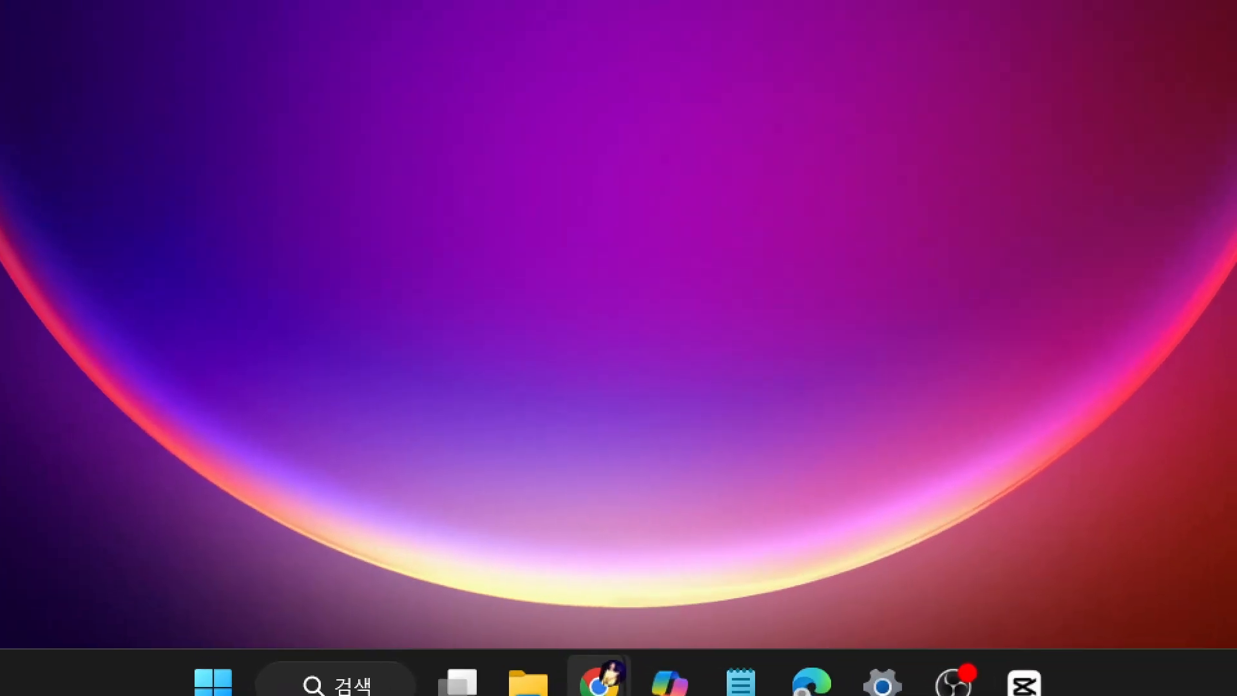
Restore the Chrome window showing the ChatGPT chat 'NO 10. 바이럴 숏폼 대본 자동화 STEP 1'.
click(620, 612)
mouse_move(620, 612)
mouse_down()
mouse_move(641, 644)
mouse_move(625, 695)
mouse_move(570, 677)
mouse_move(597, 593)
mouse_move(664, 600)
mouse_move(650, 686)
mouse_up()
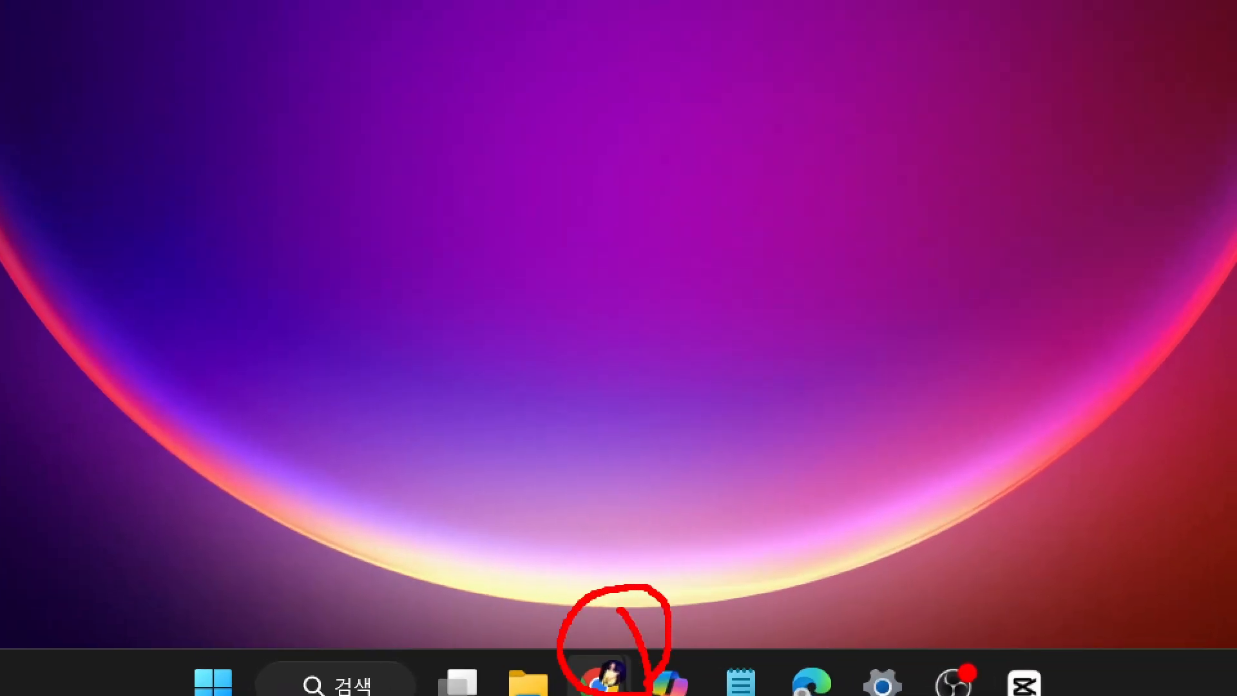
key(Escape)
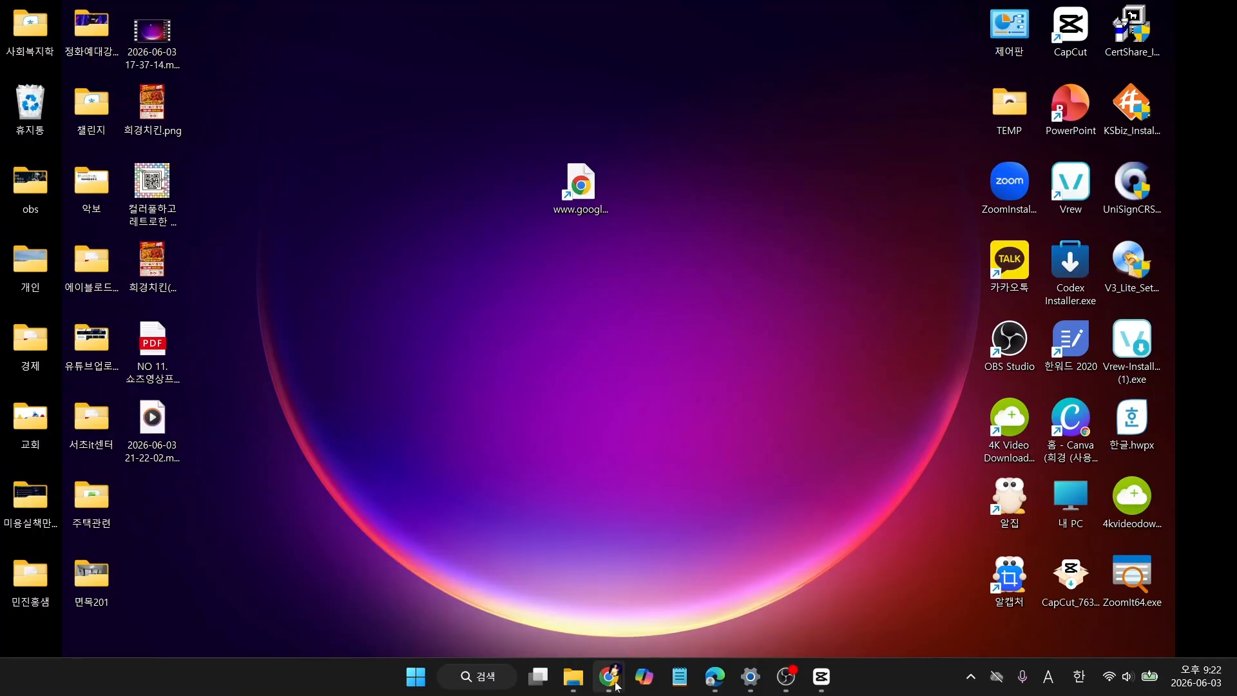
mouse_move(614, 675)
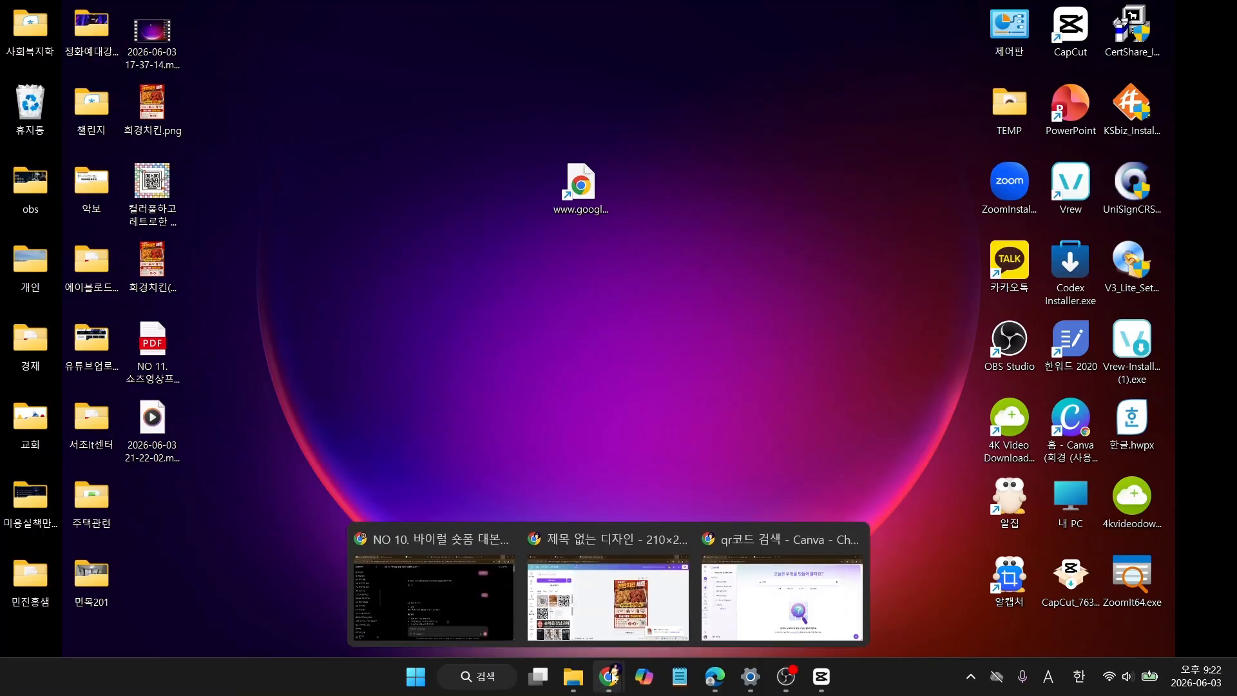
mouse_move(477, 609)
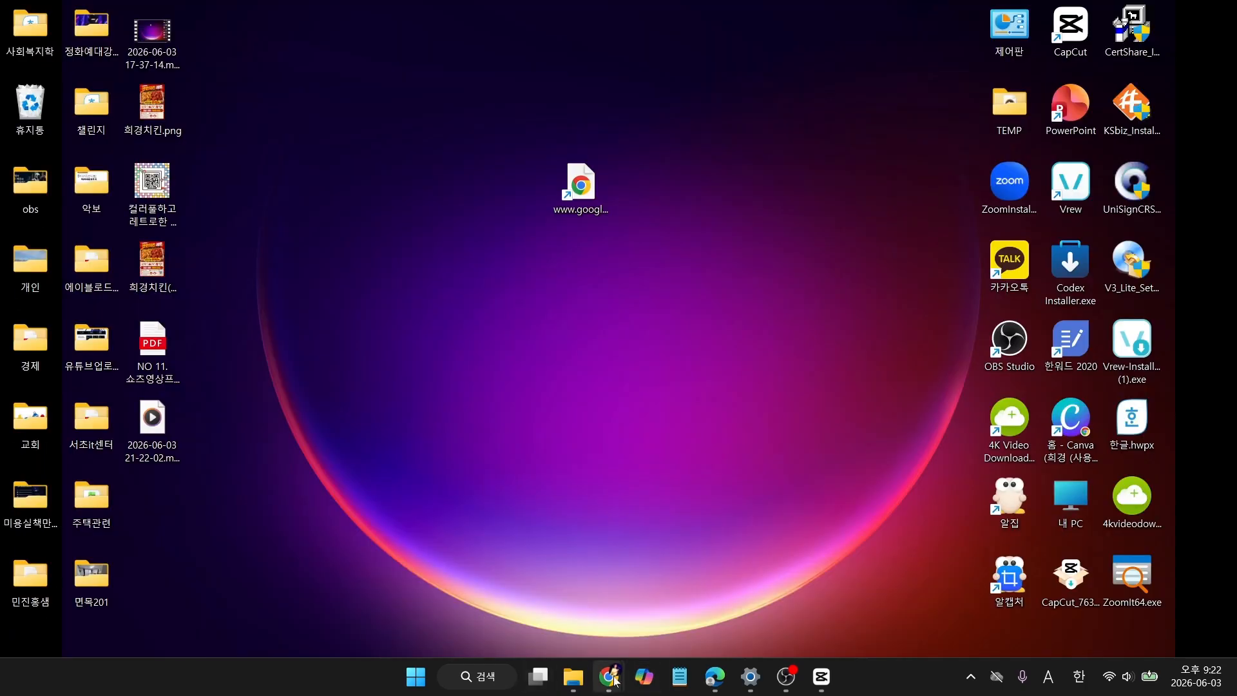
click(477, 606)
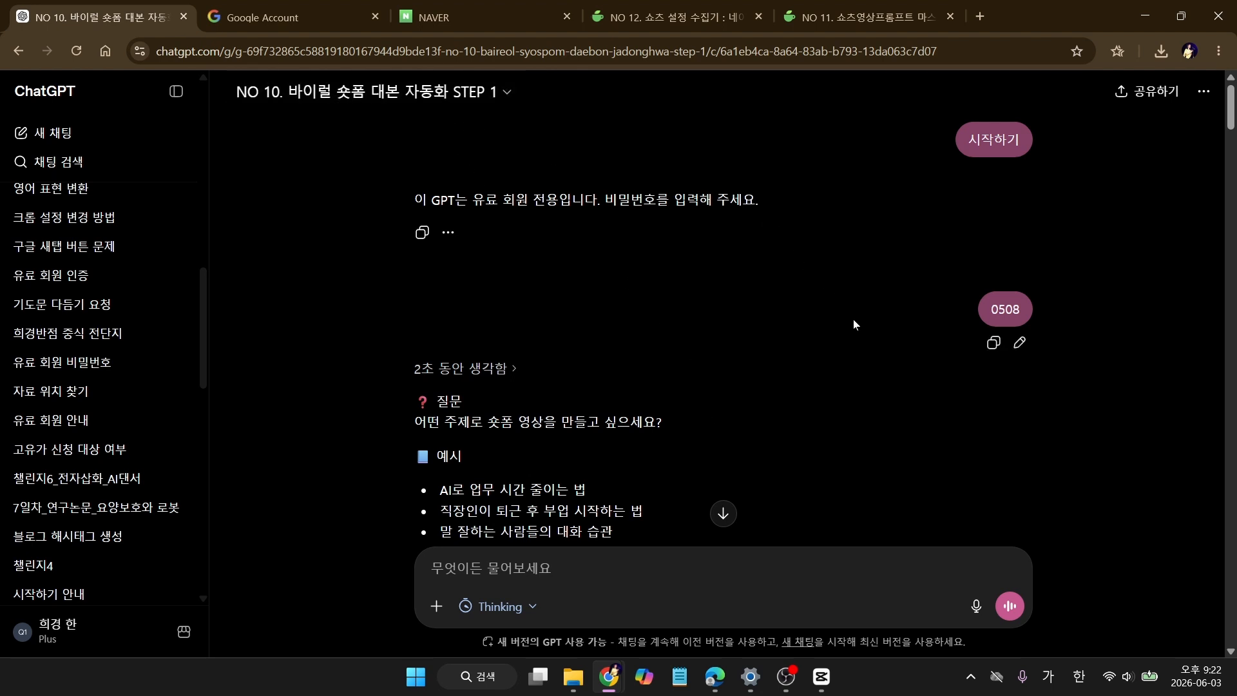
Scroll down the chat to answer the topic question with option 1, AI로 업무 시간 줄이는 법.
scroll(854, 320, down, 1)
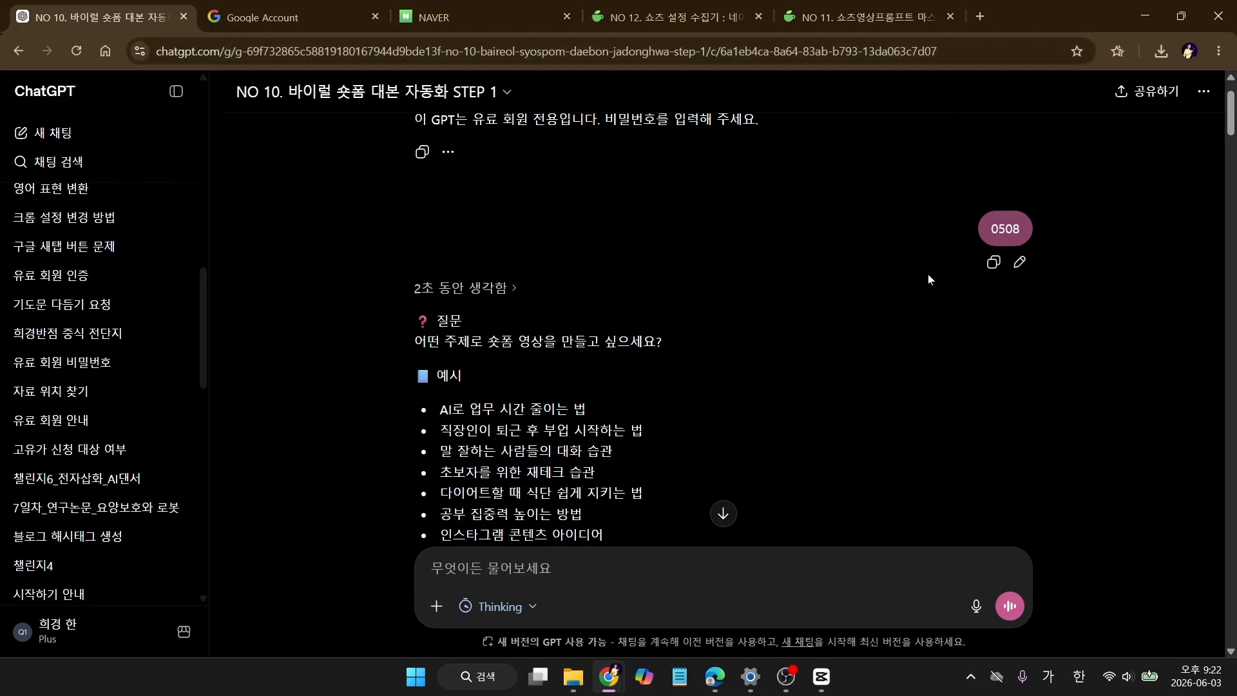
scroll(928, 273, down, 3)
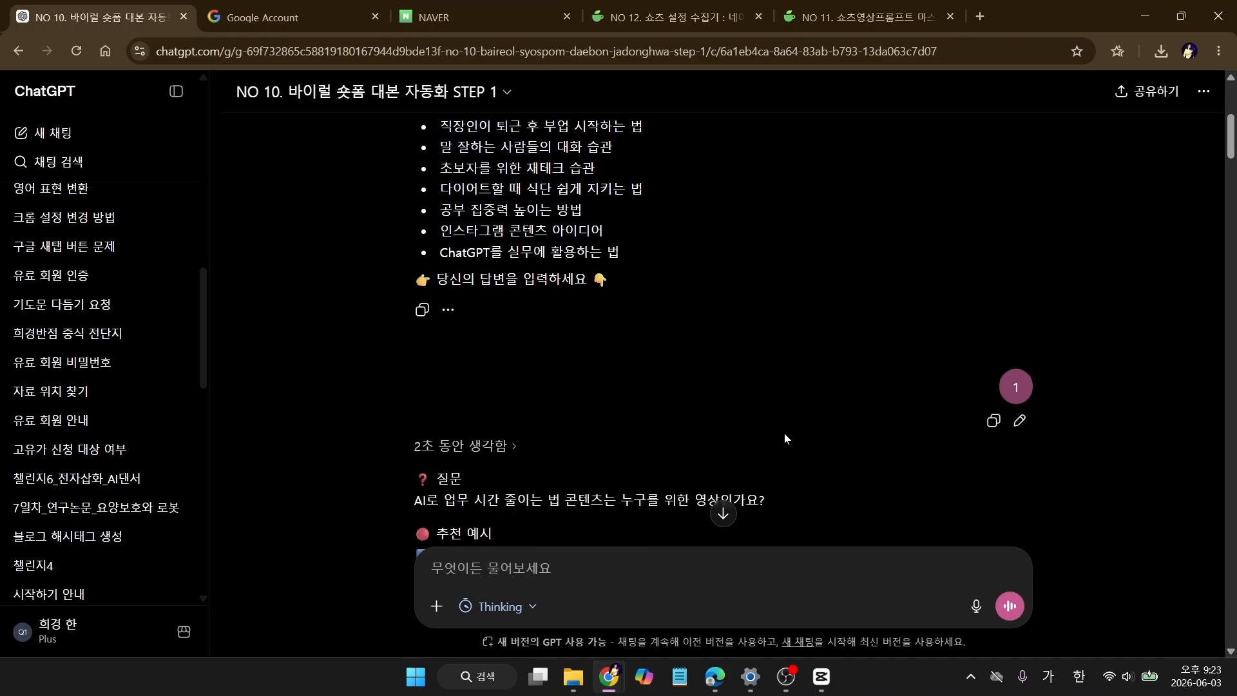
Answer the target-audience question with 3, 1인 사업자.
scroll(720, 353, up, 3)
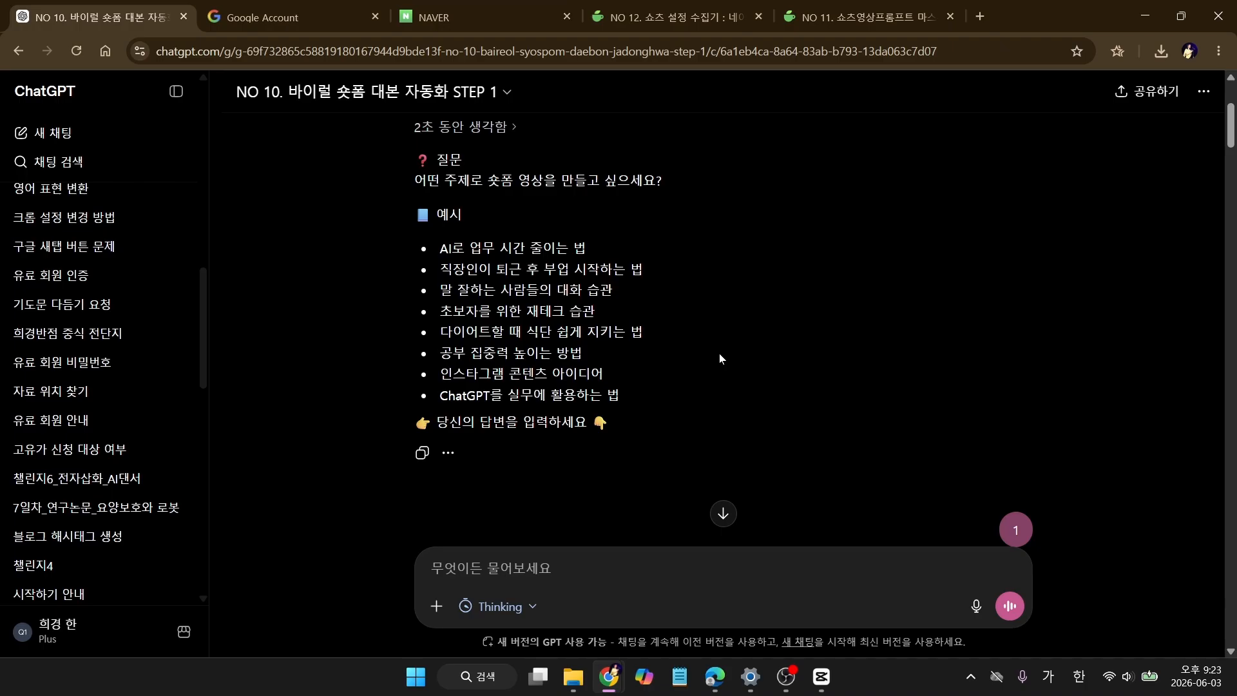
scroll(718, 348, down, 1)
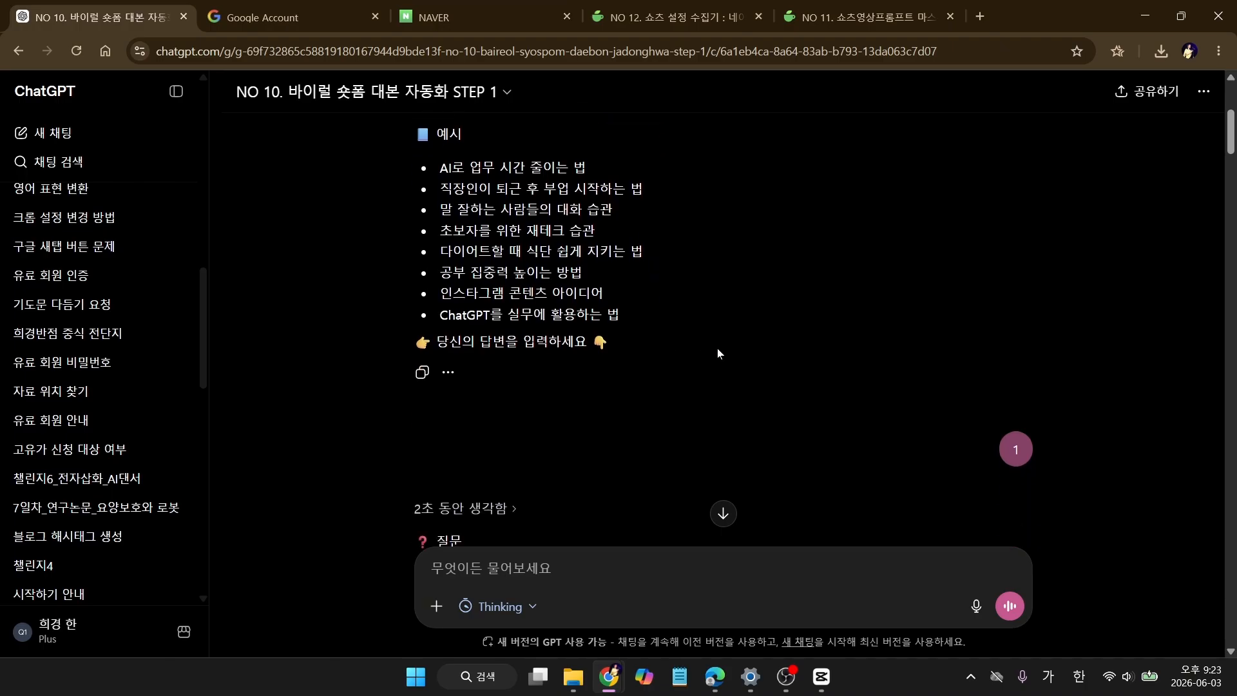
scroll(719, 353, down, 3)
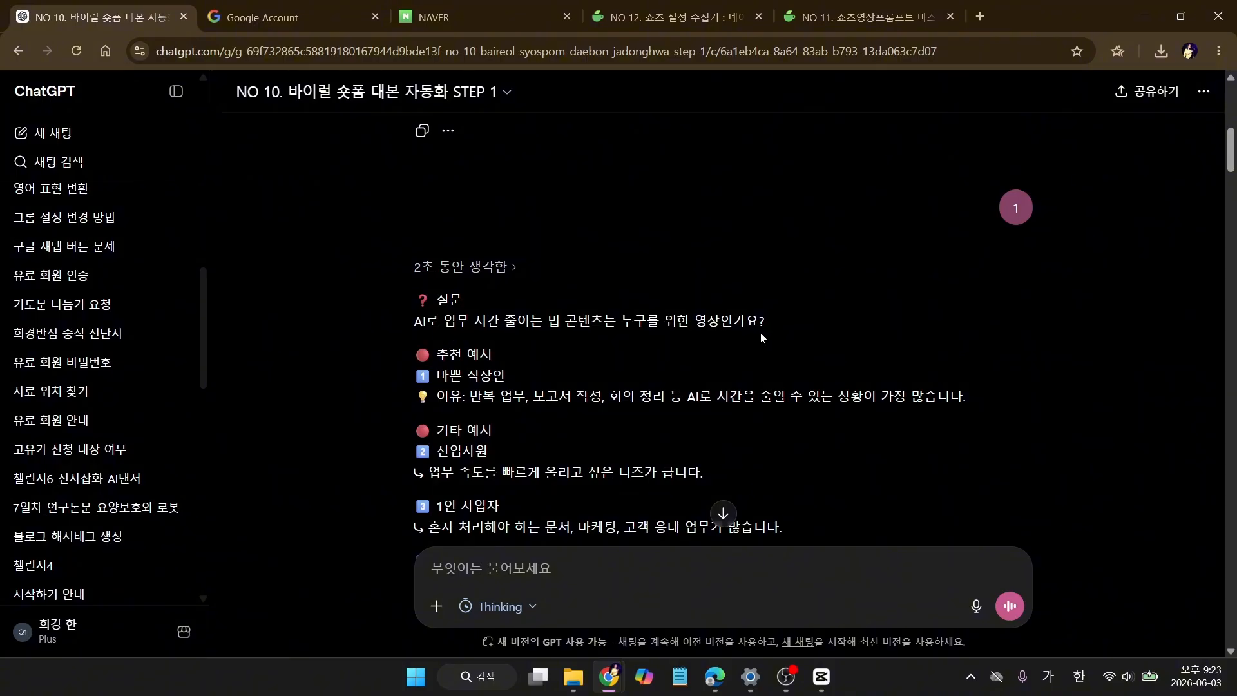
scroll(686, 335, down, 1)
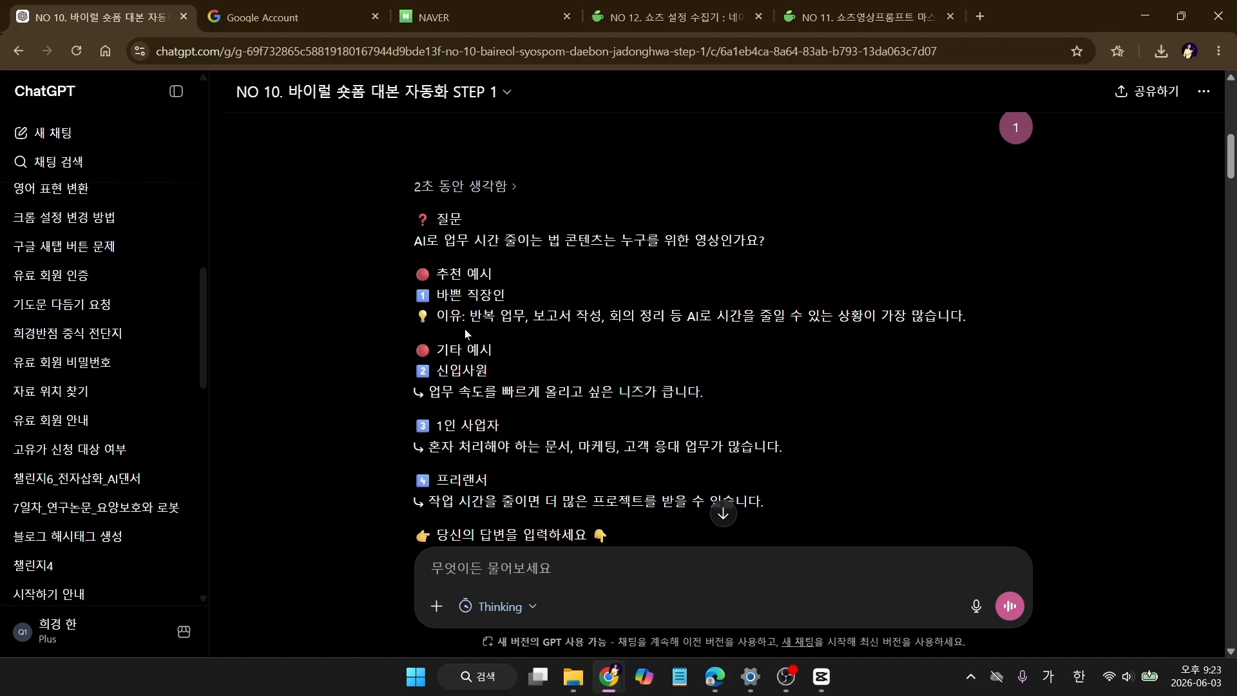
scroll(827, 353, down, 3)
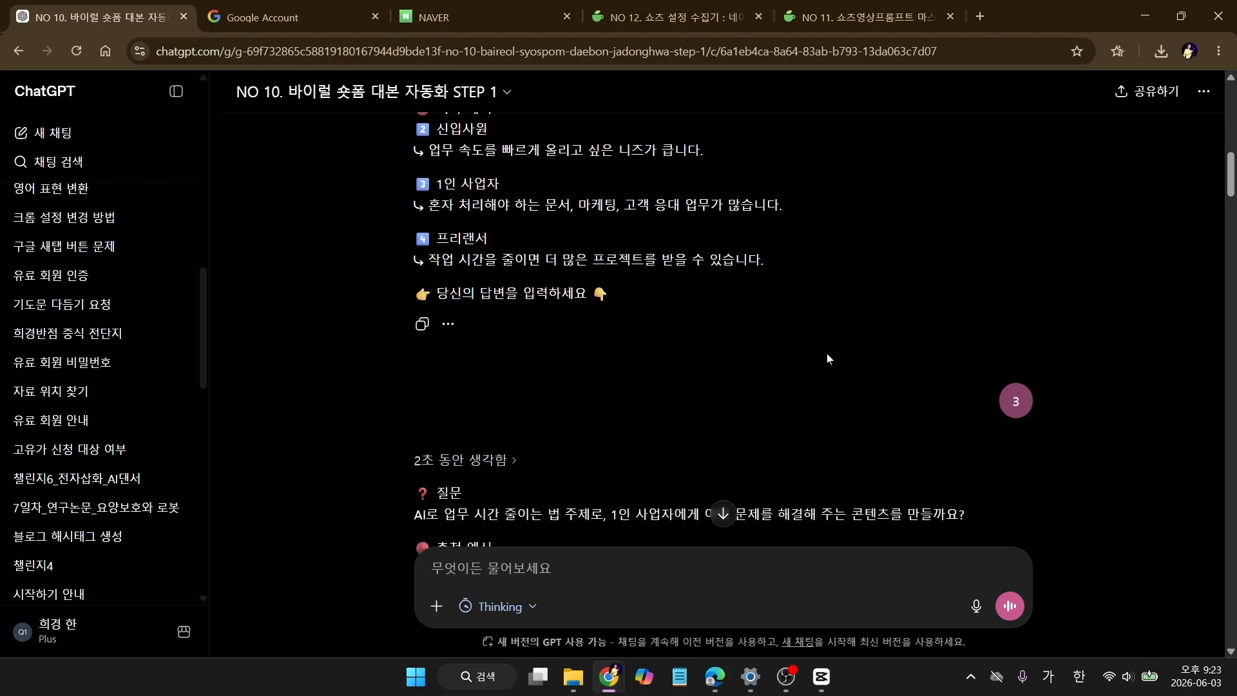
scroll(826, 353, up, 2)
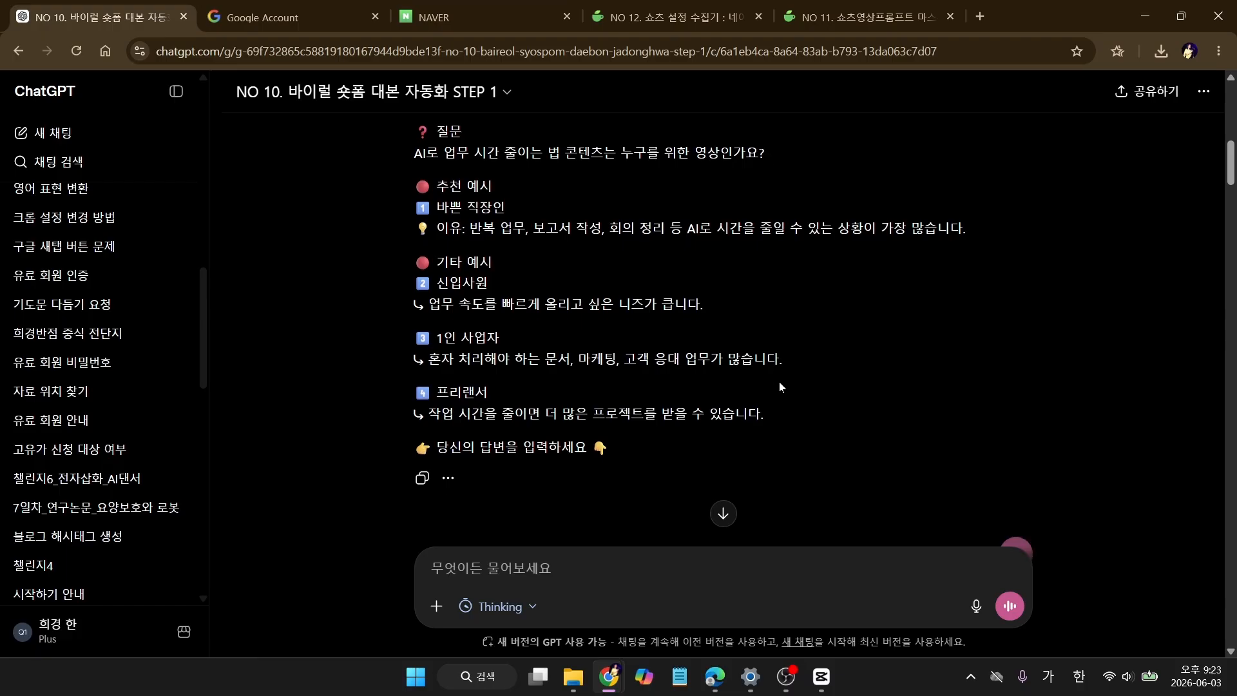
text(3)
key(Return)
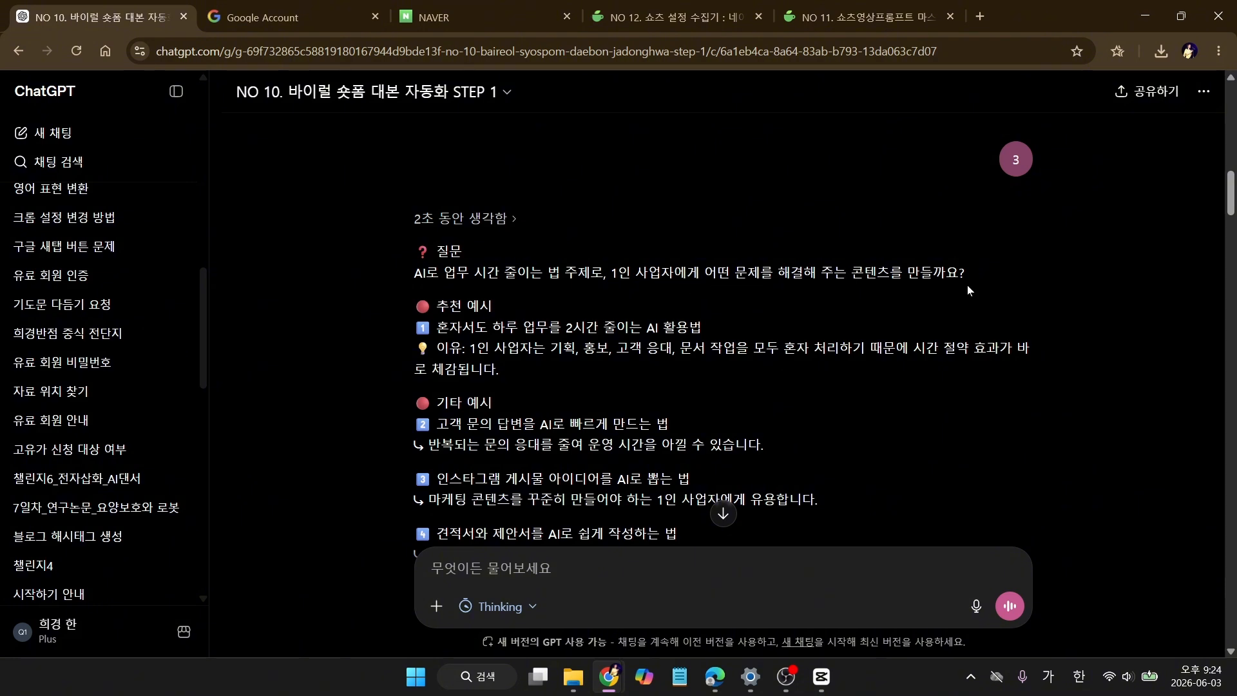
Pick topic 1, saving 2 hours a day with AI, and tone styles 1,2.
scroll(830, 359, down, 3)
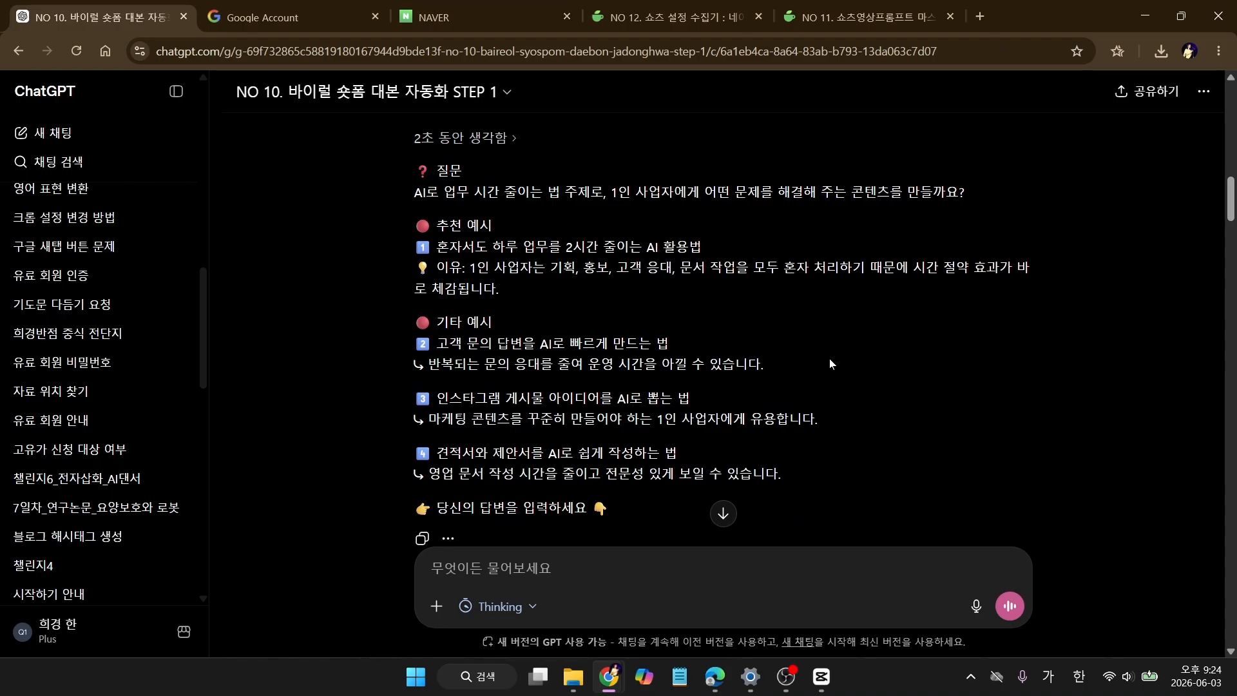
scroll(957, 494, up, 3)
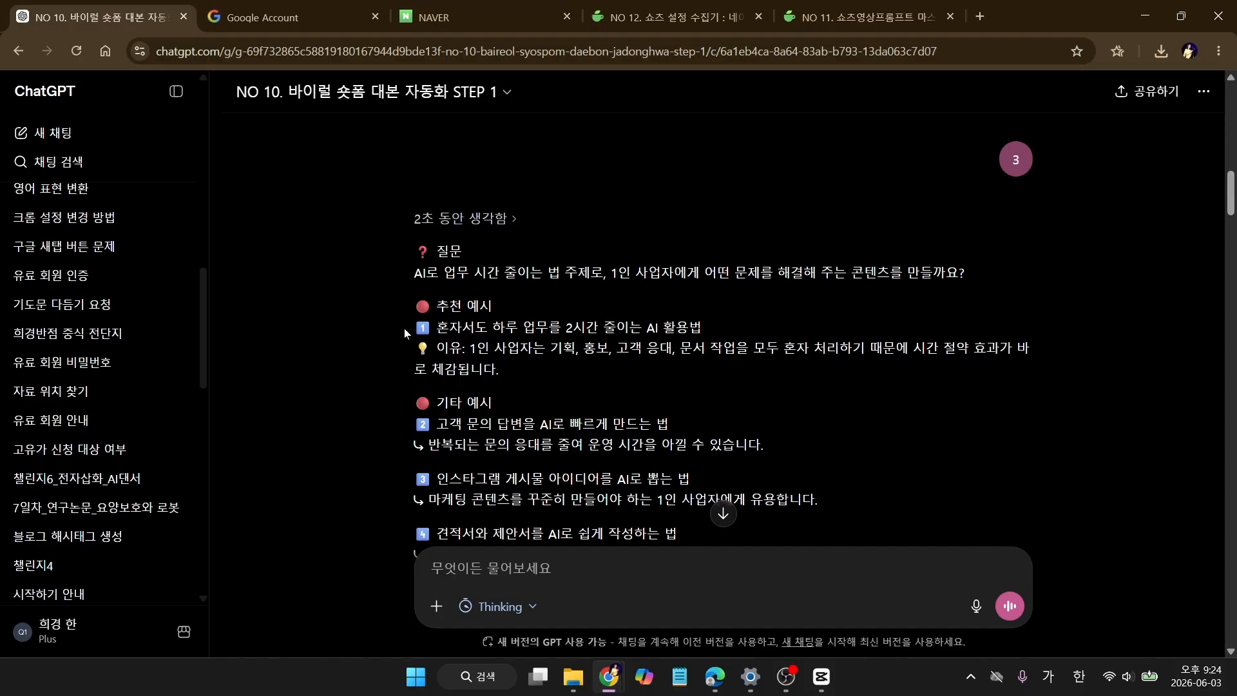
scroll(793, 348, down, 10)
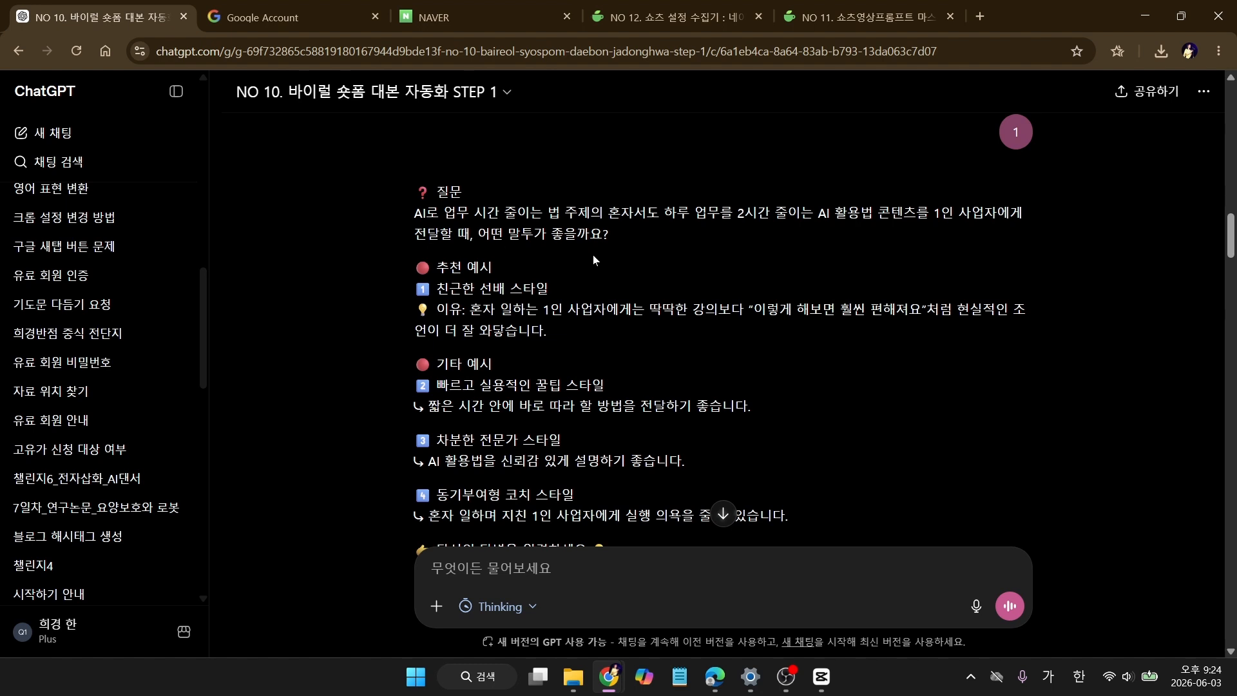
scroll(586, 330, down, 1)
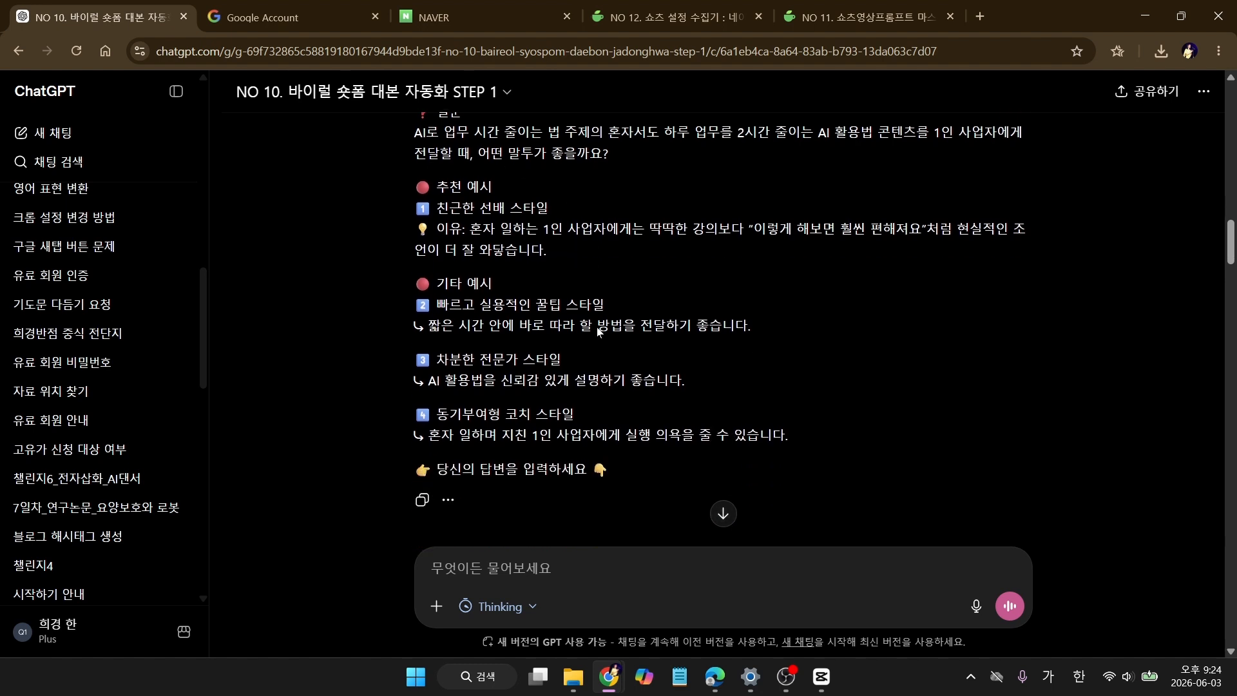
scroll(585, 330, down, 2)
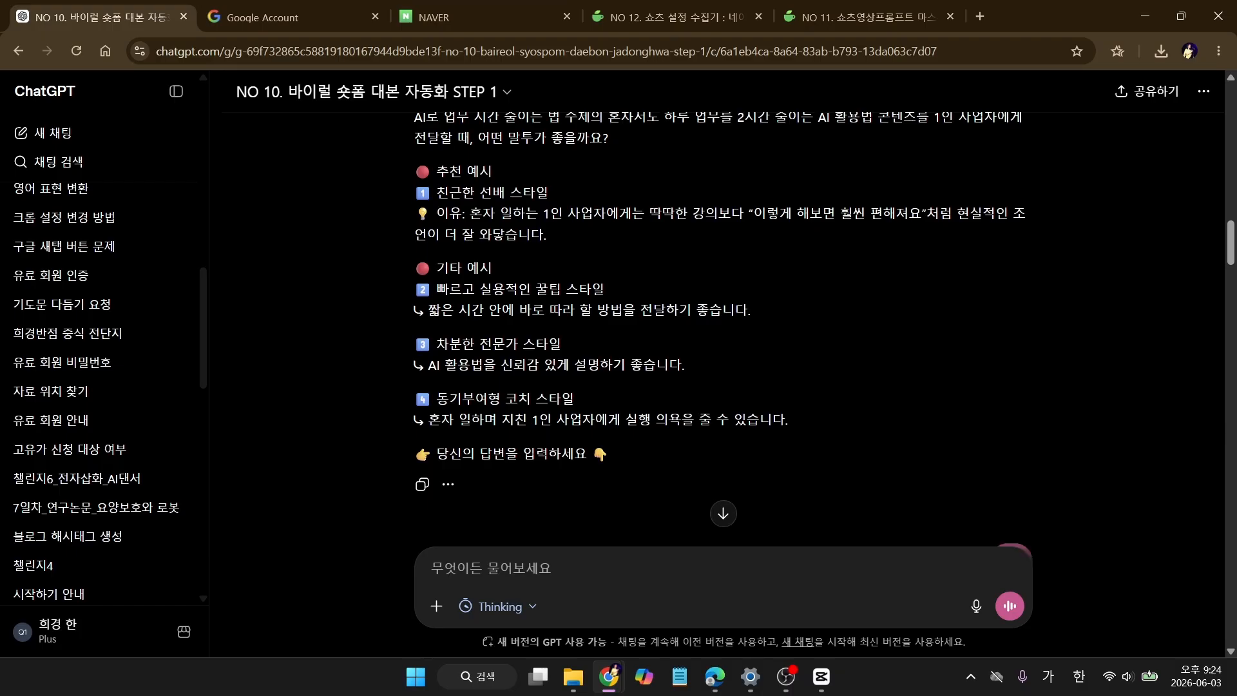
scroll(551, 254, up, 2)
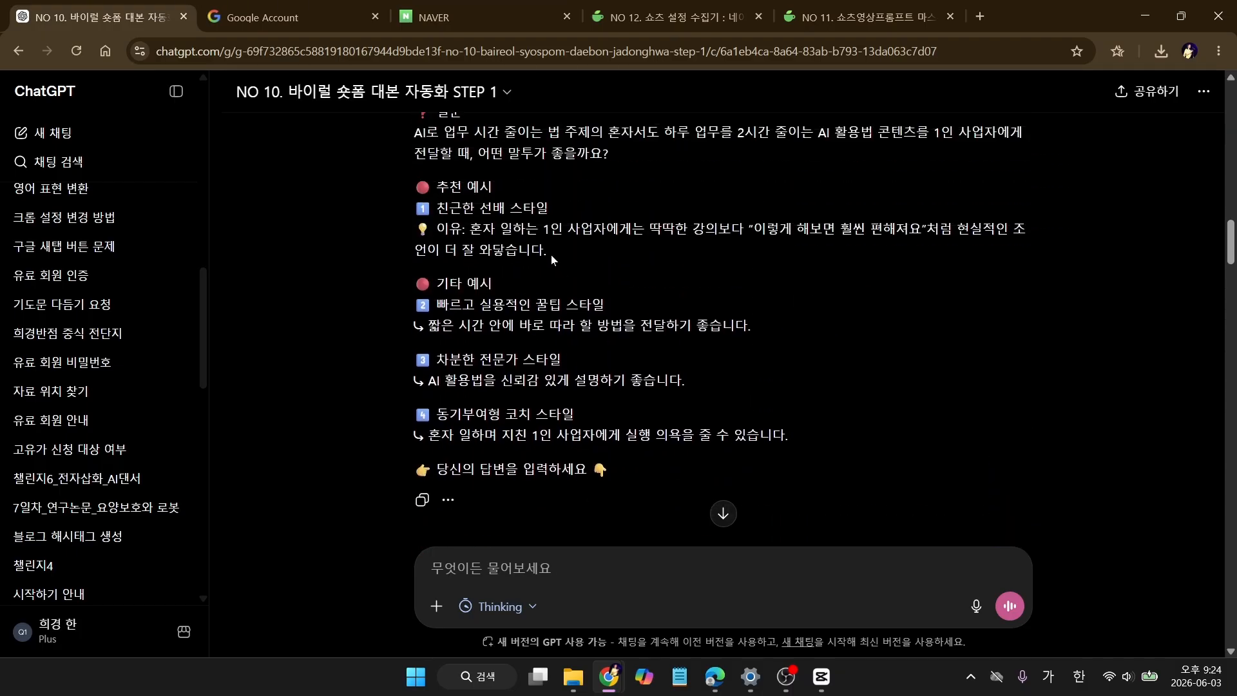
scroll(619, 351, down, 5)
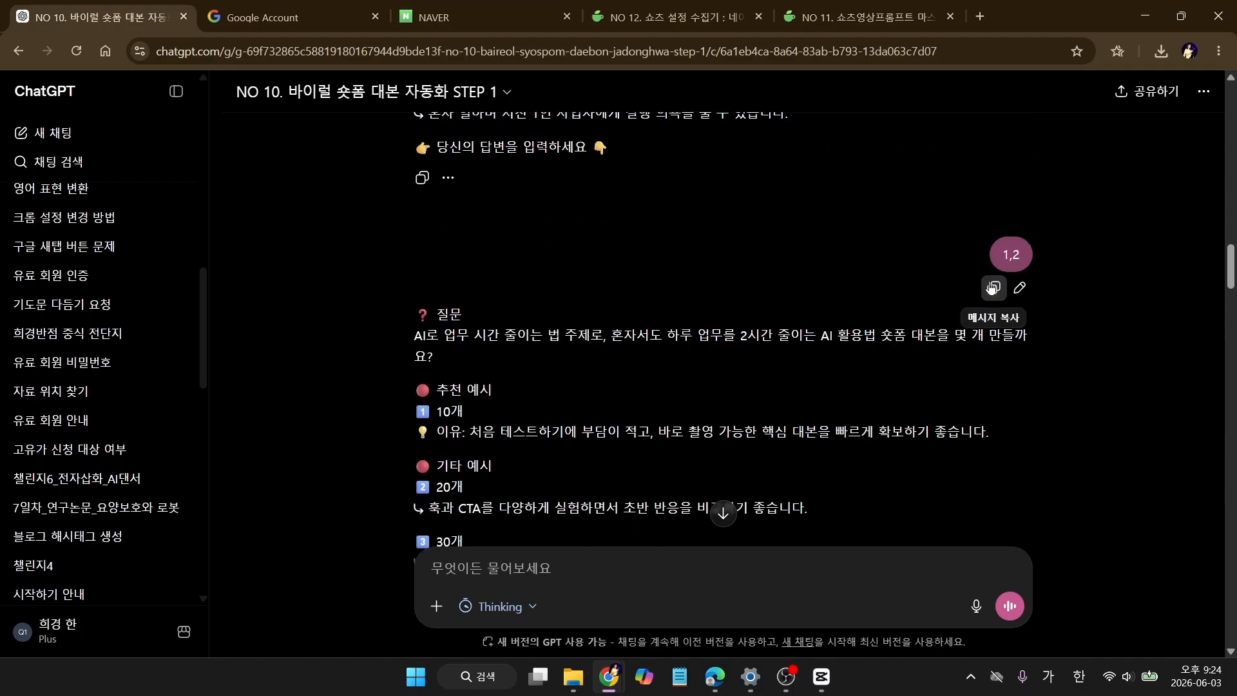
Reply 1 to request 10 short-form scripts.
scroll(701, 370, down, 1)
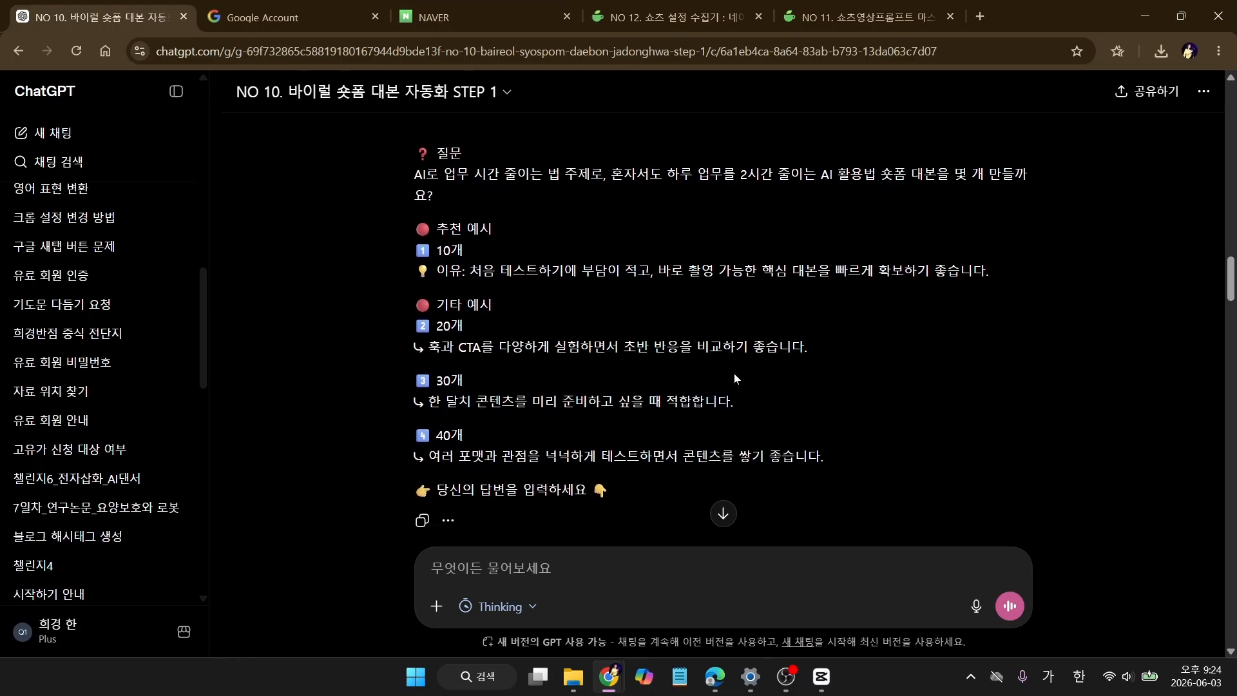
text(1)
key(Return)
Scroll through the generated table of post numbers, hooks, summaries and narration scripts.
scroll(953, 409, down, 4)
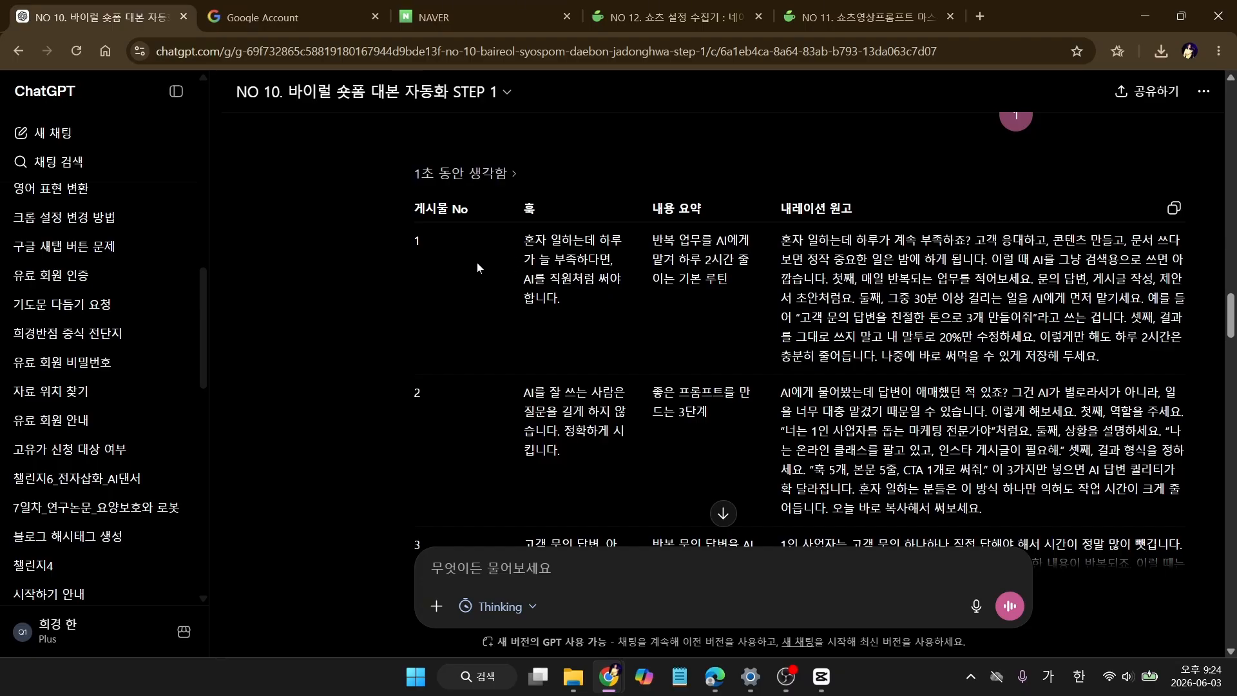
scroll(477, 261, down, 7)
scroll(477, 261, down, 14)
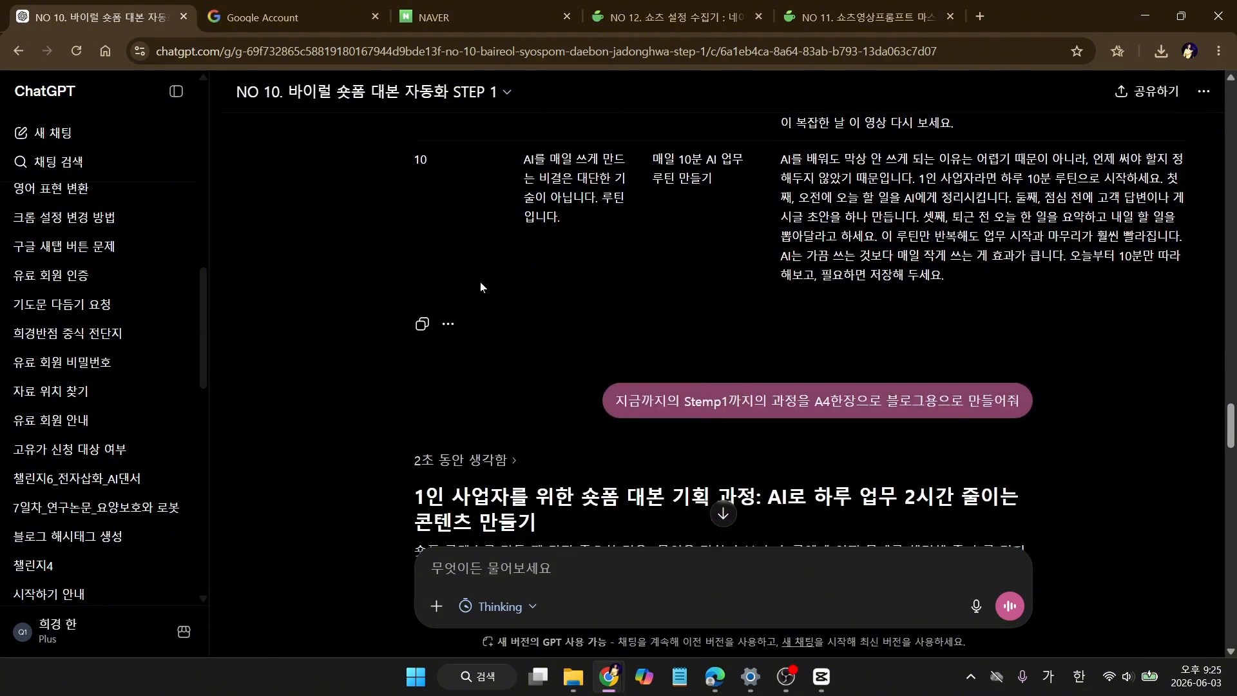
scroll(483, 290, up, 10)
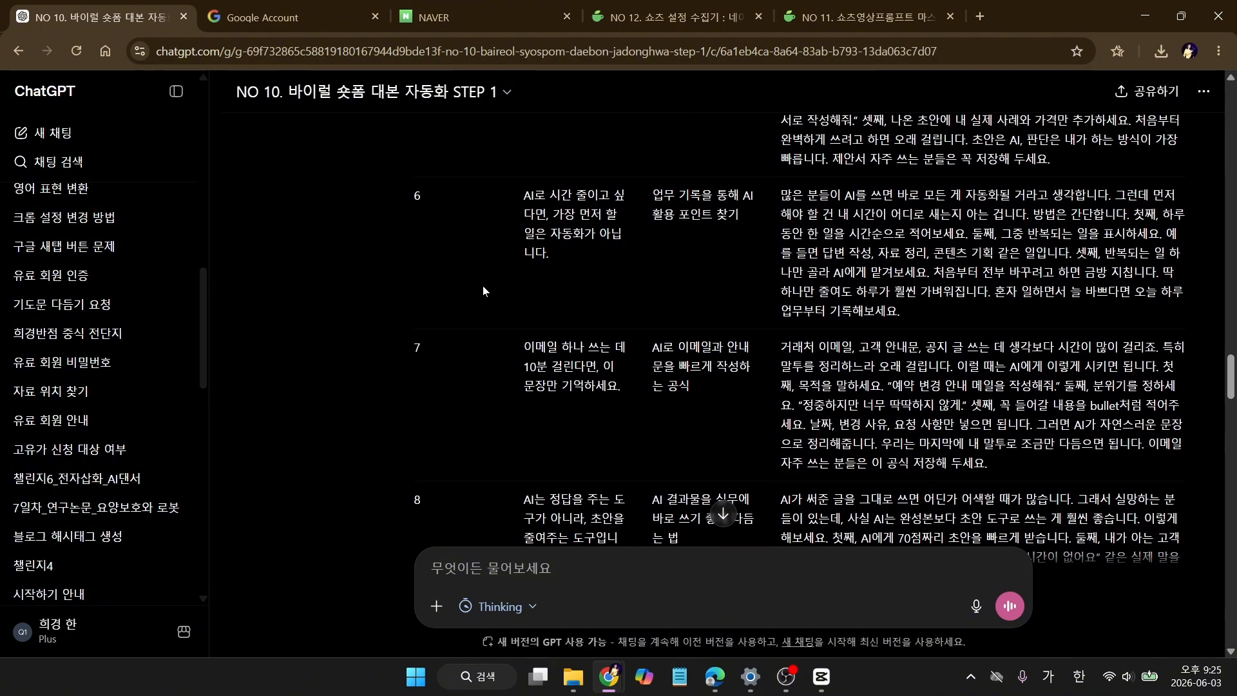
scroll(483, 291, up, 11)
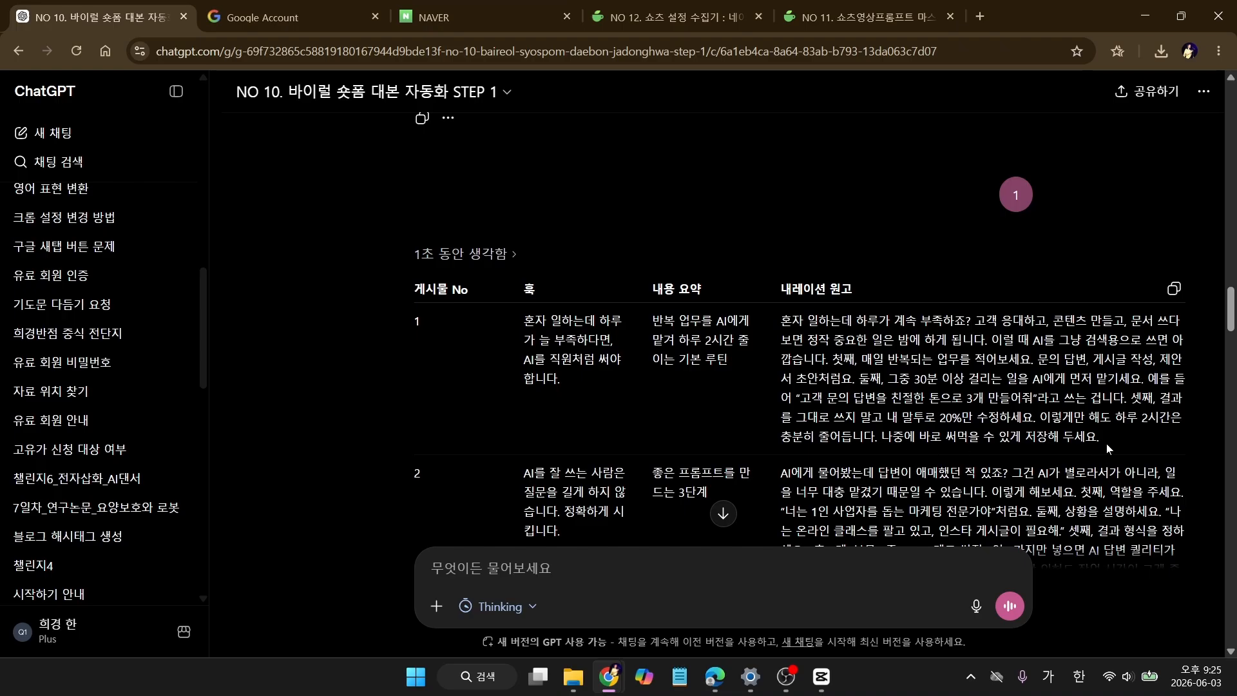
scroll(1107, 443, down, 7)
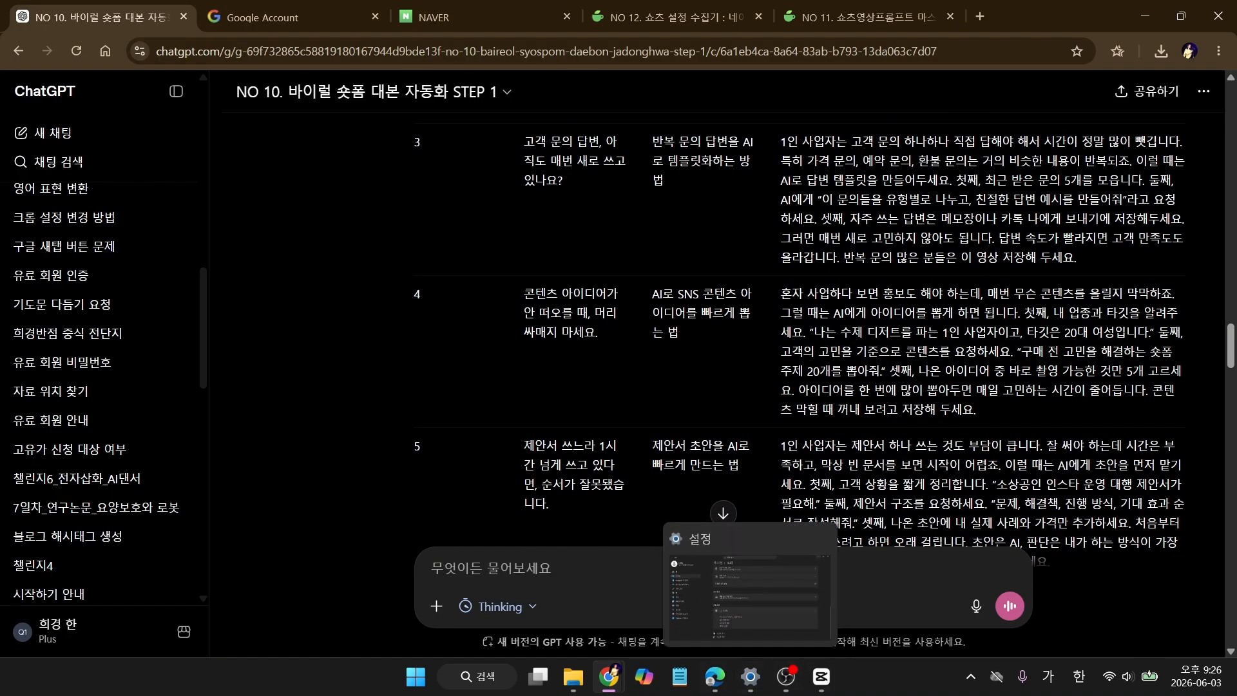
scroll(799, 322, down, 2)
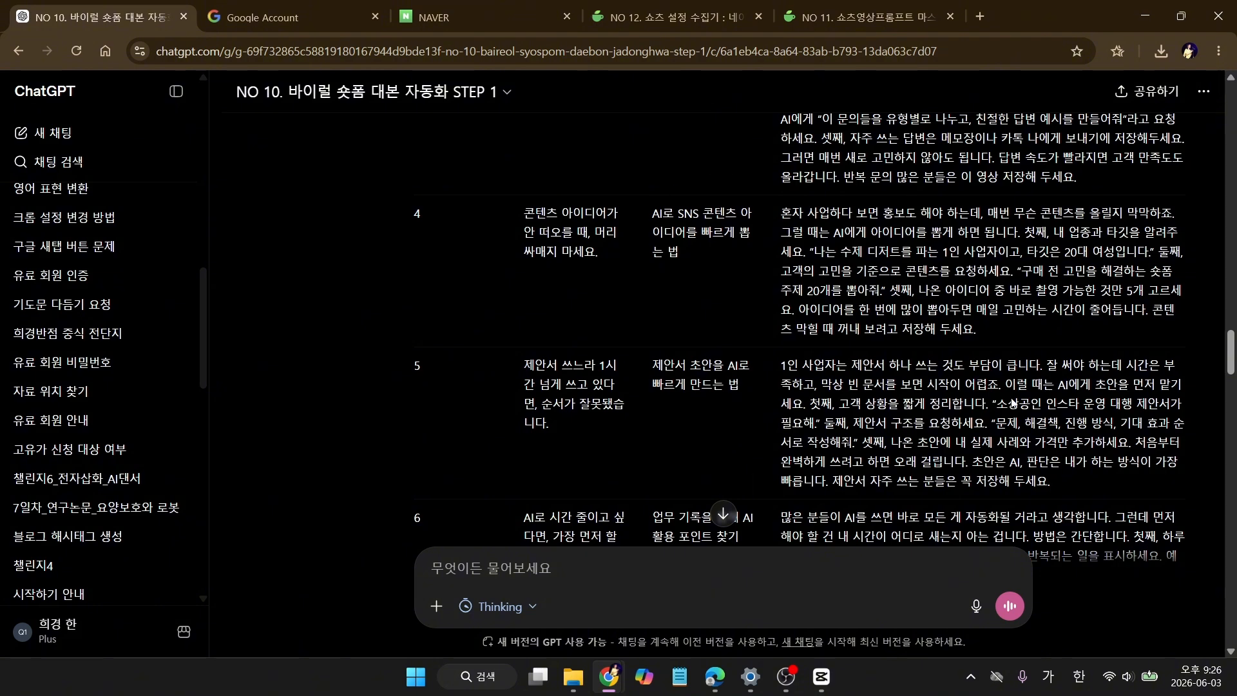
Bring Notepad forward and select the STEP 2 GPT's chatgpt.com link on line 2.
click(680, 677)
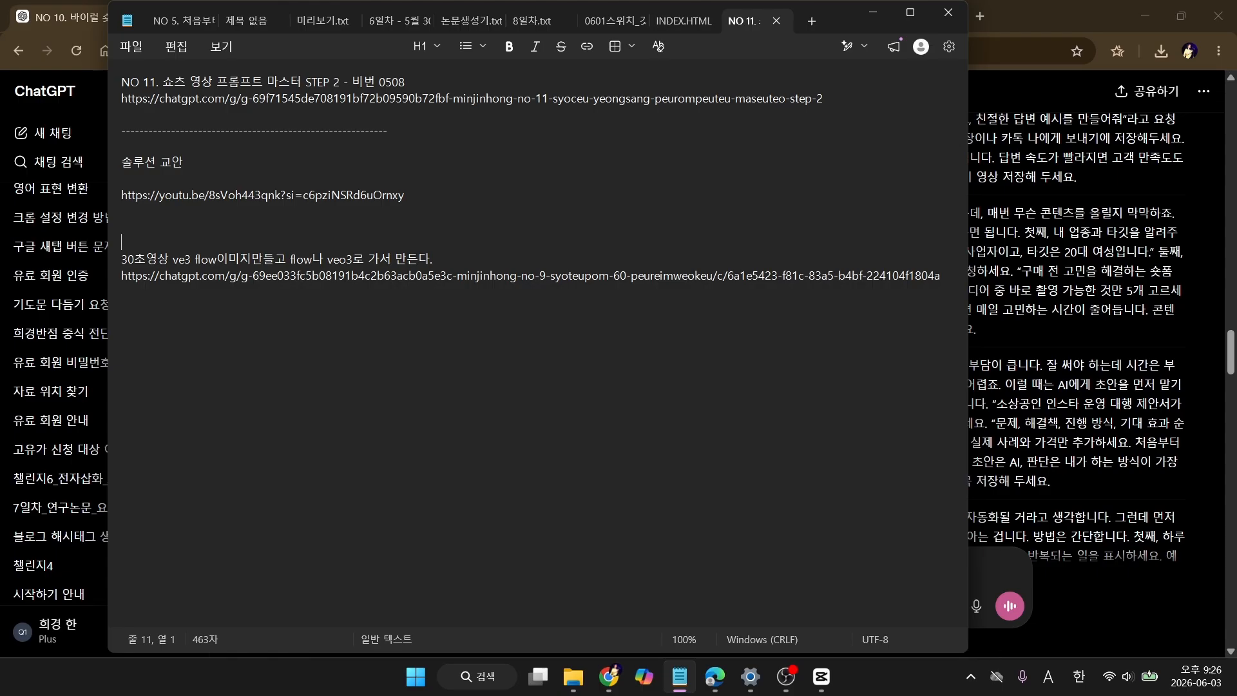
drag(823, 98, 122, 98)
key(ctrl+c)
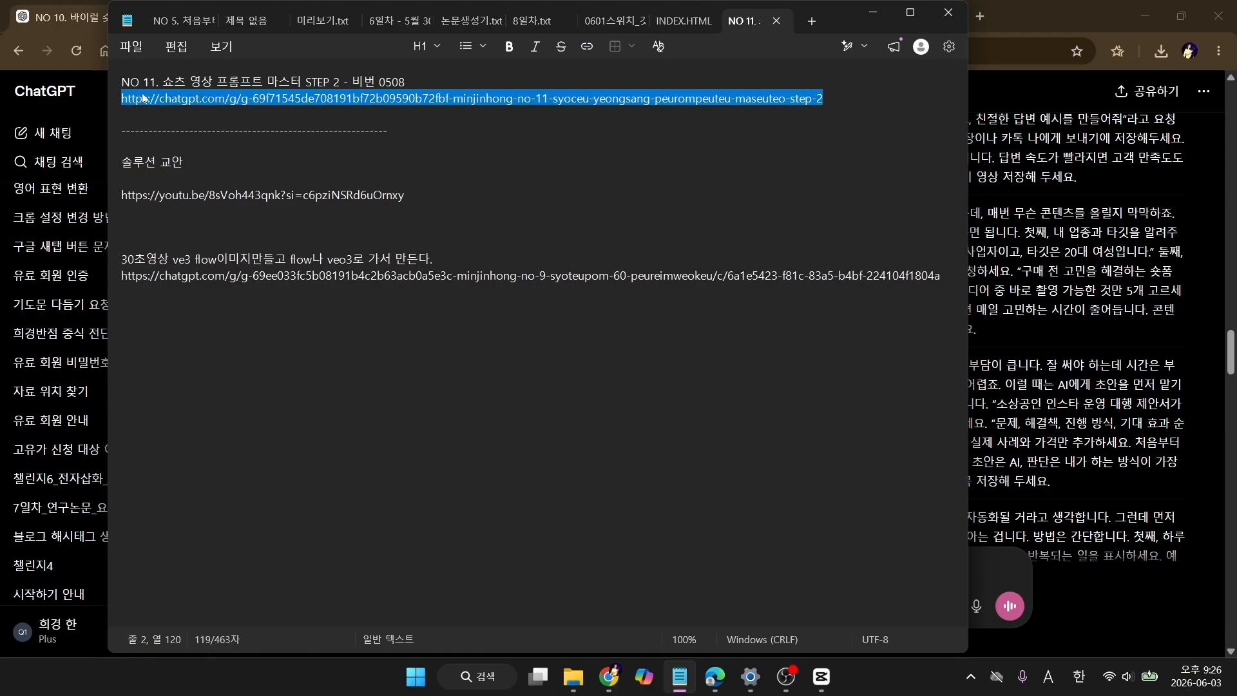
Load the NO 11. 쇼츠 영상 프롬프트 마스터 STEP 2 GPT link in a new Chrome tab.
click(888, 21)
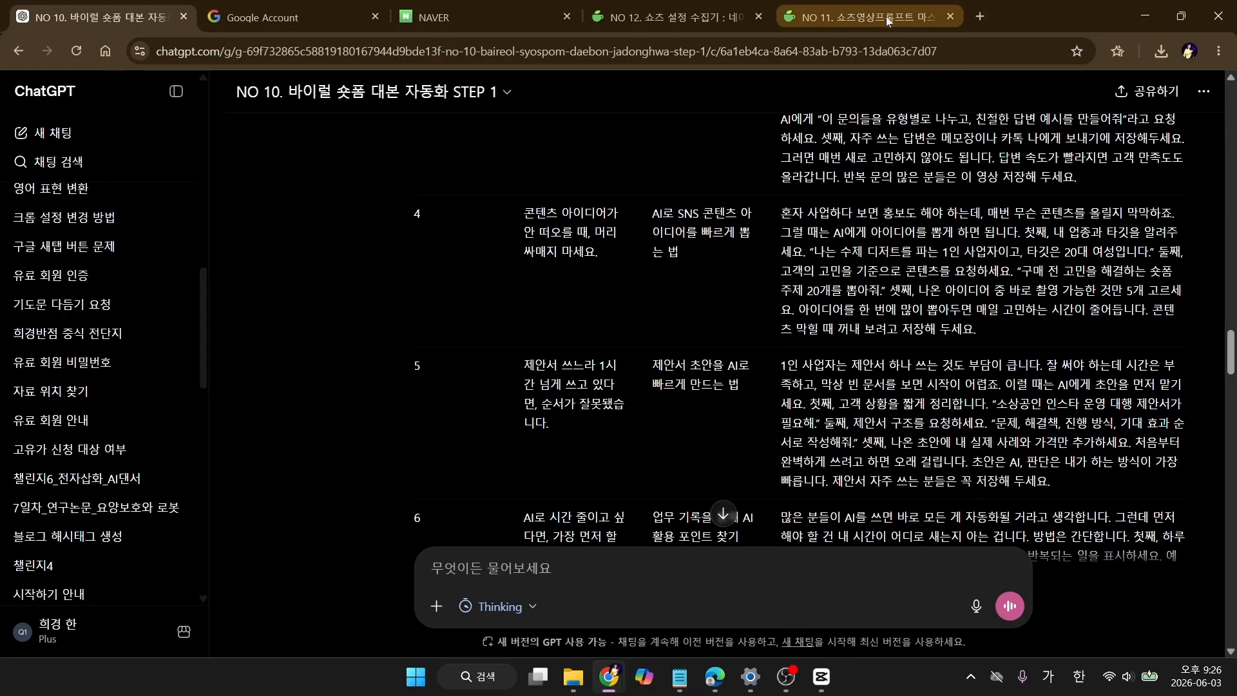
click(980, 16)
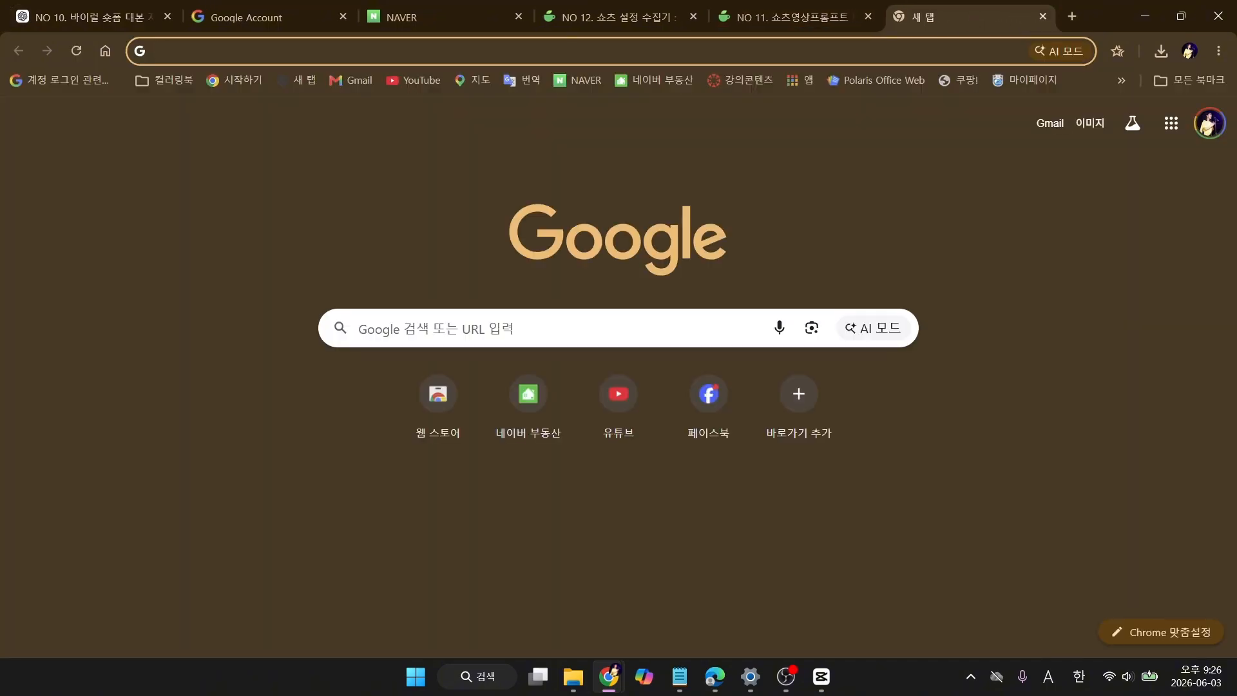
click(167, 50)
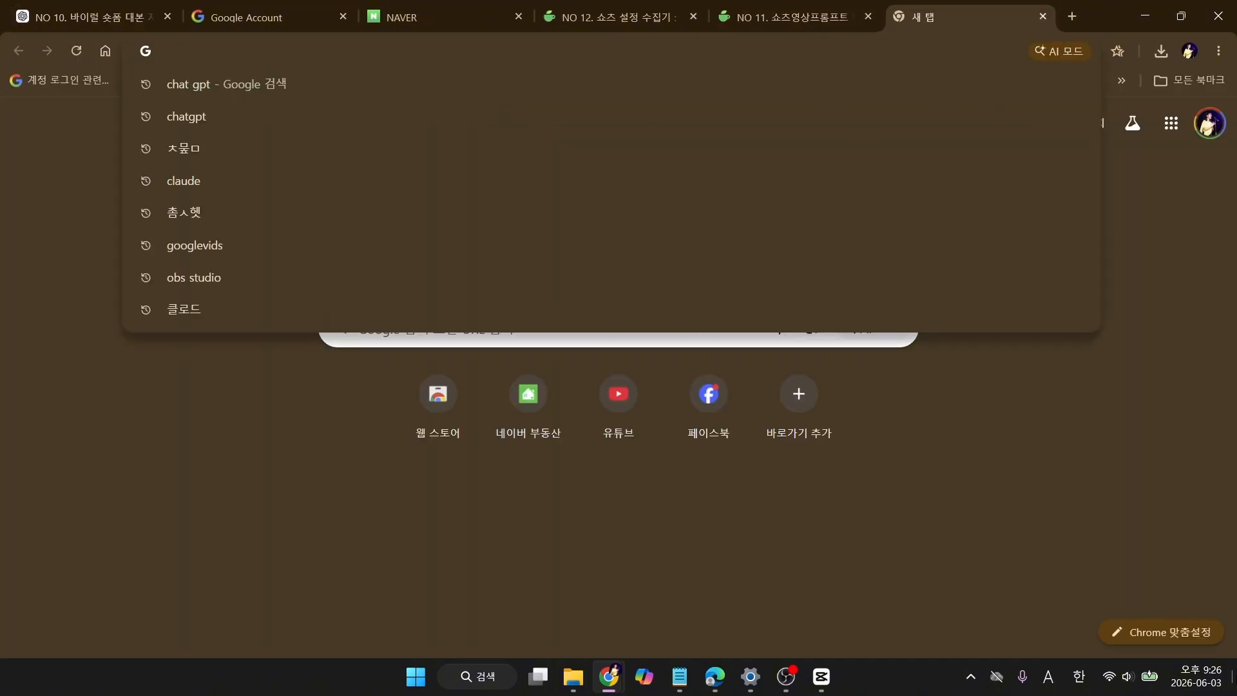
key(ctrl+v)
key(Return)
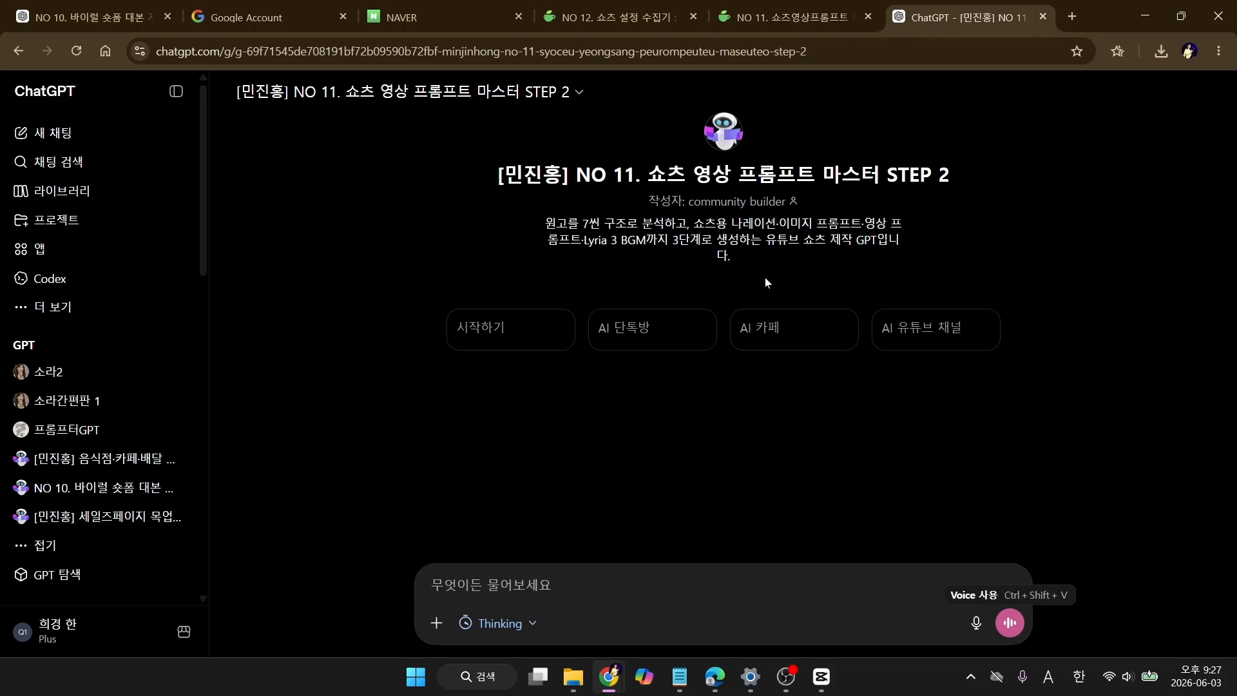
Start the NO 11 GPT from its 시작하기 card and submit the member password.
click(504, 352)
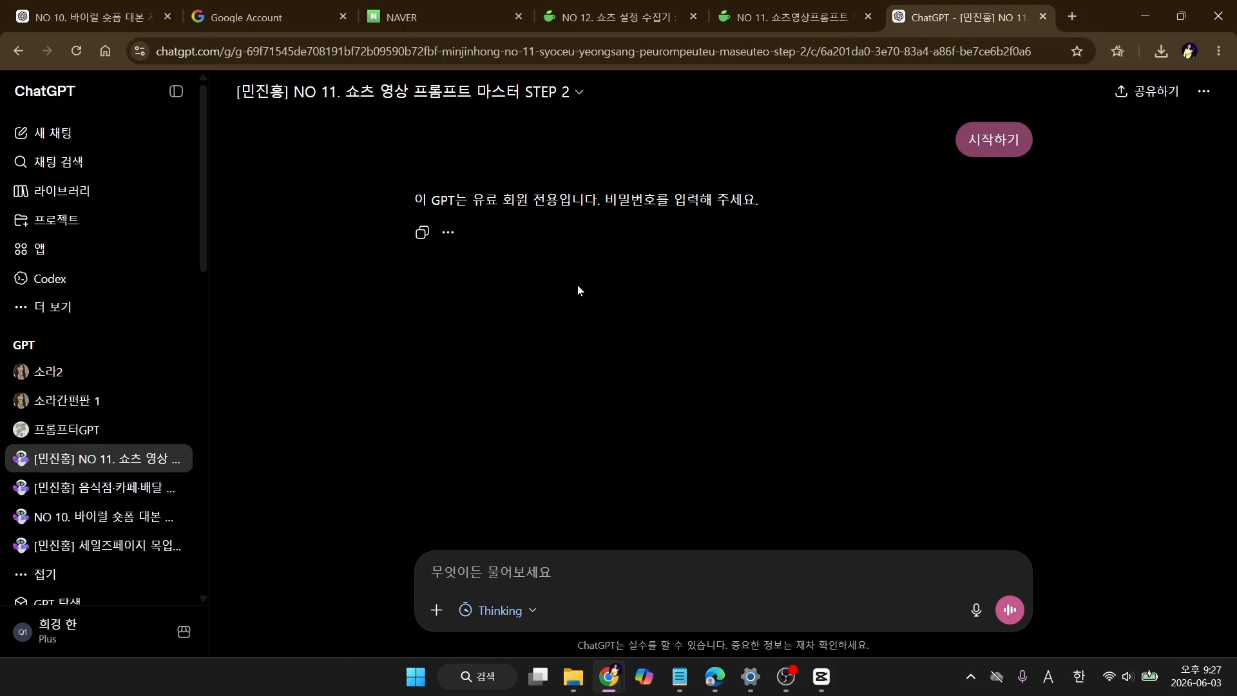
key(Return)
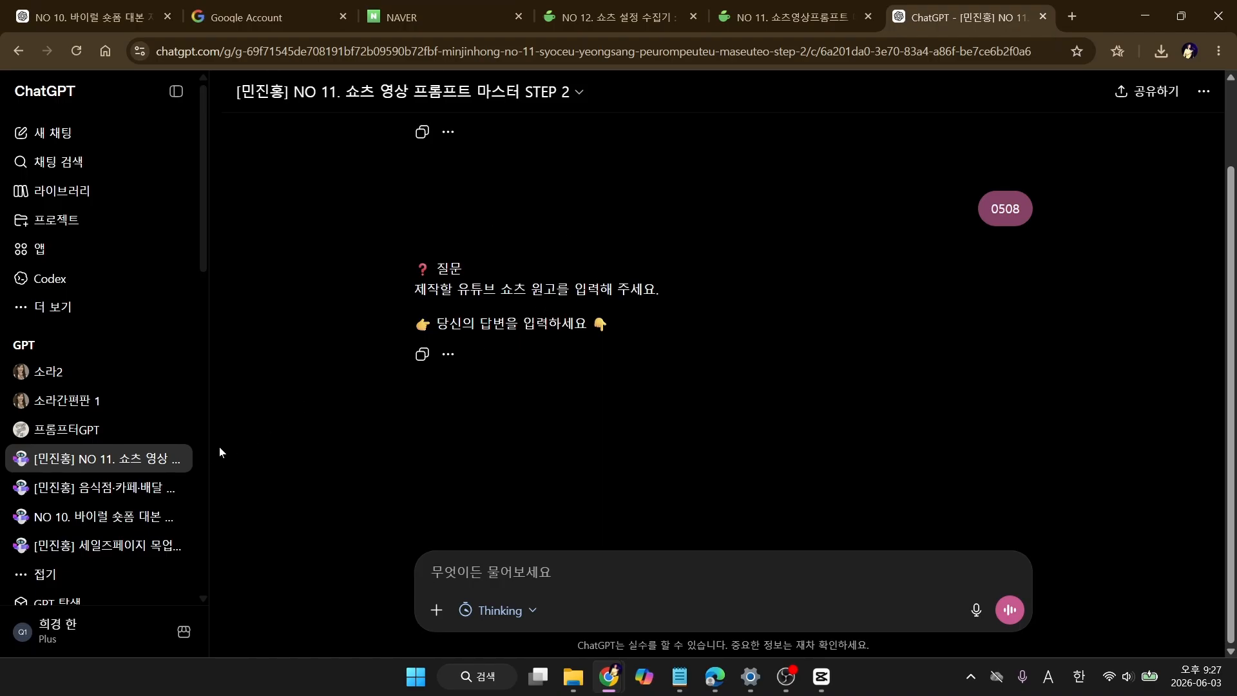
scroll(207, 450, down, 8)
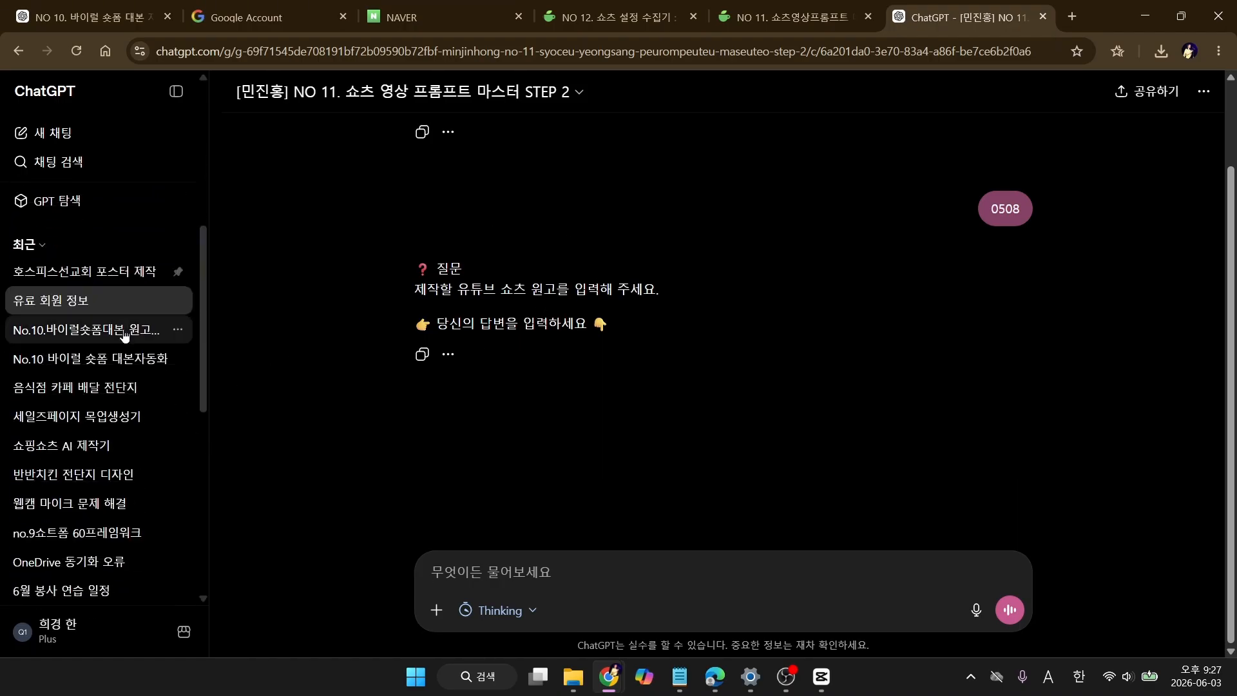
In the NO 10 chat, copy row 1's hook, summary and narration from the script table.
click(101, 340)
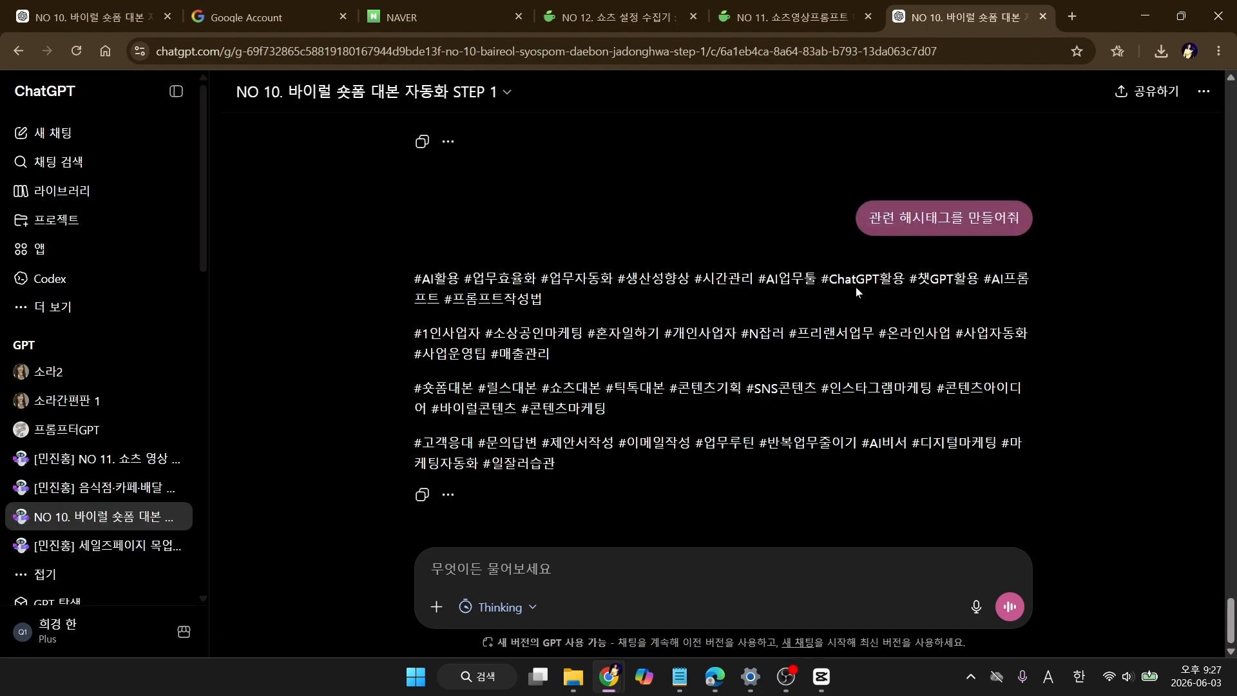
scroll(1006, 386, up, 10)
scroll(1232, 523, up, 3)
scroll(872, 385, up, 20)
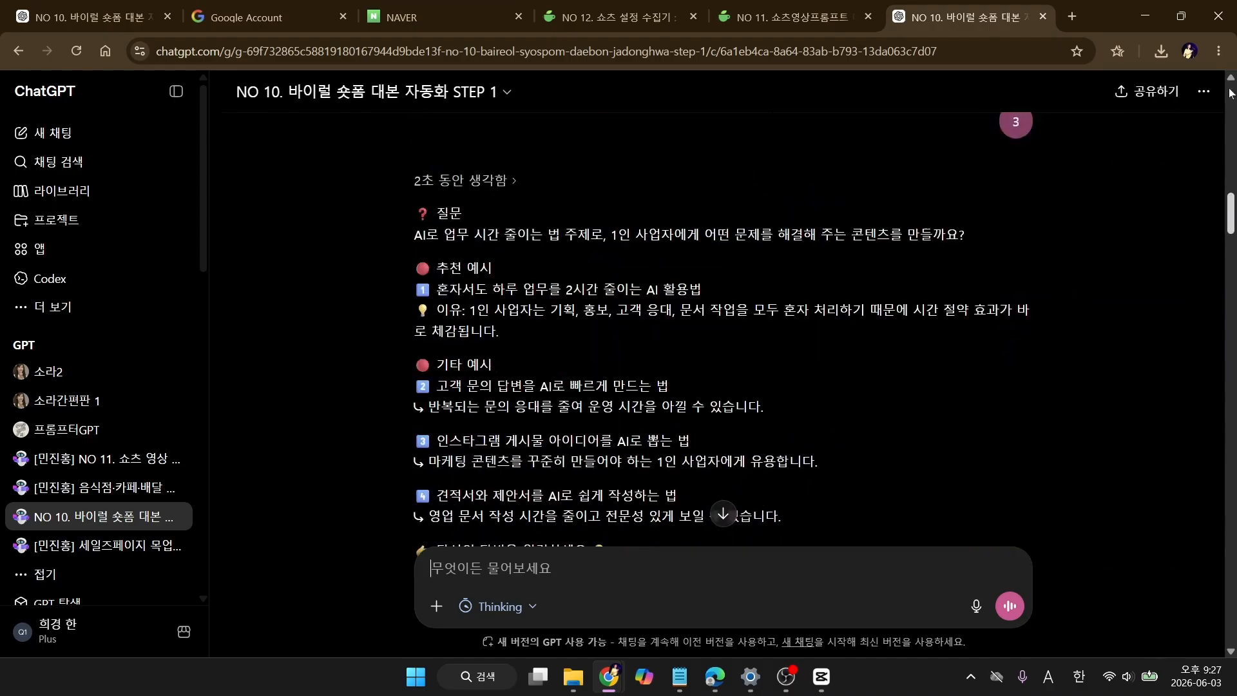
scroll(817, 408, down, 15)
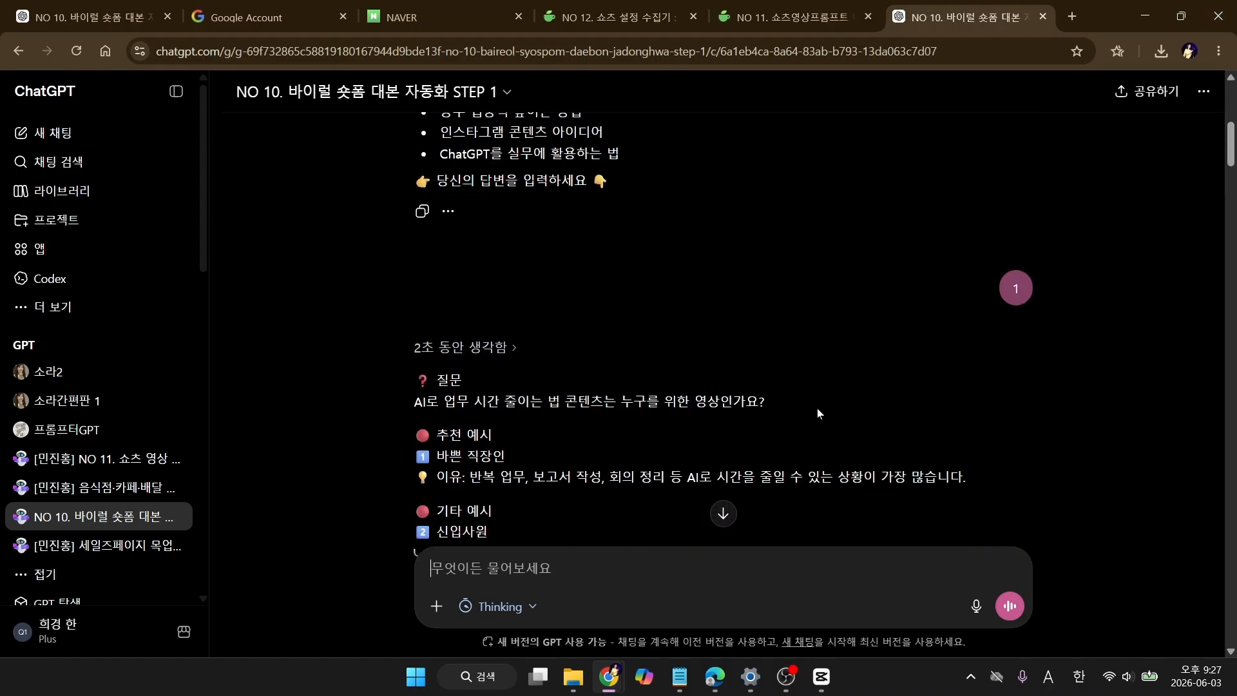
scroll(817, 408, down, 12)
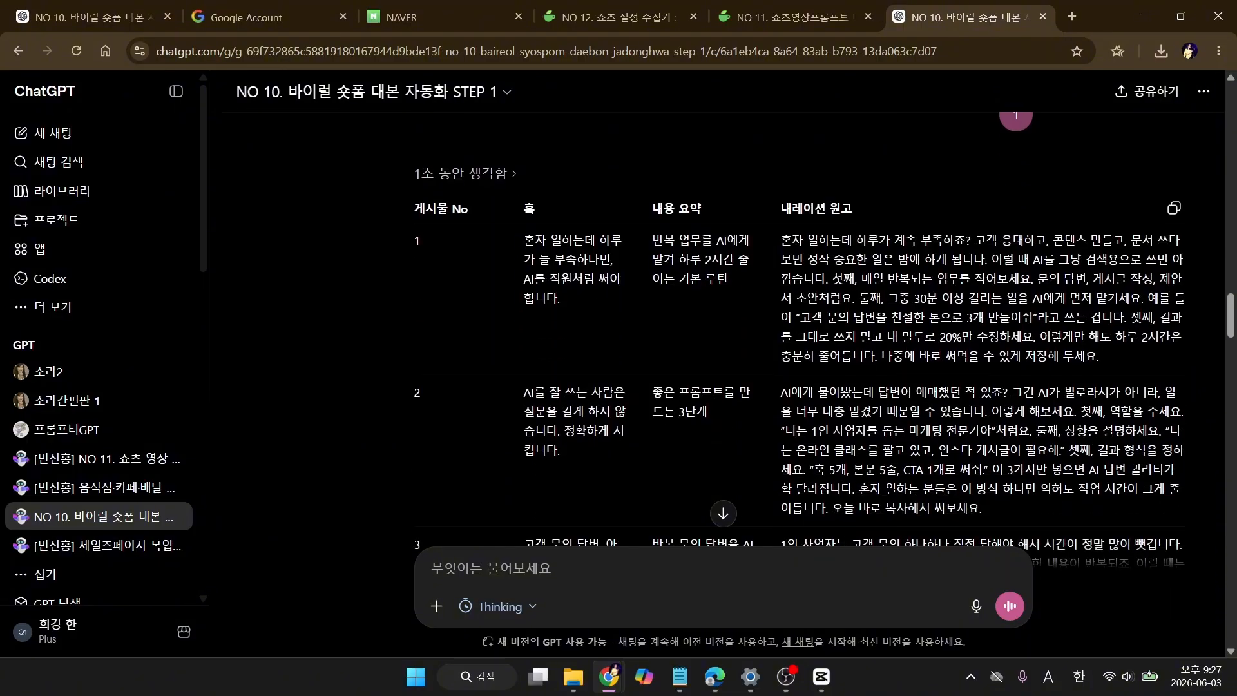
drag(524, 240, 1177, 356)
key(ctrl+c)
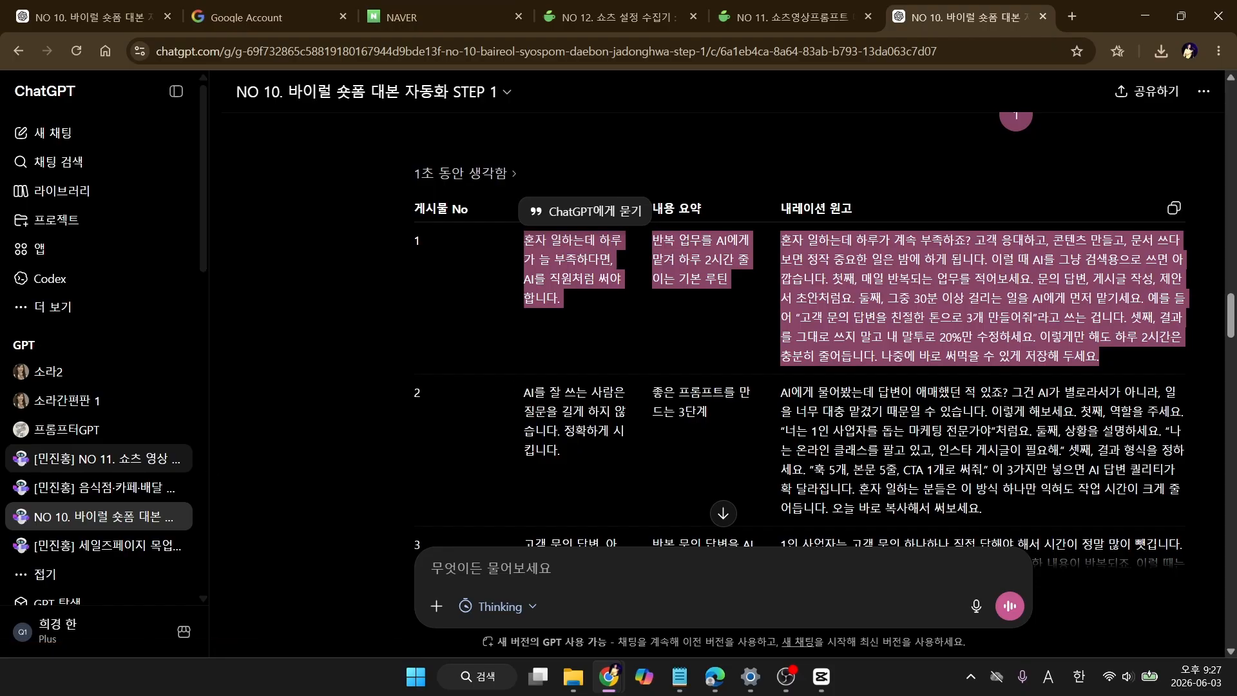
Return to a fresh NO 11 prompt-master GPT start page.
click(103, 458)
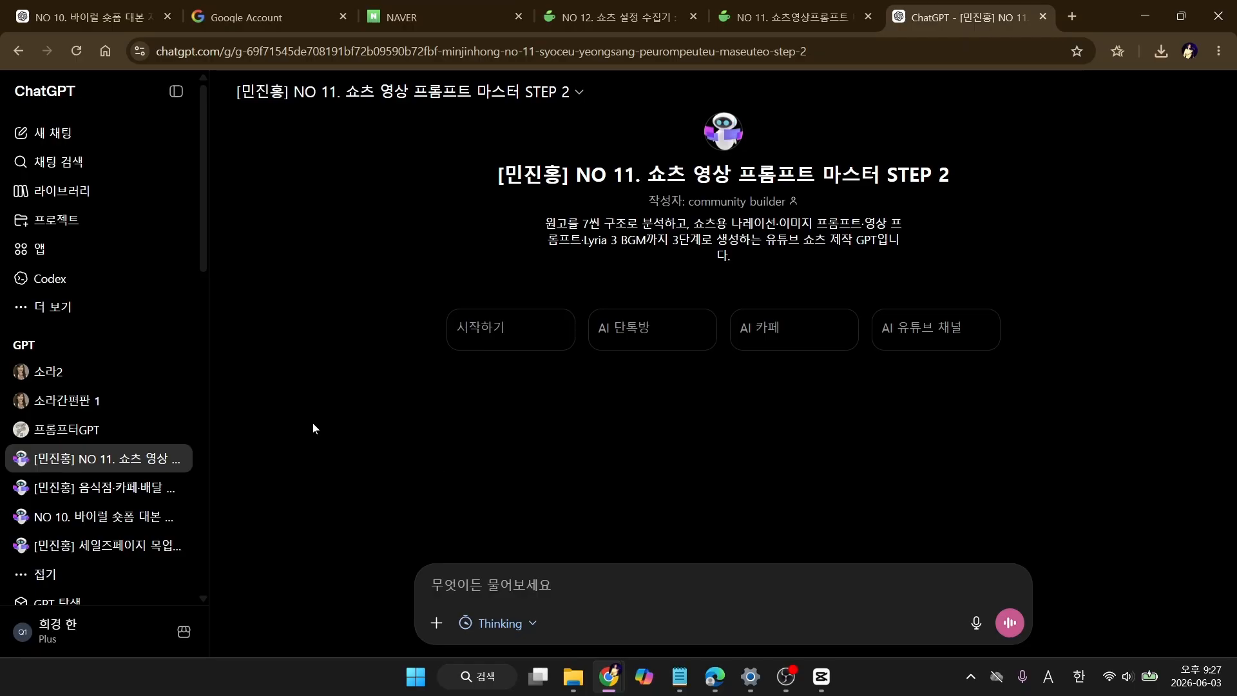
drag(207, 257, 218, 310)
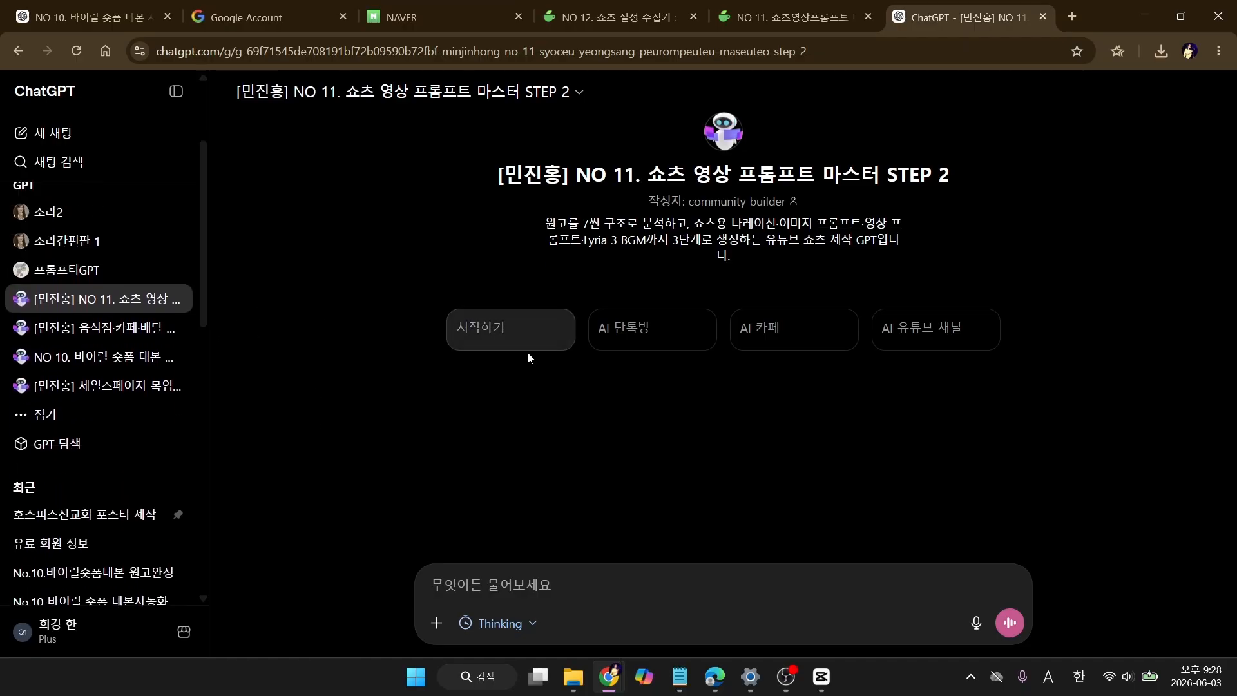
click(793, 25)
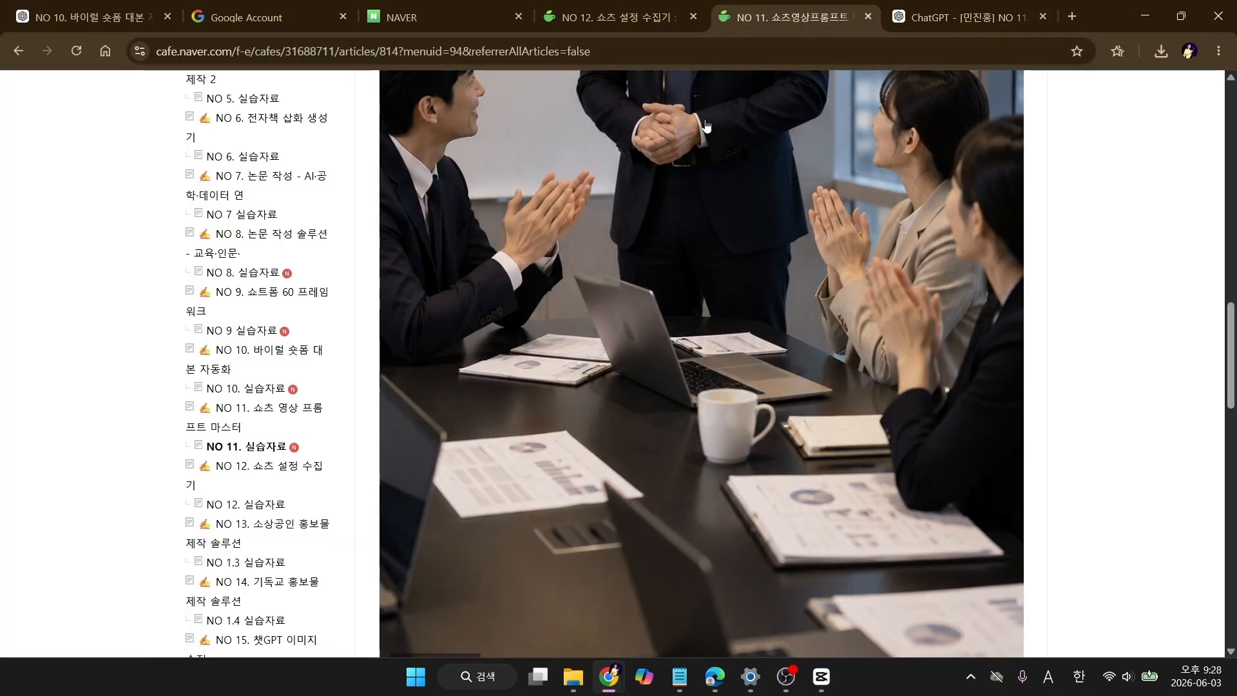
click(994, 17)
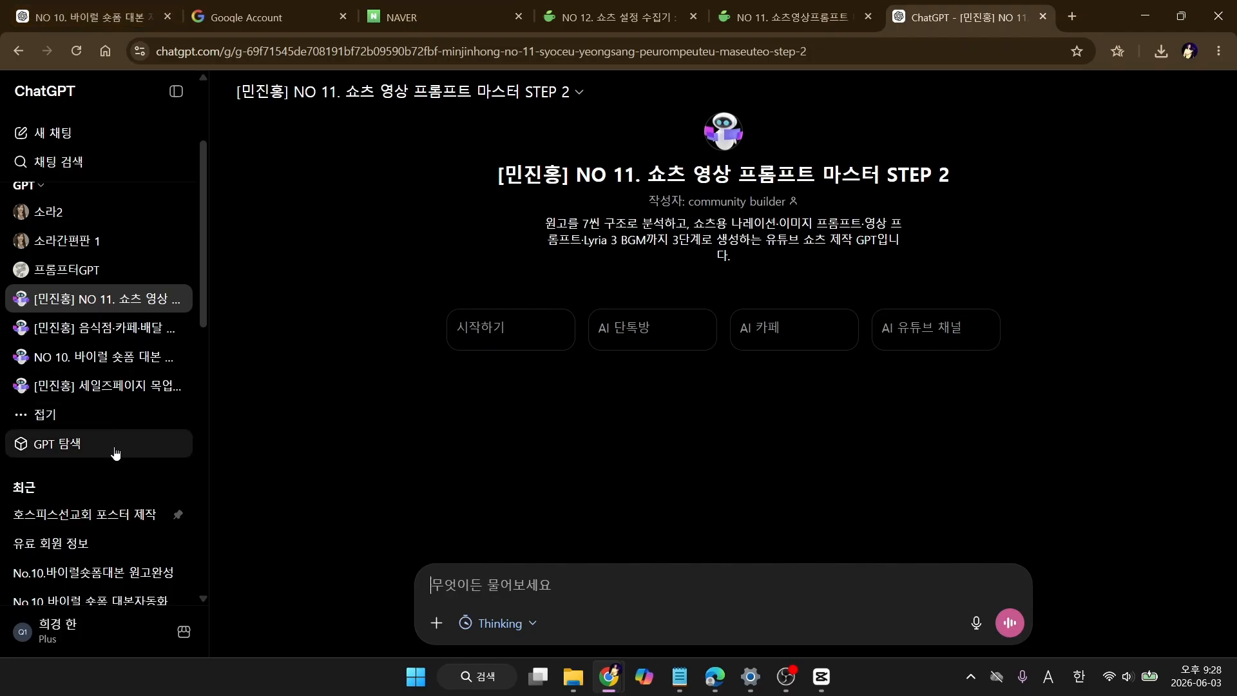
Start a fresh NO 11 GPT chat via 시작하기 and submit the member password.
scroll(116, 453, down, 3)
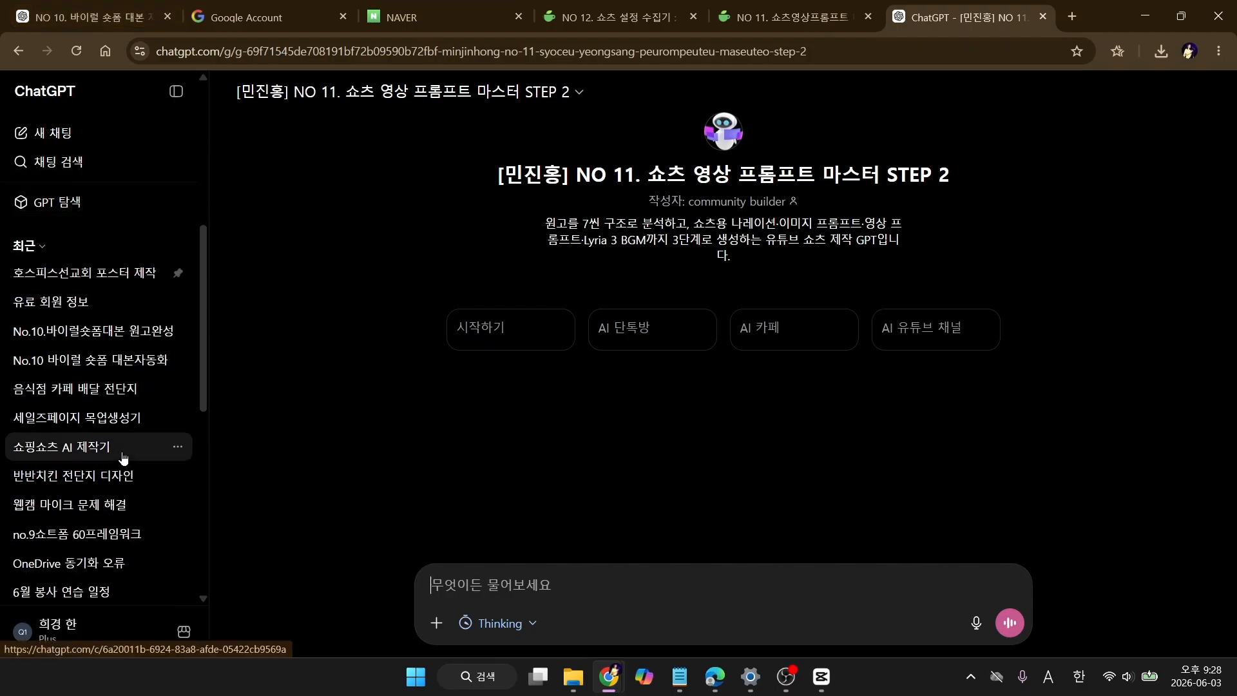
scroll(123, 458, up, 3)
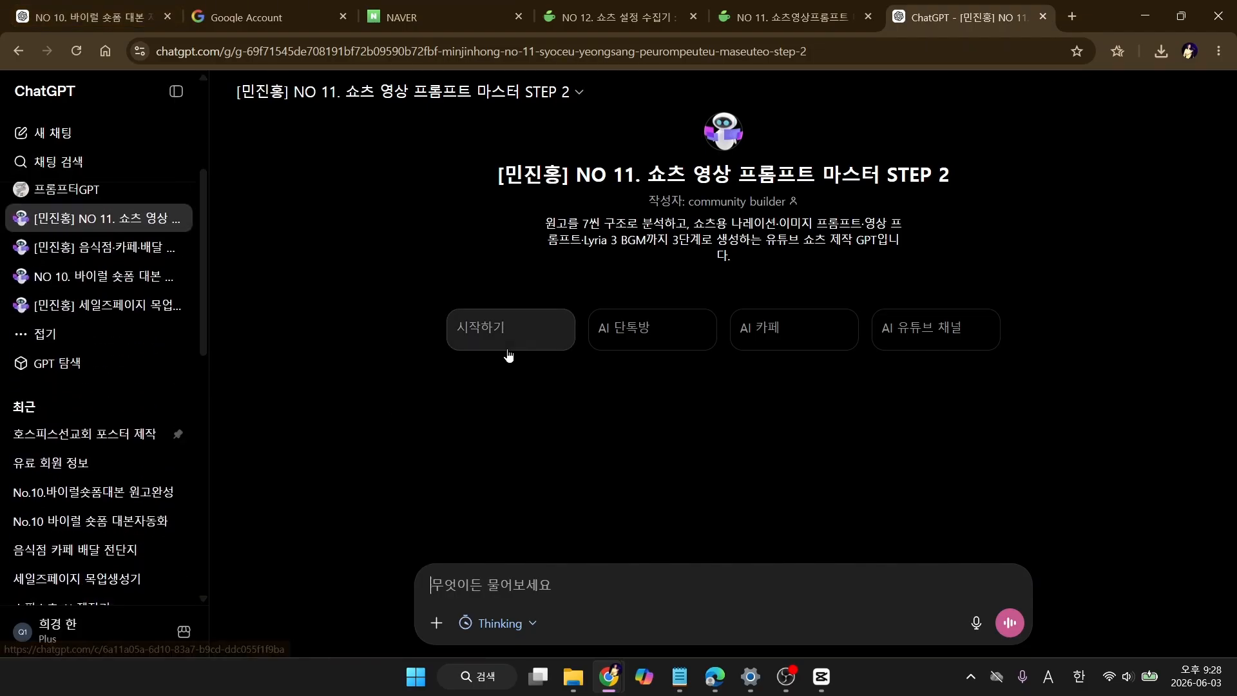
click(511, 349)
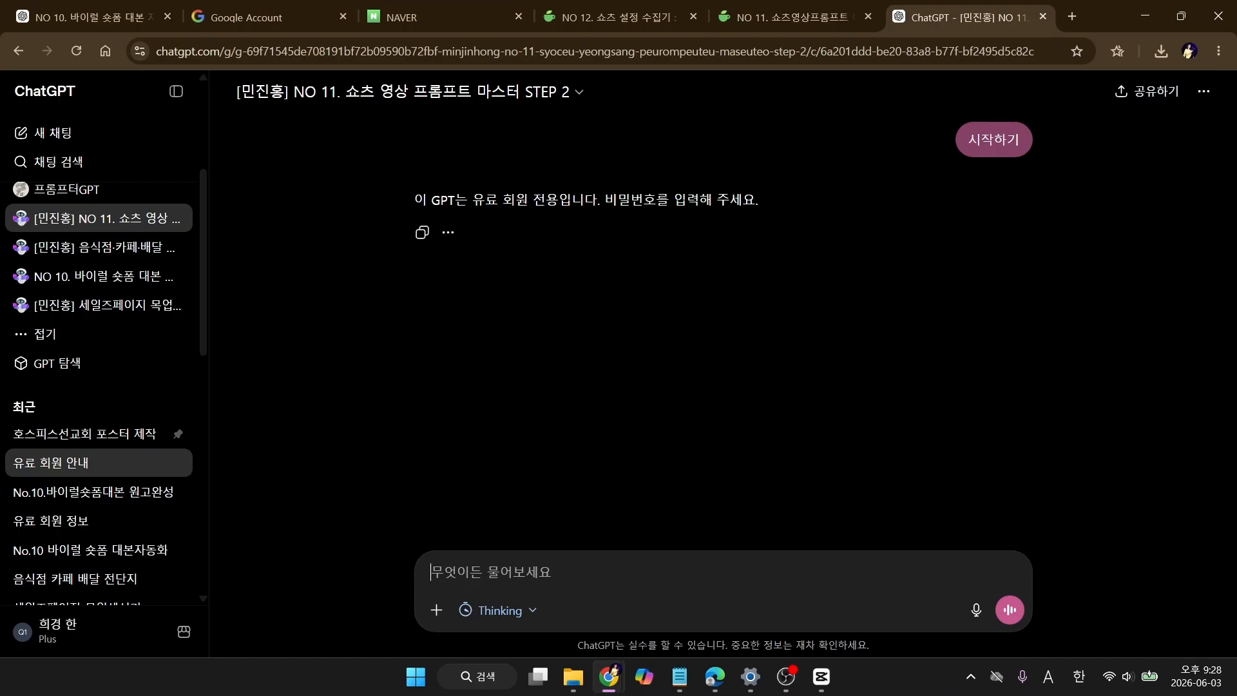
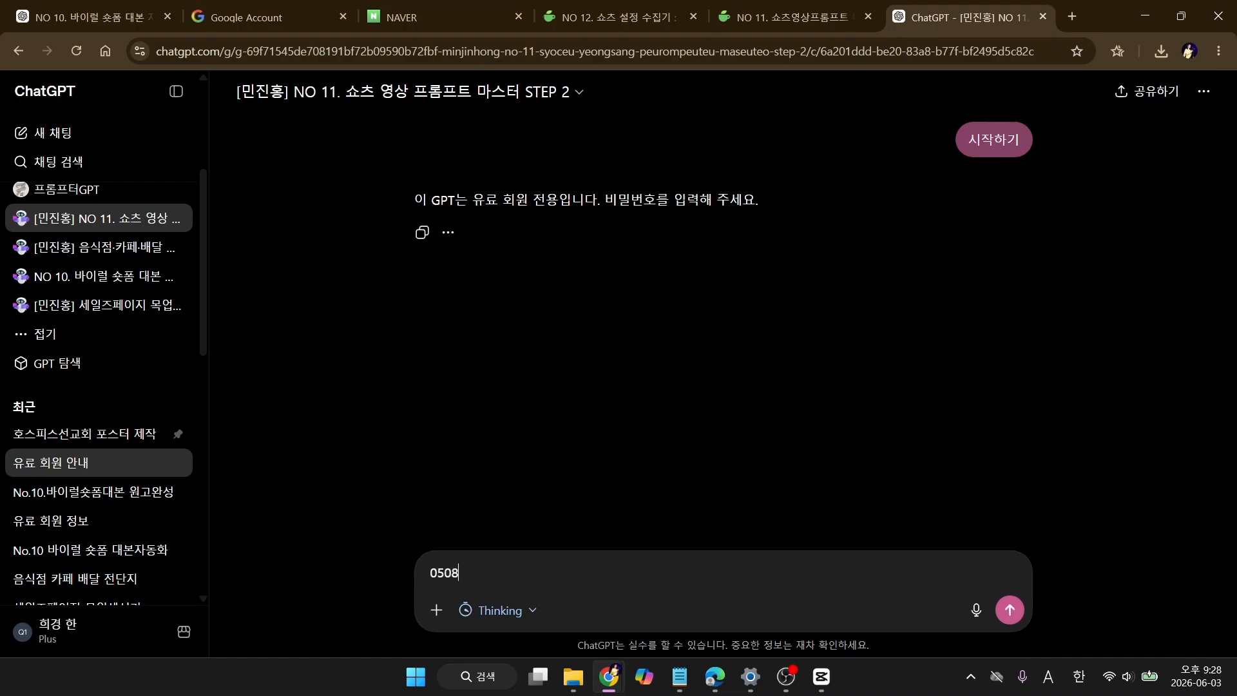
key(Return)
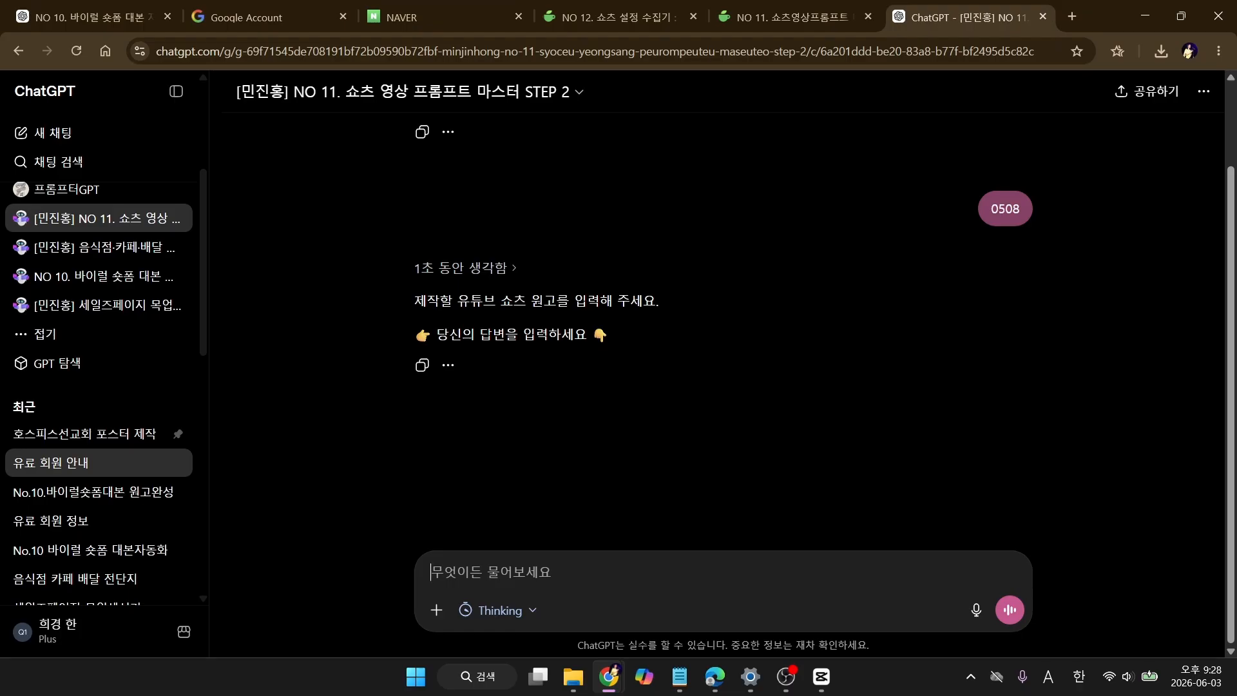
Paste the row 1 script into the NO 11 GPT chat and send it.
key(ctrl+v)
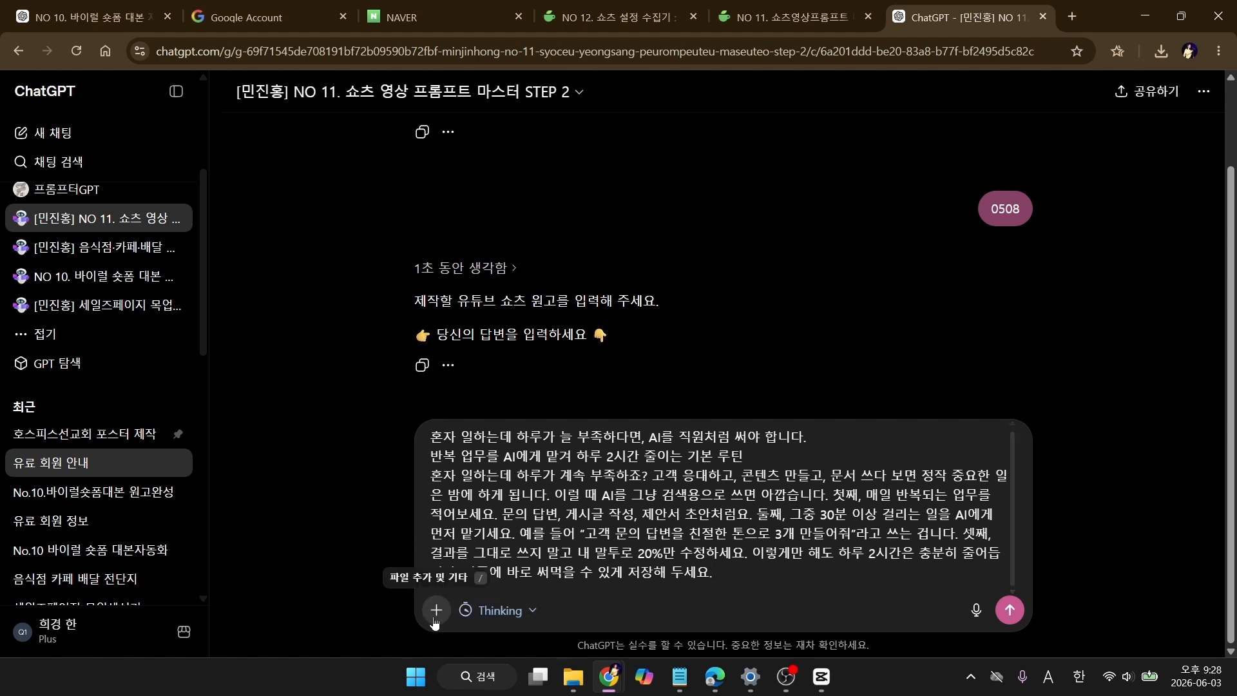
click(437, 612)
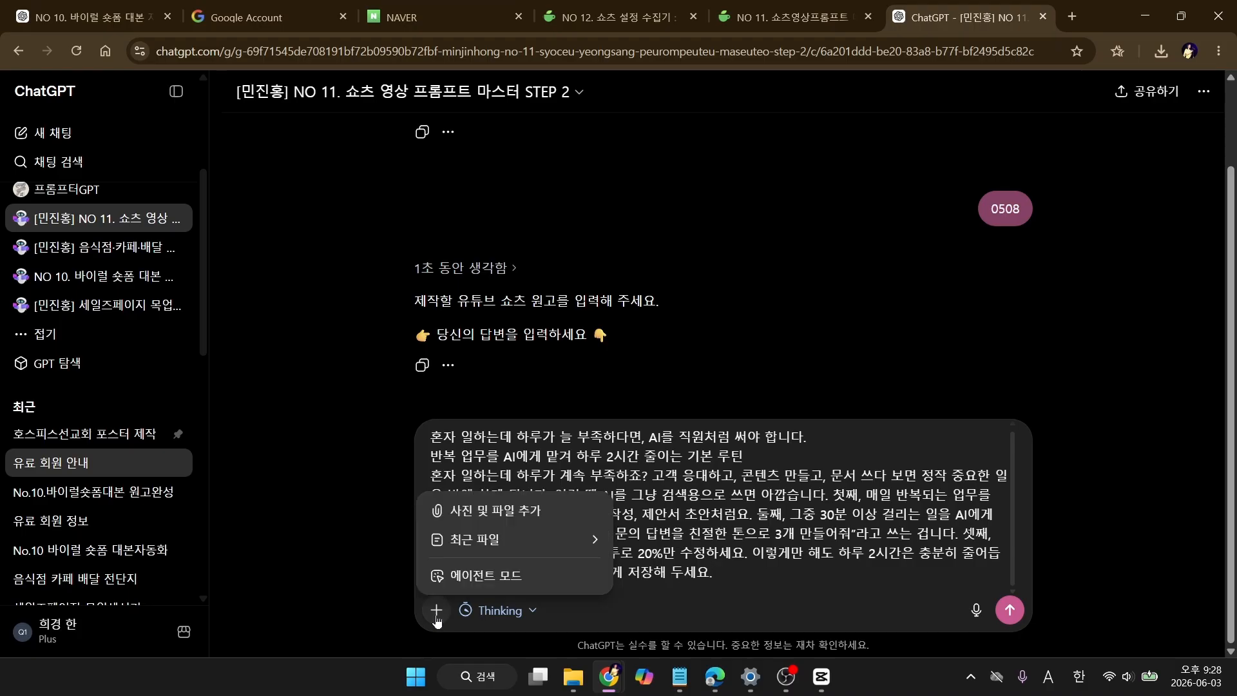
click(532, 611)
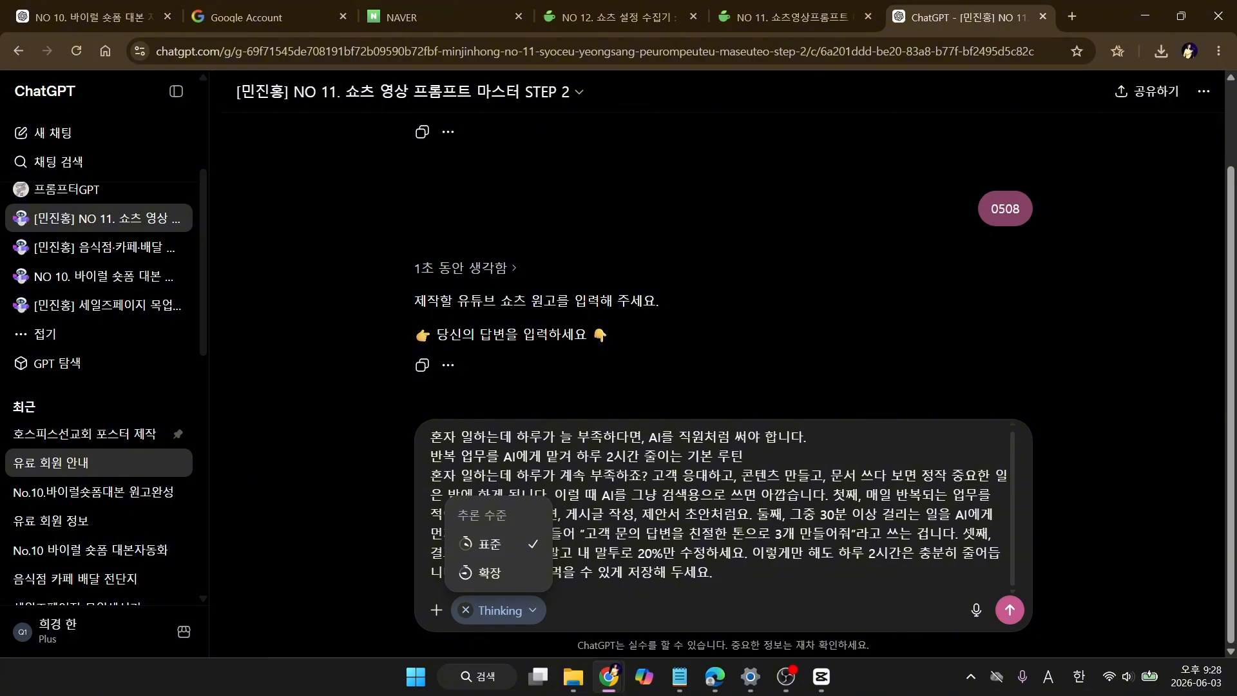
key(Escape)
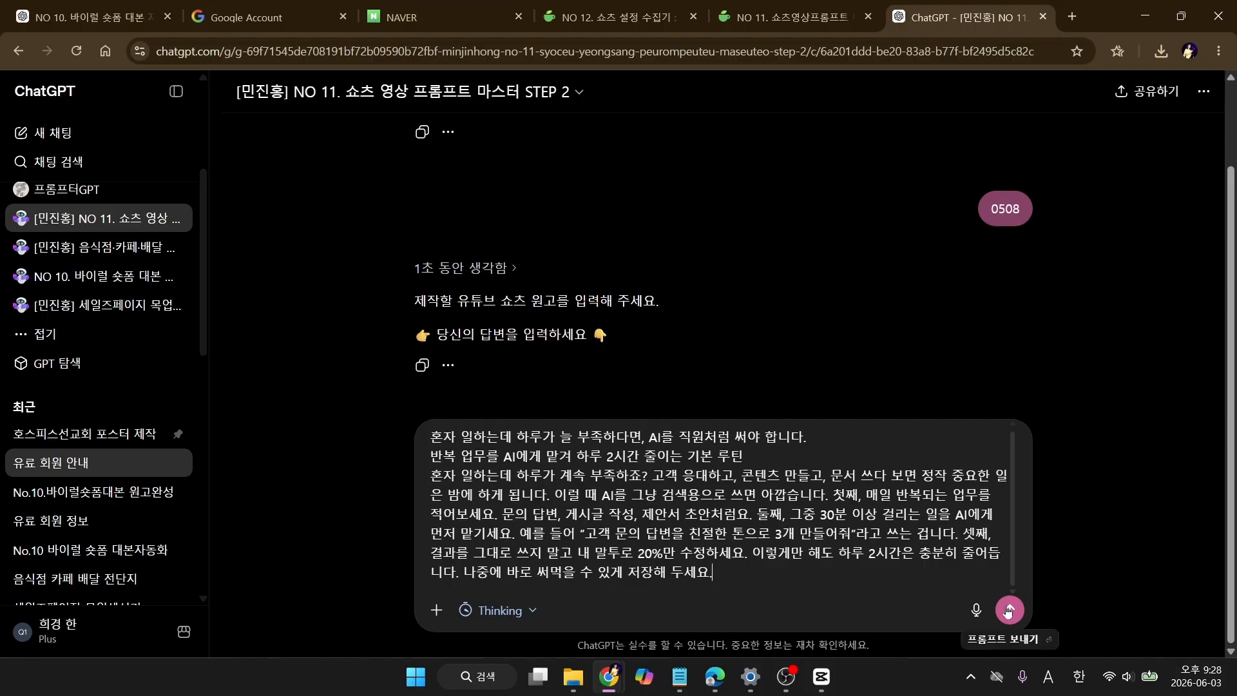
click(1009, 609)
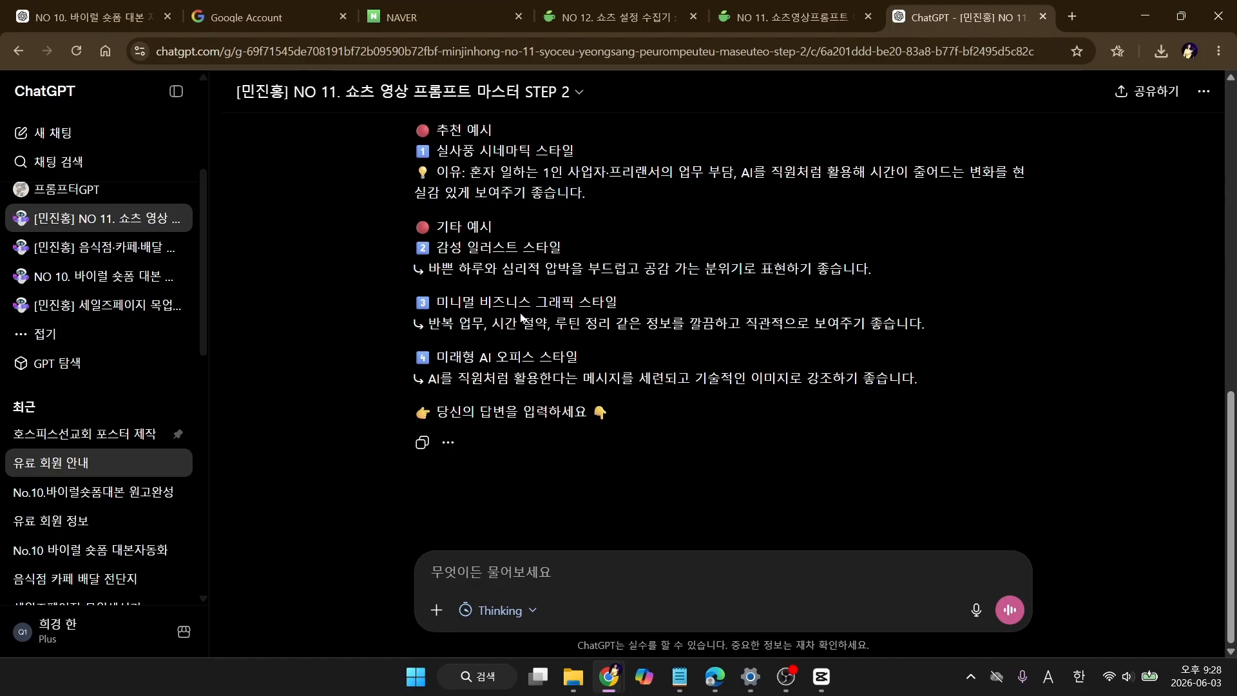
Answer 1 to both questions: realistic cinematic style and before-and-after problem-solving composition.
text(1)
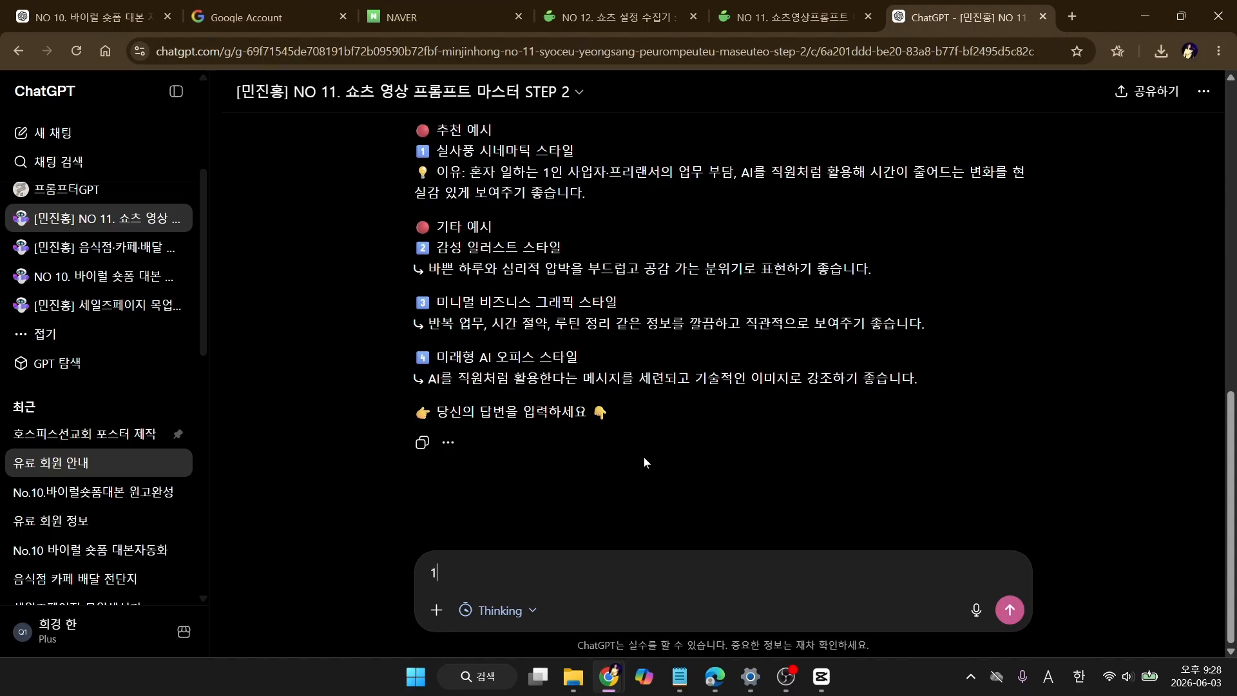
click(1010, 610)
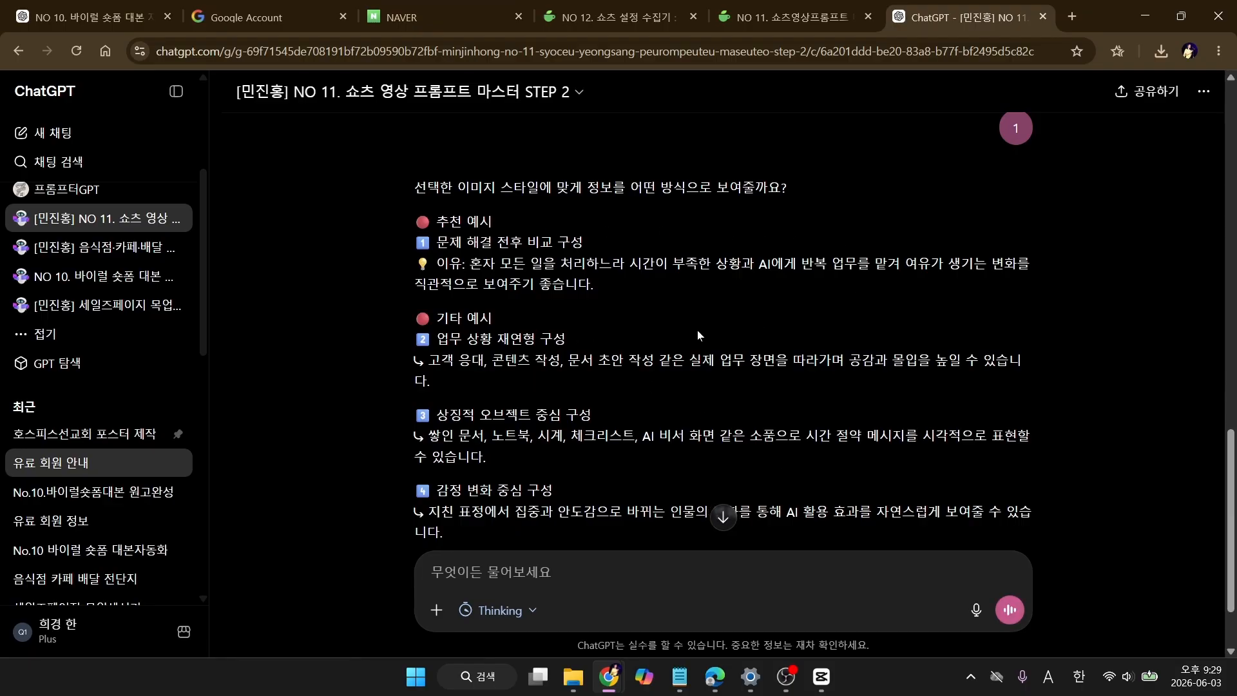
text(1)
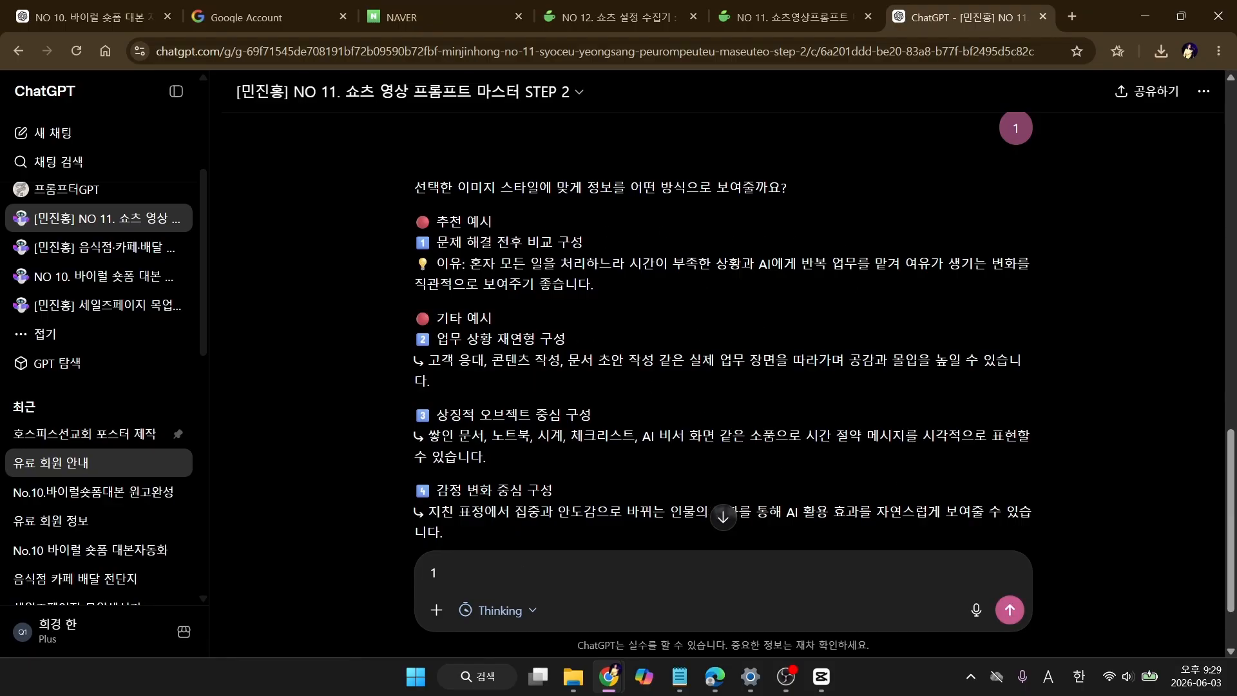
click(1010, 622)
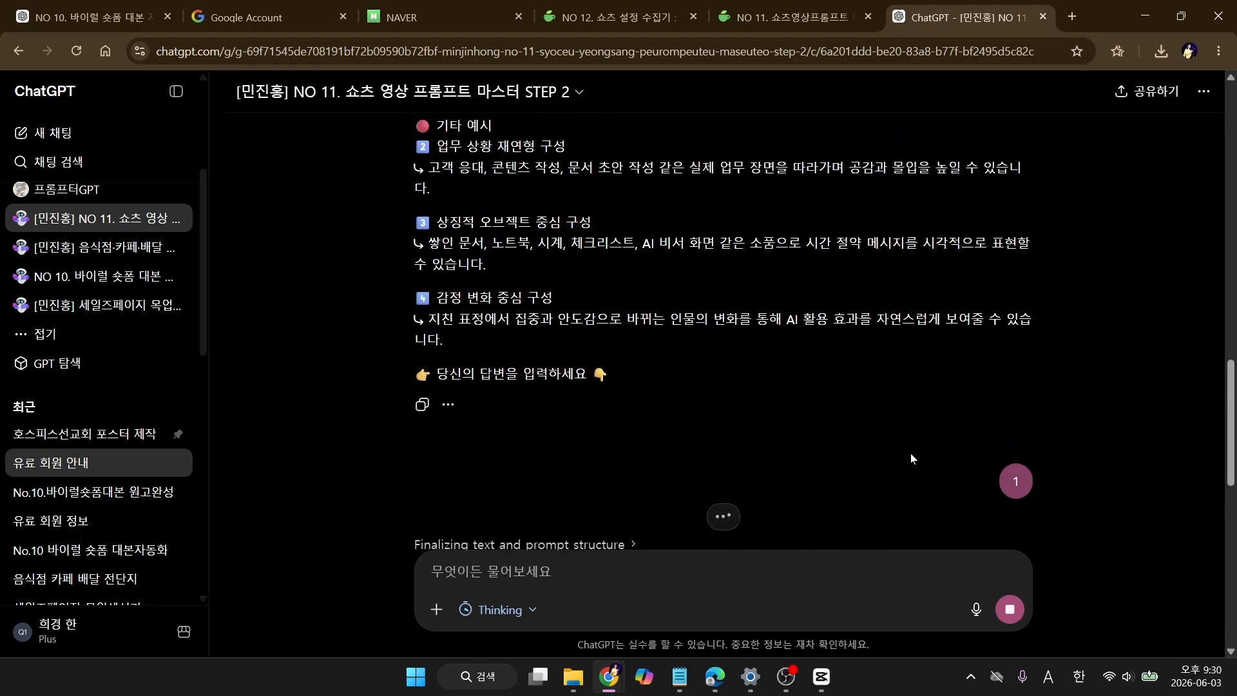
scroll(910, 454, up, 5)
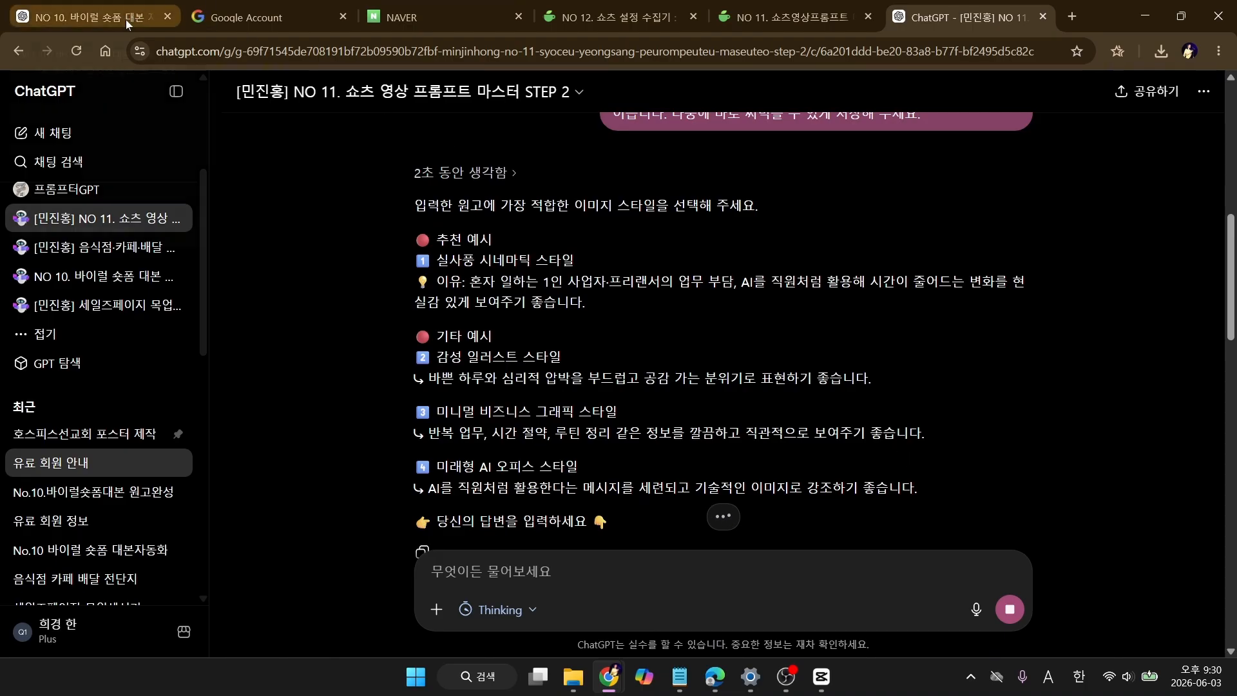
In the NO 10 chat, paste row 2's hook, summary and narration into the composer.
click(92, 26)
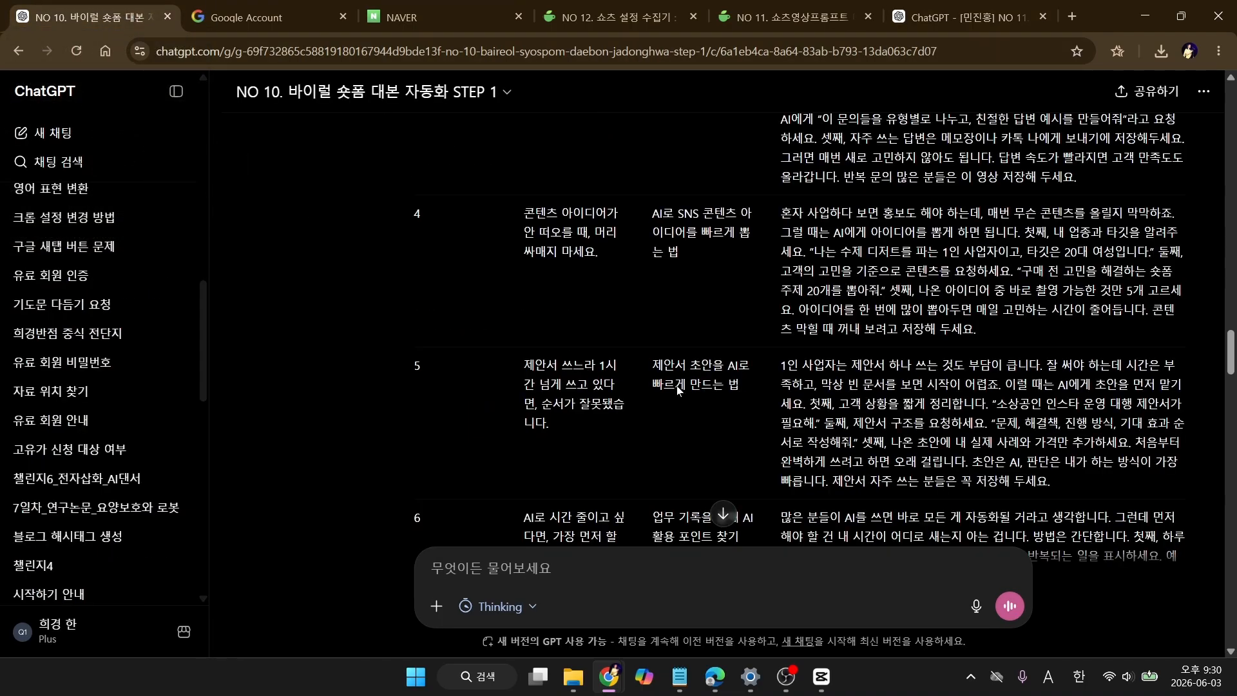
scroll(922, 442, up, 6)
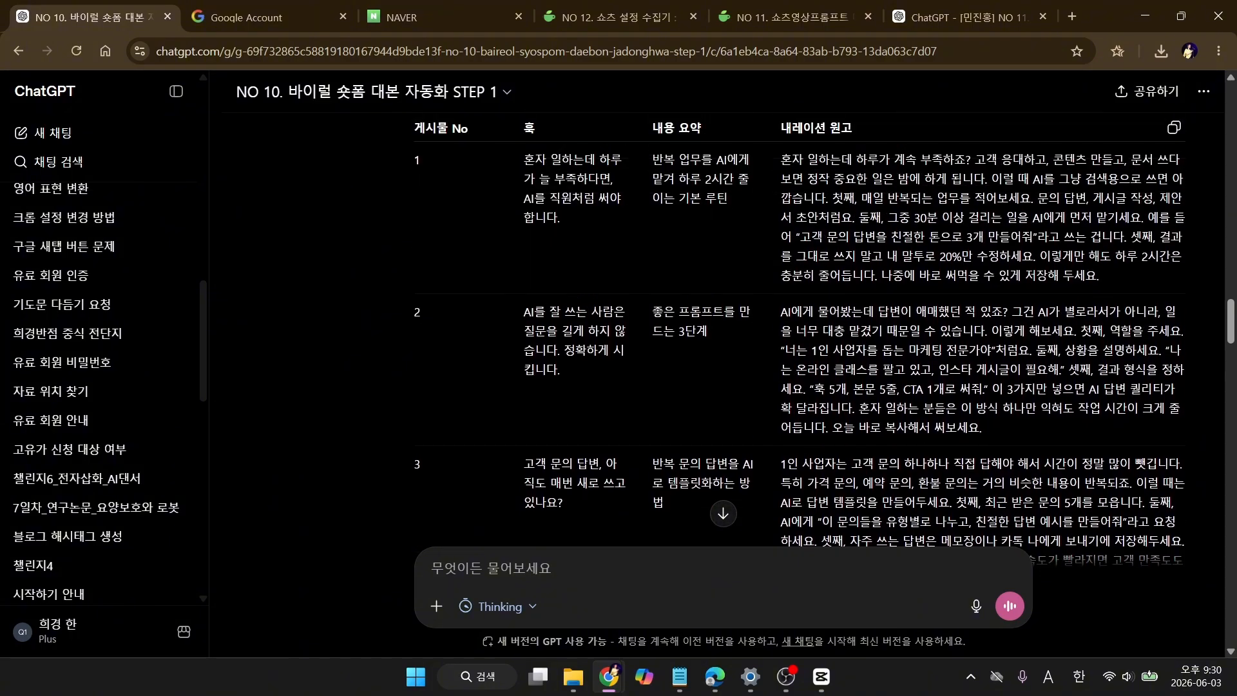
drag(523, 310, 1174, 424)
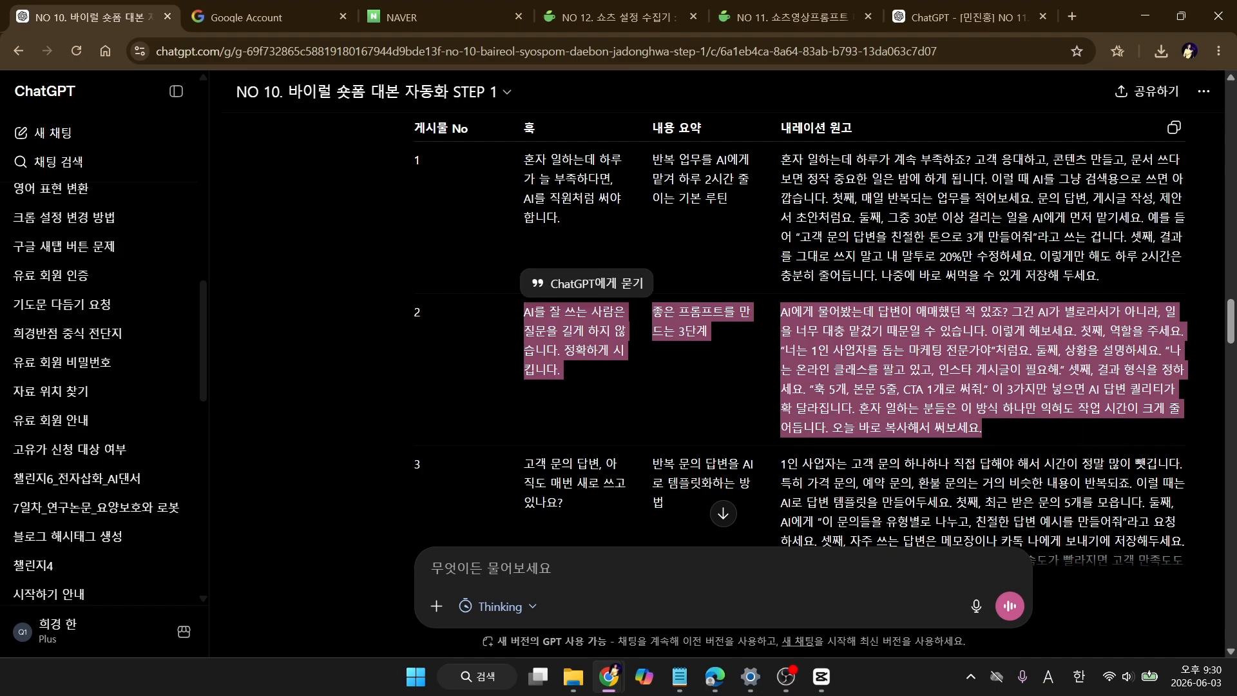
click(430, 568)
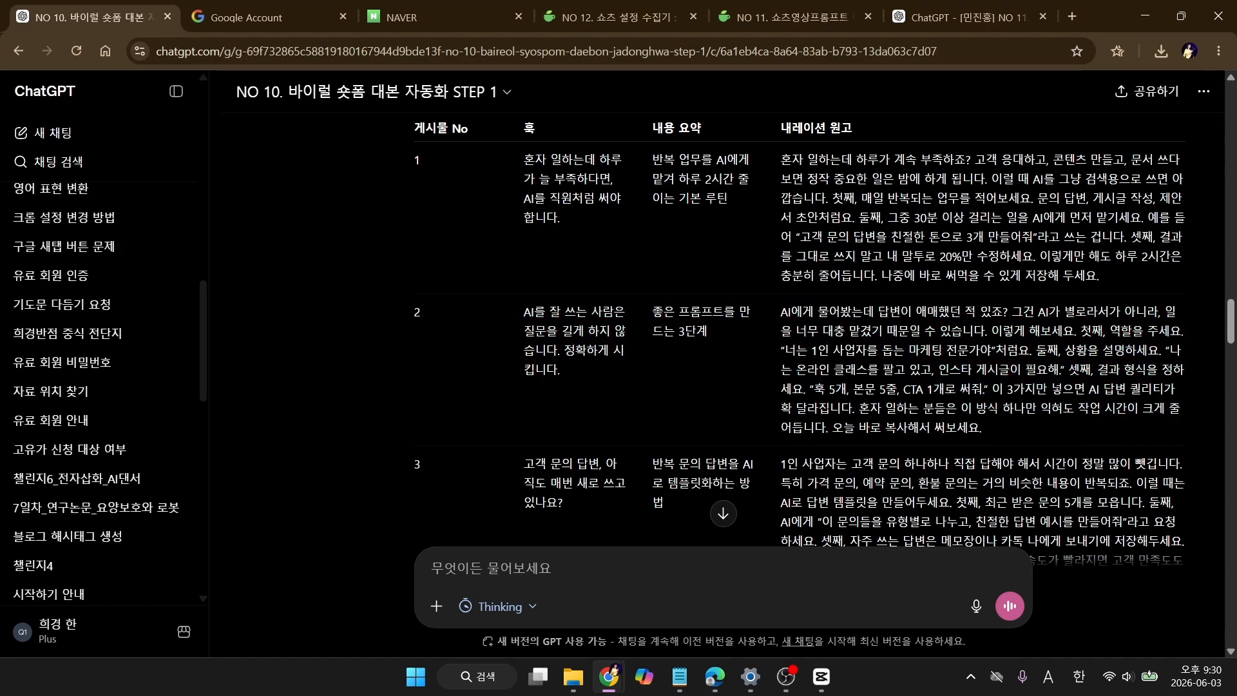
key(ctrl+v)
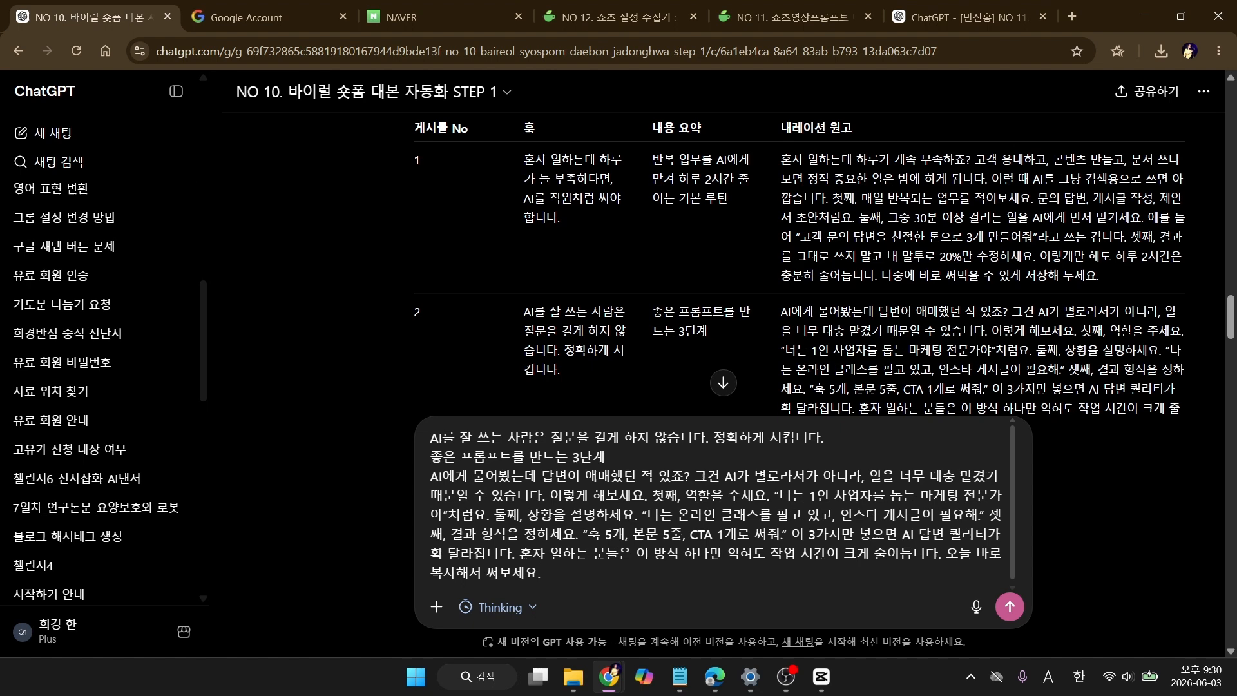
Send row 2's script as a prompt, then return to the NO 11 chat.
click(532, 609)
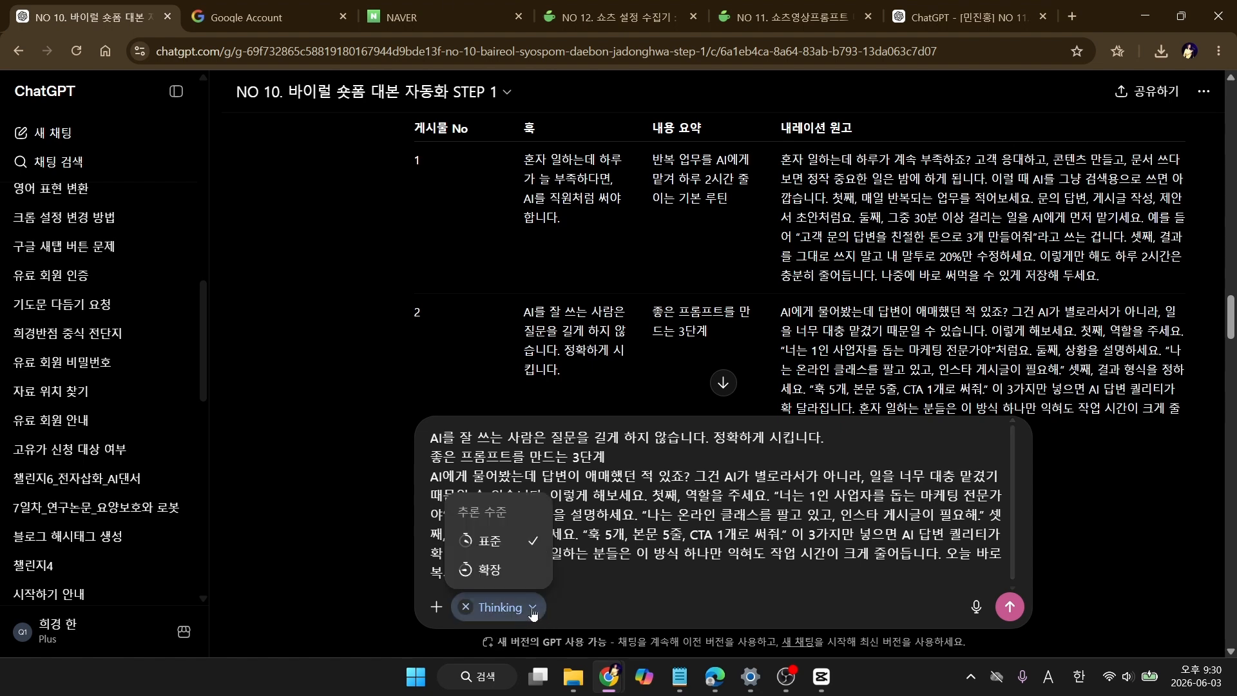
click(437, 608)
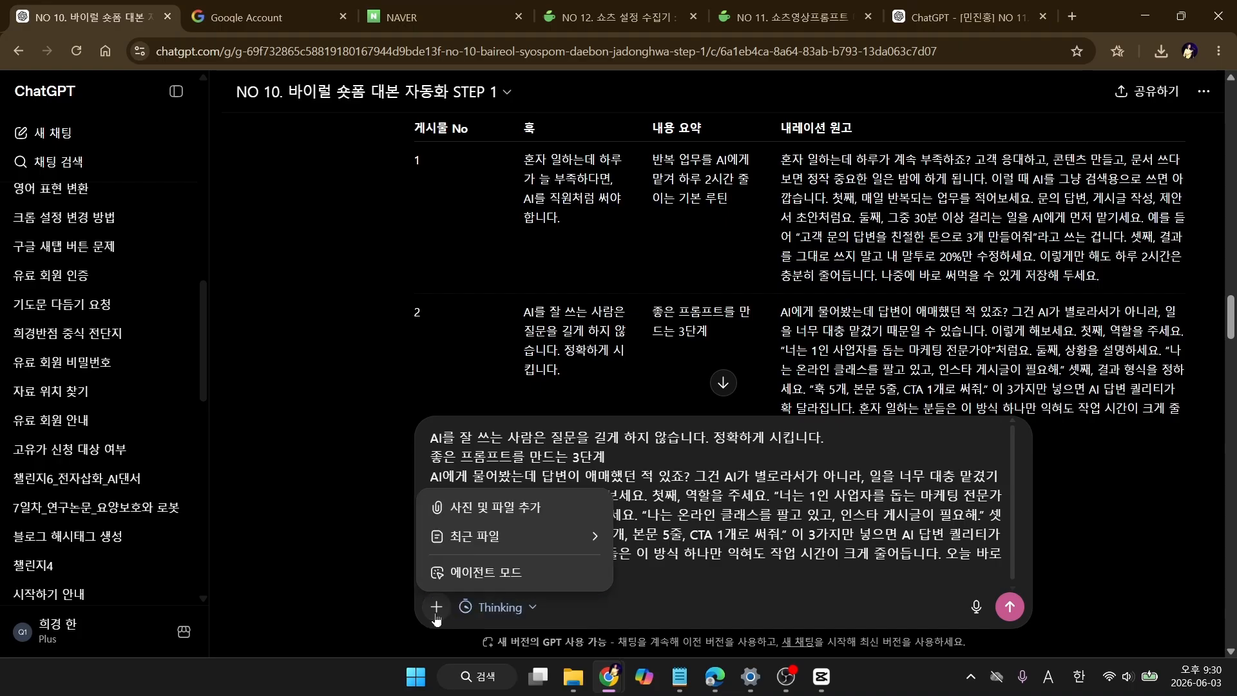
mouse_move(464, 538)
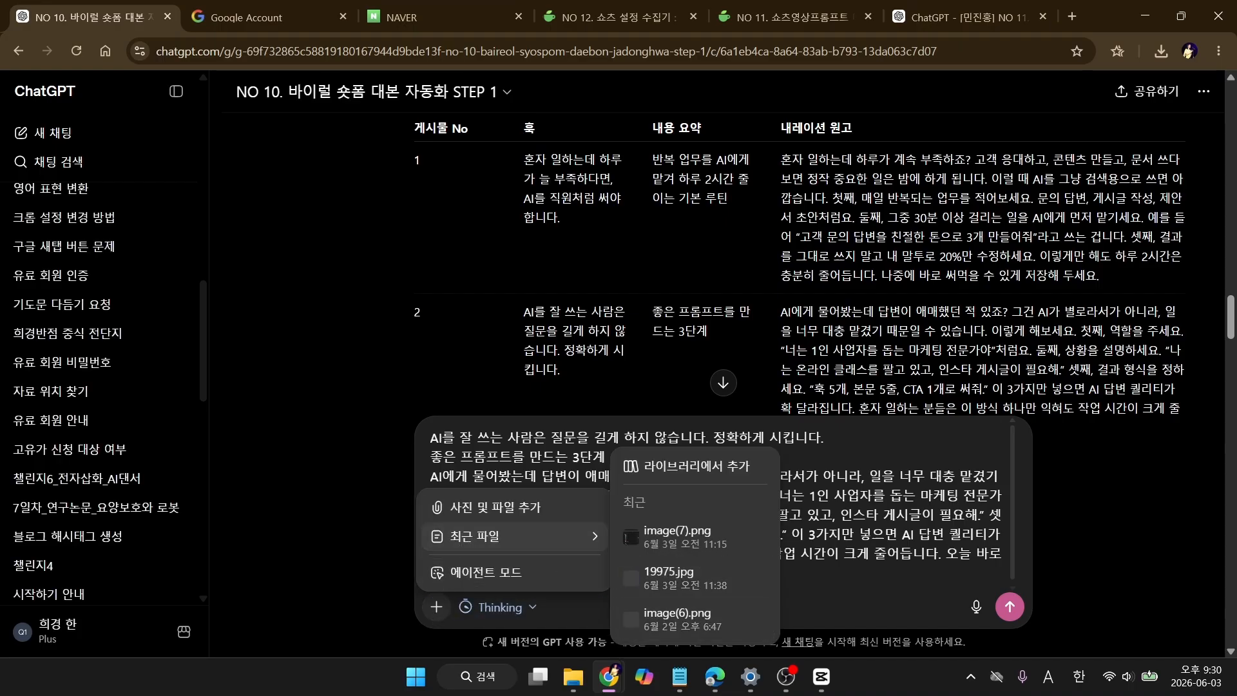
key(Escape)
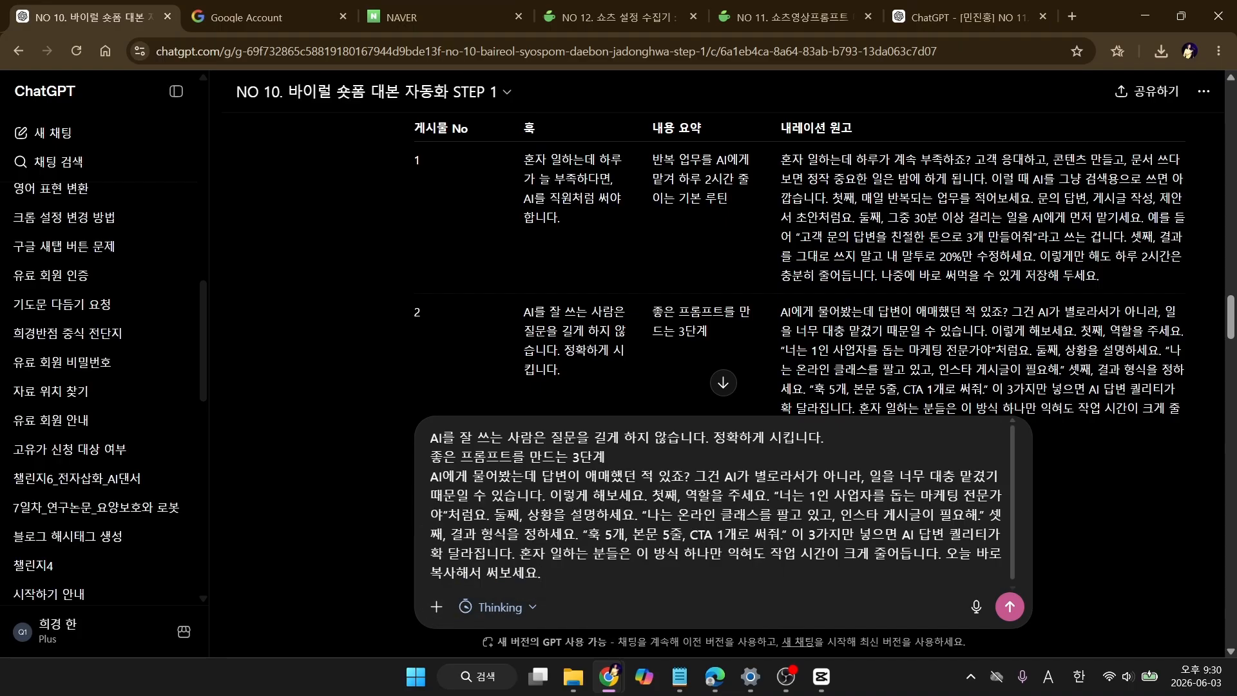
click(1010, 606)
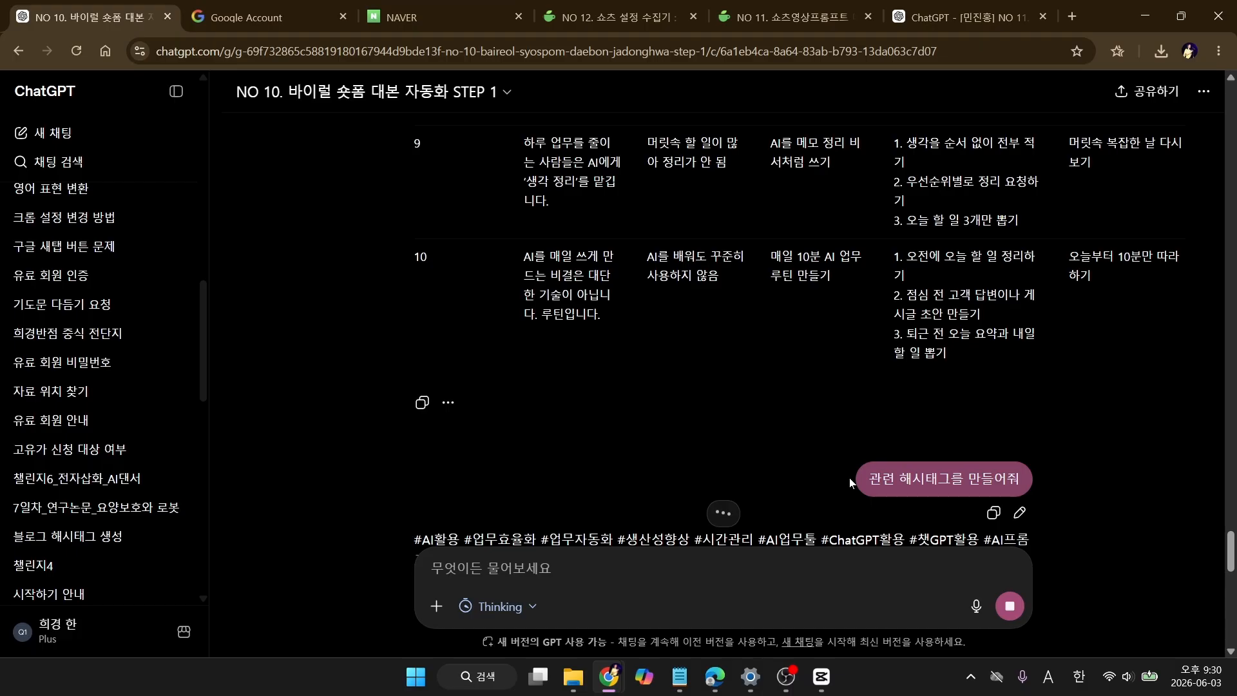
click(970, 17)
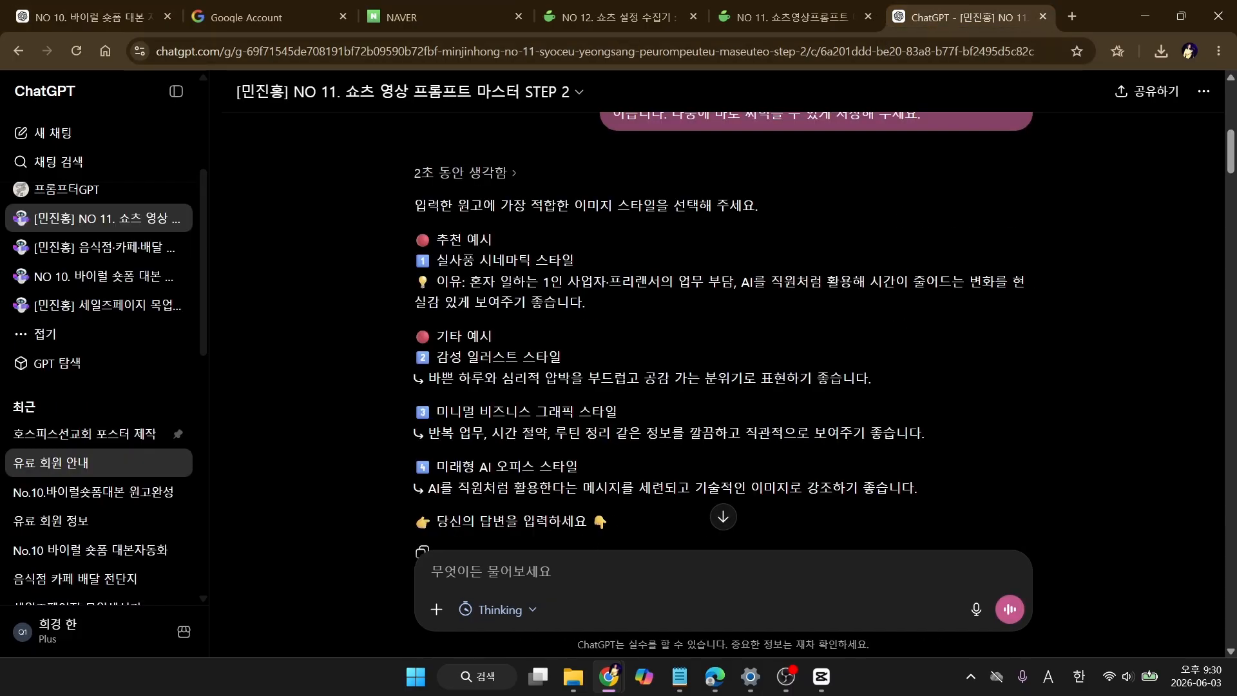
Scroll back through scenes 7–2 until scene 1's Korean image prompt is visible.
scroll(646, 454, up, 3)
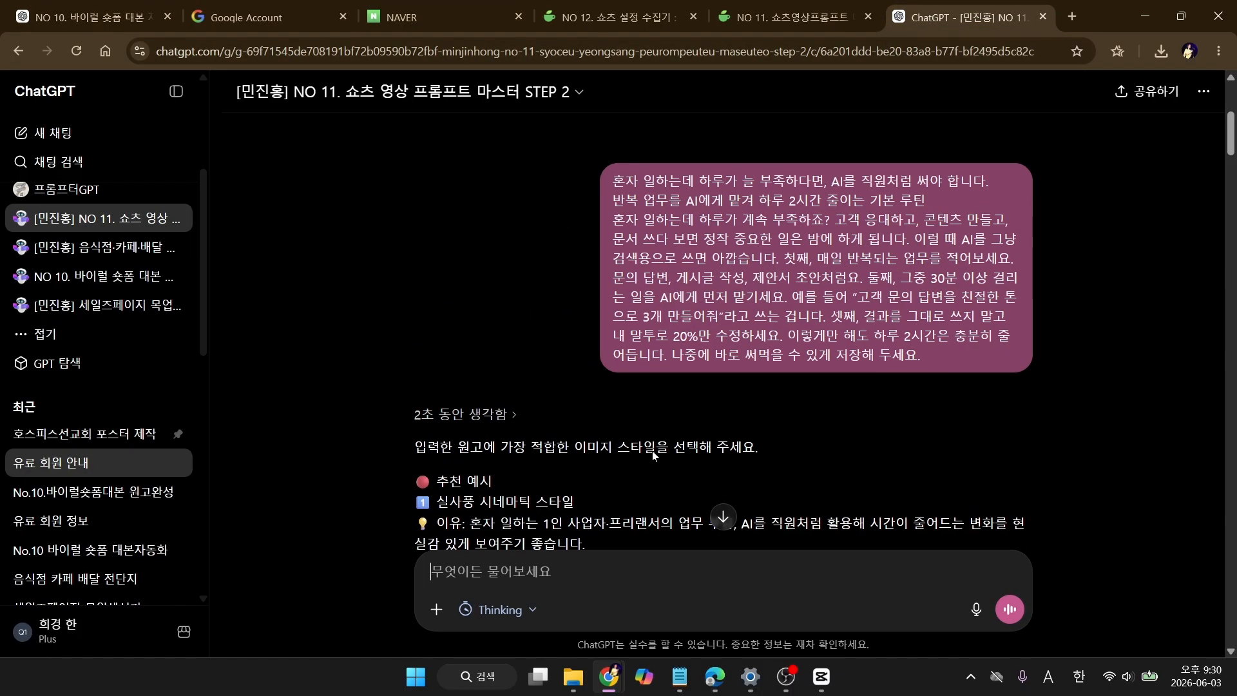
scroll(723, 348, down, 15)
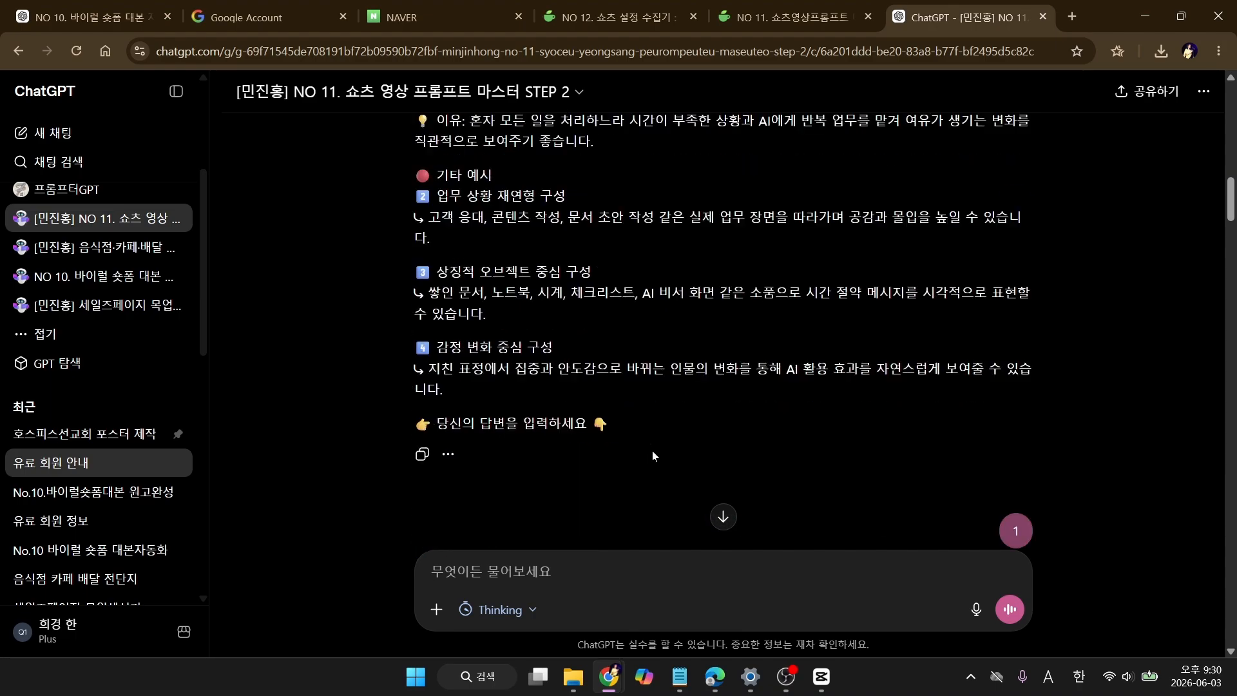
scroll(724, 348, down, 20)
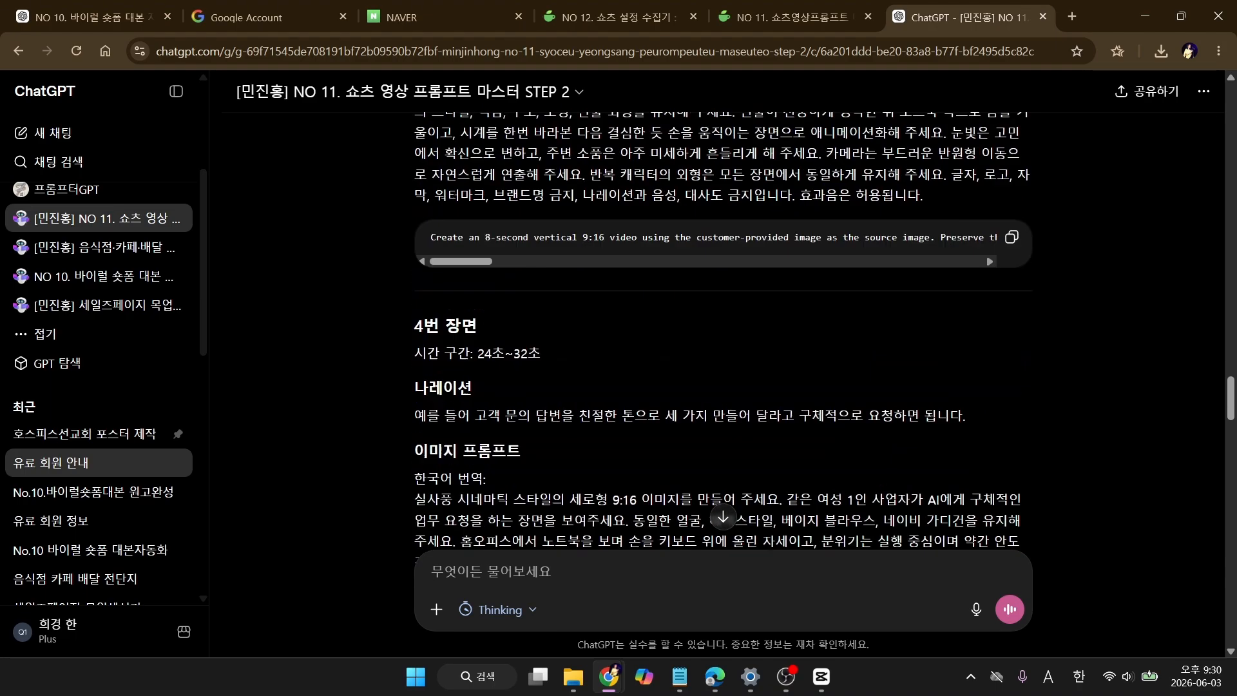
scroll(723, 348, down, 12)
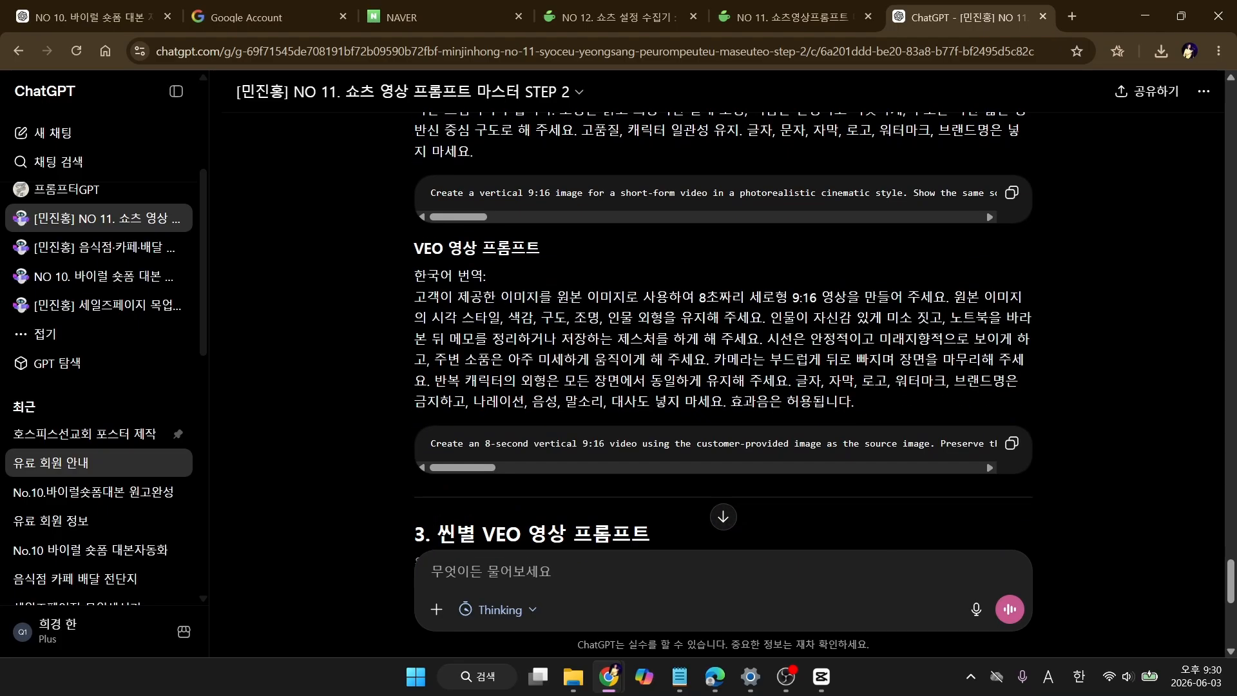
scroll(653, 455, down, 10)
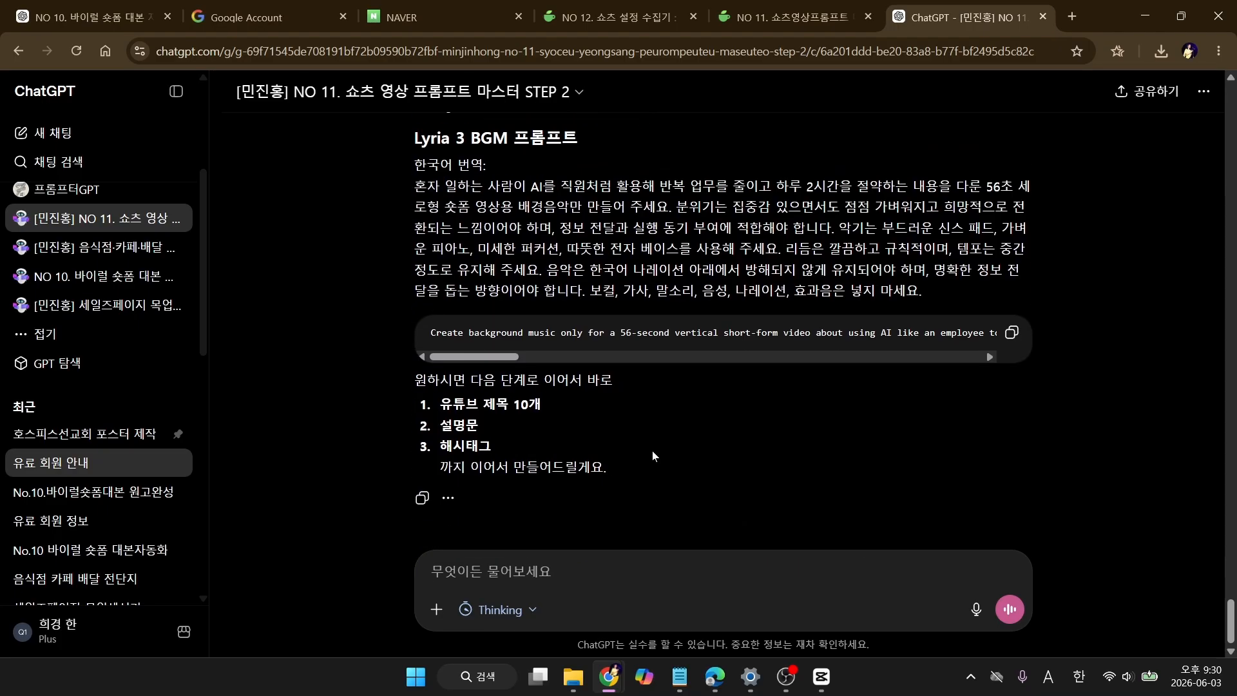
scroll(652, 455, up, 20)
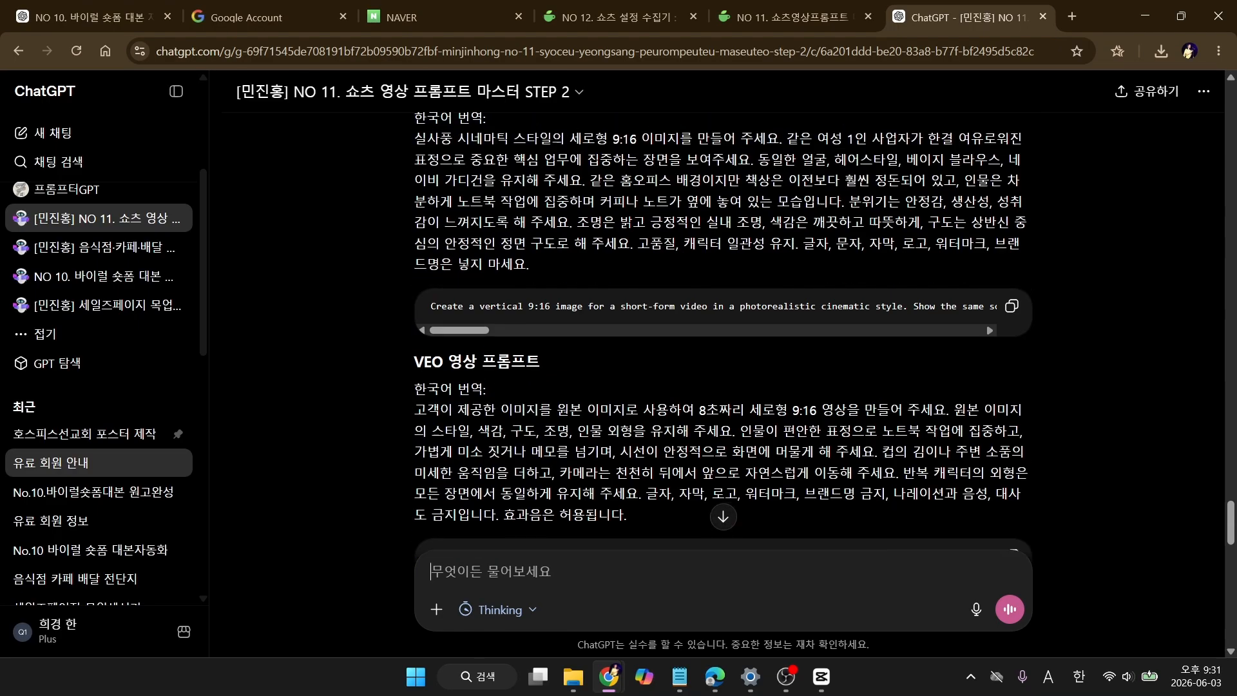
scroll(652, 455, up, 20)
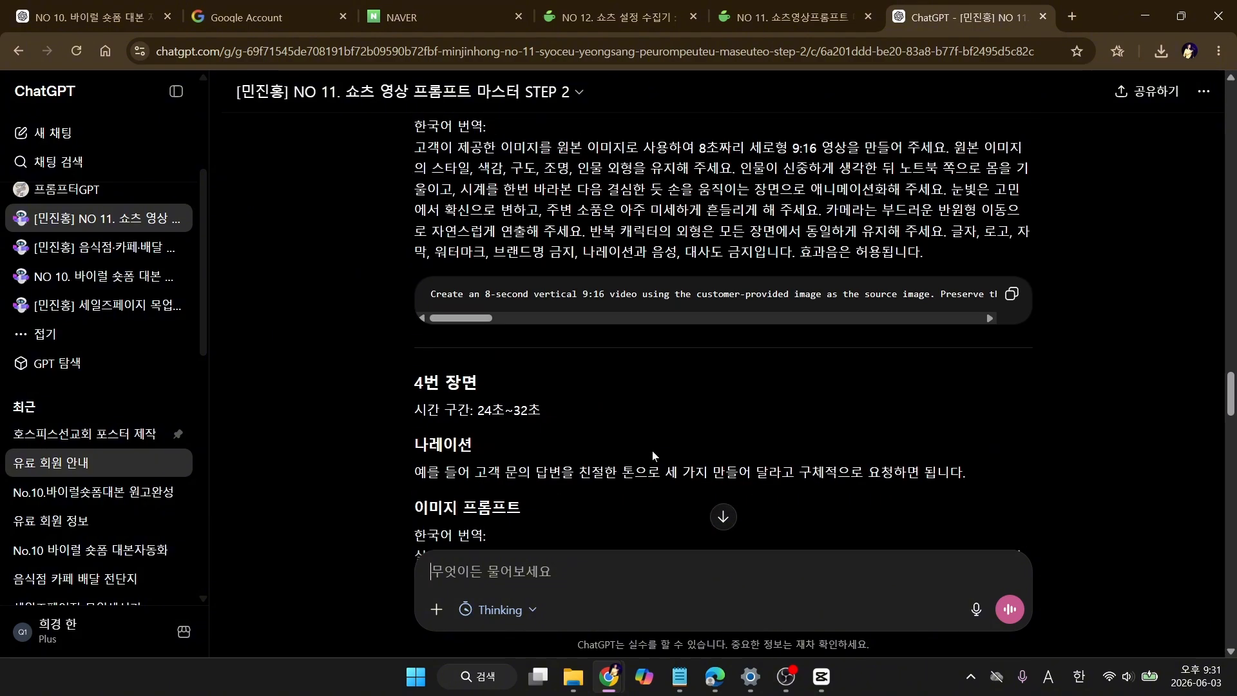
scroll(652, 455, up, 15)
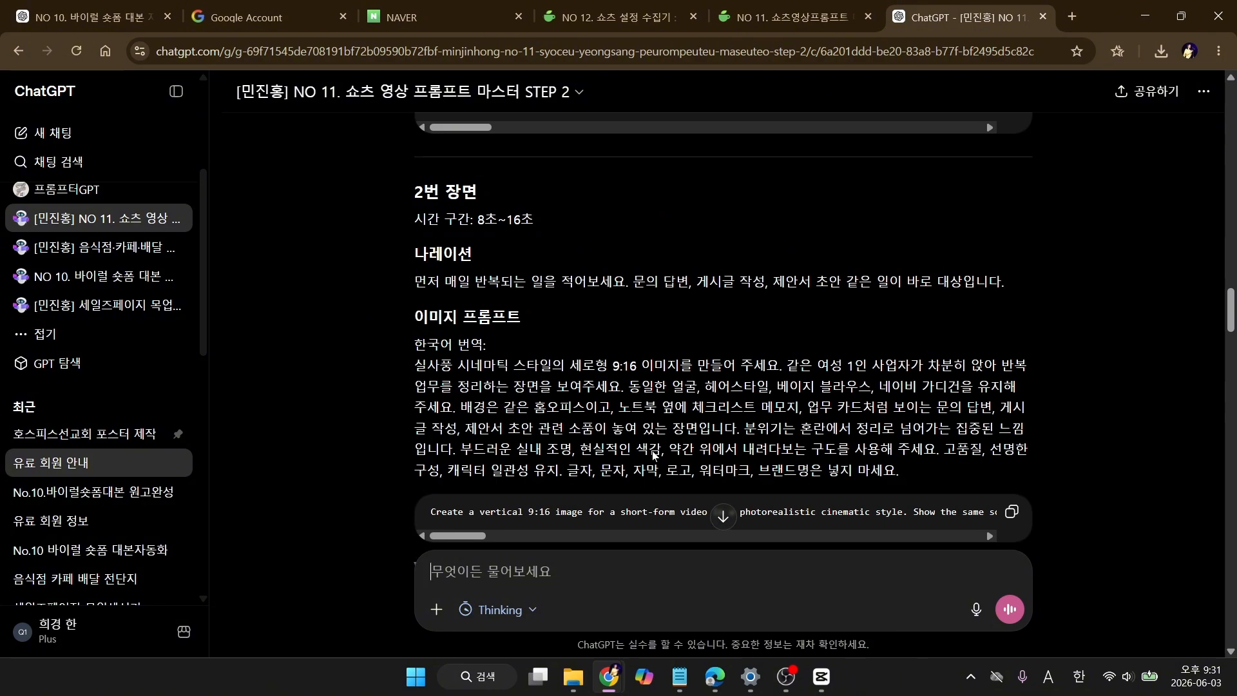
scroll(652, 455, up, 10)
scroll(652, 455, up, 5)
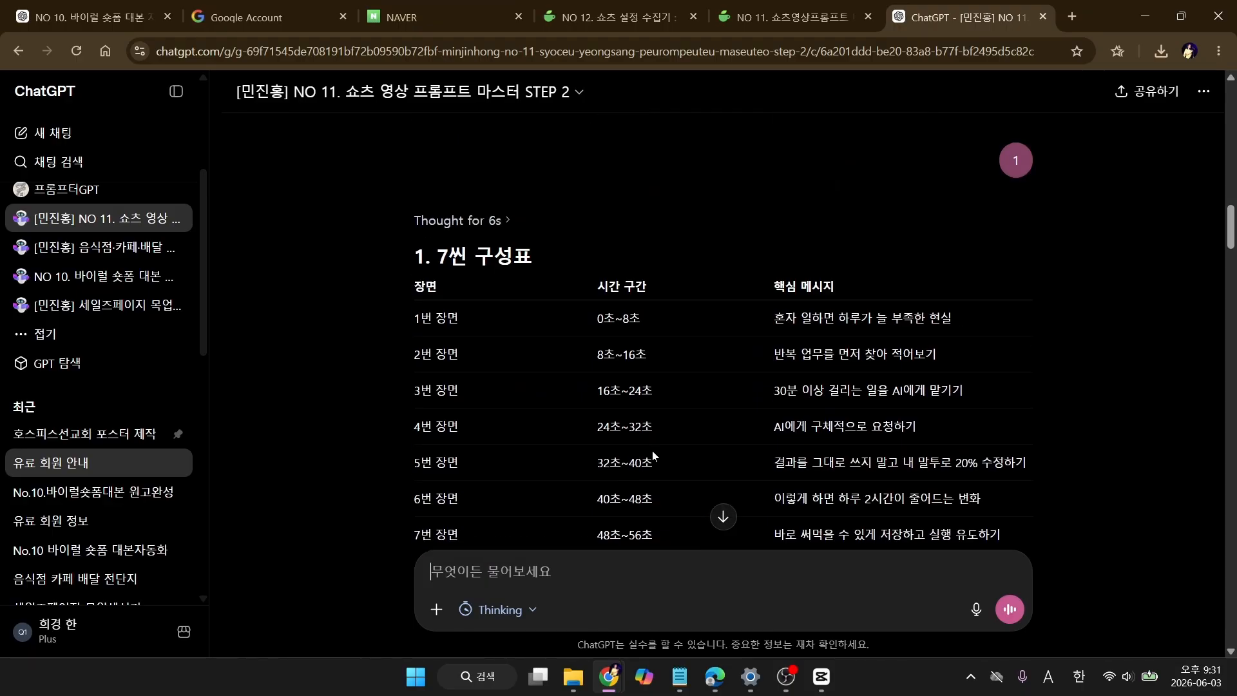
scroll(652, 455, up, 4)
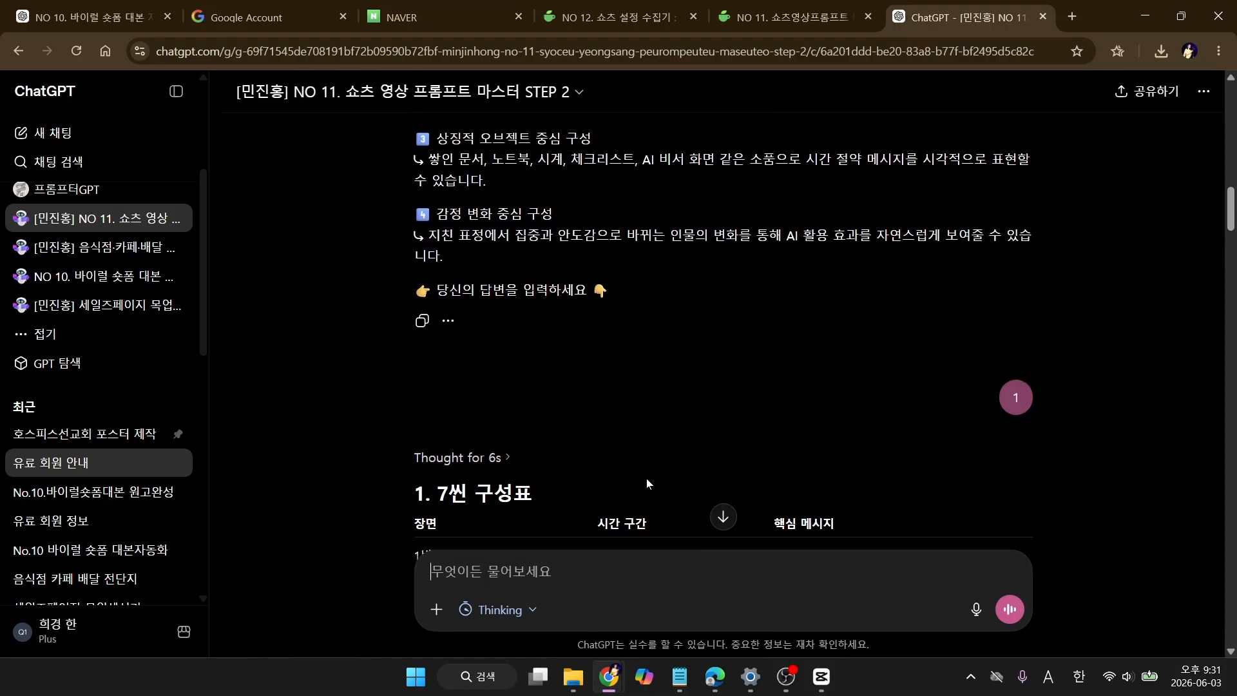
scroll(647, 479, down, 4)
scroll(608, 409, up, 4)
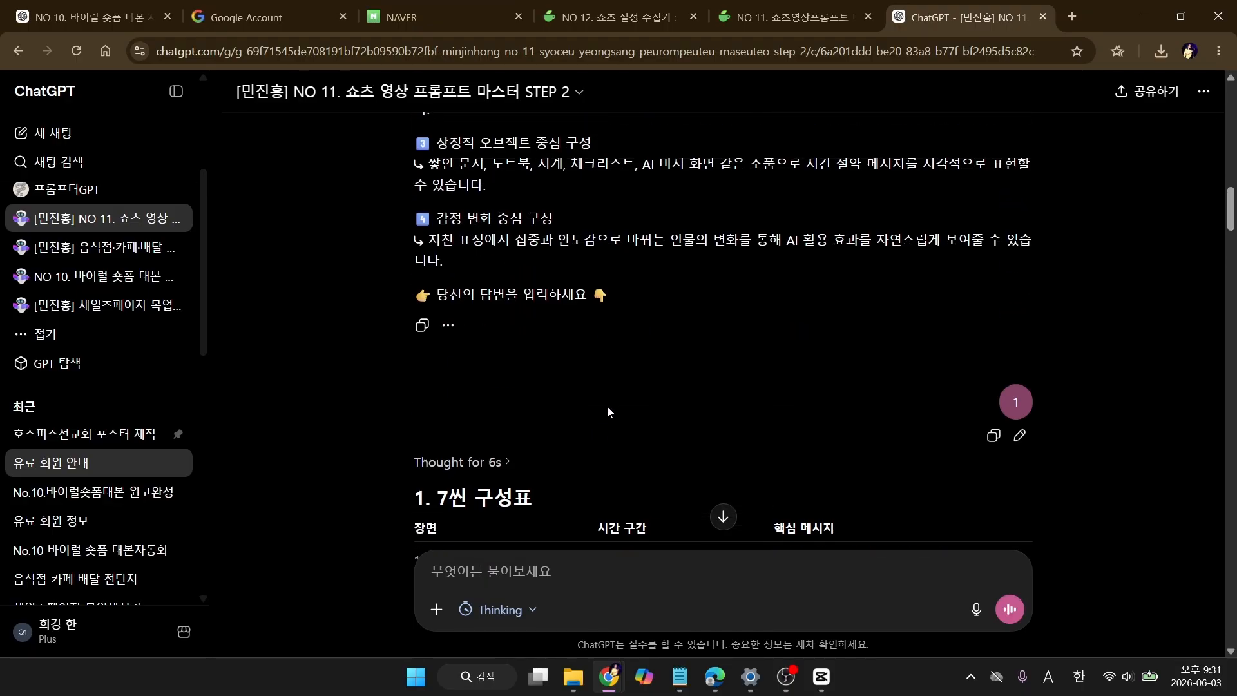
scroll(608, 407, down, 7)
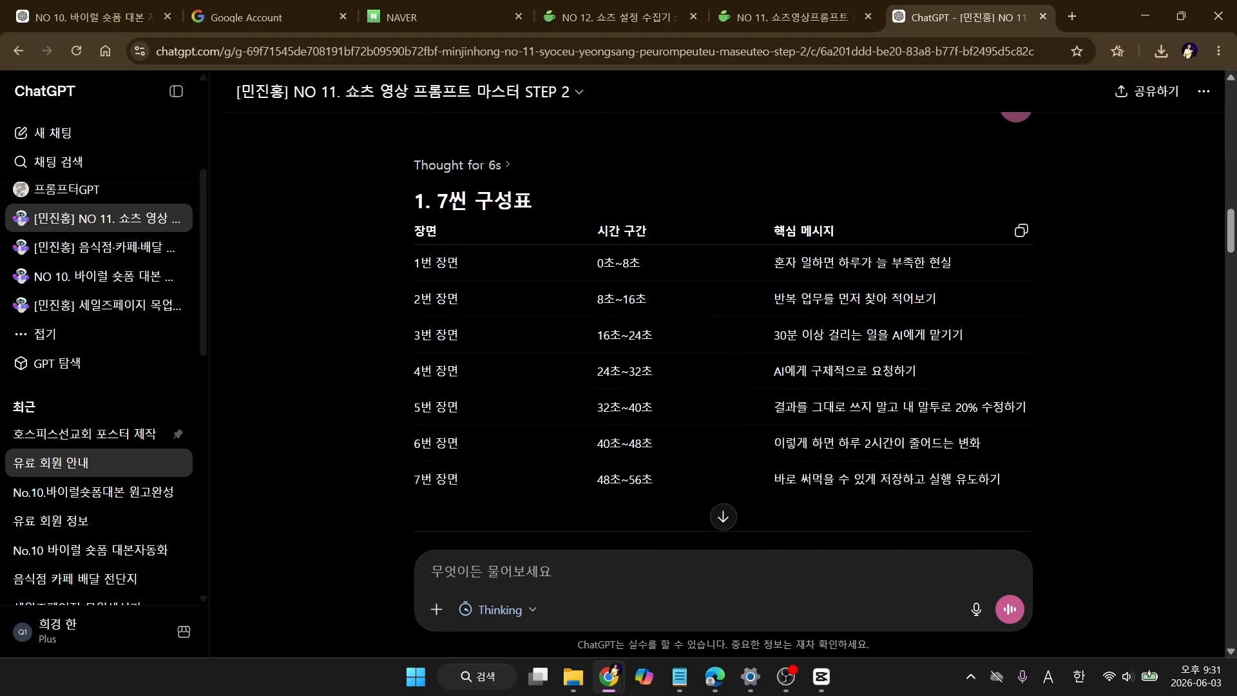
scroll(621, 444, down, 3)
scroll(656, 388, down, 1)
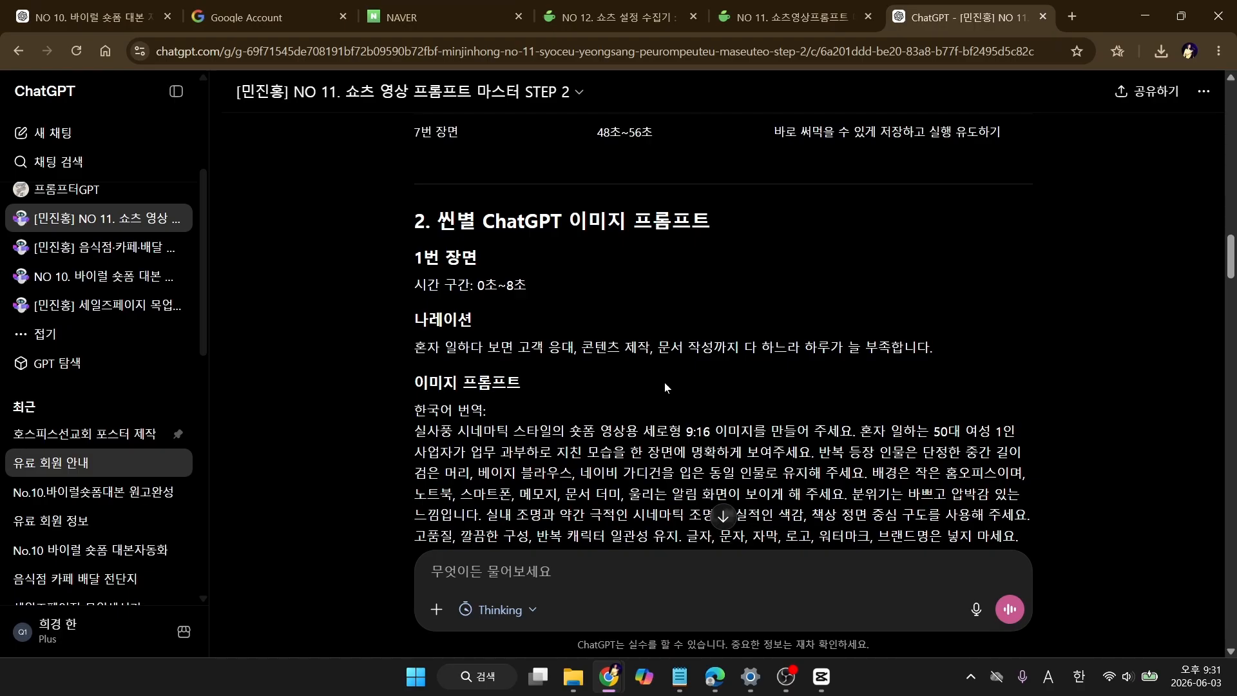
scroll(664, 382, down, 5)
scroll(664, 385, down, 8)
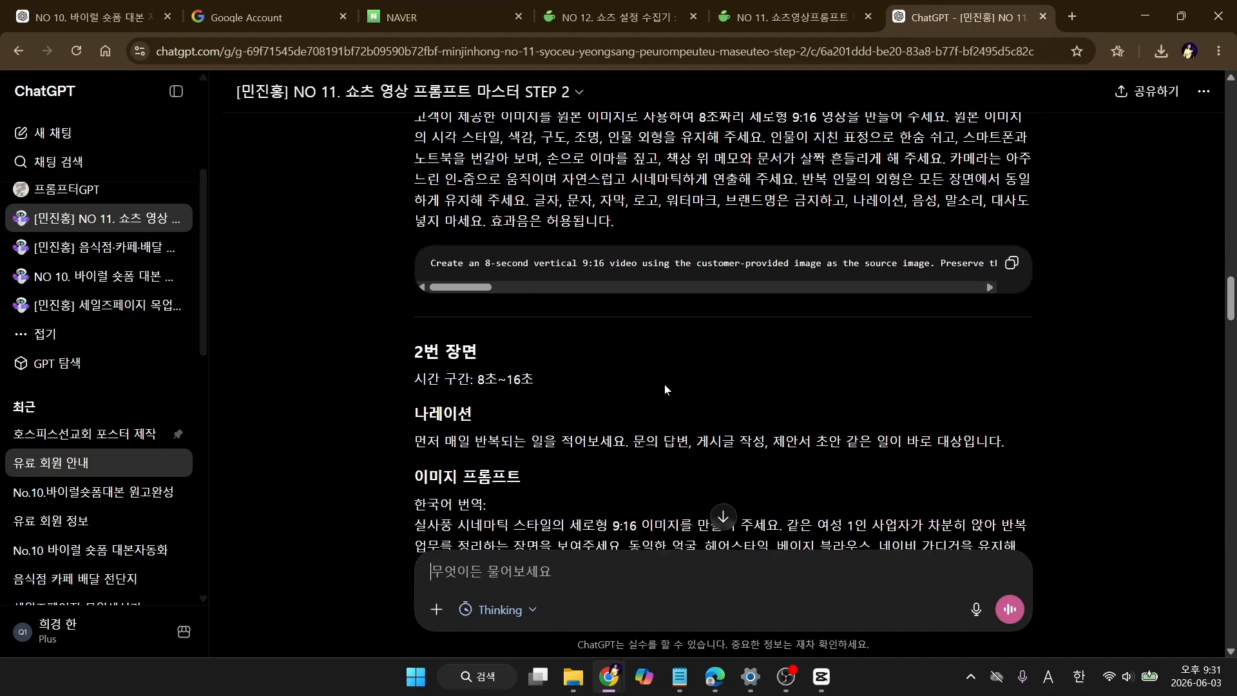
scroll(663, 385, down, 6)
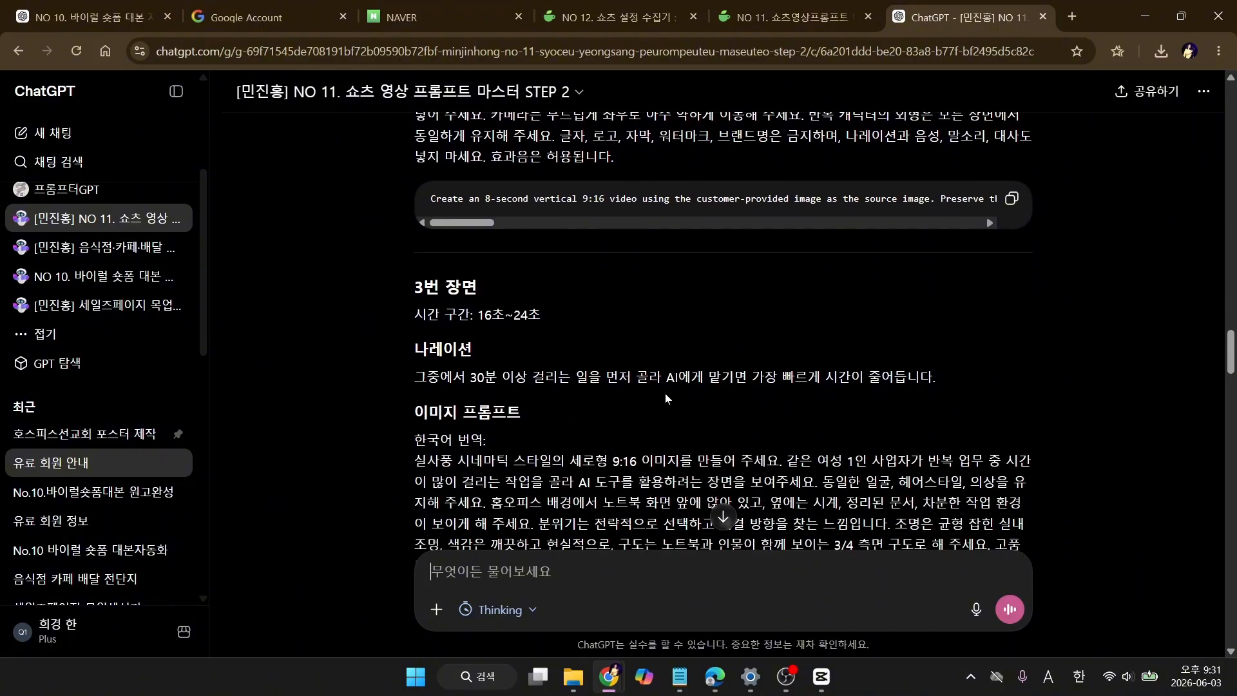
scroll(665, 393, down, 9)
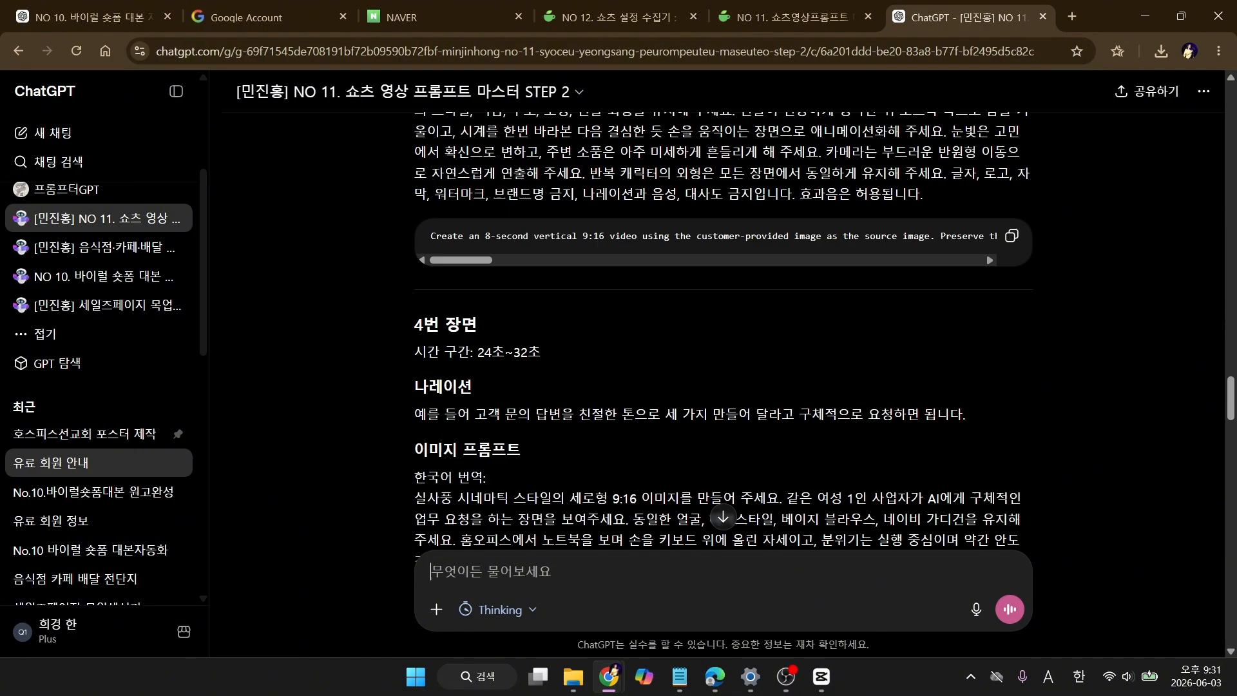
scroll(667, 398, down, 15)
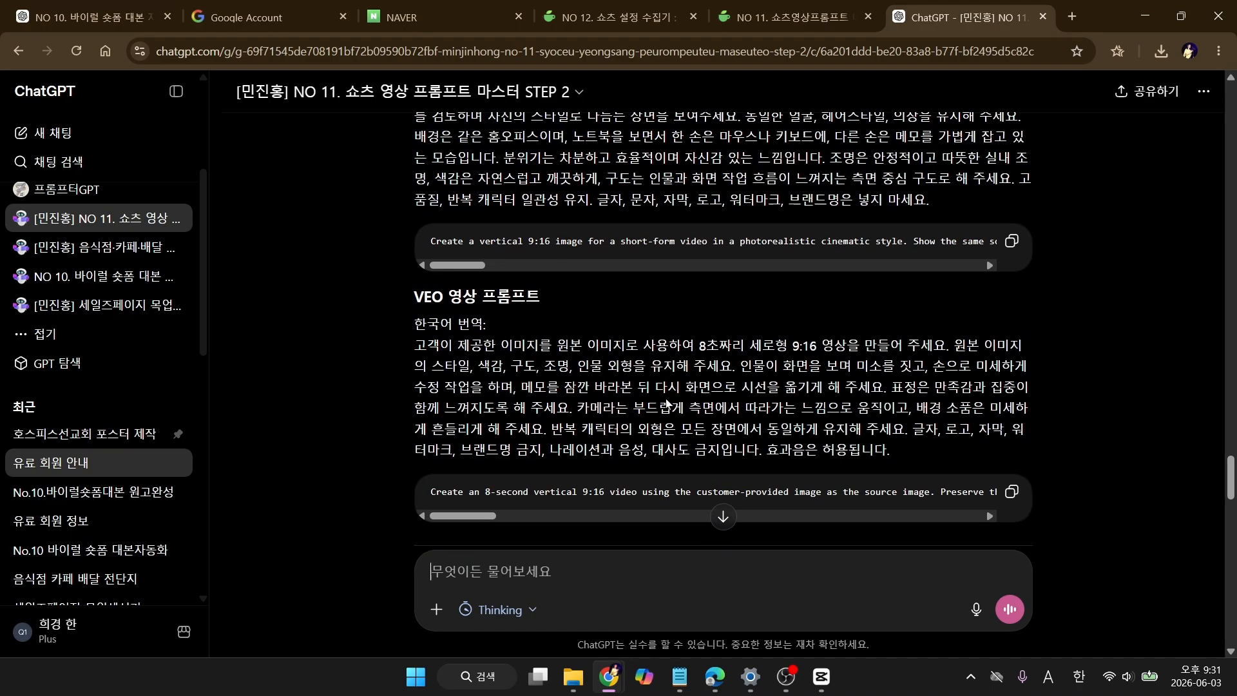
scroll(667, 404, down, 12)
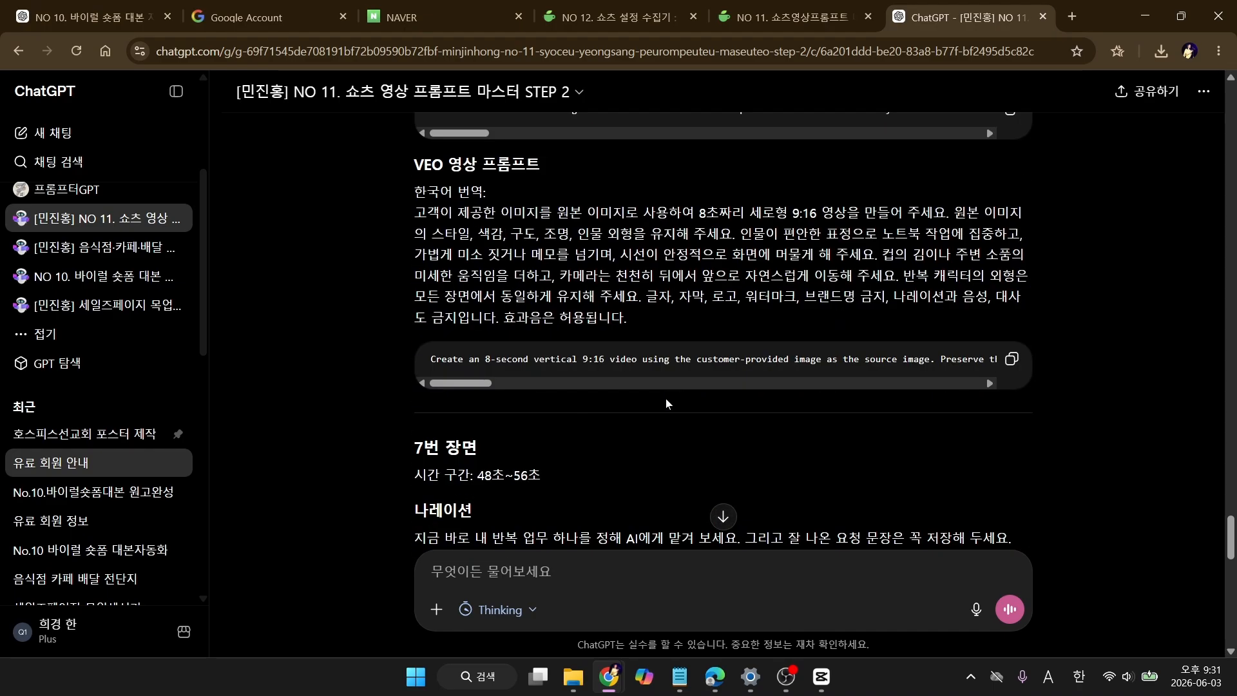
scroll(667, 398, down, 15)
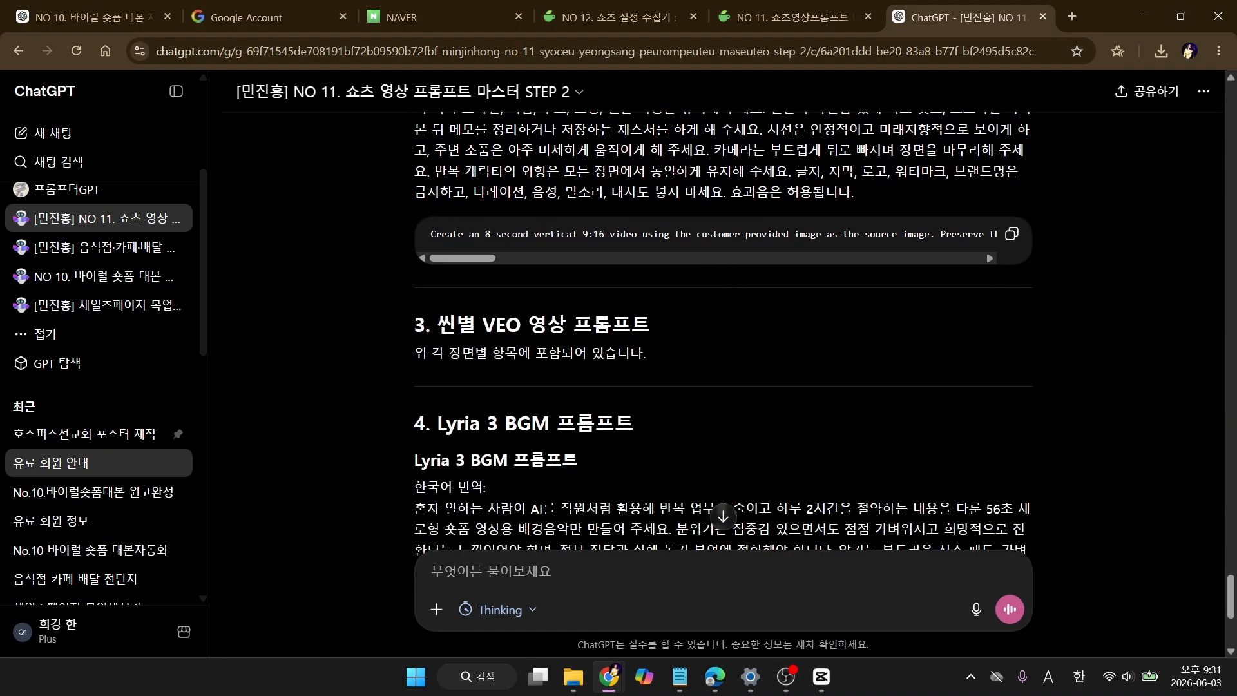
scroll(667, 409, down, 1)
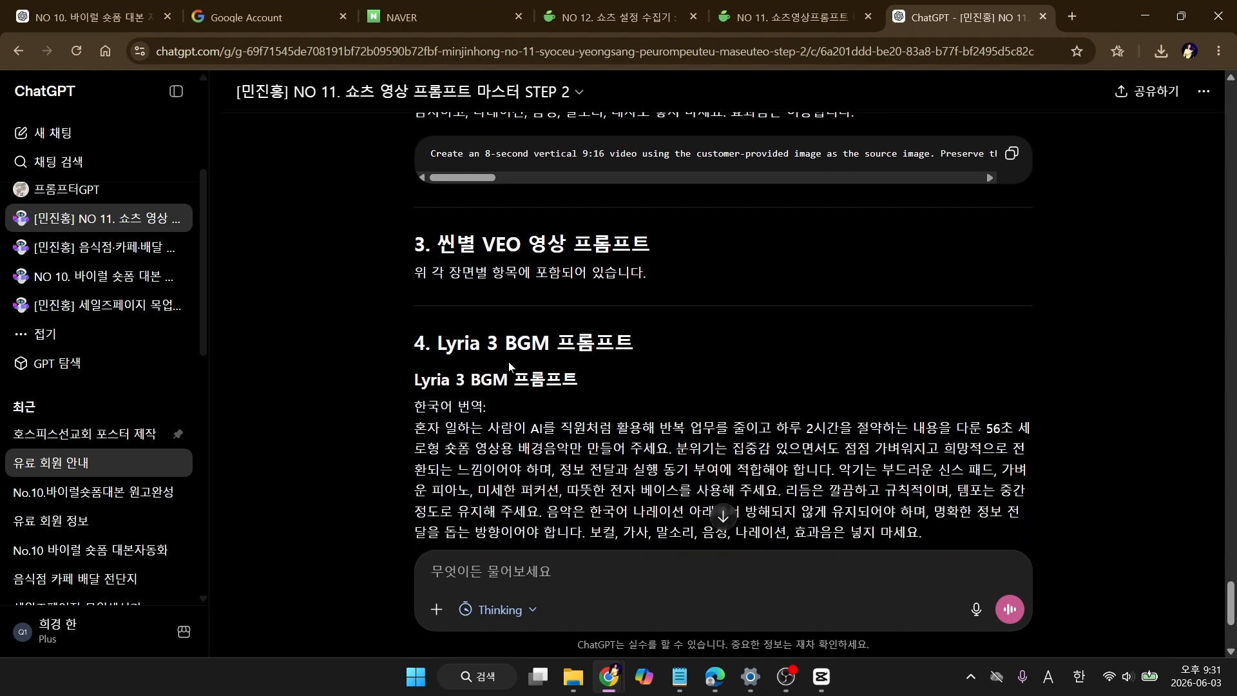
scroll(626, 381, down, 3)
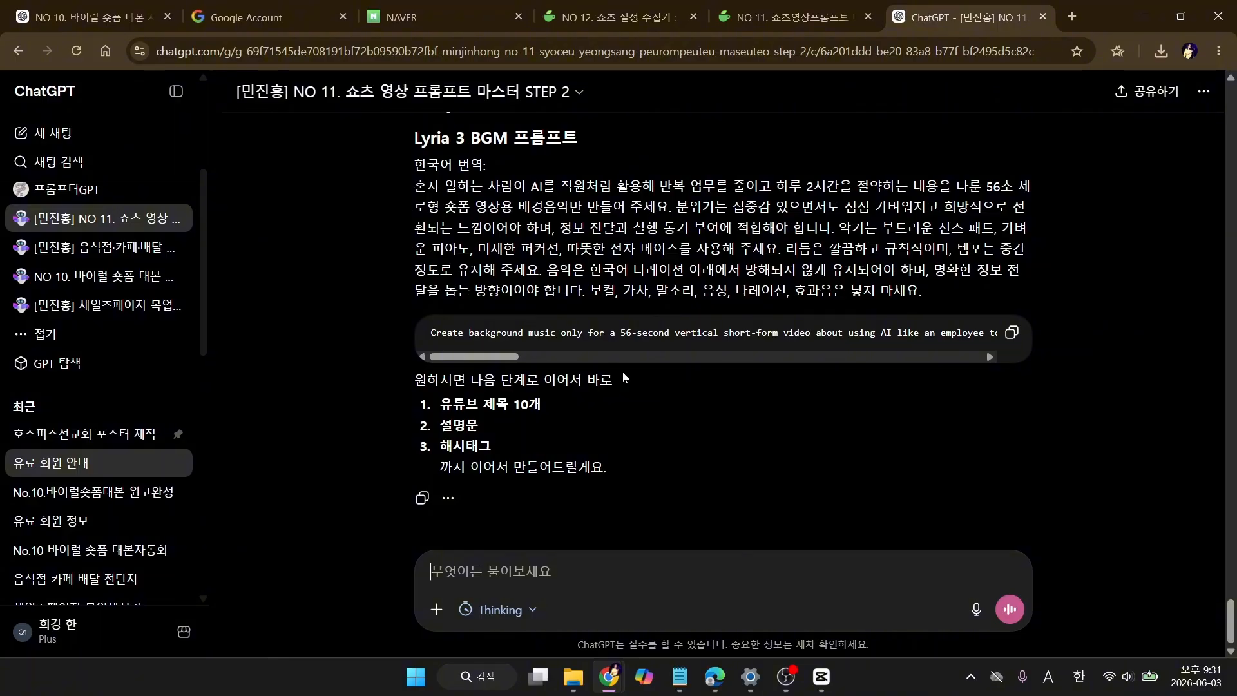
scroll(622, 372, up, 10)
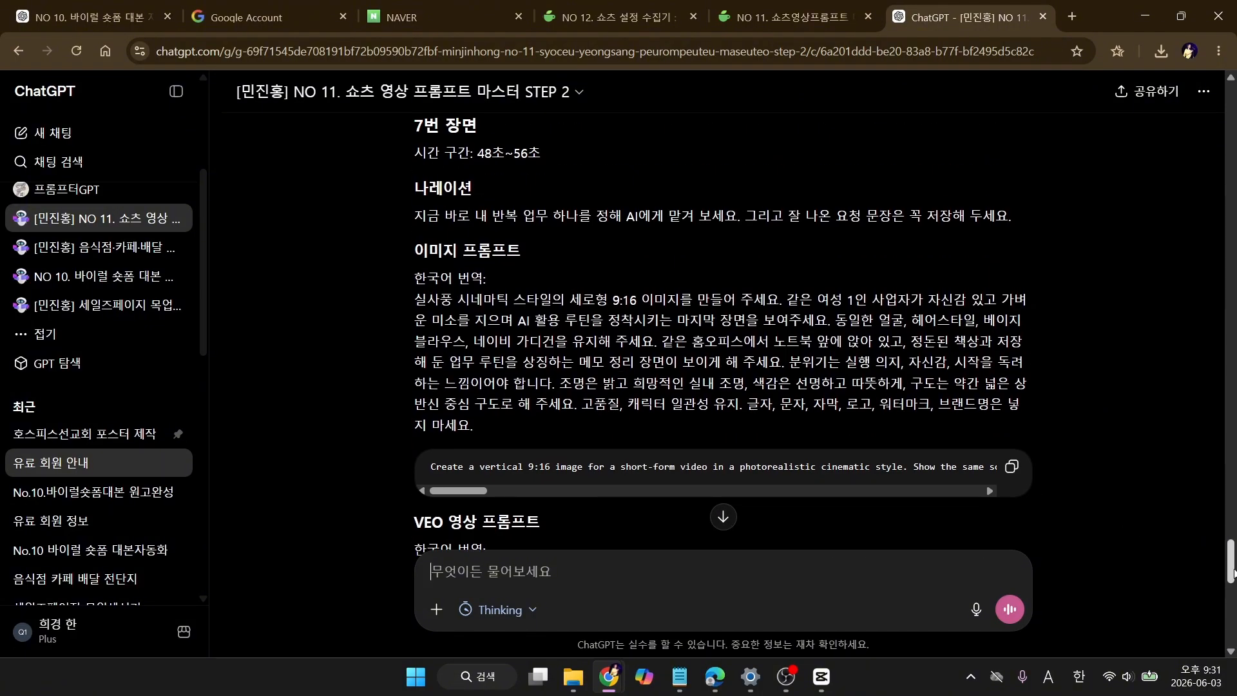
scroll(1231, 562, up, 10)
drag(1231, 510, 1235, 277)
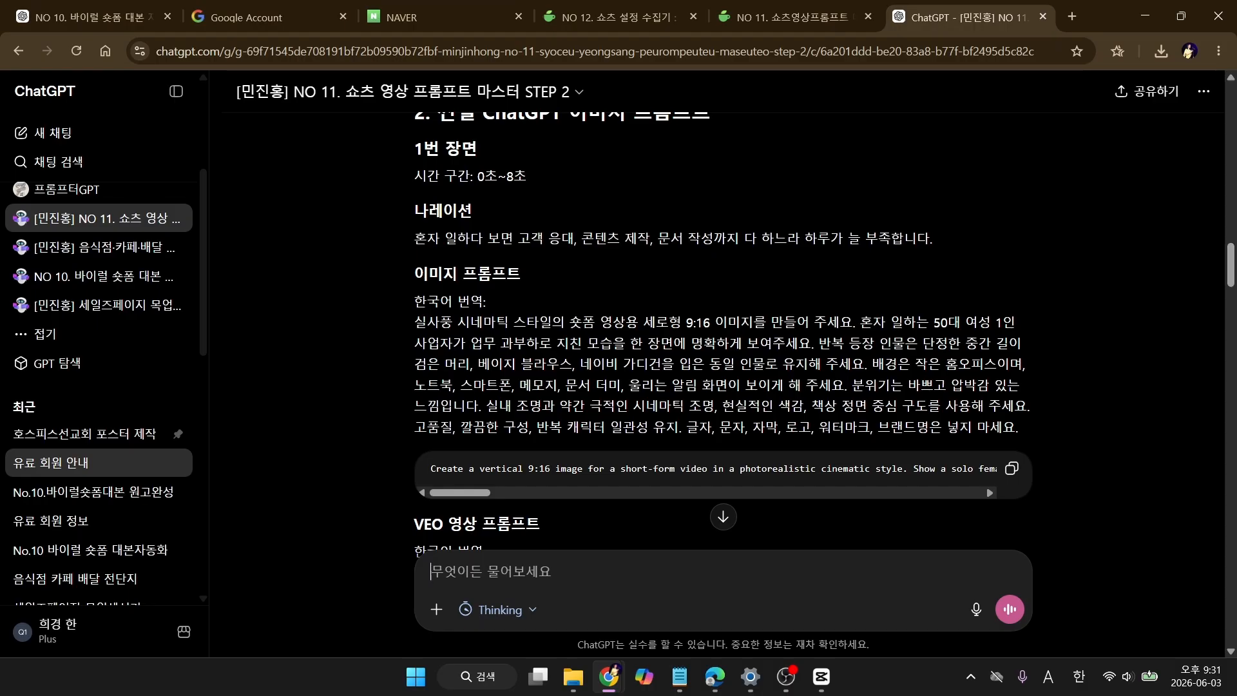
scroll(724, 335, down, 1)
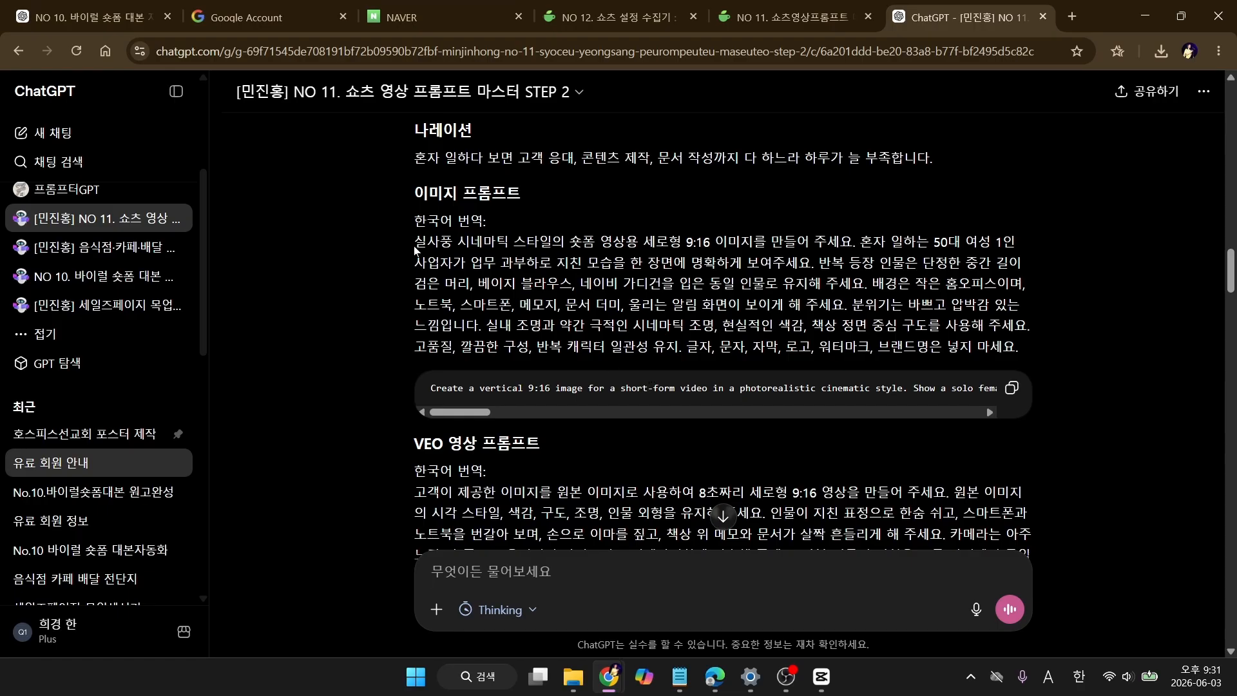
Select scene 1's Korean image prompt and open ChatGPT in a new browser tab.
drag(415, 248, 1039, 348)
key(ctrl+c)
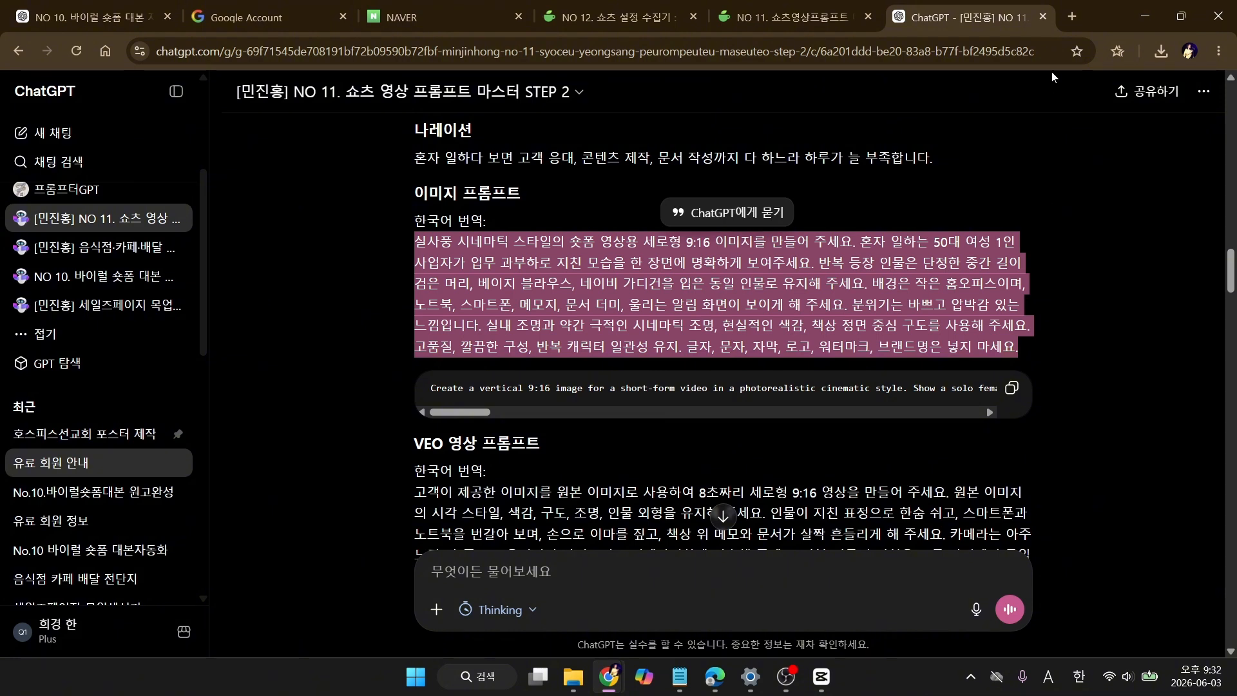
click(1072, 16)
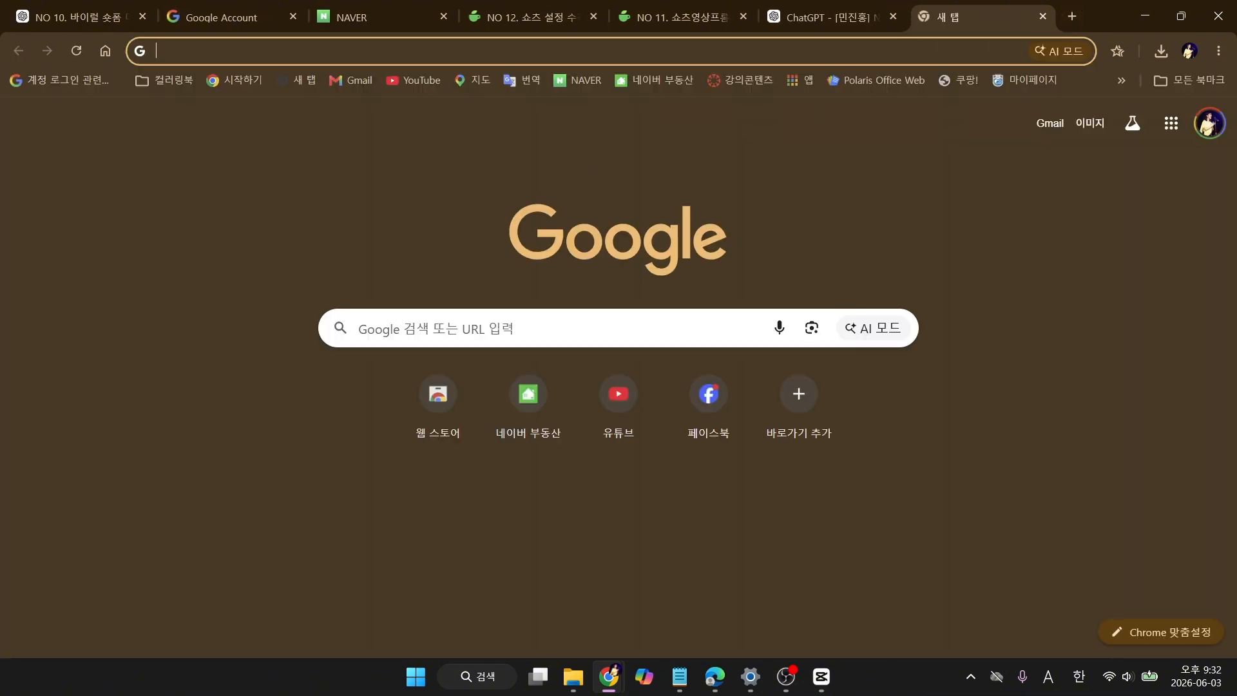
click(419, 329)
click(423, 400)
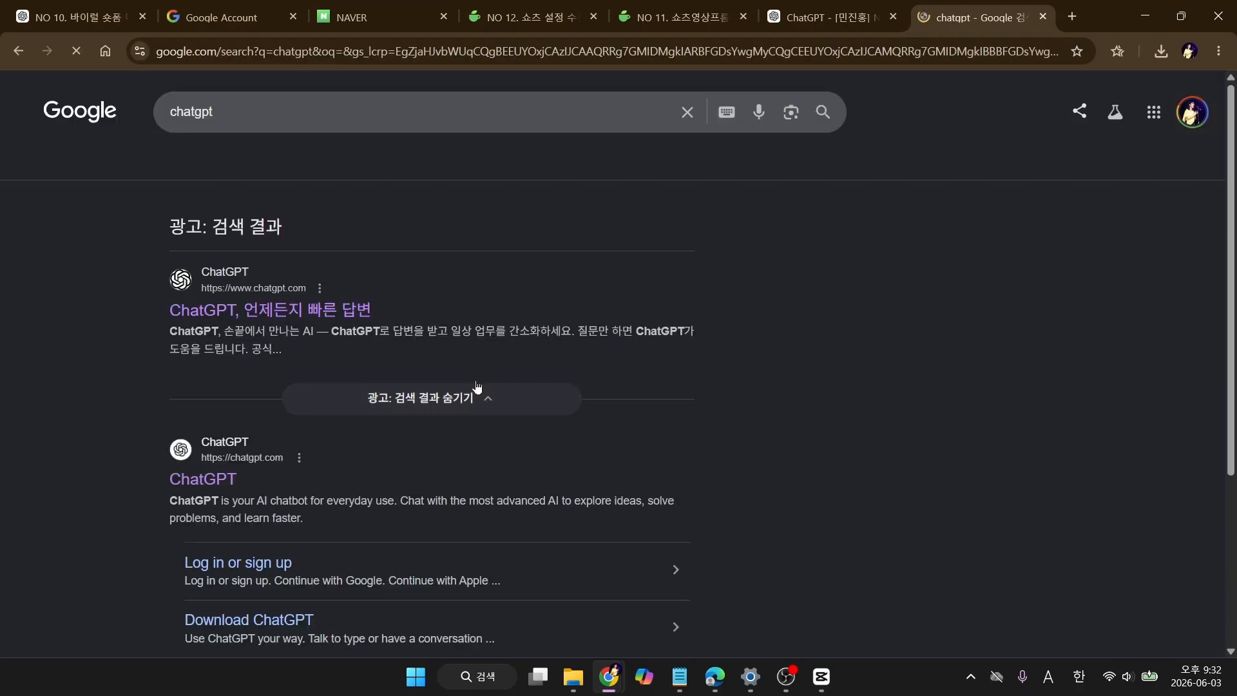
click(203, 478)
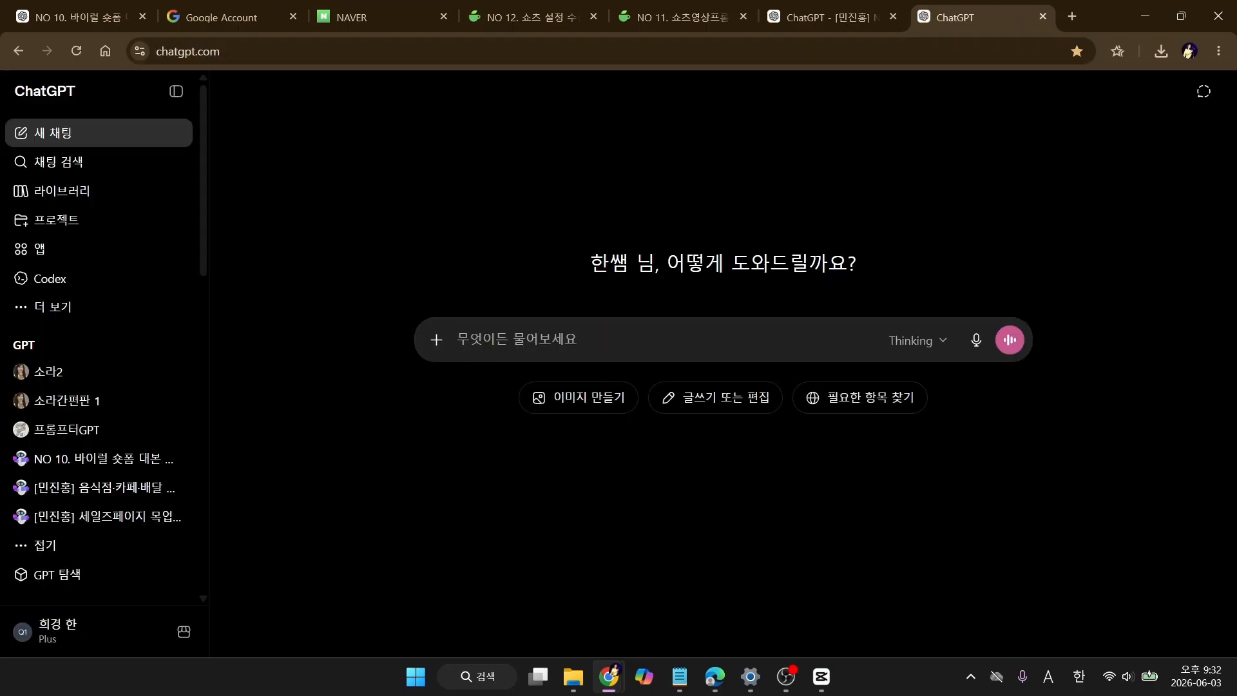
Paste the scene 1 prompt and send it as a 9:16 story image request.
key(ctrl+v)
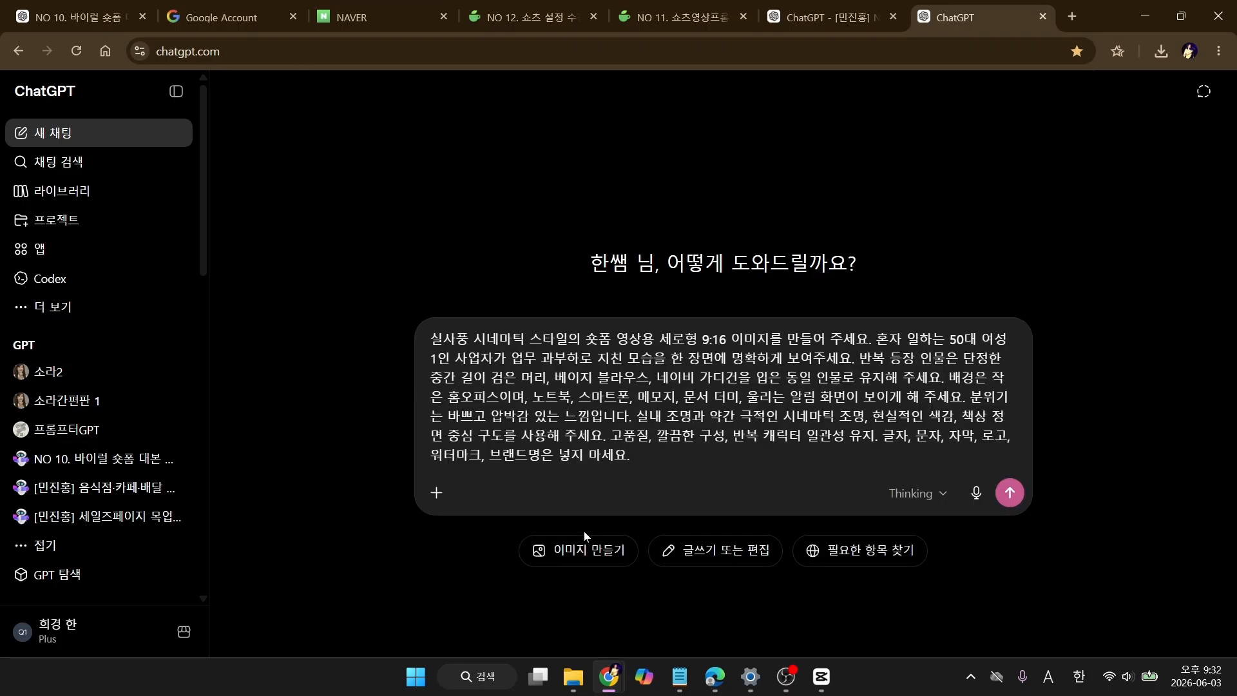
click(582, 562)
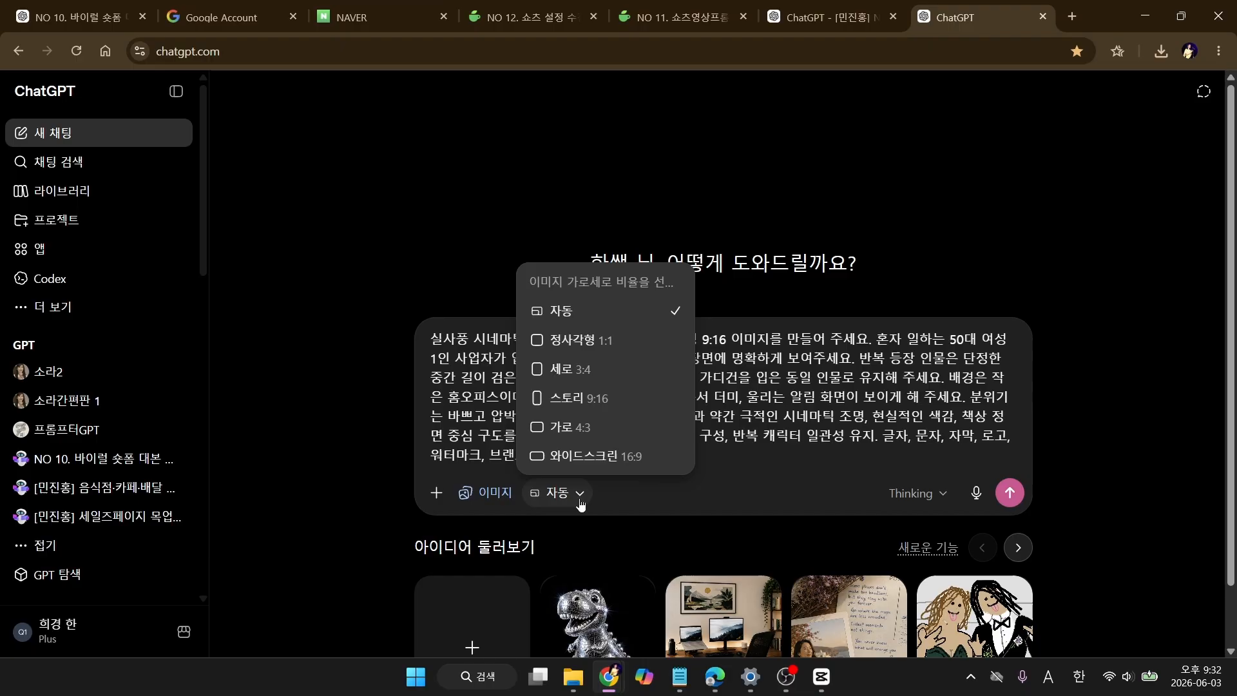
click(594, 399)
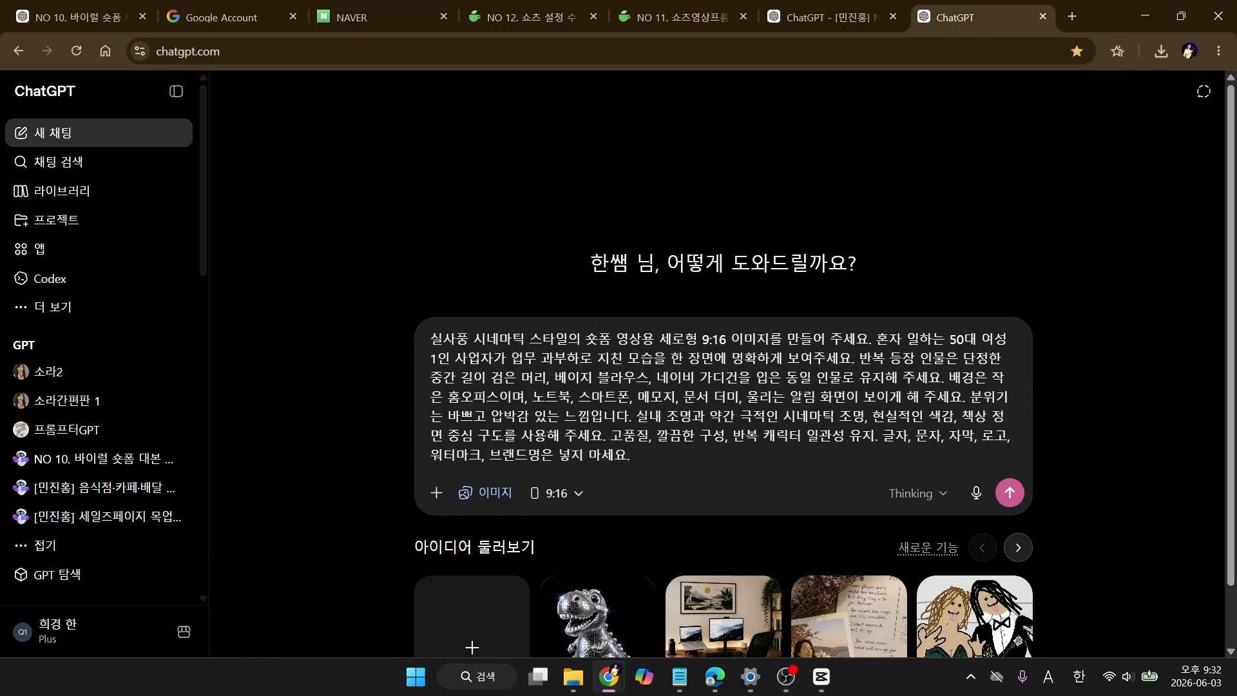
click(1010, 492)
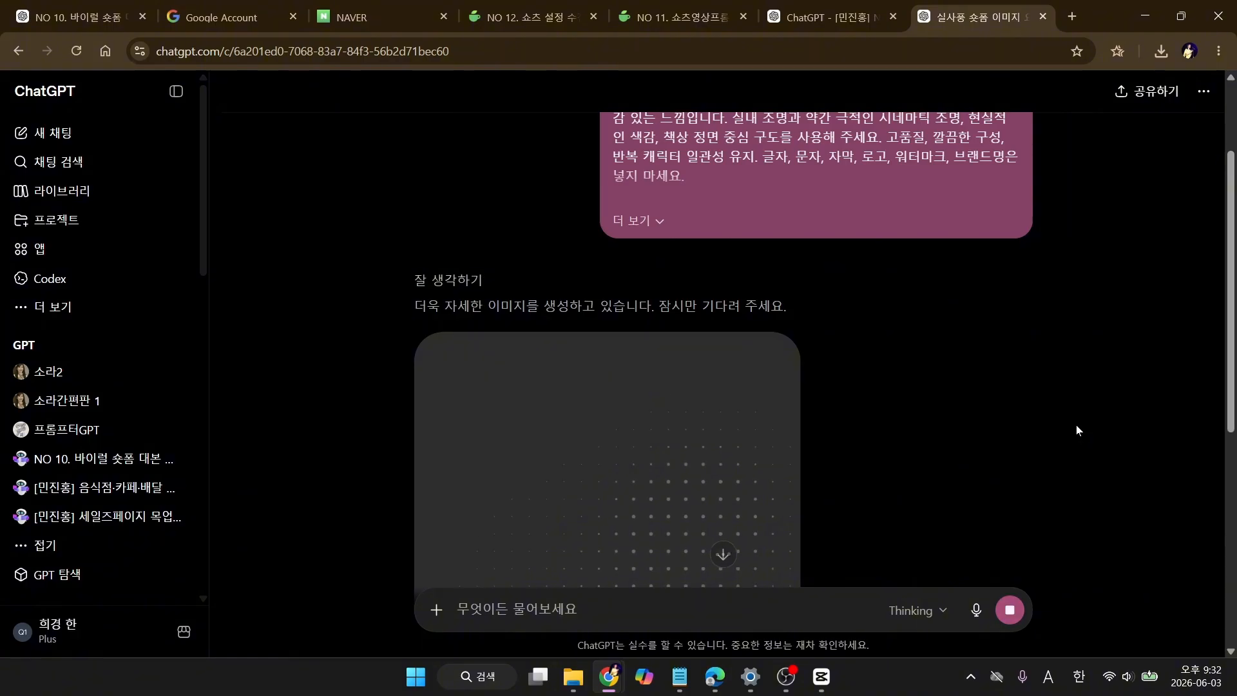
mouse_move(826, 32)
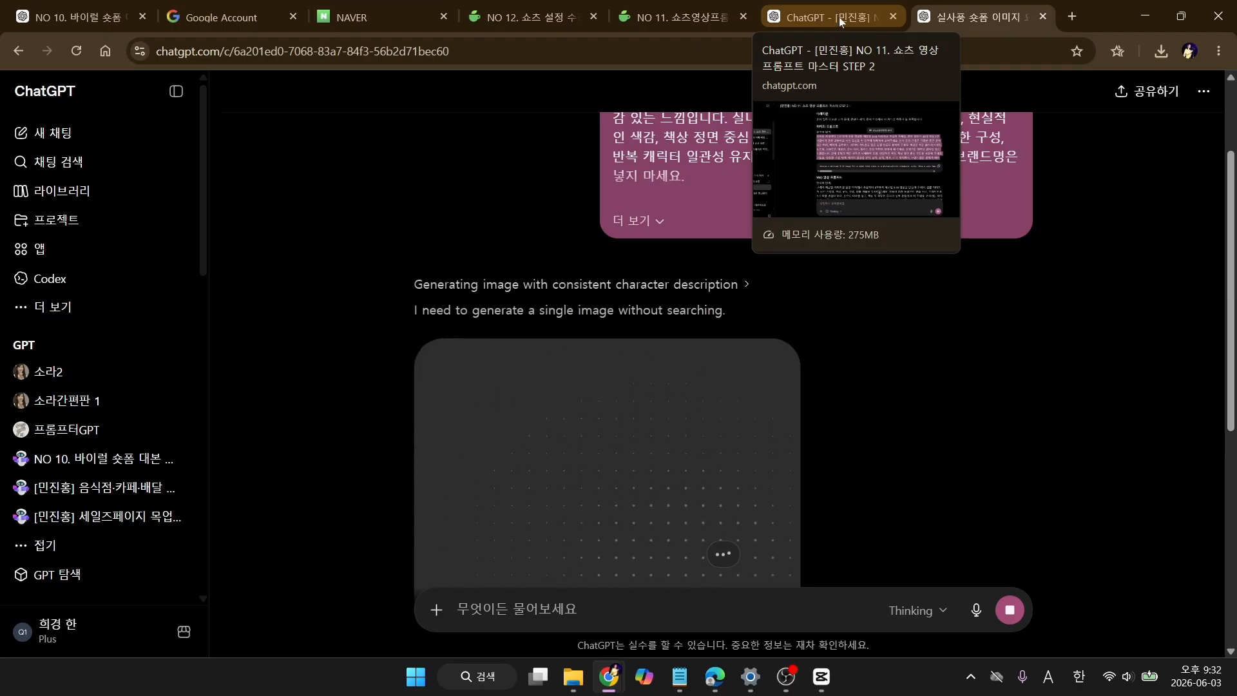
Copy scene 2's Korean image prompt from the prompt-master conversation.
click(840, 17)
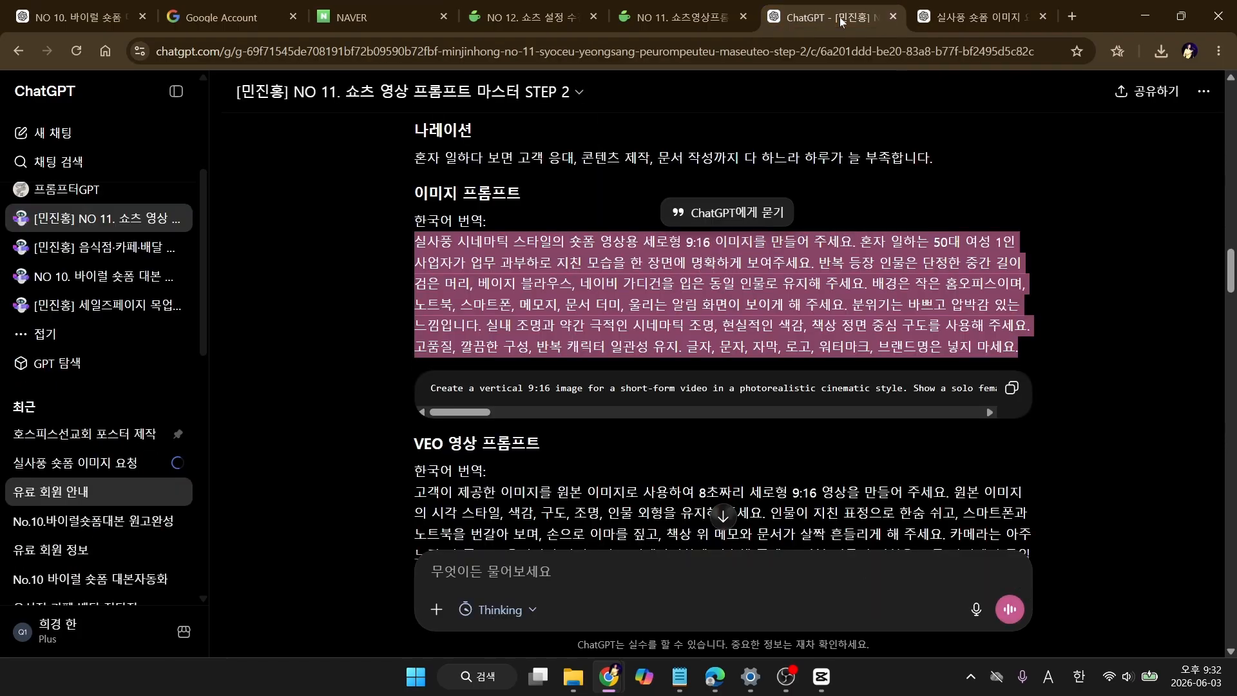
click(696, 371)
scroll(696, 372, down, 6)
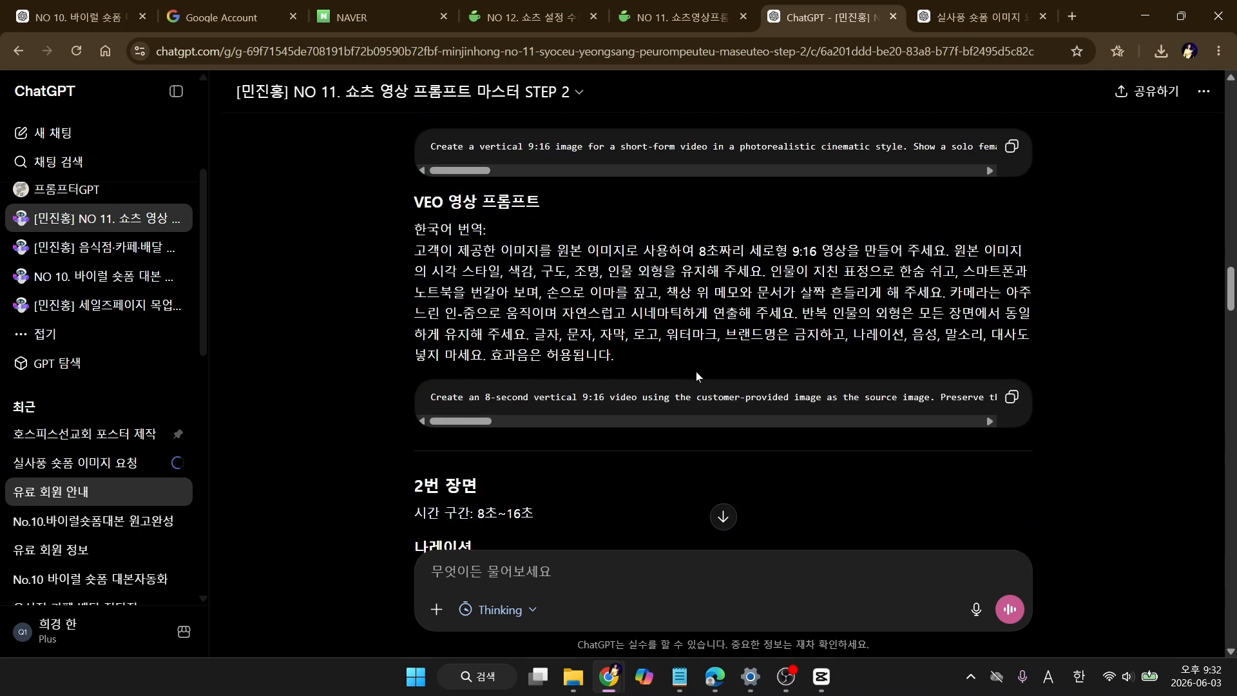
scroll(419, 277, down, 4)
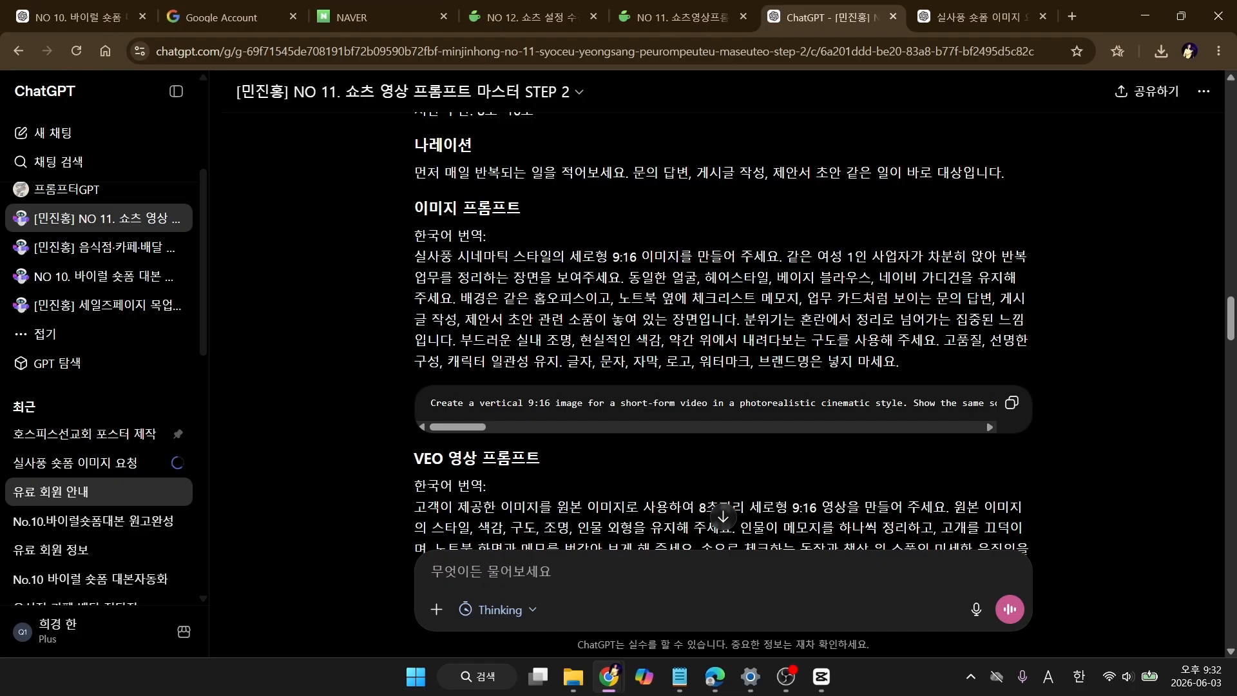
drag(414, 256, 984, 365)
key(ctrl+c)
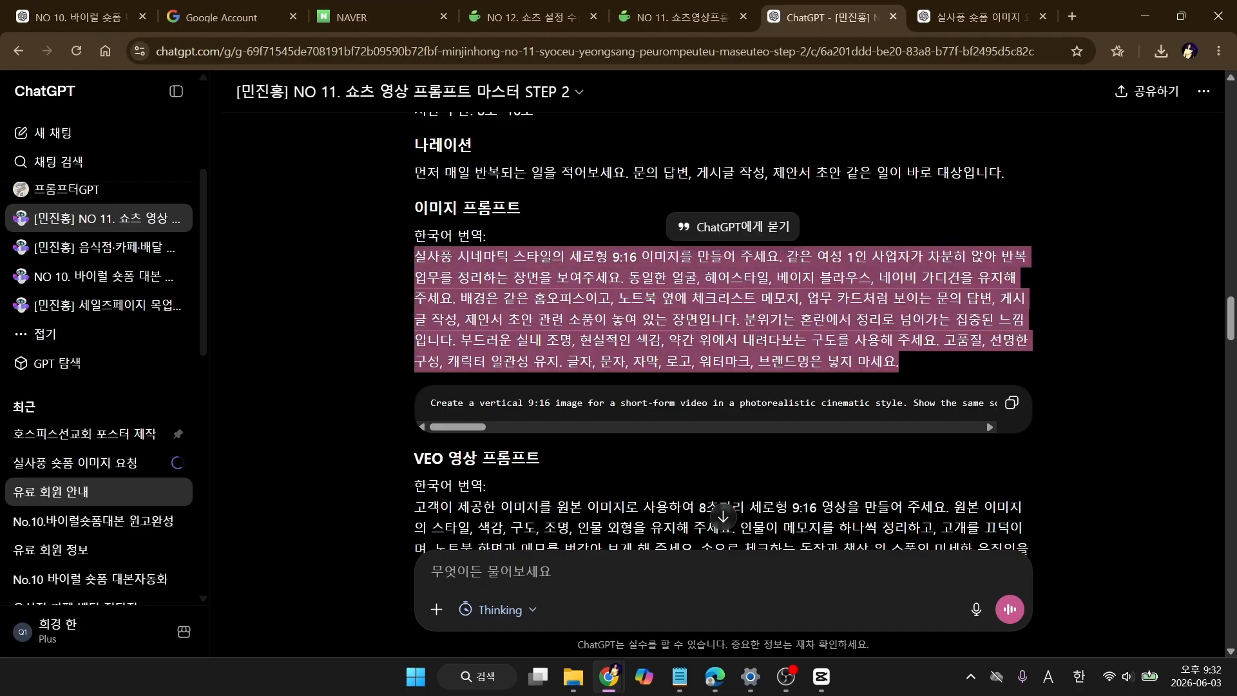
right_click(905, 297)
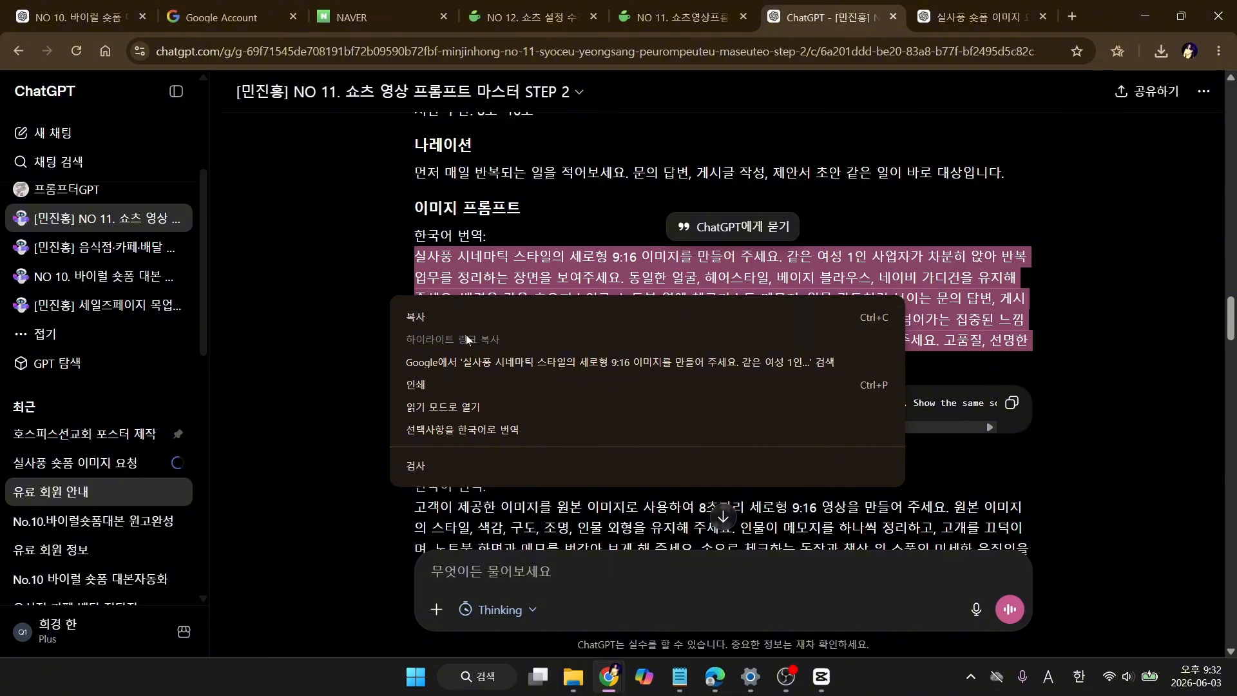
click(442, 318)
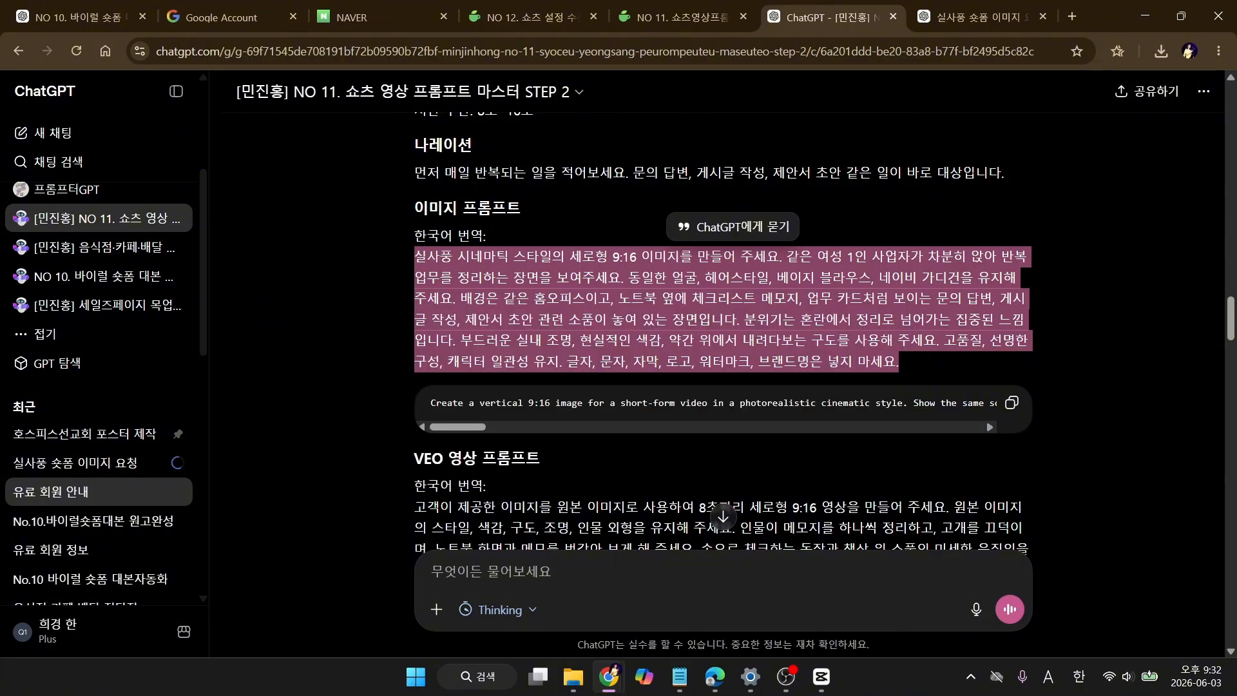
Paste scene 2's prompt into the image chat's message box.
click(996, 13)
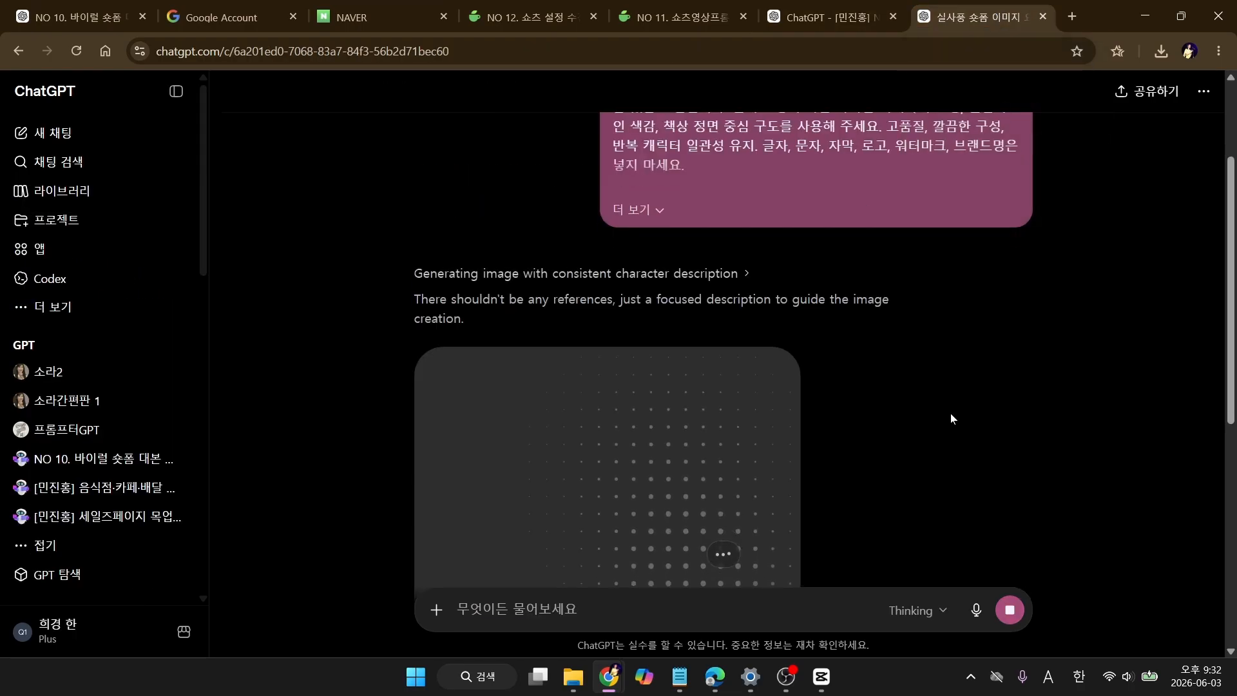
scroll(950, 418, down, 5)
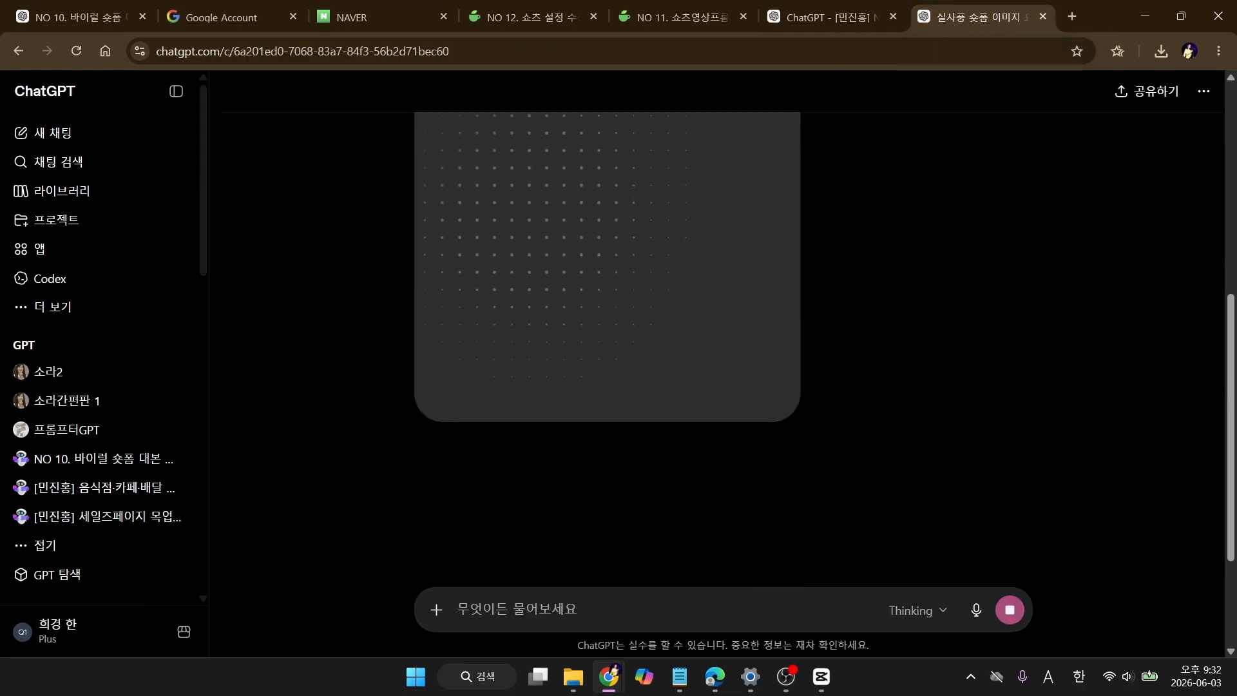
key(ctrl+v)
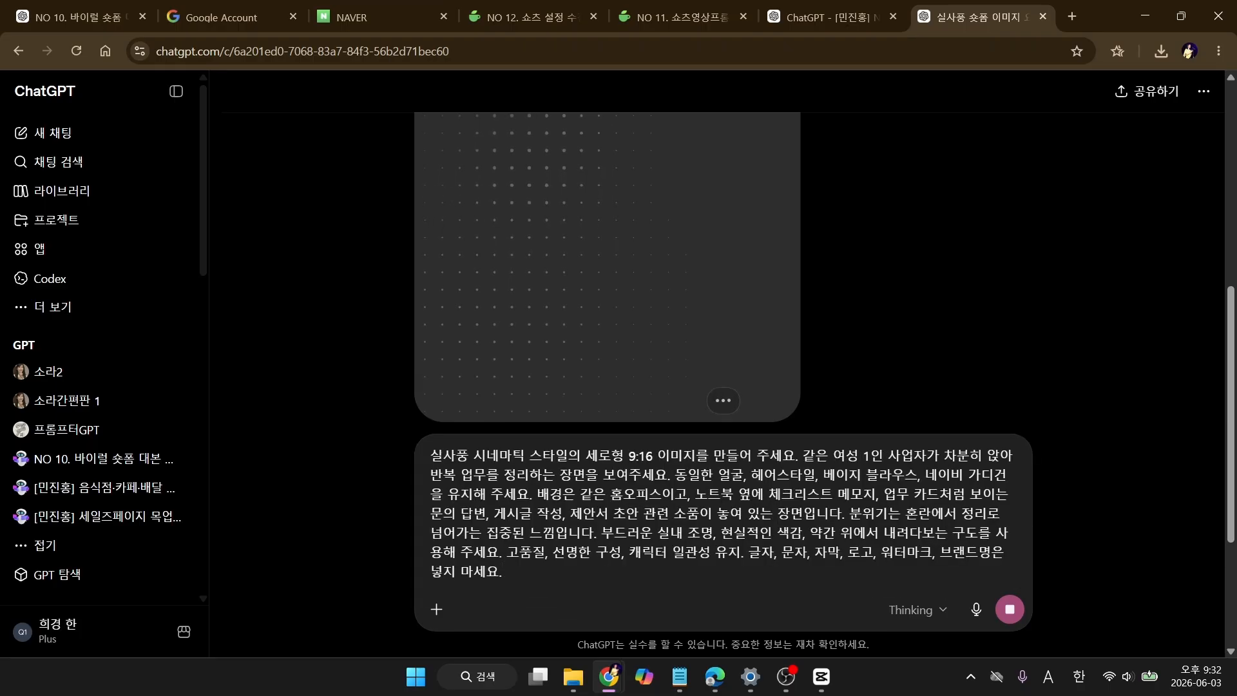
Switch the pending scene 2 prompt to 9:16 image creation.
click(437, 611)
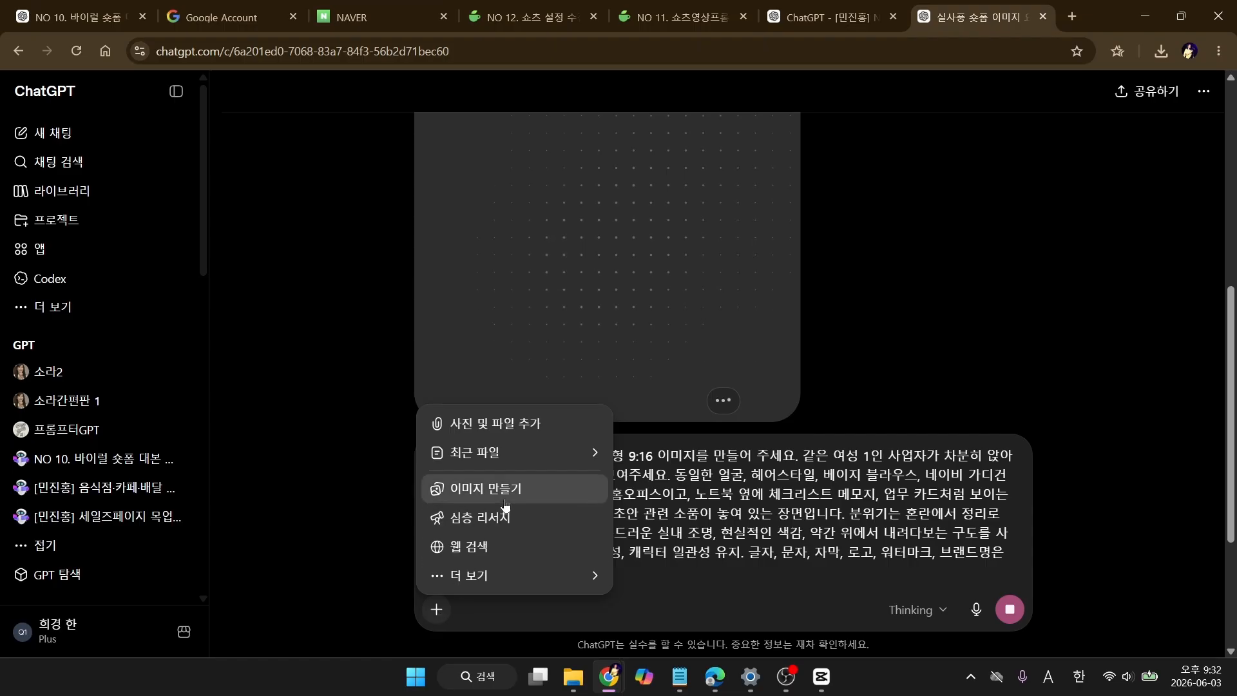
click(490, 490)
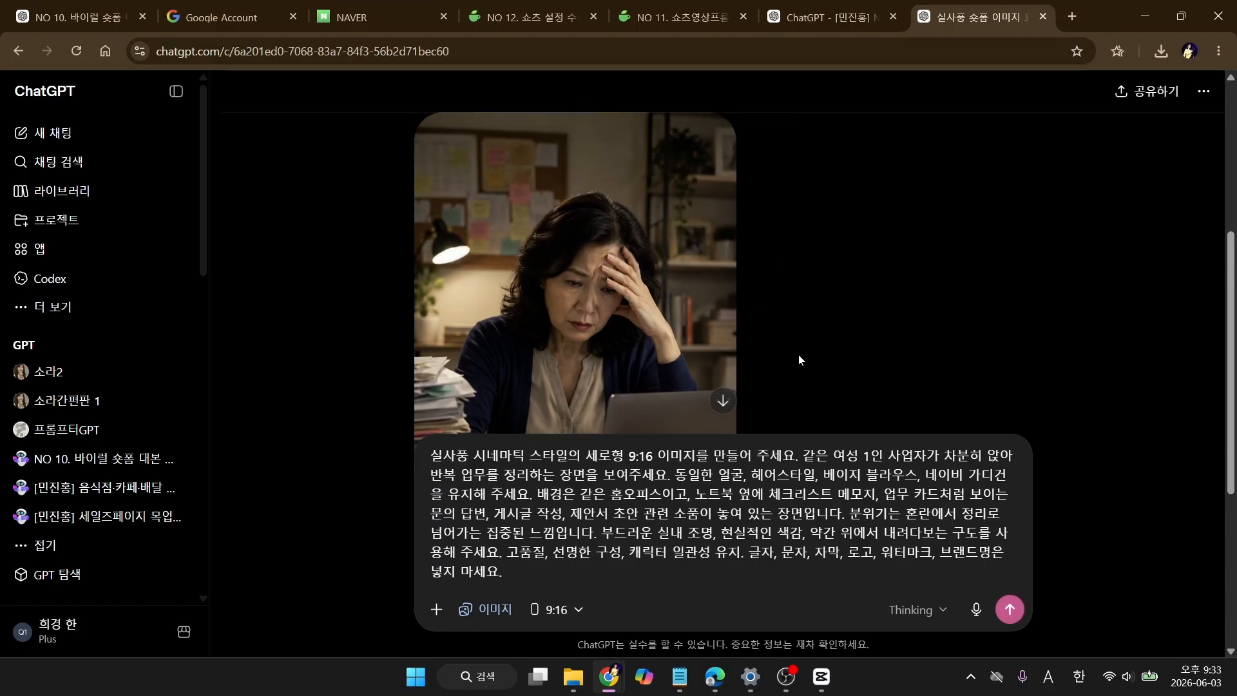
Copy the generated stressed-woman image and paste it into the message box as a reference.
scroll(799, 359, up, 3)
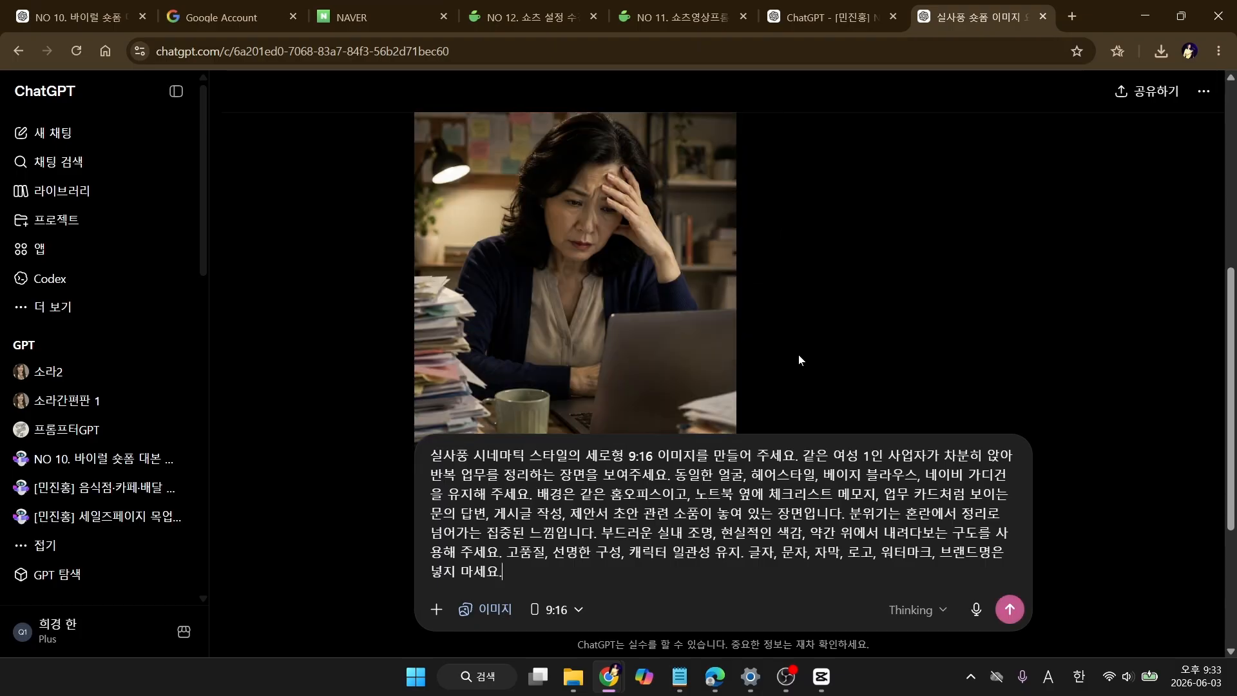
scroll(799, 356, up, 4)
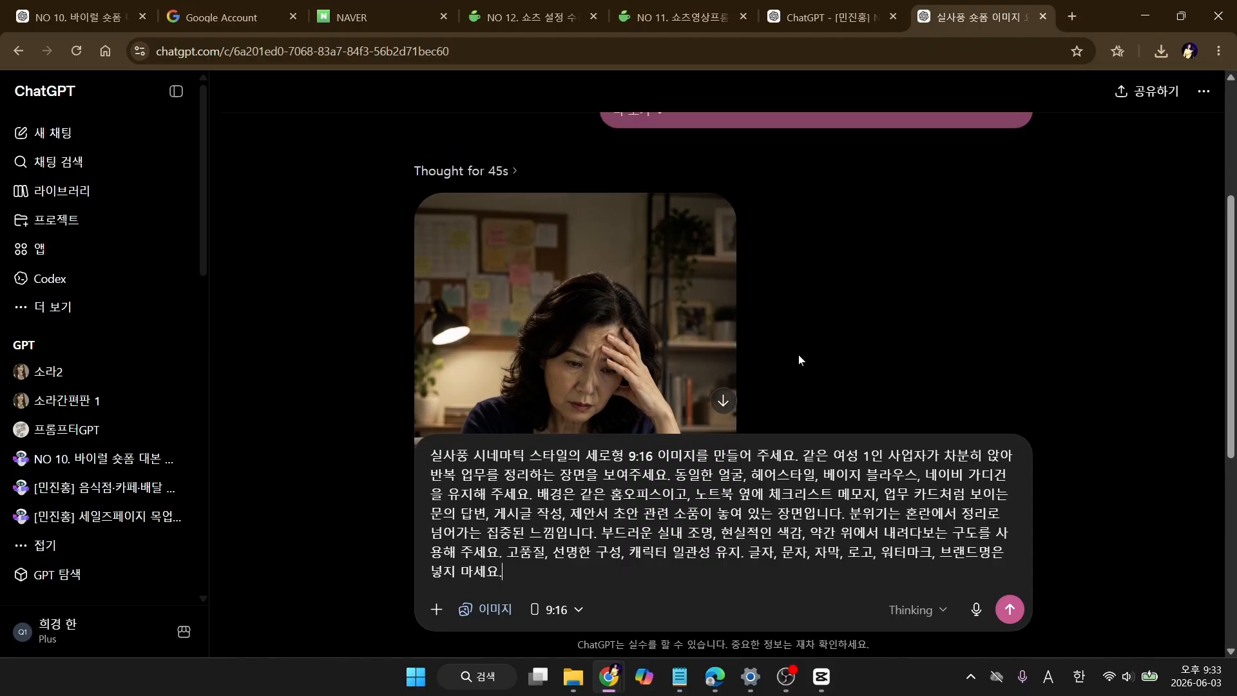
scroll(799, 354, down, 7)
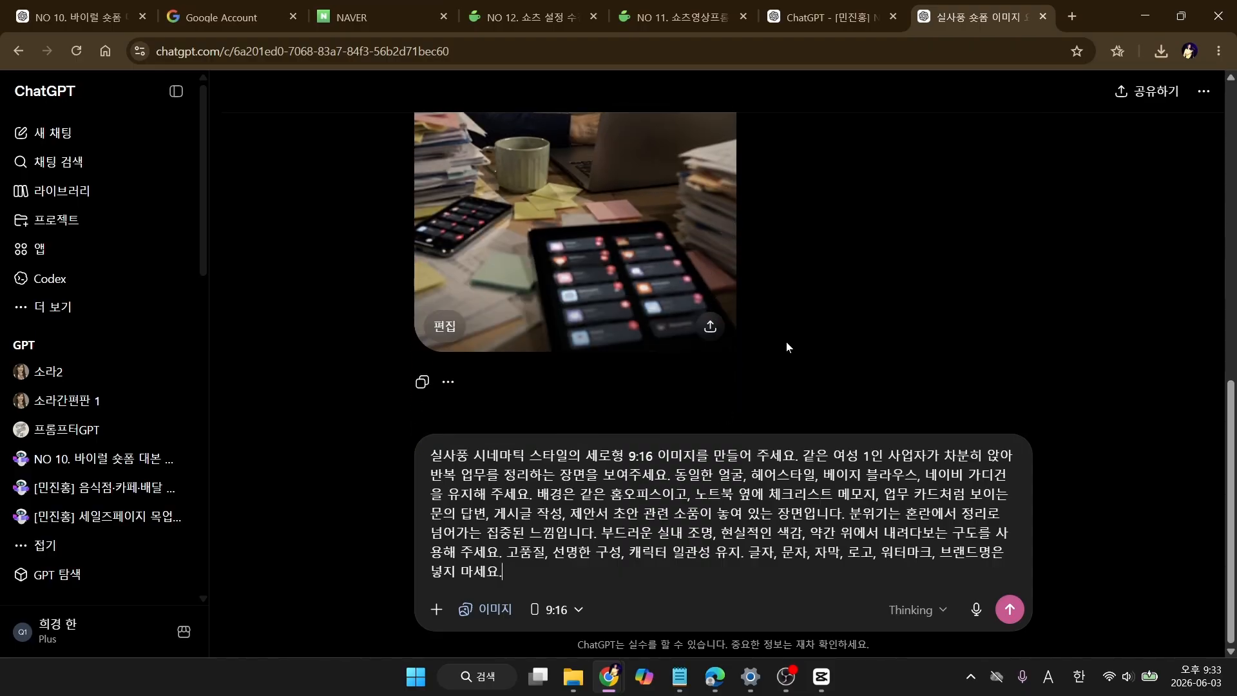
right_click(583, 234)
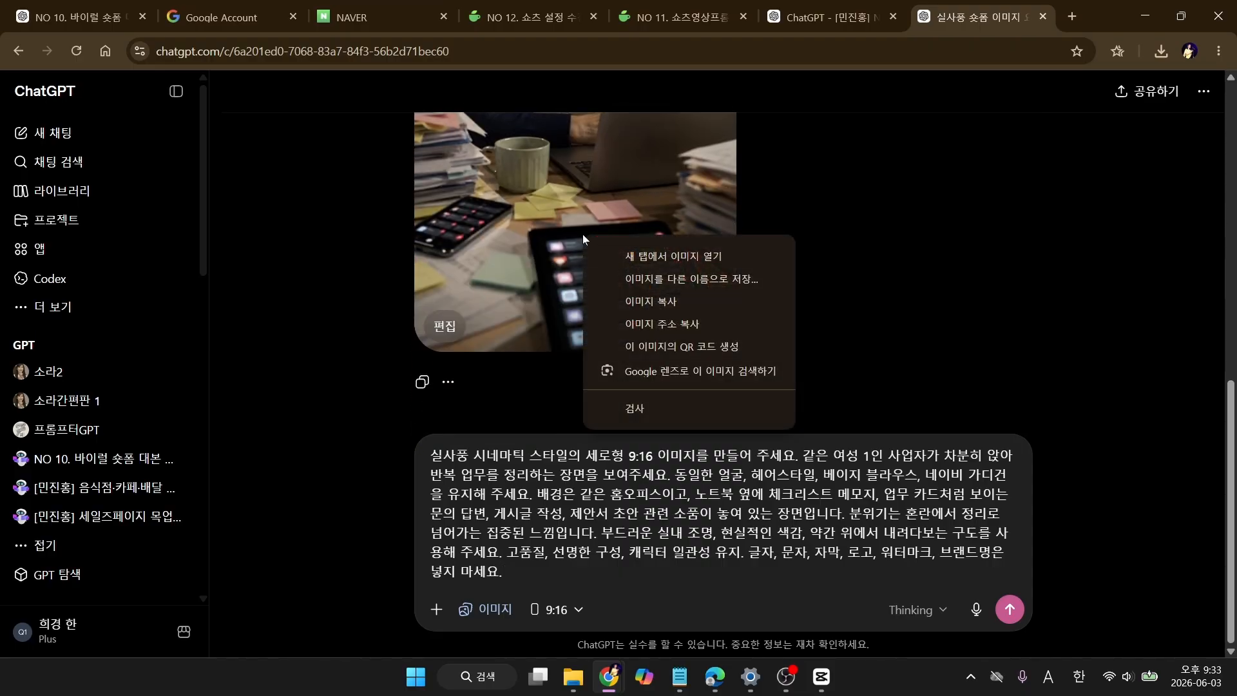
click(659, 304)
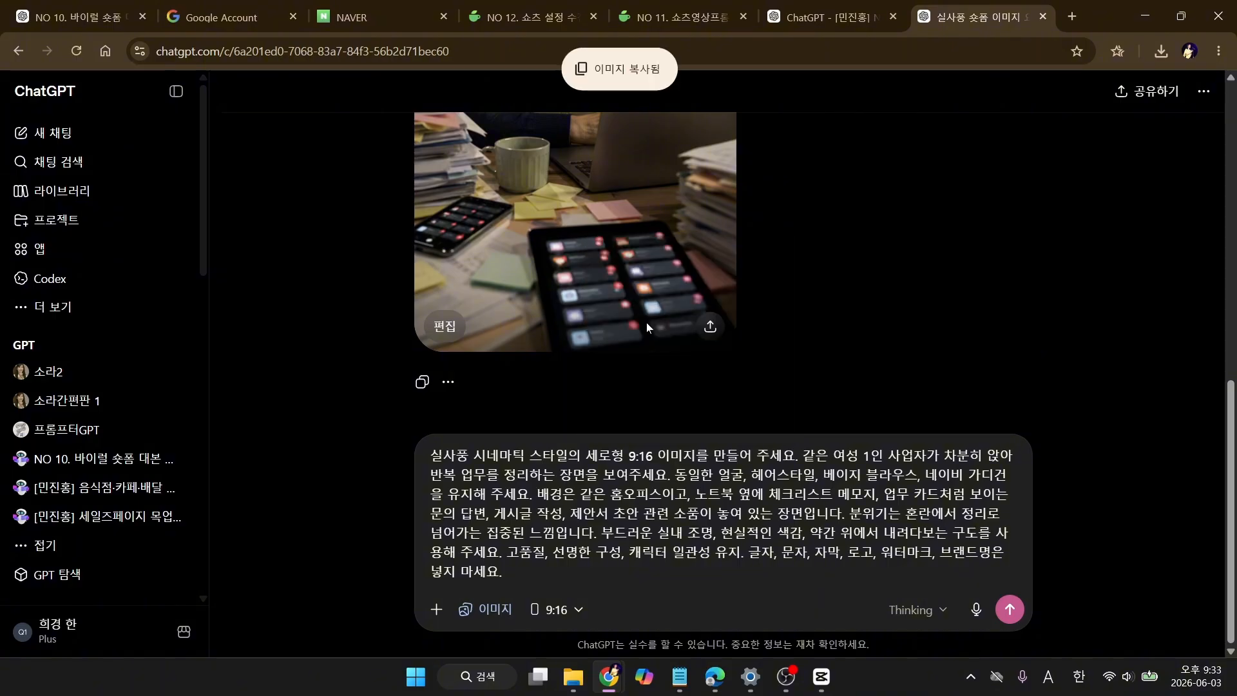
click(436, 609)
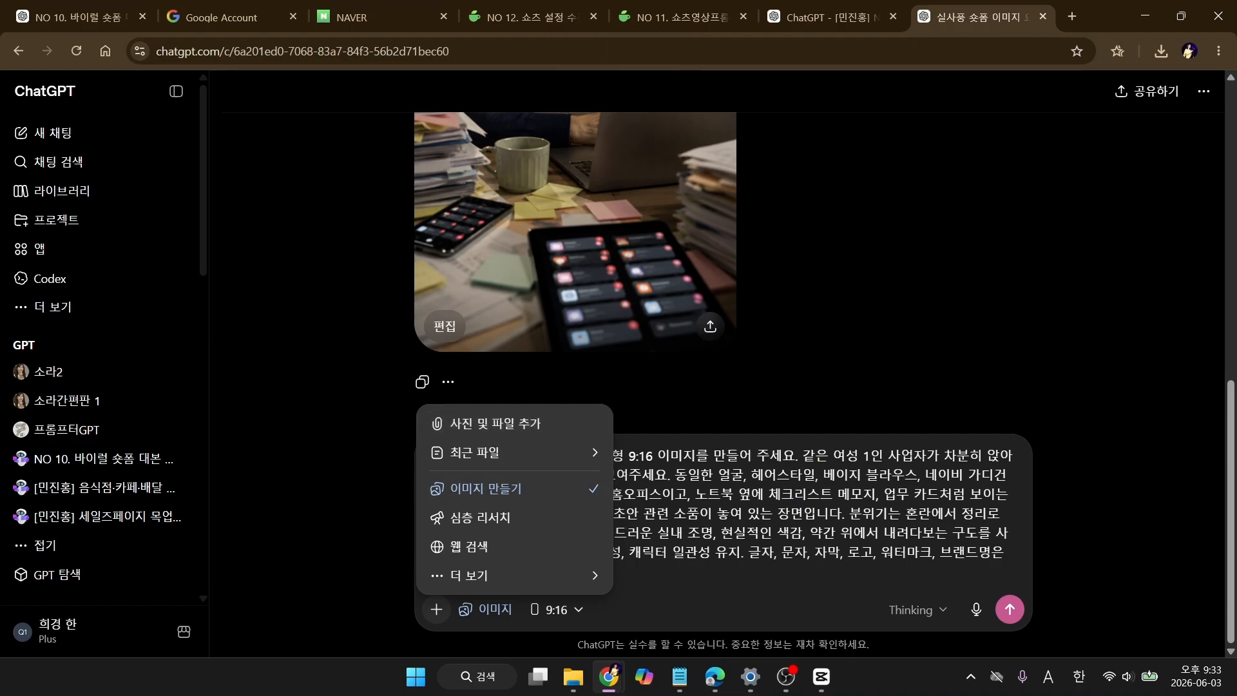
click(603, 563)
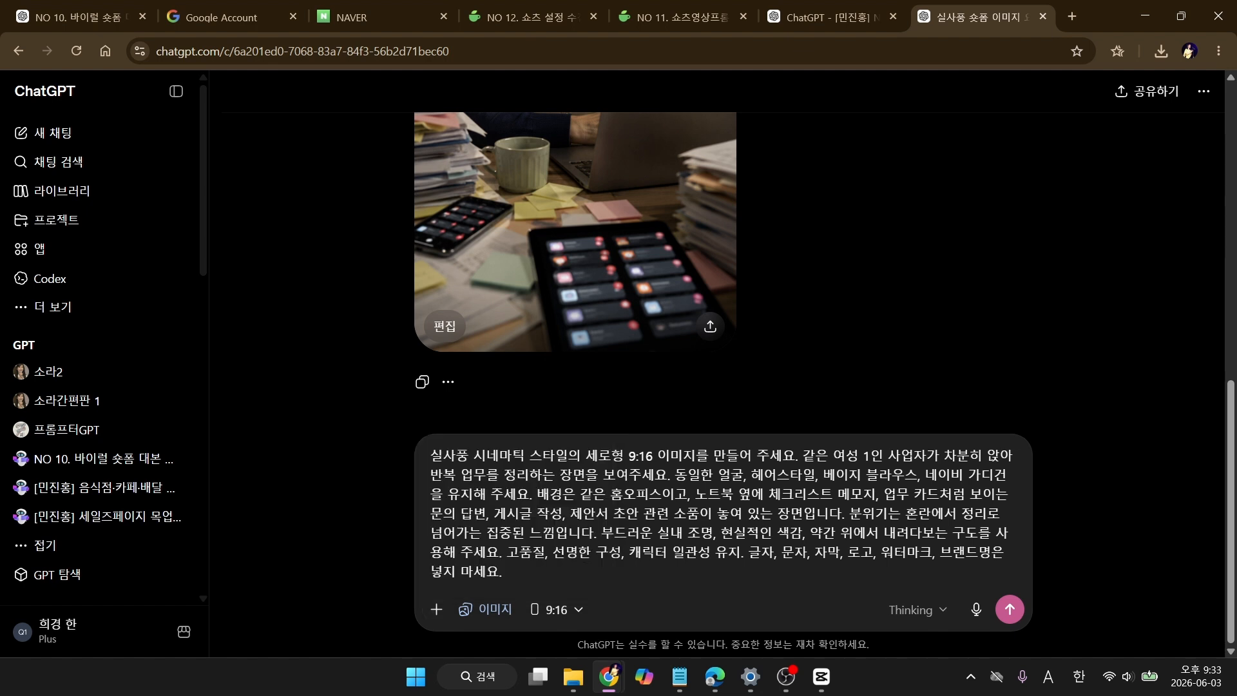
right_click(597, 580)
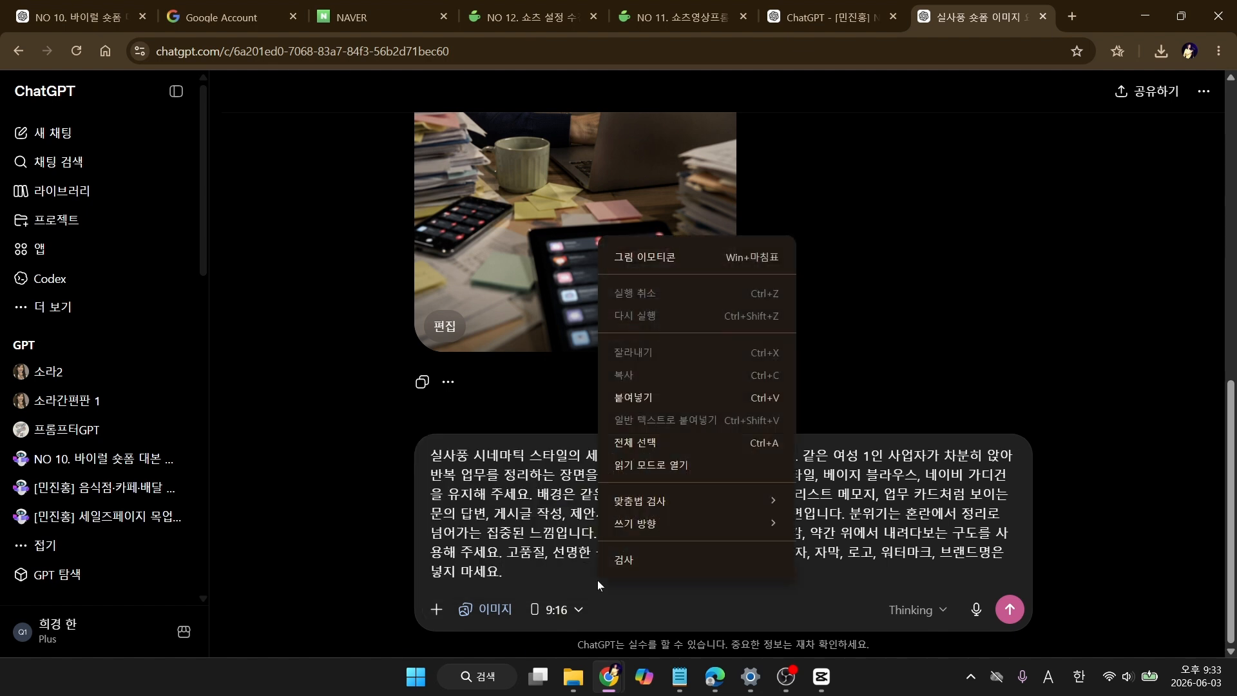
click(641, 401)
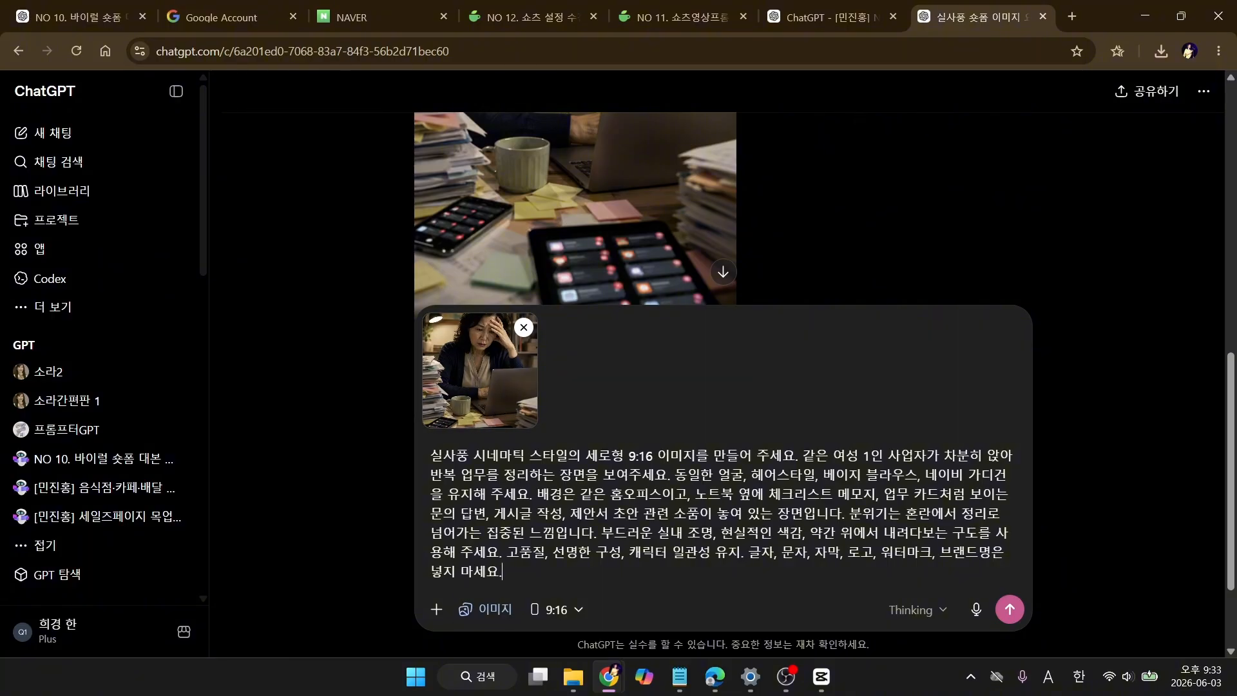
Send scene 2's 9:16 prompt with the stressed-woman reference image.
click(1010, 616)
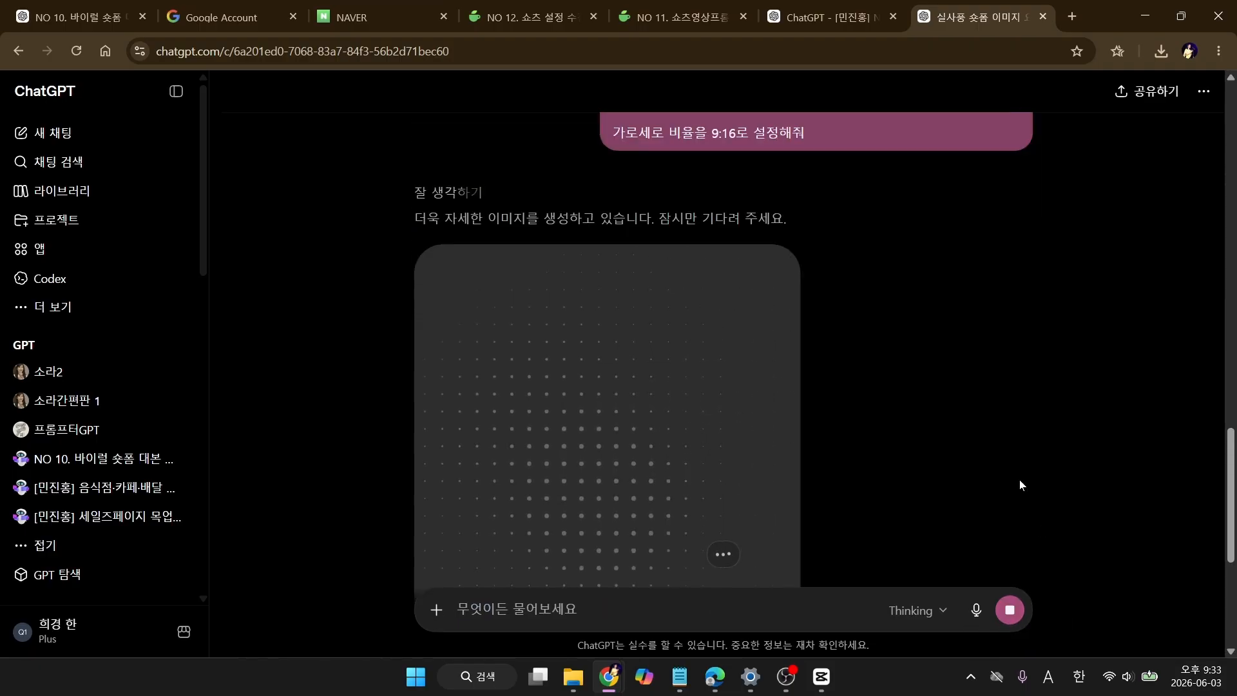
scroll(1020, 479, up, 10)
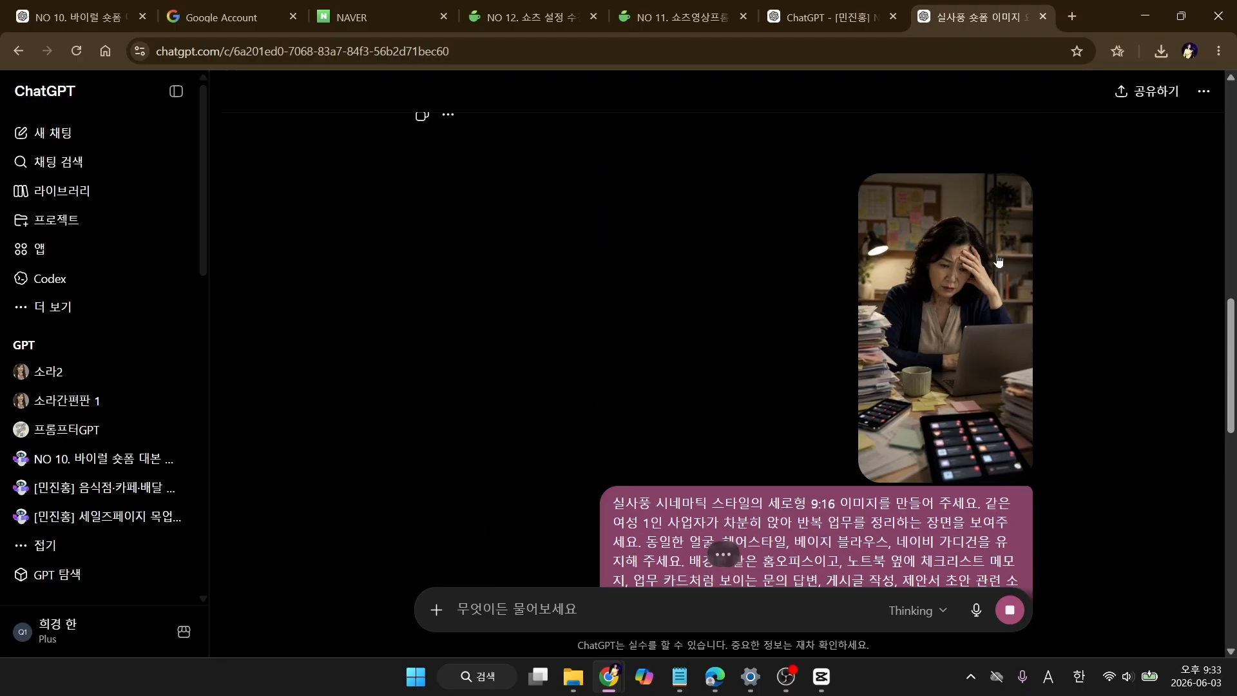
scroll(972, 276, up, 5)
scroll(766, 304, up, 4)
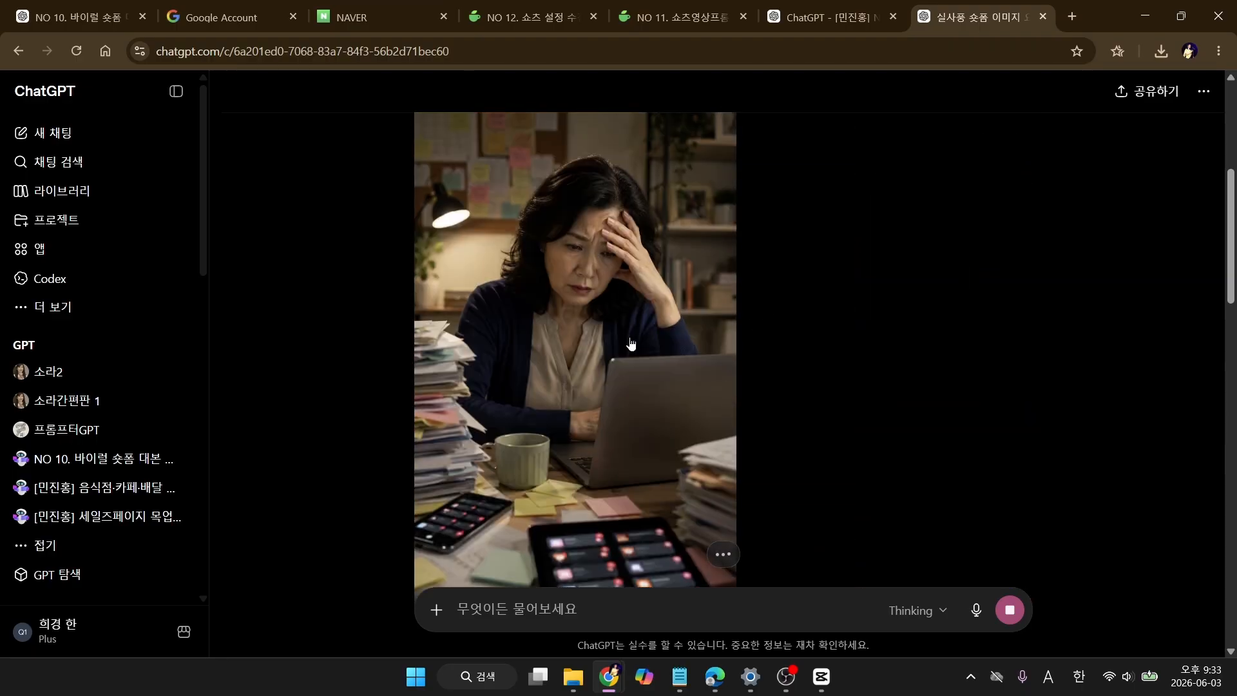
scroll(856, 424, down, 5)
scroll(856, 424, down, 10)
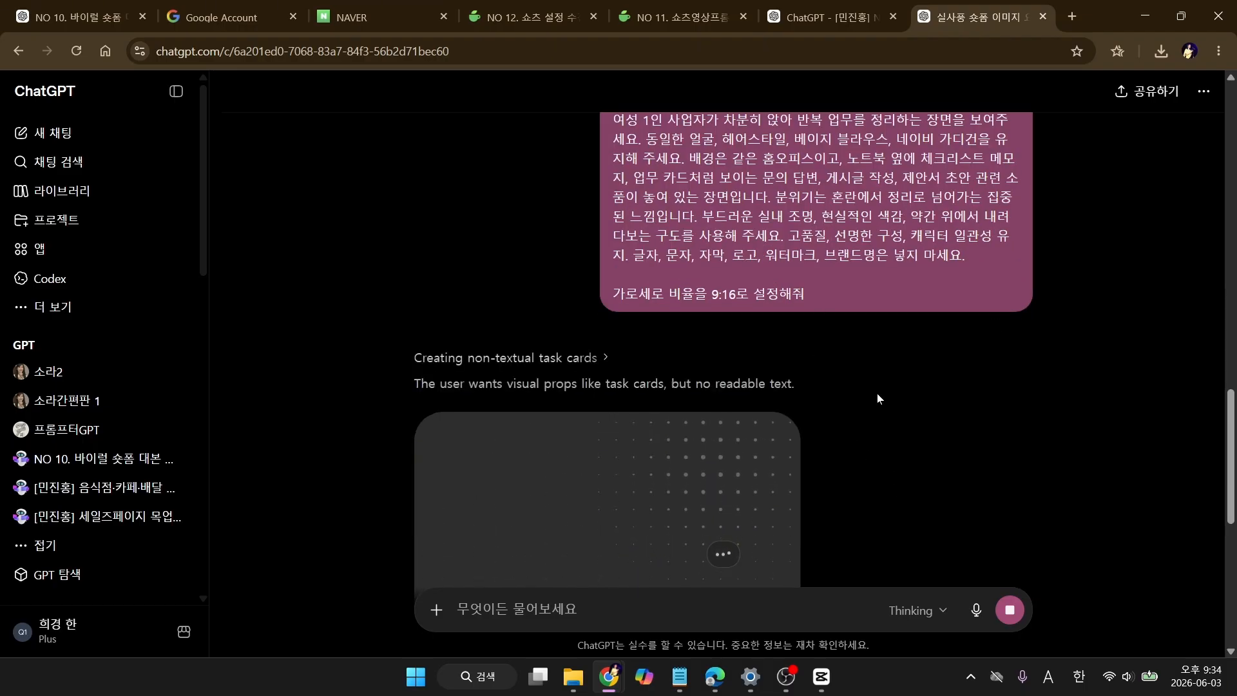
Copy scene 3's Korean image prompt from the NO 11 conversation.
click(857, 8)
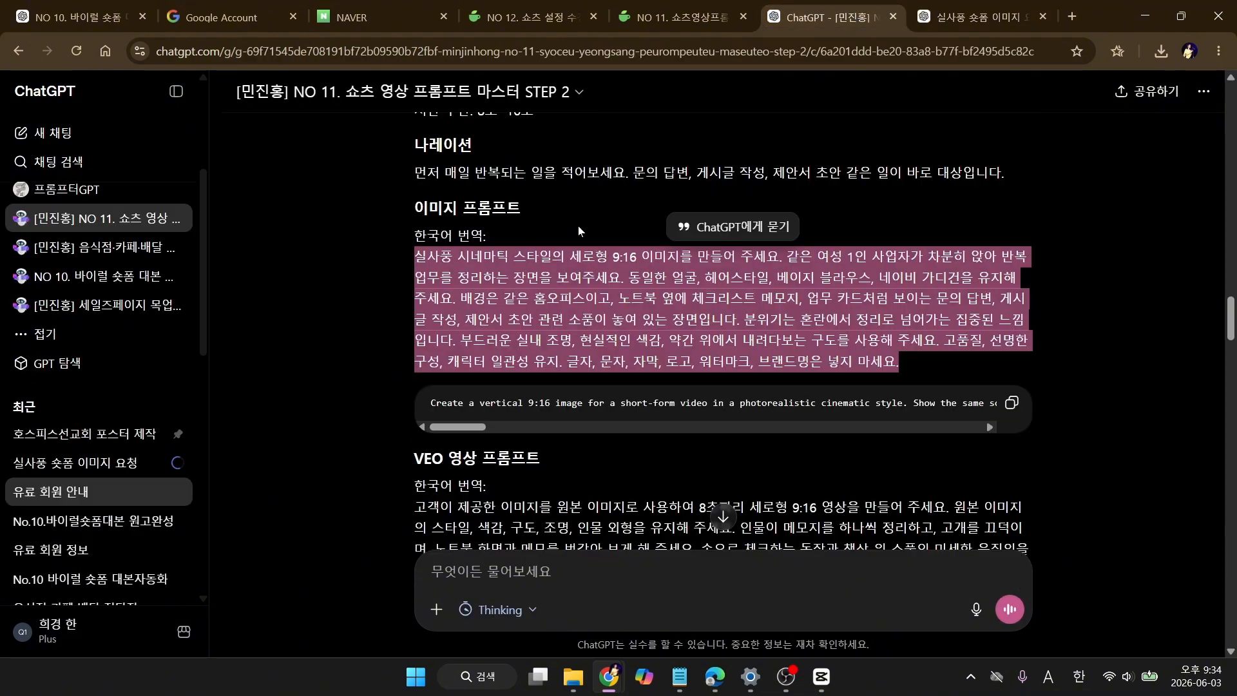
scroll(723, 333, down, 10)
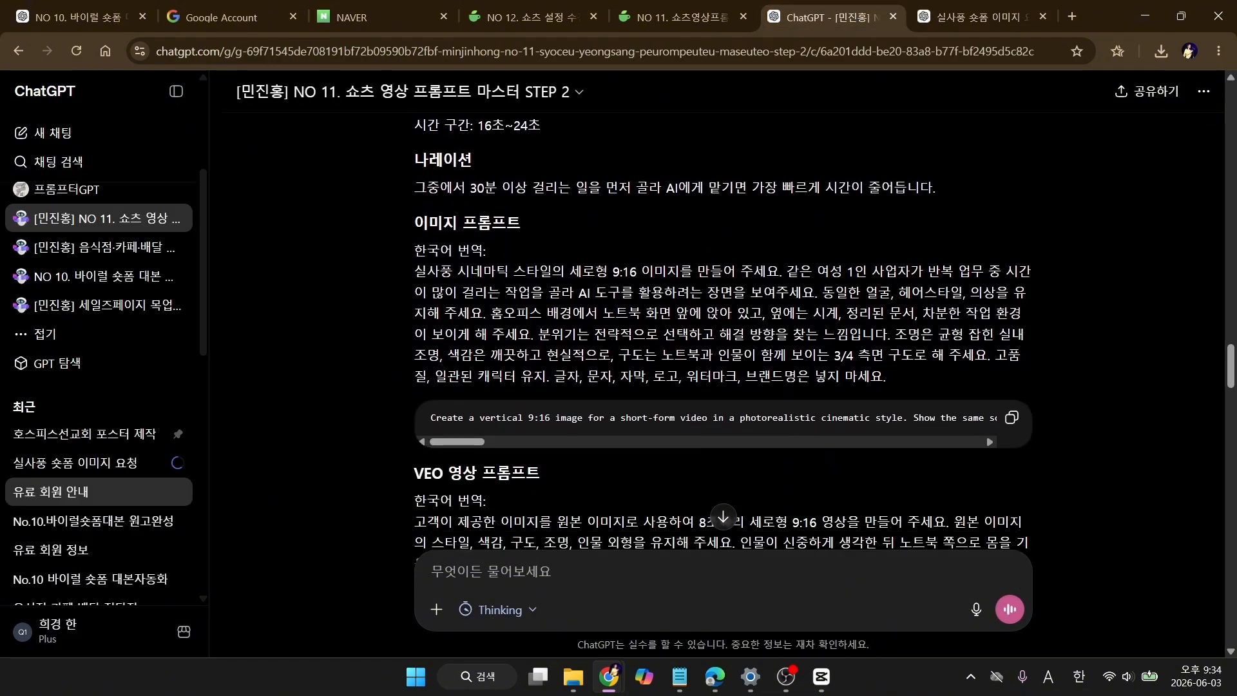
drag(415, 271, 988, 384)
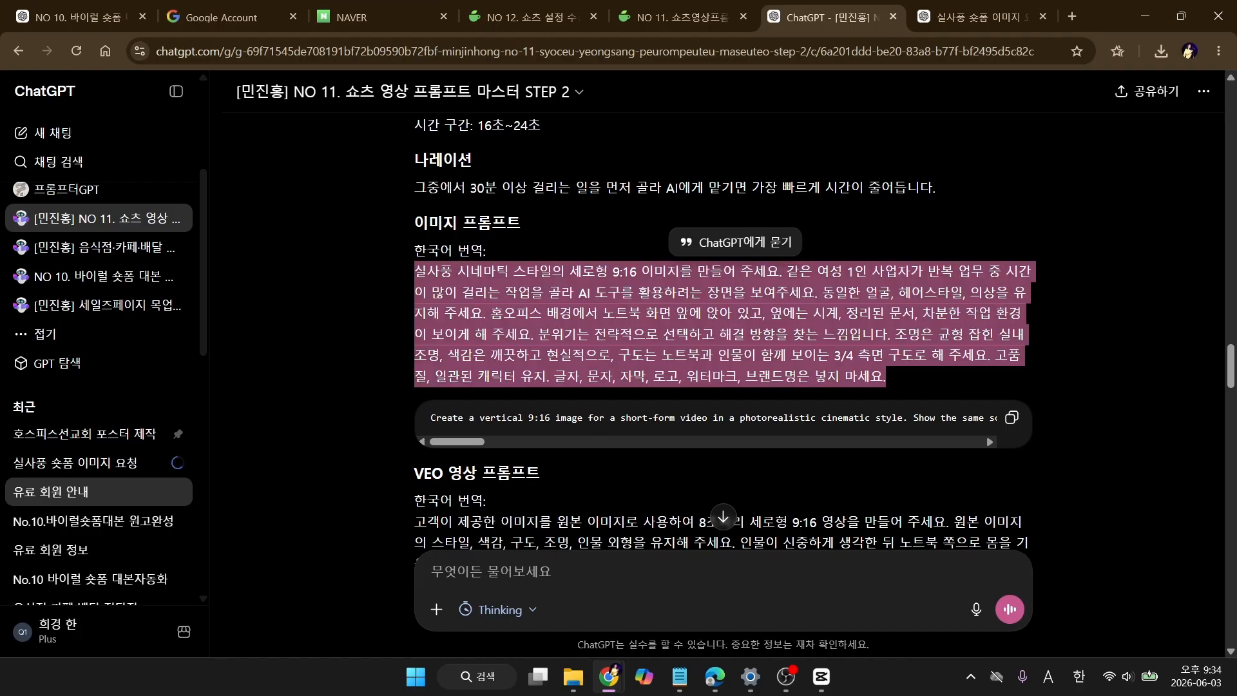
right_click(845, 351)
click(616, 366)
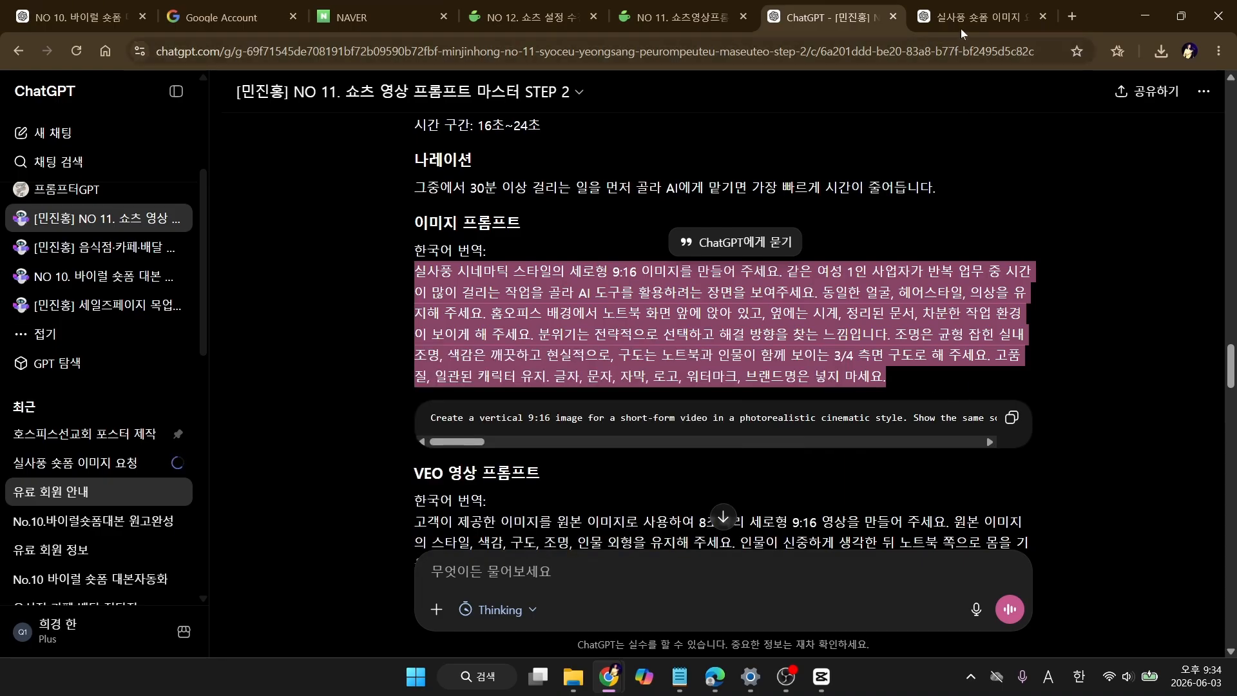
Paste scene 3's prompt into the image-generation chat's message box.
click(984, 18)
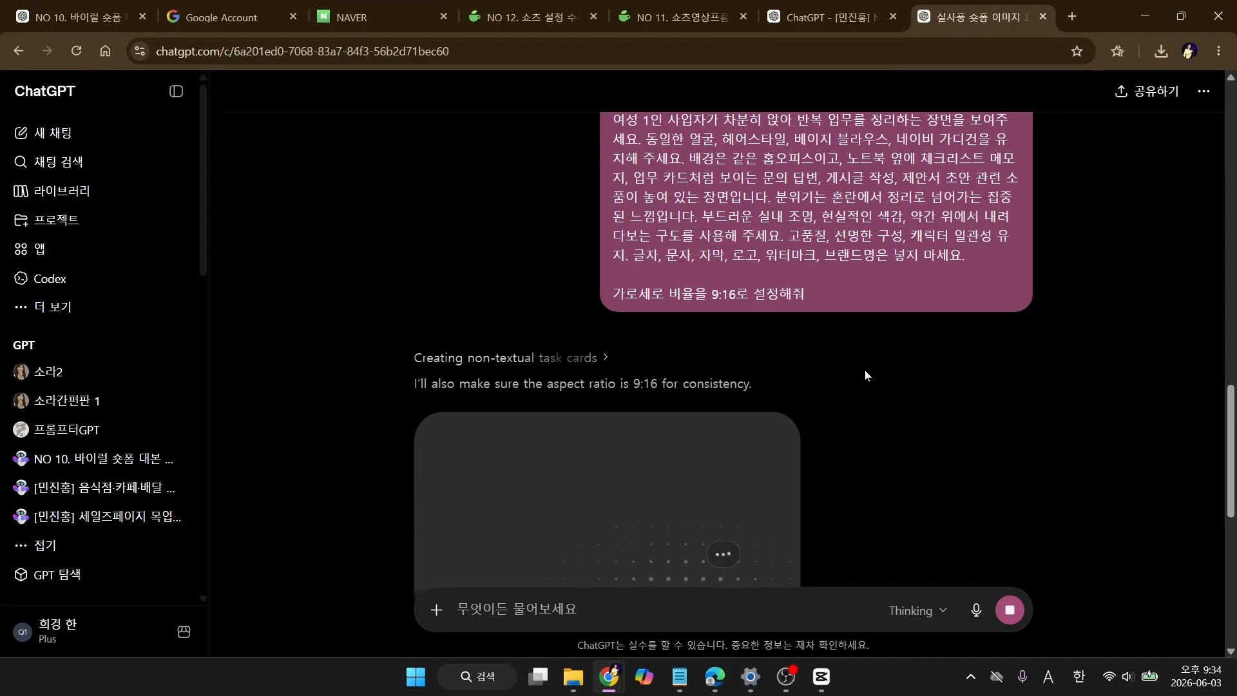
scroll(865, 370, down, 4)
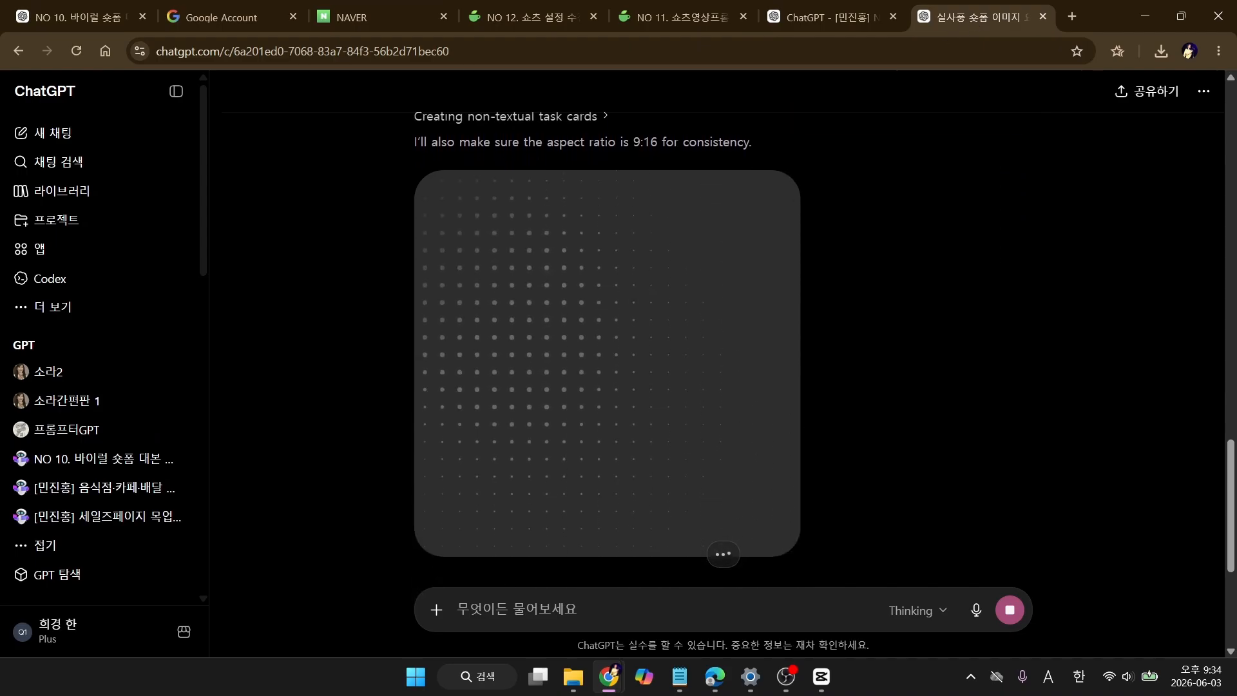
right_click(473, 610)
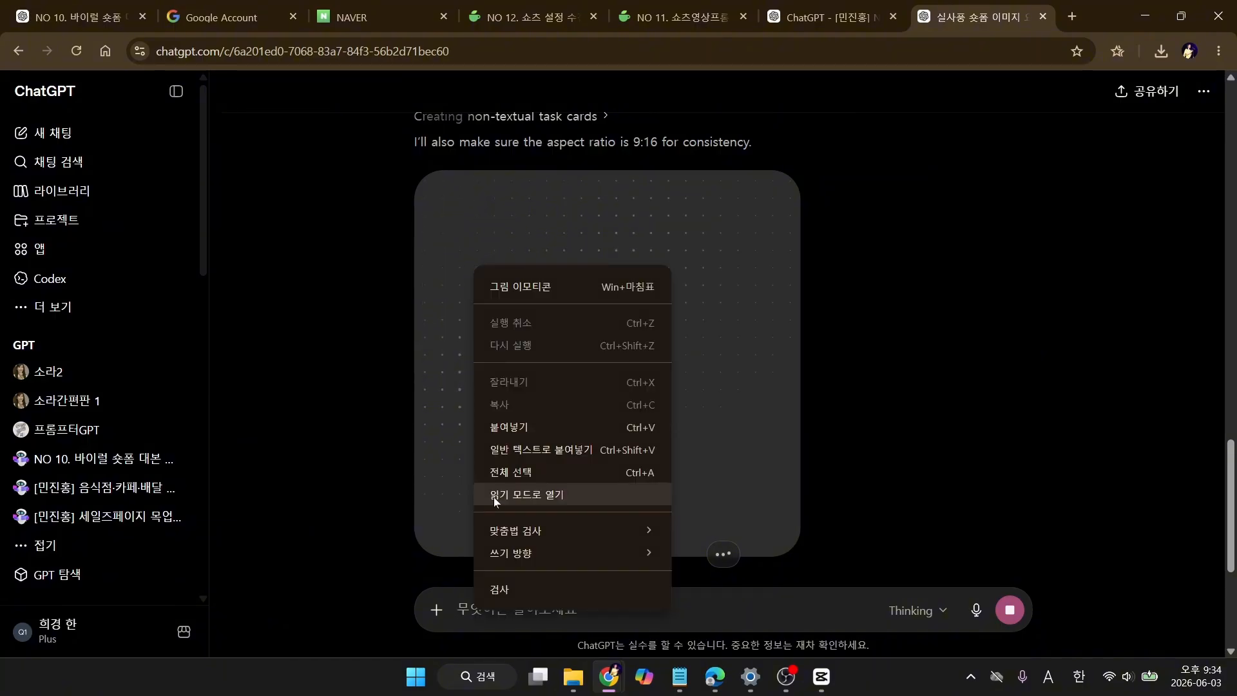
click(517, 428)
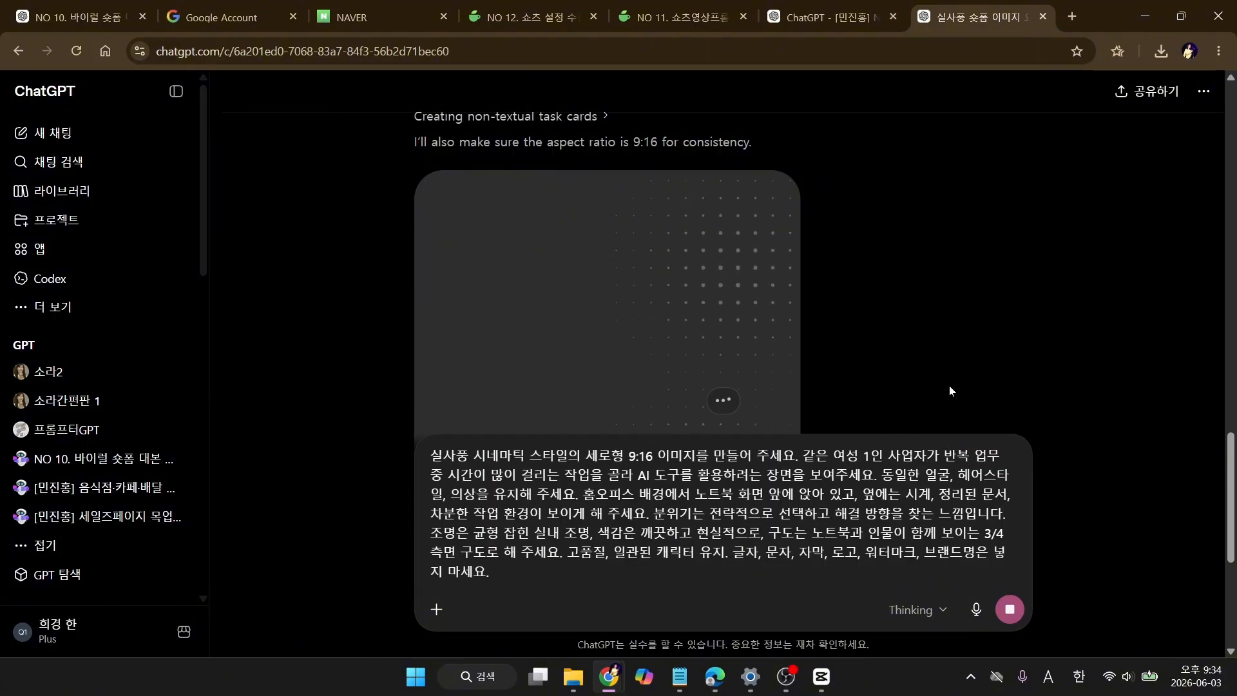
Turn scene 3's prompt into a 9:16 image request and send it.
click(437, 609)
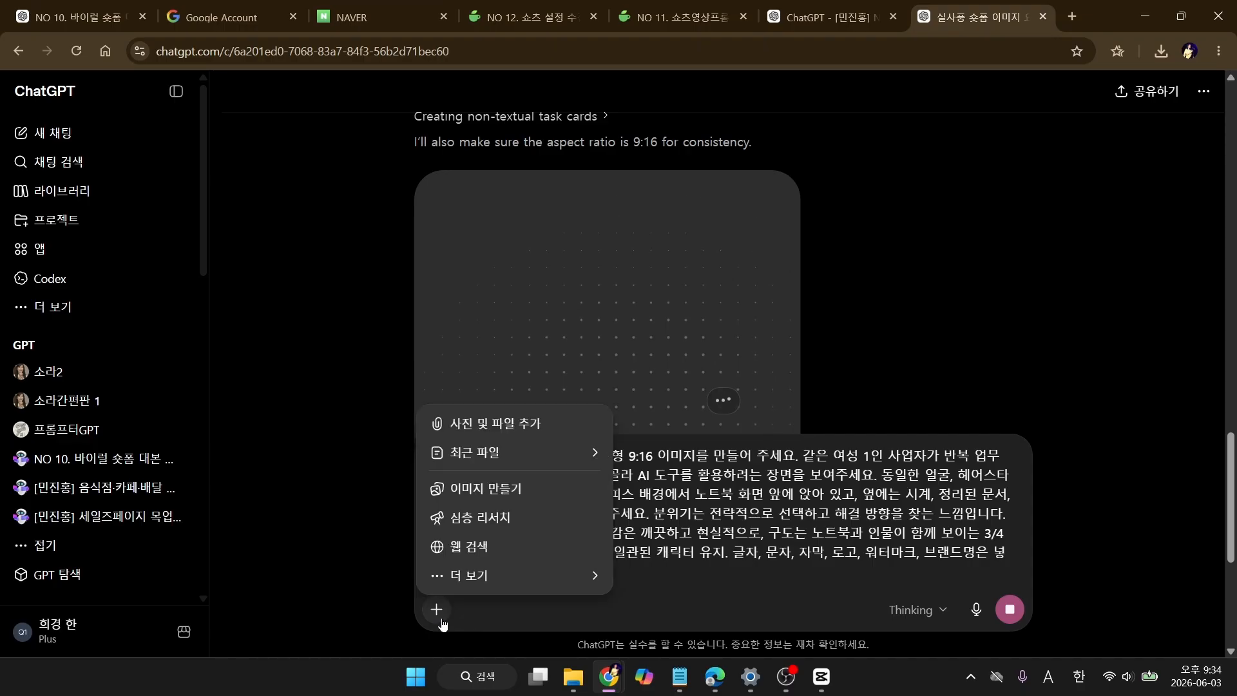
click(524, 497)
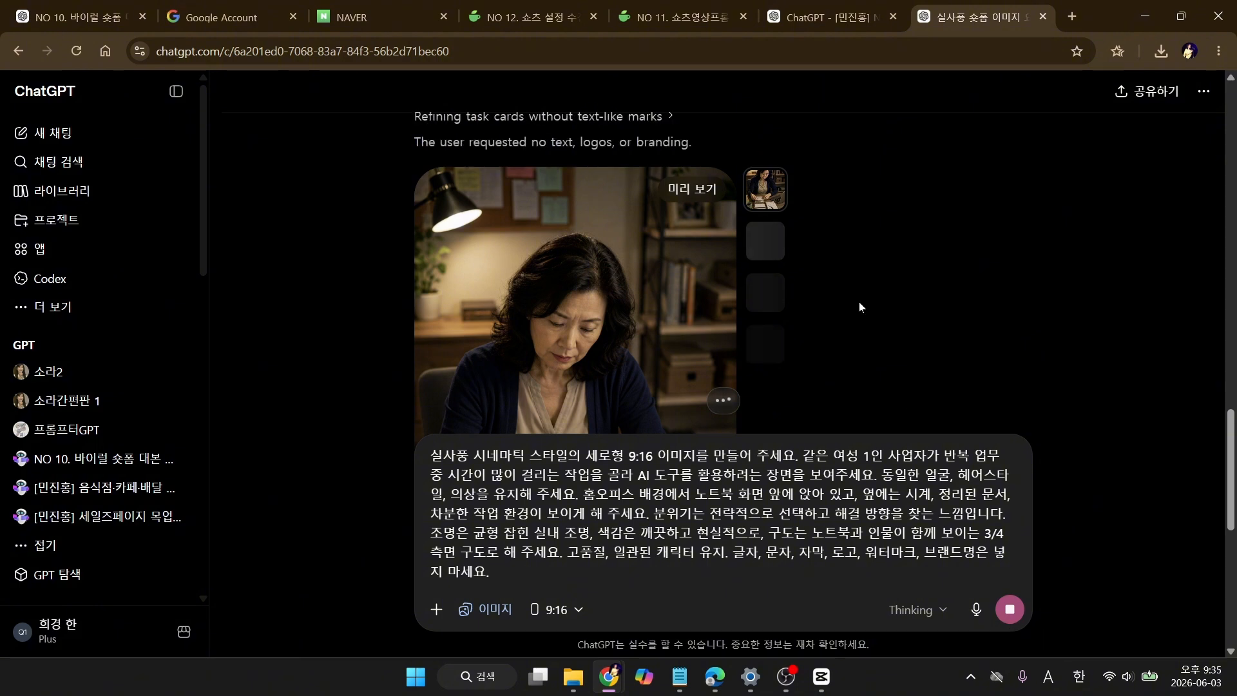
scroll(857, 283, up, 5)
scroll(841, 221, up, 12)
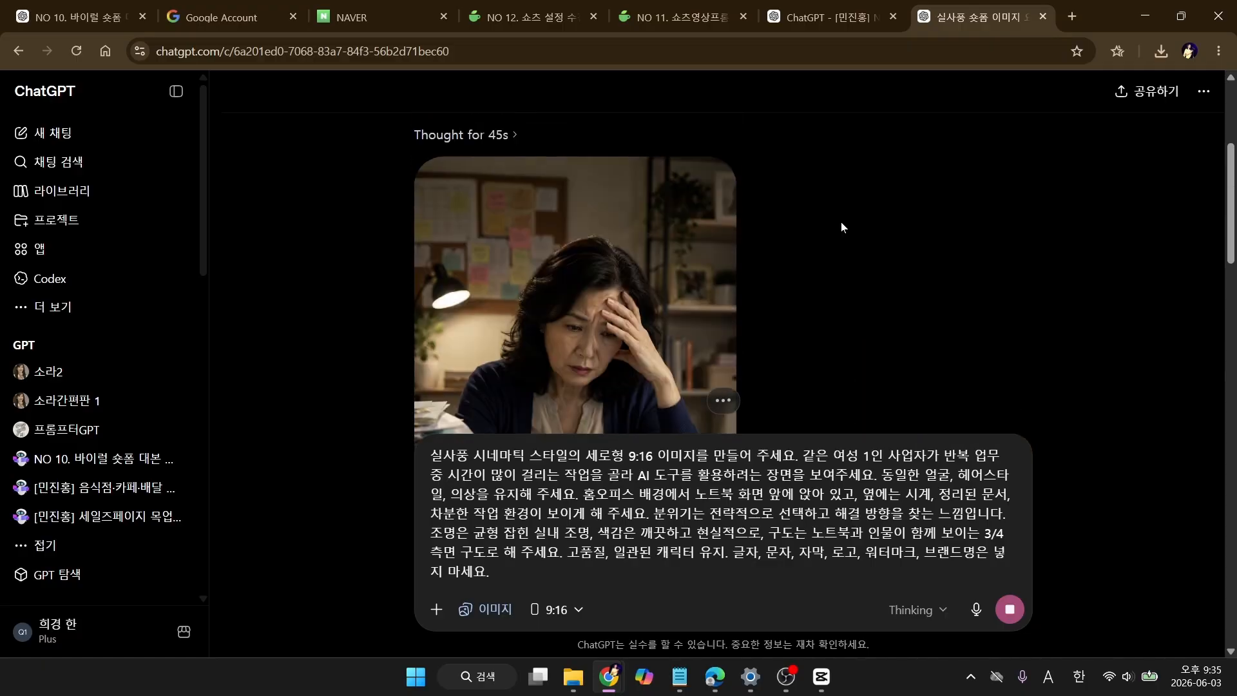
scroll(841, 222, down, 10)
scroll(841, 222, down, 10)
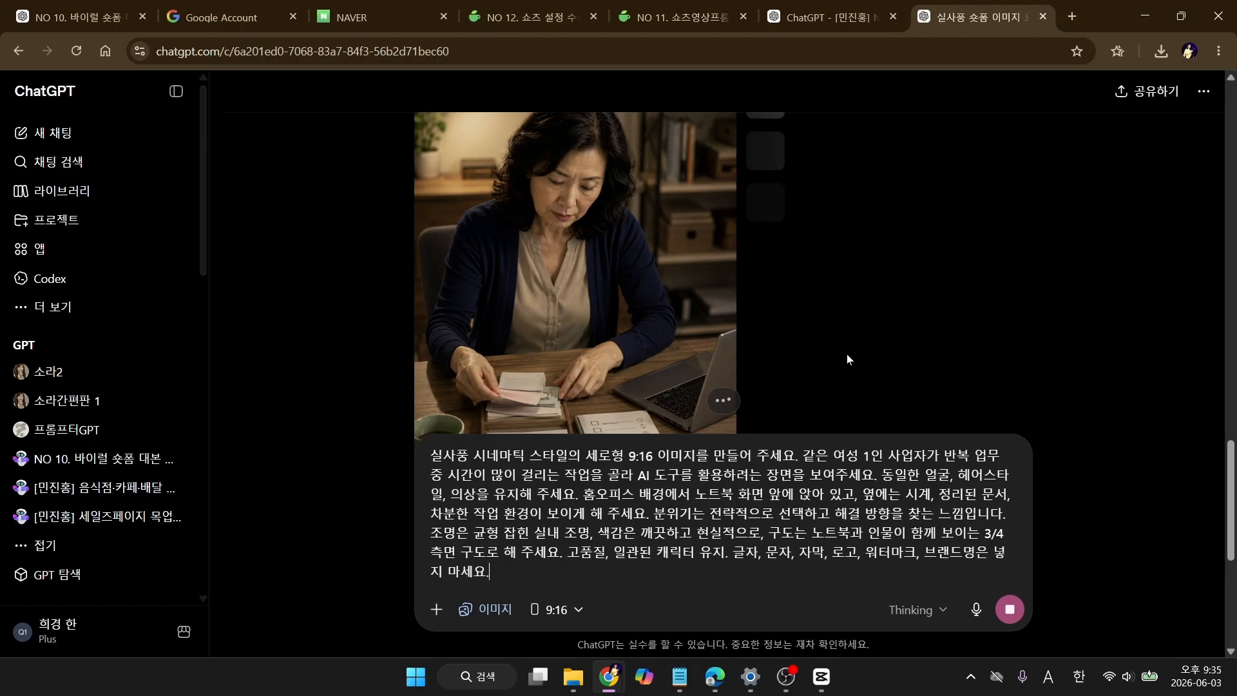
scroll(787, 423, down, 4)
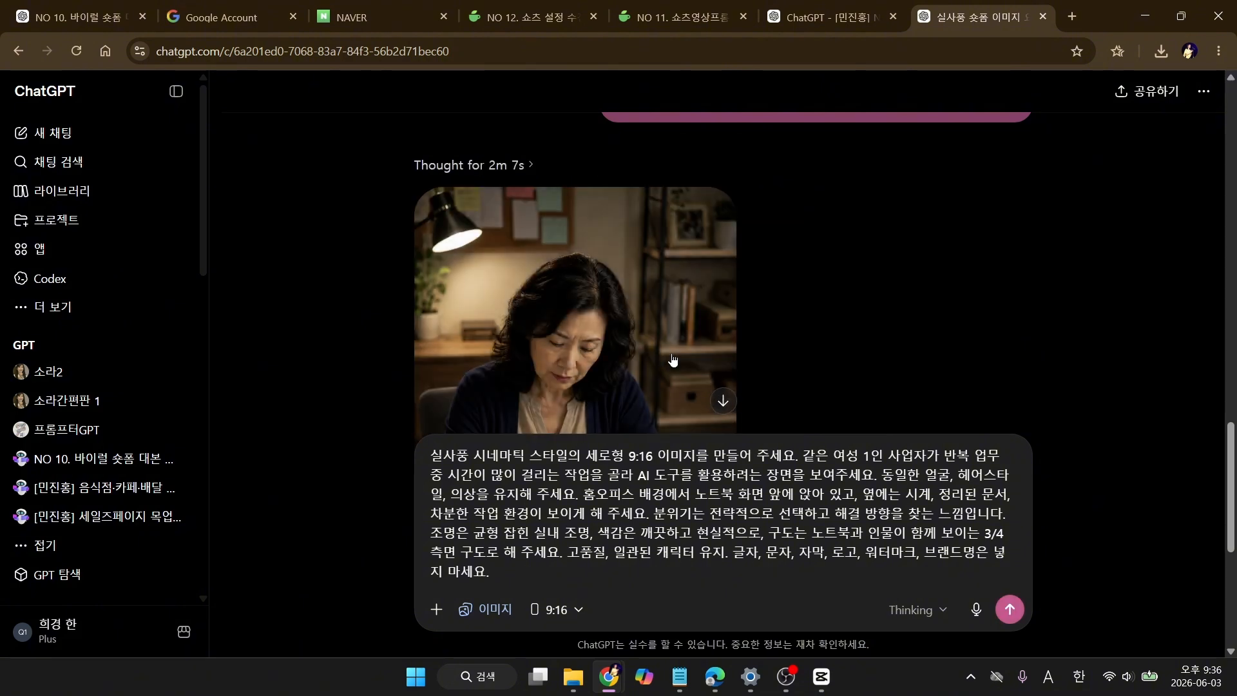
scroll(673, 359, down, 4)
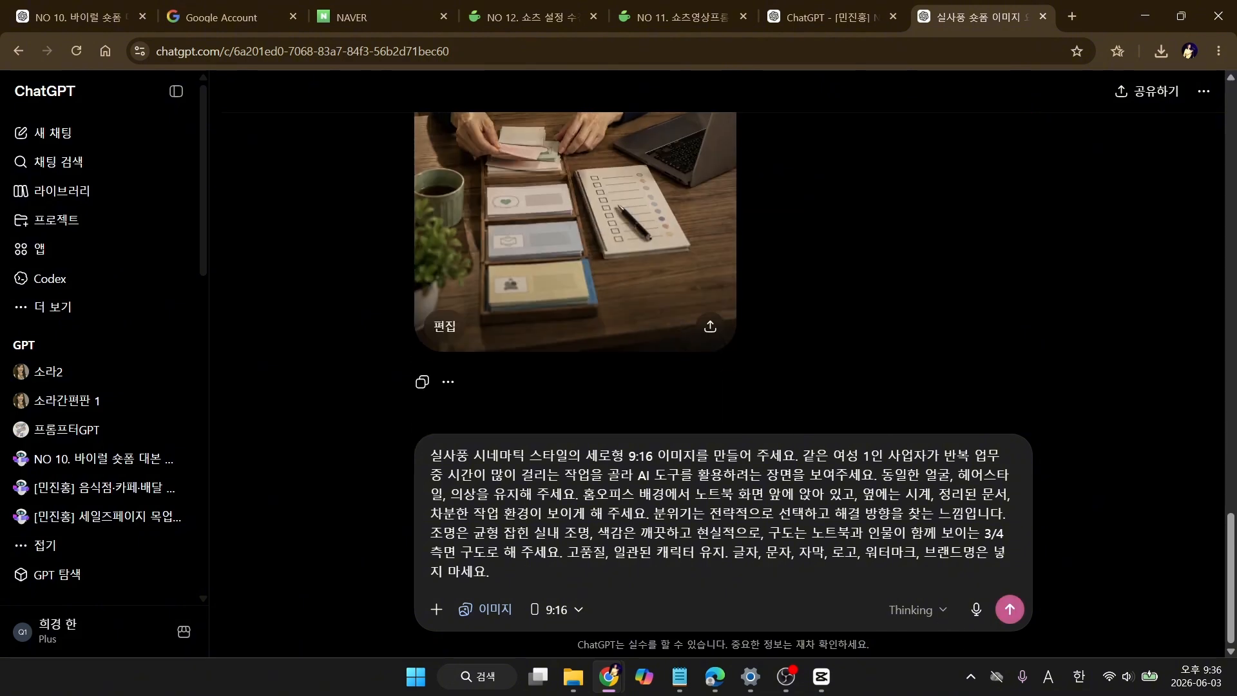
click(1010, 609)
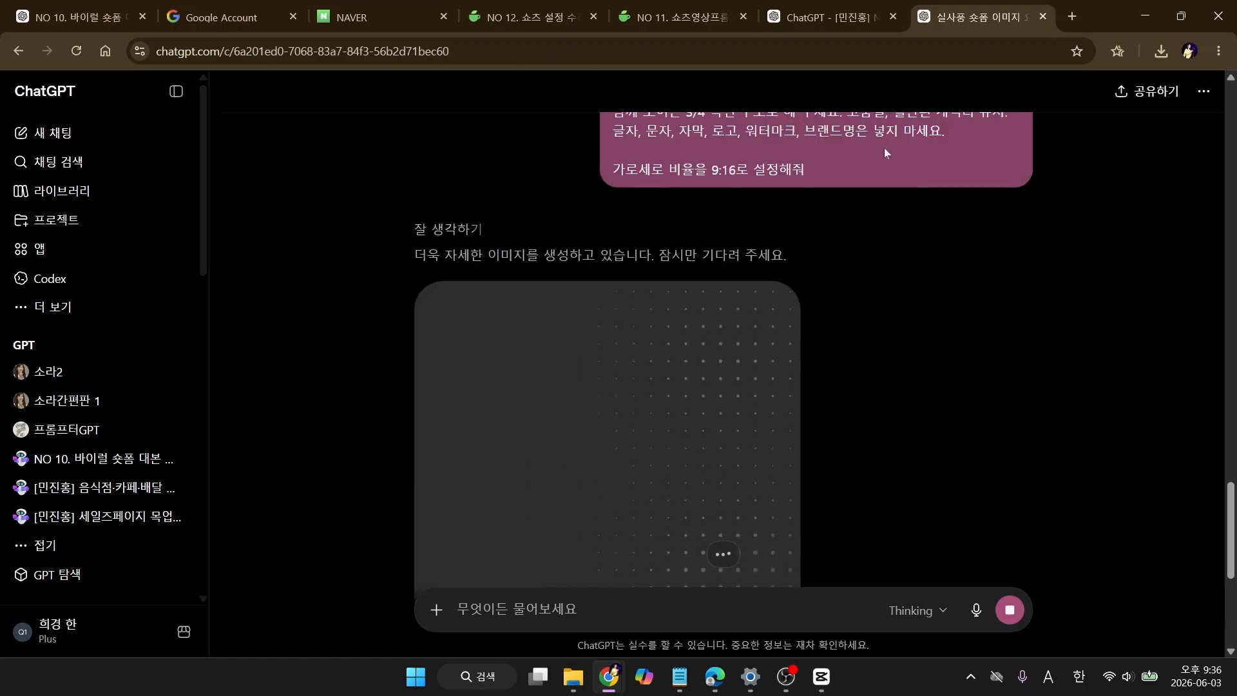
Copy scene 4's Korean image prompt from the NO 11 prompt conversation.
click(826, 16)
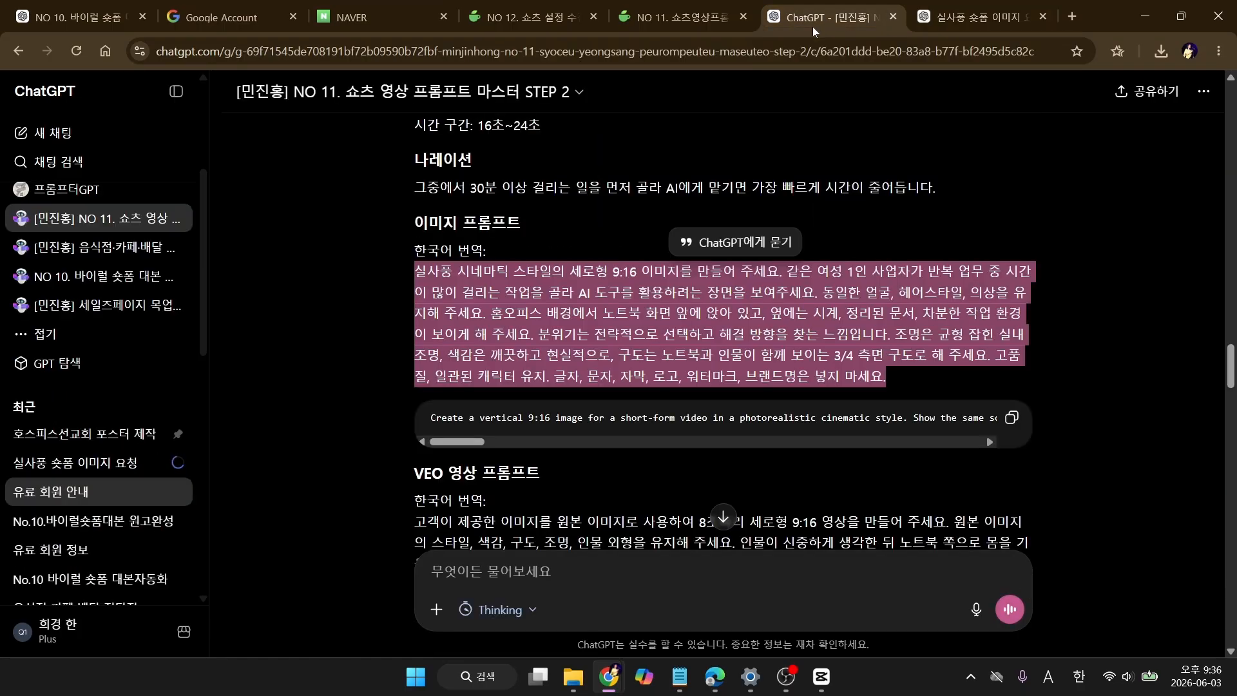
click(739, 394)
scroll(739, 394, down, 5)
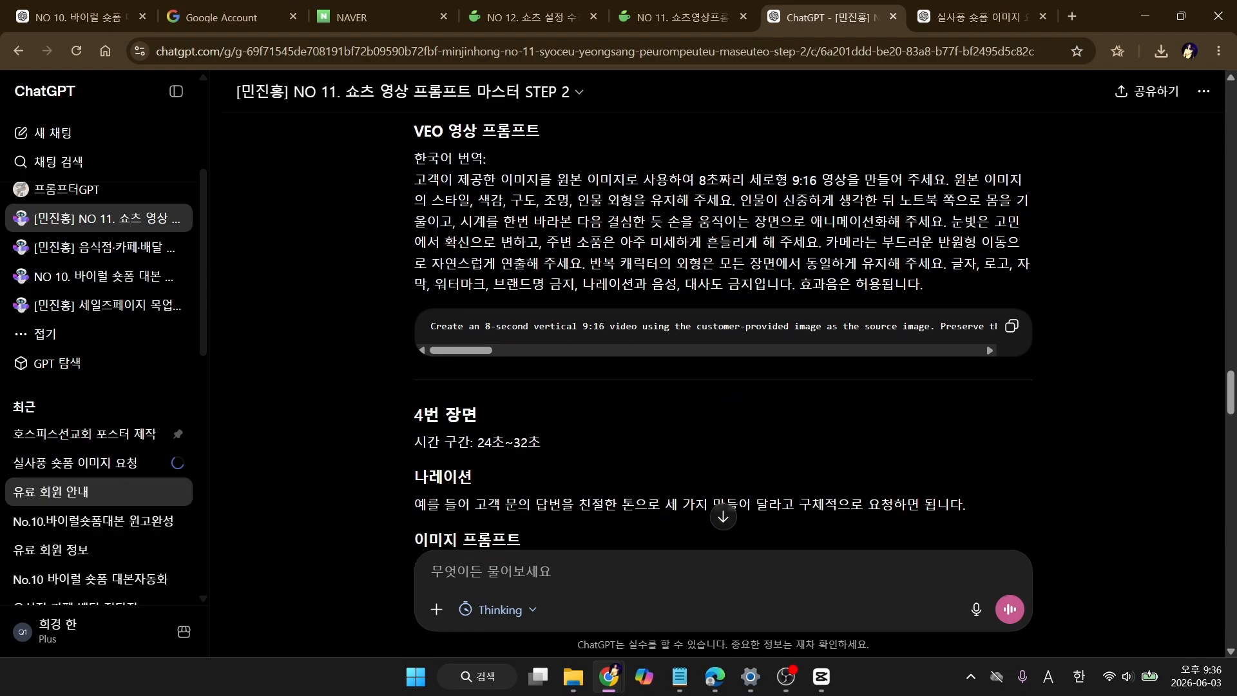
scroll(740, 394, down, 5)
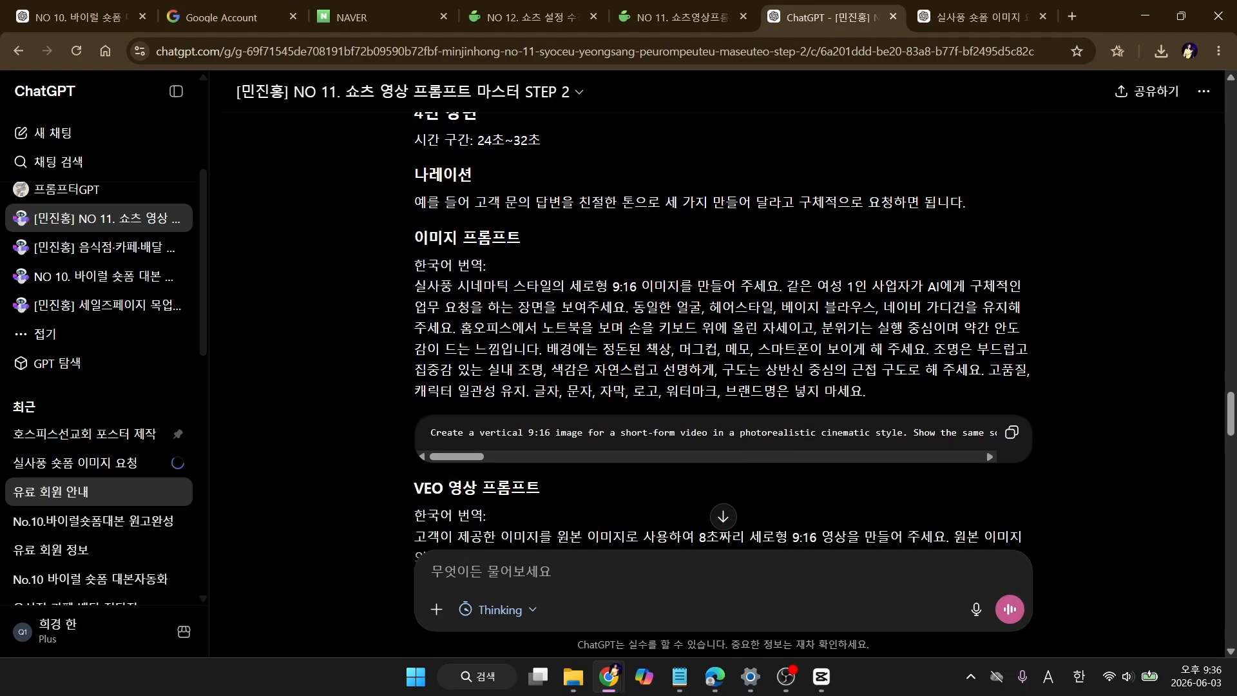
drag(413, 286, 865, 391)
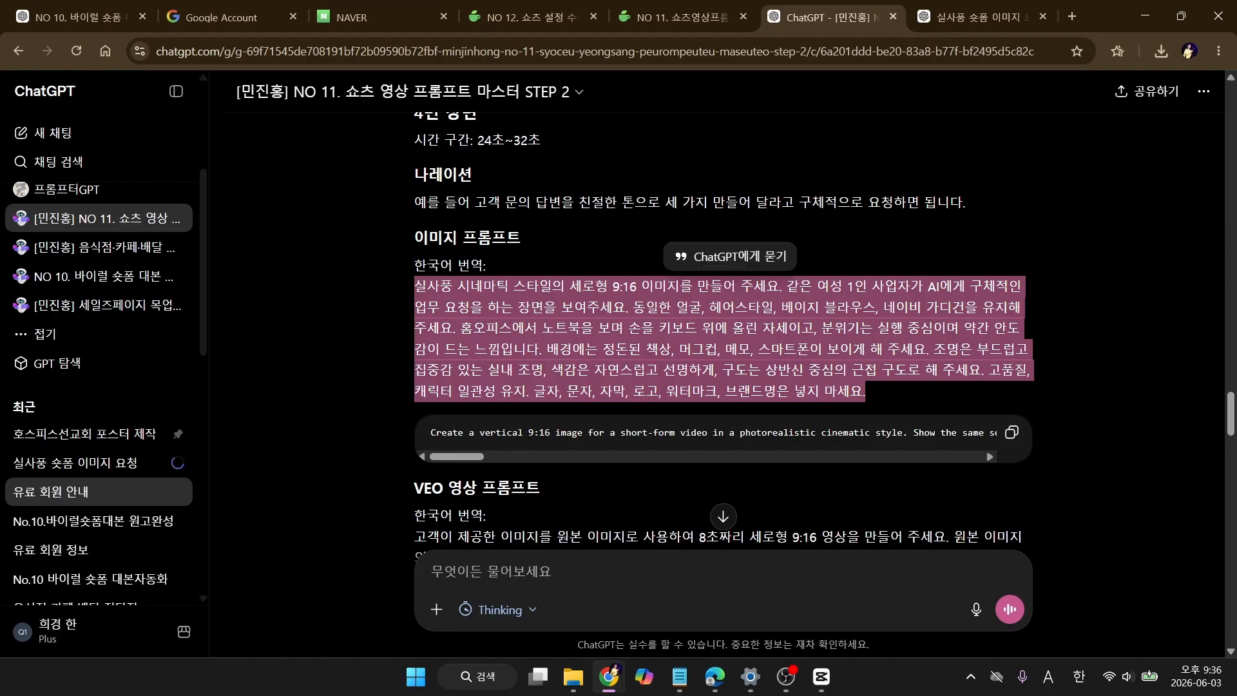
right_click(832, 336)
click(395, 361)
Paste the scene 4 prompt into the image chat as an image-creation request and send it.
click(977, 17)
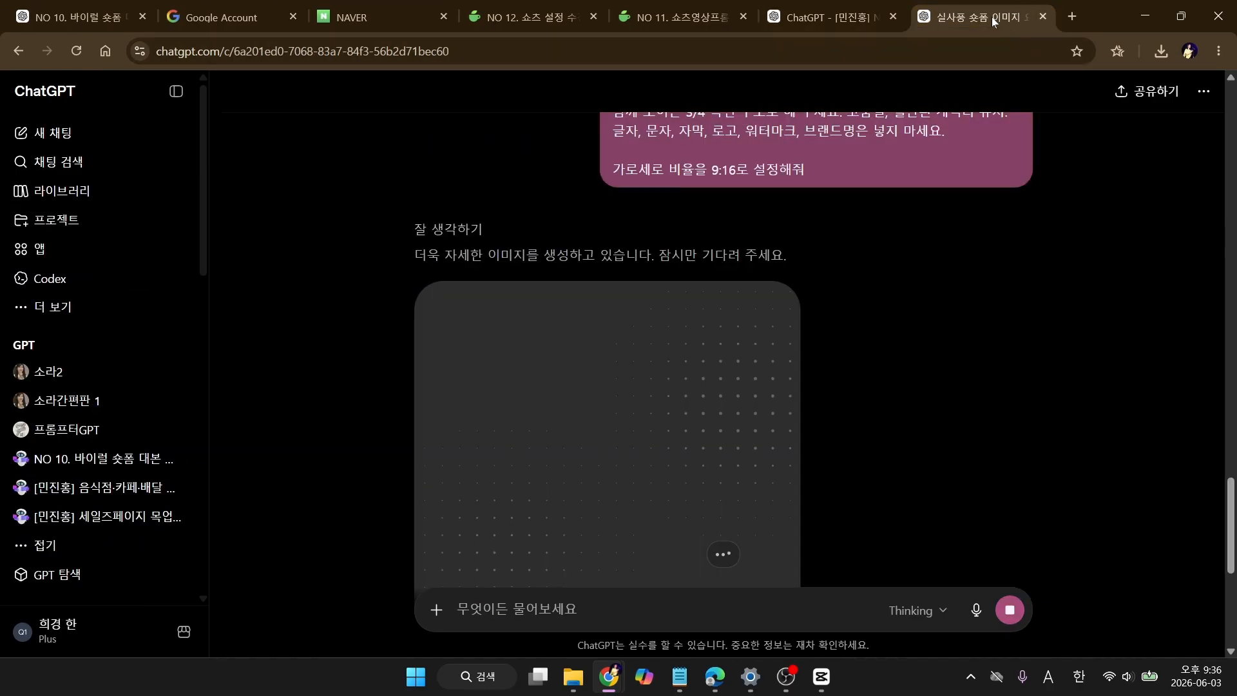
scroll(717, 350, down, 1)
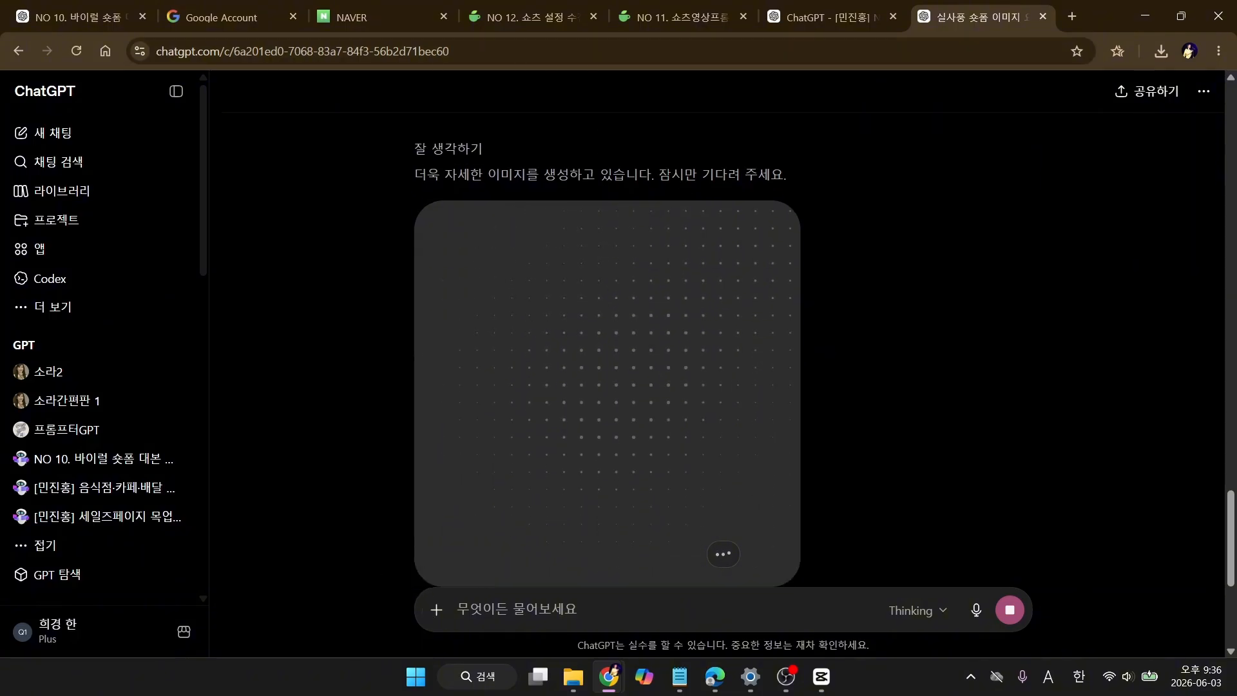
right_click(466, 609)
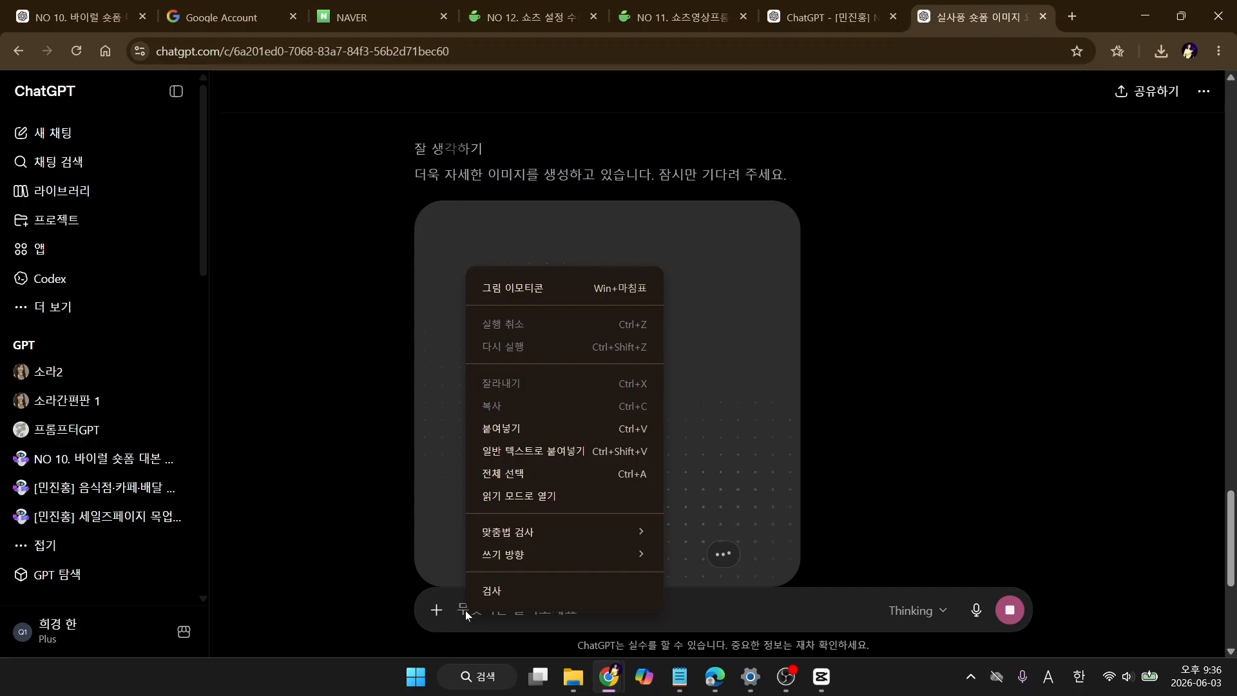
click(497, 437)
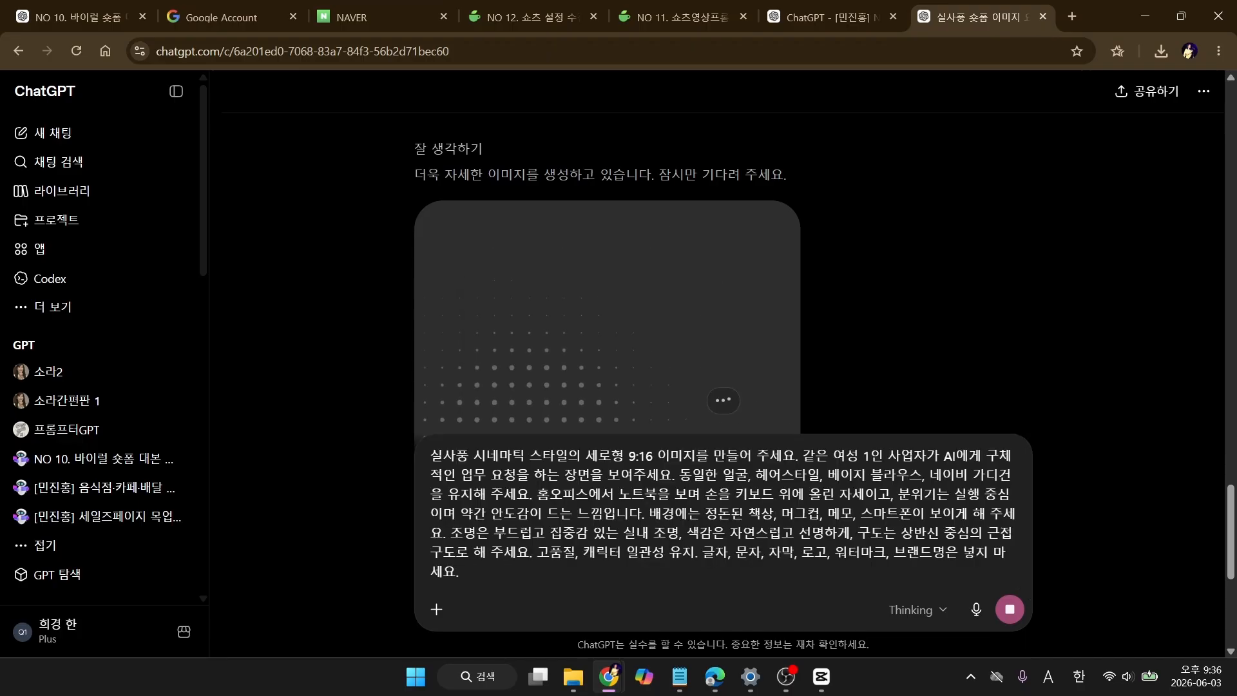
click(437, 609)
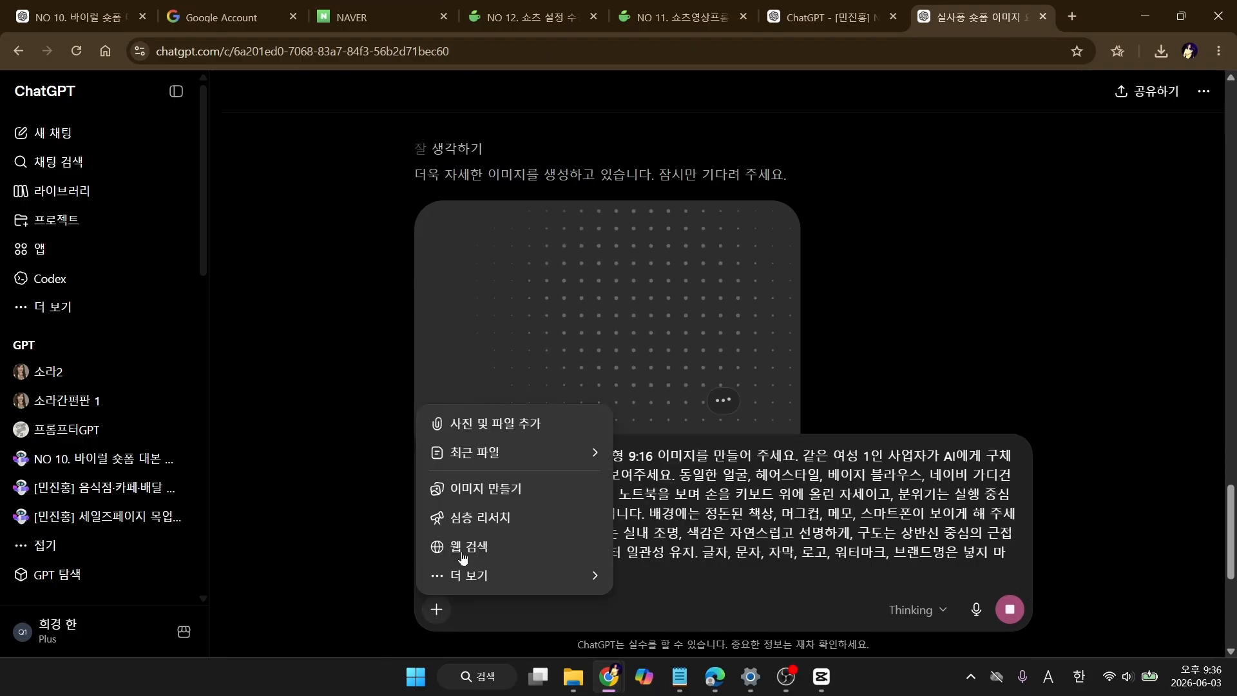
click(491, 489)
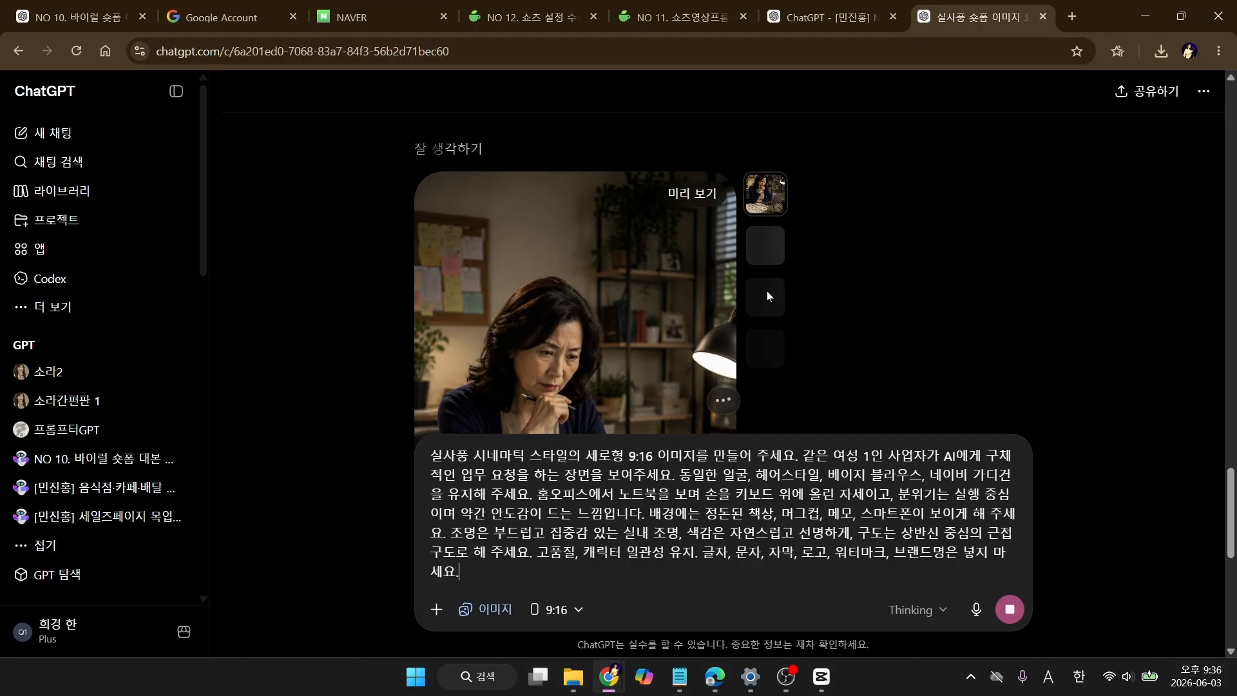
scroll(821, 261, up, 3)
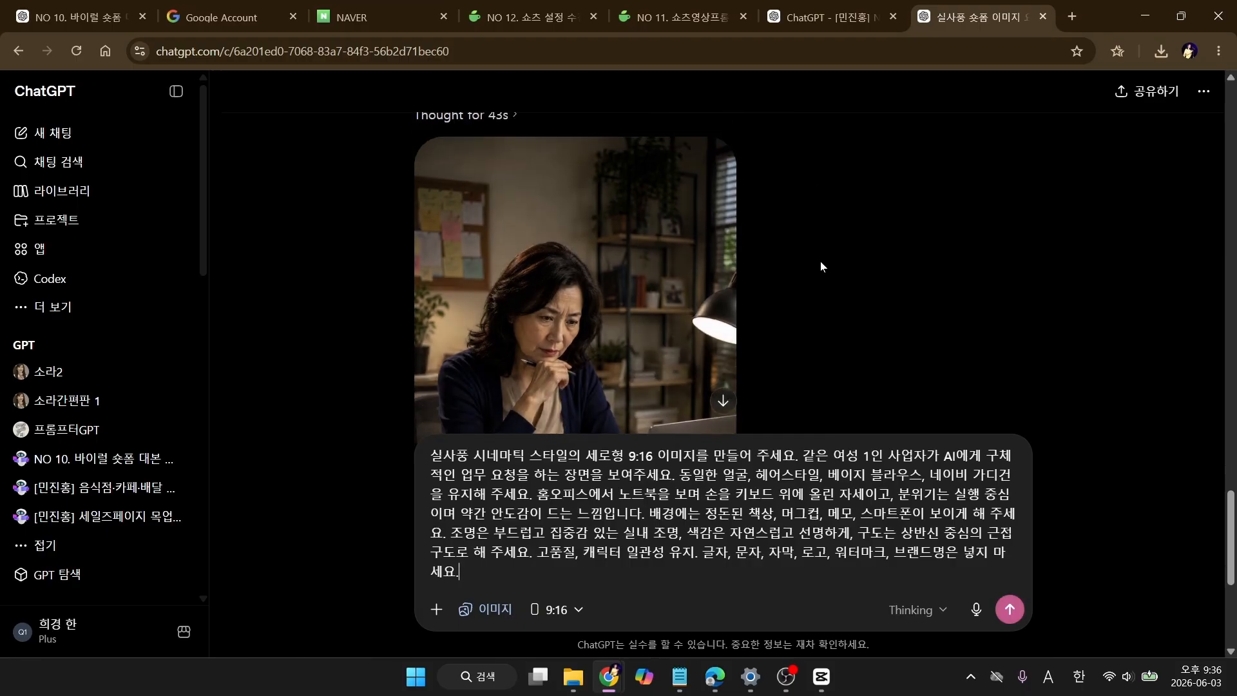
scroll(821, 261, down, 4)
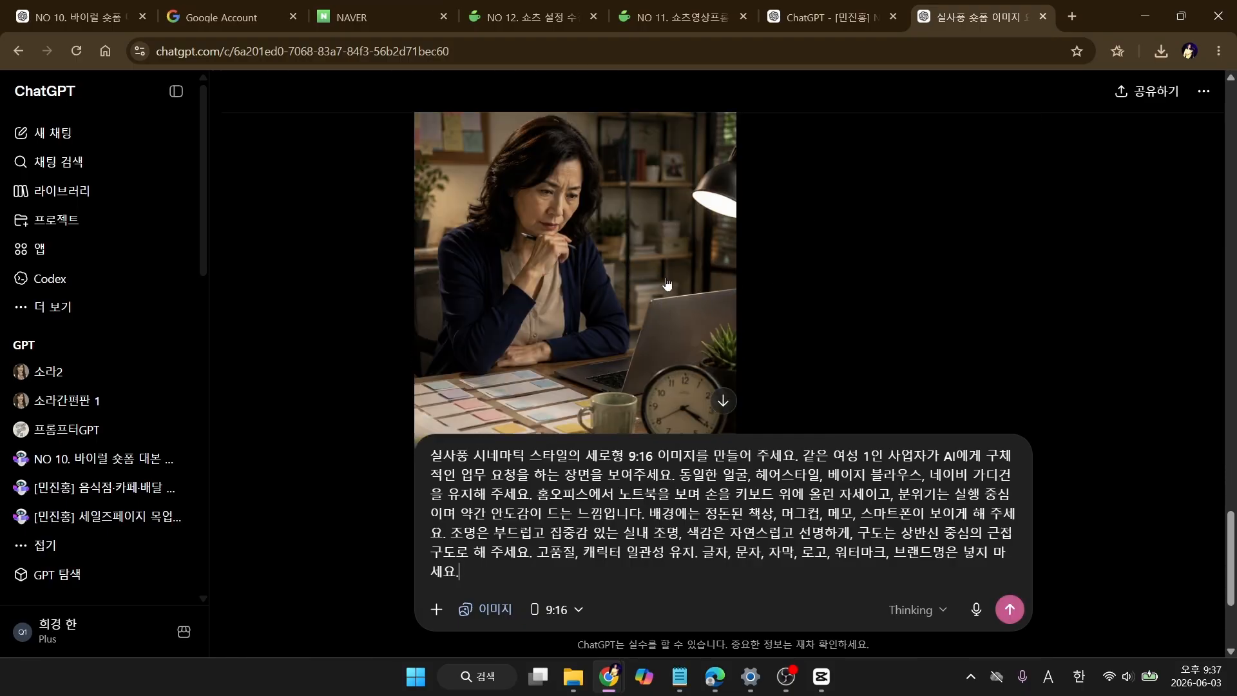
click(1010, 610)
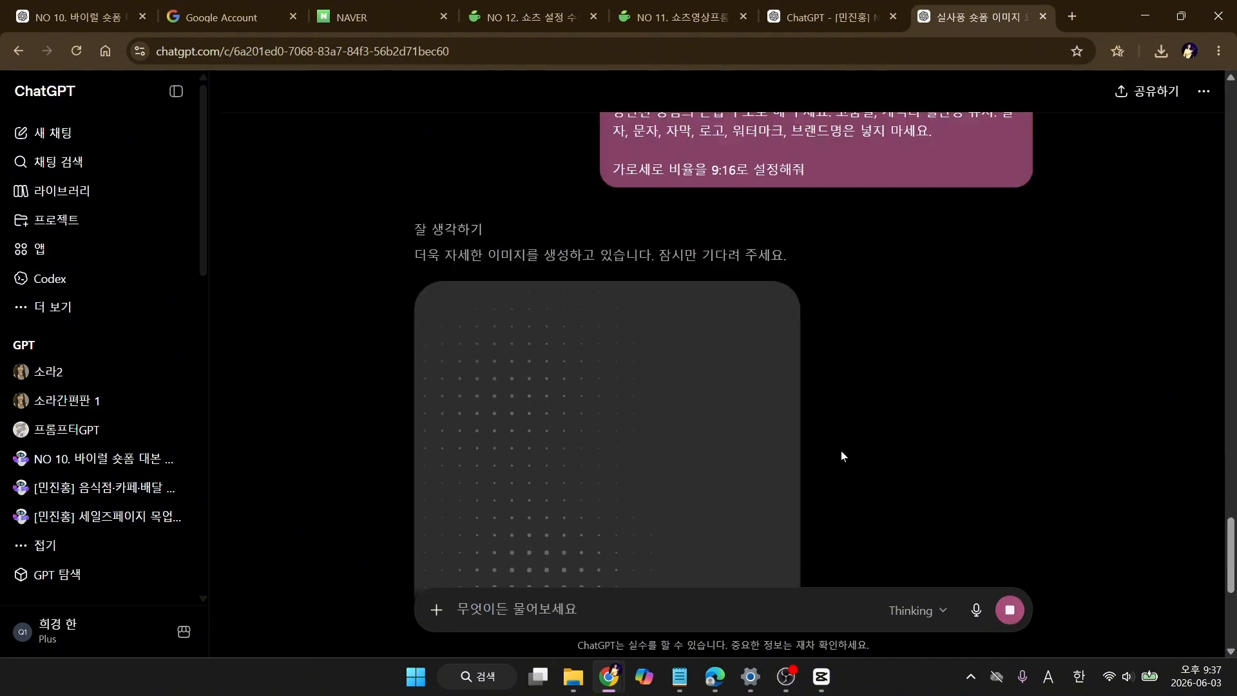
Copy scene 5's Korean image prompt from the NO 11 scene-prompt chat.
click(831, 17)
scroll(722, 335, down, 6)
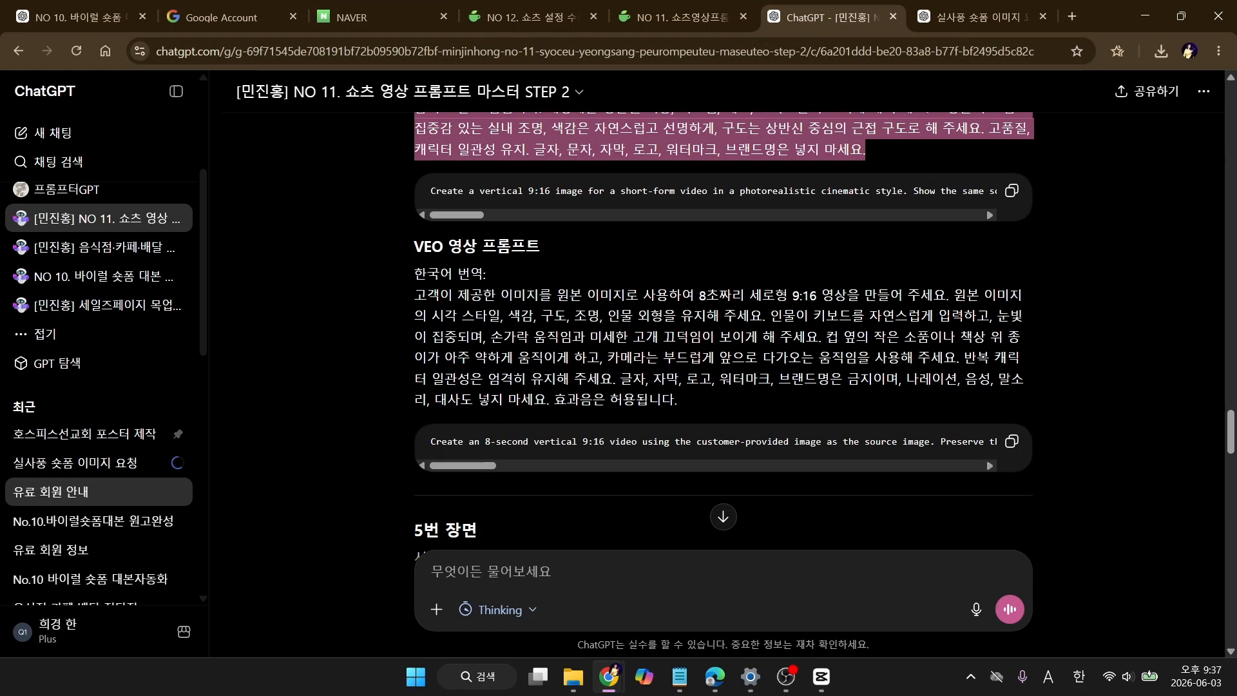
scroll(668, 335, down, 1)
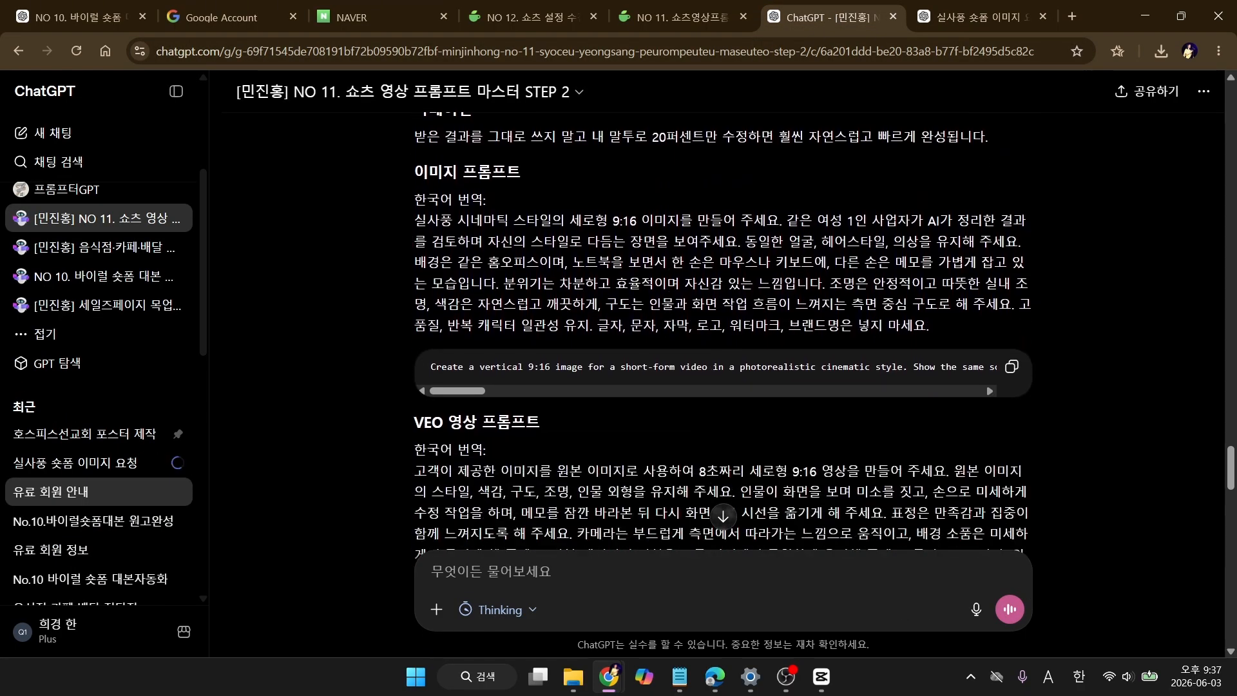
drag(414, 220, 1033, 338)
key(ctrl+c)
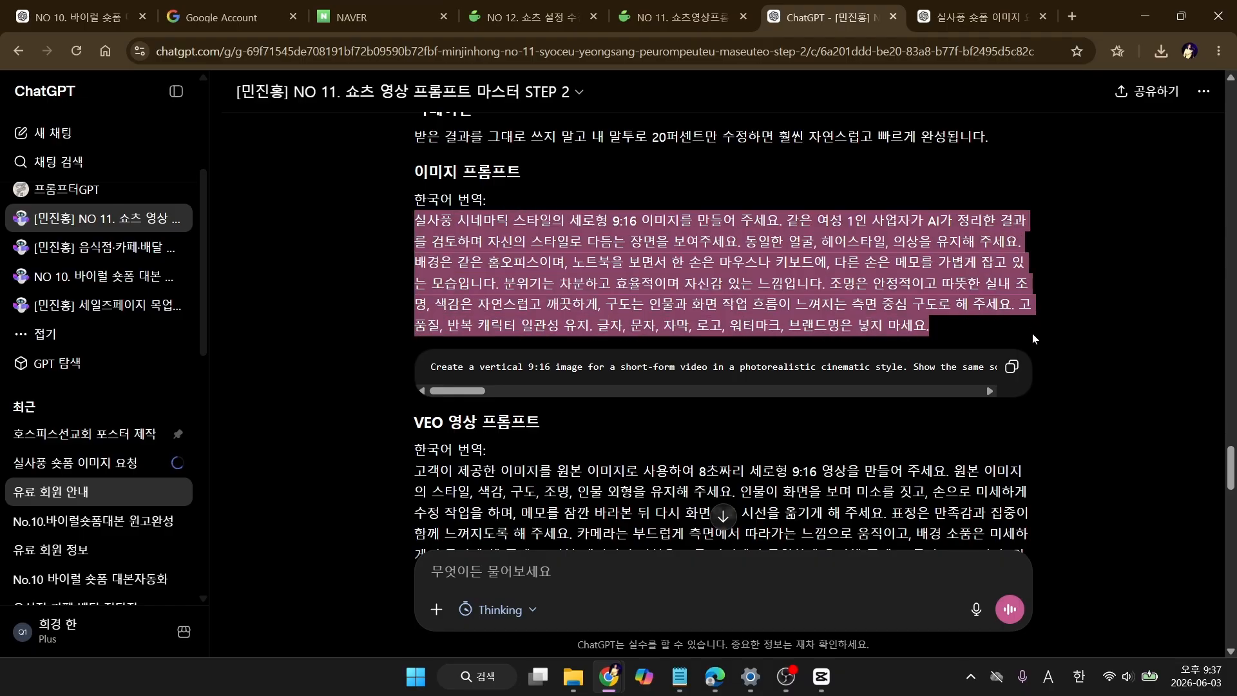
right_click(749, 276)
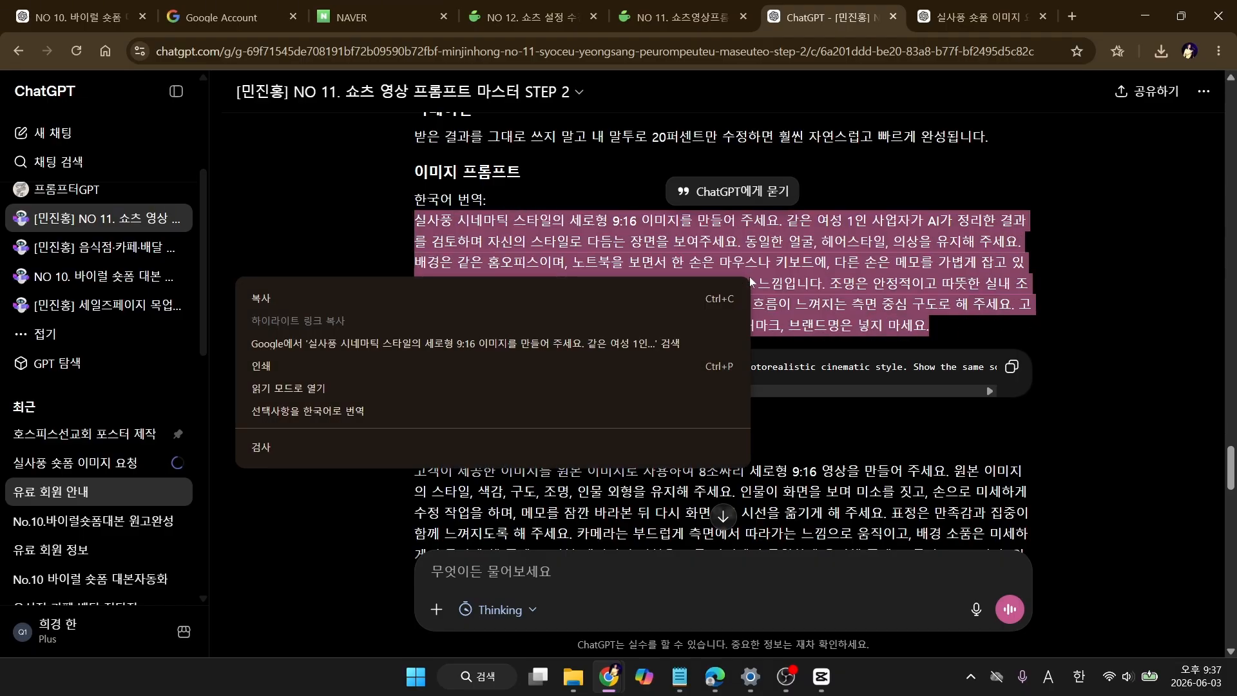
click(373, 303)
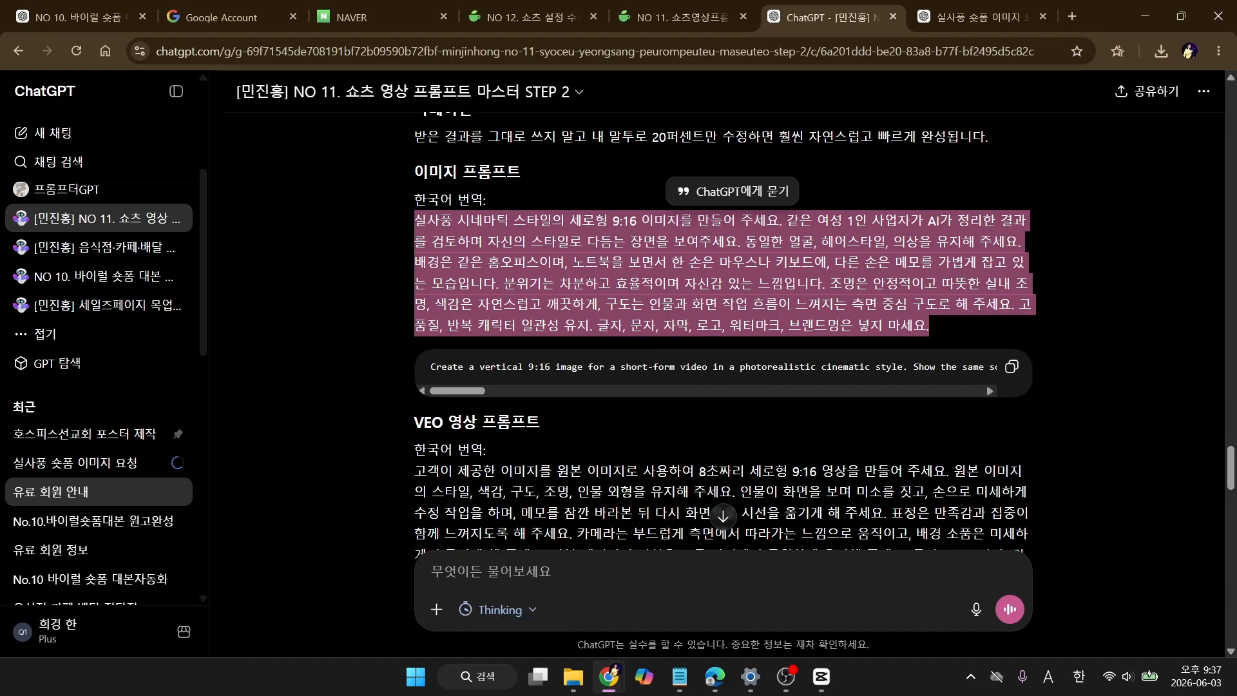
Paste the scene 5 prompt into the image-generation chat's message box.
click(971, 19)
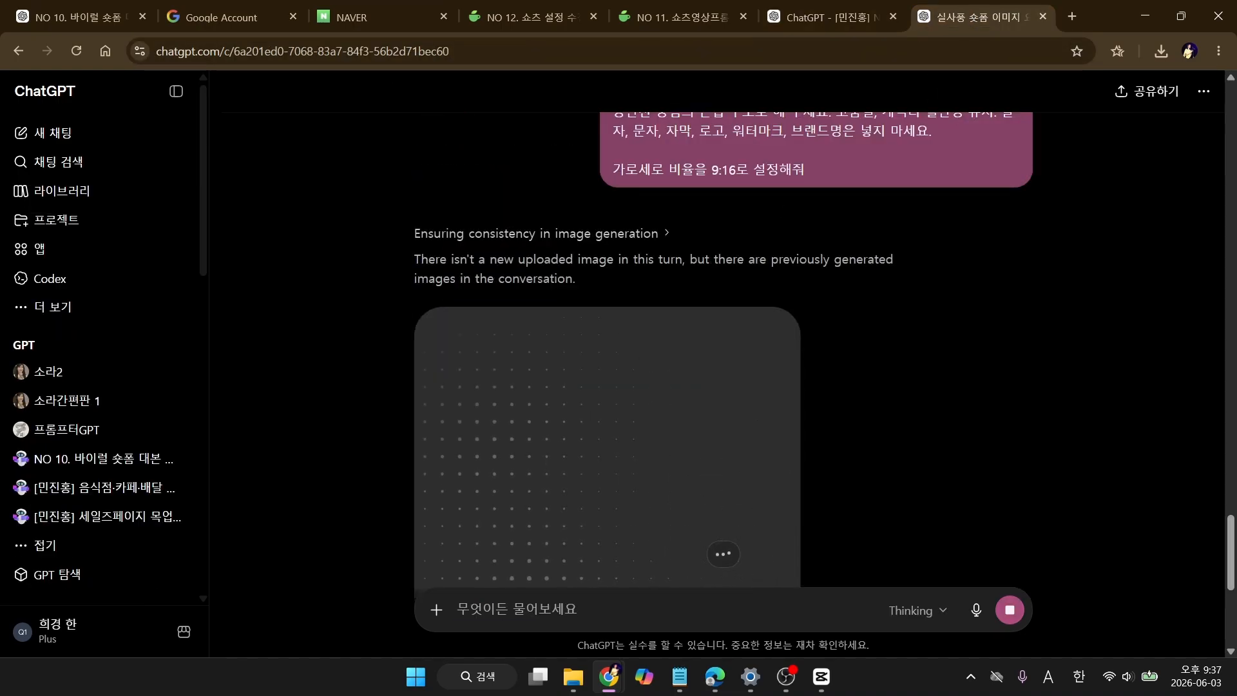
right_click(480, 614)
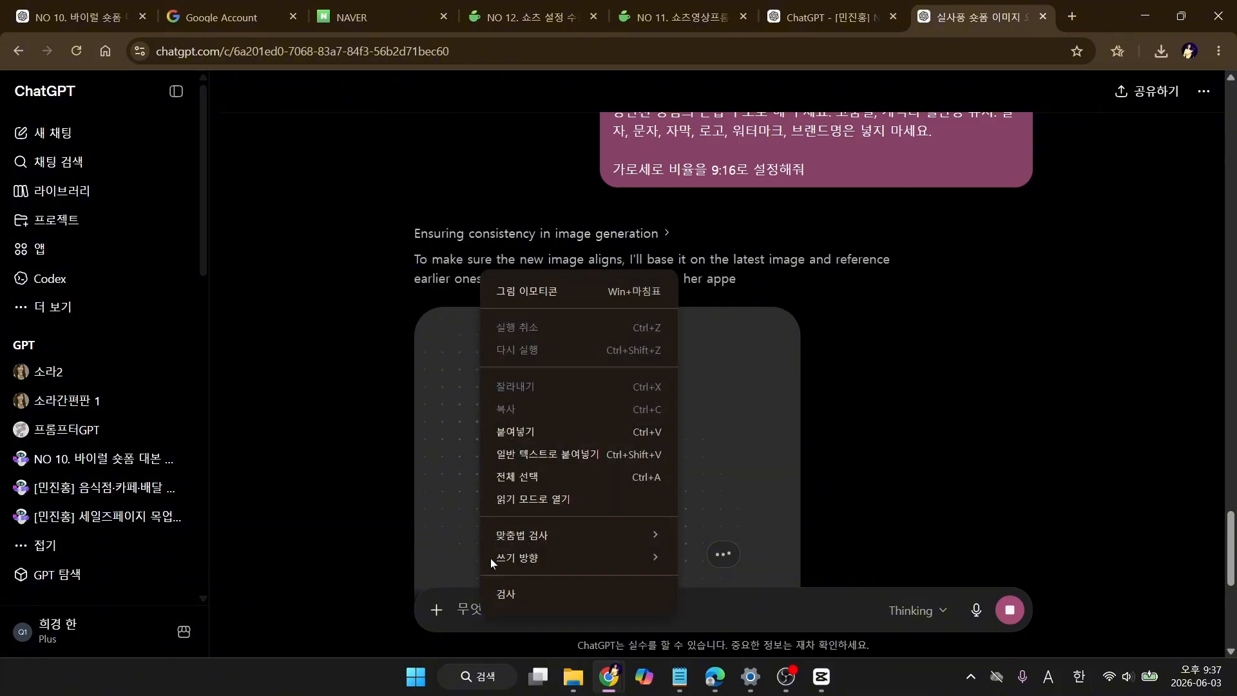
click(532, 431)
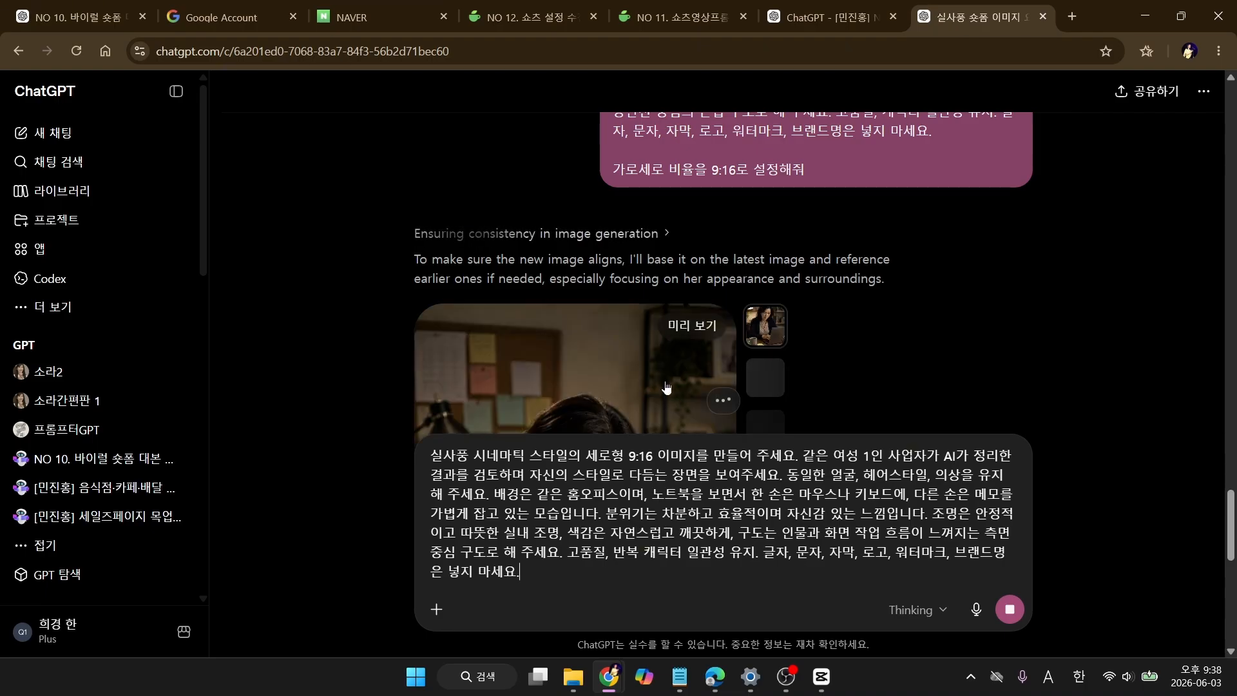
Send the scene 5 woman-reviewing-AI-results prompt, then return to the NO 11 prompt chat.
scroll(595, 368, down, 2)
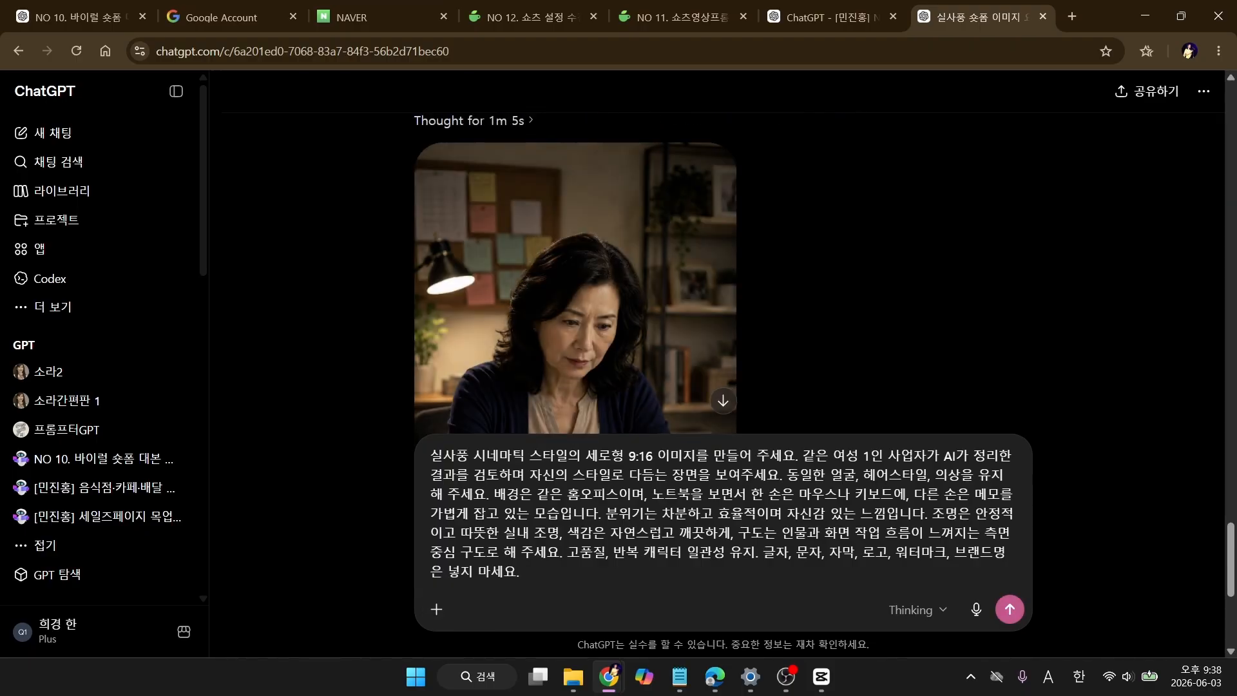
click(1011, 611)
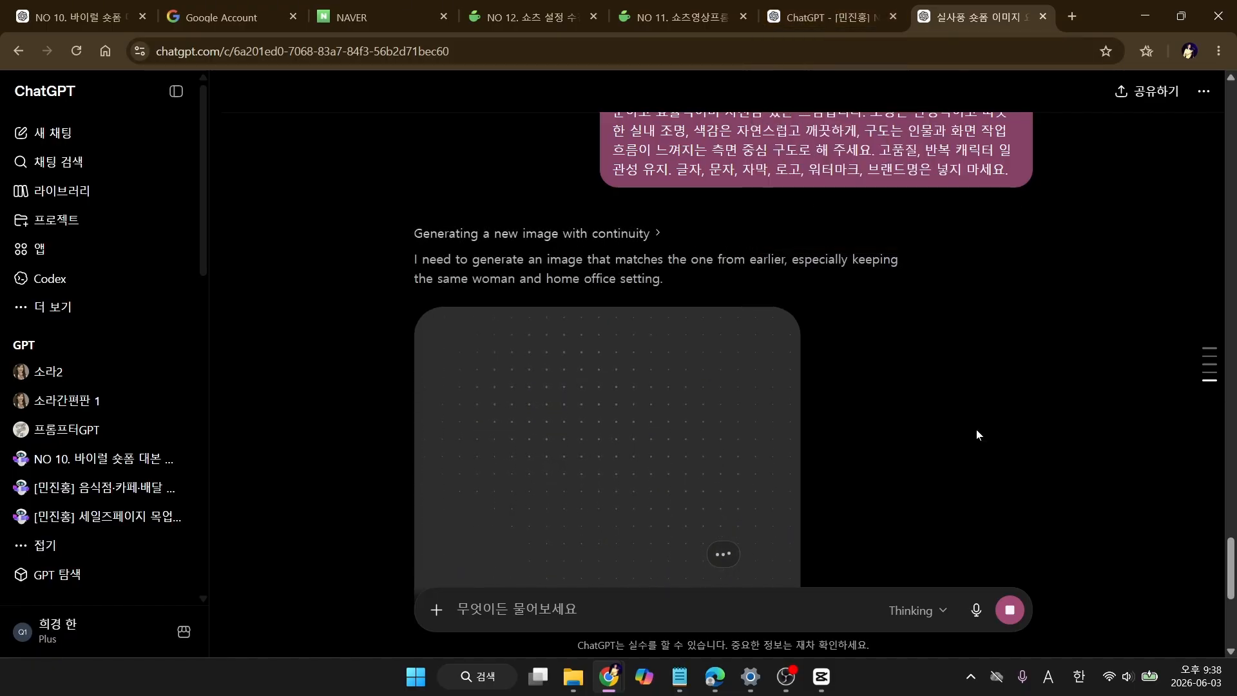
scroll(976, 429, up, 5)
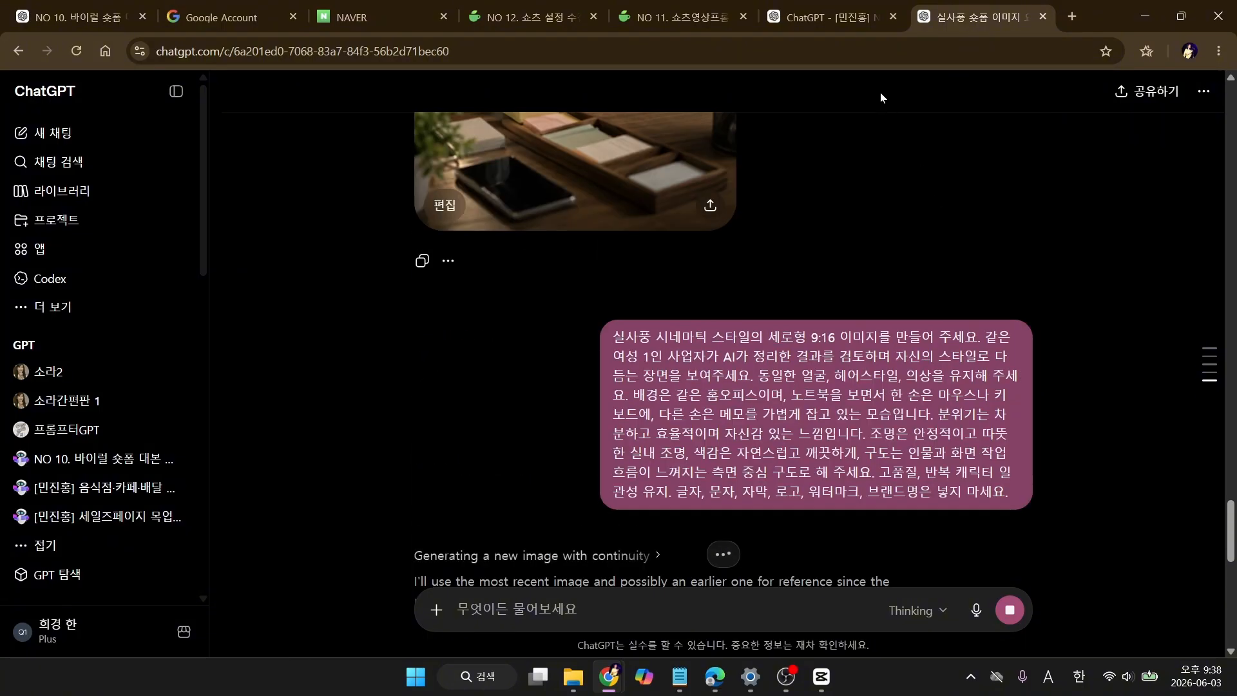
click(827, 18)
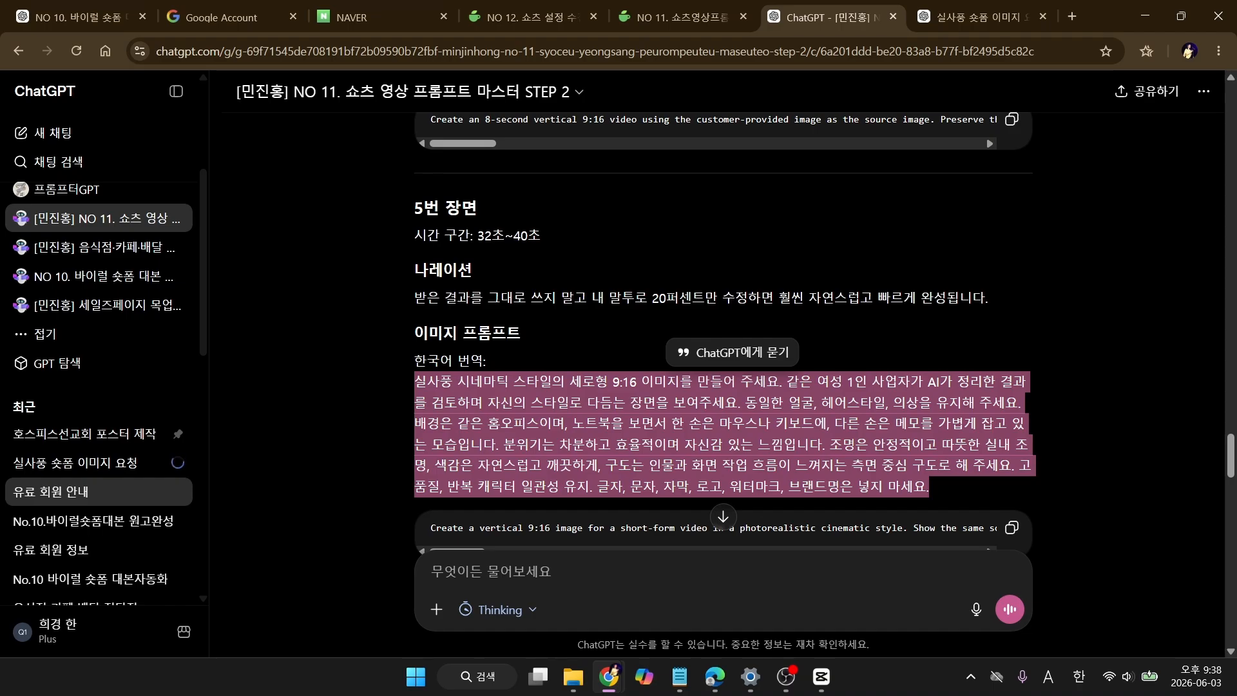
Copy scene 6's Korean image prompt from the NO 11 chat.
scroll(724, 336, down, 10)
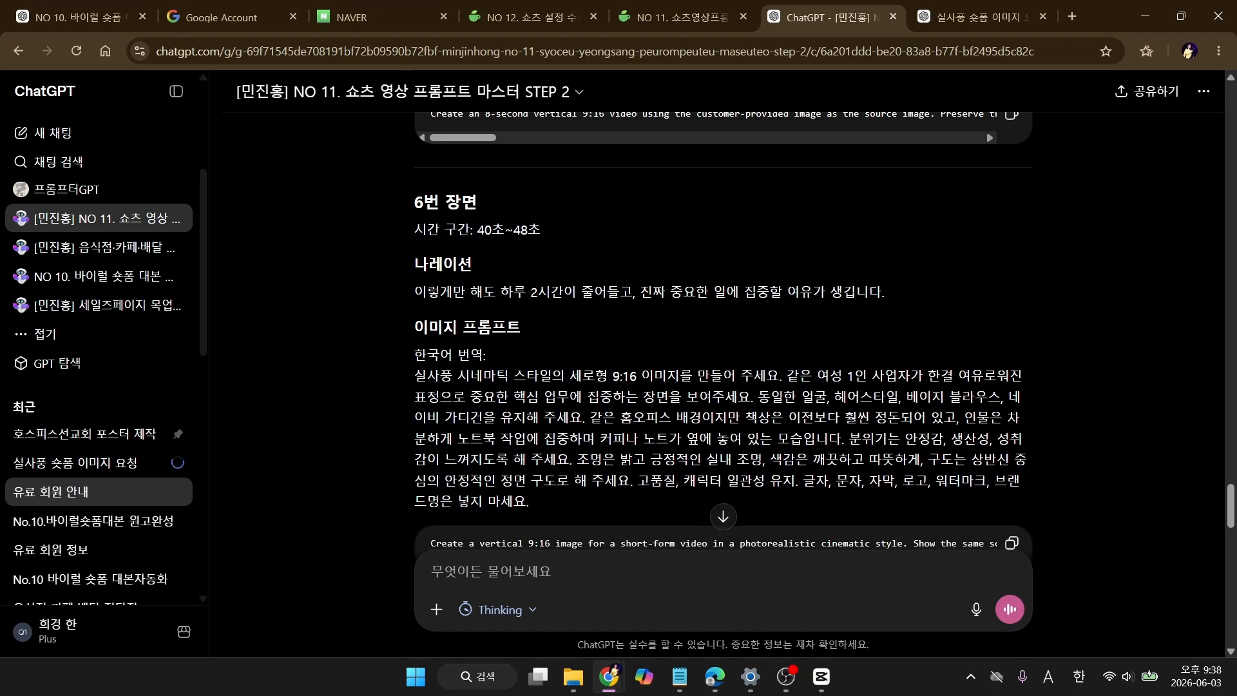
scroll(606, 409, down, 1)
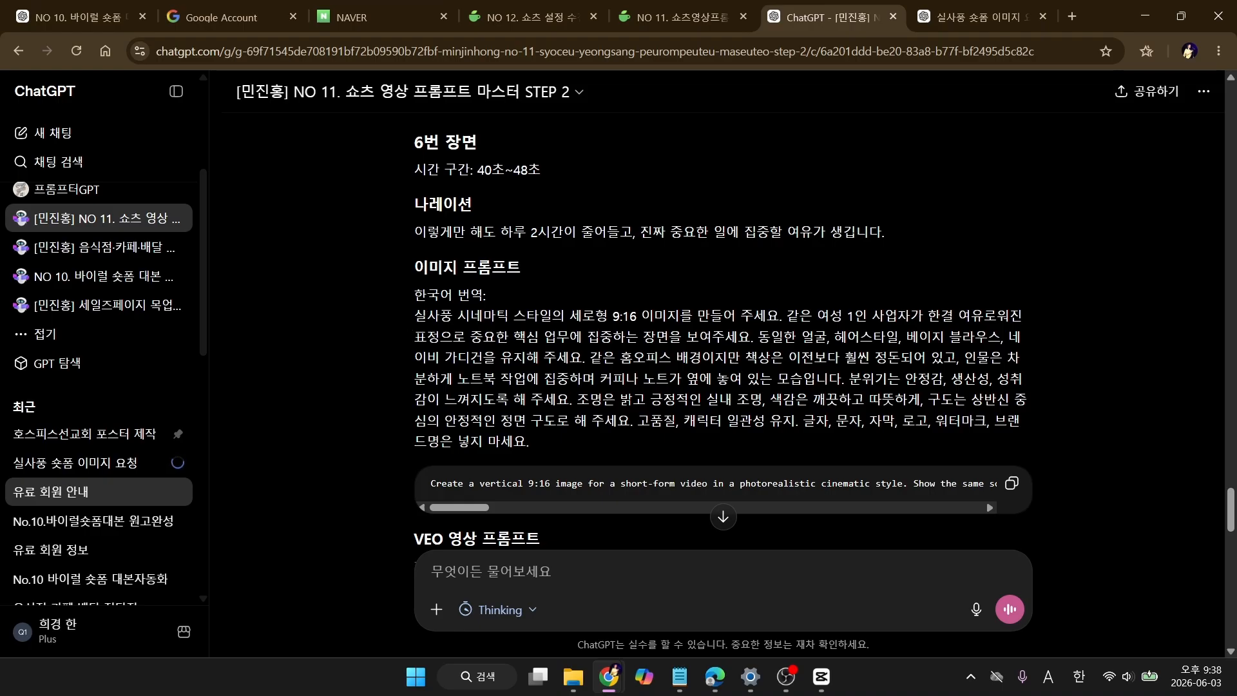
drag(415, 316, 1014, 439)
right_click(602, 352)
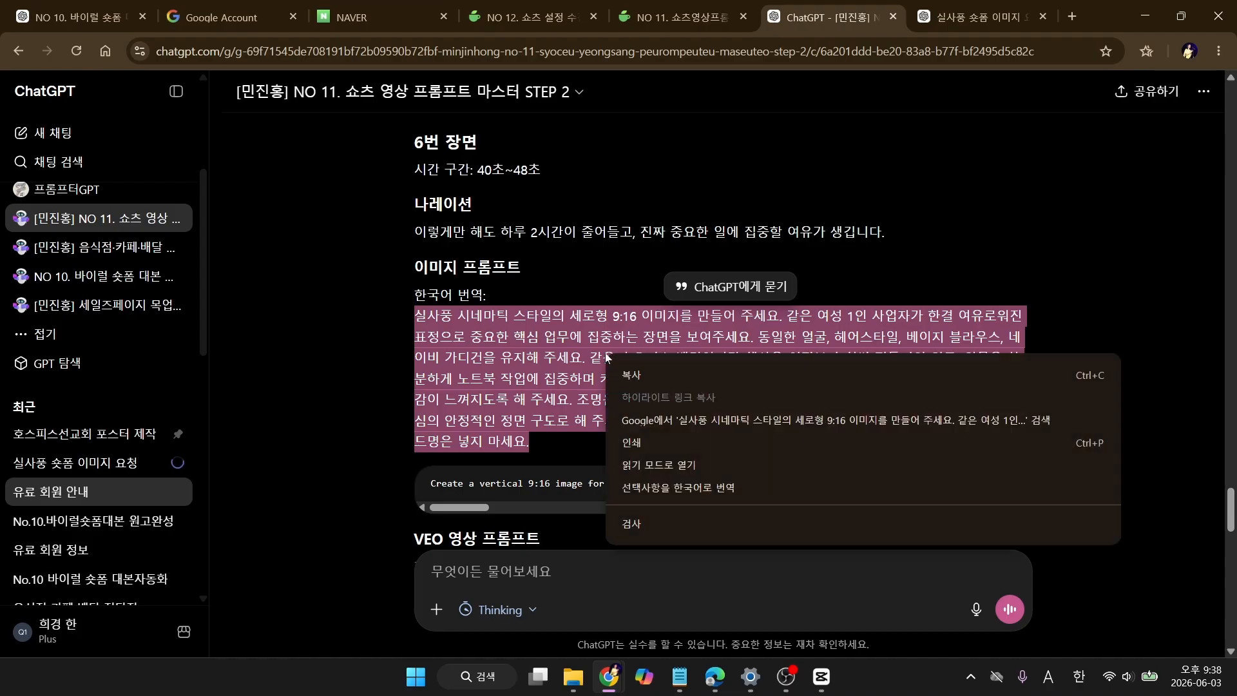
click(625, 374)
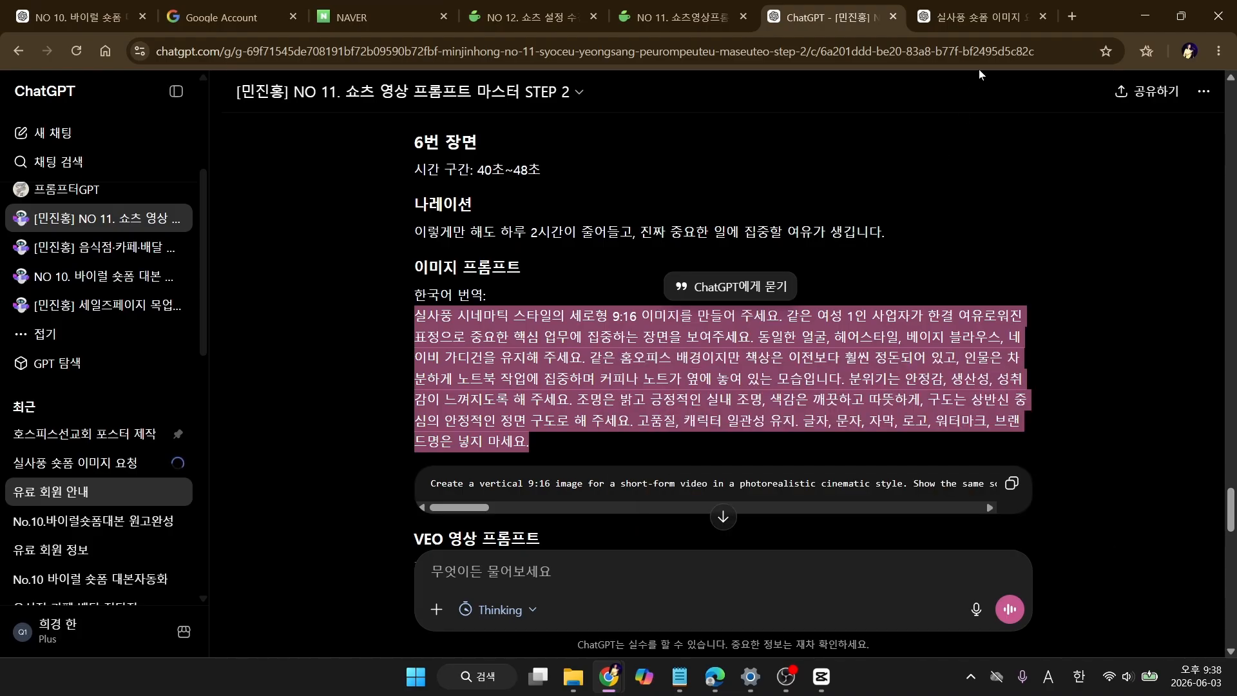
Paste the scene 6 prompt as an image-creation request, send it, and return to the prompts chat.
click(979, 20)
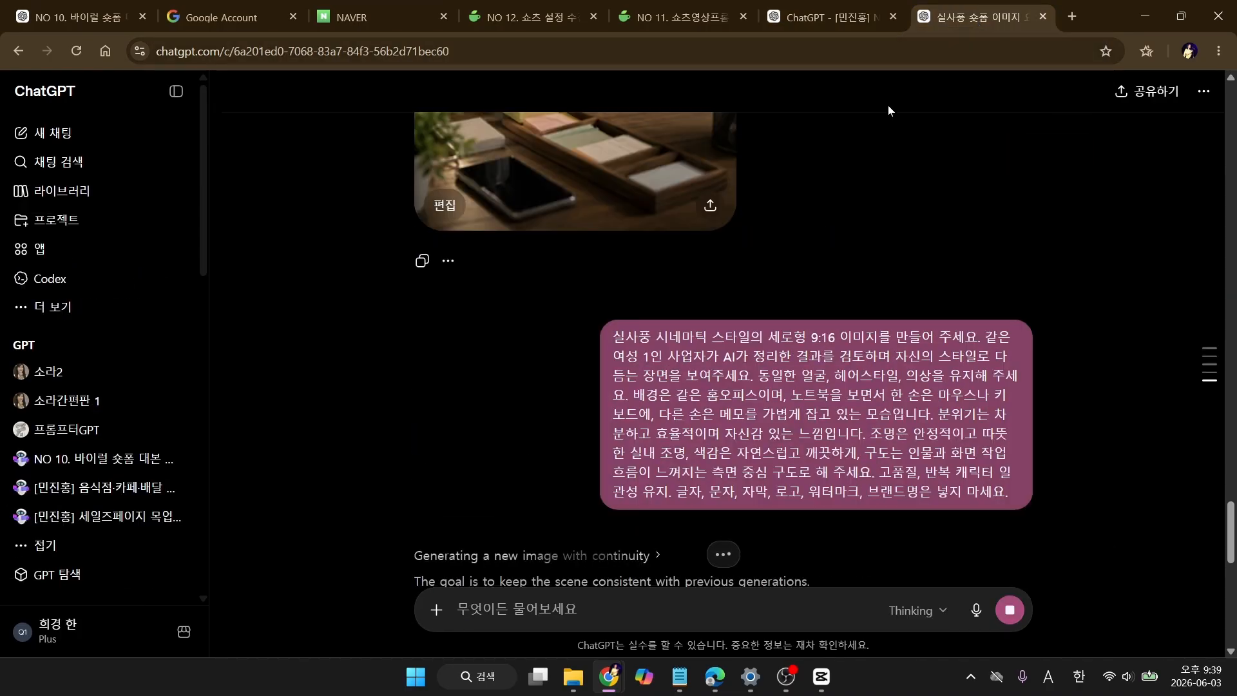
scroll(686, 534, down, 7)
scroll(686, 539, down, 3)
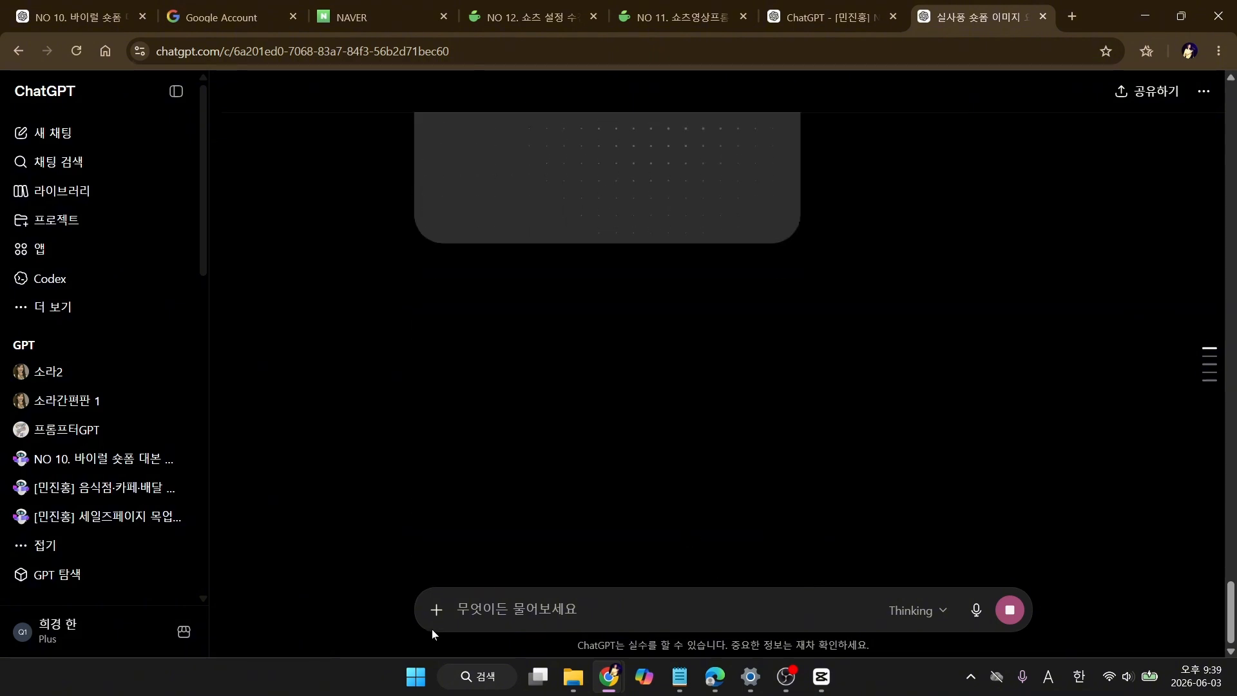
right_click(455, 617)
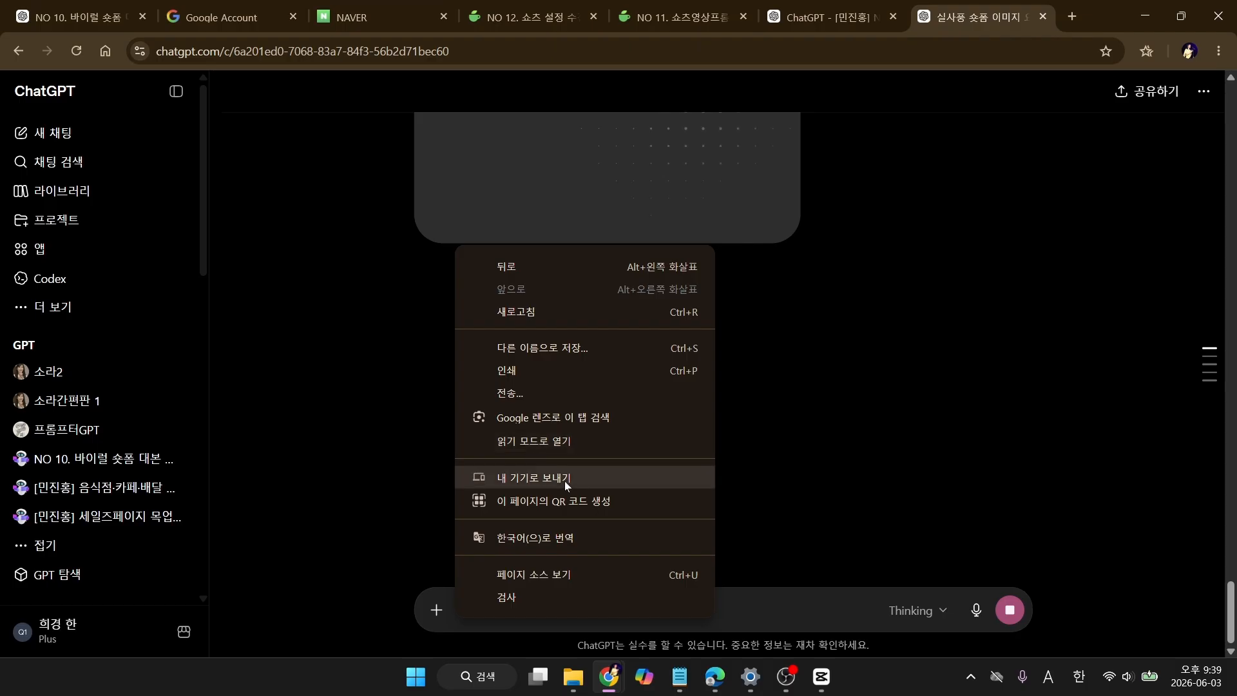
click(853, 471)
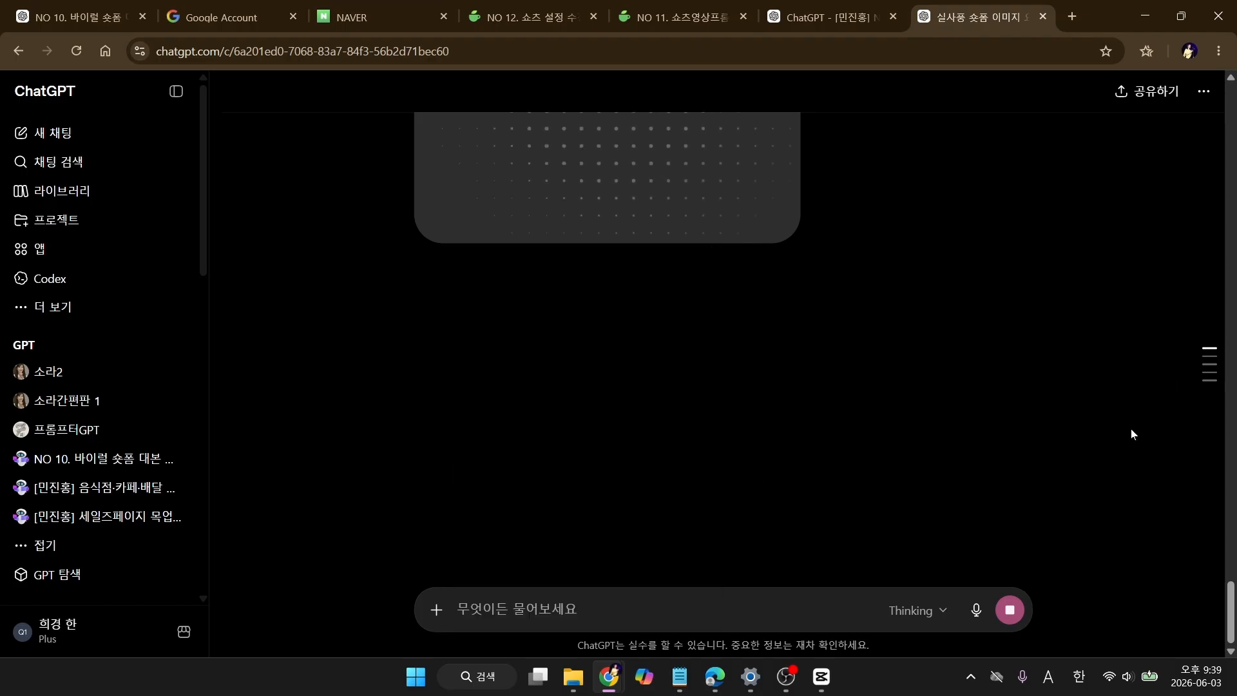
right_click(571, 616)
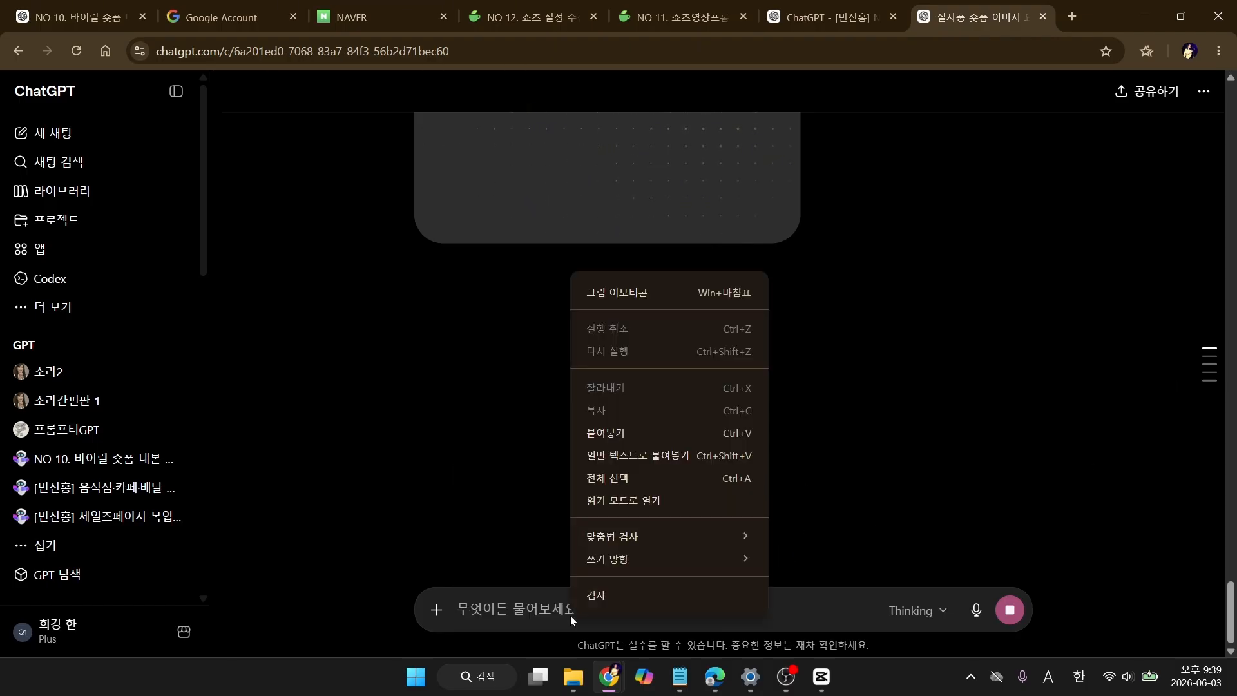
click(636, 434)
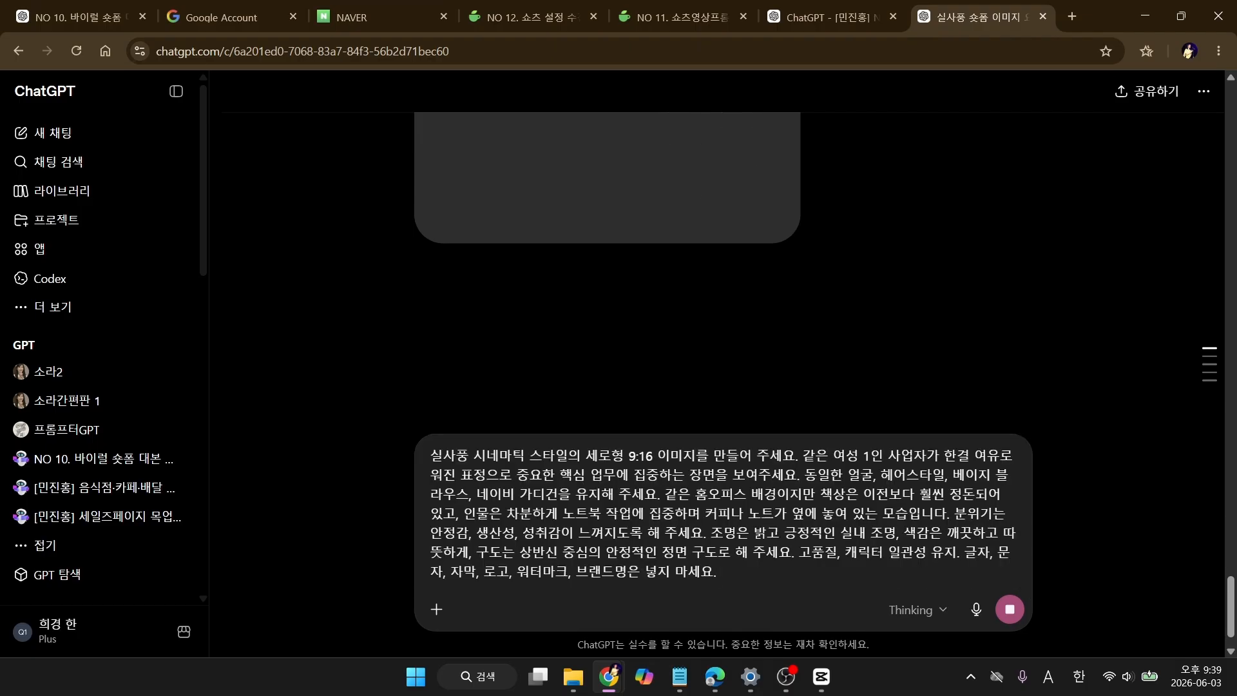
click(436, 609)
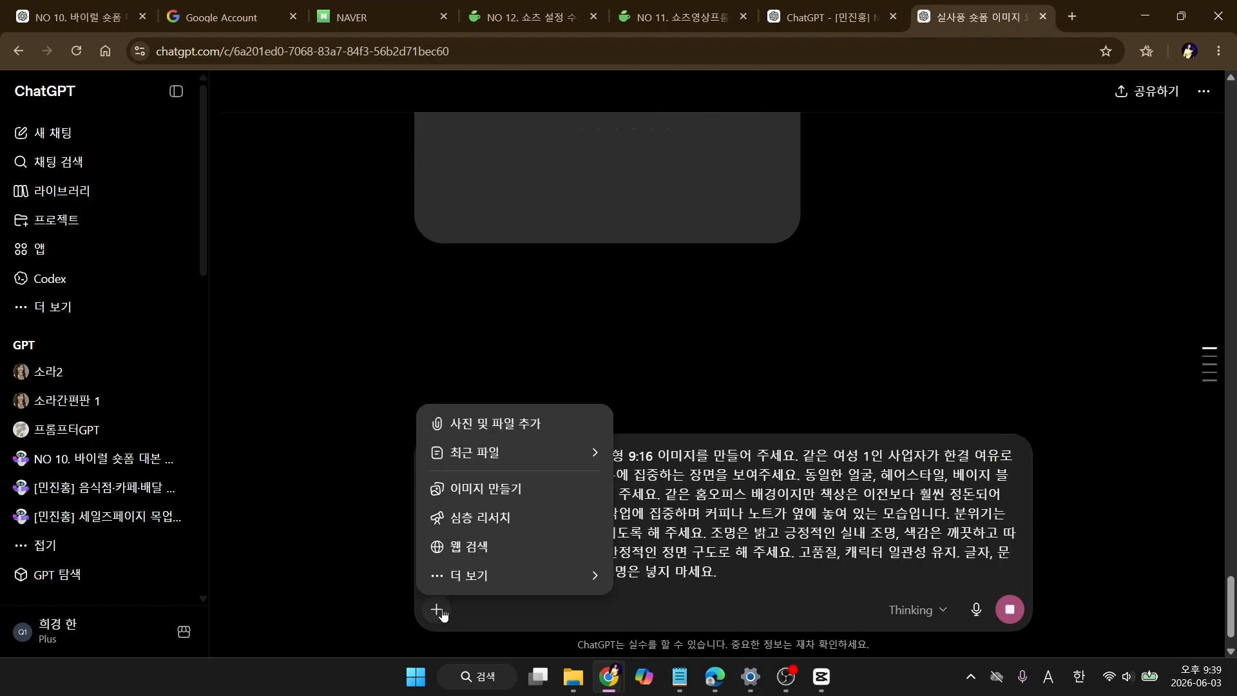
click(506, 492)
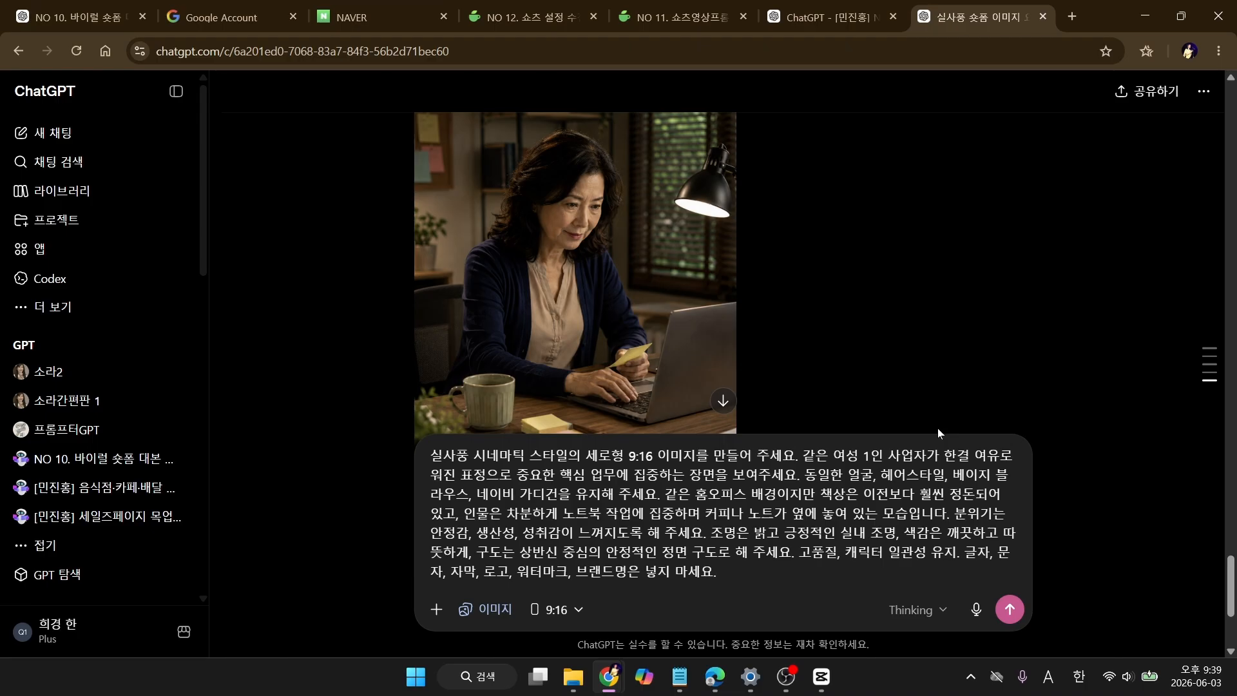
click(1010, 610)
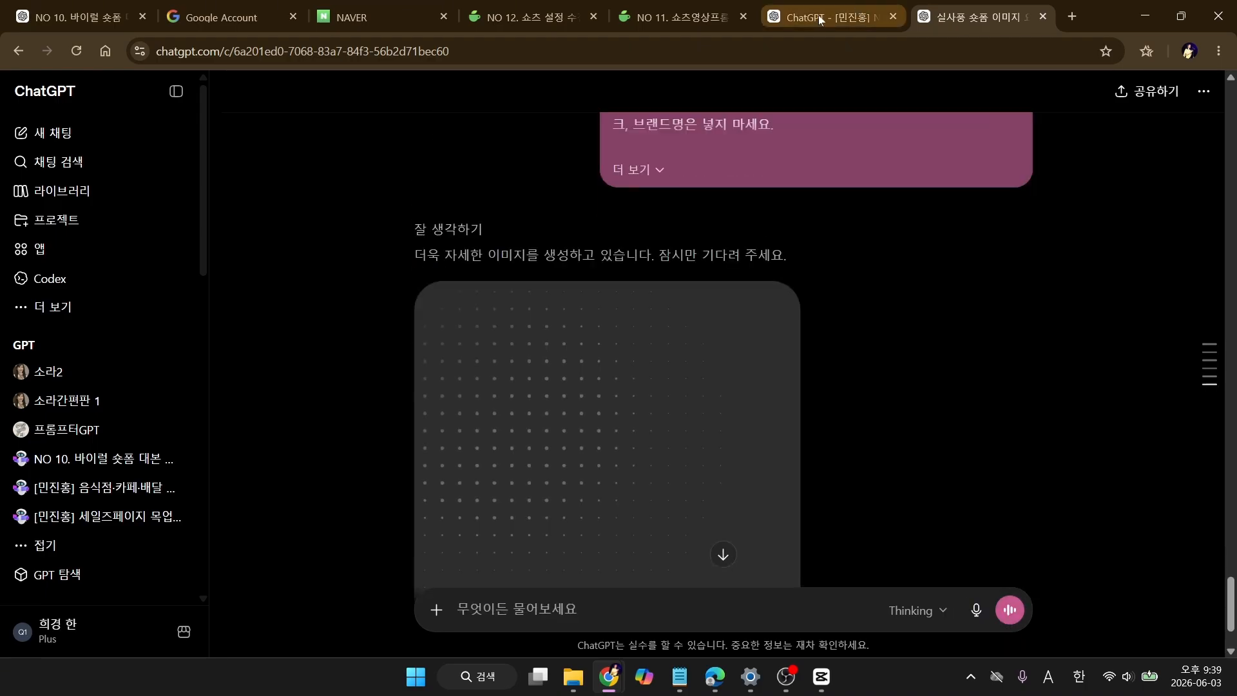
click(819, 14)
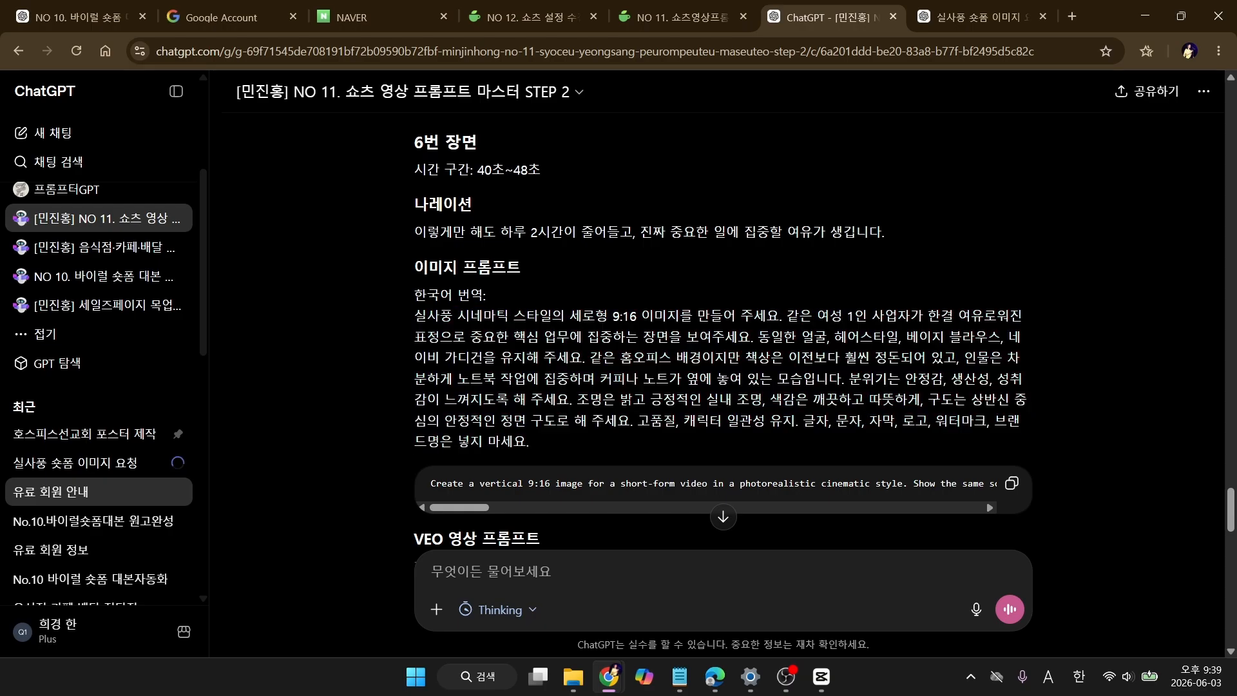
Copy scene 7's Korean image prompt from the NO 11 chat.
scroll(722, 322, down, 5)
scroll(722, 323, down, 5)
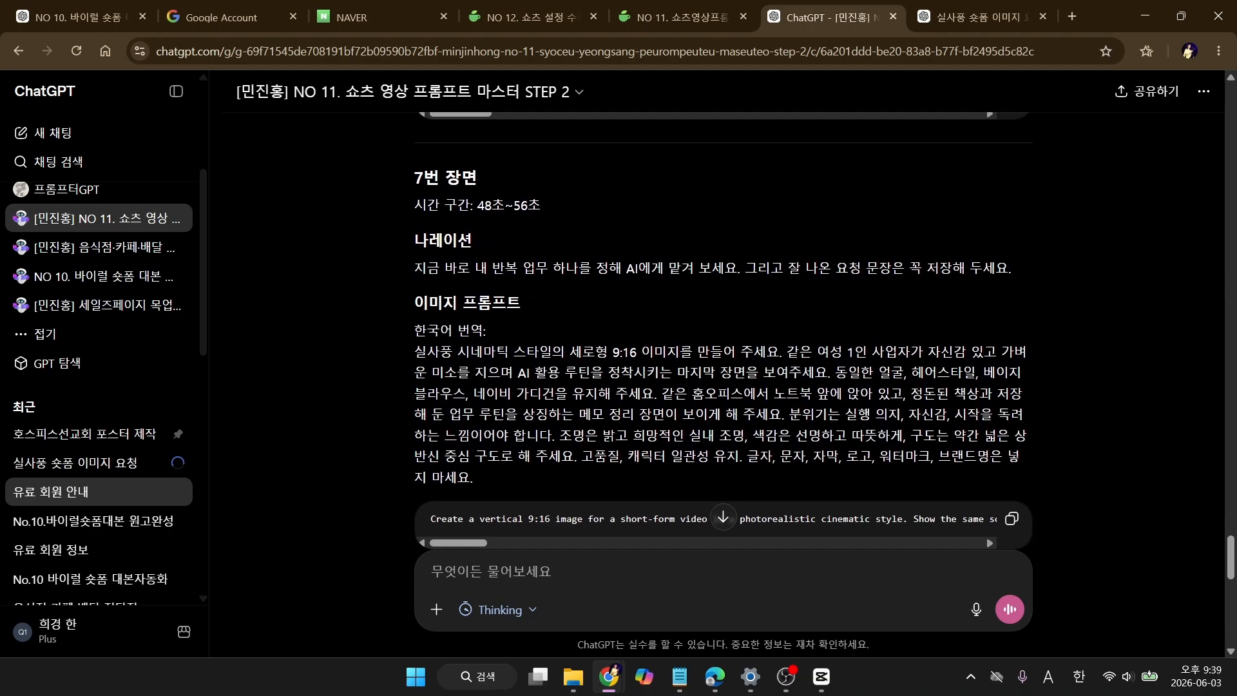
scroll(722, 323, down, 2)
scroll(510, 335, up, 3)
drag(414, 352, 998, 483)
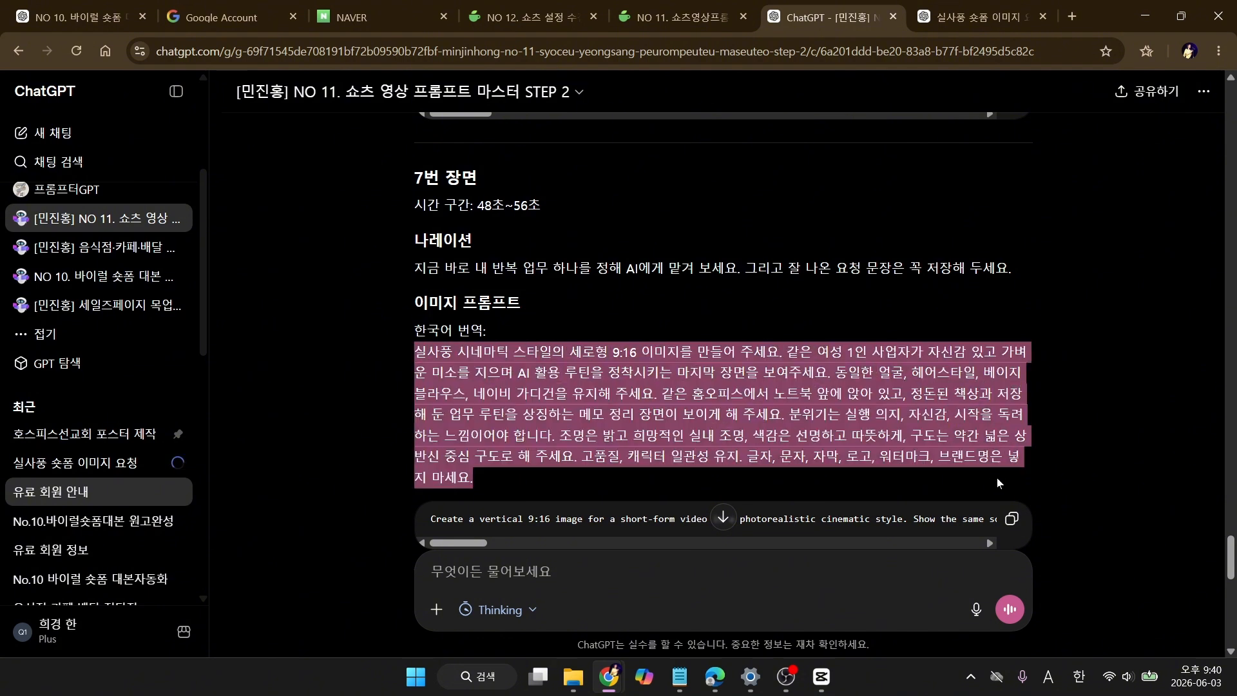
right_click(725, 406)
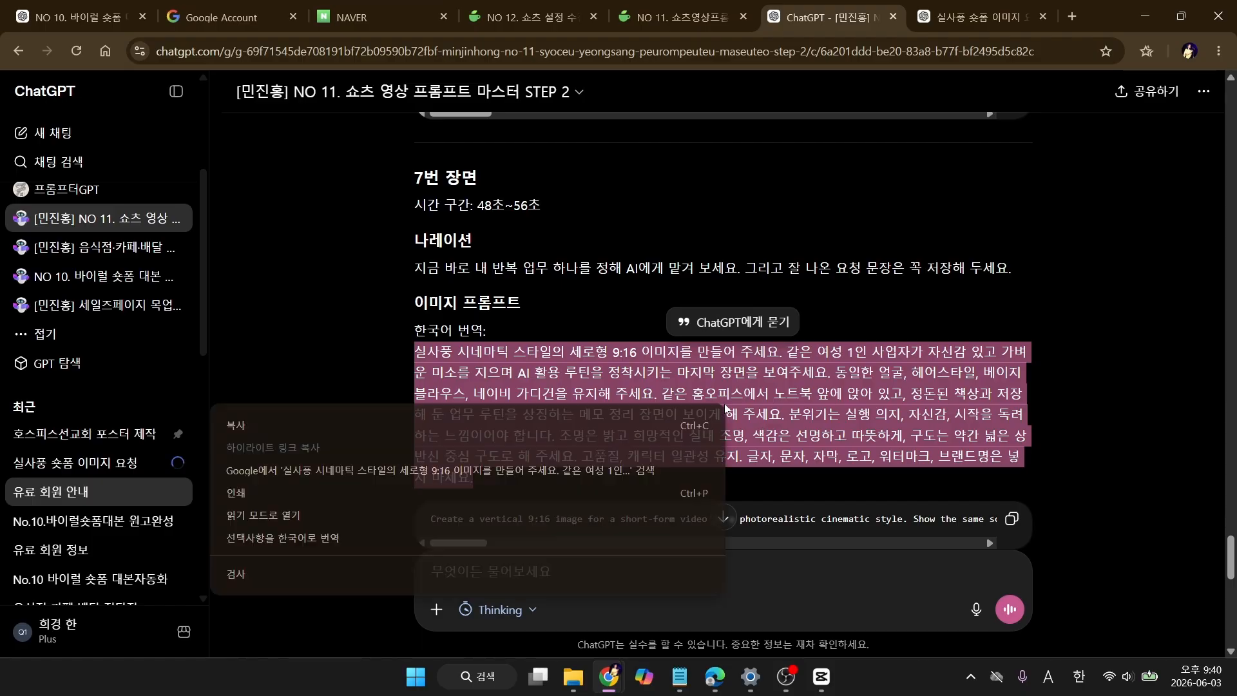
click(377, 428)
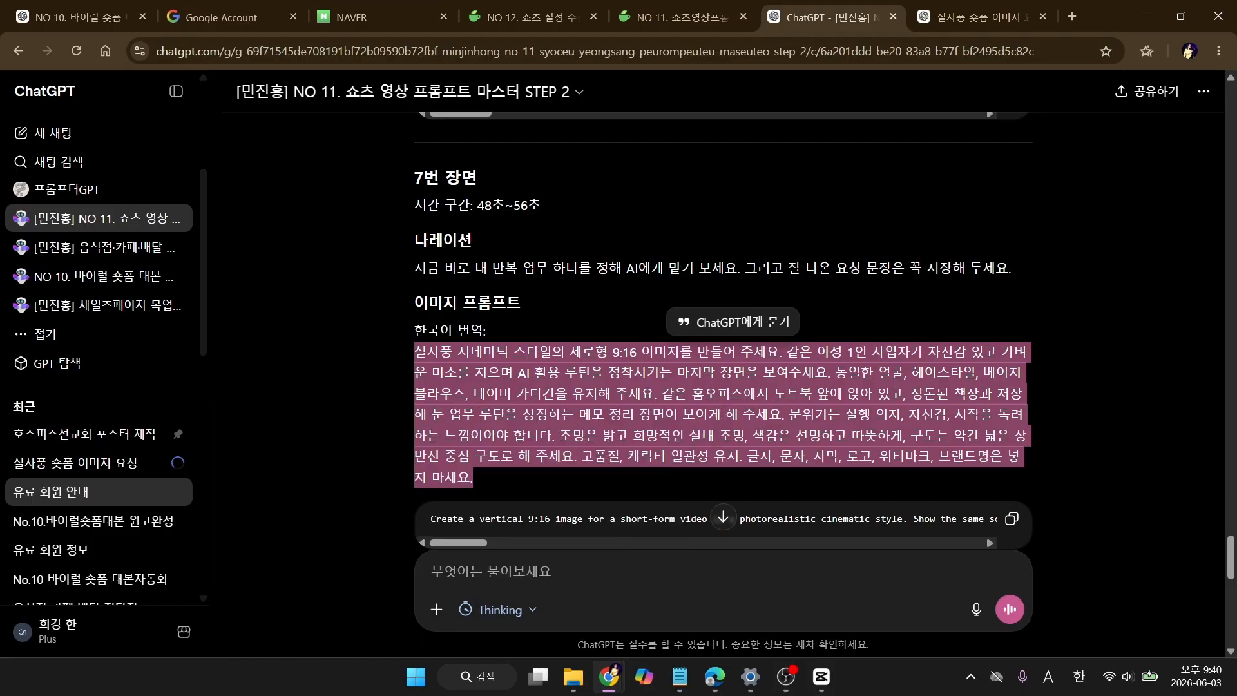
Paste the scene 7 prompt into the image chat with 이미지 만들기 turned on.
click(970, 18)
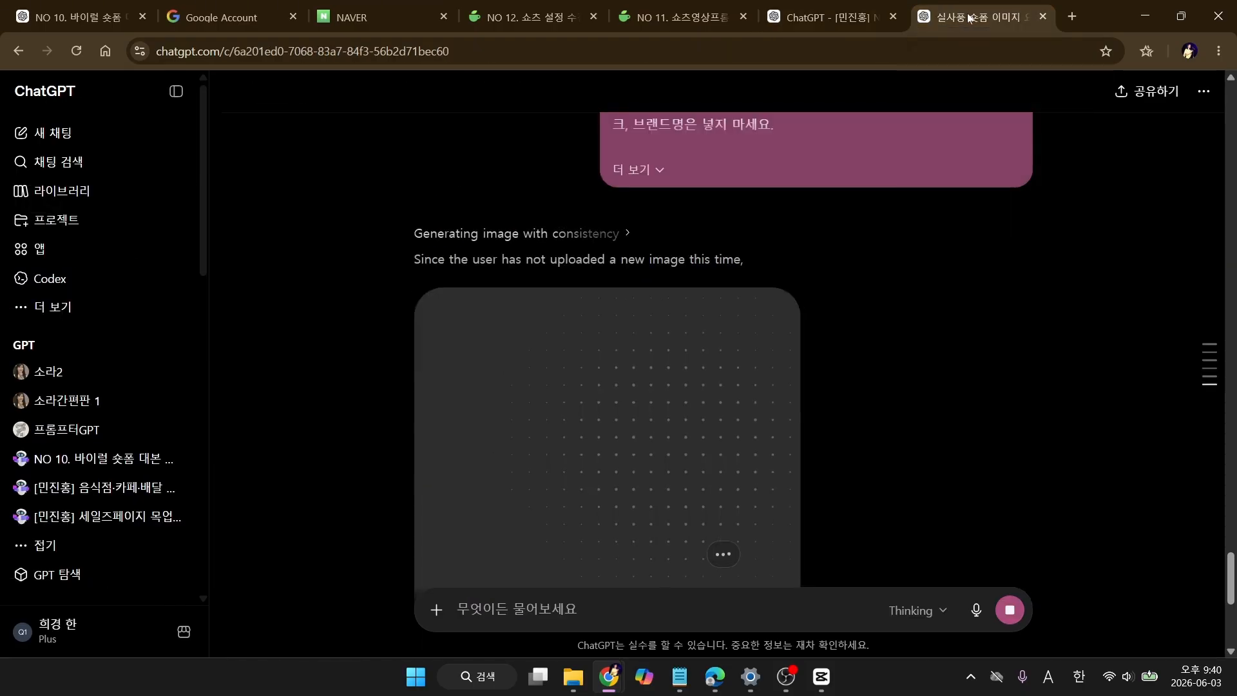
scroll(864, 508, down, 5)
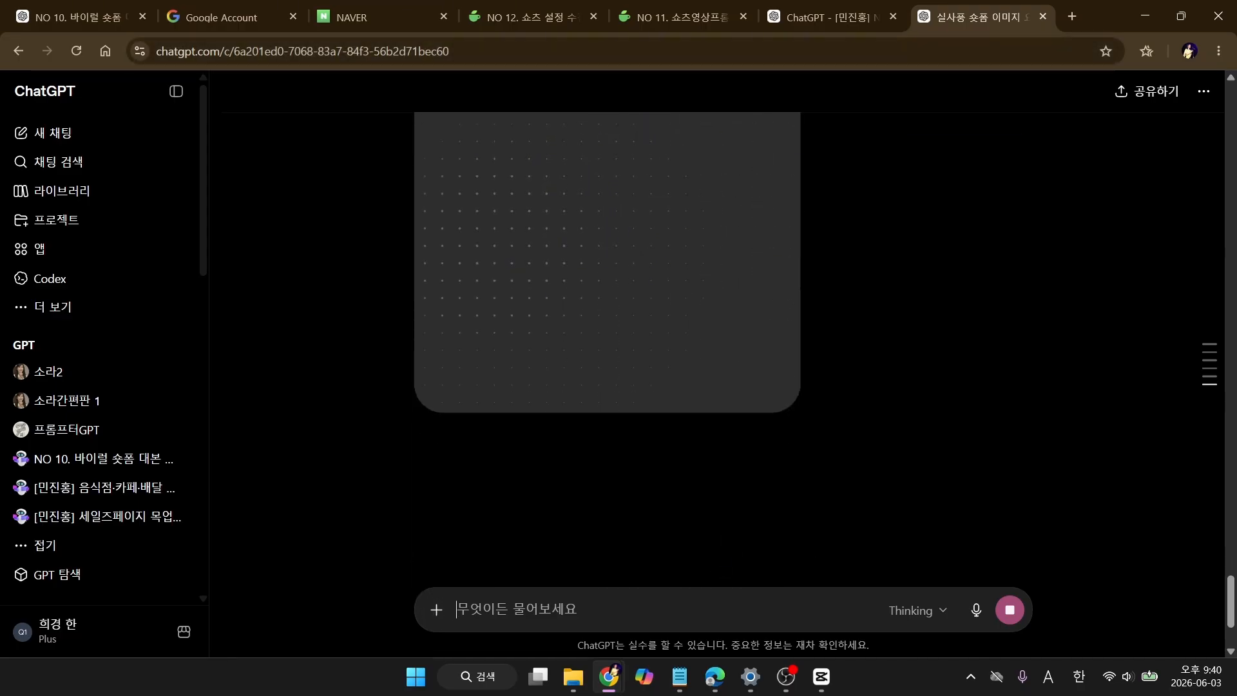
right_click(470, 610)
click(532, 428)
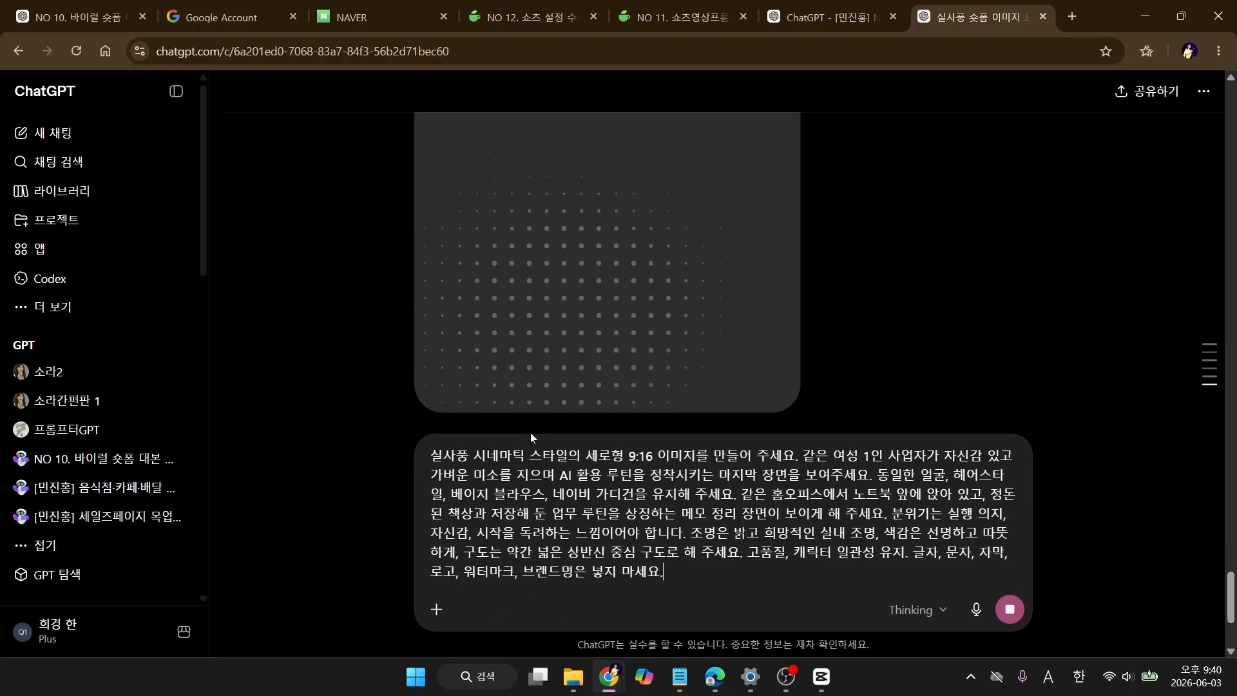
click(436, 609)
click(493, 490)
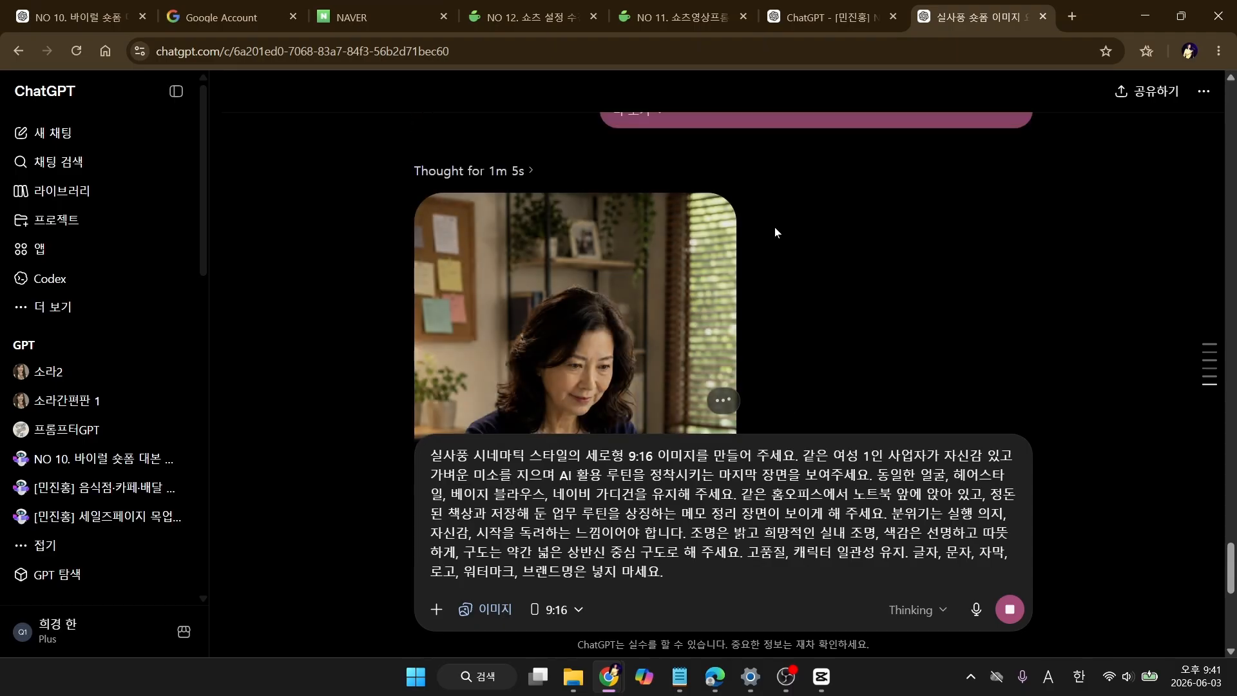
Send the final scene 7 prompt of the smiling woman with her settled AI routine.
scroll(780, 332, down, 6)
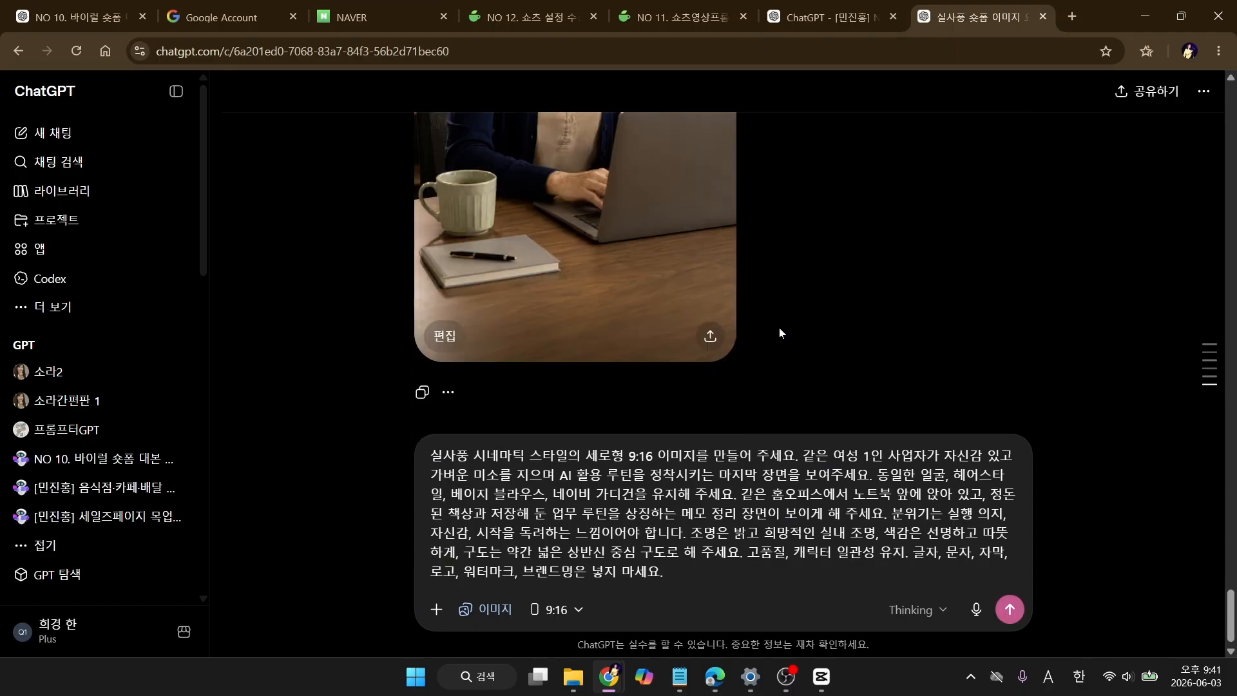
click(1009, 611)
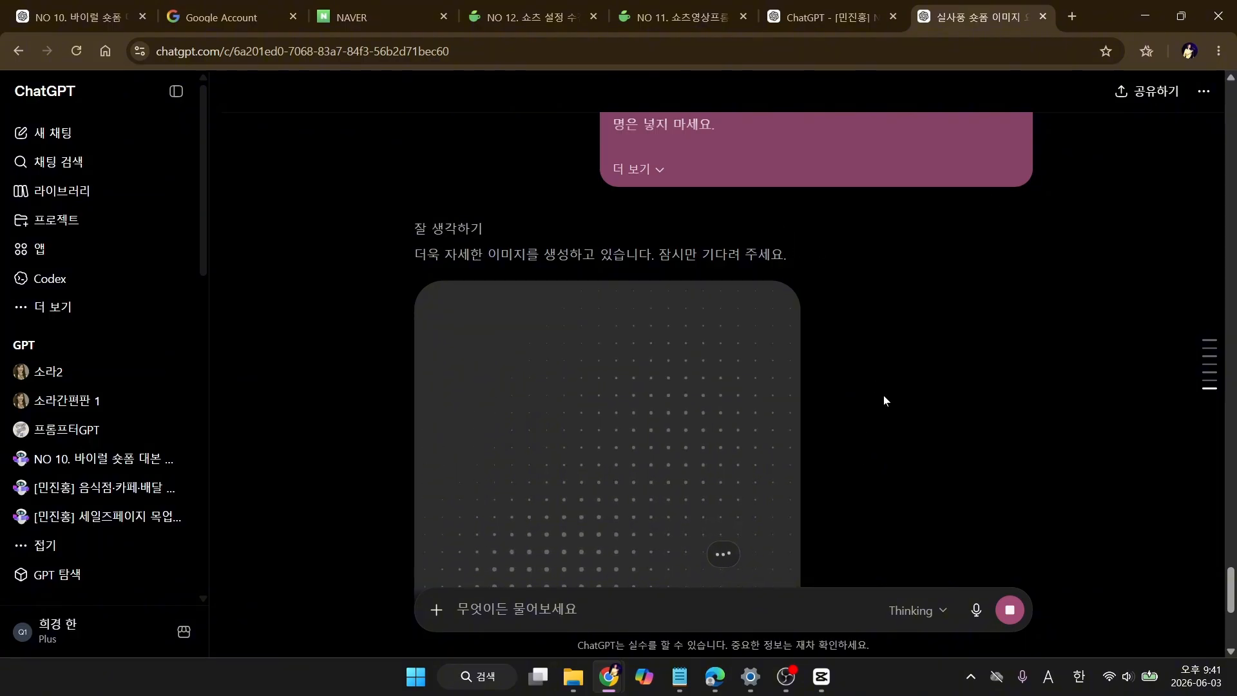
Return to the NO 11 chat and scroll to the 1번 장면 VEO 영상 프롬프트 section.
click(837, 18)
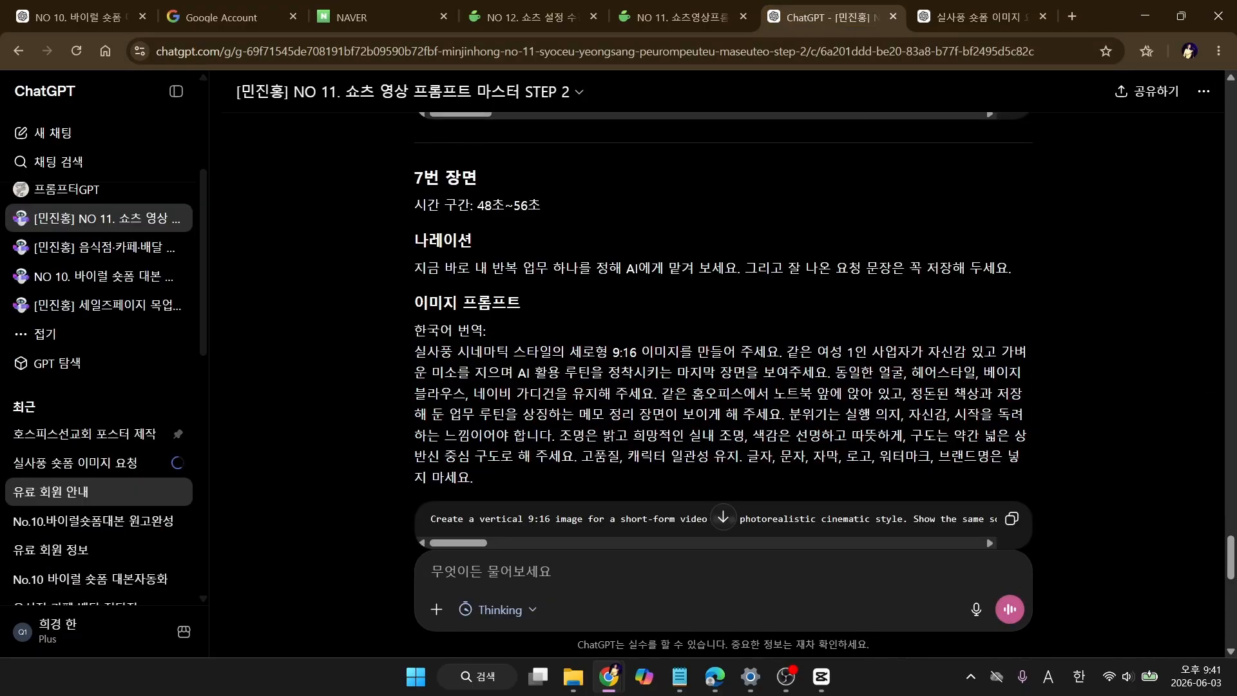
scroll(723, 322, down, 6)
scroll(602, 460, down, 2)
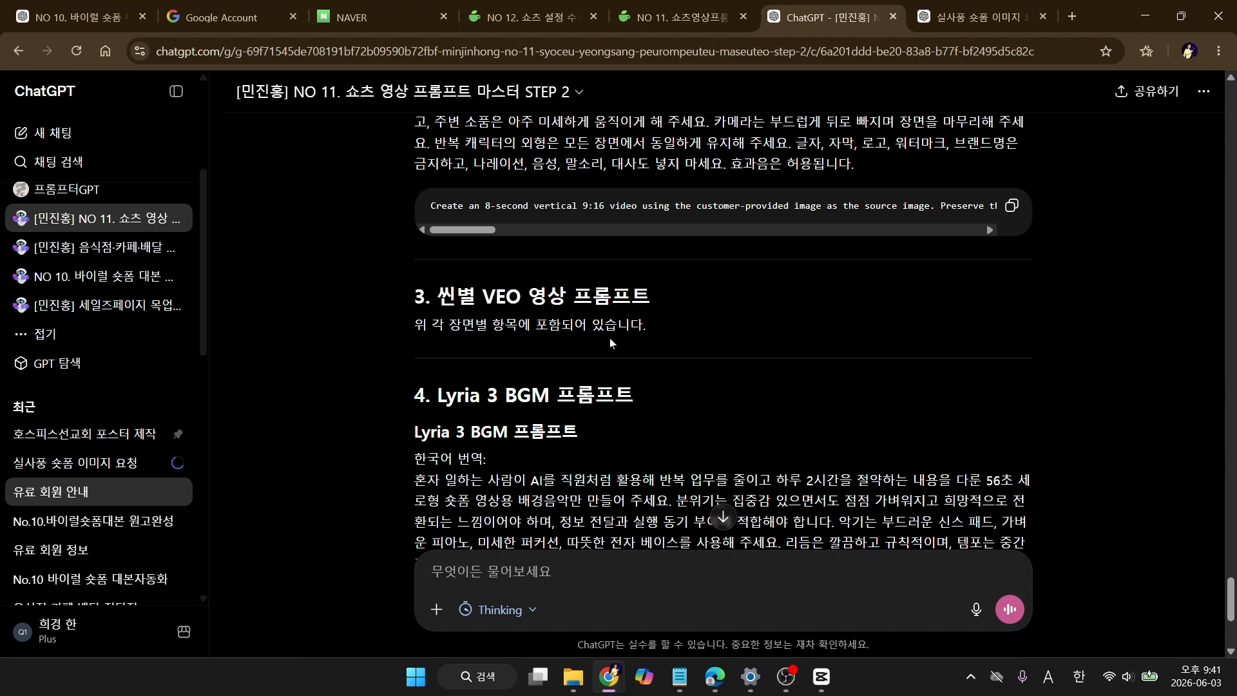
scroll(609, 338, up, 15)
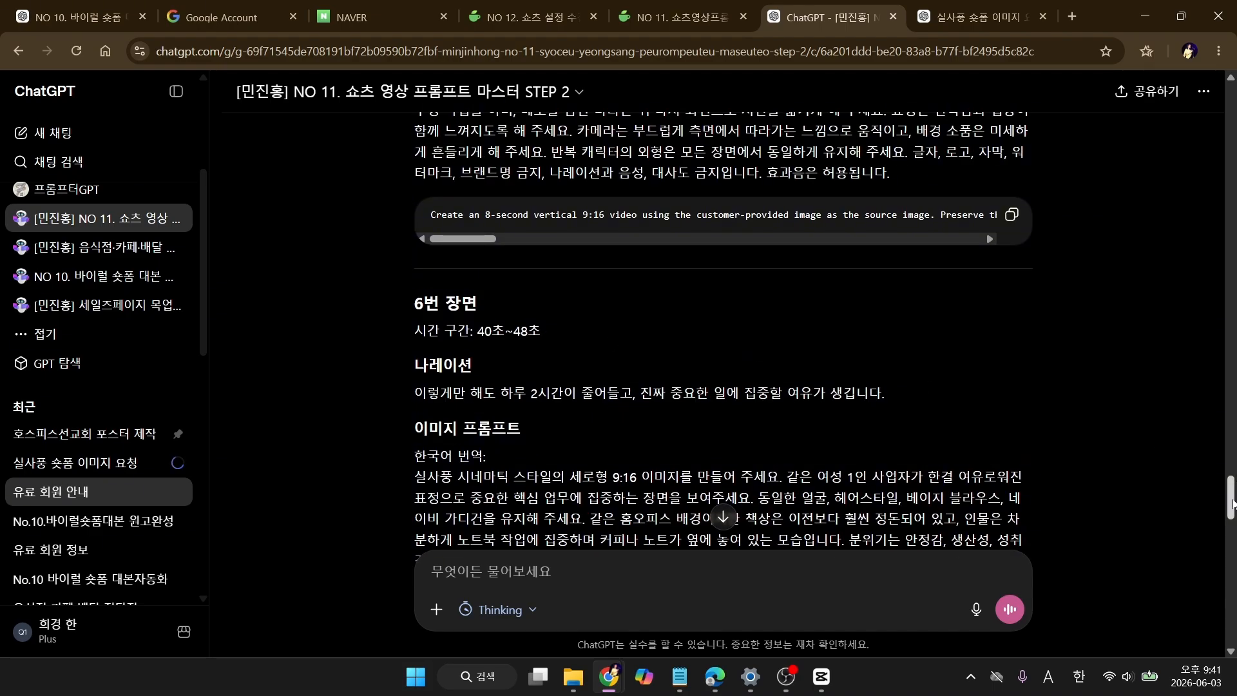
drag(1232, 504, 1235, 129)
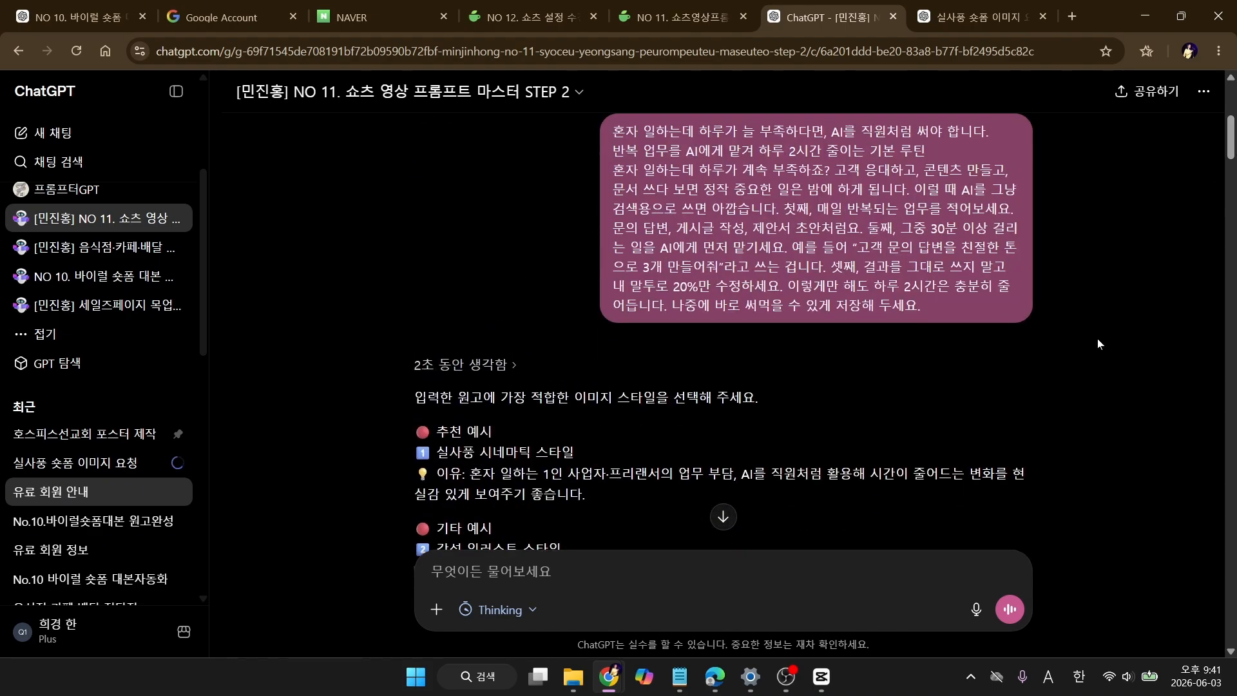
scroll(1047, 369, down, 6)
scroll(762, 297, down, 10)
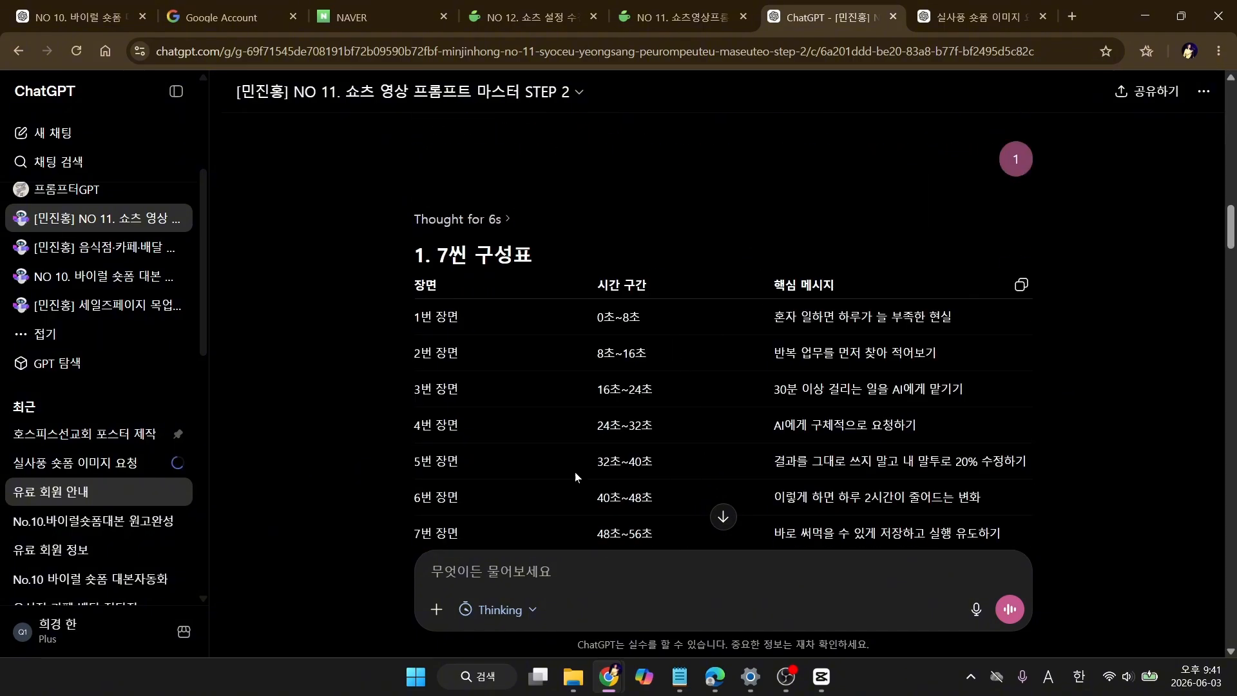
scroll(720, 397, down, 1)
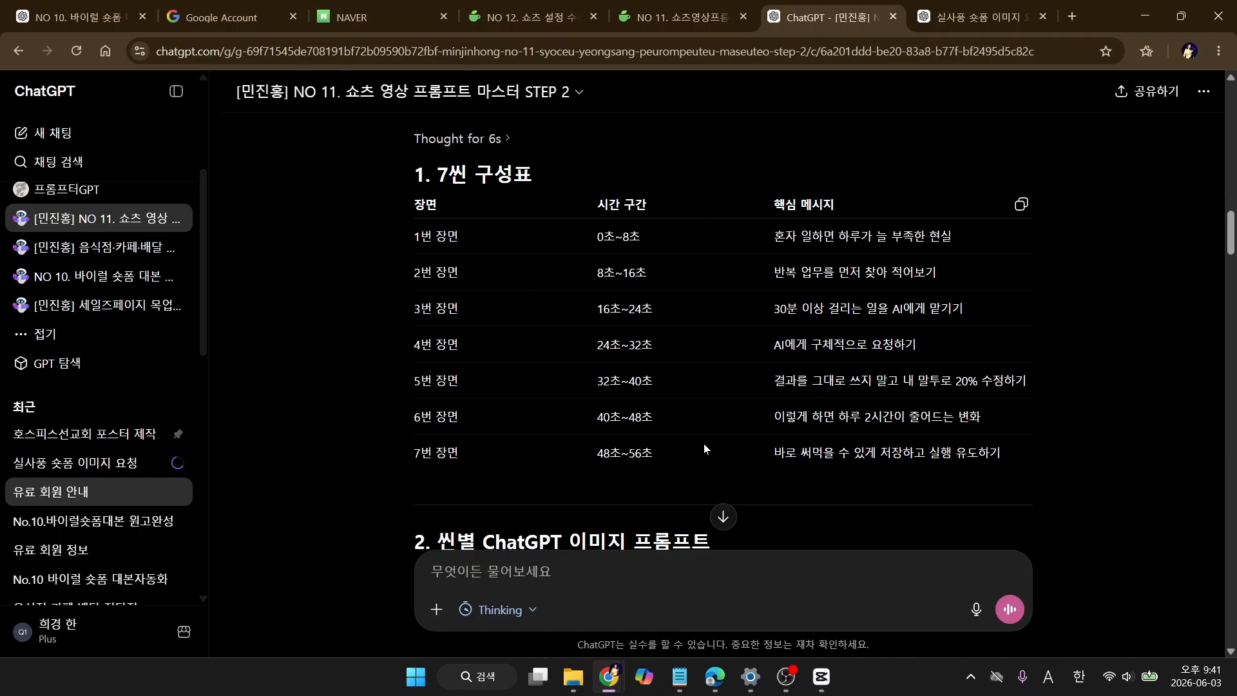
scroll(704, 447, down, 4)
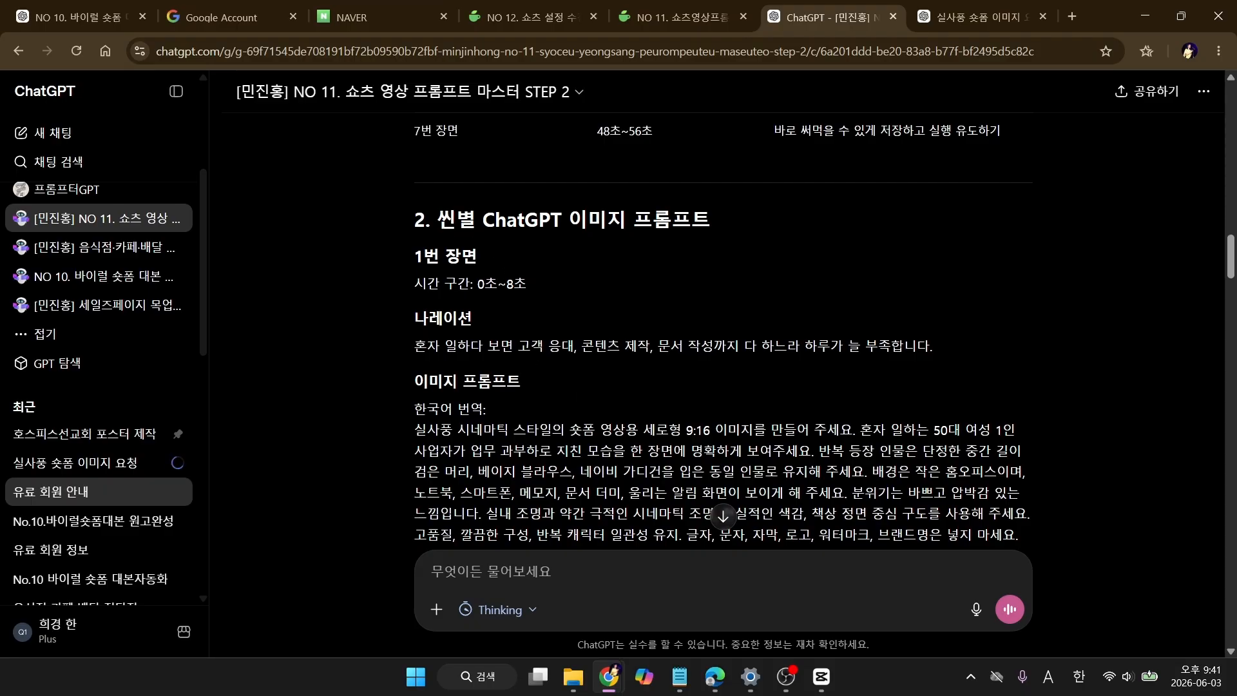
scroll(877, 409, down, 3)
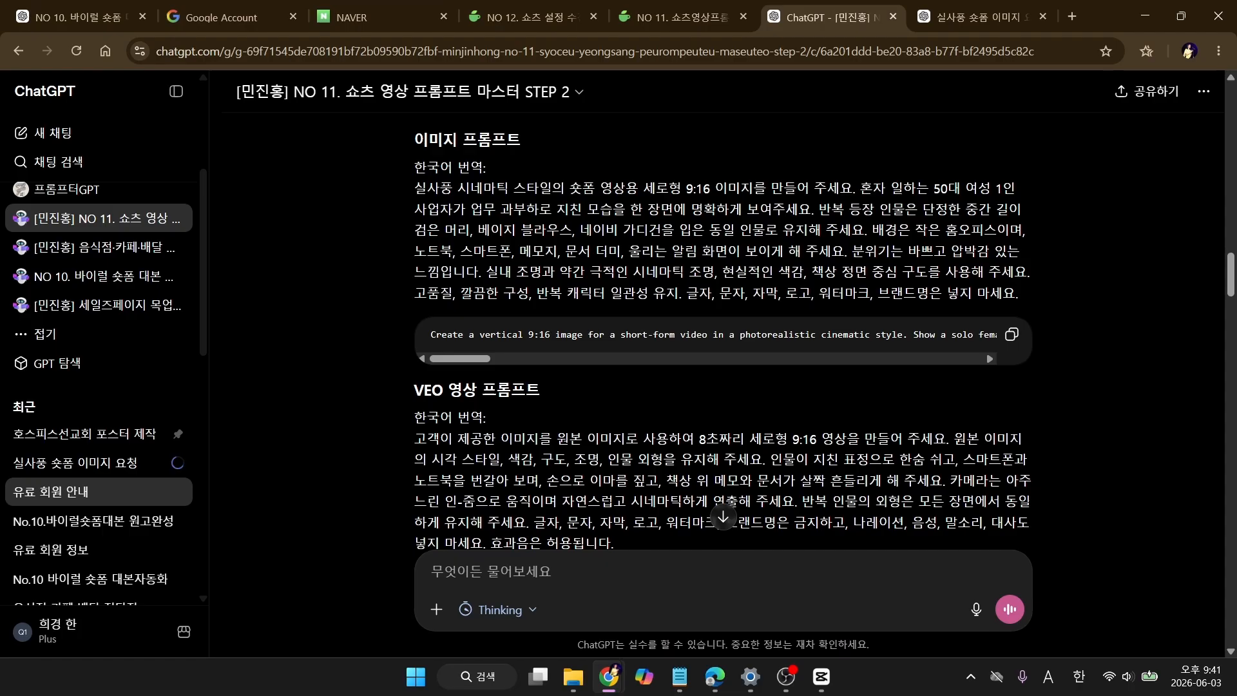
scroll(901, 308, down, 2)
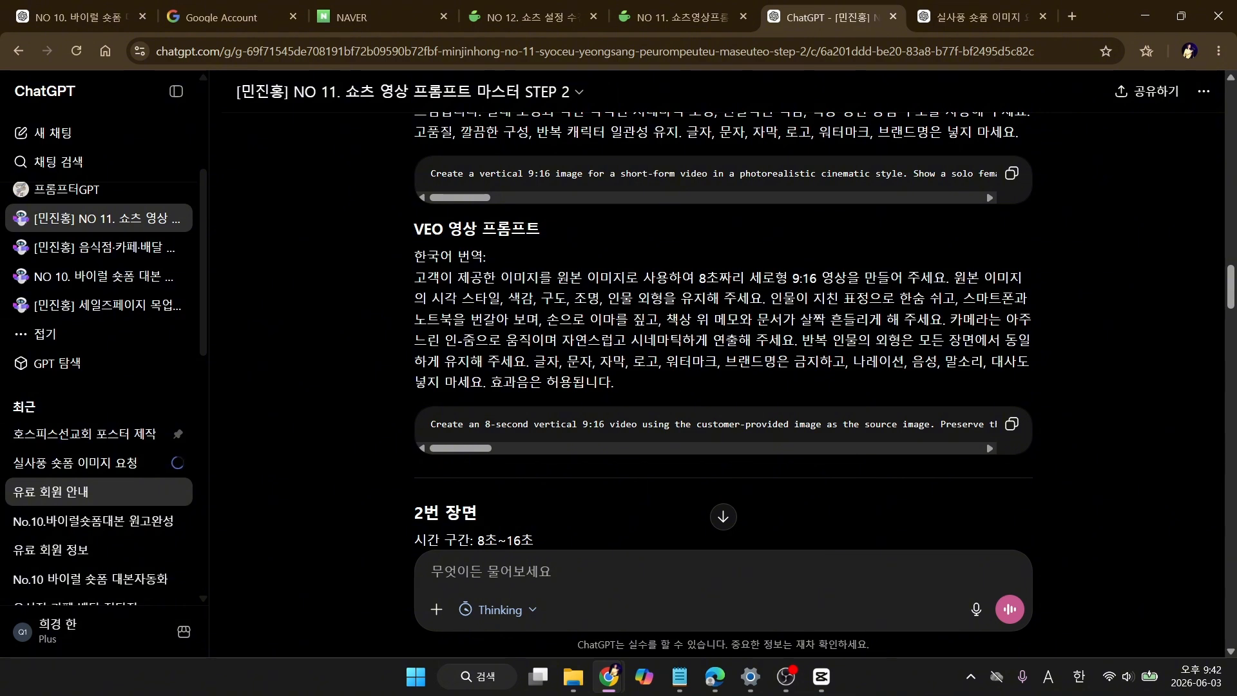
Select and copy the whole Korean paragraph of scene 1's 8-second 9:16 VEO prompt.
drag(415, 277, 1033, 316)
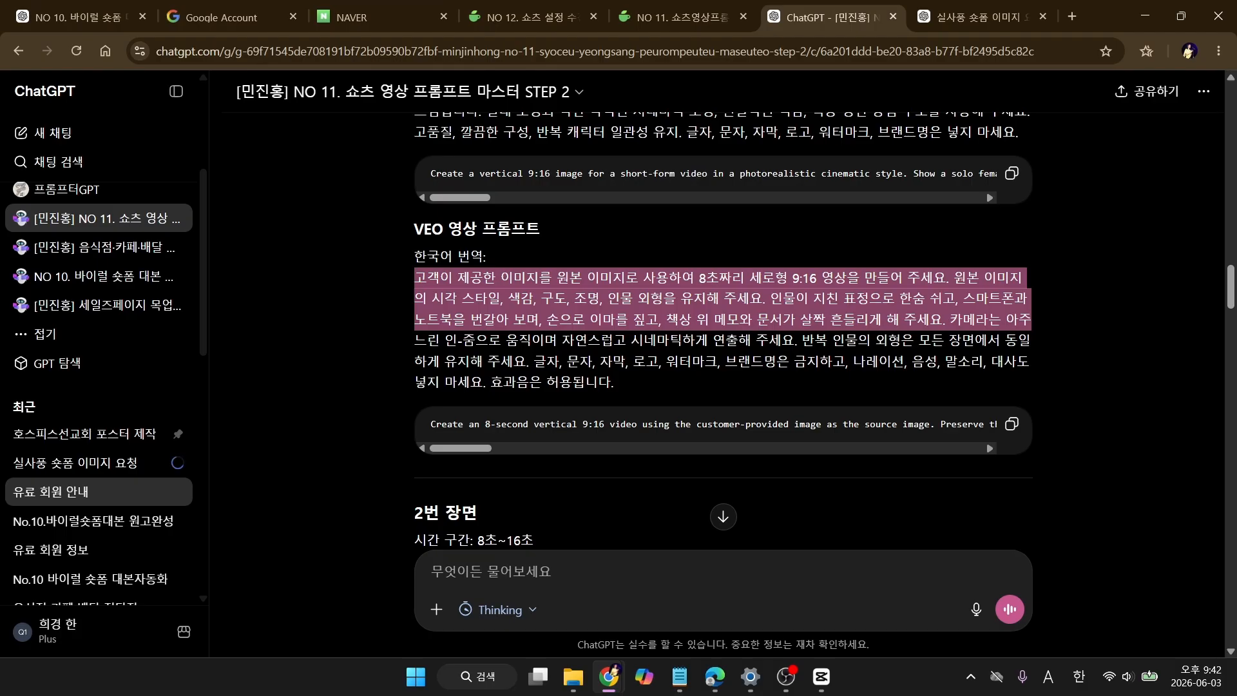
drag(1031, 330, 1034, 343)
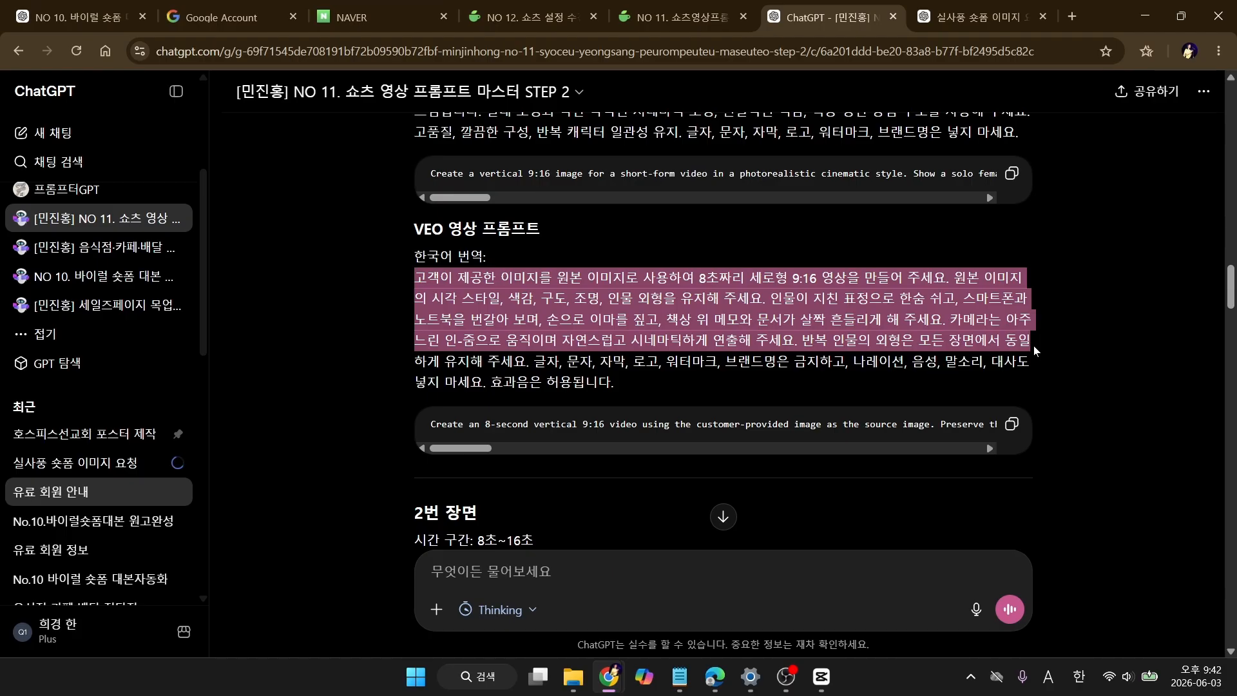
drag(1034, 345, 1039, 380)
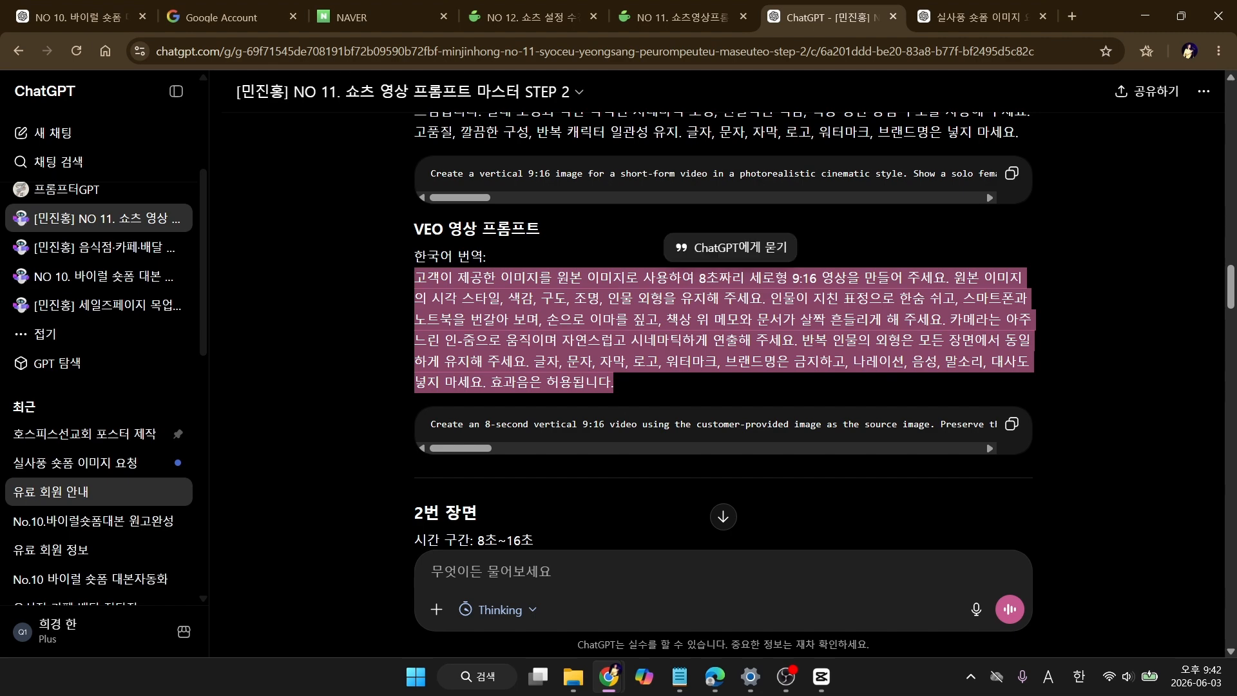
right_click(789, 298)
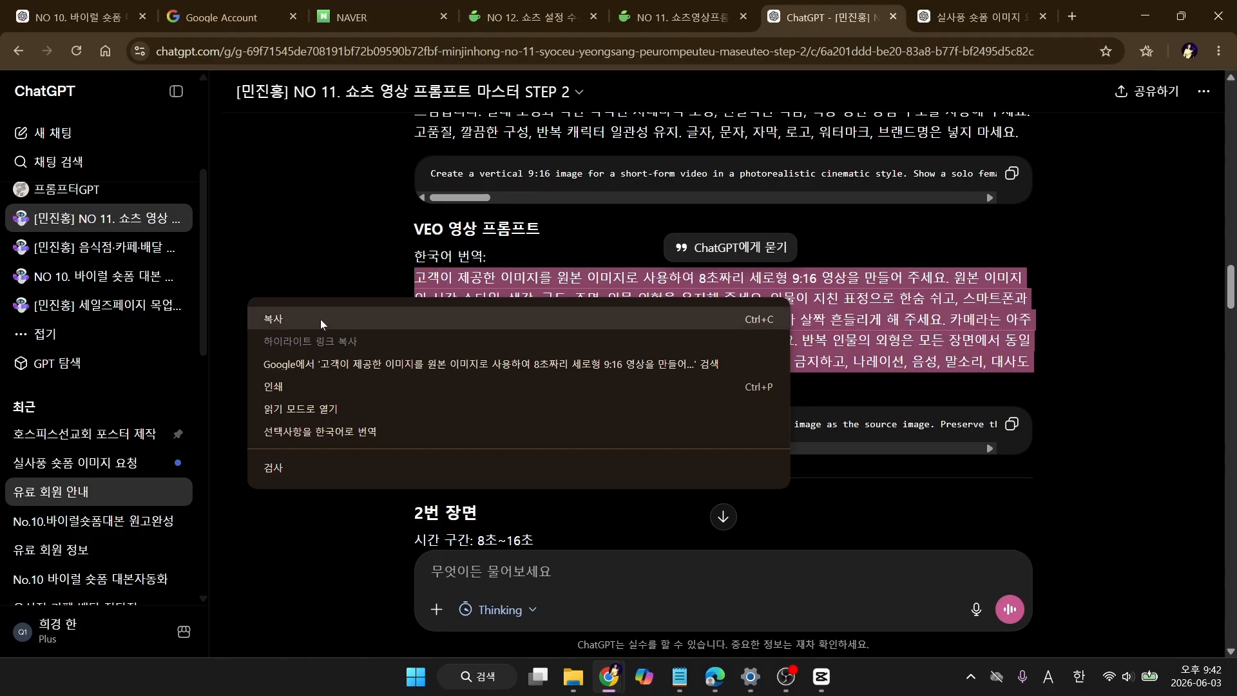
click(411, 319)
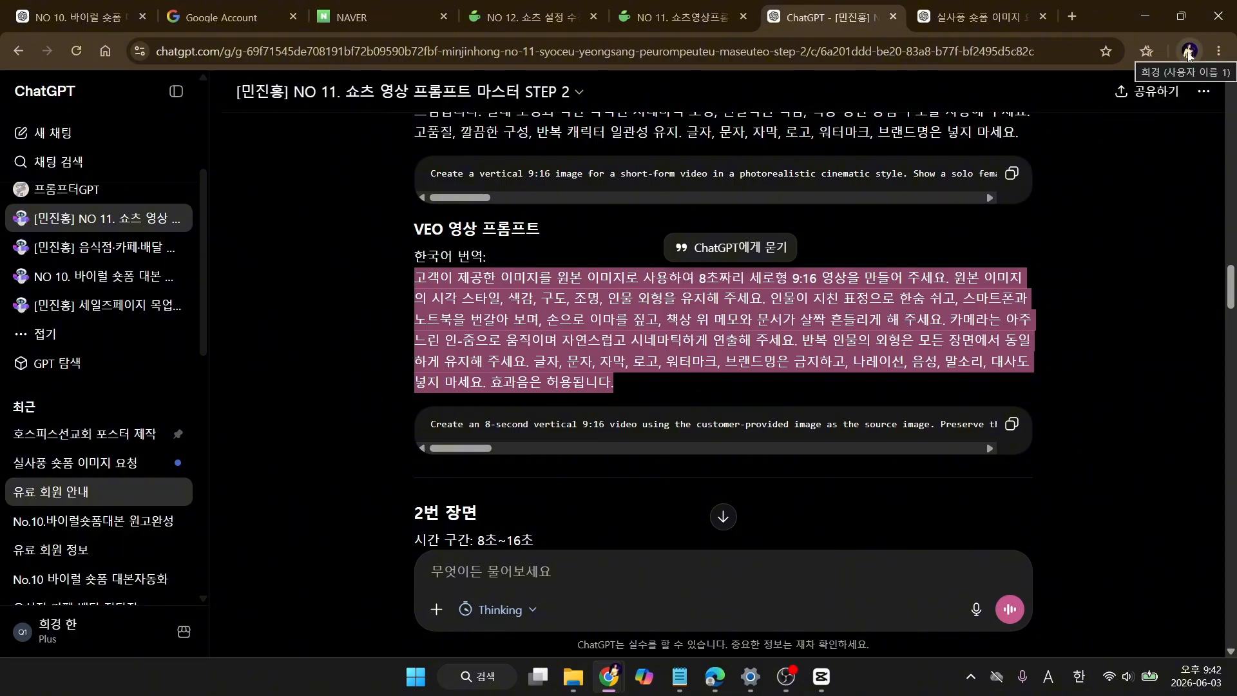
click(1191, 51)
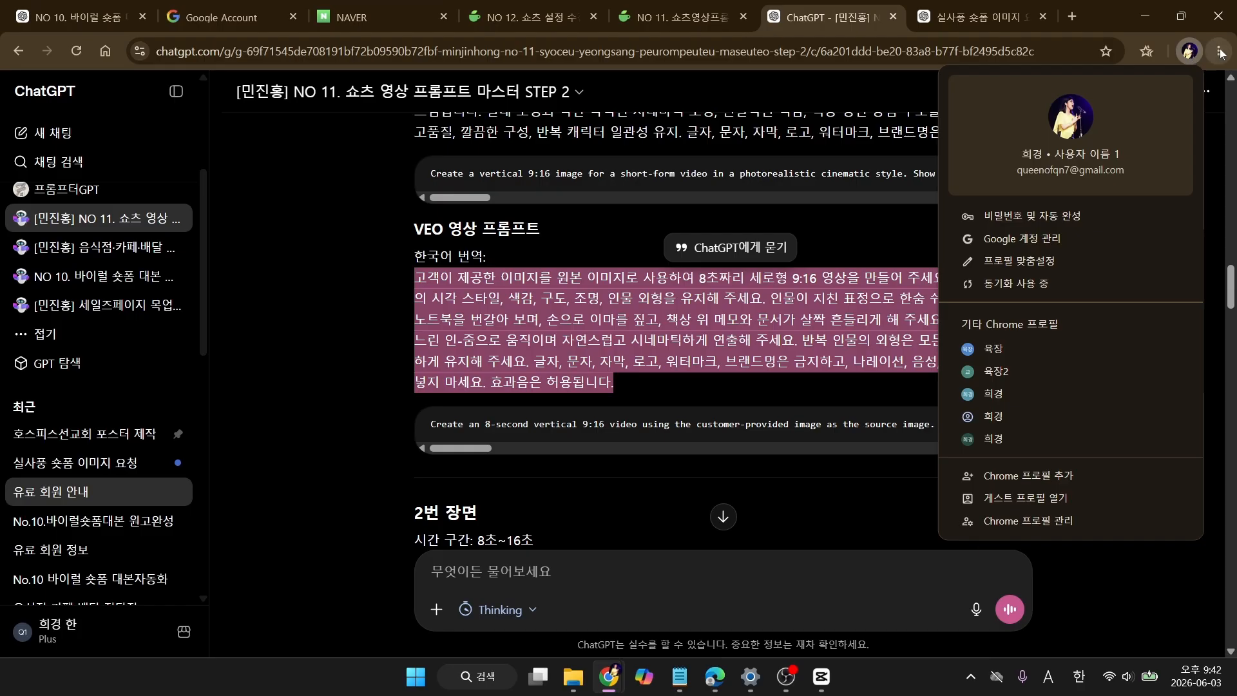
click(1220, 52)
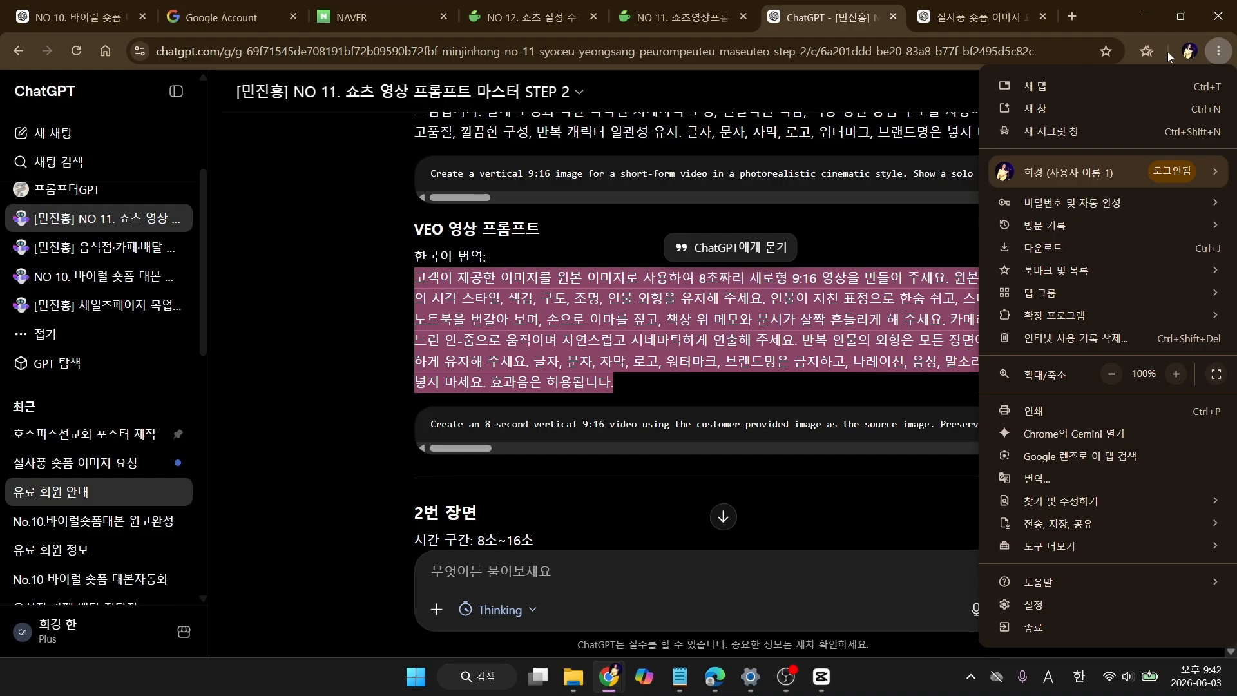
Search '구글 비즈' in a new tab and open the Google Vids Workspace product page.
click(1073, 18)
click(523, 322)
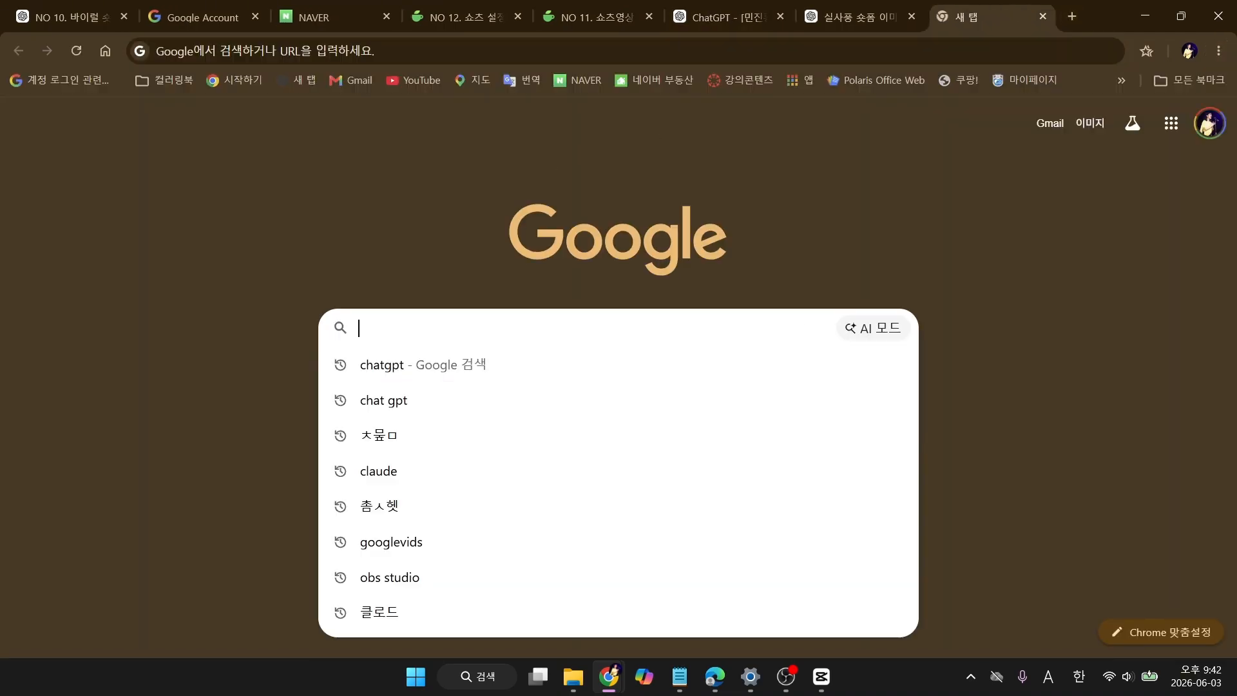
text(구글)
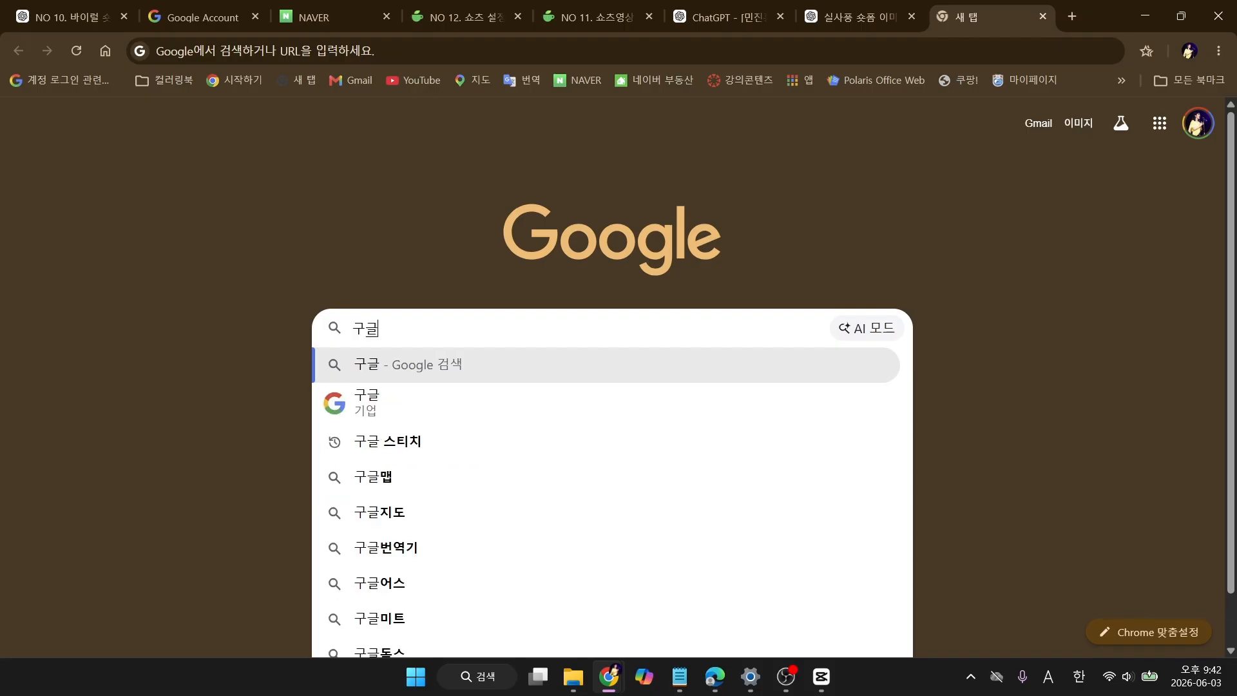
text( 비즈)
key(Return)
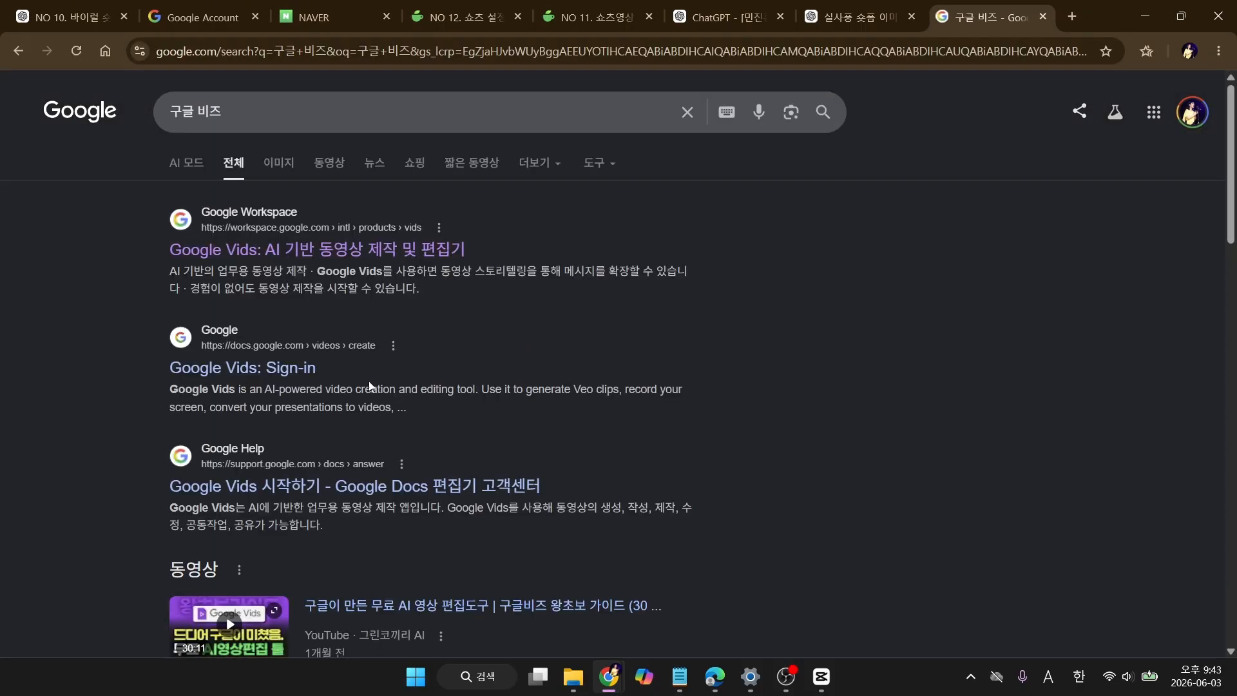
click(281, 253)
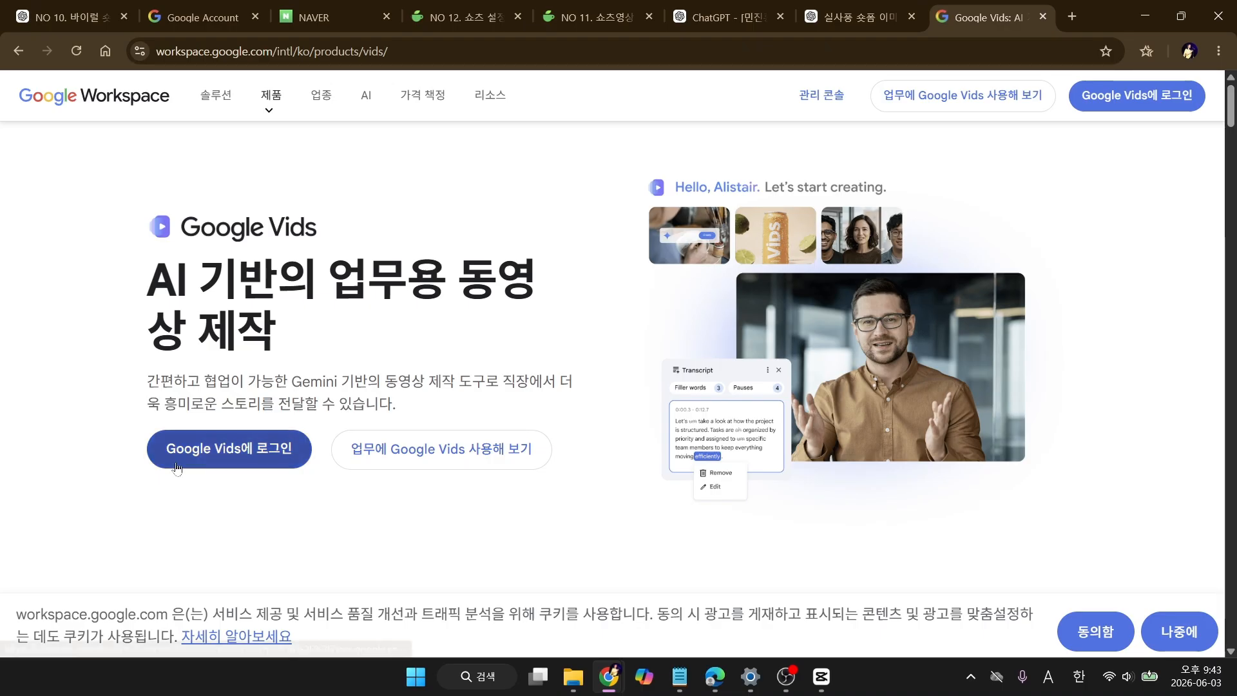
Sign in to Google Vids, create a portrait video, and start a Veo 3.1 AI video clip.
click(222, 456)
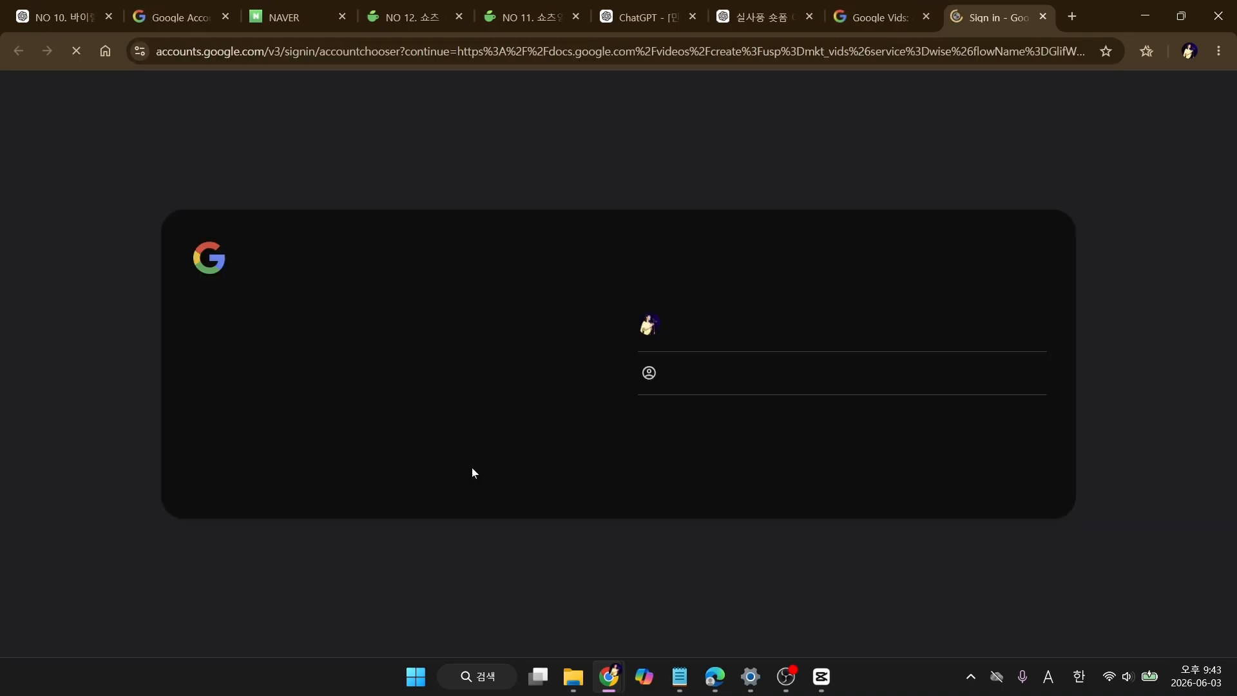
click(765, 306)
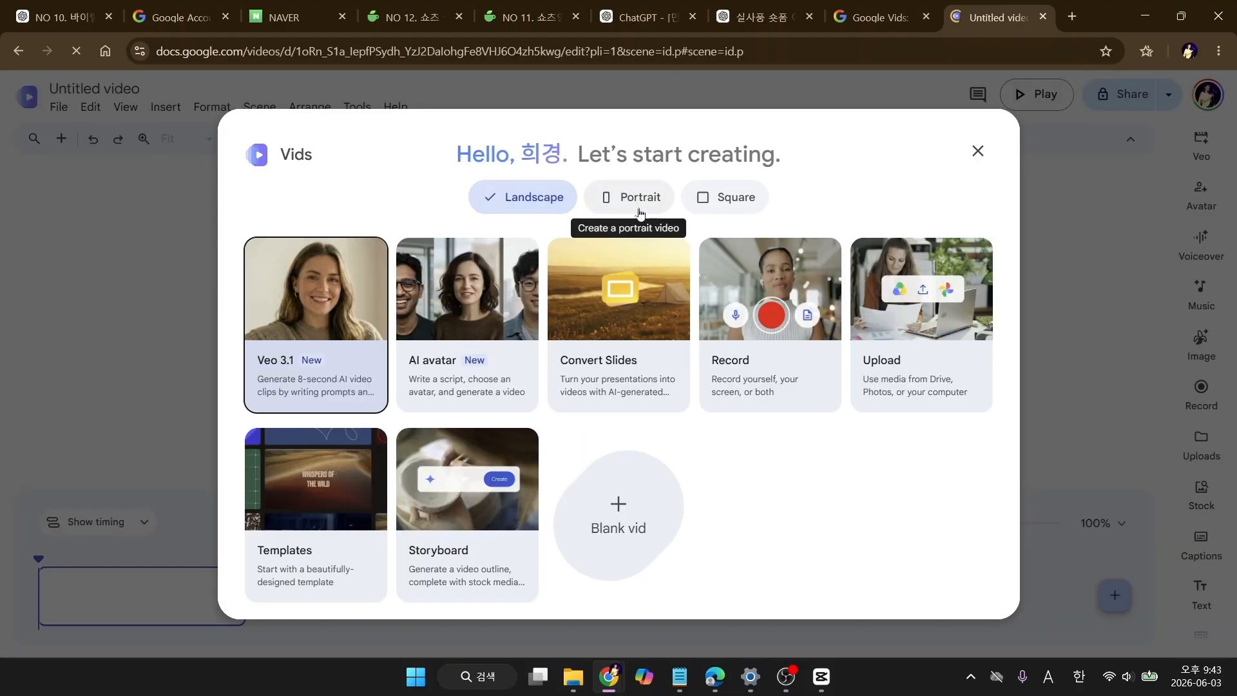
click(622, 200)
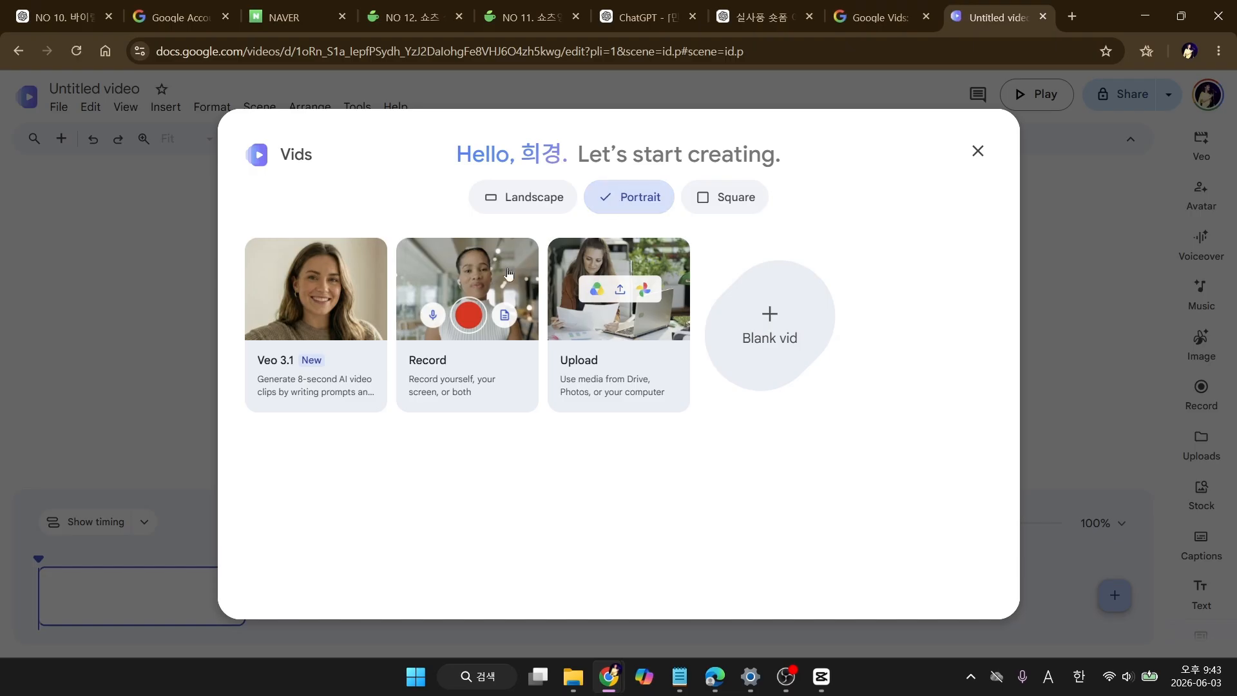
click(310, 371)
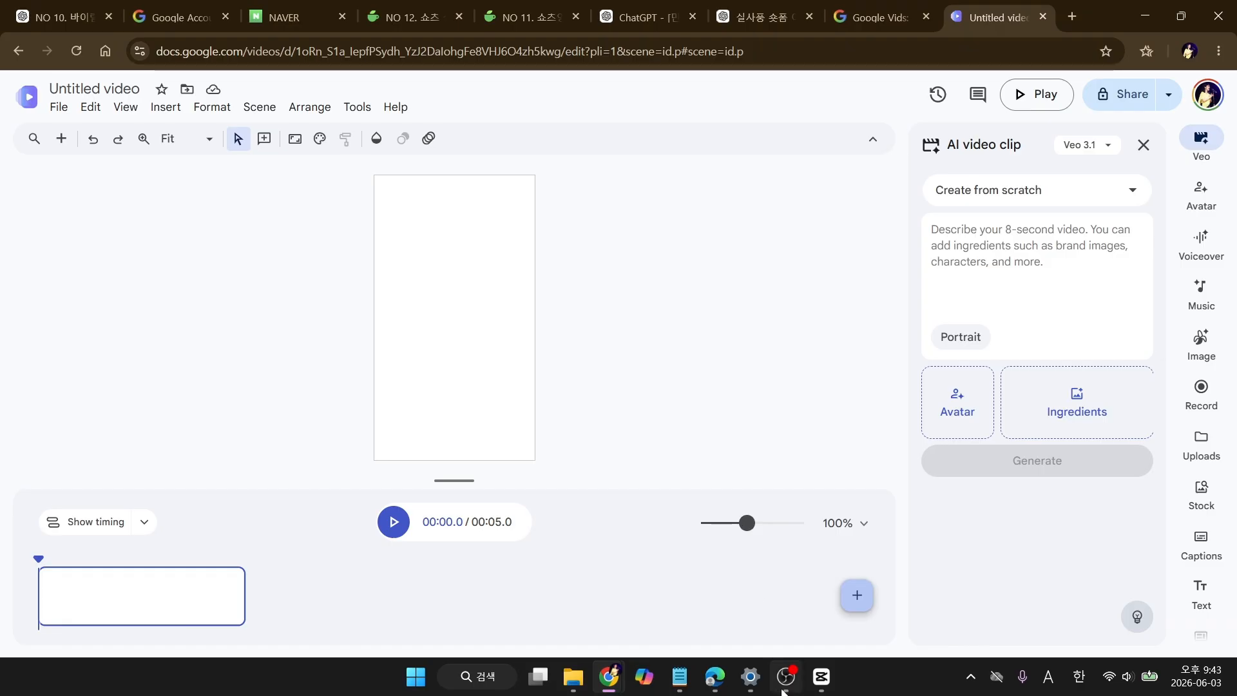
Stop the running OBS Studio screen recording and confirm with 예.
mouse_move(786, 684)
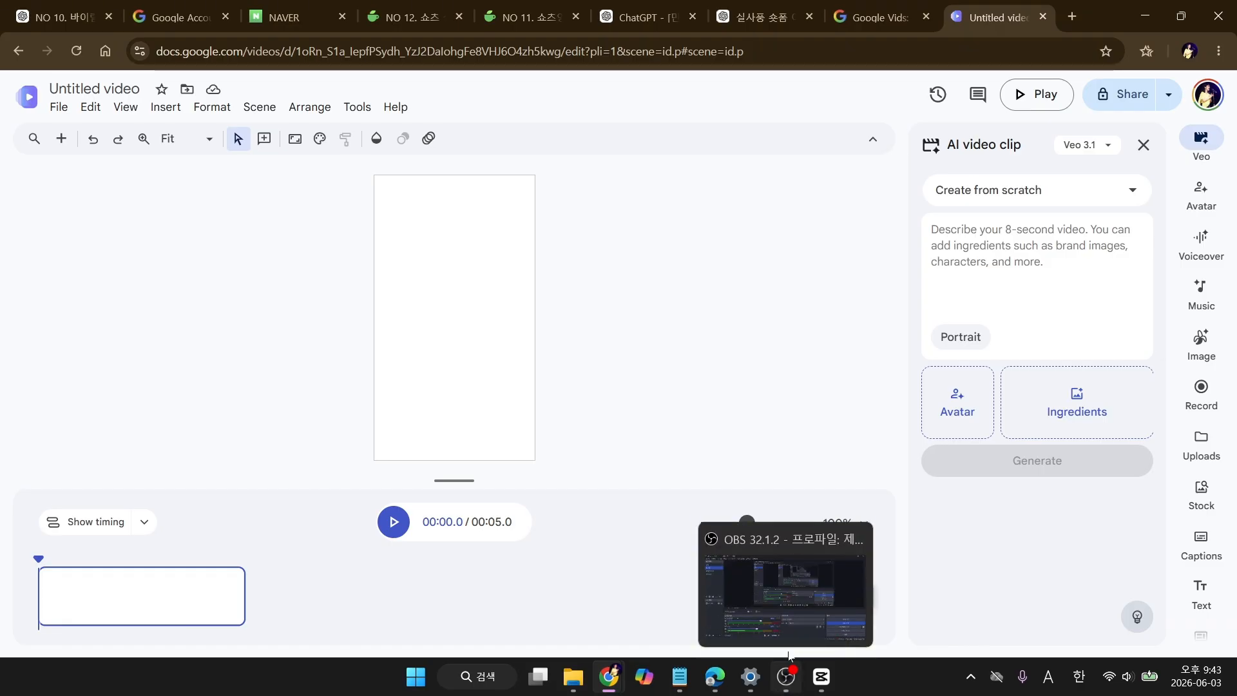
click(797, 598)
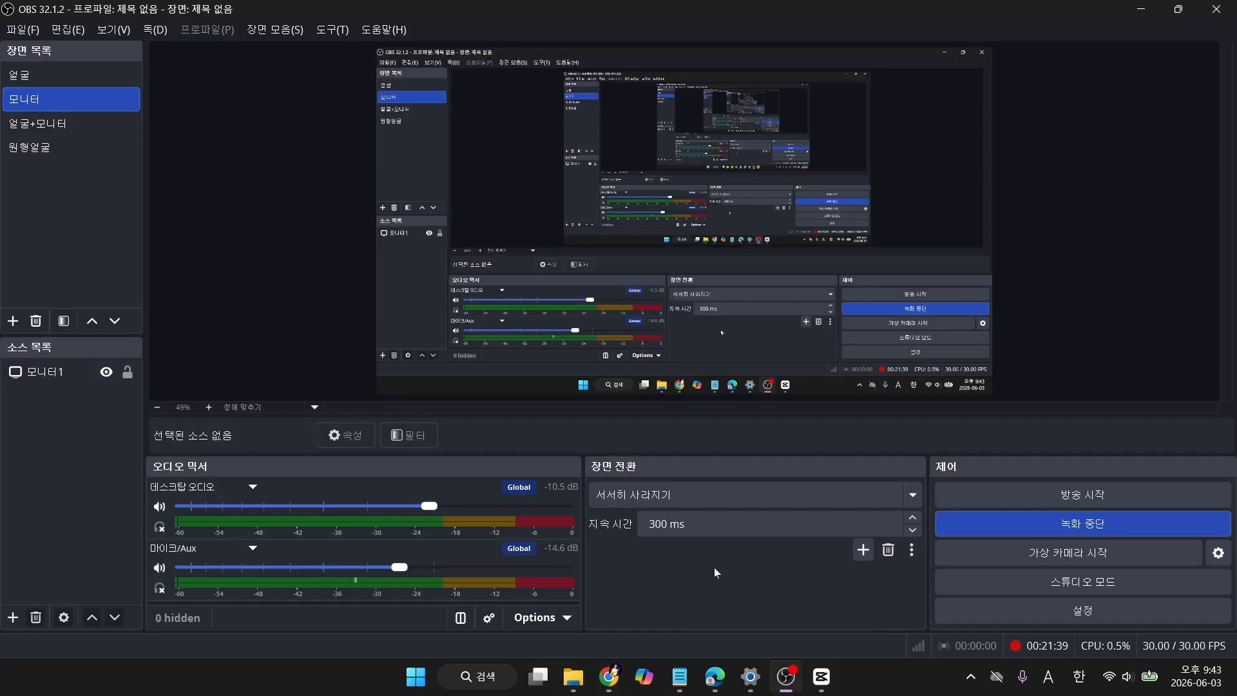
click(1072, 526)
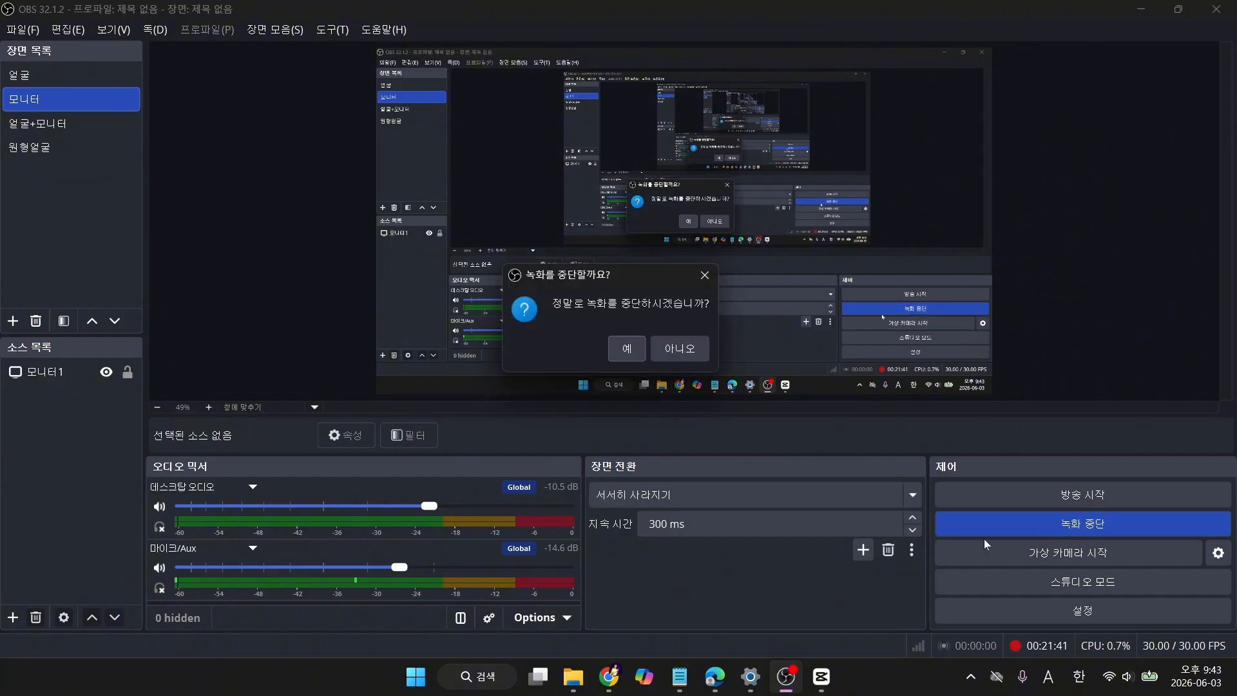
click(627, 349)
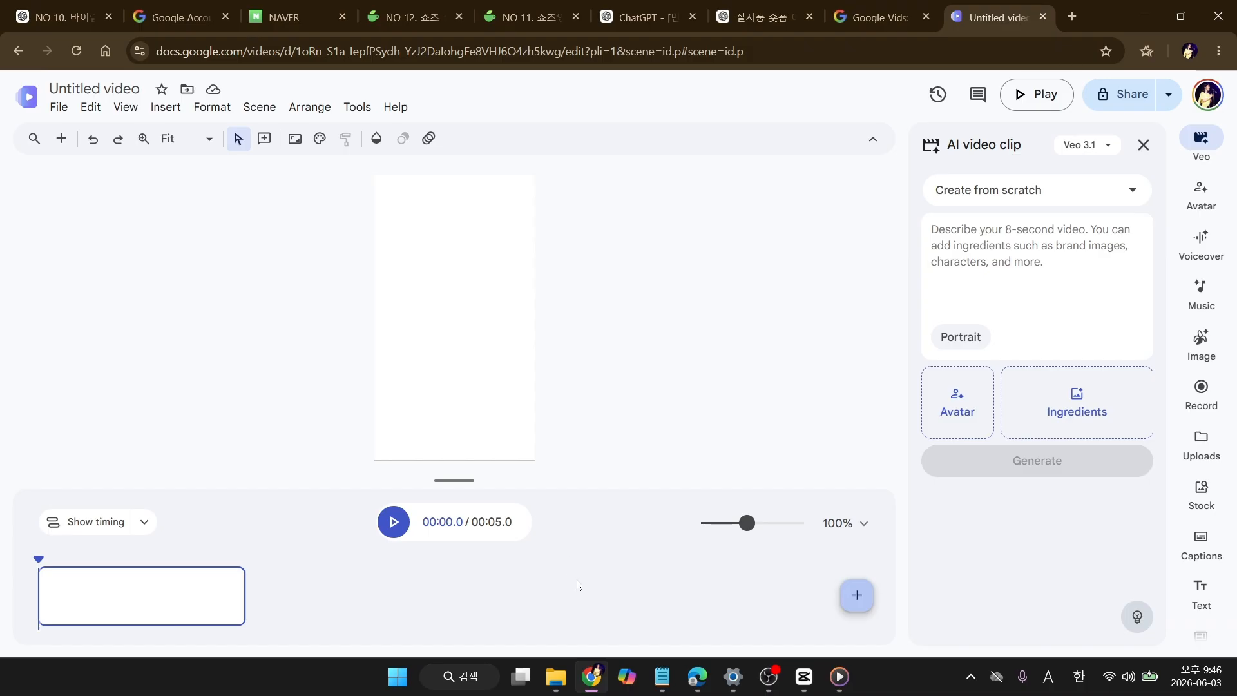
Download the stressed office scene image to the desktop as 1.png.
click(762, 18)
scroll(1192, 506, up, 2)
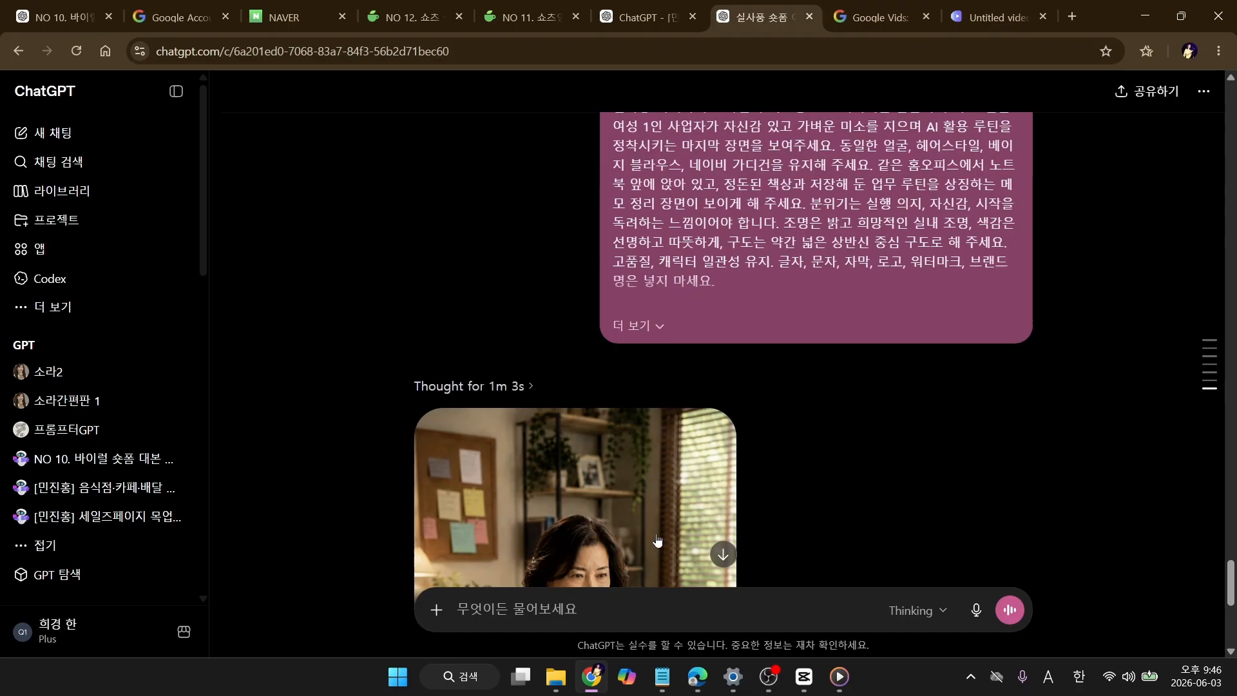
scroll(1193, 506, down, 1)
scroll(1192, 505, up, 15)
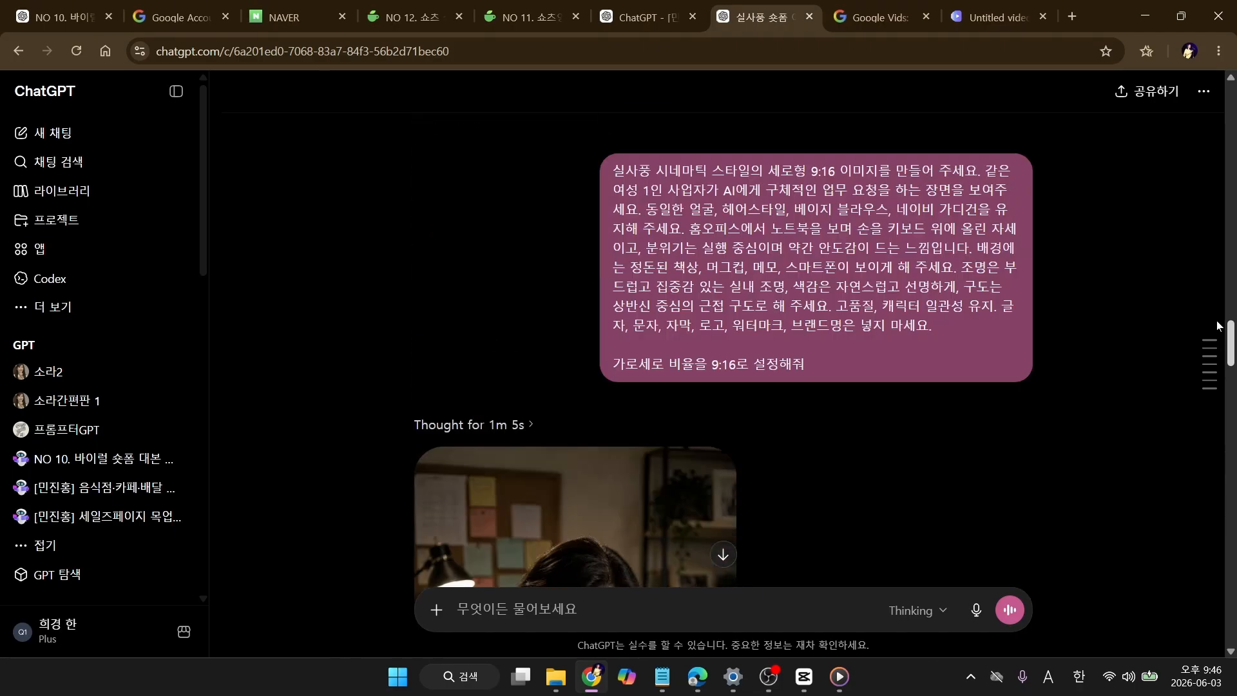
scroll(1023, 345, down, 4)
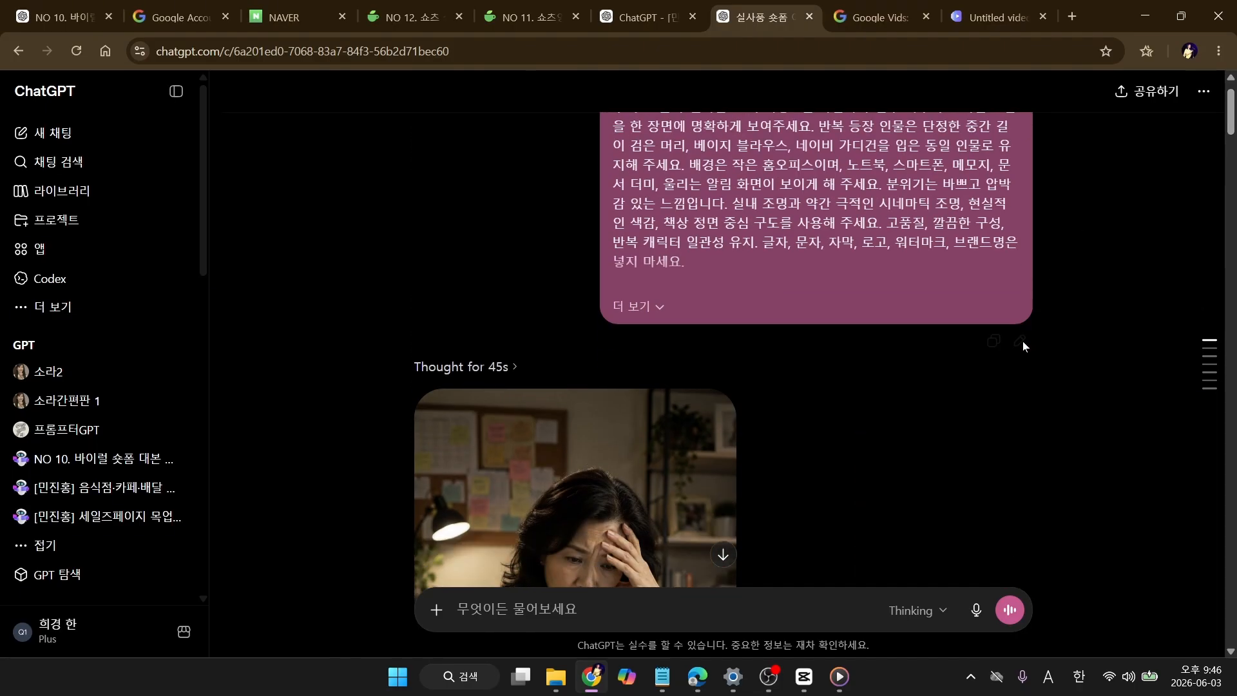
scroll(1023, 346, down, 1)
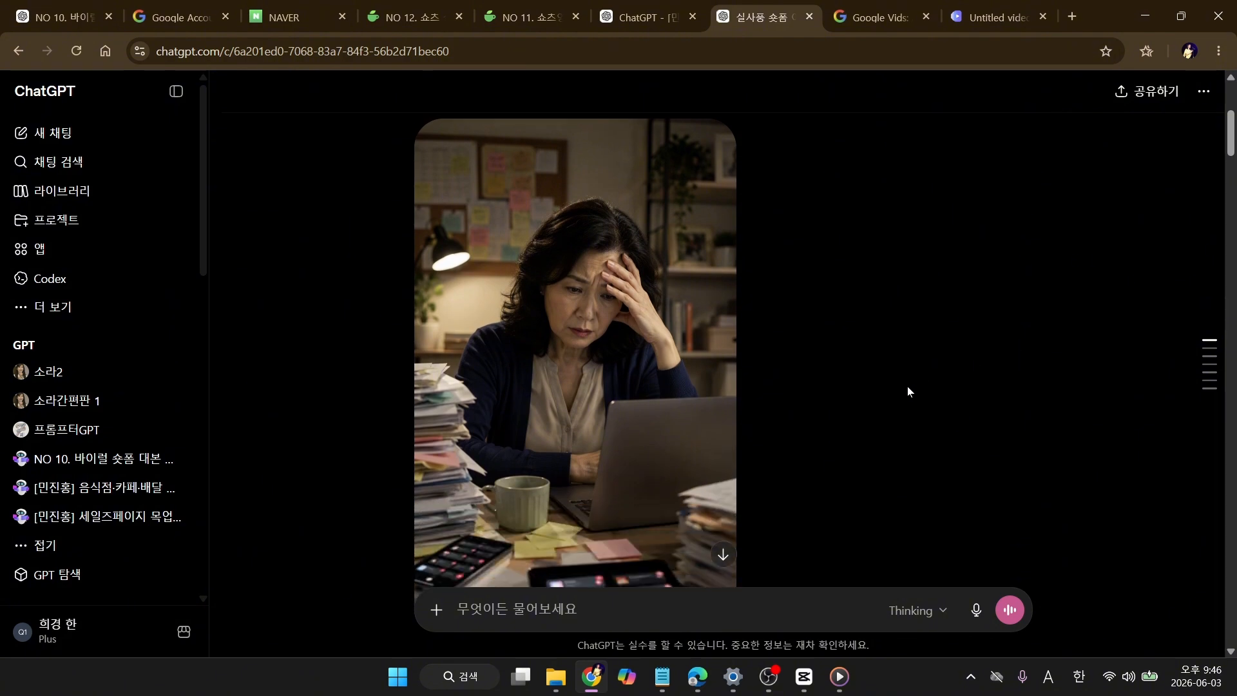
click(723, 556)
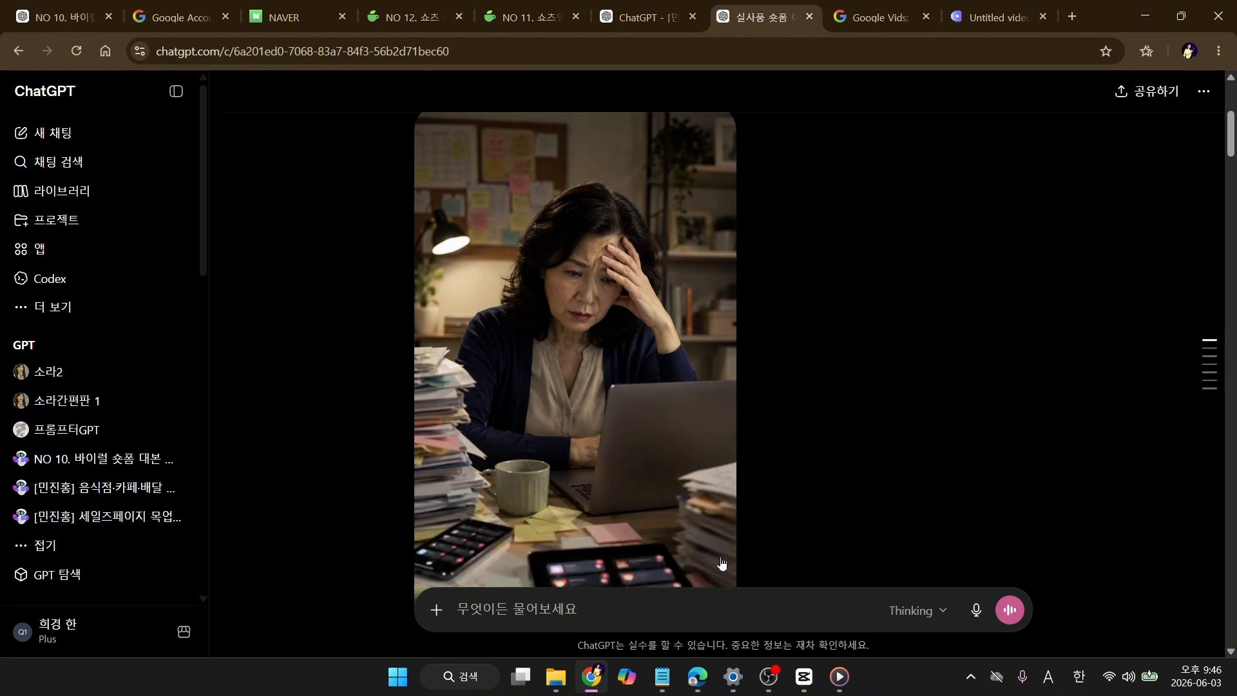
scroll(891, 363, up, 5)
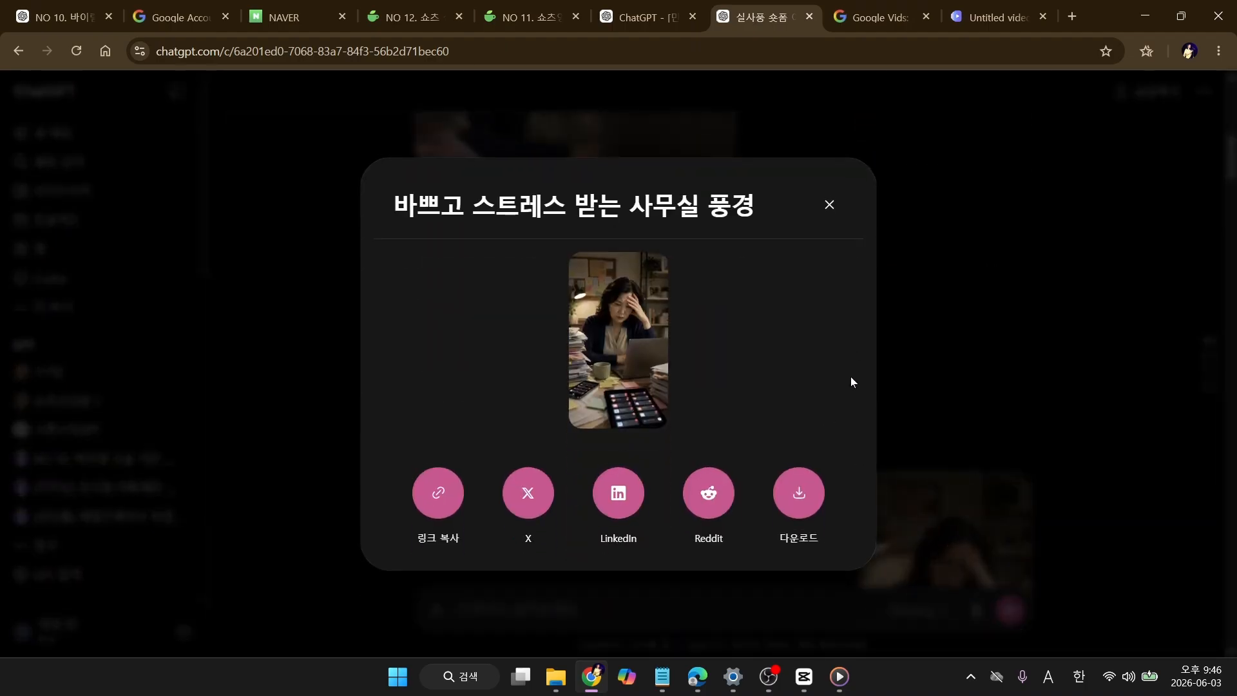
click(799, 493)
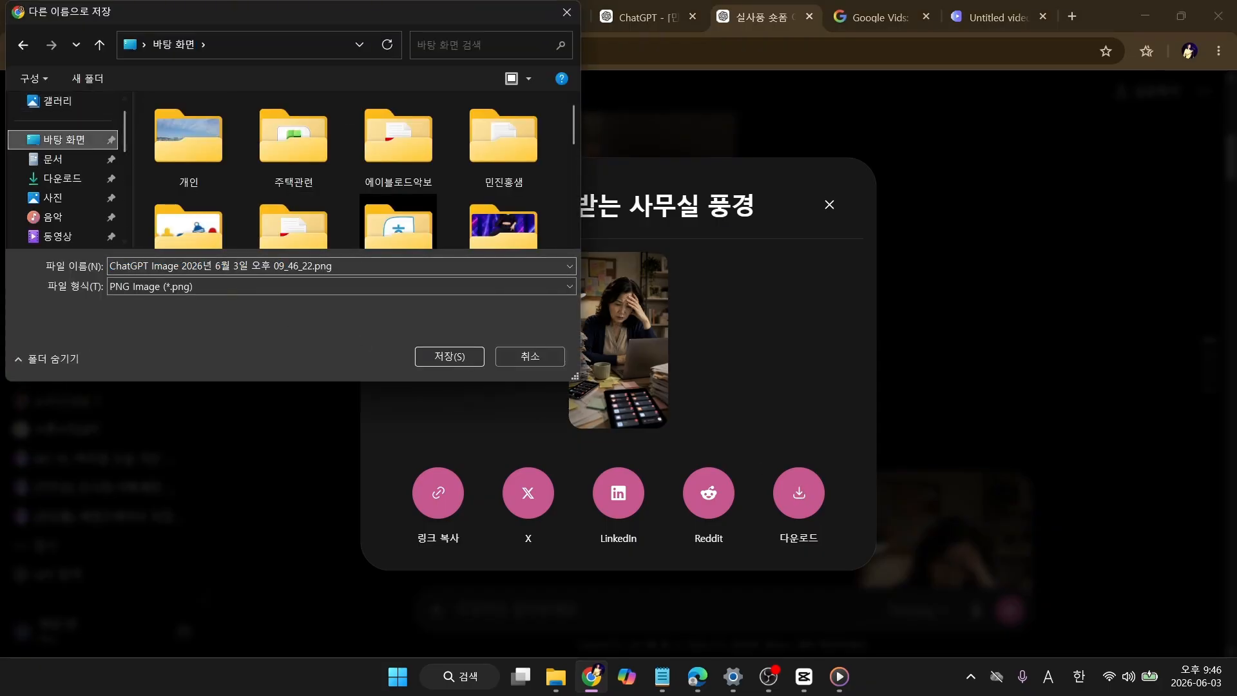
text(1)
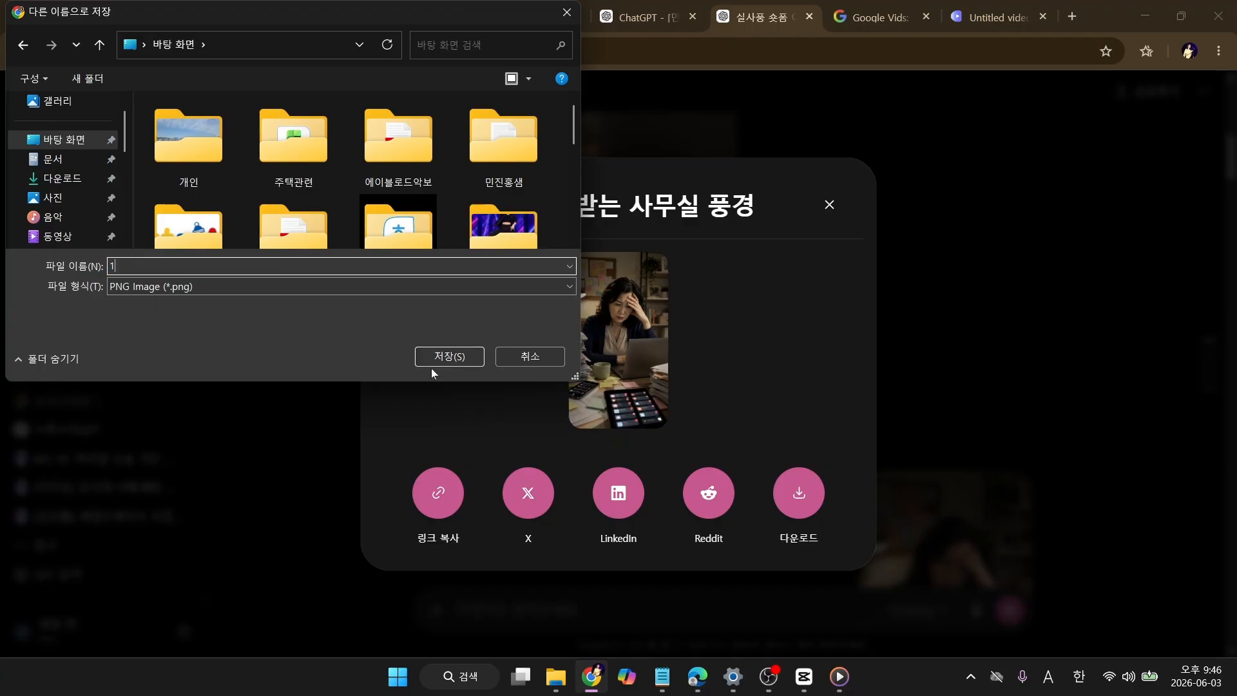
click(451, 358)
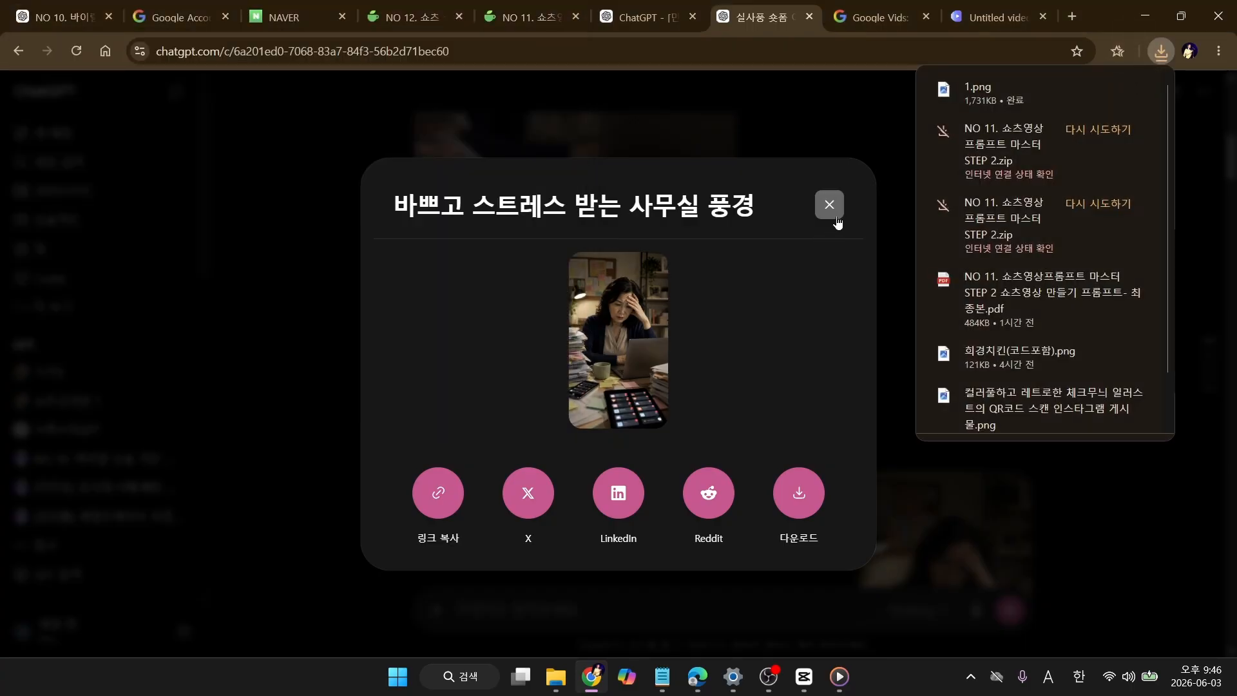
click(835, 218)
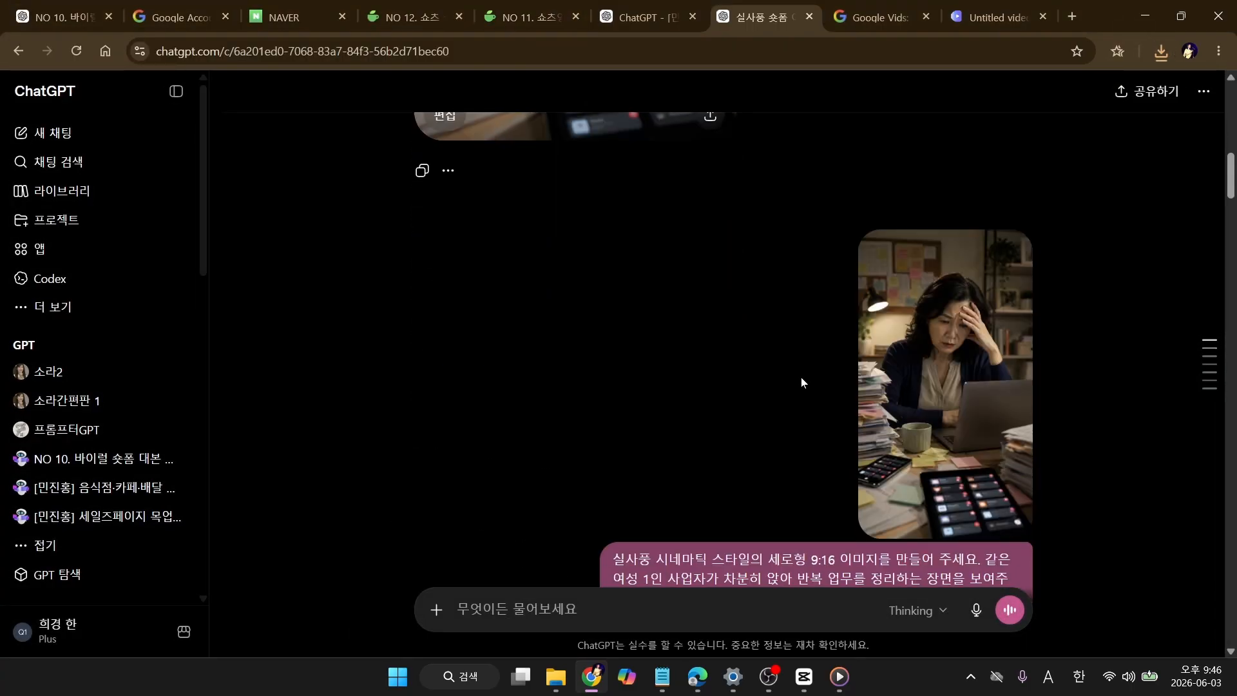
Download the evening home office scene image as 2.png.
scroll(802, 377, down, 10)
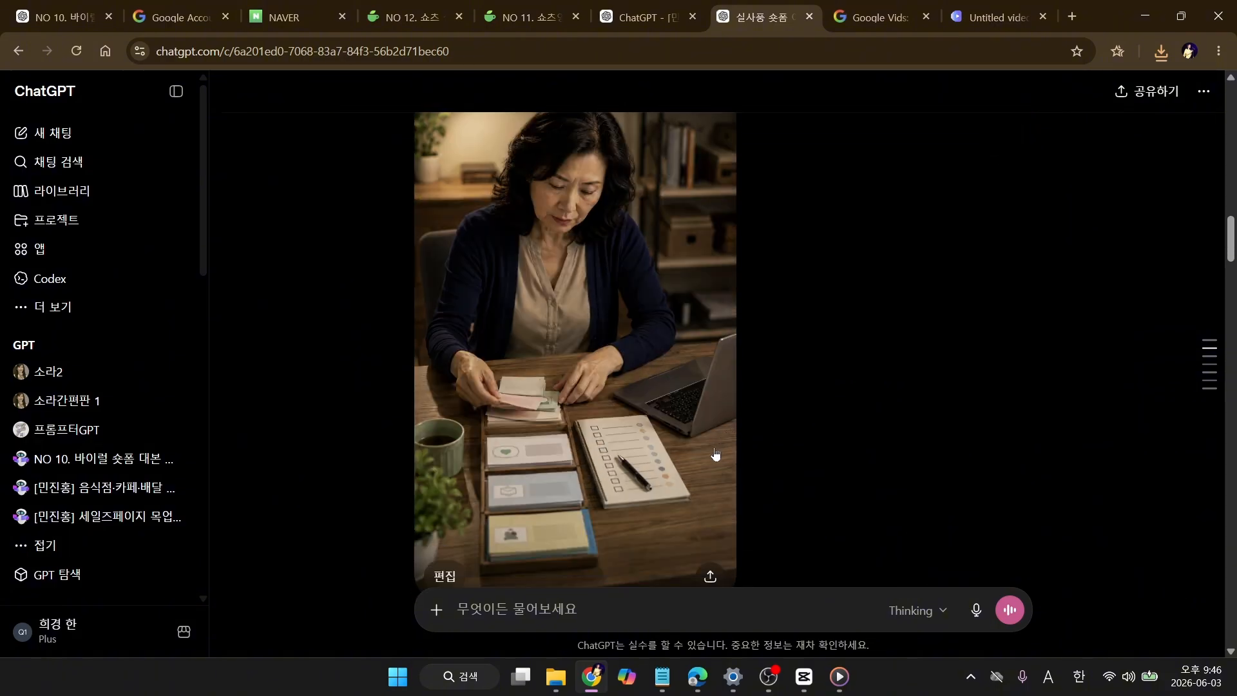
scroll(708, 460, down, 2)
click(710, 415)
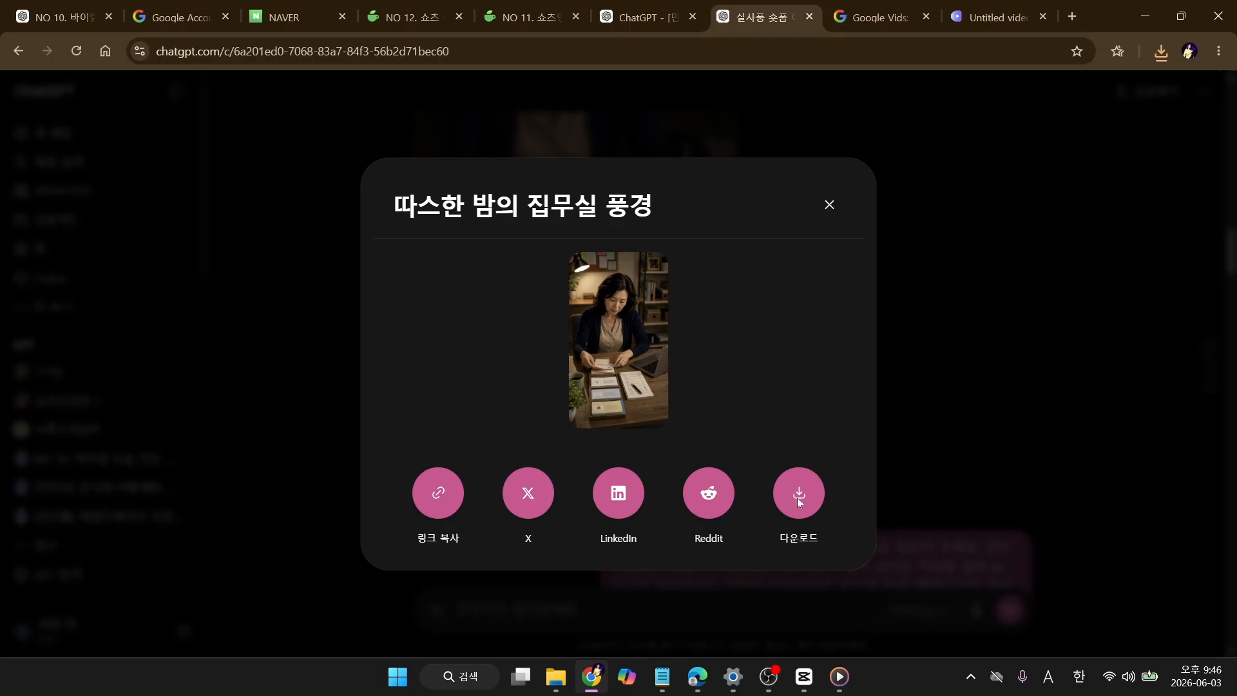
click(798, 498)
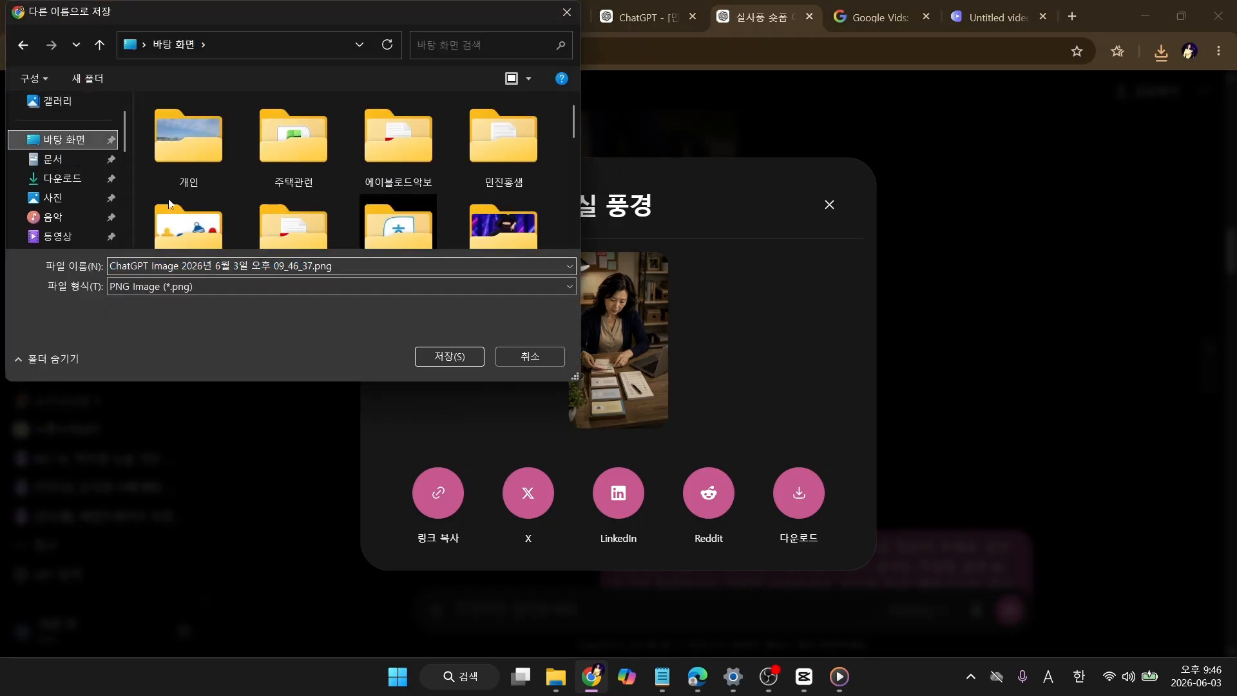
click(359, 270)
text(2)
click(454, 360)
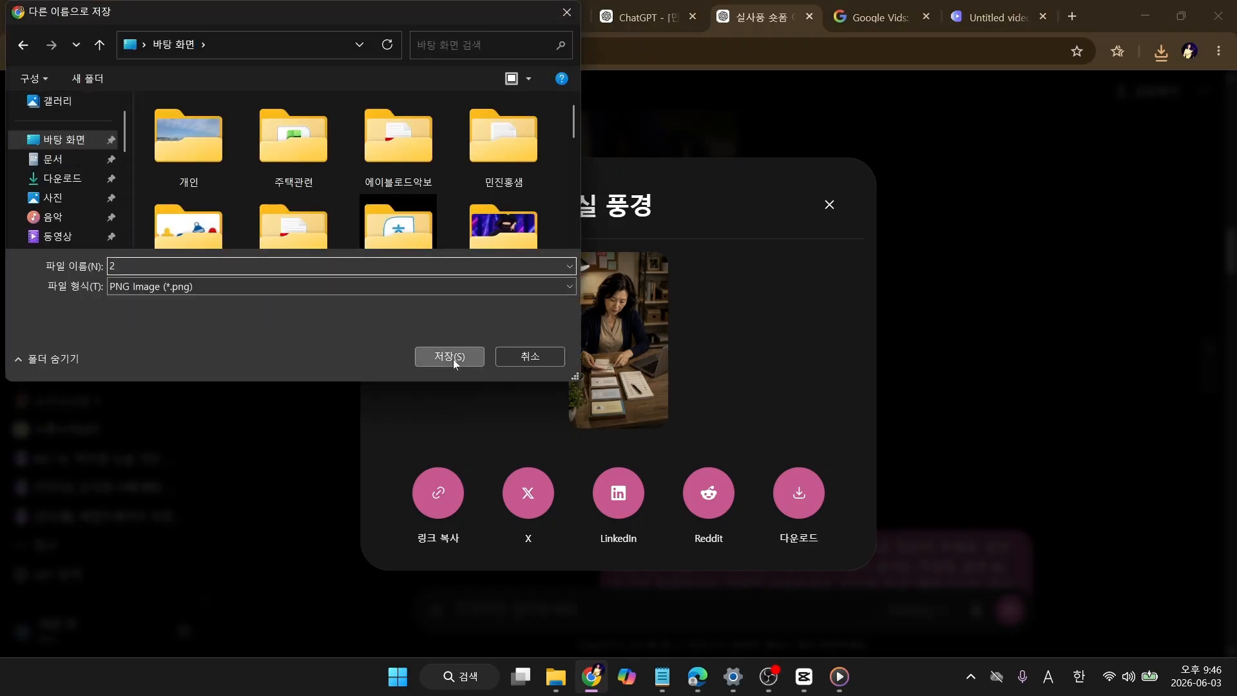
click(831, 205)
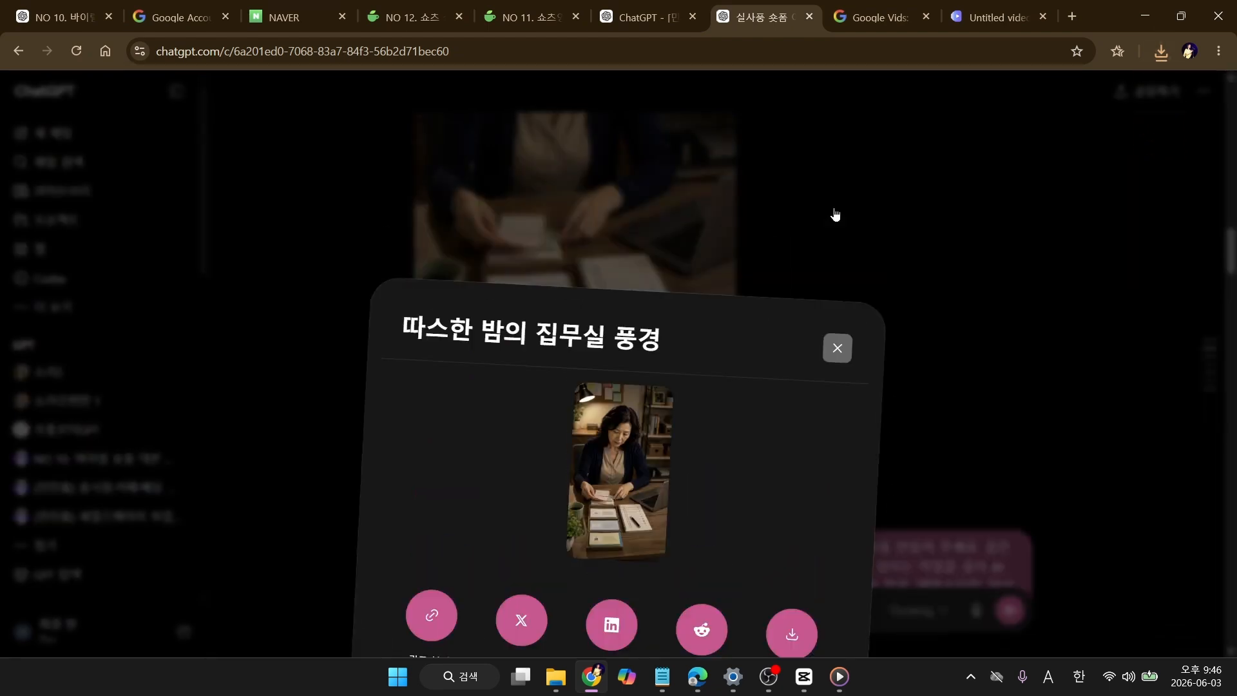
Save the third scene image to the desktop as 3.png.
scroll(716, 454, down, 10)
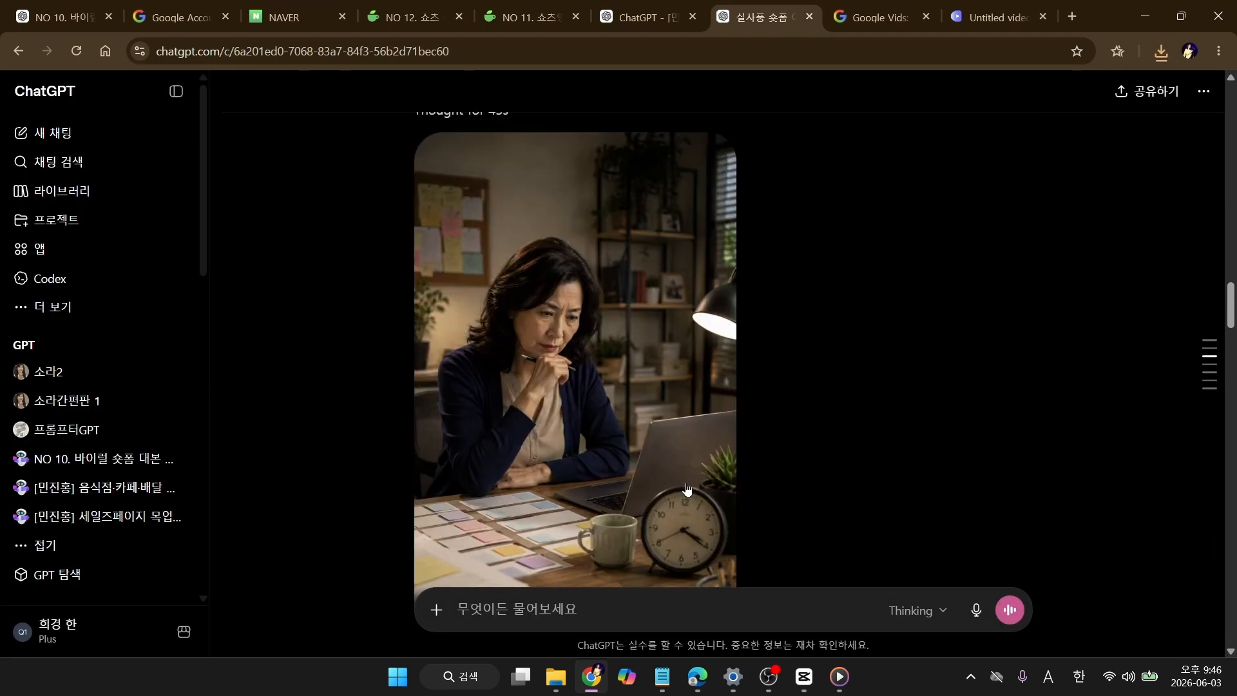
scroll(687, 490, down, 5)
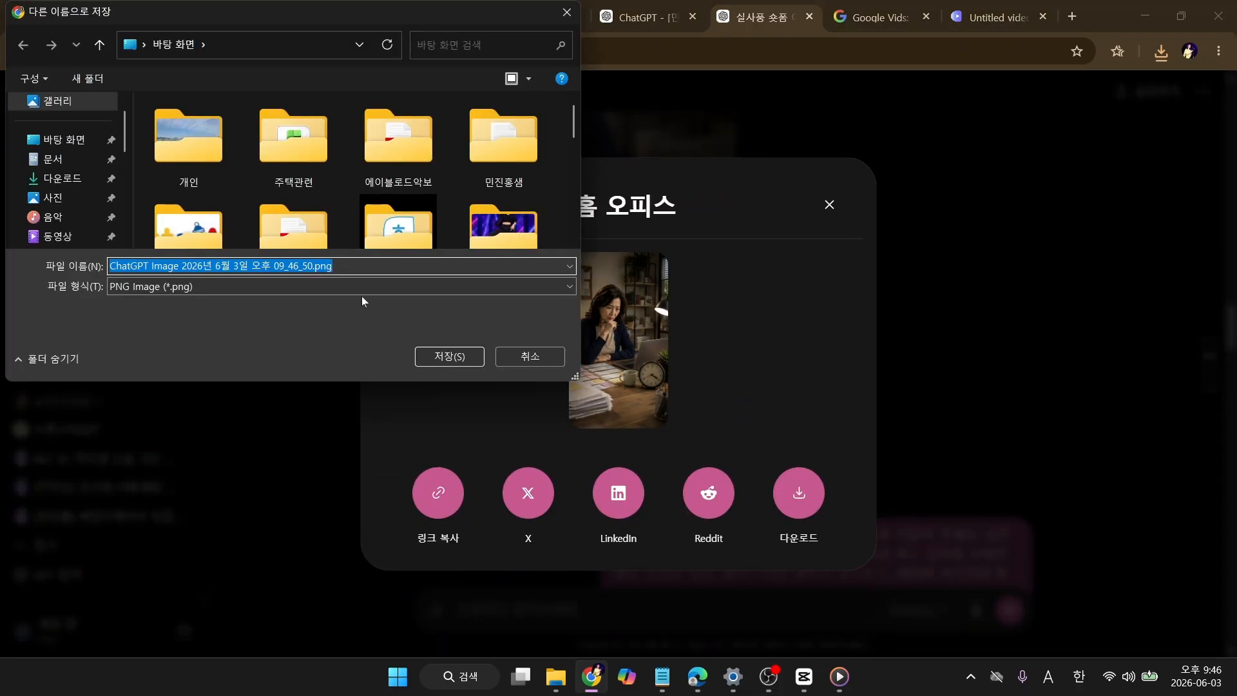
click(333, 266)
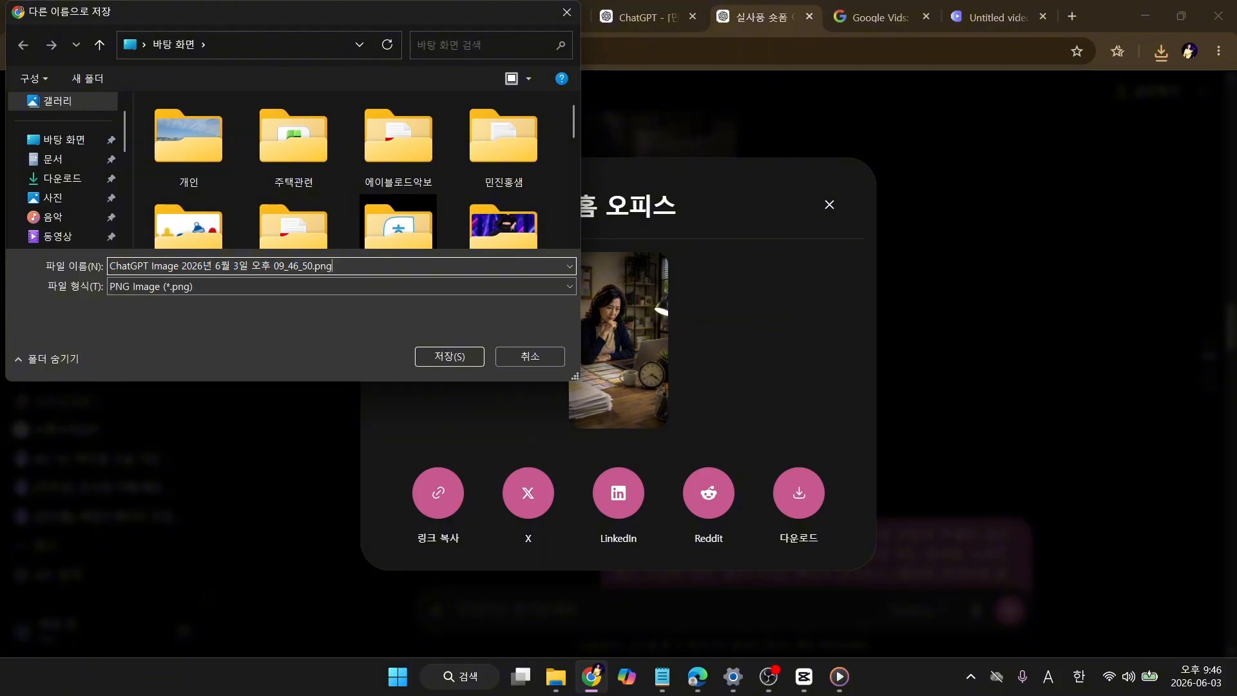
drag(333, 265, 108, 266)
text(3)
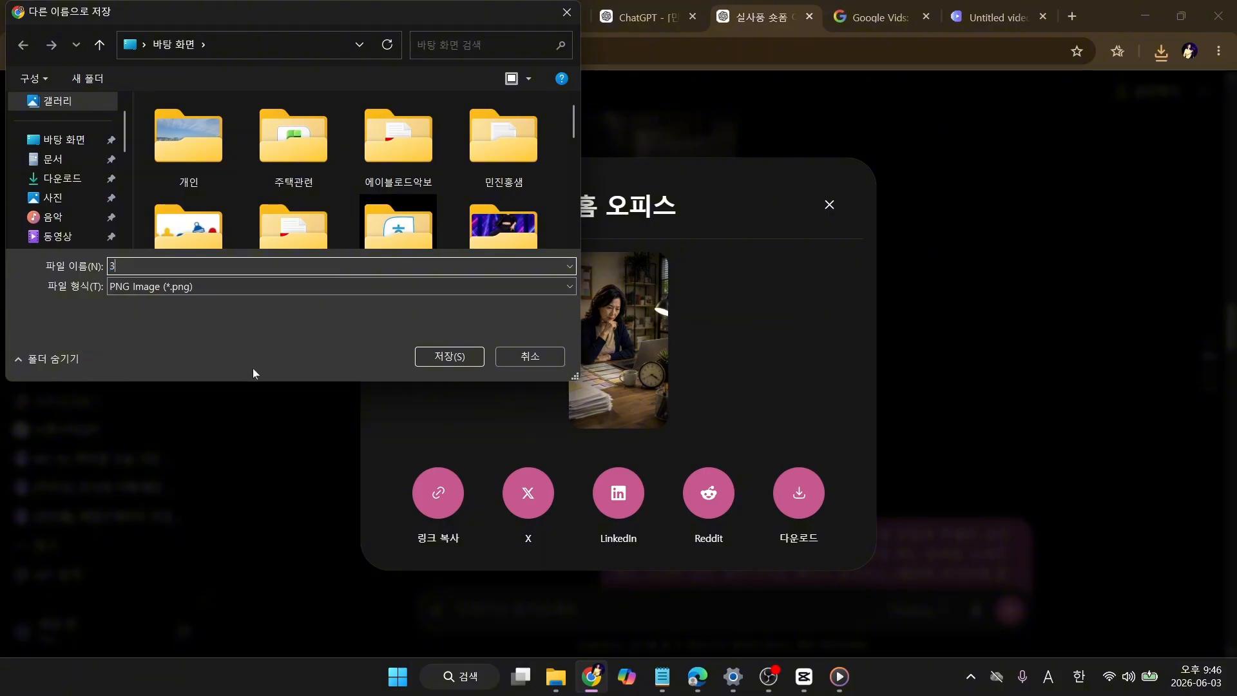
click(449, 355)
click(820, 211)
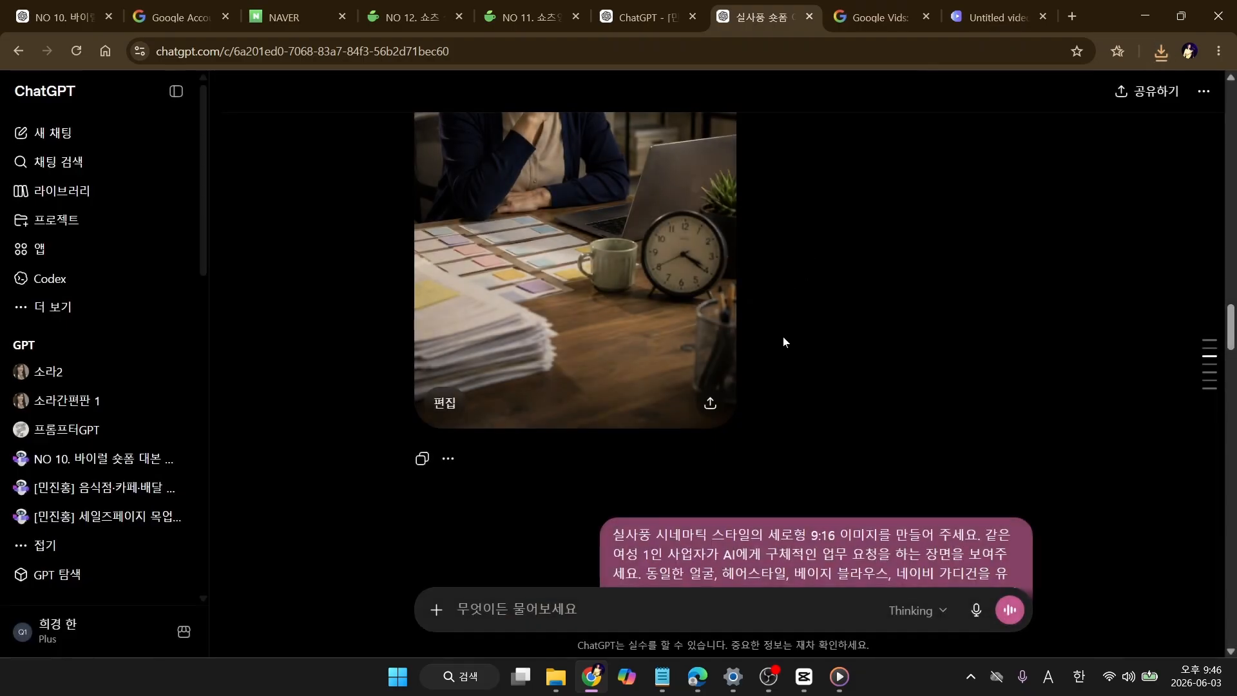
Save the fourth scene image, the woman at her laptop, as 4.png.
scroll(783, 337, down, 5)
scroll(731, 455, down, 4)
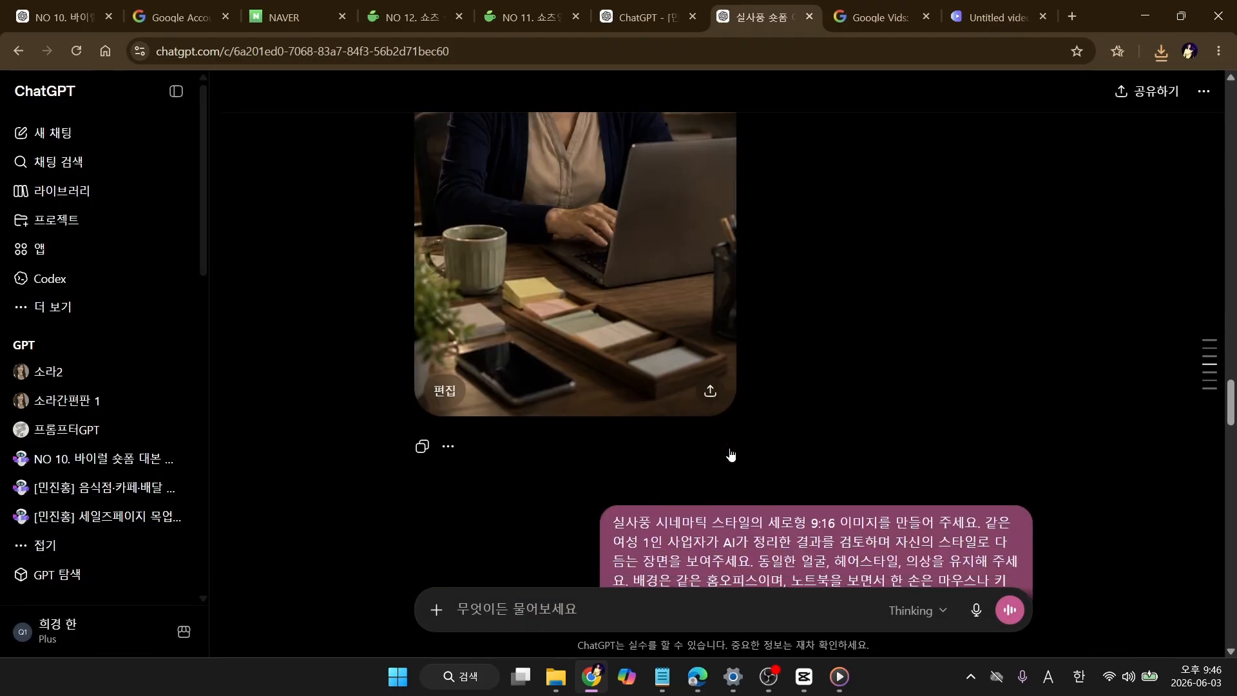
click(710, 392)
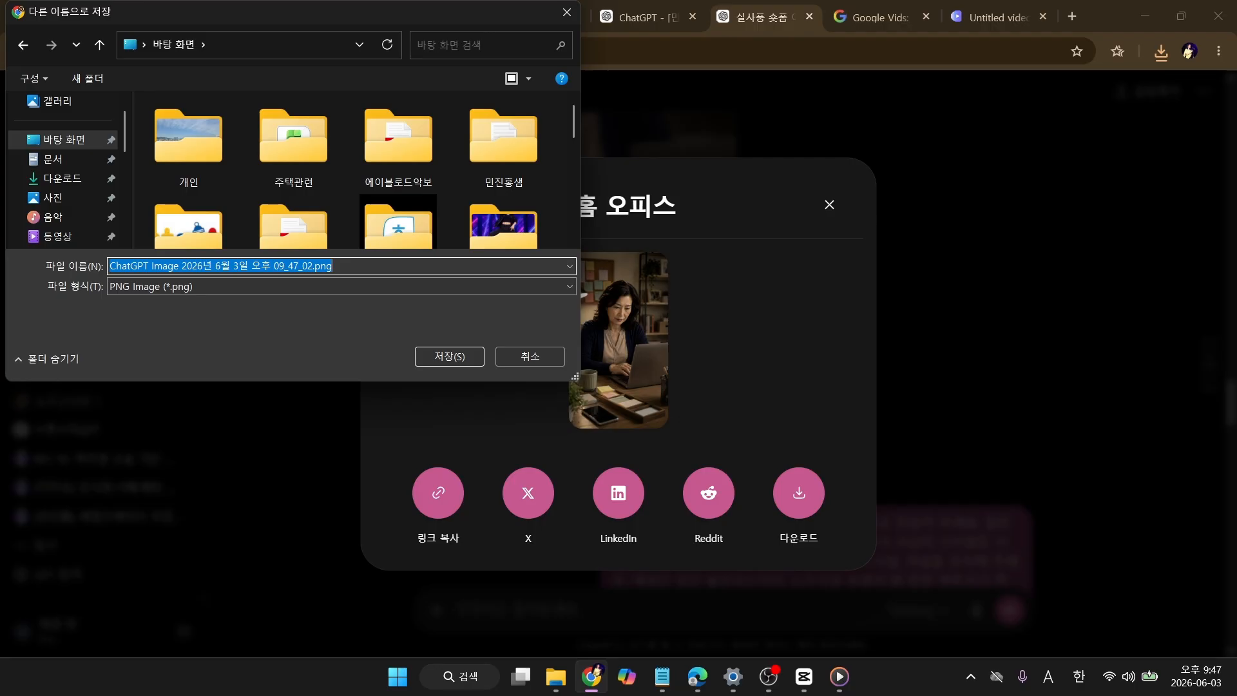
text(4)
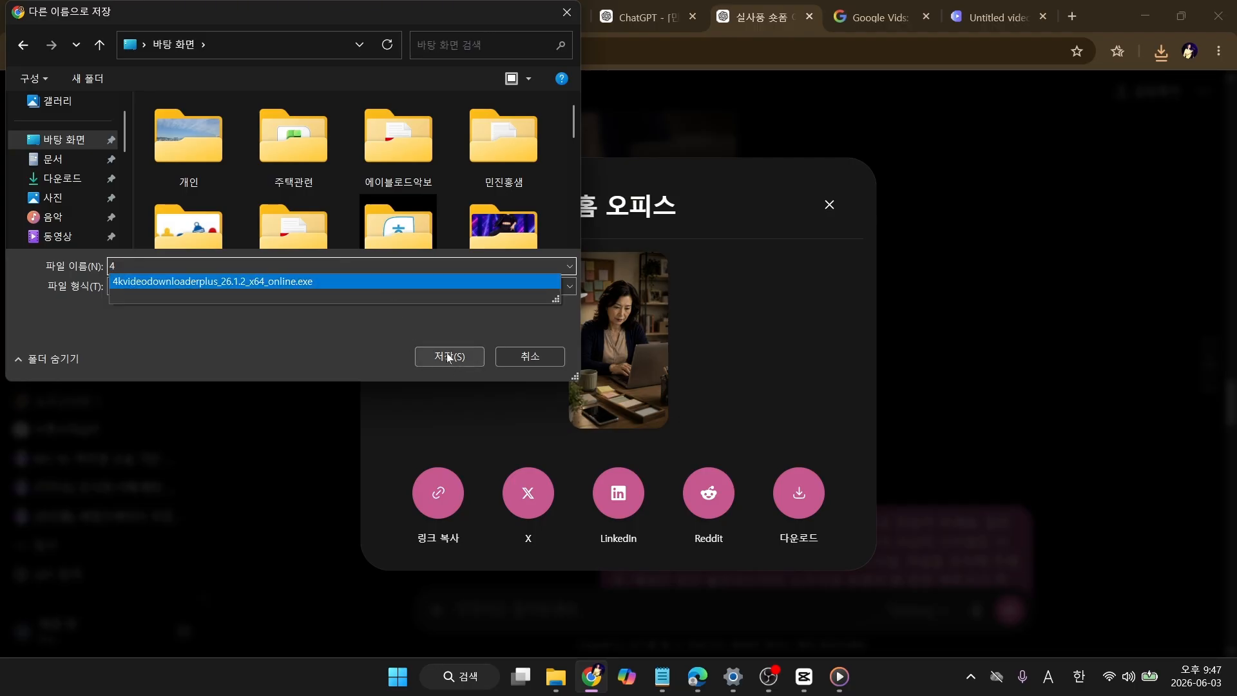
click(449, 356)
Download the fifth scene image to the desktop as 5.png.
click(829, 205)
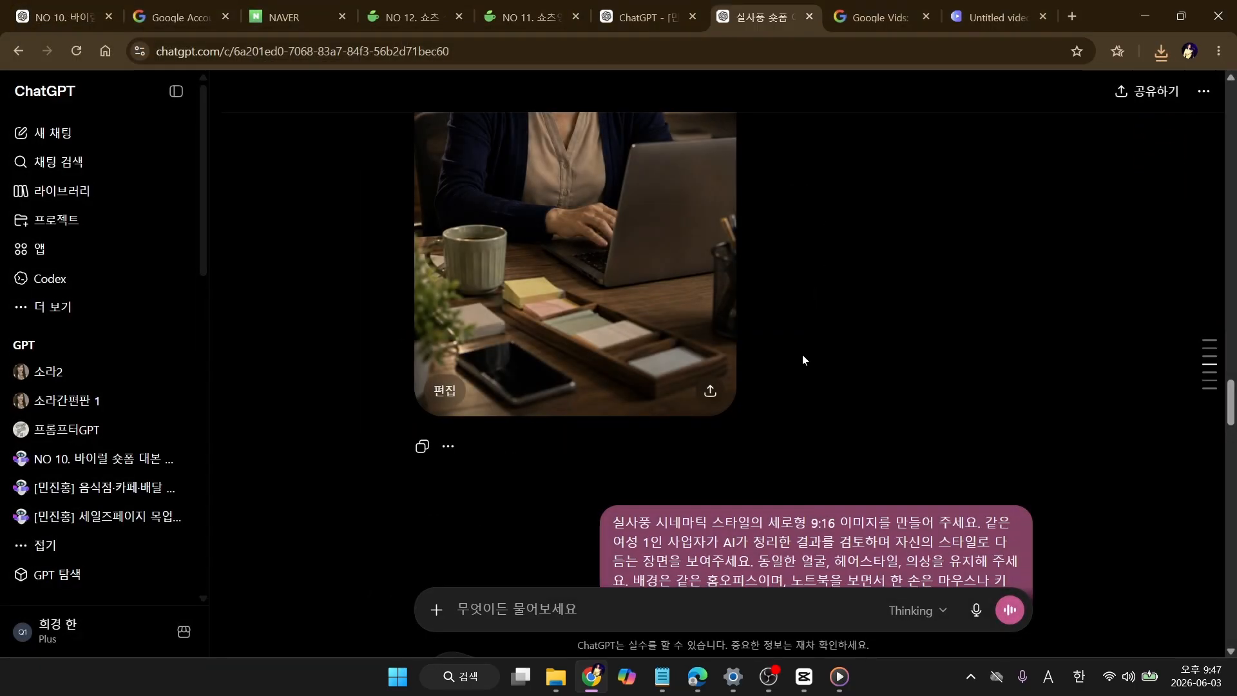
scroll(760, 439, down, 10)
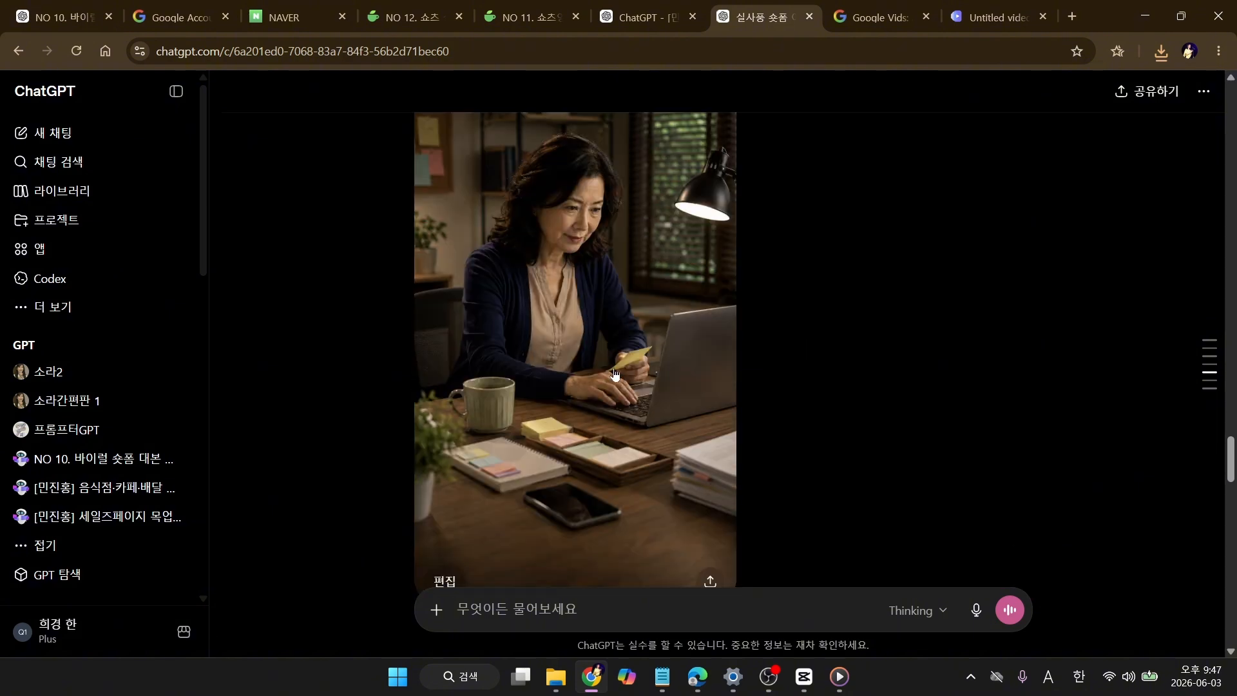
scroll(615, 374, down, 4)
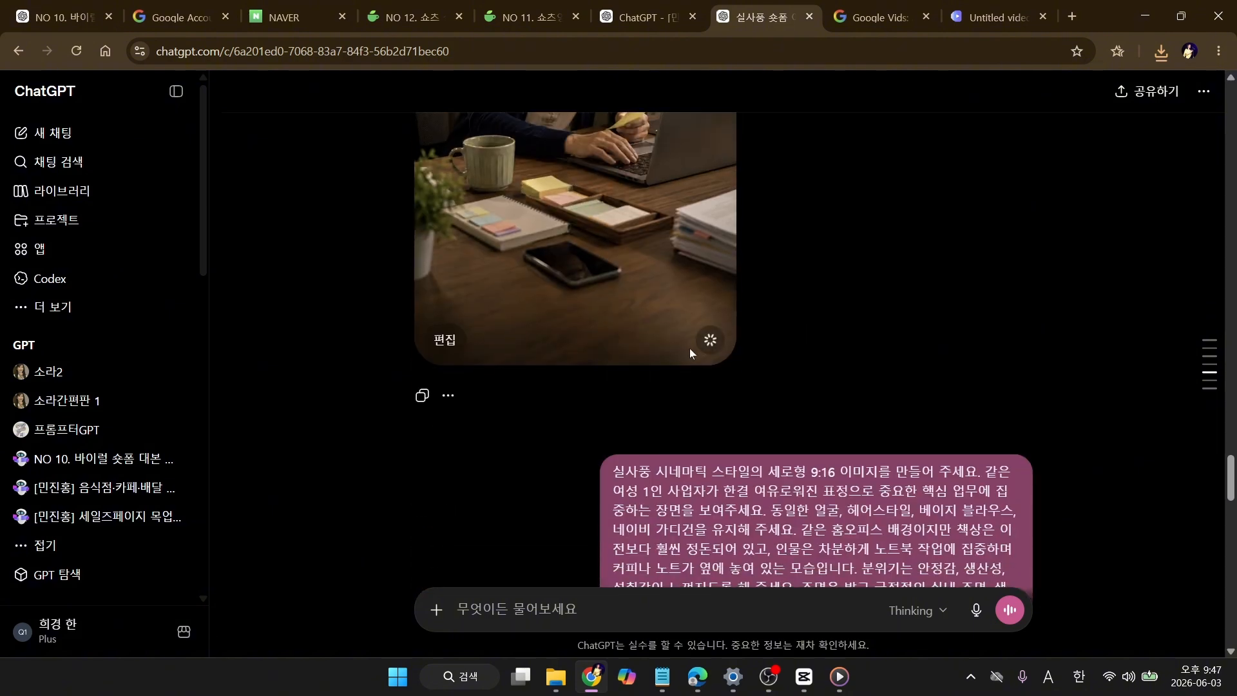
click(652, 352)
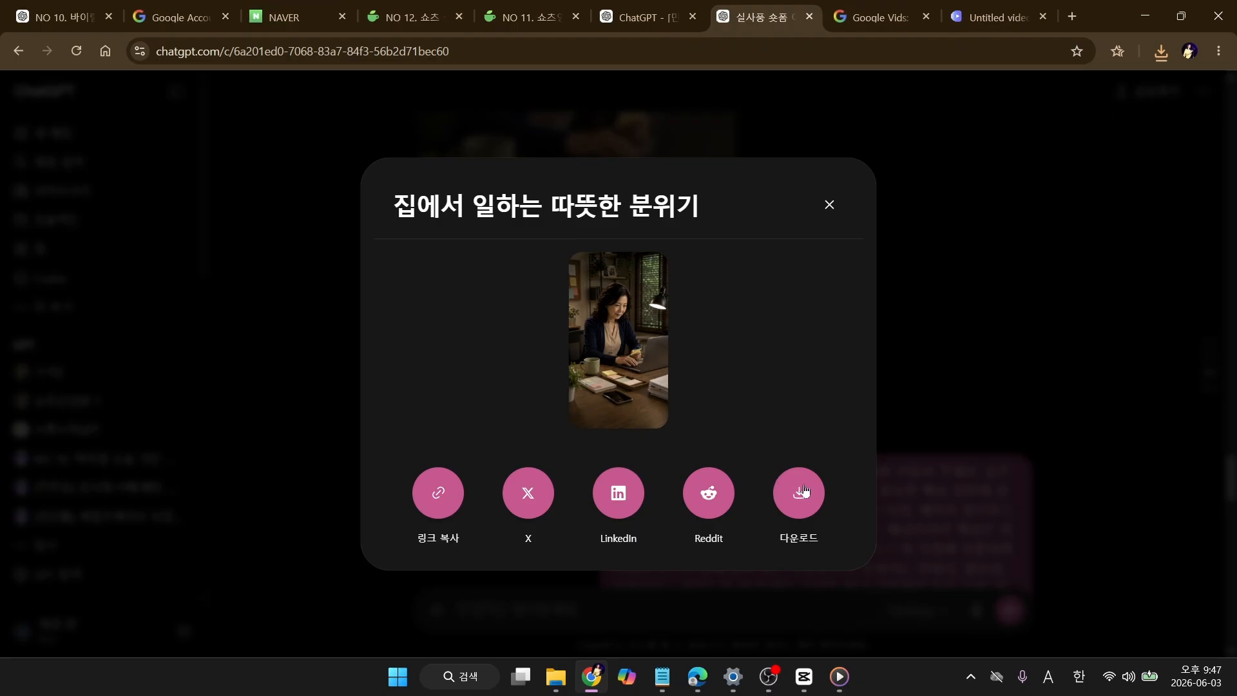
click(781, 491)
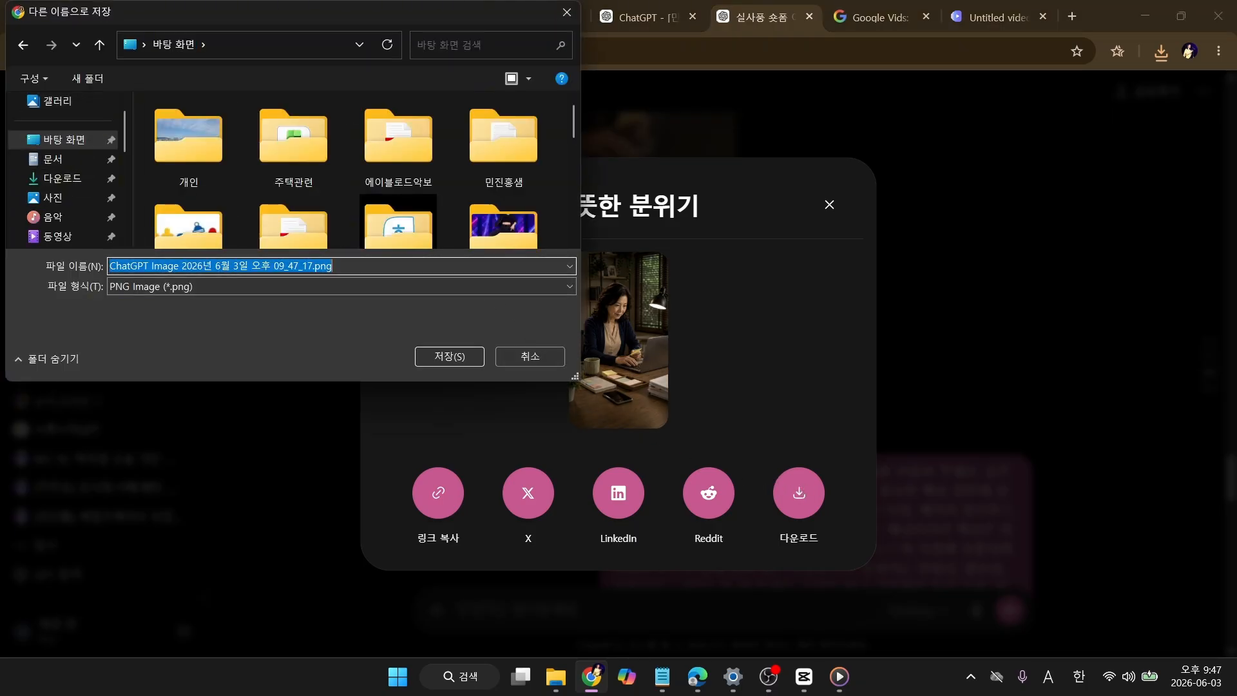
text(5)
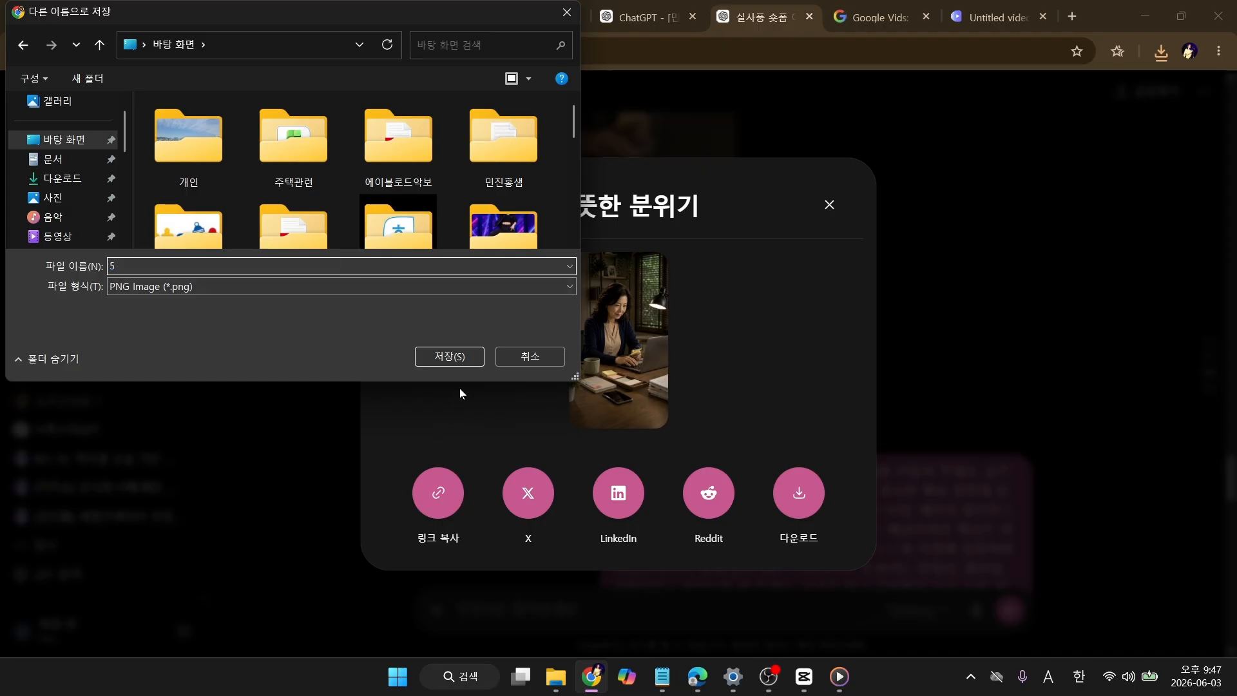
click(470, 355)
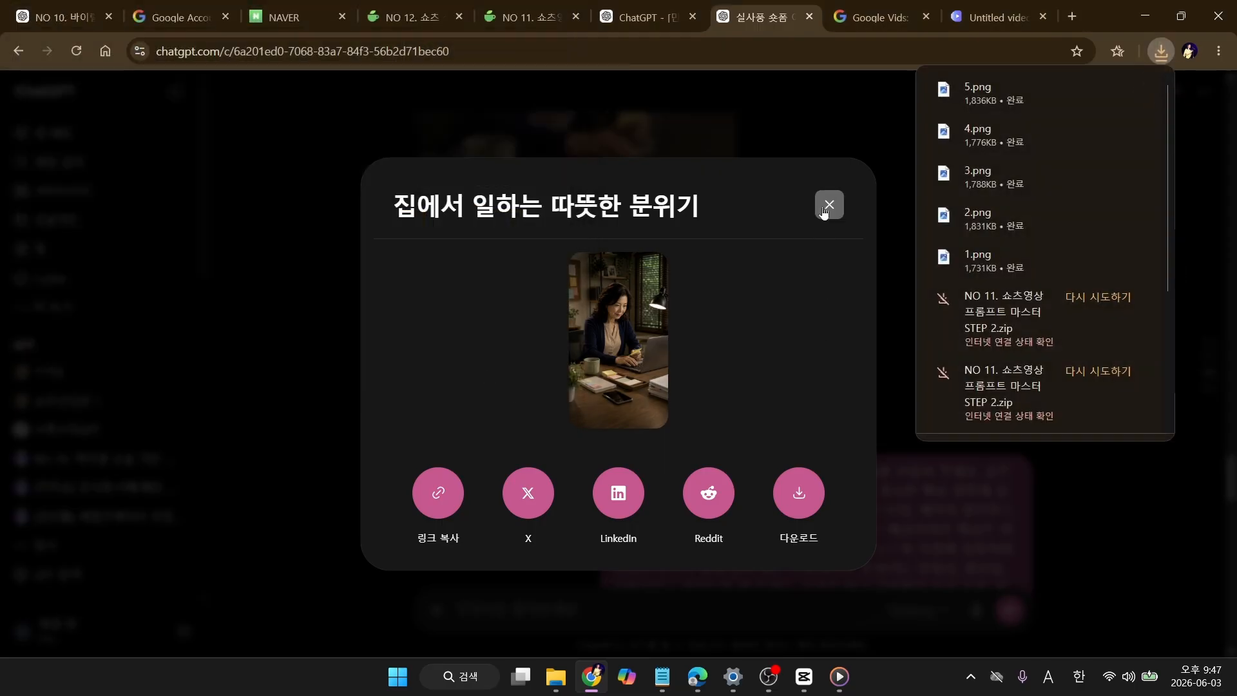
click(824, 213)
Download the sixth scene image as 6.png.
scroll(732, 388, down, 6)
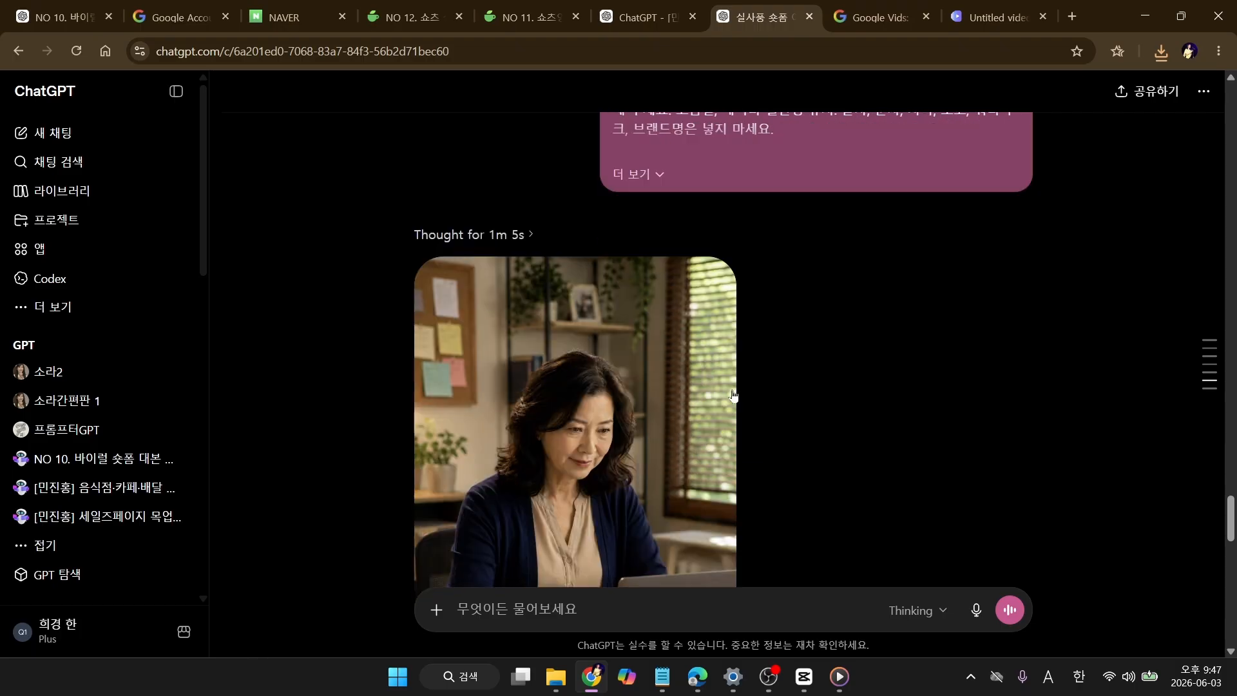
scroll(733, 394, down, 7)
click(711, 354)
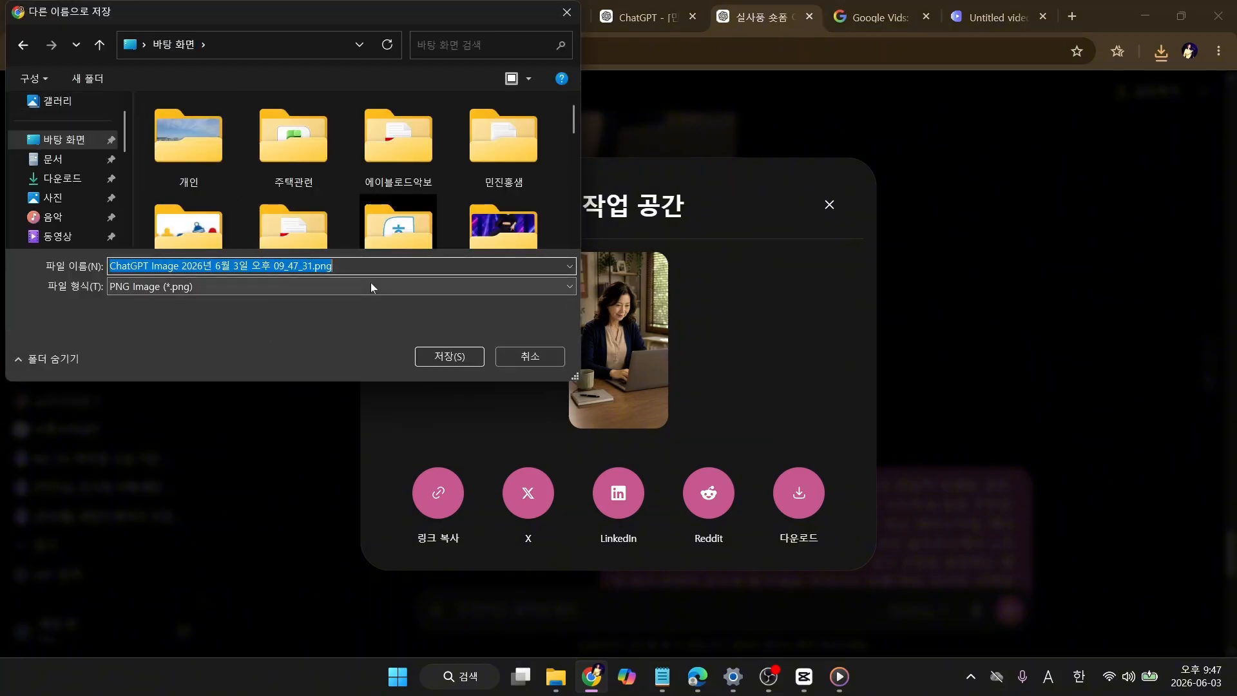
text(1)
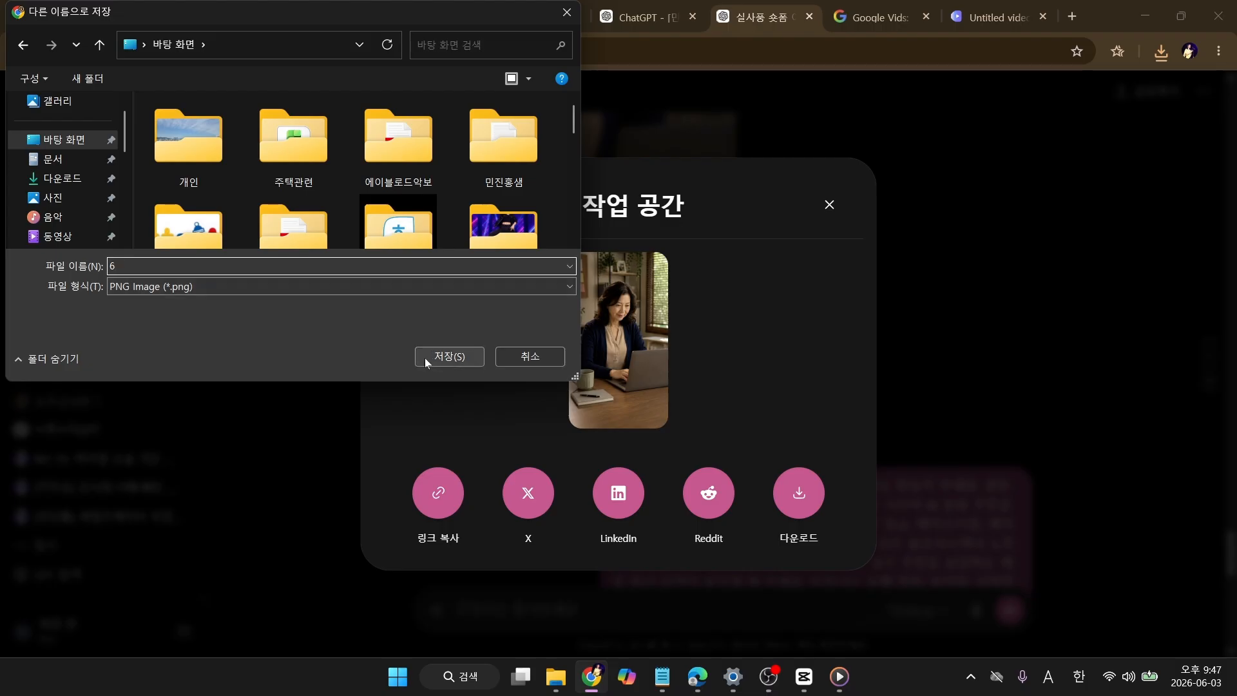
click(426, 357)
click(829, 204)
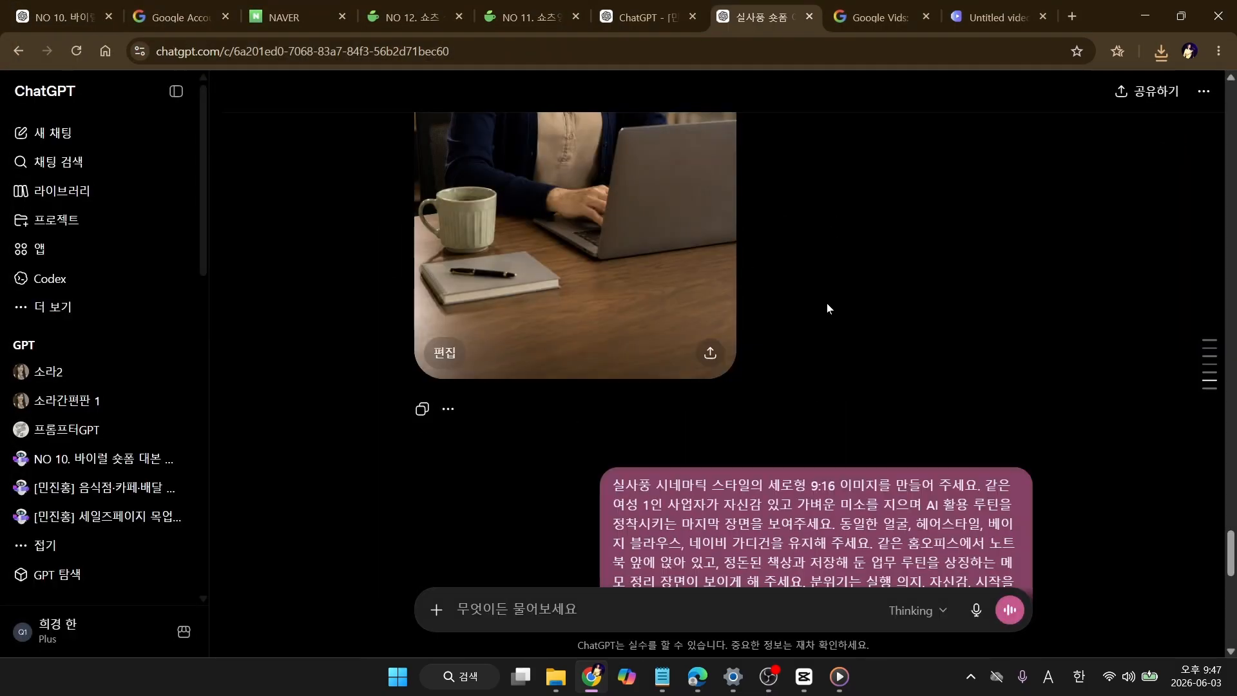
Save the last scene image to 바탕 화면 as 7.png.
scroll(818, 343, down, 10)
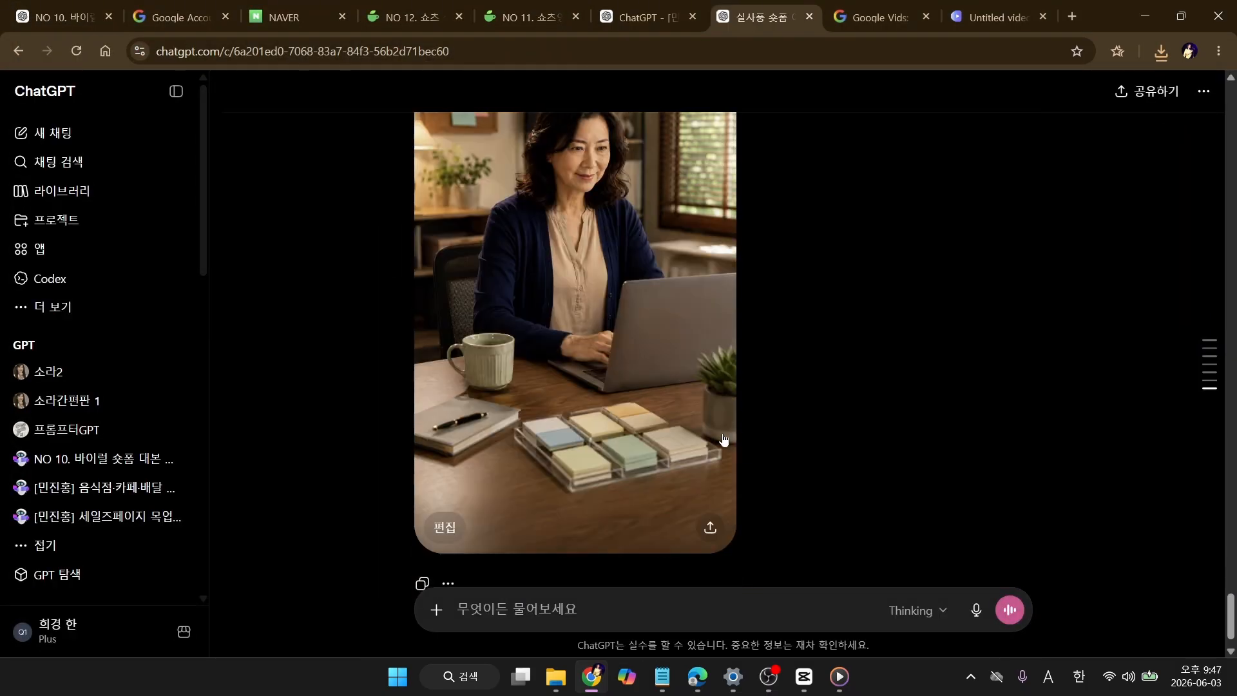
click(733, 525)
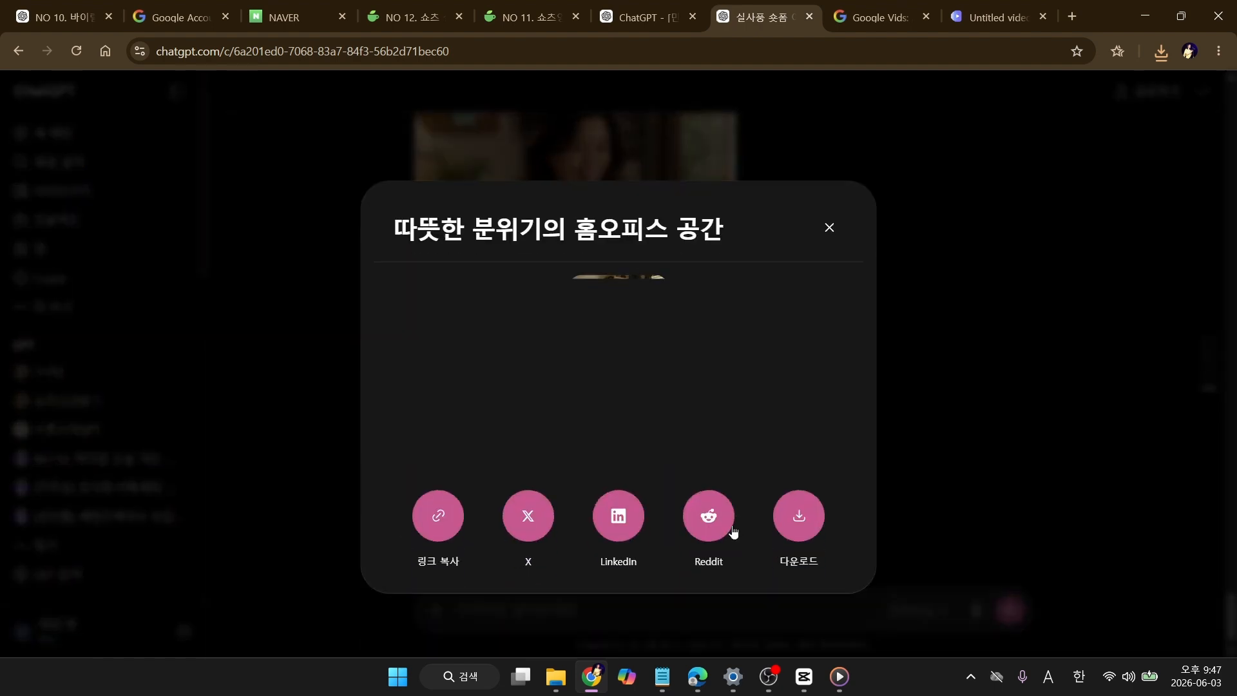
click(796, 495)
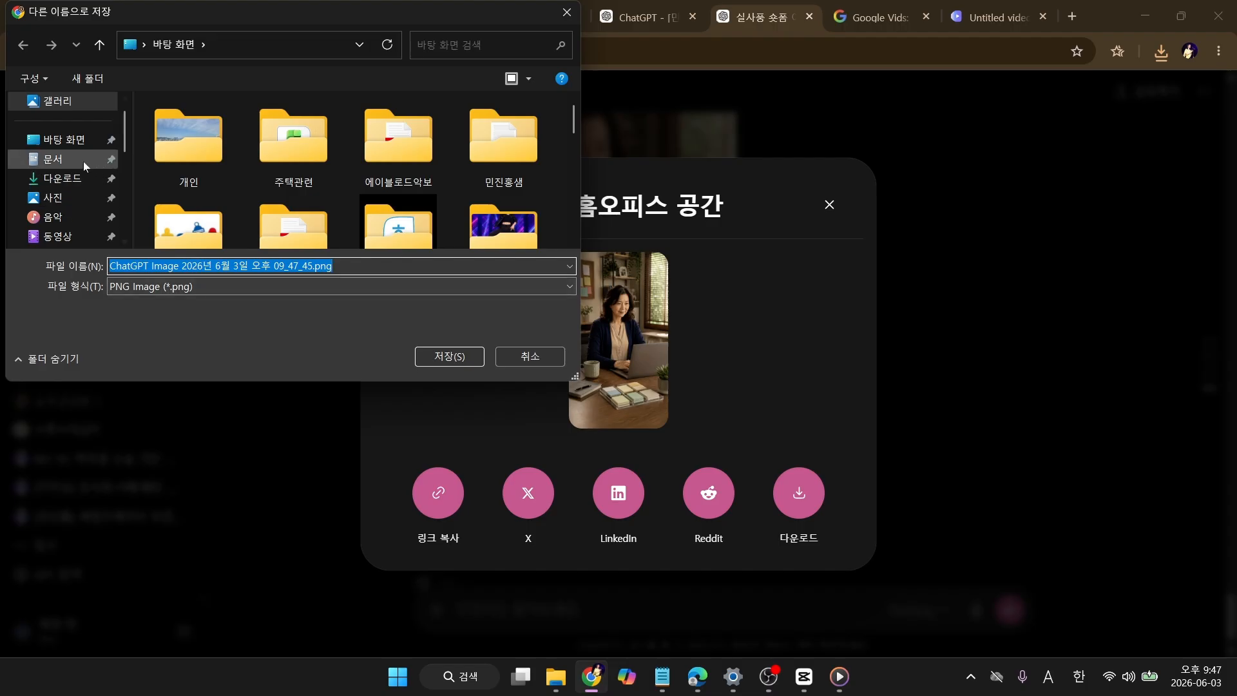
click(77, 139)
click(340, 265)
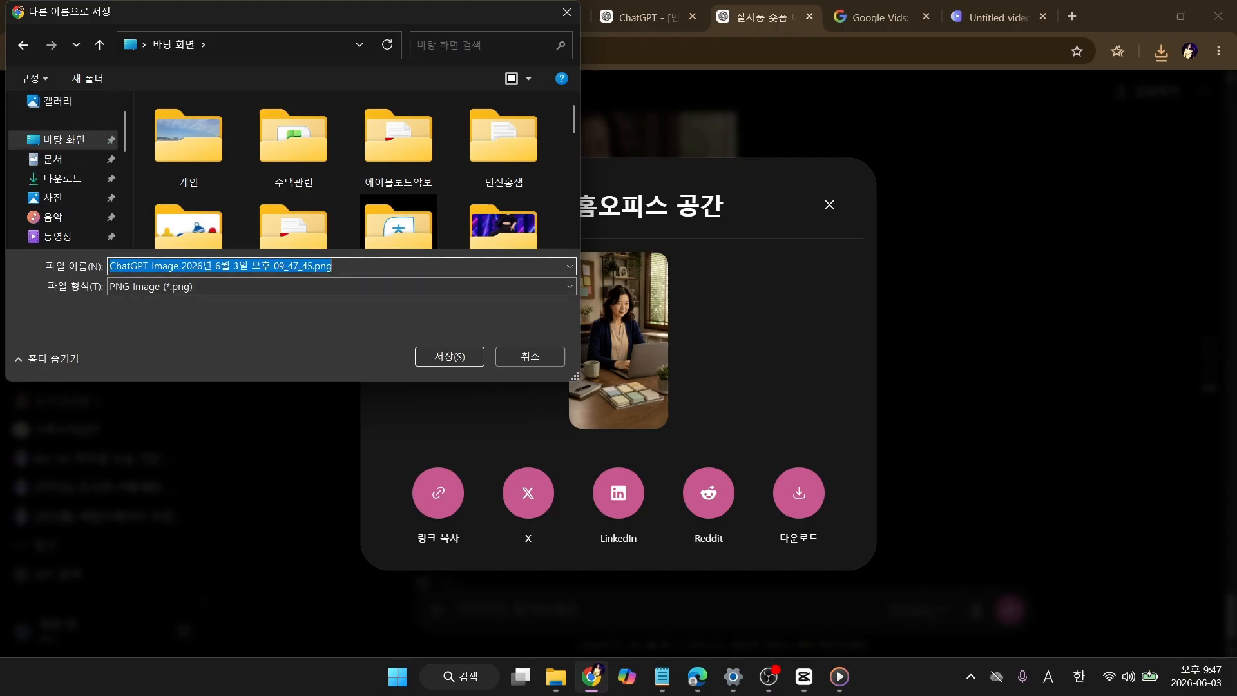
text(7)
click(438, 358)
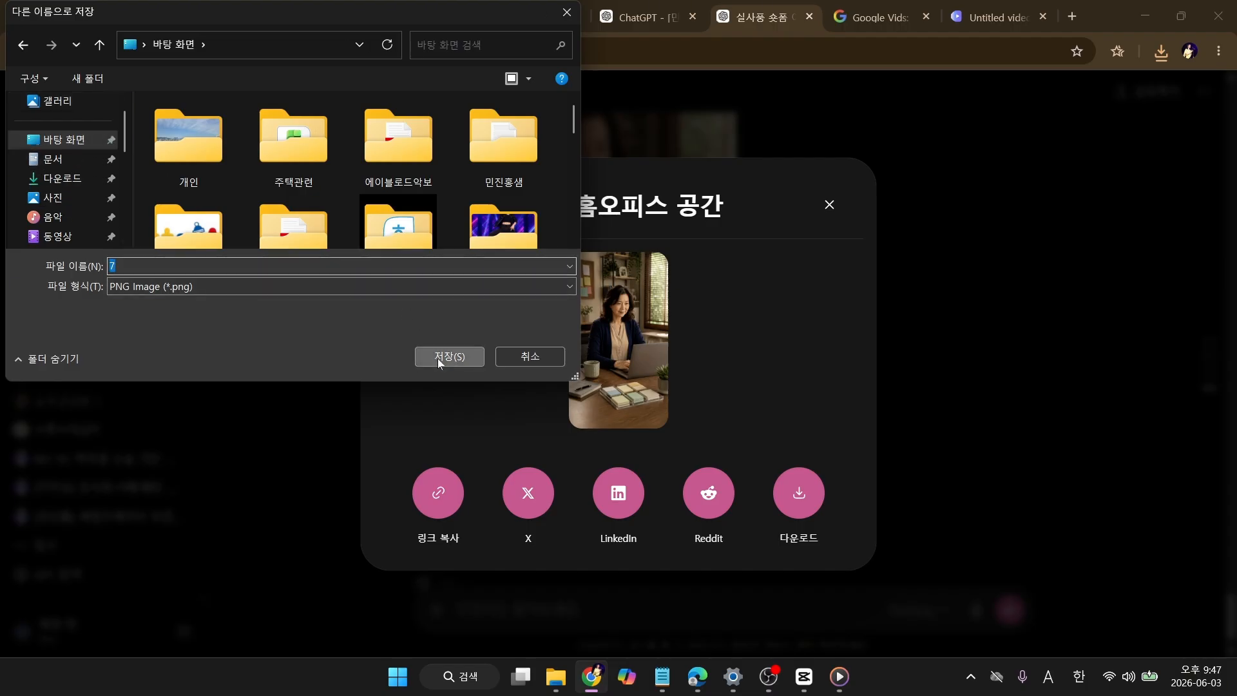
mouse_move(556, 676)
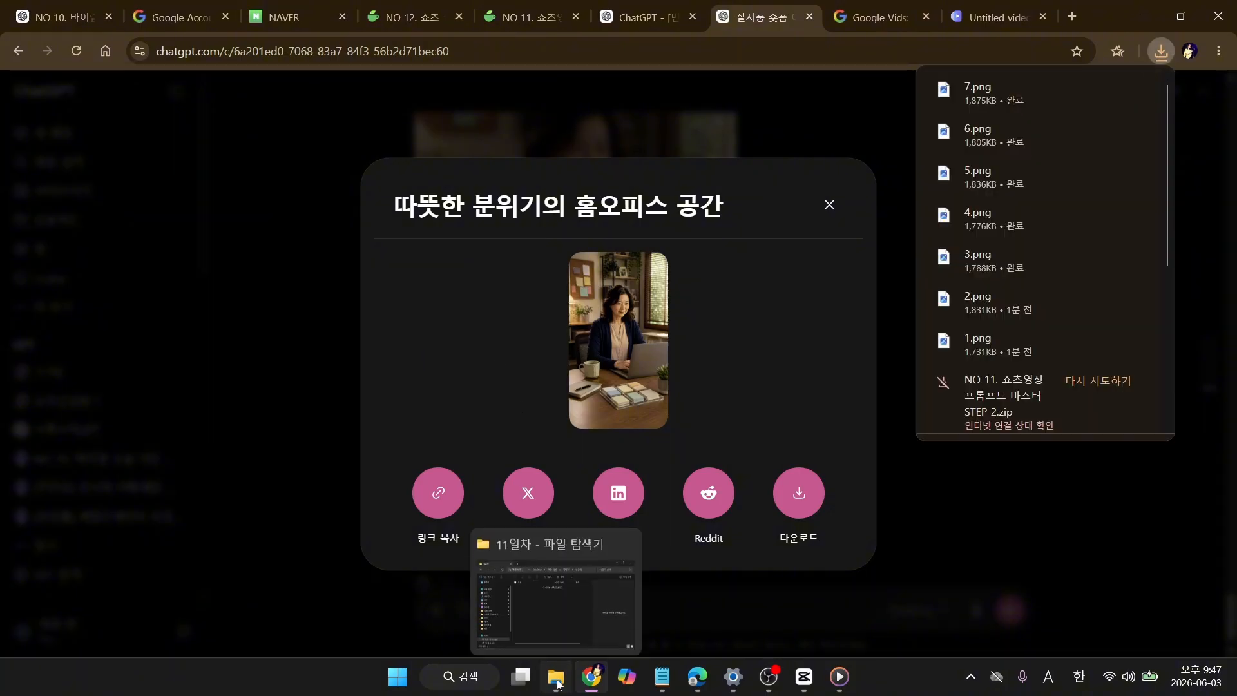
click(505, 556)
click(284, 276)
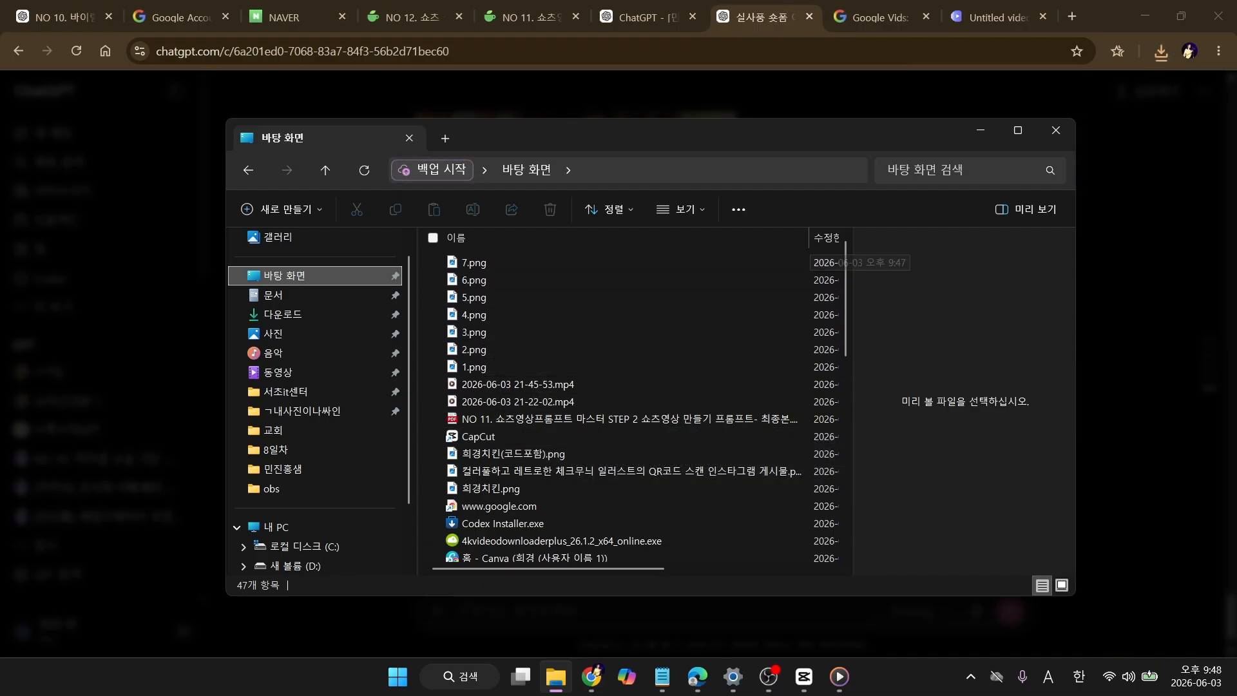
click(981, 132)
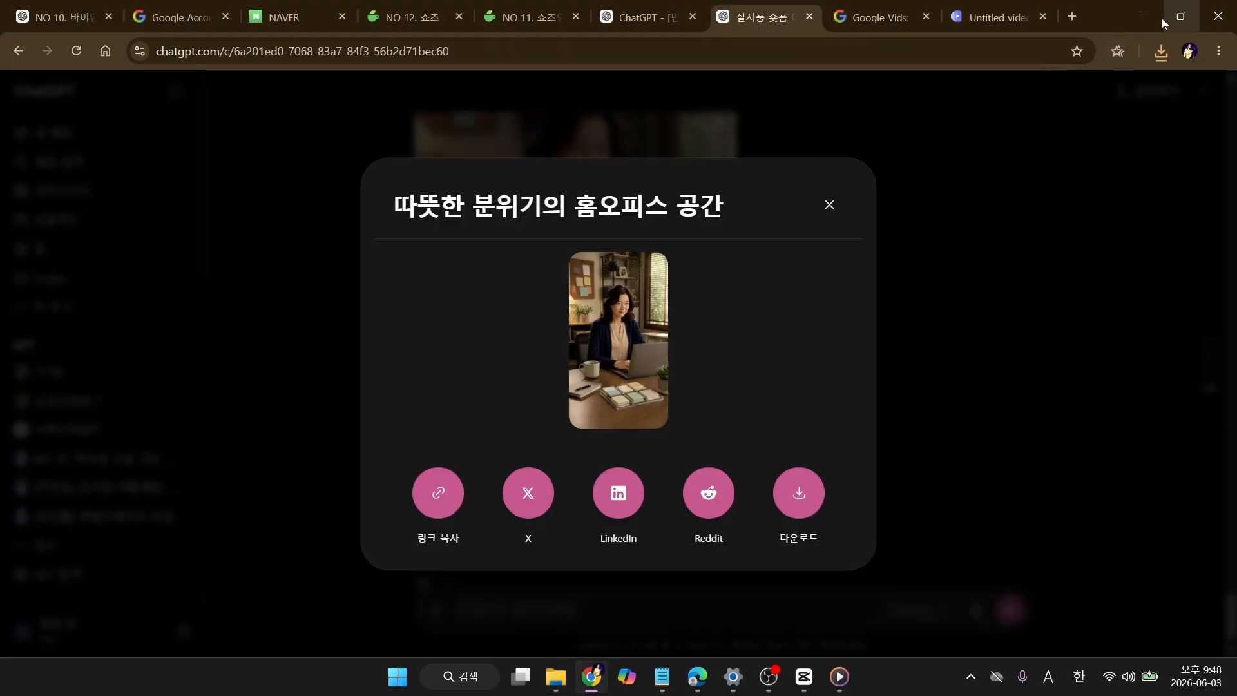
click(1002, 18)
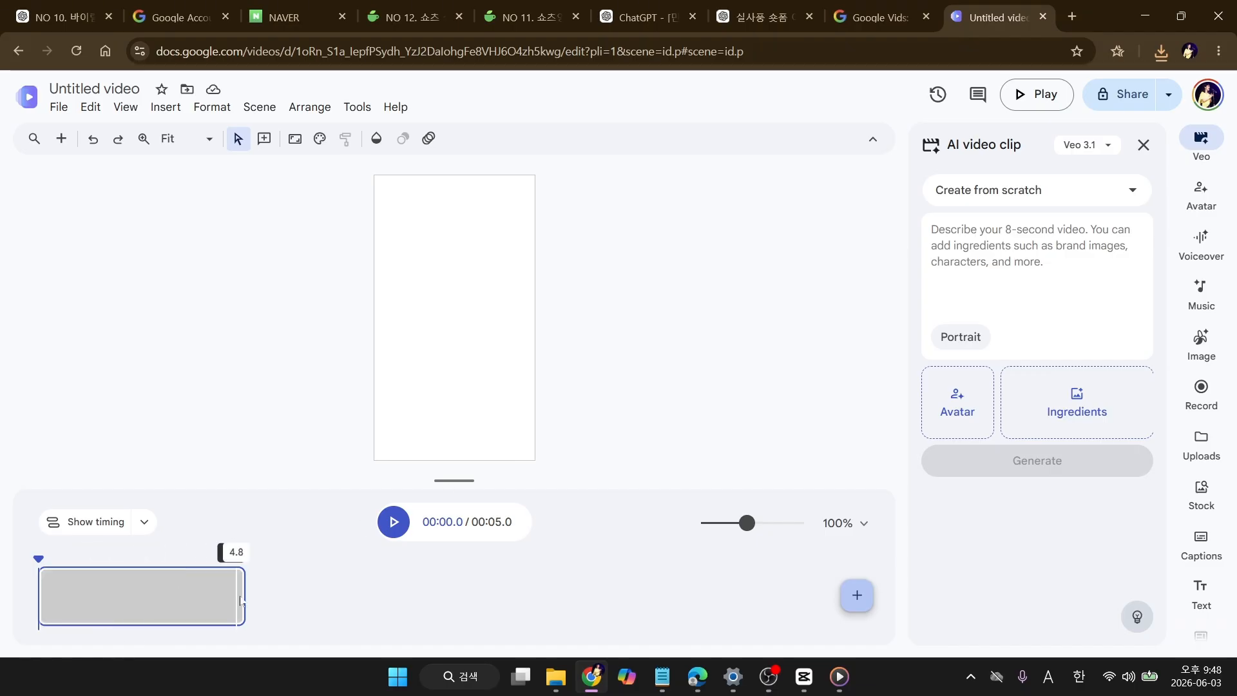
Attach 1.png from the desktop as the Veo clip's ingredient image.
click(1070, 401)
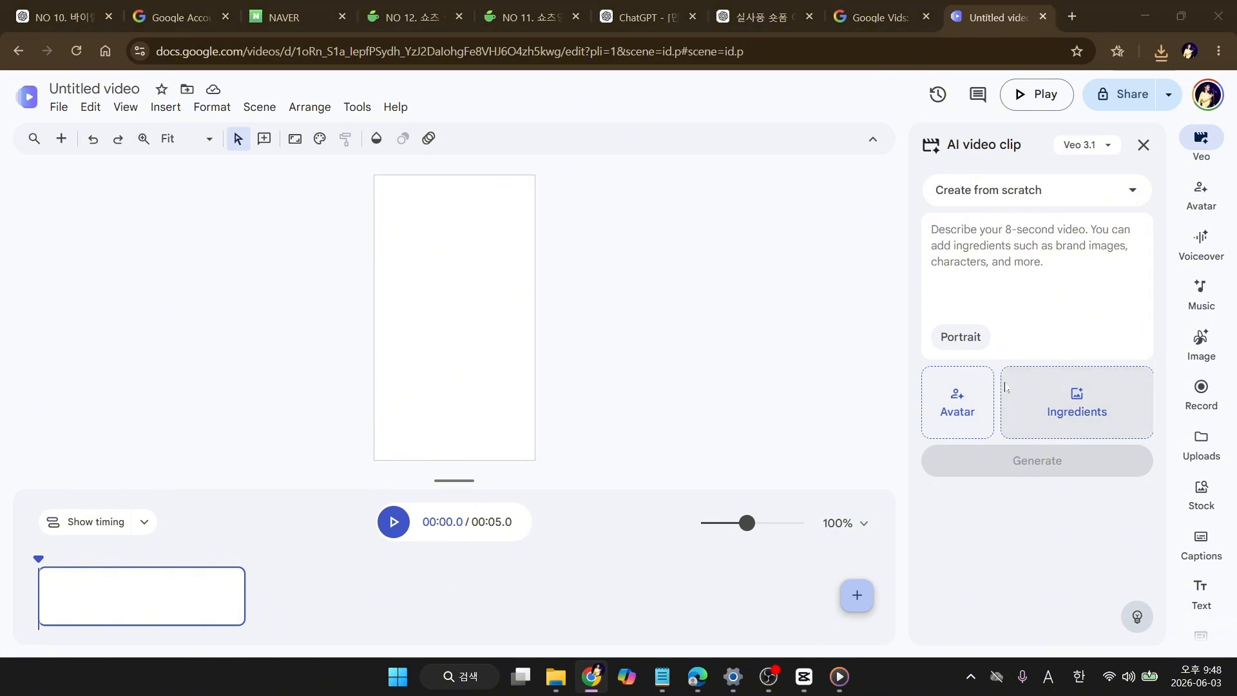
click(65, 139)
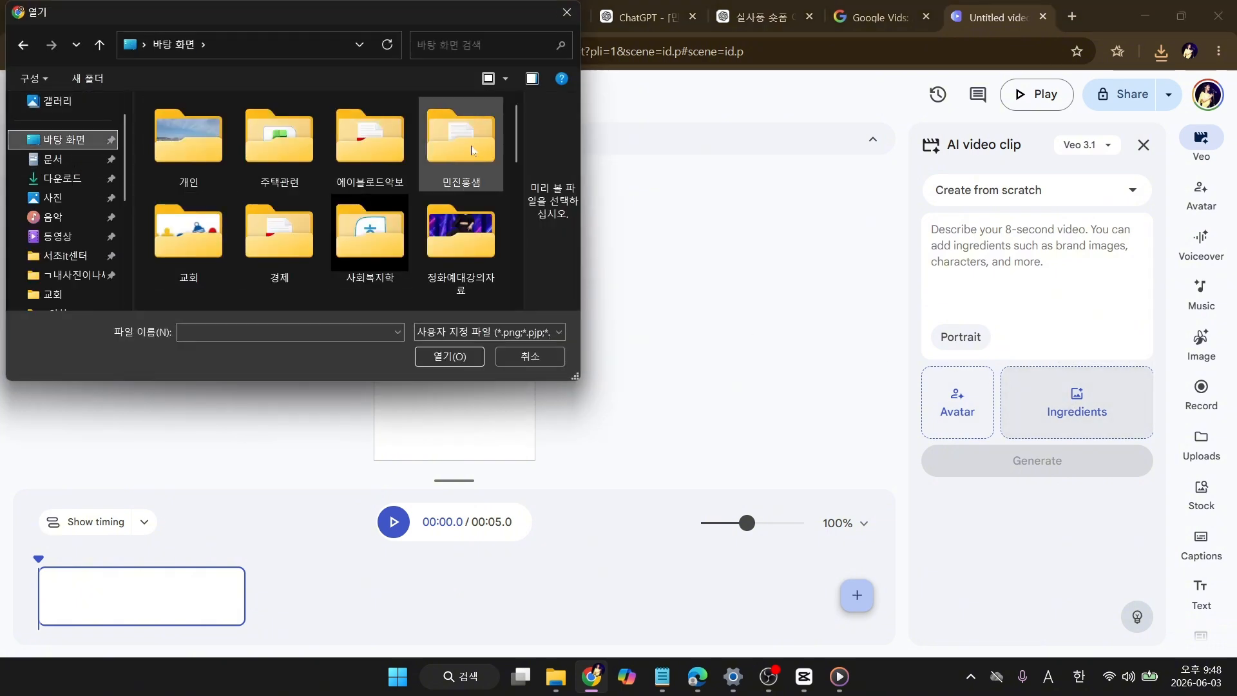
drag(517, 153, 522, 302)
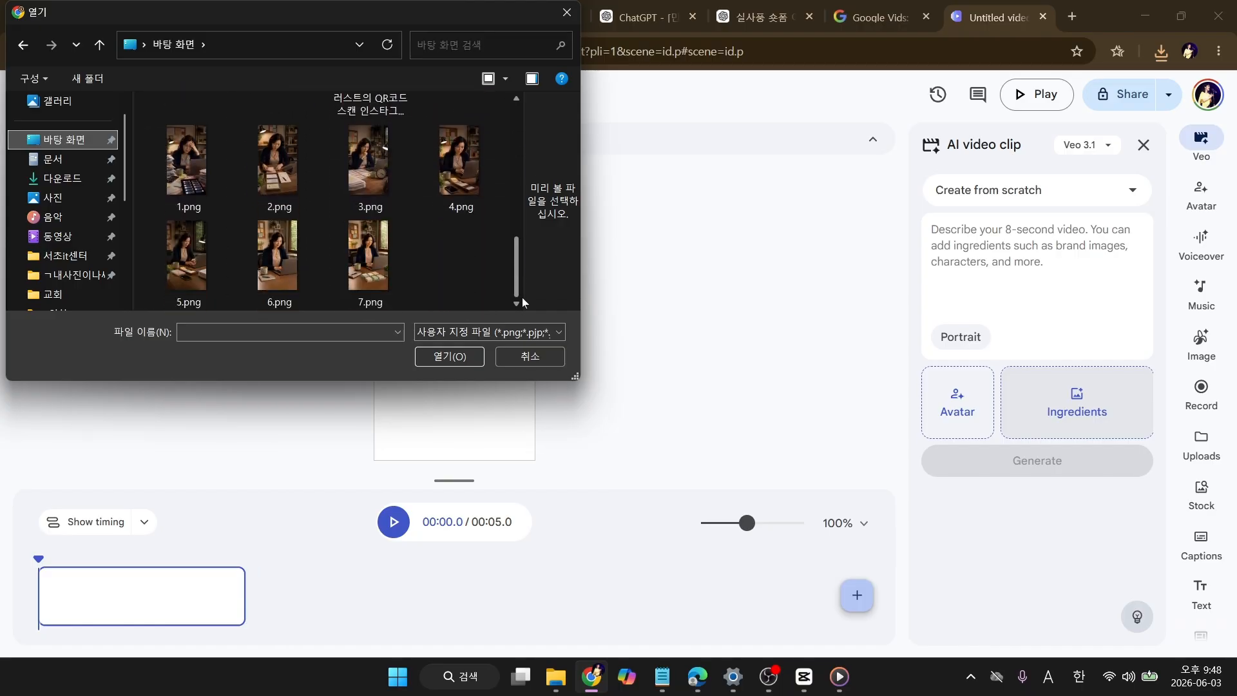
click(193, 160)
click(451, 357)
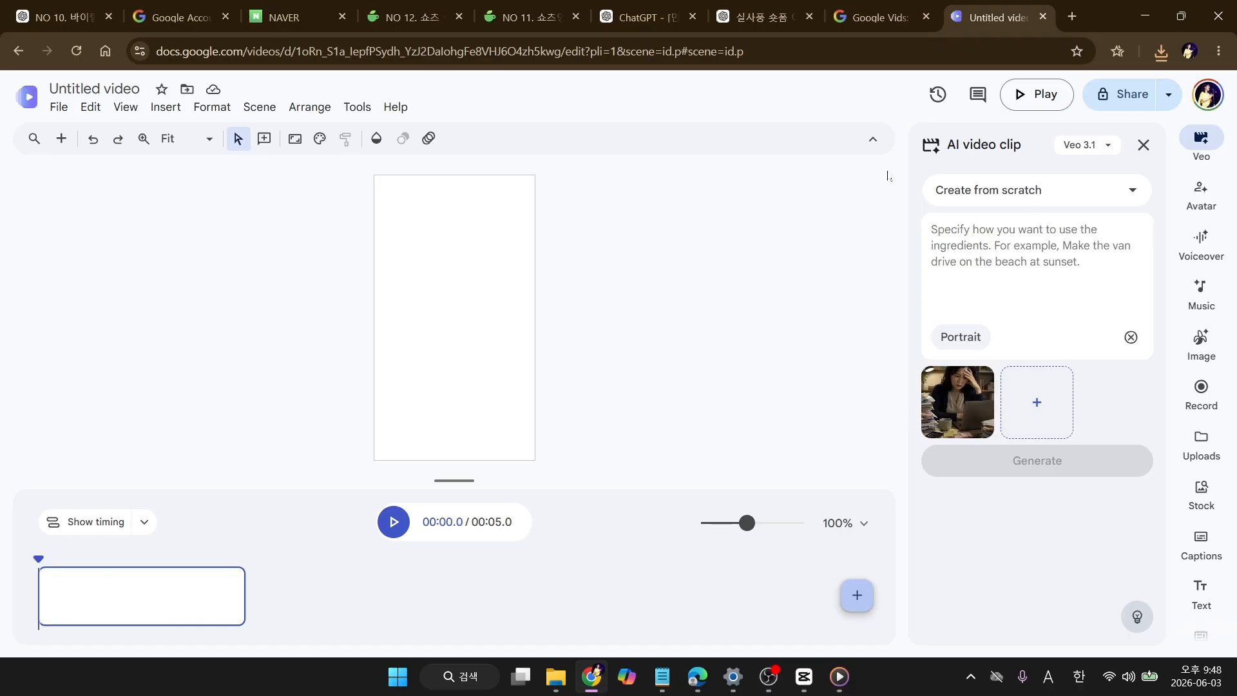
click(659, 15)
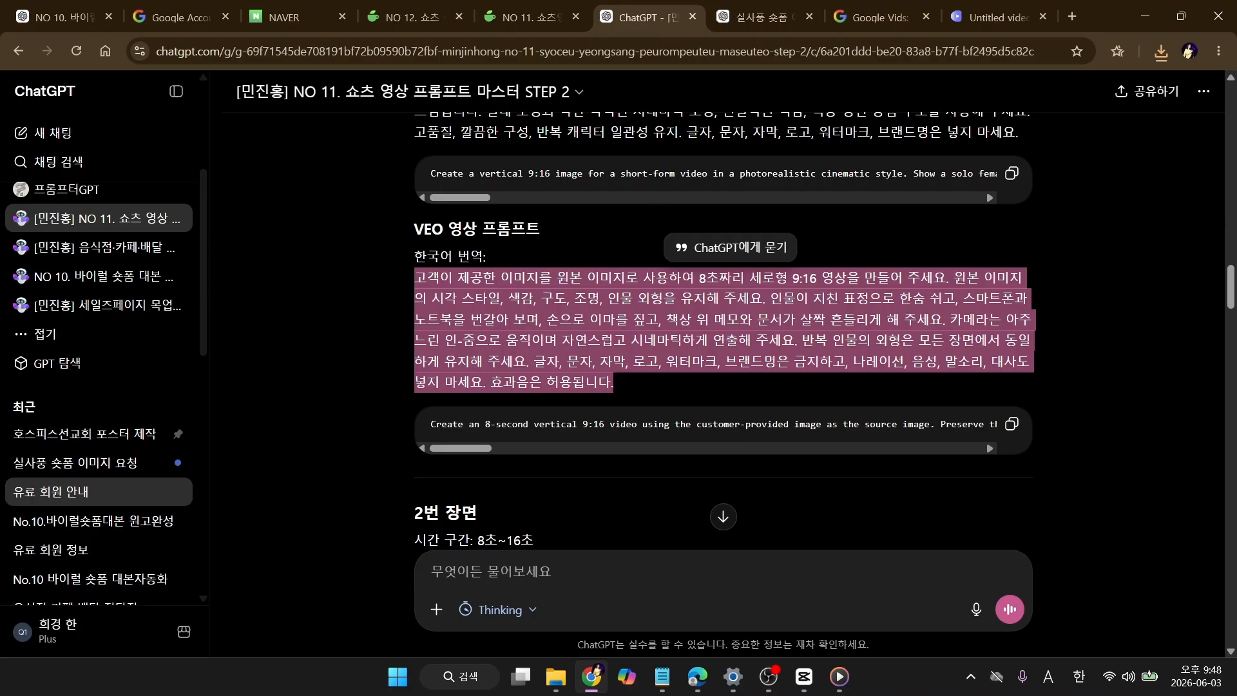
Paste scene 1's Korean VEO prompt from ChatGPT into the clip description and generate.
right_click(608, 311)
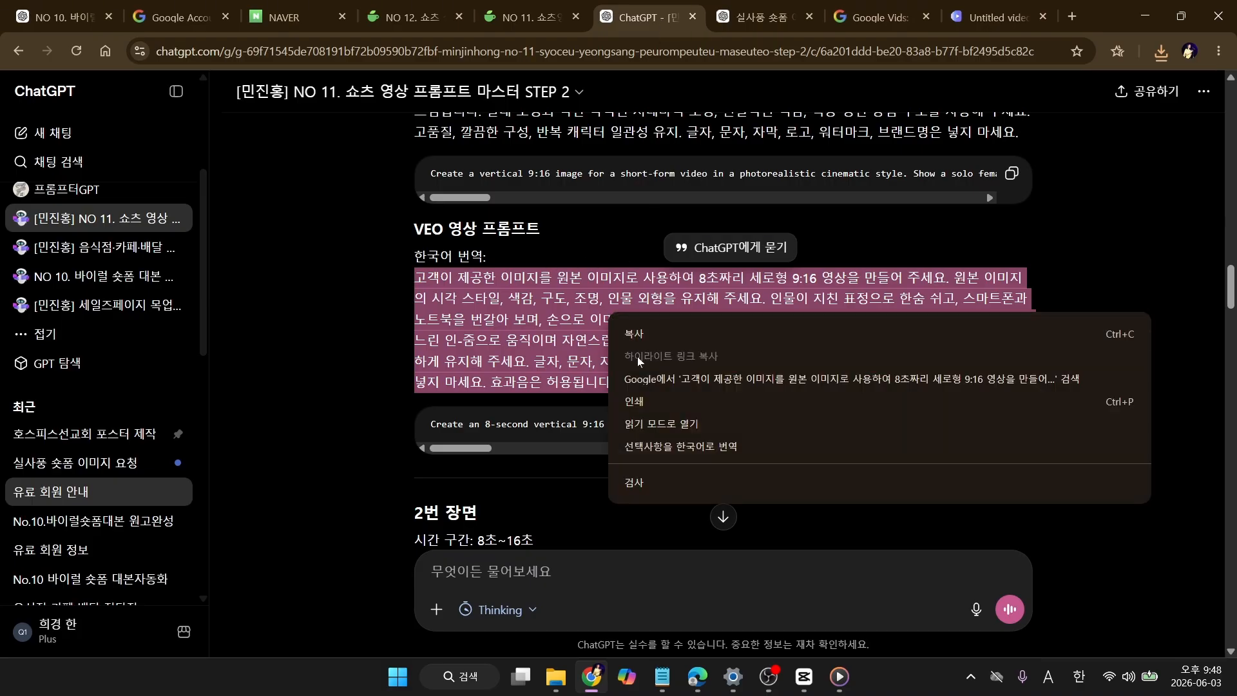
click(639, 336)
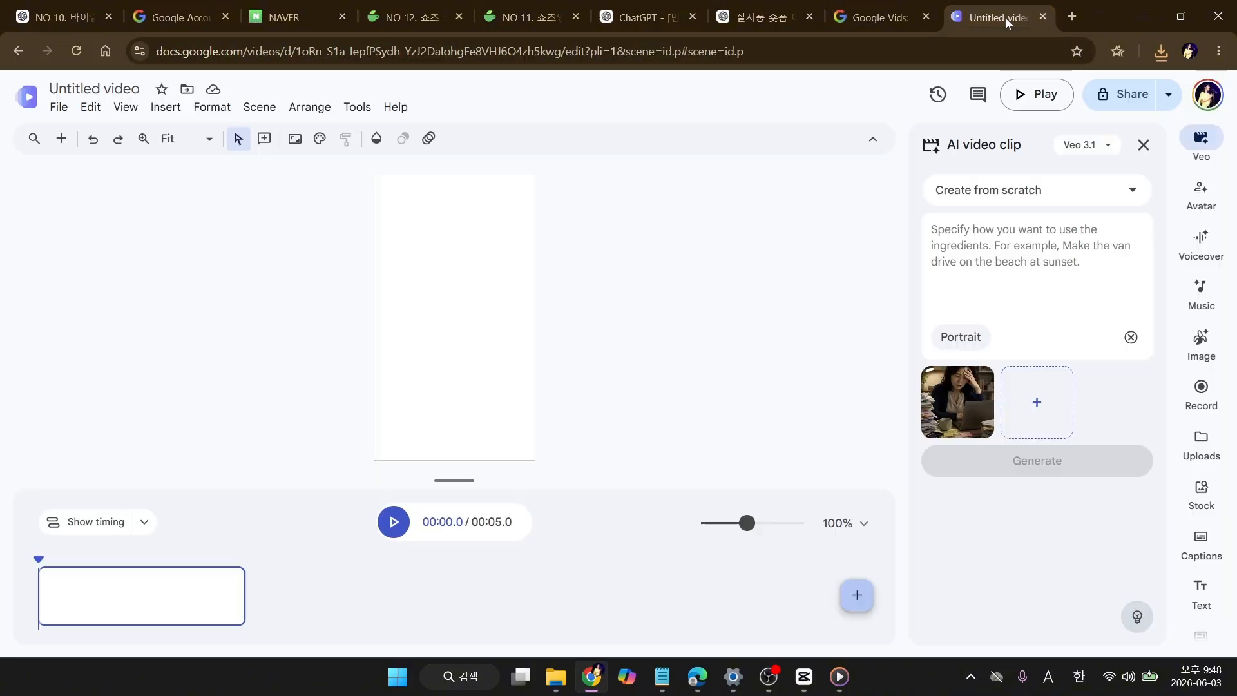
click(1006, 19)
key(ctrl+v)
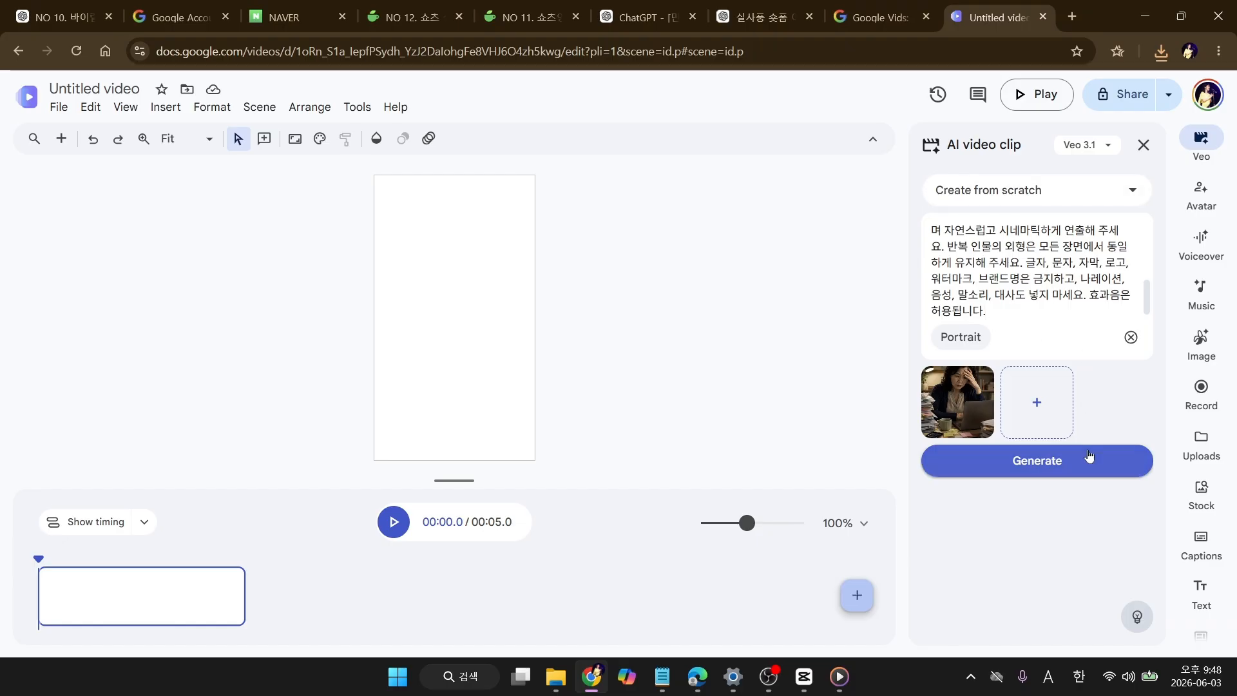
click(1073, 472)
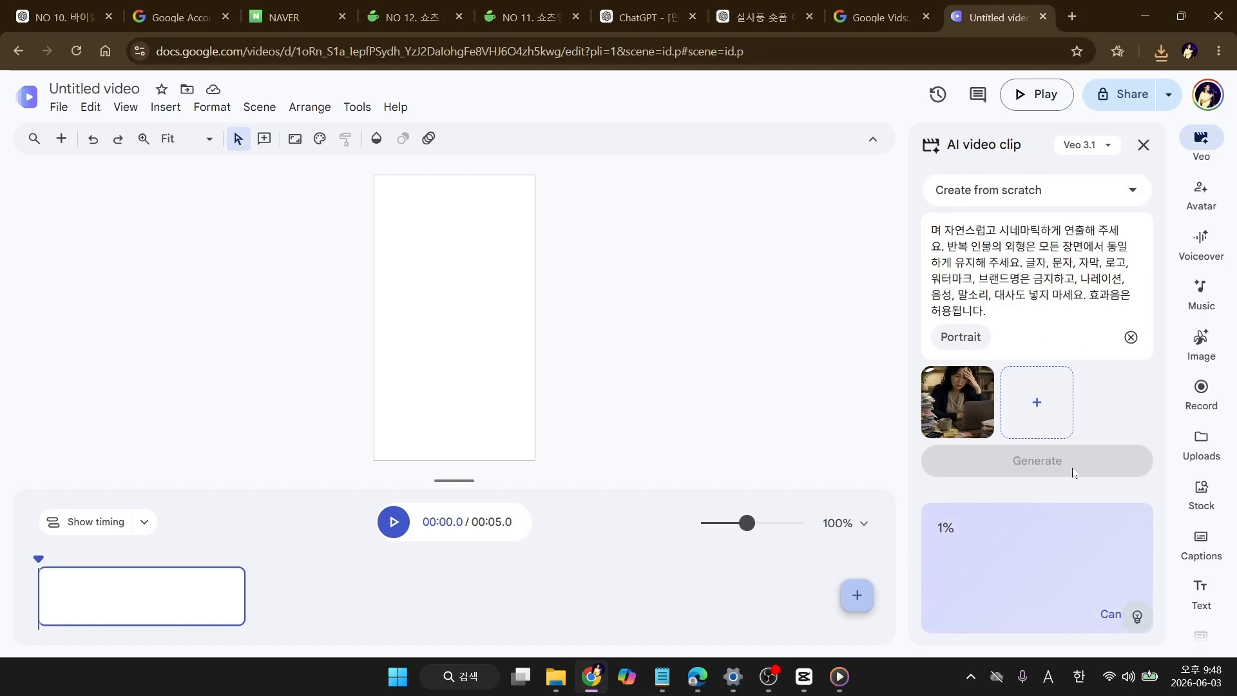
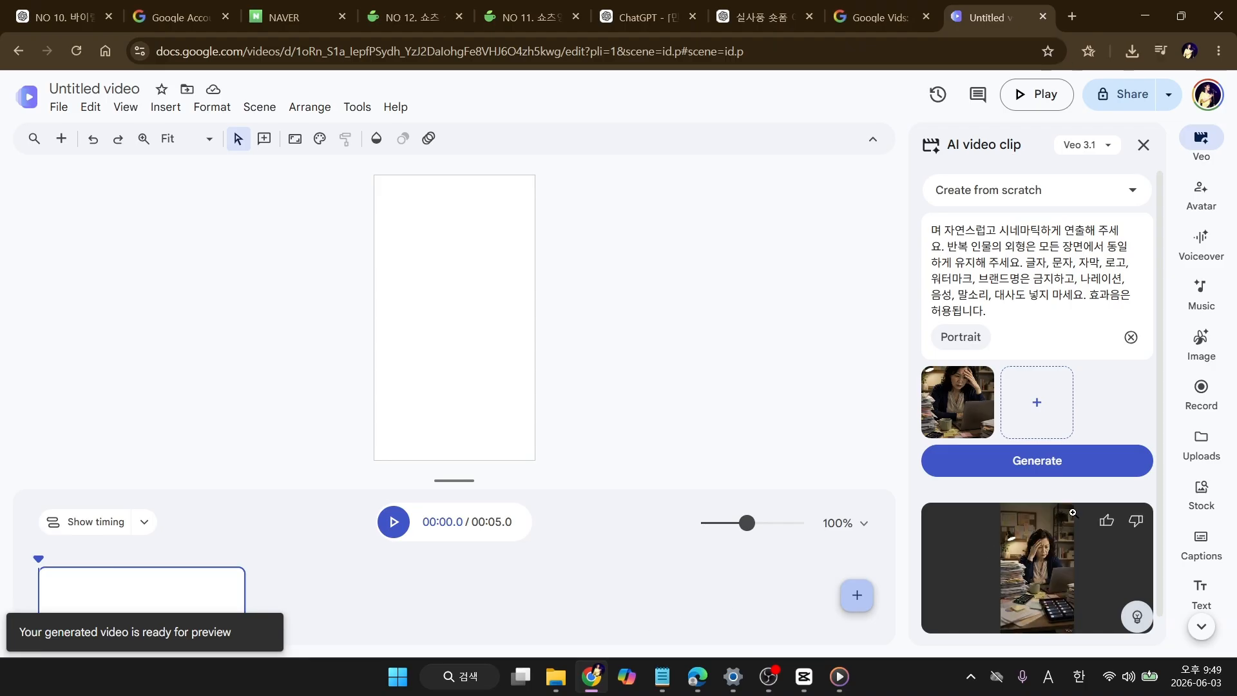
Turn down the system volume and preview the generated clip of the stressed woman at her desk.
click(1129, 678)
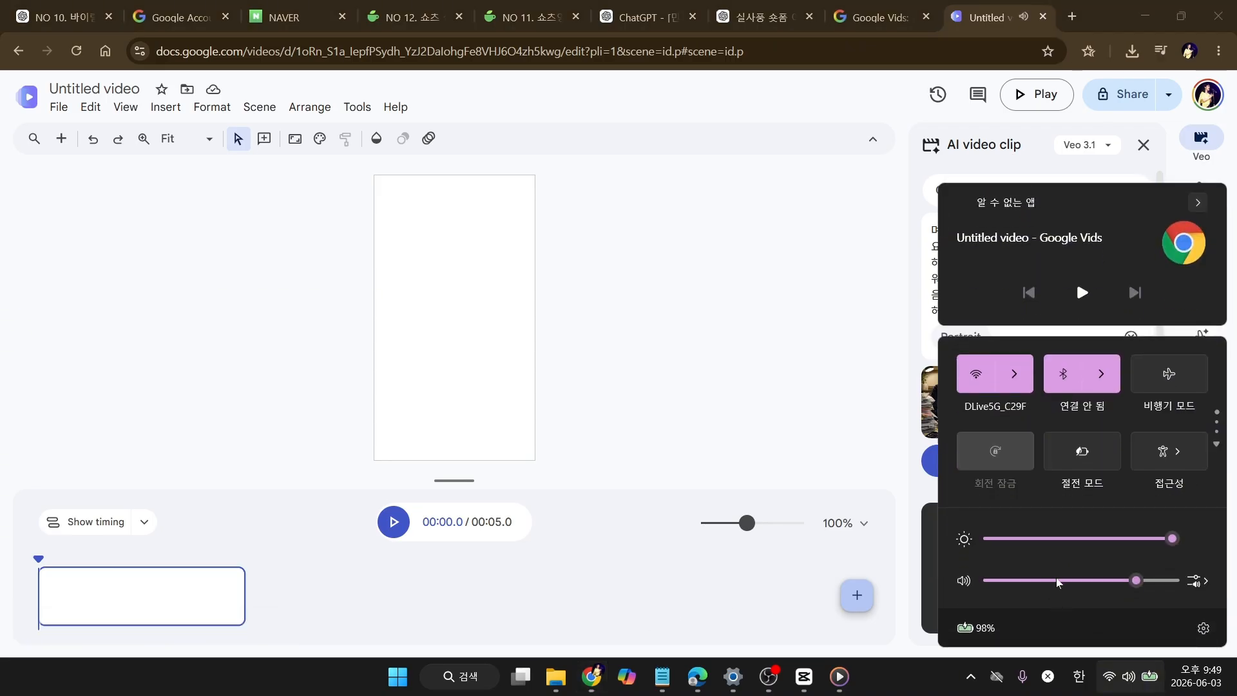
click(1058, 582)
click(876, 478)
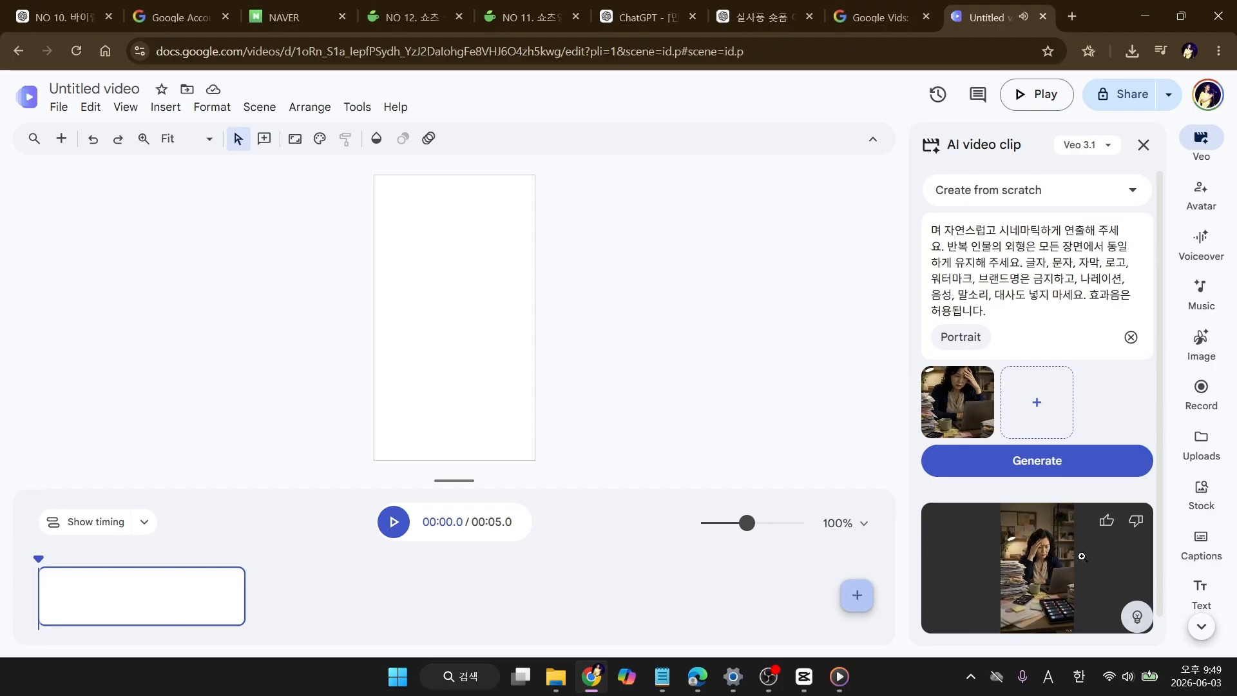
click(1040, 591)
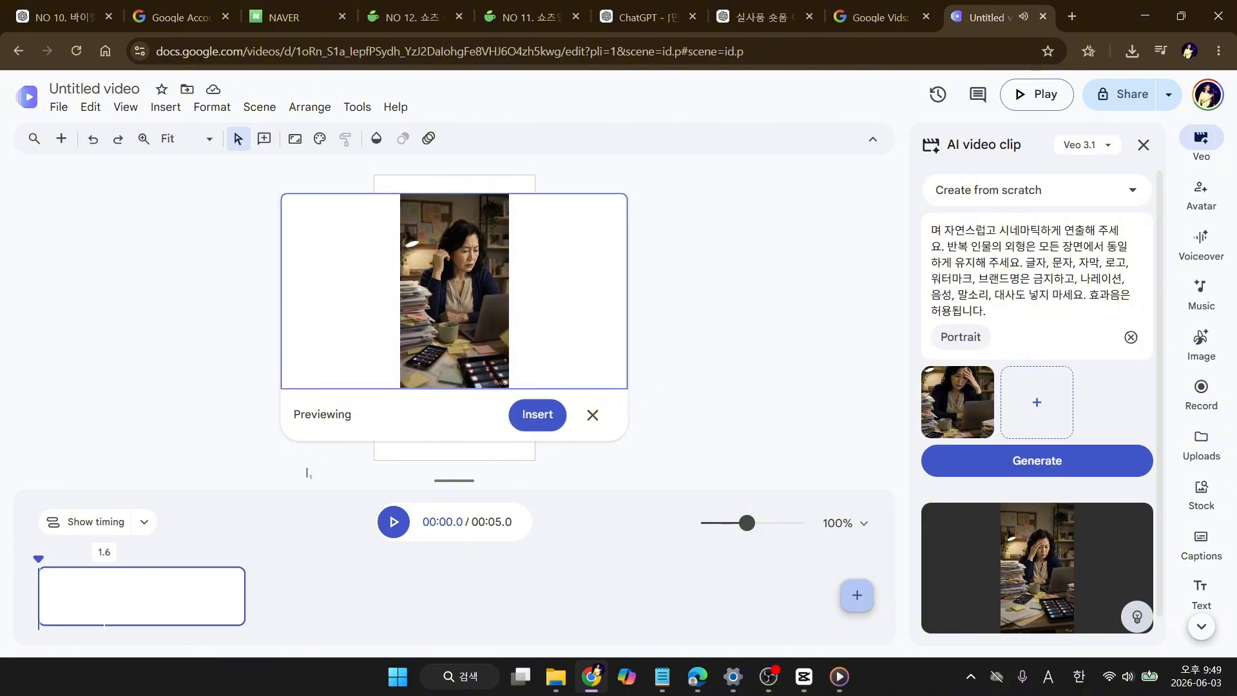
Insert the Veo clip as an 8-second video, play it from about 5.5 s, then rewind to 0.
click(535, 415)
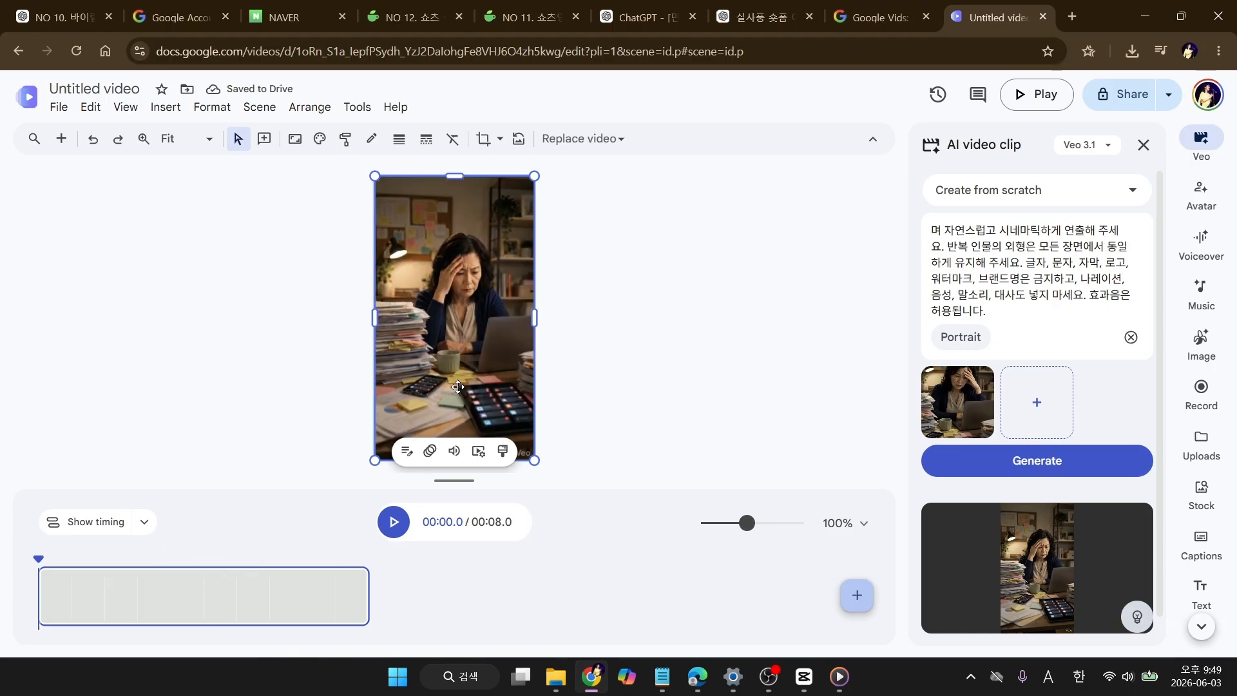
click(267, 598)
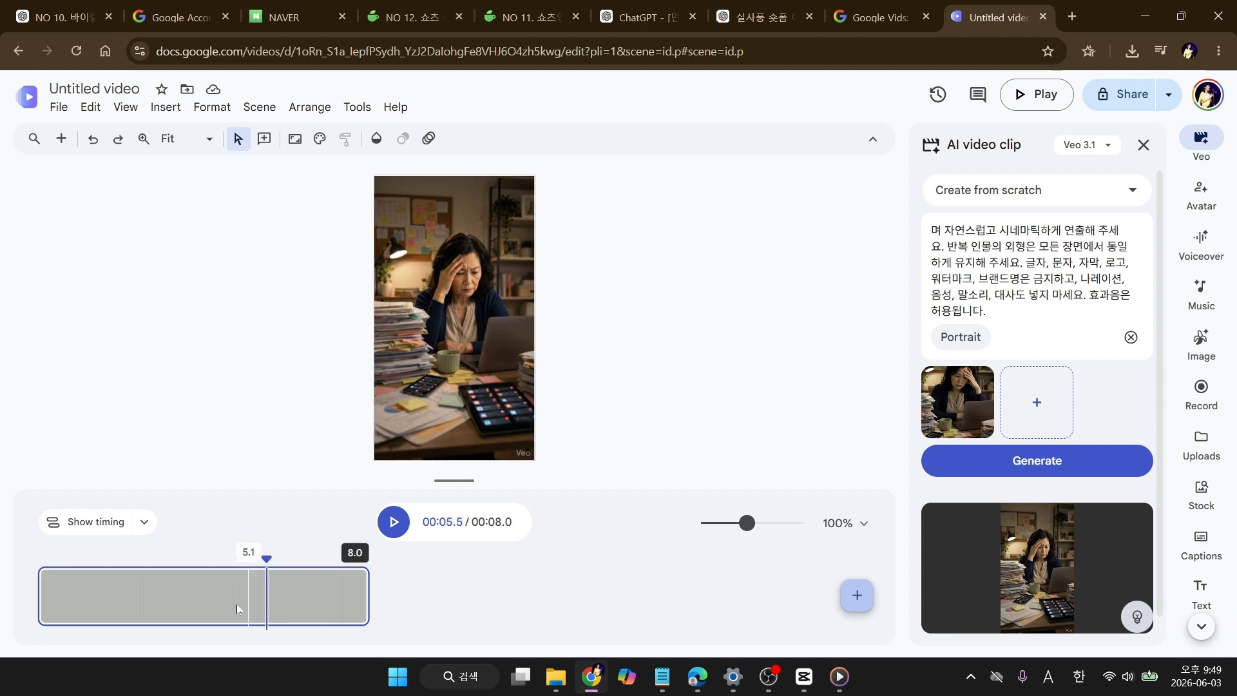
click(394, 523)
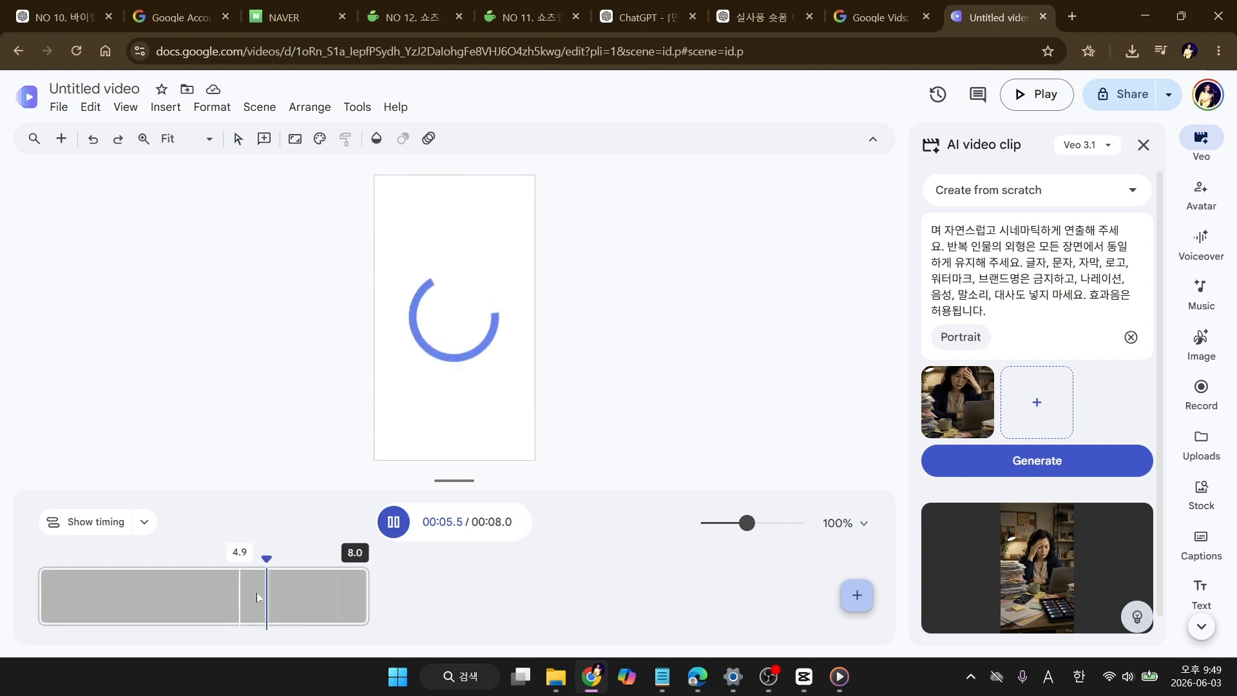
click(316, 577)
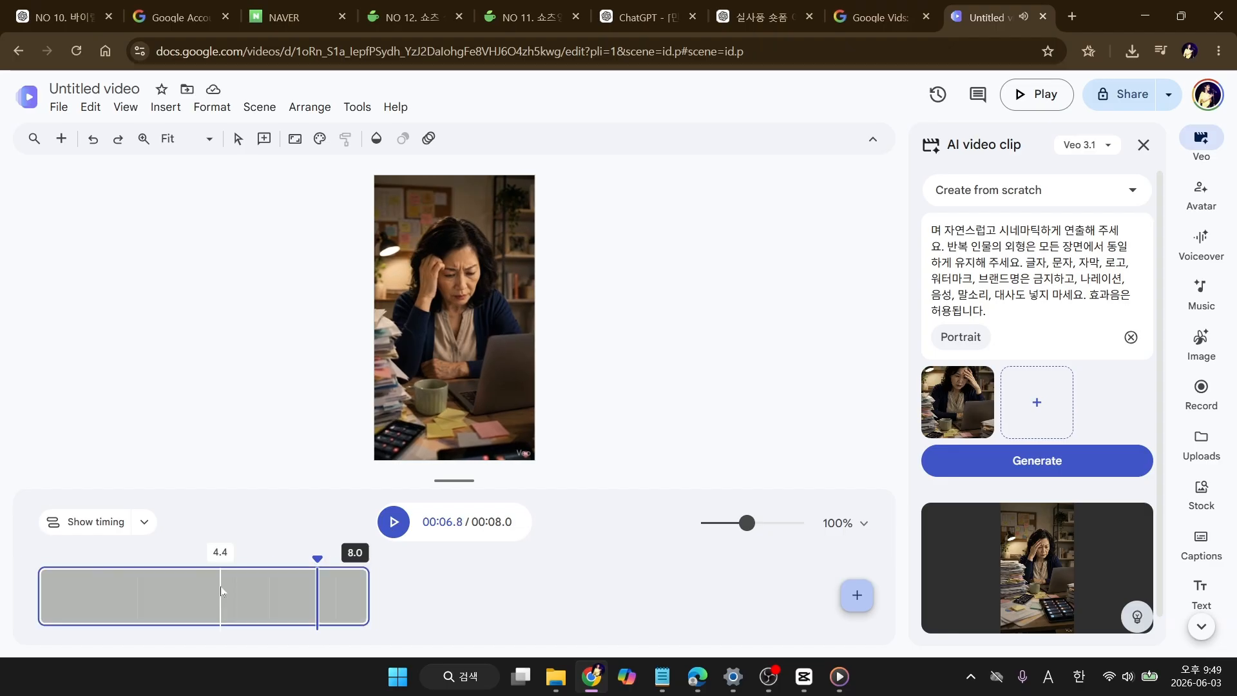
drag(318, 559, 38, 584)
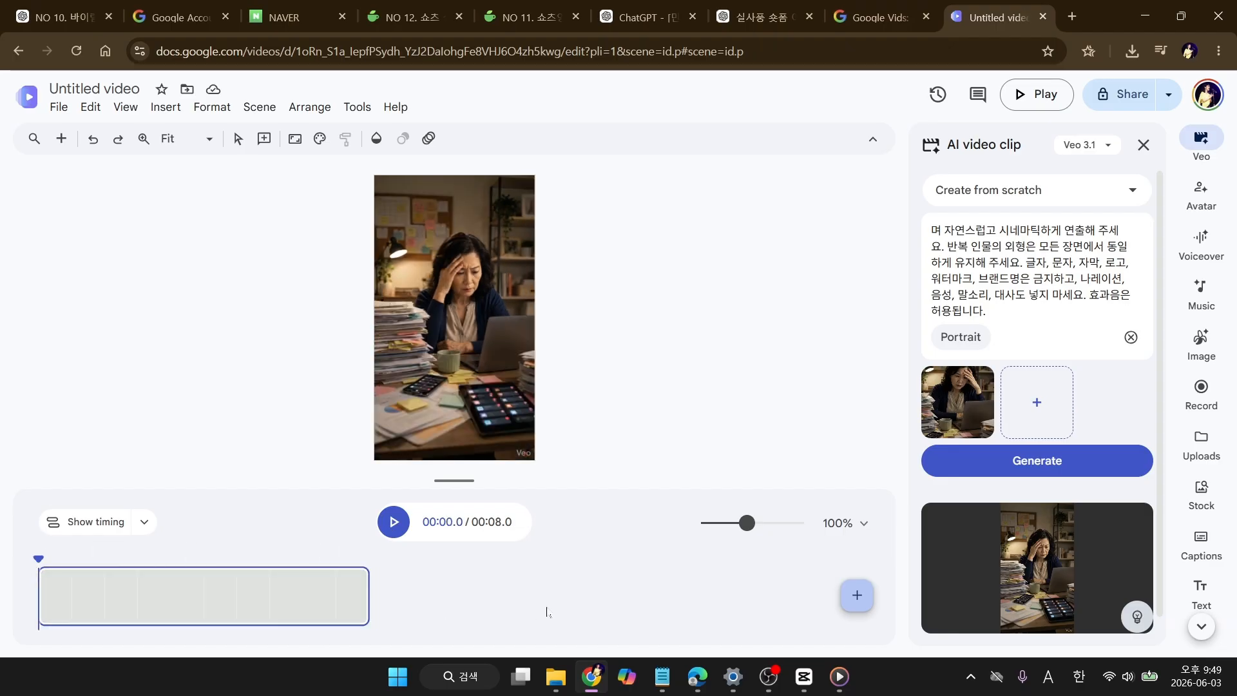
Select the video on the canvas to view its editing options, then deselect it.
click(469, 410)
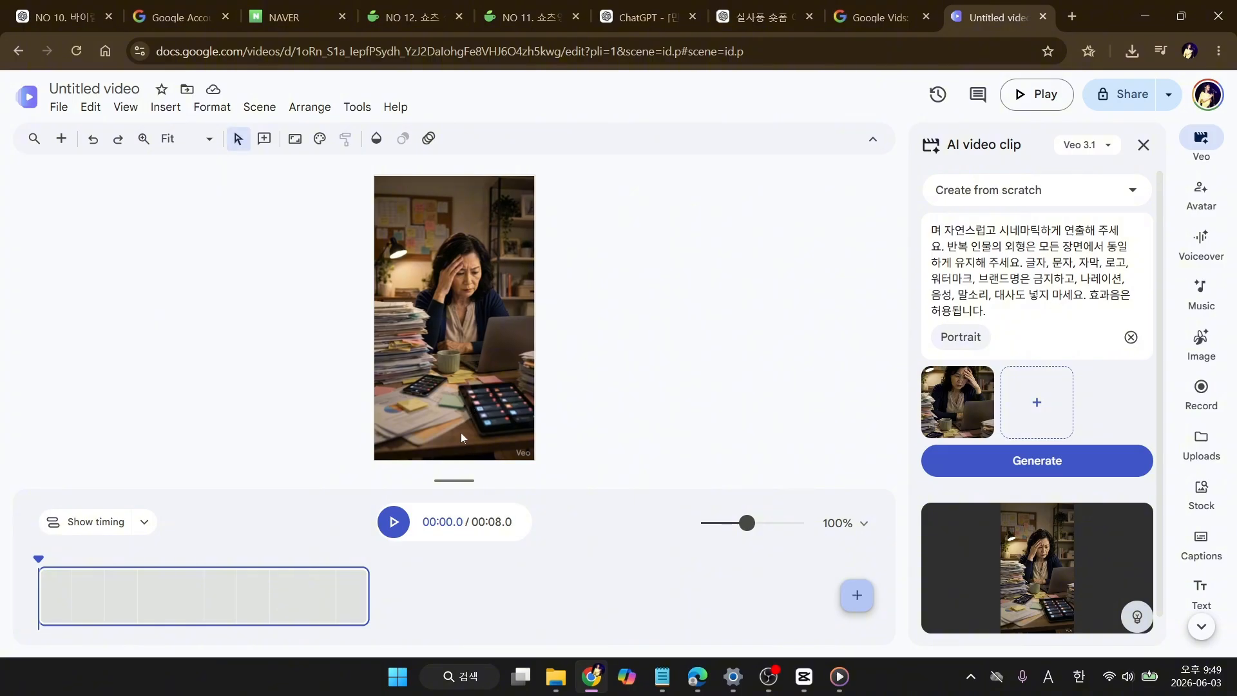
click(466, 427)
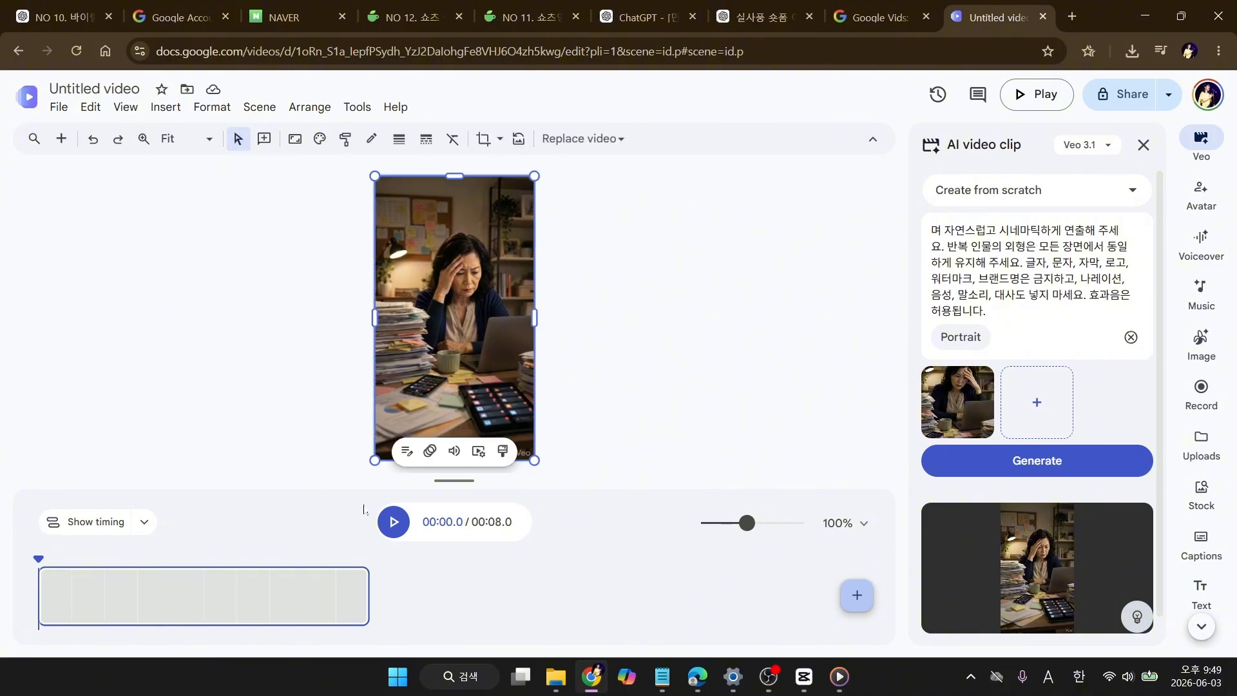
click(629, 435)
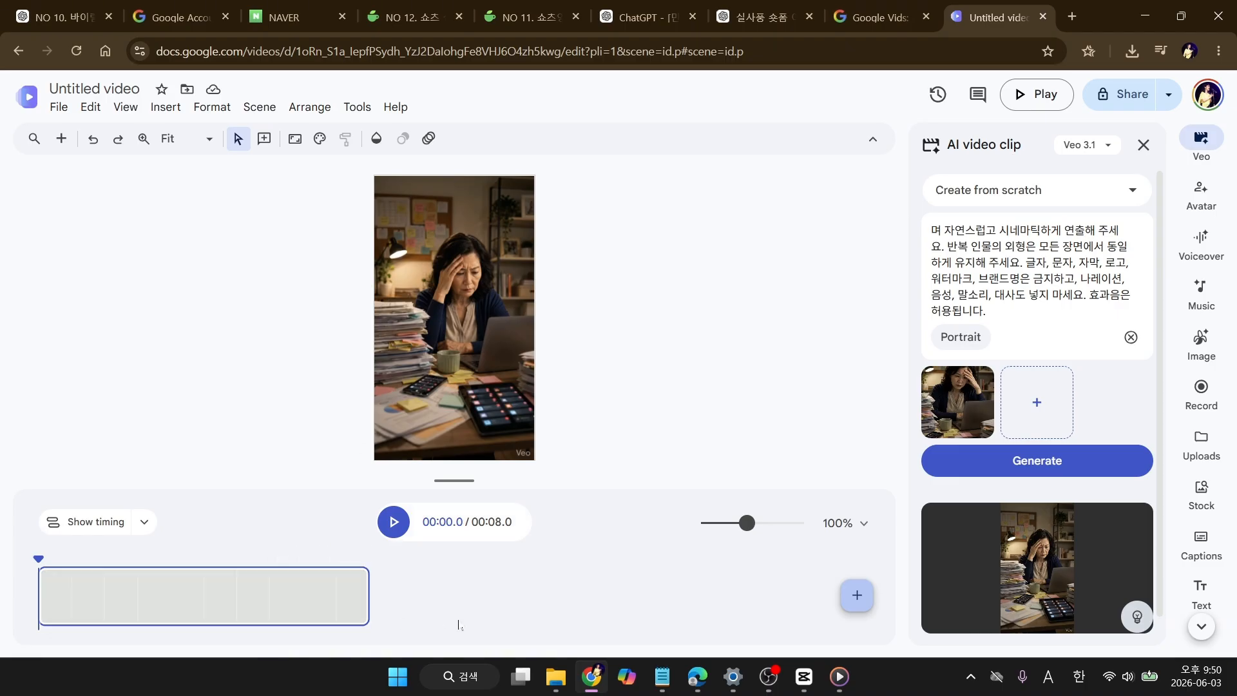
Quote the scene 1 narration and ask ChatGPT to remake each scene's narration under 5 seconds.
click(659, 22)
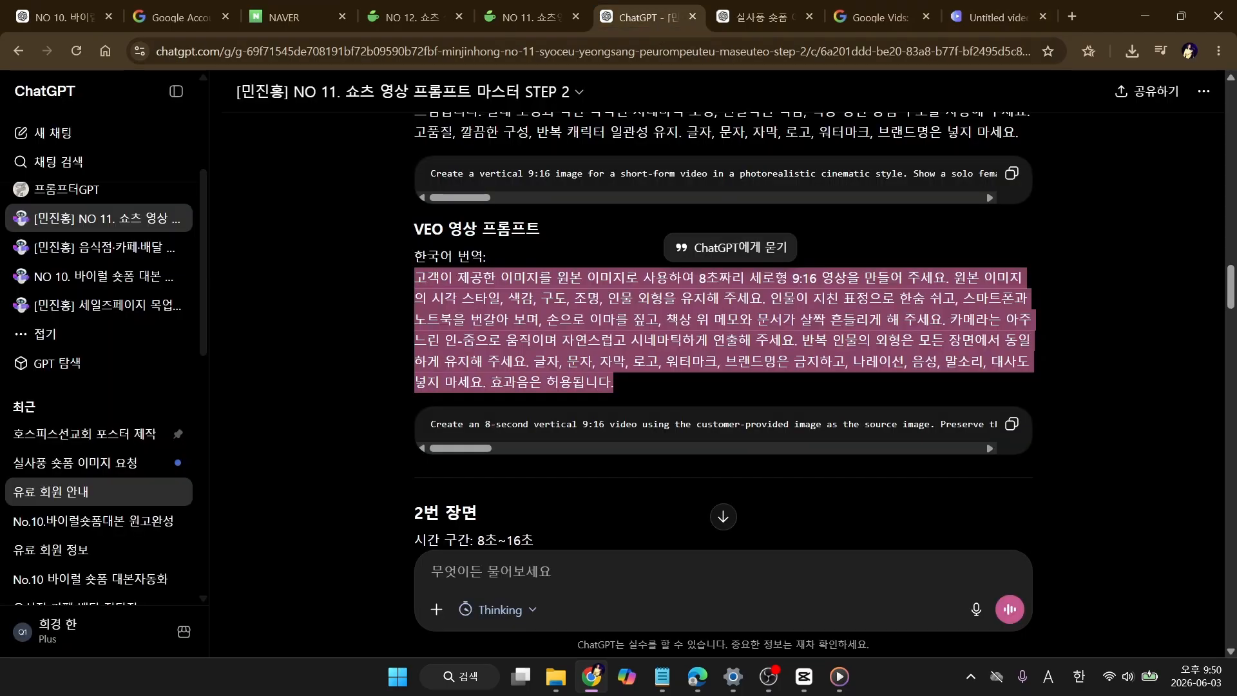
click(616, 336)
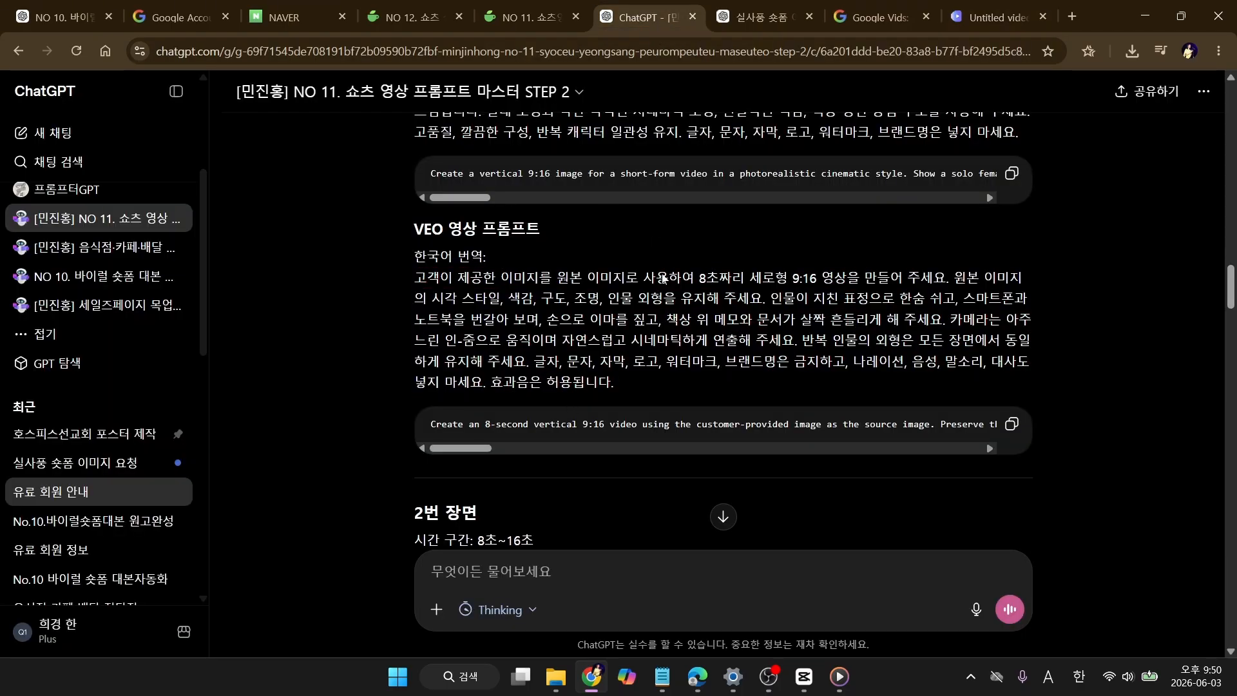
scroll(629, 400, down, 3)
scroll(629, 399, up, 3)
scroll(629, 397, up, 5)
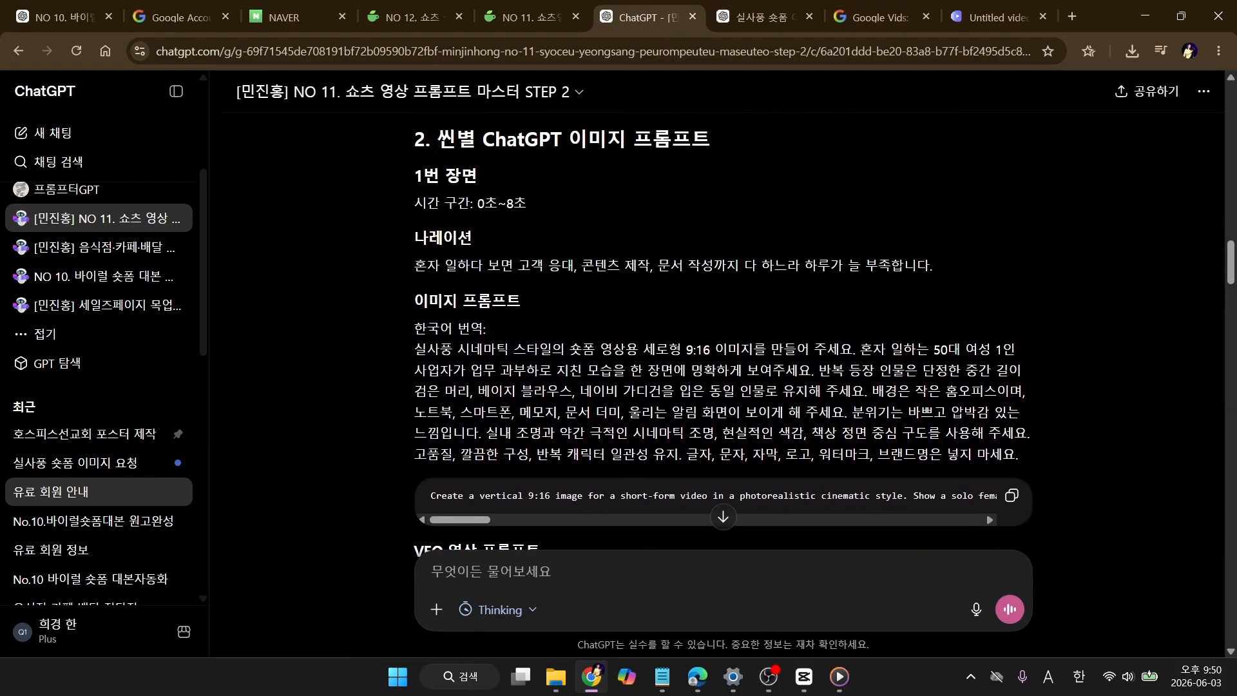
drag(931, 266, 512, 245)
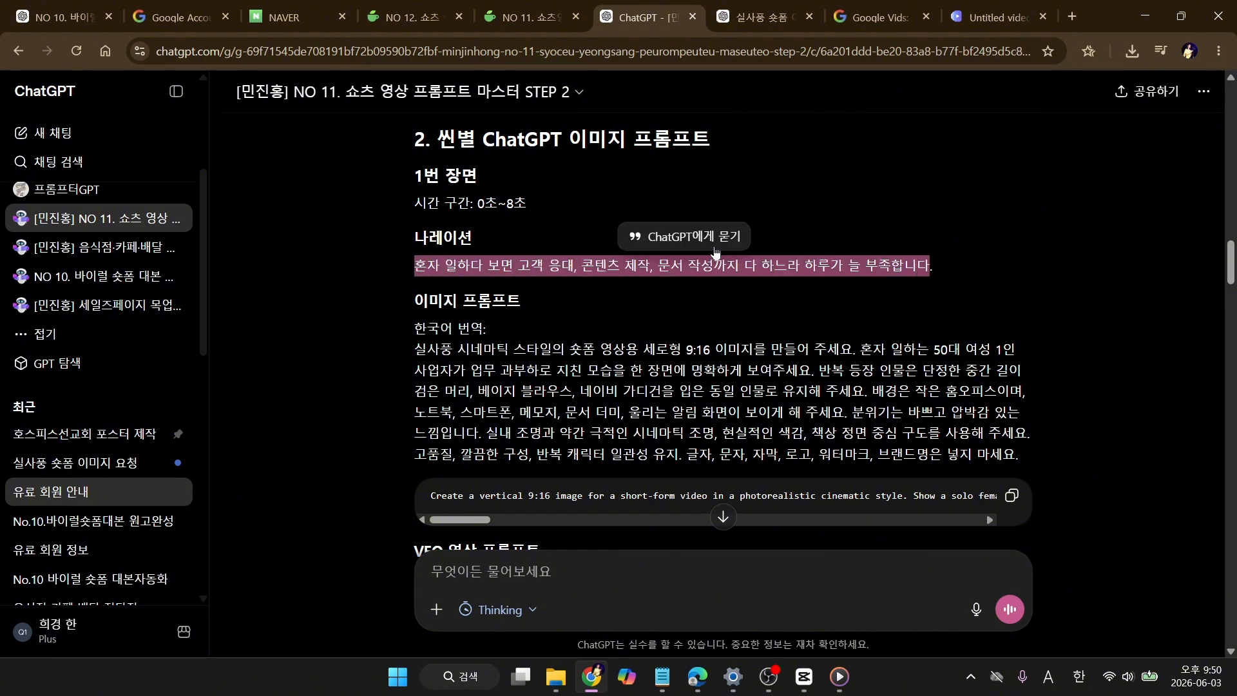
click(685, 237)
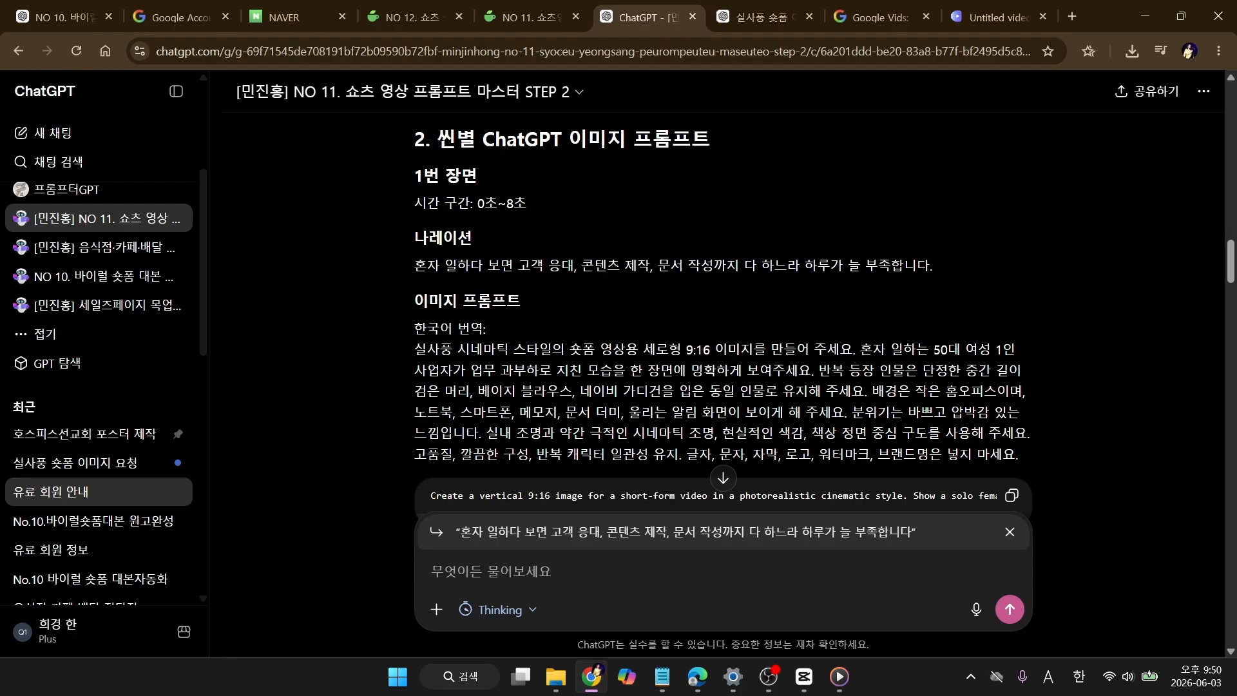
text(나레이션)
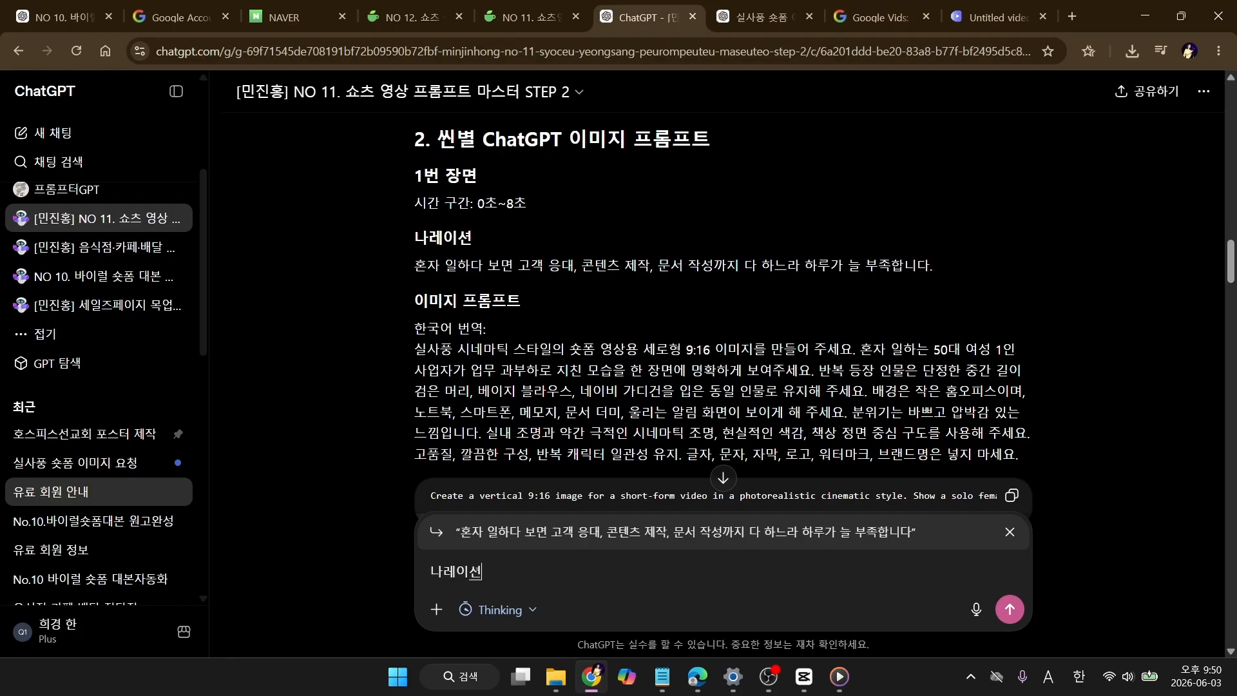
text(을 각 장며)
text(마다)
text( 5초이내가 되게)
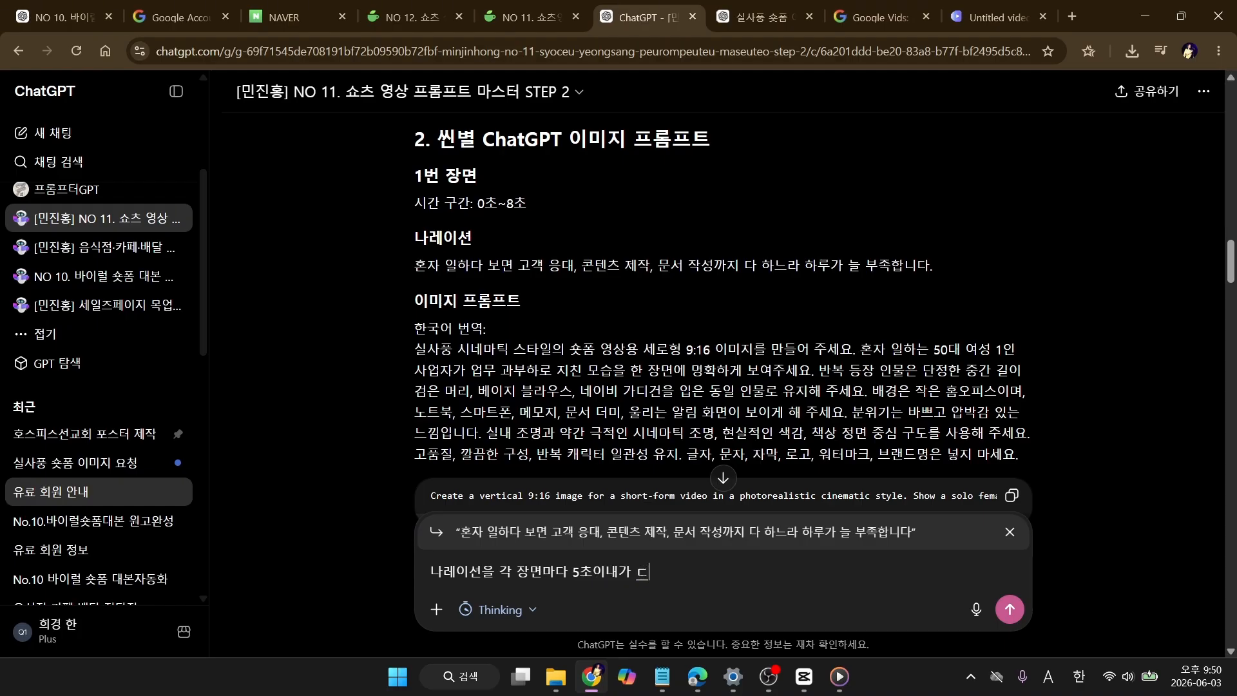
text( 마)
text(다시 만들어줘)
key(Return)
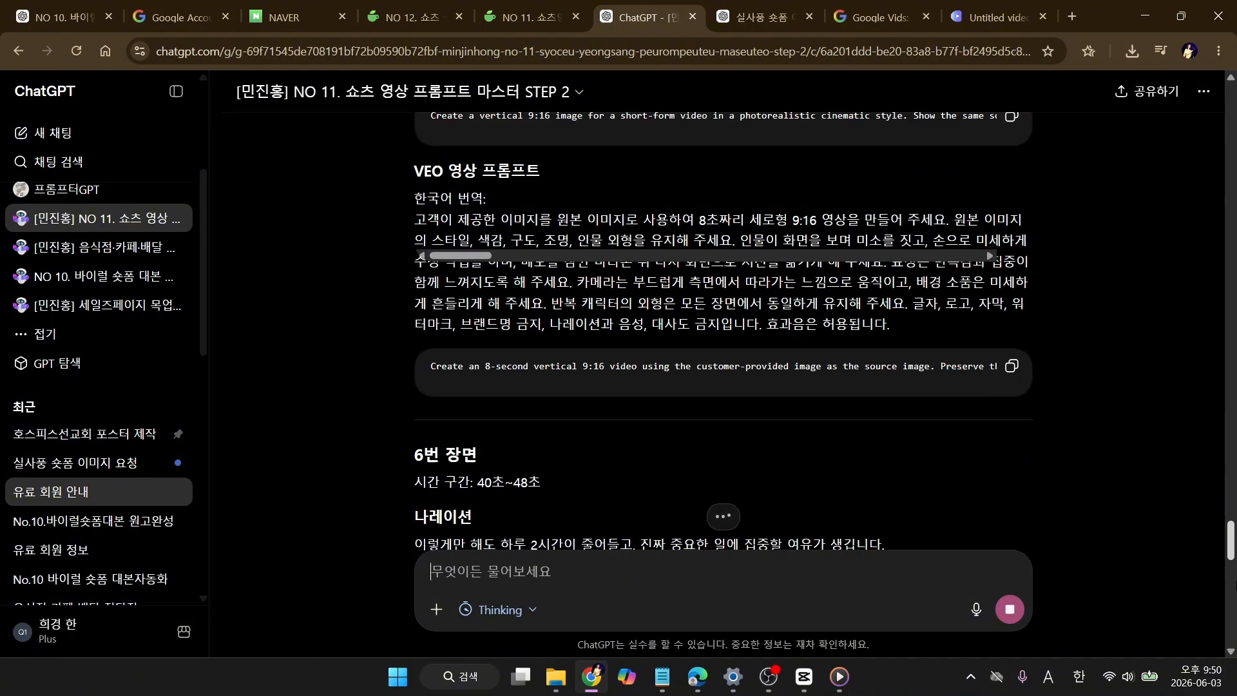
Select the shortened scene 1 narration and return to the Google Vids editor.
scroll(814, 441, up, 6)
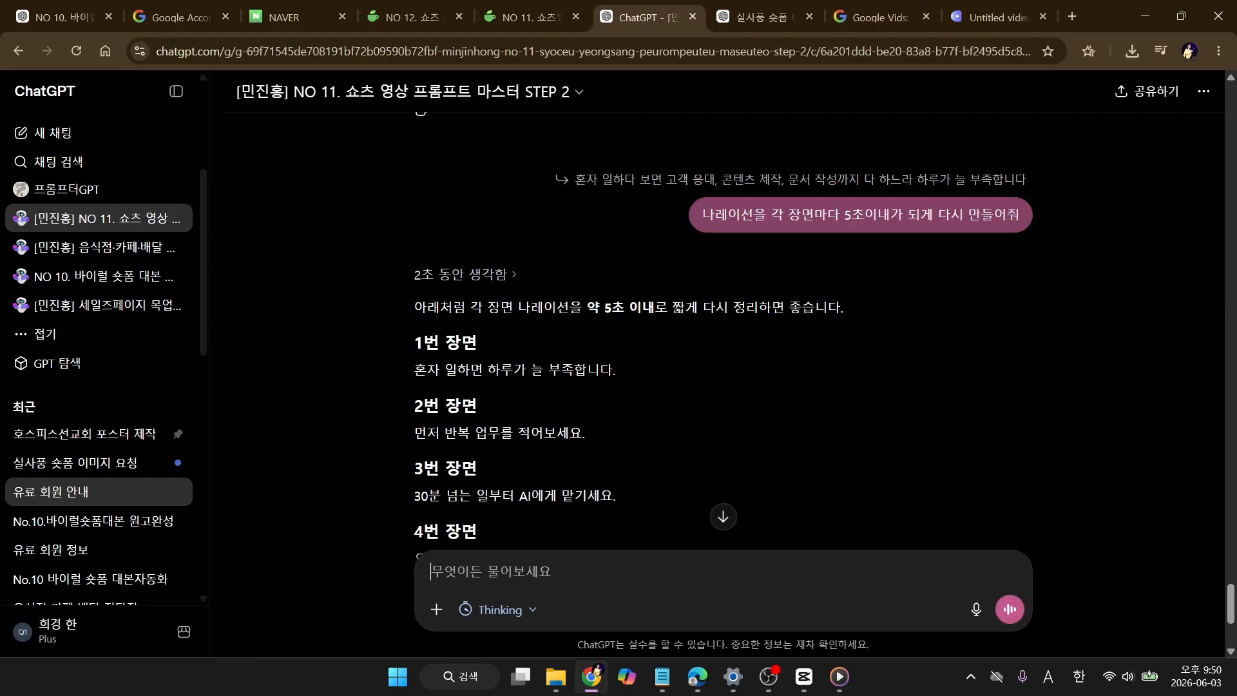
drag(415, 370, 685, 385)
key(ctrl+c)
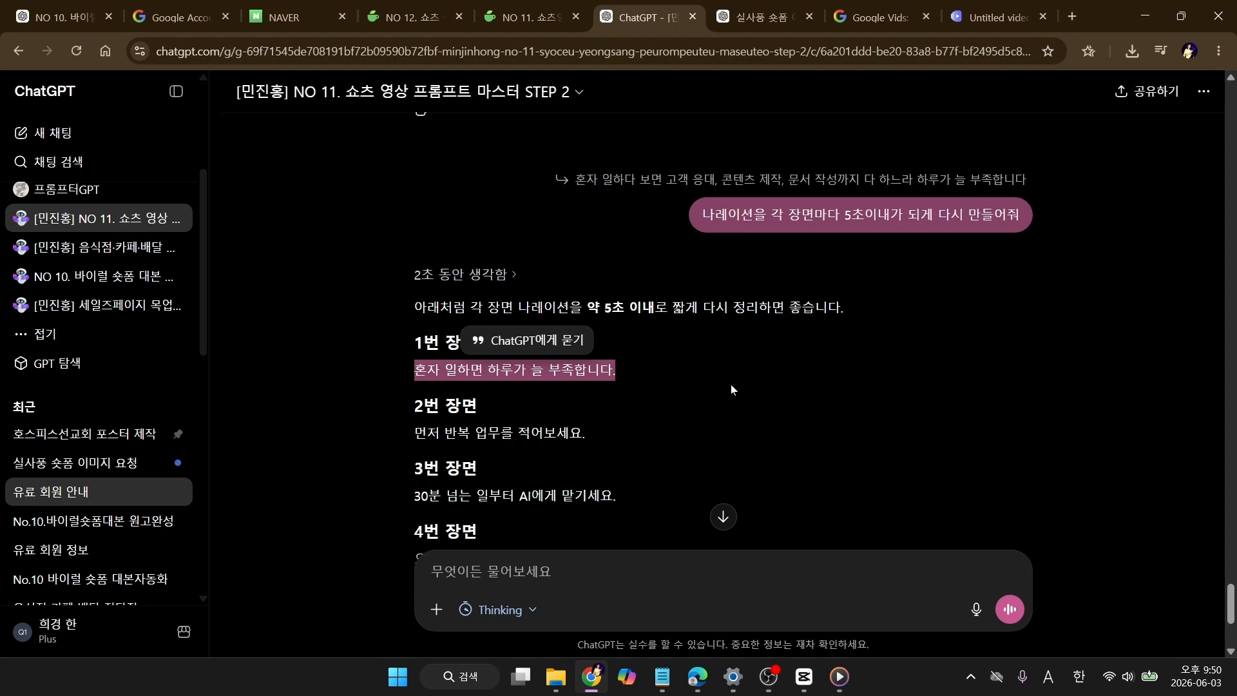
click(996, 17)
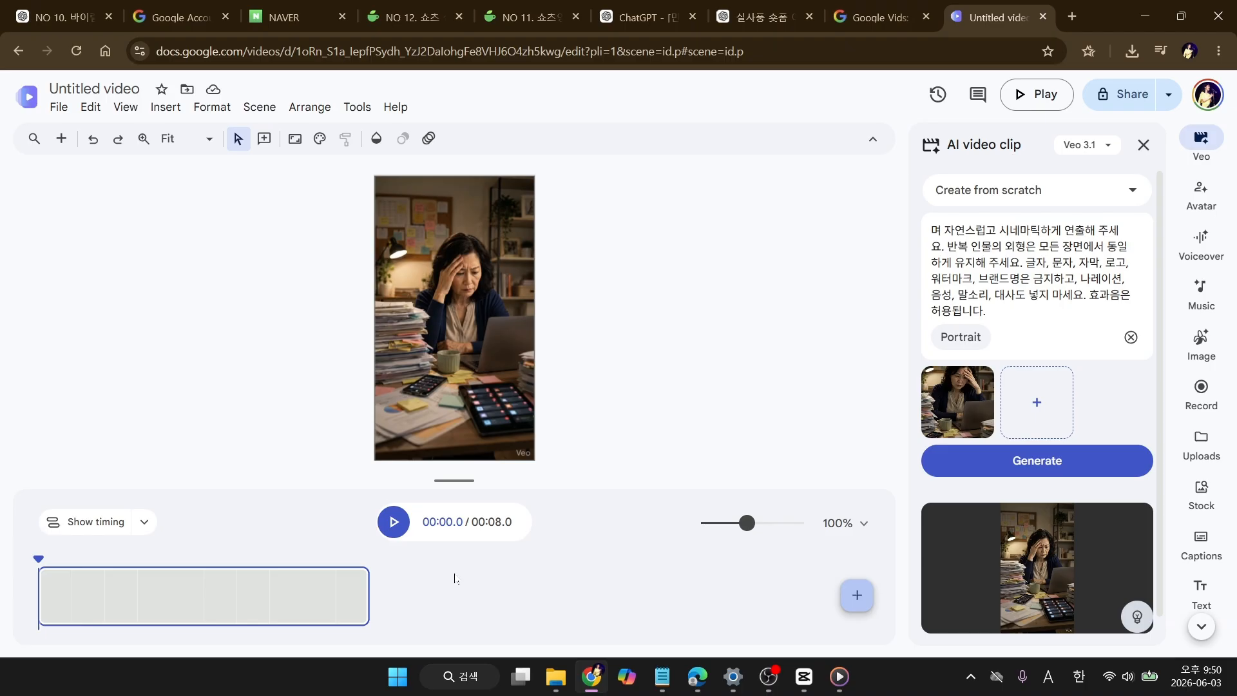
Add a blank 5-second scene after the video clip, bringing the video to 13 seconds.
mouse_move(1070, 624)
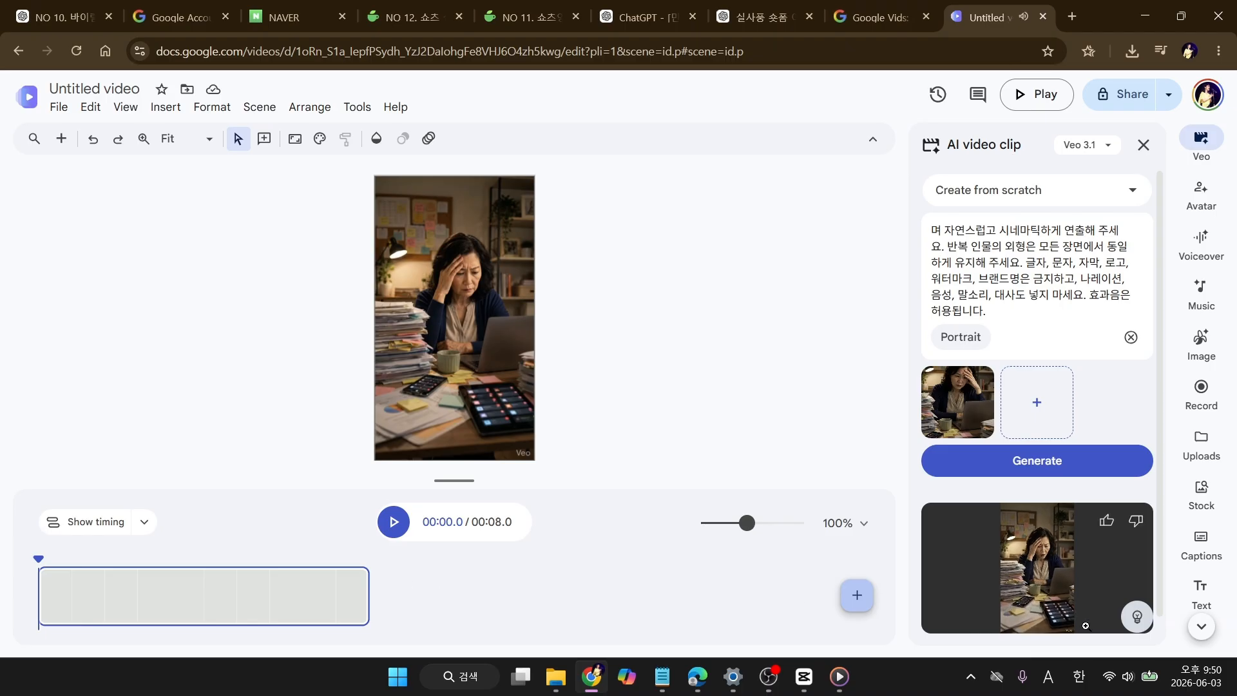
click(432, 429)
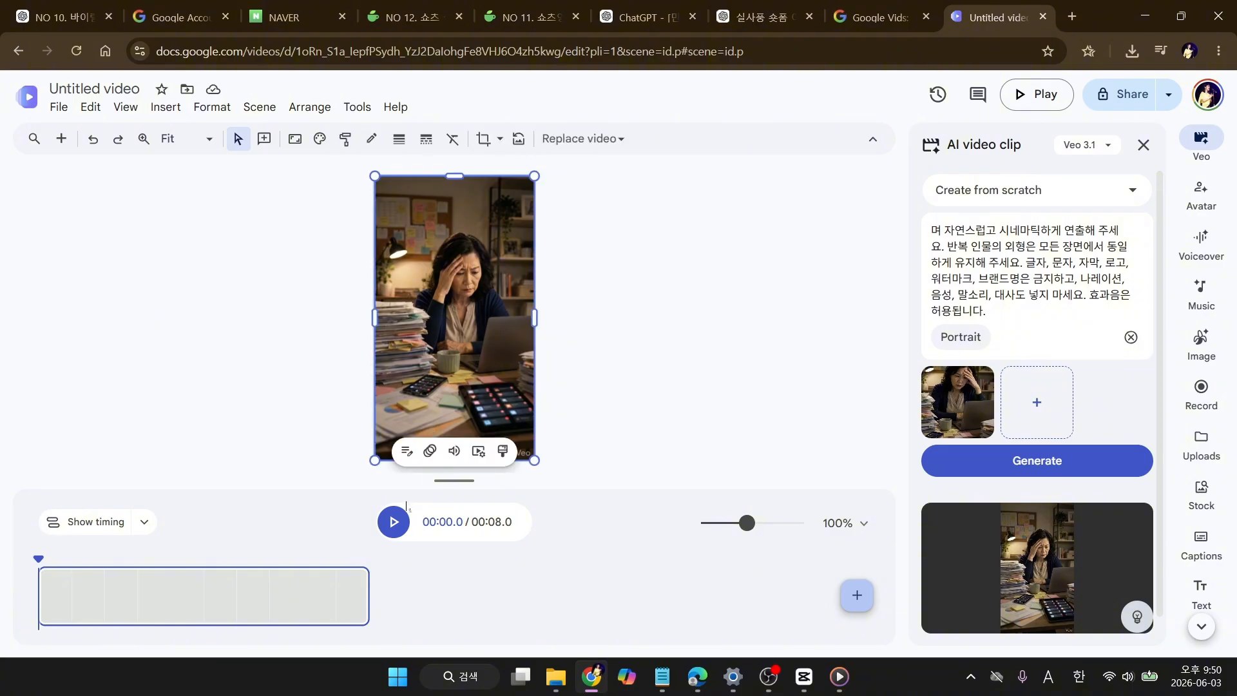
click(272, 594)
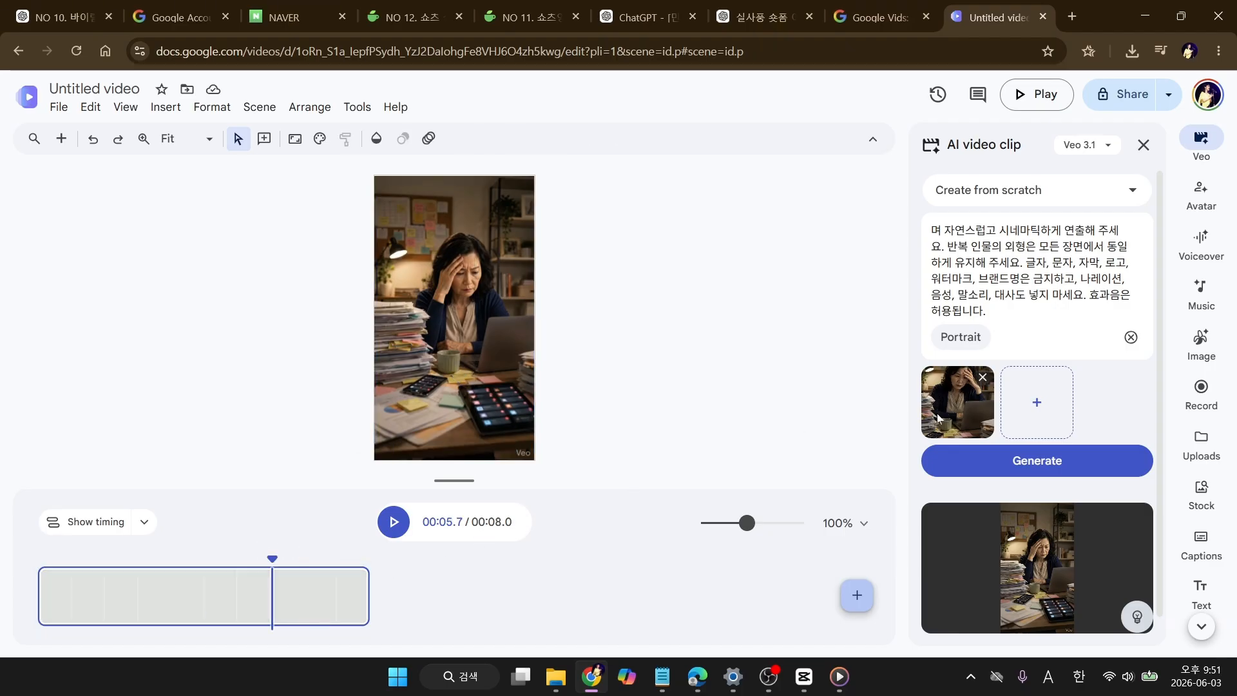
click(516, 439)
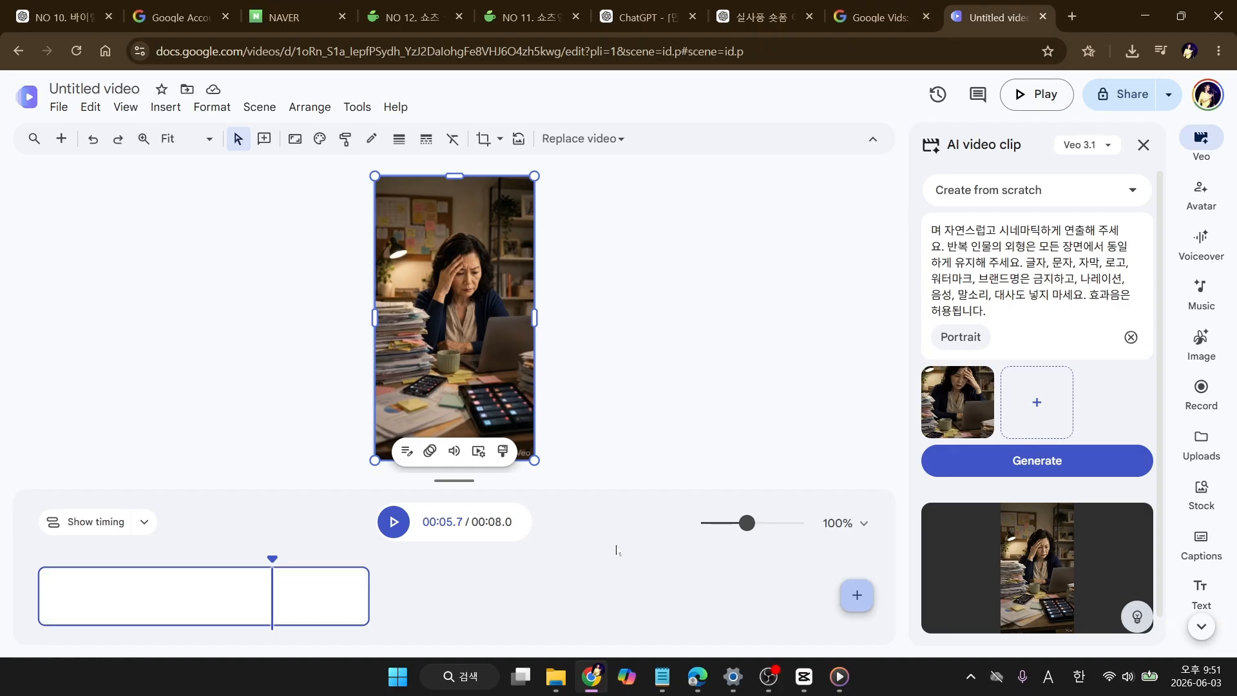
click(857, 594)
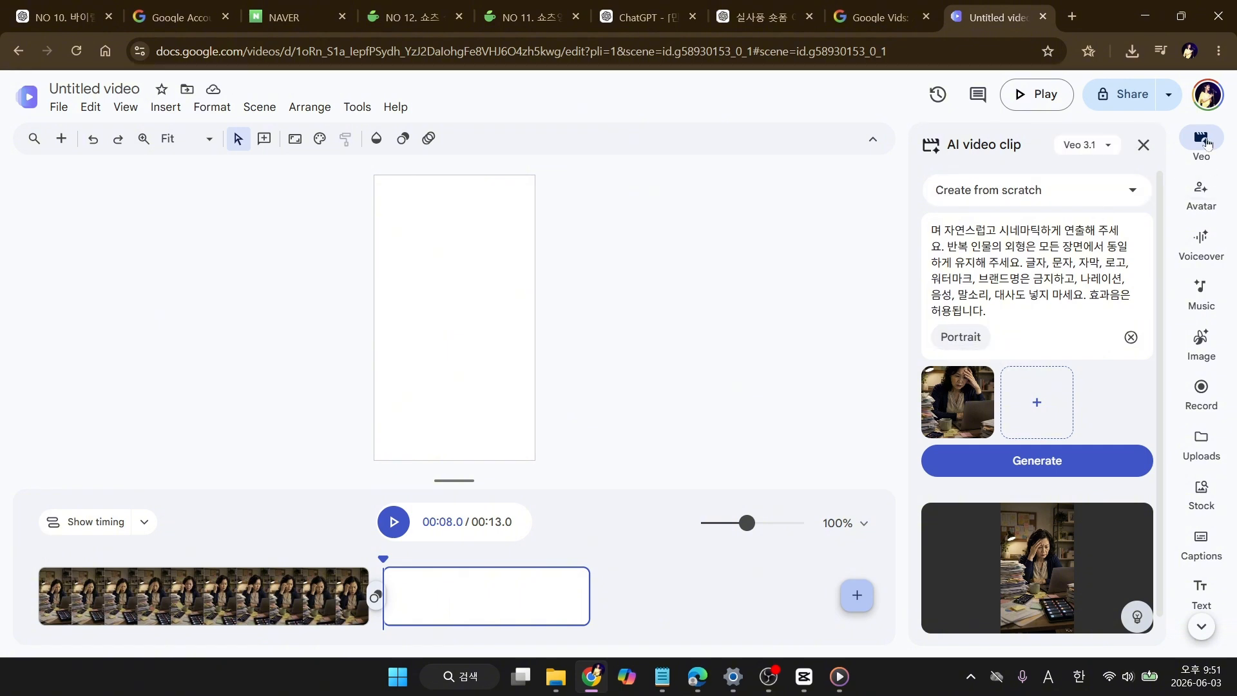
Paste '혼자 일하면 하루가 늘 부족합니다.' as scene 2's voiceover script and preview it in Nyla.
click(1203, 254)
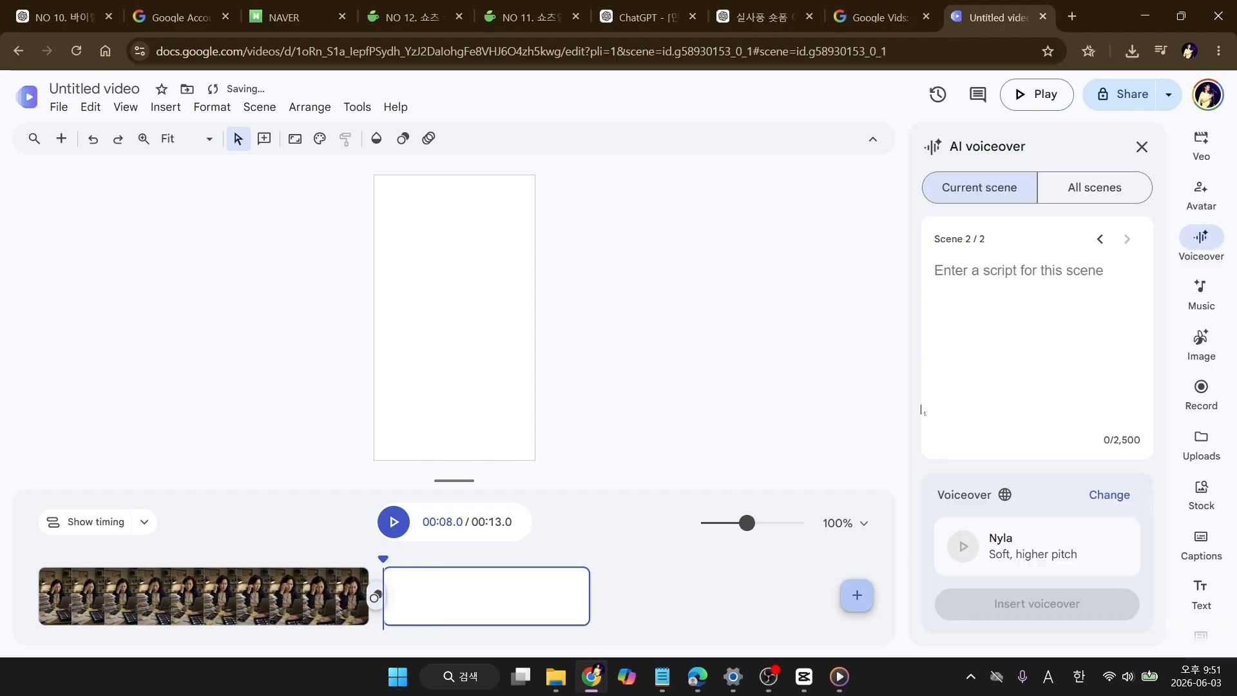
click(935, 271)
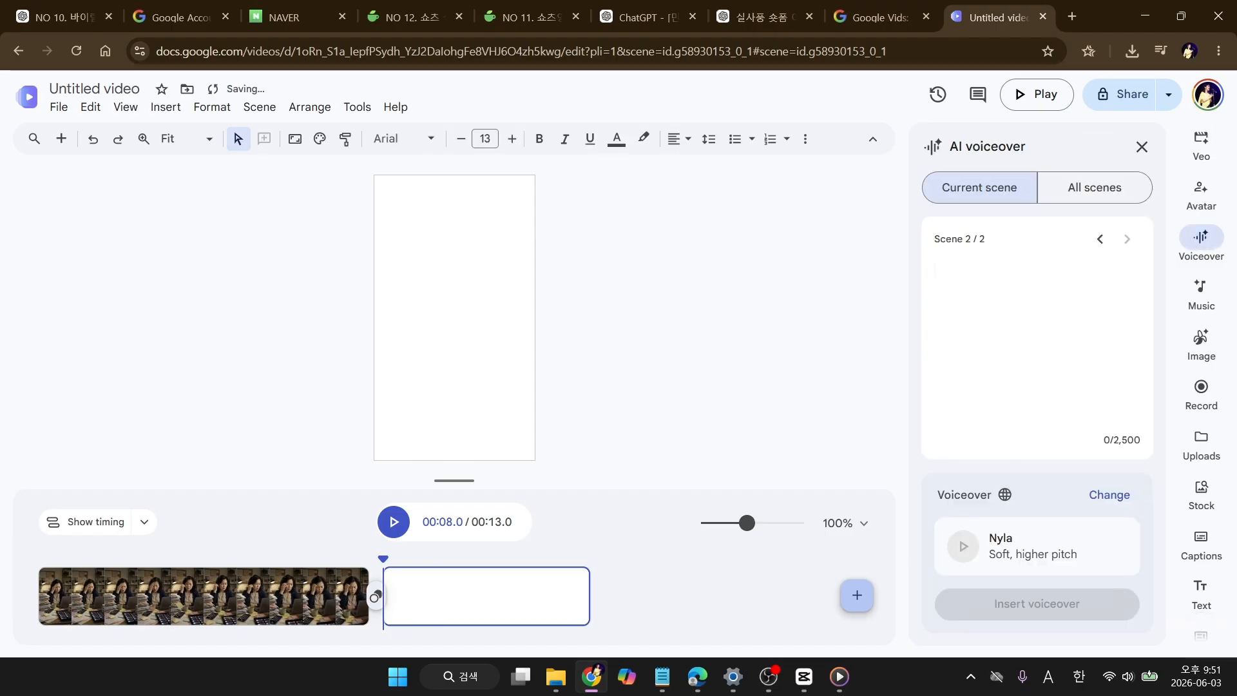
key(ctrl+v)
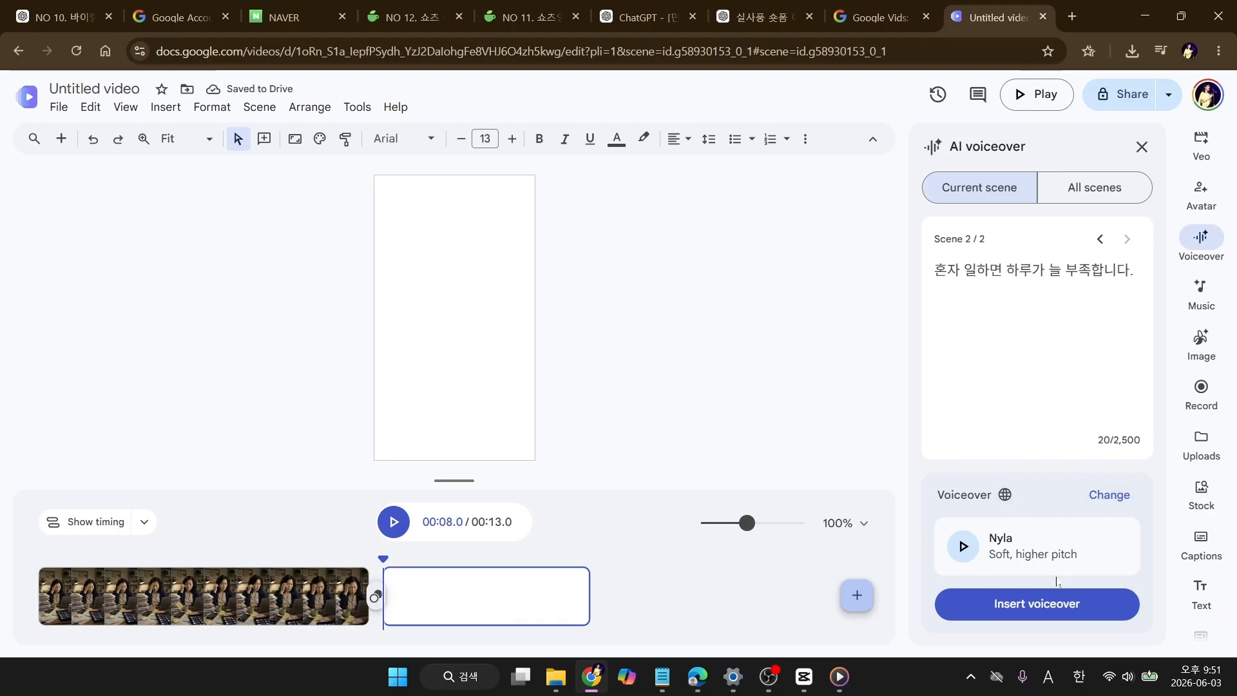
click(978, 559)
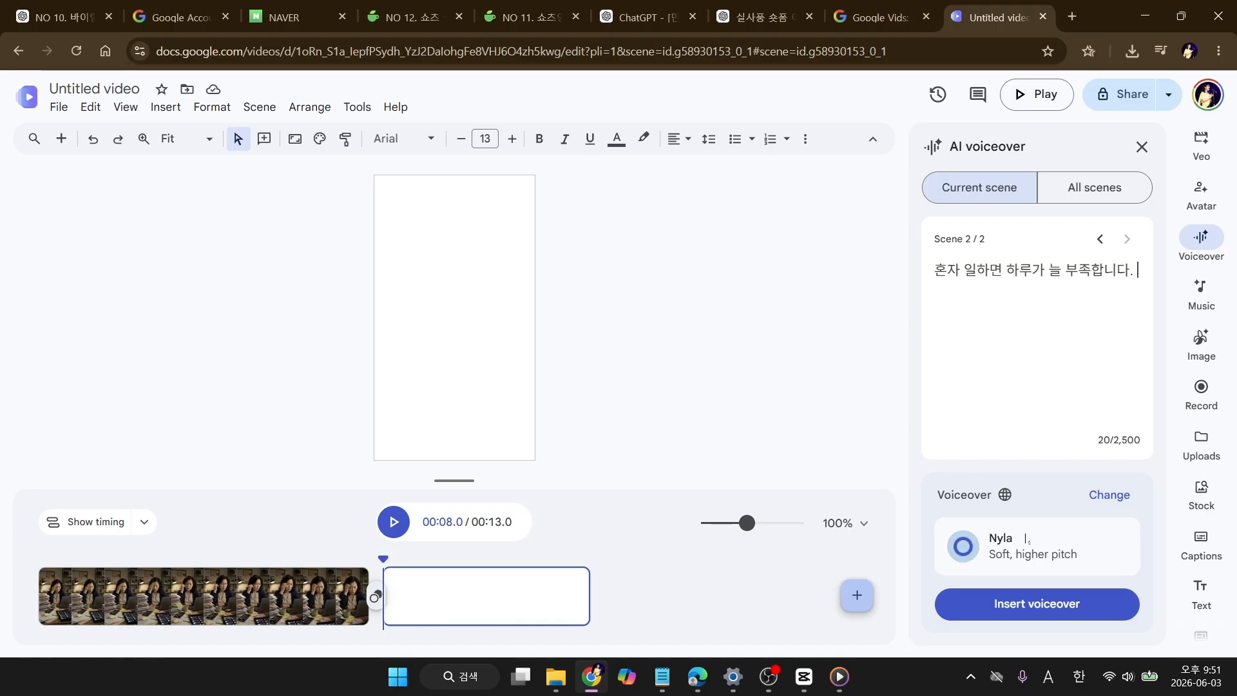
Audition the Nyla, Lora, Tyra, Jett, Tova, Kaci and Elio voices, closing the list unchanged.
click(1110, 495)
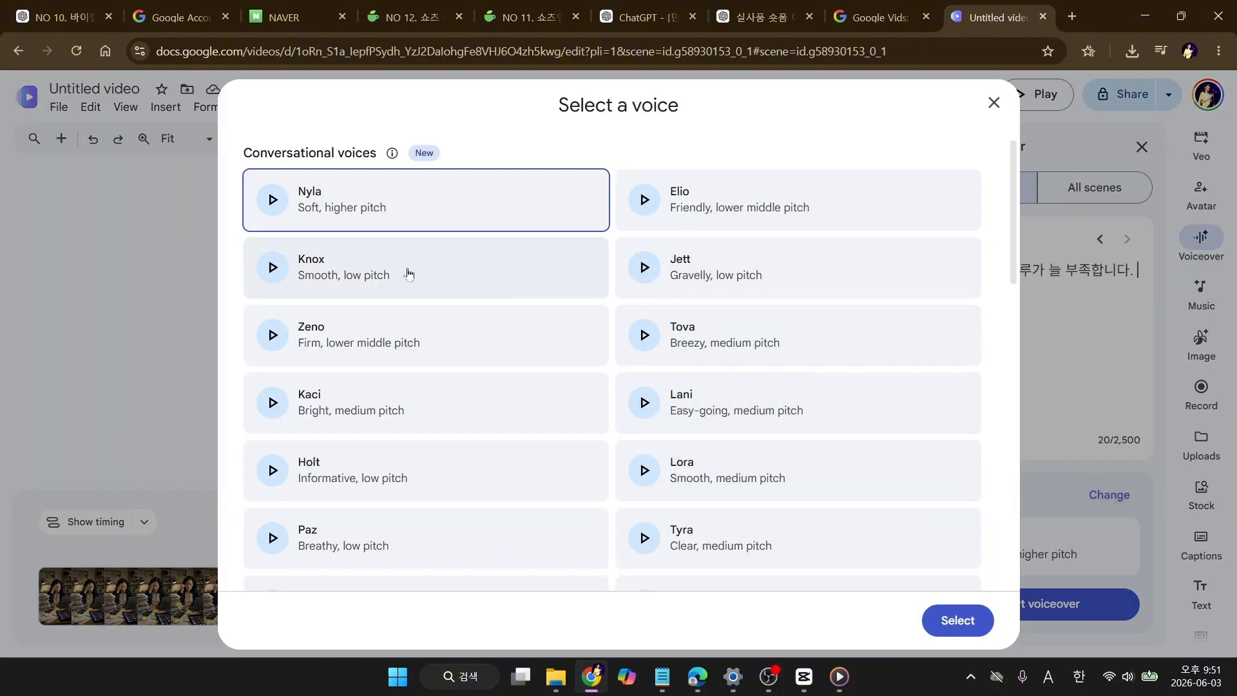
click(272, 200)
click(644, 470)
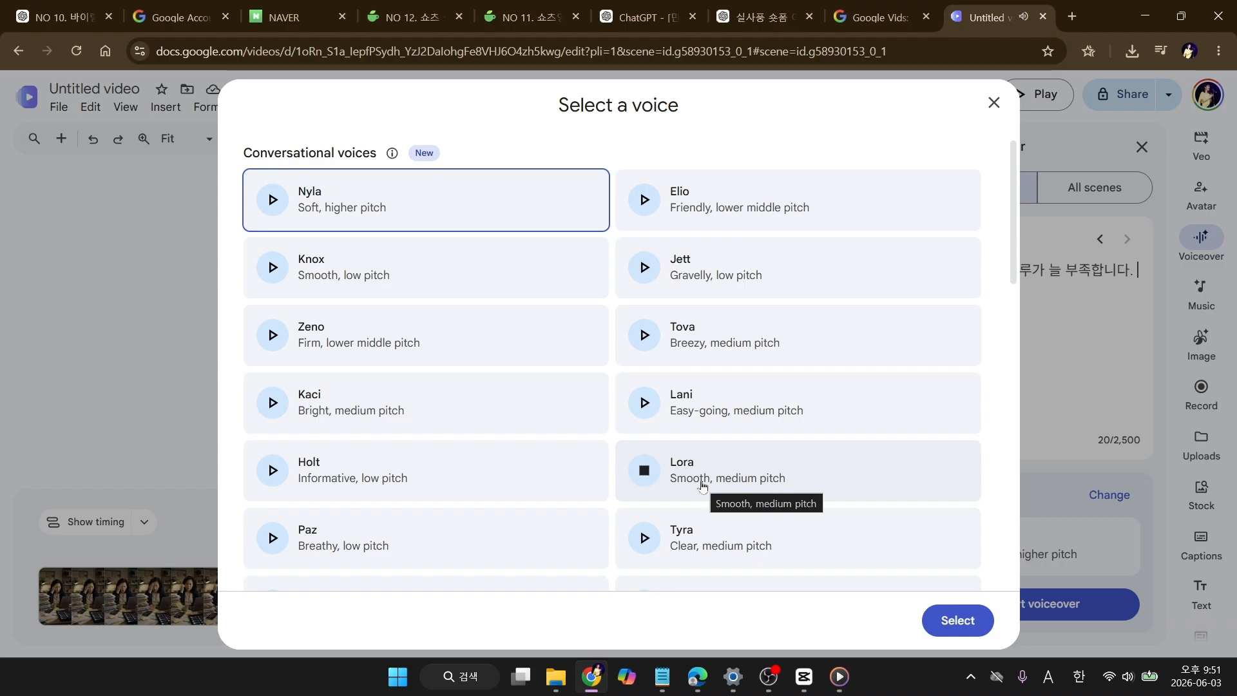
click(657, 542)
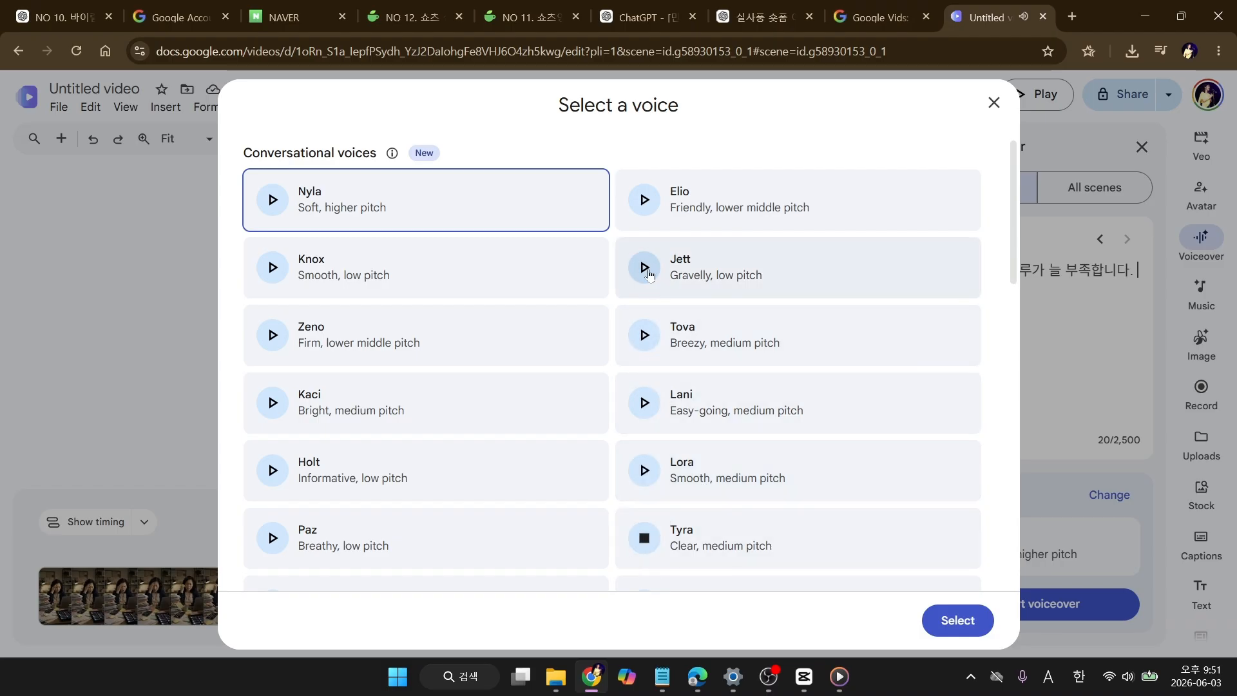
click(647, 271)
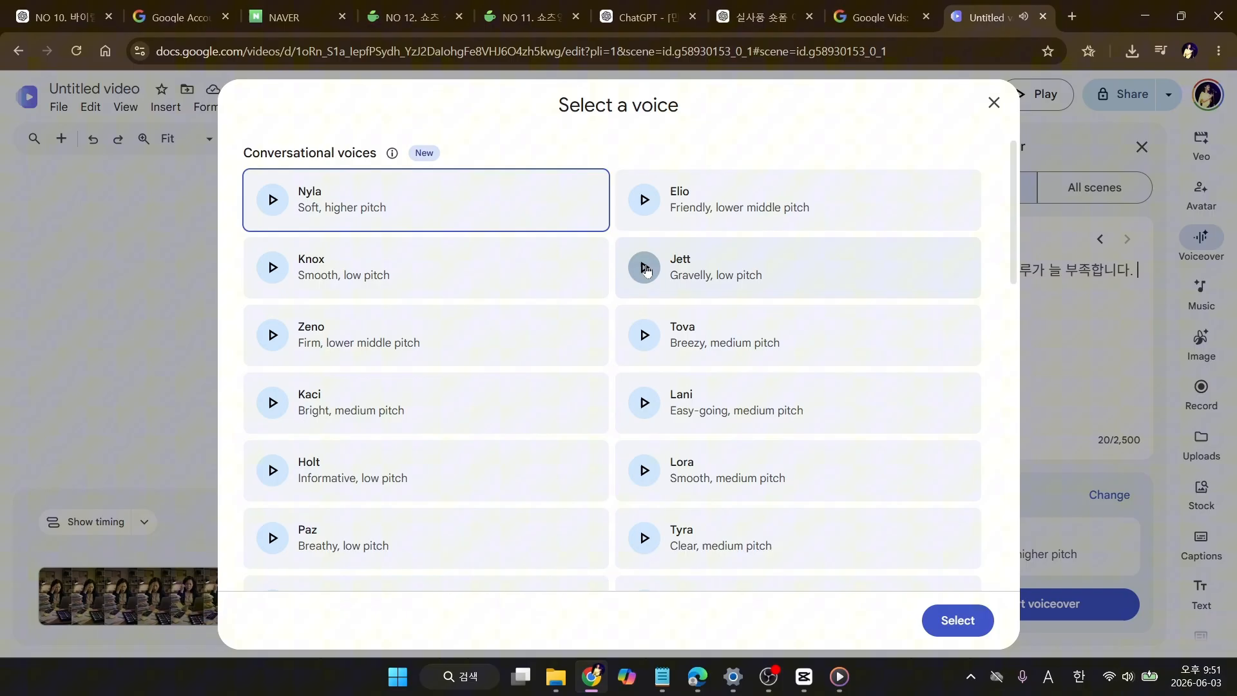
click(648, 338)
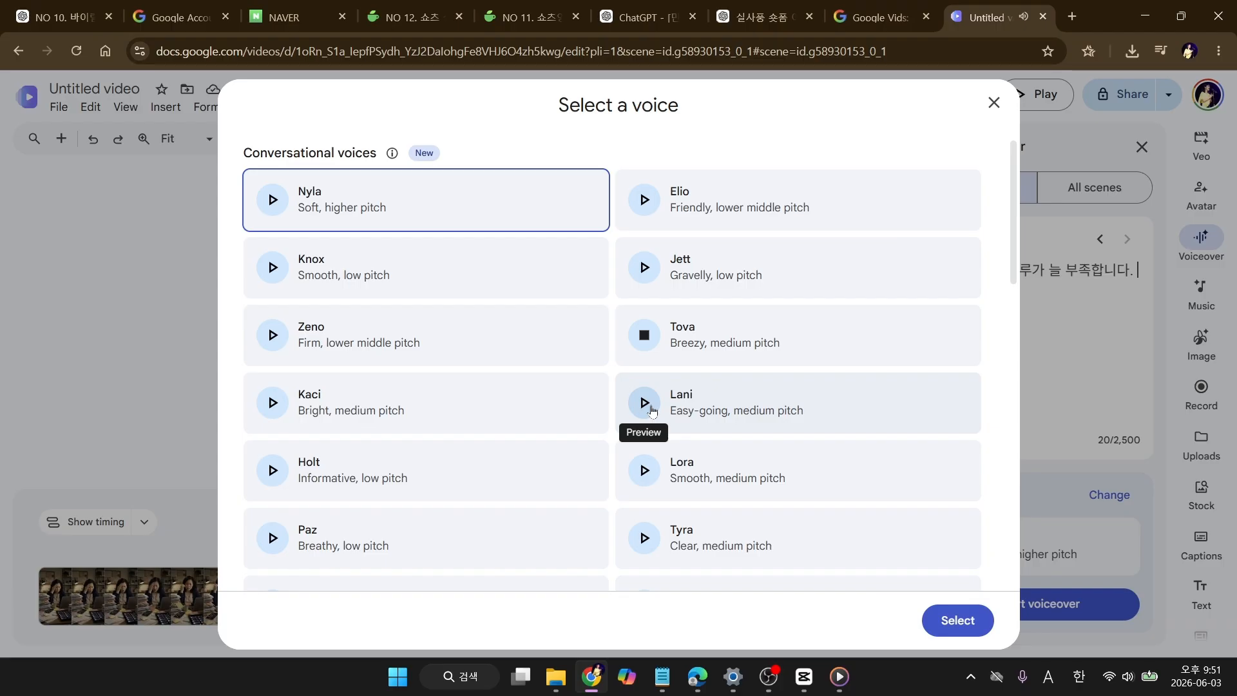
click(272, 402)
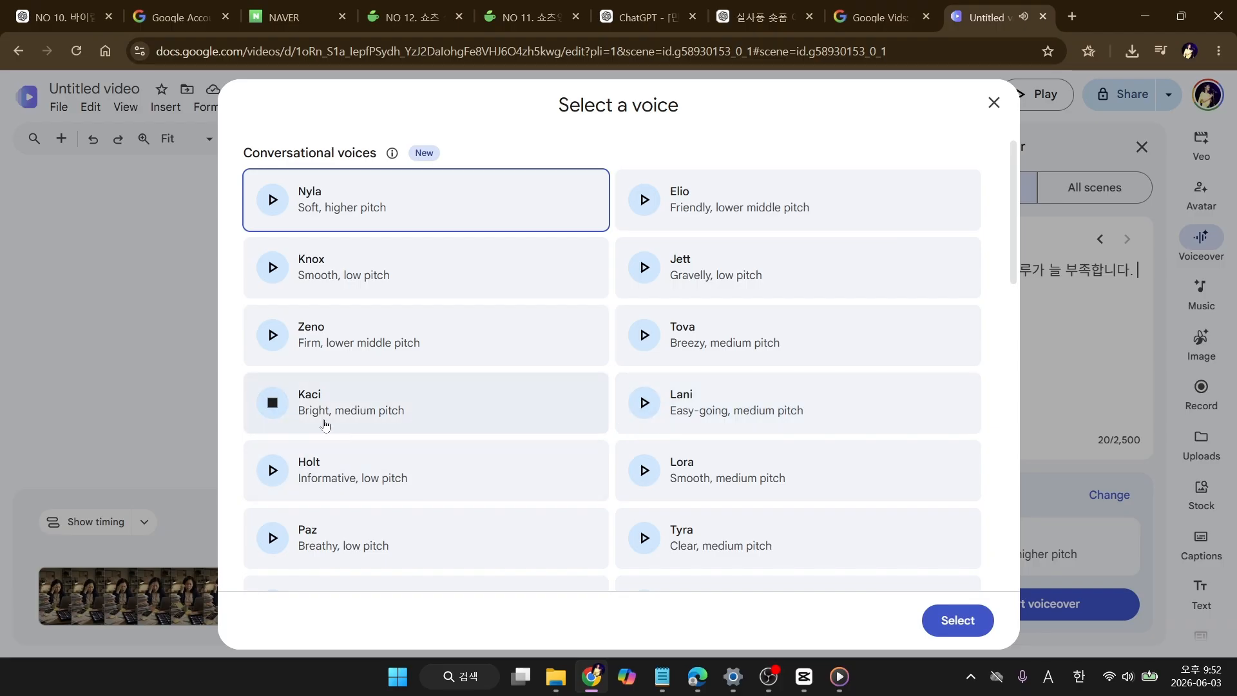
click(646, 199)
click(653, 479)
click(951, 619)
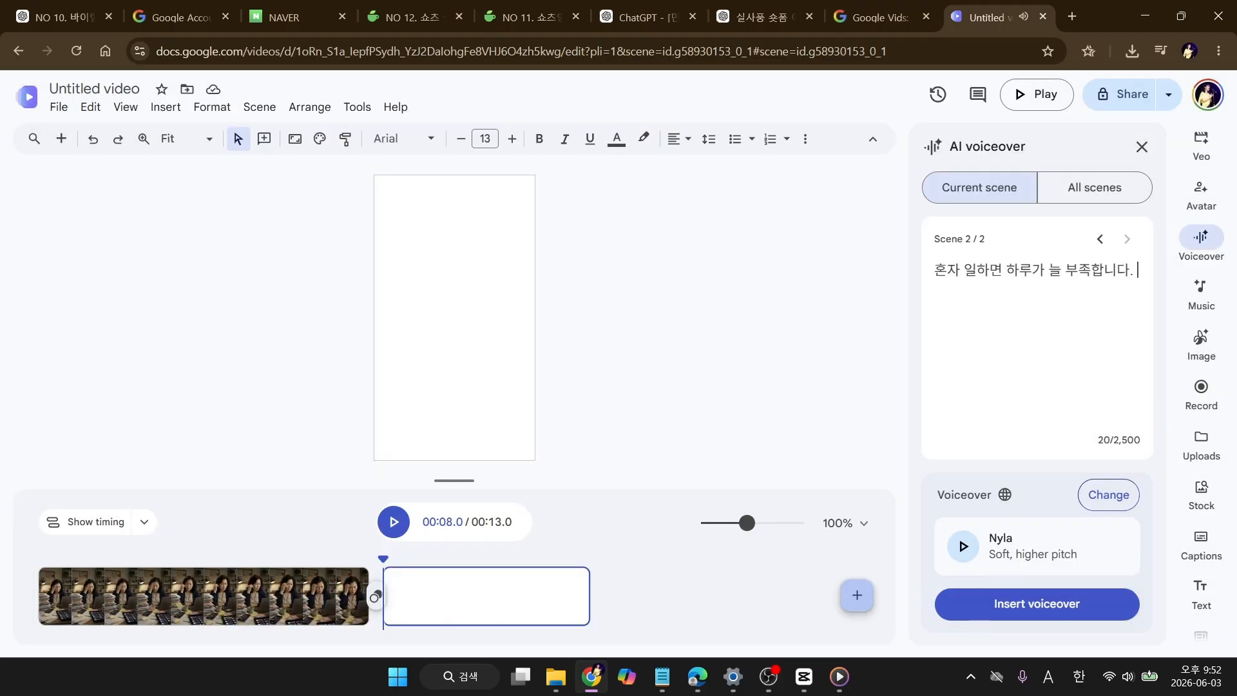
Reopen the voice list and select Lora as the voiceover voice.
click(1106, 496)
click(675, 472)
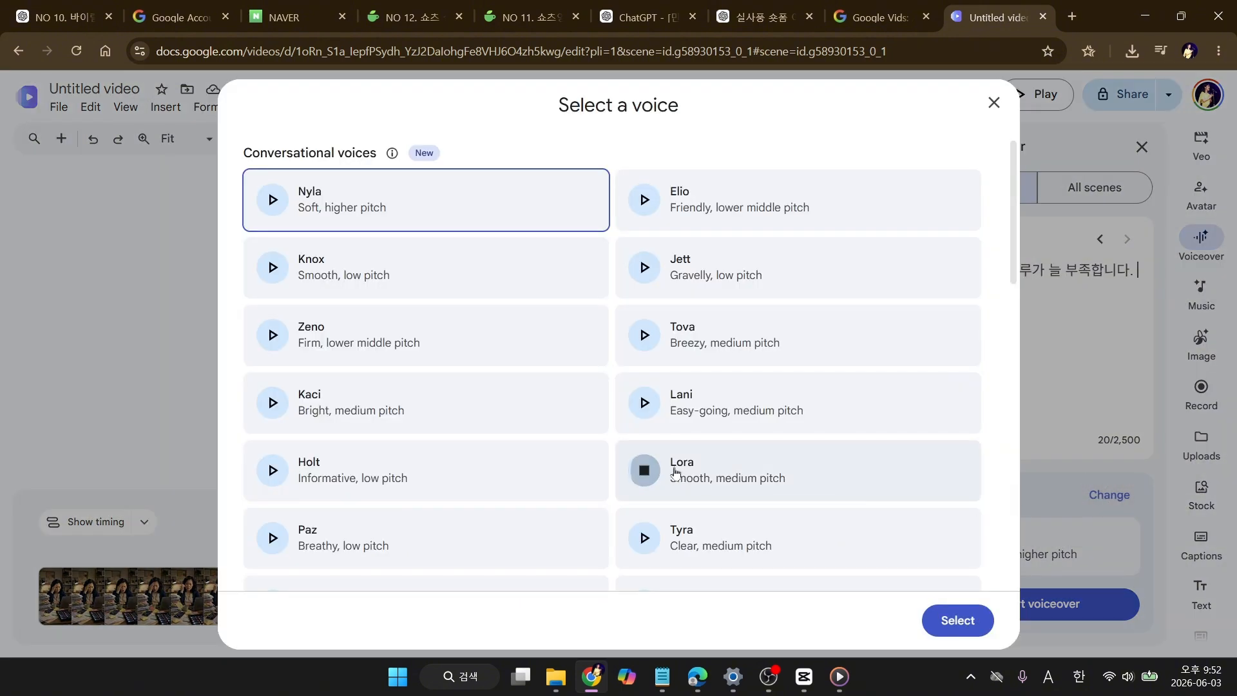
click(729, 486)
click(957, 620)
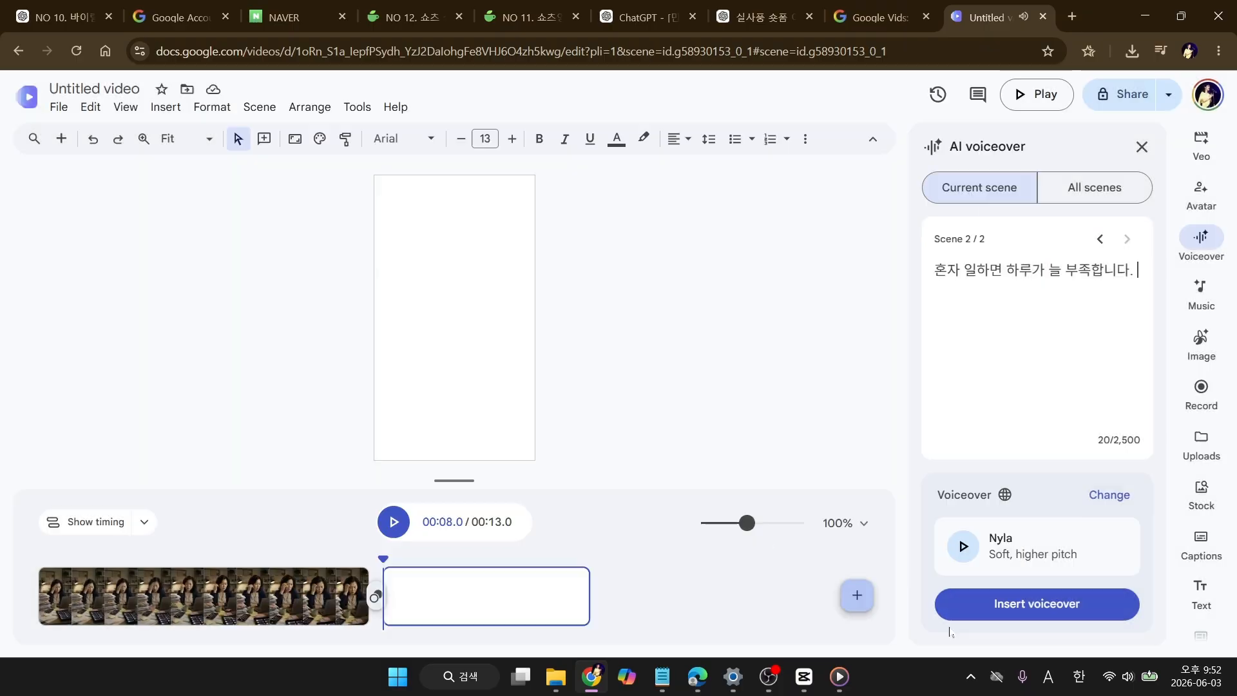
Insert the Lora voiceover and drag it to the start of the timeline beneath the first scene.
click(1023, 604)
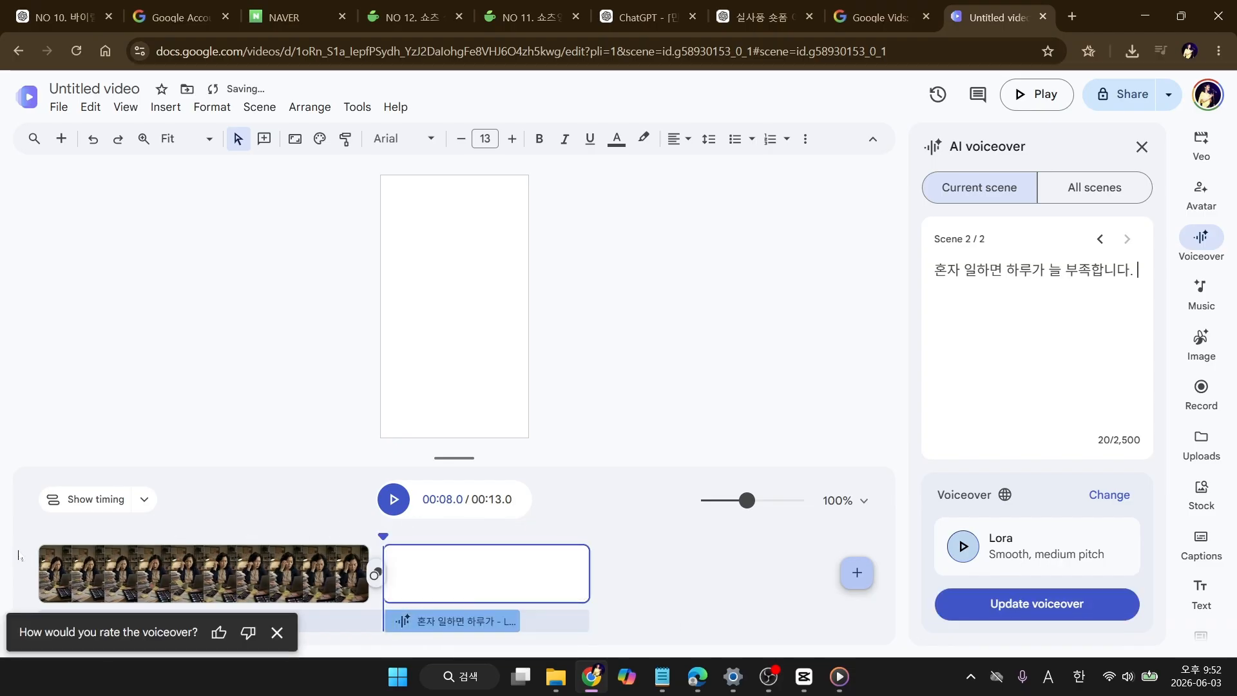
click(471, 622)
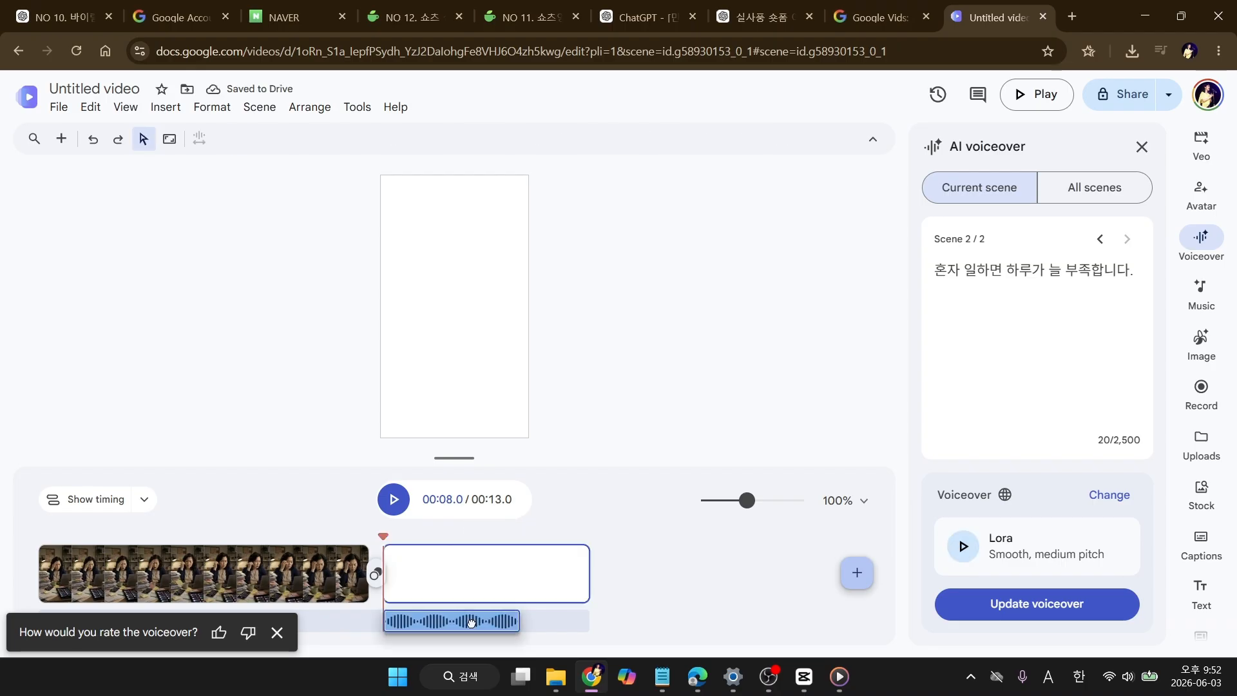
click(387, 551)
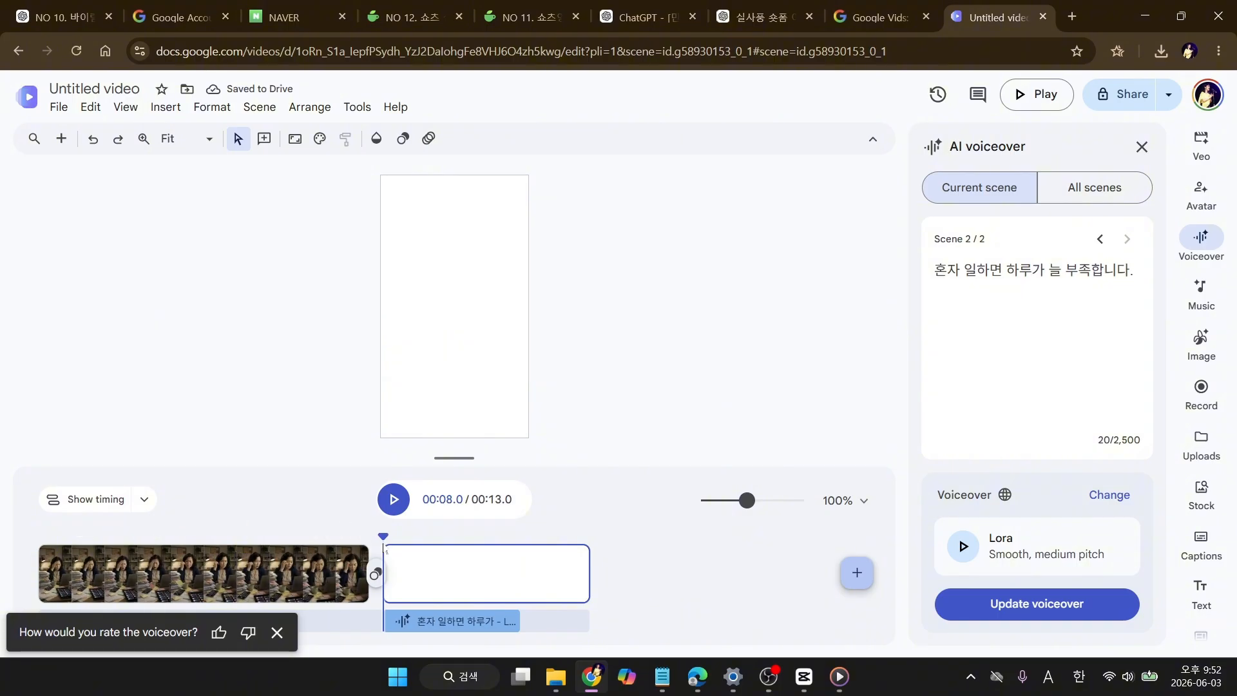
click(312, 571)
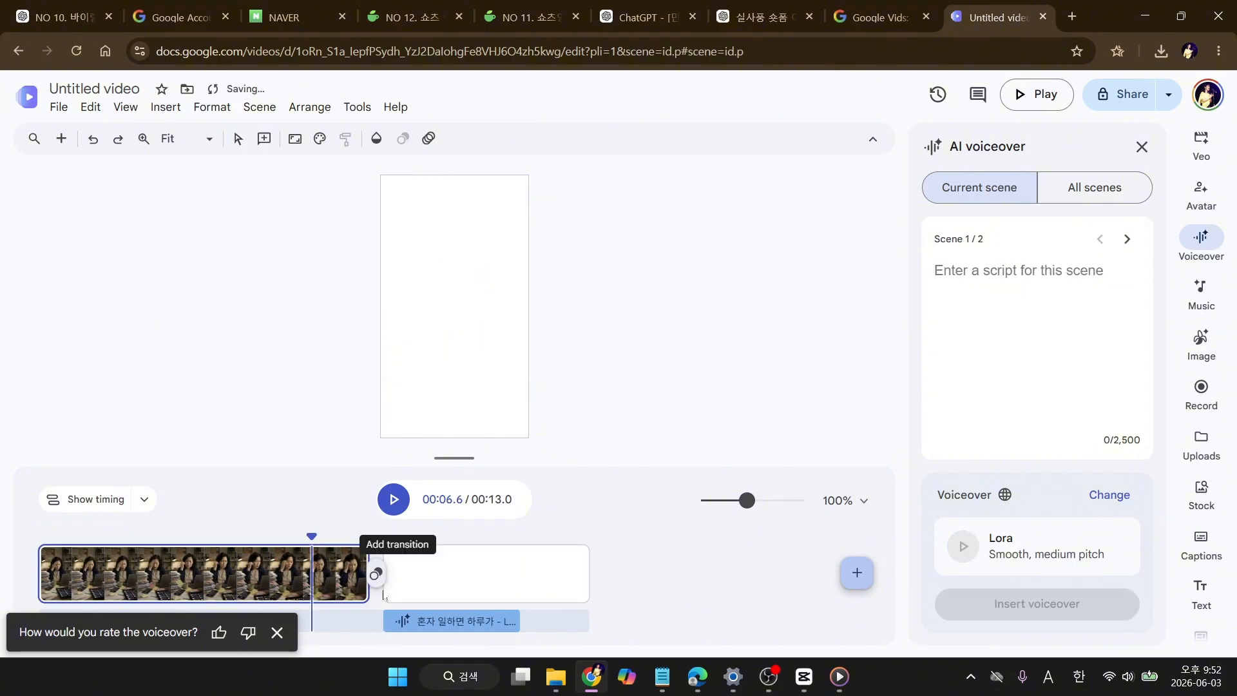
drag(312, 536, 40, 519)
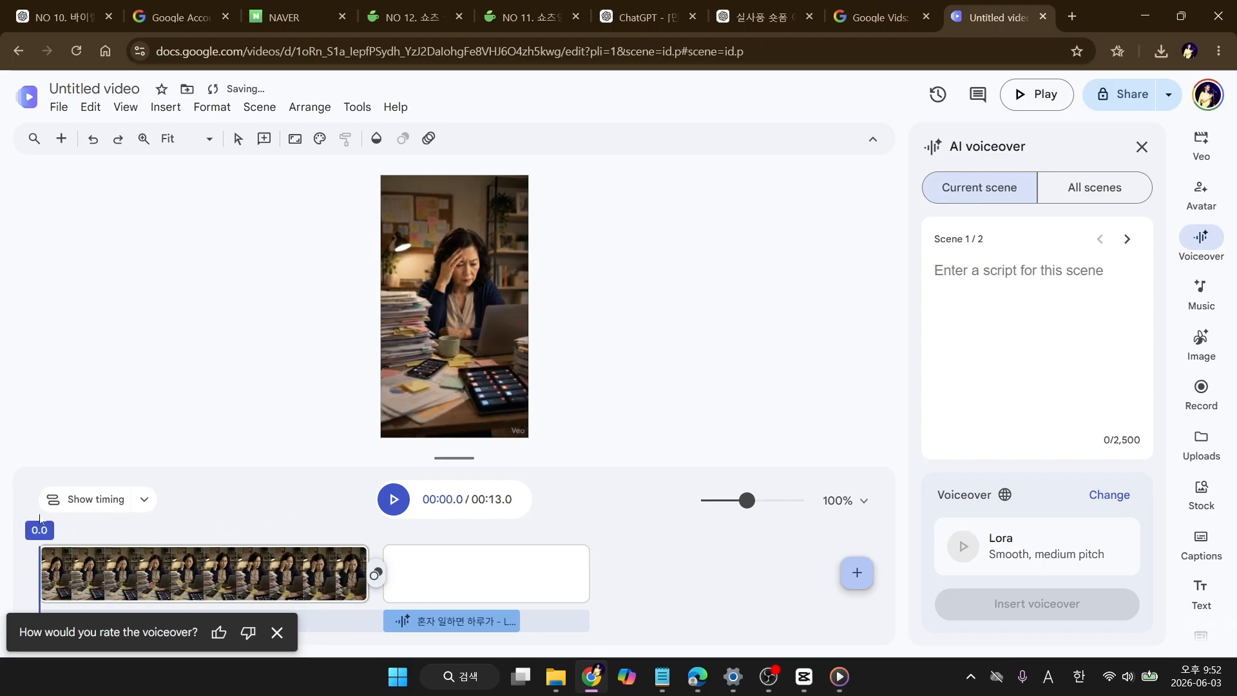
drag(441, 620, 158, 616)
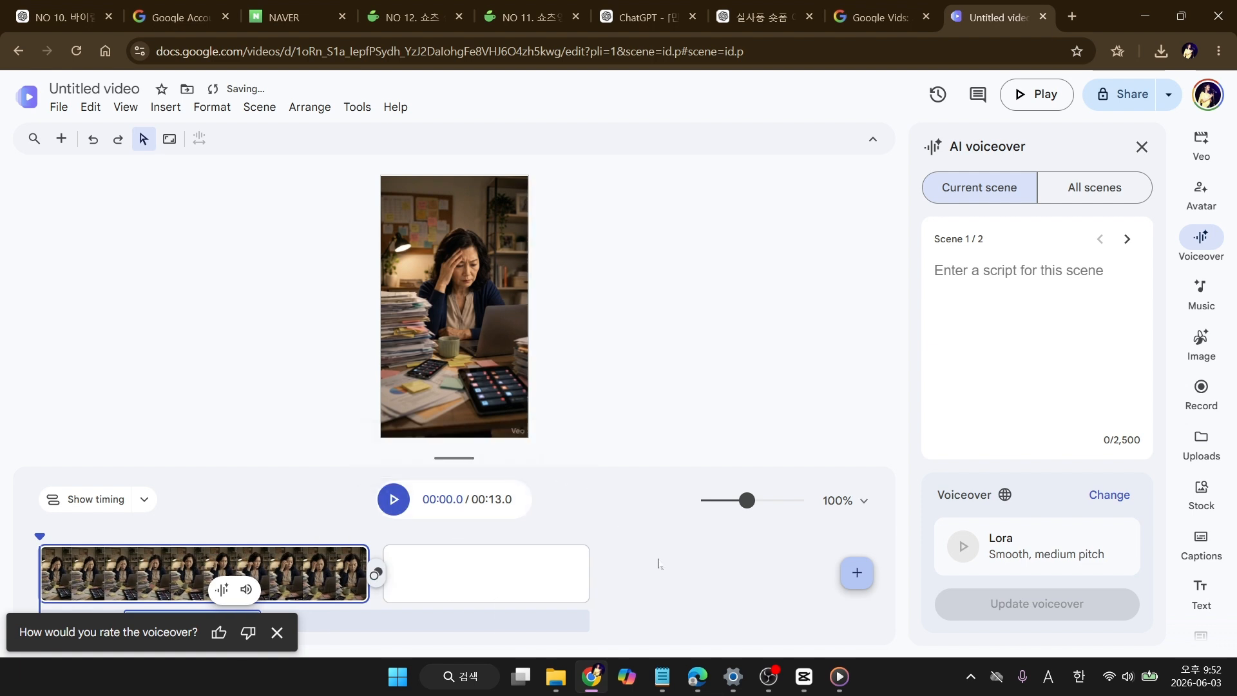
Open the Lyria 3 song generator, then copy the Korean BGM prompt paragraph from ChatGPT.
click(1200, 290)
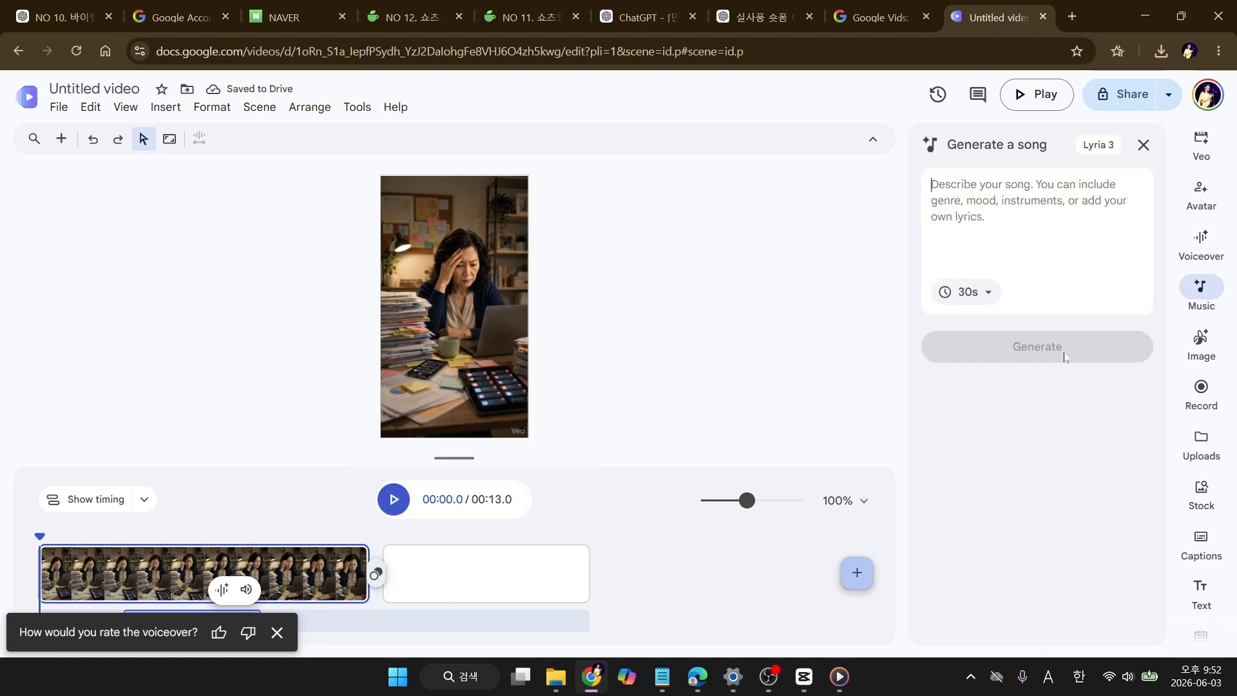
click(656, 16)
scroll(750, 454, down, 2)
scroll(750, 454, up, 10)
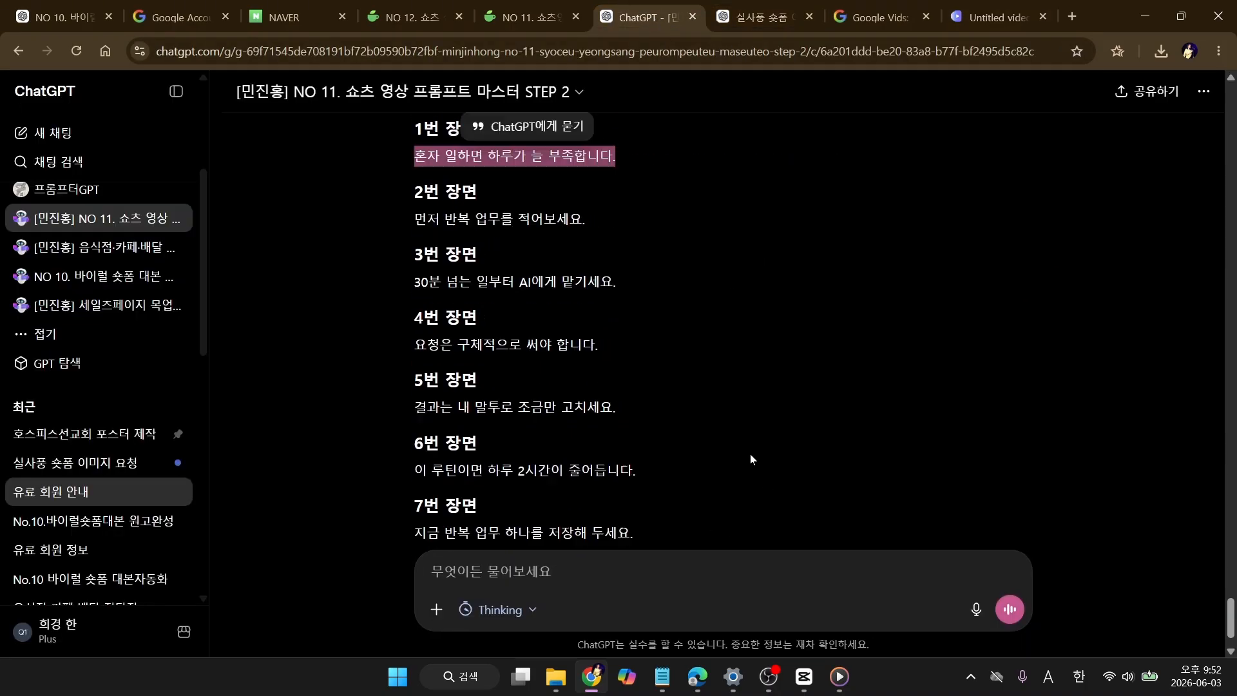
scroll(751, 454, up, 1)
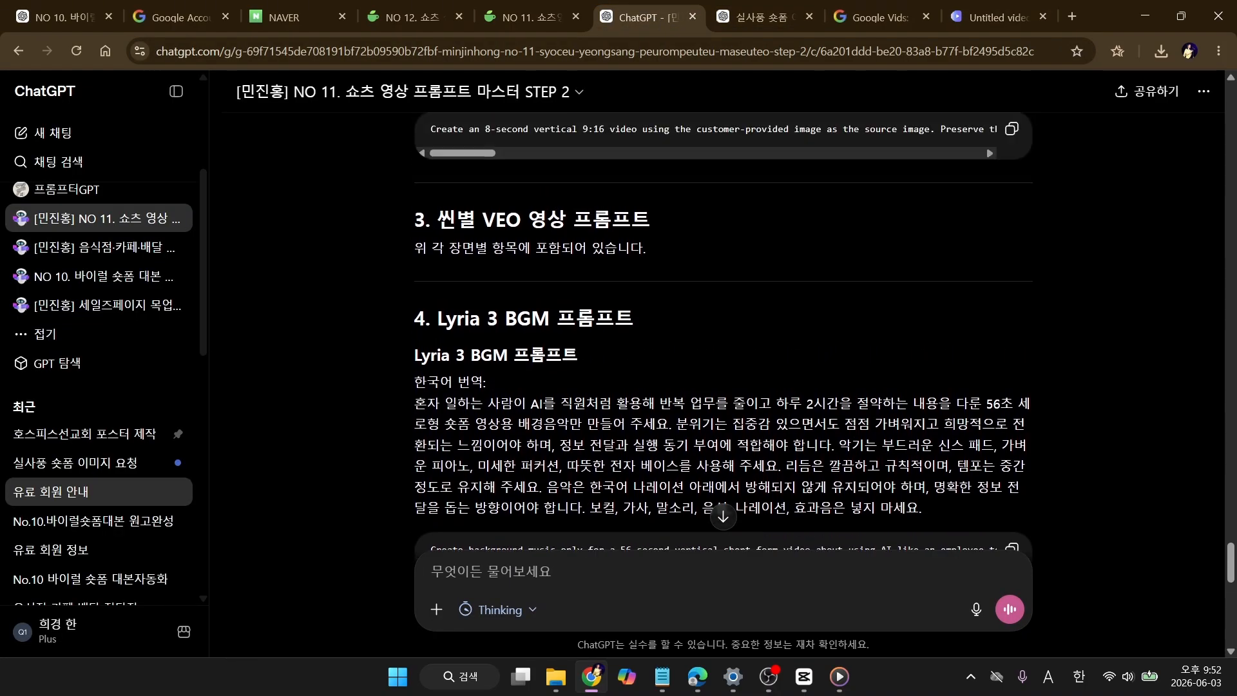
scroll(750, 454, down, 1)
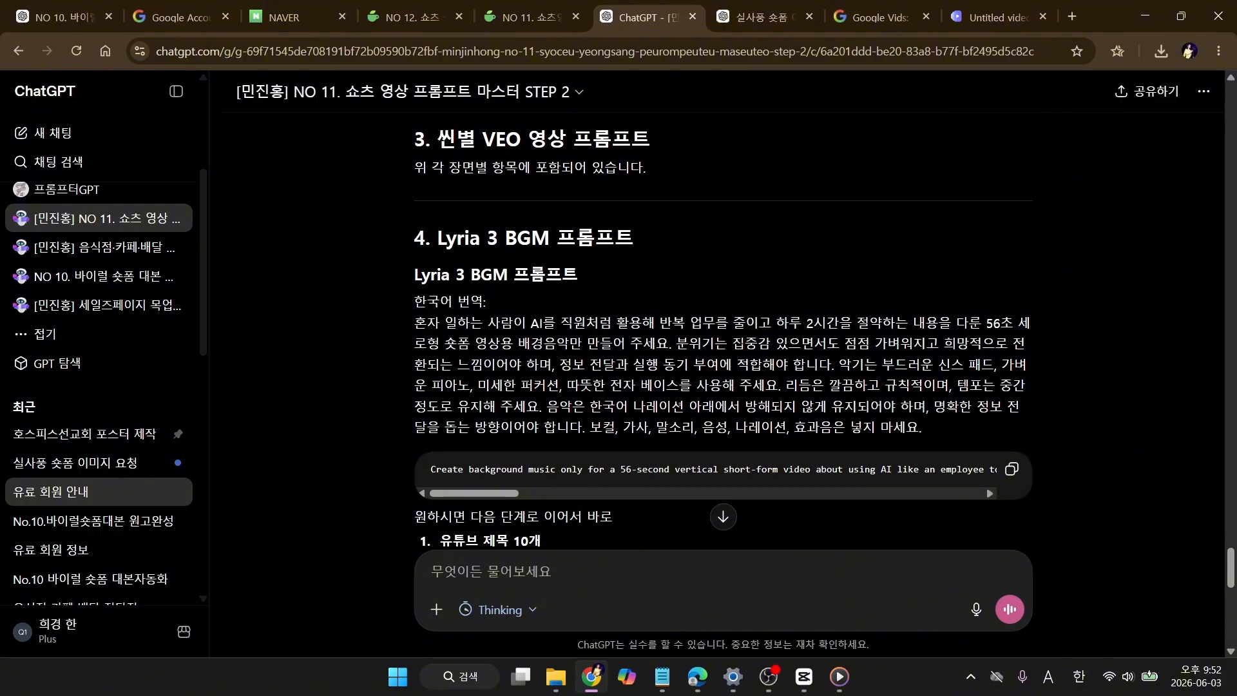
drag(415, 322, 1048, 429)
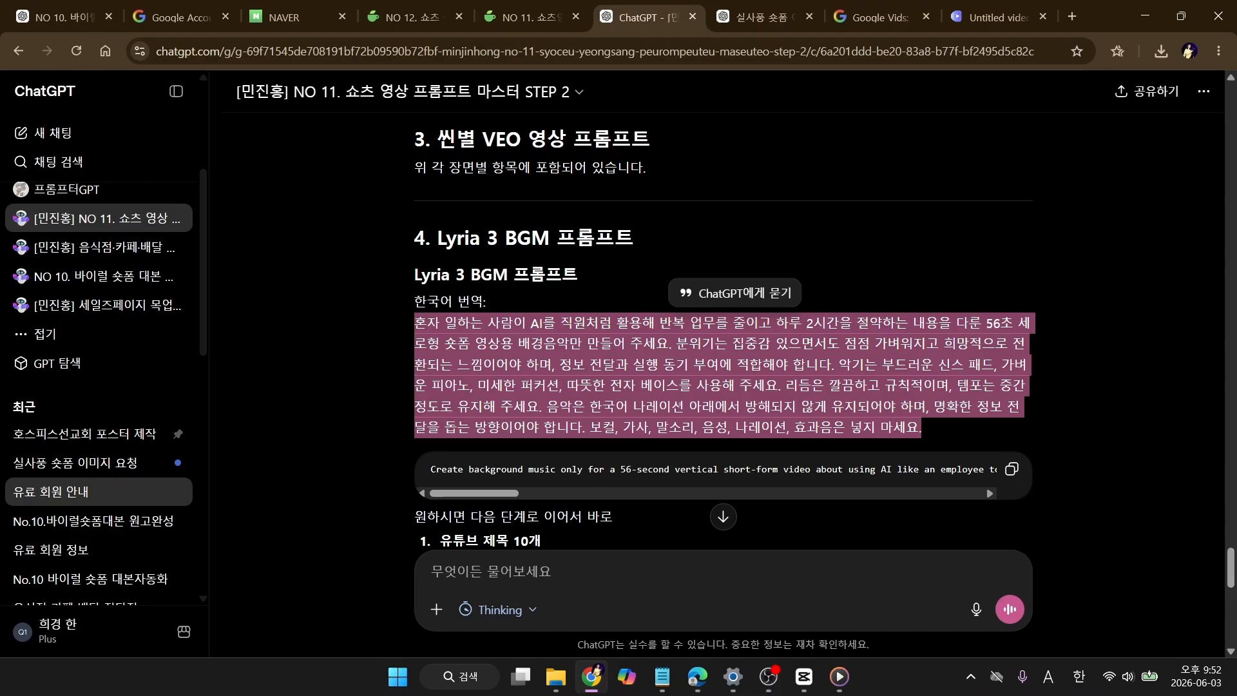
right_click(805, 379)
click(452, 402)
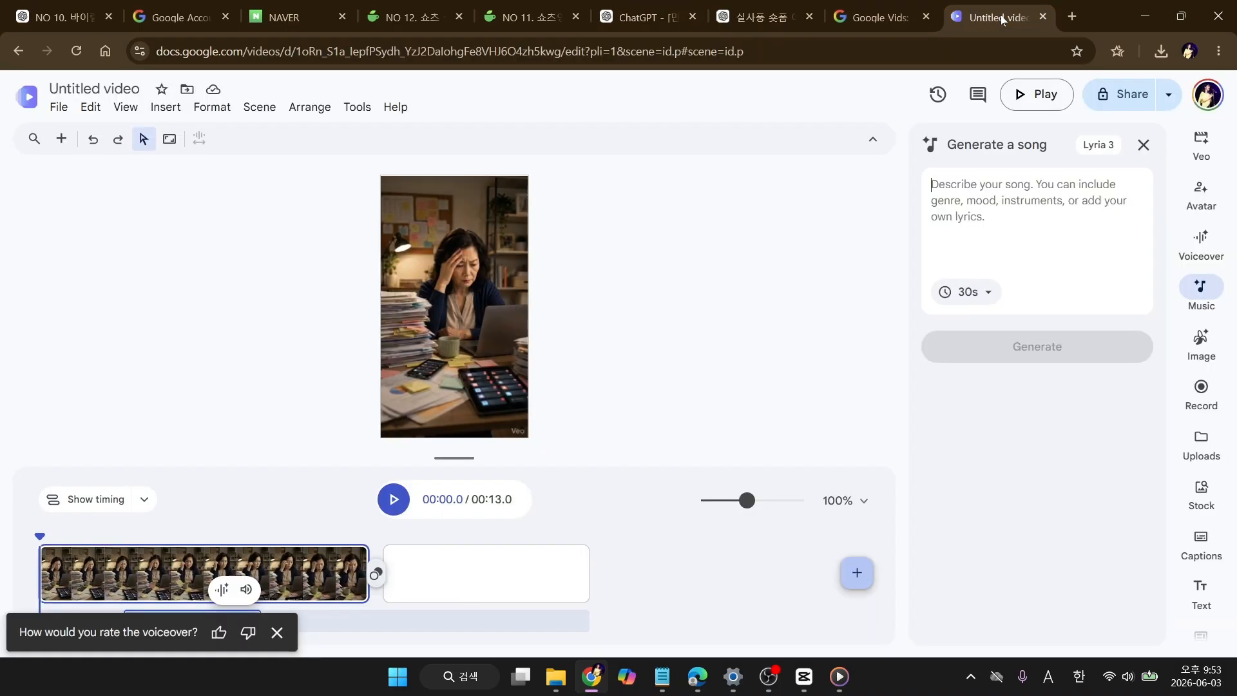
Paste the Korean BGM prompt into the song description and generate a 30-second song.
click(995, 17)
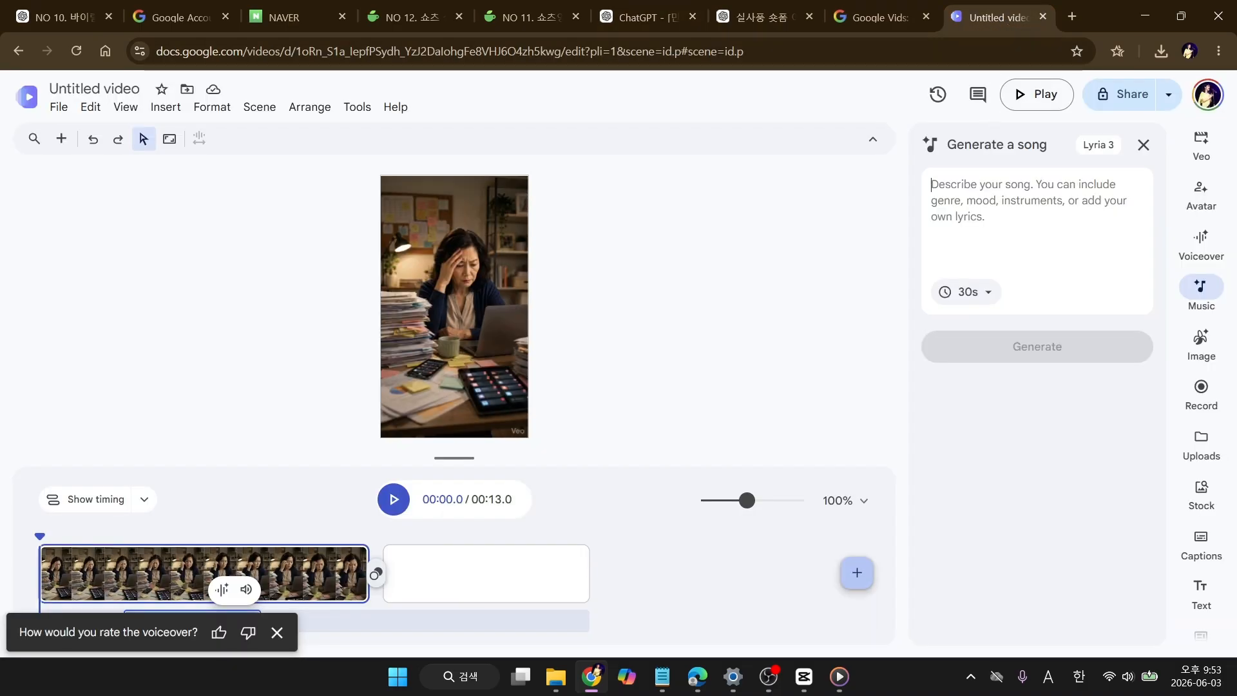
right_click(1001, 186)
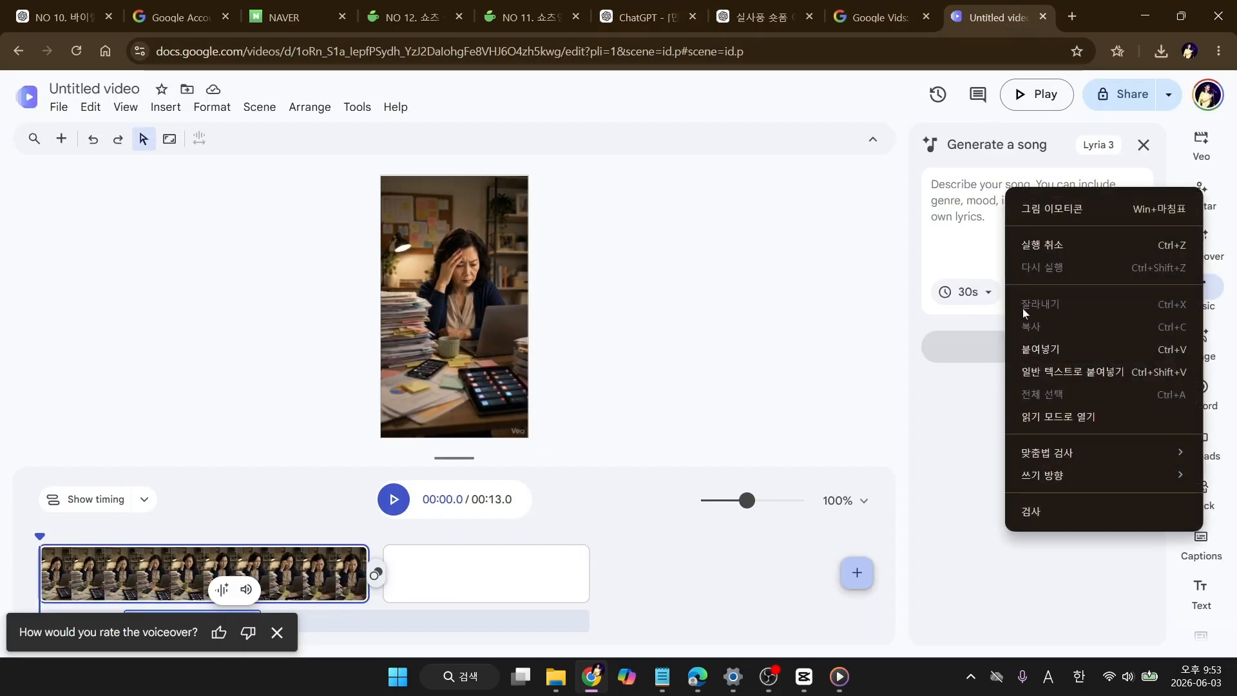
click(1028, 348)
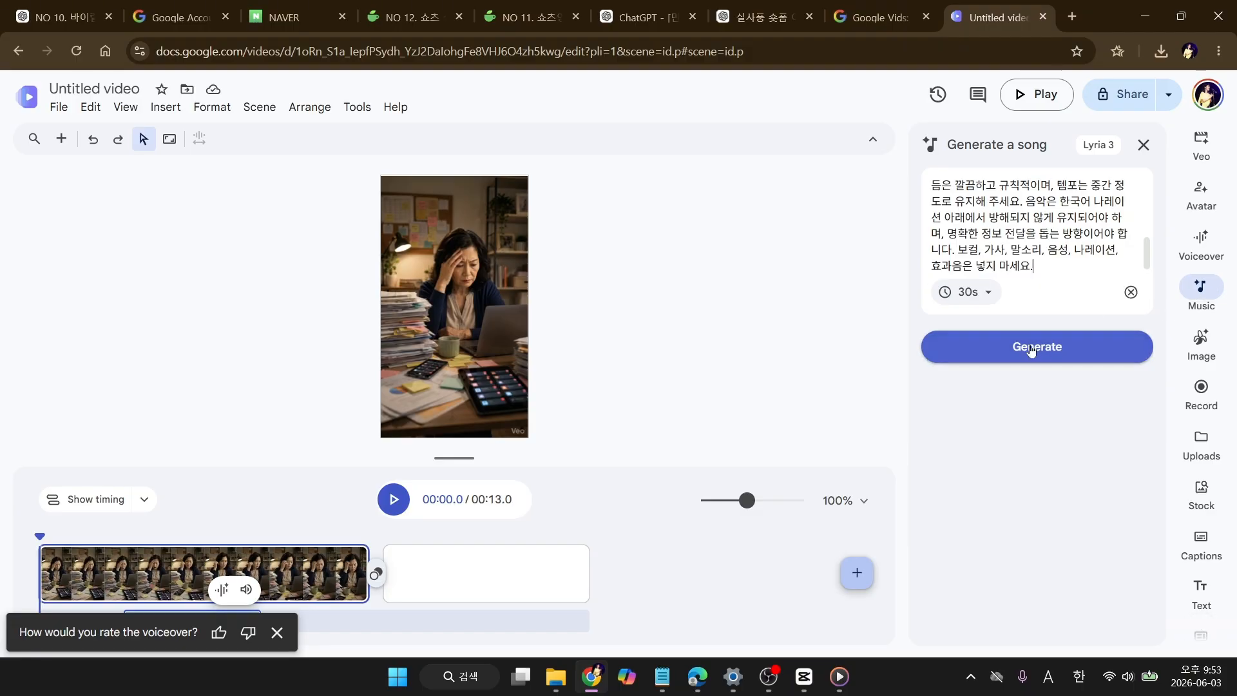
click(993, 342)
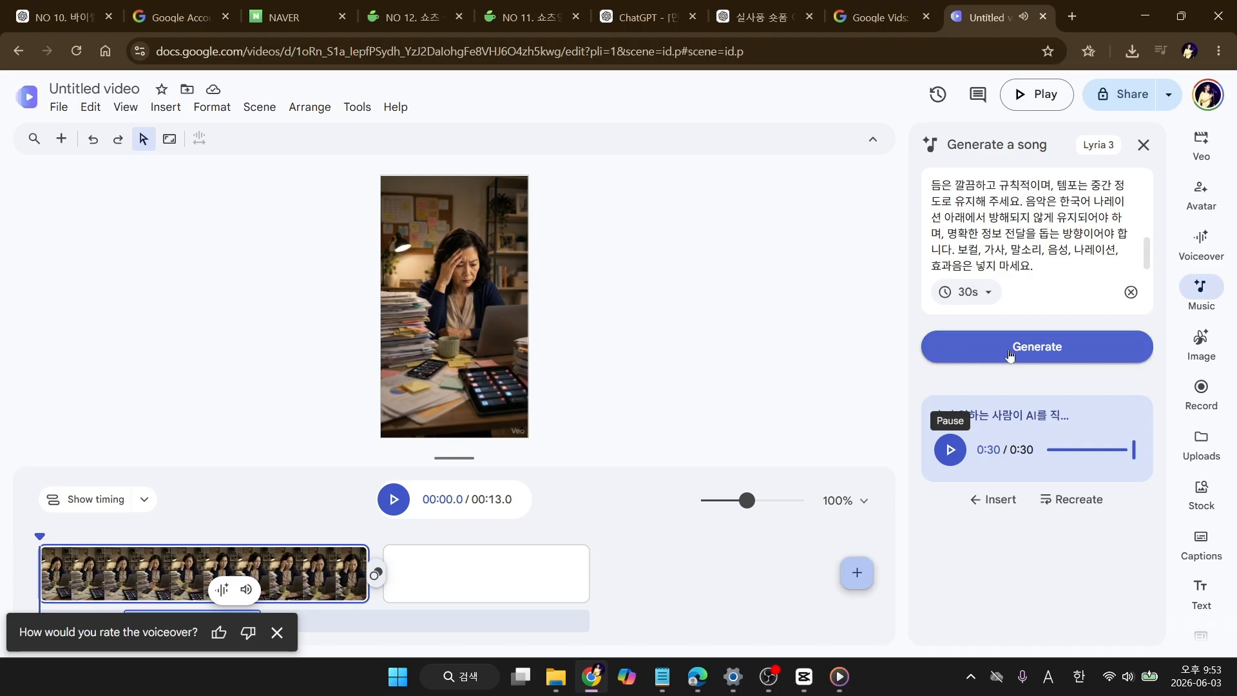
Insert the generated song as background music, play the video, then set the playhead to 00:08.0.
click(993, 499)
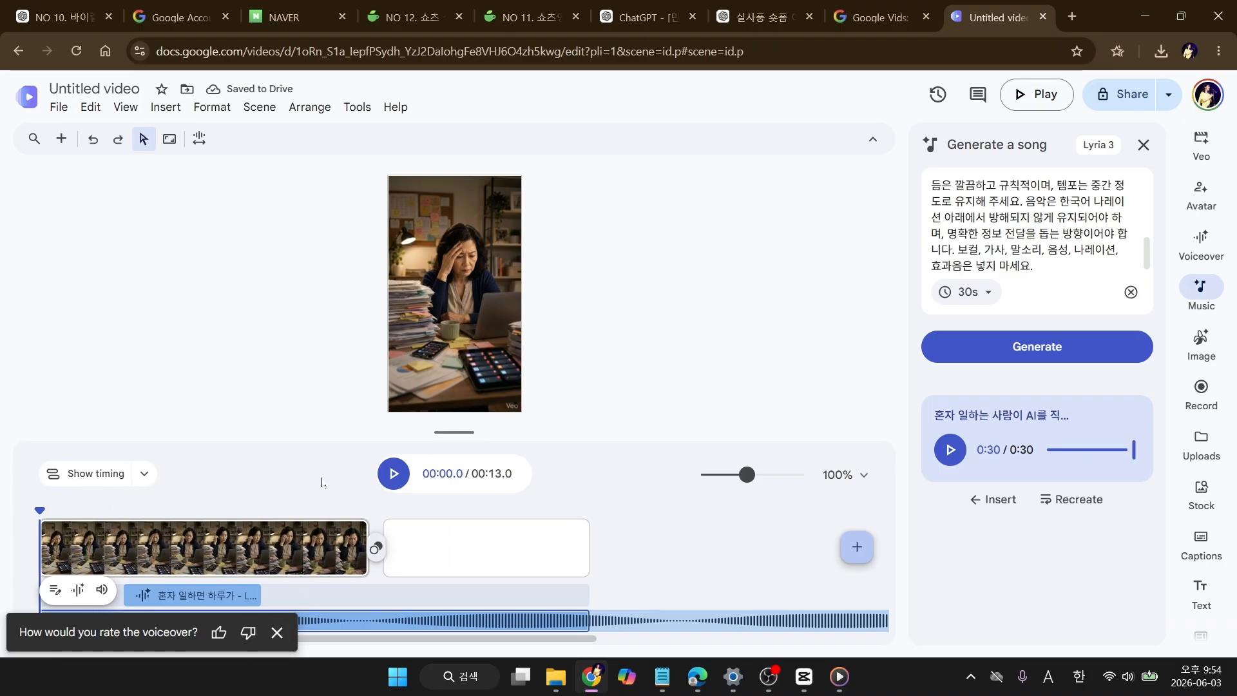
click(392, 473)
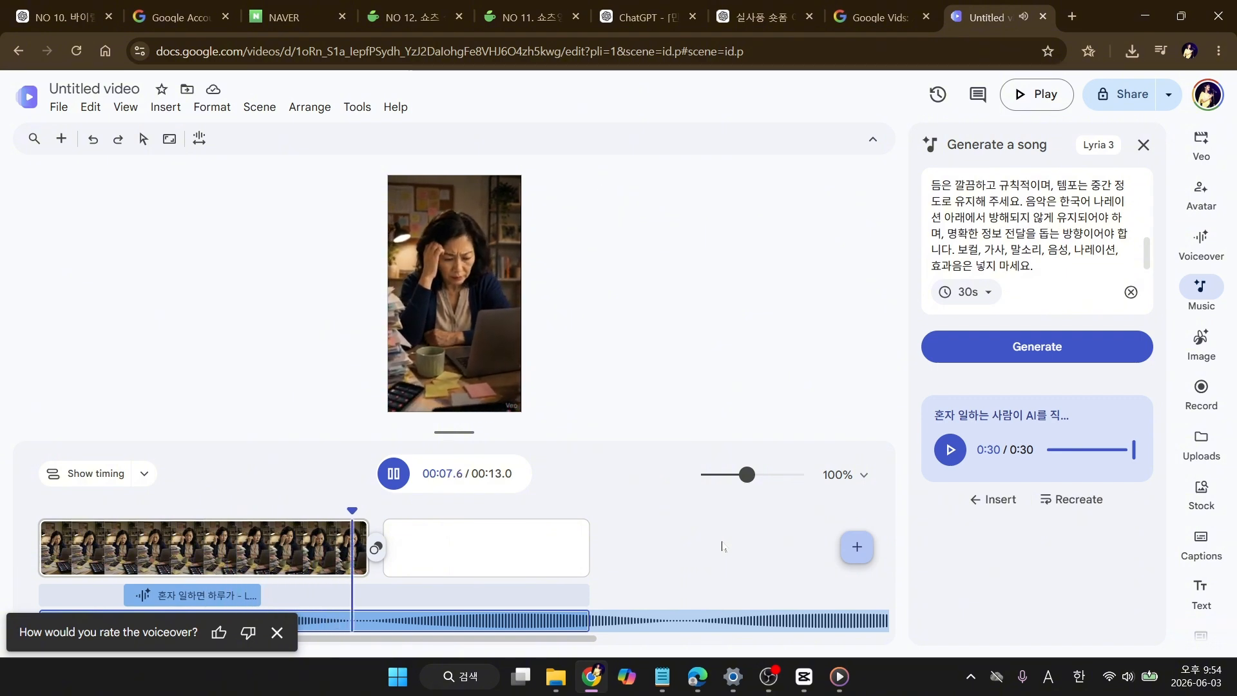
click(446, 526)
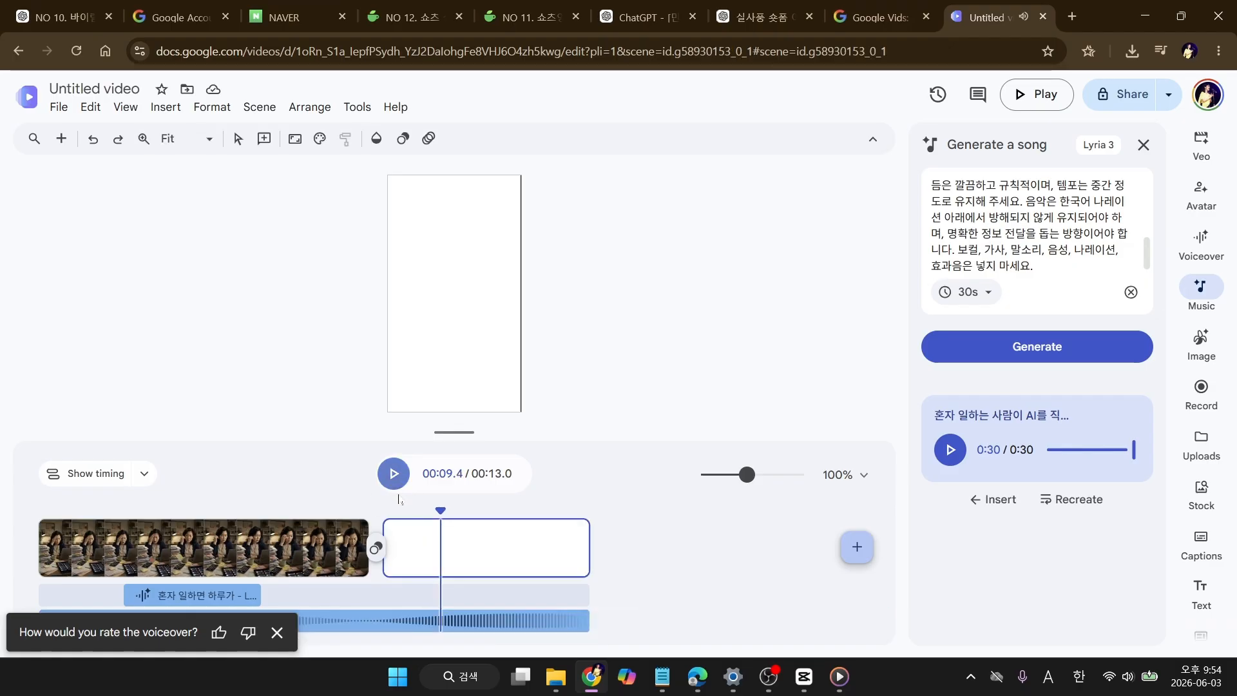
drag(441, 511, 369, 511)
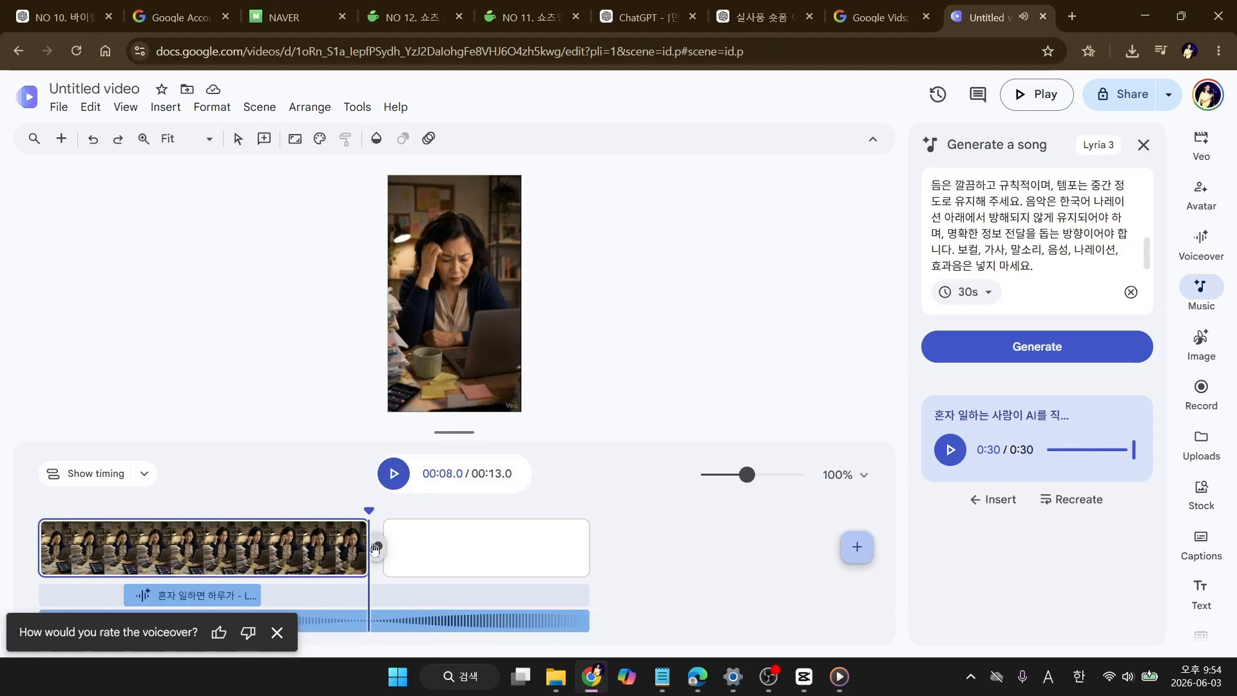
Apply a Spin transition between the opening clip and the second scene.
click(377, 551)
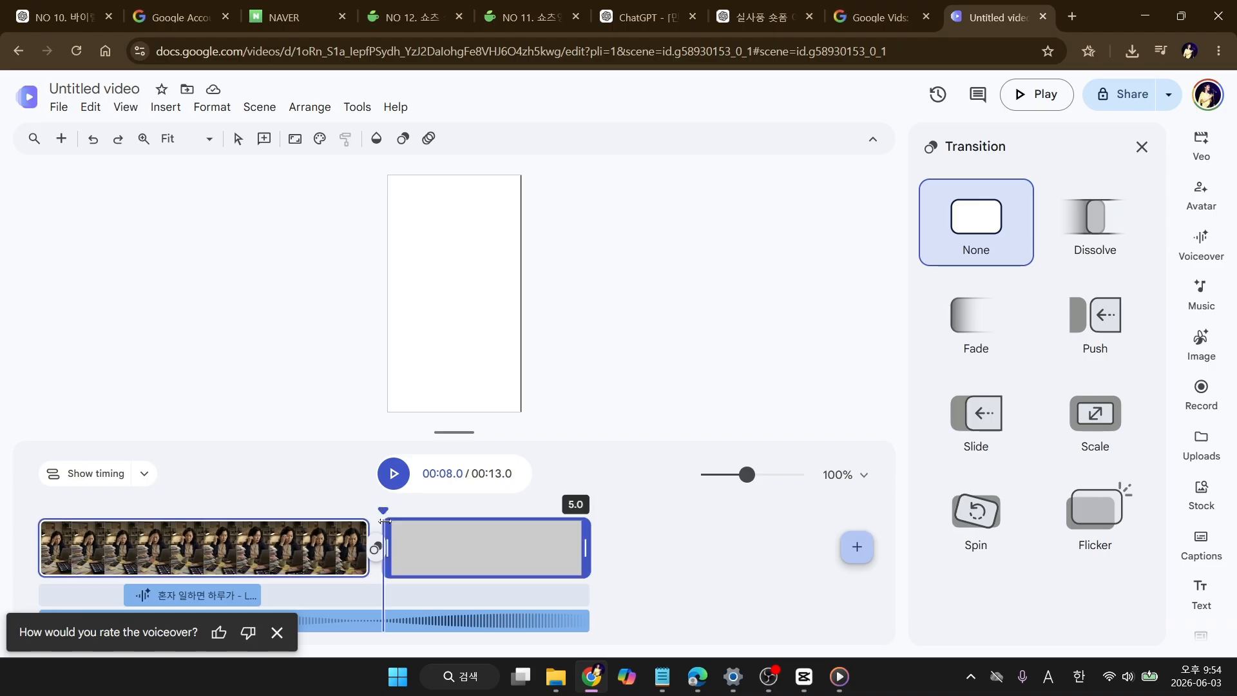
drag(385, 521, 381, 521)
click(376, 549)
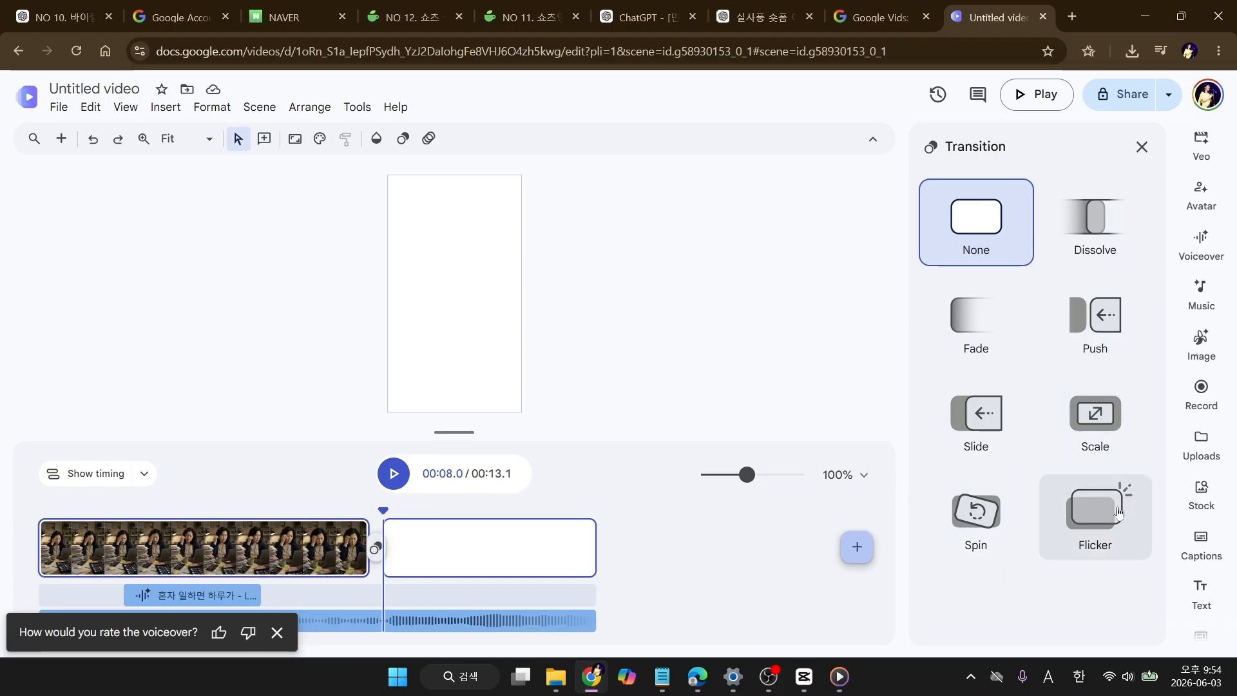
click(979, 511)
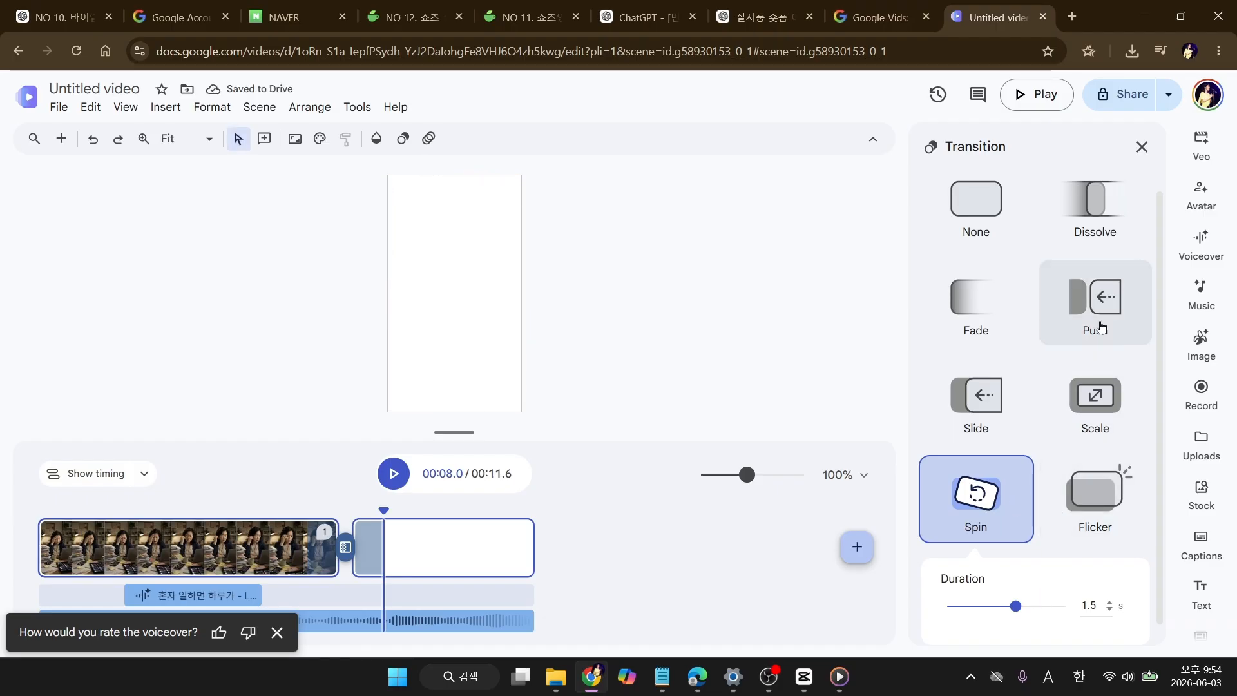
click(1096, 211)
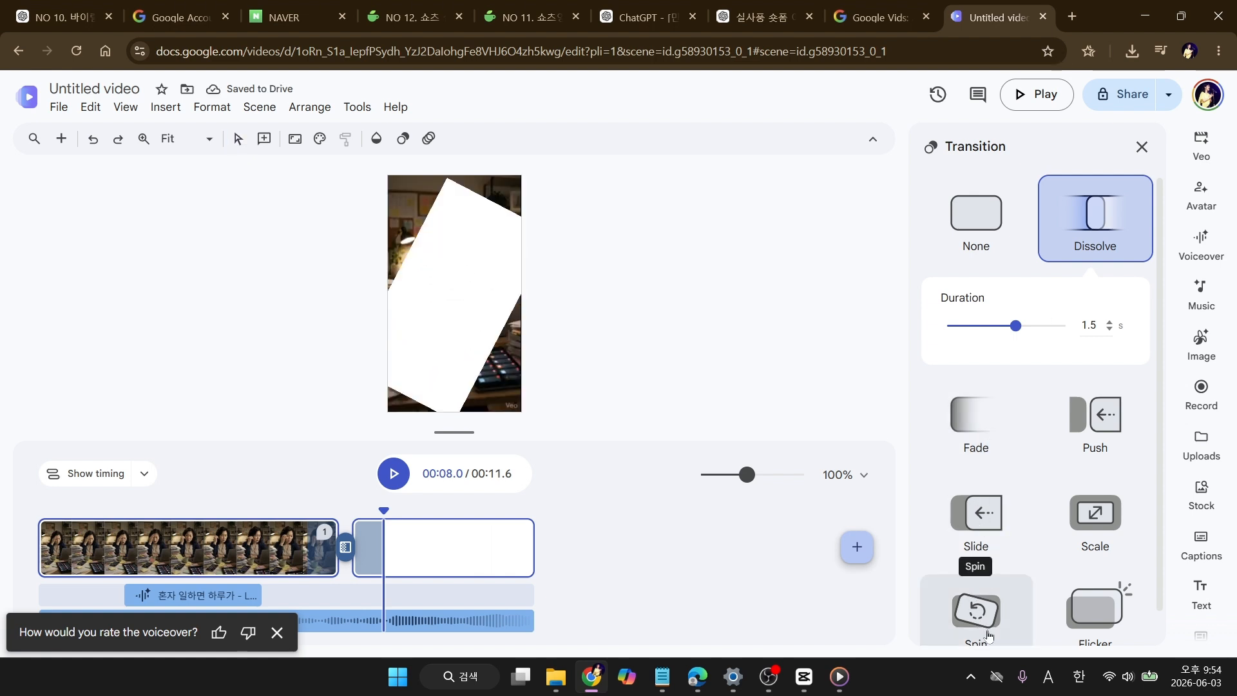
click(989, 635)
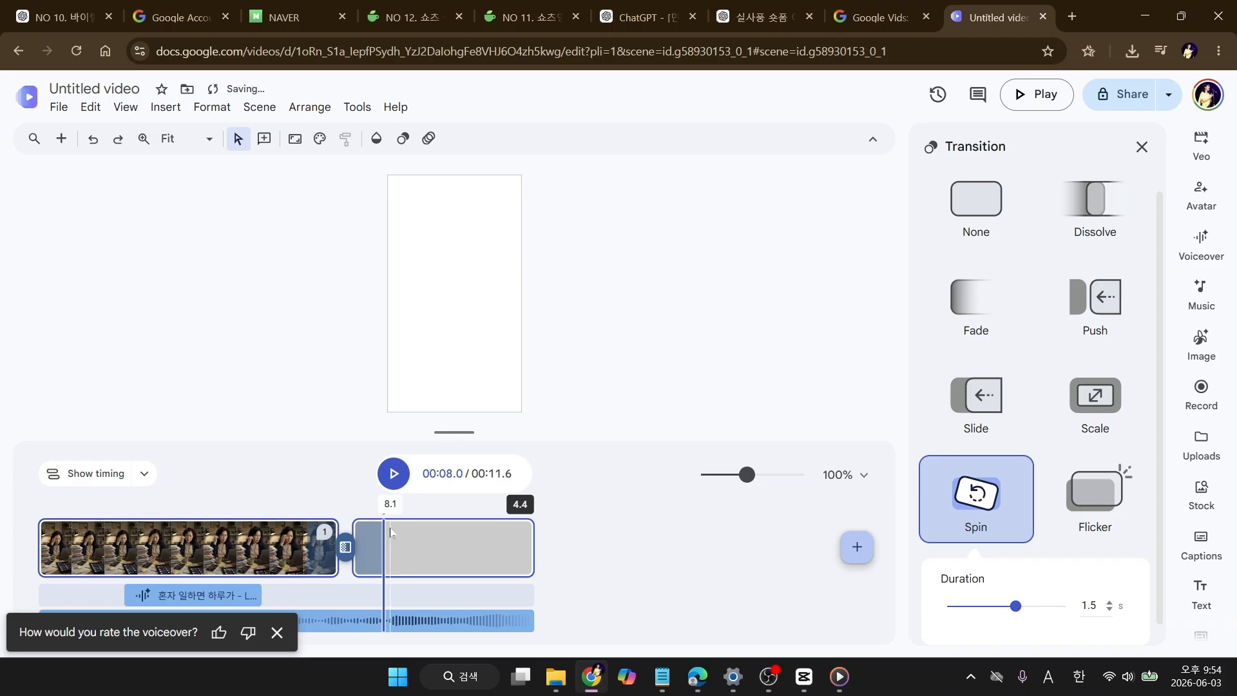
drag(383, 513, 369, 511)
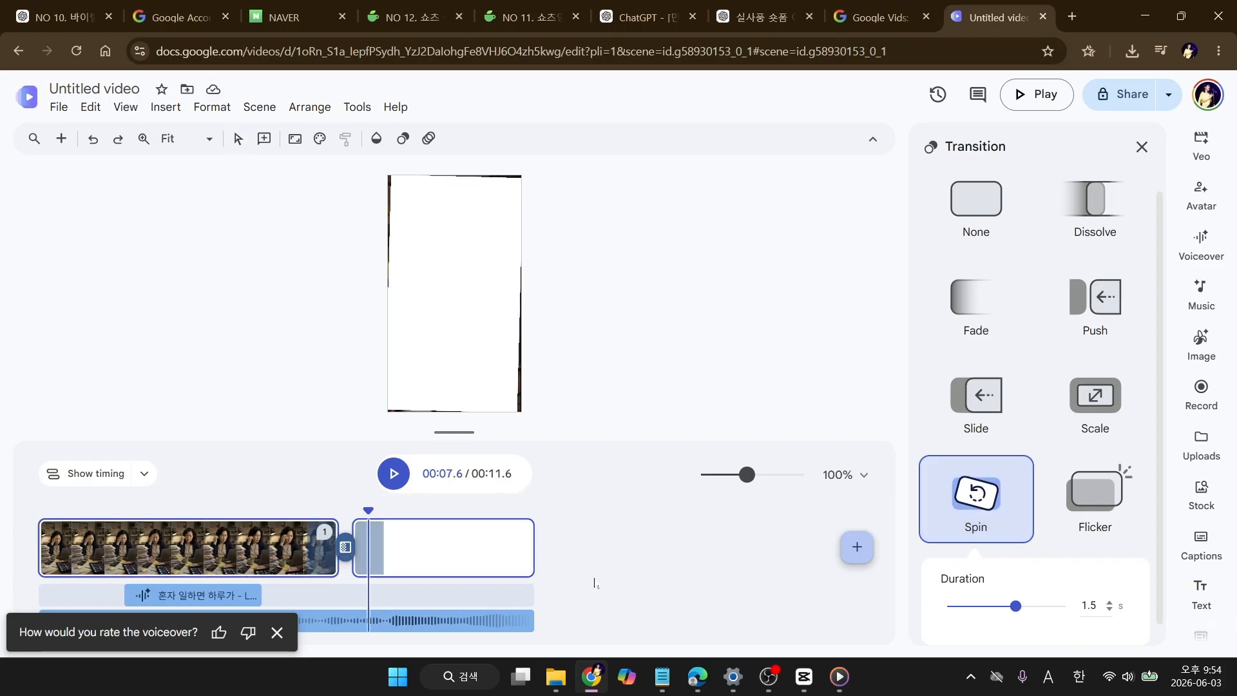
Set the Spin transition's duration to exactly 1 second.
drag(1016, 611, 991, 609)
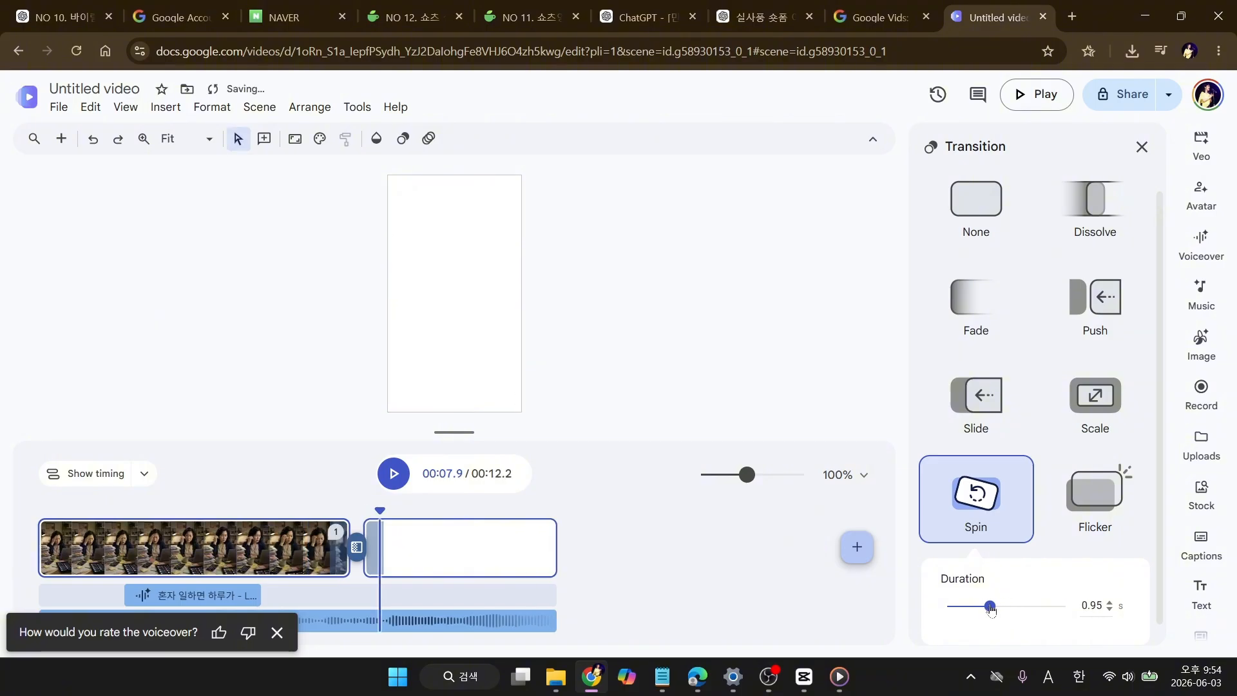
drag(990, 609, 993, 611)
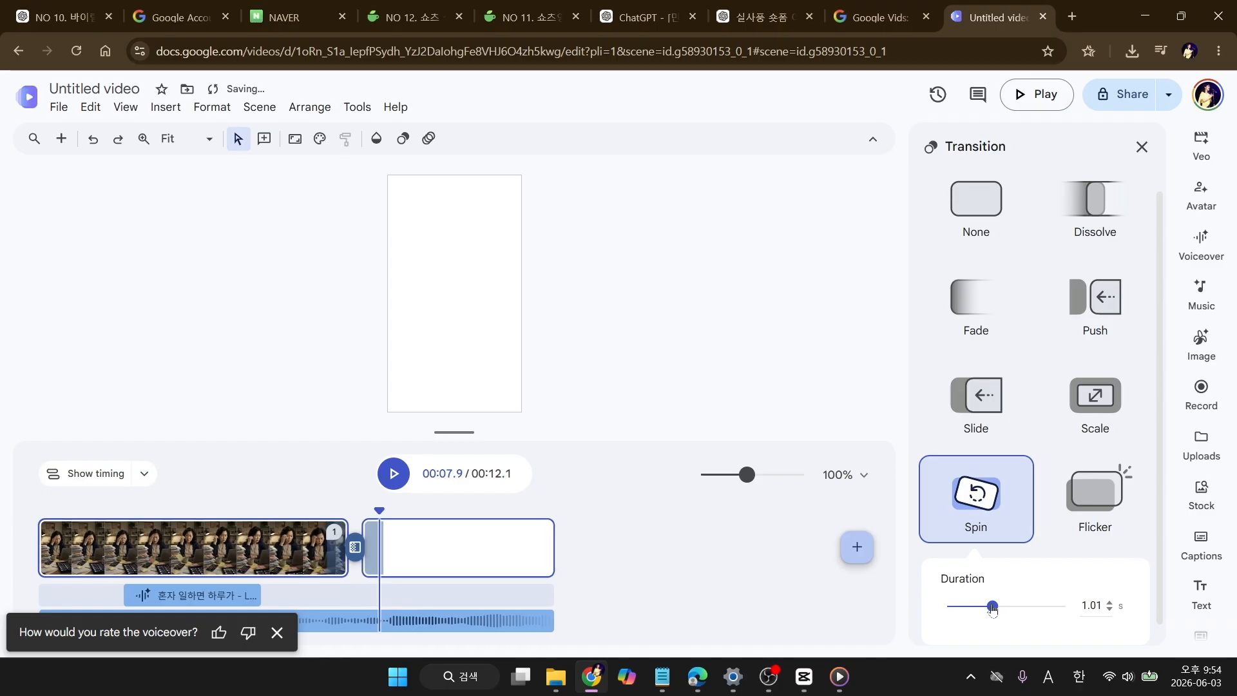
click(1110, 609)
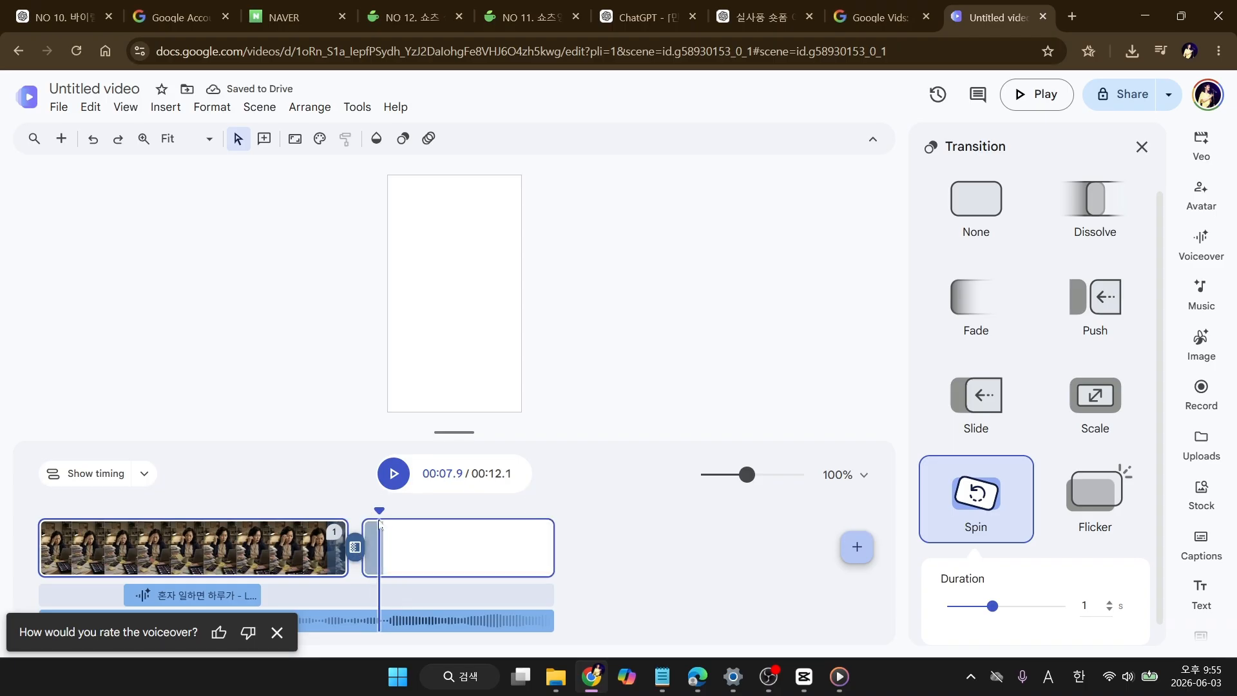
drag(379, 524, 361, 547)
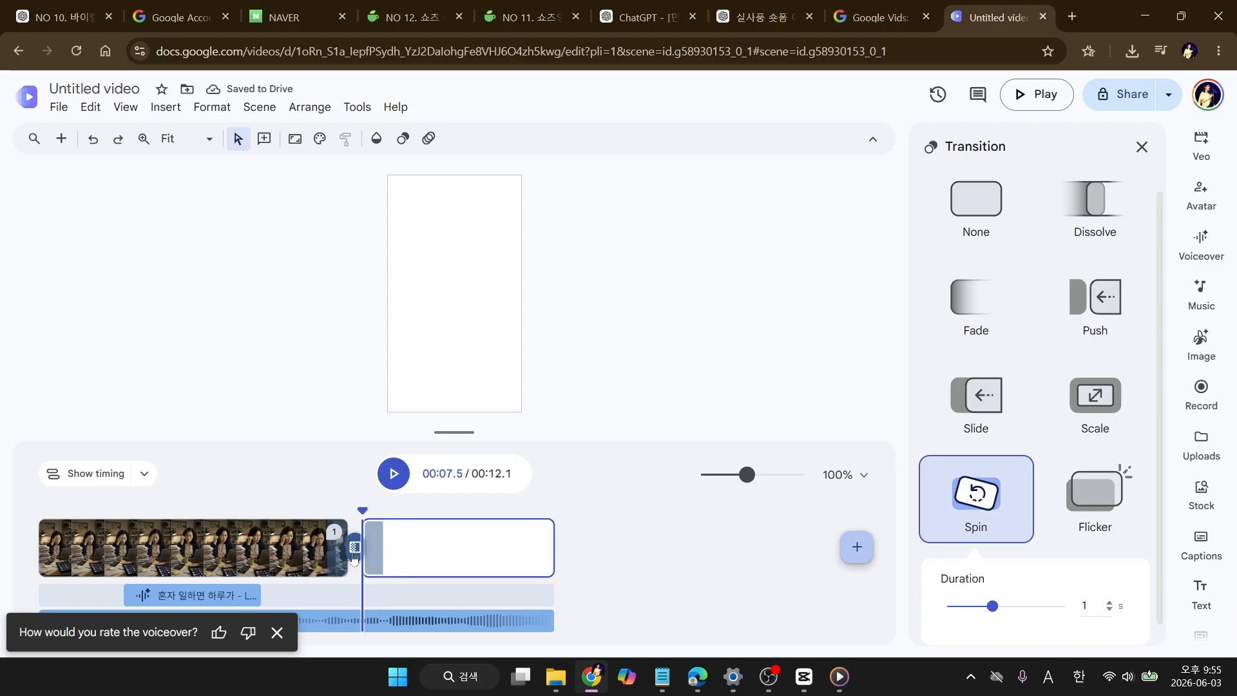
Scrub back and forth across the Spin transition to preview it, then select the first clip.
click(374, 552)
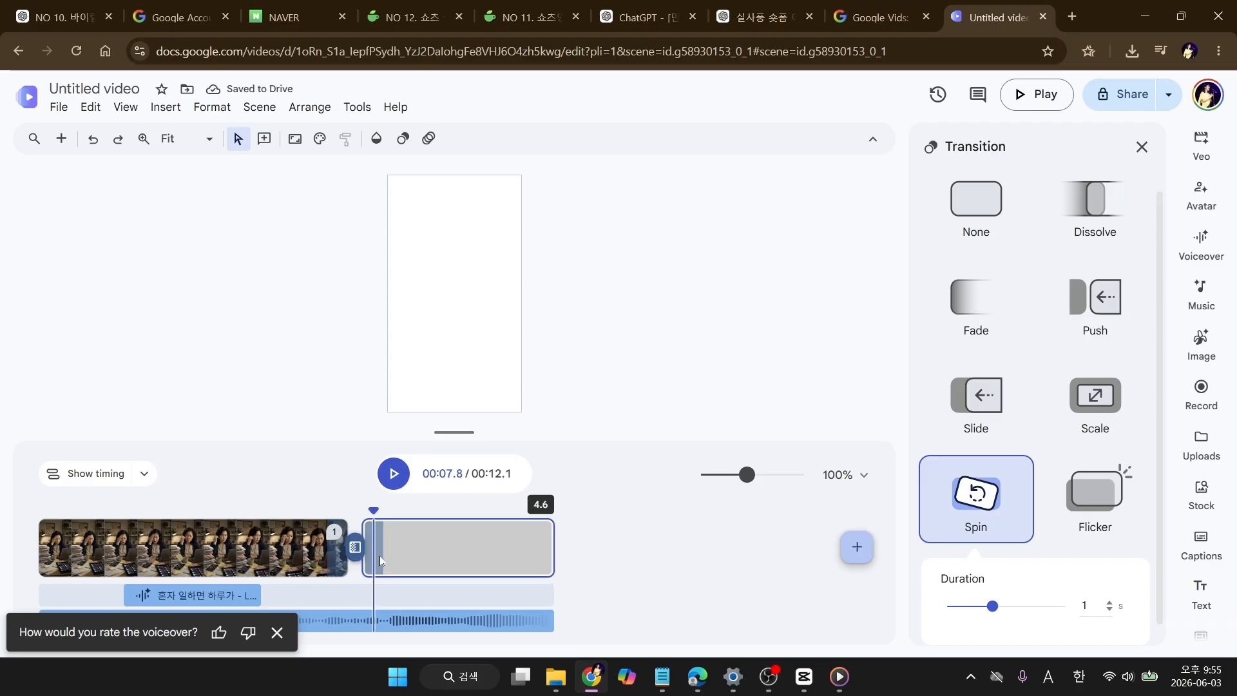
drag(374, 510, 365, 511)
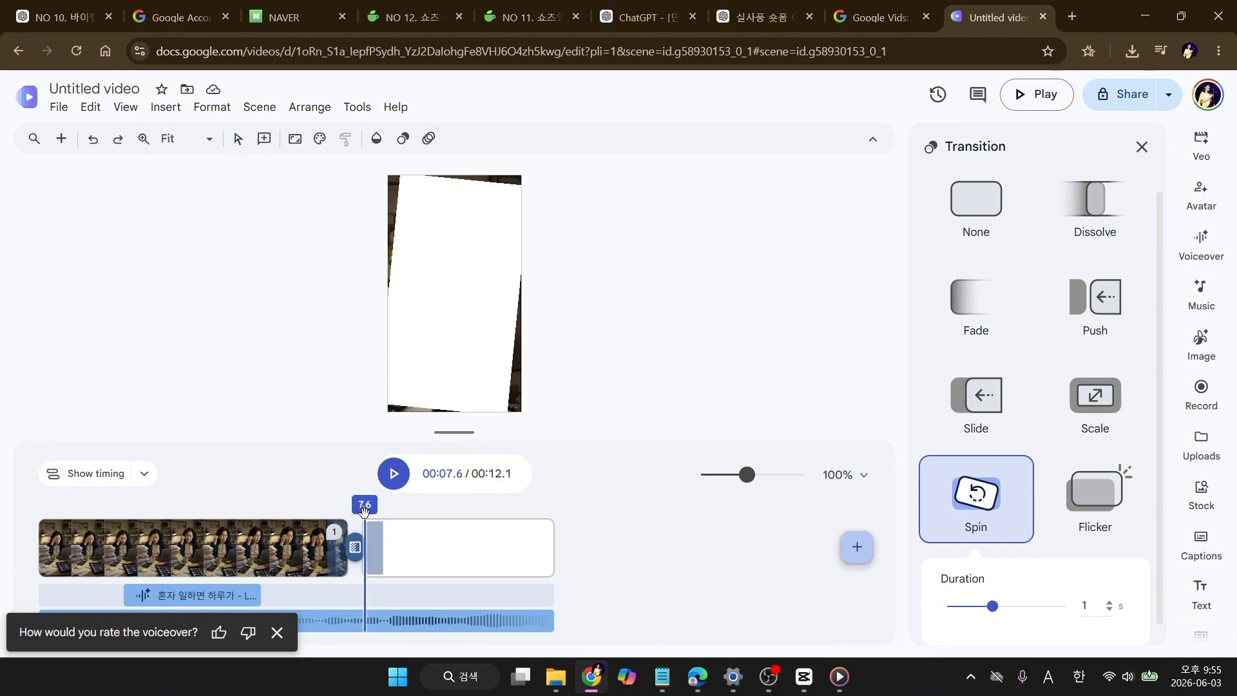
click(379, 554)
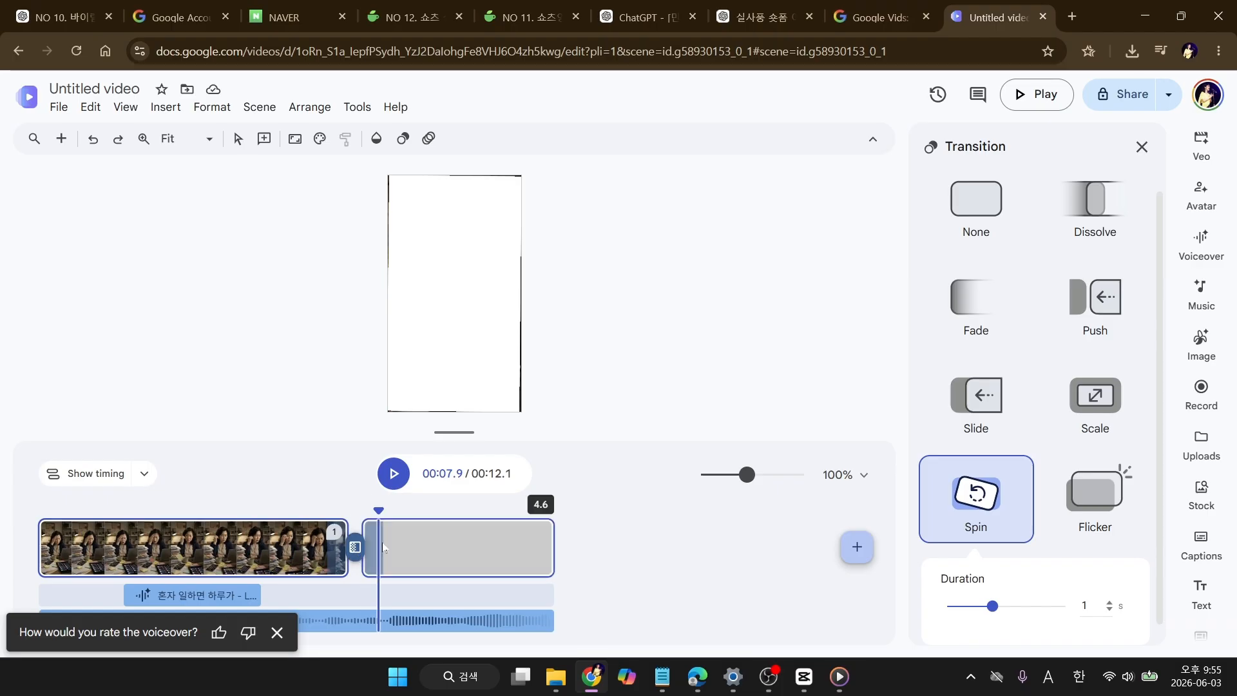
drag(380, 547, 383, 587)
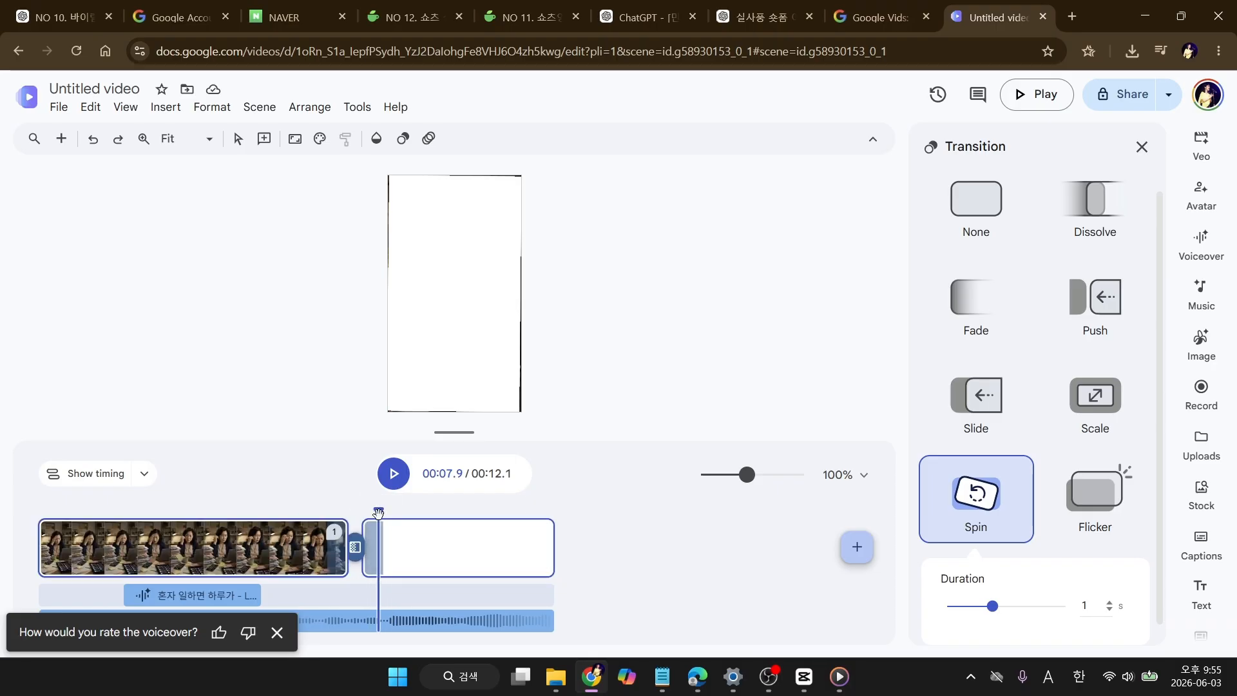
drag(379, 513, 365, 512)
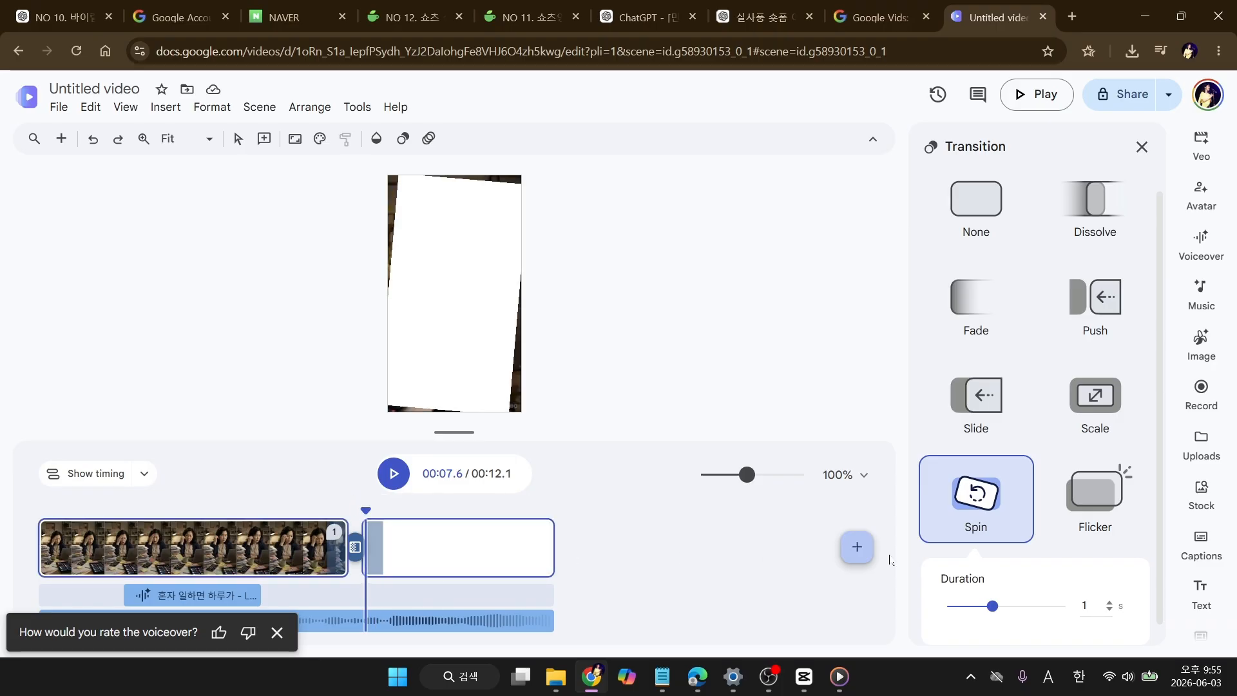
click(380, 561)
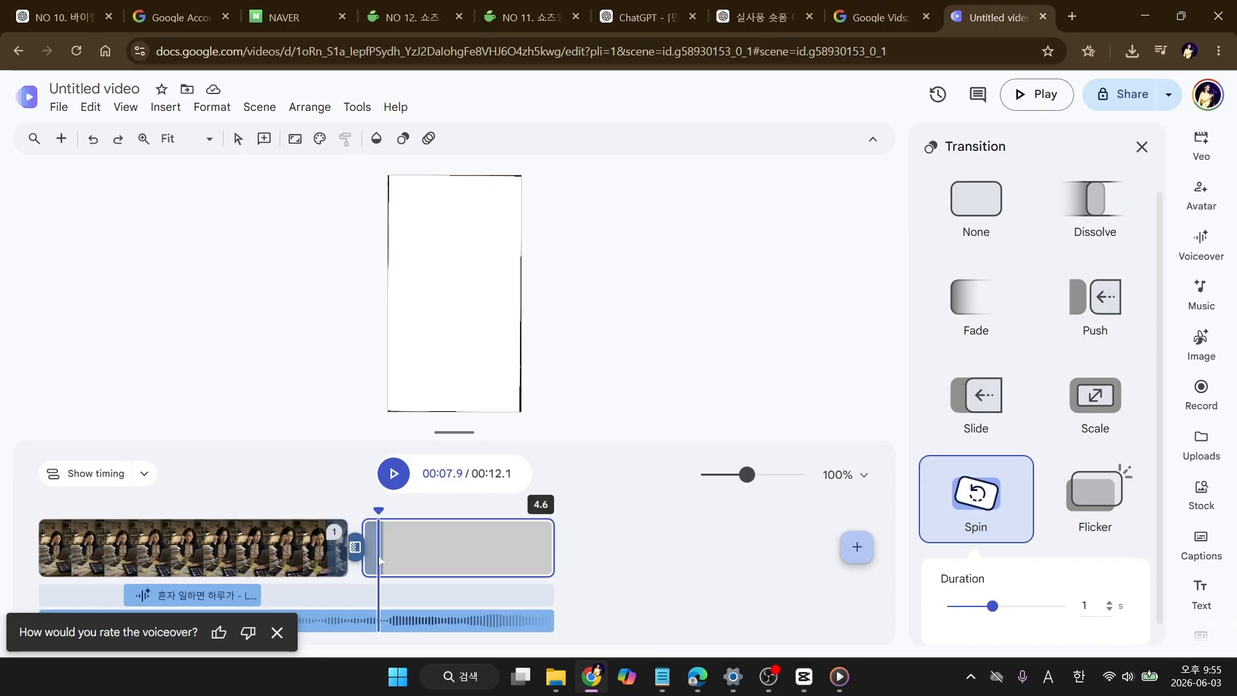
drag(379, 510, 368, 511)
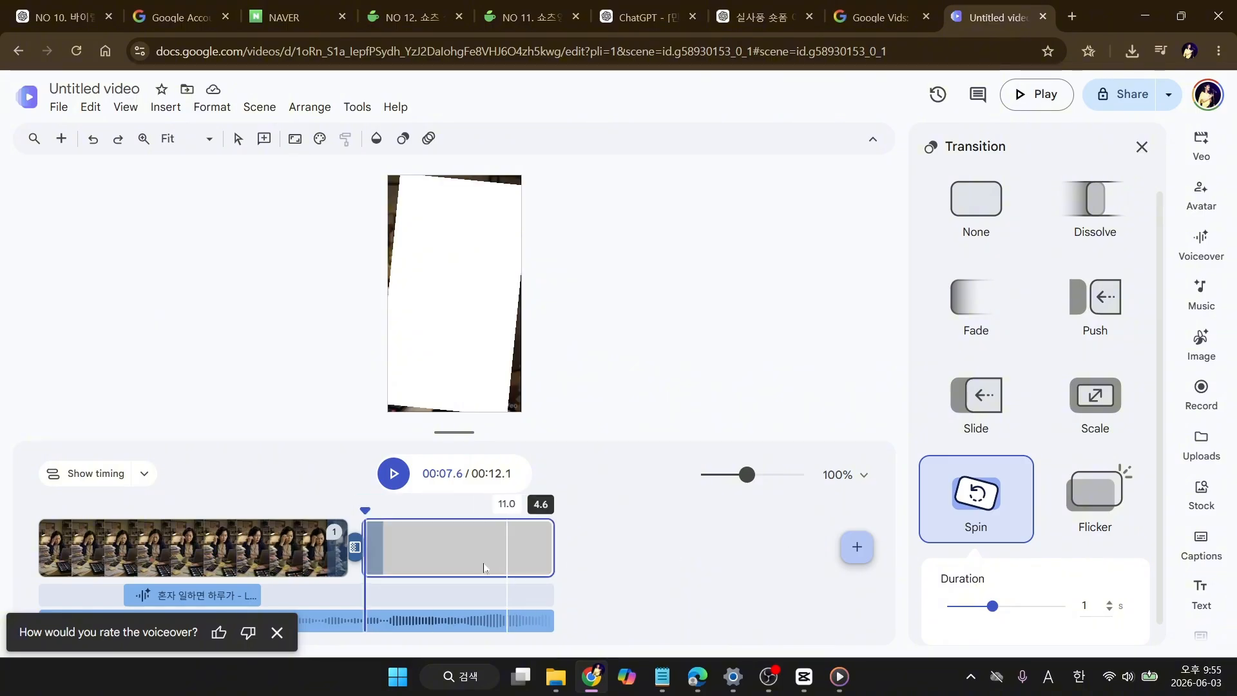
click(353, 550)
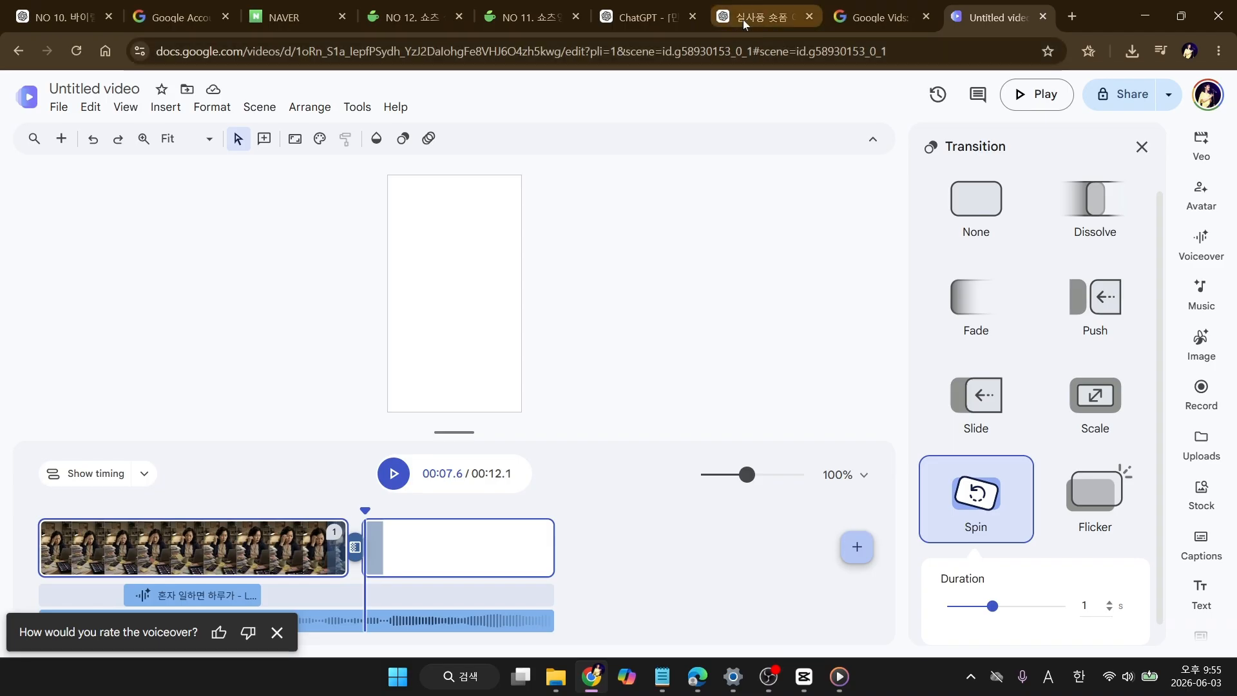
Close the Veo panel and add a blank third scene, making the video 17.1 seconds.
click(1209, 150)
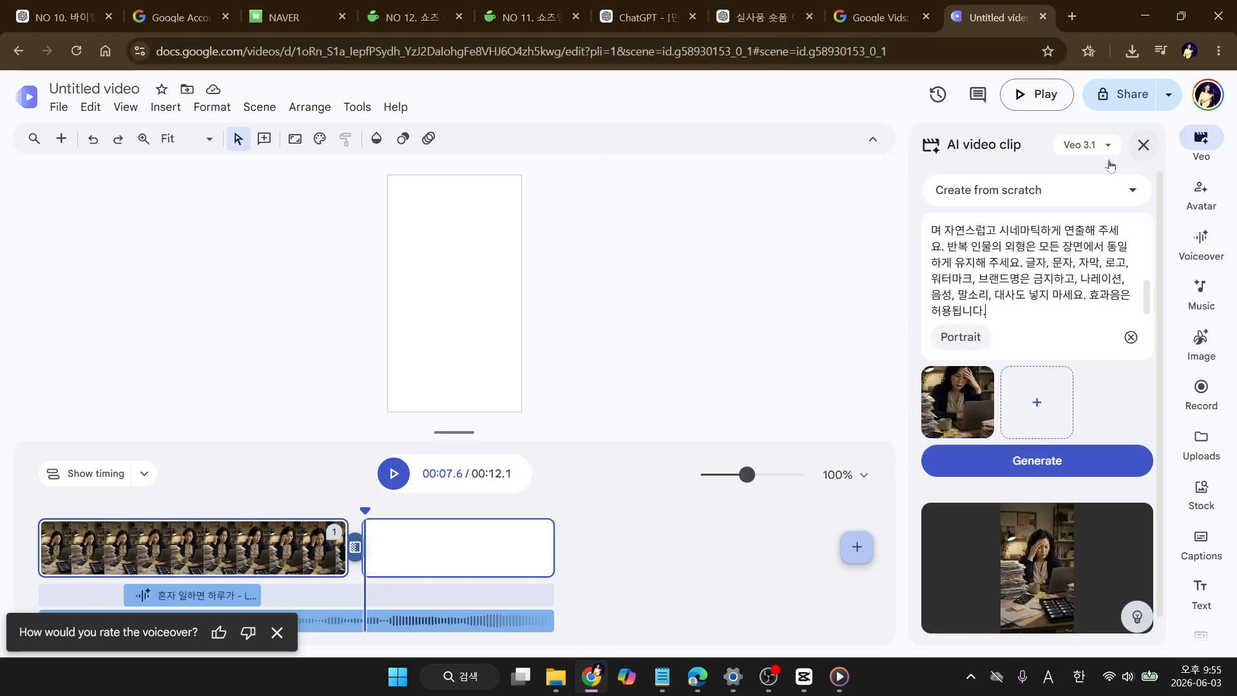
click(1144, 144)
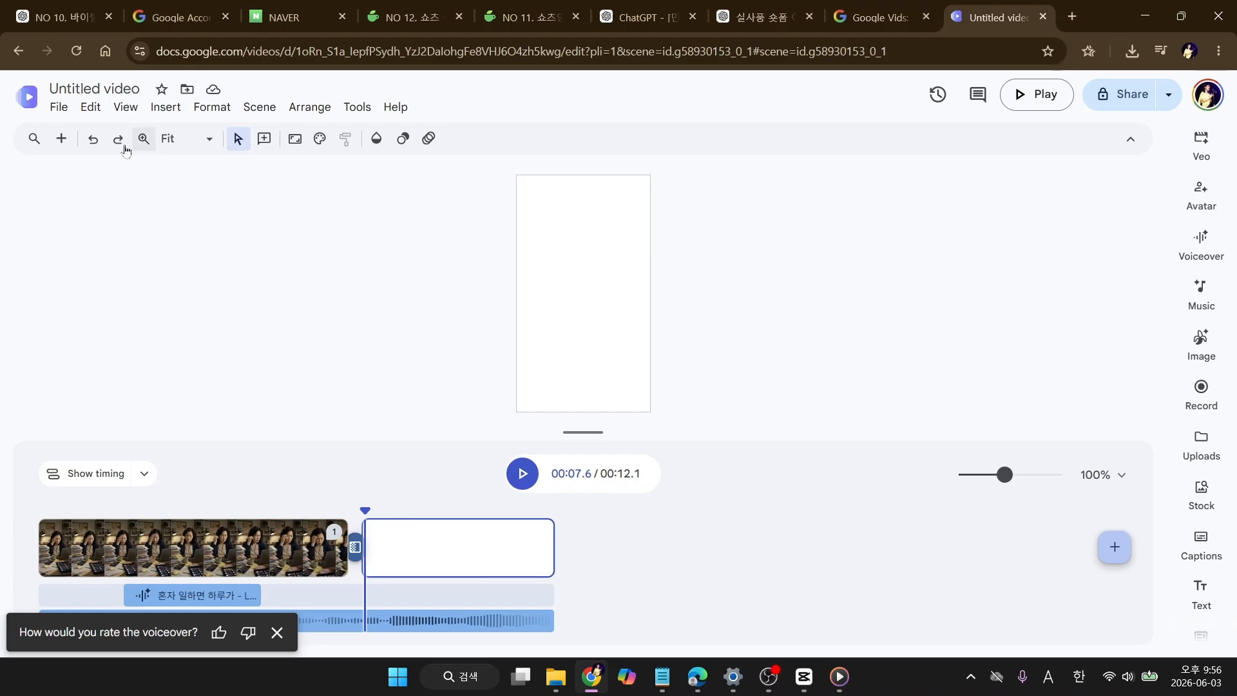
click(72, 142)
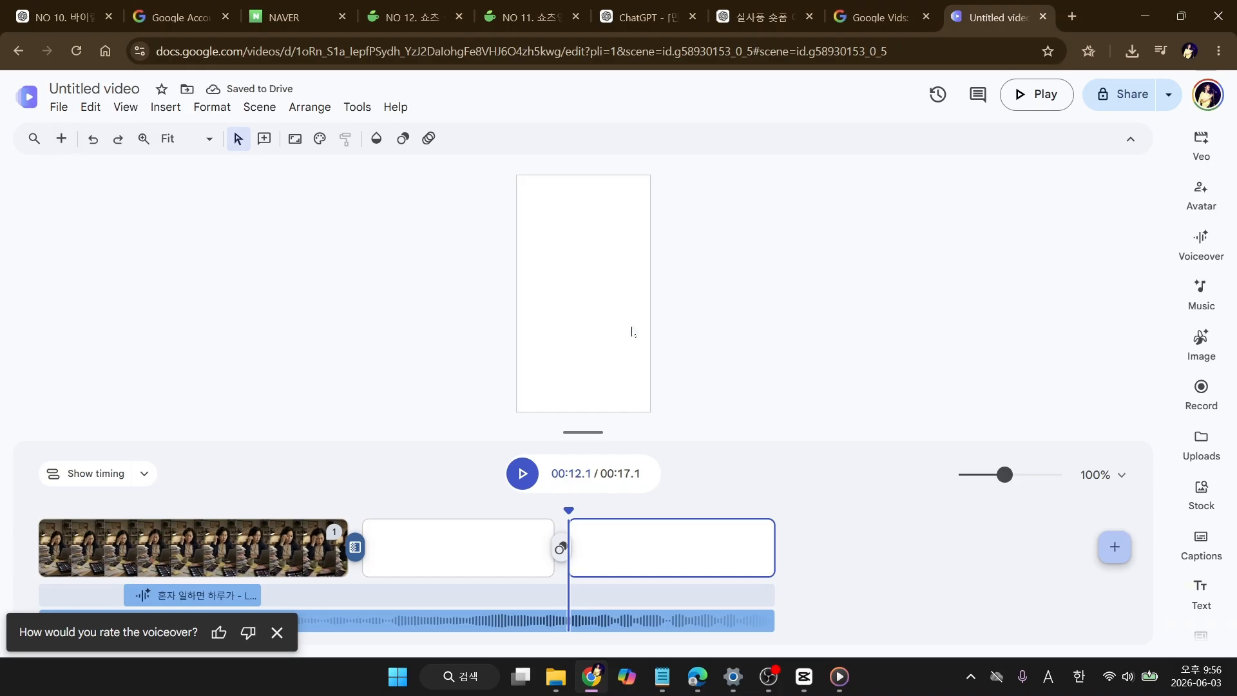
Replace the Veo clip's reference image with 2.png from the Desktop as its ingredient.
click(1202, 140)
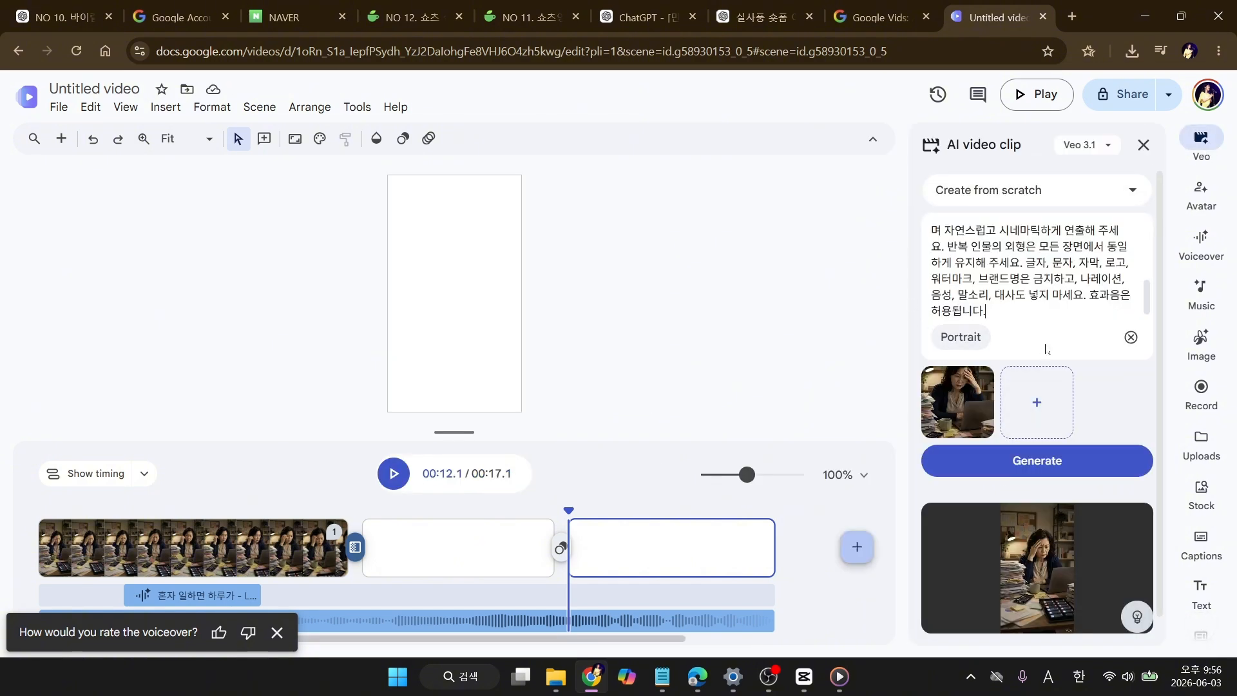
click(980, 382)
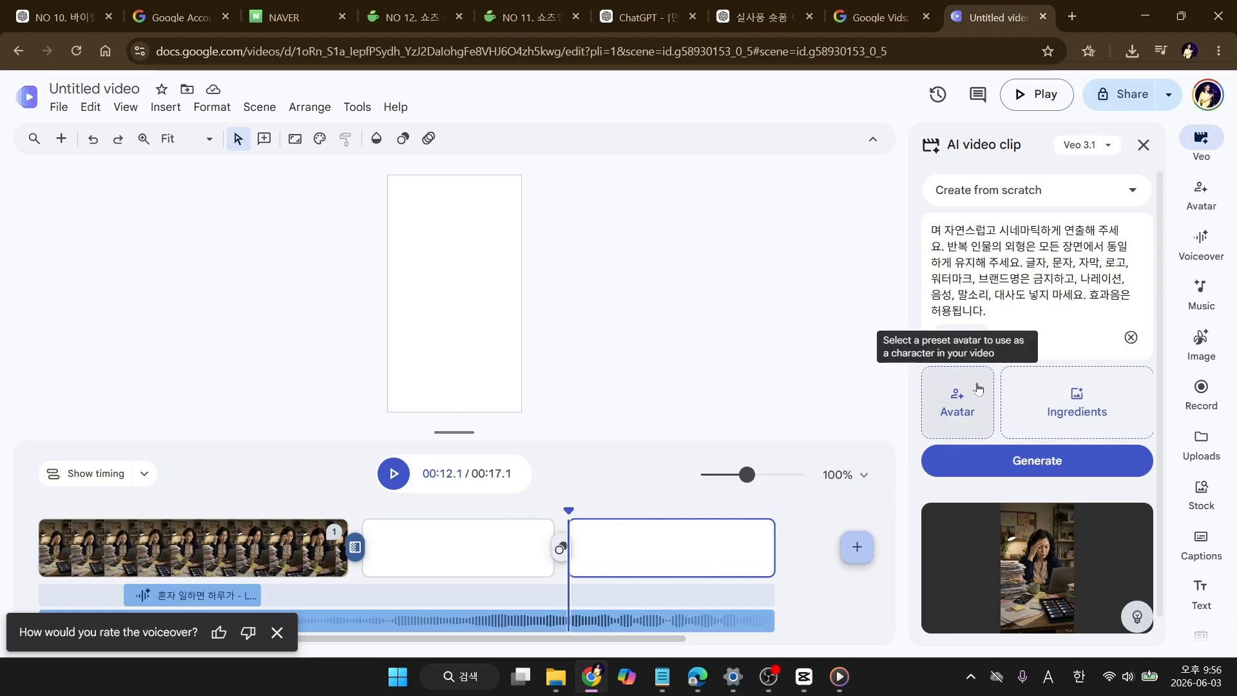
click(1014, 411)
click(61, 139)
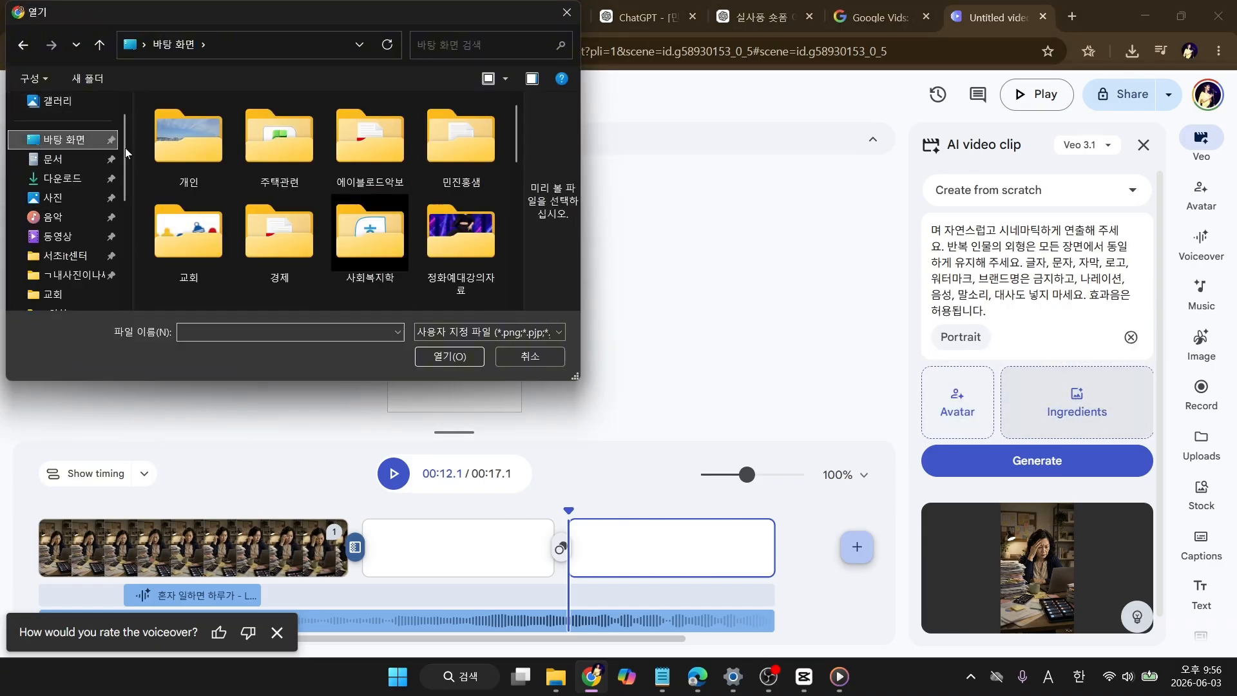
scroll(348, 222, down, 5)
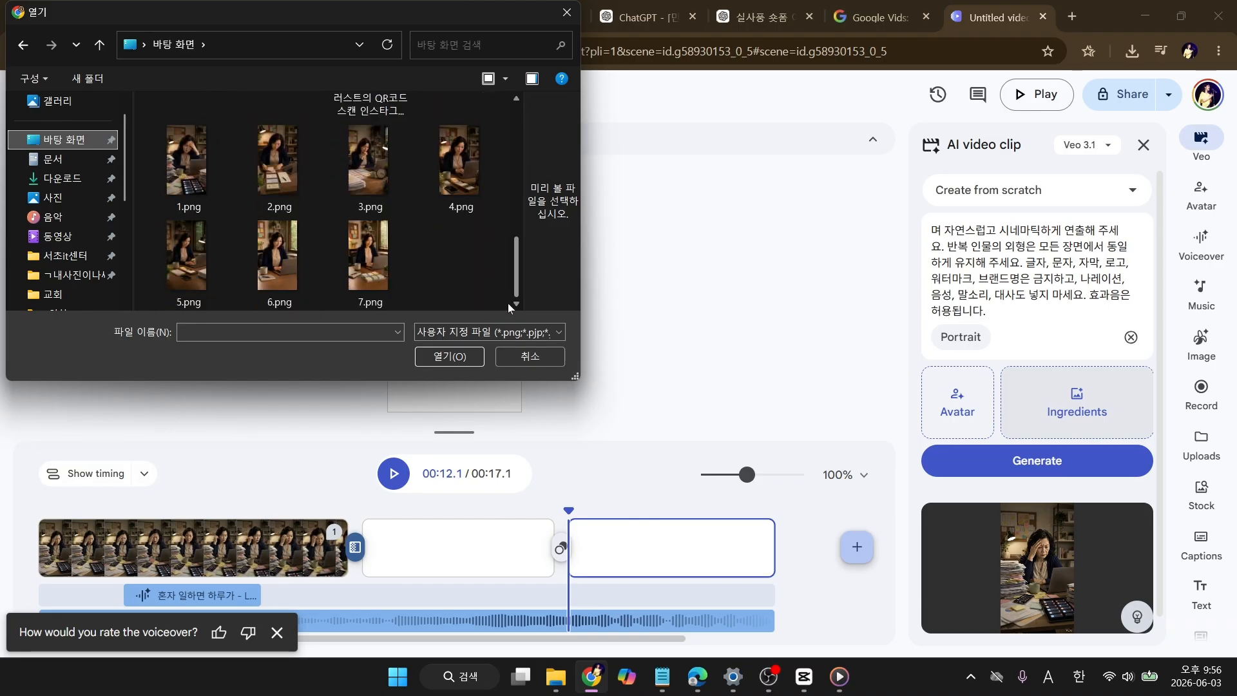
click(279, 162)
click(449, 356)
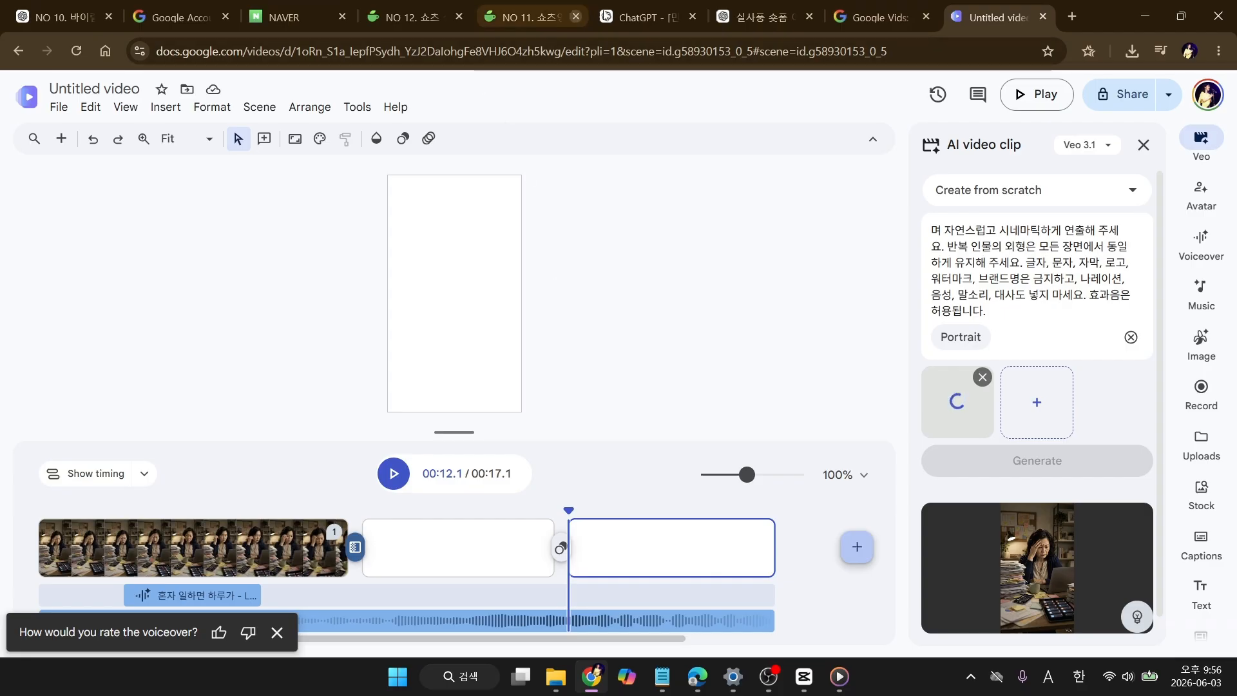
Copy scene 2's Korean VEO prompt from ChatGPT and return to the Untitled video tab.
click(664, 19)
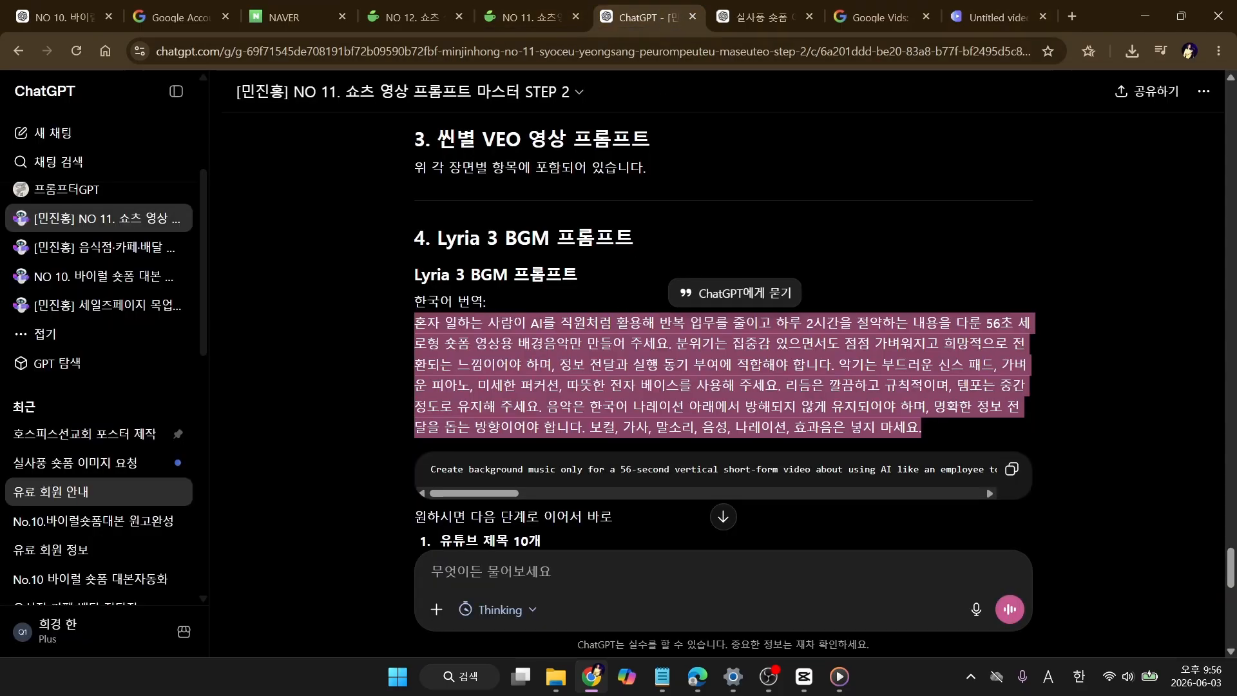
scroll(1166, 508, up, 5)
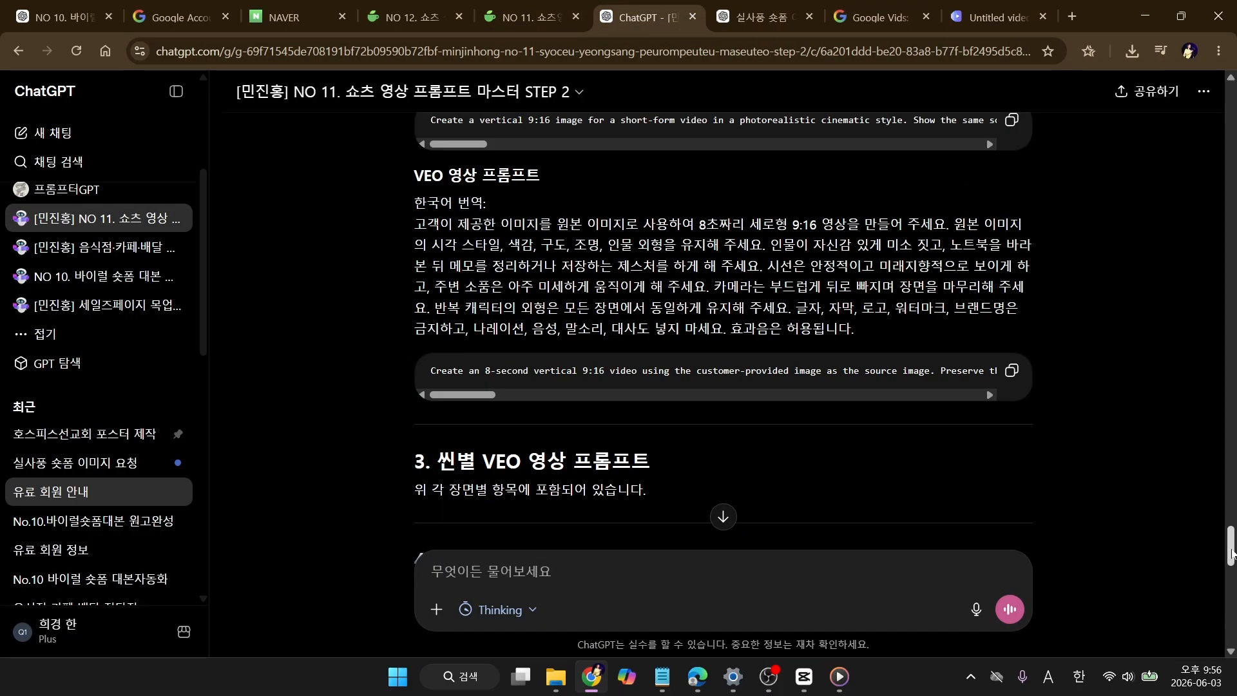
drag(1232, 554, 1231, 103)
scroll(1014, 366, down, 7)
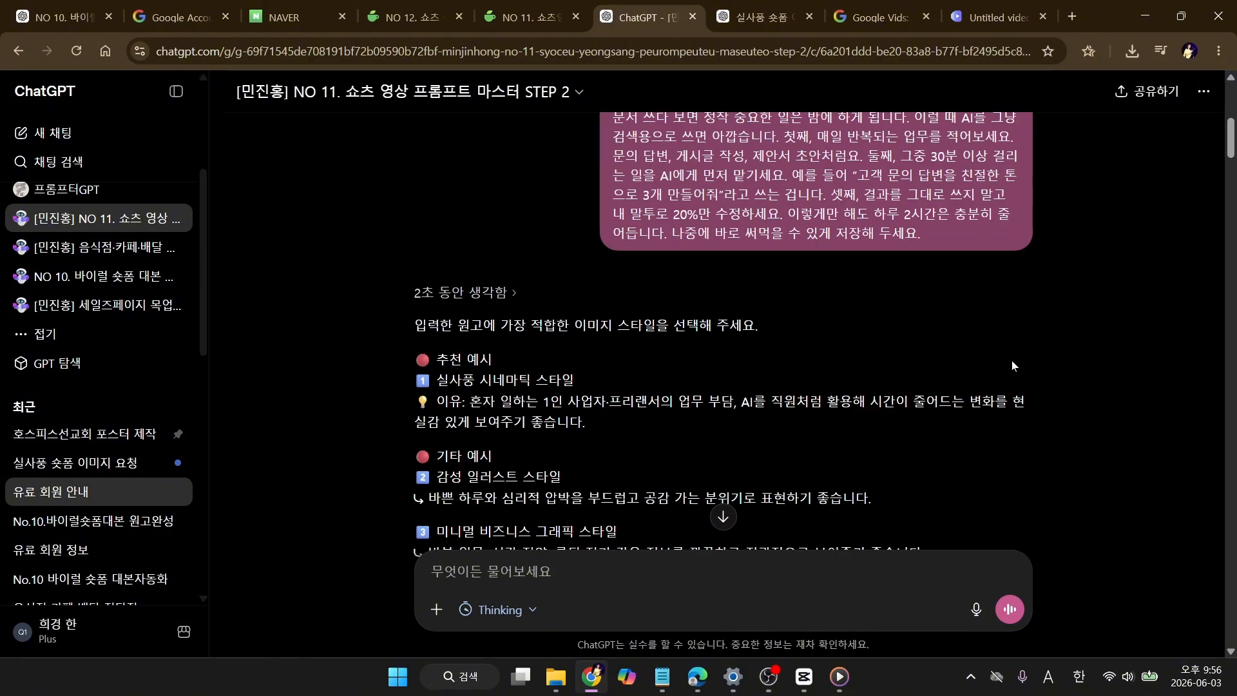
scroll(1012, 366, down, 15)
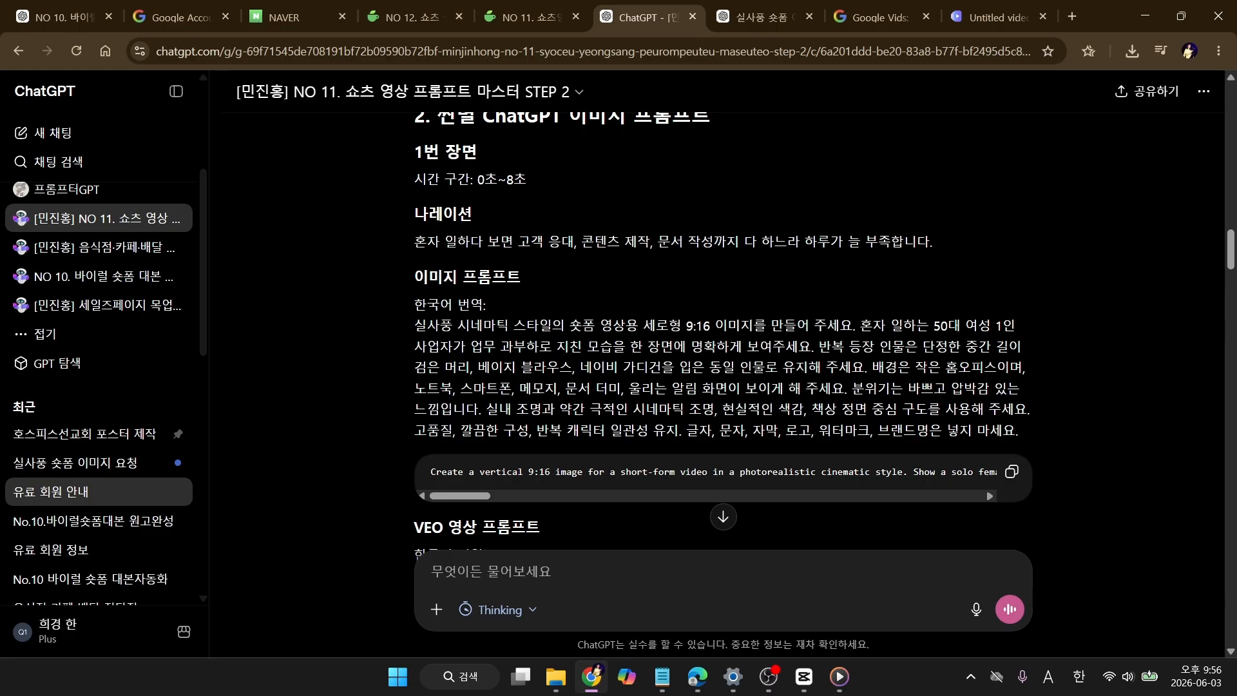
scroll(904, 379, down, 10)
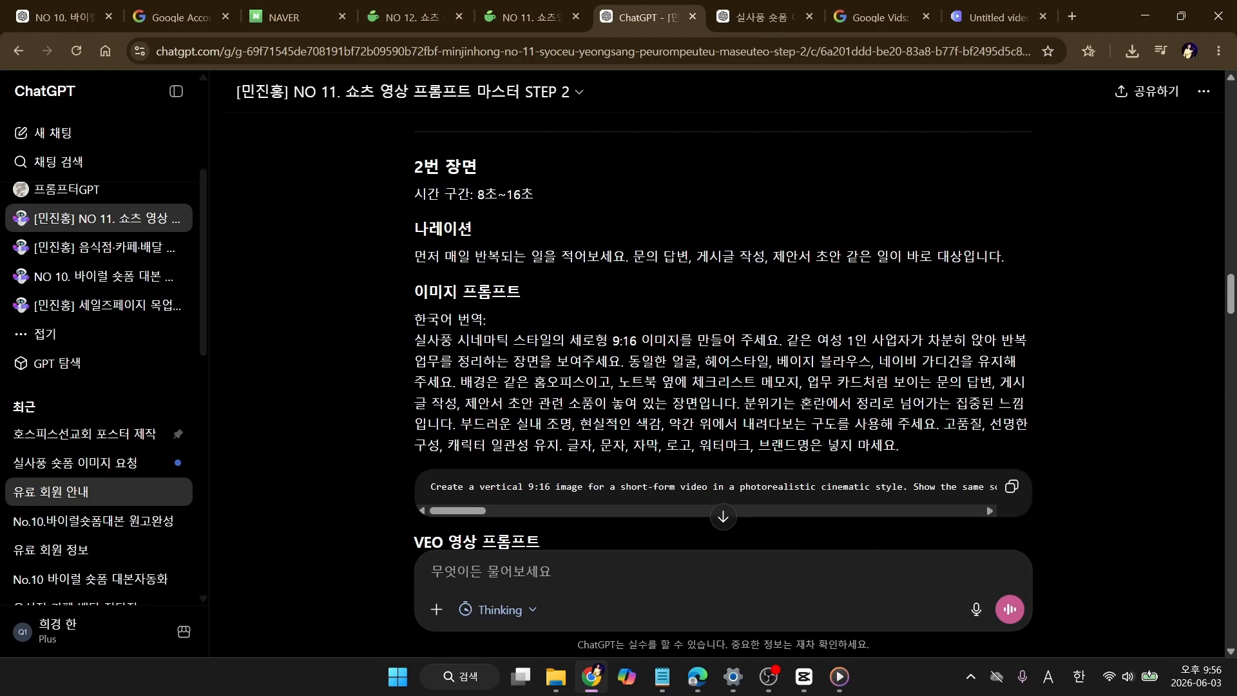
scroll(723, 322, down, 4)
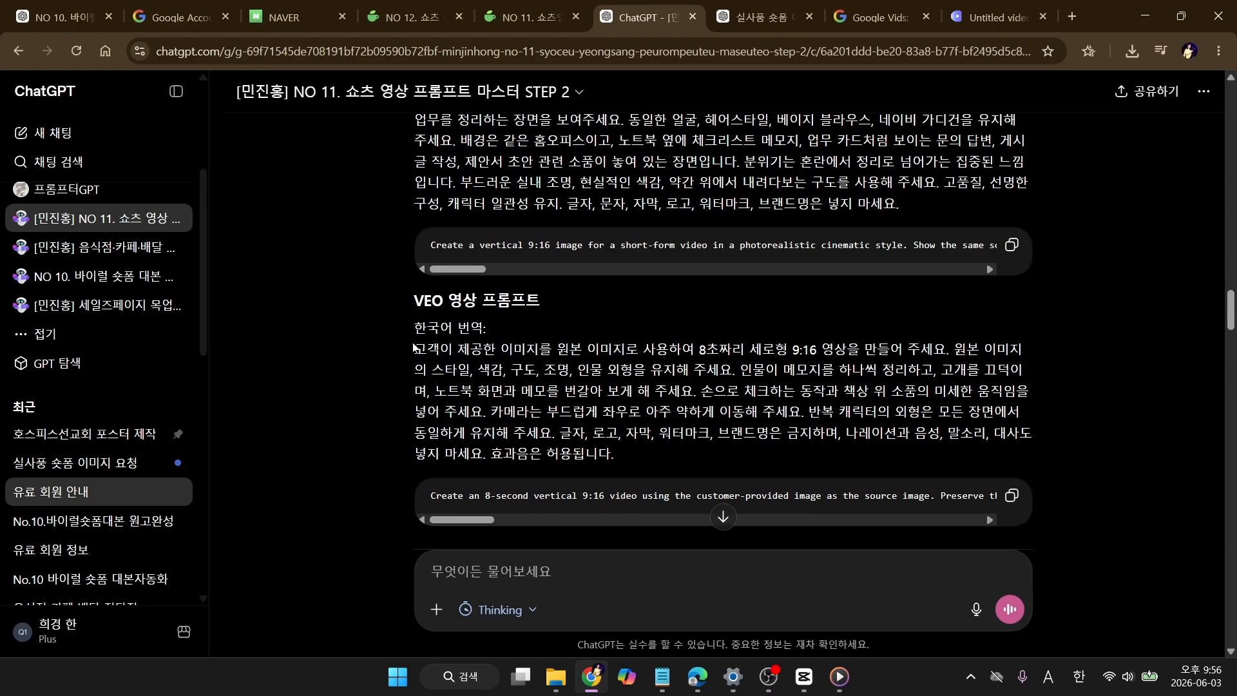
drag(415, 349, 1022, 463)
right_click(745, 372)
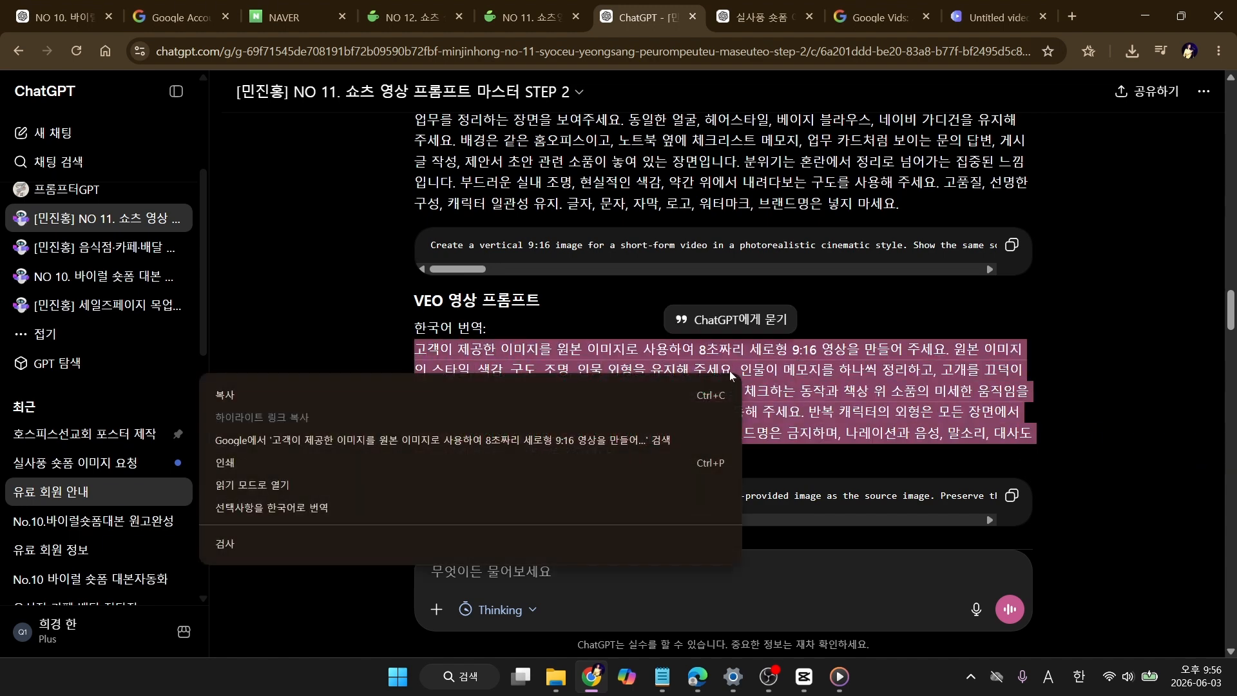
click(330, 395)
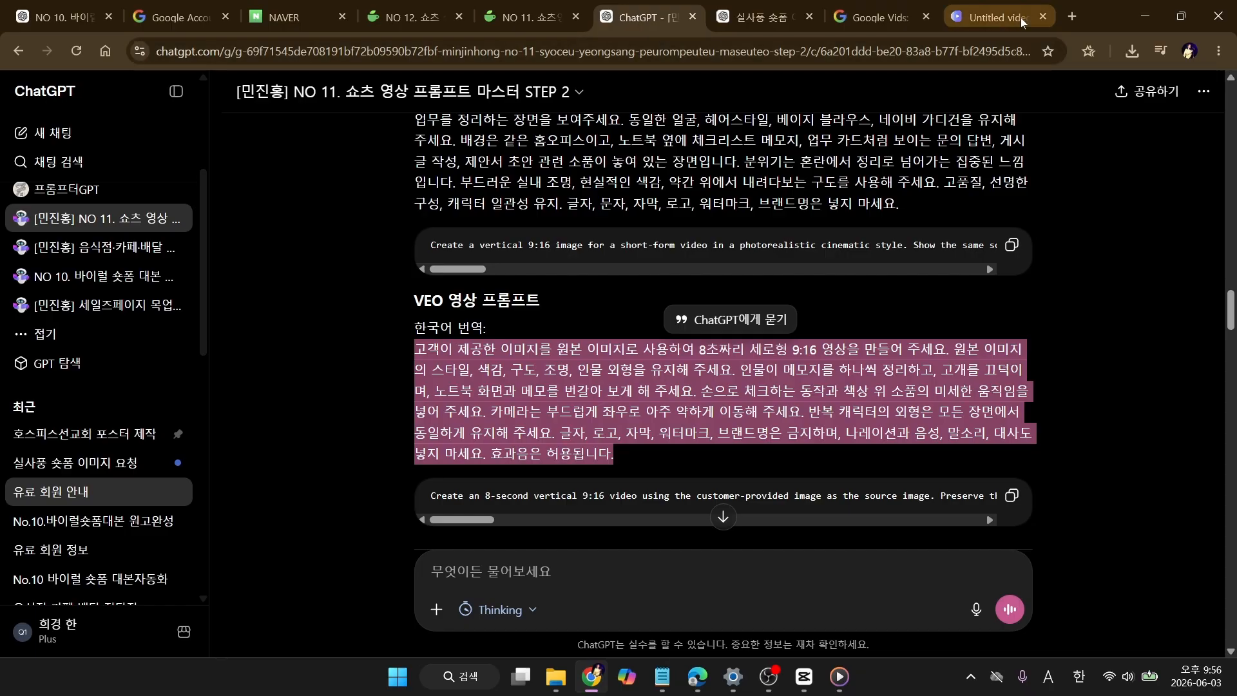
click(996, 17)
Replace the old Veo prompt with the pasted scene 2 Korean prompt and generate the clip.
drag(988, 310, 912, 212)
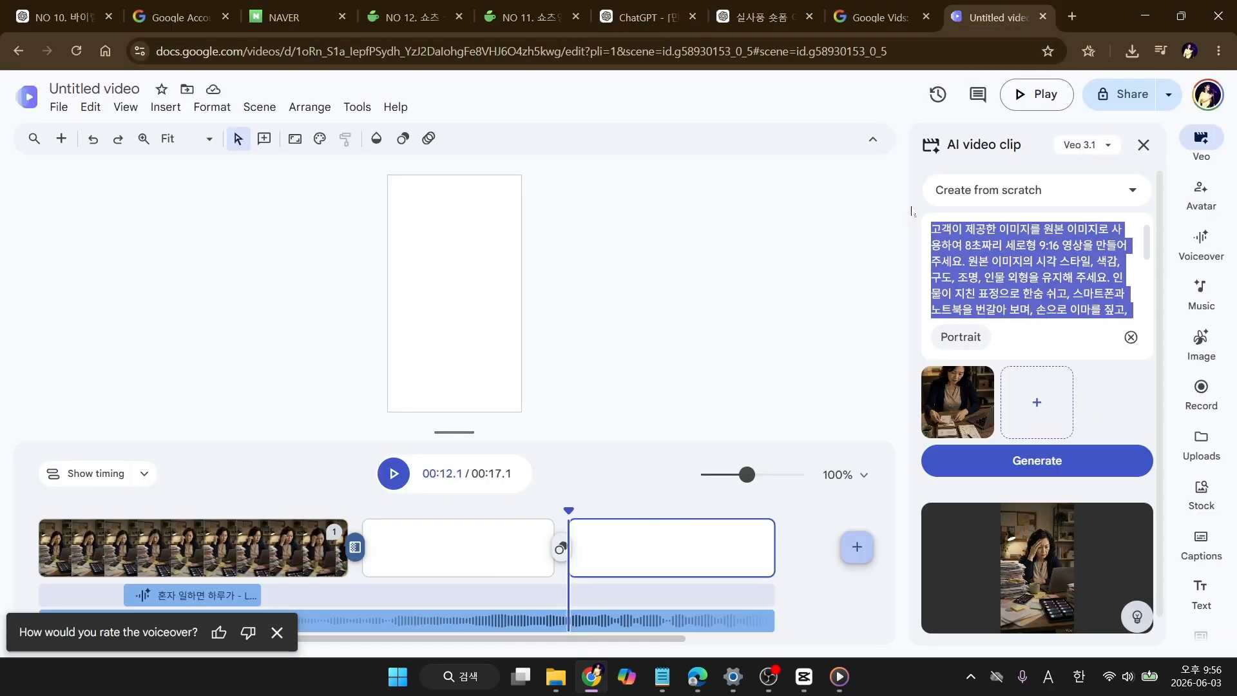
key(BackSpace)
right_click(955, 230)
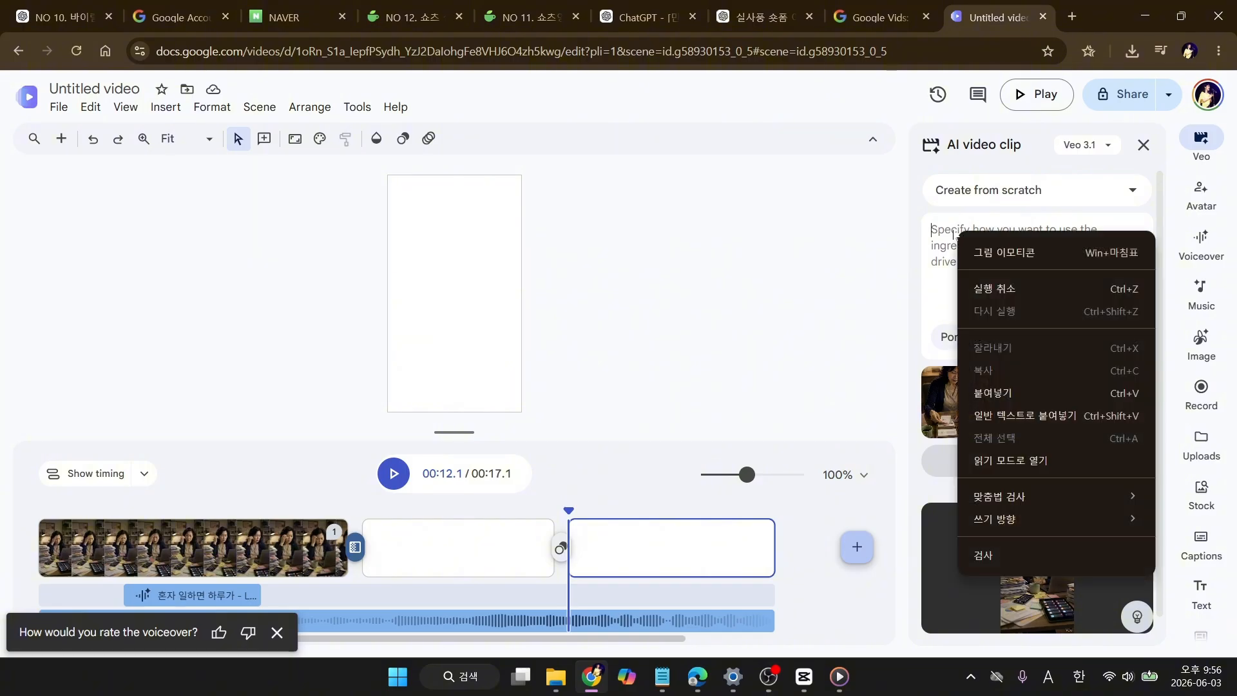
click(1002, 392)
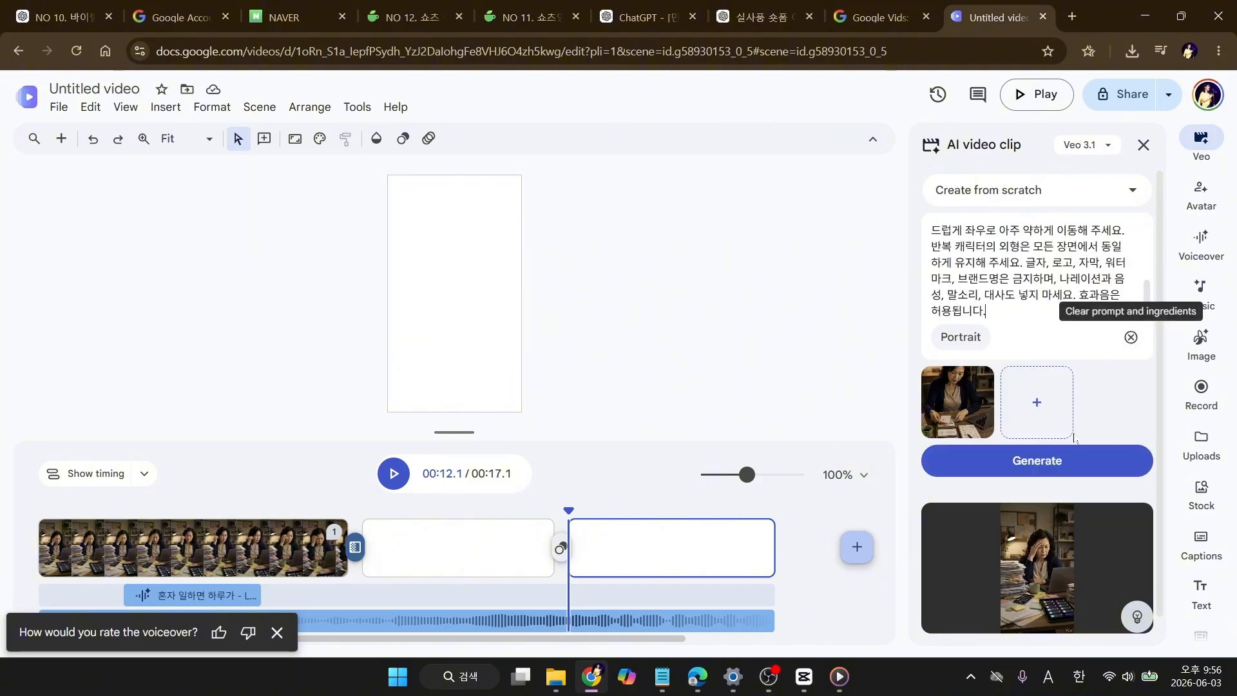
click(1073, 465)
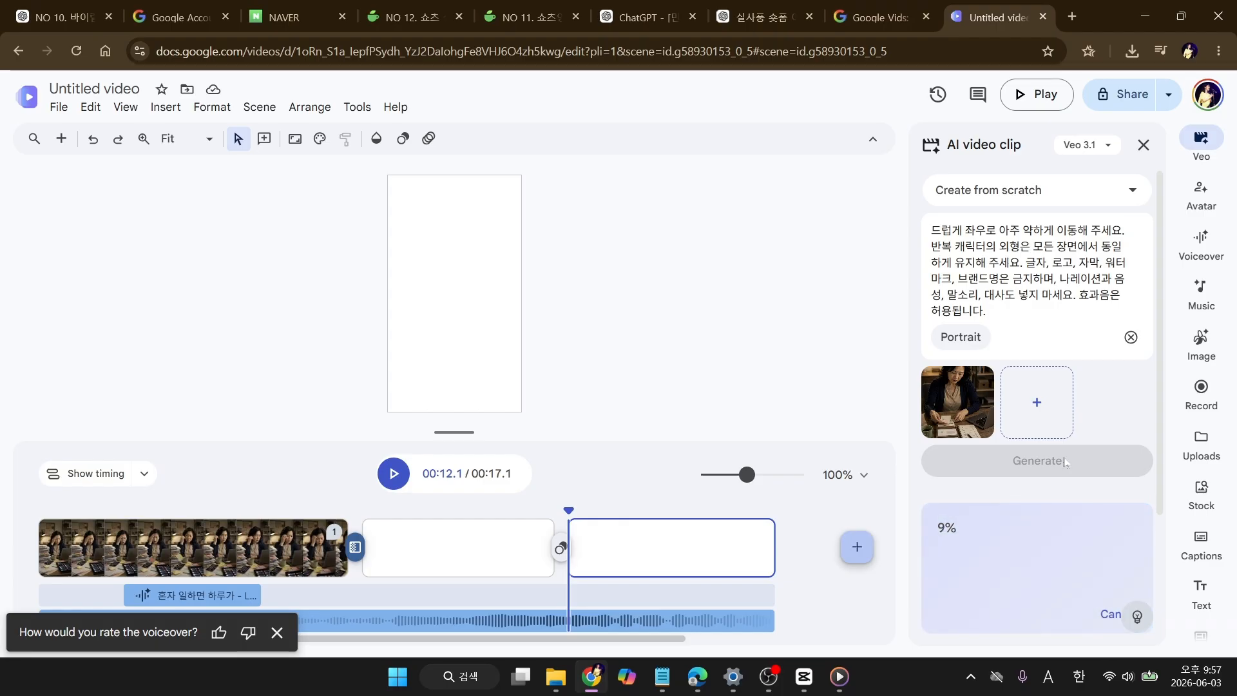
scroll(1031, 270, up, 5)
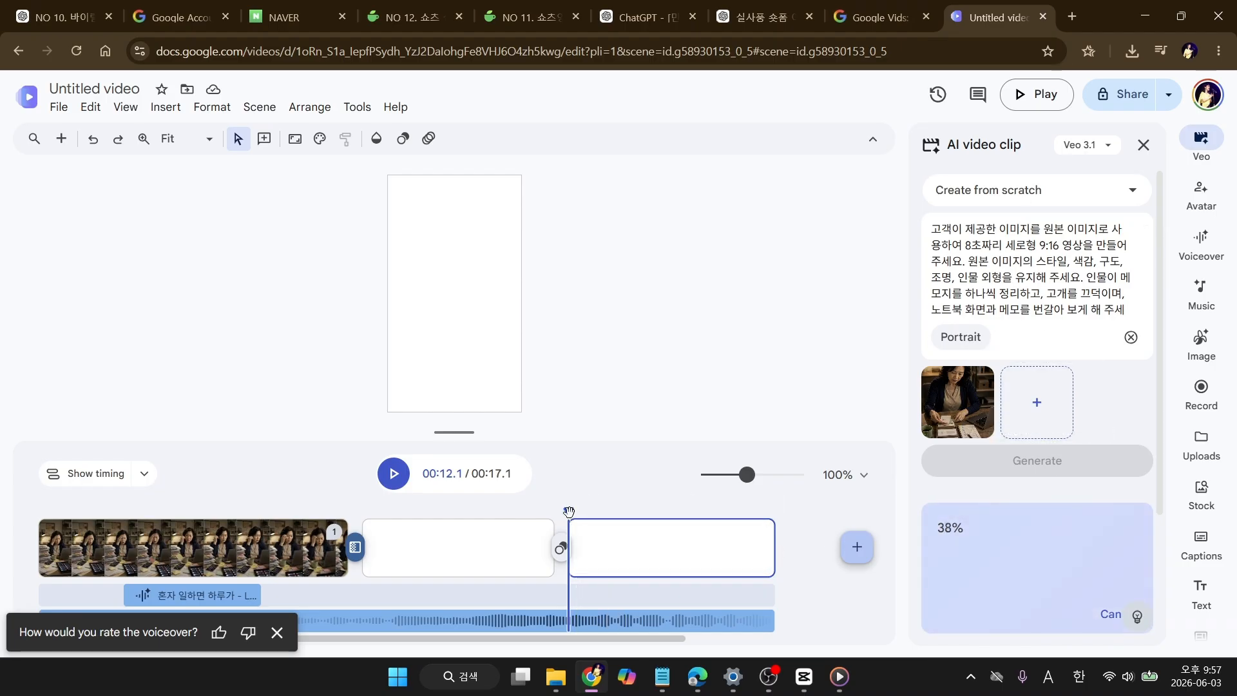
drag(567, 511, 489, 527)
click(489, 527)
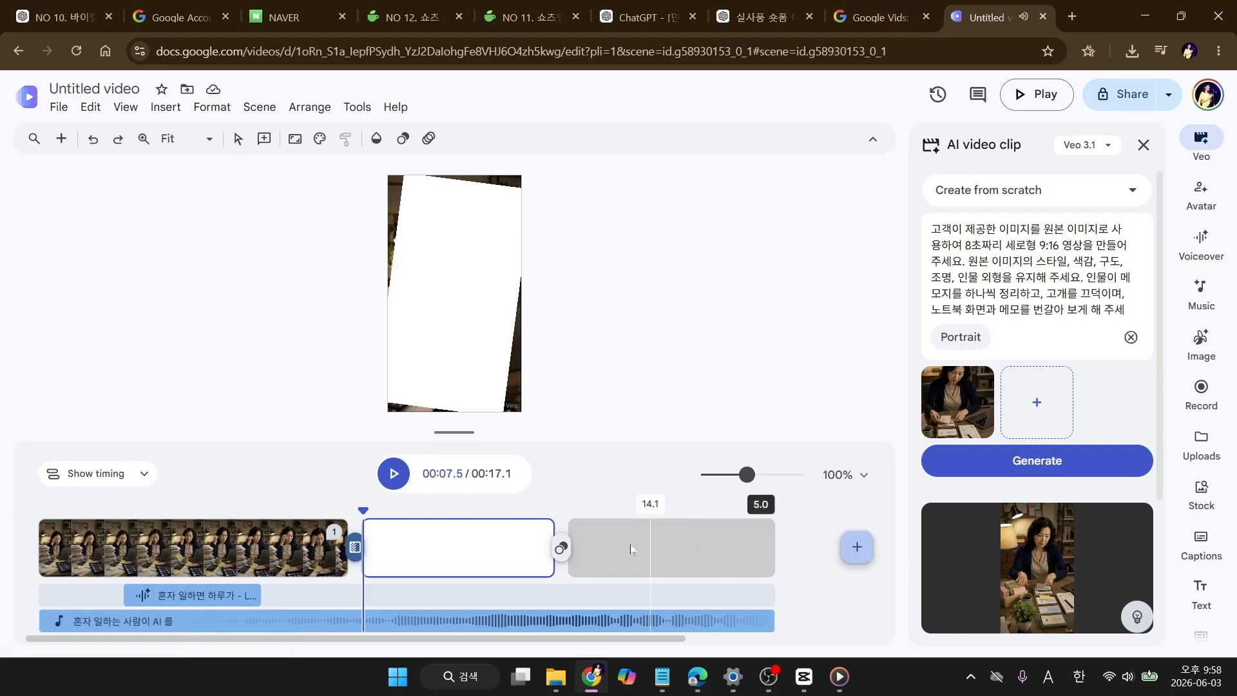
Insert the memo-sorting Veo clip into scene 2 and add another blank scene, totalling 30 seconds.
click(856, 547)
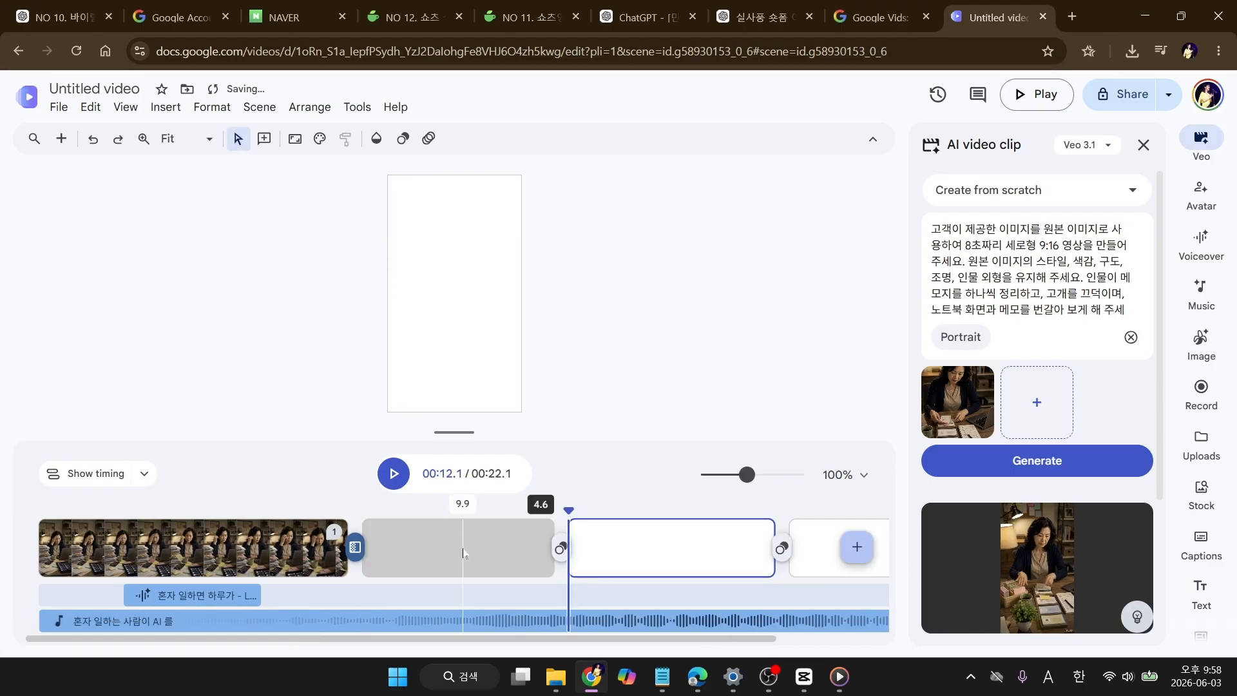
click(1037, 567)
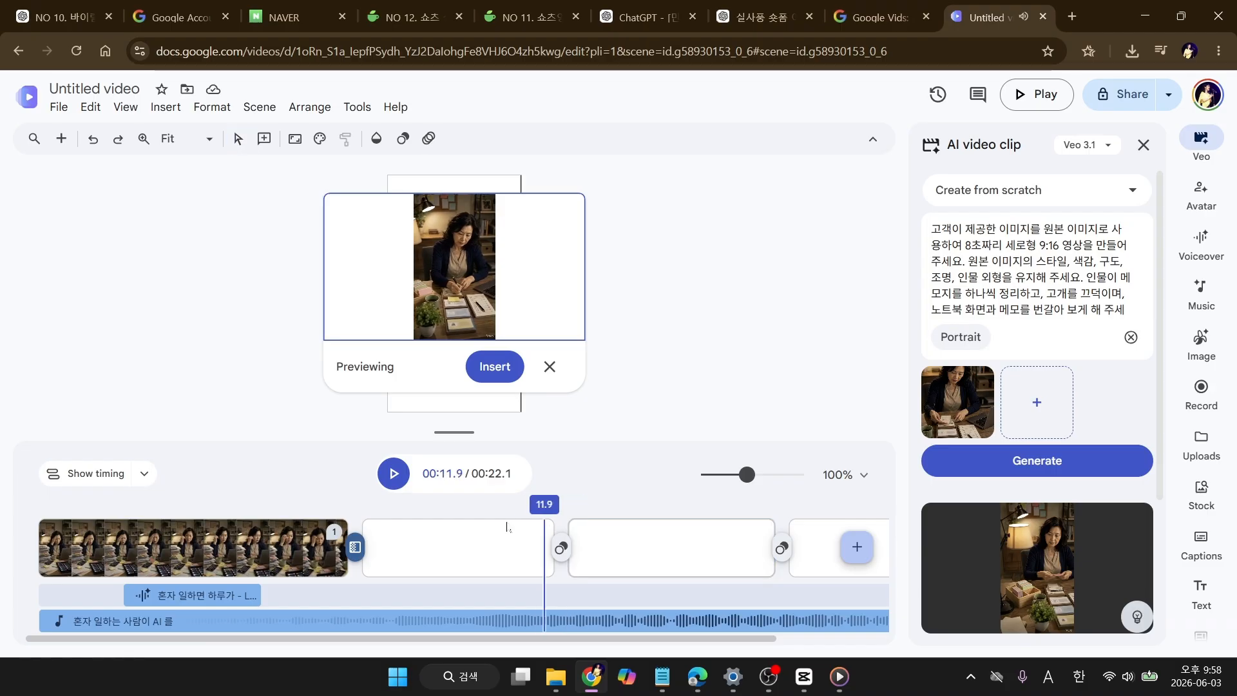
click(366, 535)
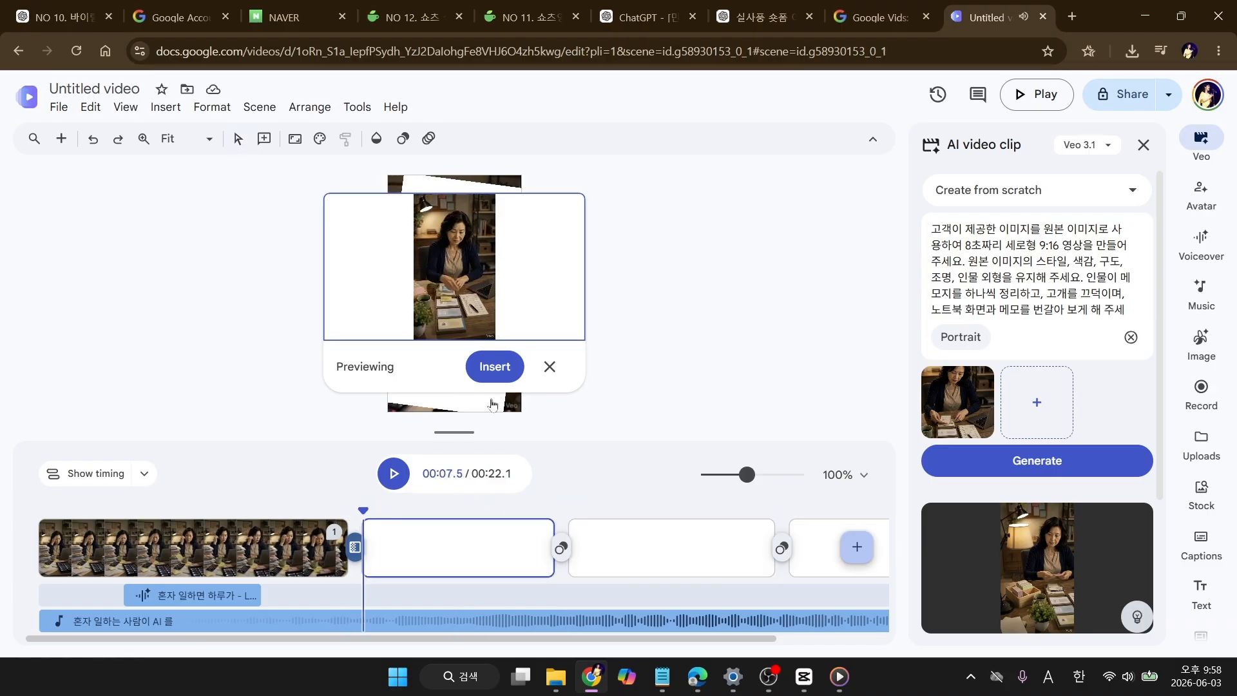
click(497, 374)
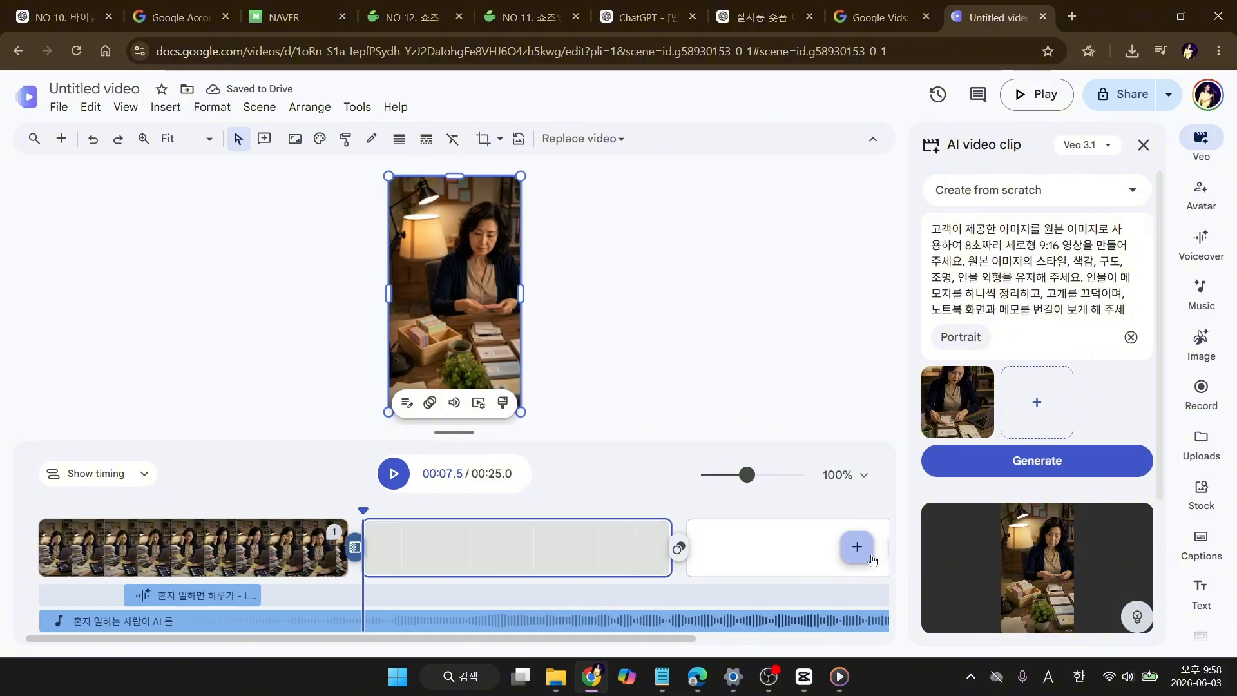
click(858, 548)
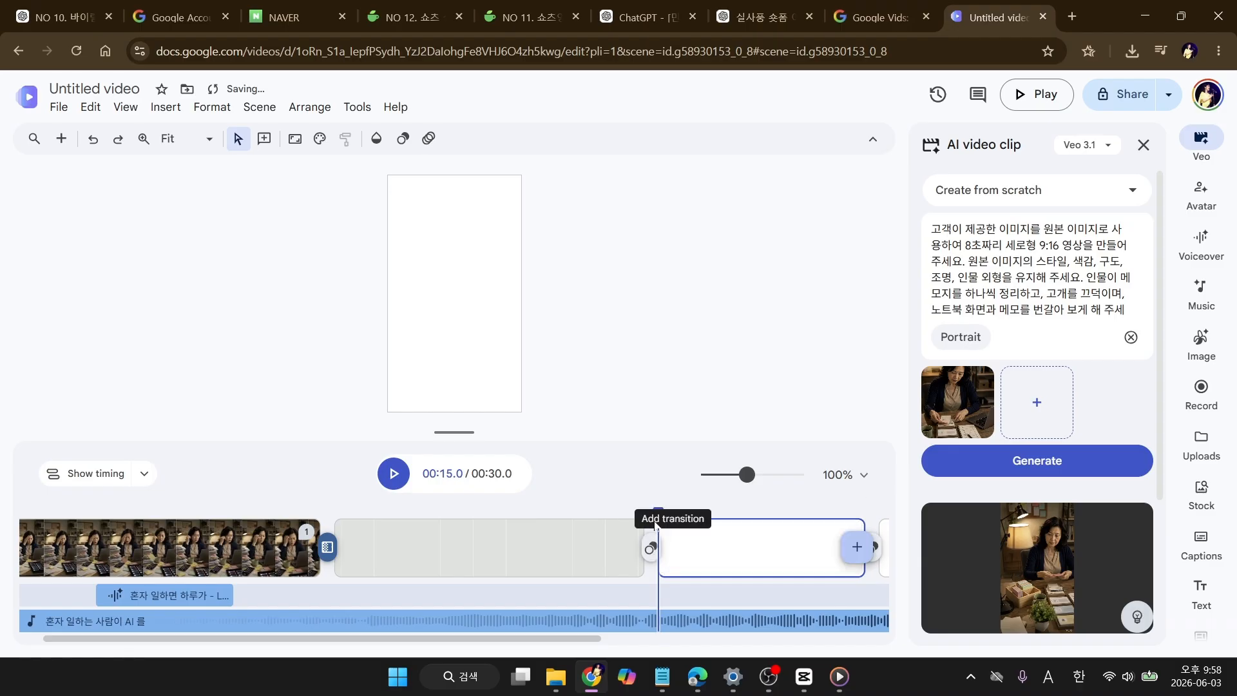
Play and scrub through scene two's memo-sorting clip, entering and leaving crop mode unchanged.
click(554, 558)
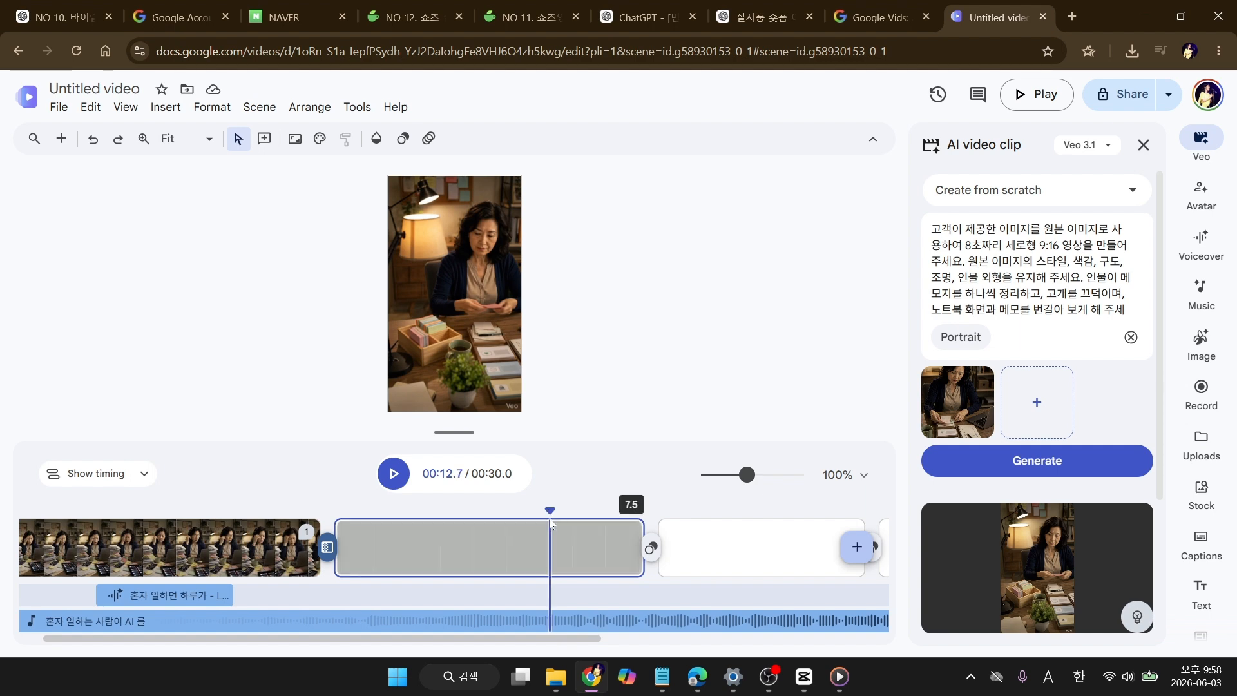
mouse_move(552, 524)
mouse_down()
mouse_move(573, 526)
mouse_move(562, 526)
mouse_up()
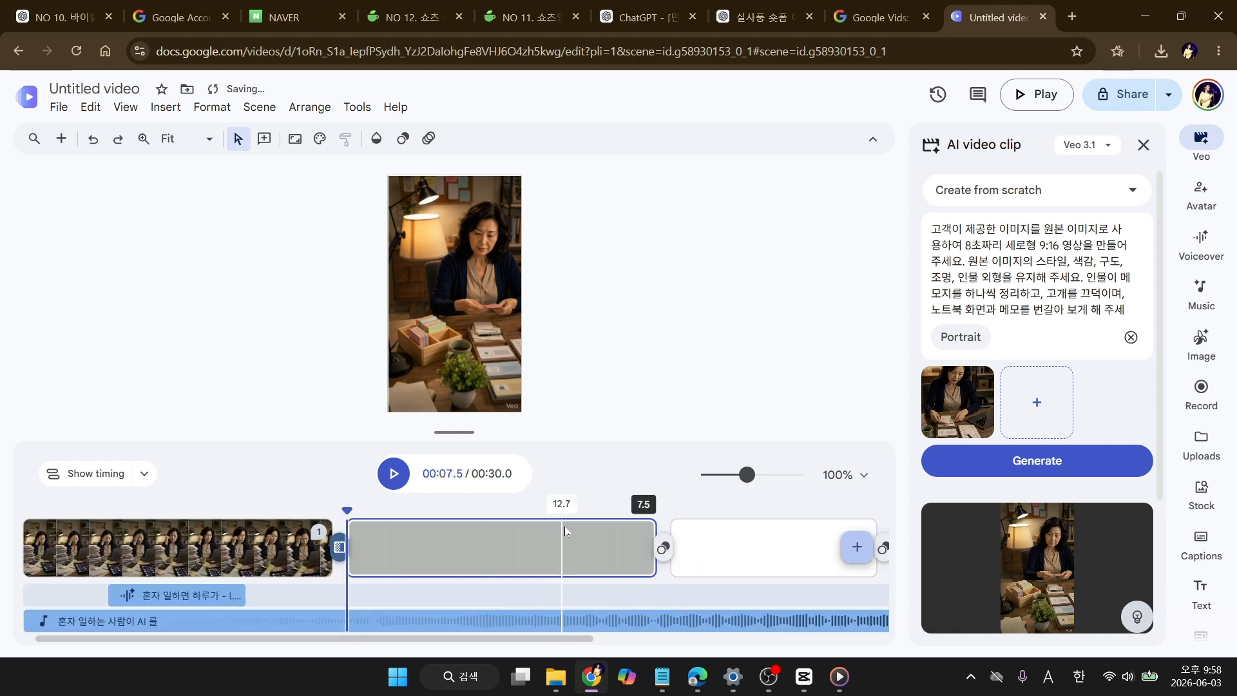
click(393, 480)
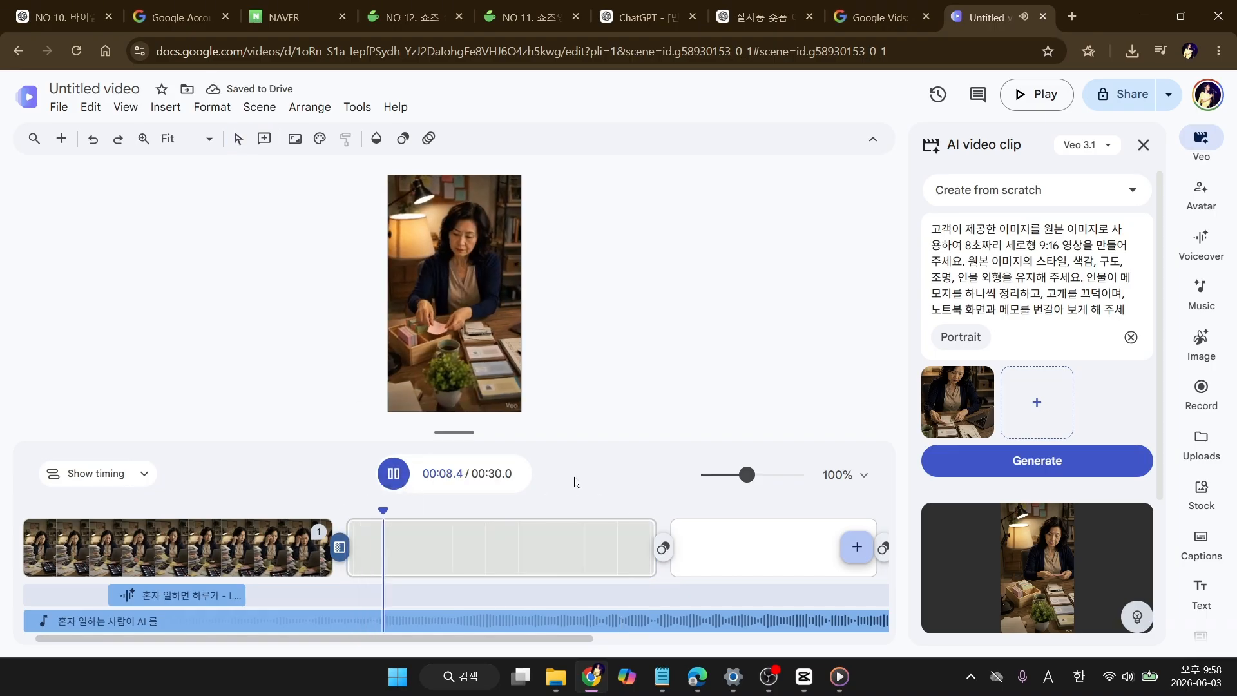
click(398, 480)
click(493, 525)
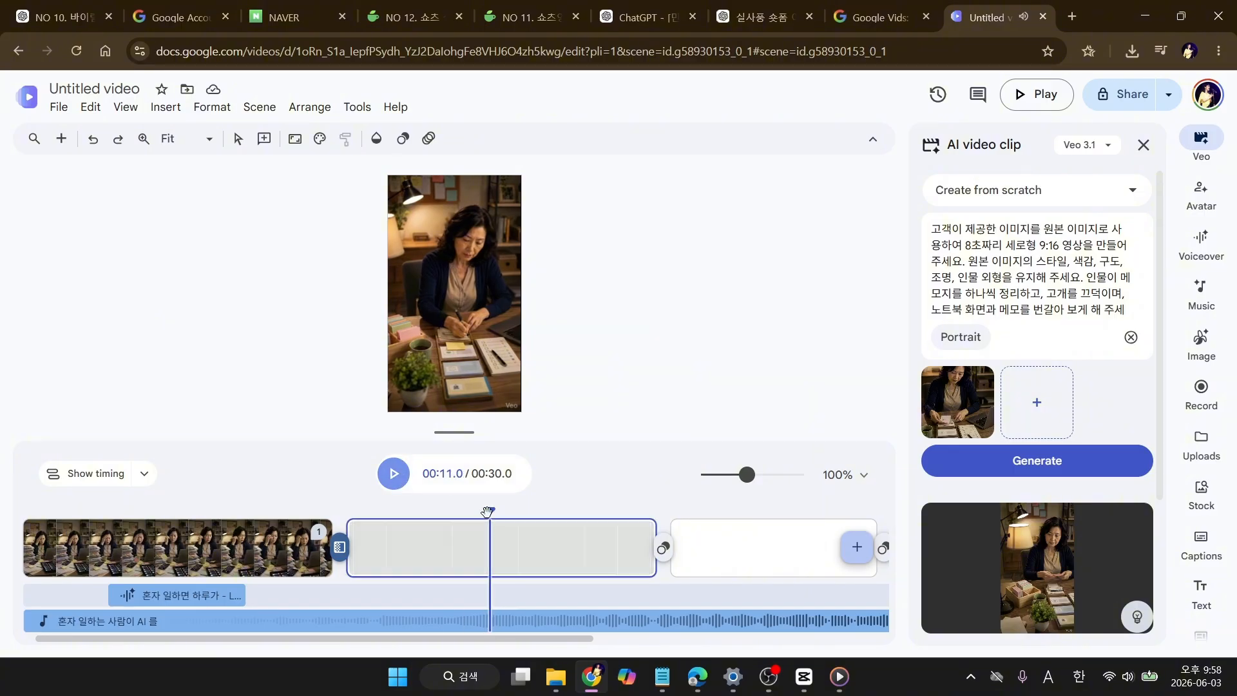
drag(488, 512, 347, 510)
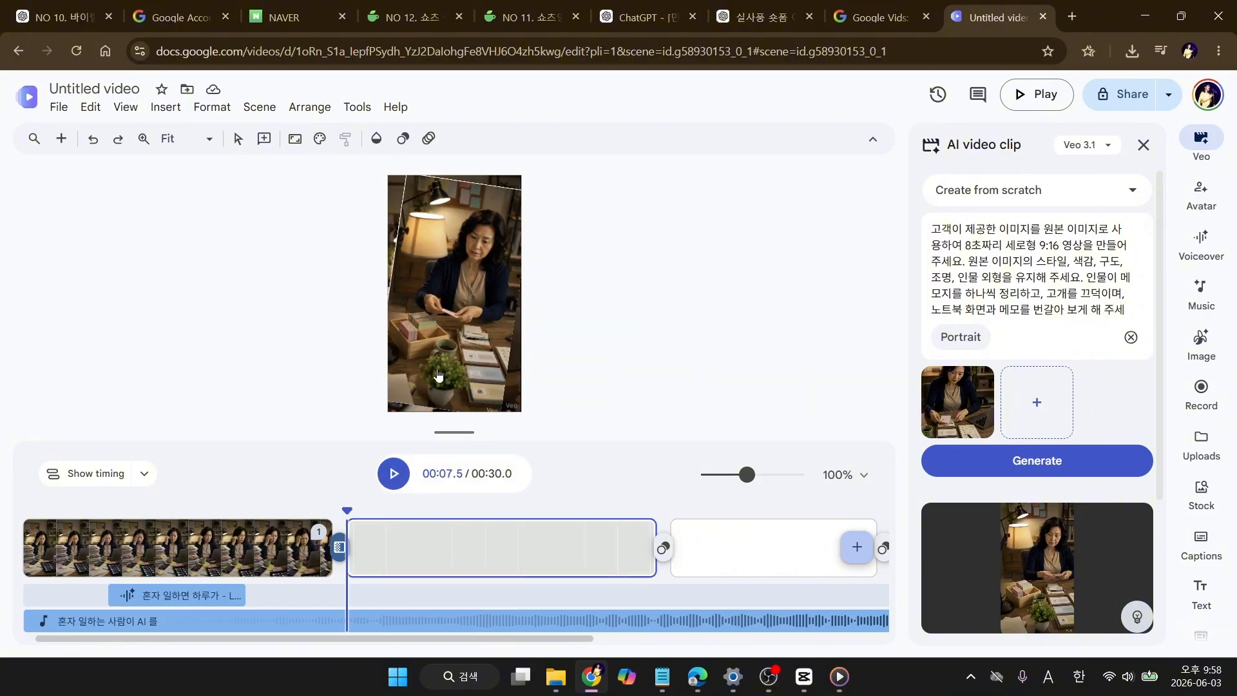
click(458, 509)
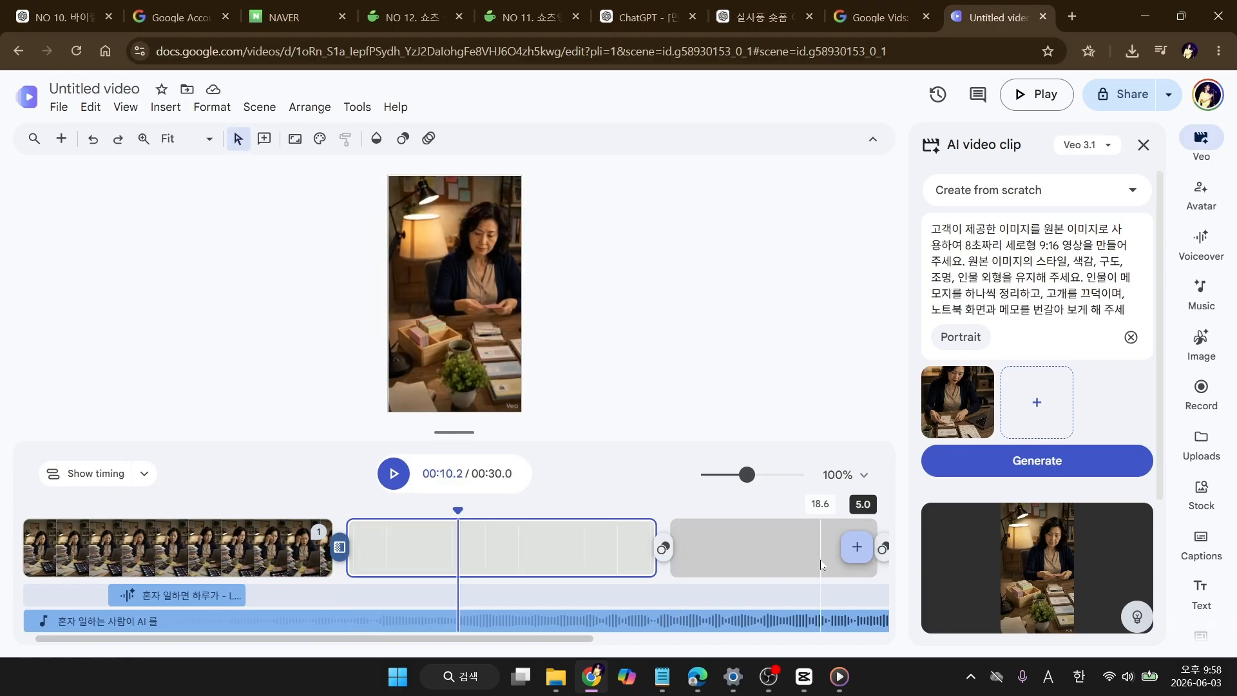
double_click(480, 340)
key(Escape)
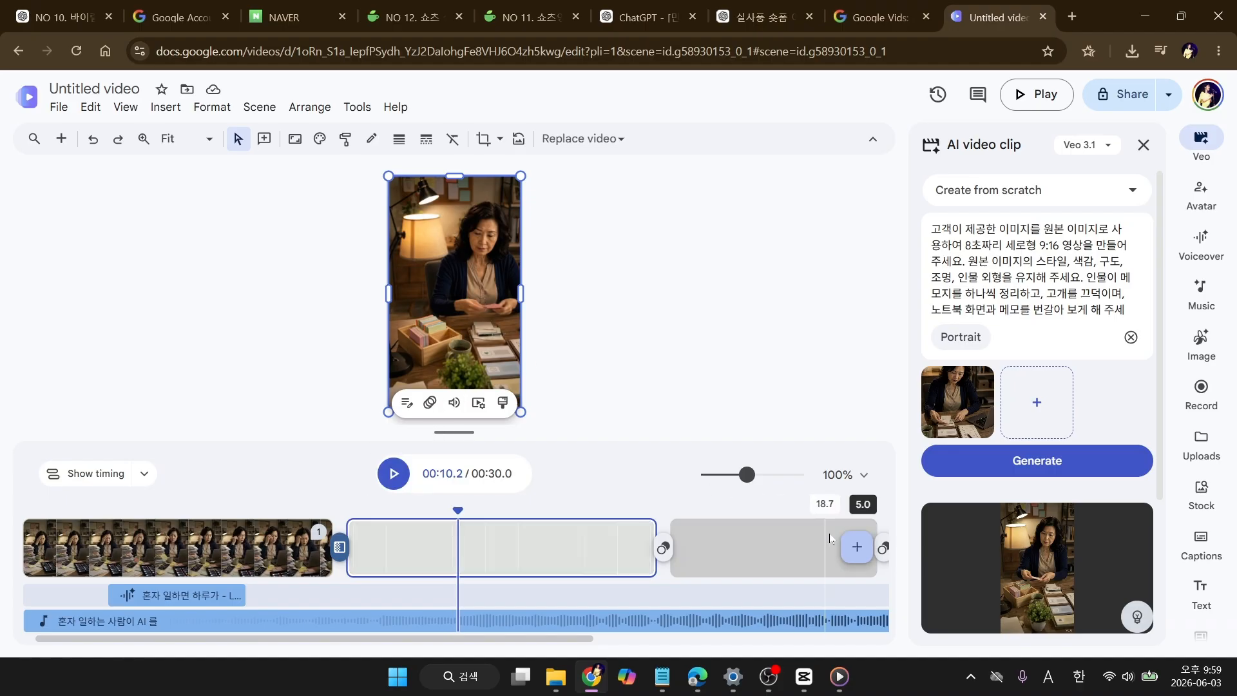
Add another blank 5-second scene, then replay scene two from 00:10.7 to 00:19.2.
click(857, 547)
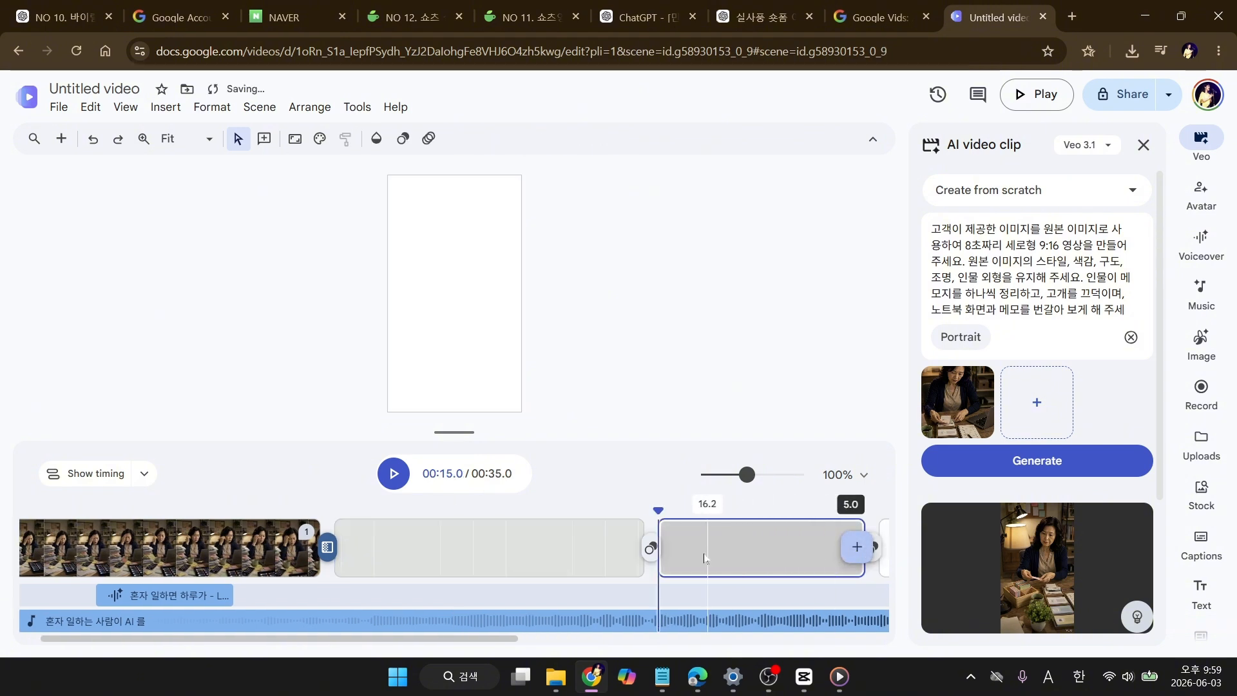
click(437, 548)
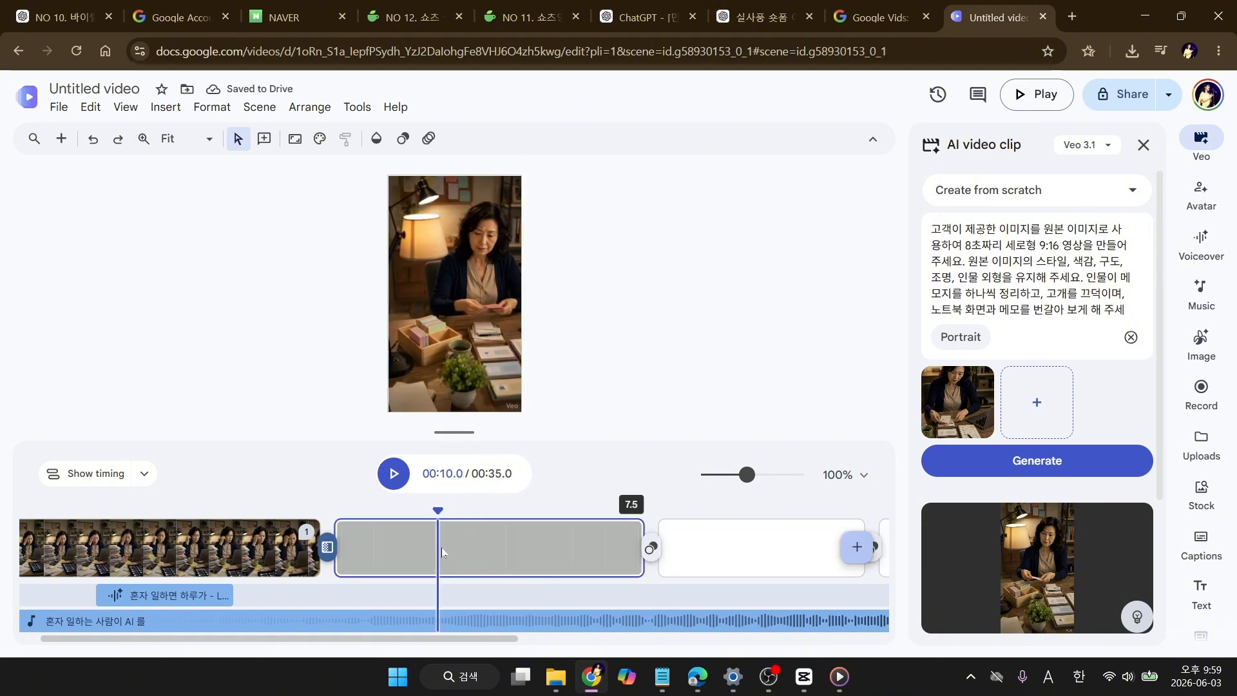
mouse_move(1019, 516)
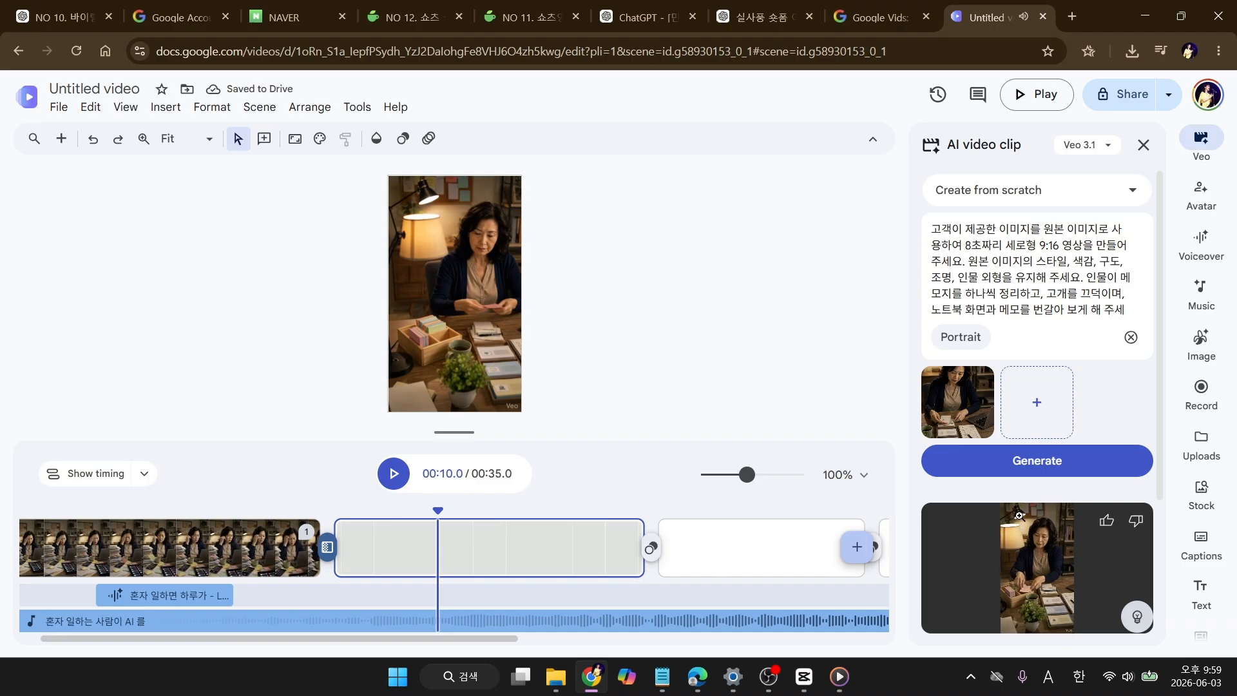
click(449, 355)
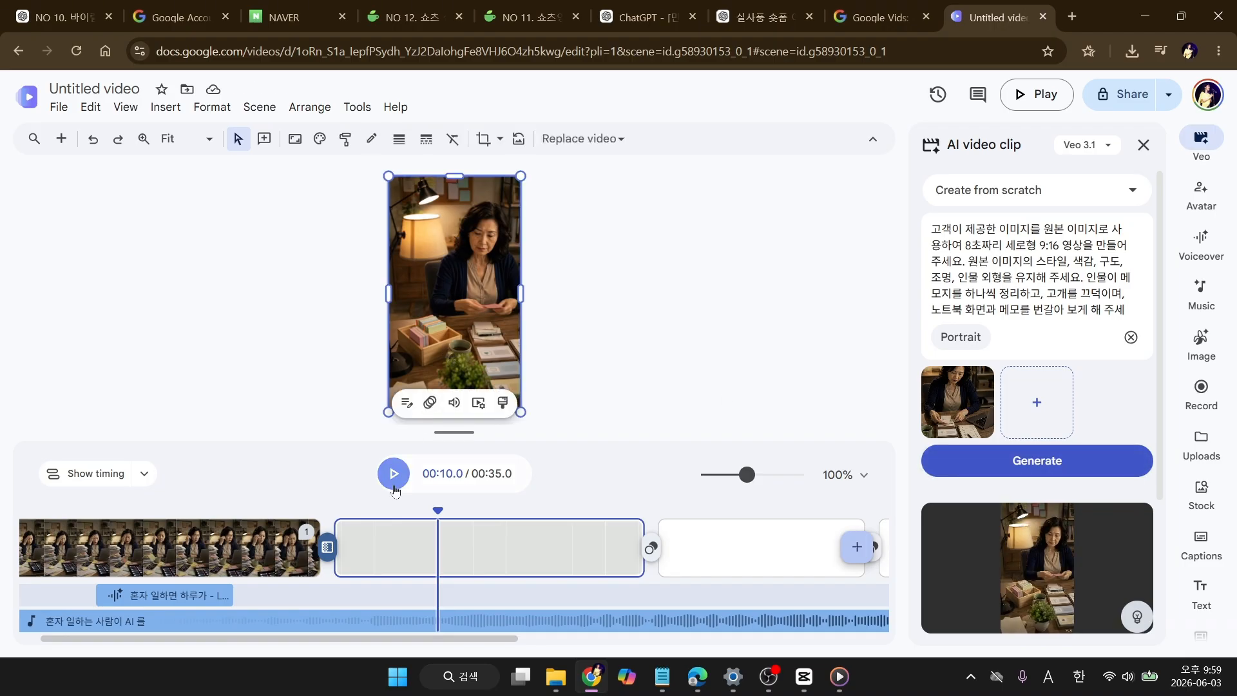
click(627, 391)
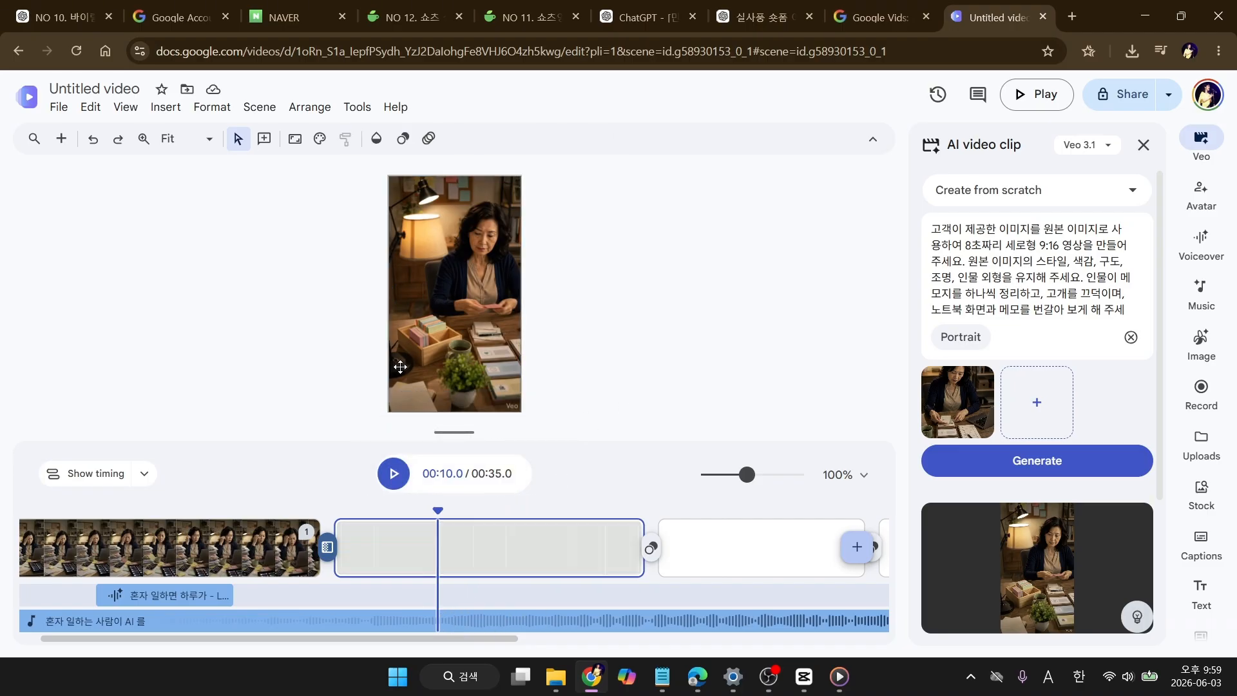
click(422, 349)
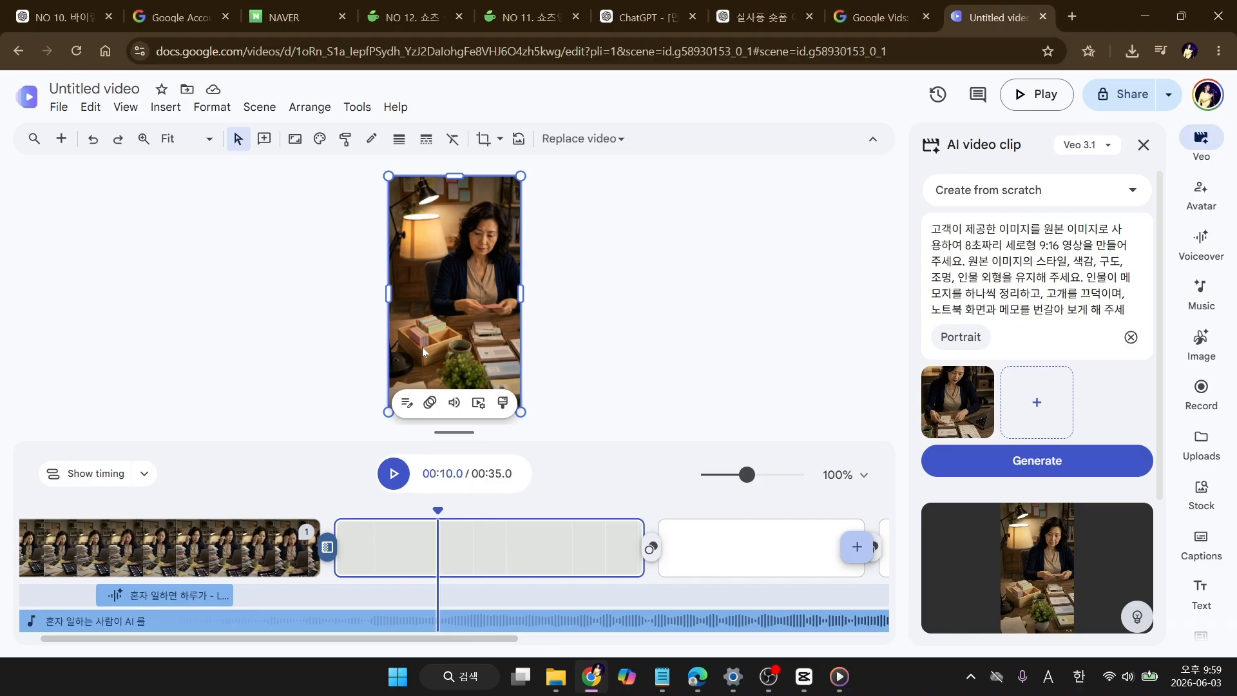
drag(429, 334, 429, 335)
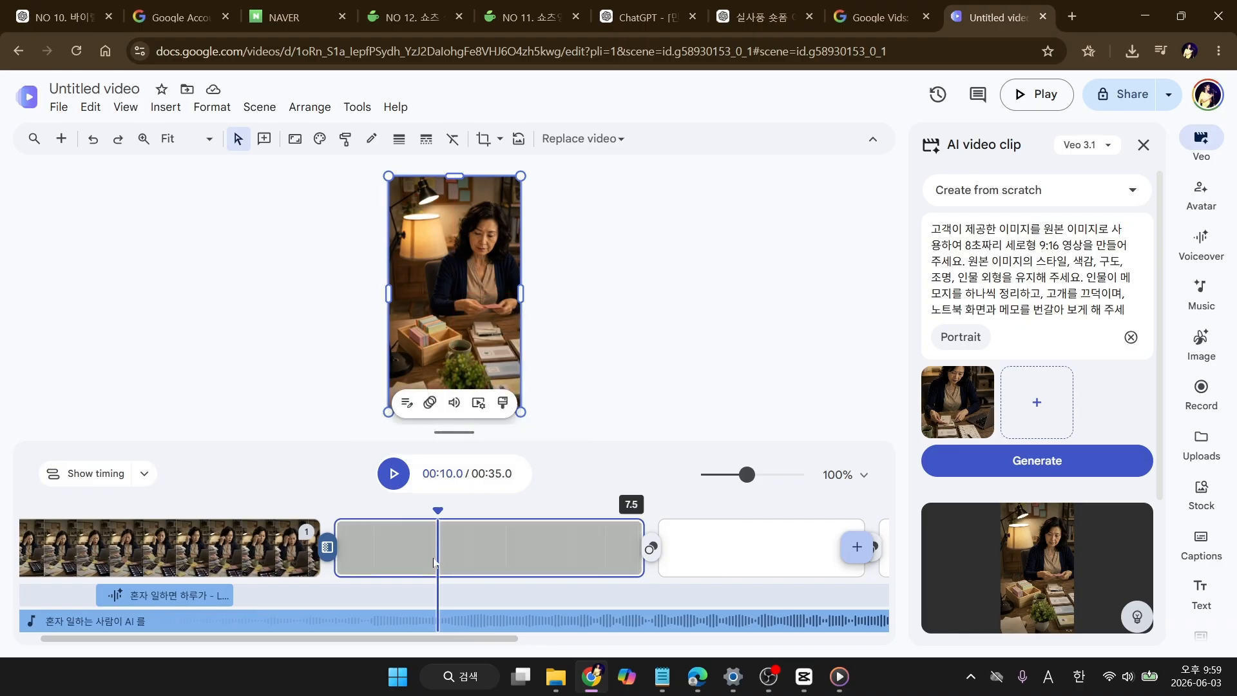
click(466, 565)
click(394, 474)
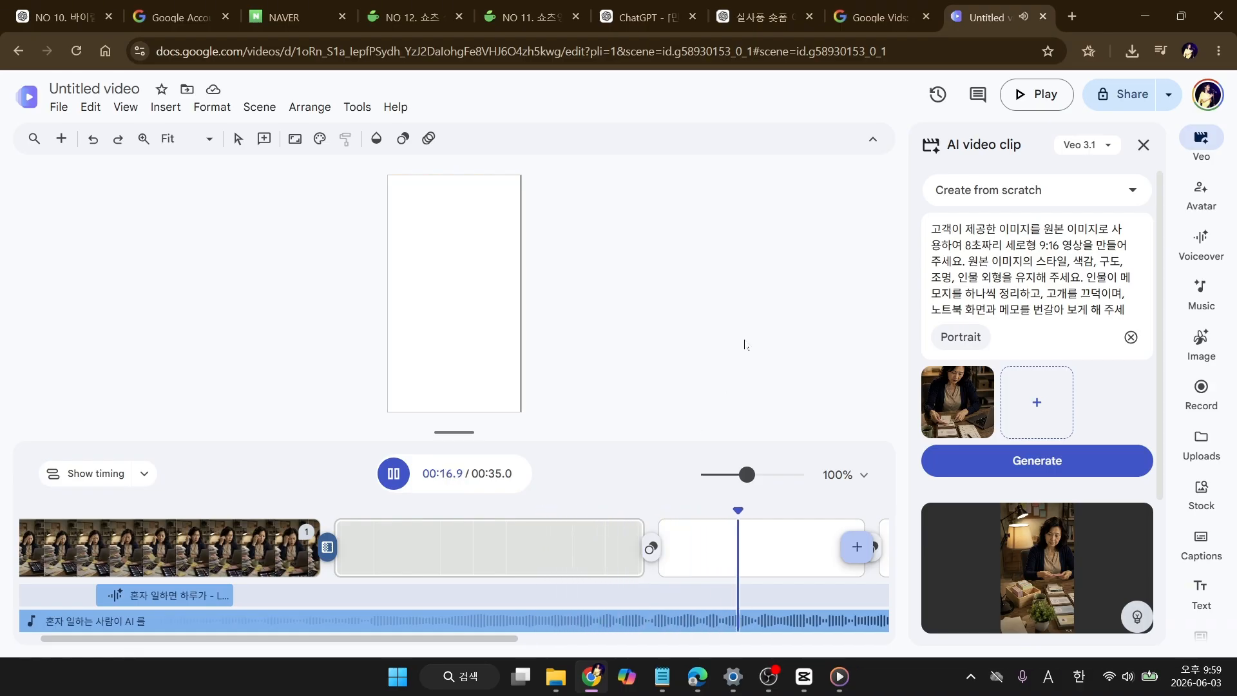
click(394, 475)
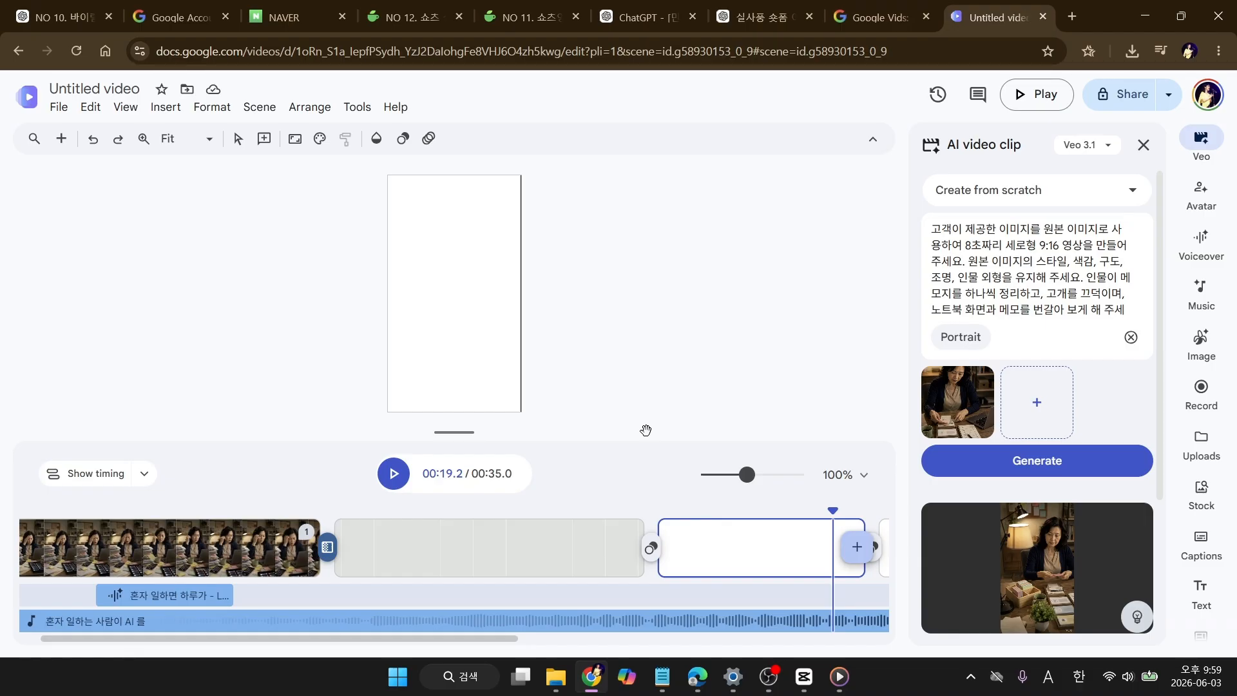
Stop the OBS screen recording and bring the Google Vids browser window back.
click(1145, 16)
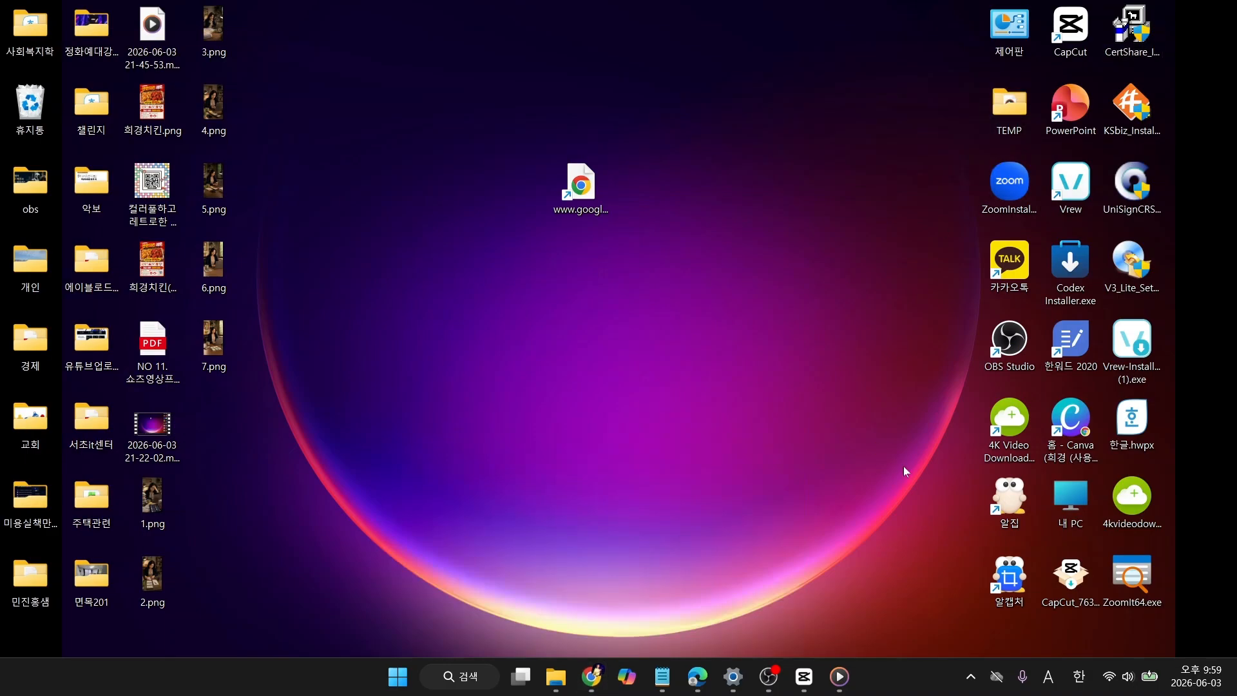
click(769, 676)
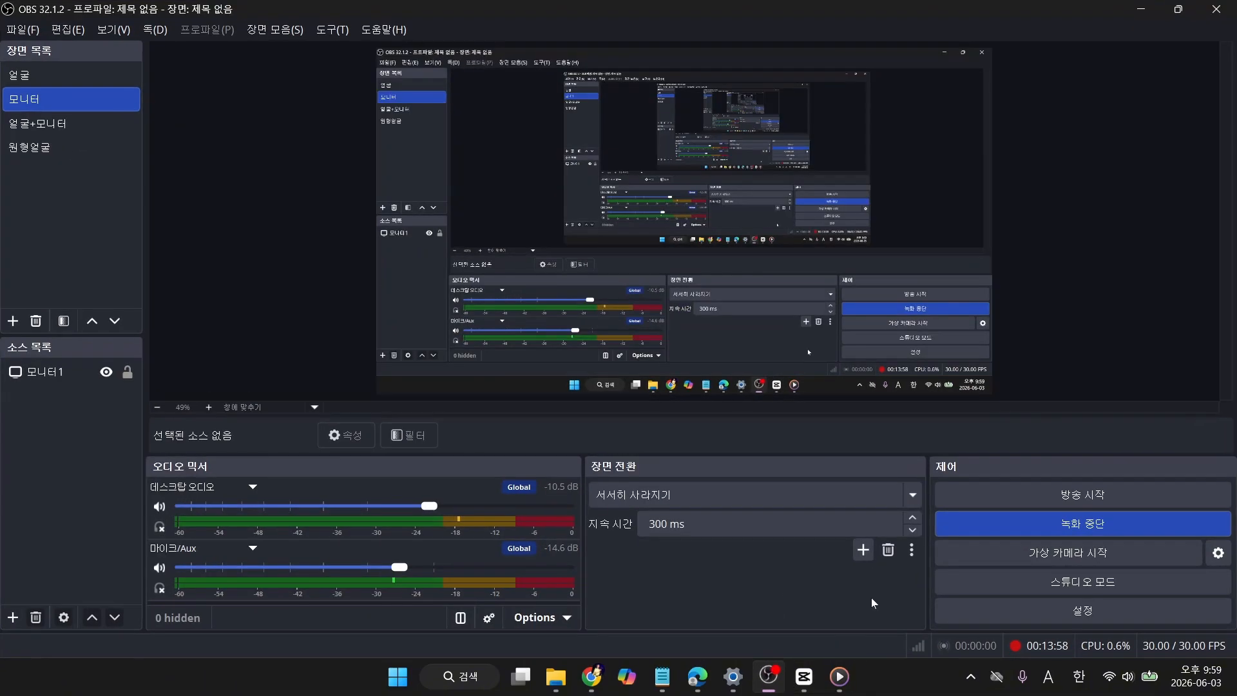
click(1007, 527)
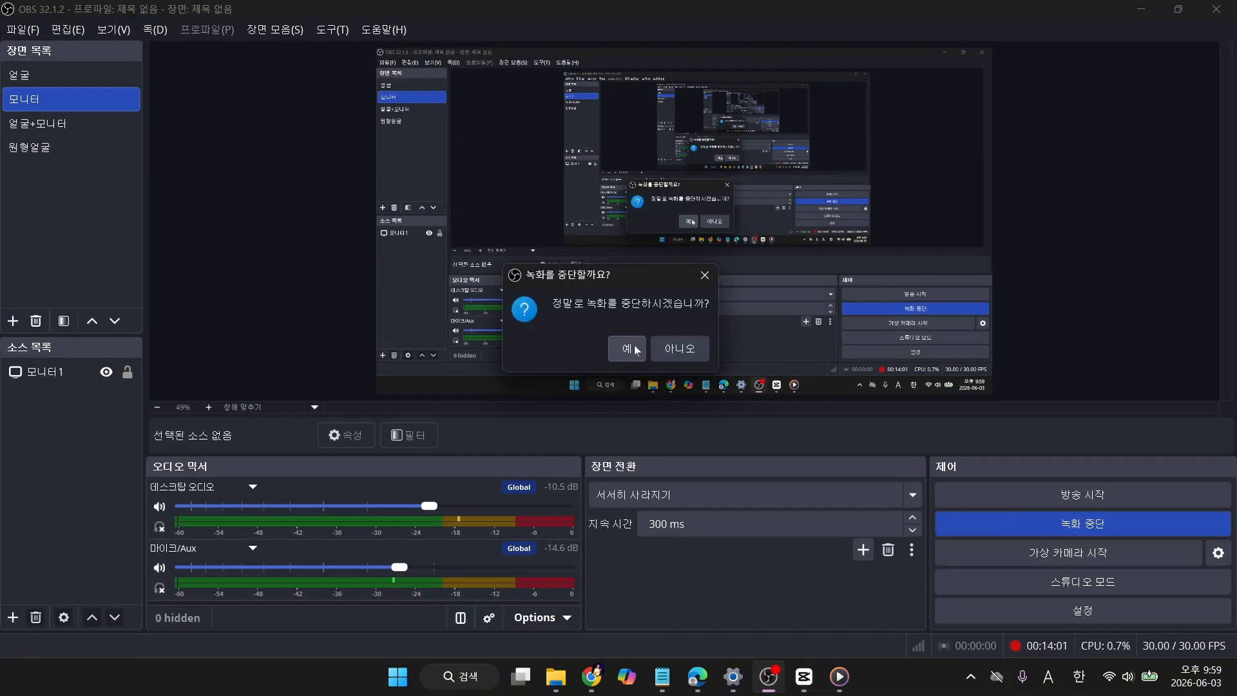
click(628, 350)
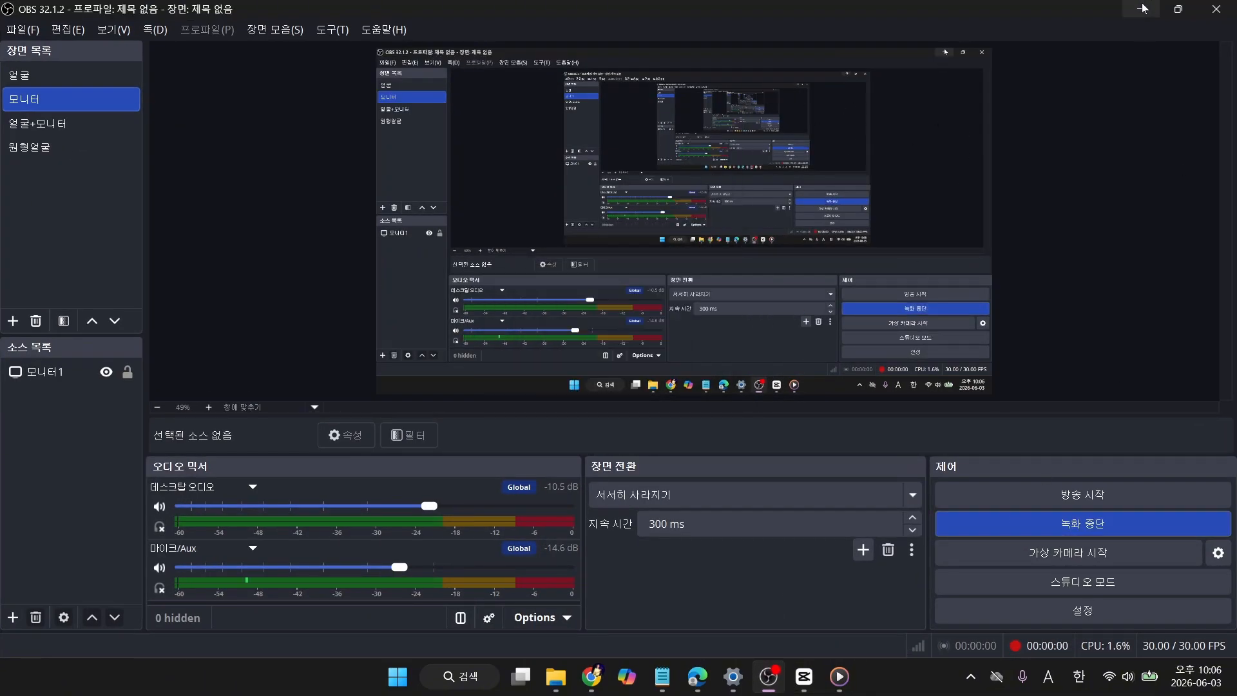
click(1142, 9)
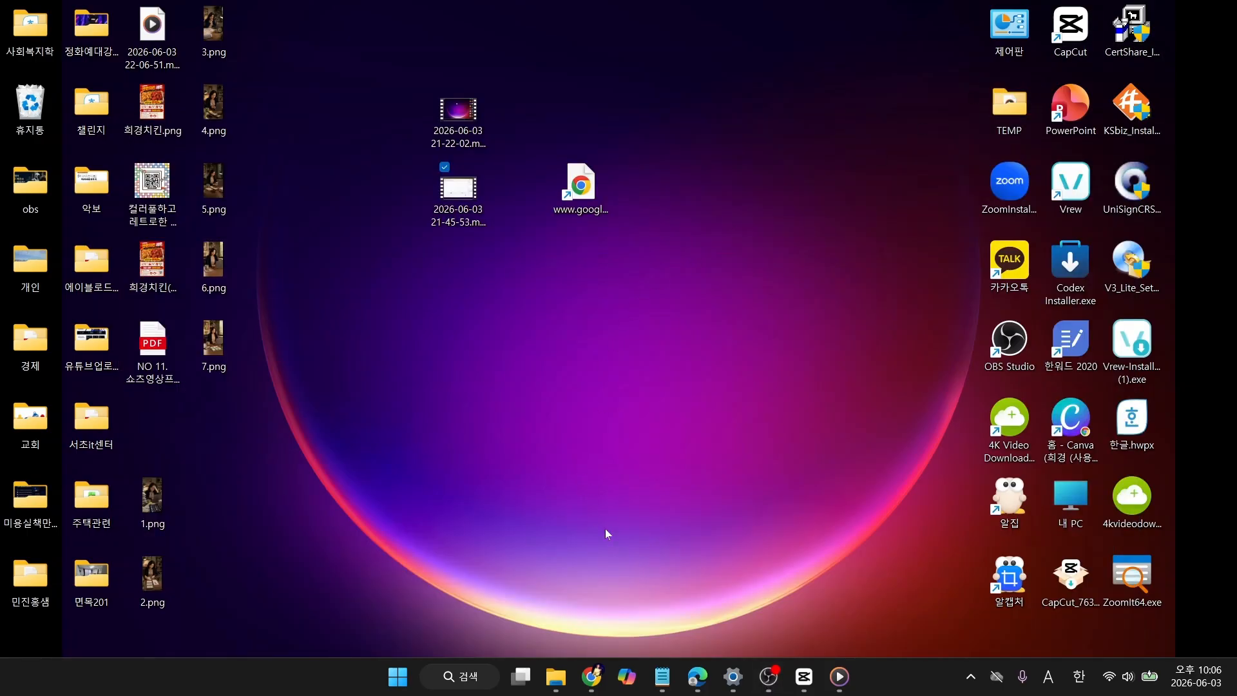
click(596, 684)
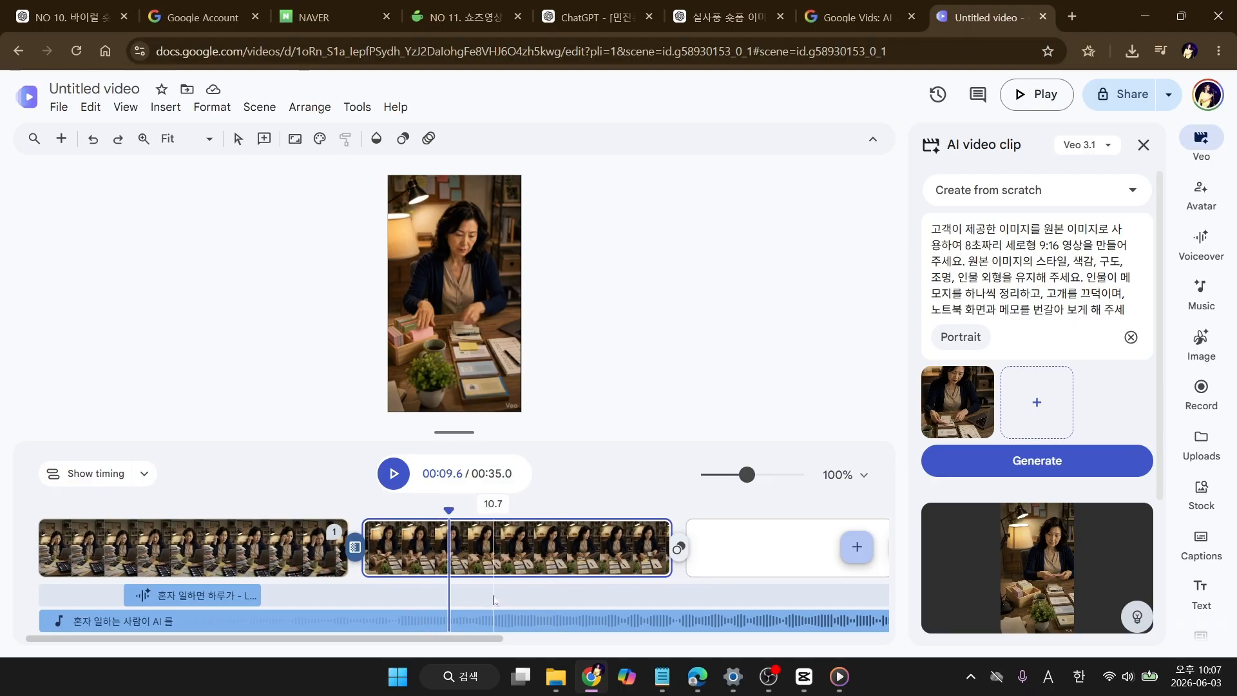
Copy the scene 2 narration line '먼저 반복 업무를 적어보세요.' from ChatGPT and return to Google Vids.
click(613, 21)
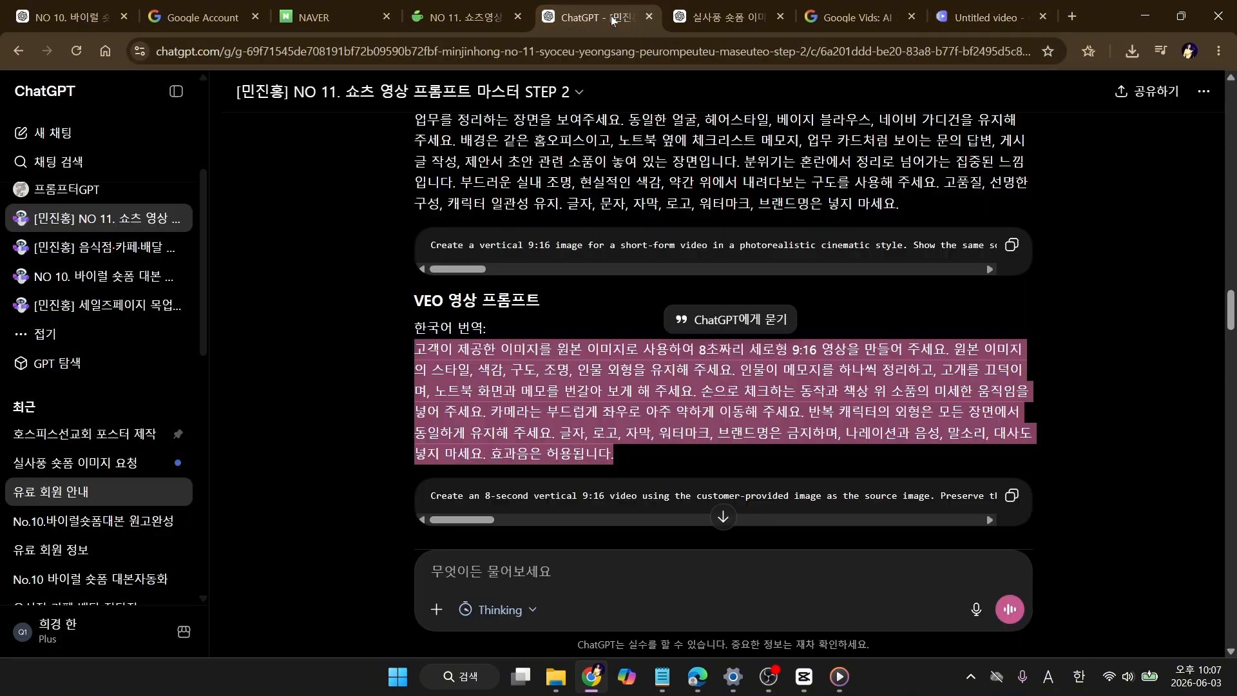
scroll(671, 306, up, 3)
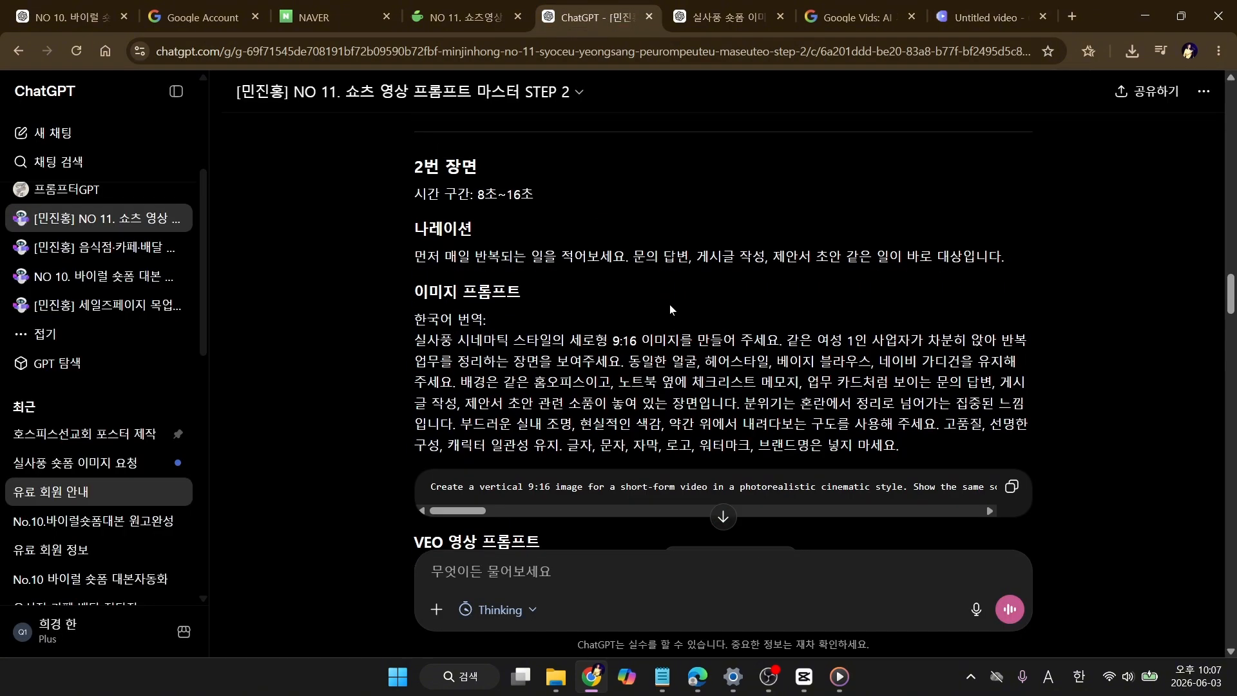
scroll(670, 305, down, 4)
scroll(1094, 351, down, 15)
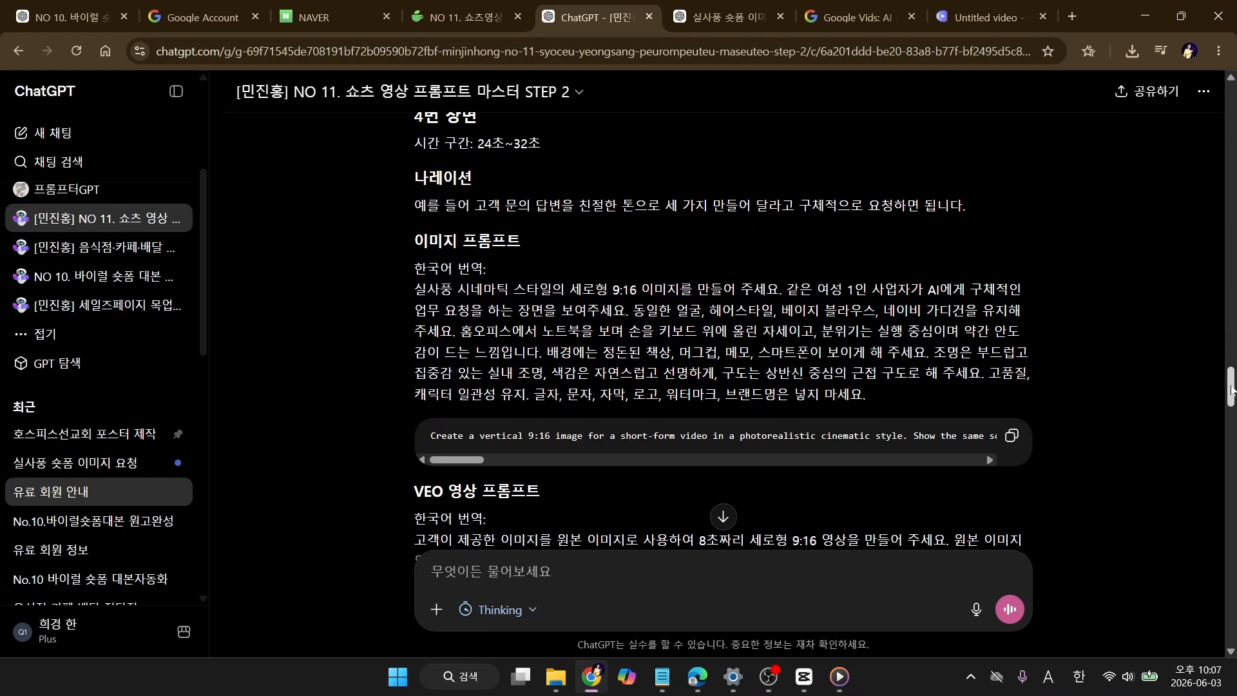
drag(1231, 390, 1207, 638)
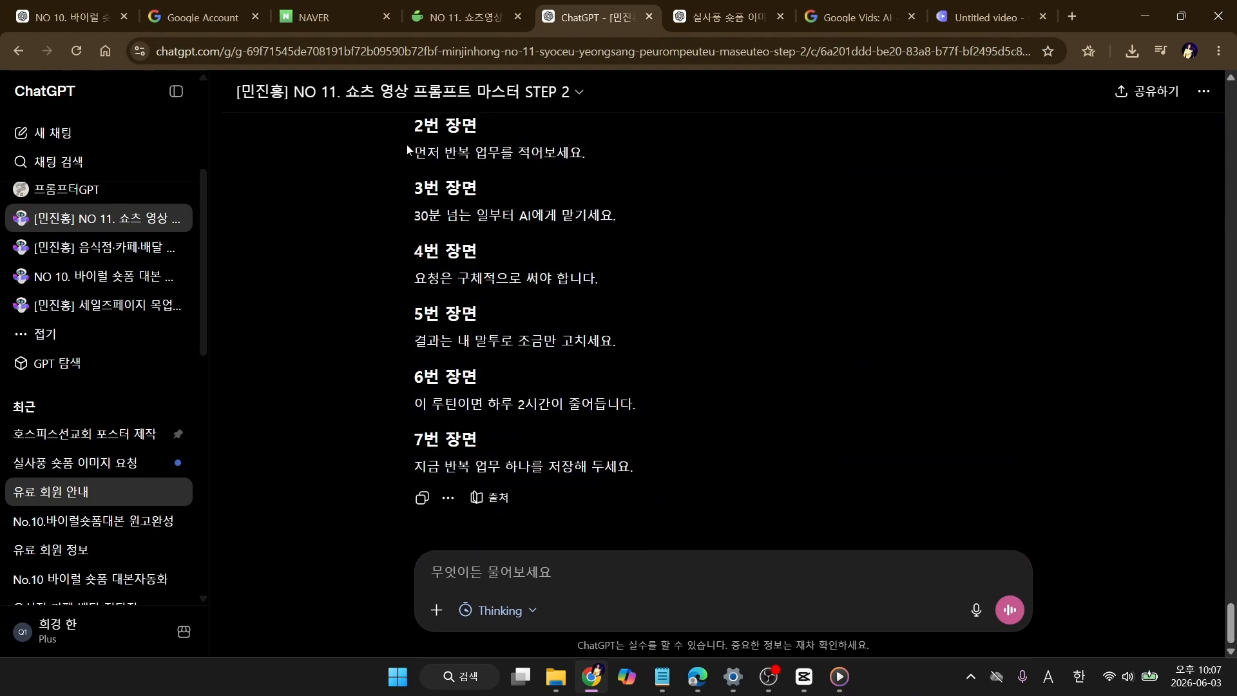
drag(414, 153, 580, 161)
right_click(578, 159)
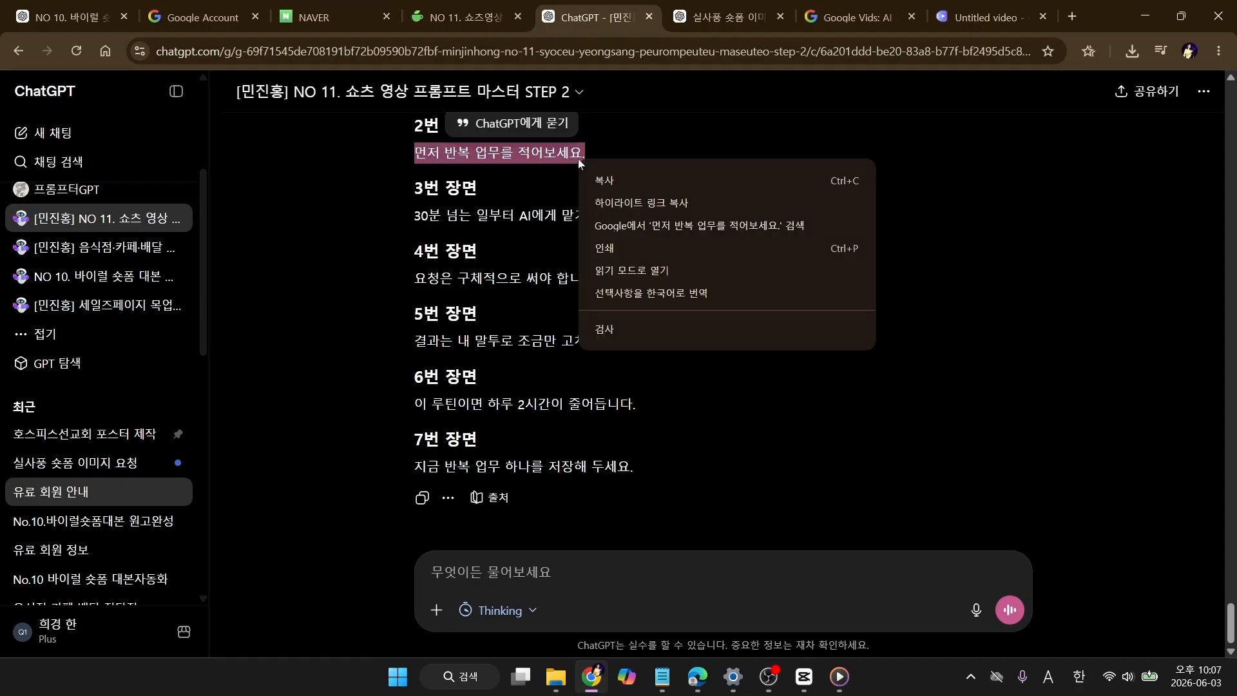
click(606, 180)
click(959, 19)
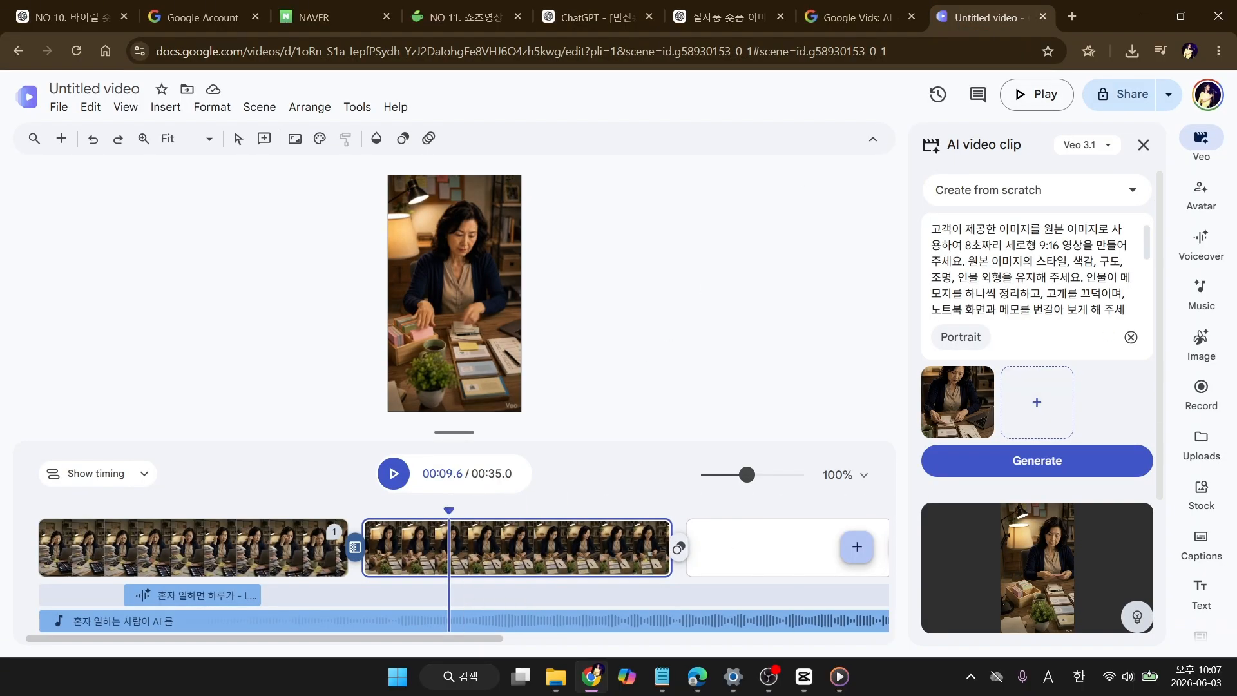
Replace scene 2's voiceover script with '먼저 반복 업무를 적어보세요.' and insert the voiceover.
click(1202, 239)
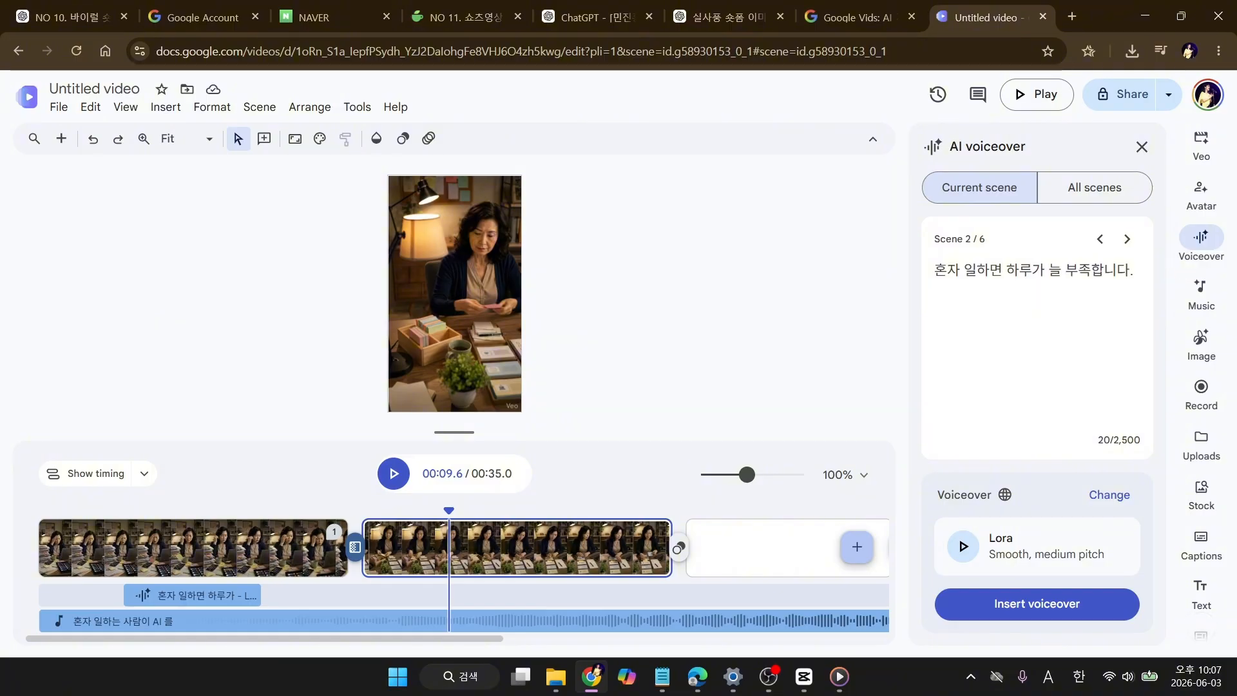
drag(1139, 270, 905, 296)
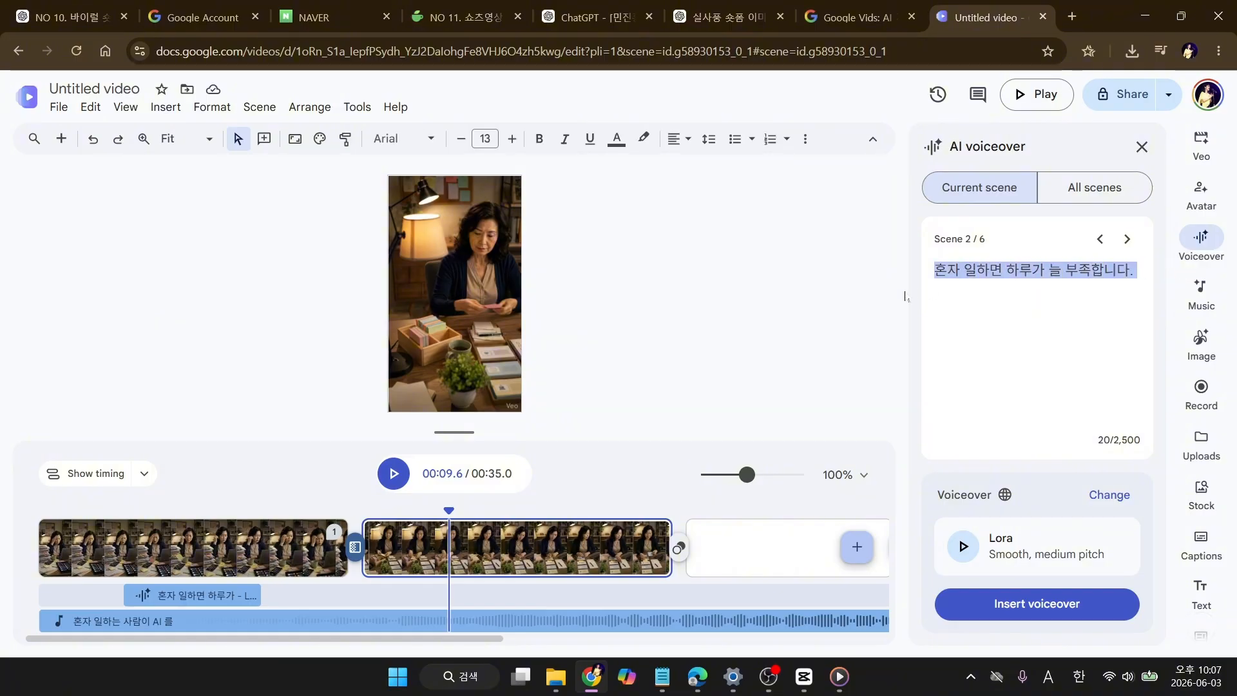
key(BackSpace)
right_click(938, 270)
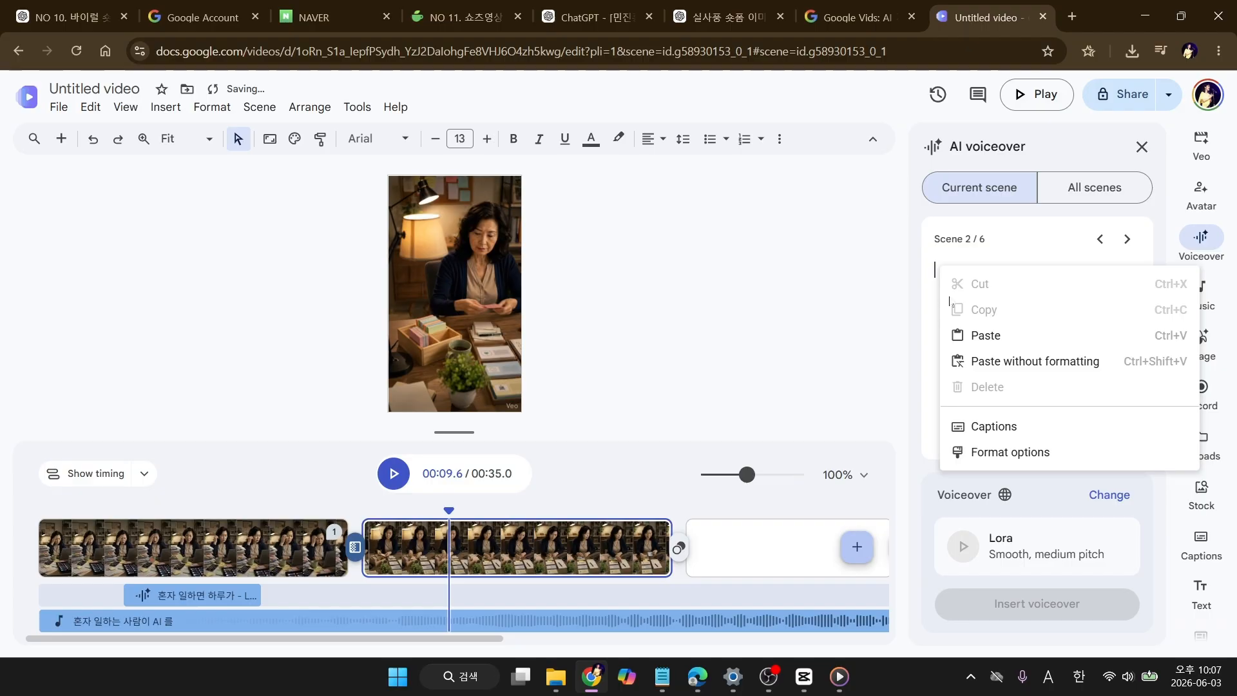
click(964, 335)
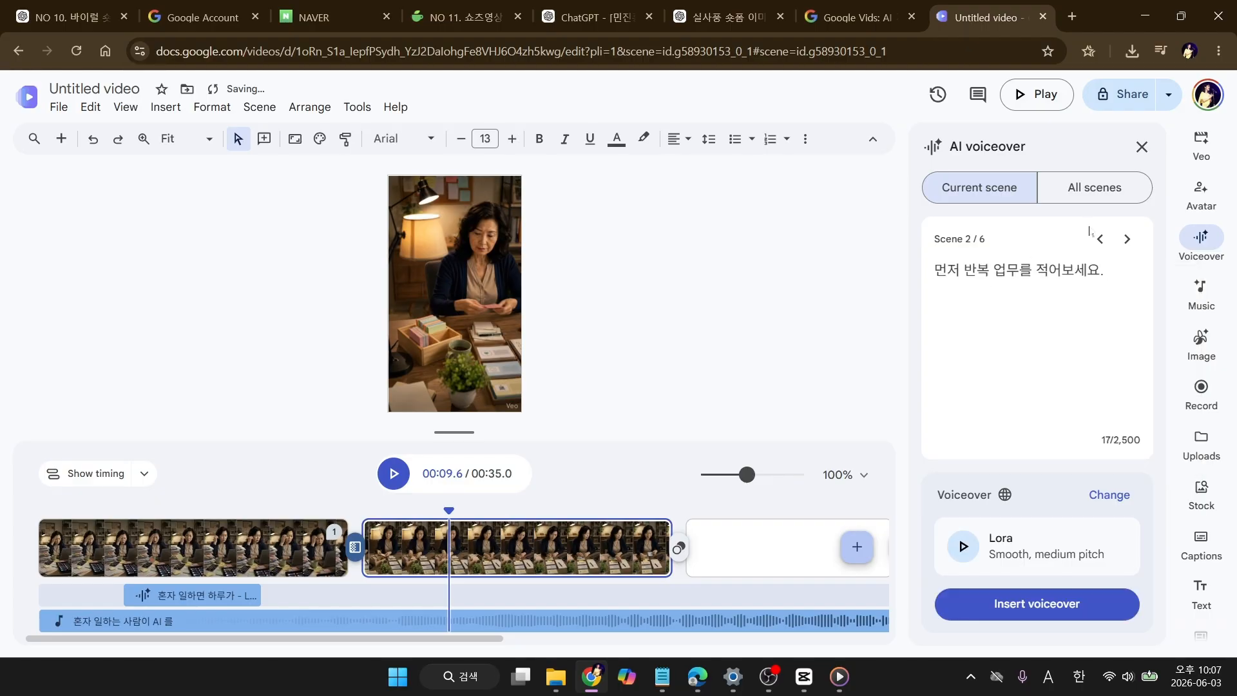
click(1031, 607)
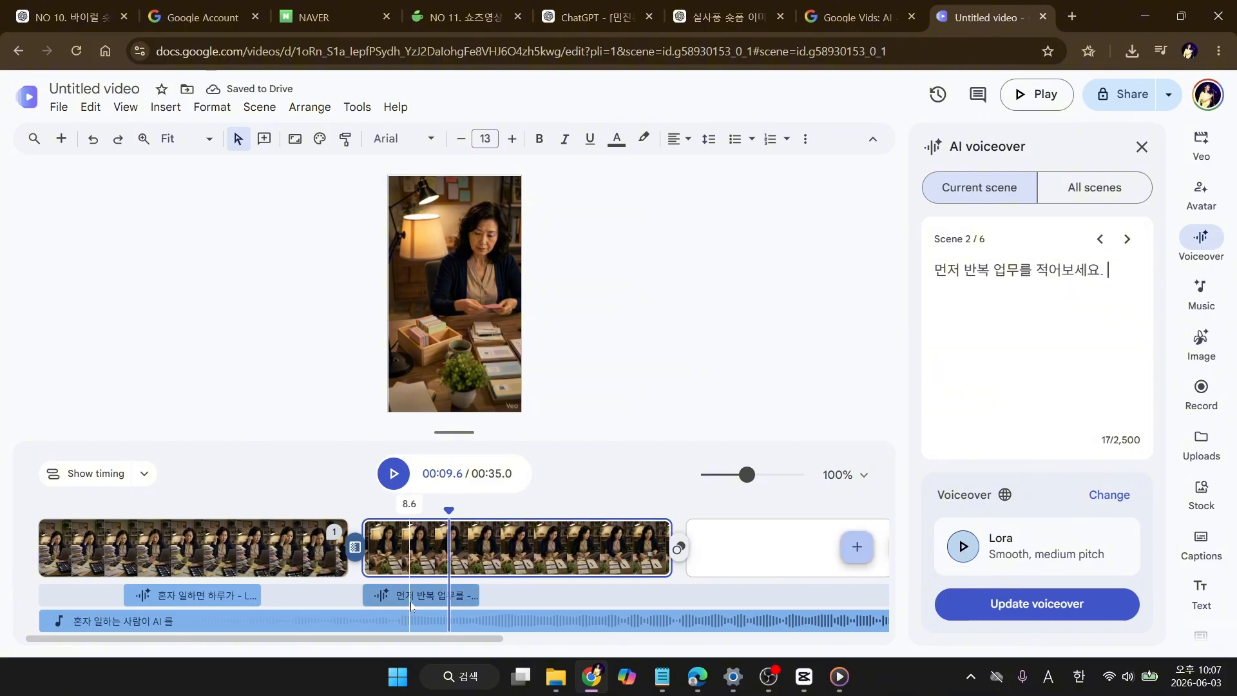
Shift the scene 2 voiceover clip slightly later and play scene 2 back to check it.
drag(413, 602, 465, 602)
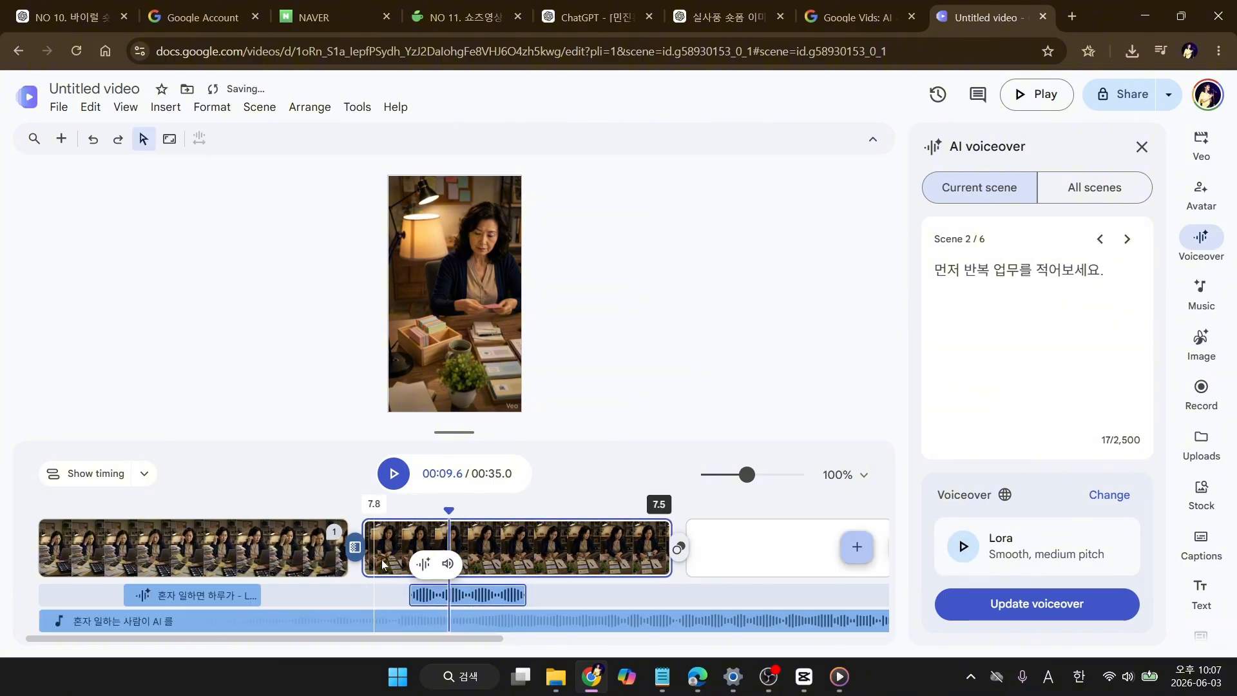
click(394, 477)
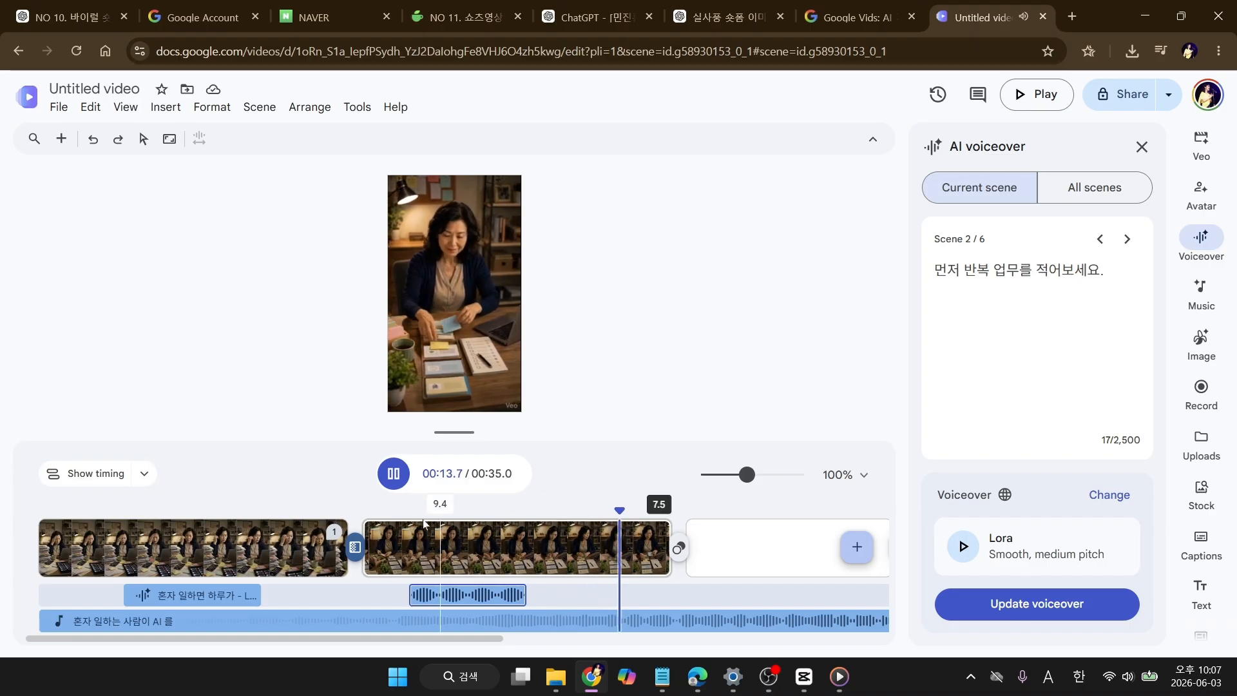
click(396, 477)
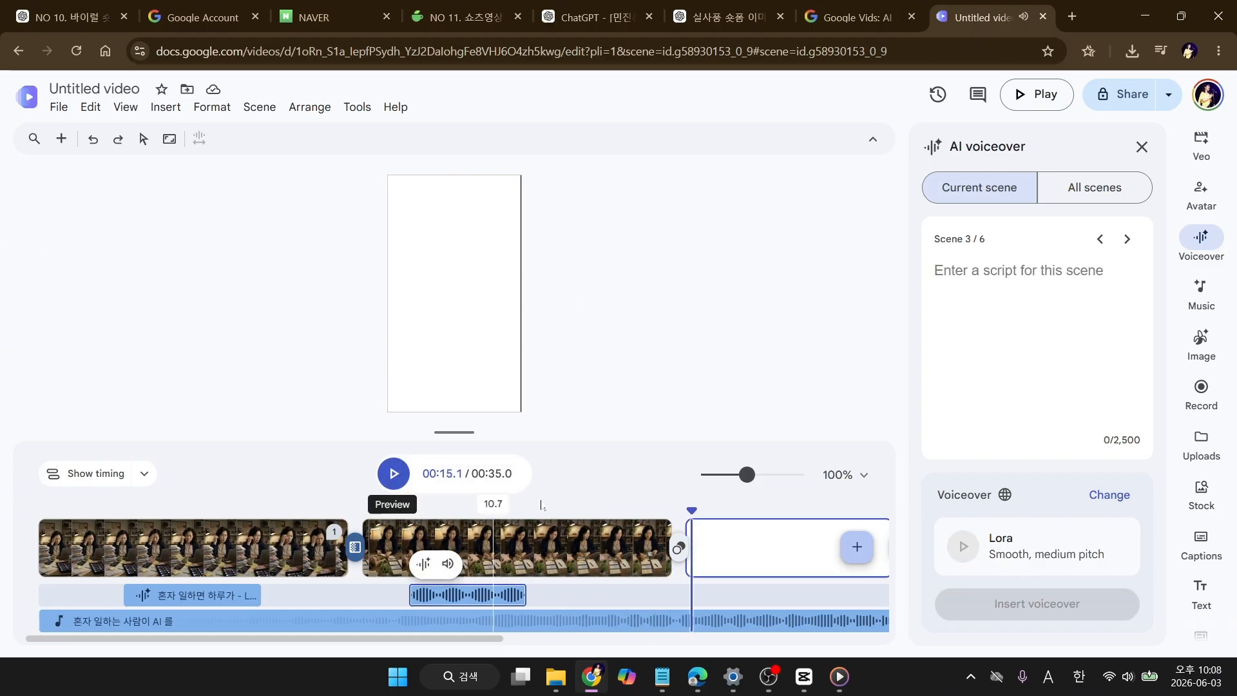
drag(692, 511, 673, 510)
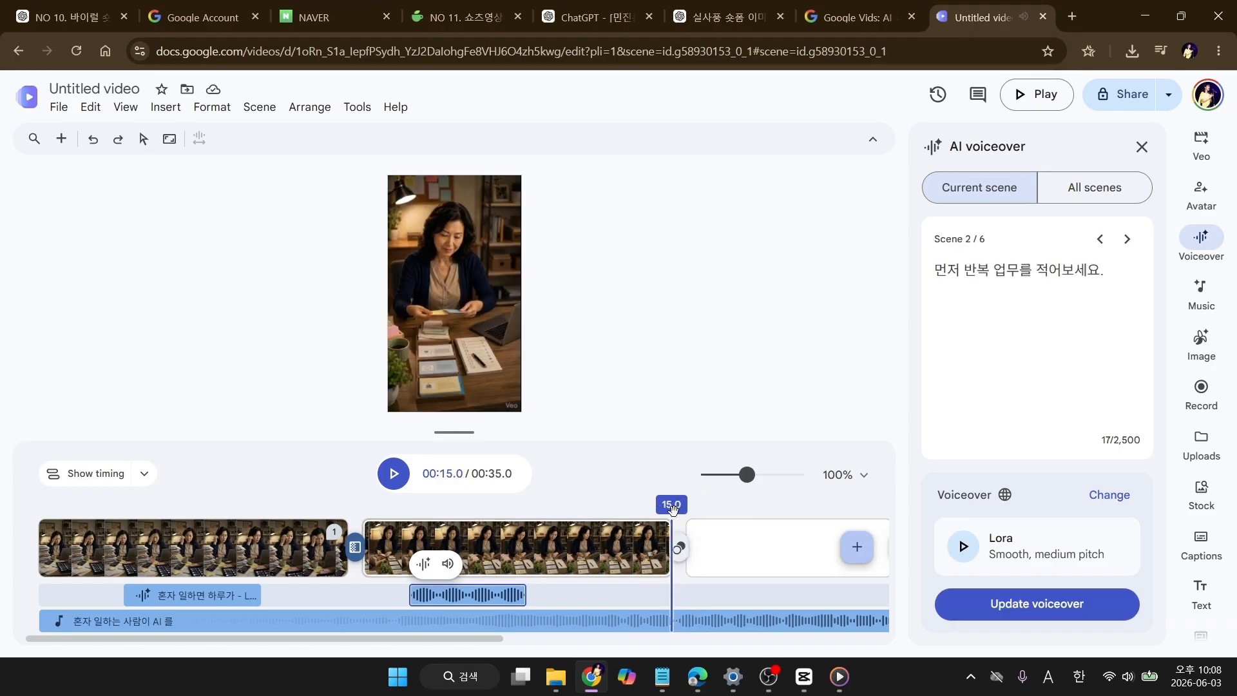
Join scenes 2 and 3 with a 0.7-second Spin transition, then bring up the Veo clip generator.
click(679, 550)
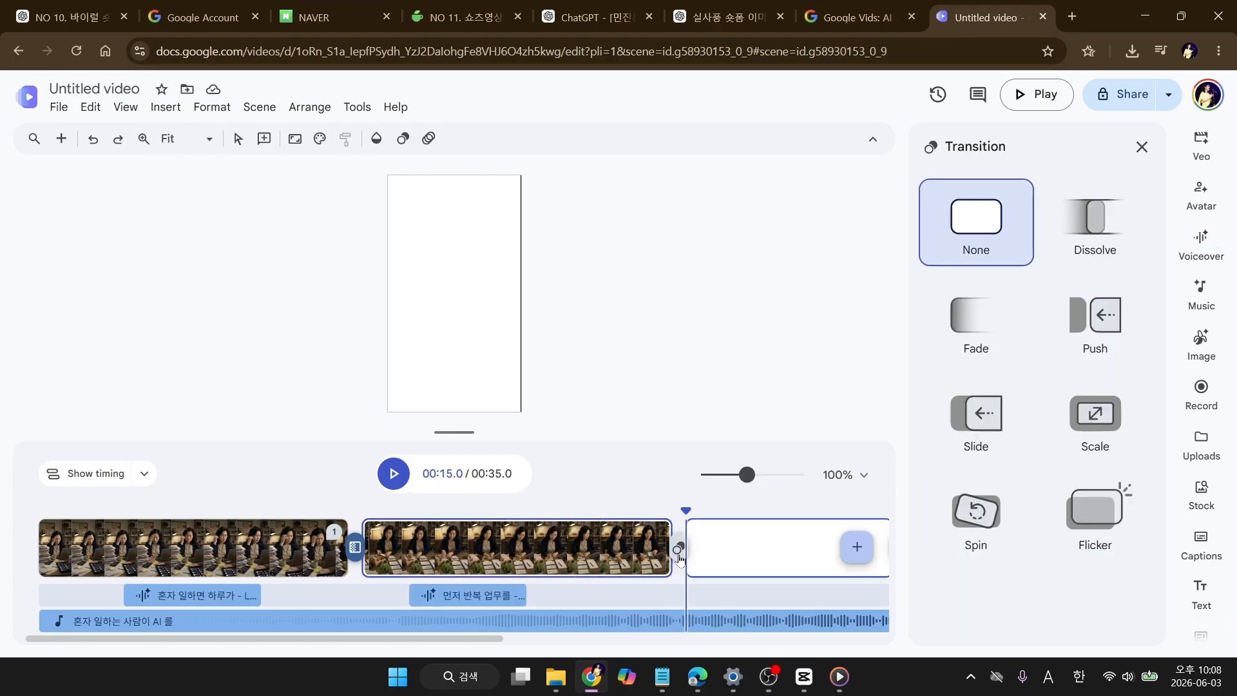
click(686, 513)
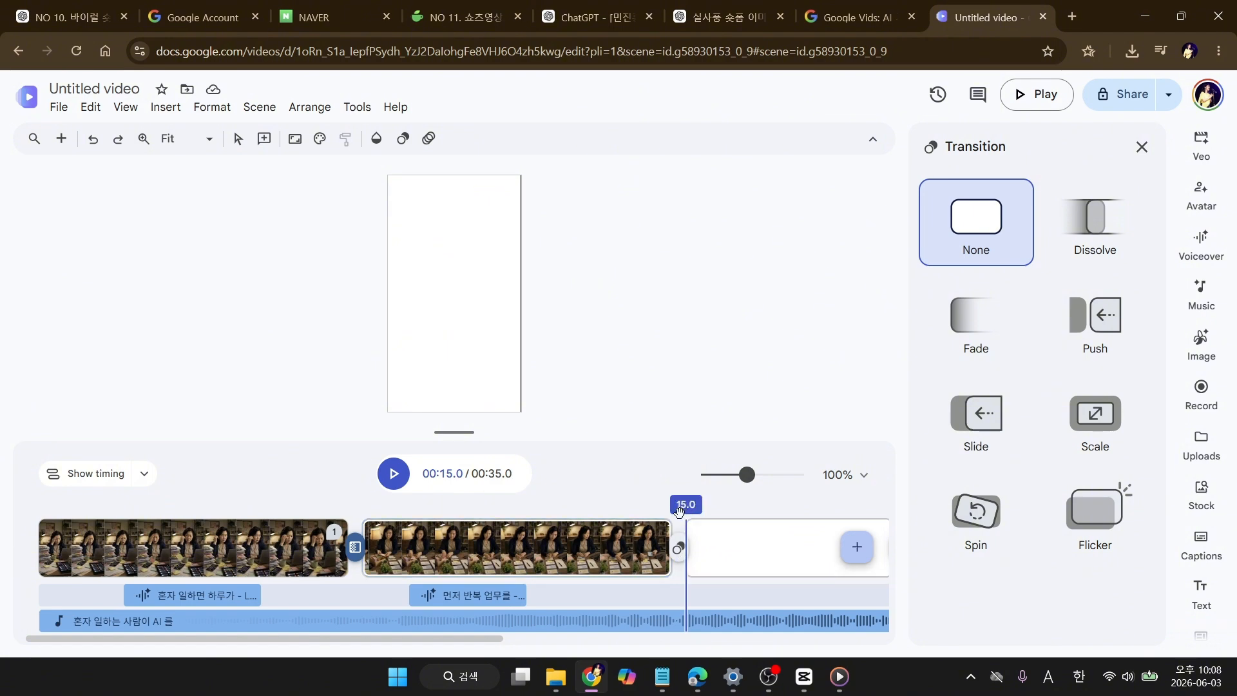
click(974, 523)
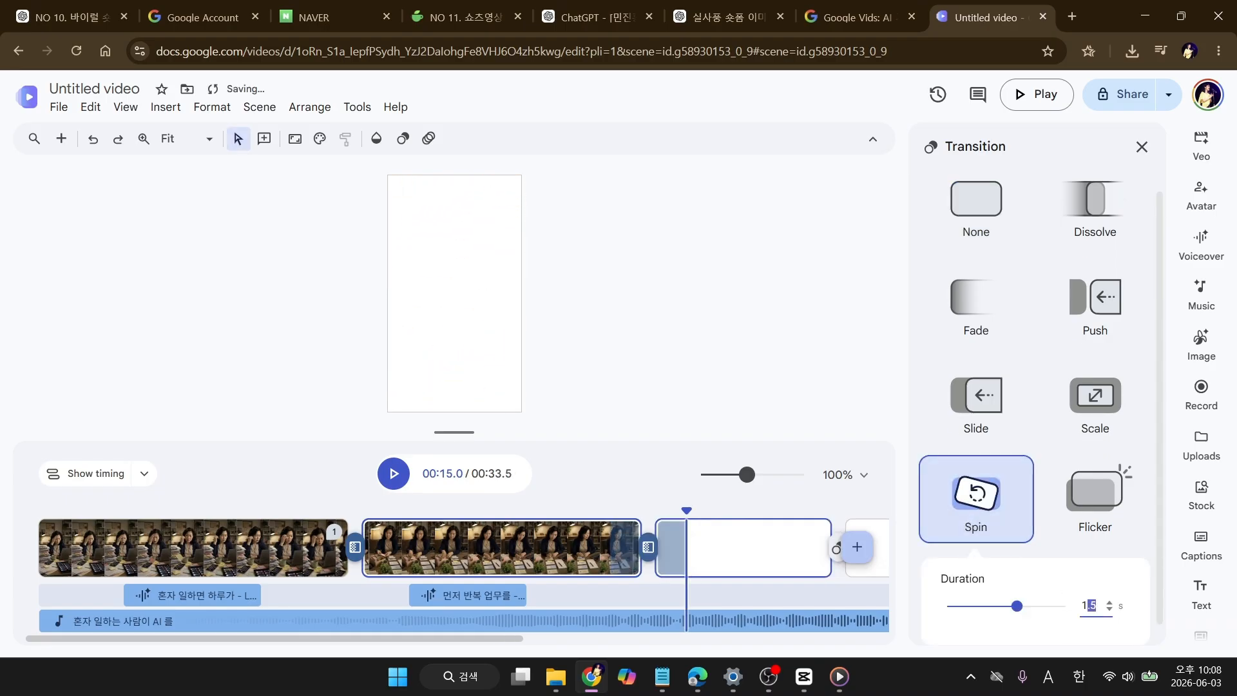
text(1)
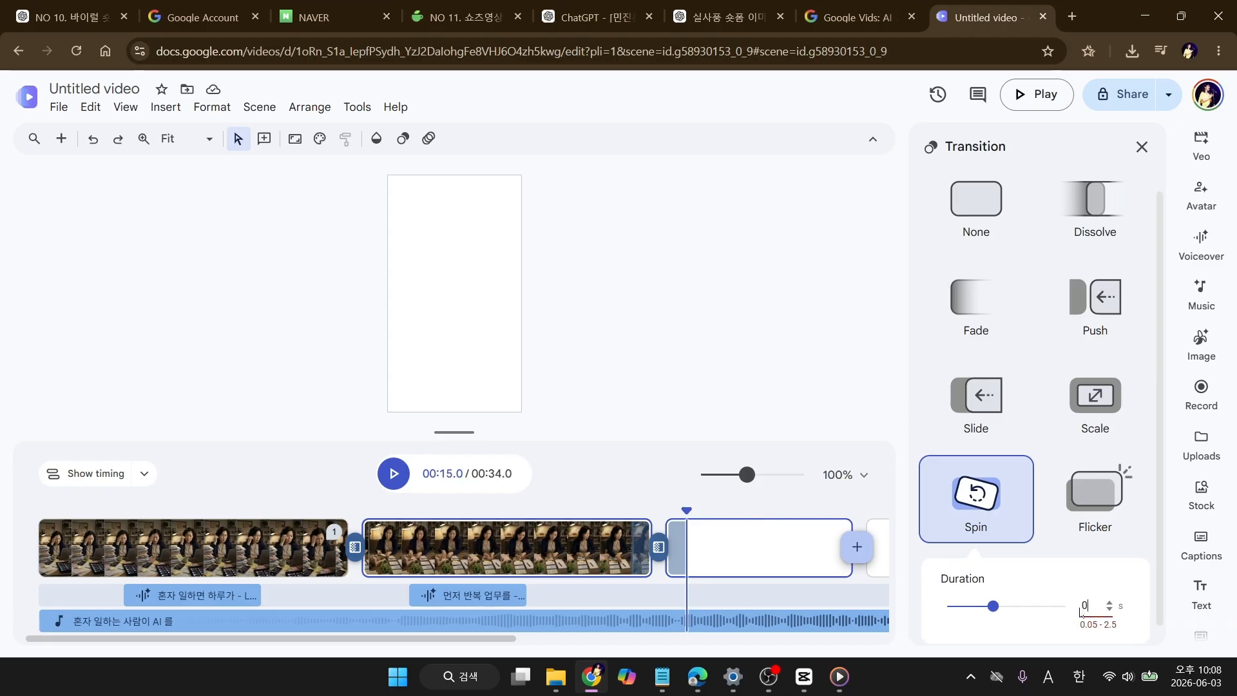
text(.7)
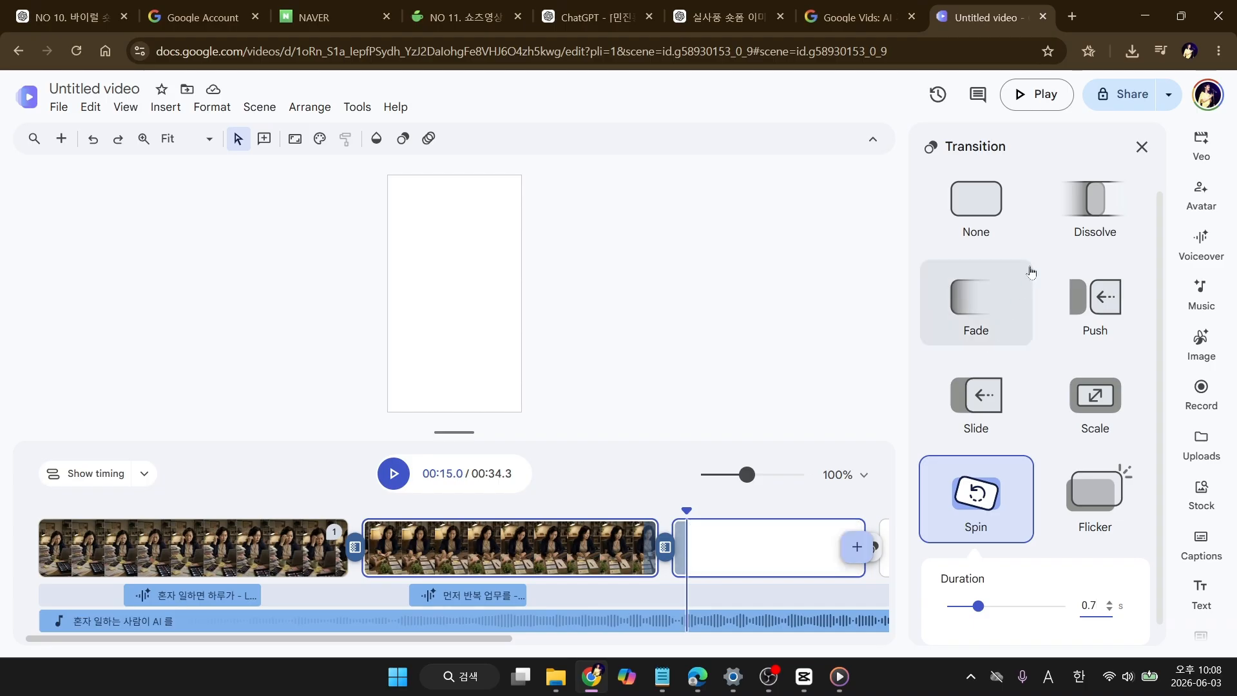
click(1206, 146)
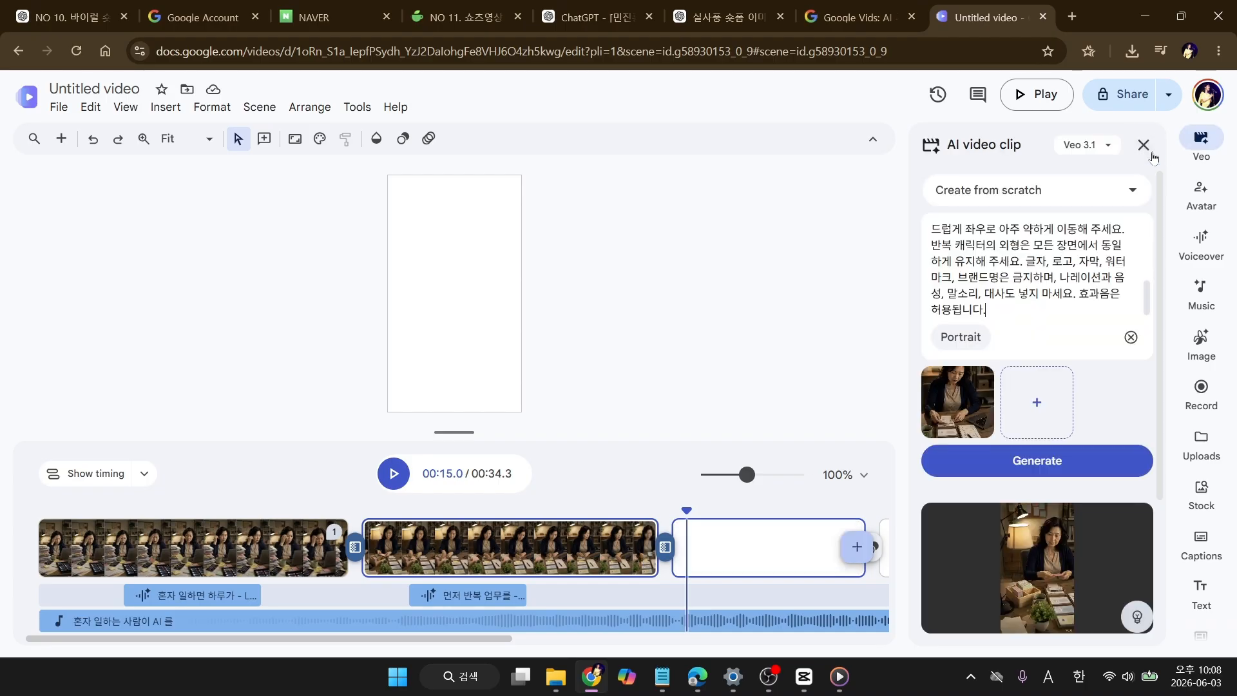
Close and reopen the Veo clip panel, then return to the ChatGPT scene prompt conversation.
click(1207, 147)
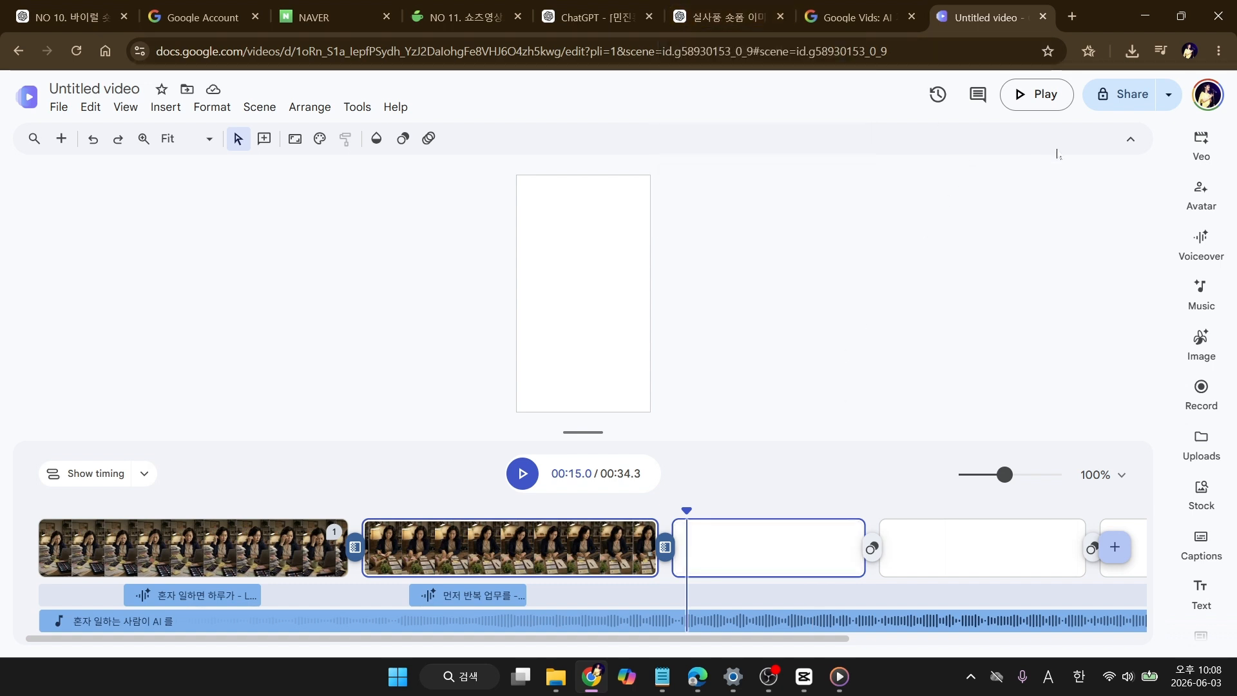
click(1201, 146)
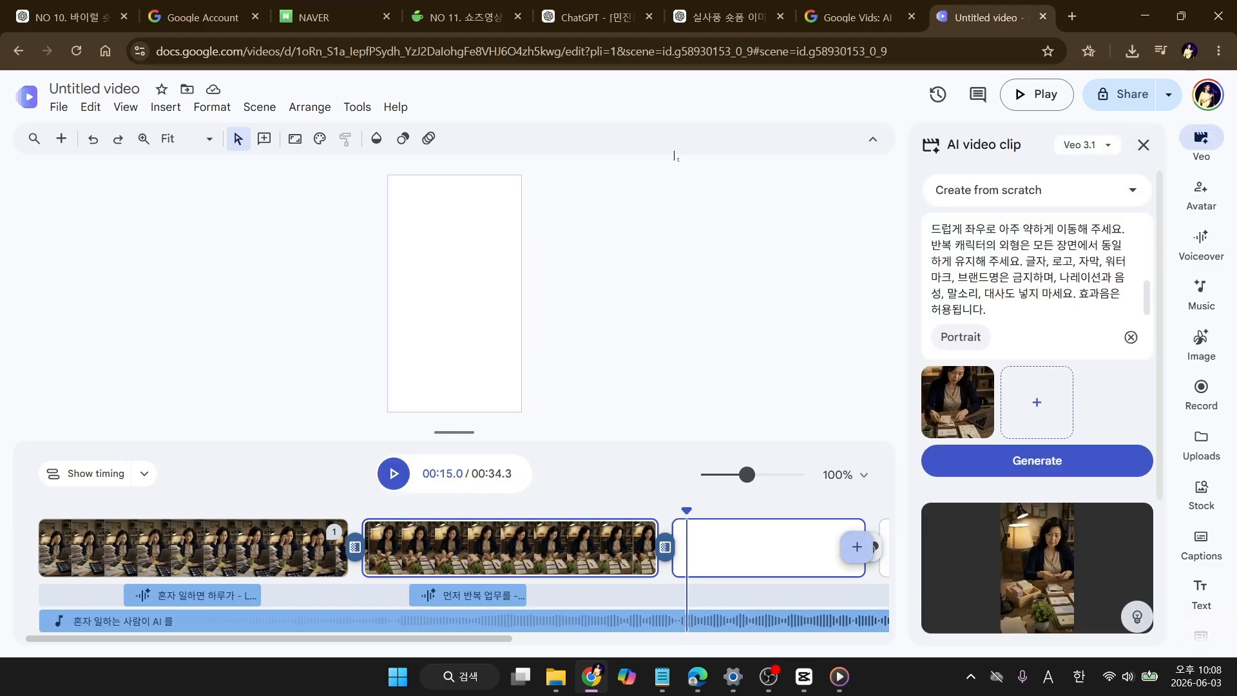
click(605, 18)
scroll(563, 384, up, 8)
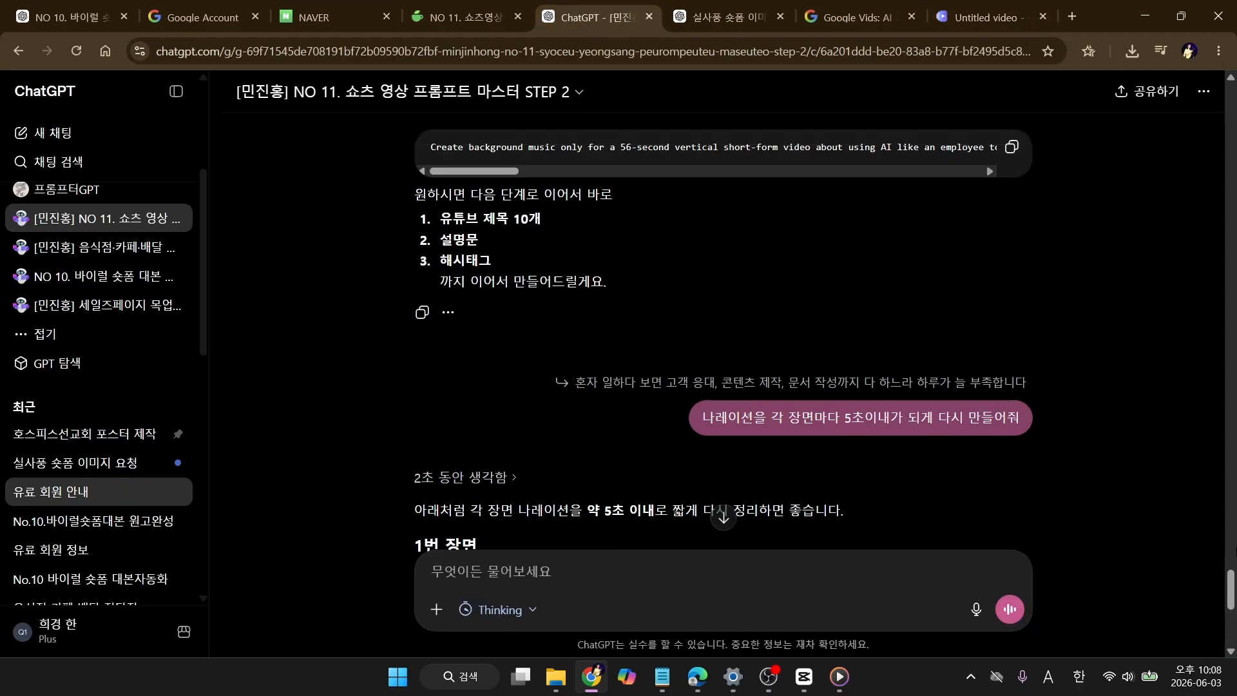
Copy the Korean VEO prompt for 3번 장면 from ChatGPT and return to the Untitled video tab.
drag(1232, 593, 1232, 294)
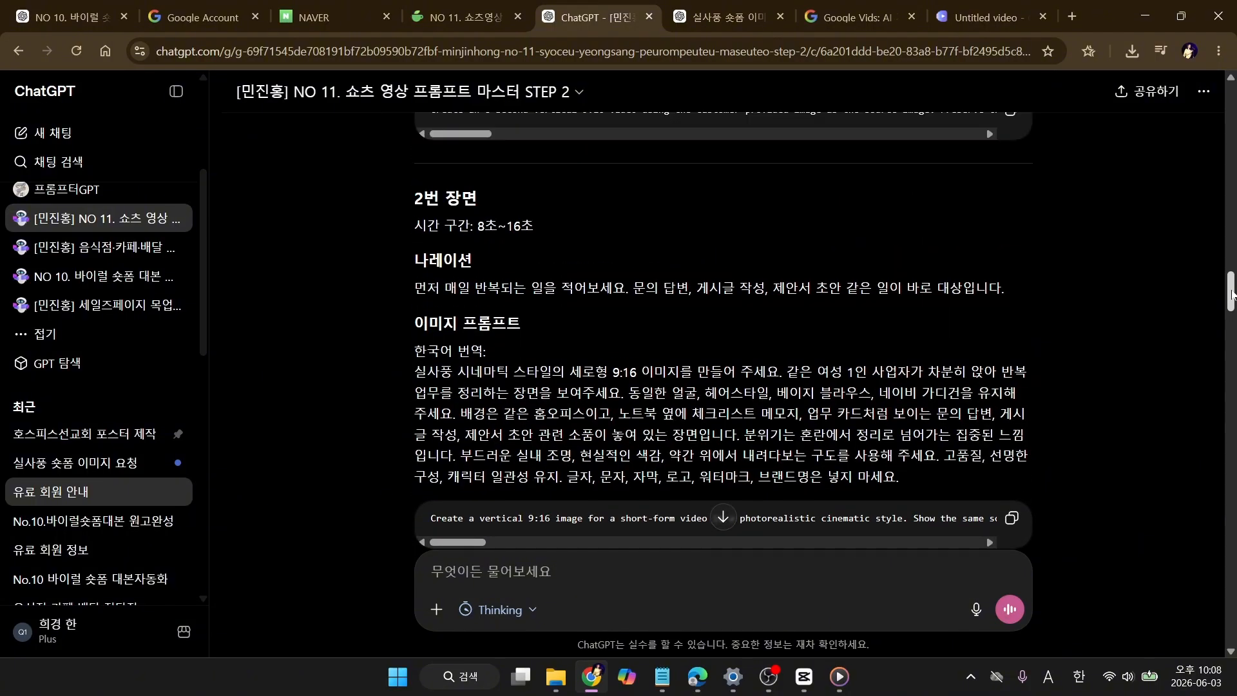
scroll(545, 330, down, 10)
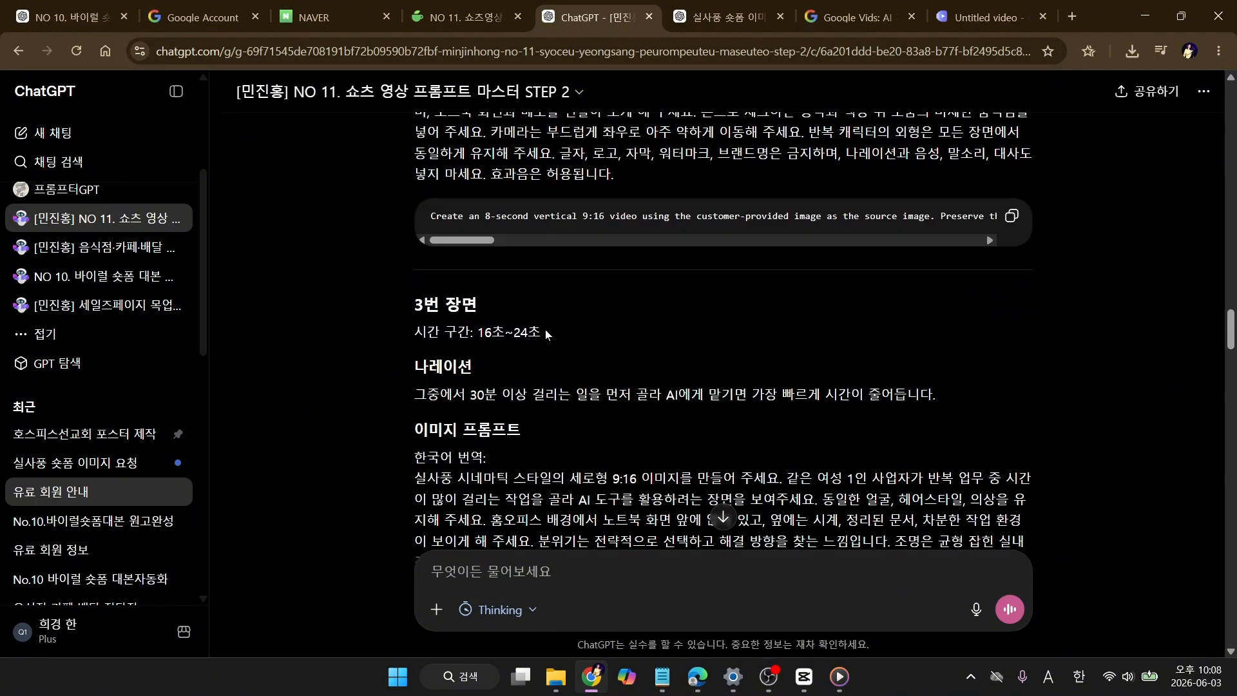
scroll(723, 337, down, 6)
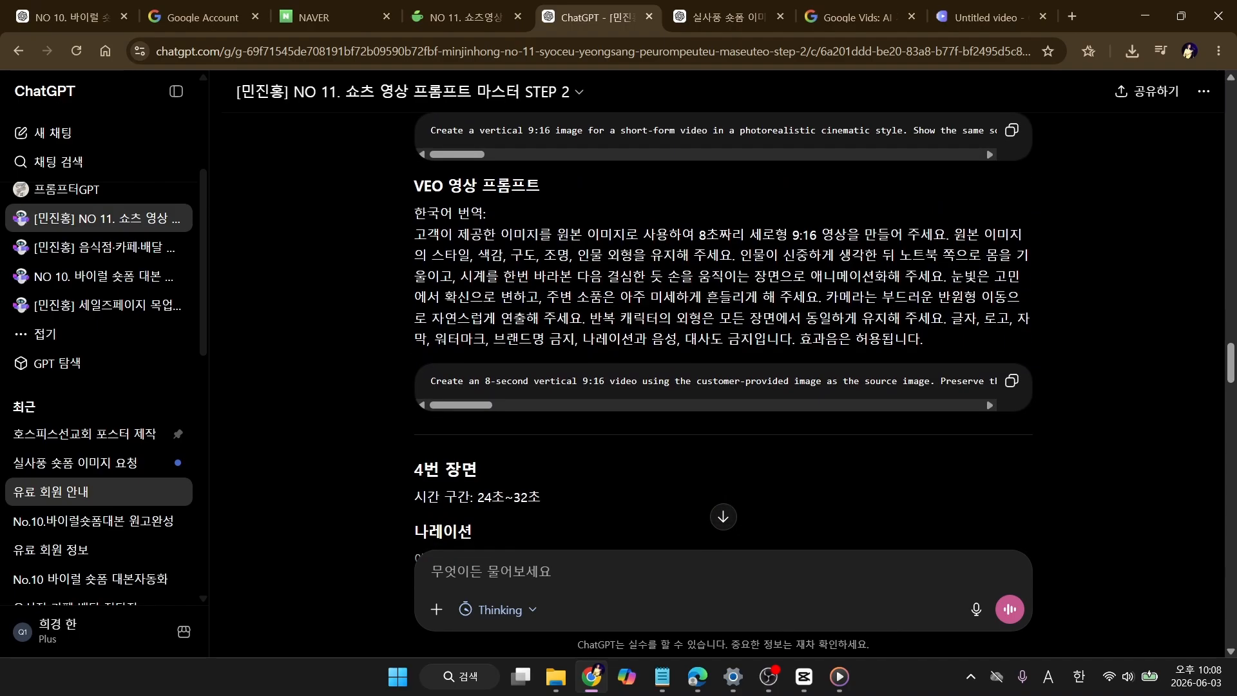
drag(414, 233, 923, 338)
right_click(839, 302)
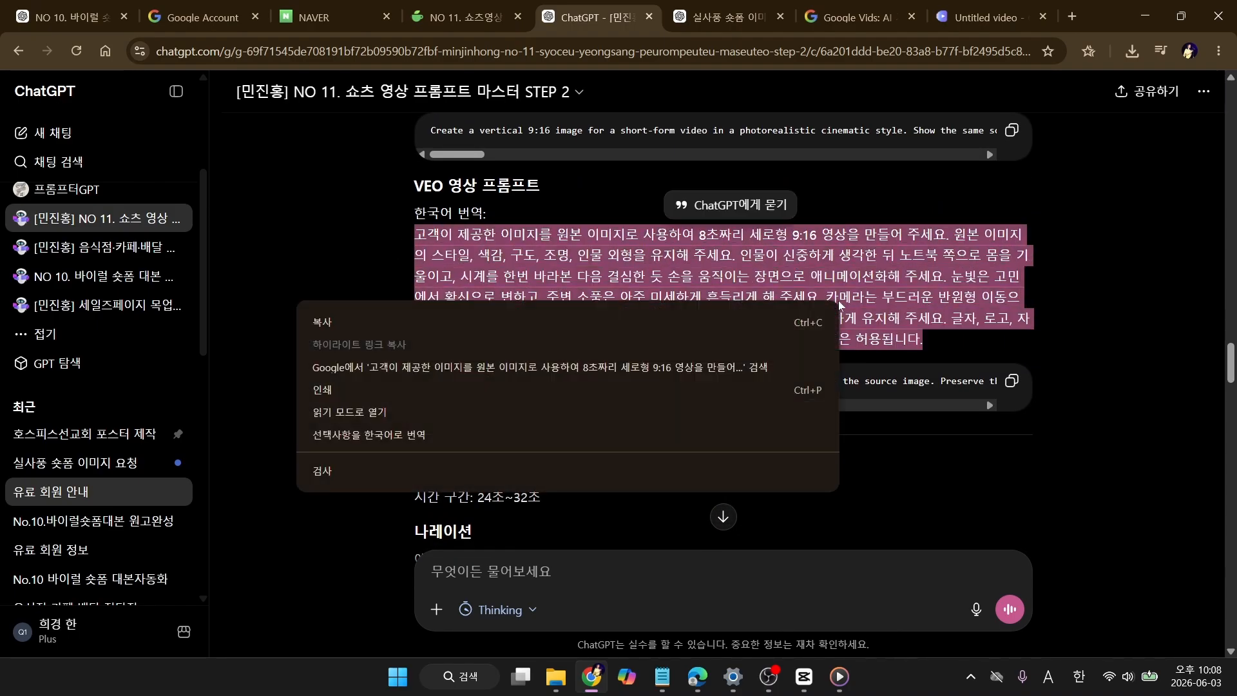
click(459, 331)
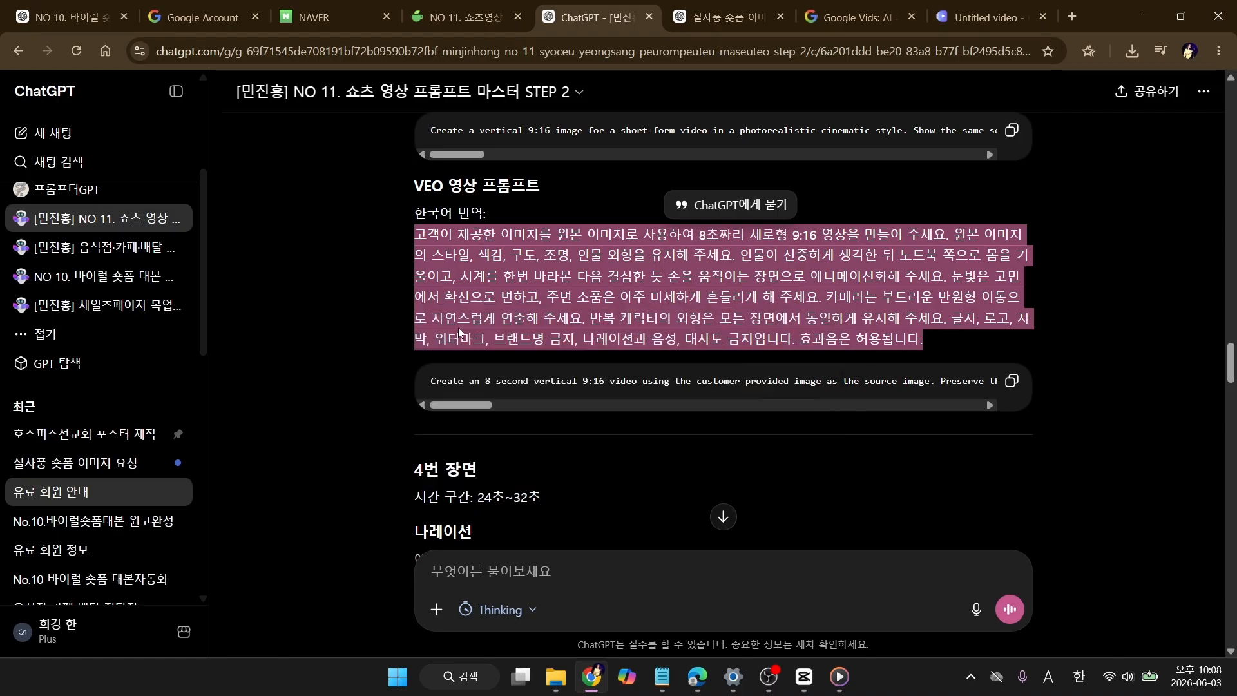
click(970, 26)
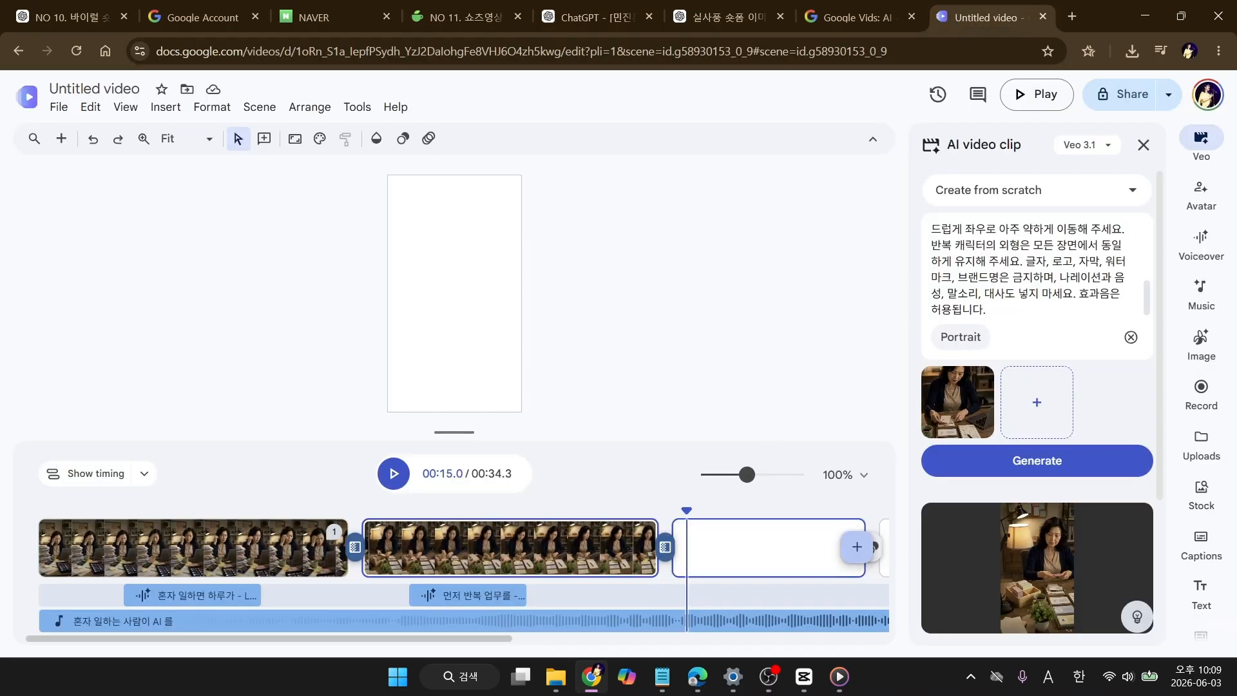
Replace the clip generator's old prompt with scene 3's pasted Korean Veo prompt.
drag(989, 310, 920, 226)
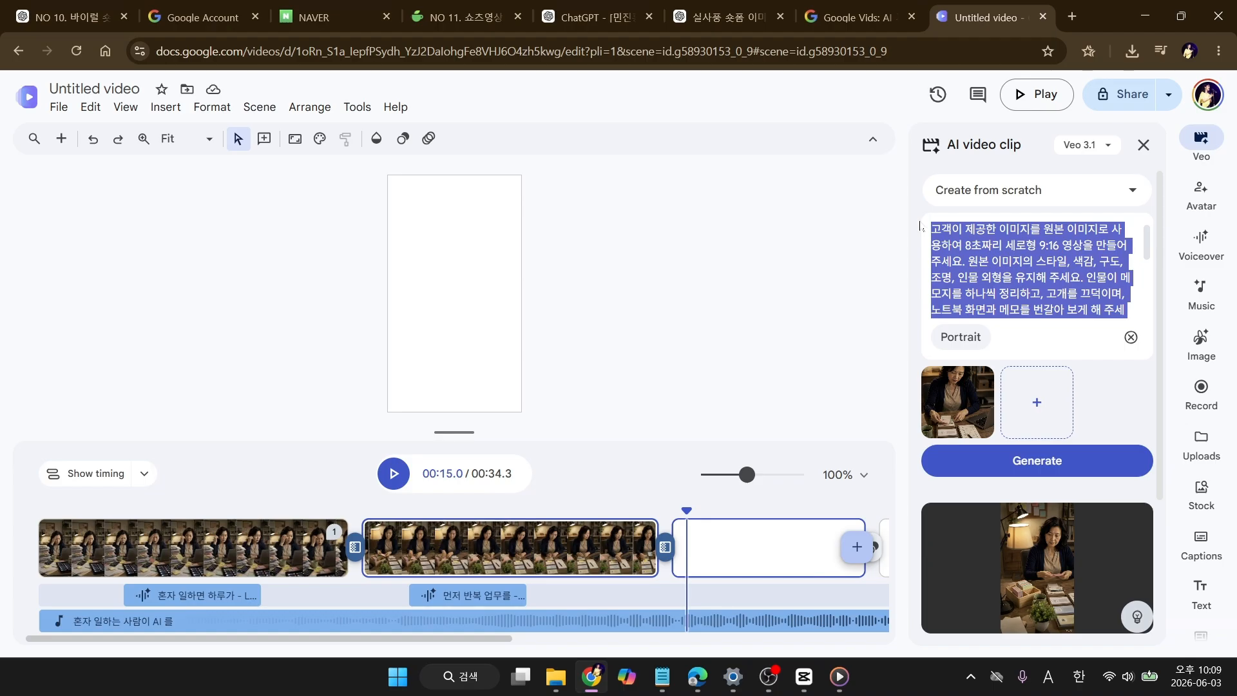
key(BackSpace)
right_click(936, 226)
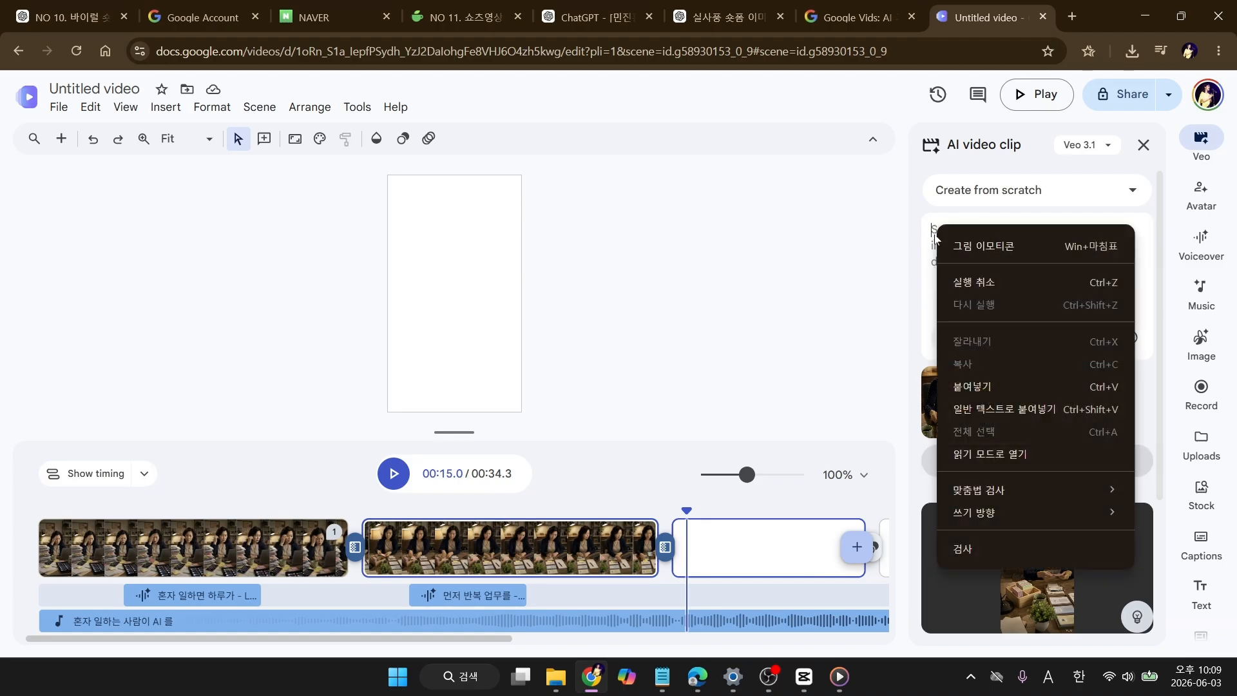
click(965, 386)
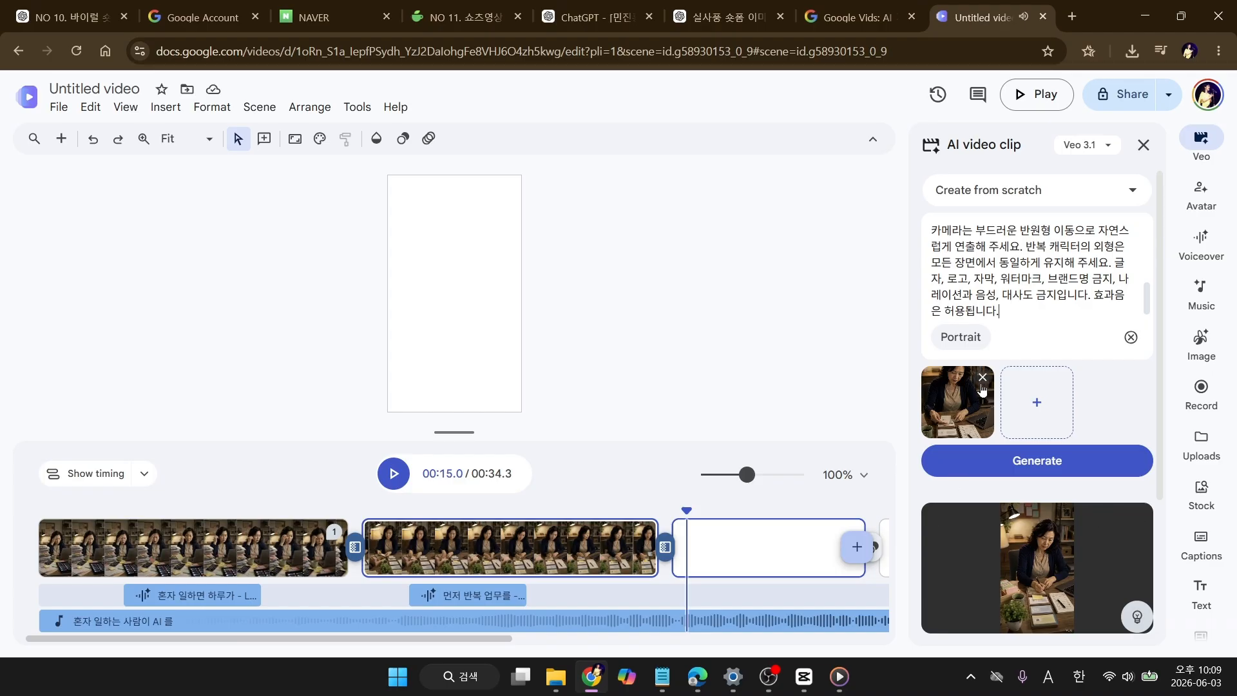
Swap the reference image for 3.png and generate the portrait Veo clip.
click(983, 378)
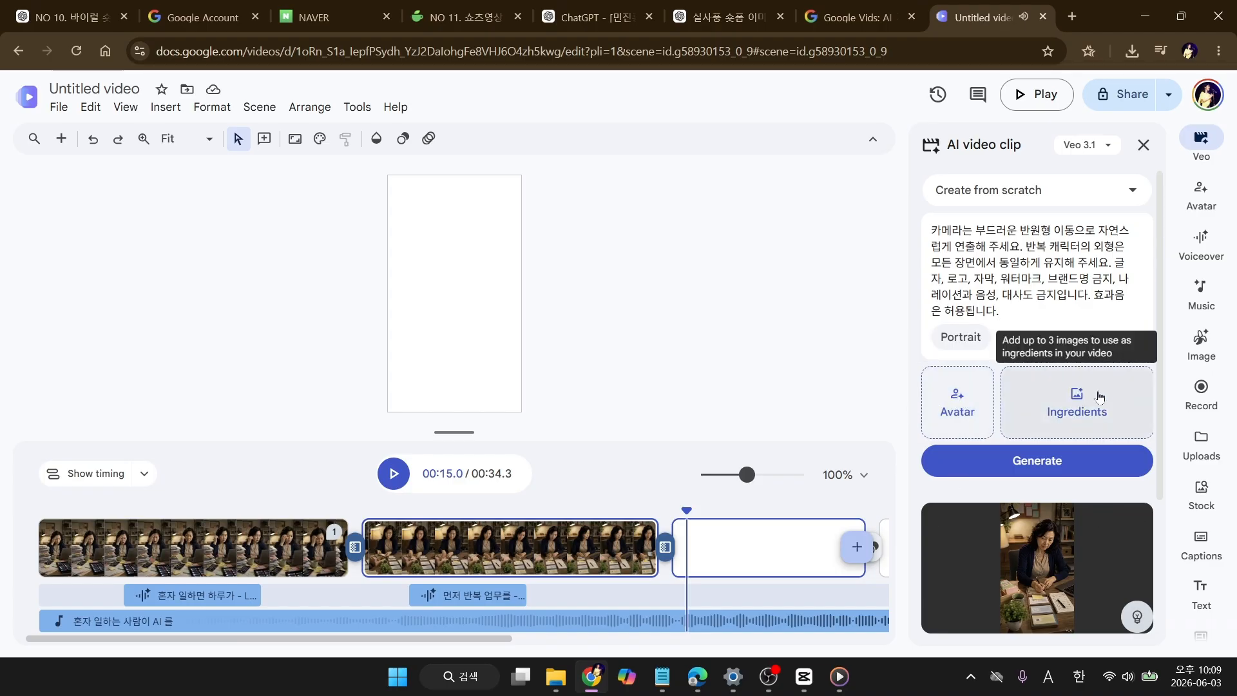
click(1123, 398)
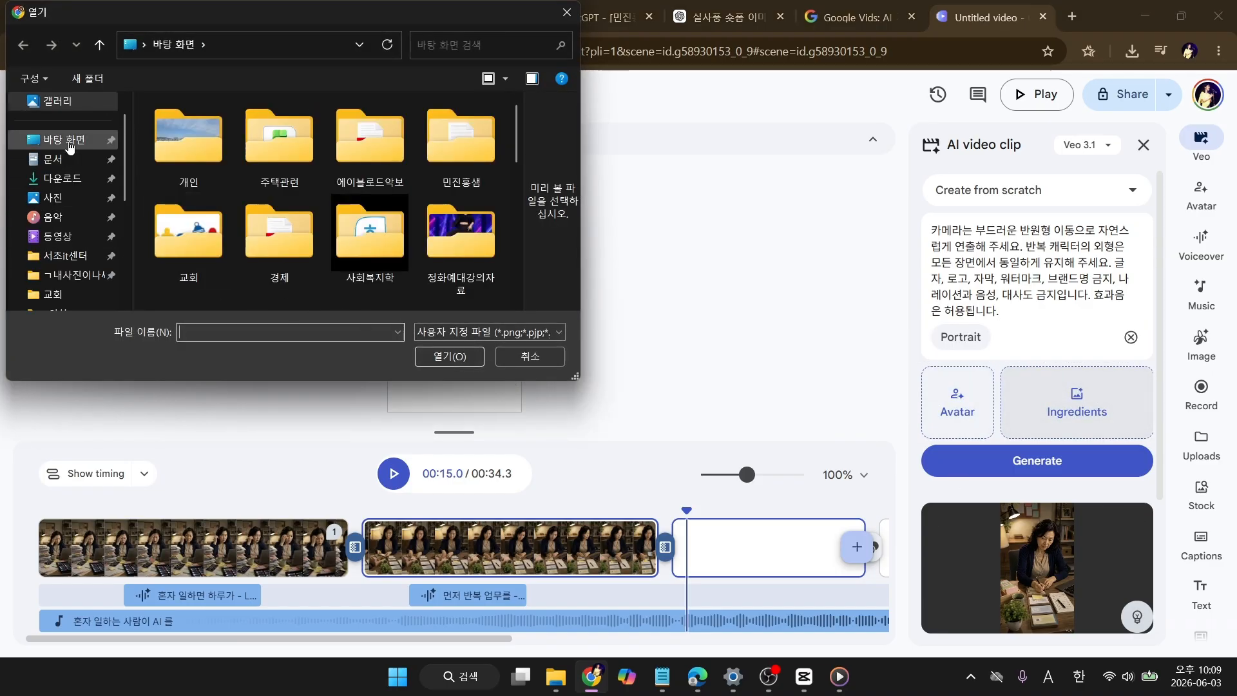
scroll(515, 155, down, 10)
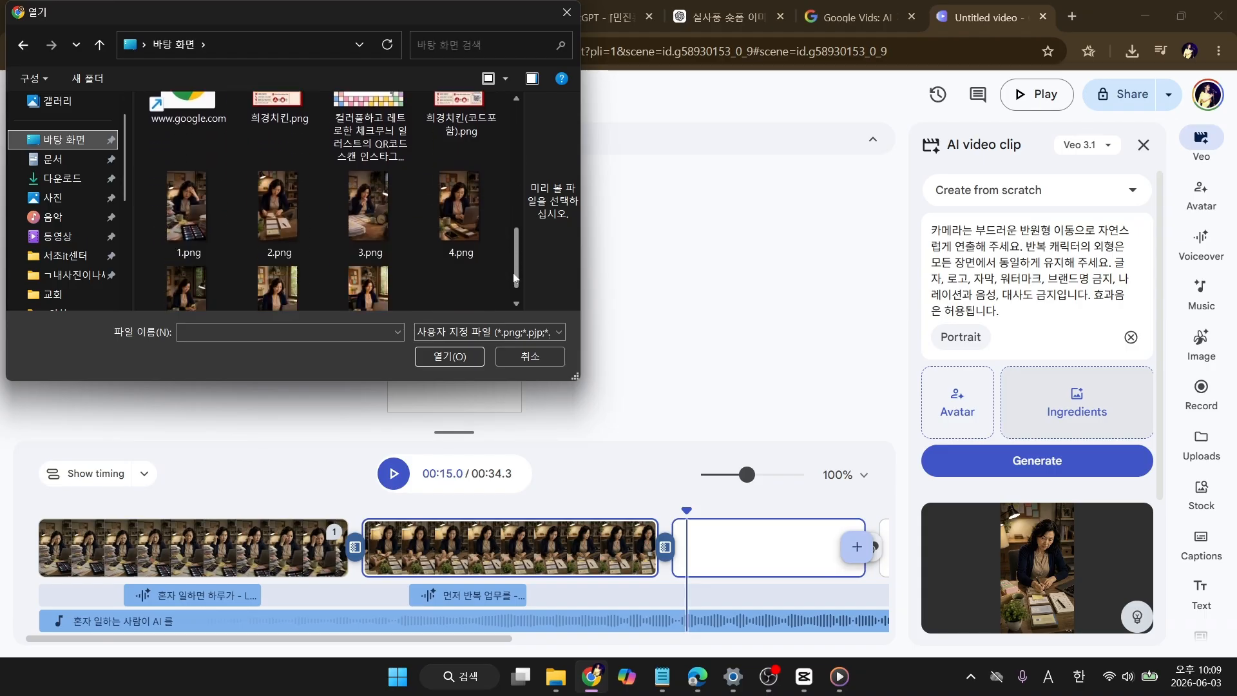
click(370, 165)
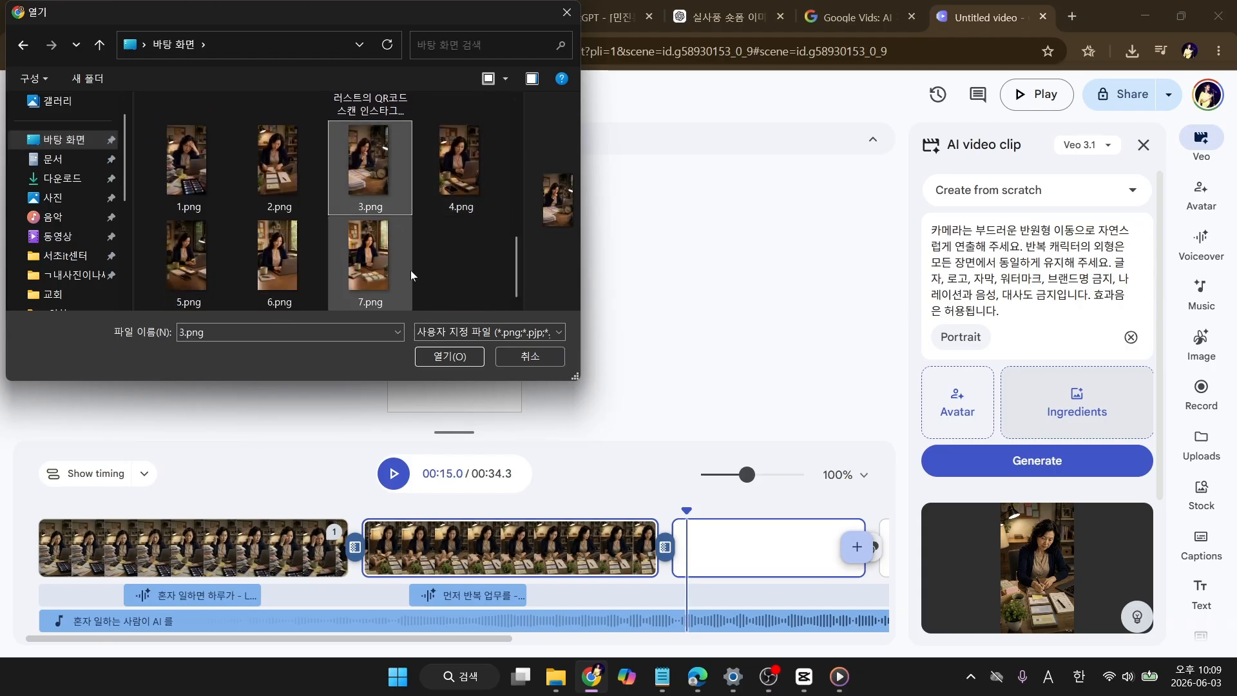
click(449, 356)
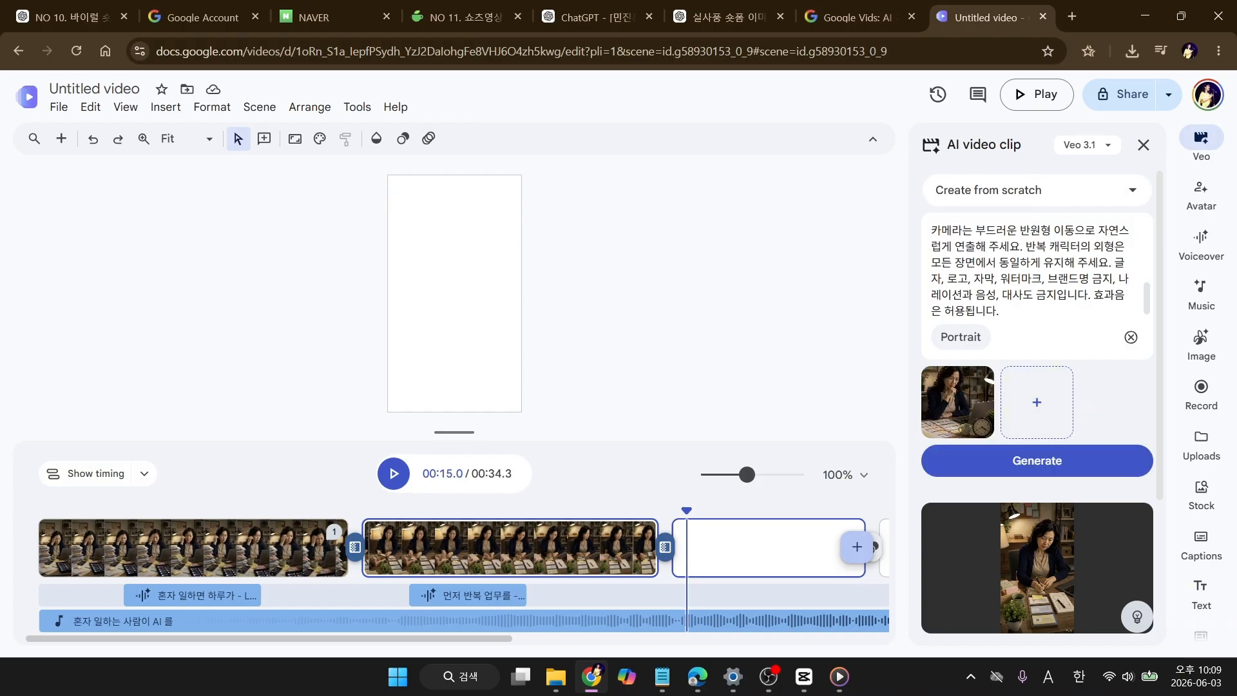
click(1047, 469)
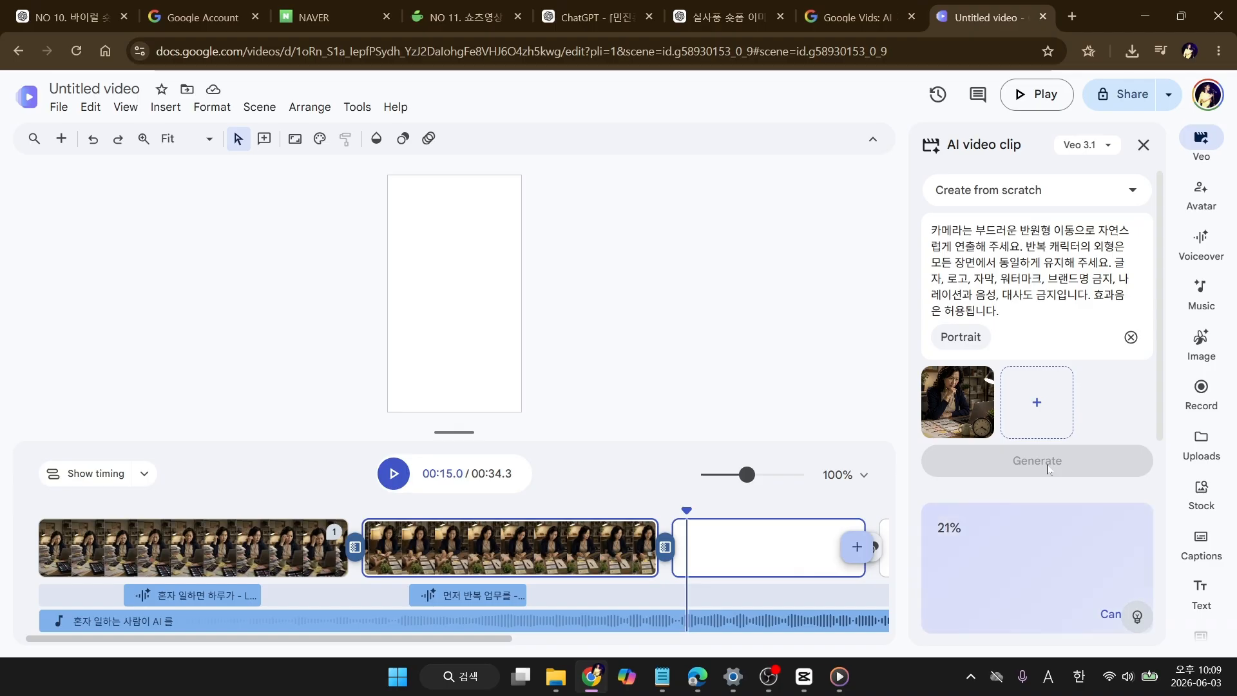
Copy the line '30분 넘는 일부터 AI에게 맡기세요.' from ChatGPT and return to the Vids editor.
click(621, 19)
scroll(746, 465, down, 20)
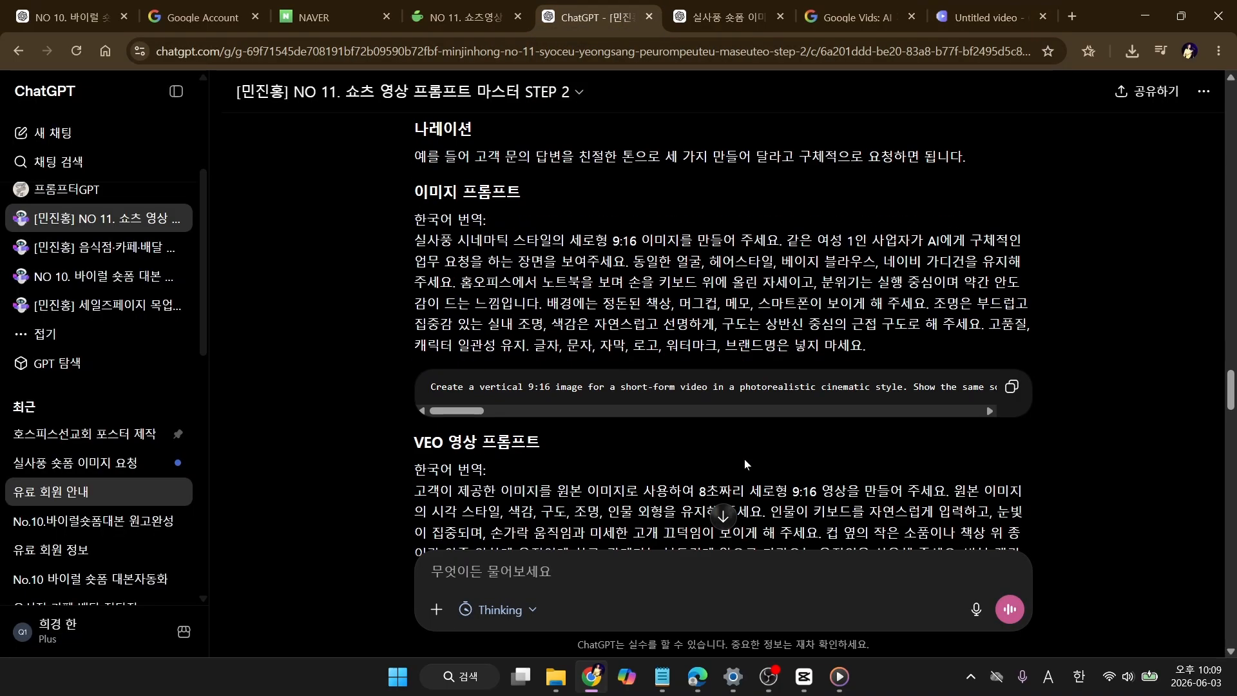
scroll(746, 464, down, 10)
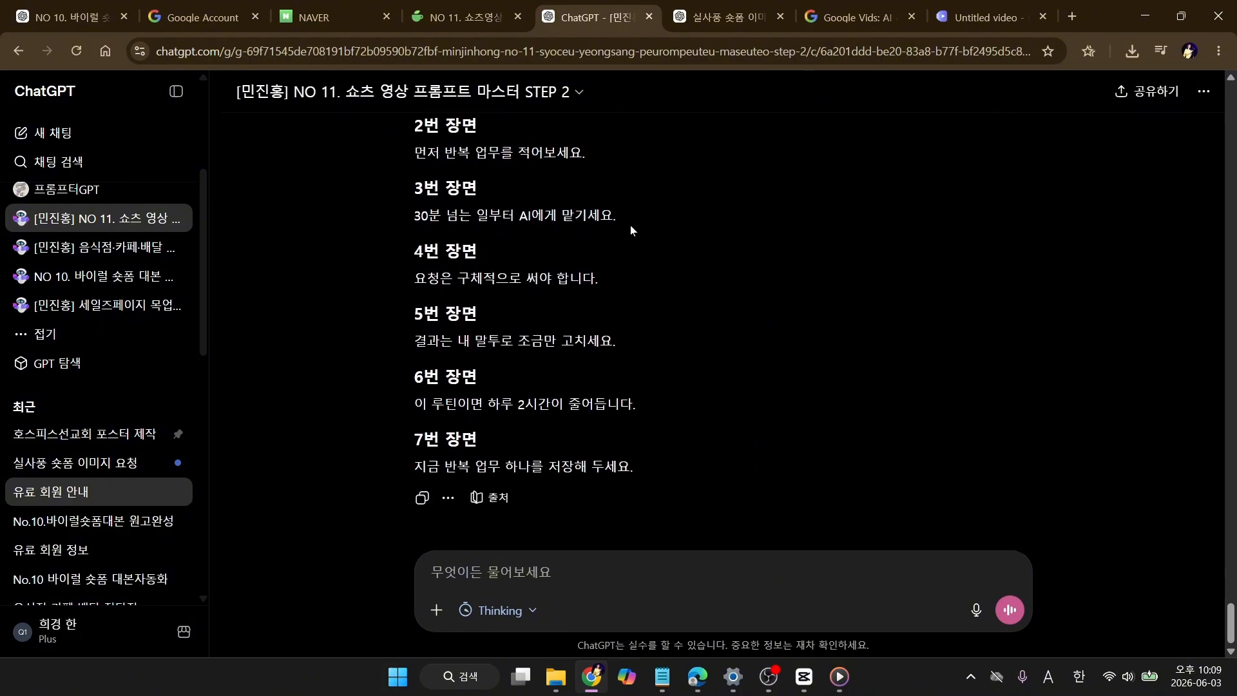
drag(618, 217, 404, 222)
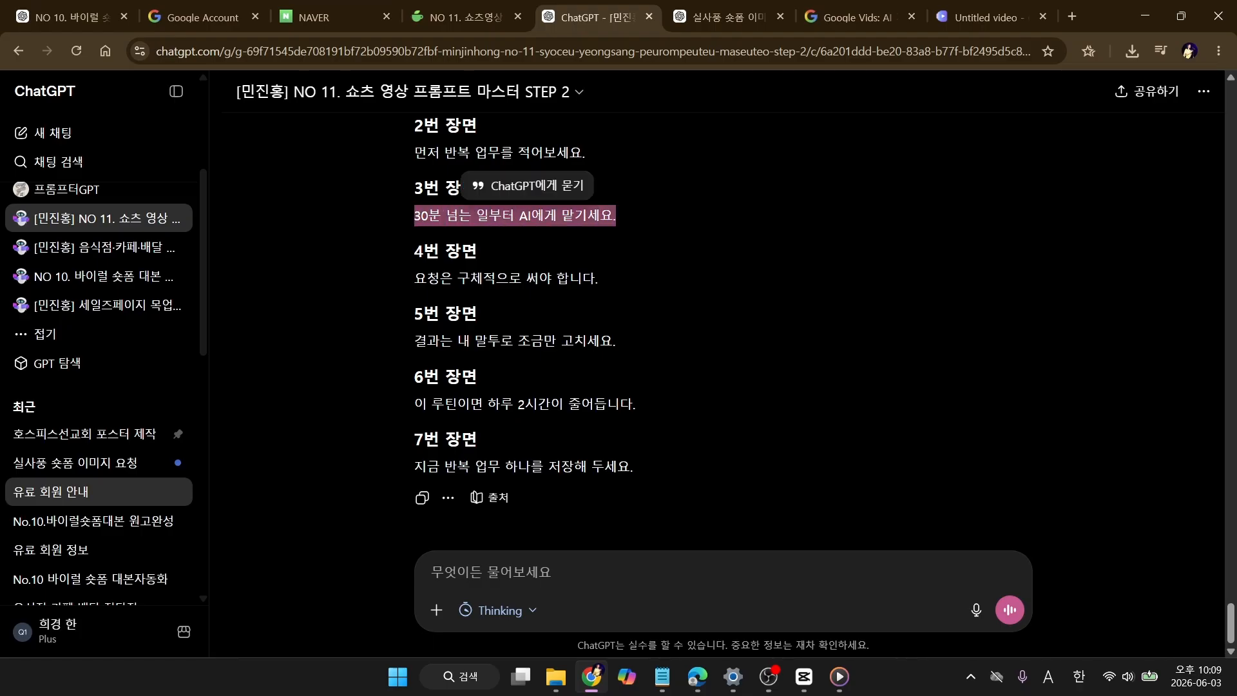
right_click(474, 219)
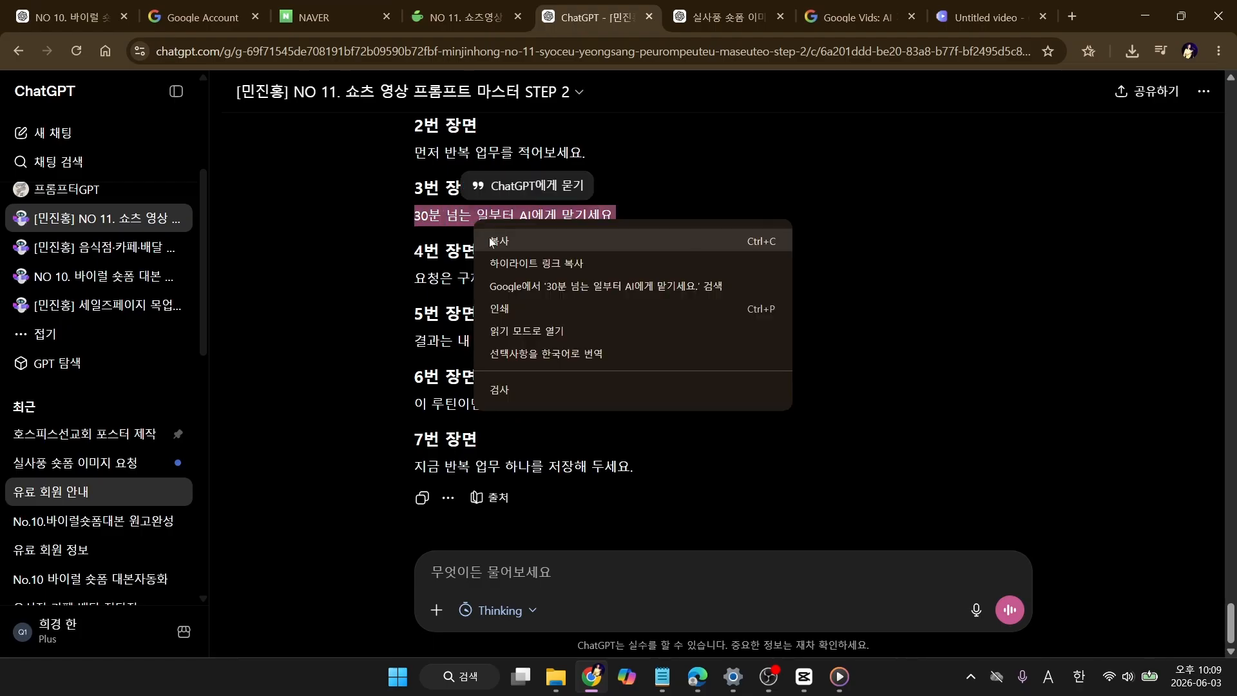
click(491, 238)
click(986, 17)
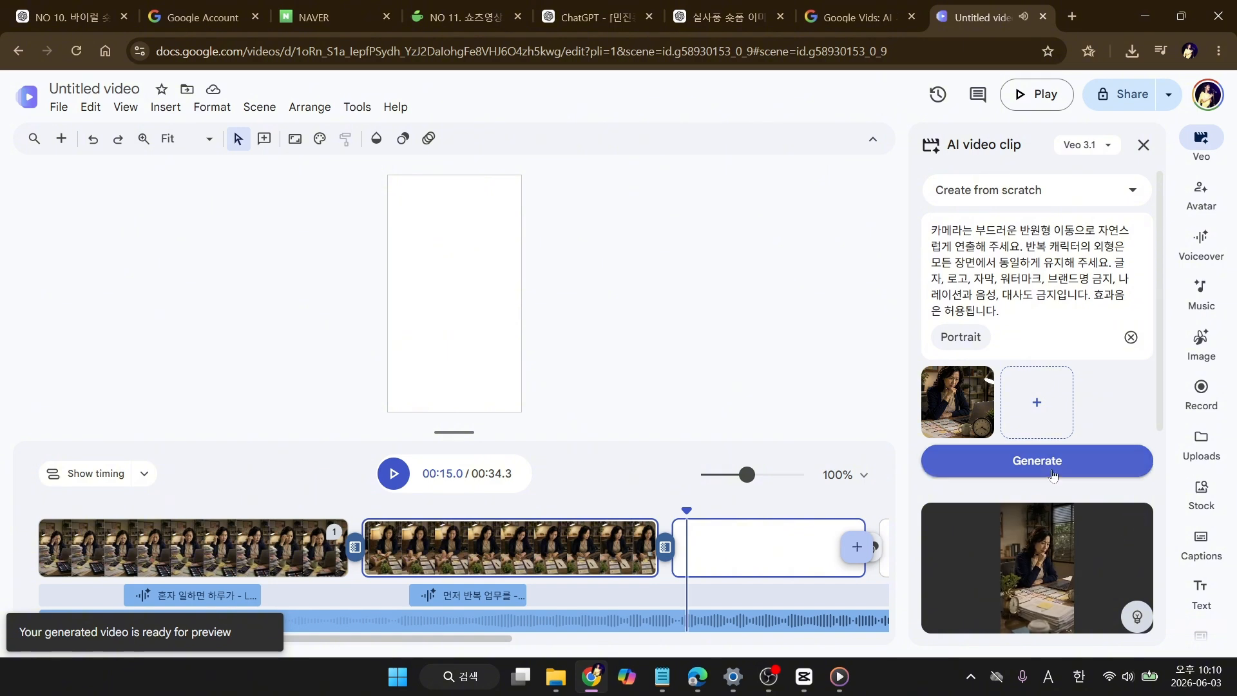
Play and pause the timeline, then move the playhead back to the blank third scene.
click(393, 474)
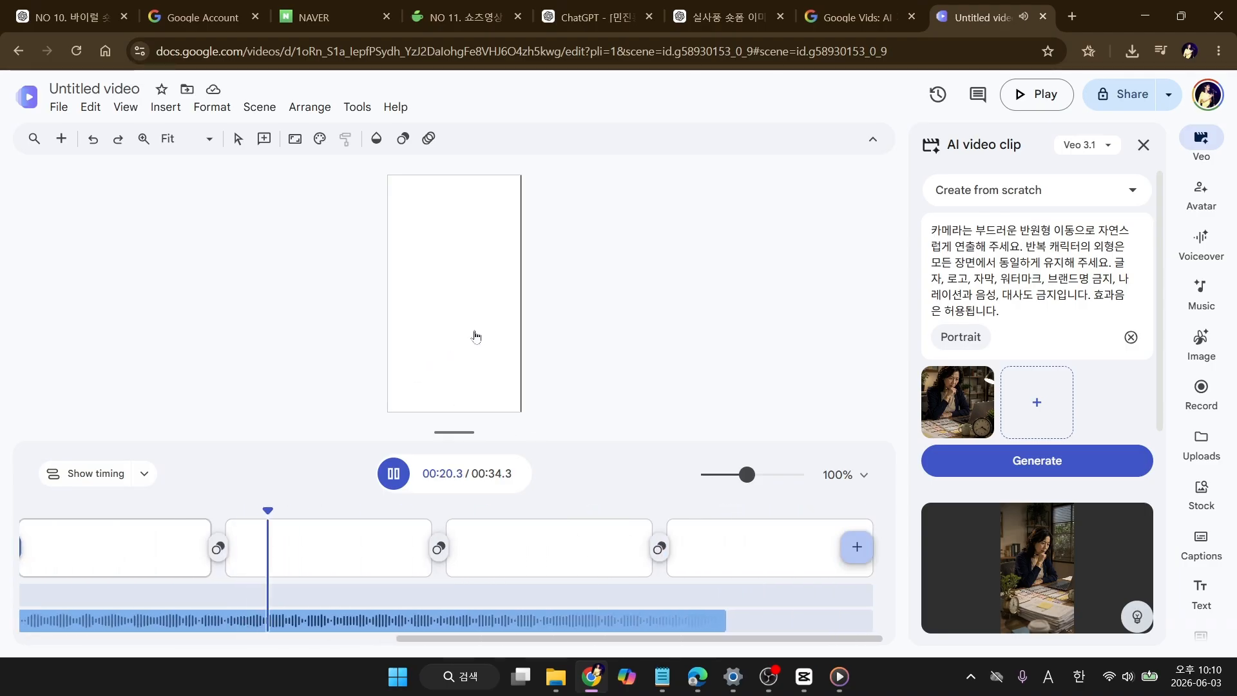
click(393, 474)
drag(347, 535, 297, 541)
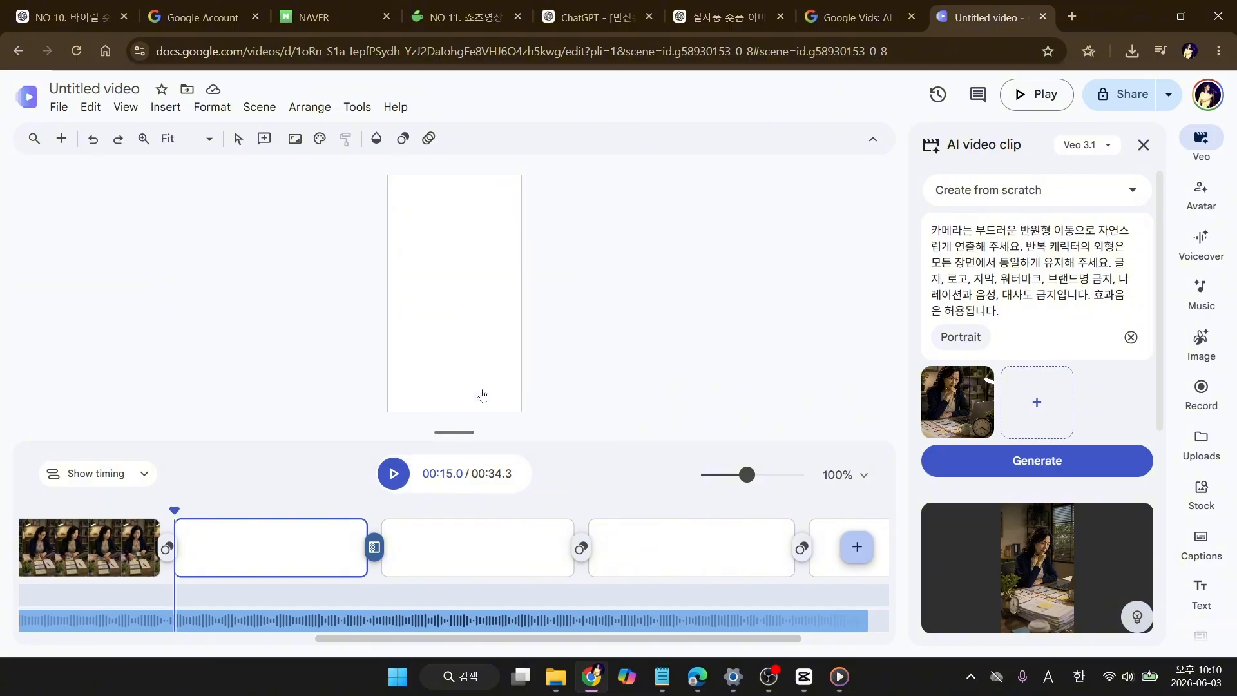
click(475, 348)
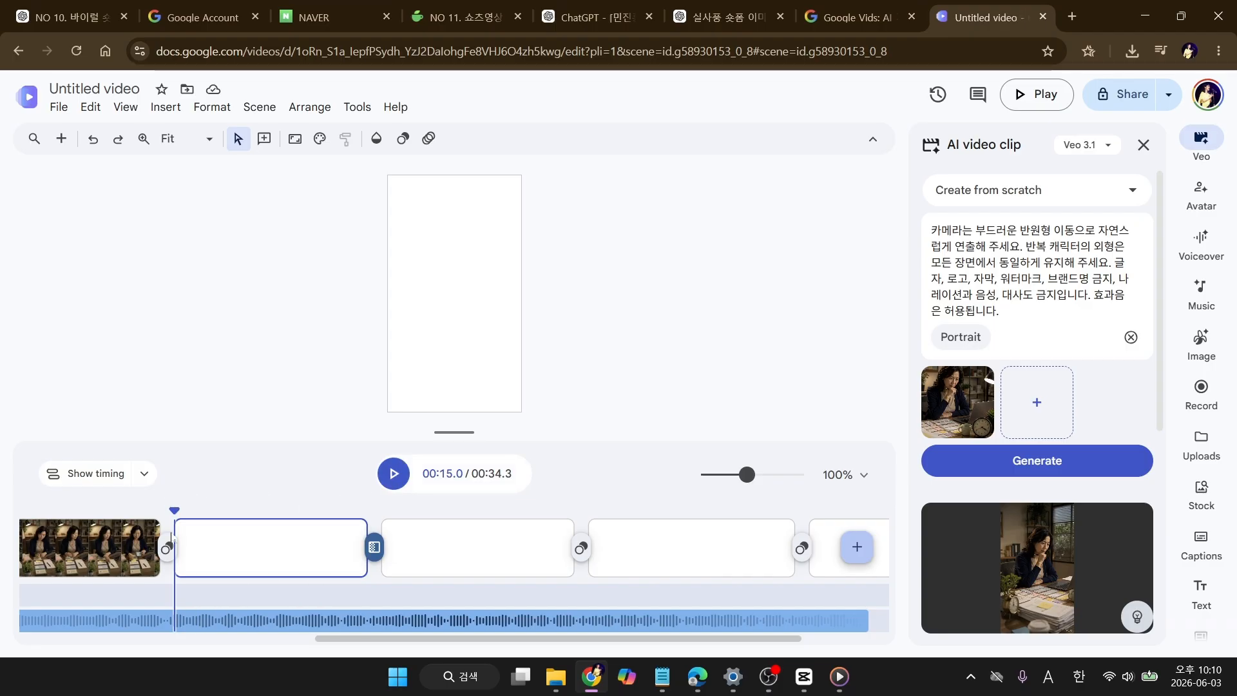
drag(174, 516, 696, 549)
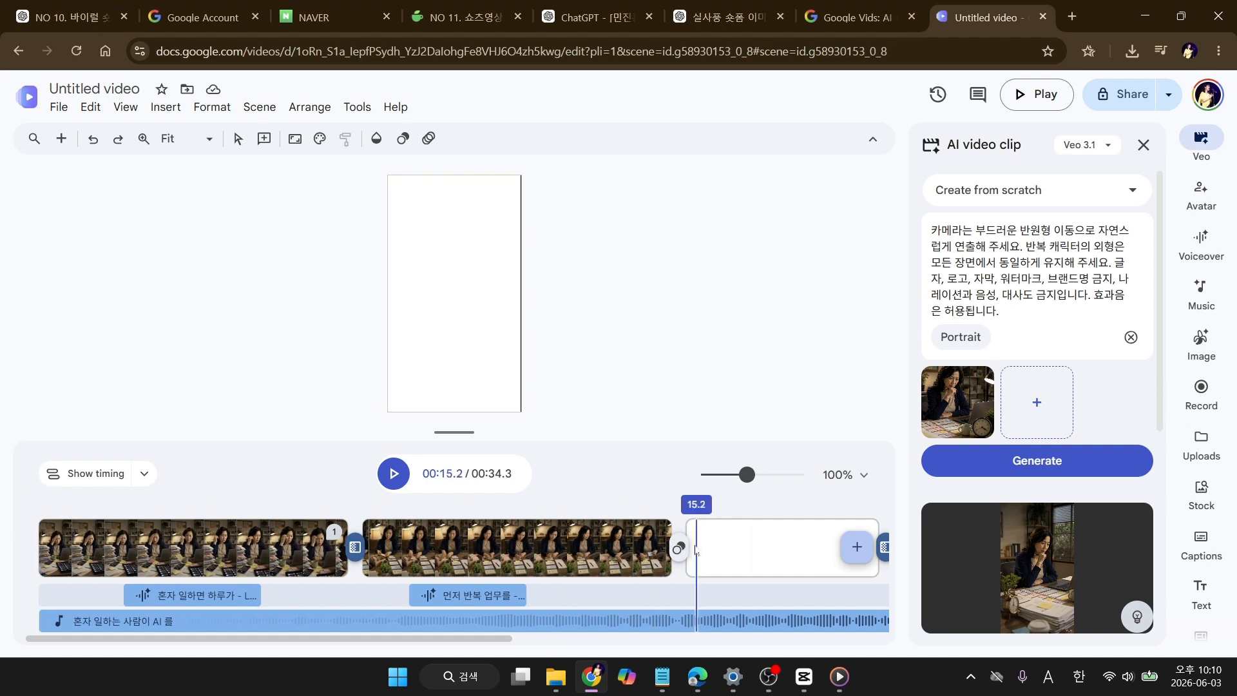
Insert the generated 3.png clip of the woman at her desk into scene 3, then open Voiceover.
click(1037, 567)
click(491, 371)
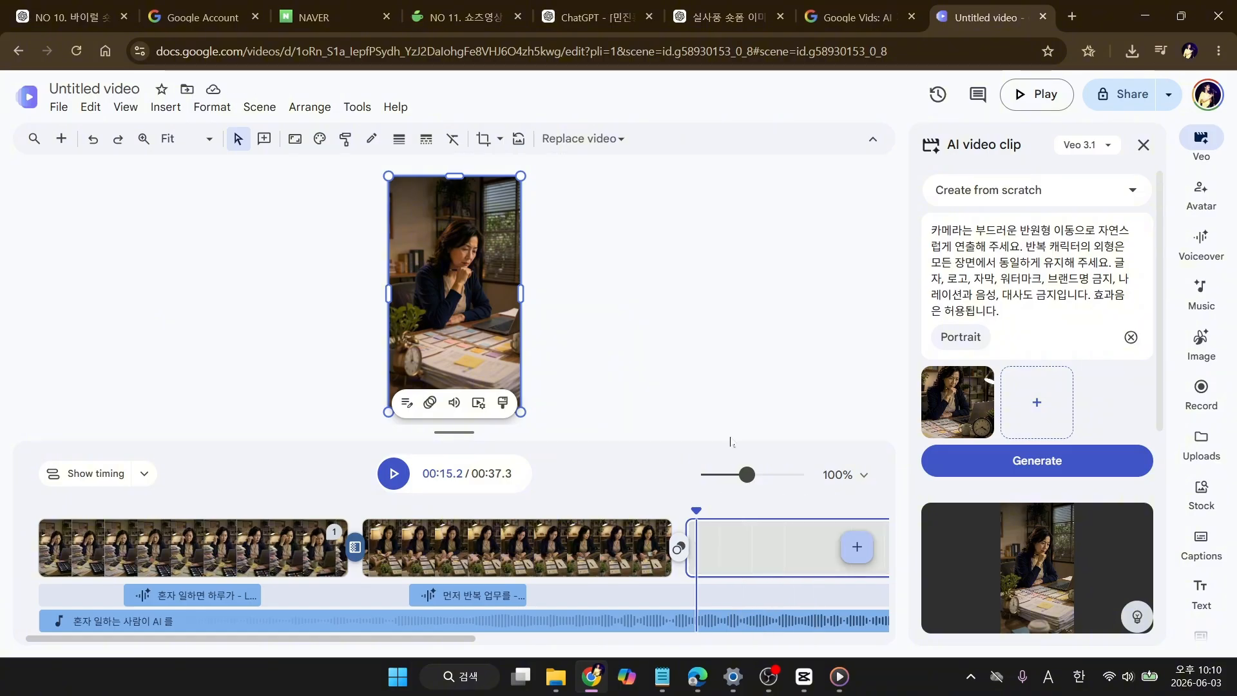
click(700, 368)
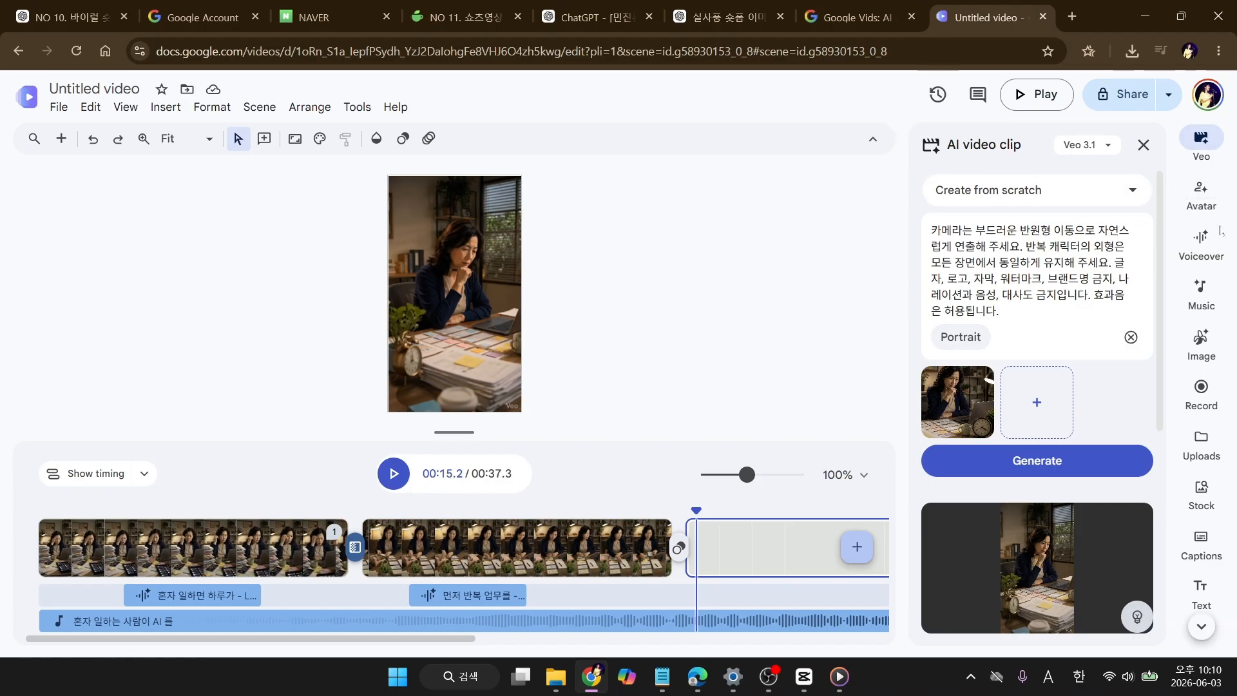
click(1203, 241)
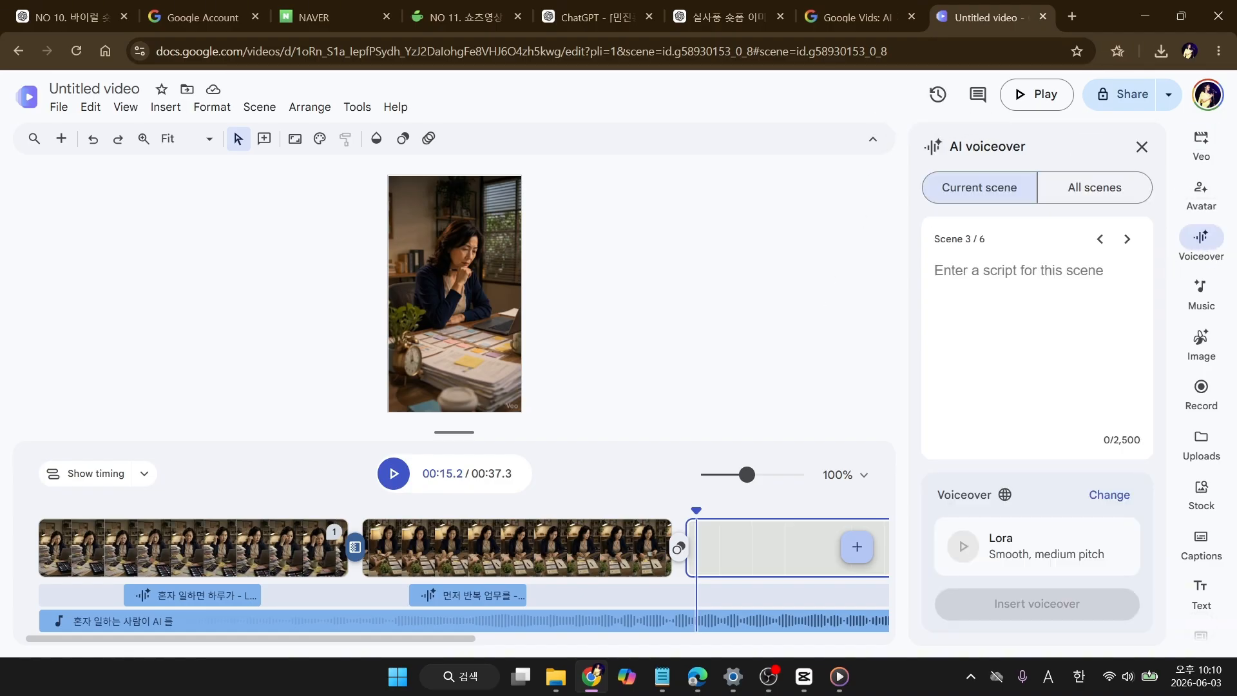
Paste '30분 넘는 일부터 AI에게 맡기세요.' as scene 3's script, insert the voiceover and preview it.
click(935, 270)
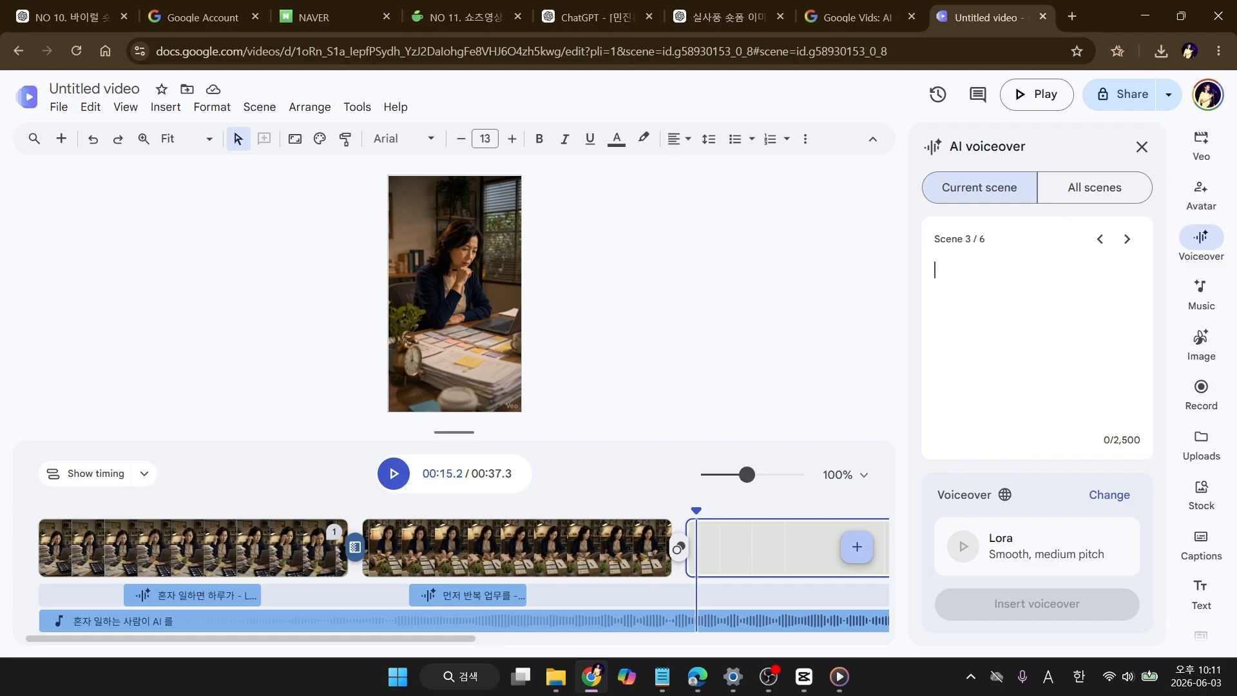
right_click(947, 276)
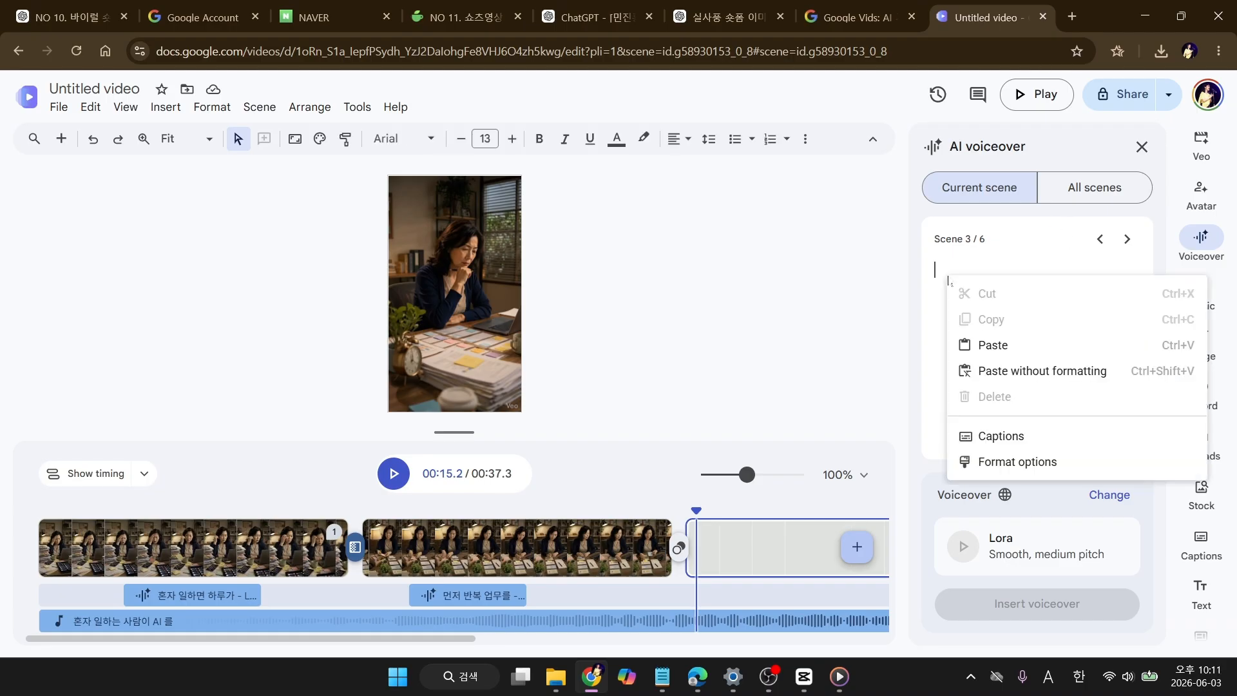
click(1001, 346)
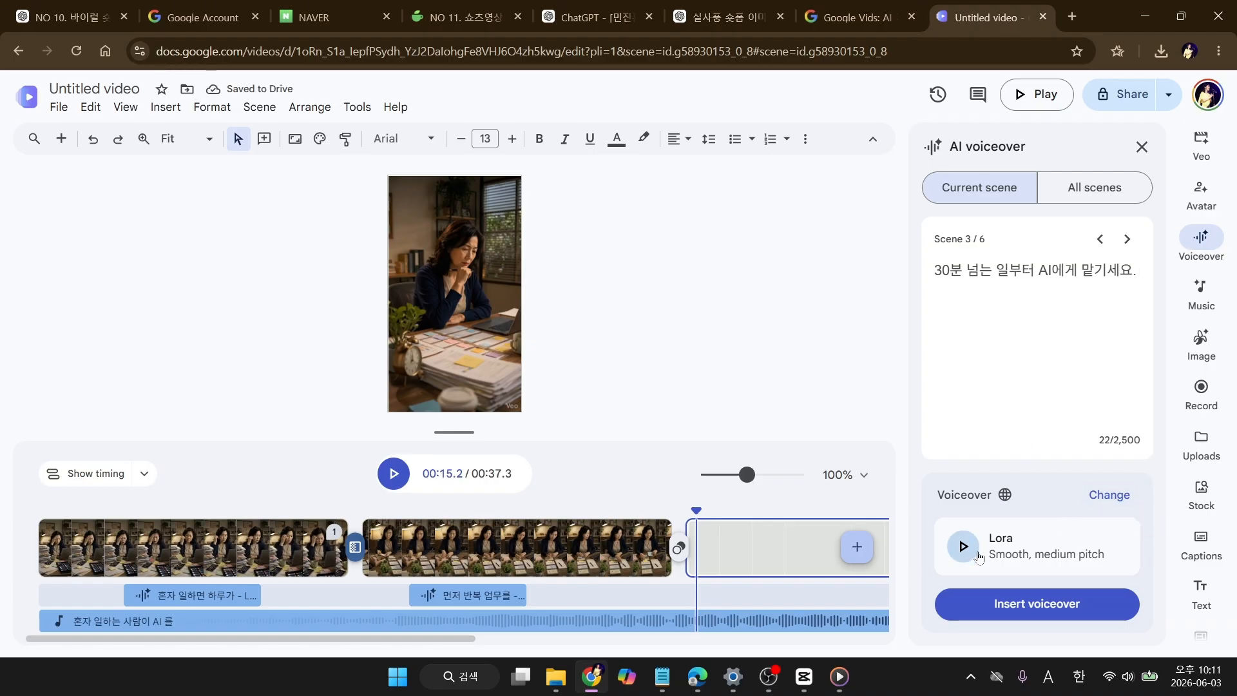
click(1058, 614)
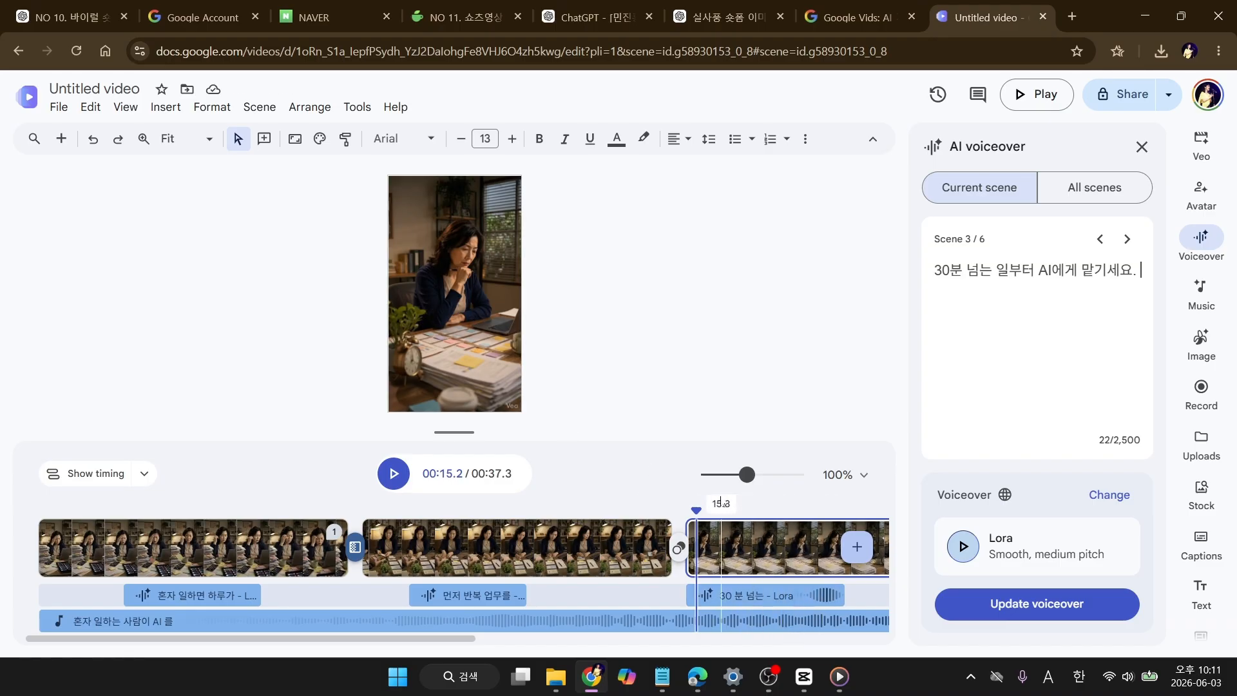
click(391, 477)
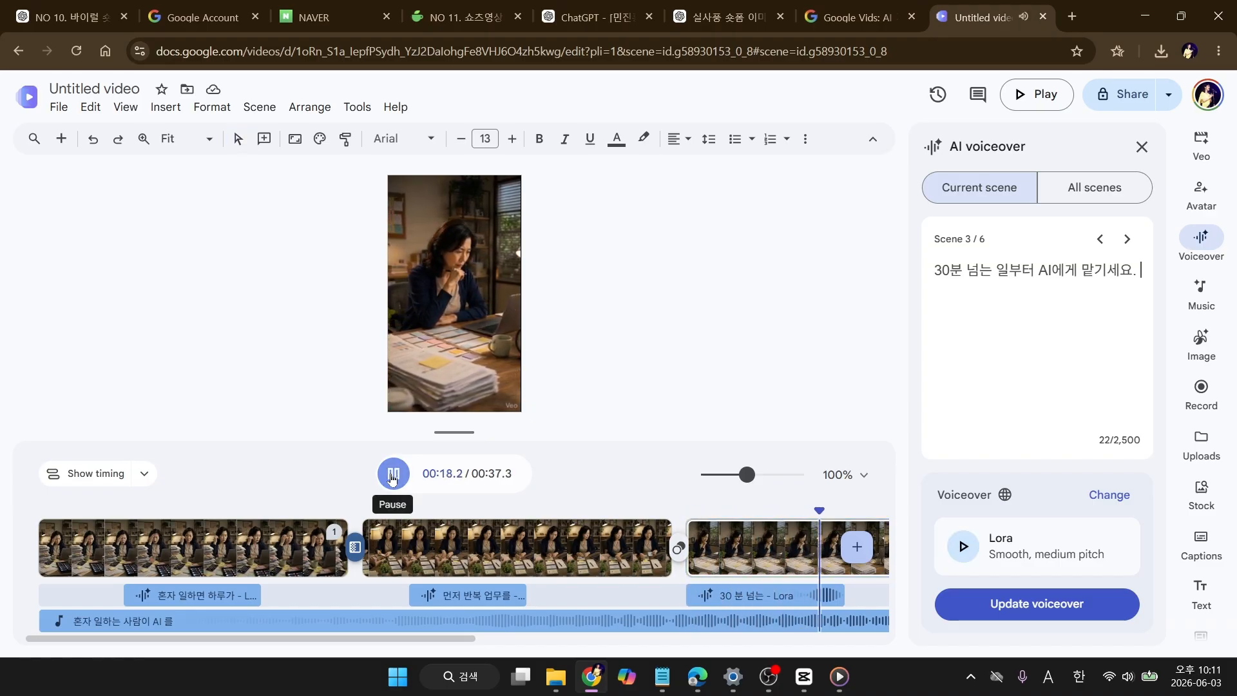
click(395, 477)
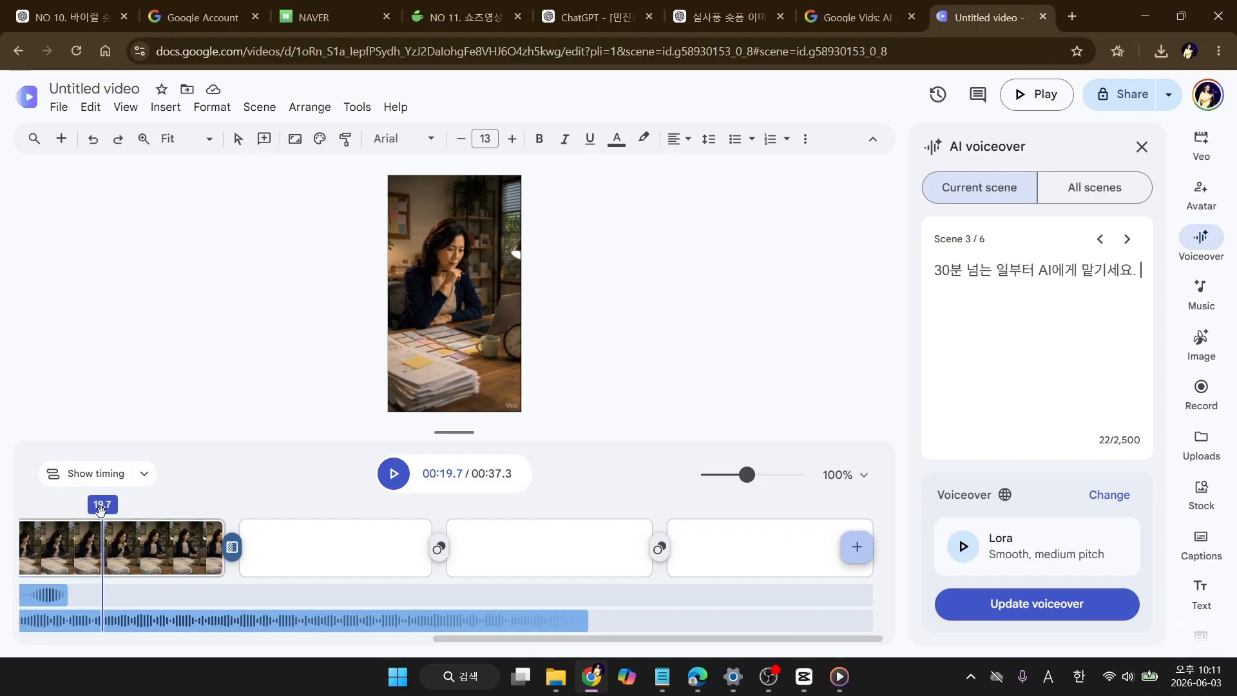
drag(101, 512, 395, 553)
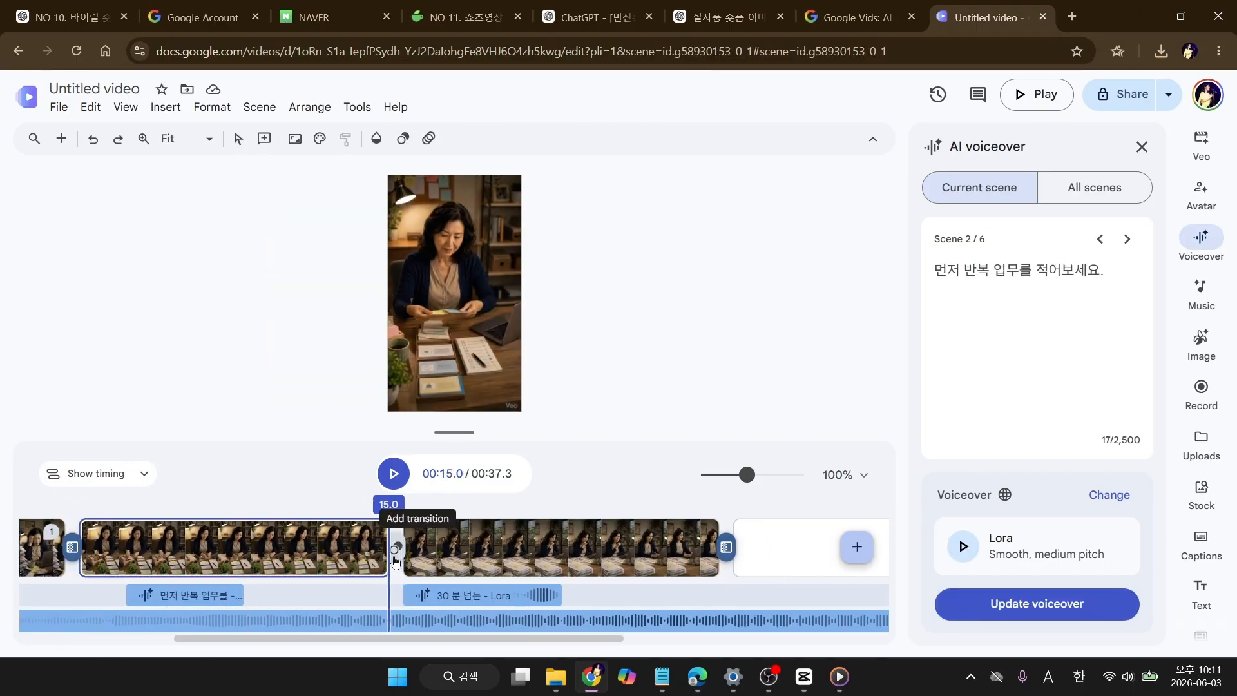
Add a Spin transition into scene 3 and start its voiceover a little later.
click(395, 552)
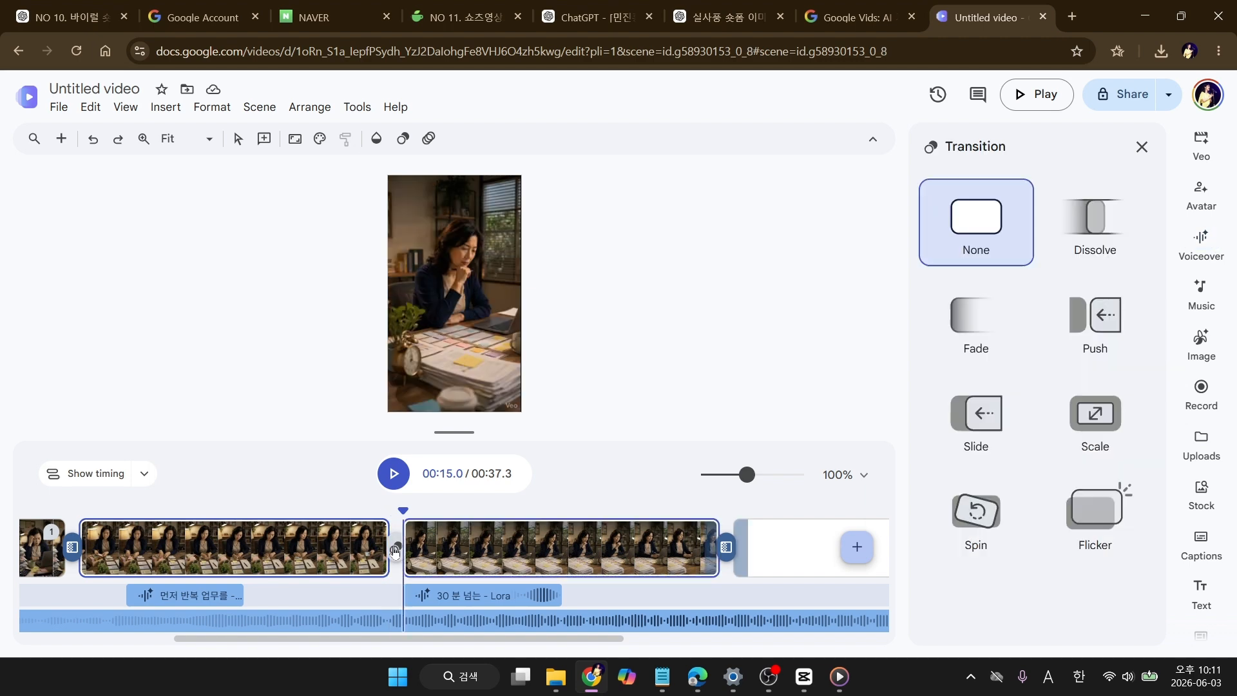
click(976, 511)
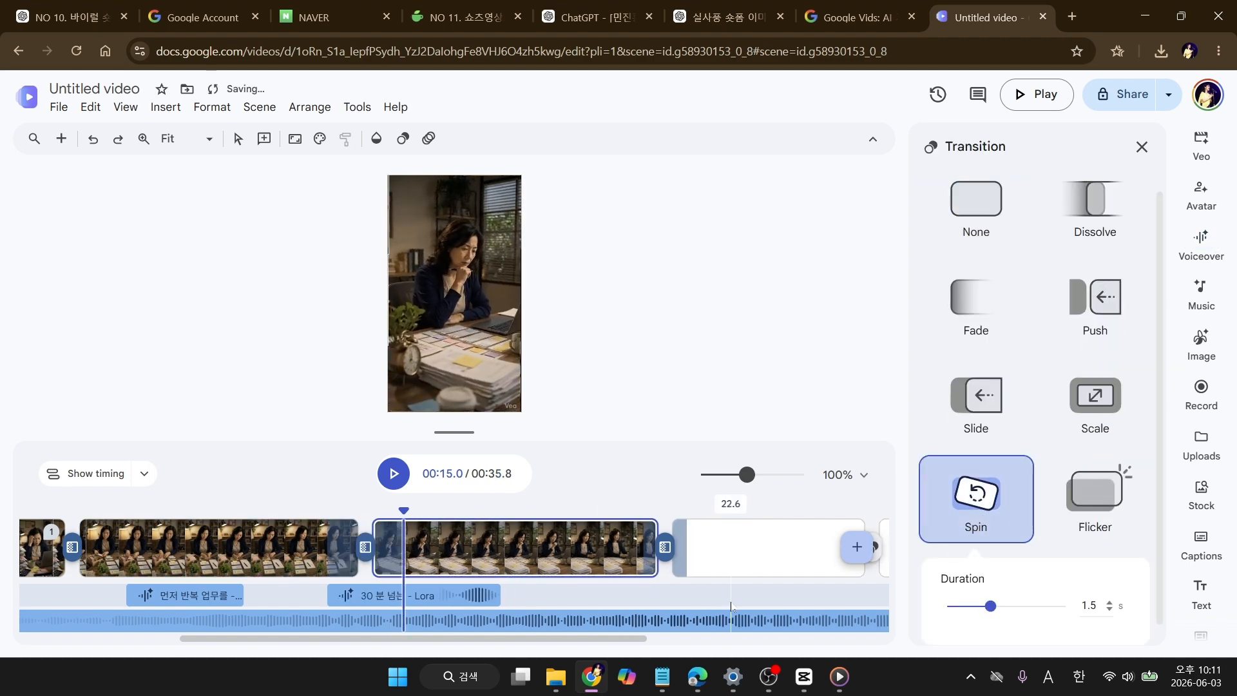
drag(476, 596, 566, 597)
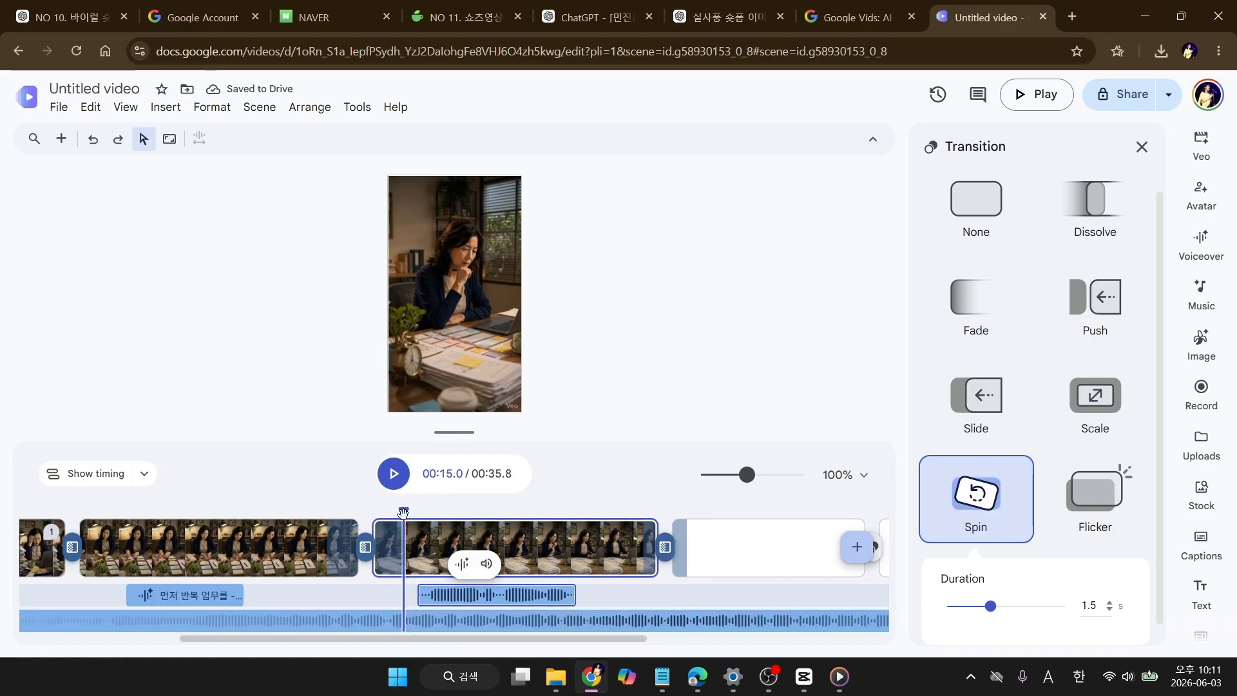
drag(403, 512, 721, 534)
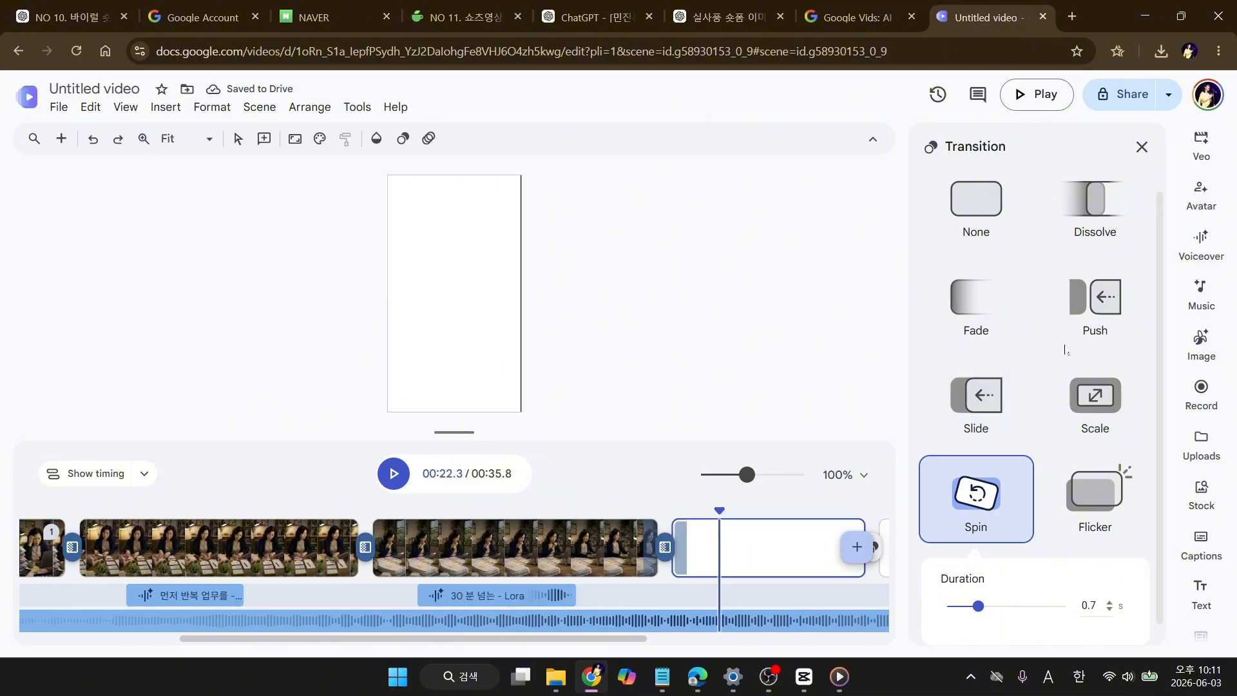
click(1142, 147)
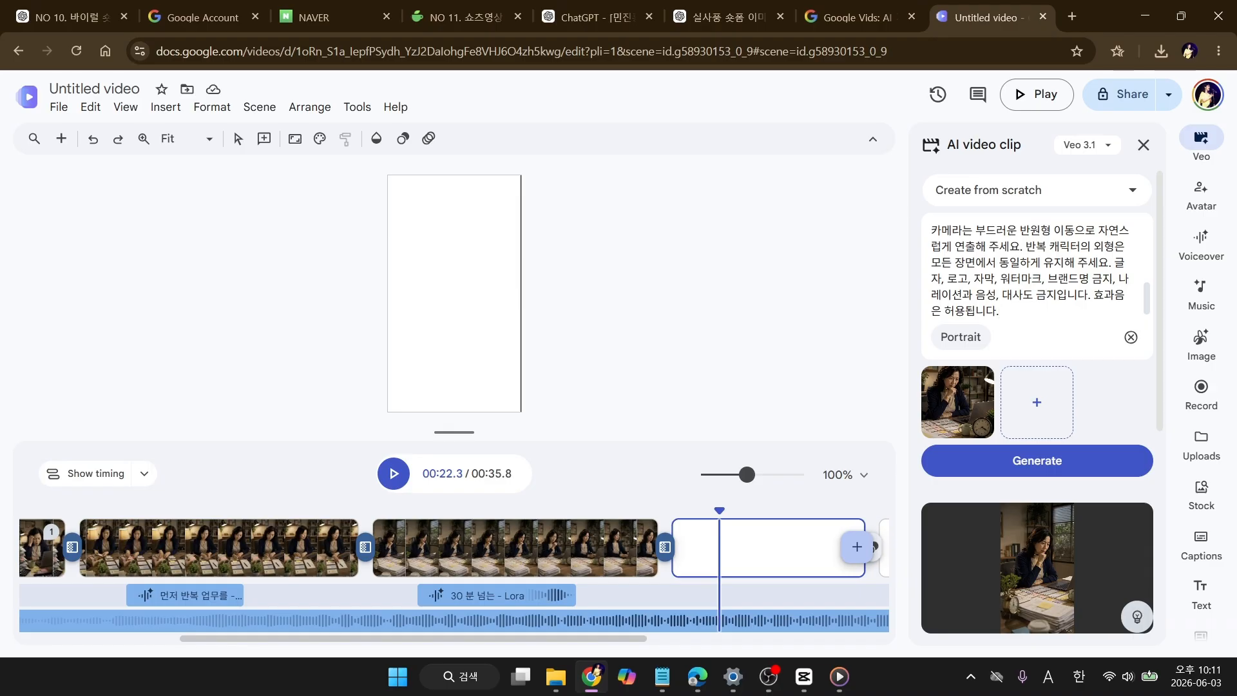
Clear the old prompt from the Veo clip generator and close it.
drag(1000, 311, 928, 213)
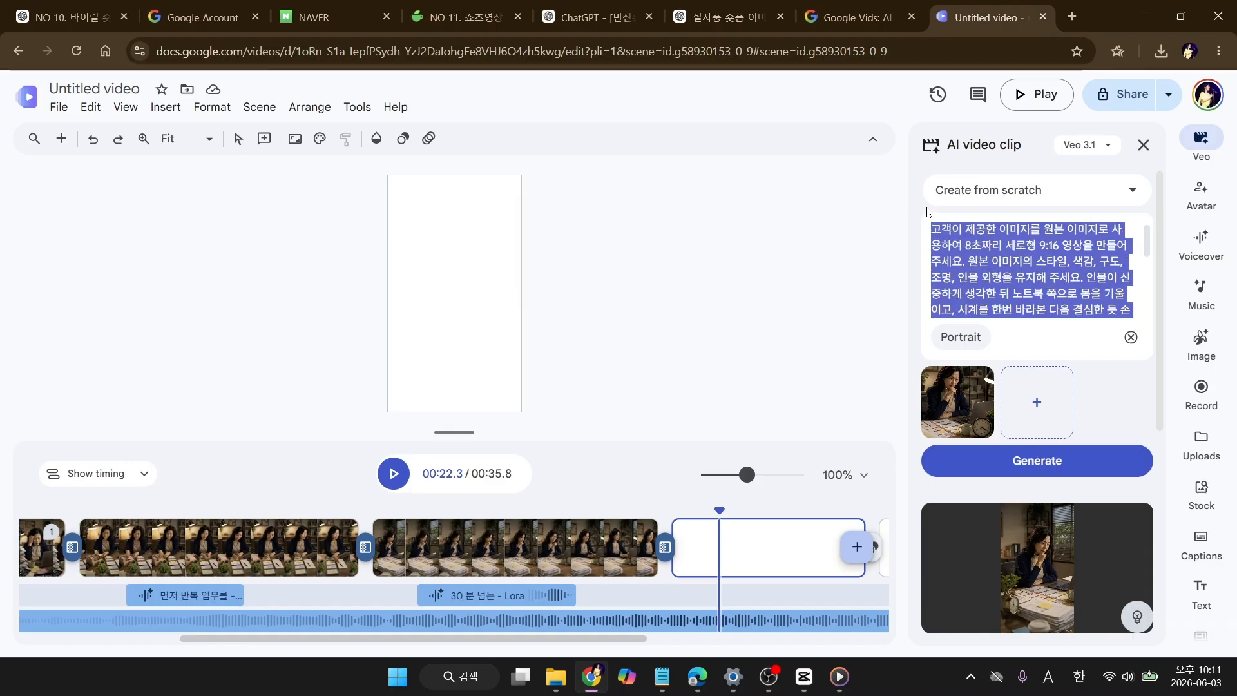
key(BackSpace)
click(1202, 138)
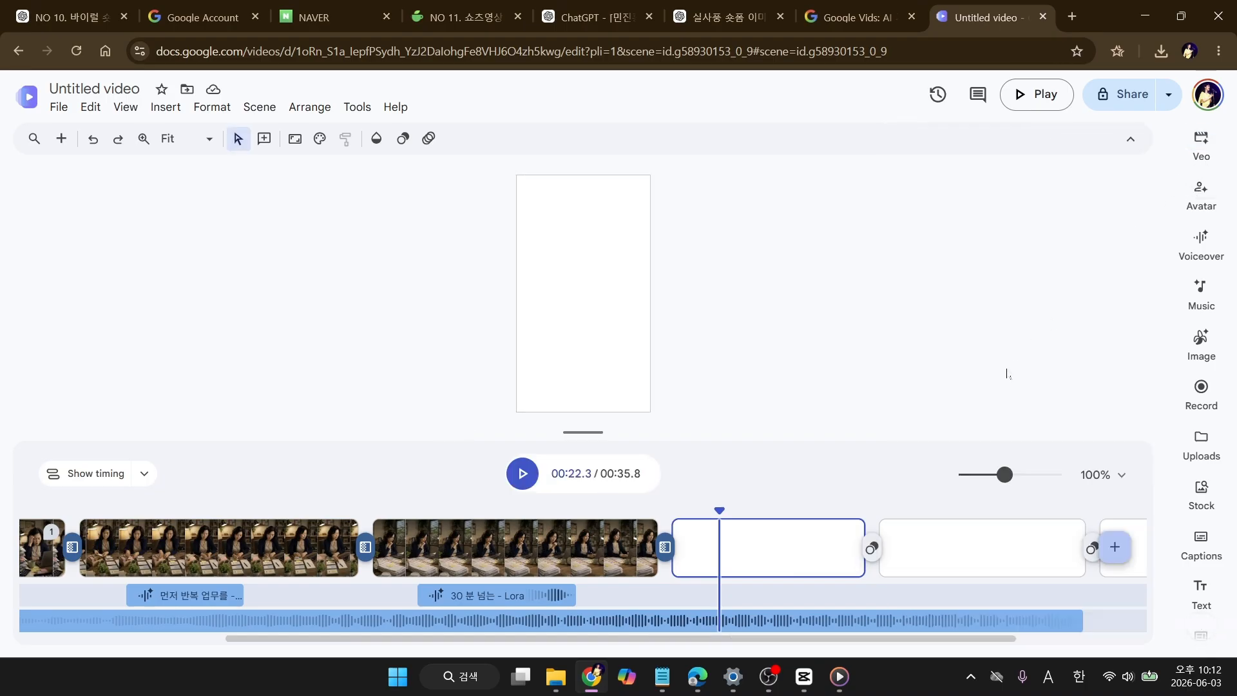
Copy the next Korean VEO video prompt from ChatGPT and return to the Vids editor.
click(595, 18)
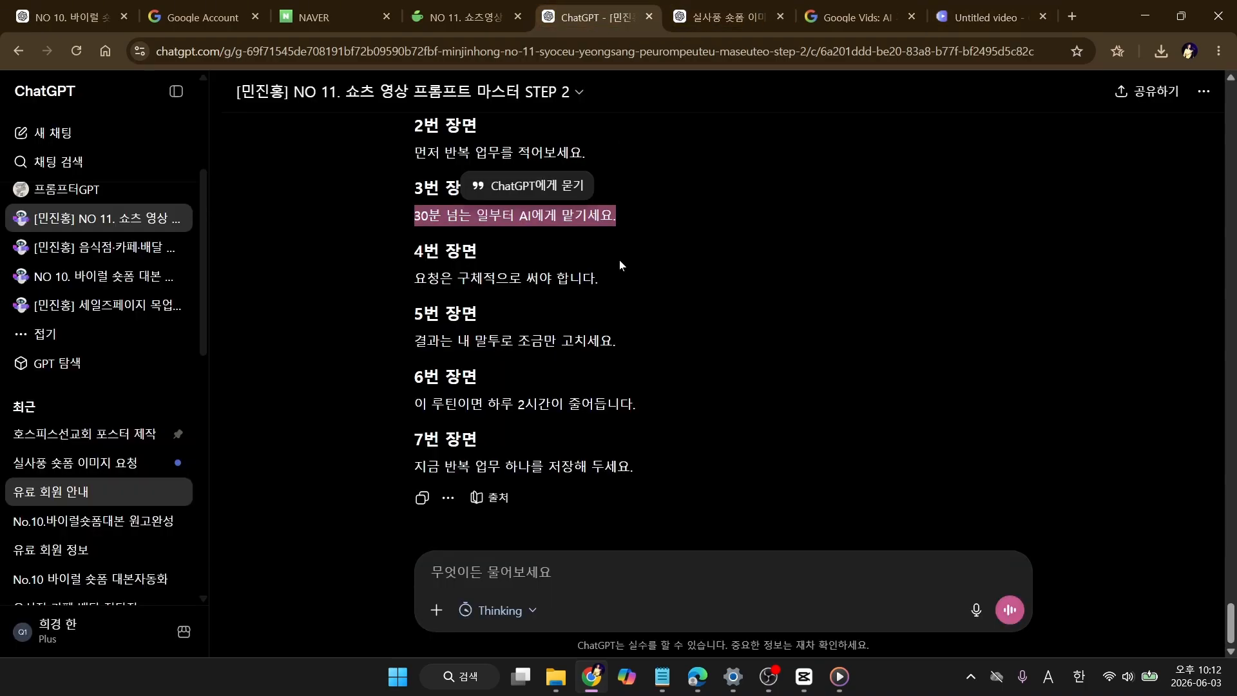
drag(1226, 622, 1228, 393)
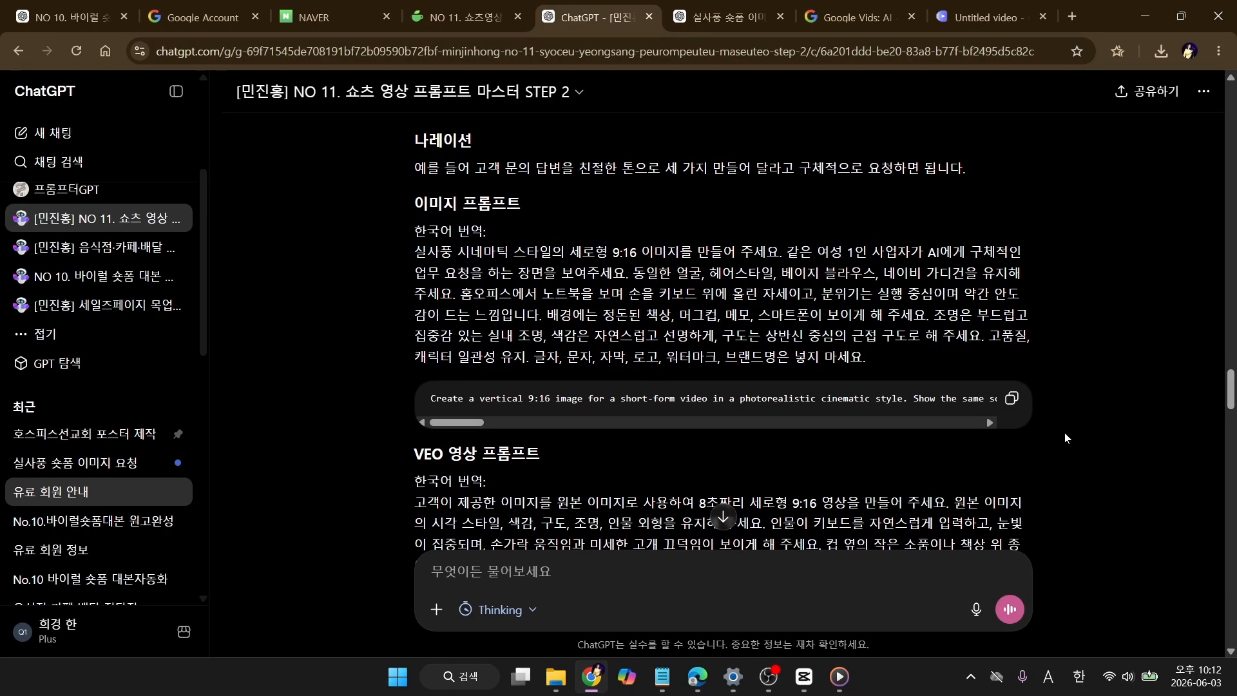
scroll(781, 477, down, 2)
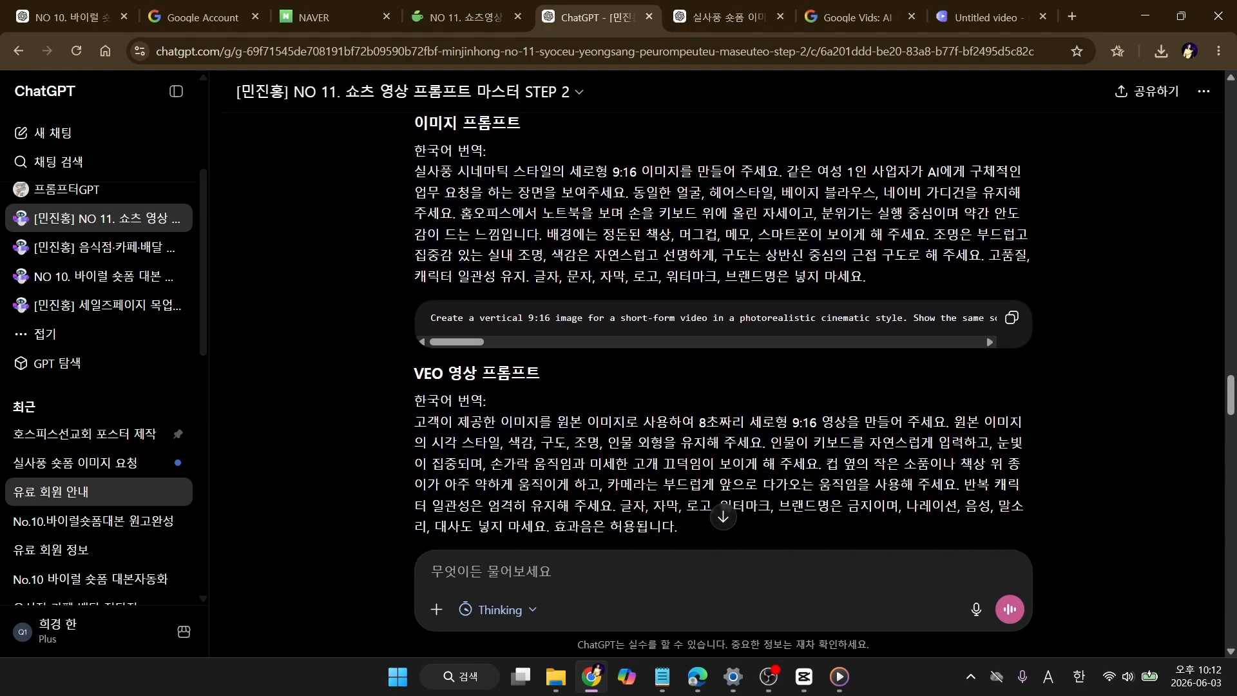
scroll(723, 339, down, 2)
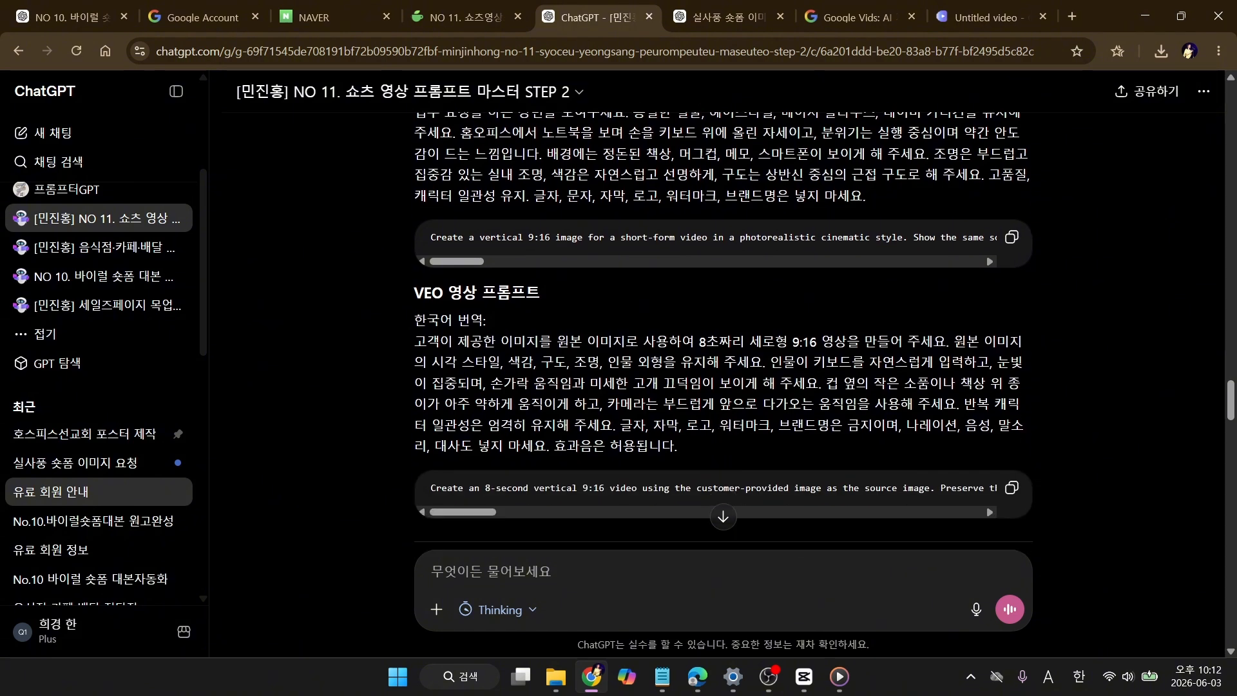
drag(416, 341, 1015, 451)
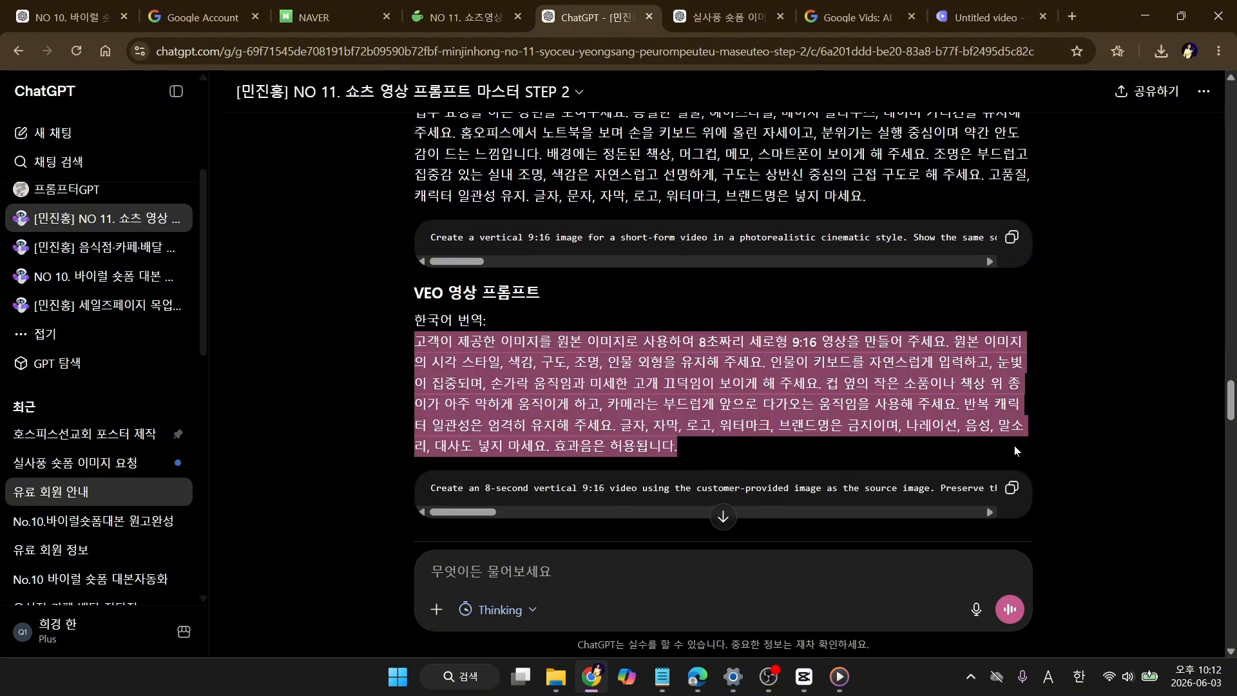
right_click(800, 397)
click(761, 417)
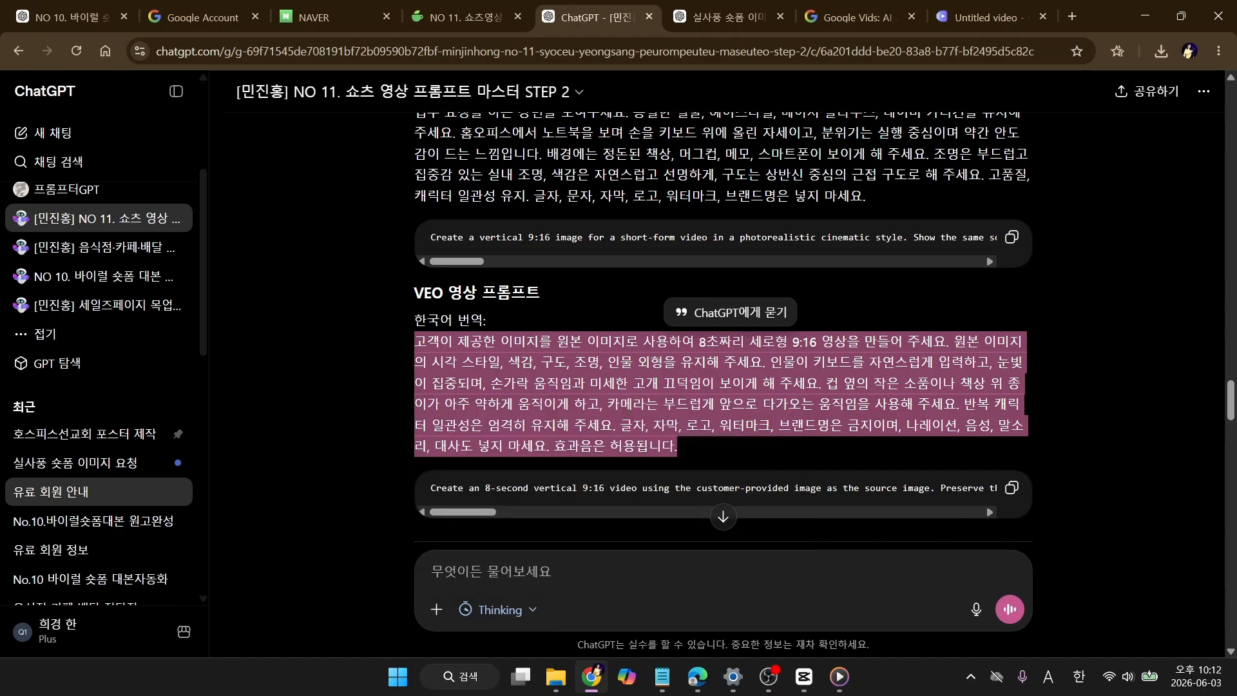
click(986, 17)
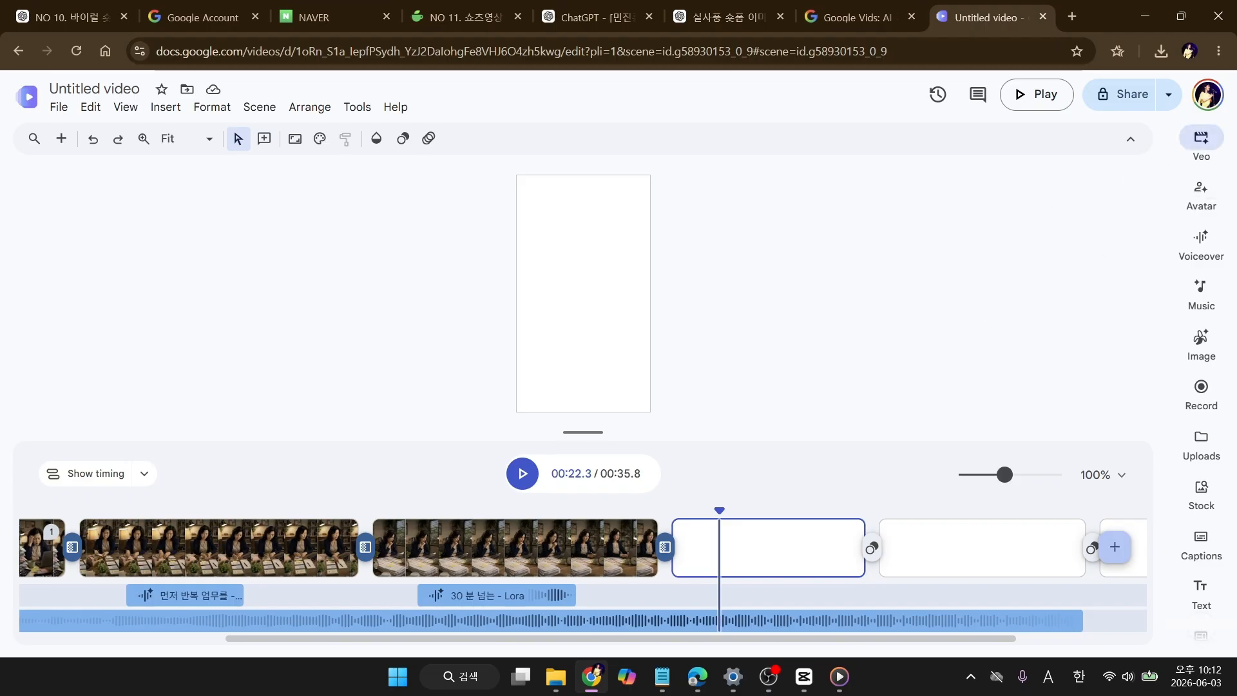
Paste the copied Korean Veo prompt into the AI video clip generator.
click(1201, 139)
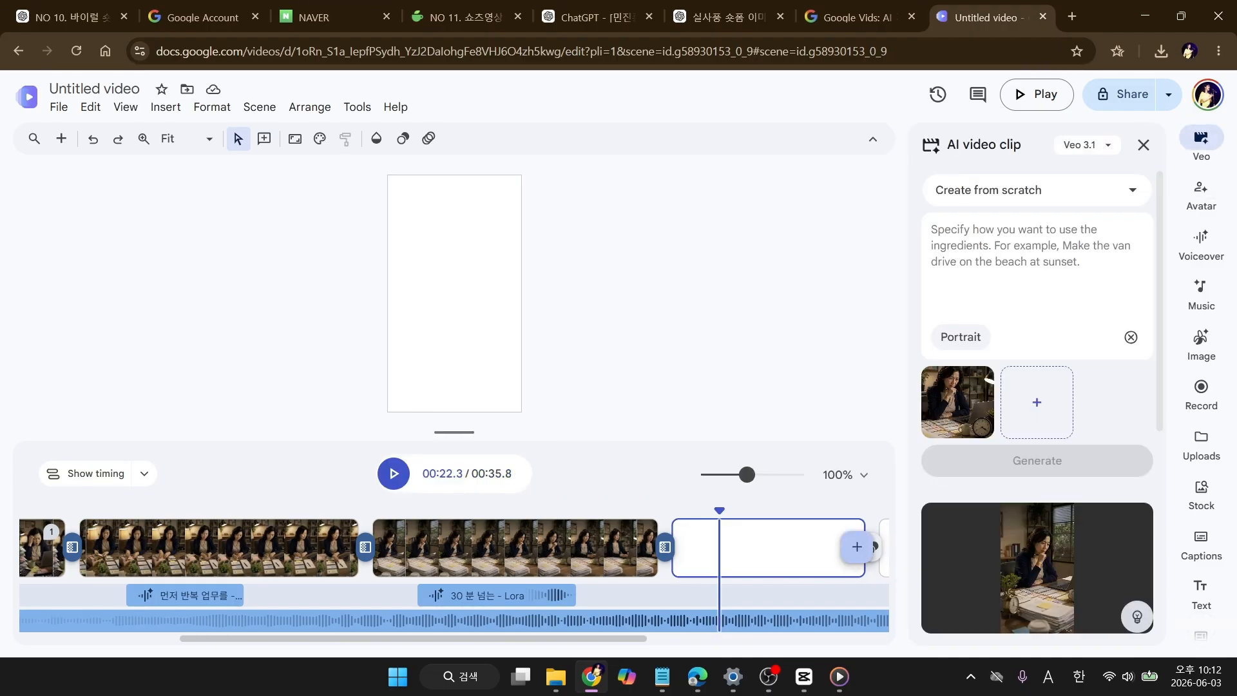
right_click(954, 236)
click(988, 397)
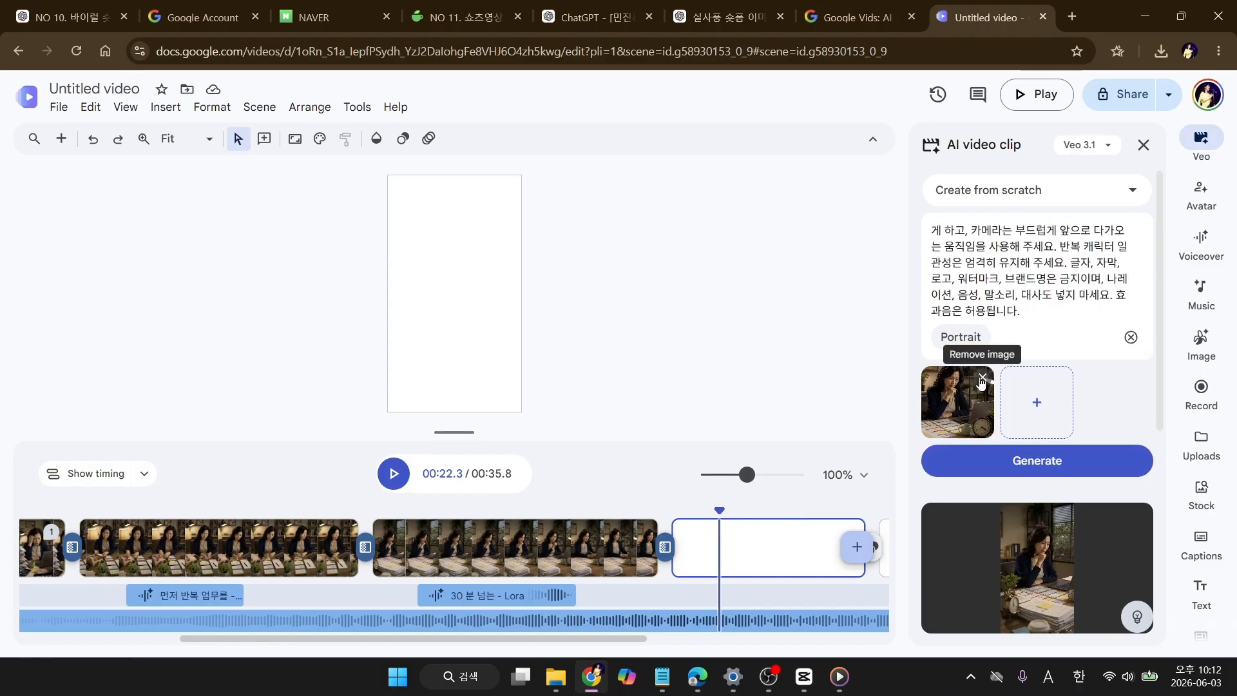
Replace the reference image with 4.png, start generating the clip, and return to ChatGPT.
click(982, 380)
click(1077, 411)
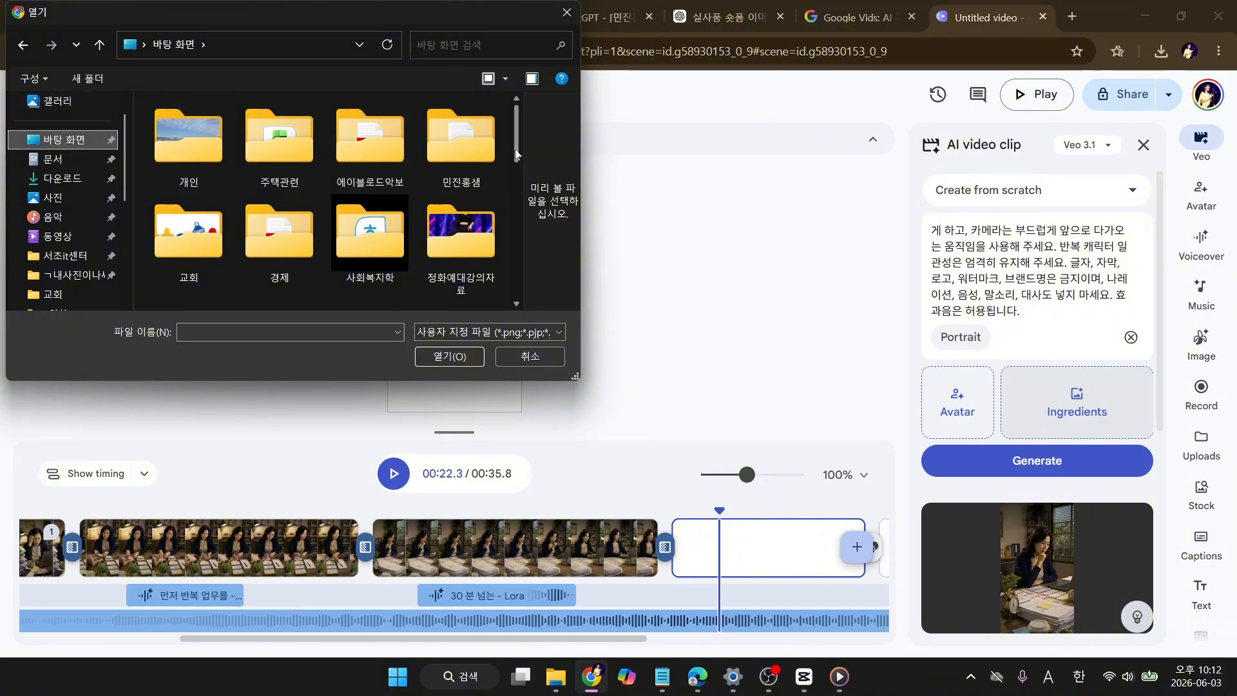
drag(516, 149, 508, 284)
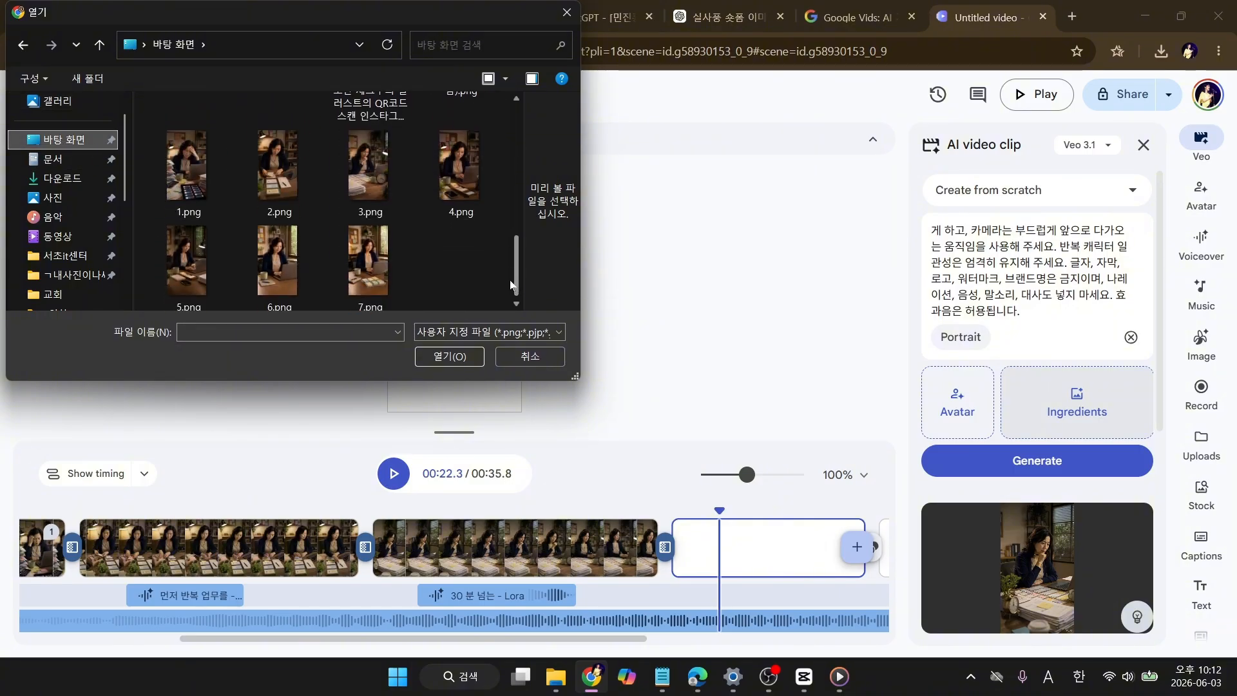
click(454, 174)
click(459, 358)
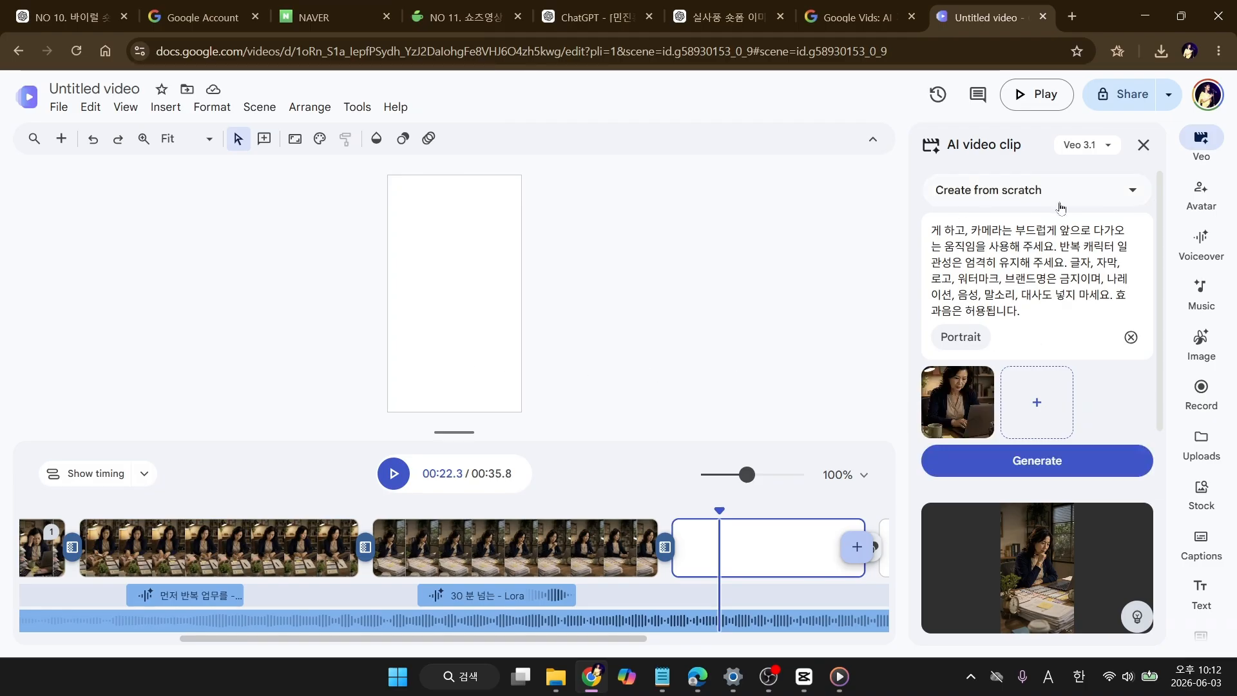
click(1011, 468)
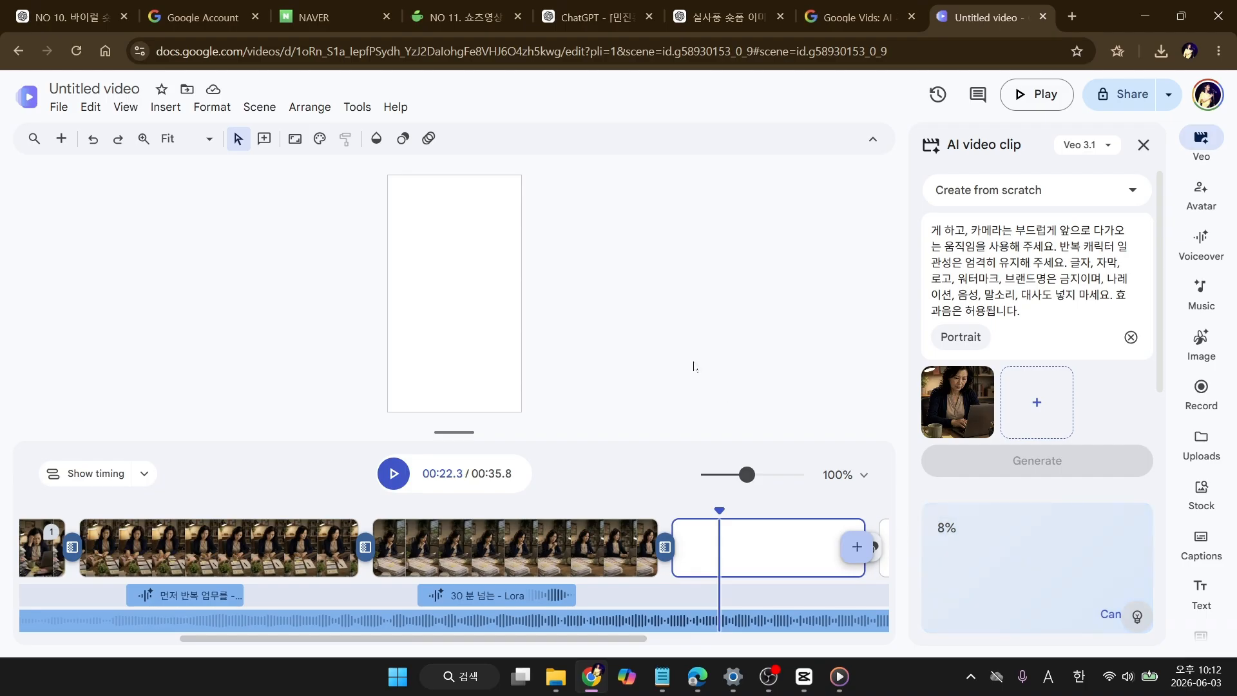
click(615, 18)
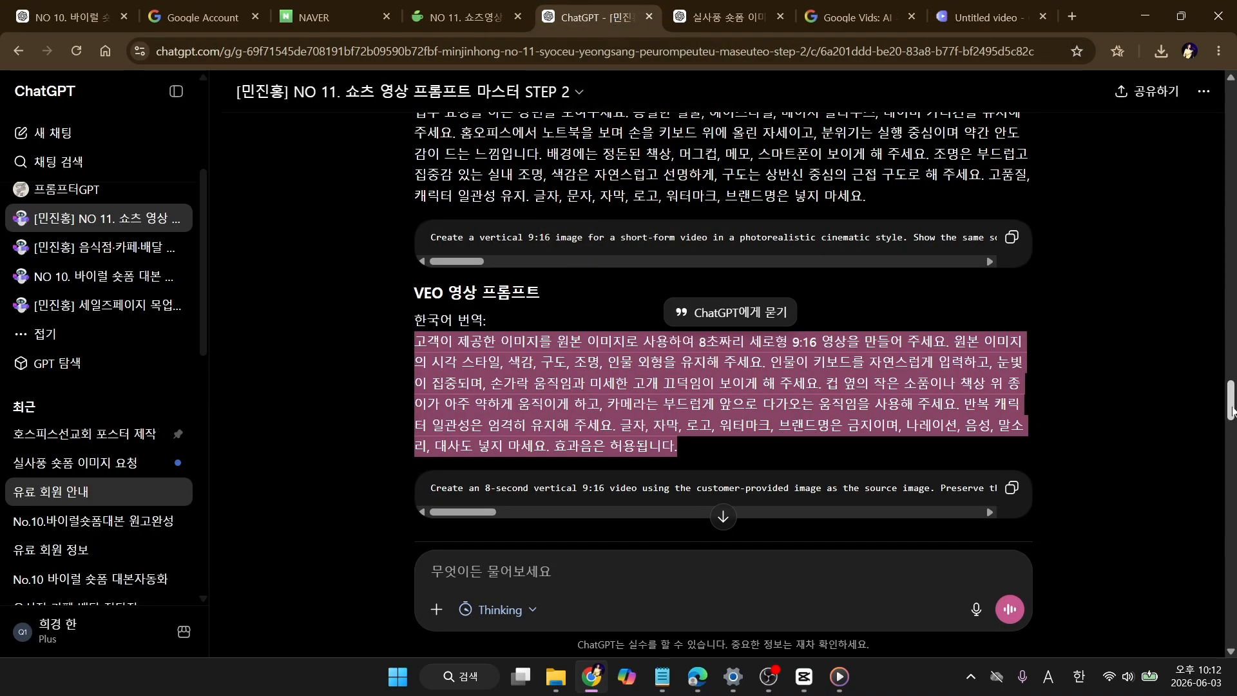
Copy the scene 4 narration '요청은 구체적으로 써야 합니다' from the end of the chat and return to Google Vids.
drag(1231, 411, 1228, 649)
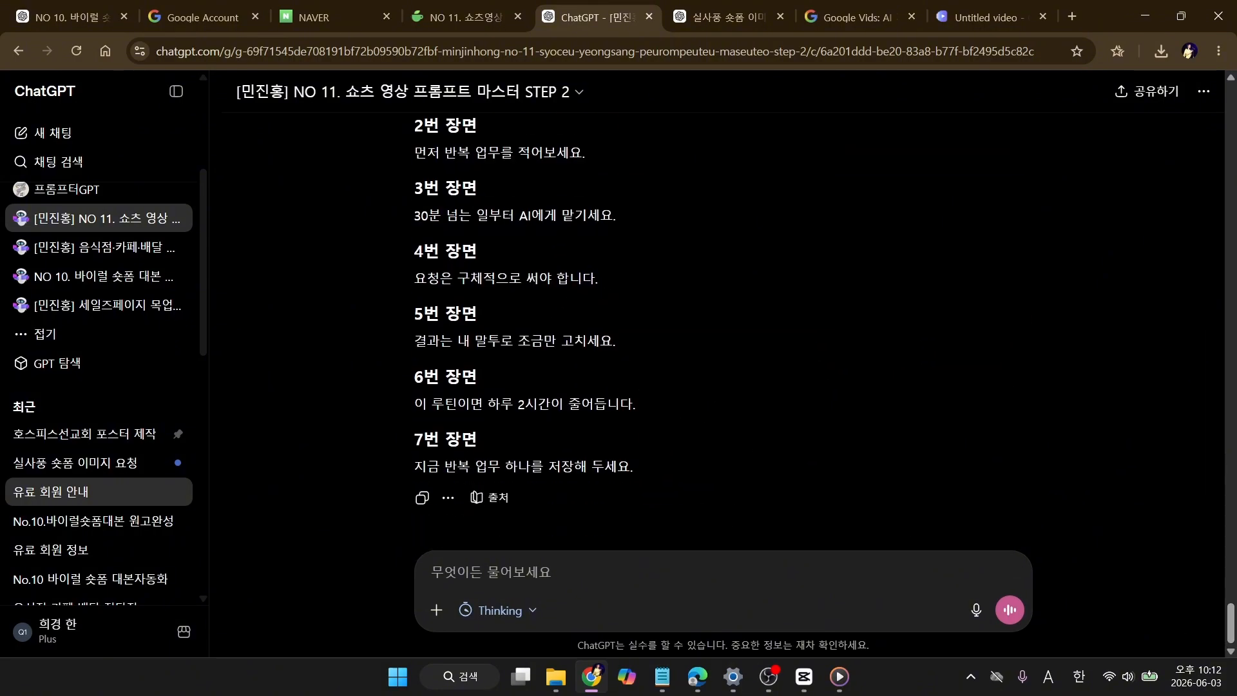
drag(596, 279, 428, 278)
right_click(416, 282)
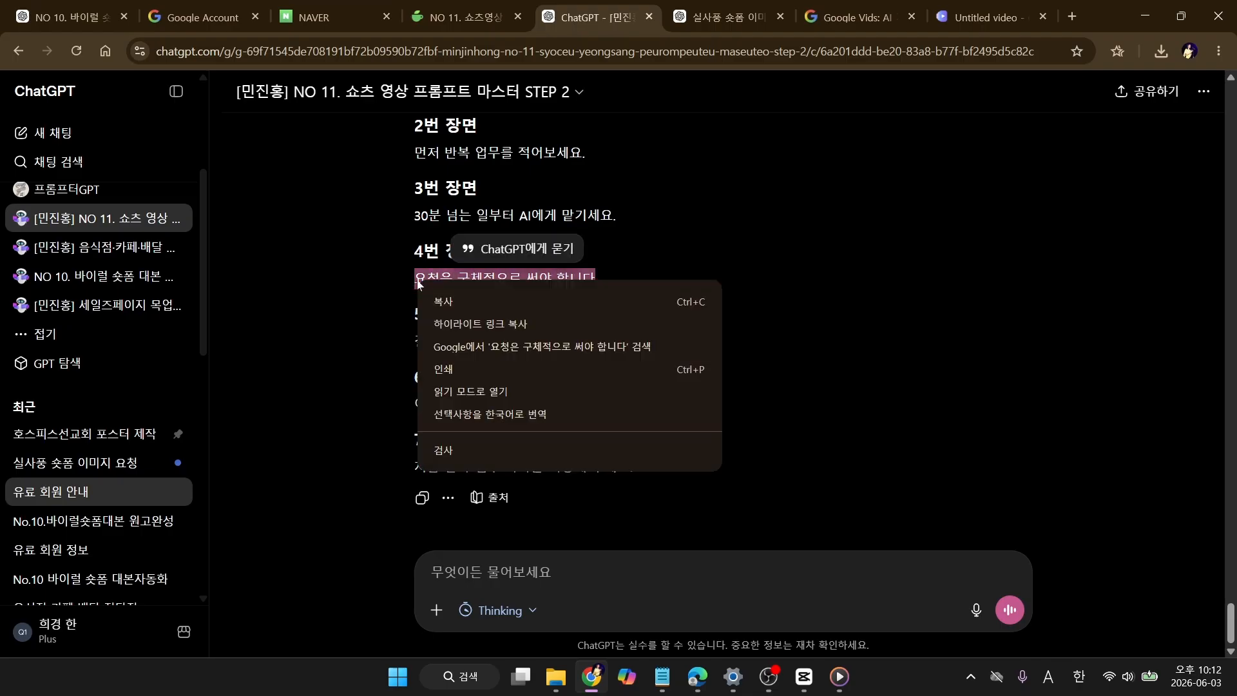
click(432, 301)
click(972, 19)
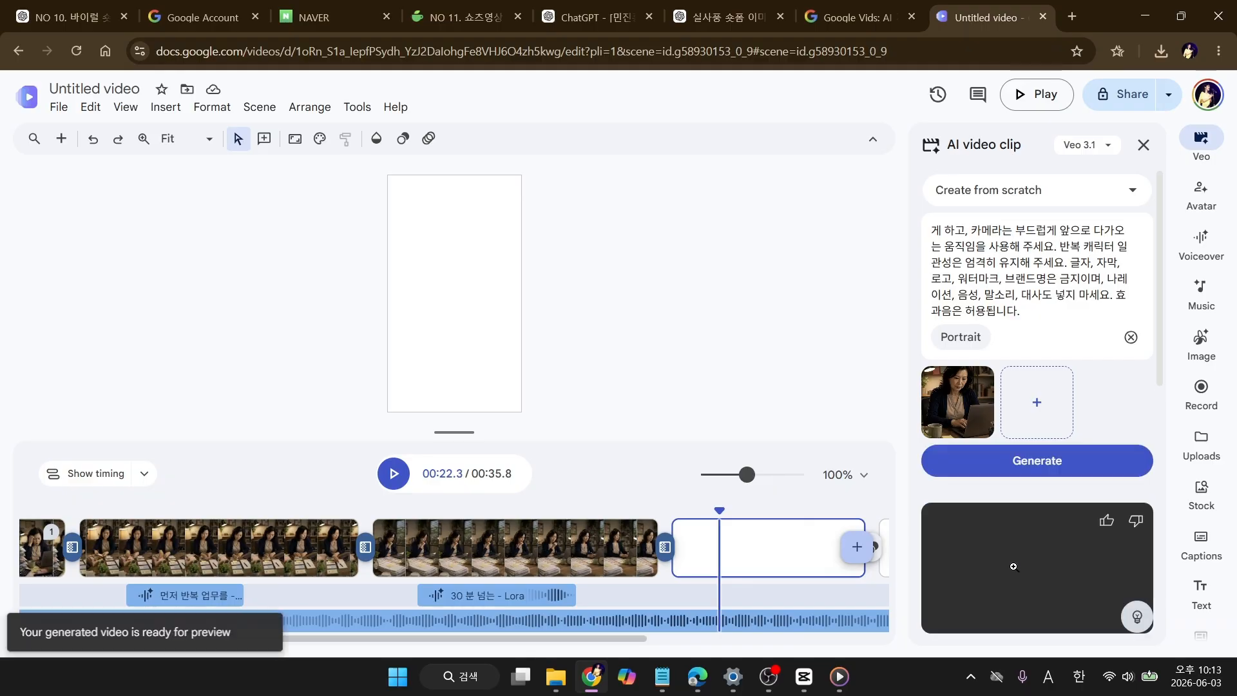
Review the video, then insert the generated laptop clip into the empty scene at 22.3 s.
click(393, 474)
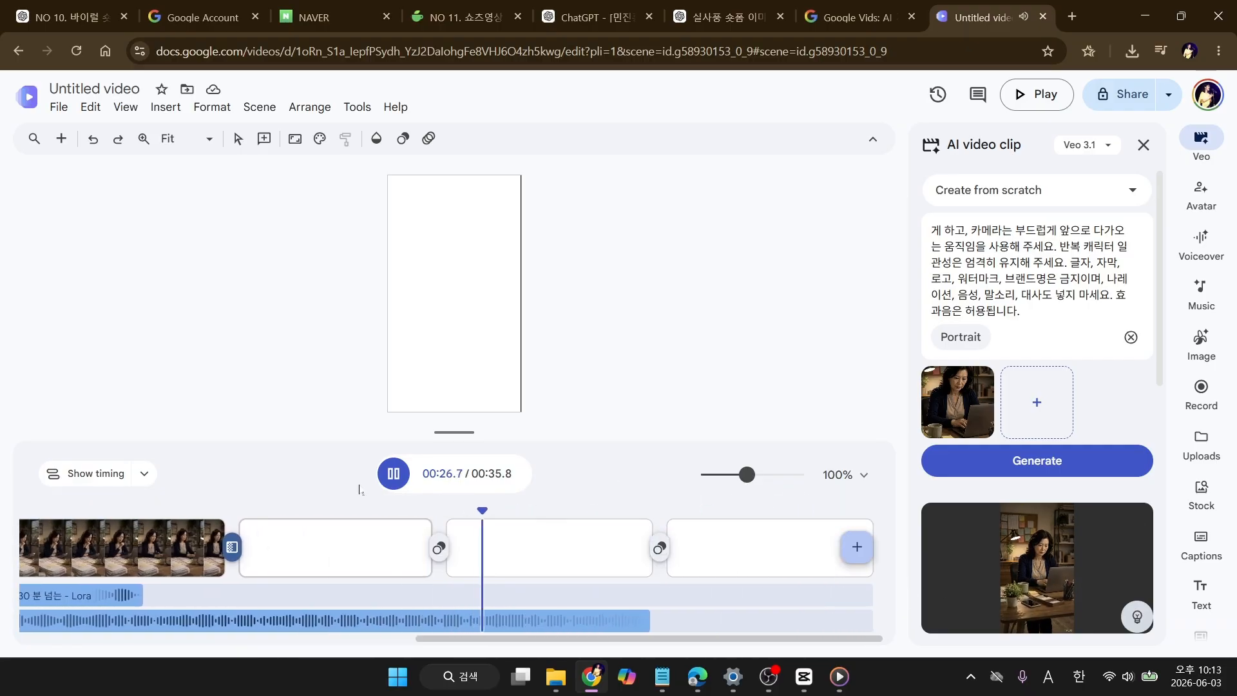
click(393, 474)
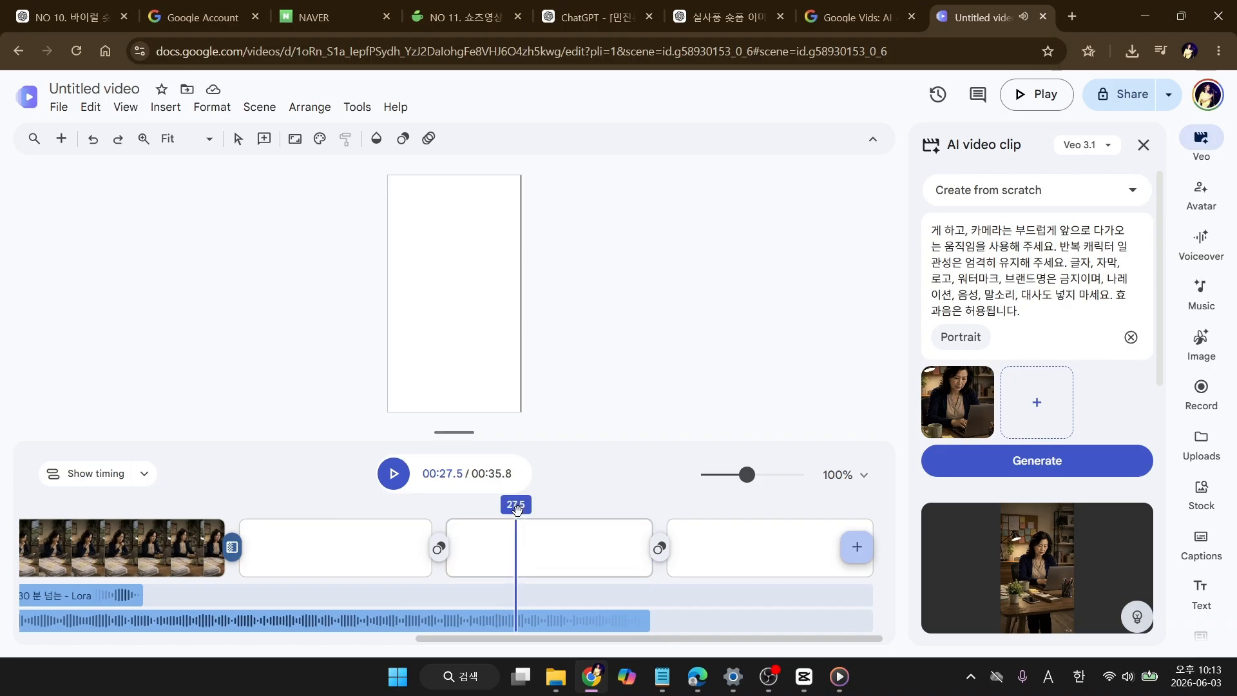
drag(516, 509, 288, 509)
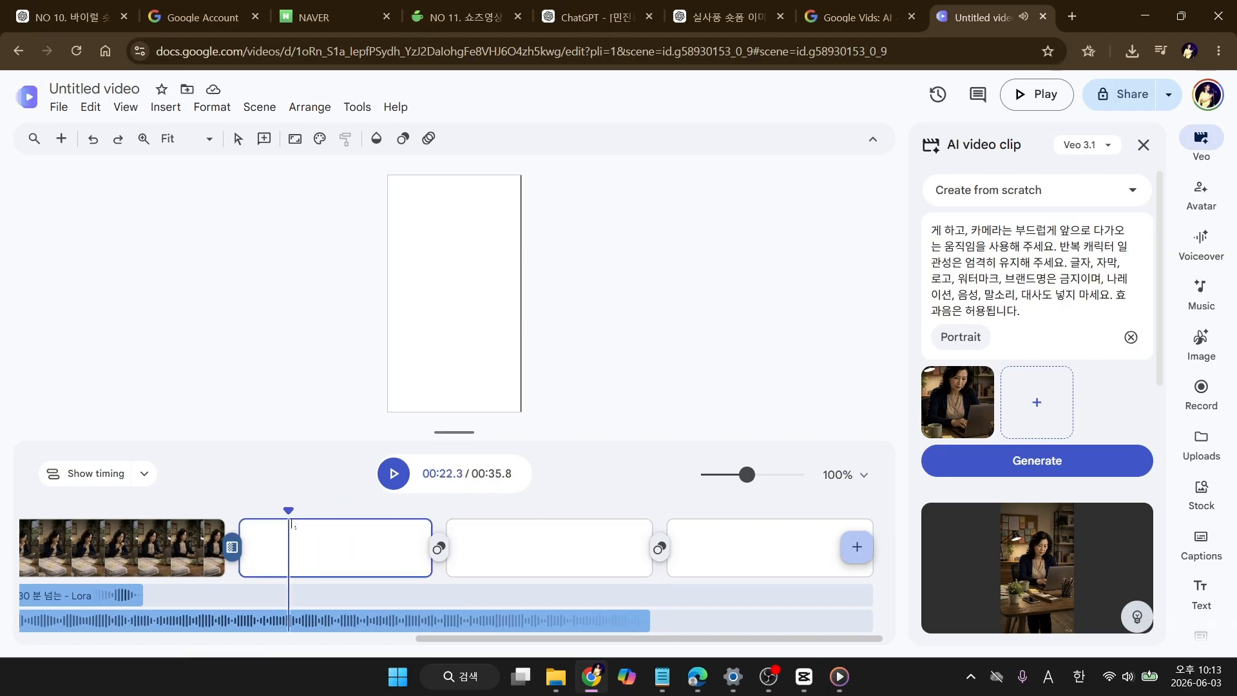
click(1039, 570)
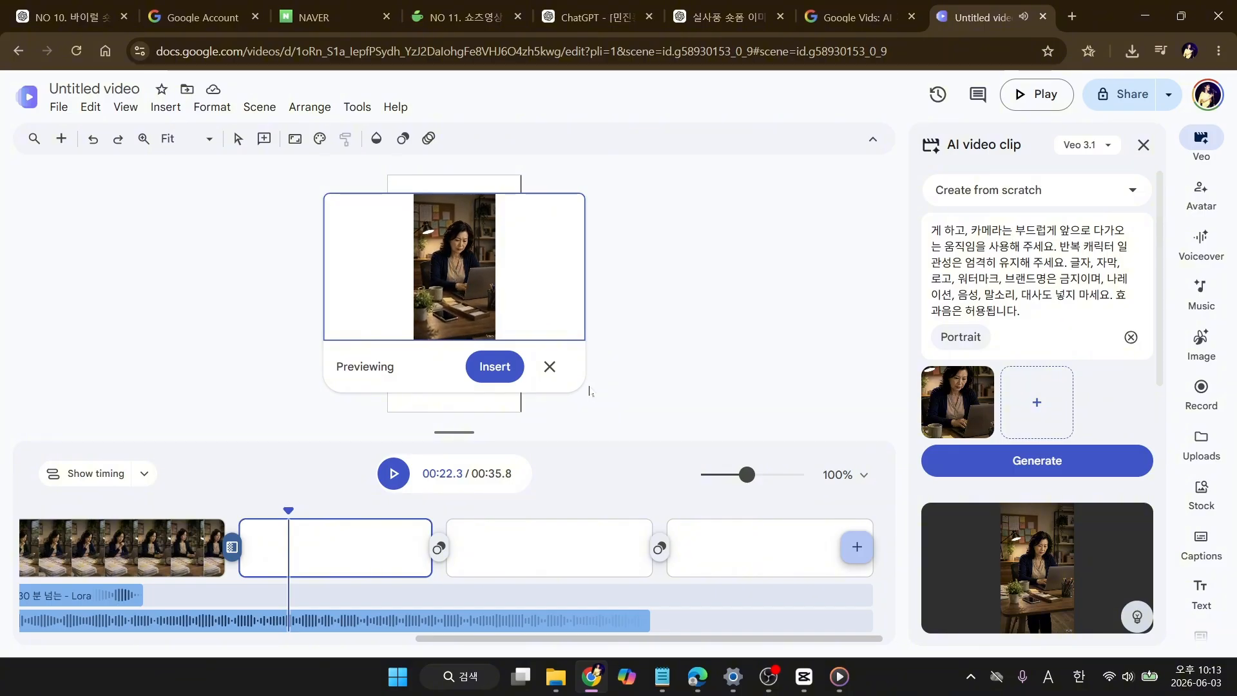
click(495, 373)
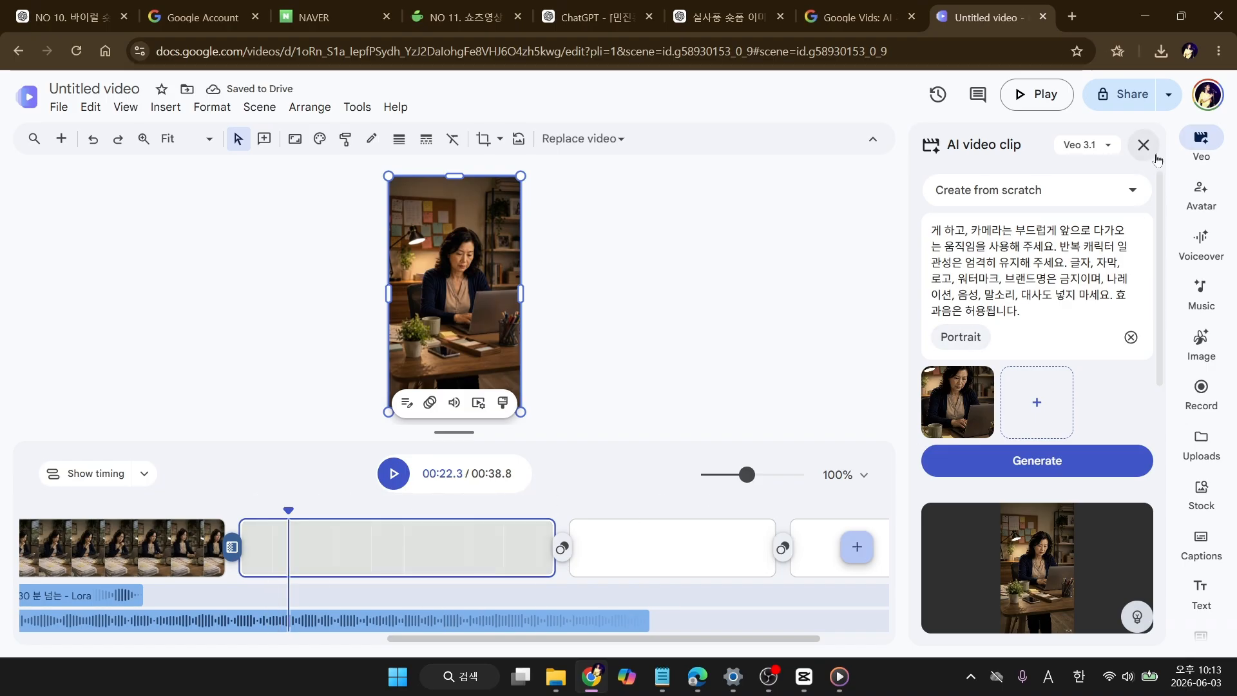
Paste '요청은 구체적으로 써야 합니다' as scene 4's voiceover script.
click(611, 20)
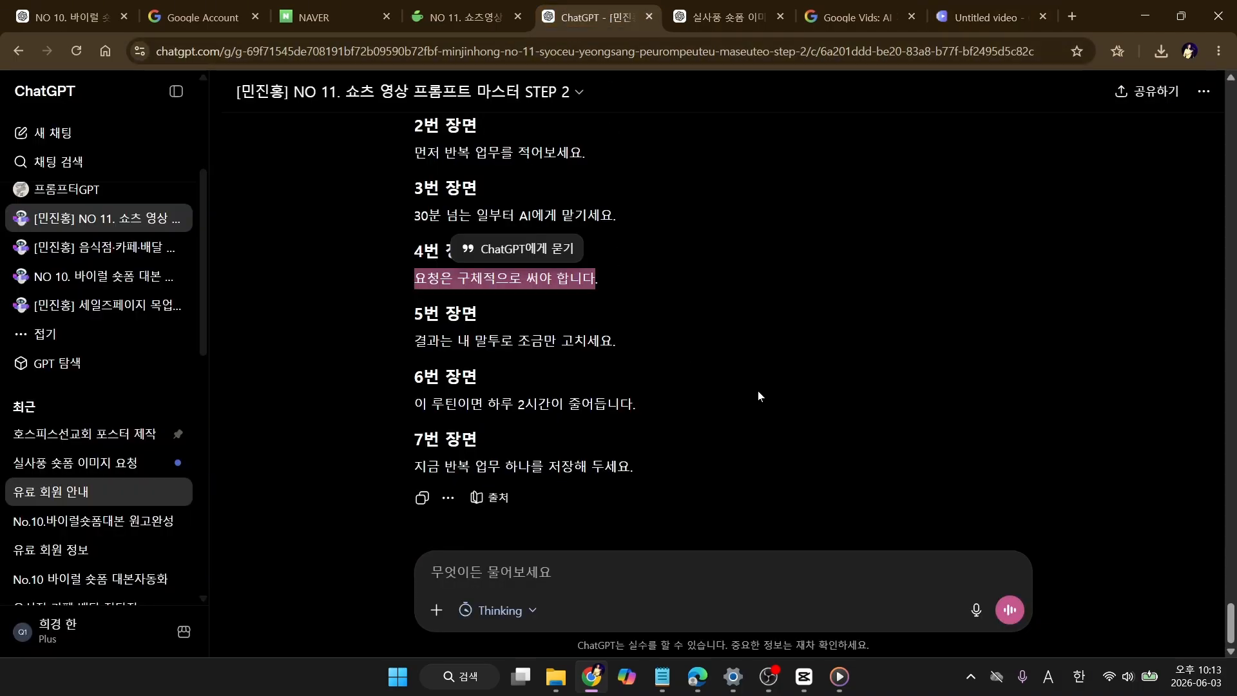
click(1017, 20)
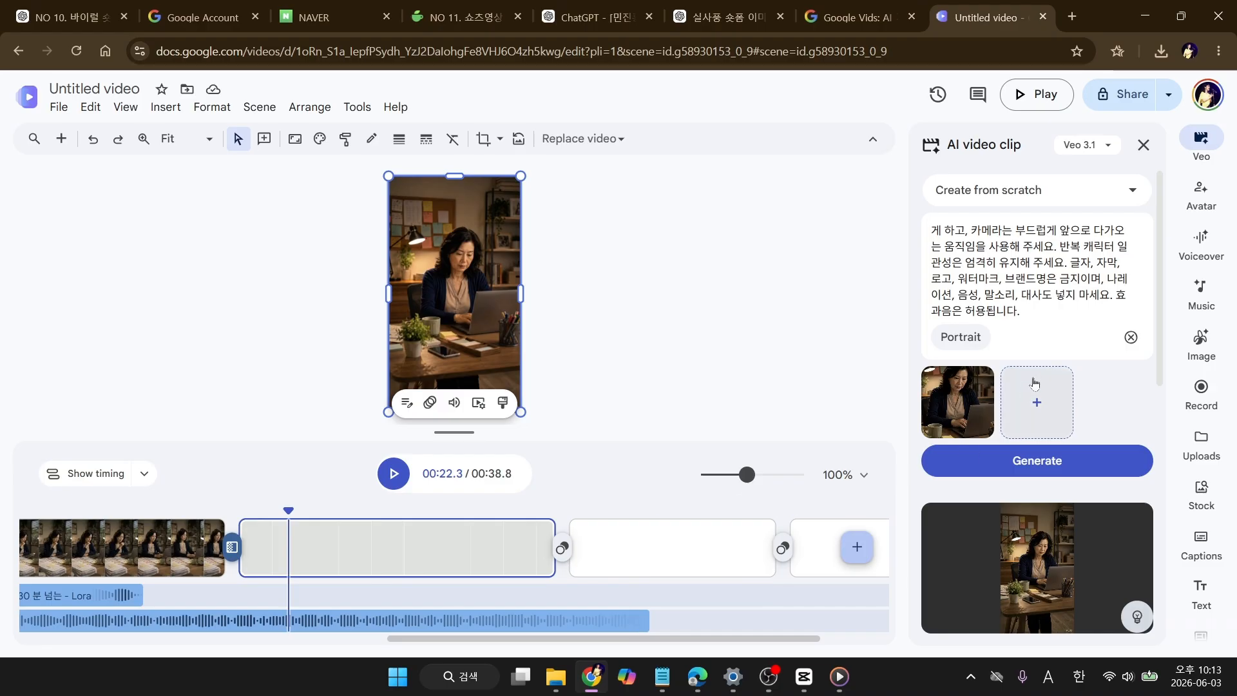
drag(1020, 311, 1206, 173)
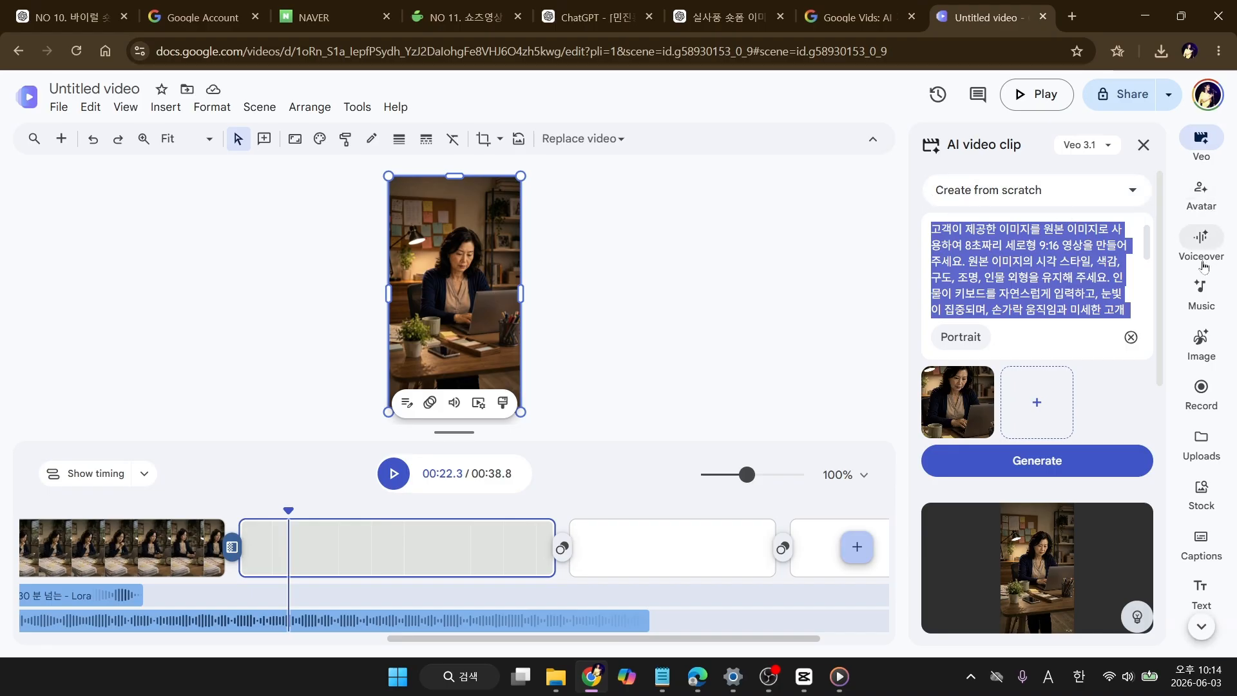
click(1202, 237)
click(935, 270)
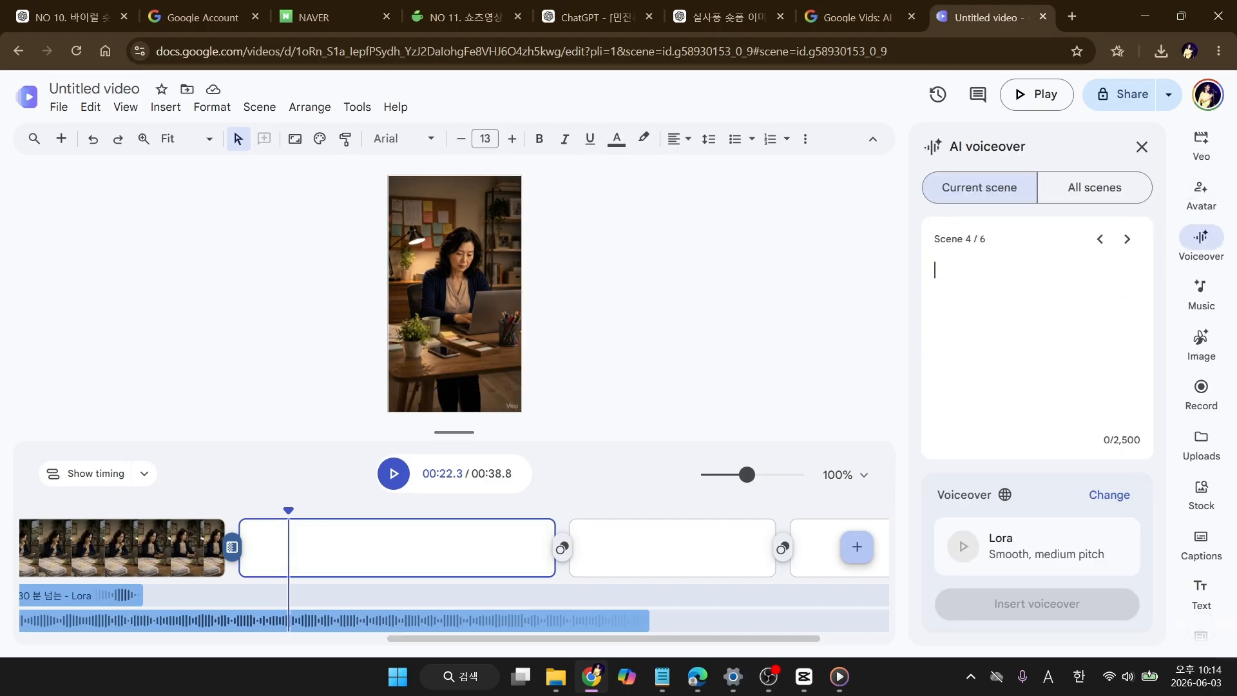
right_click(936, 267)
click(976, 338)
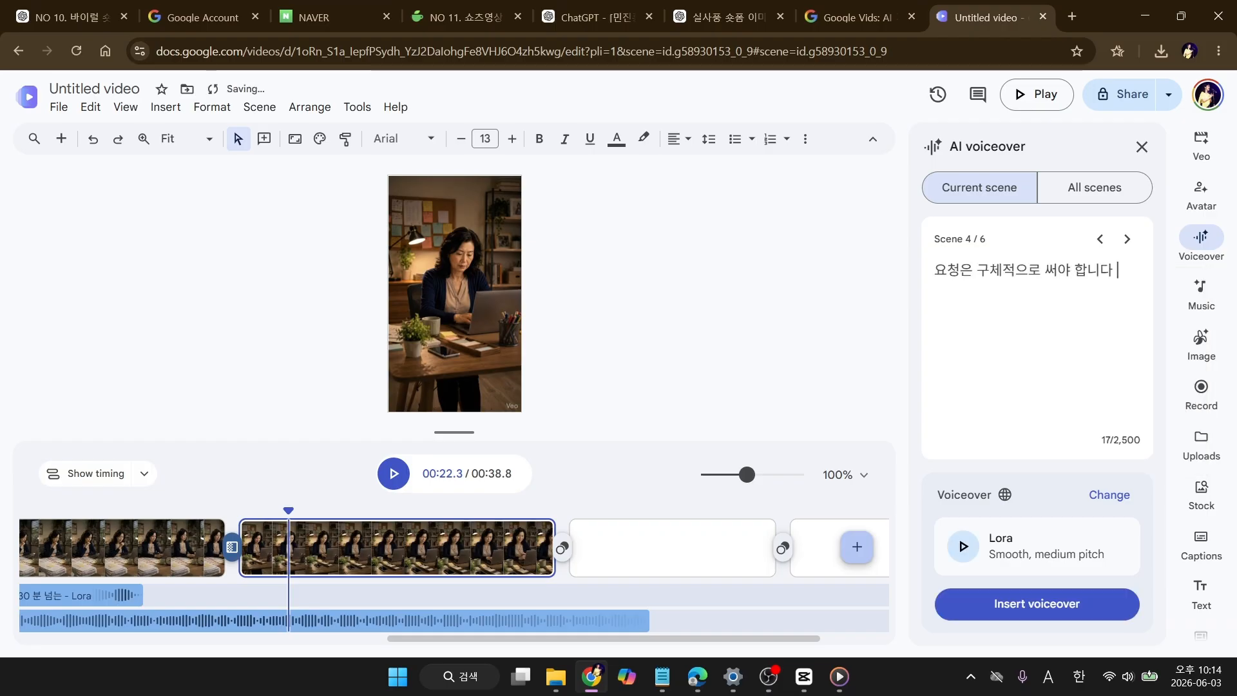
Insert the Lora voiceover, shift it later within scene 4, and play it back.
click(1036, 604)
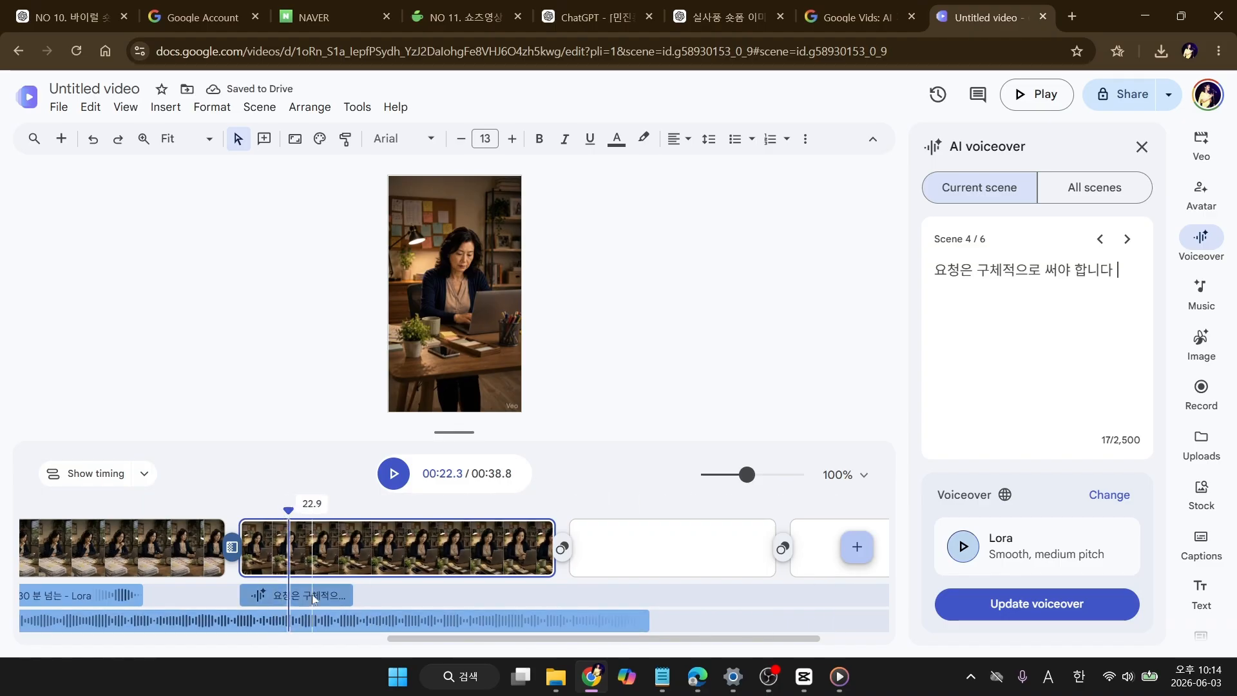
drag(314, 596, 398, 596)
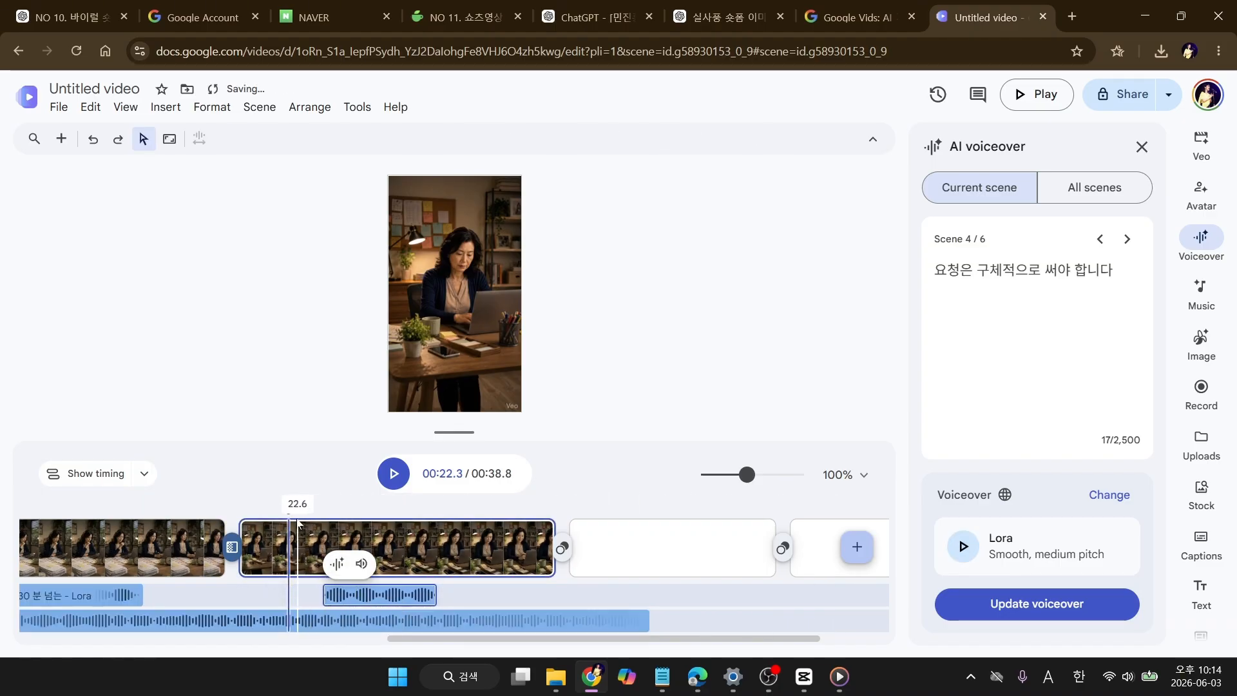
click(394, 472)
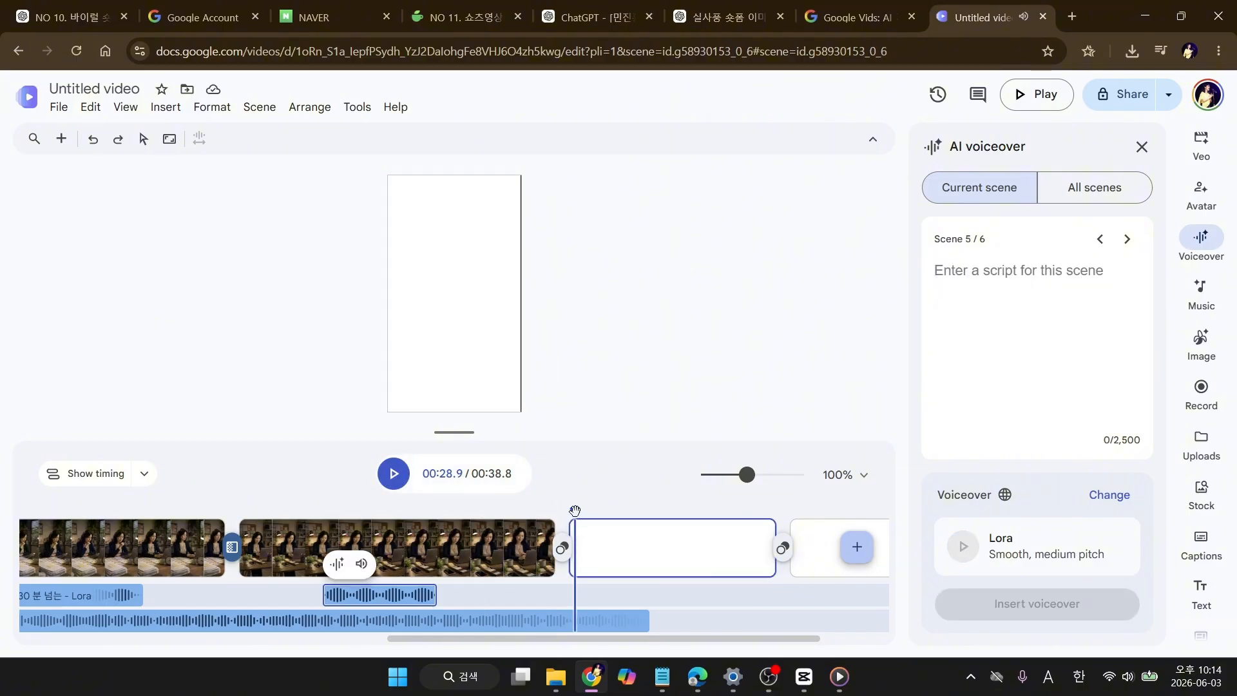
Add a 1.5-second Spin transition between scenes 4 and 5.
drag(574, 509, 560, 508)
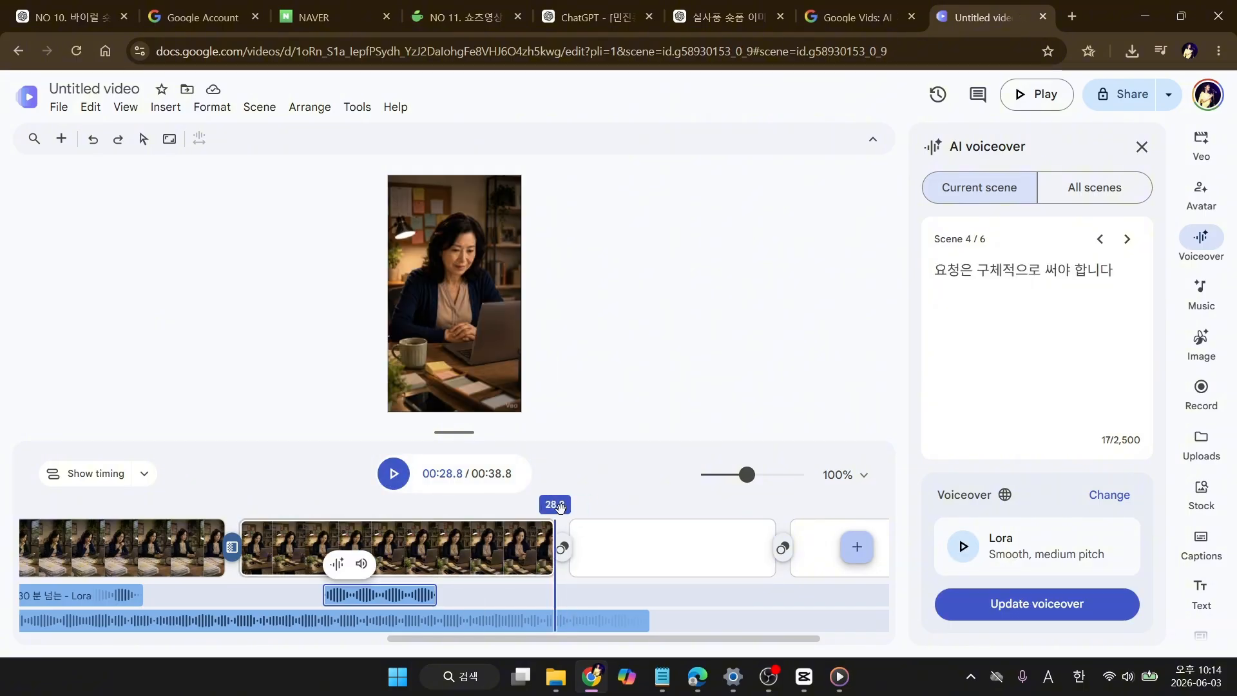
click(596, 550)
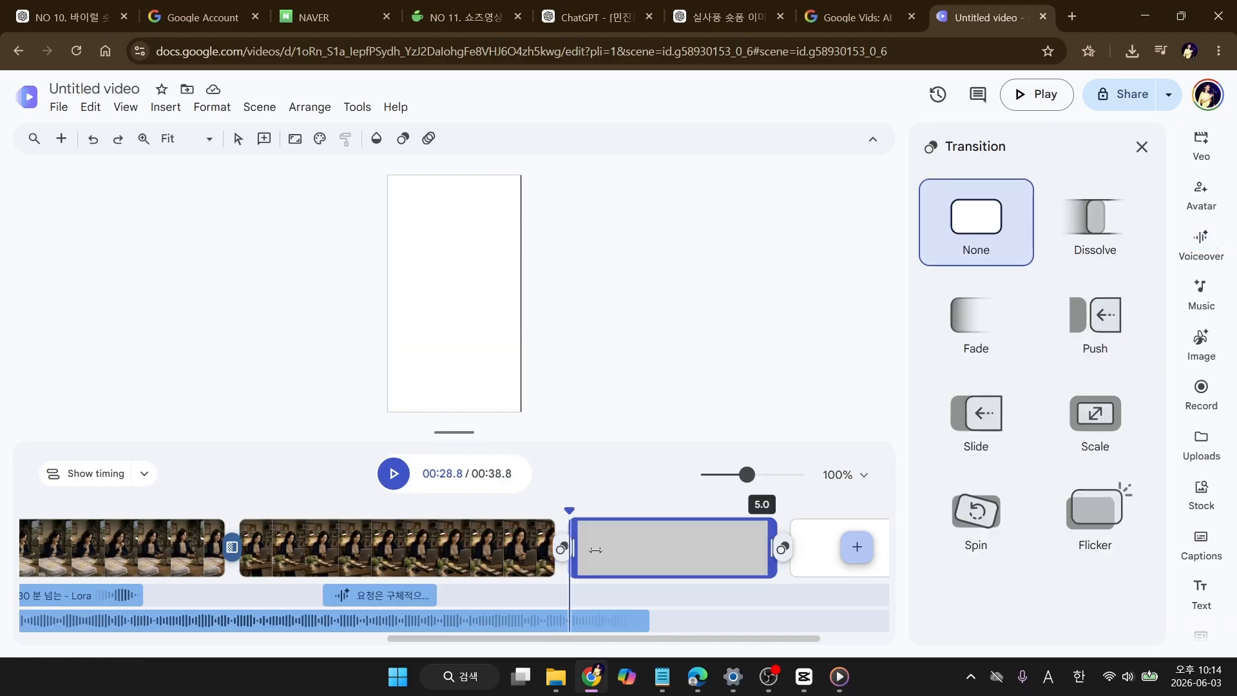
click(975, 509)
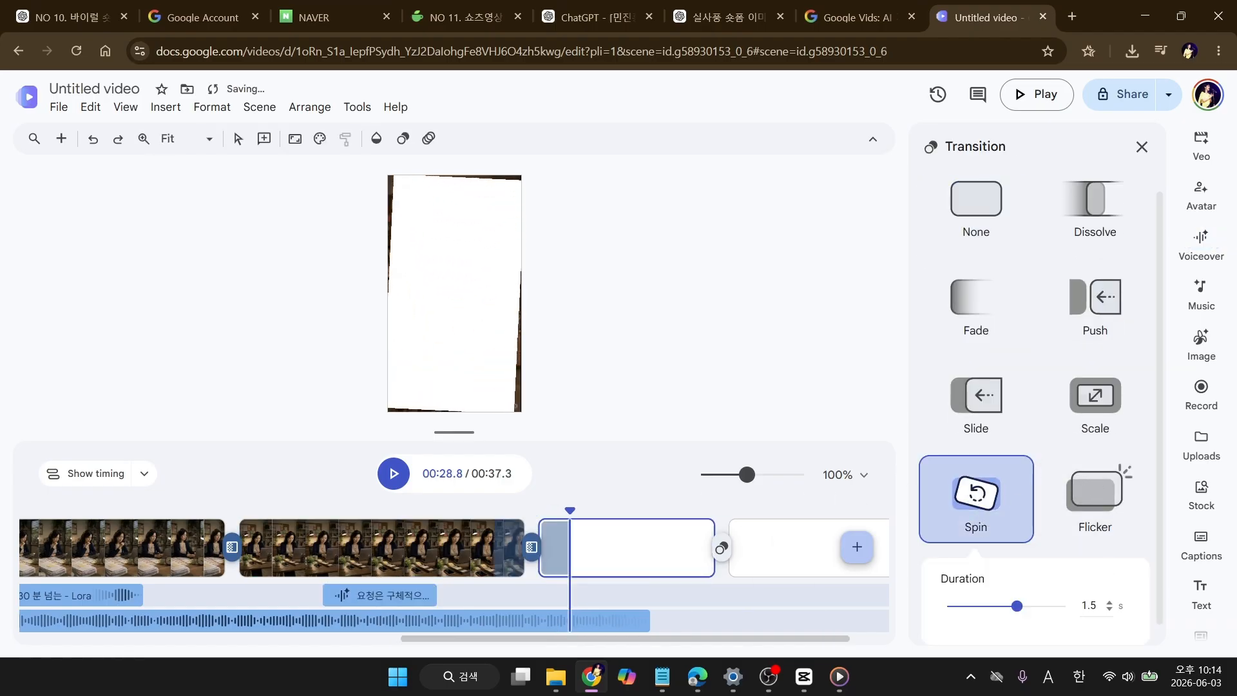
click(1089, 606)
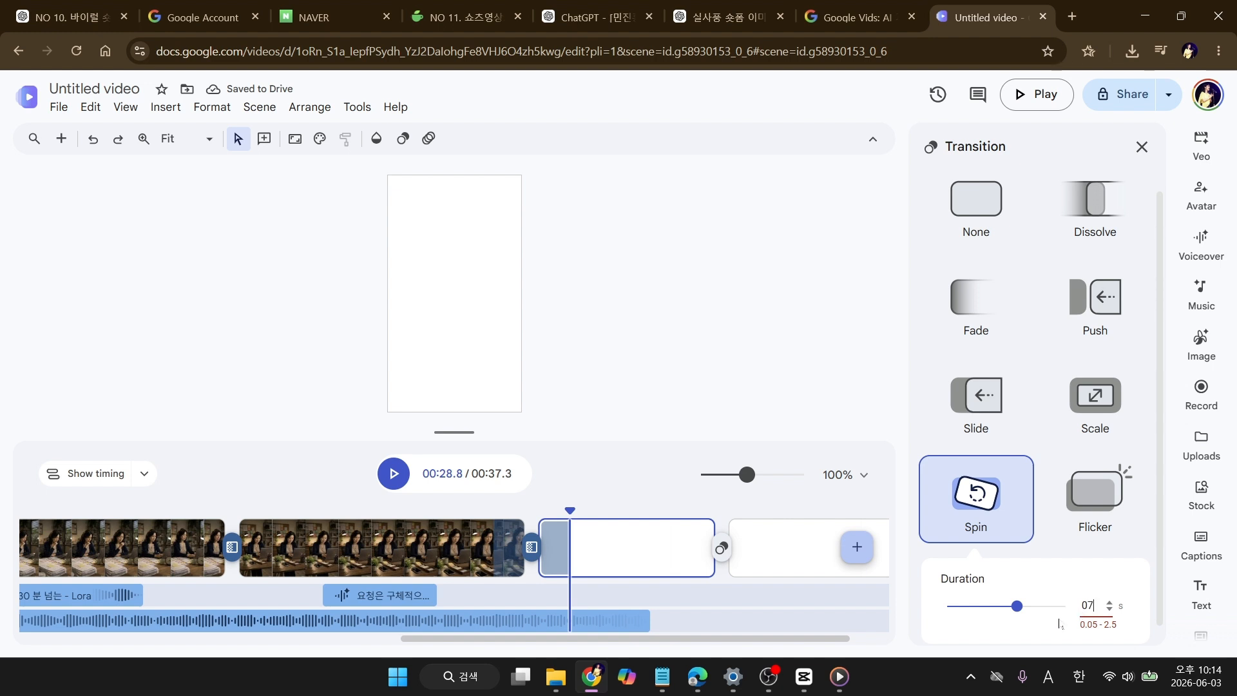
click(652, 548)
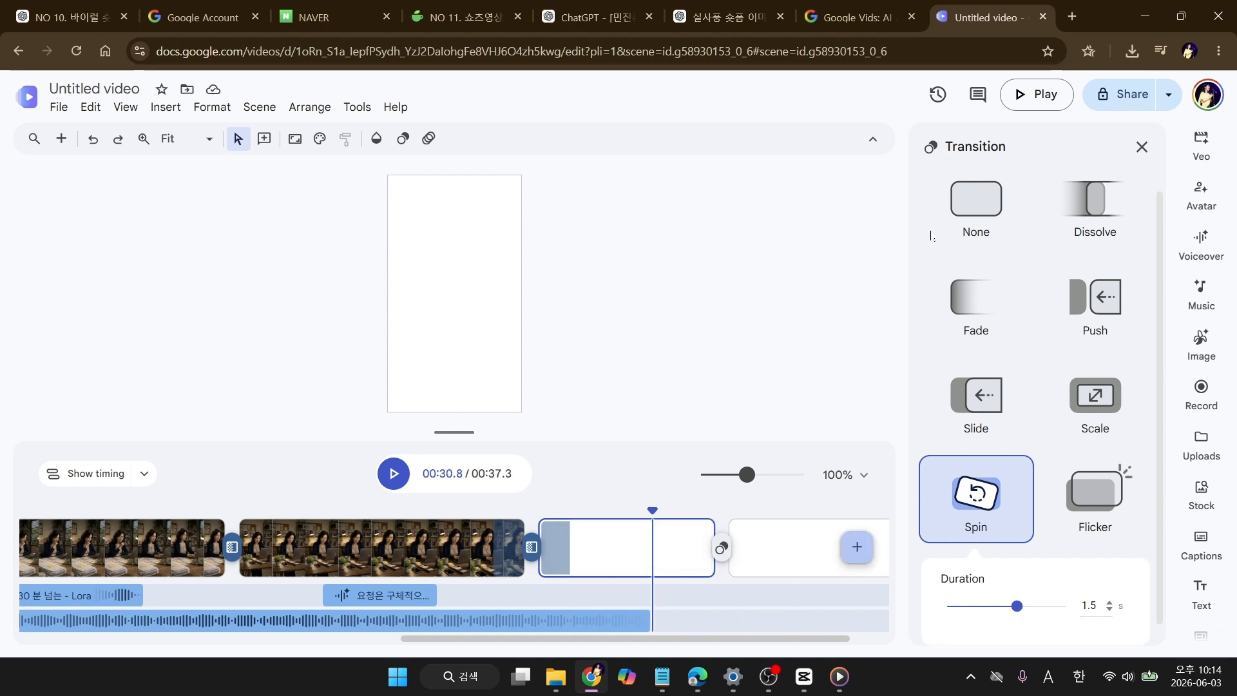
click(1140, 147)
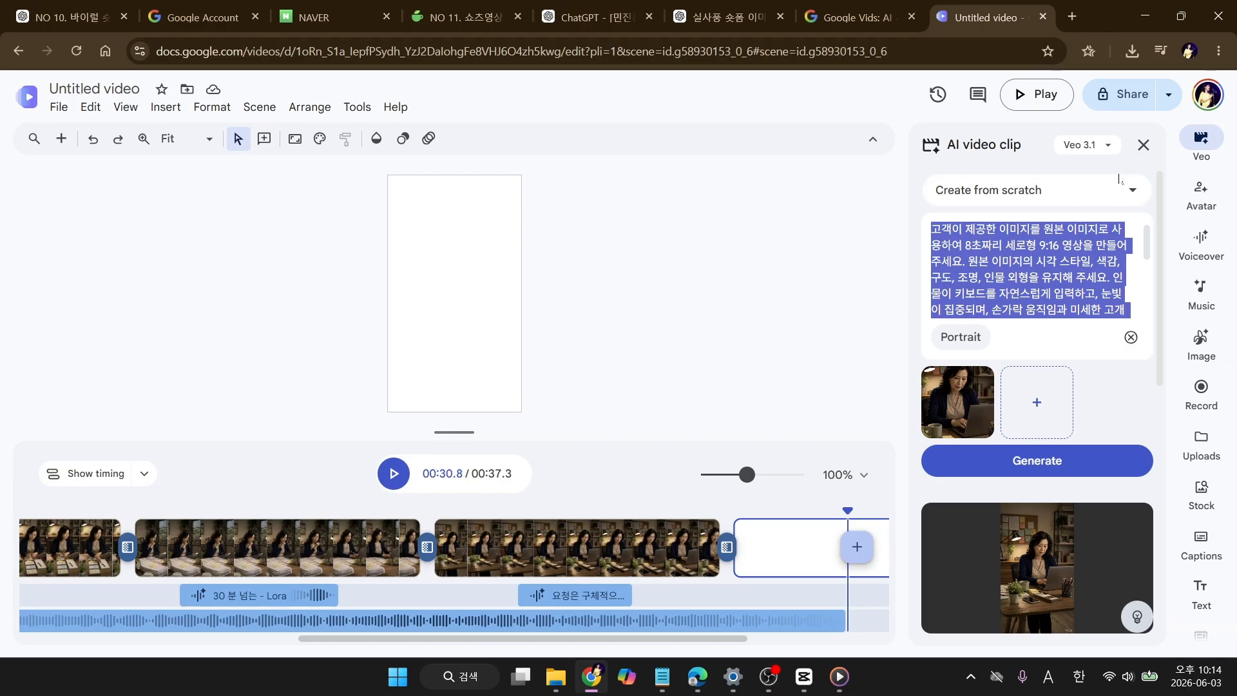
Copy the scene 5 Korean image prompt paragraph from ChatGPT's earlier reply and return to Google Vids.
click(1203, 137)
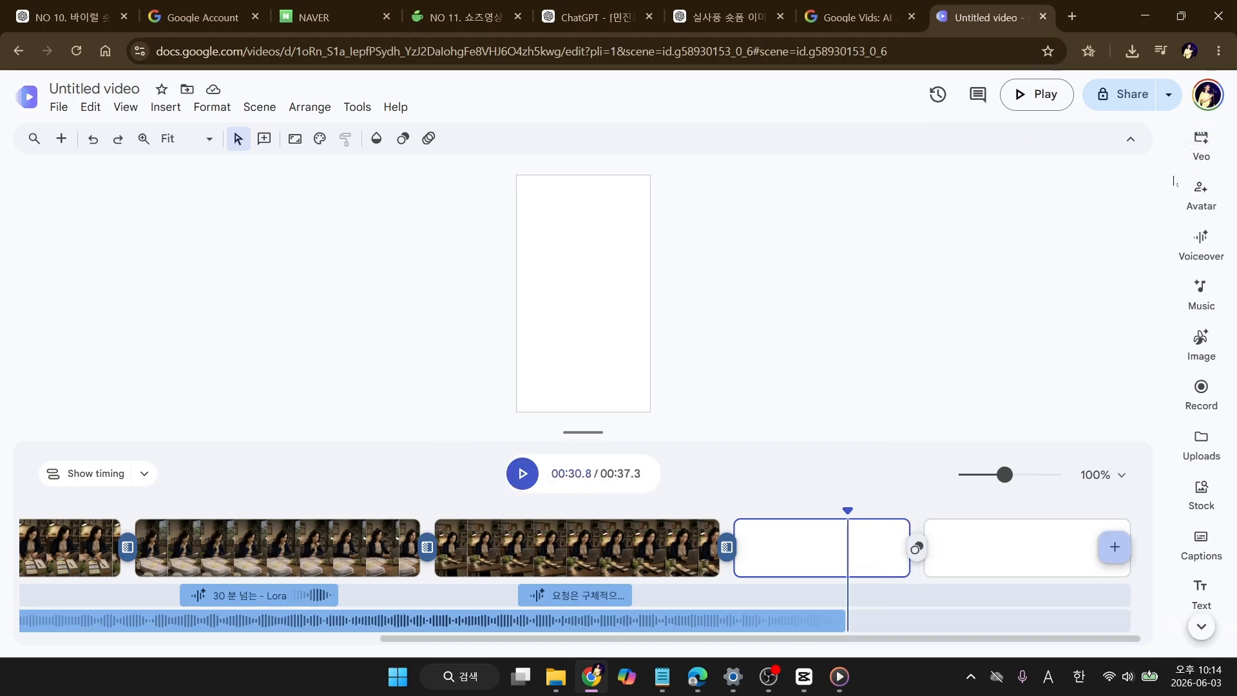
click(618, 19)
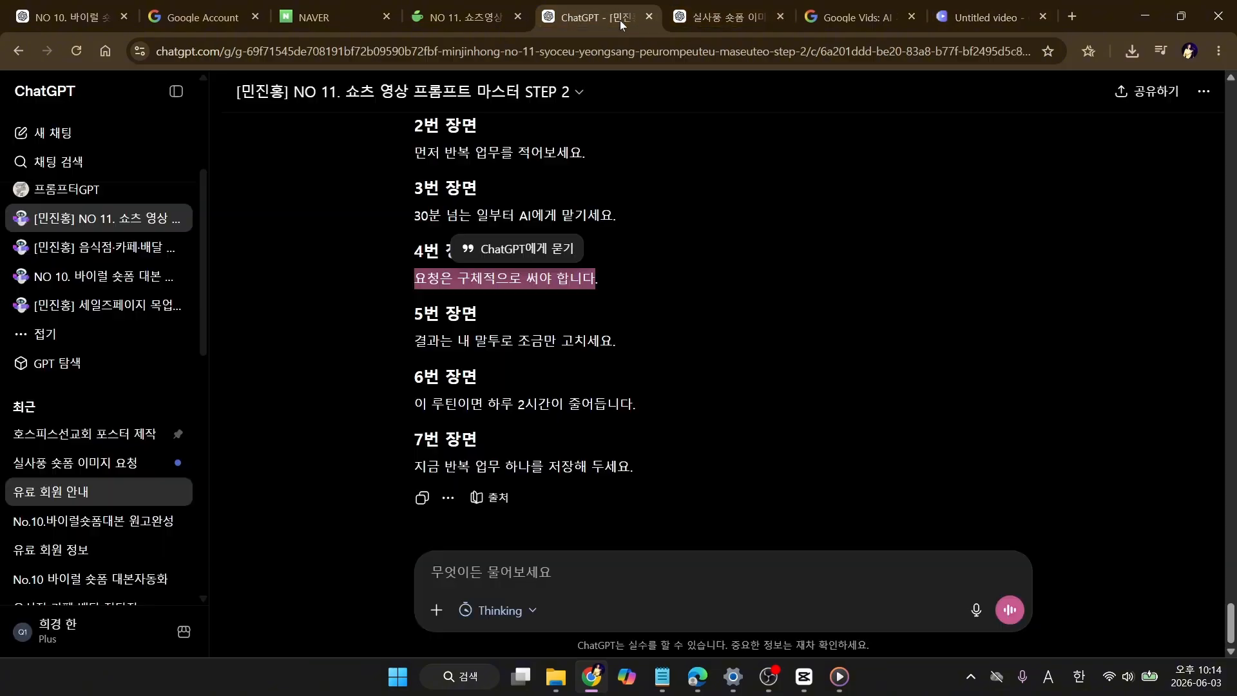
scroll(736, 380, up, 6)
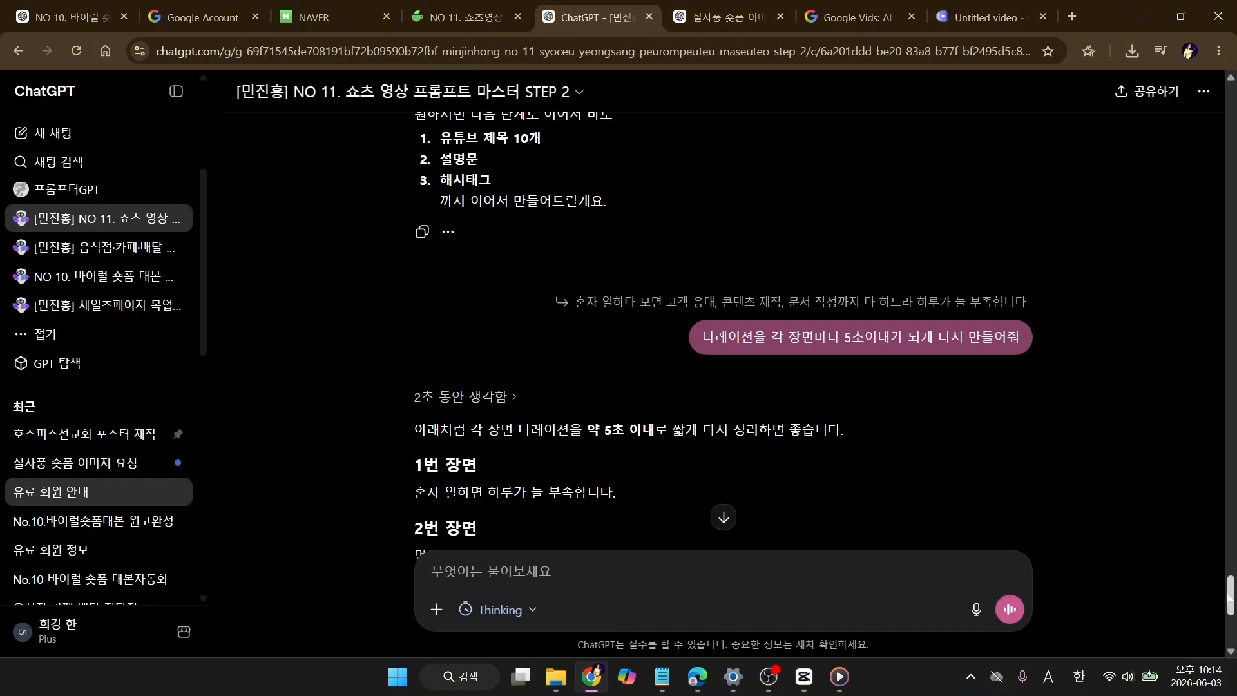
drag(1226, 585, 1234, 438)
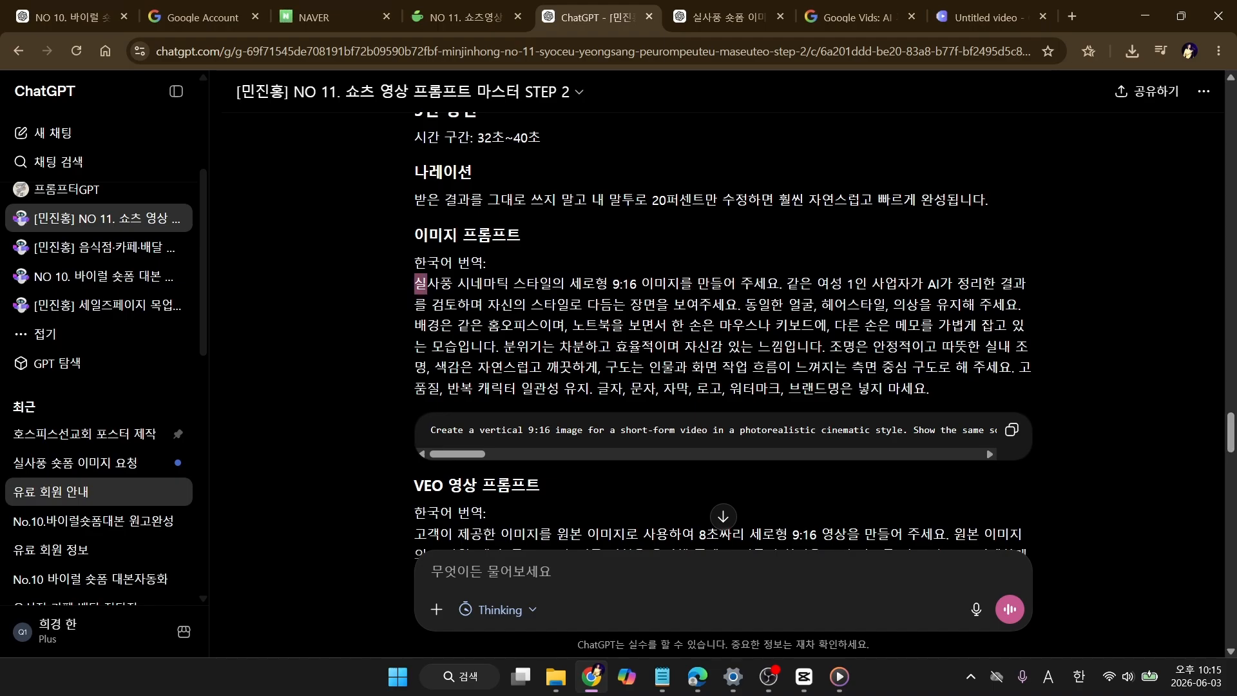
drag(415, 284, 1034, 387)
right_click(861, 348)
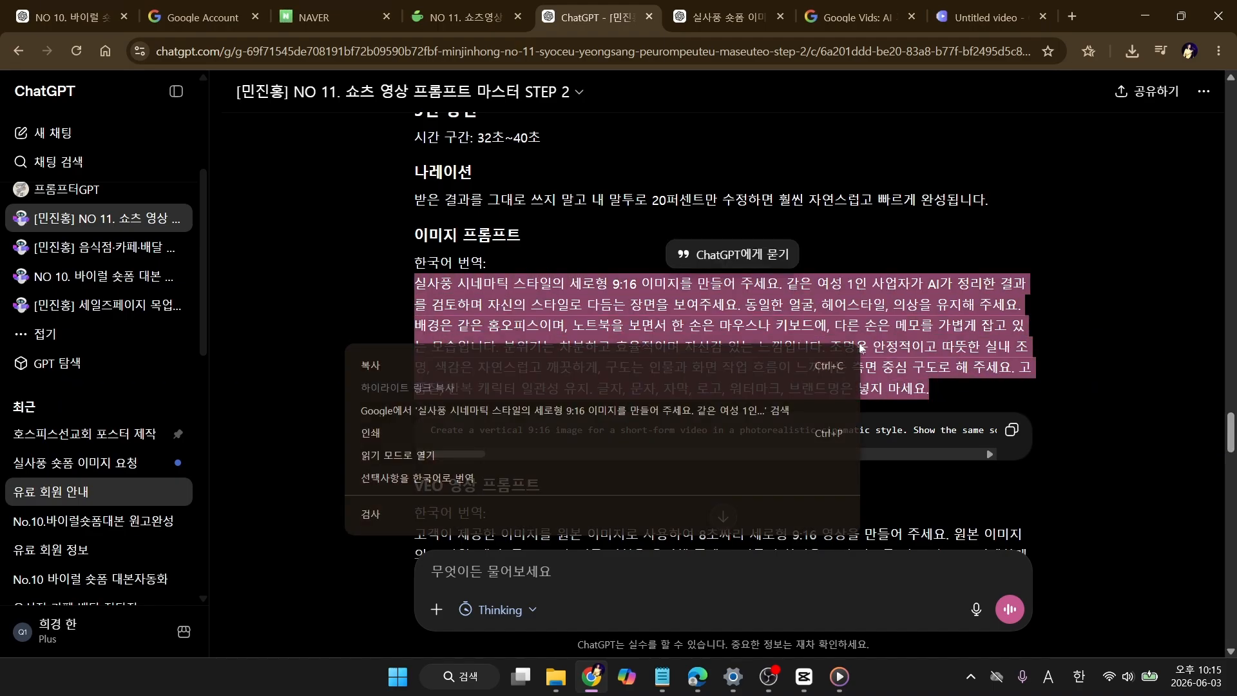
click(549, 374)
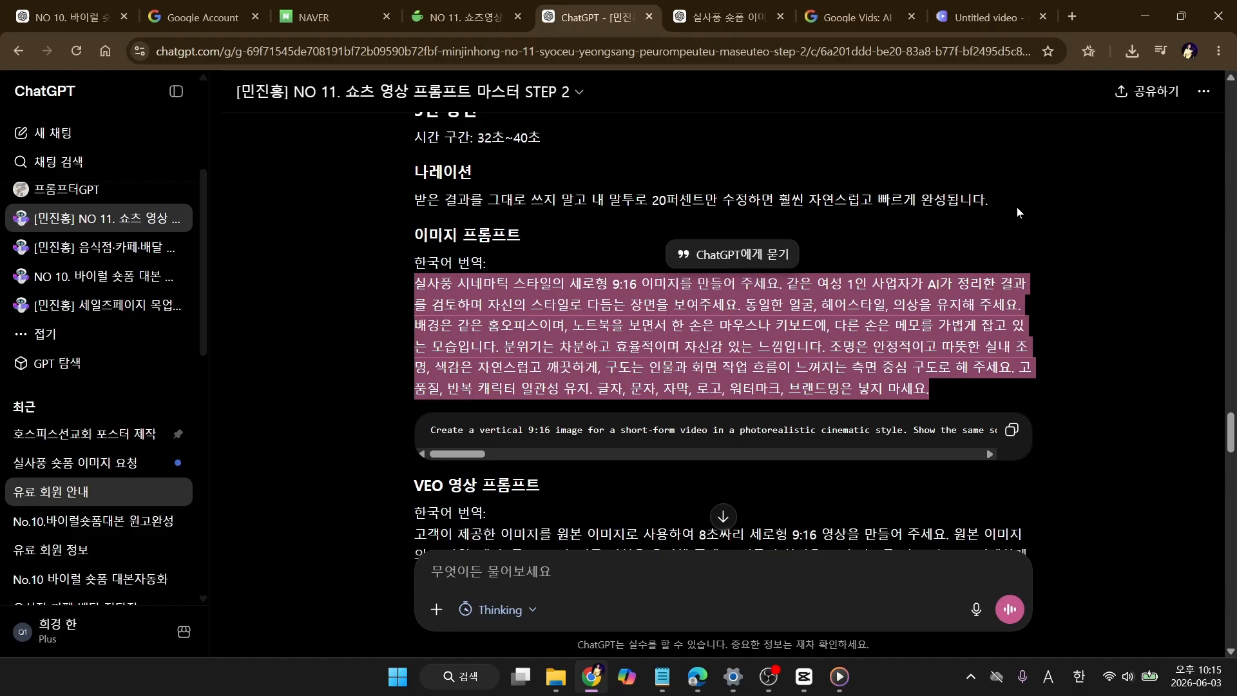
click(986, 17)
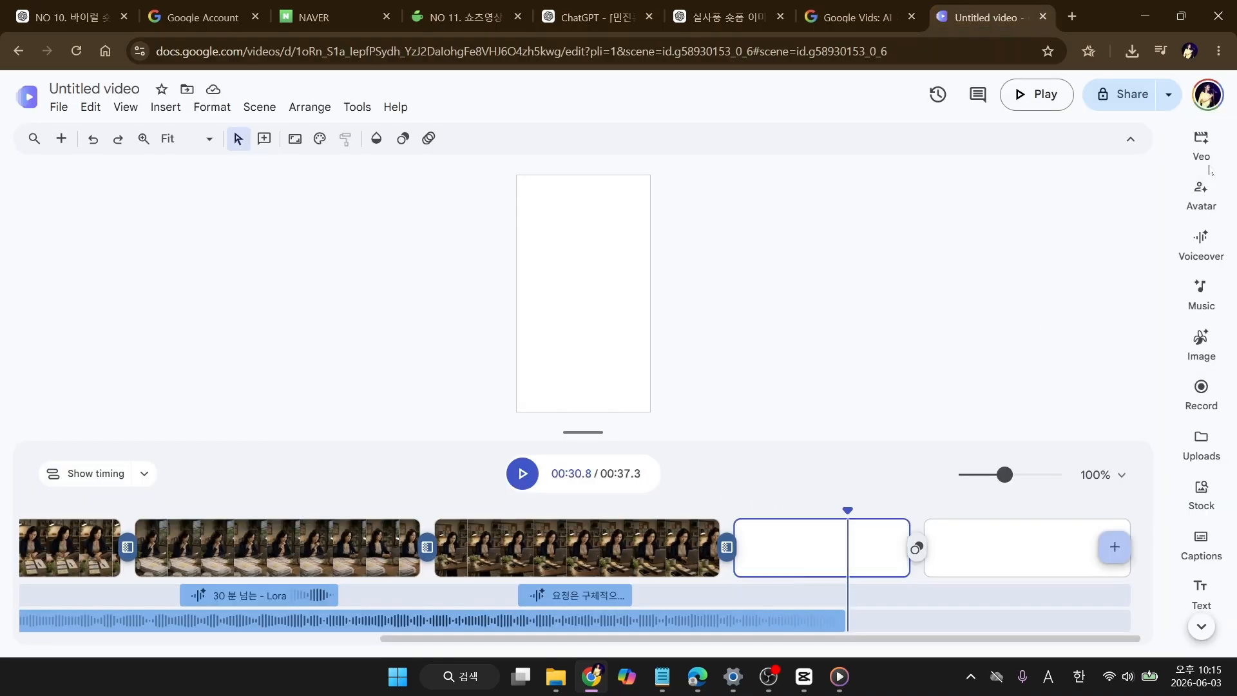
Replace the old Veo prompt with the pasted Korean image prompt.
click(1202, 141)
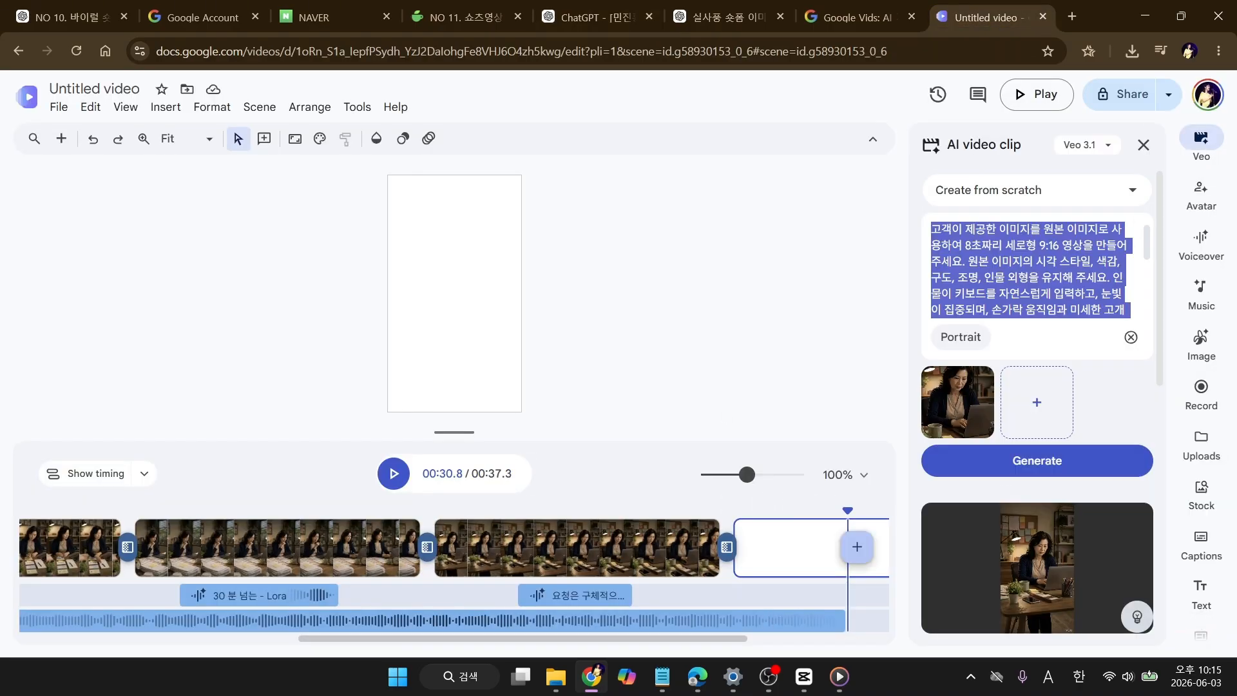
key(BackSpace)
right_click(986, 239)
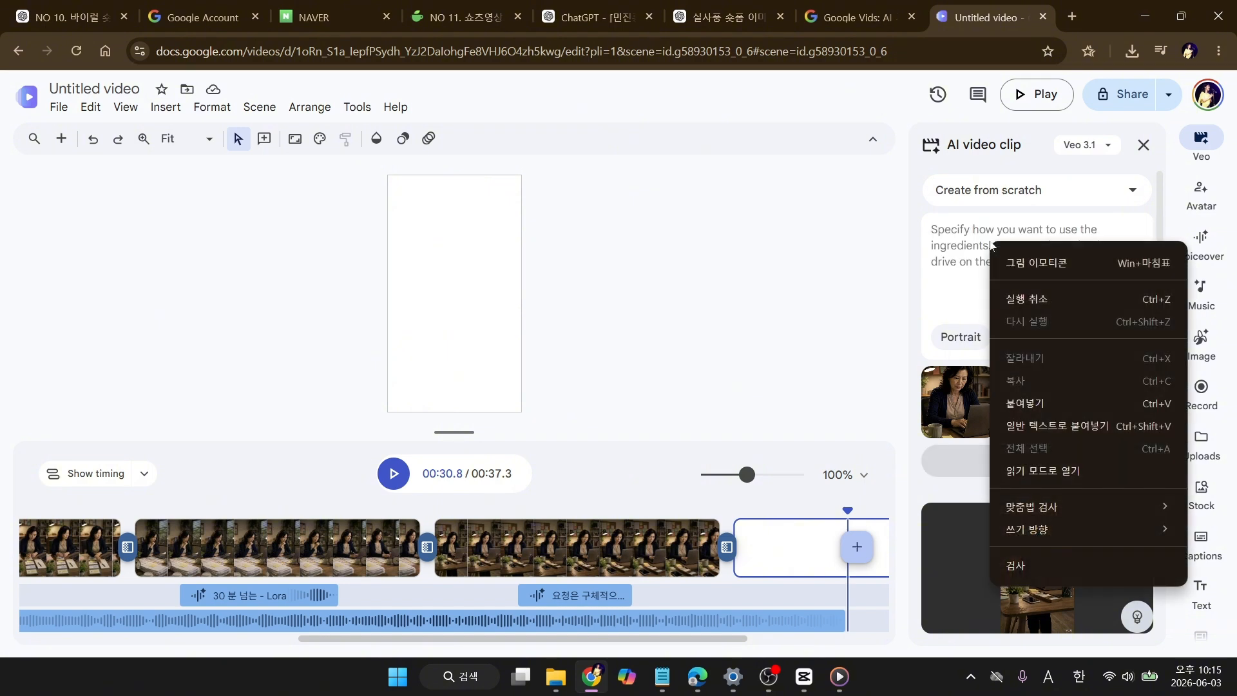
click(1026, 401)
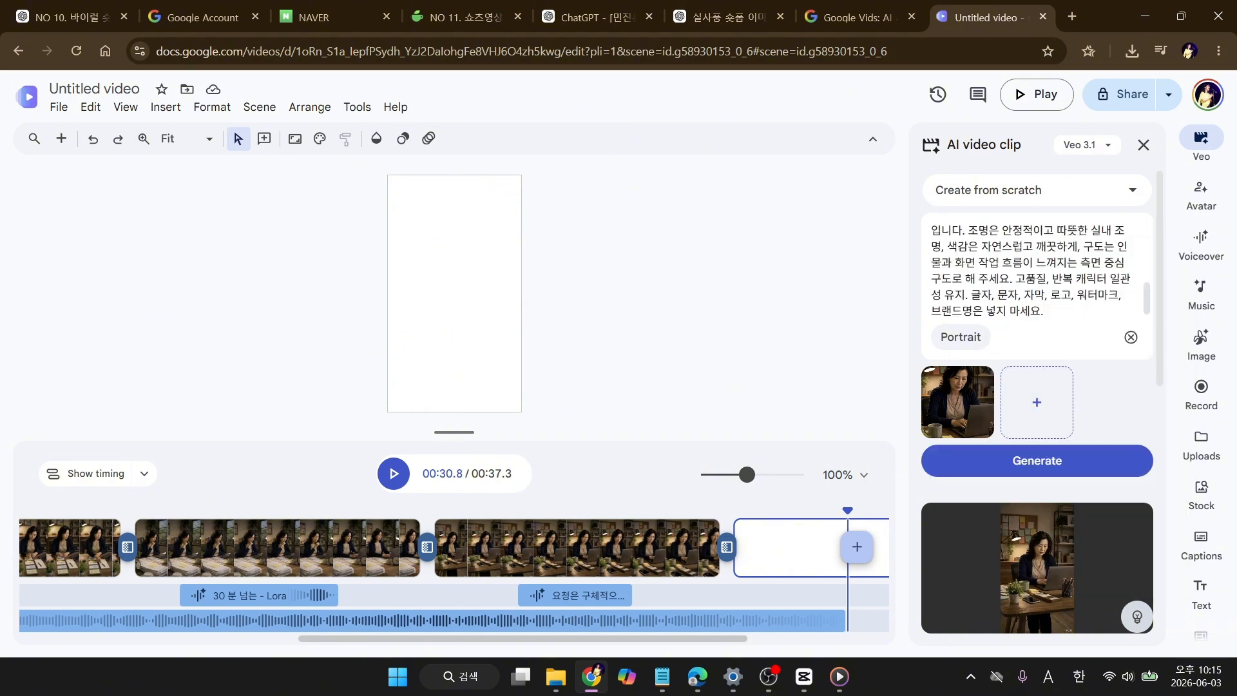
Swap the reference image for 5.png and start generating the clip.
click(983, 377)
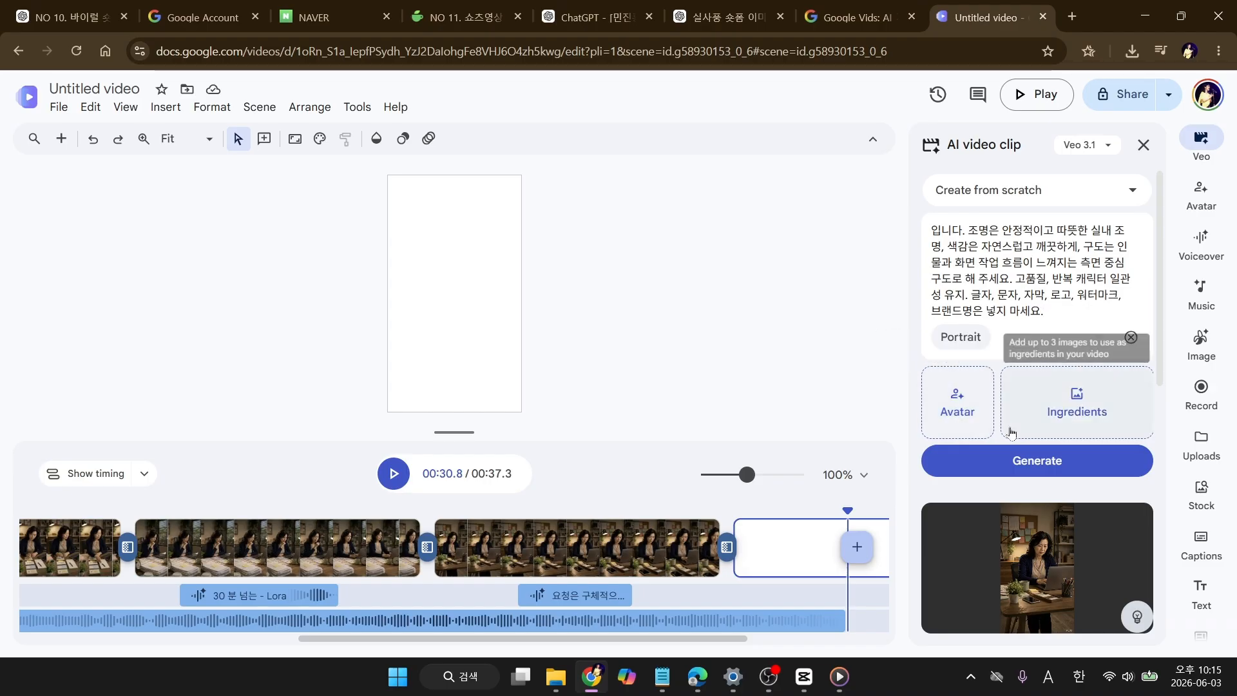
click(1077, 410)
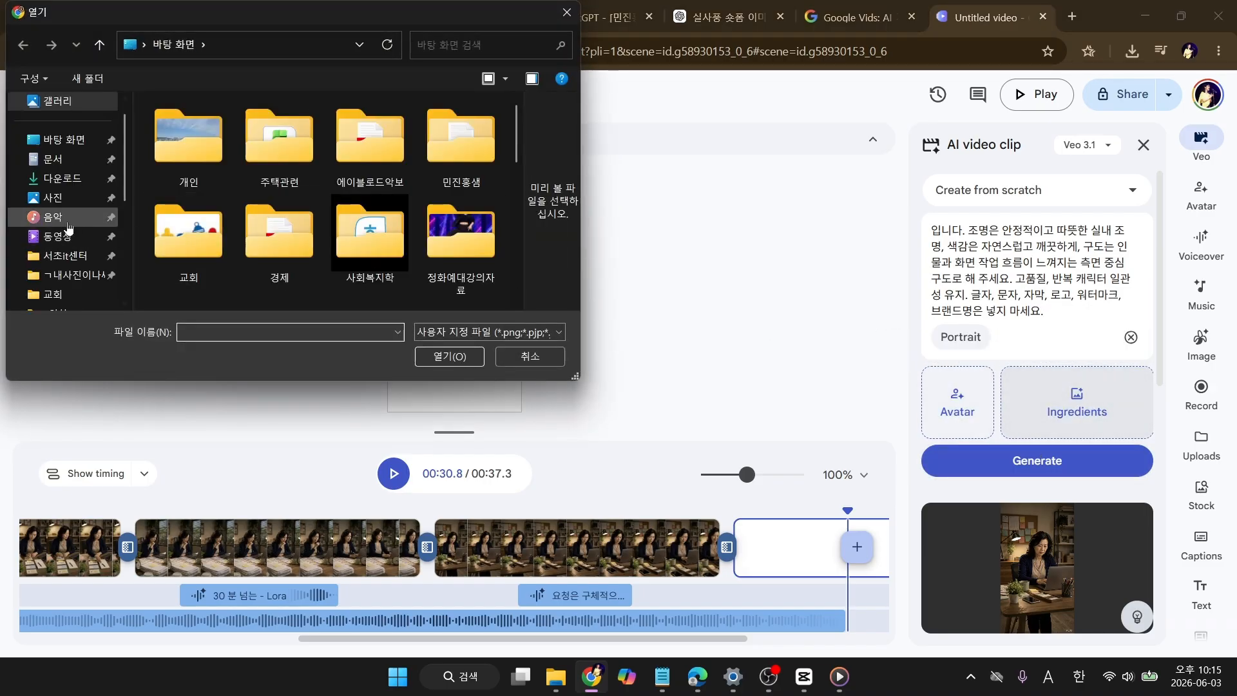
drag(516, 155, 521, 287)
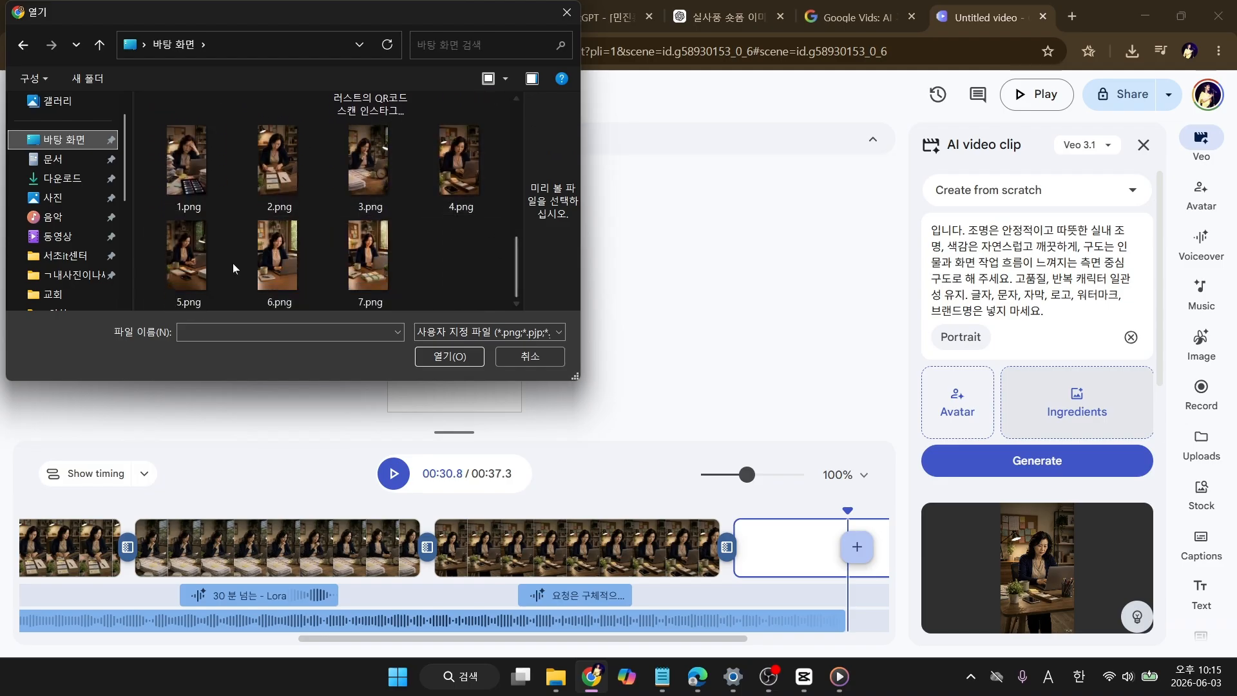
click(213, 264)
click(450, 356)
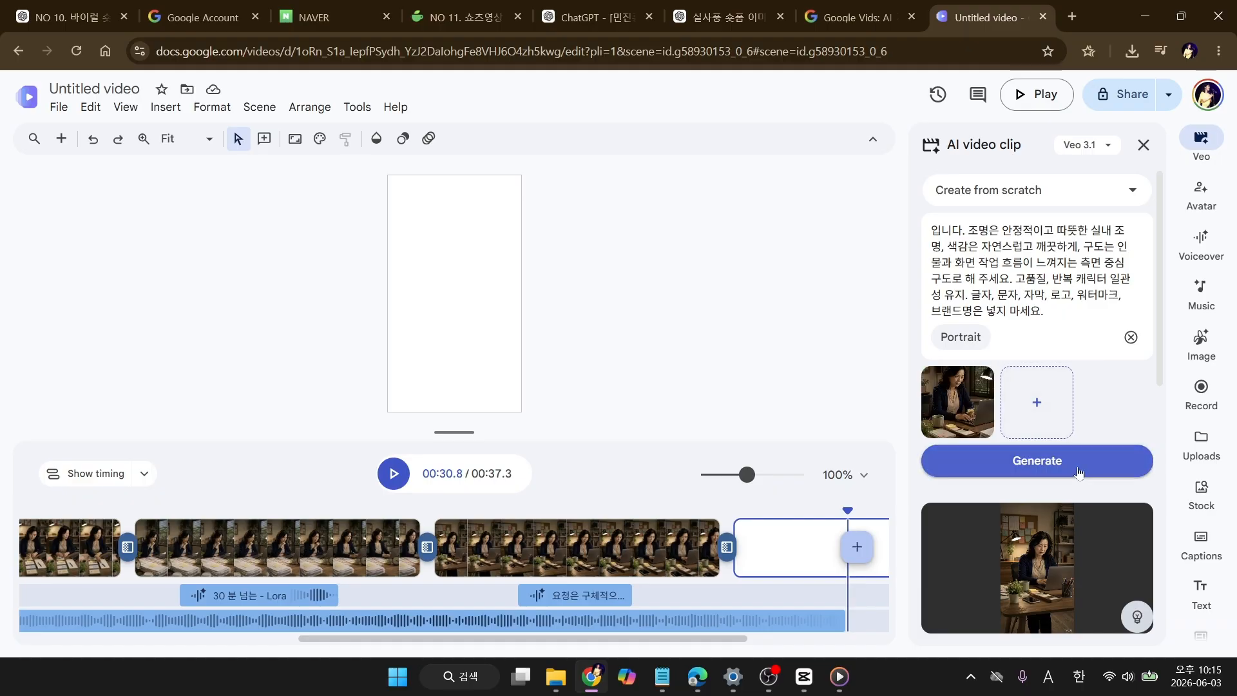
click(1075, 473)
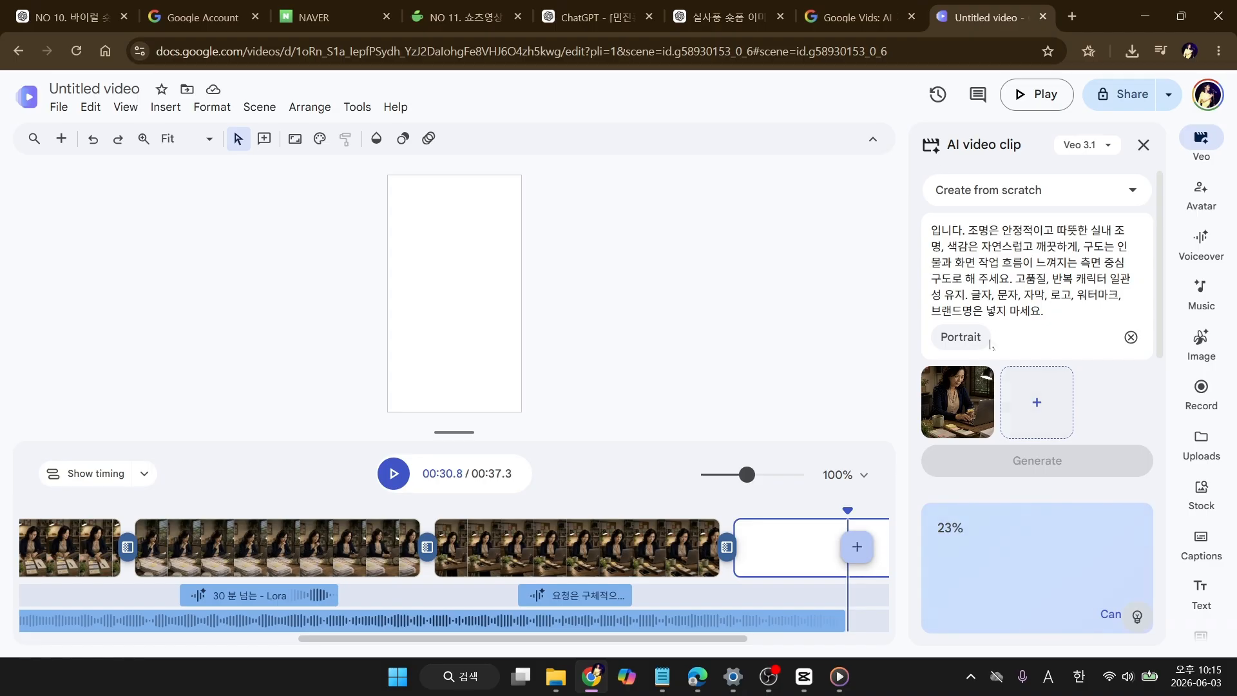
Copy the scene 5 narration '결과는 내 말투로 조금만 고치세요' from ChatGPT and return to Google Vids.
click(603, 20)
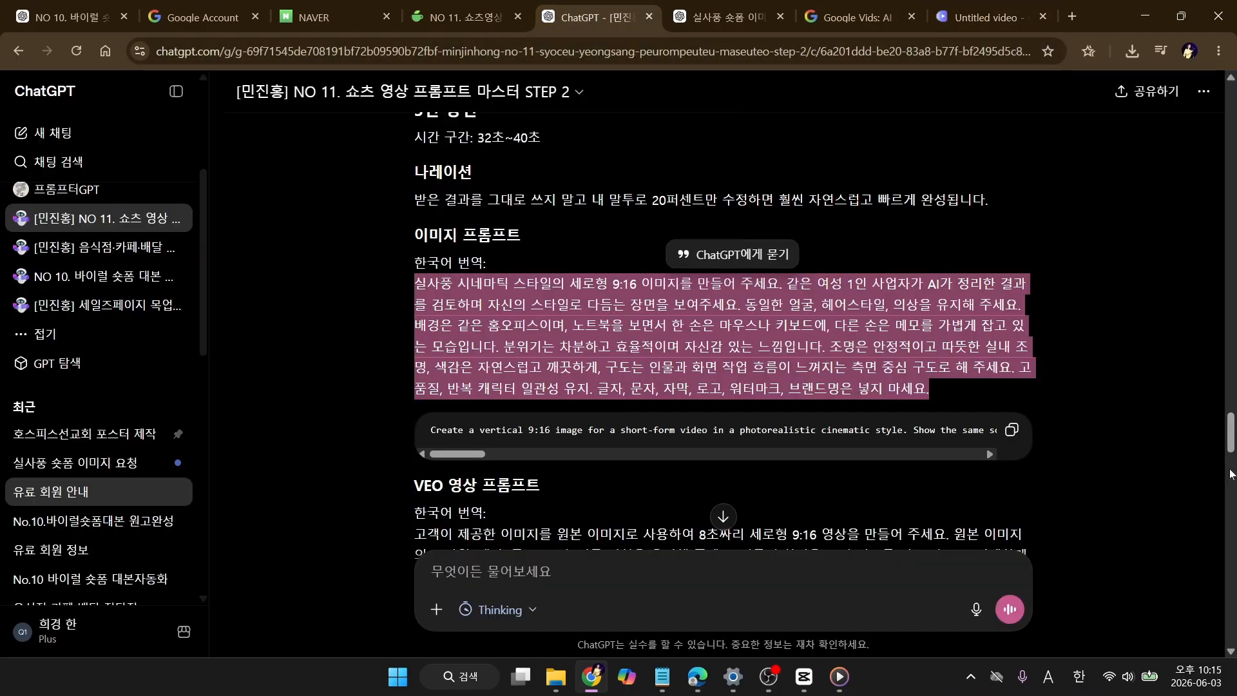
drag(1231, 445, 1230, 622)
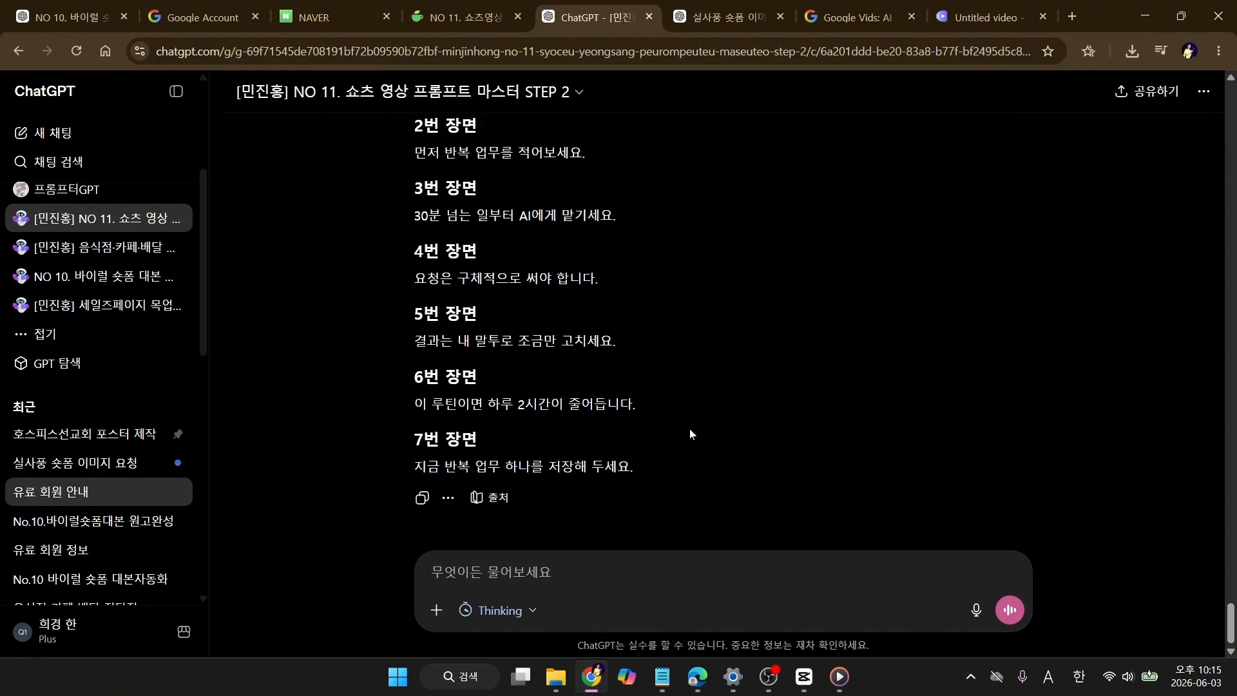
drag(613, 341, 407, 346)
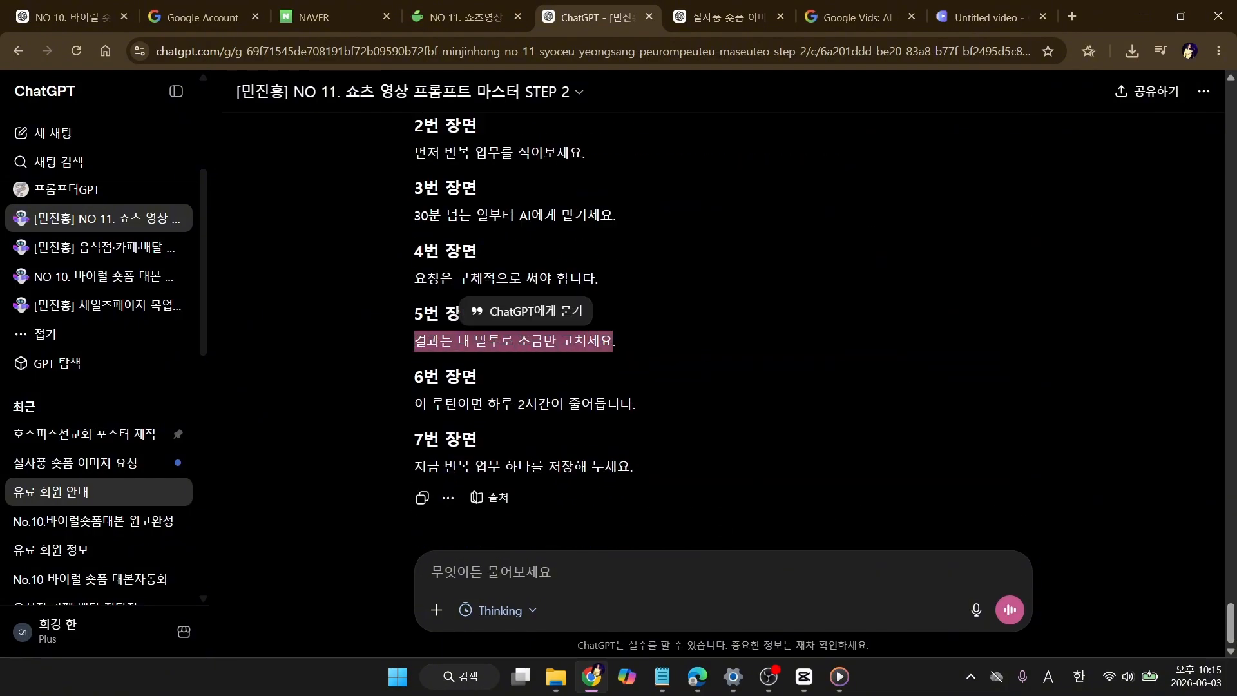
right_click(467, 343)
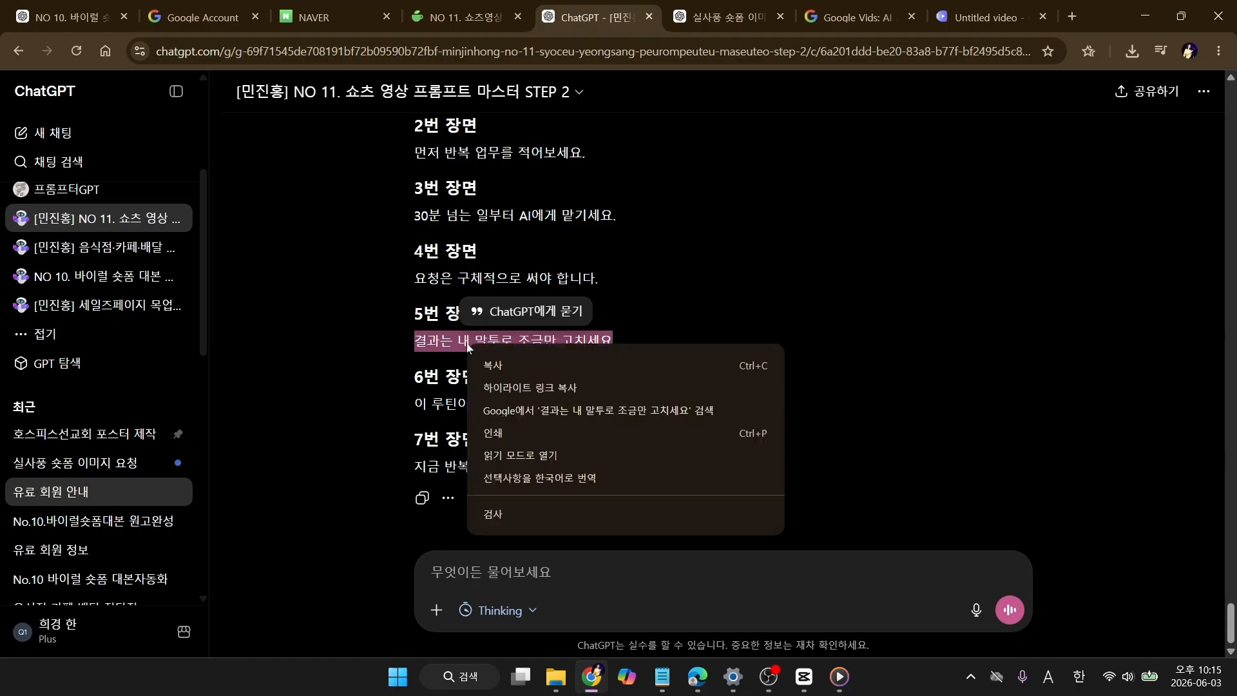
click(504, 367)
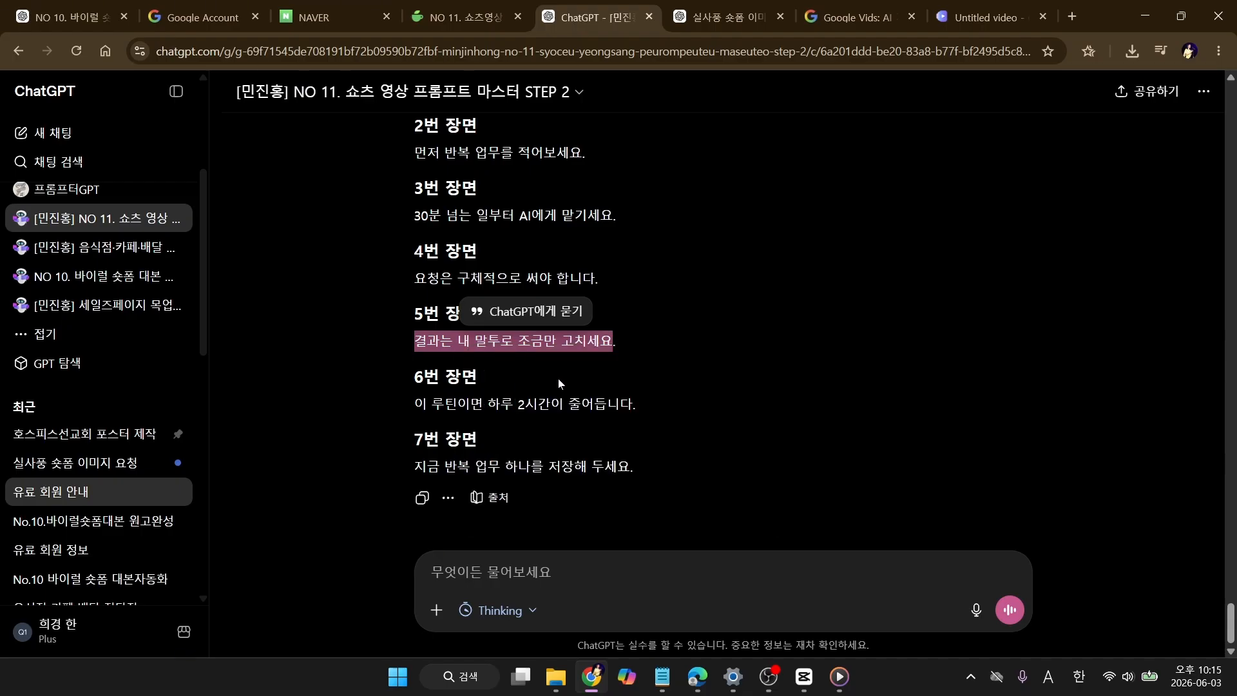
click(1008, 18)
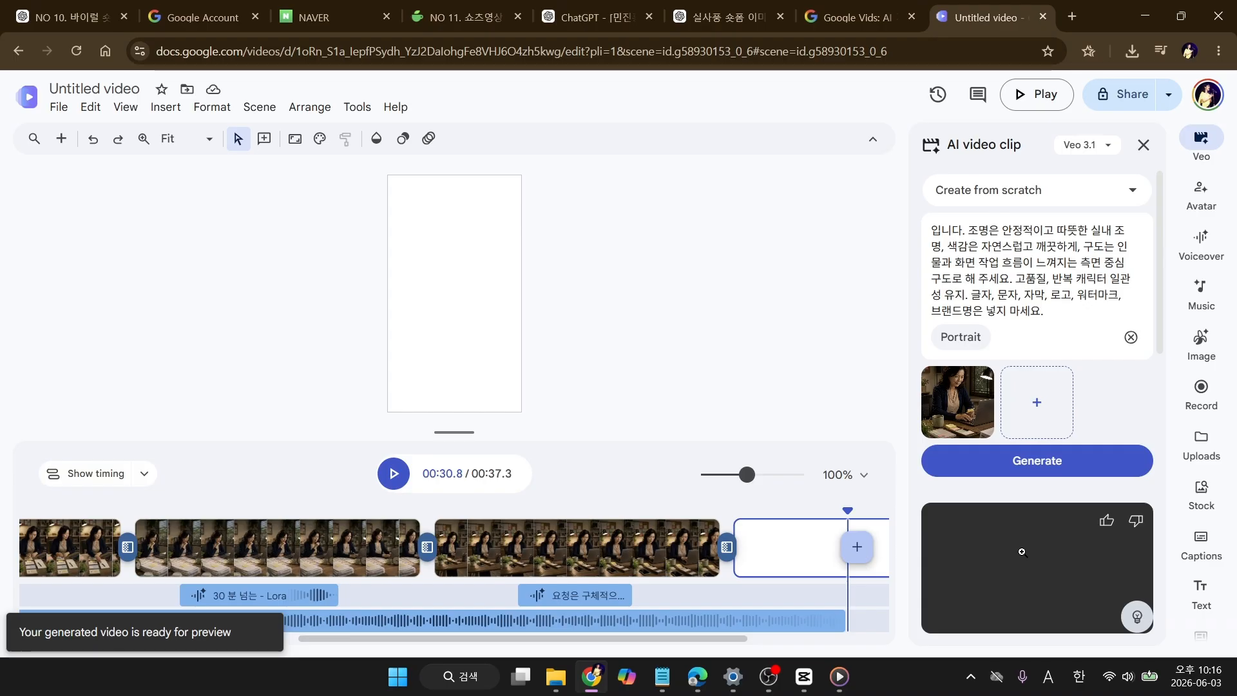
Preview the generated 5.png clip and insert it into the empty fifth scene at 29.9 s.
click(1025, 555)
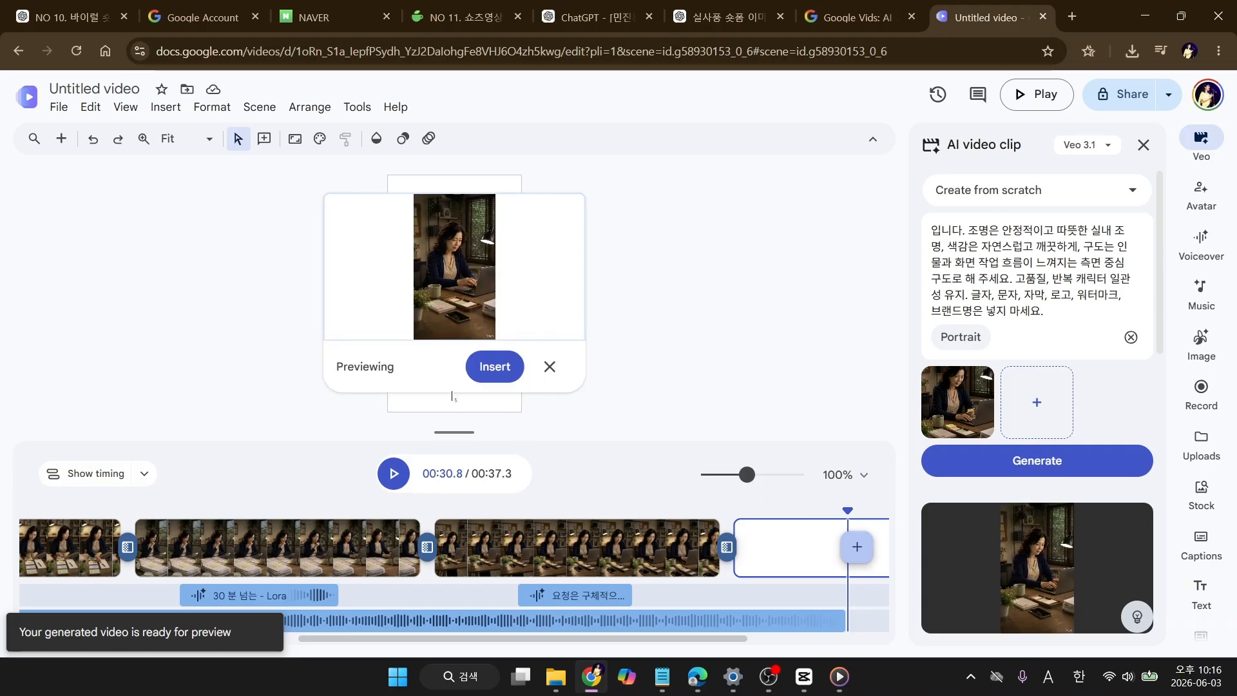
click(390, 480)
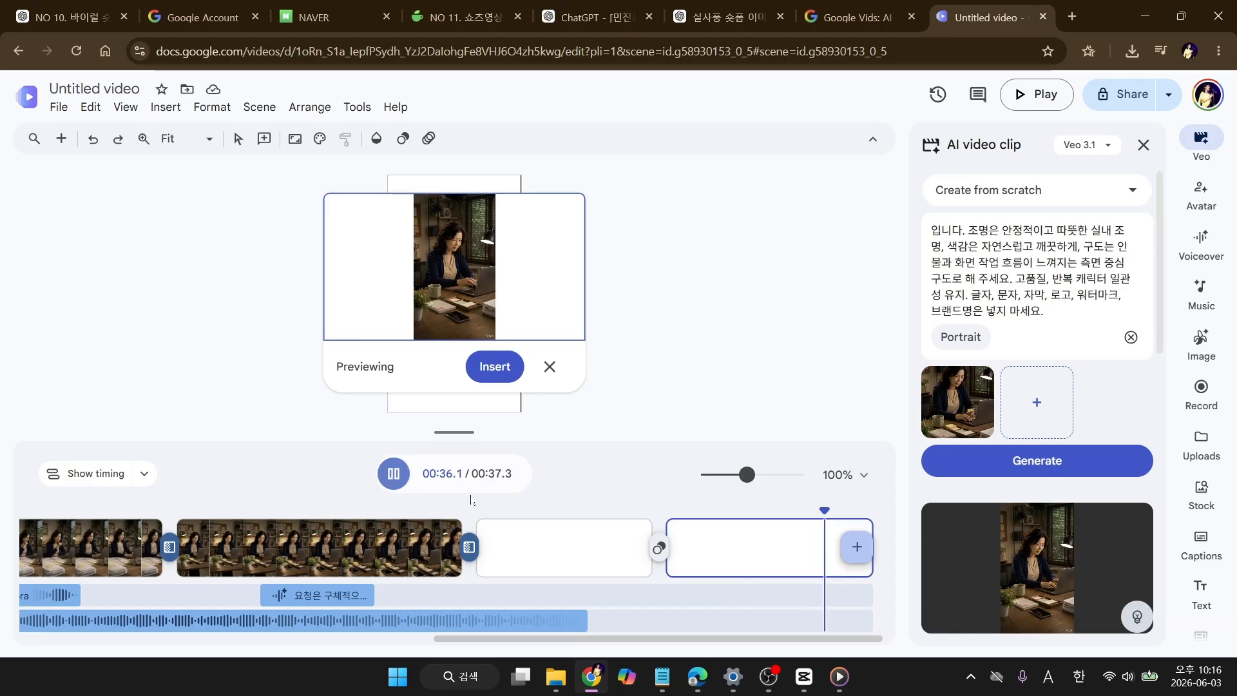
click(546, 532)
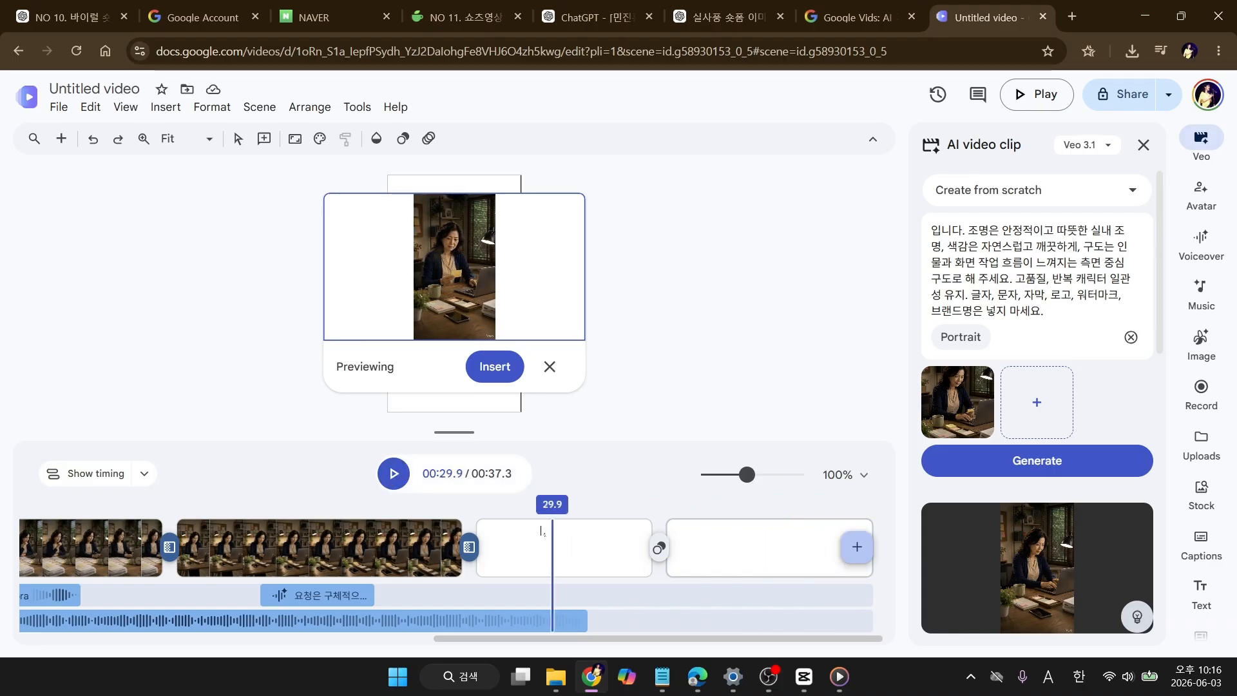
click(495, 367)
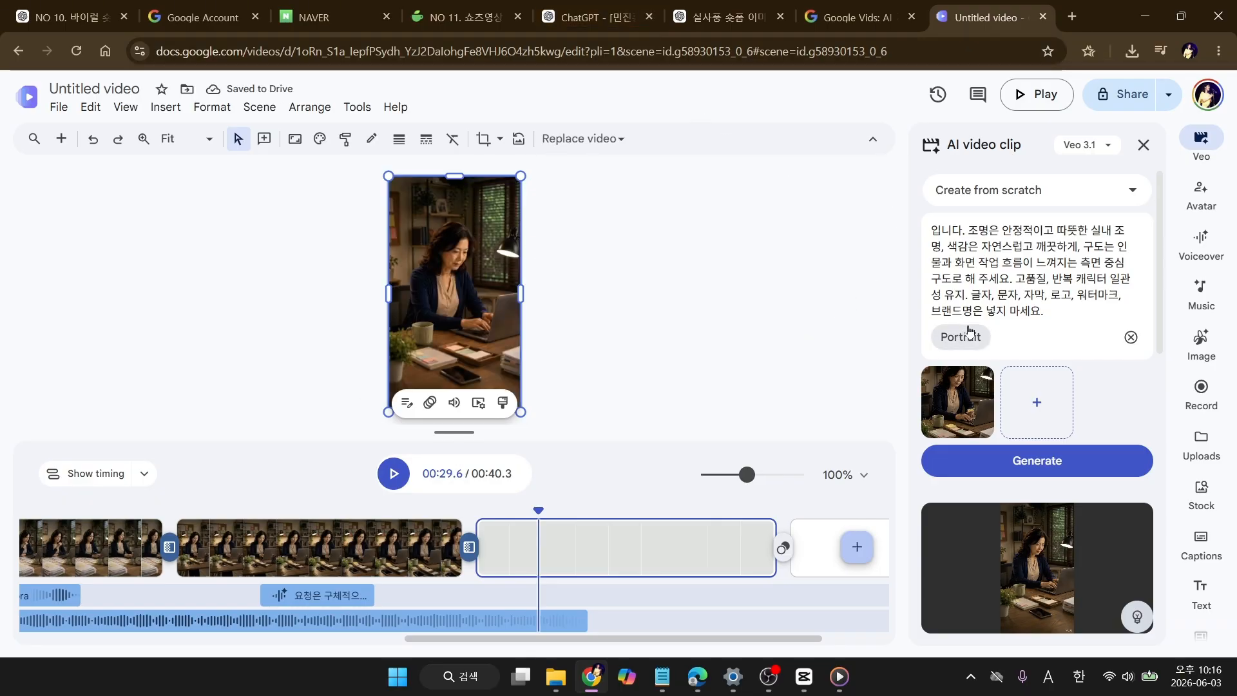
click(1144, 145)
Add a voiceover to scene 5 using the pasted line '결과는 내 말투로 조금만 고치세요'.
click(1210, 241)
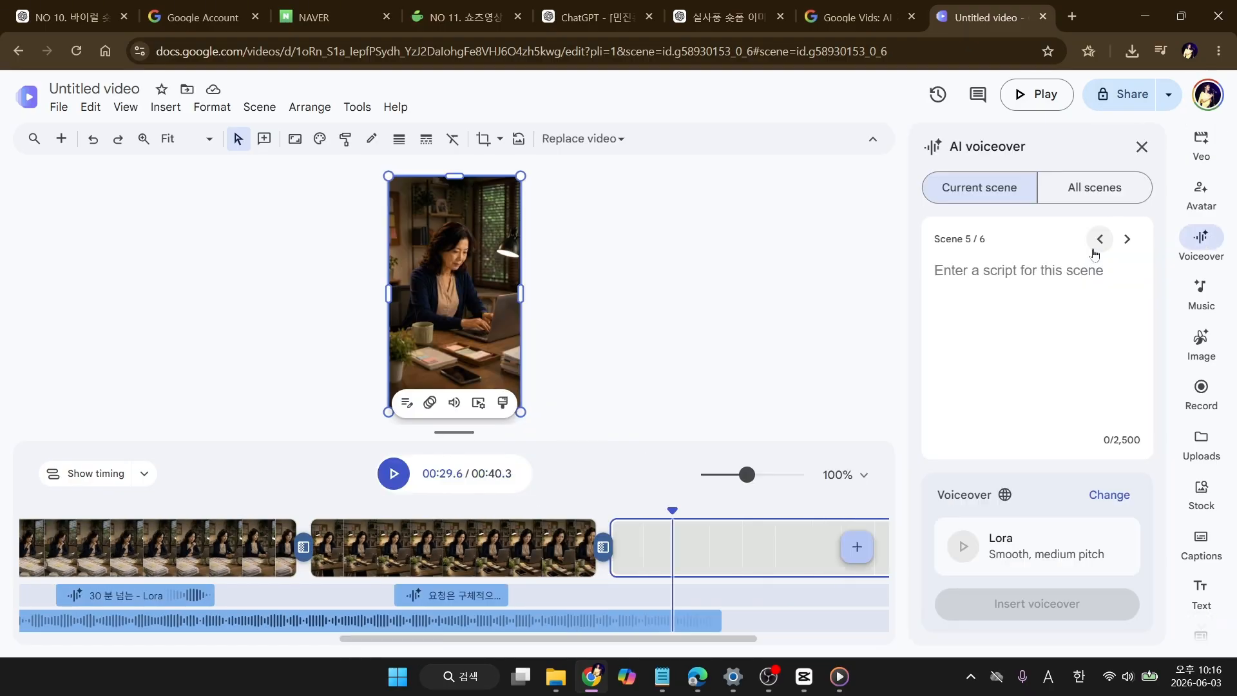
right_click(959, 270)
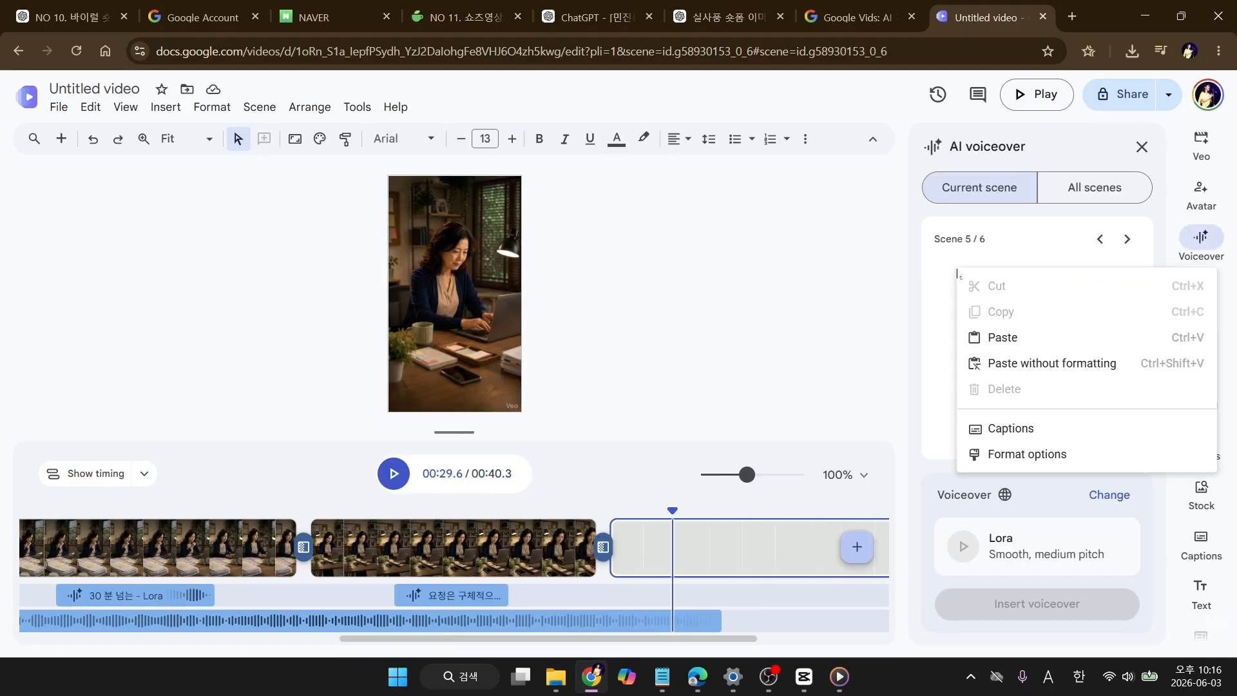
click(1011, 339)
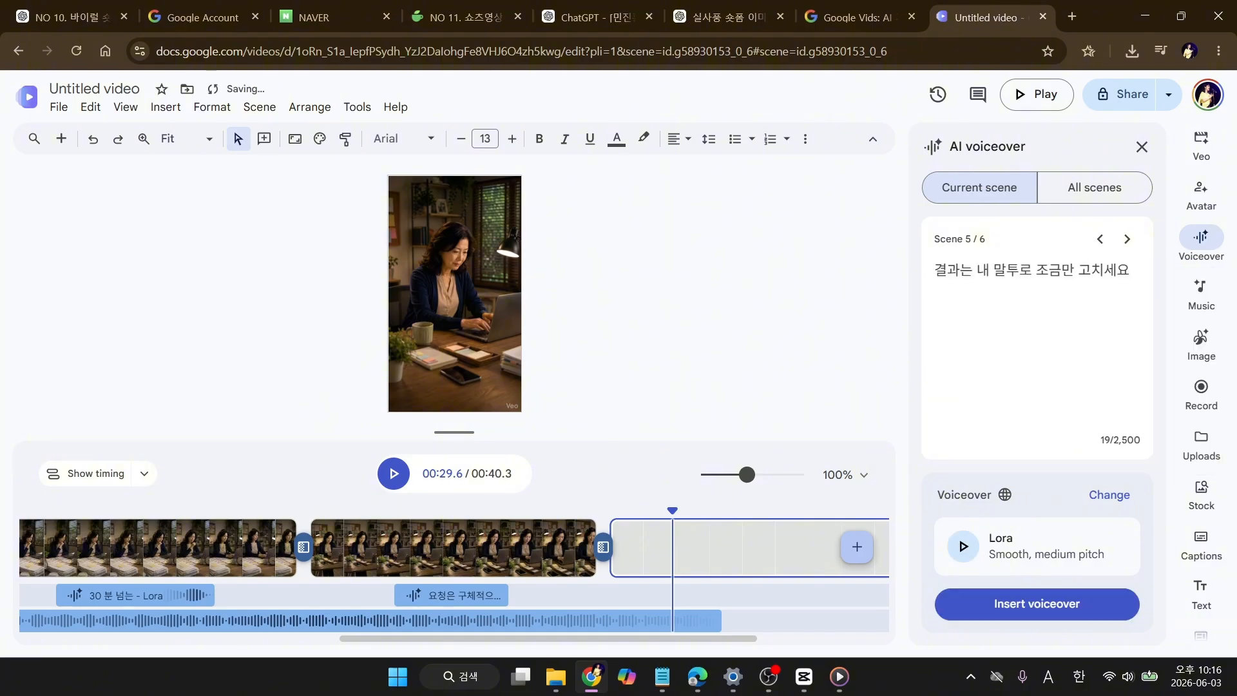
click(1036, 603)
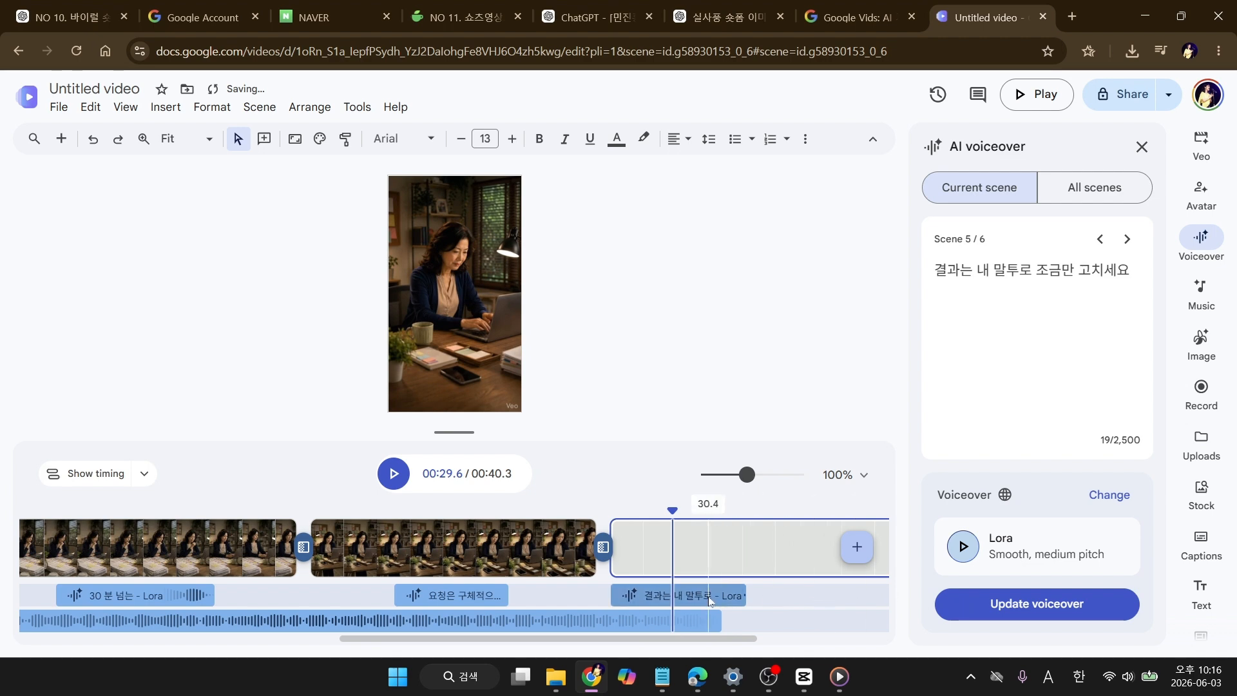
Shift scene 5's voiceover later, play it back, and stop at 35.3 s.
drag(709, 595, 778, 594)
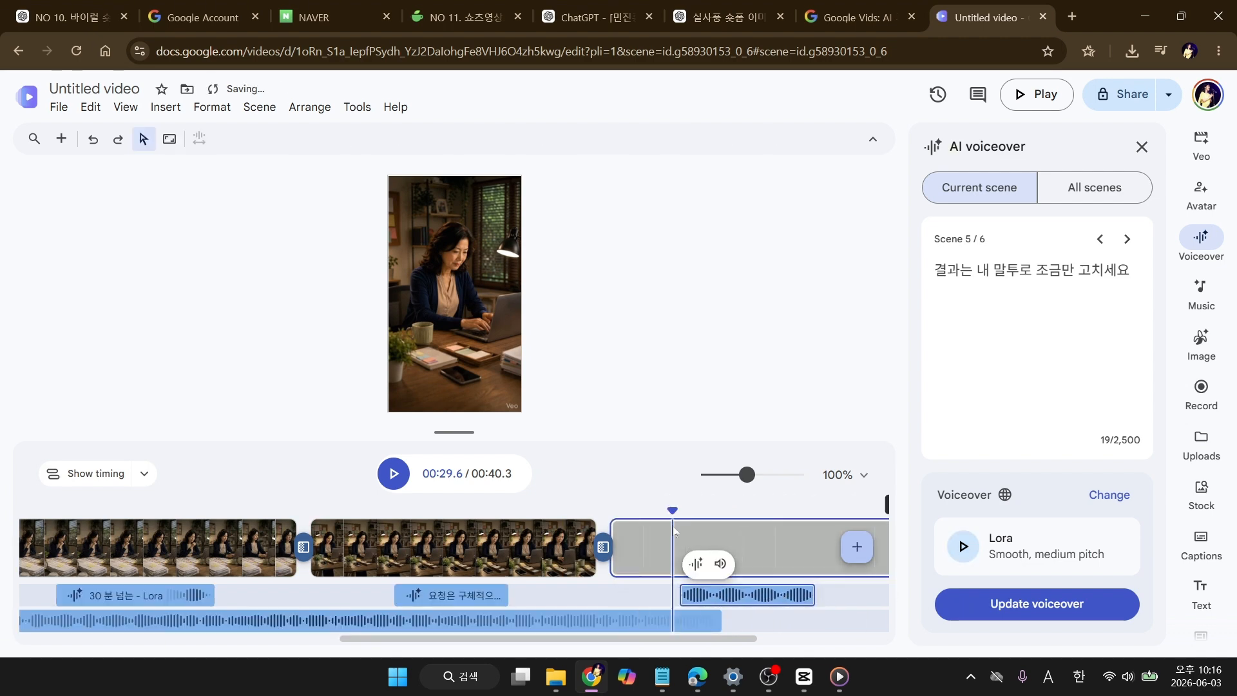
click(393, 474)
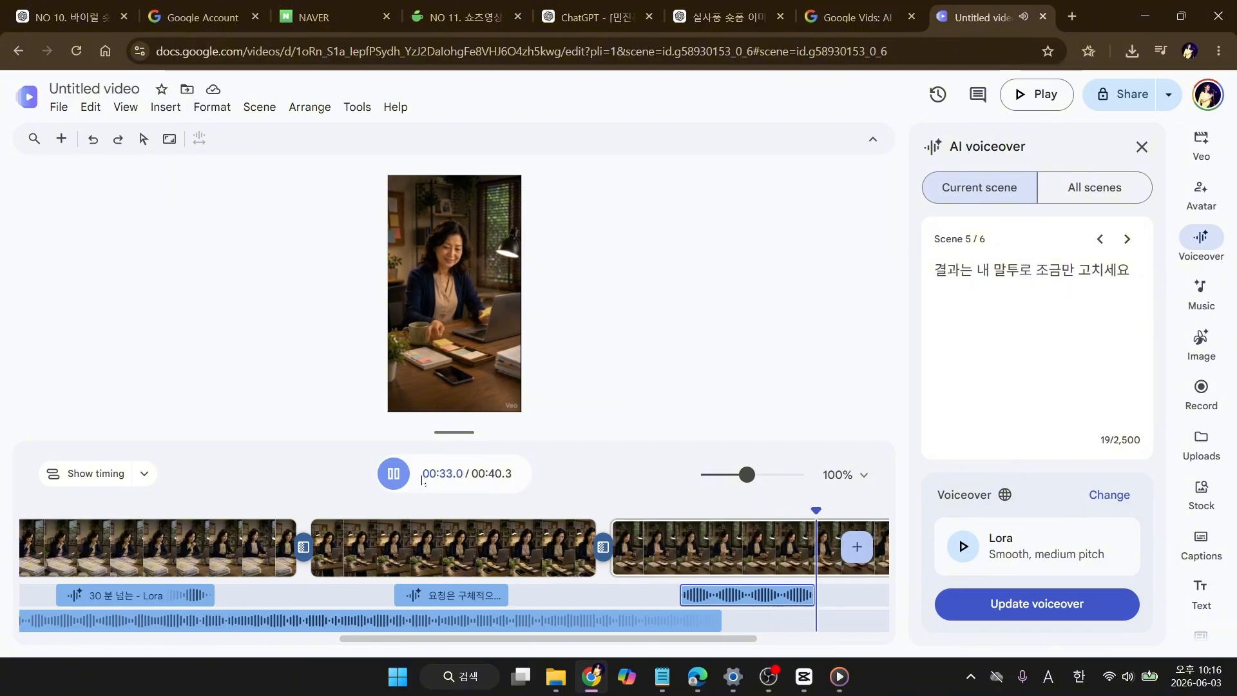
click(394, 474)
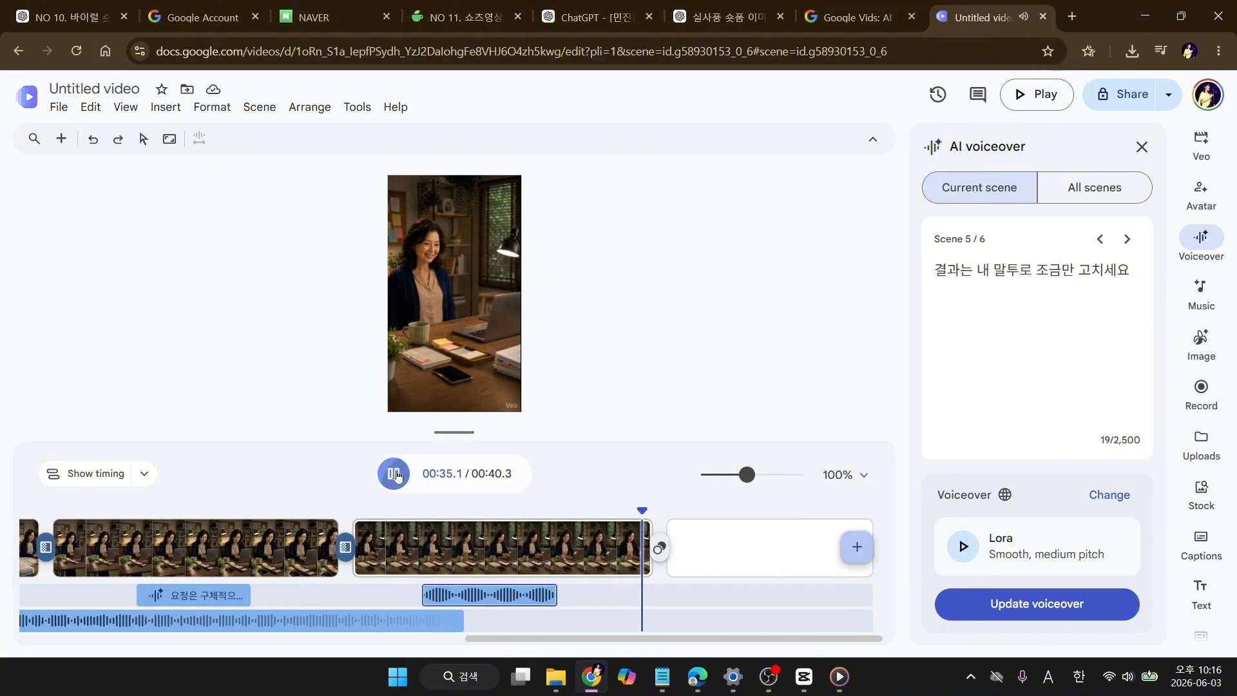
click(652, 509)
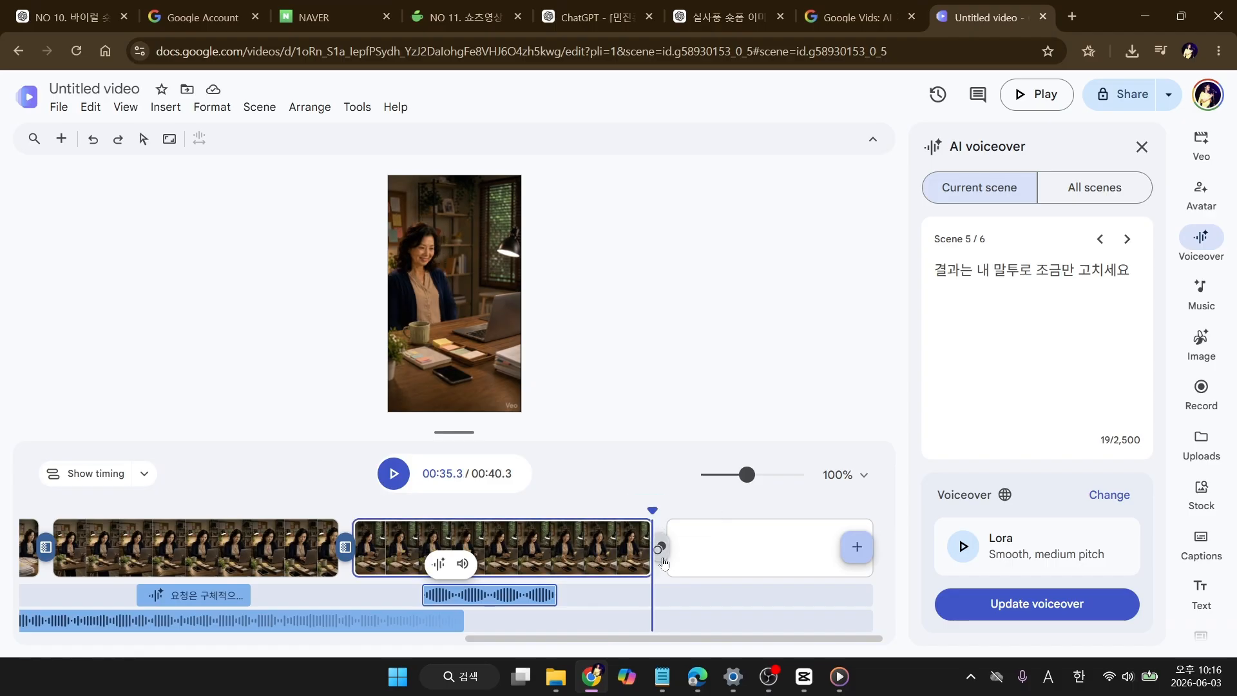
click(659, 548)
Give the transition into scene 6 a Spin effect lasting 0.7 seconds.
click(977, 499)
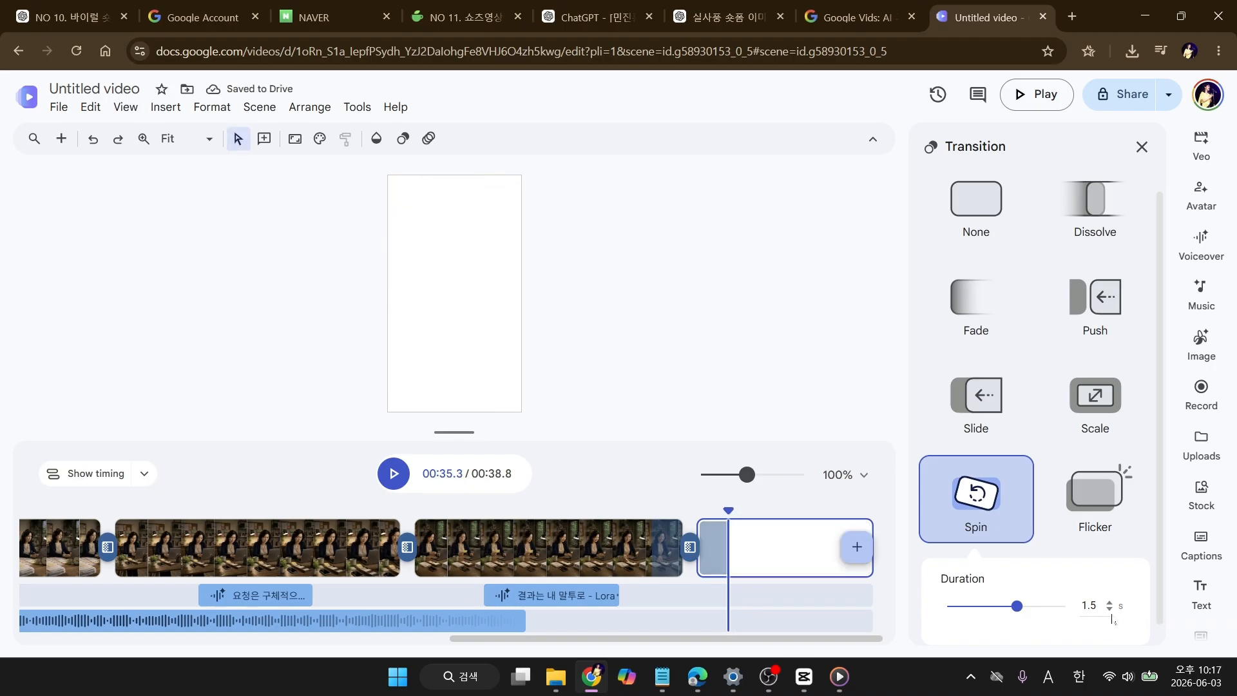
click(1108, 613)
click(1108, 613)
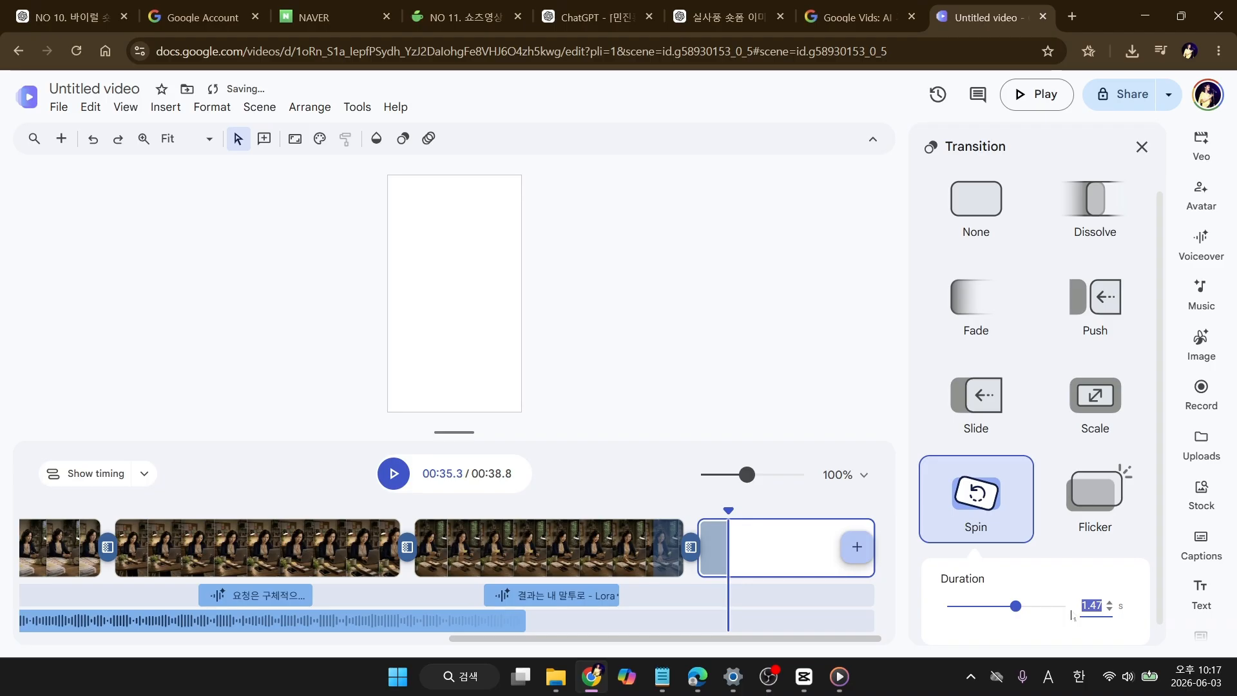
text(0.7)
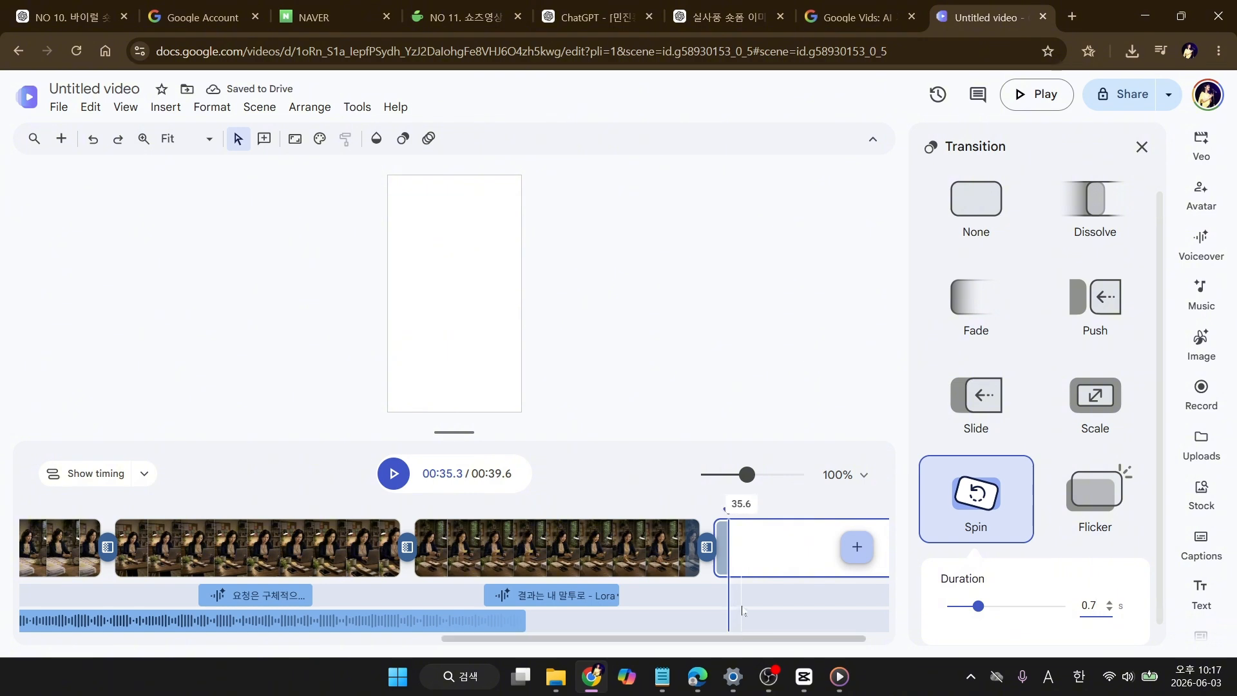
click(1141, 148)
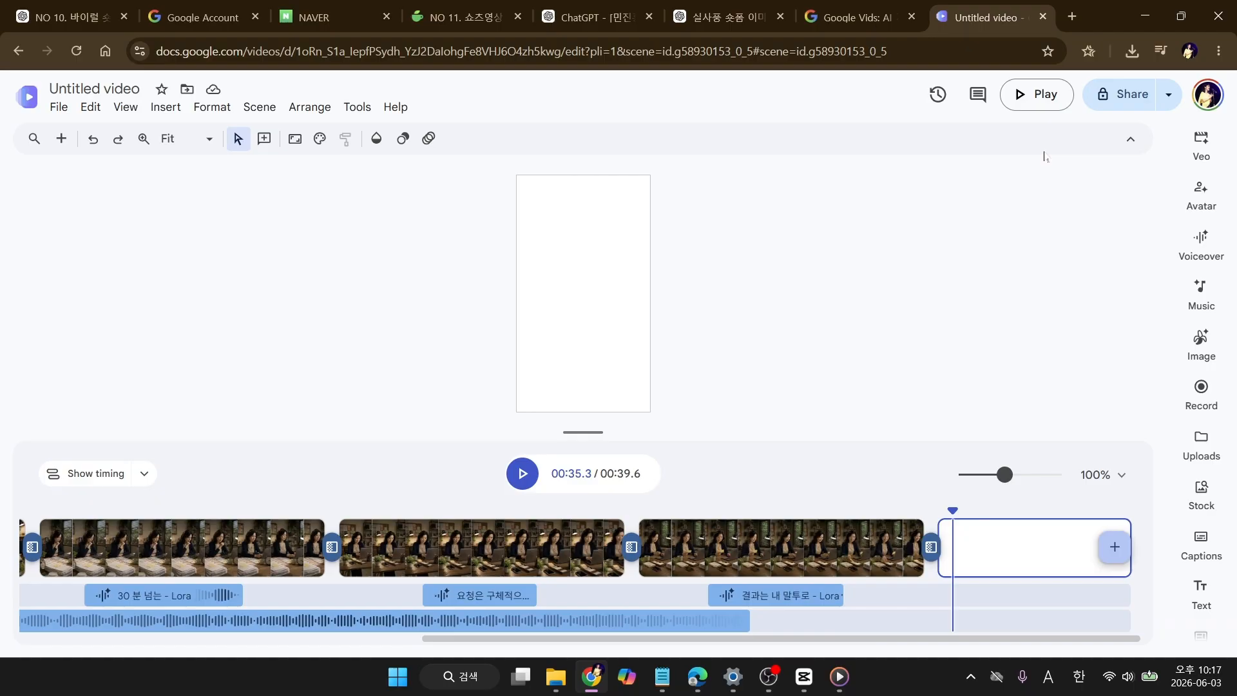
click(1201, 143)
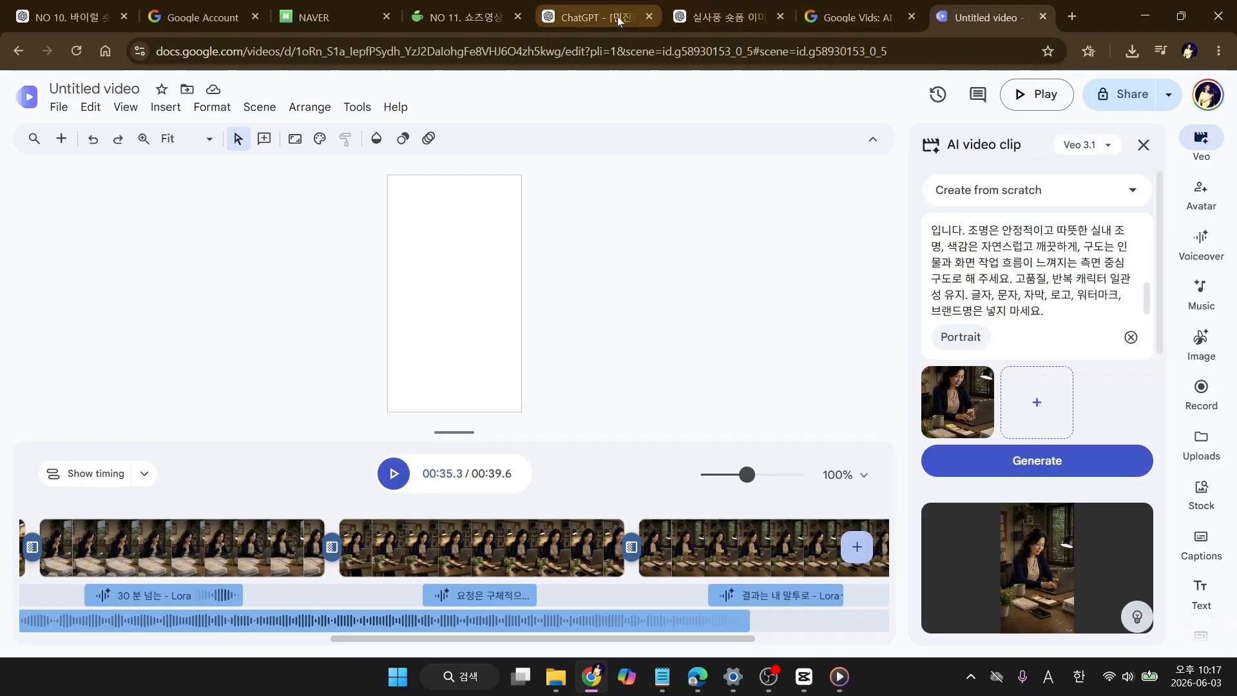
Copy the Korean translation of scene 6's VEO prompt from ChatGPT, then return to Google Vids.
click(596, 17)
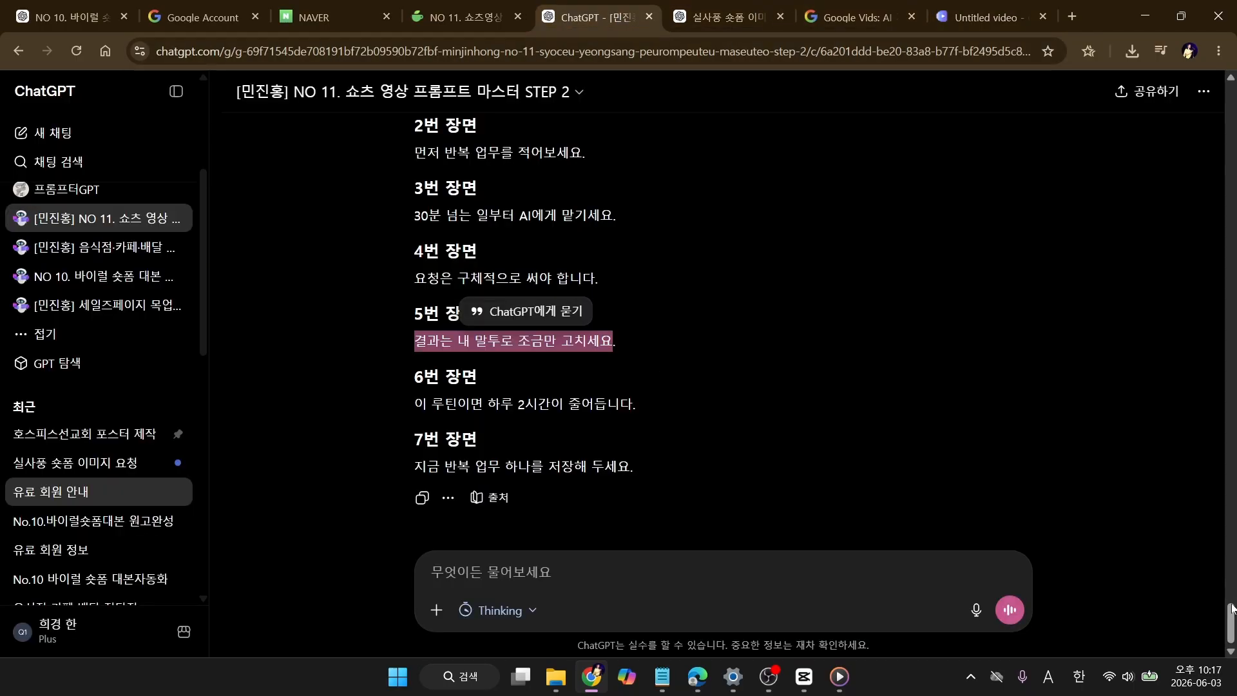
drag(1231, 612, 1235, 490)
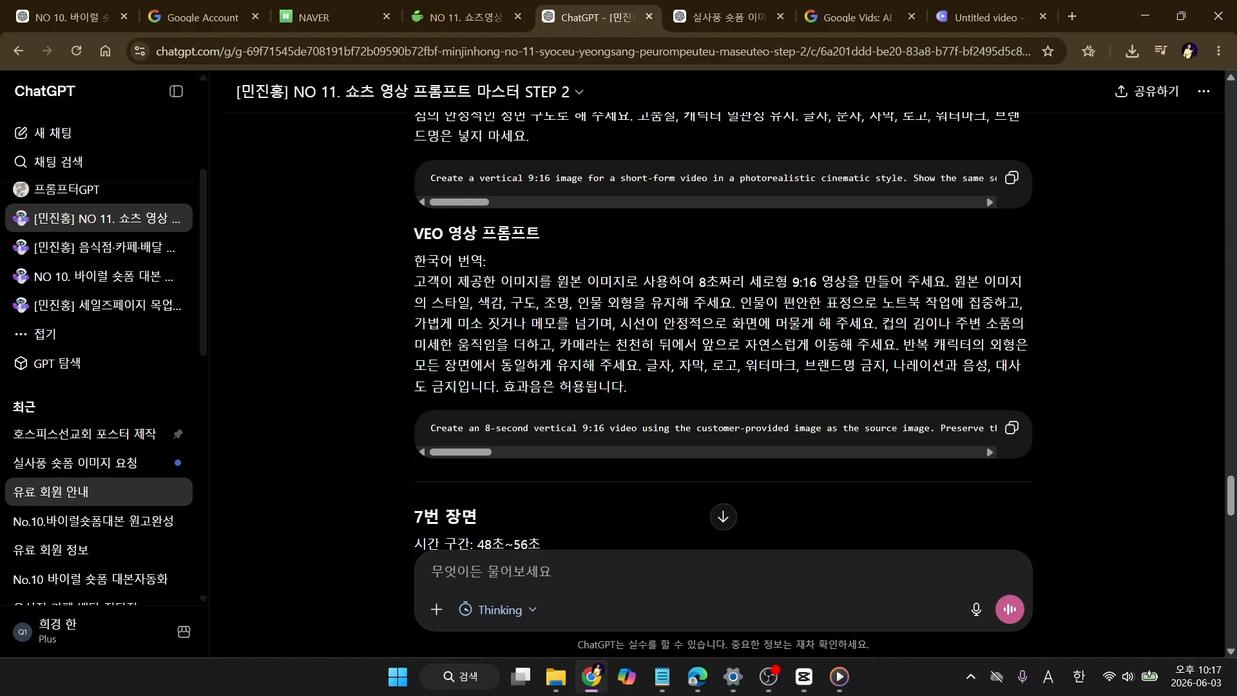
drag(414, 281, 965, 386)
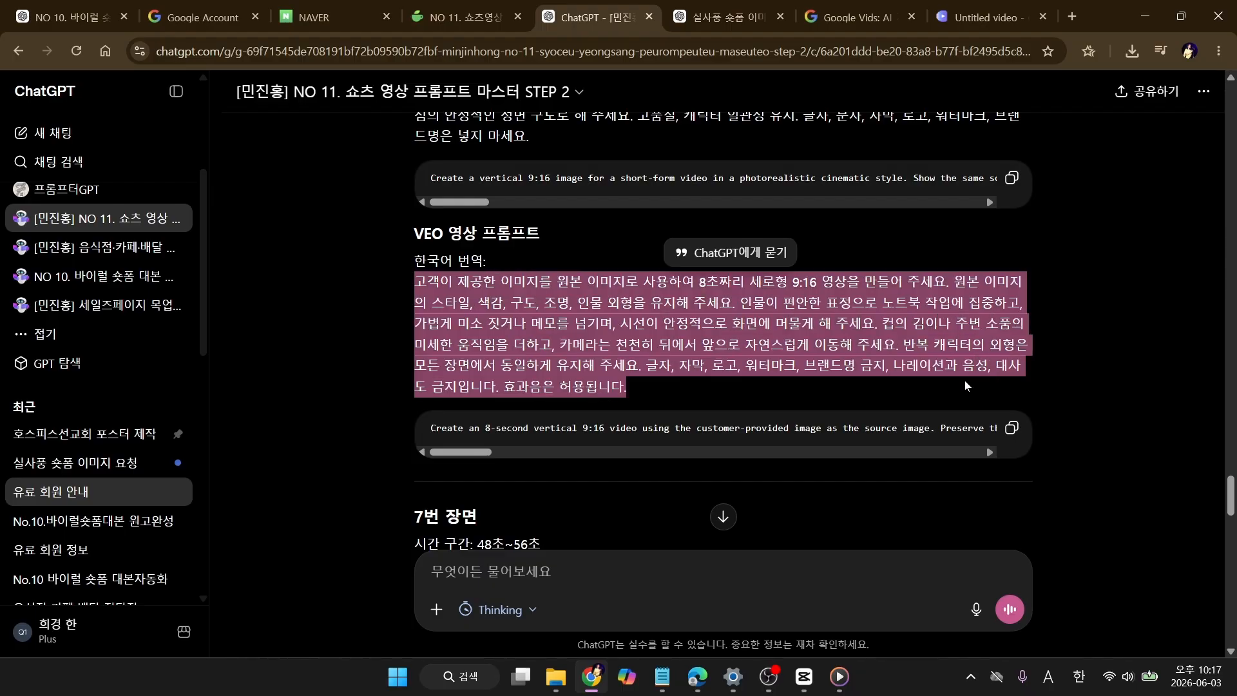
right_click(879, 338)
click(839, 348)
click(999, 28)
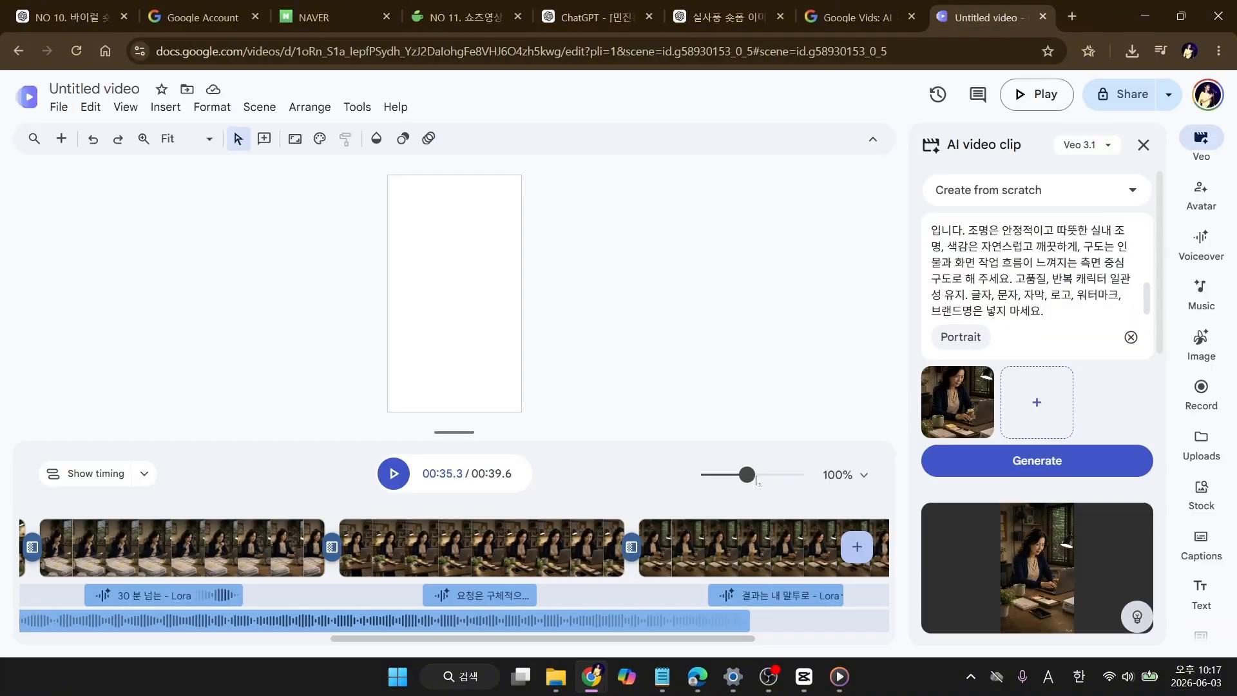
Replace the old clip prompt with the pasted Korean VEO prompt for scene 6.
drag(1044, 311, 906, 195)
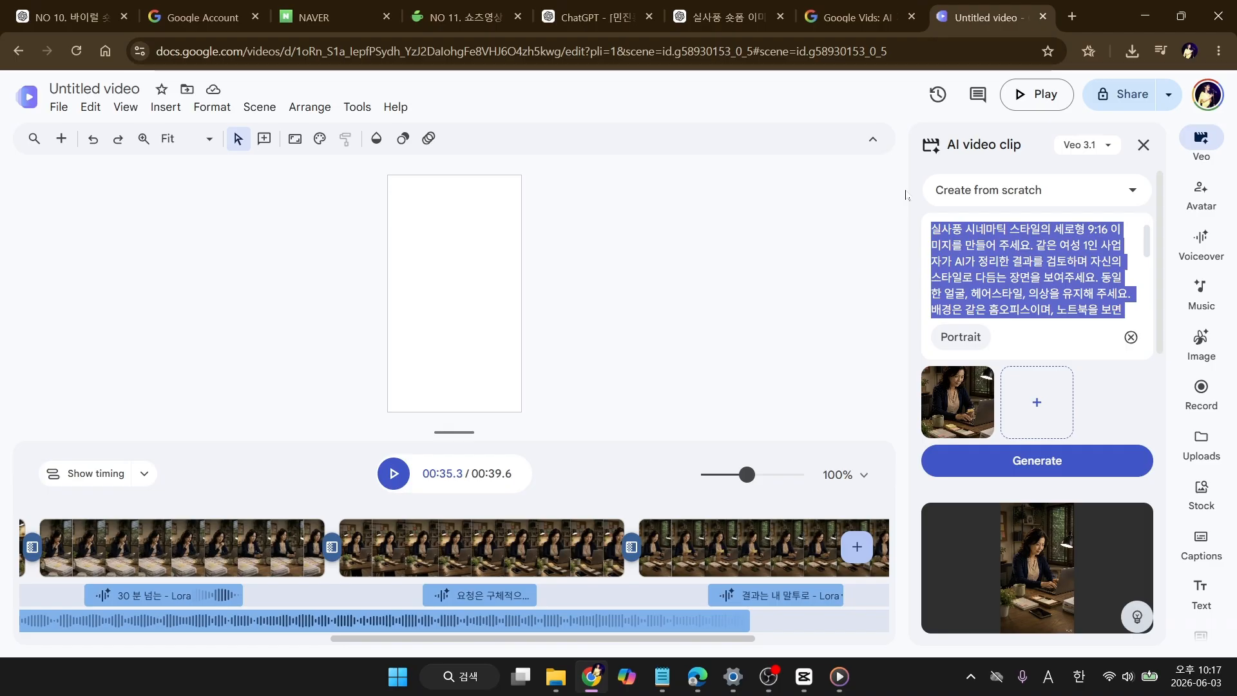
key(BackSpace)
right_click(956, 233)
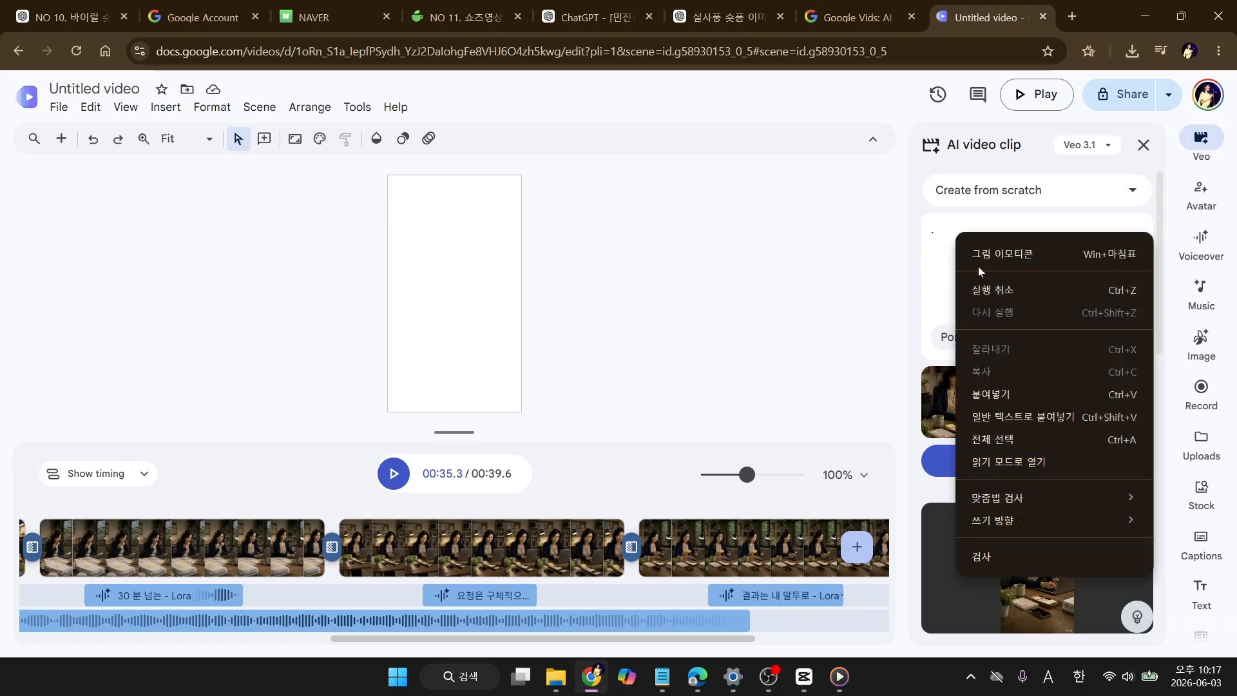
click(1005, 394)
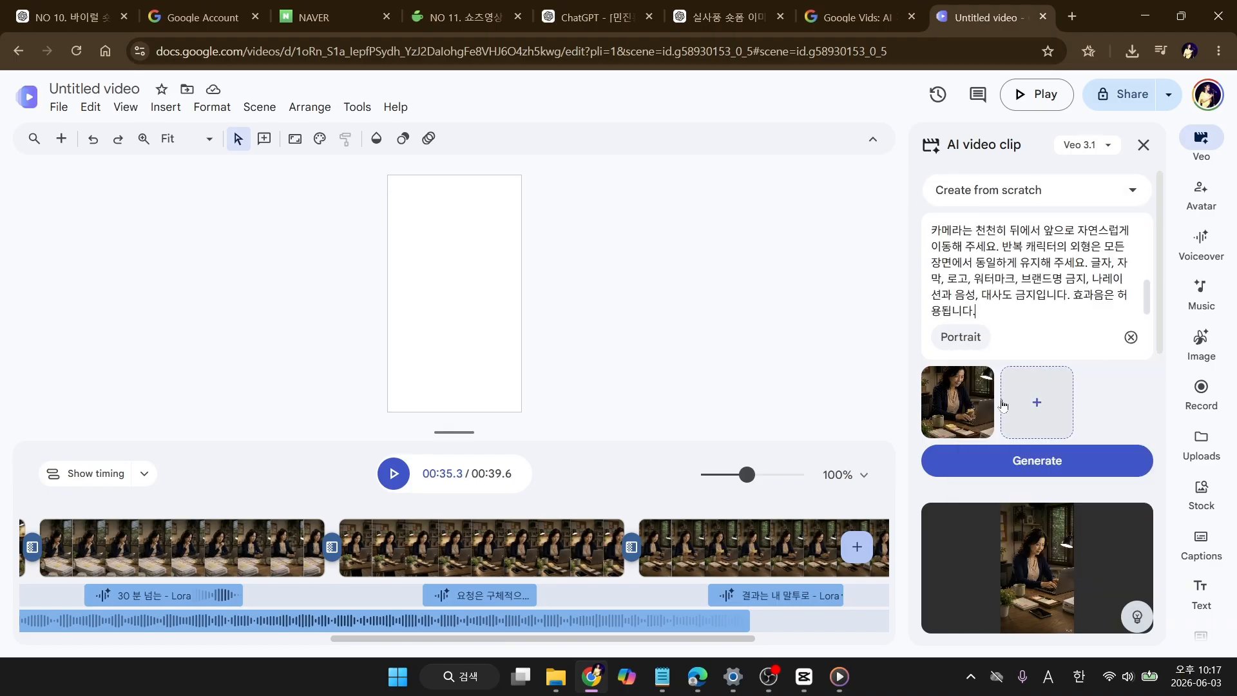
Swap the reference image for 6.png and start generating the portrait scene 6 clip.
click(983, 378)
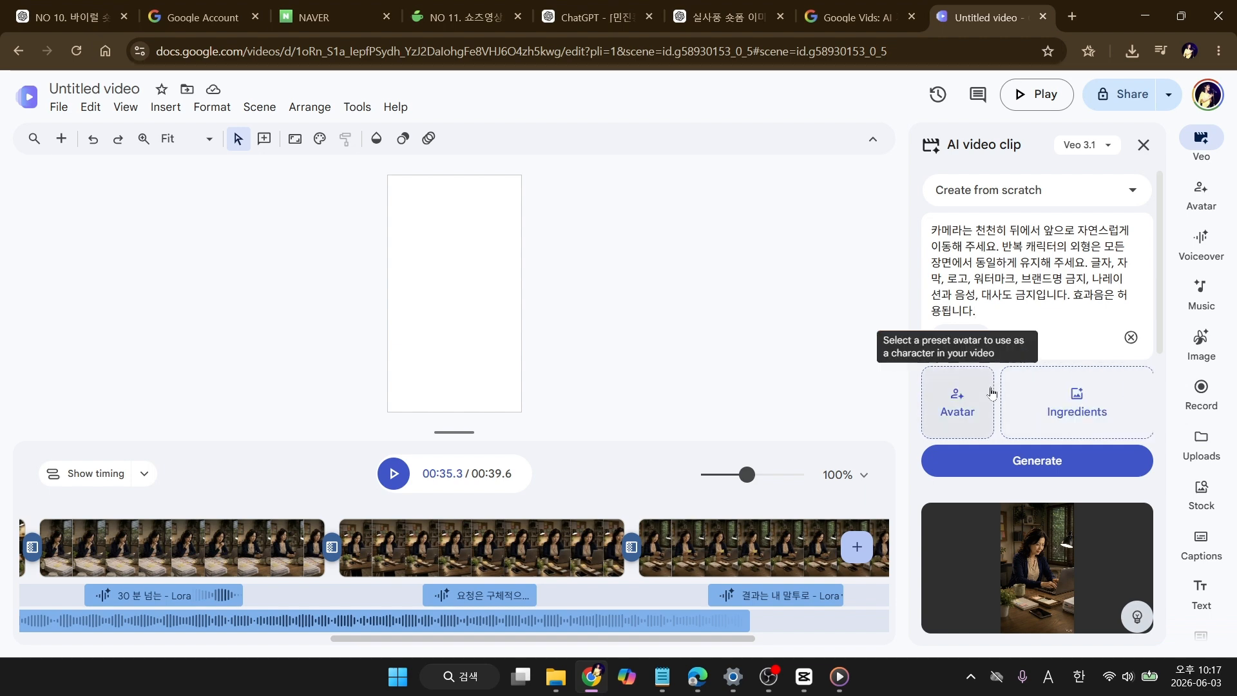
click(1048, 404)
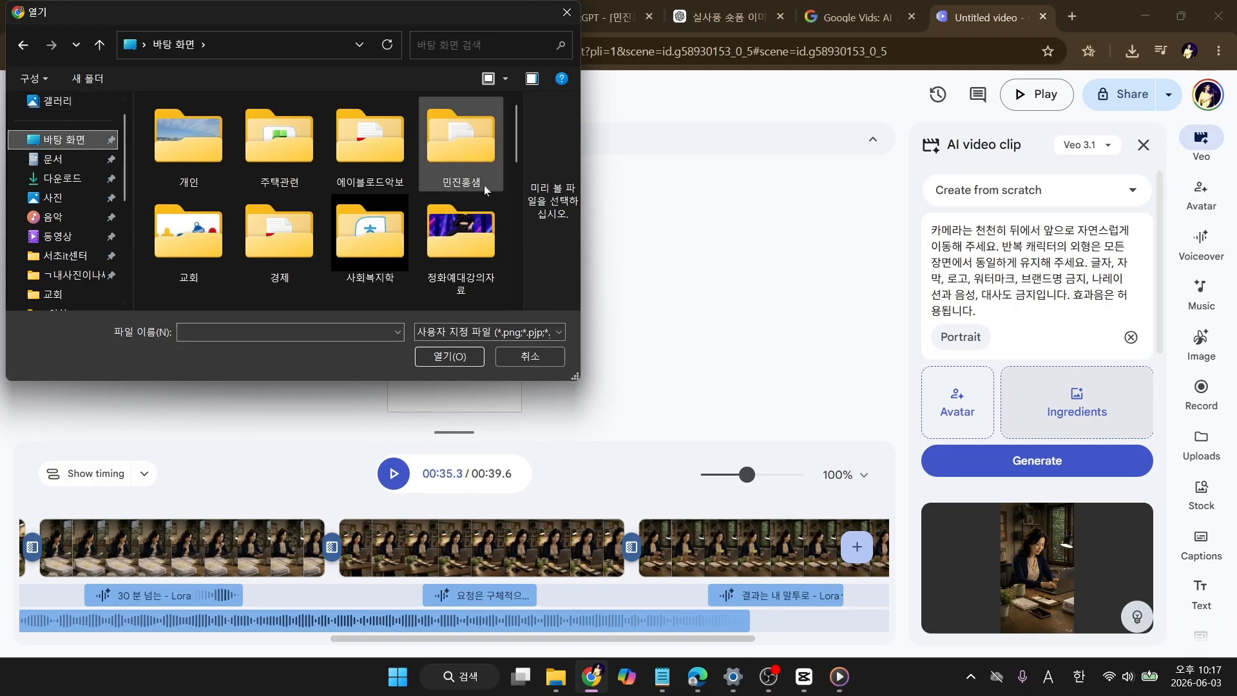
drag(514, 155, 509, 304)
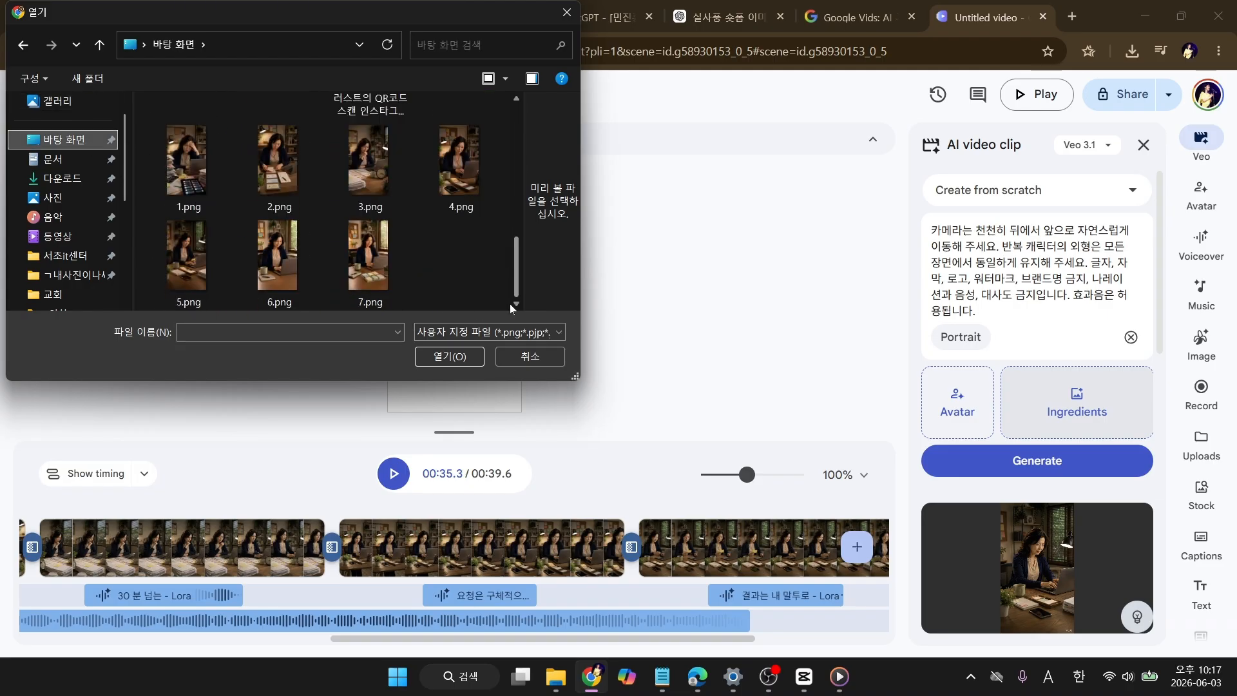
click(280, 266)
click(432, 358)
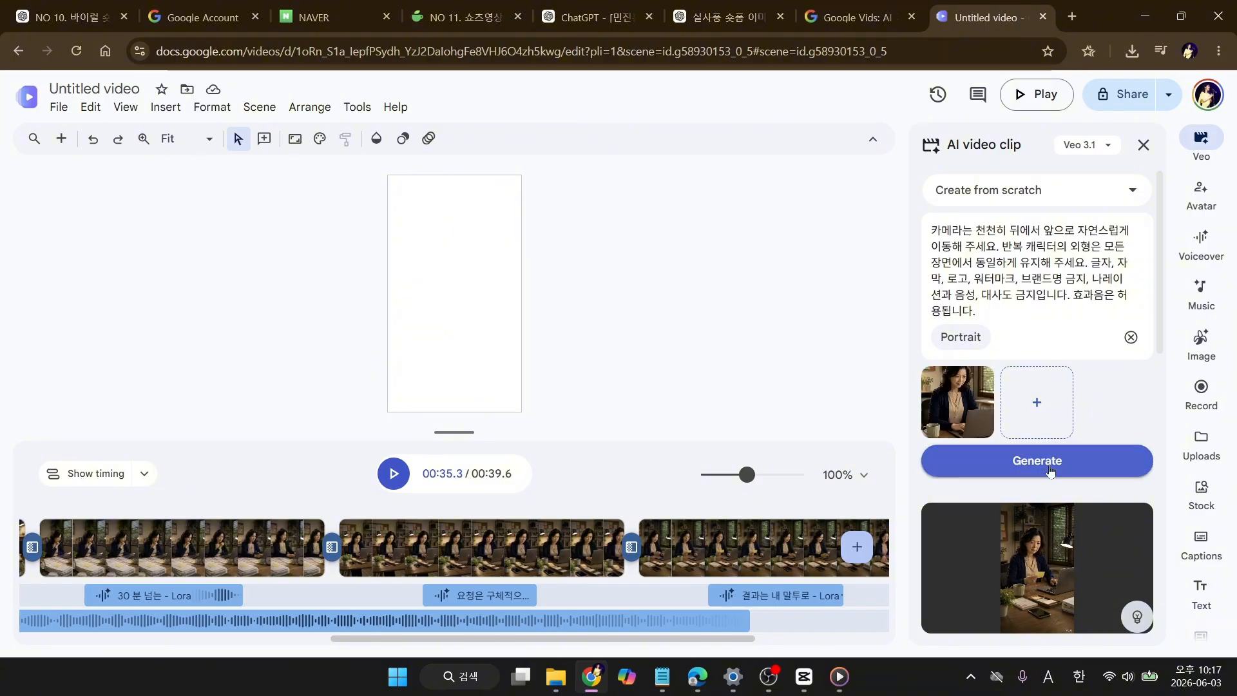
click(1051, 471)
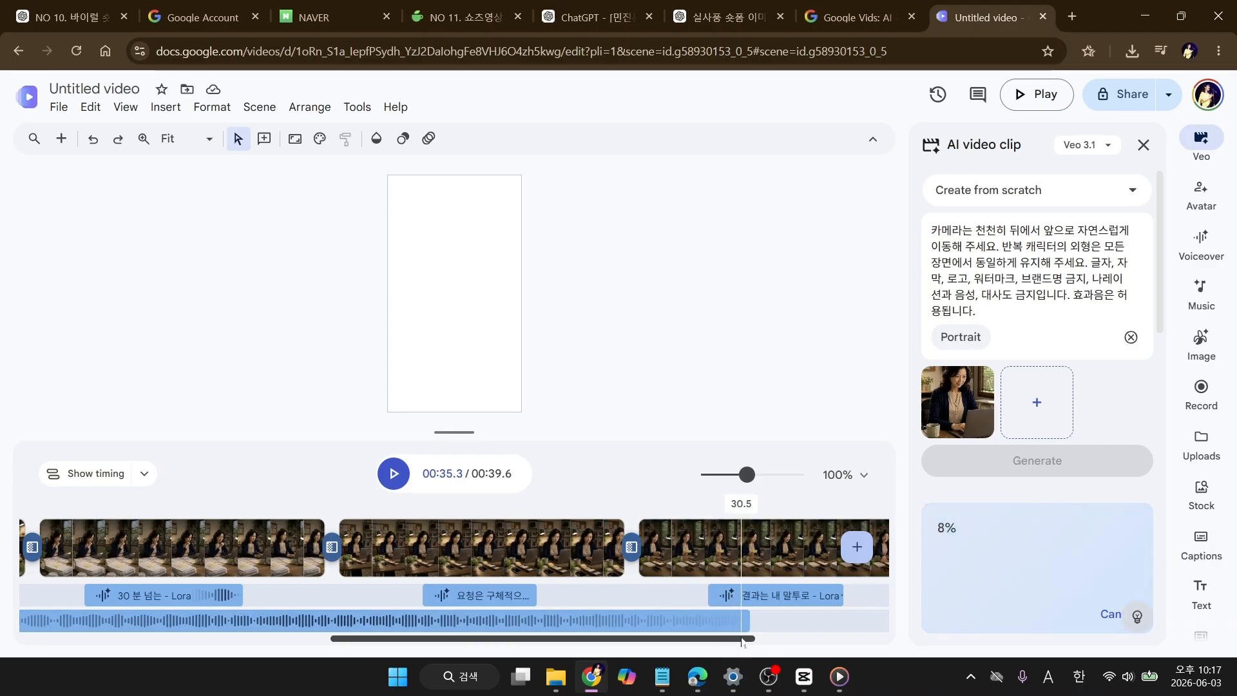
drag(743, 640, 882, 651)
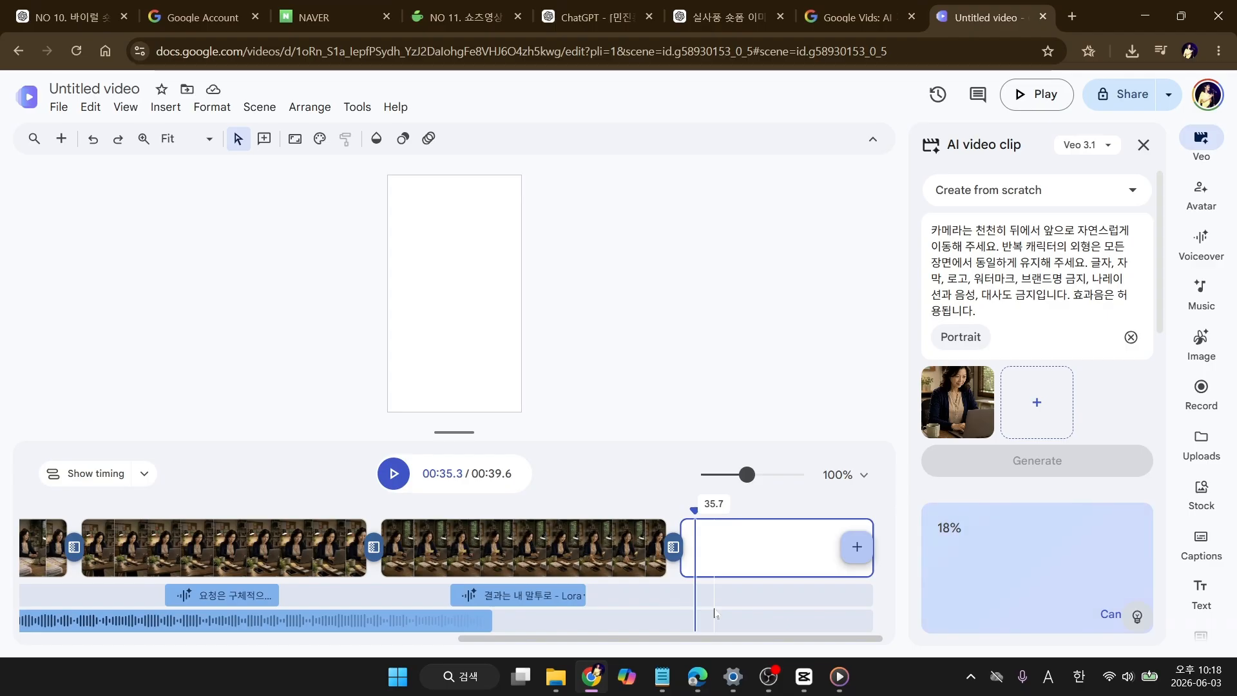
Trim the long audio track under the voiceovers to end near 30.7 s.
click(431, 619)
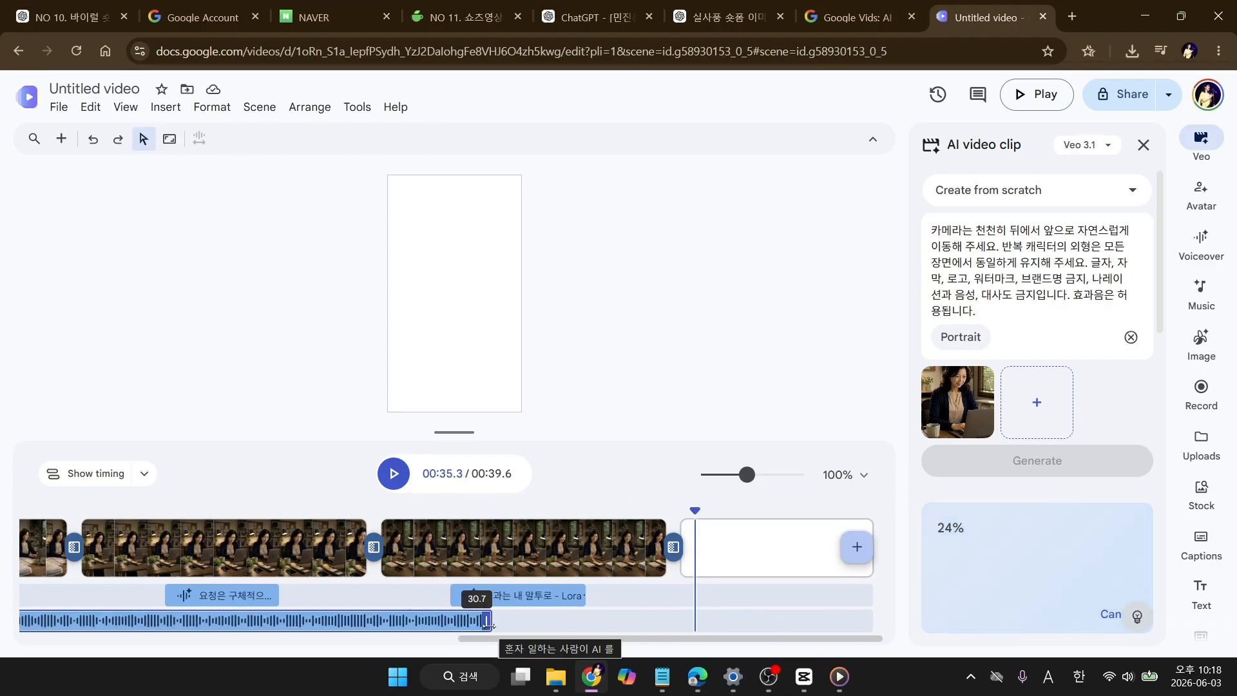
drag(487, 621, 627, 638)
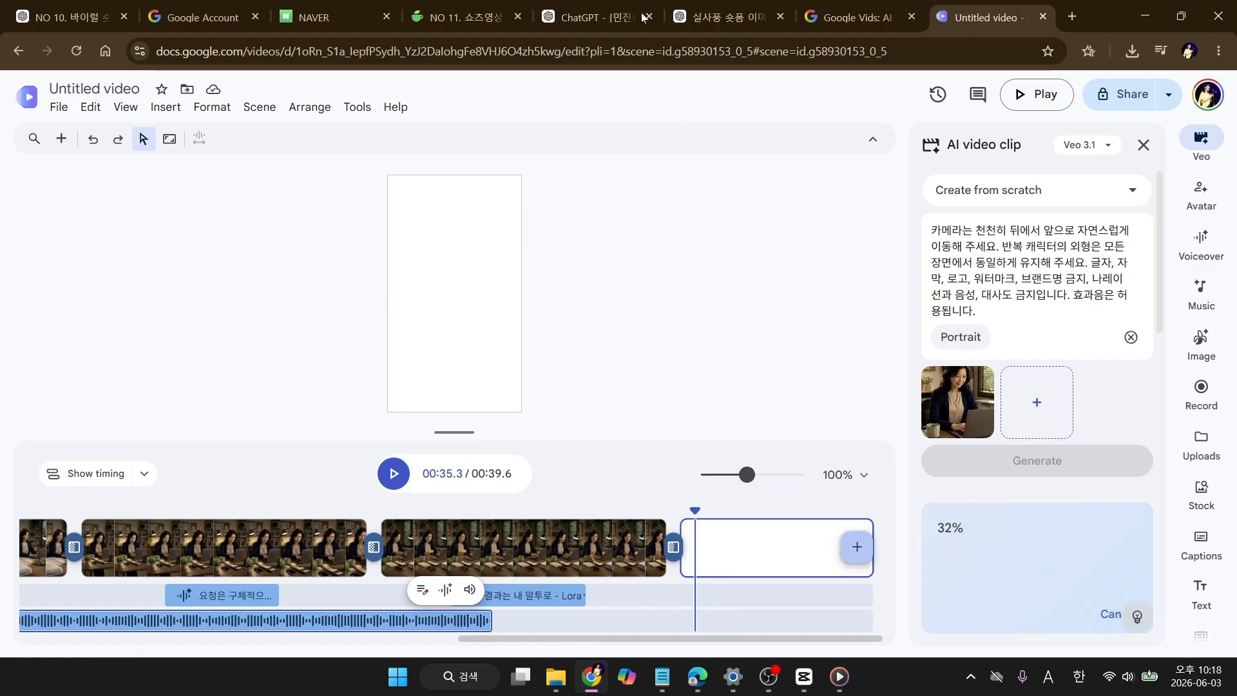
Copy the narration line '이 루틴이면 하루 2시간이 줄어듭니다.' from ChatGPT, then return to Google Vids.
click(615, 19)
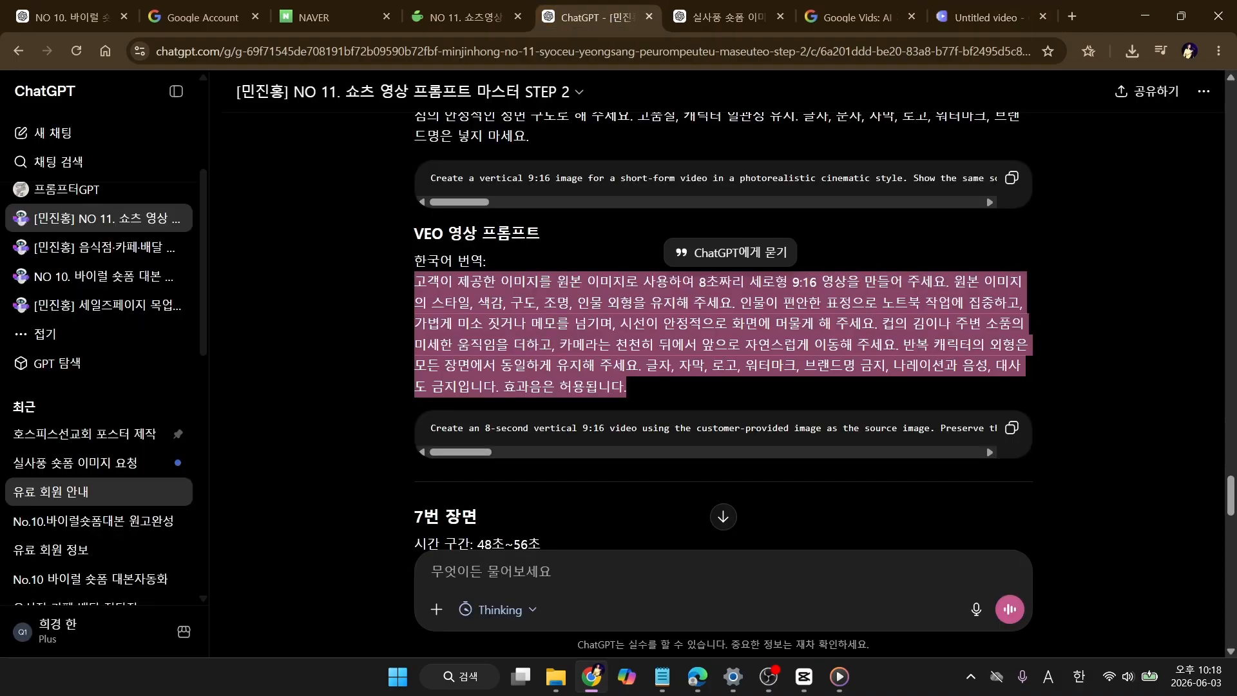
scroll(628, 359, down, 20)
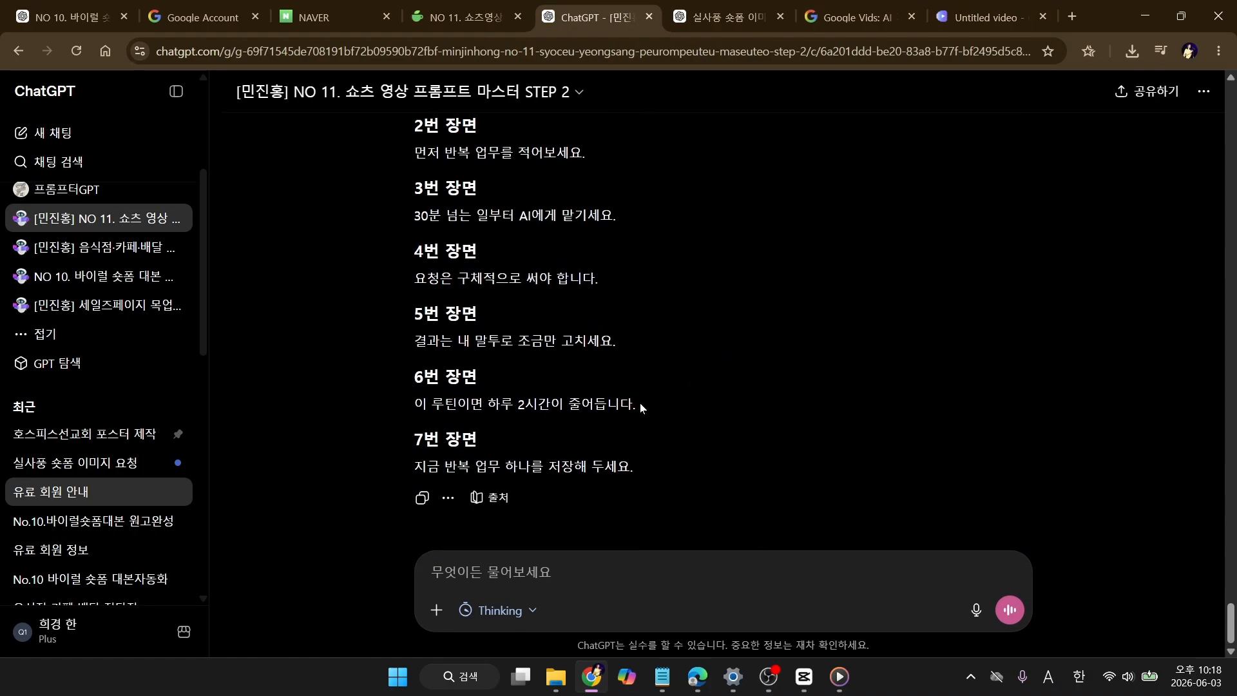
drag(636, 404, 393, 414)
right_click(470, 406)
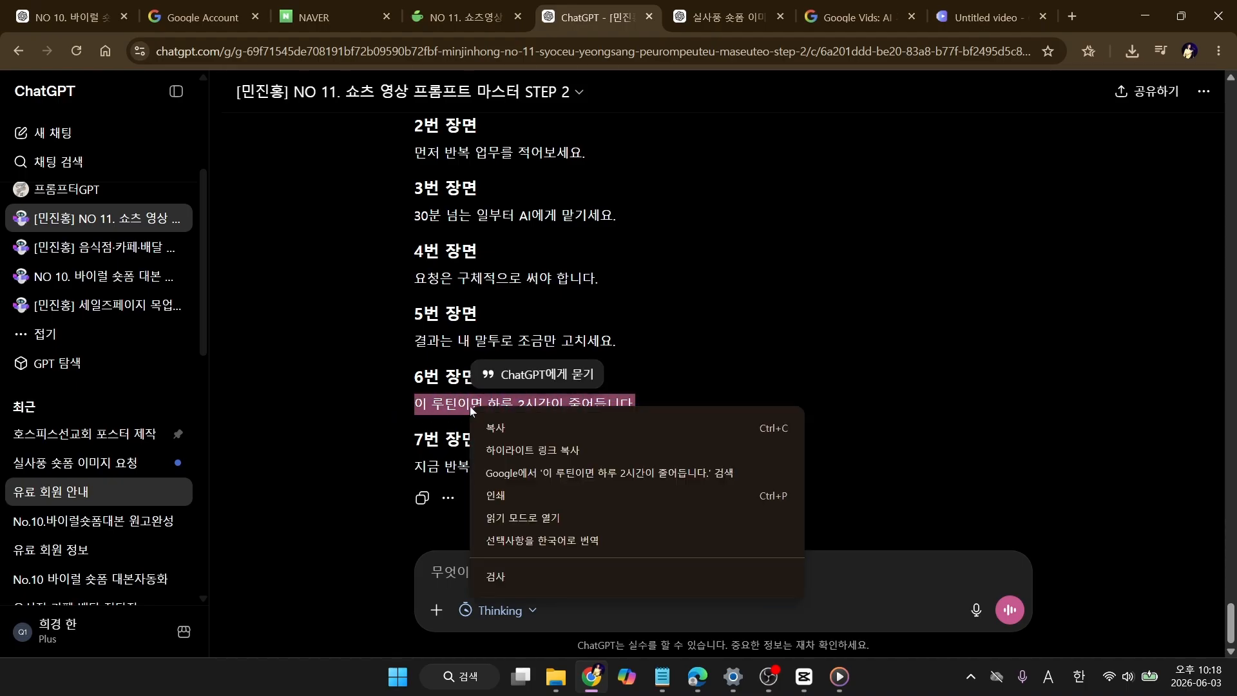
click(497, 428)
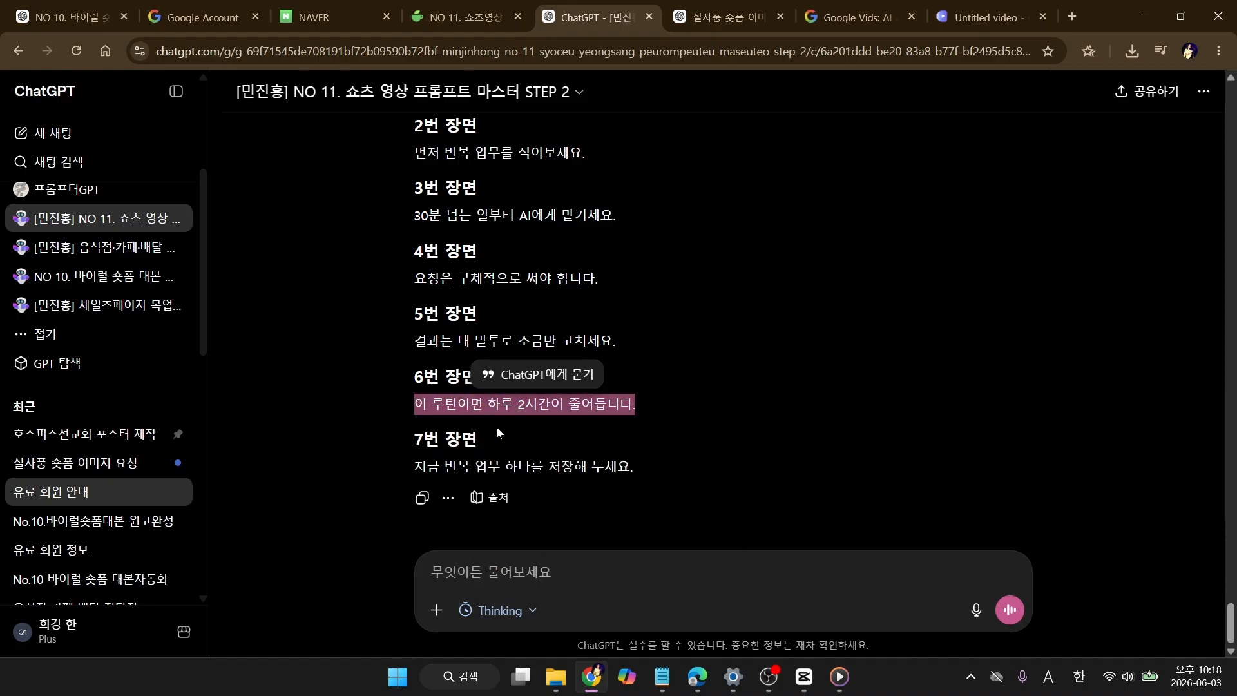
click(989, 21)
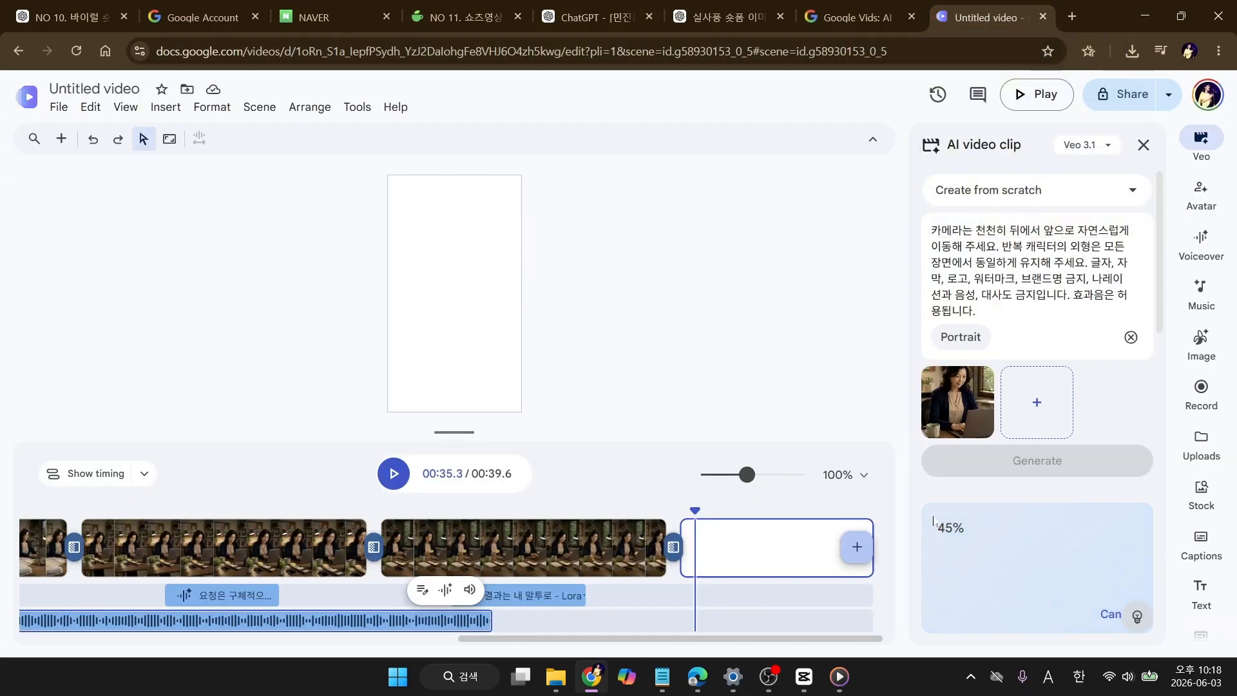
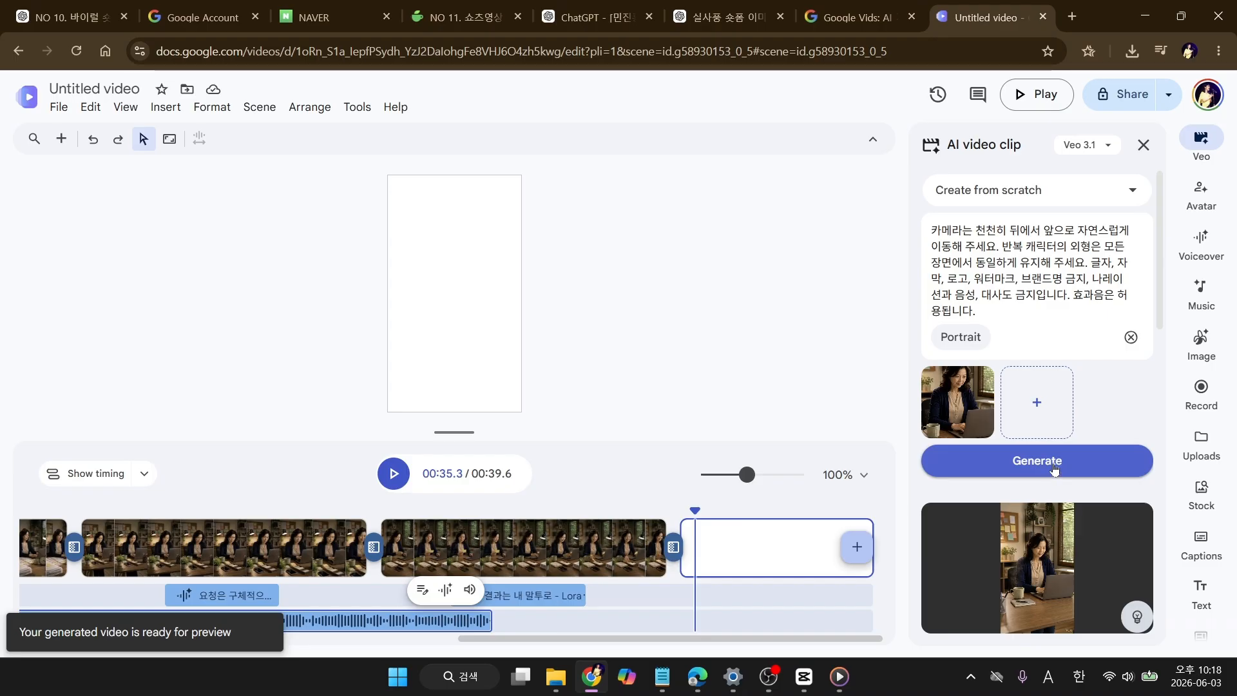
Play the preview and review the video's ending from about 36.9 seconds.
click(394, 480)
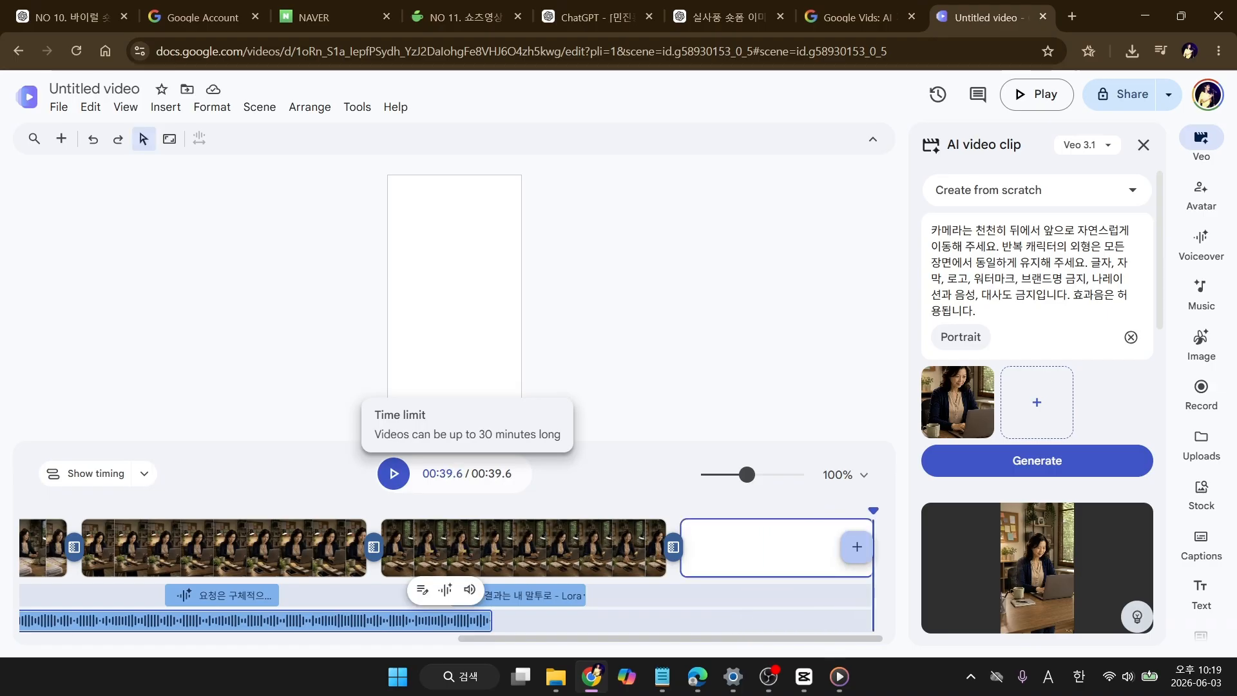
click(757, 564)
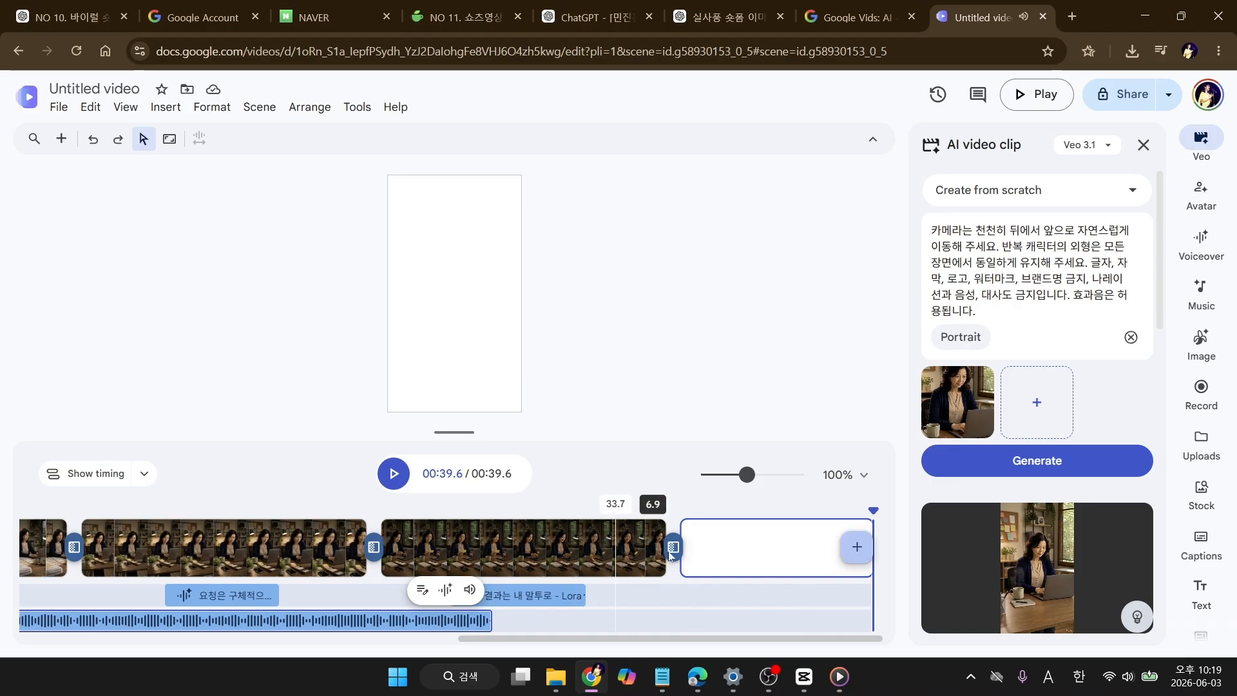
drag(874, 512, 761, 510)
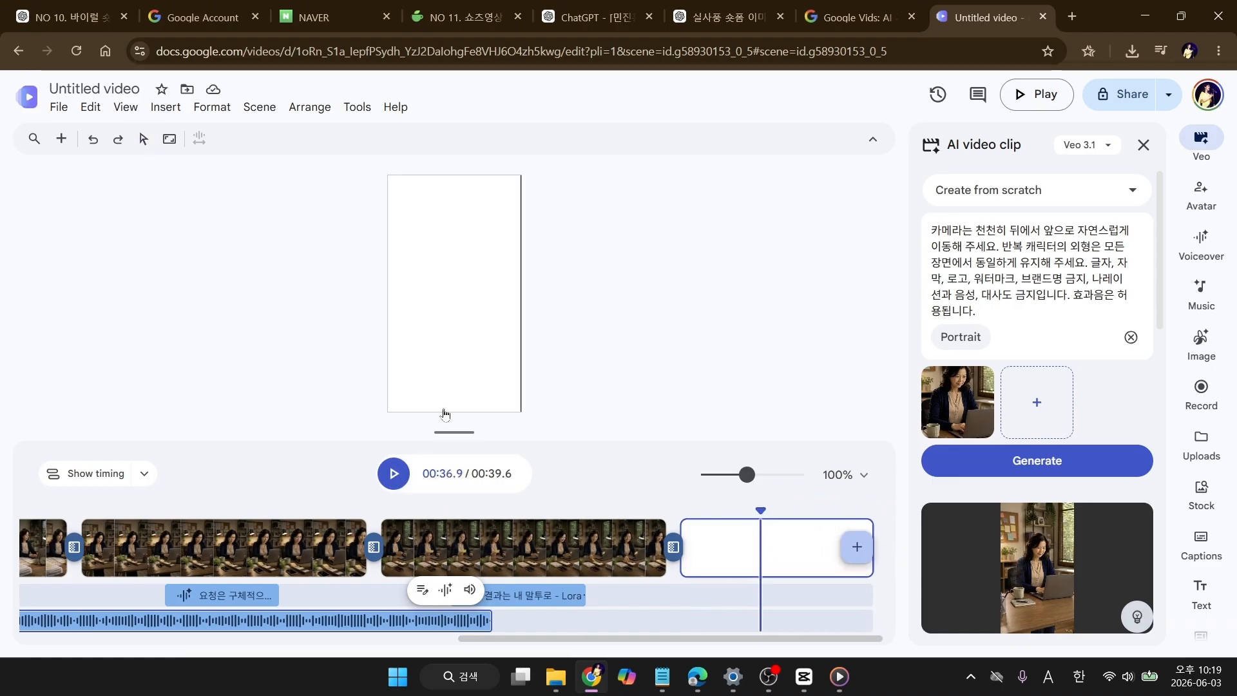
click(499, 382)
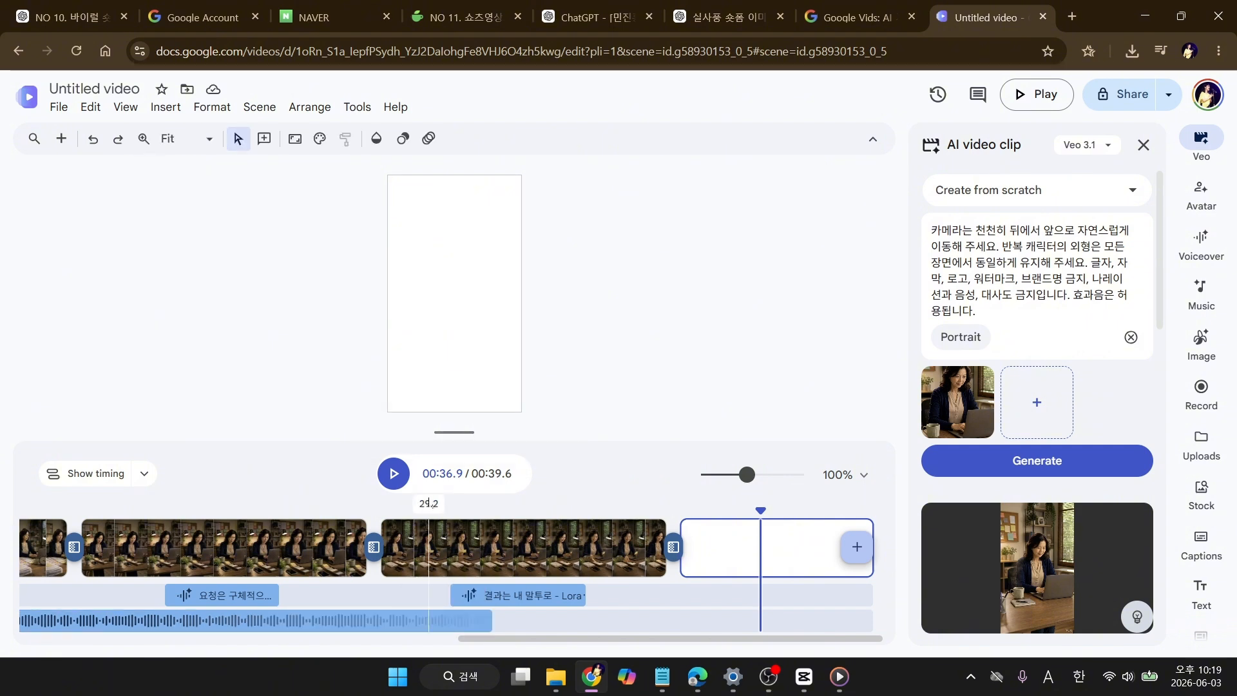
click(394, 474)
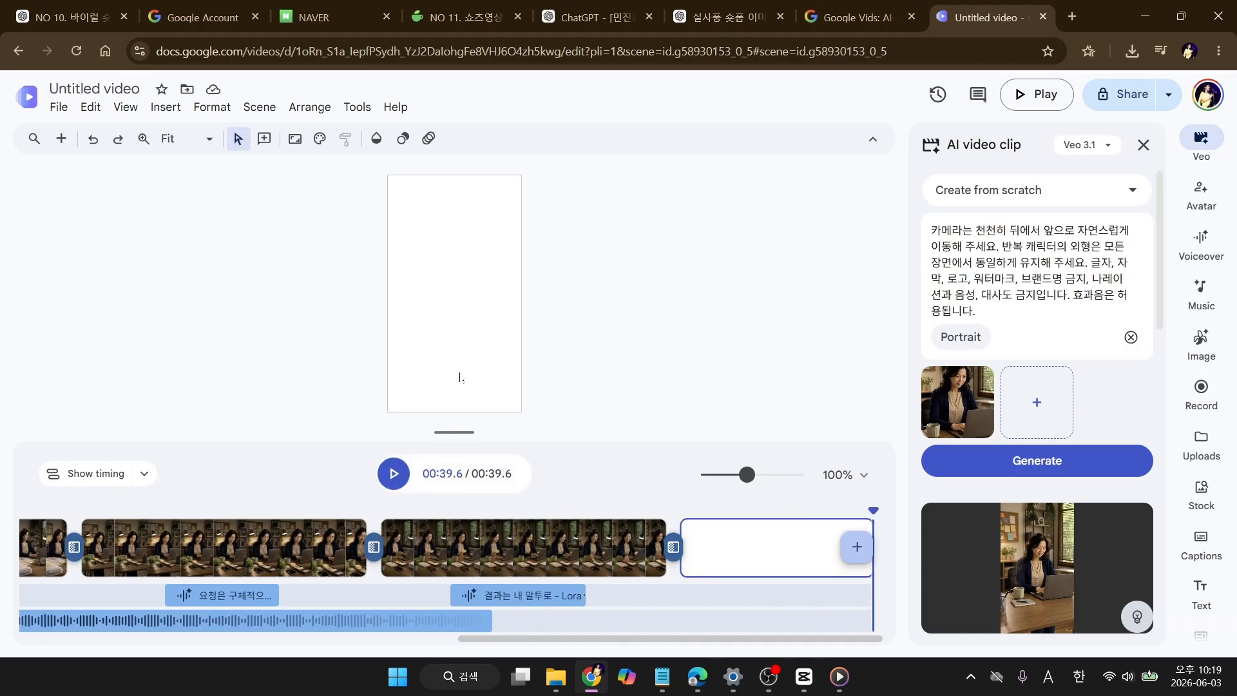
Insert the generated woman-at-laptop clip into the last scene and set playback to 38.5 s.
click(1050, 570)
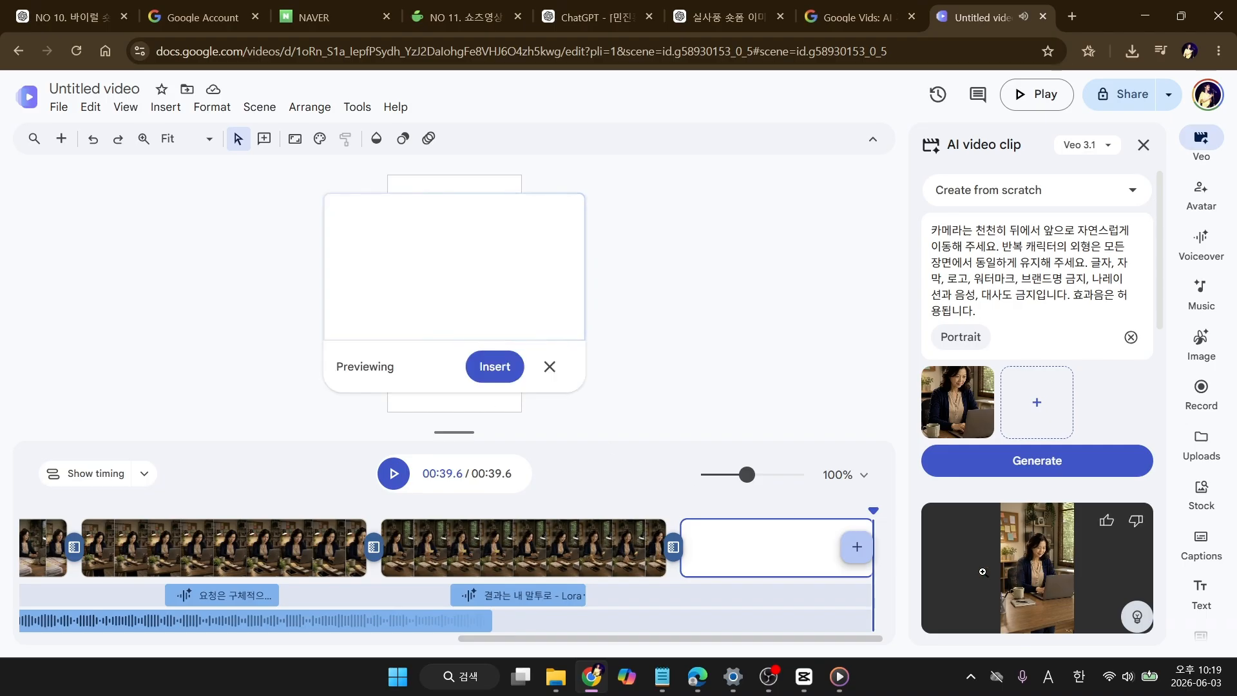
click(496, 362)
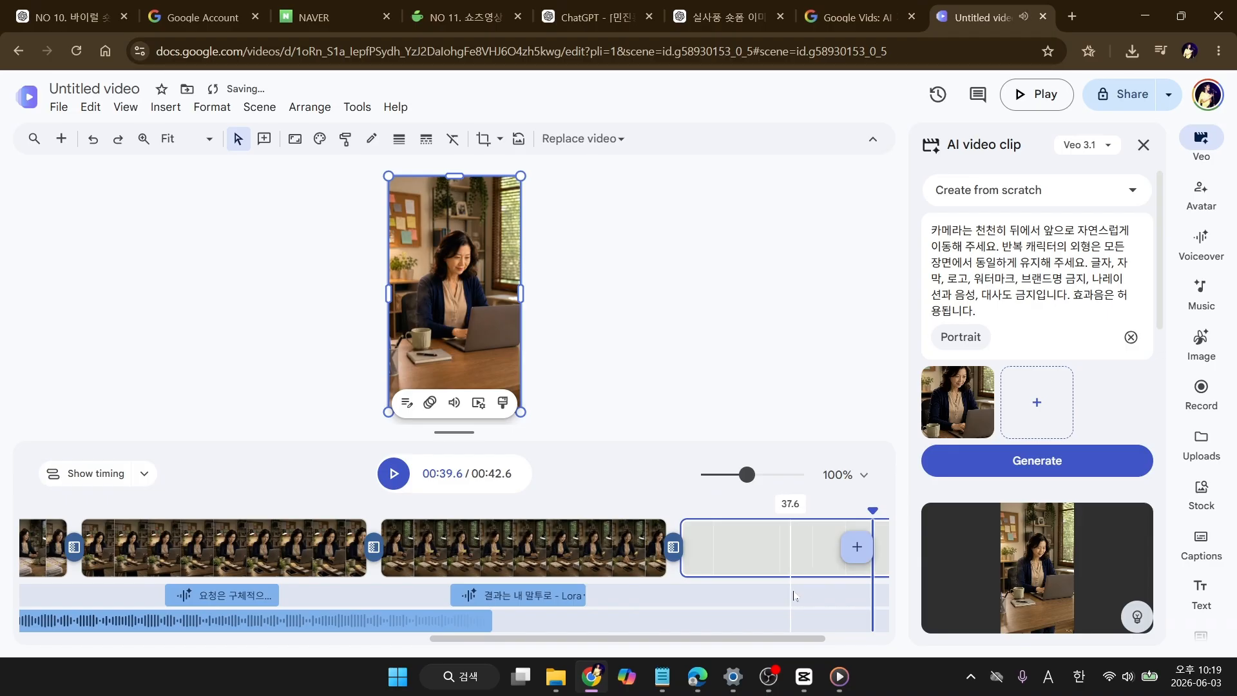
drag(873, 512, 861, 514)
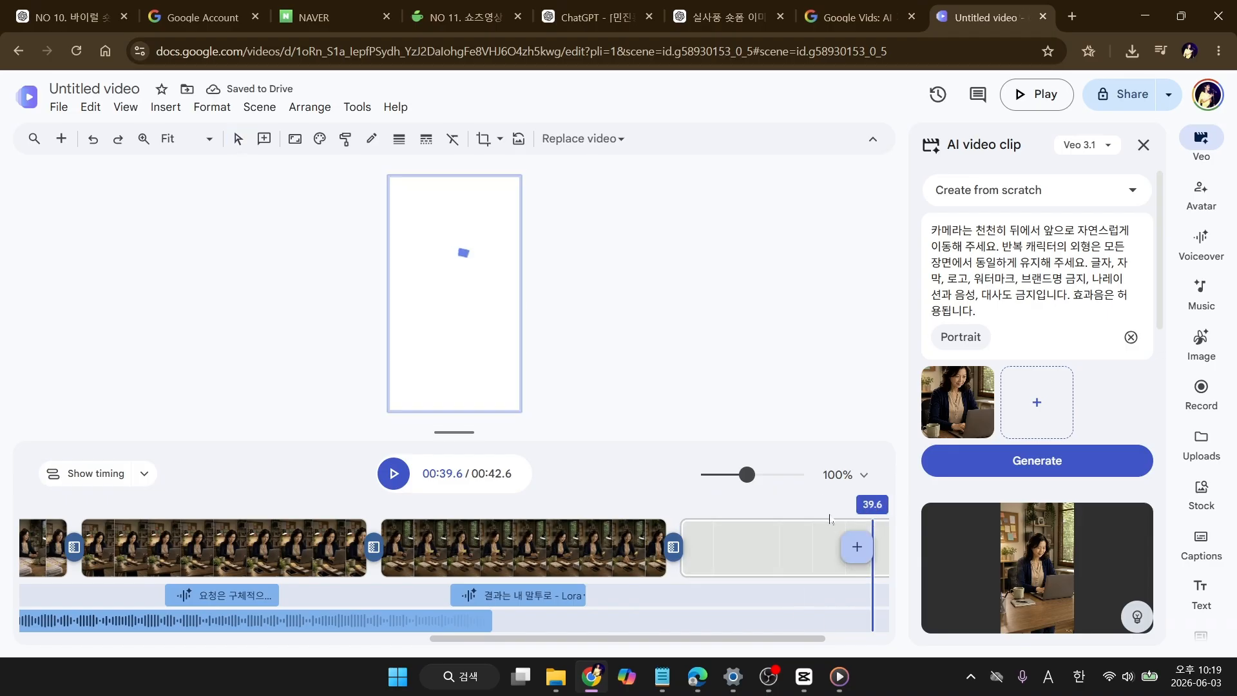
click(830, 518)
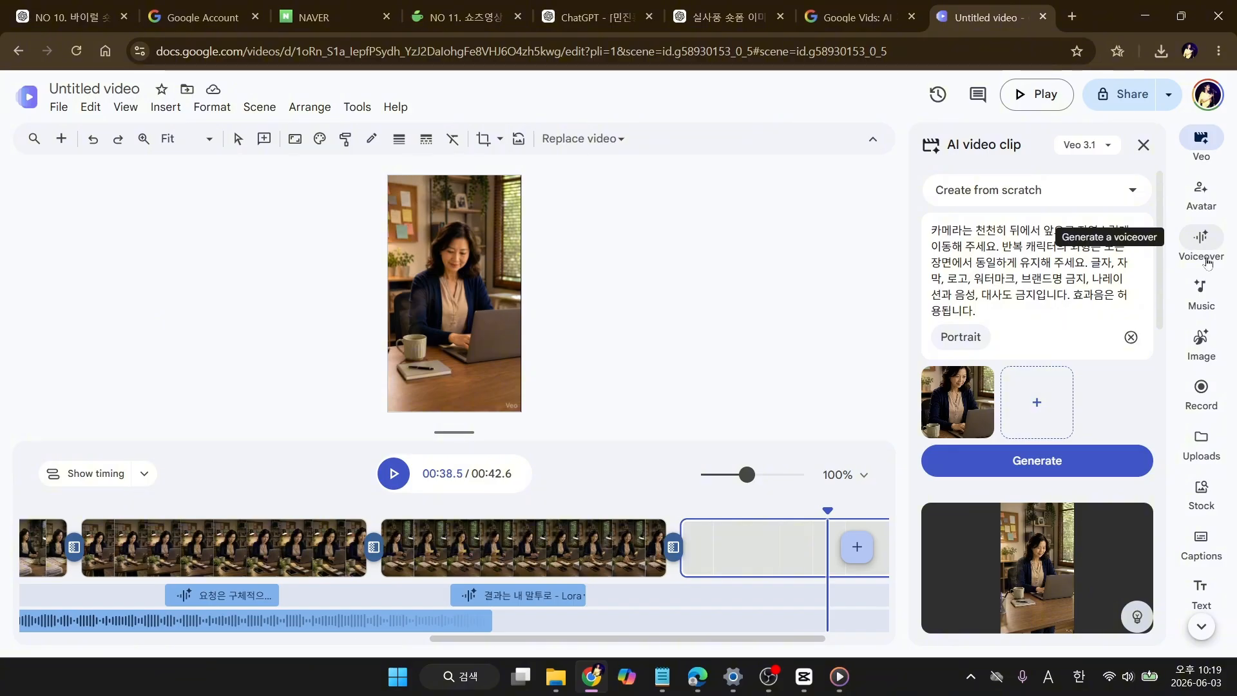
Add a Lora voiceover '이 루틴이면 하루 2시간이 줄어듭니다.' to scene 6, align it, and play it.
click(1202, 239)
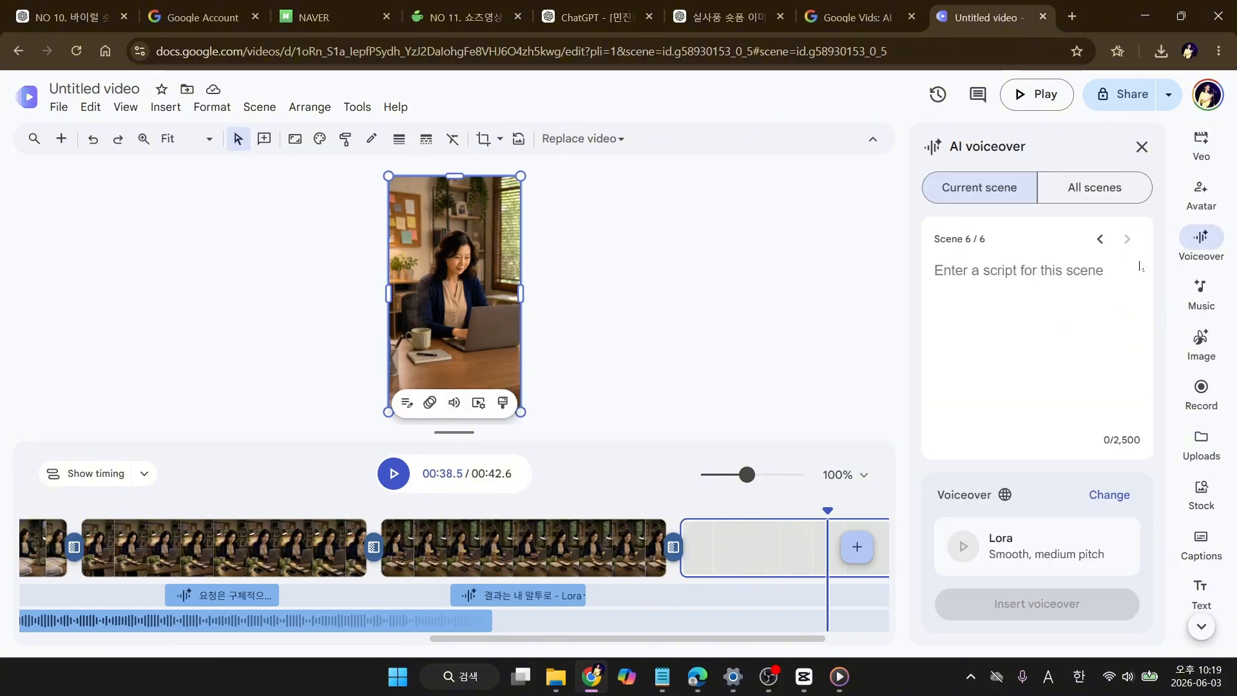
click(1000, 272)
right_click(1000, 272)
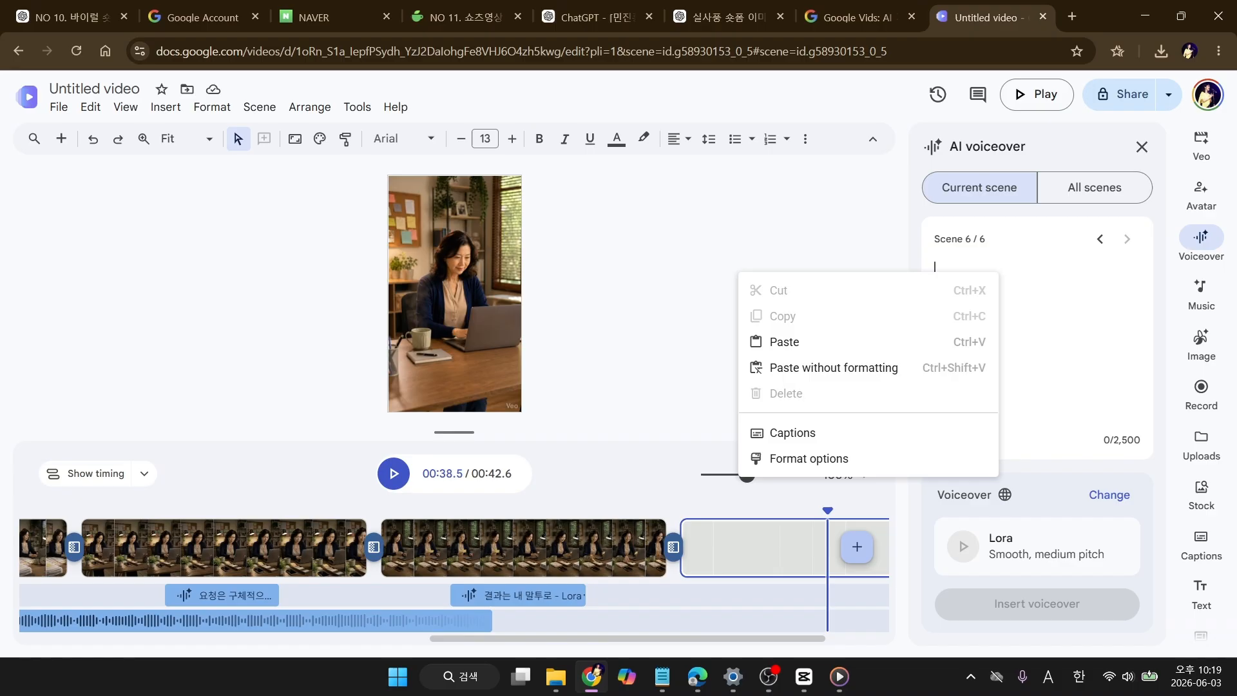
click(830, 342)
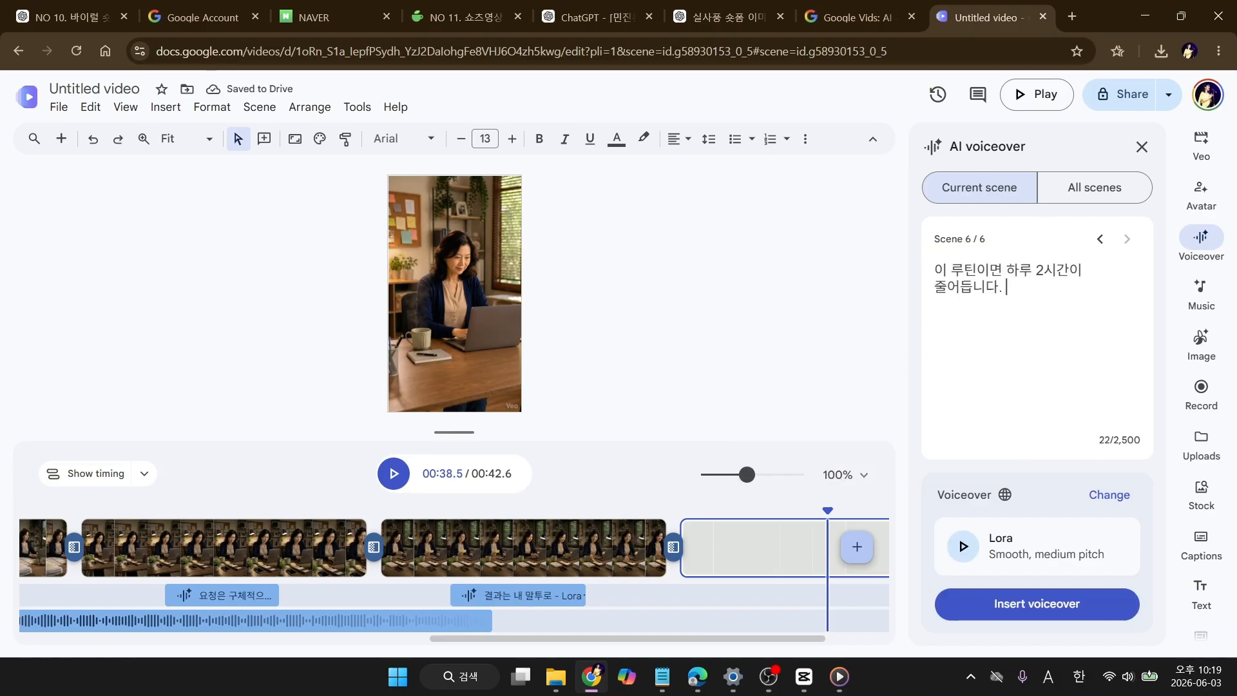
click(1043, 616)
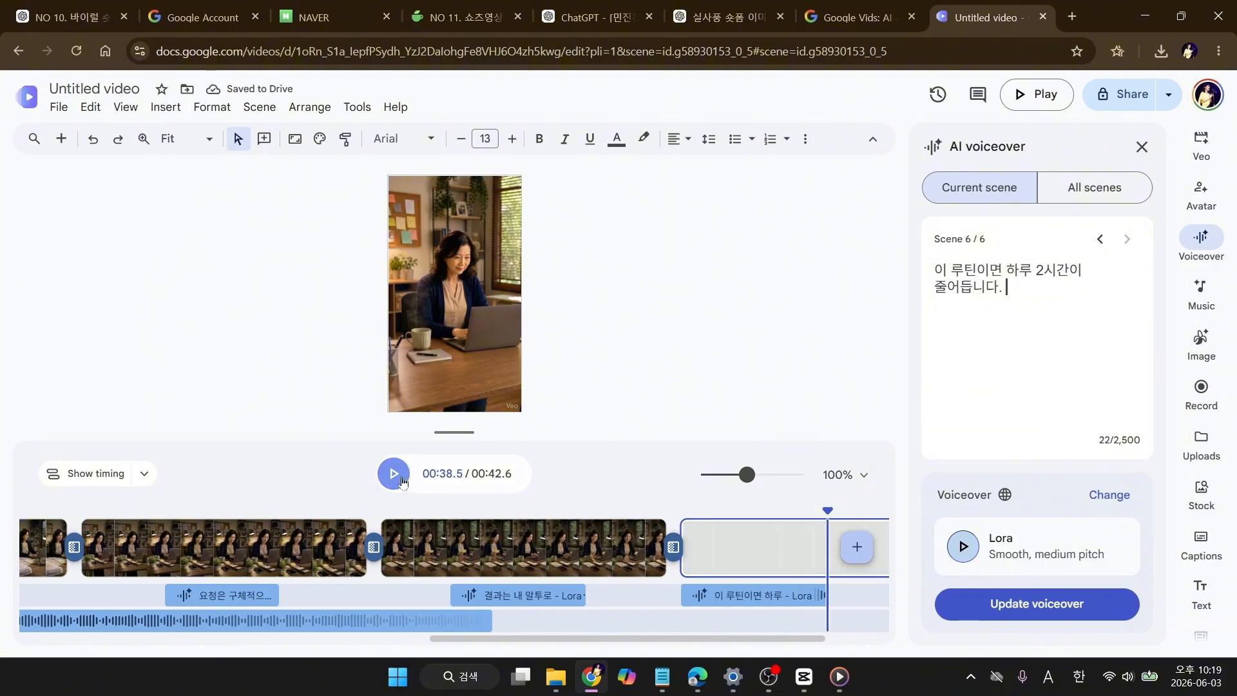
drag(748, 595, 796, 594)
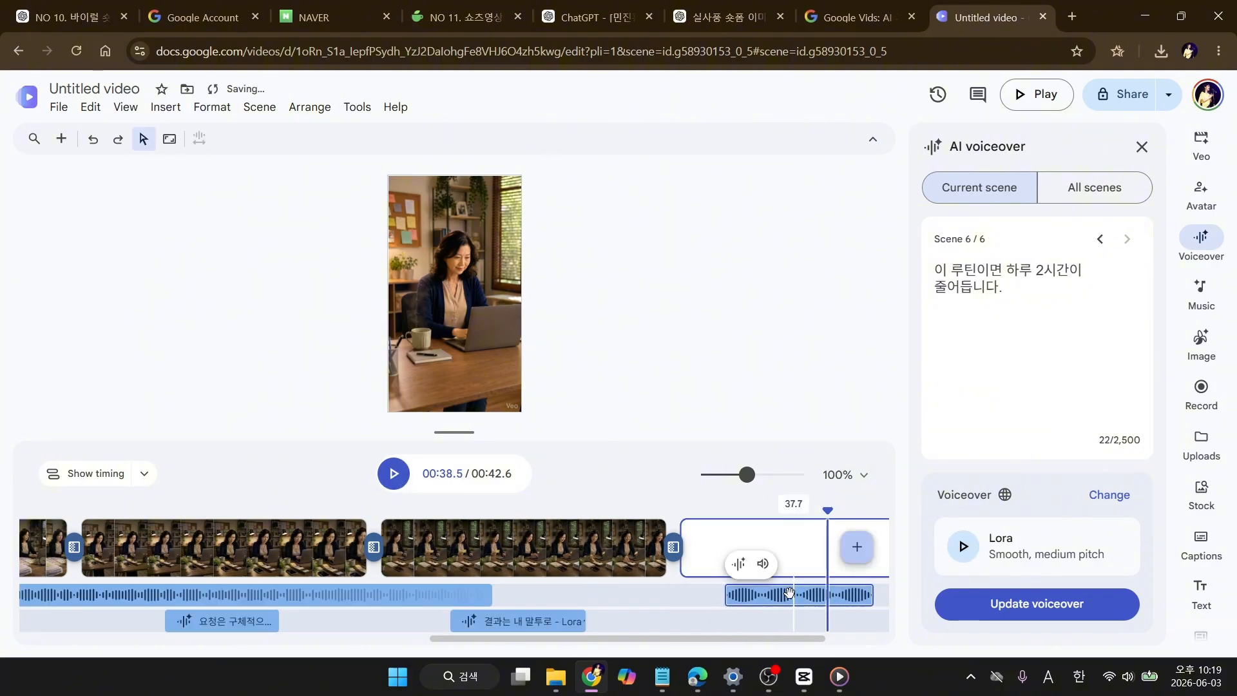
click(393, 474)
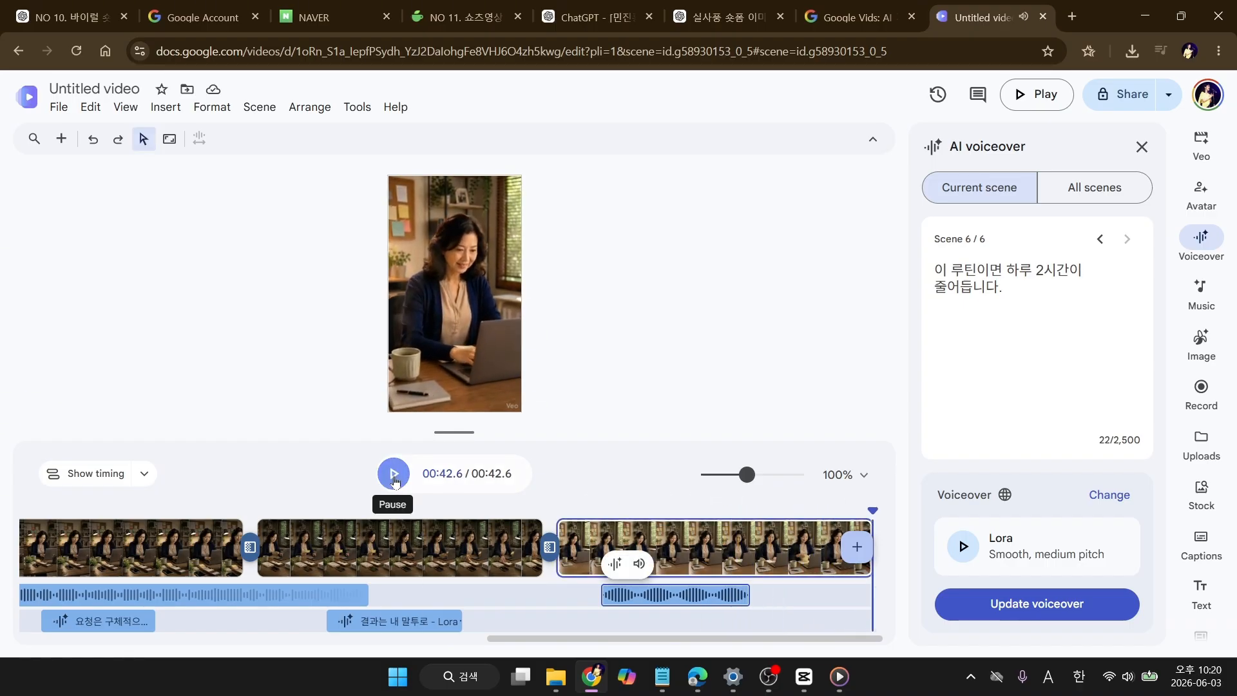
Play the video, then add a blank scene and move it to the end of the timeline.
click(393, 474)
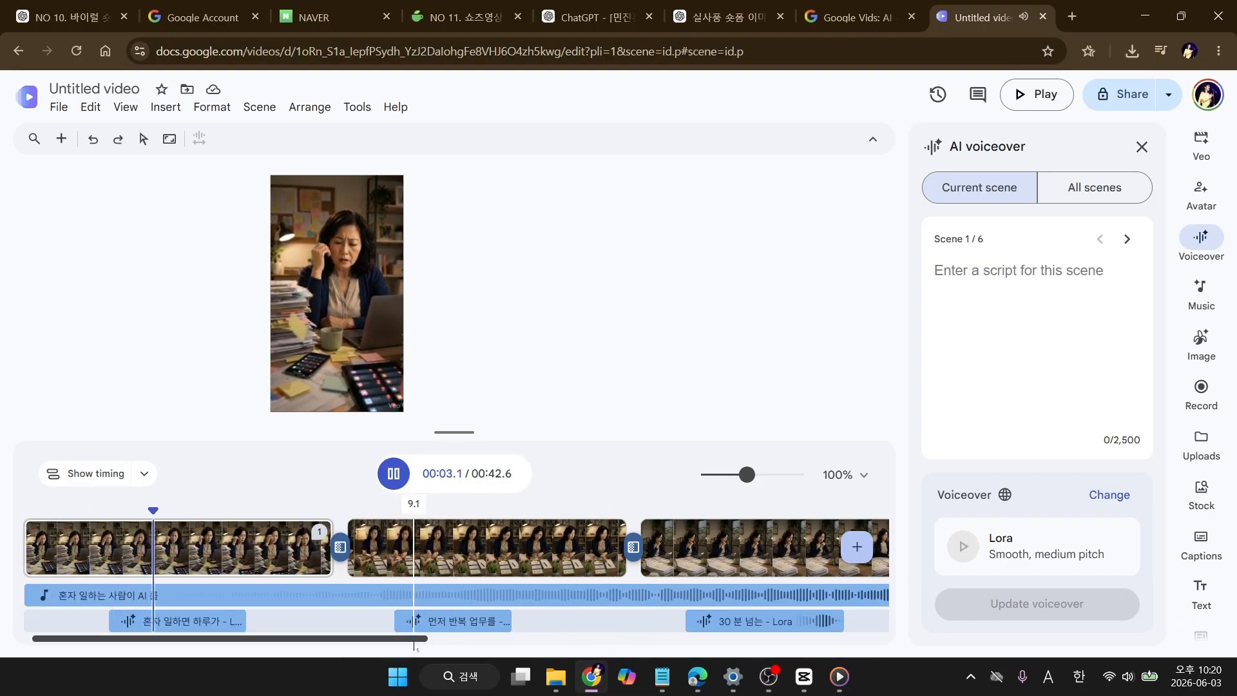
drag(422, 638, 904, 650)
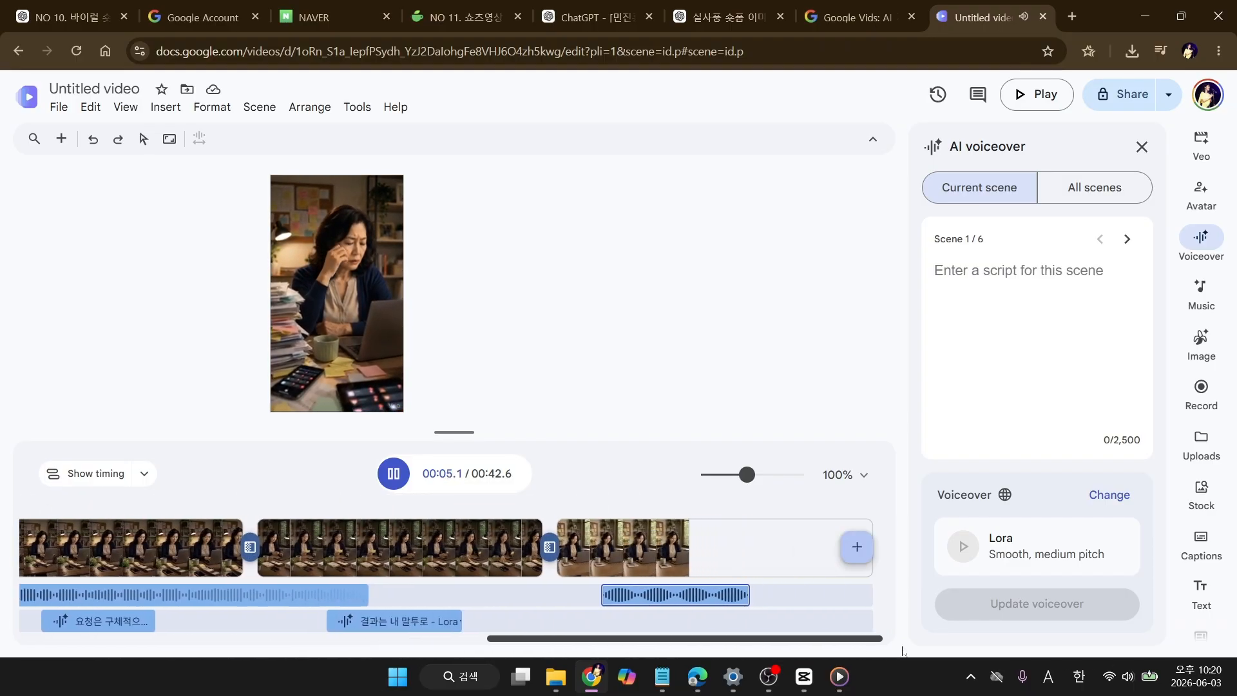
click(857, 546)
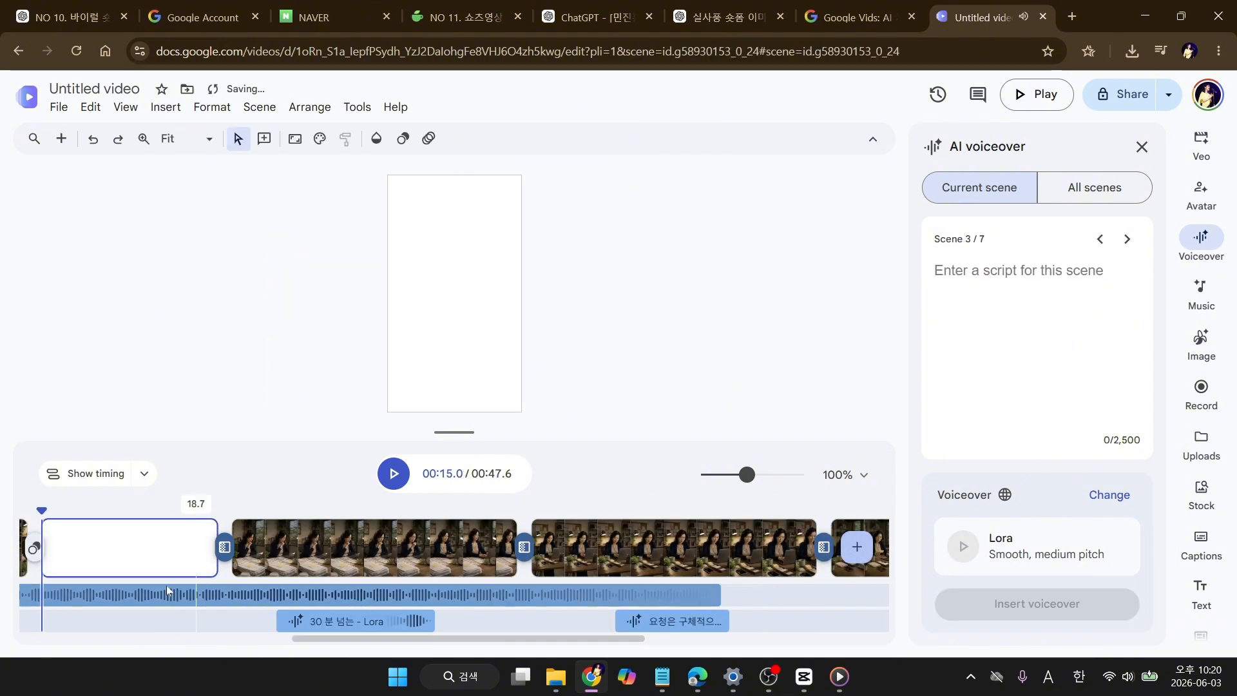
drag(85, 567, 316, 588)
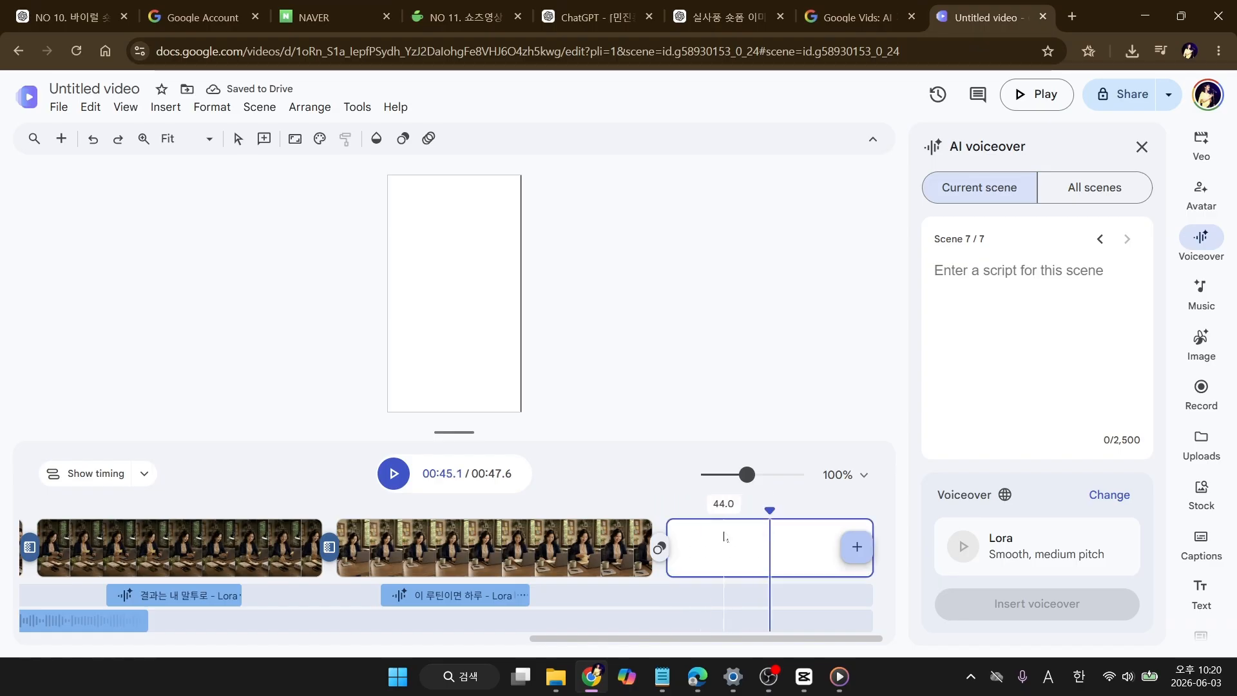
Copy the Korean translation of the VEO video prompt from ChatGPT and return to Google Vids.
click(619, 23)
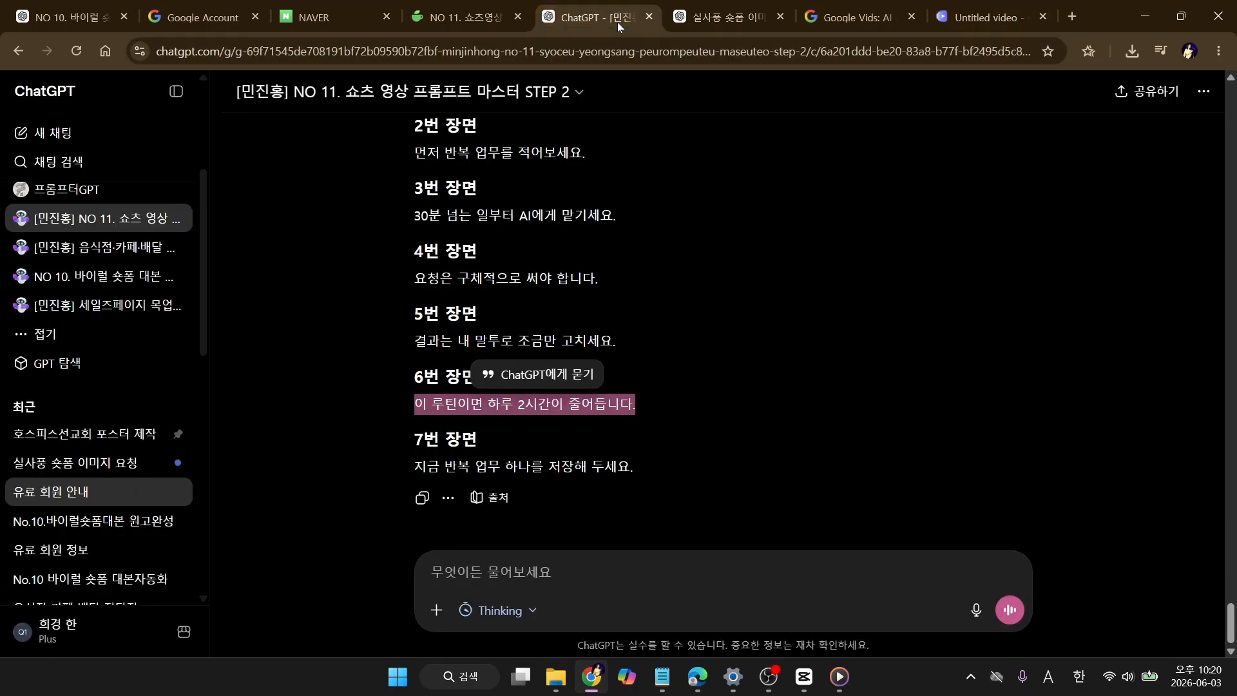
drag(1231, 611, 1220, 533)
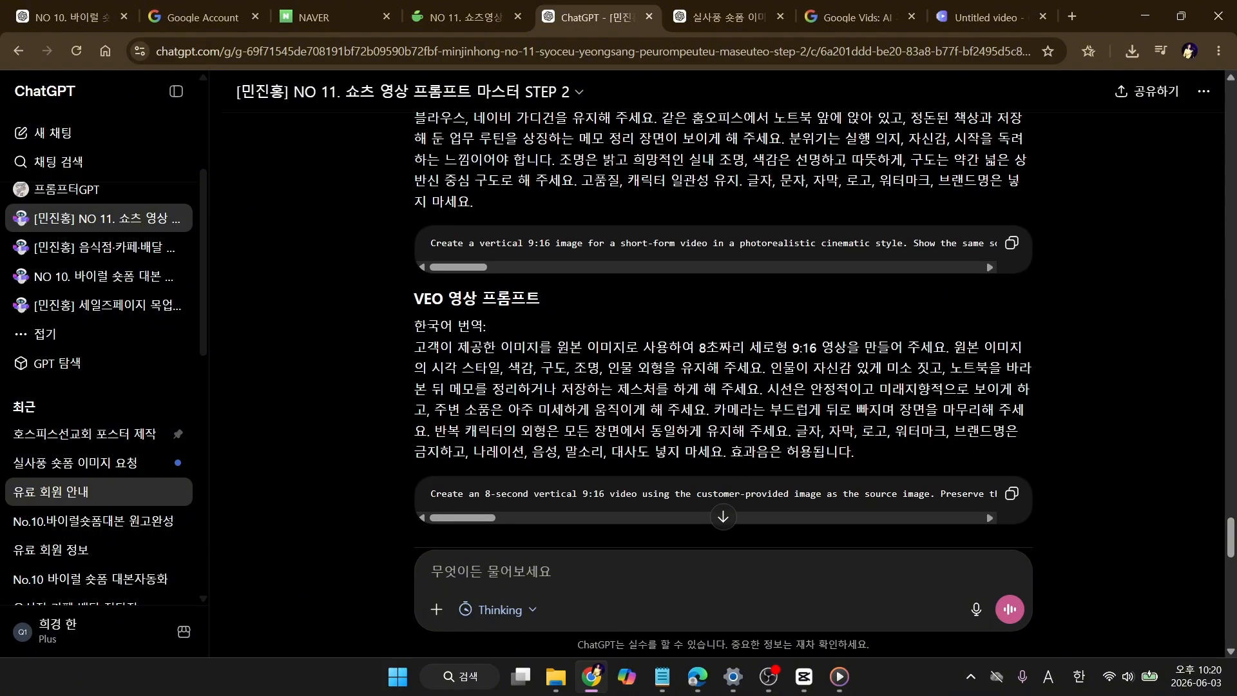
drag(414, 348, 1019, 445)
right_click(788, 386)
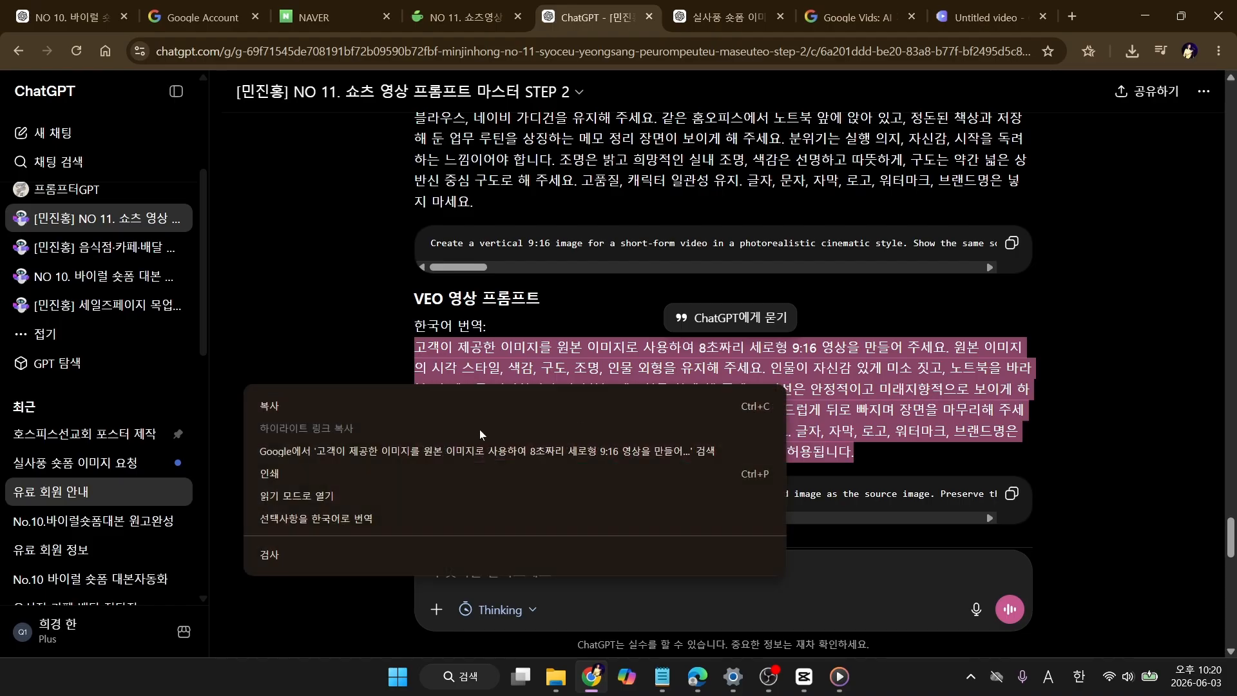
click(469, 408)
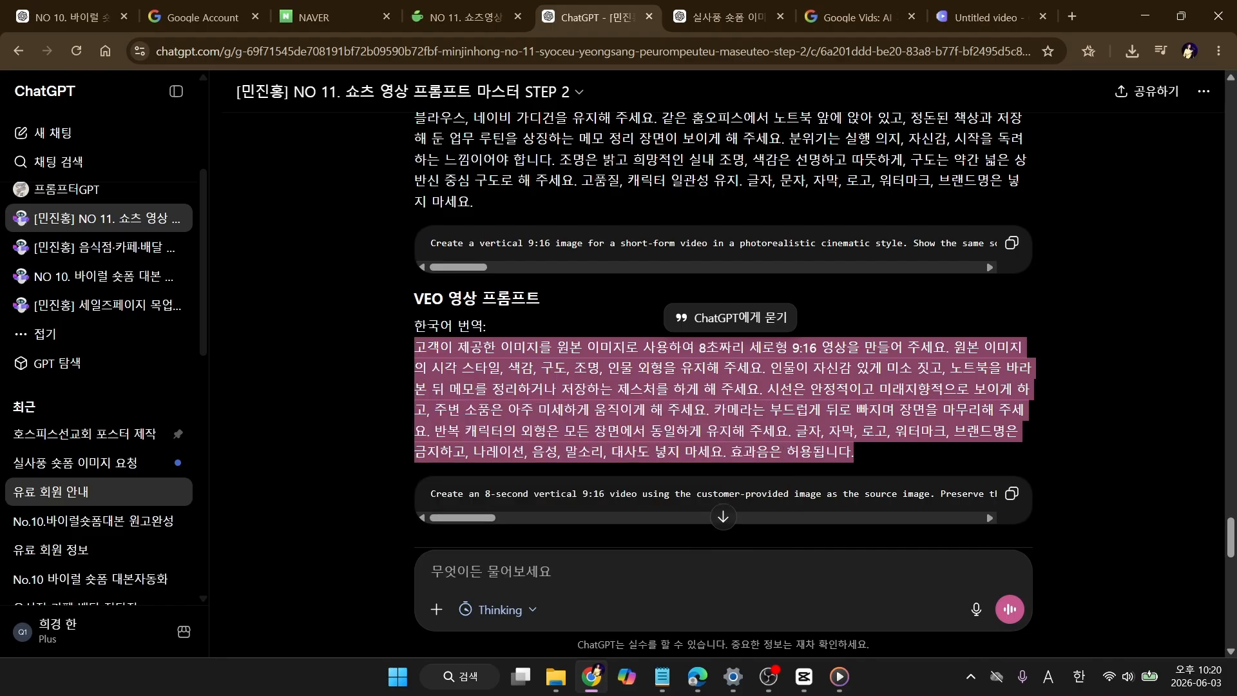
click(980, 17)
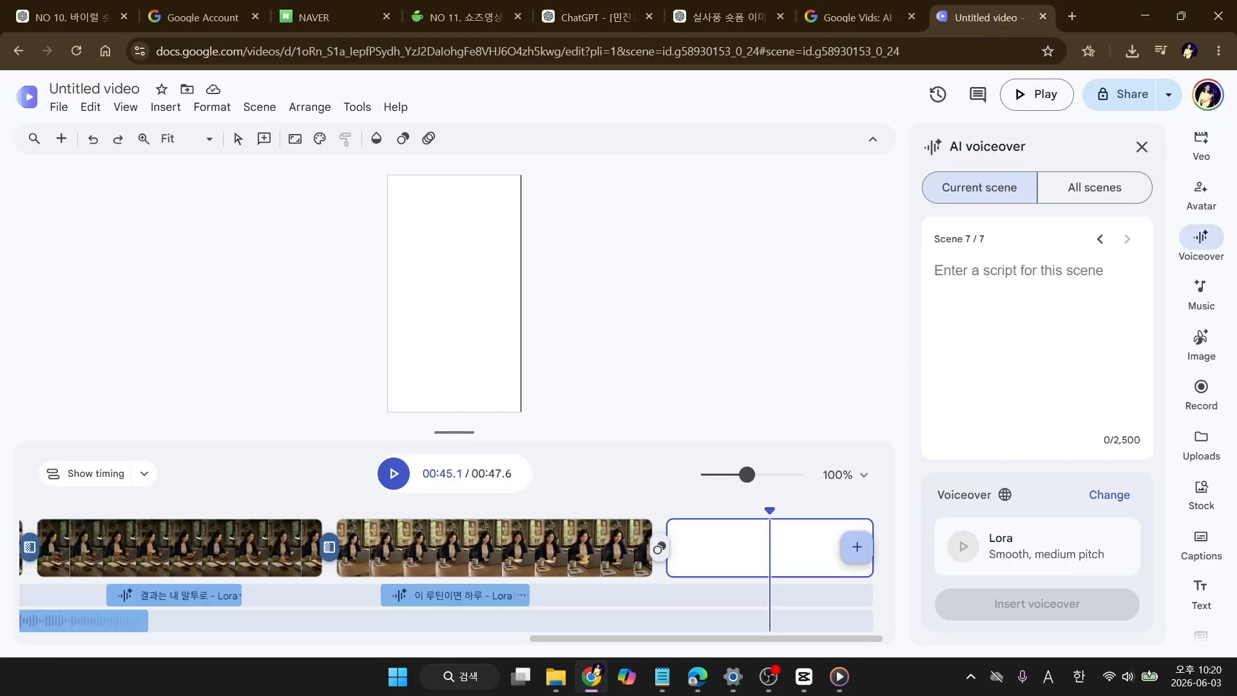
Replace scene 7's old video prompt with the copied Korean VEO prompt.
right_click(939, 274)
click(957, 339)
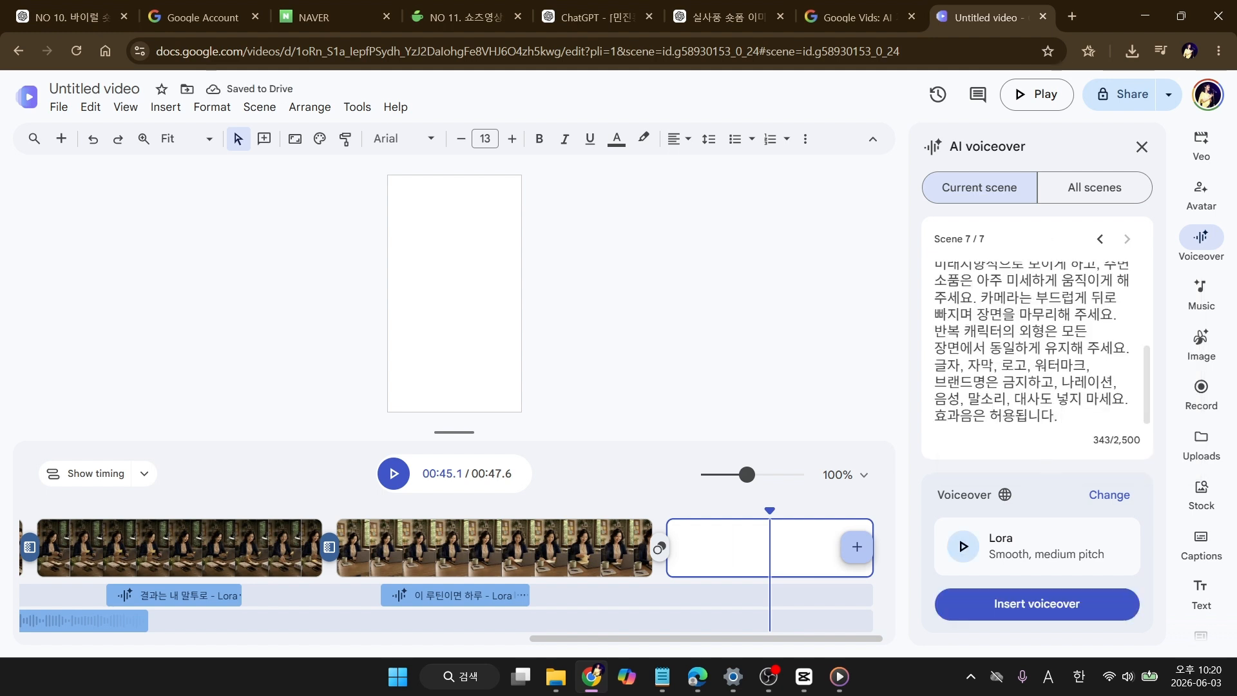
scroll(1126, 382, up, 3)
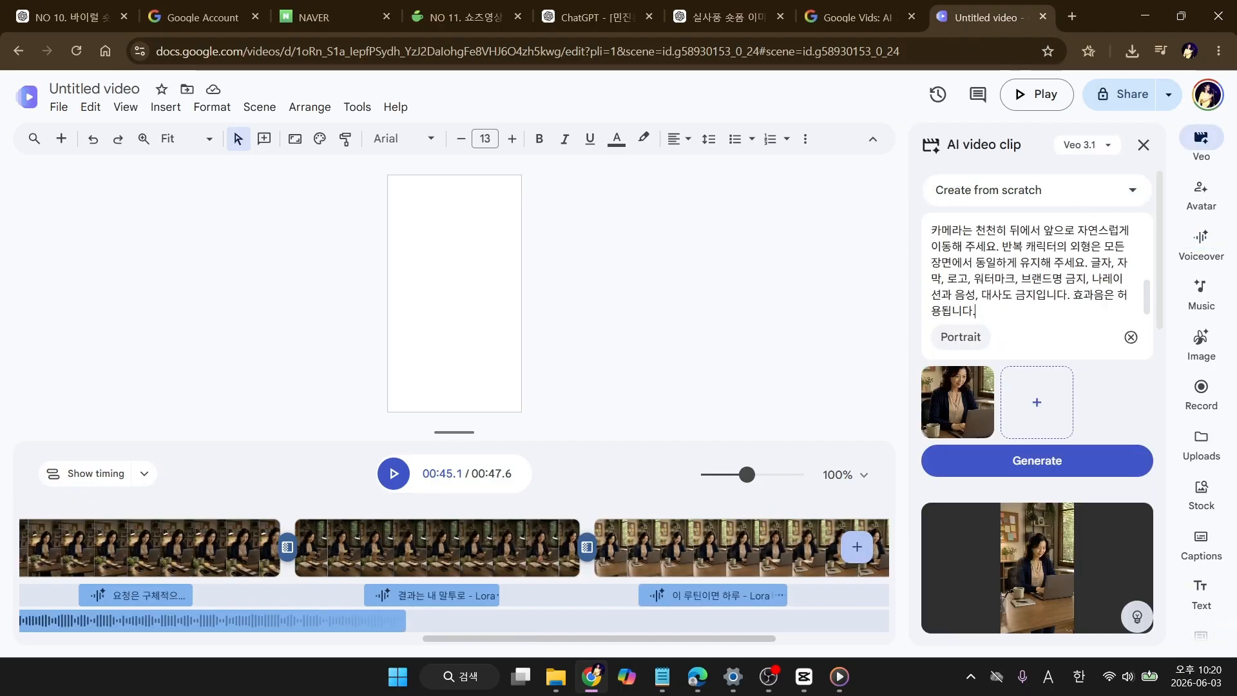
drag(975, 312, 902, 210)
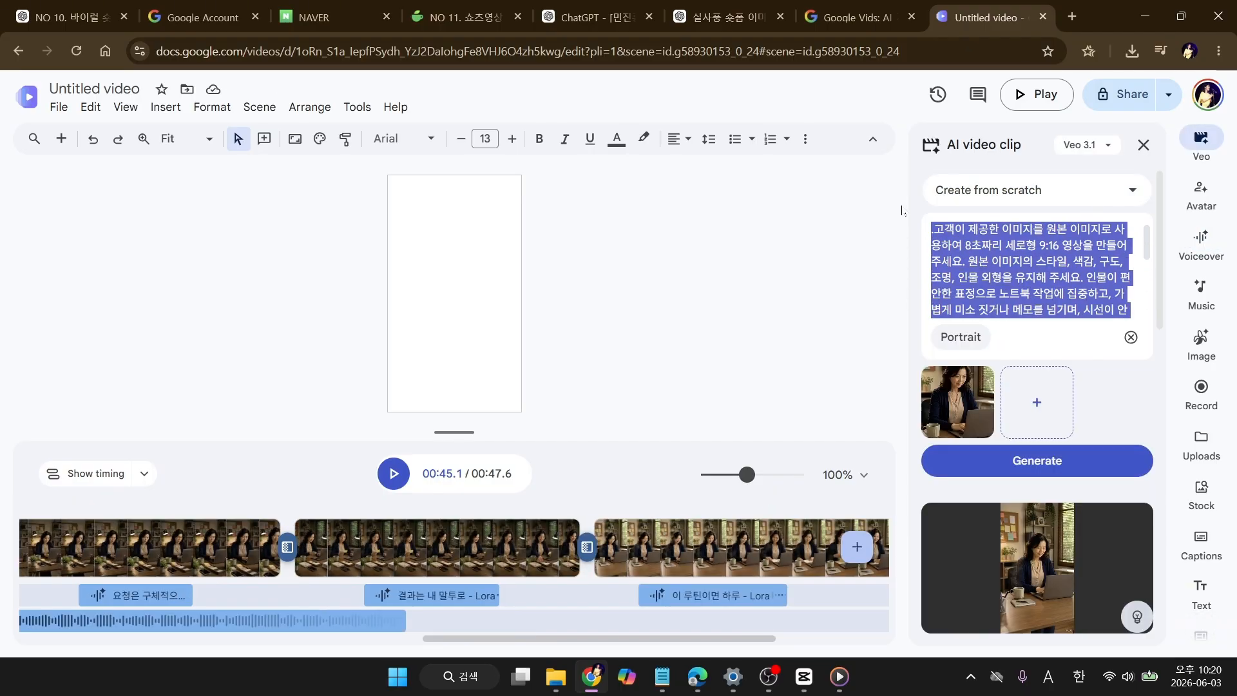
key(BackSpace)
right_click(953, 240)
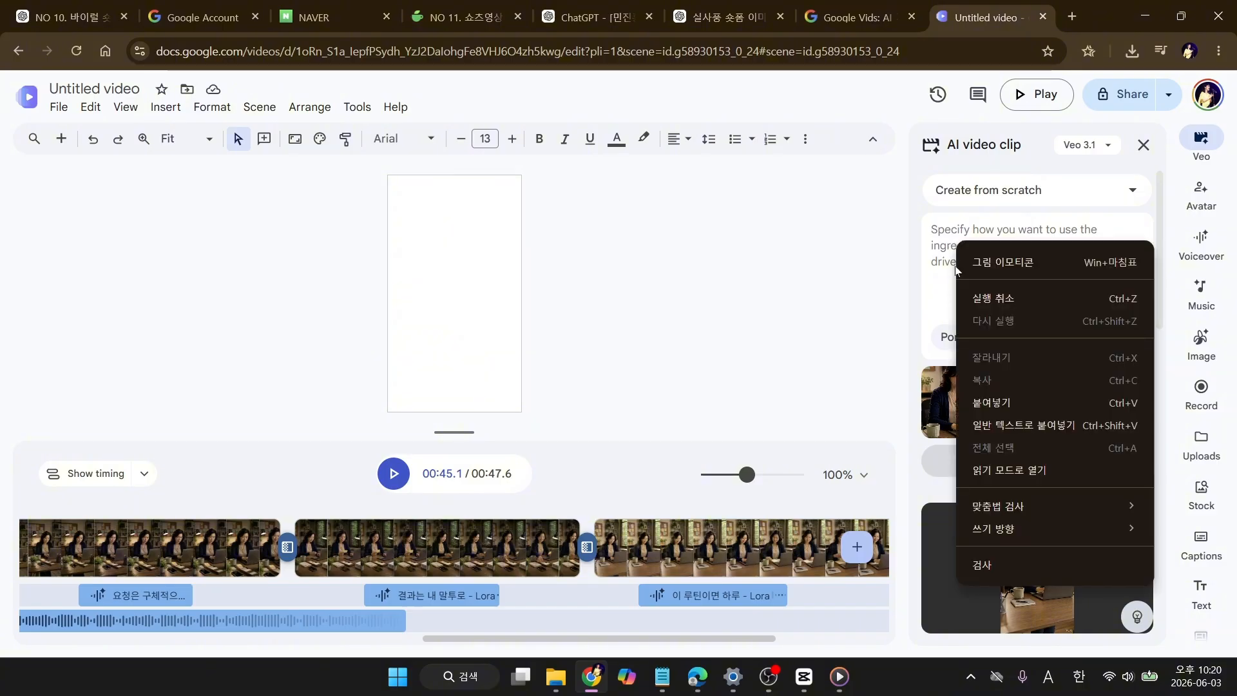
click(1002, 407)
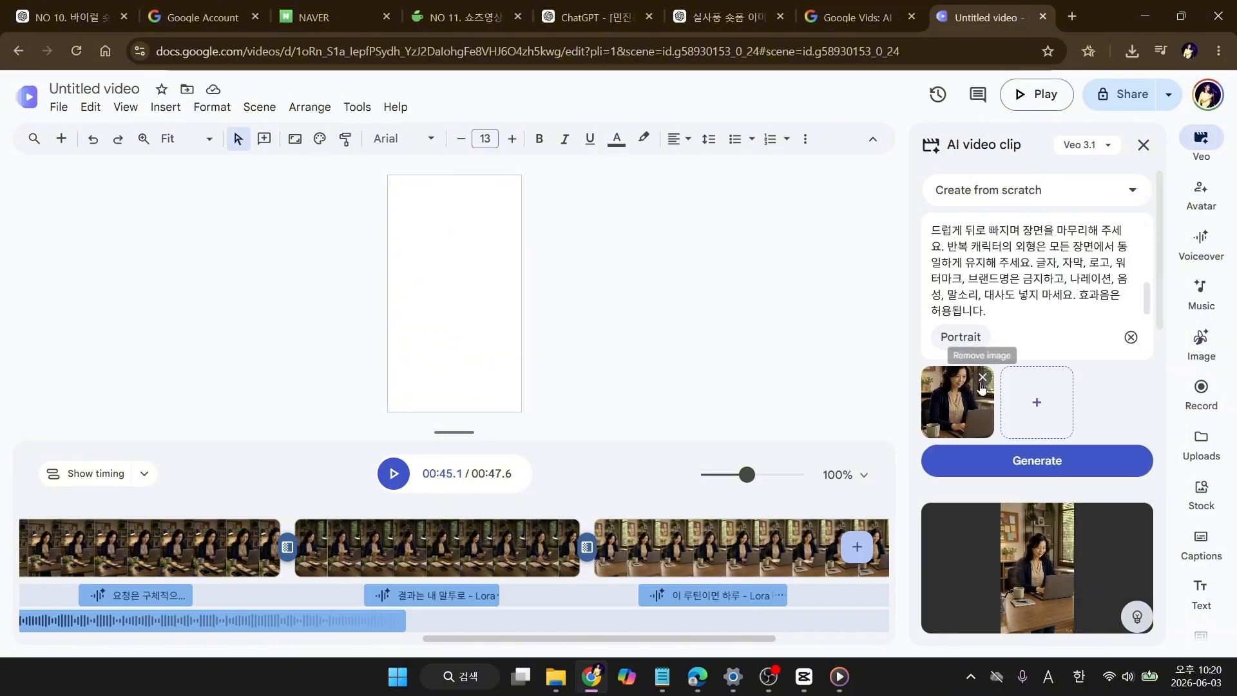
Swap the reference image for 7.png from the Desktop and start generating the clip.
click(982, 378)
click(1086, 402)
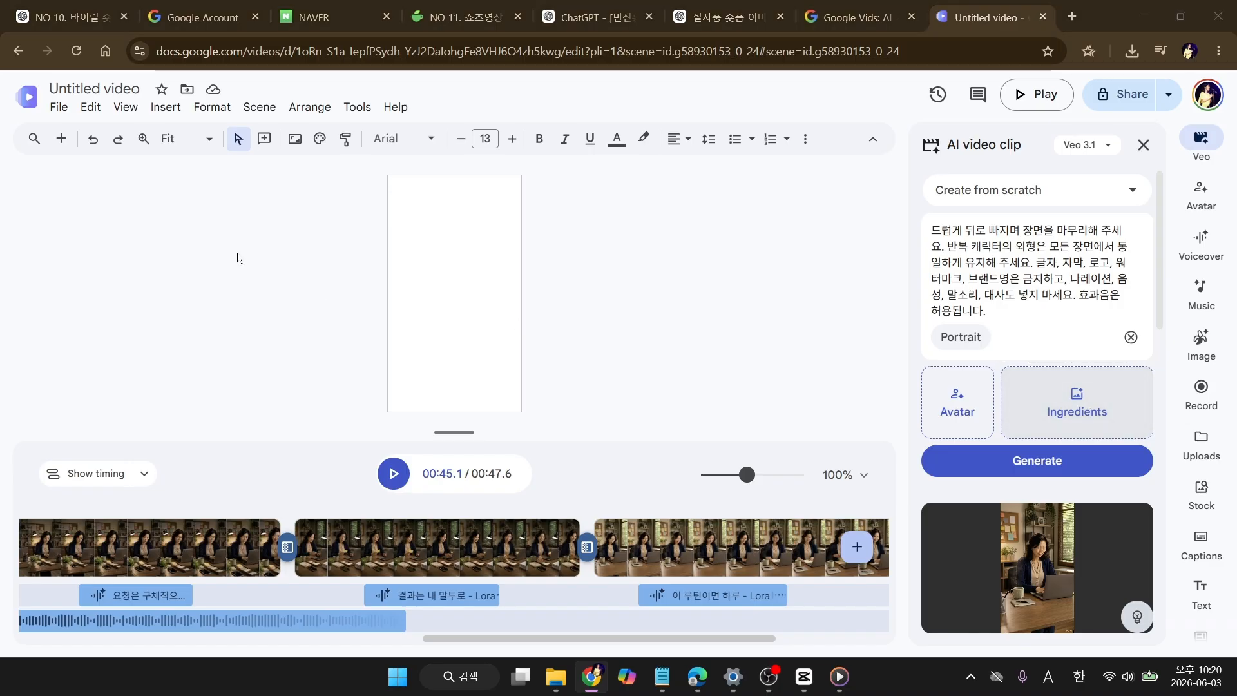
drag(508, 145, 512, 292)
click(369, 258)
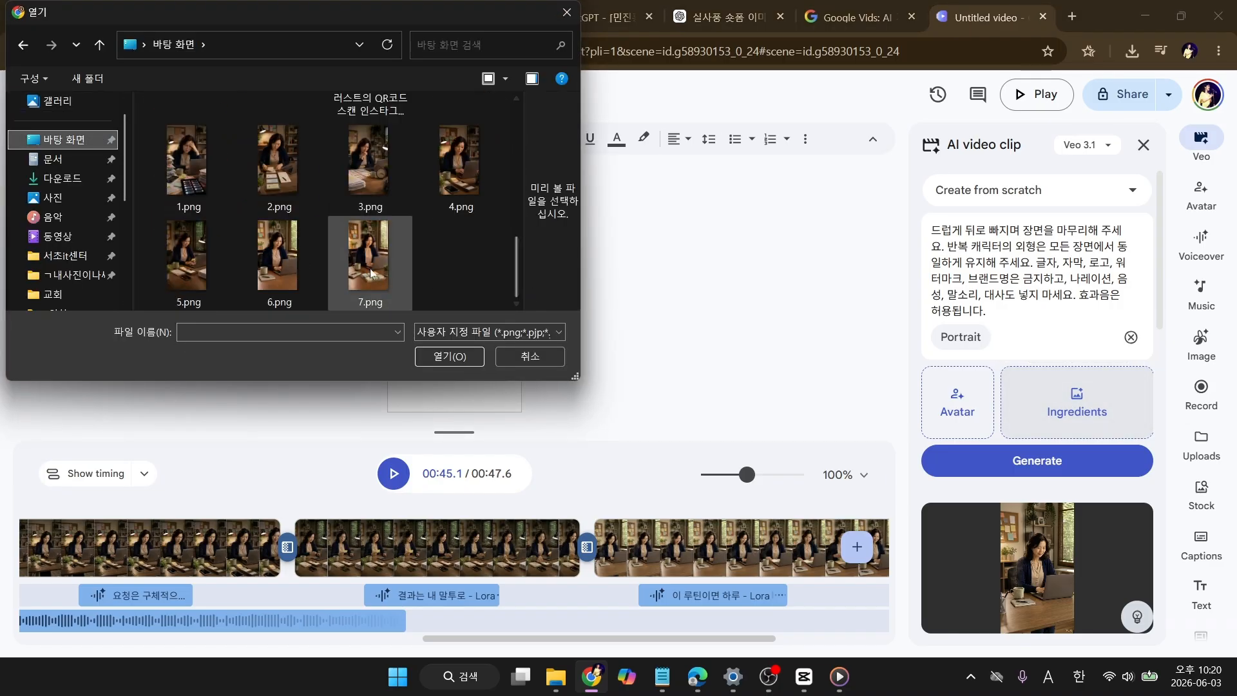
click(444, 358)
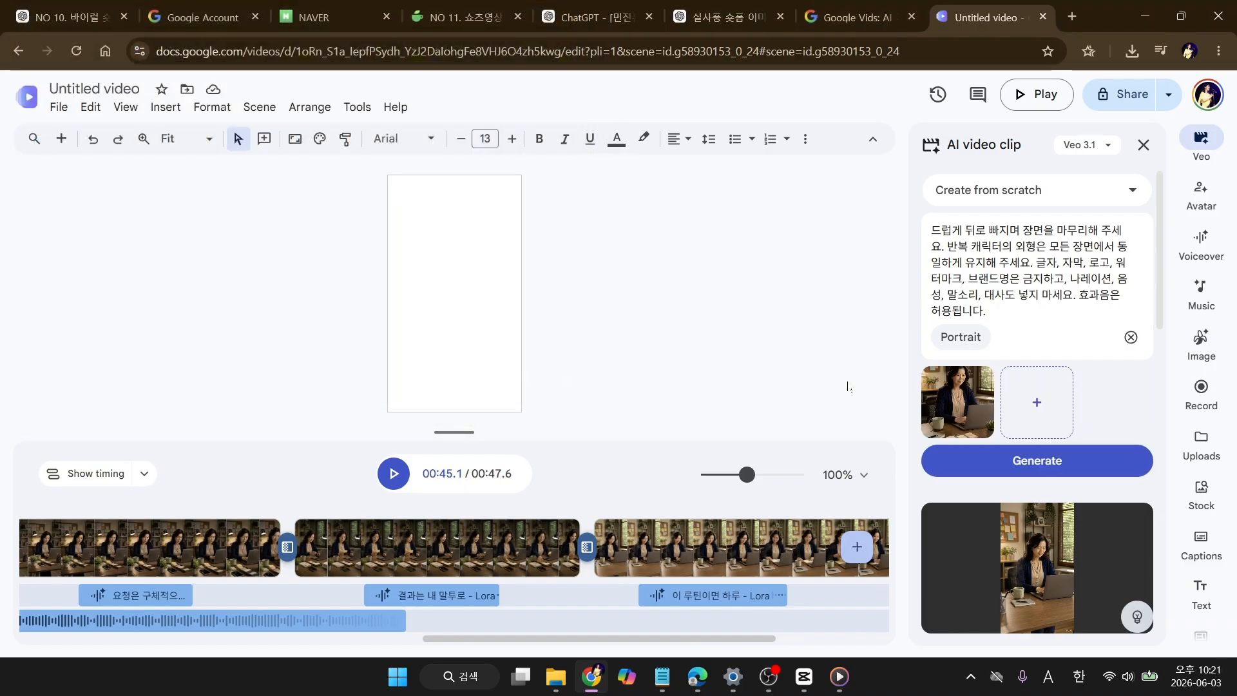
click(1052, 464)
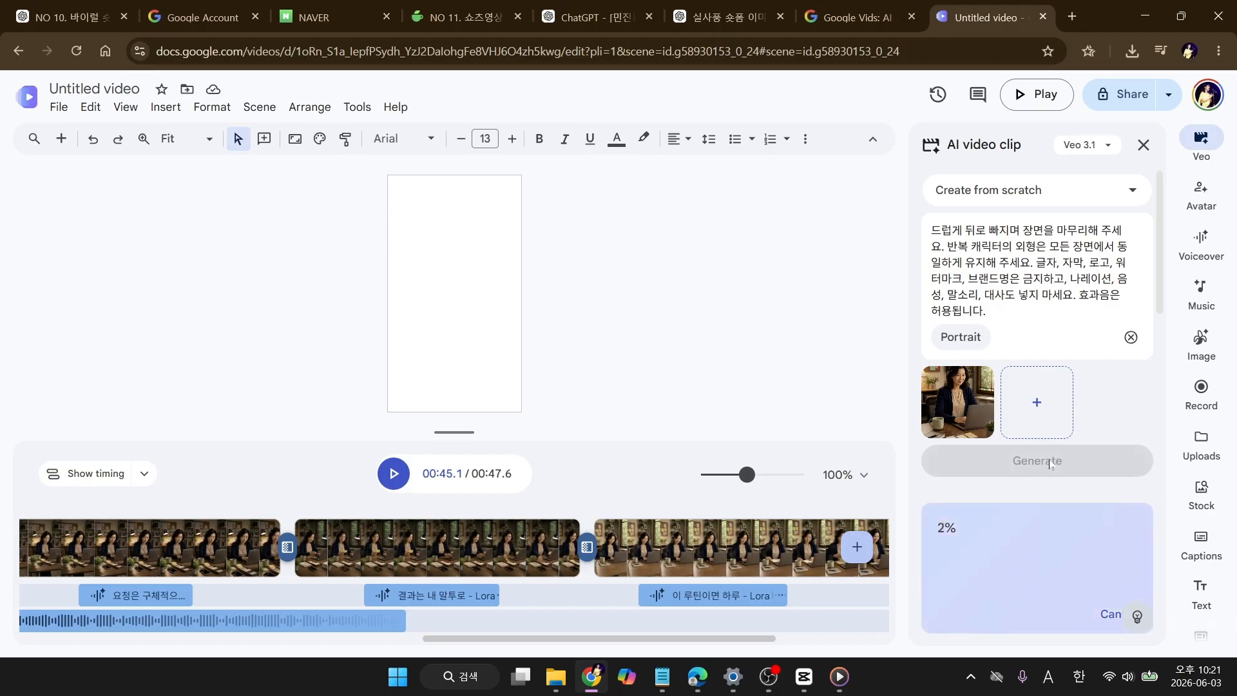
Copy scene 7's line '지금 반복 업무 하나를 저장해 두세요' from ChatGPT and return to Google Vids.
click(611, 17)
scroll(640, 305, down, 15)
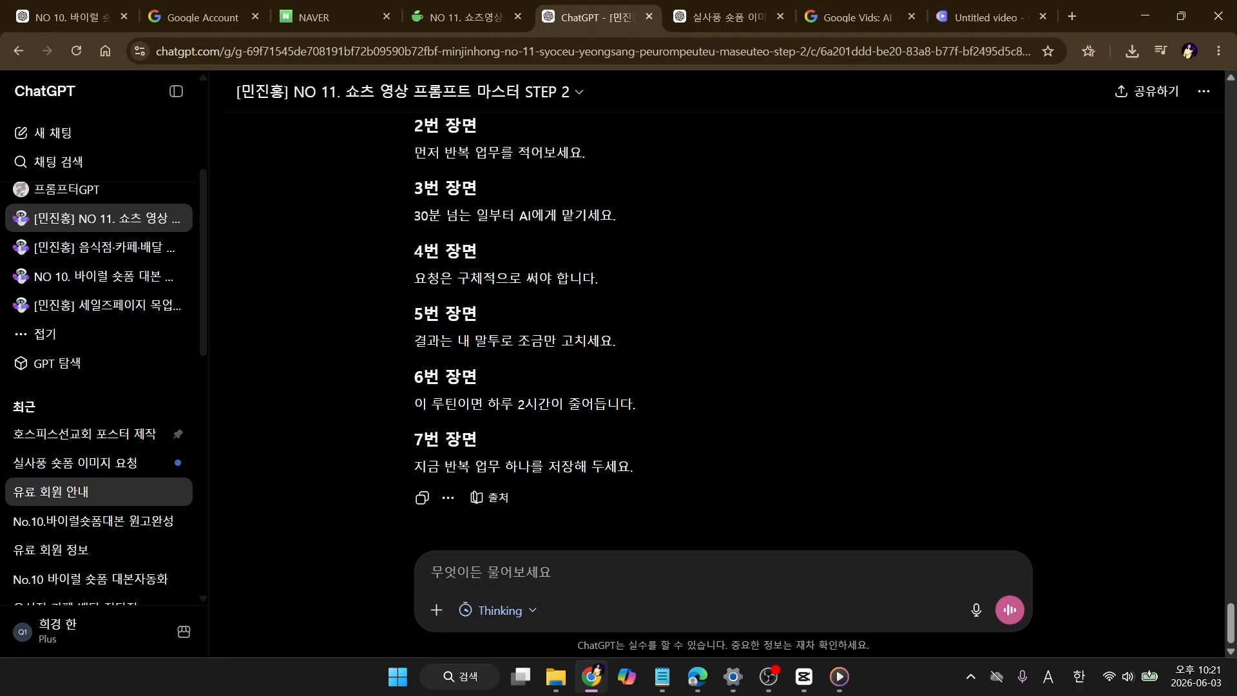
drag(631, 466, 414, 466)
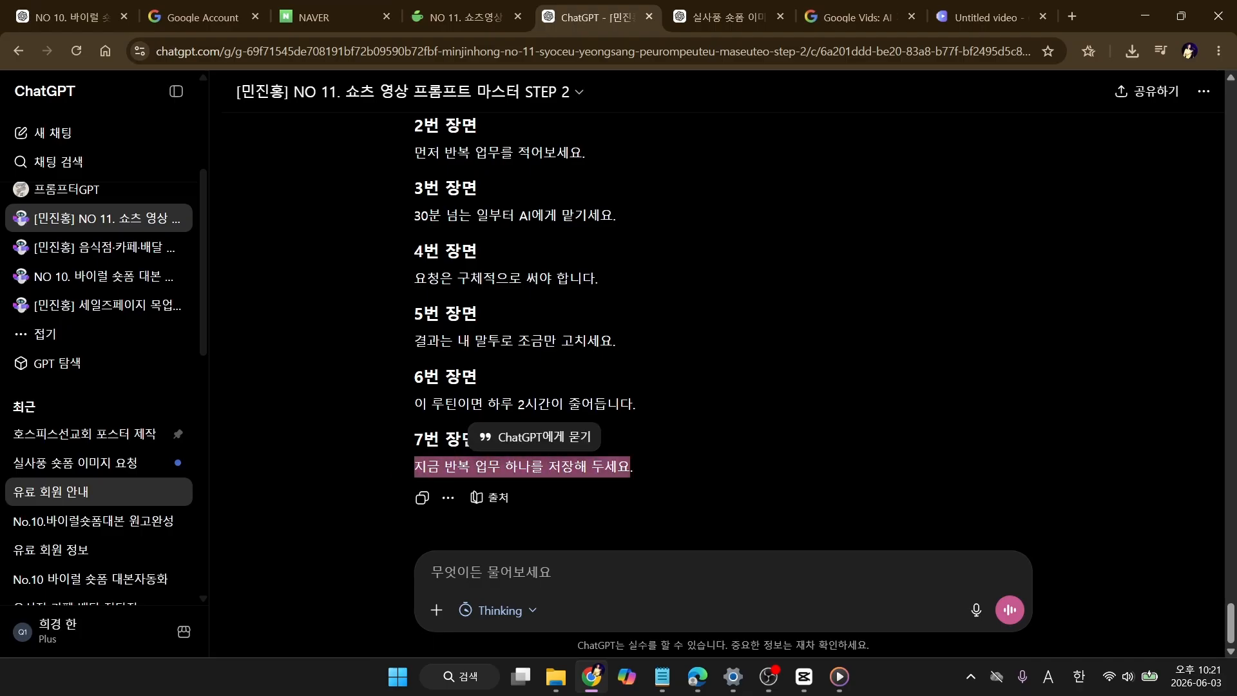
right_click(435, 465)
click(459, 488)
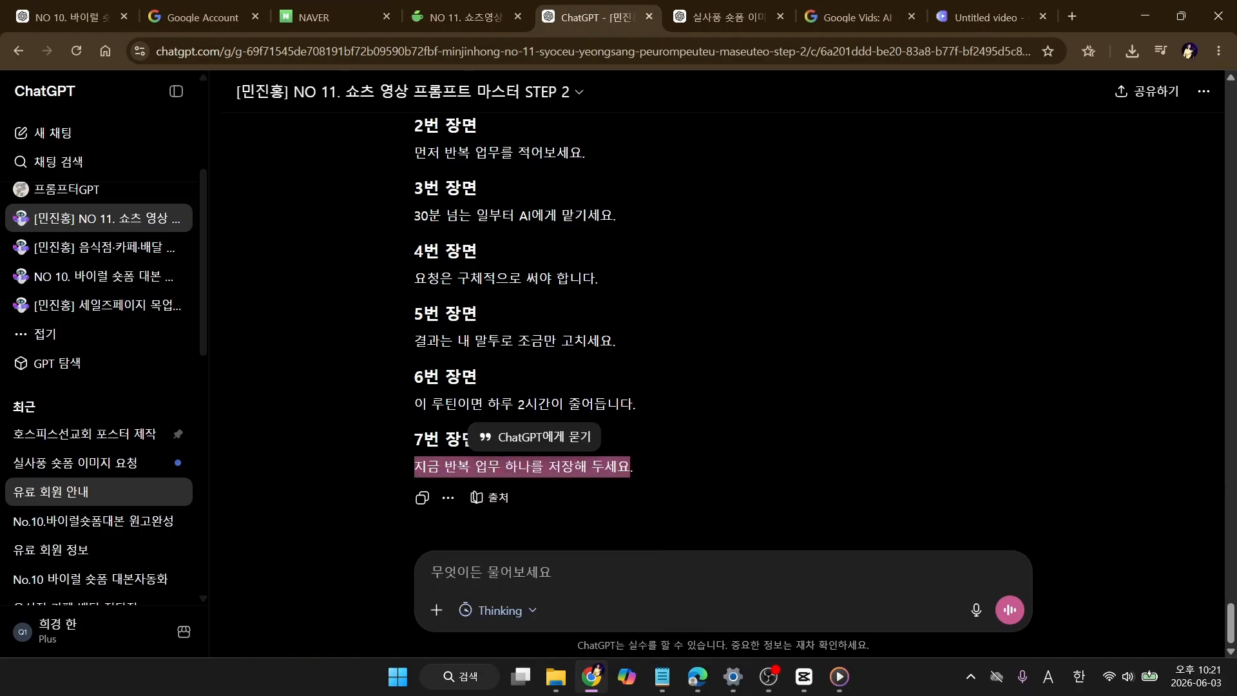
click(979, 16)
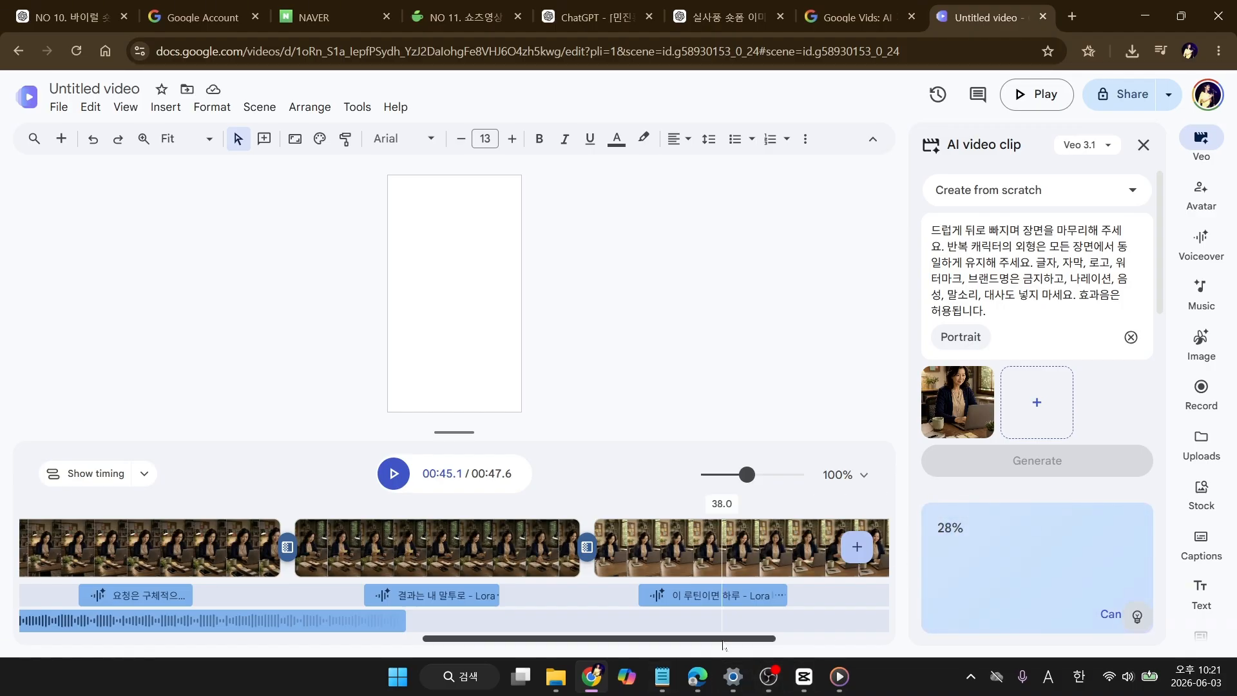
Insert the newly generated Veo clip into the empty scene 7.
drag(726, 639, 833, 639)
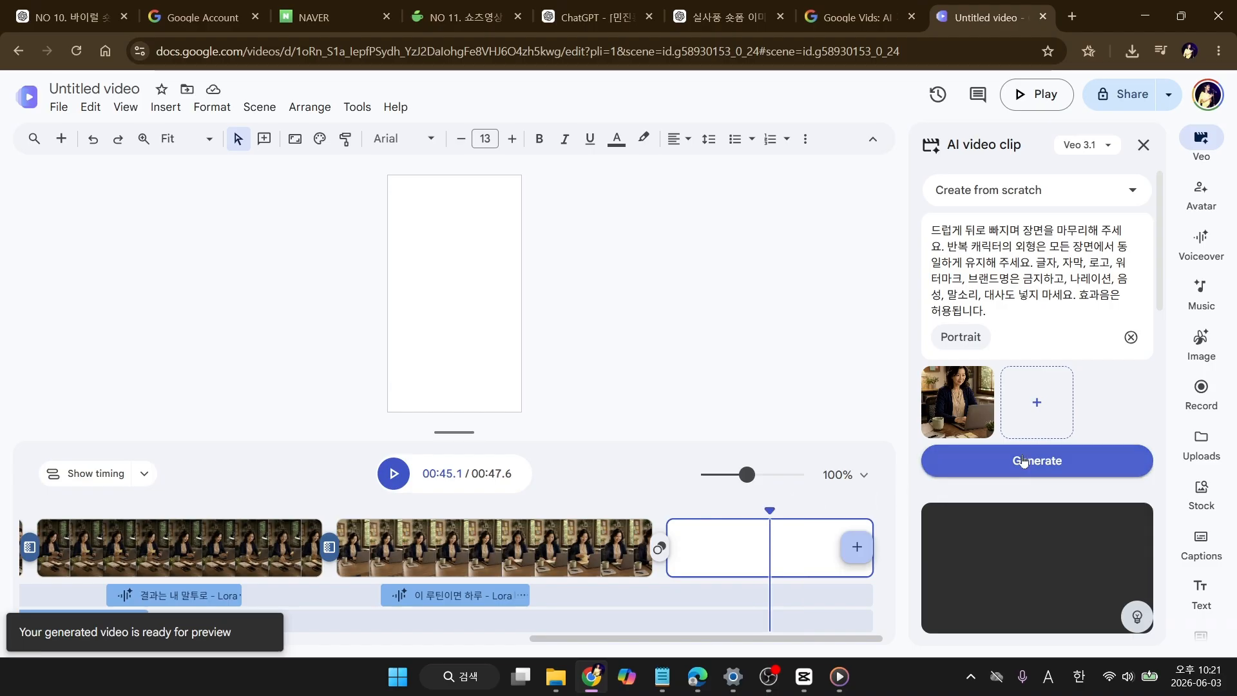
click(396, 475)
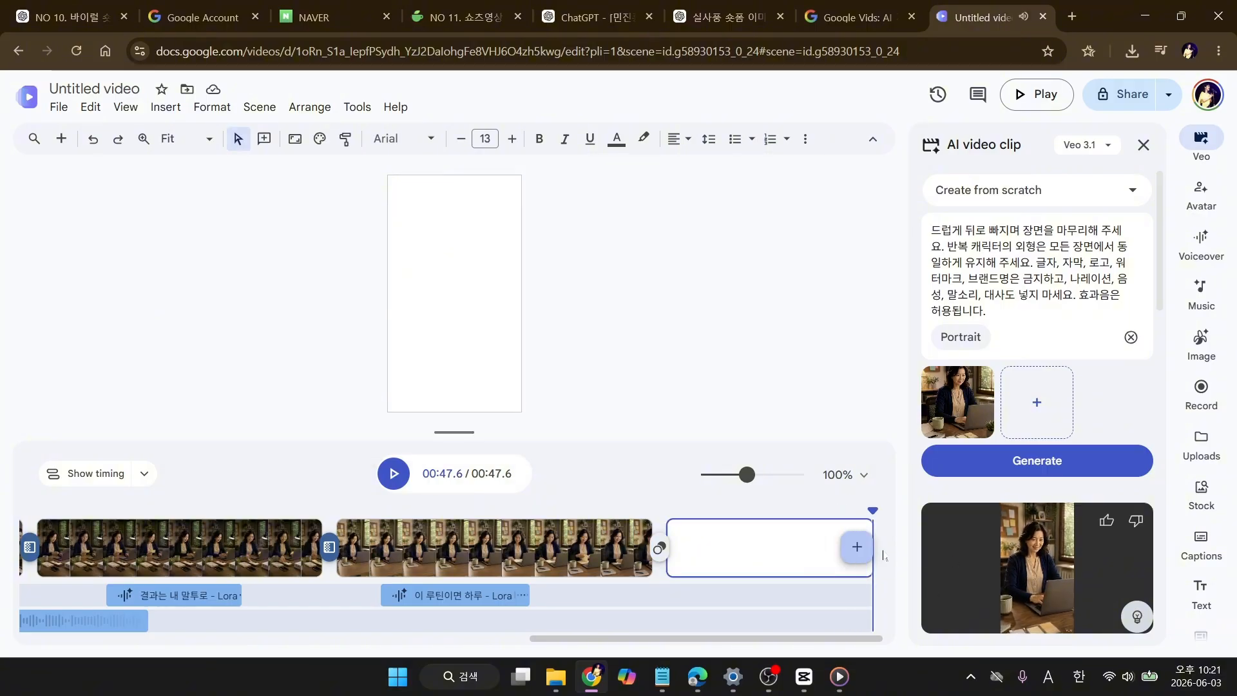
click(472, 389)
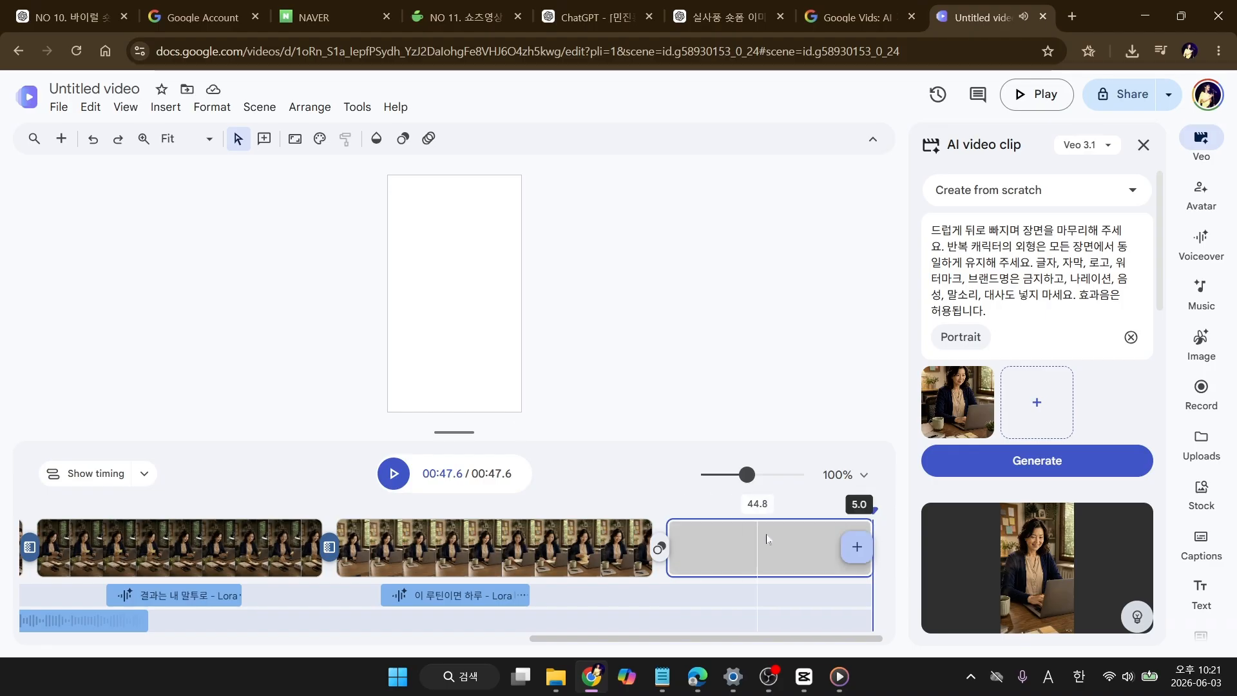
click(1044, 544)
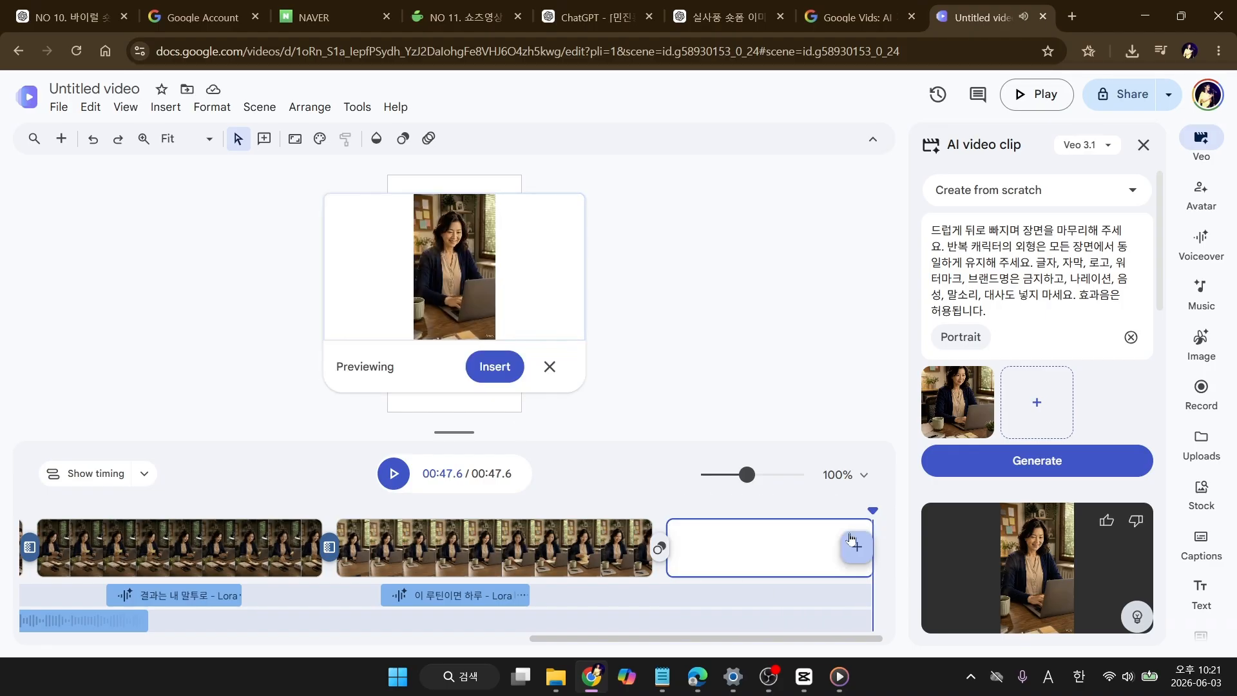
click(486, 366)
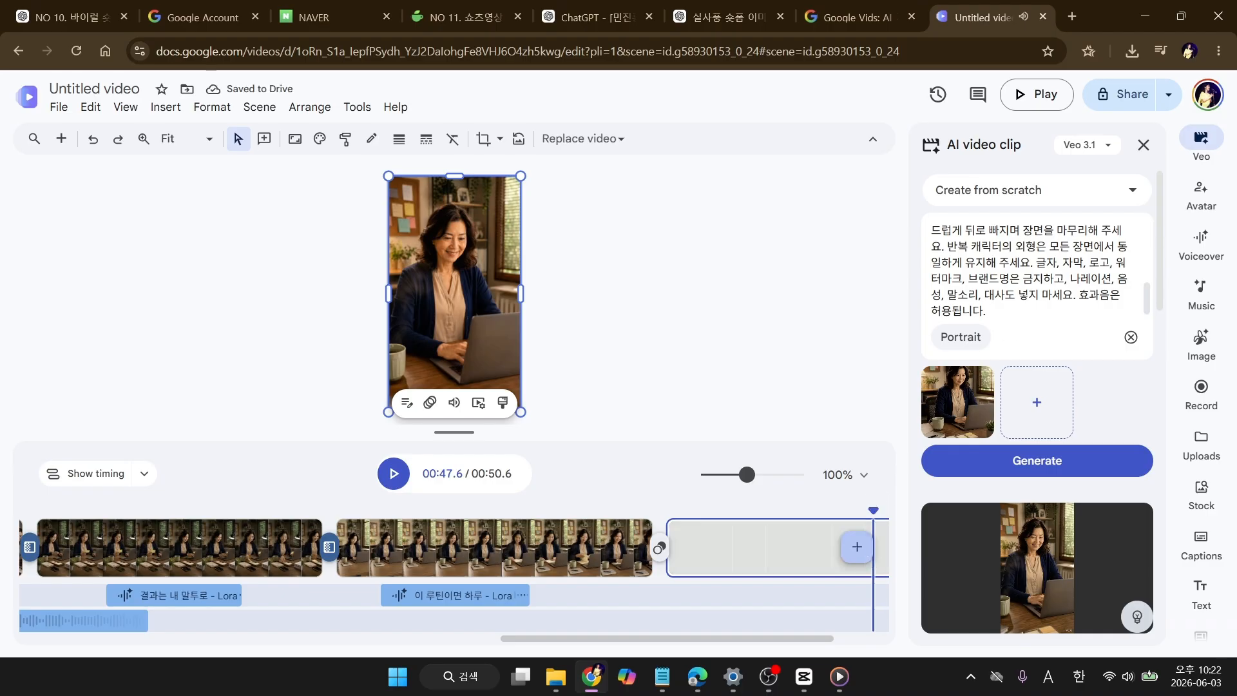
Delete the old voiceover script text from scene 7.
click(1202, 241)
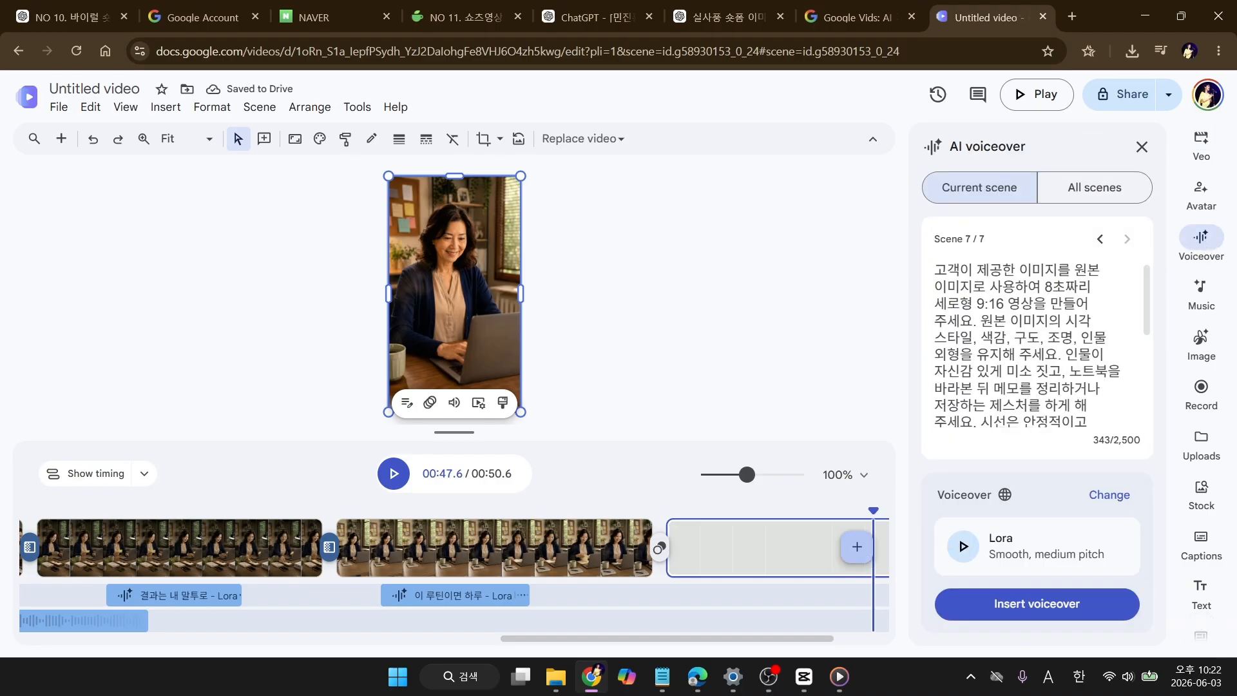
drag(934, 269, 1083, 438)
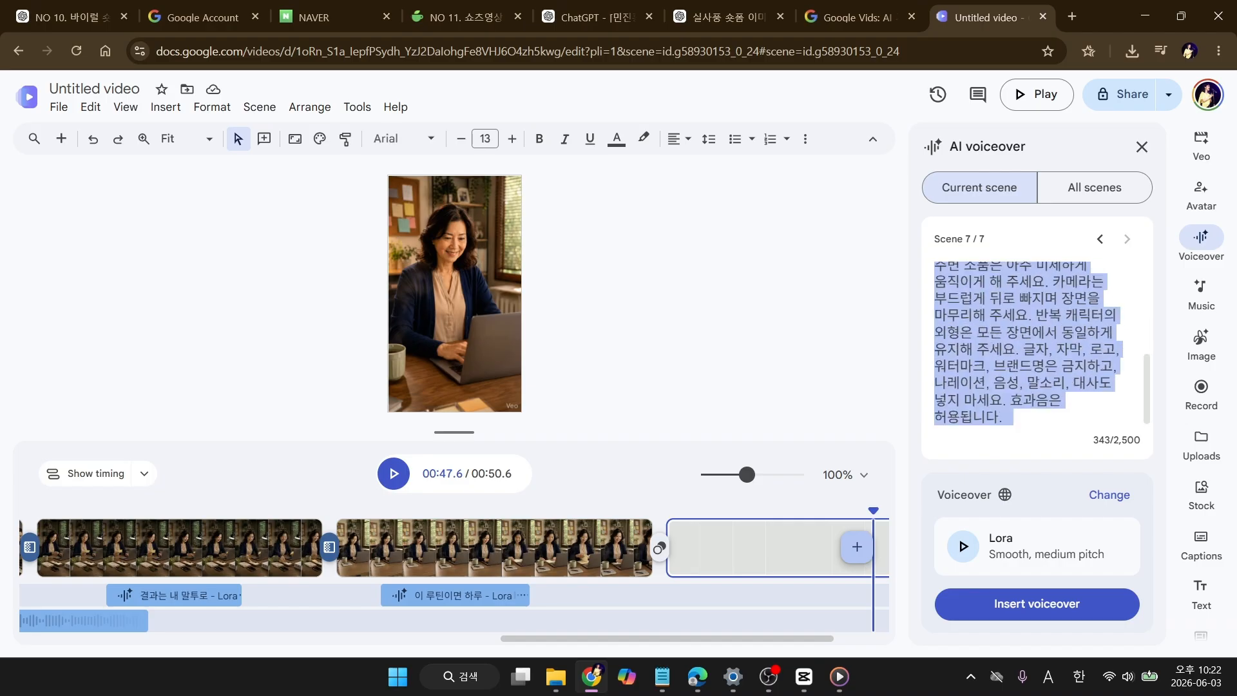
key(BackSpace)
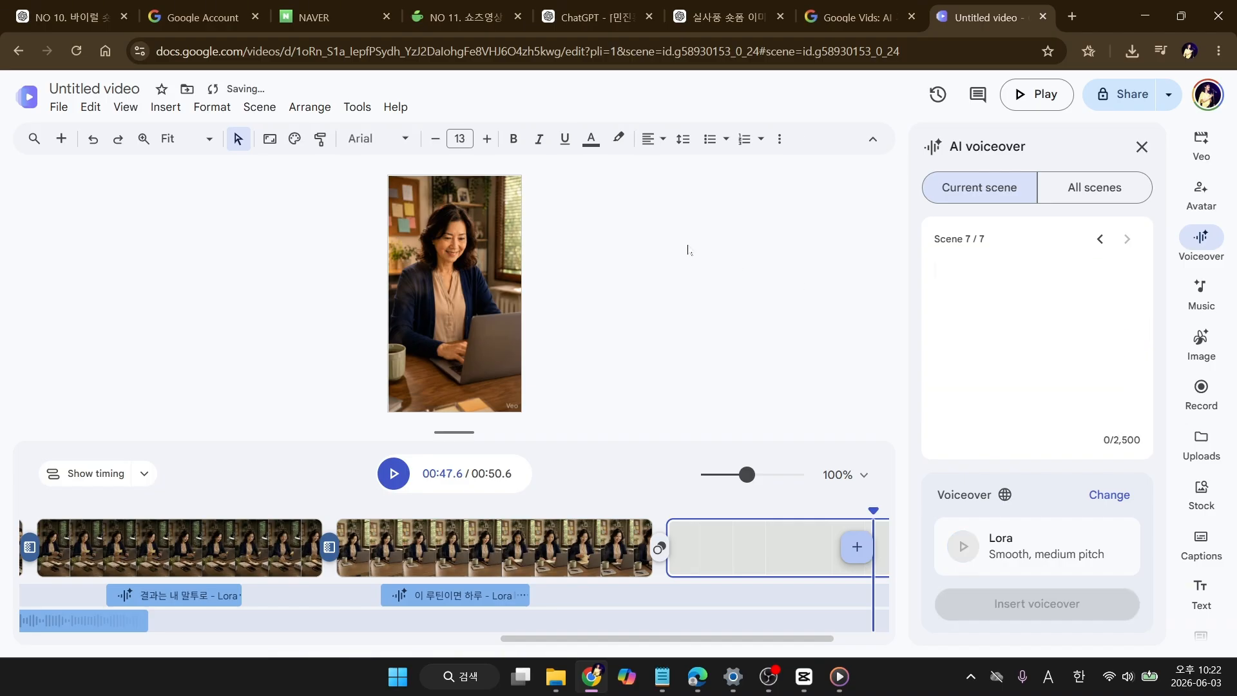
click(598, 16)
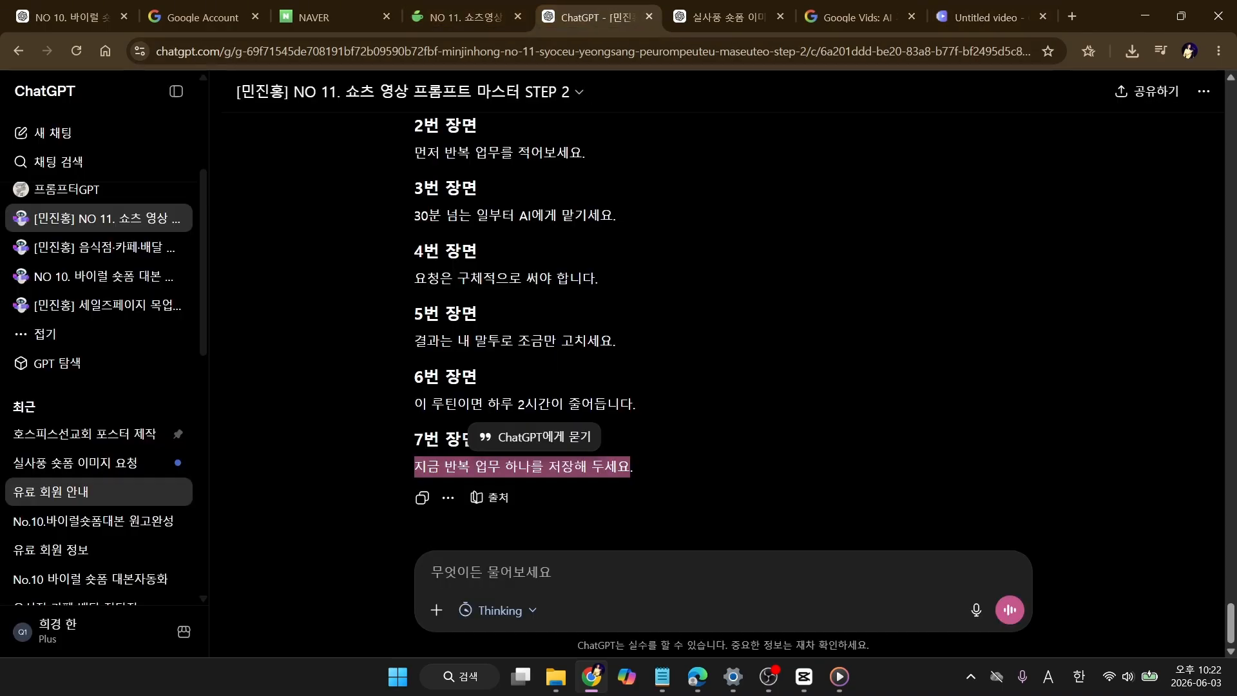
Generate a Lora voiceover of '지금 반복 업무 하나를 저장해 두세요' and shift it slightly later.
click(975, 19)
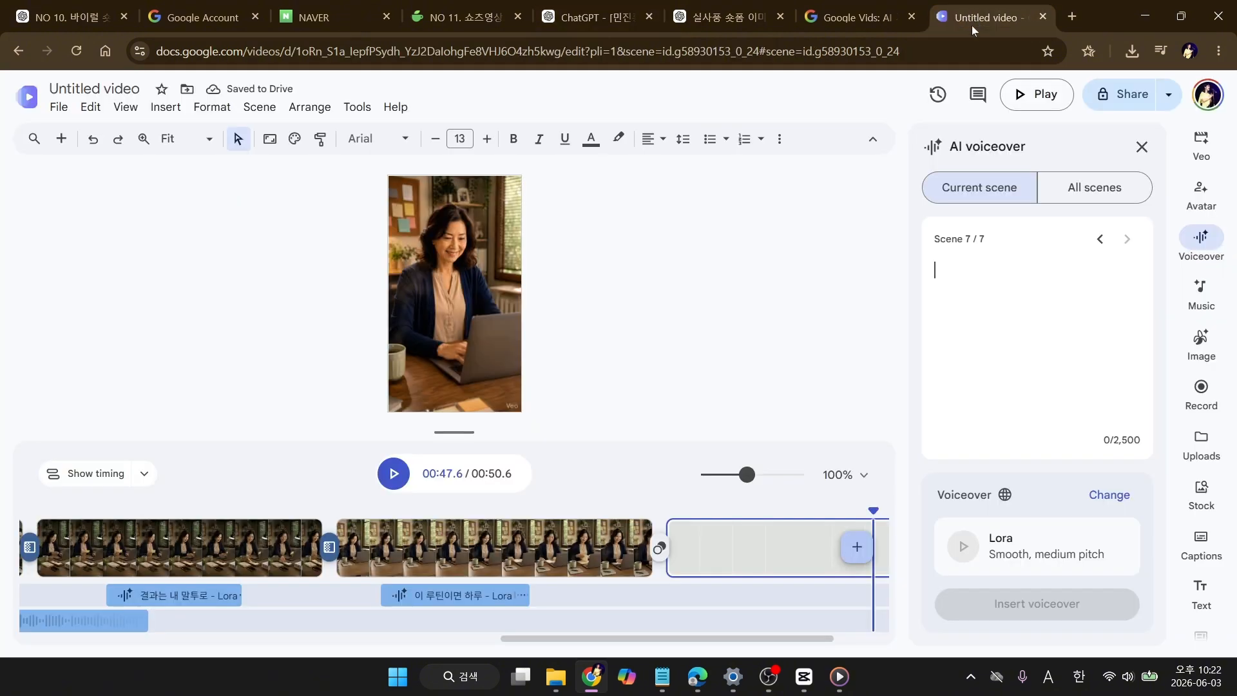
right_click(995, 277)
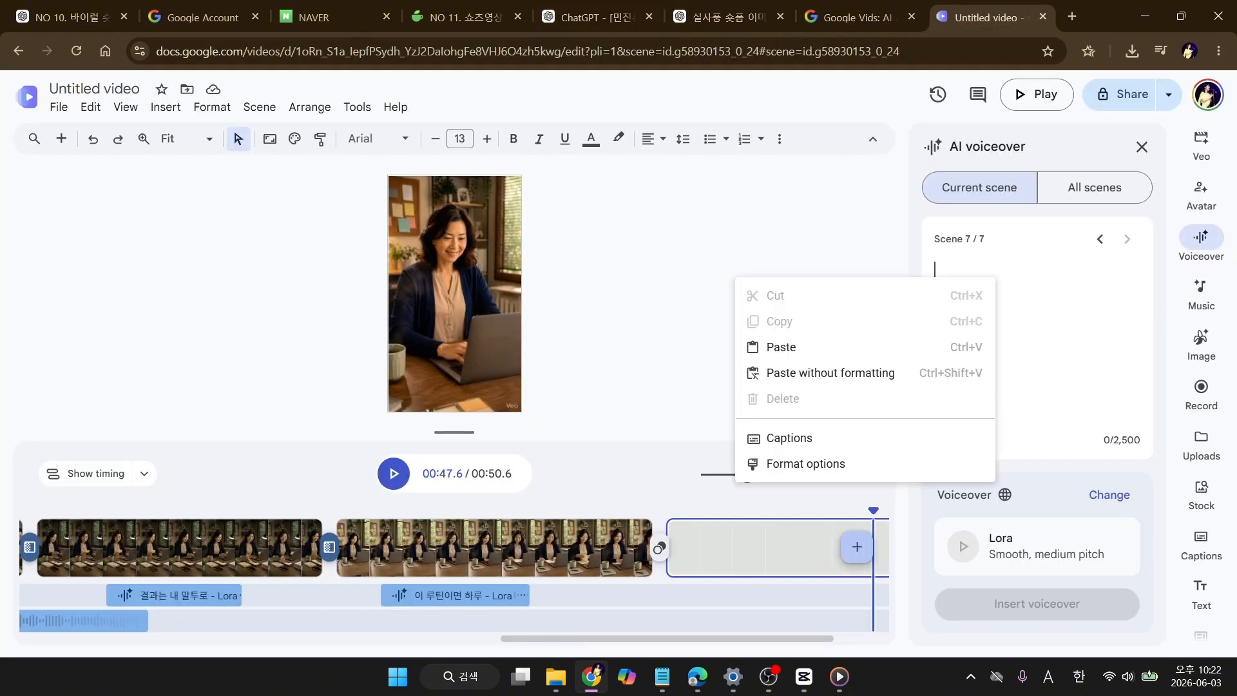
click(832, 349)
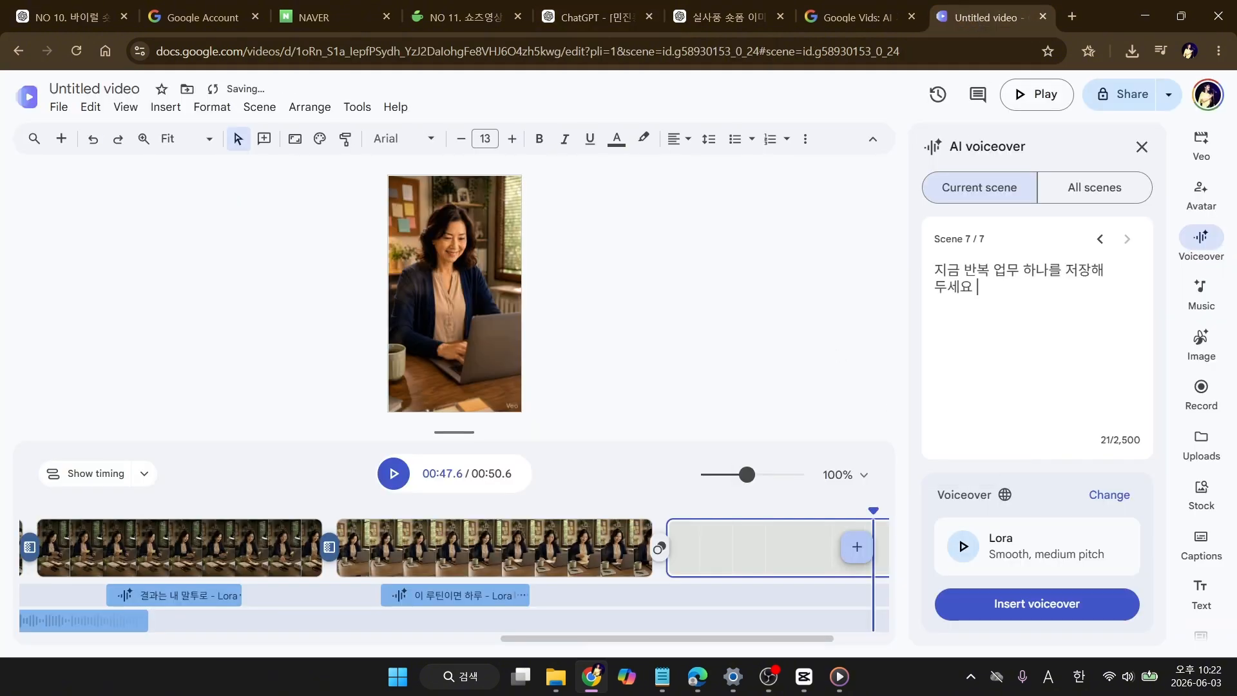
click(1048, 603)
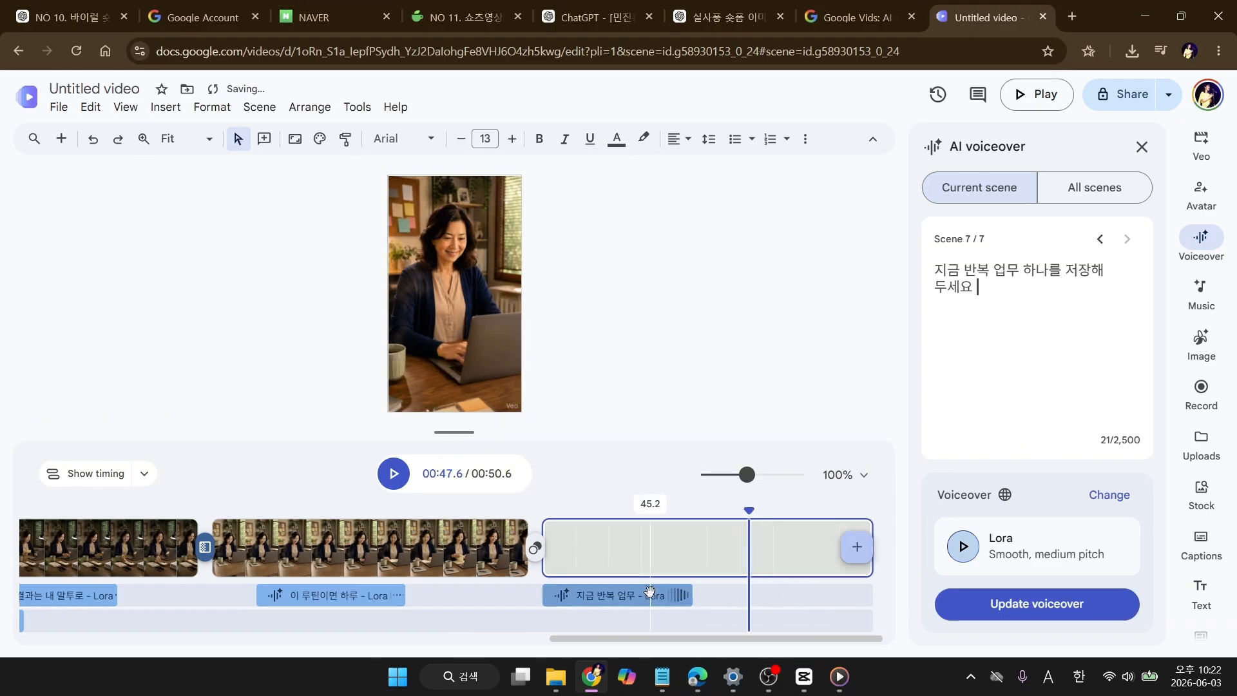
drag(650, 595, 700, 597)
Play back the ending from 00:47.8 and again from 00:42.8 to check the voiceover.
click(754, 507)
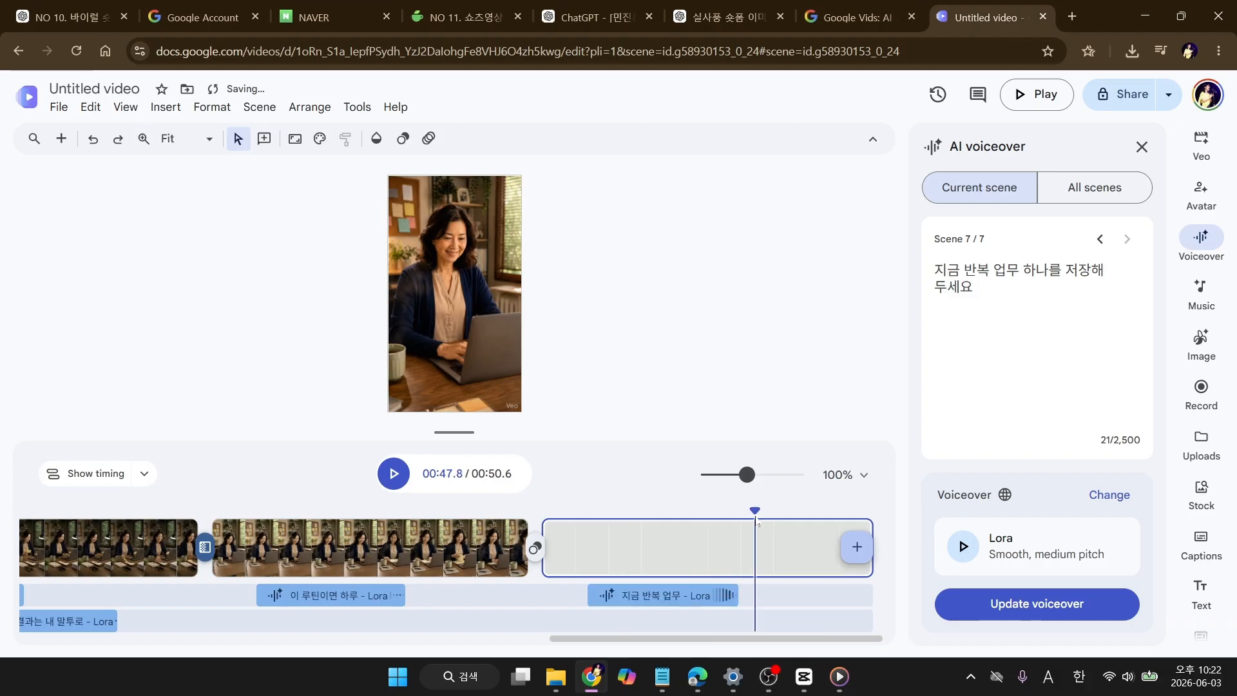
click(393, 474)
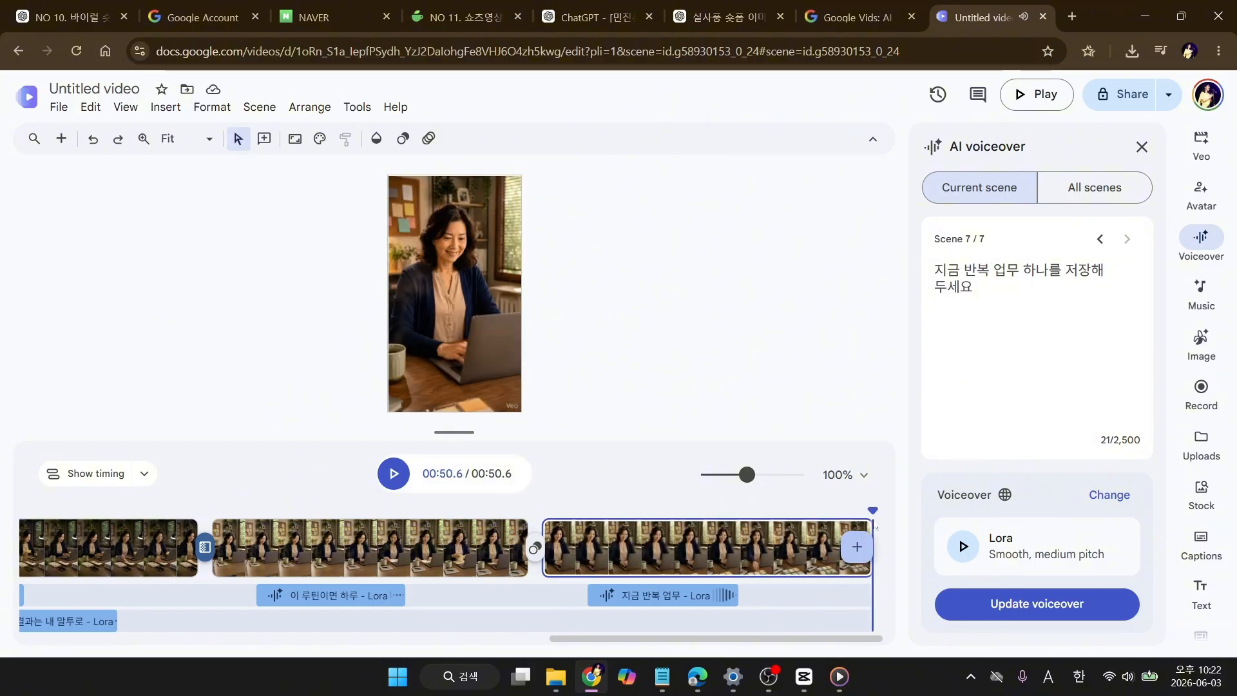
drag(873, 510, 552, 509)
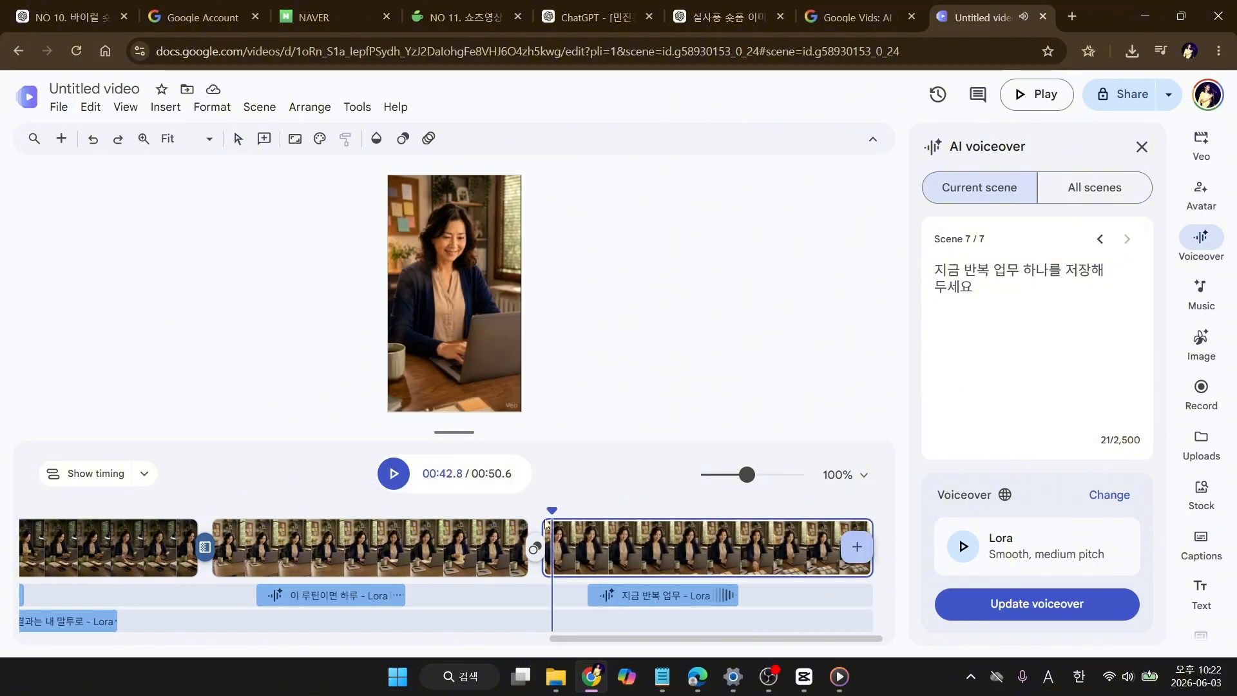
click(398, 485)
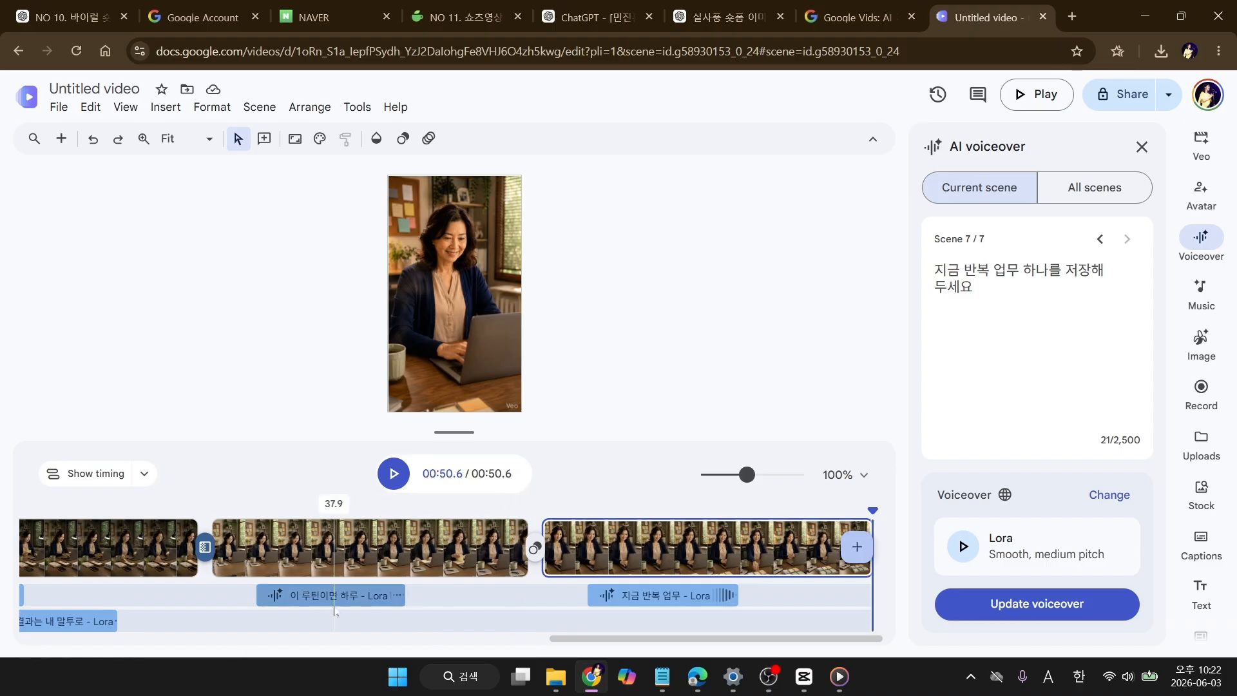
scroll(334, 613, left, 3)
mouse_move(898, 8)
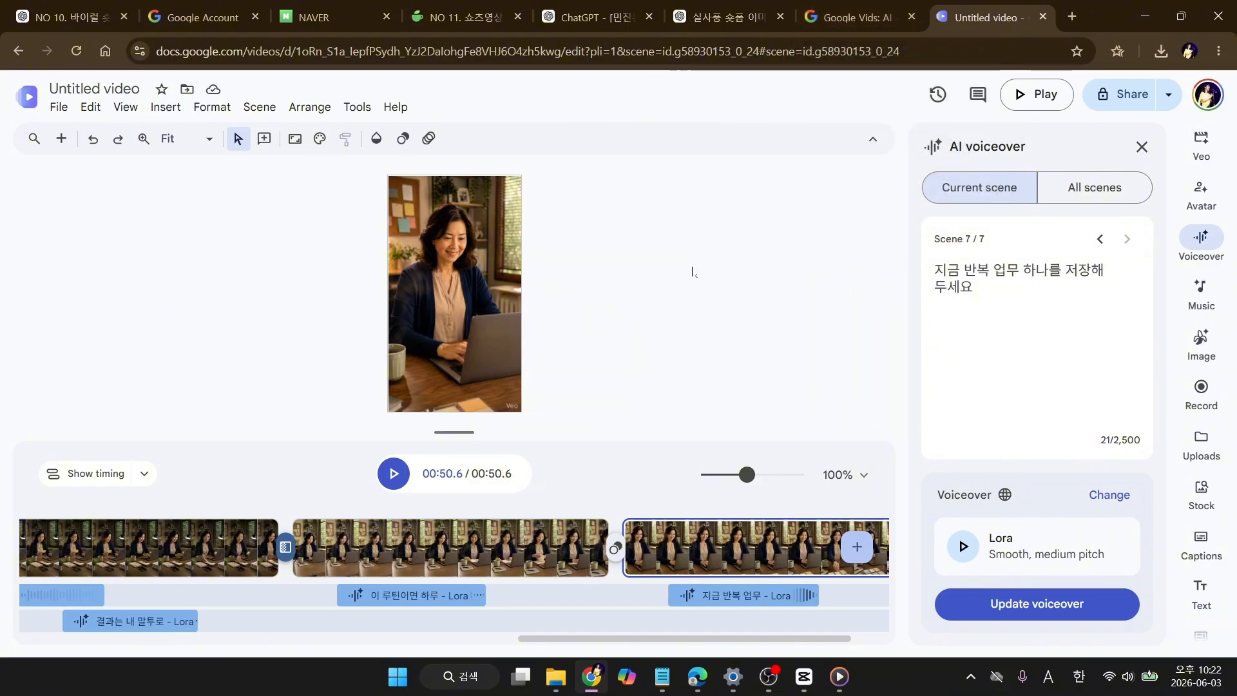
click(604, 14)
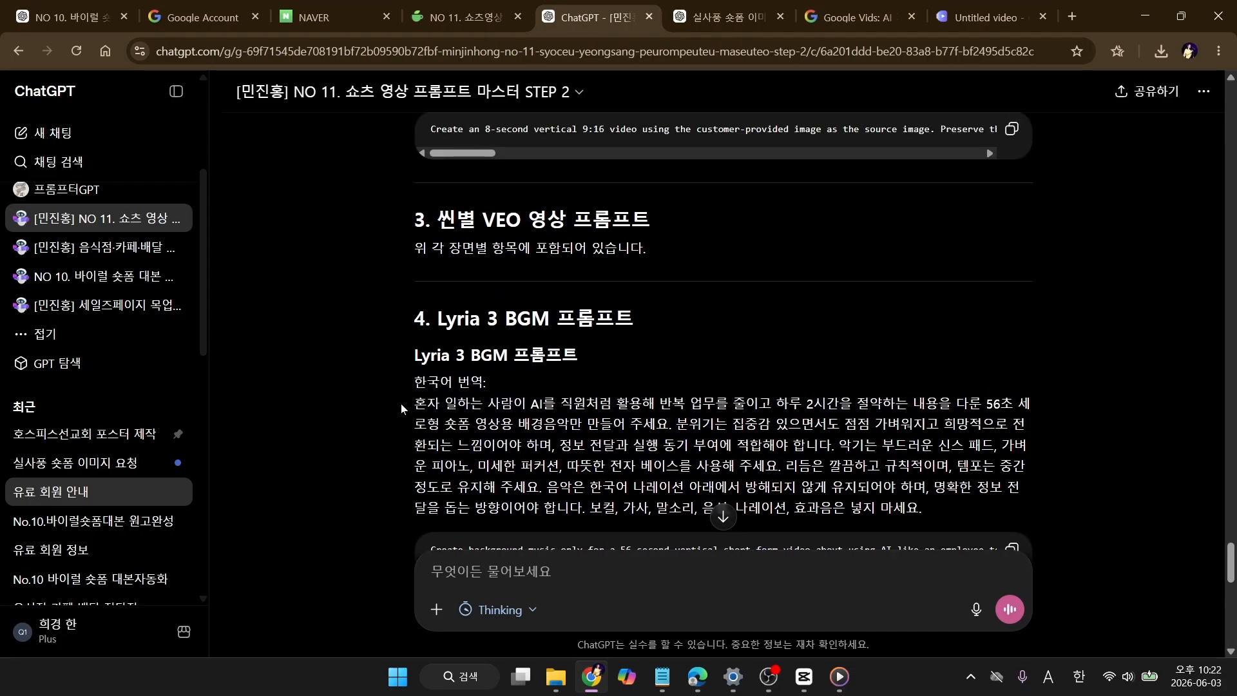
Quote the Korean Lyria BGM prompt and ask ChatGPT to remake it for music over 50 seconds.
drag(414, 403, 980, 512)
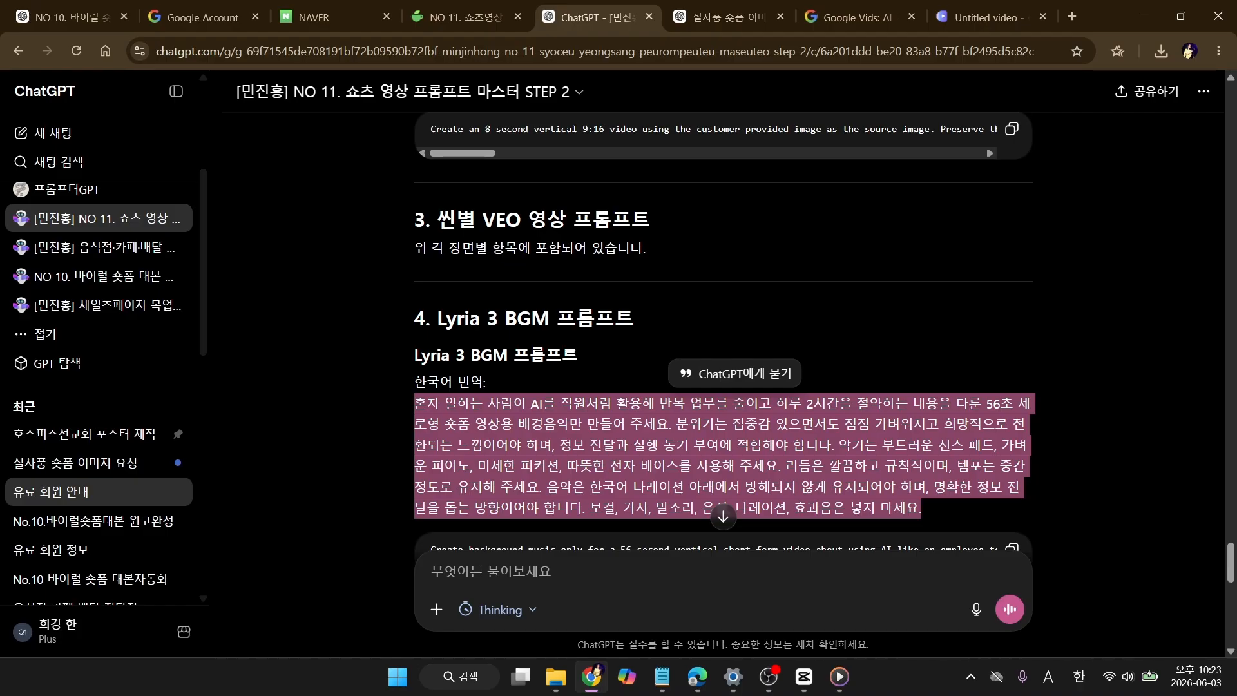
click(767, 377)
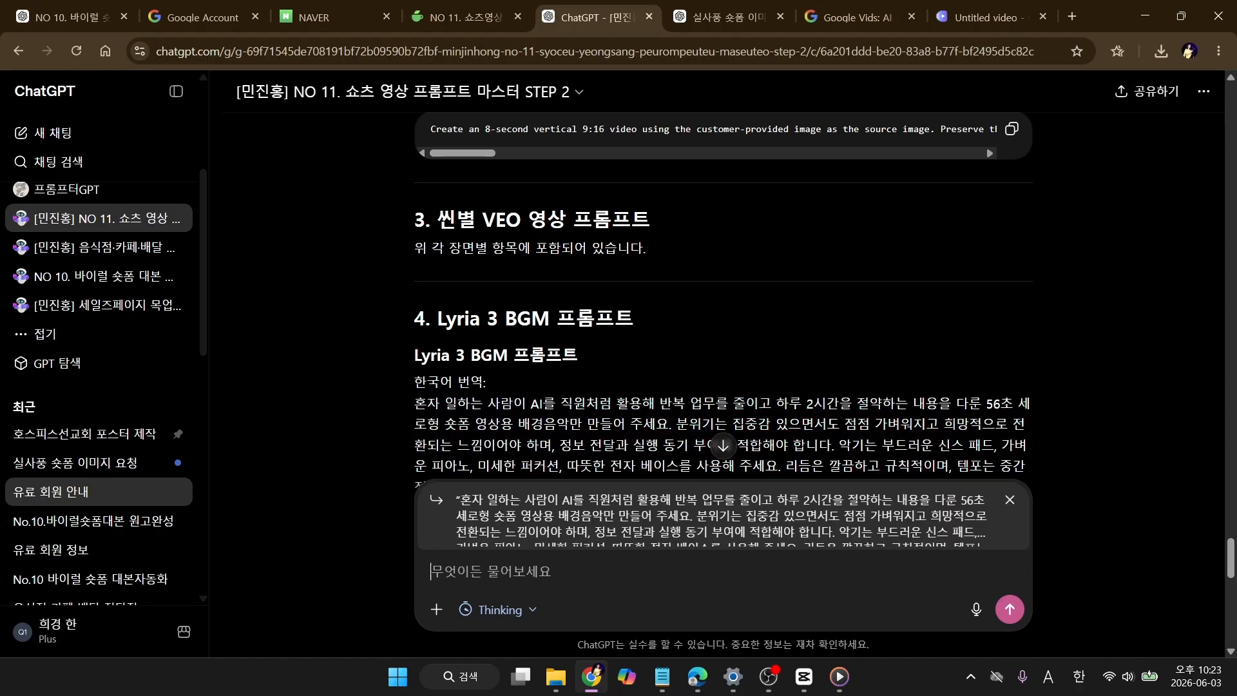
text(음악이 50초)
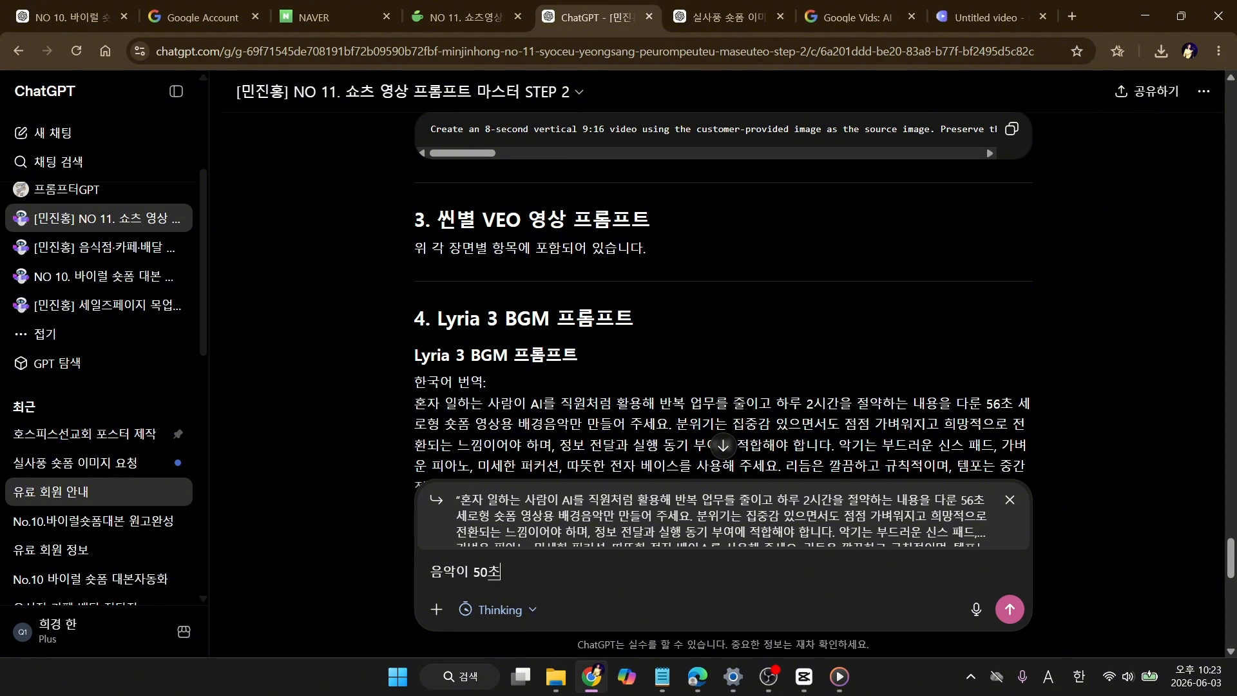
text(가 넘게 해)
key(BackSpace)
text(서 프로므)
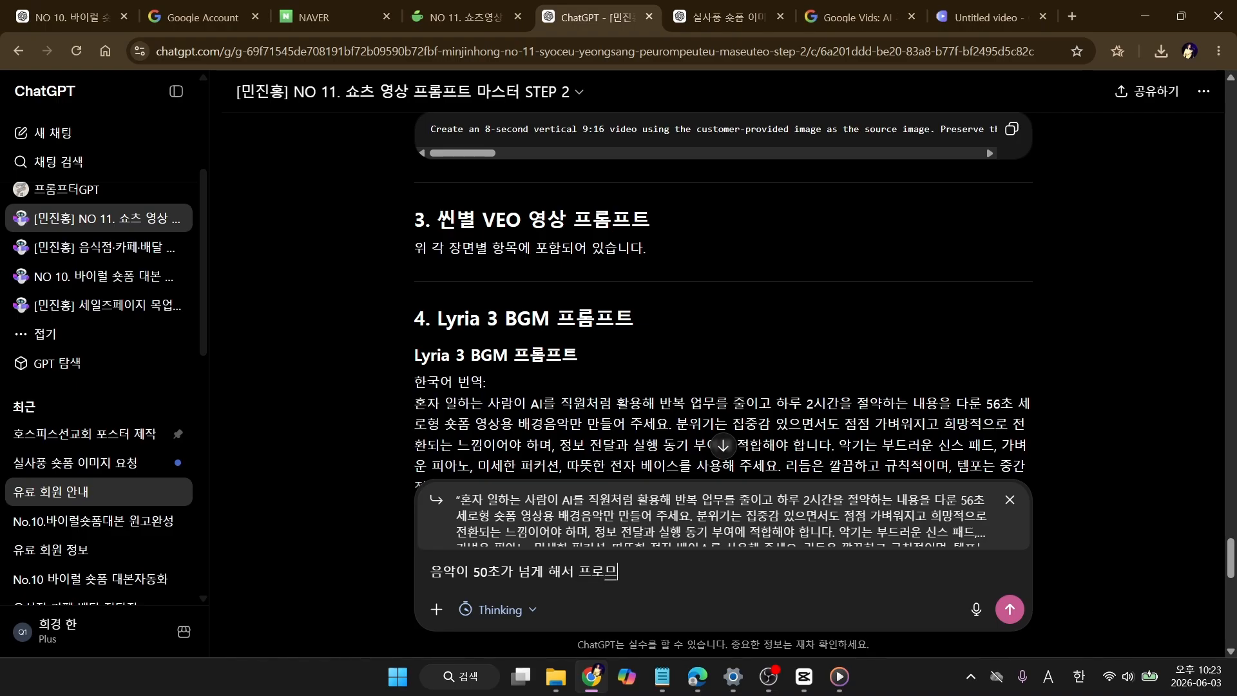
text(롬프트를 다시 )
text(만들어줘)
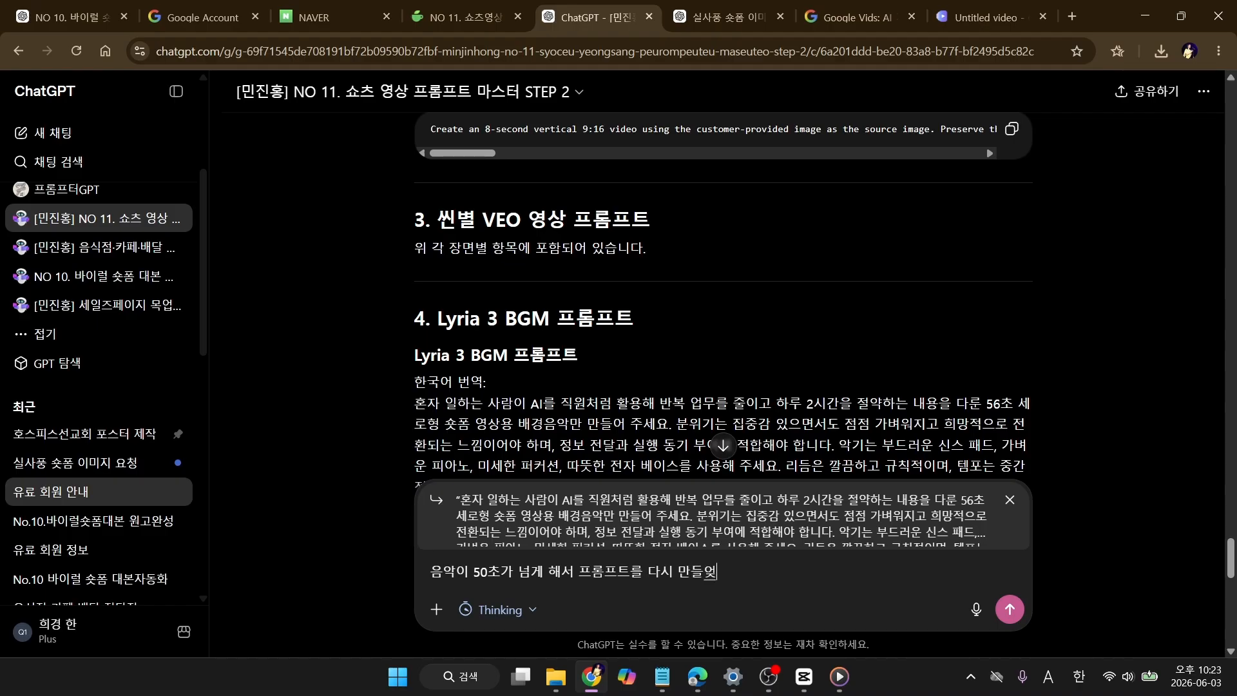
key(Return)
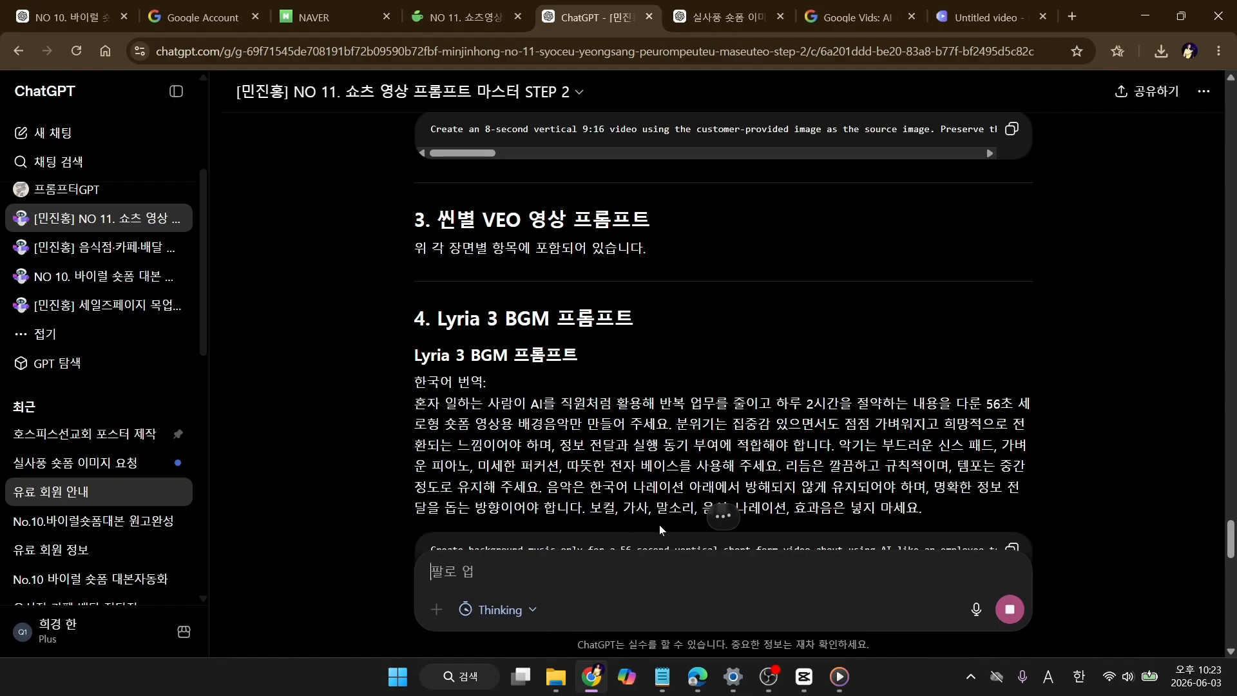
Copy the Korean translation of the revised 56-second BGM prompt.
scroll(706, 428, down, 15)
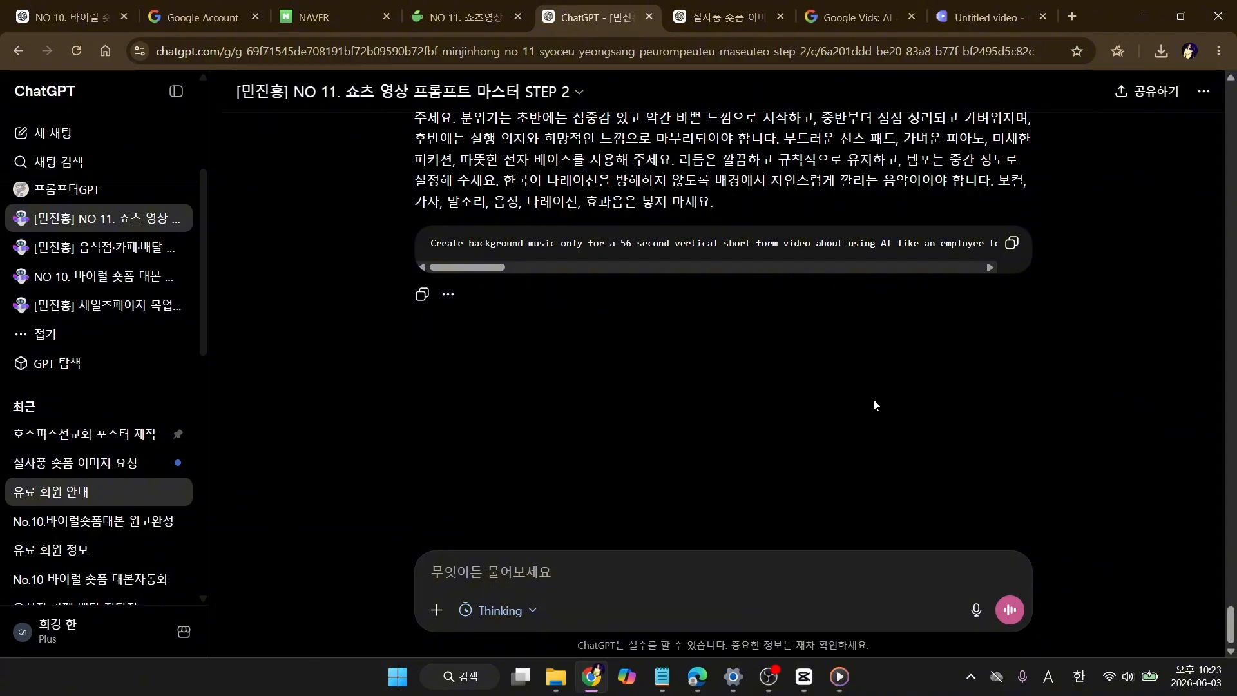
scroll(874, 405, up, 4)
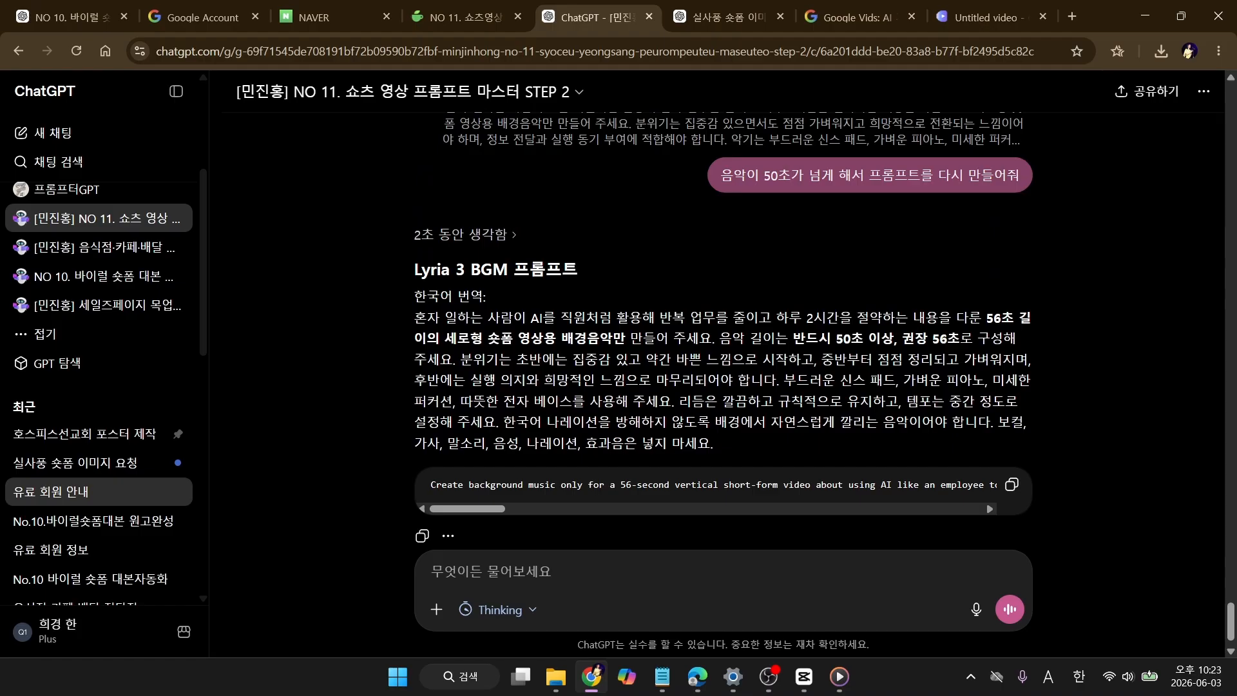
scroll(724, 331, down, 1)
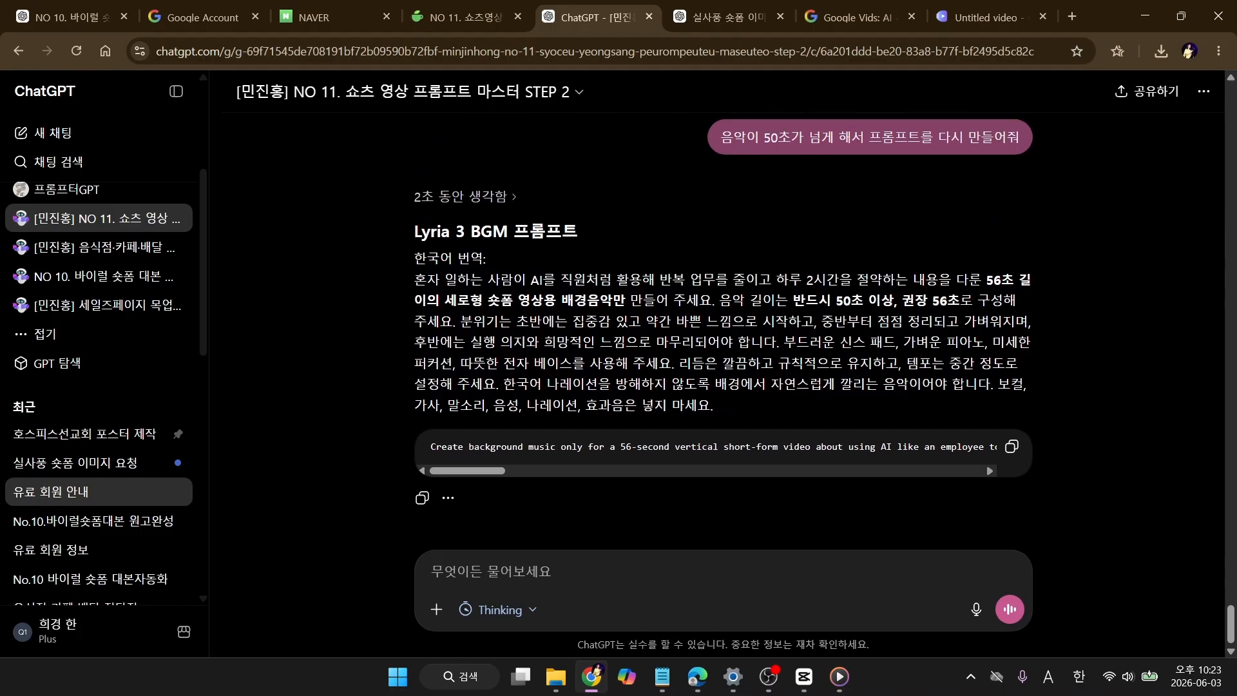
scroll(874, 399, up, 5)
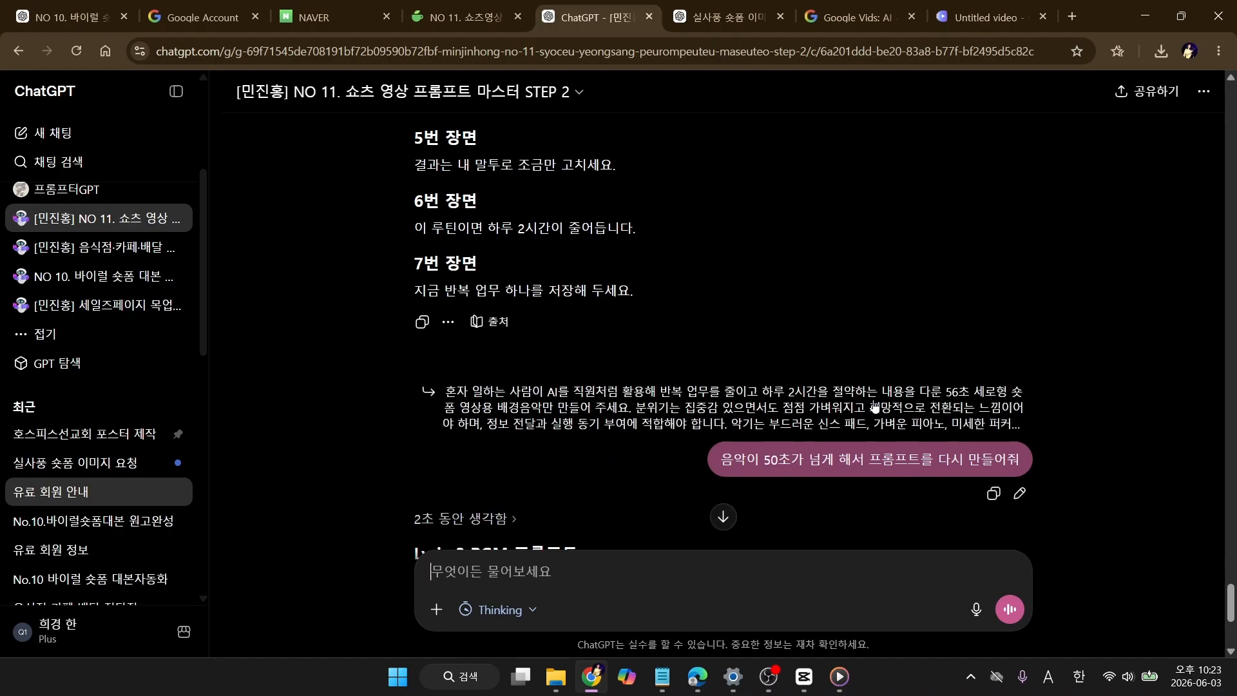
scroll(874, 399, down, 5)
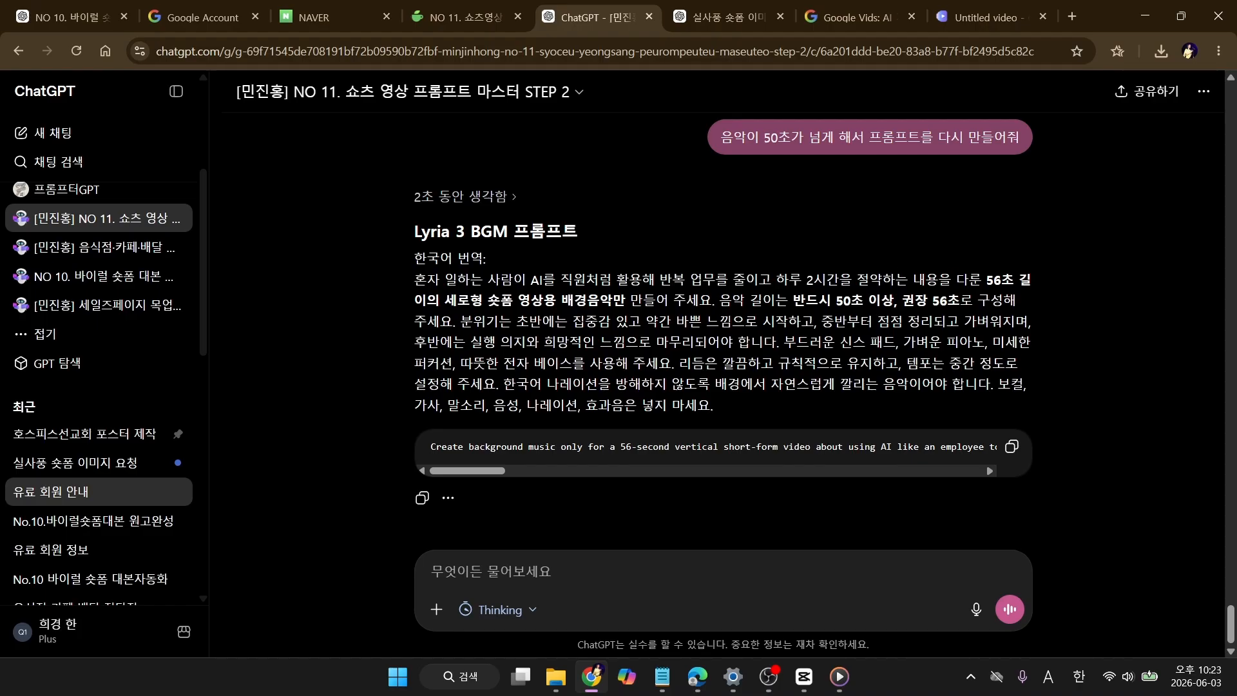
drag(414, 279, 716, 409)
right_click(762, 342)
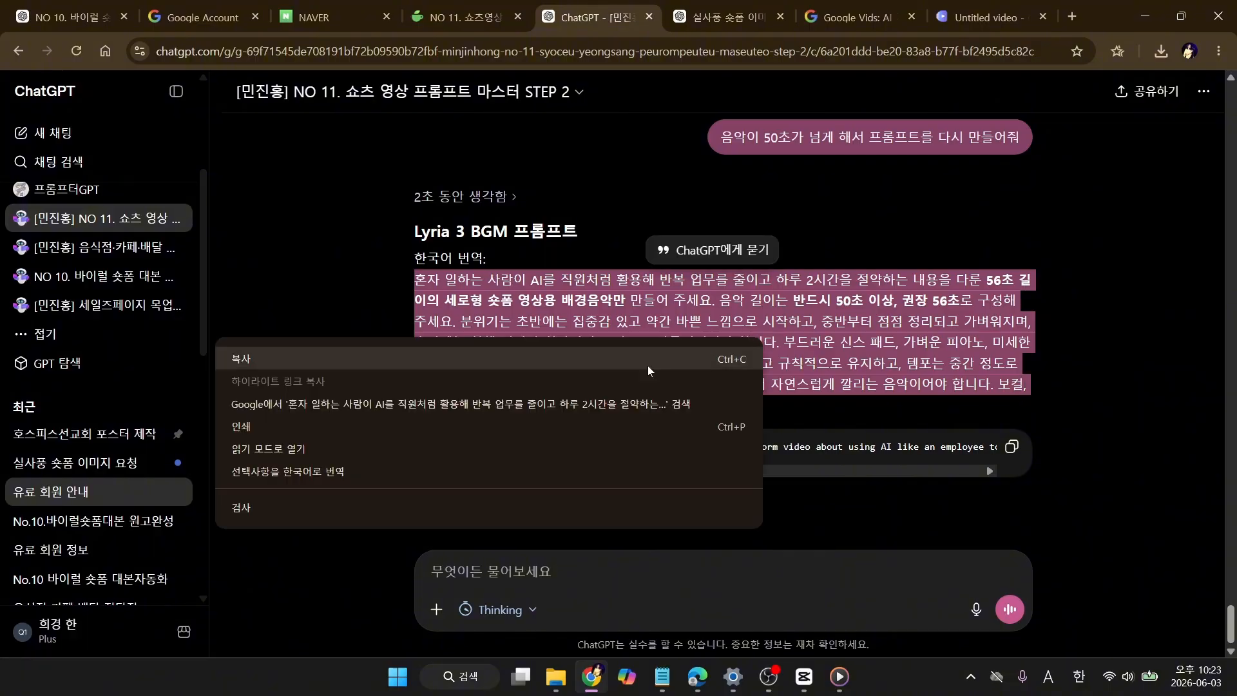
click(330, 364)
Replace the Music song prompt with the new Korean BGM prompt, set Full song length, and generate.
click(995, 18)
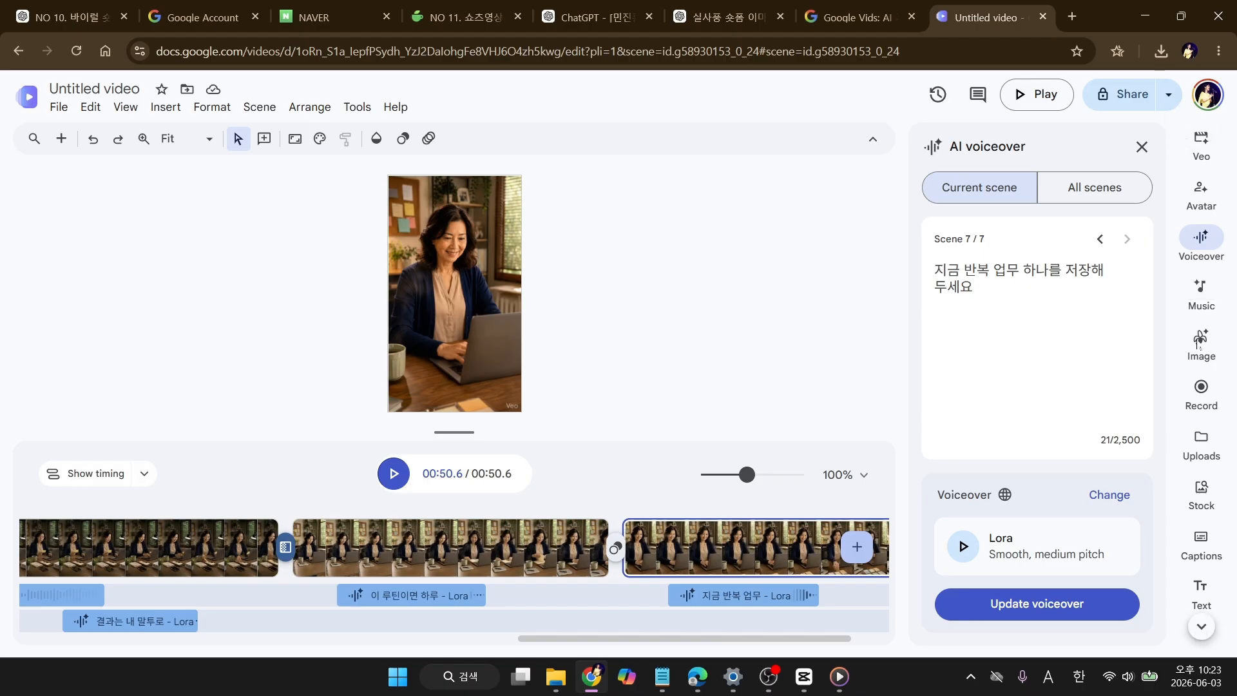
click(1200, 297)
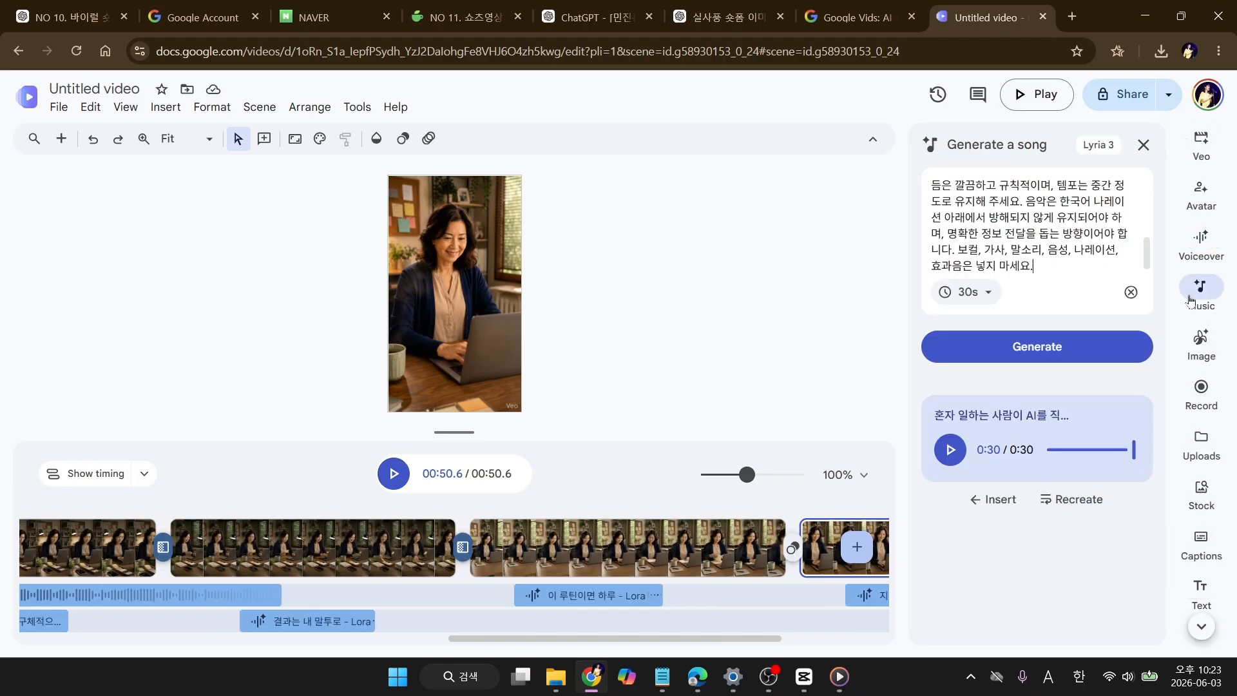
drag(1034, 266, 896, 145)
key(BackSpace)
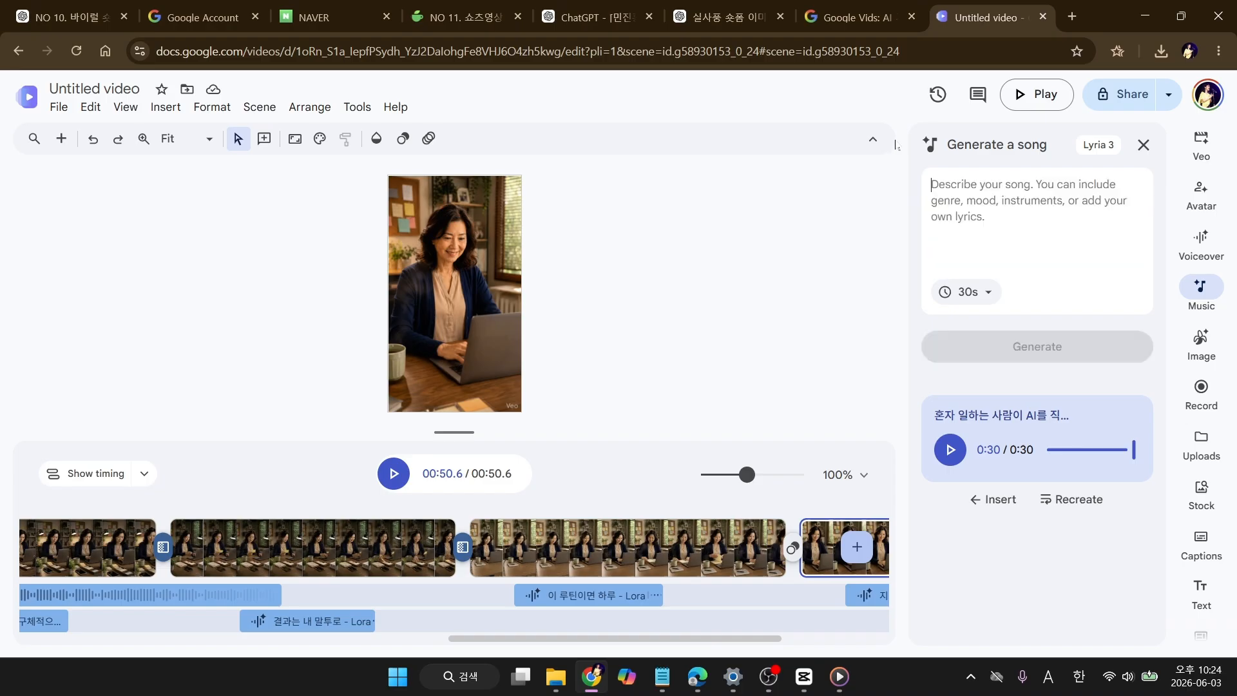
right_click(938, 186)
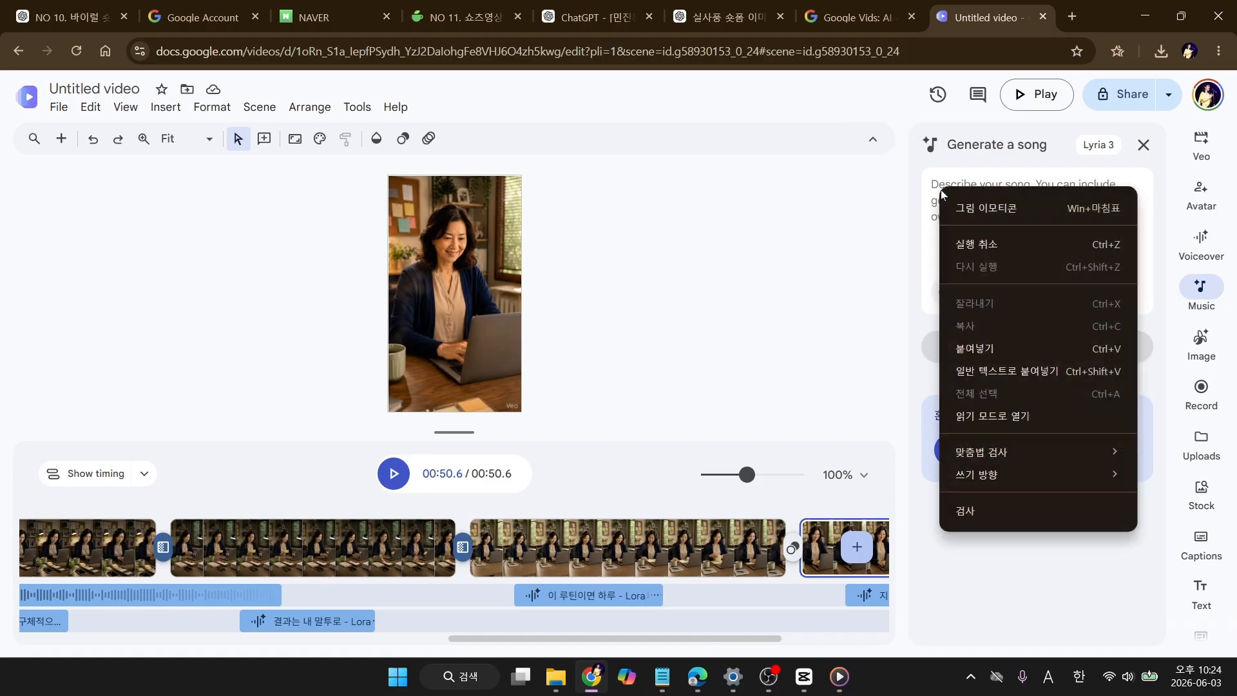
click(985, 346)
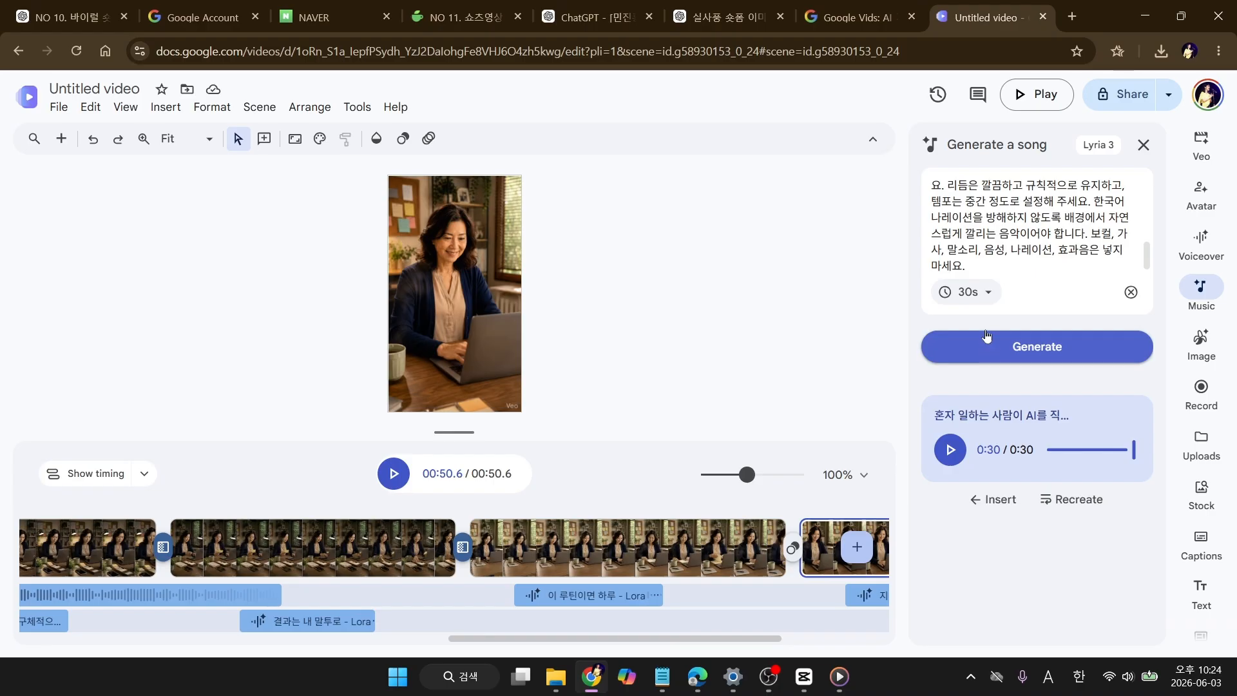
click(990, 297)
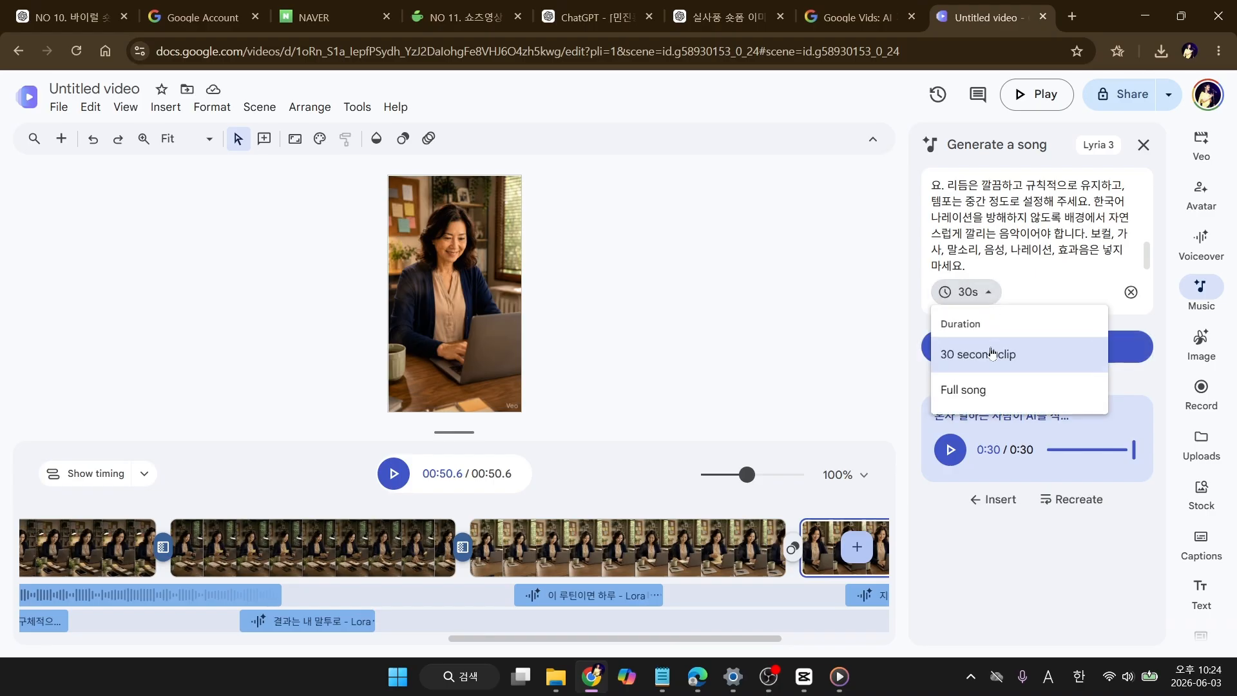
click(997, 391)
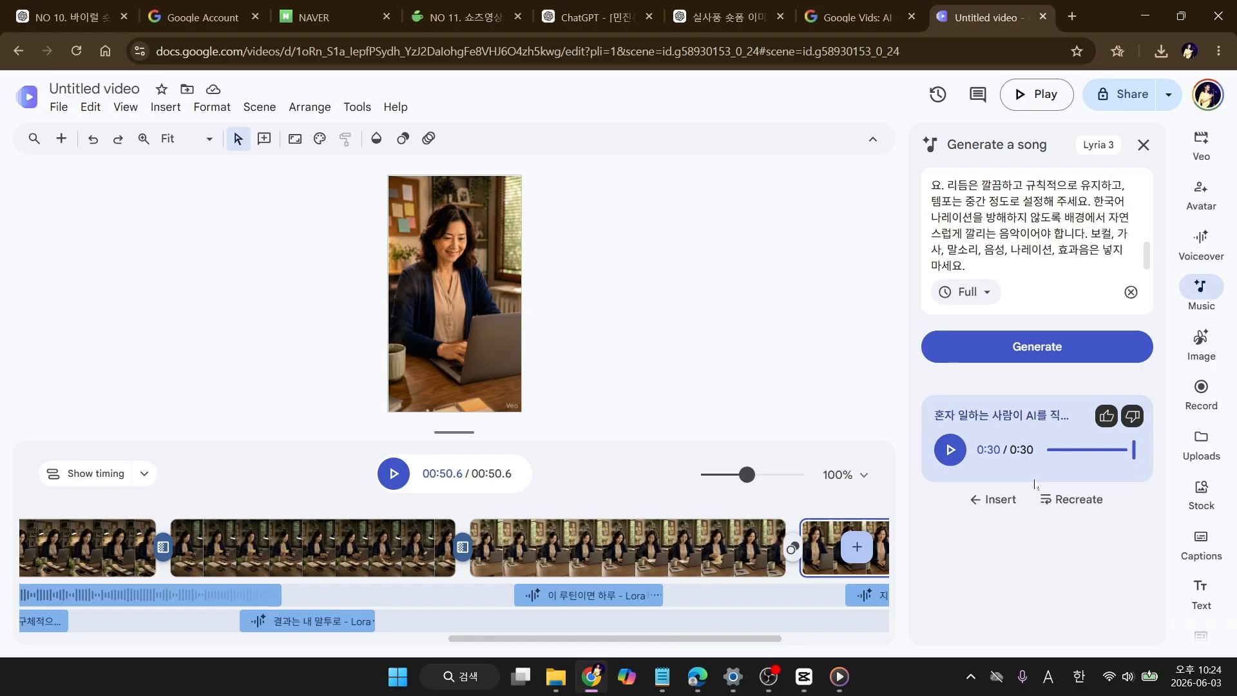
click(1048, 351)
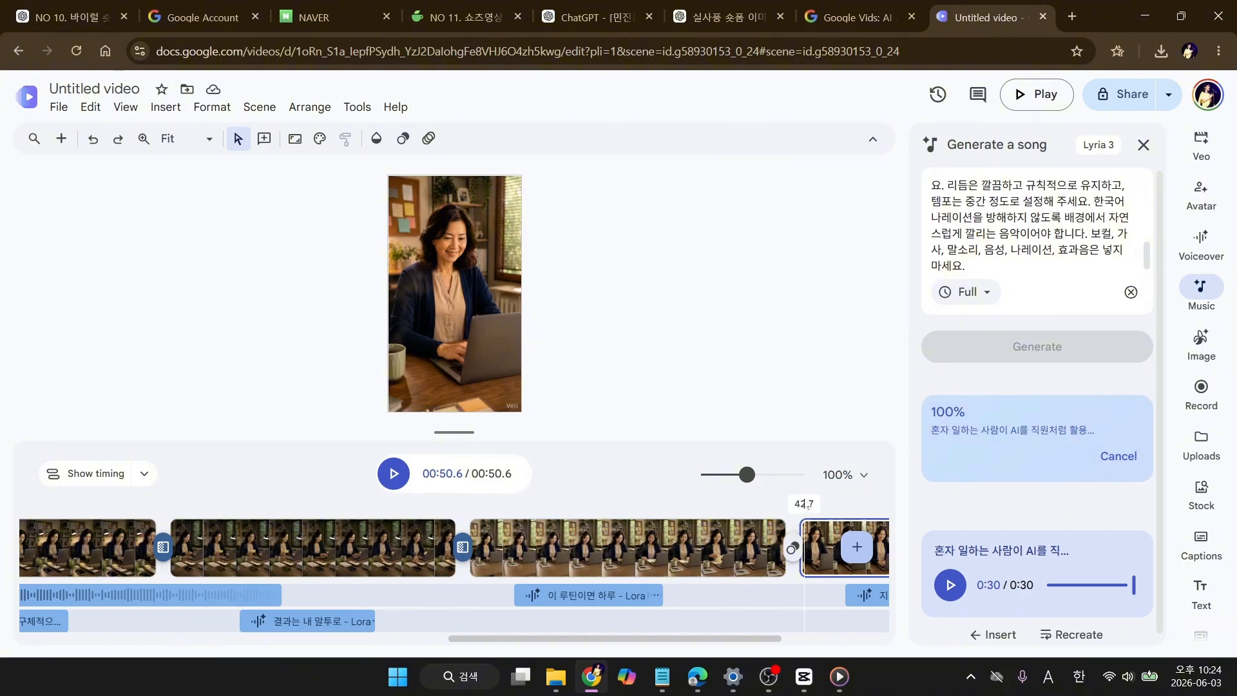
Preview the new 0:54 Lyria 3 song and scrub the playhead from about 00:43 back toward the start.
click(948, 591)
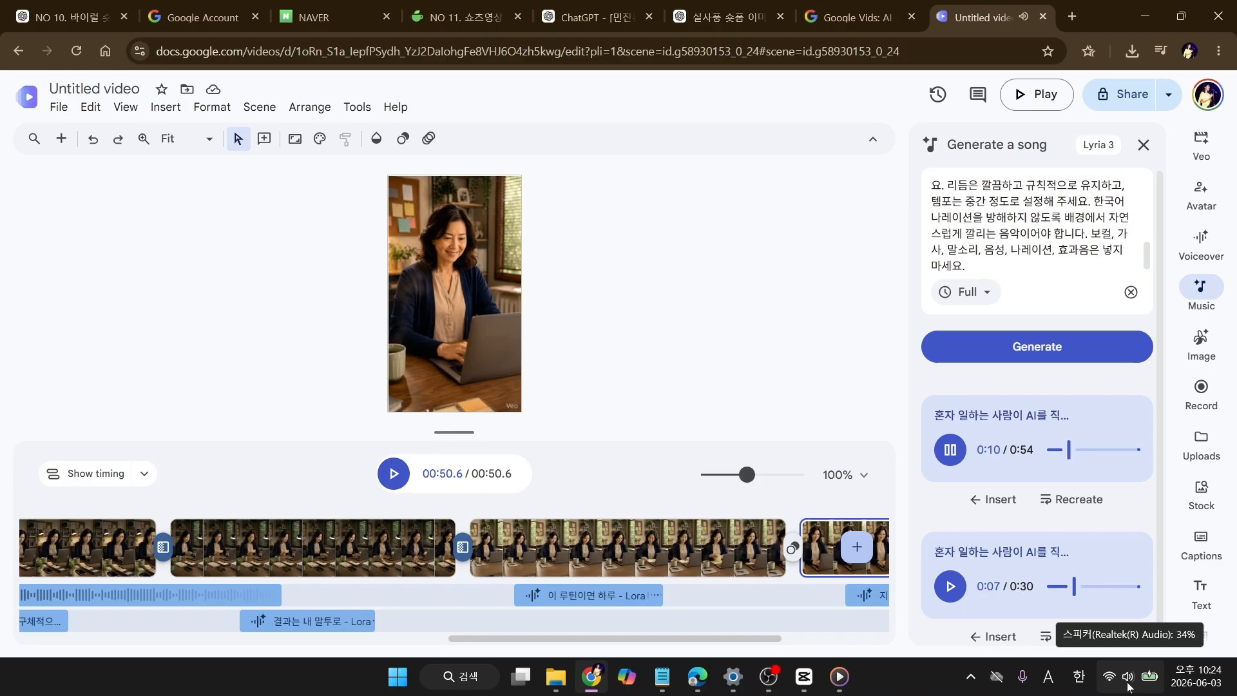
mouse_move(1115, 612)
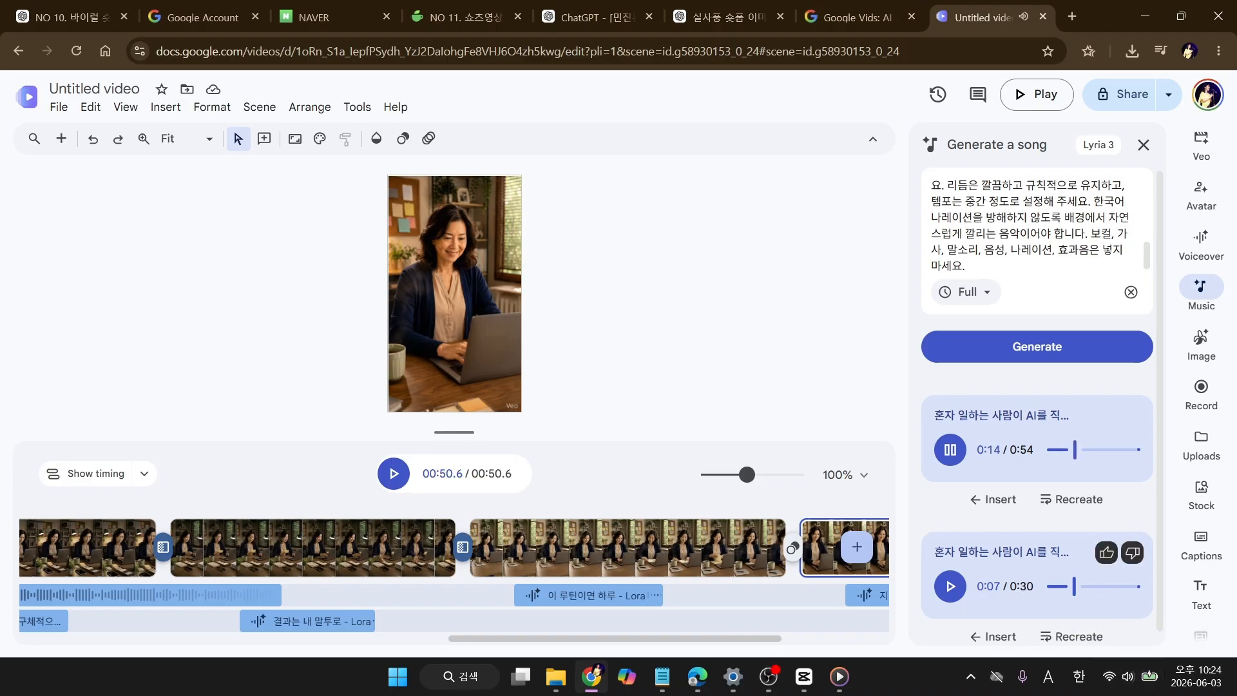
click(815, 513)
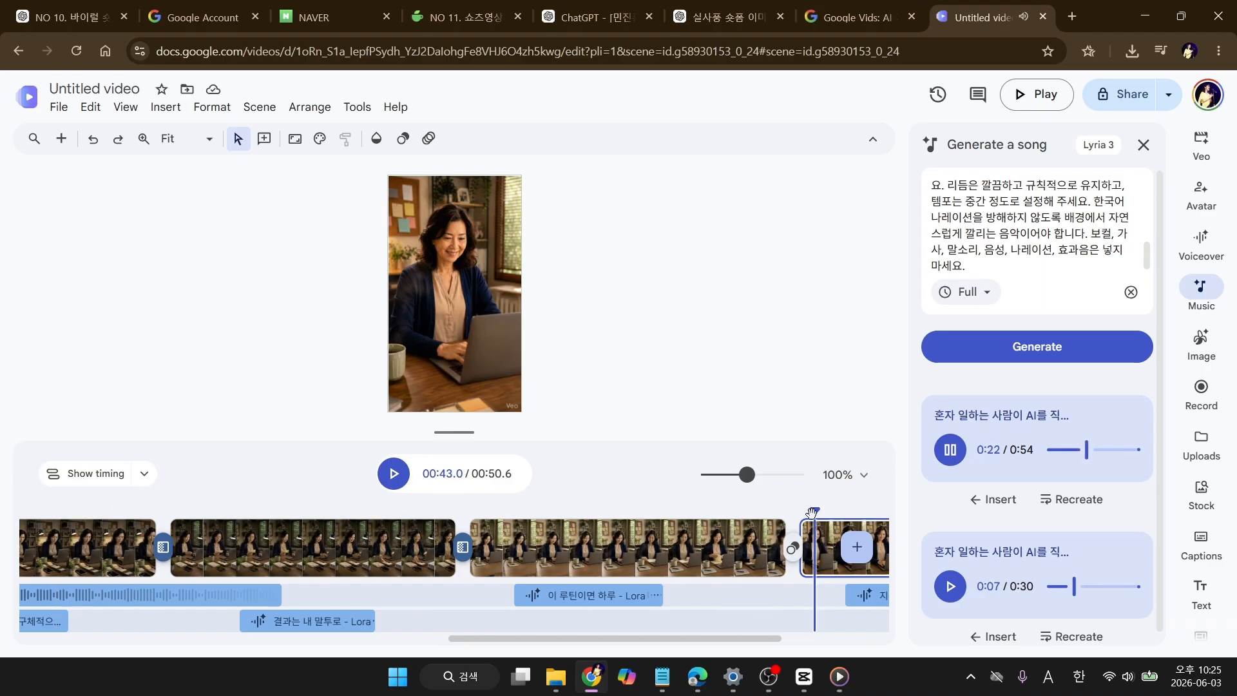
drag(812, 512, 19, 535)
Delete the old background music track from the timeline.
scroll(101, 618, right, 2)
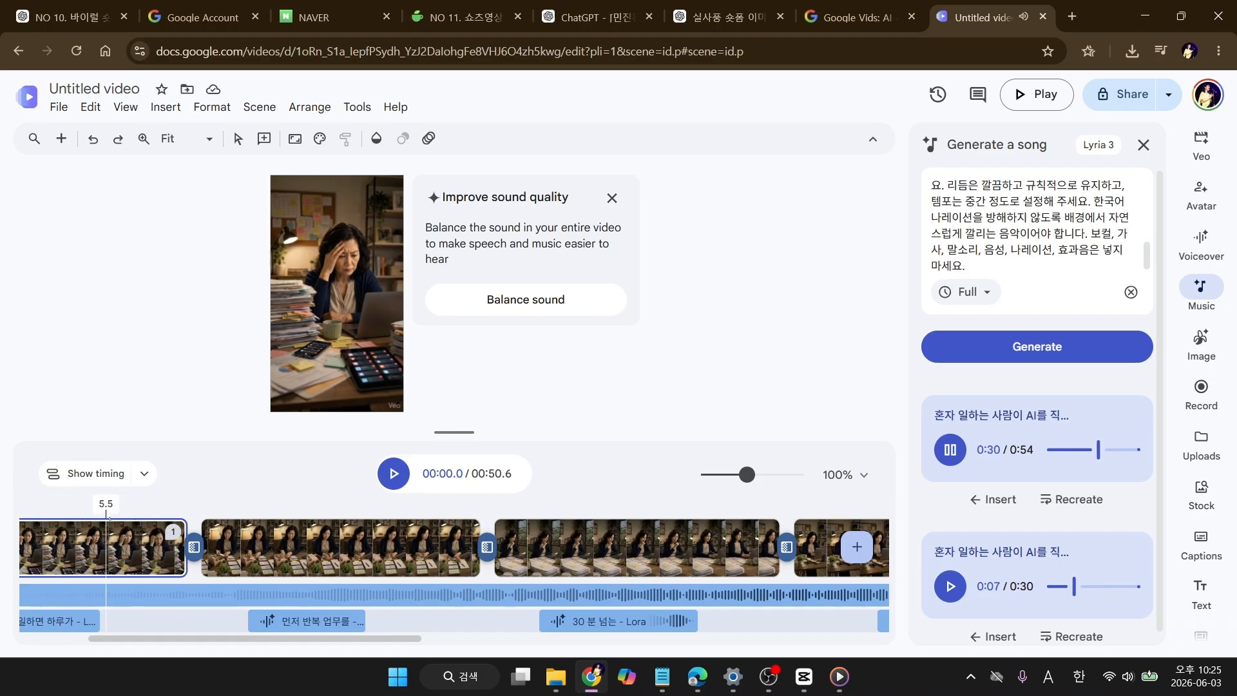
click(161, 593)
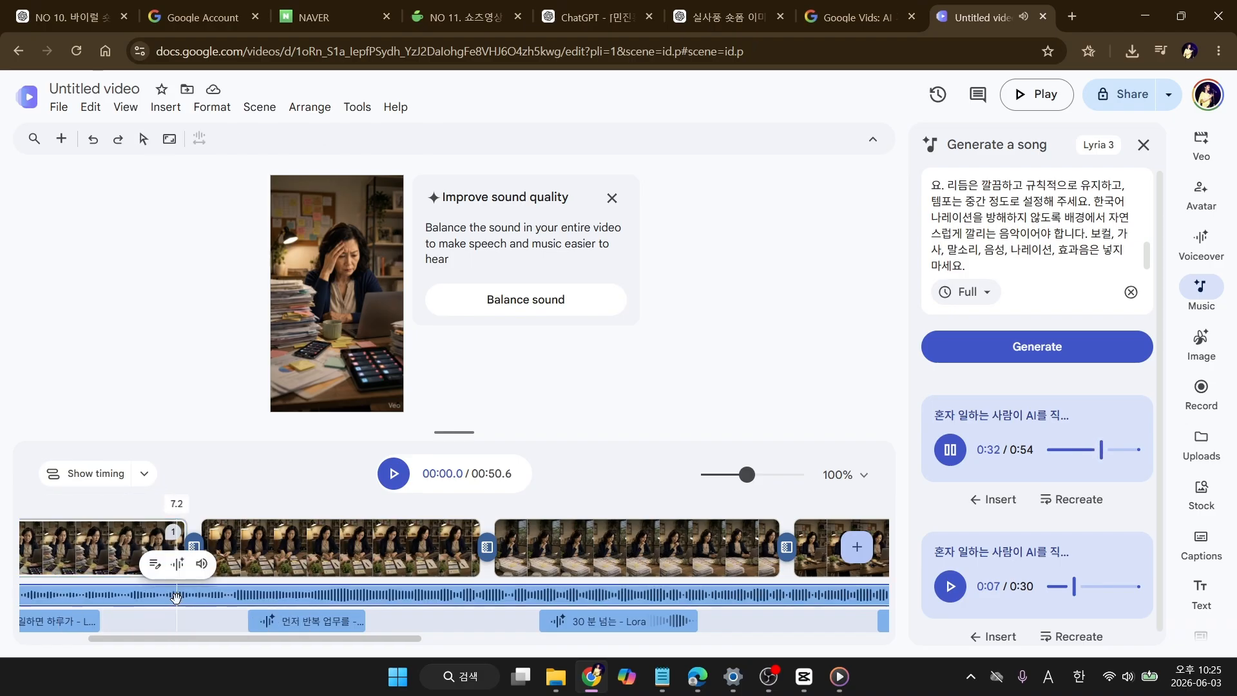
right_click(175, 597)
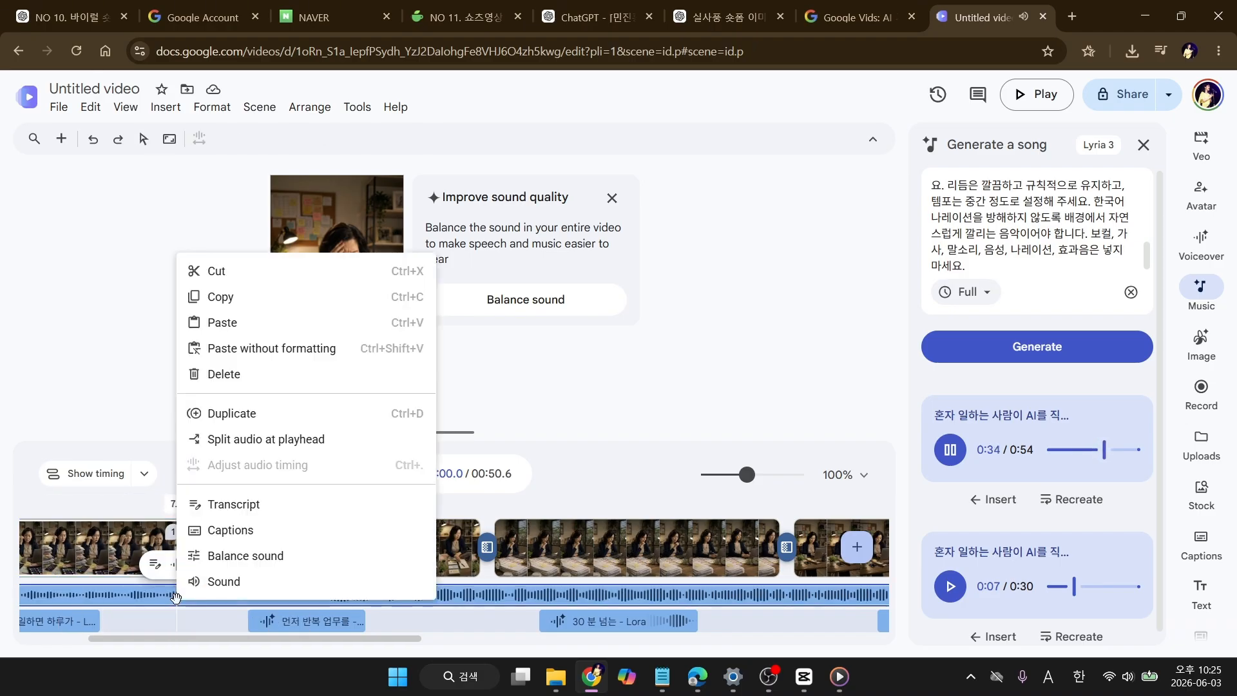
click(224, 376)
Move the playhead to 0, insert the 0:54 song as background music, and play the video.
click(21, 558)
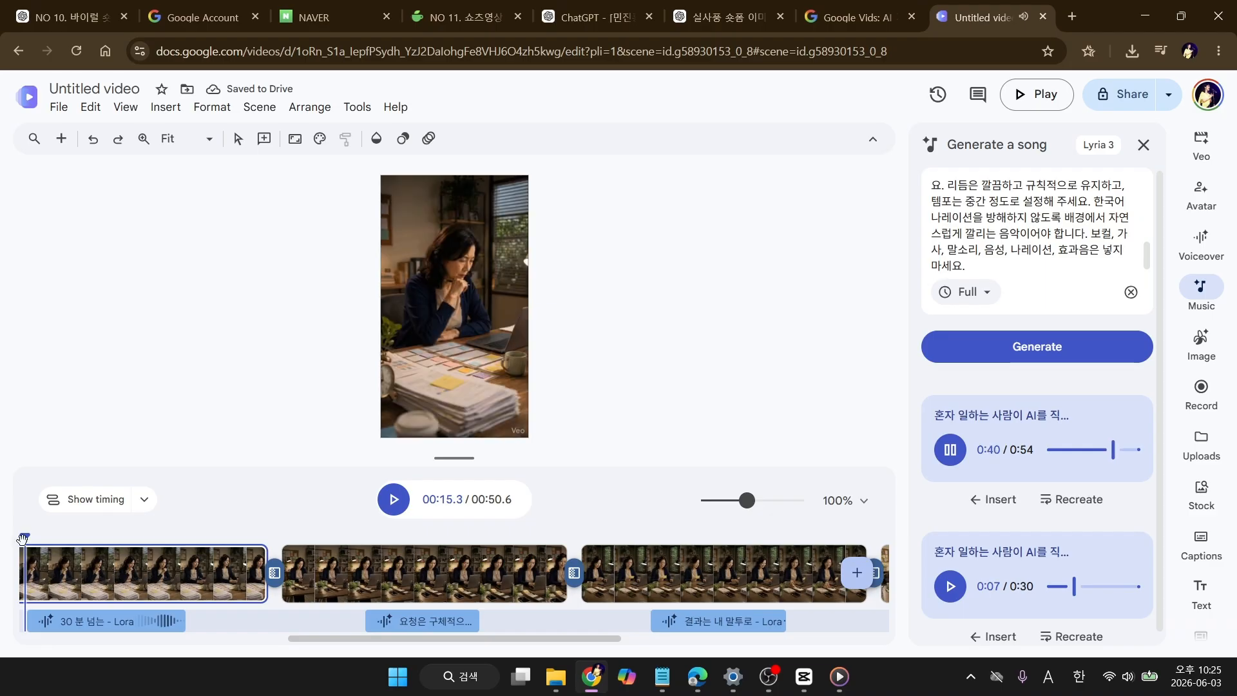
drag(24, 537, 2, 536)
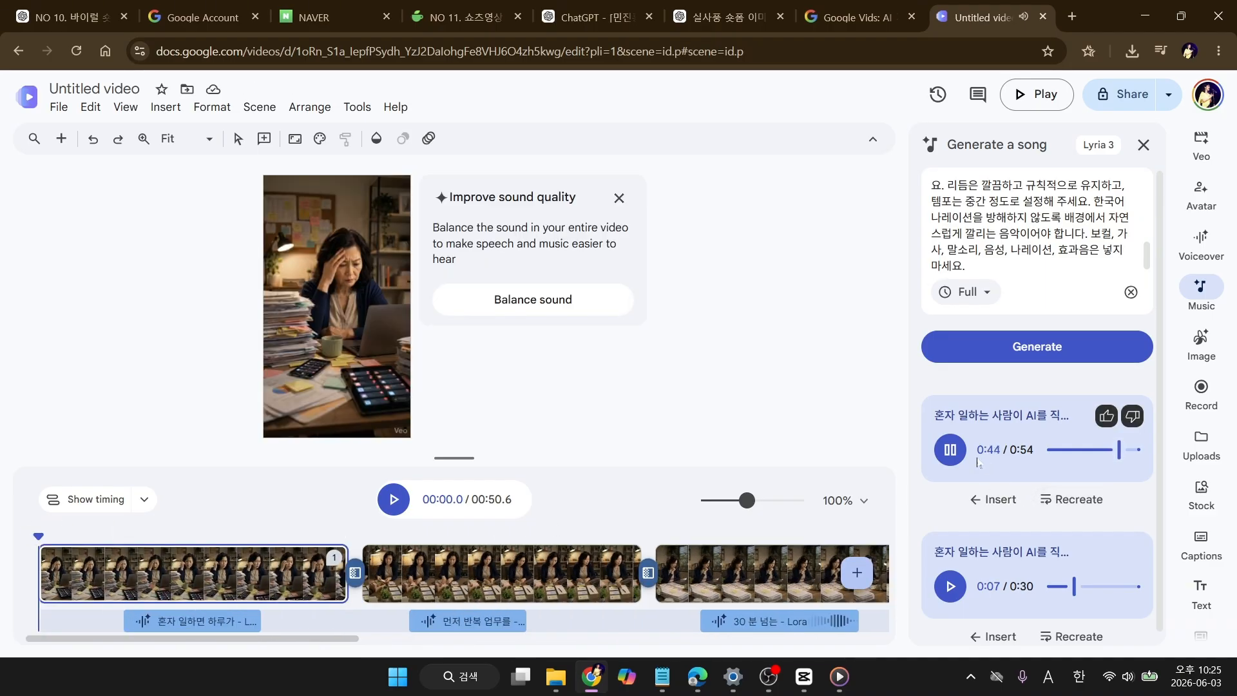
click(947, 454)
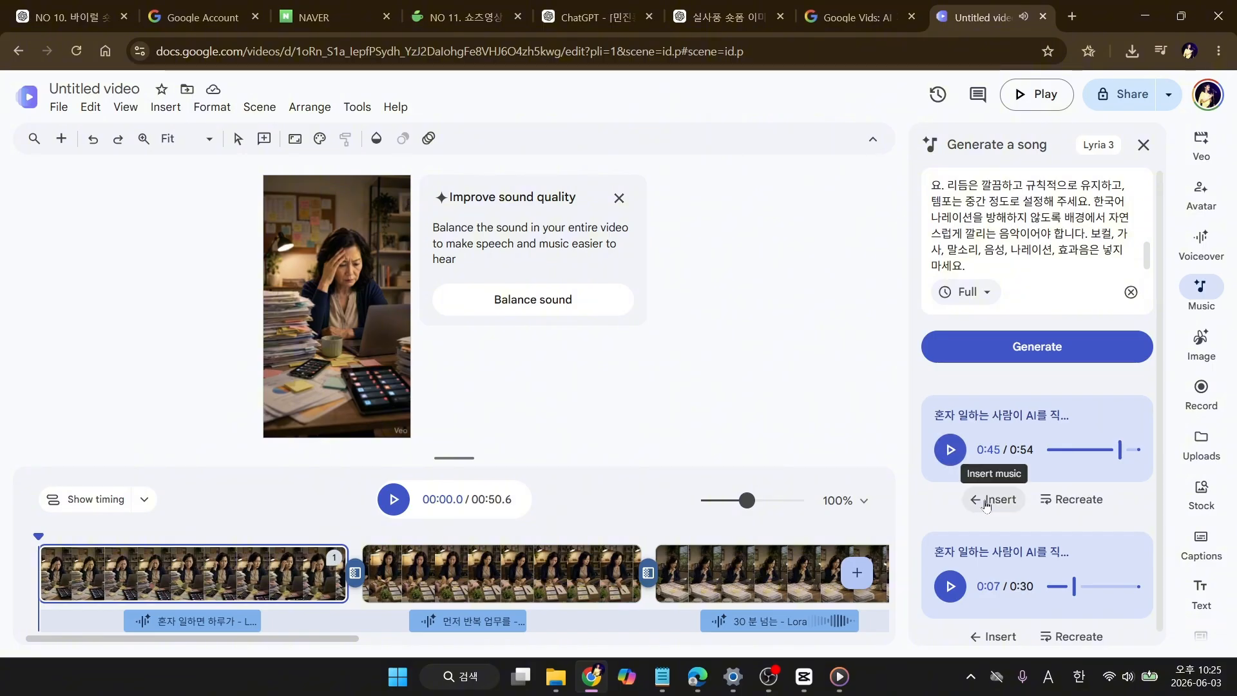
click(986, 502)
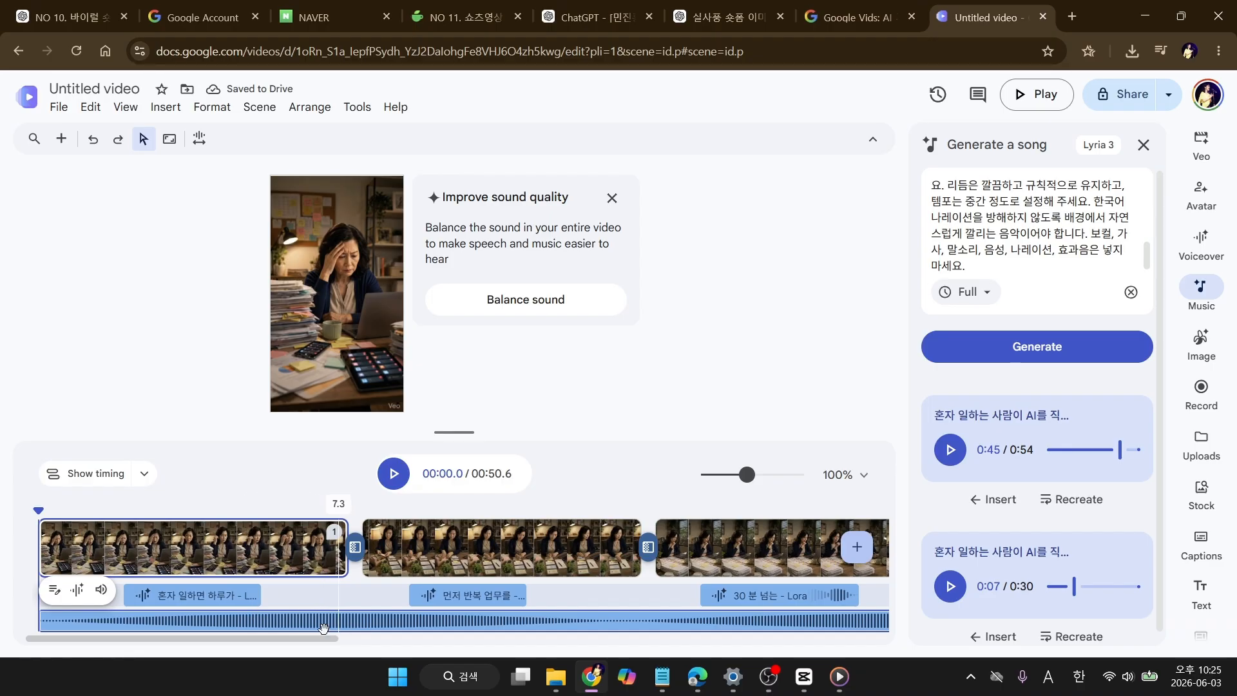
click(396, 480)
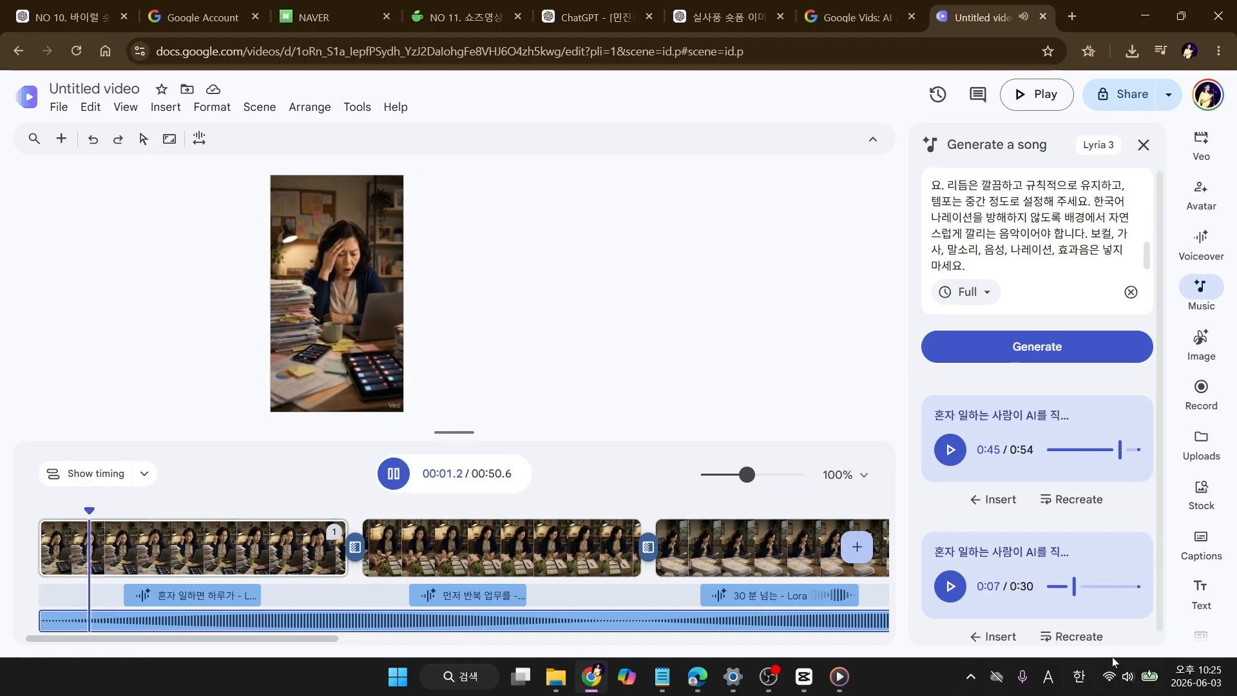
Nudge the system volume down, then up a little, while the video plays to its end.
click(1132, 675)
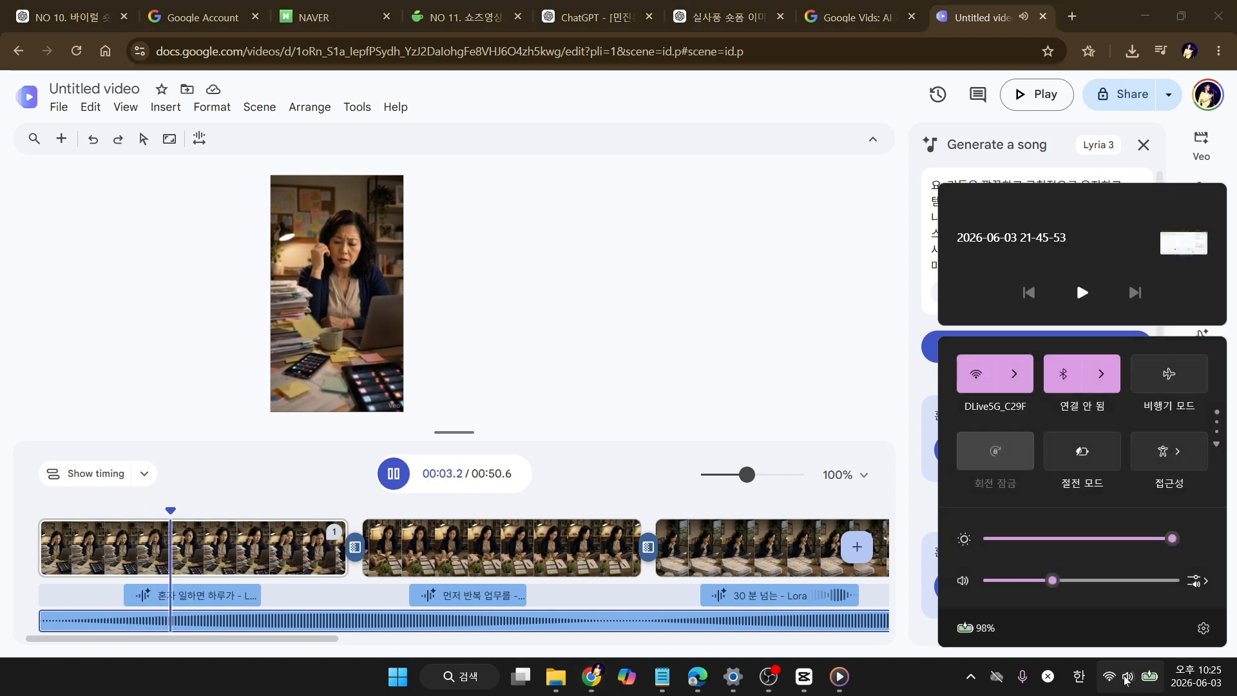
drag(1052, 581, 1027, 583)
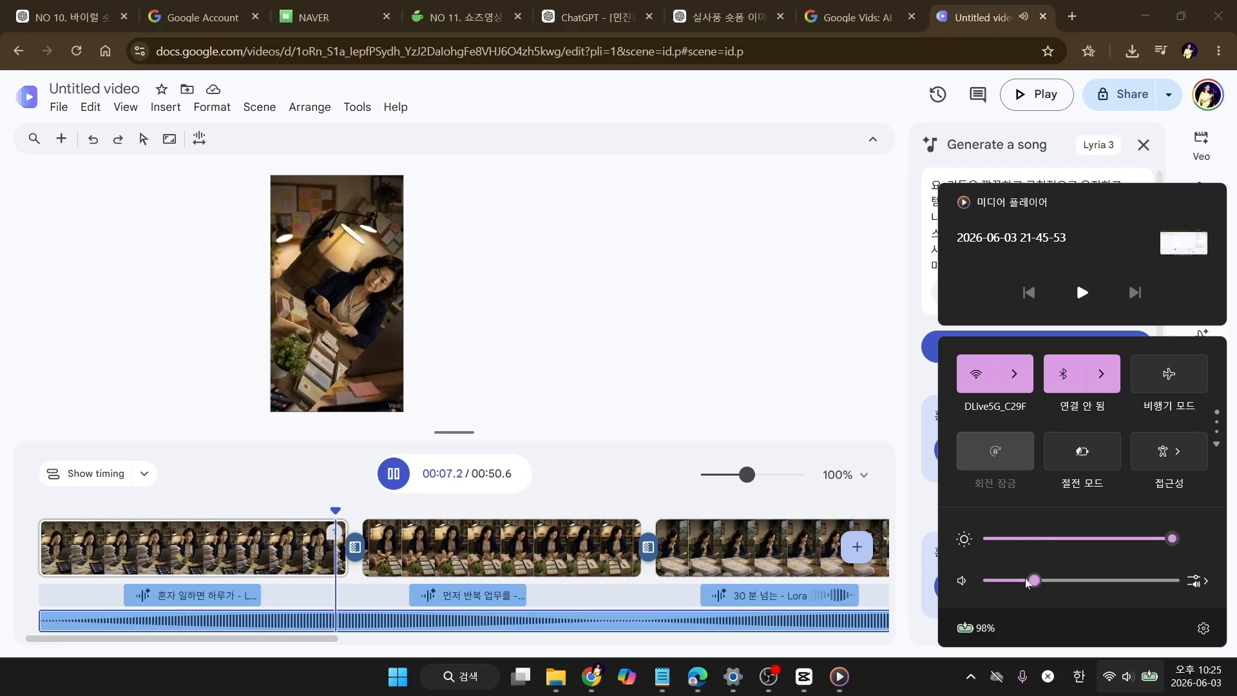
click(815, 409)
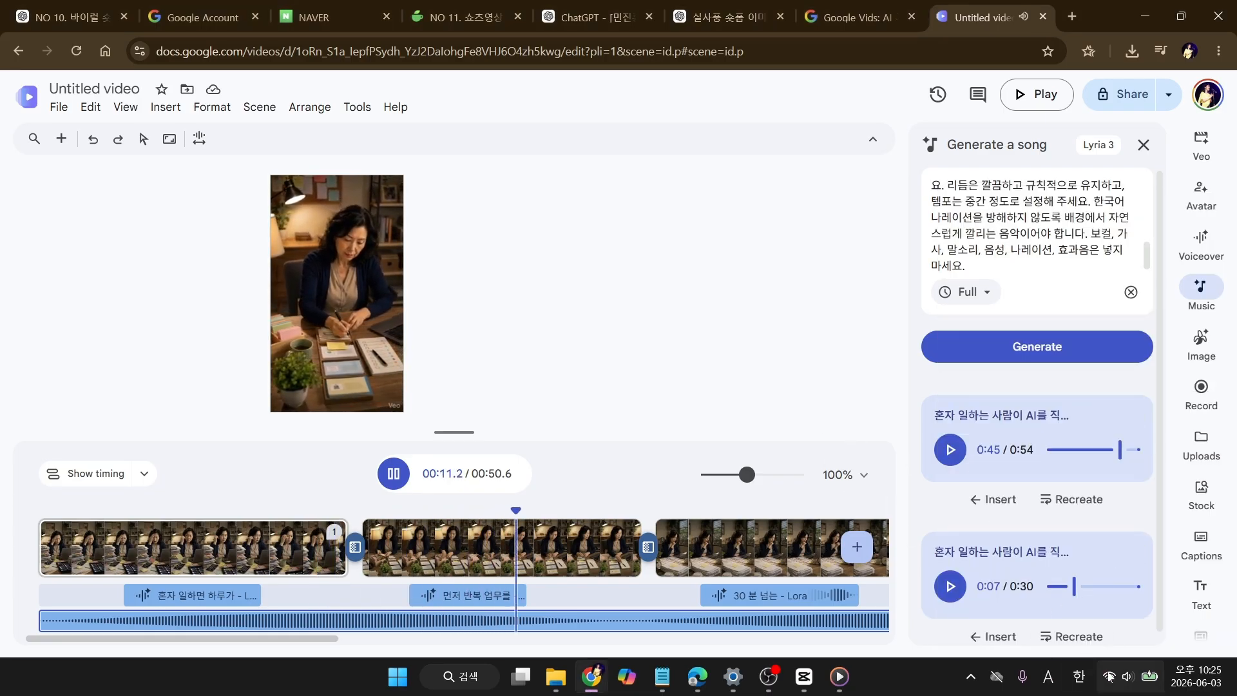
click(1129, 677)
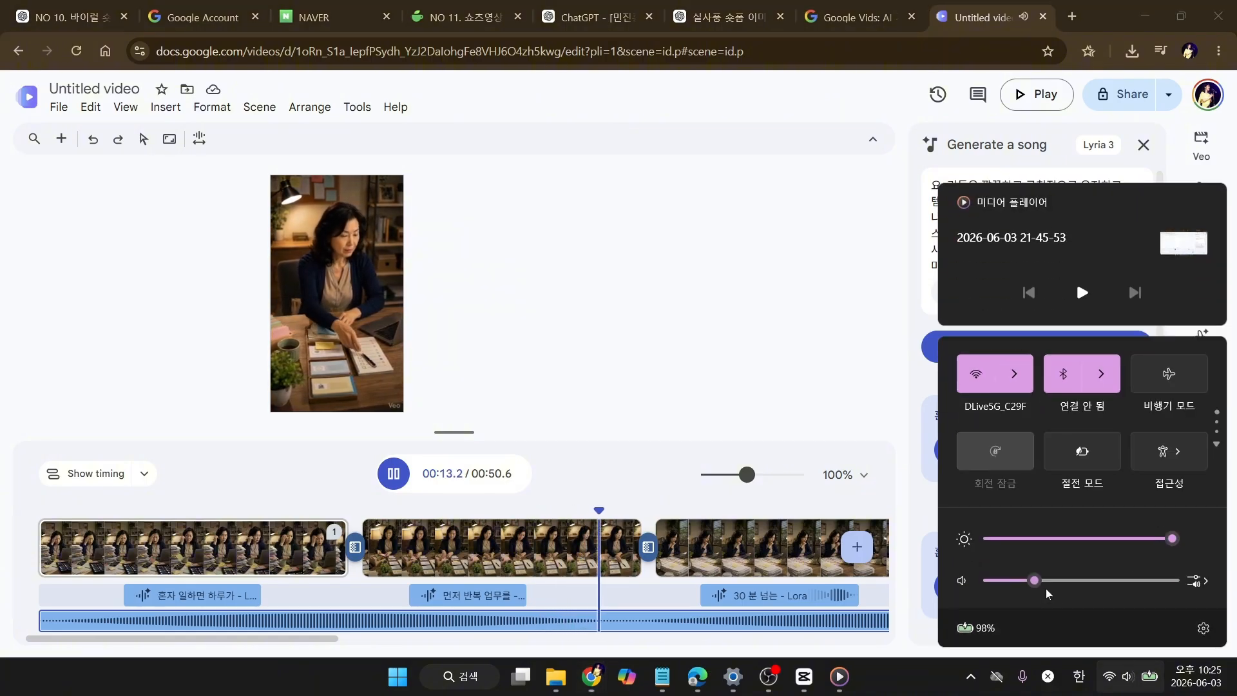
drag(1037, 586, 1042, 580)
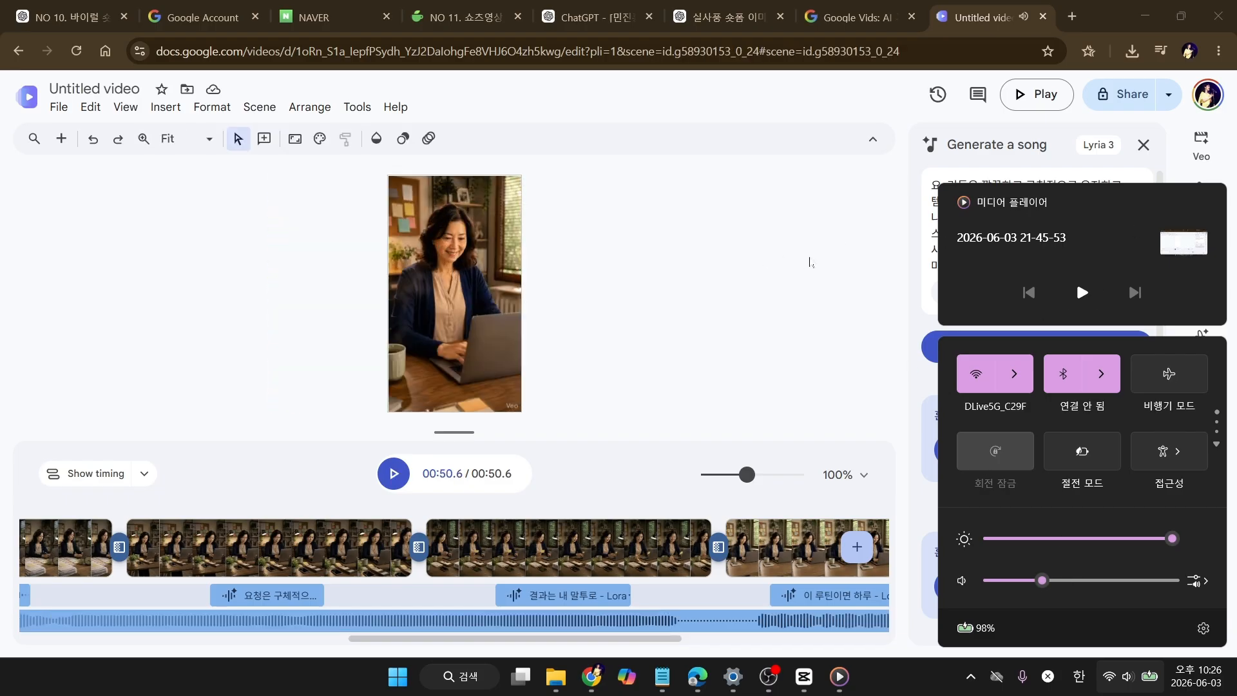
Scroll to the timeline's end and resize the last clip to 8.2 seconds.
click(810, 263)
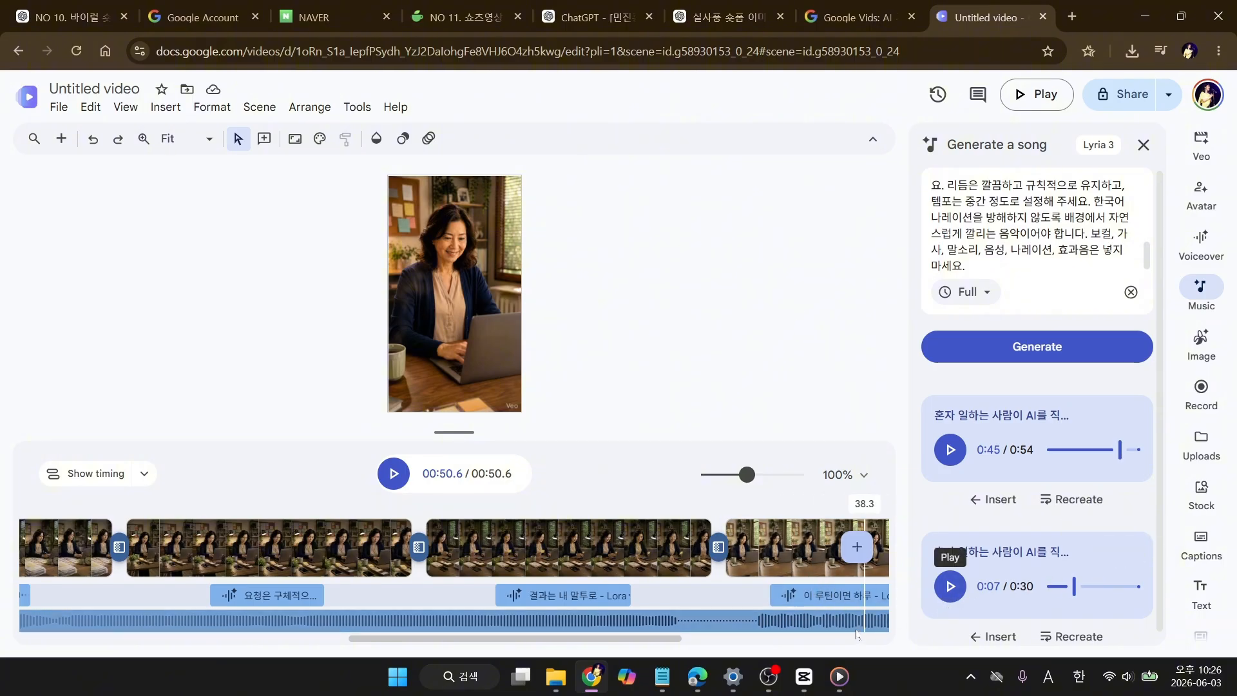
scroll(785, 583, right, 3)
scroll(785, 582, right, 15)
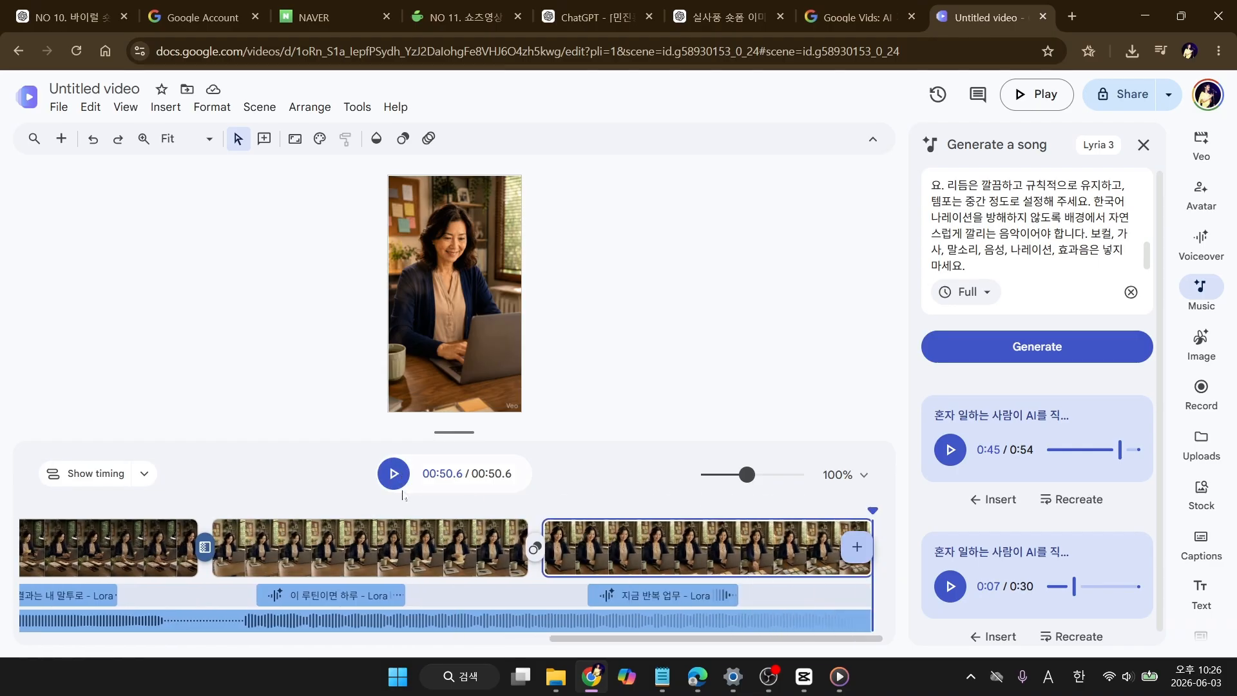
drag(871, 533, 55, 558)
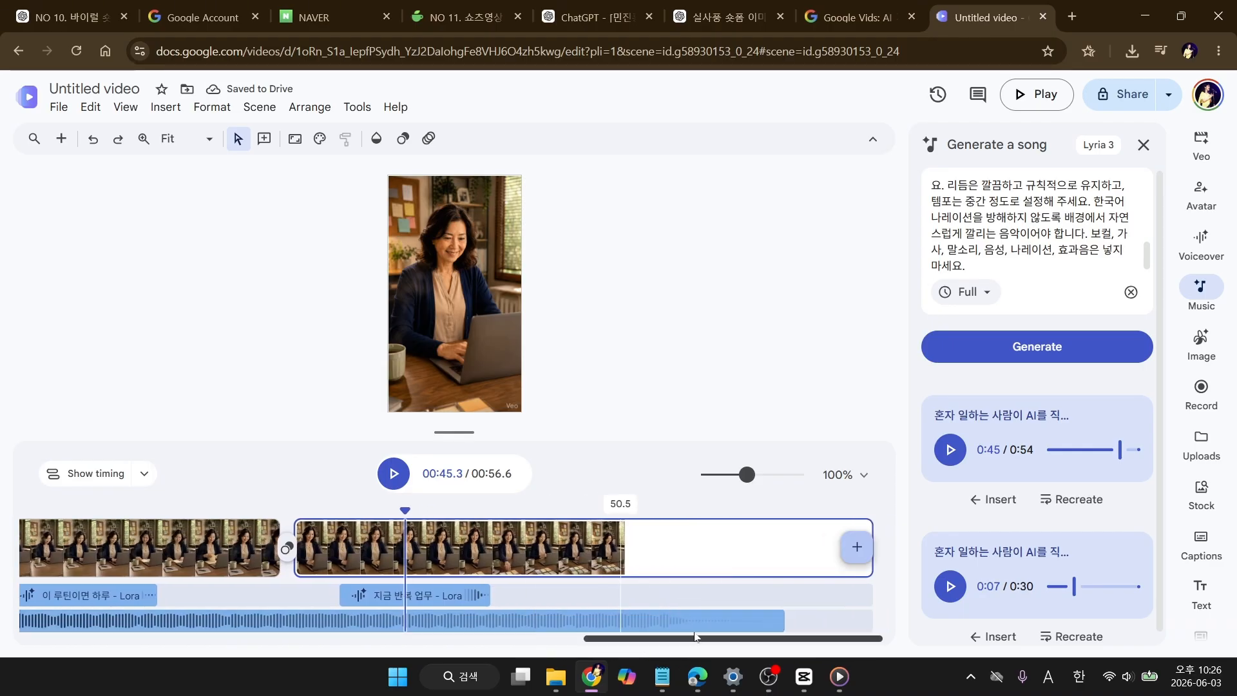
drag(874, 535, 629, 547)
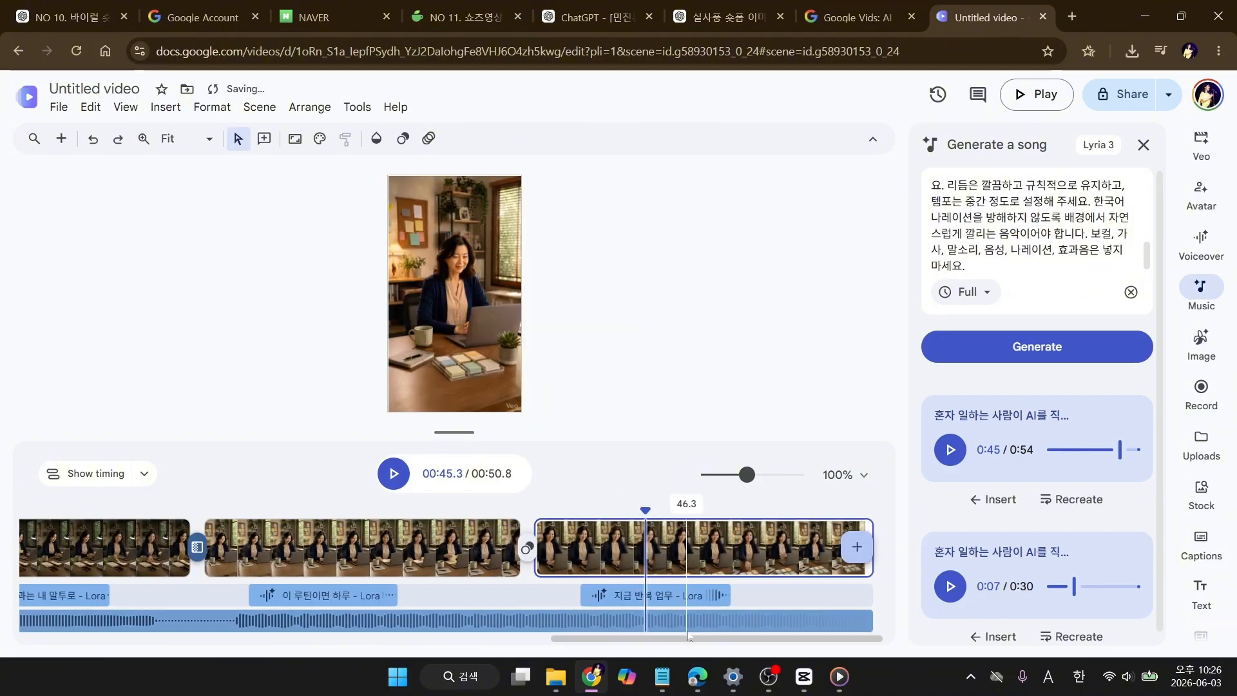
drag(696, 640, 619, 640)
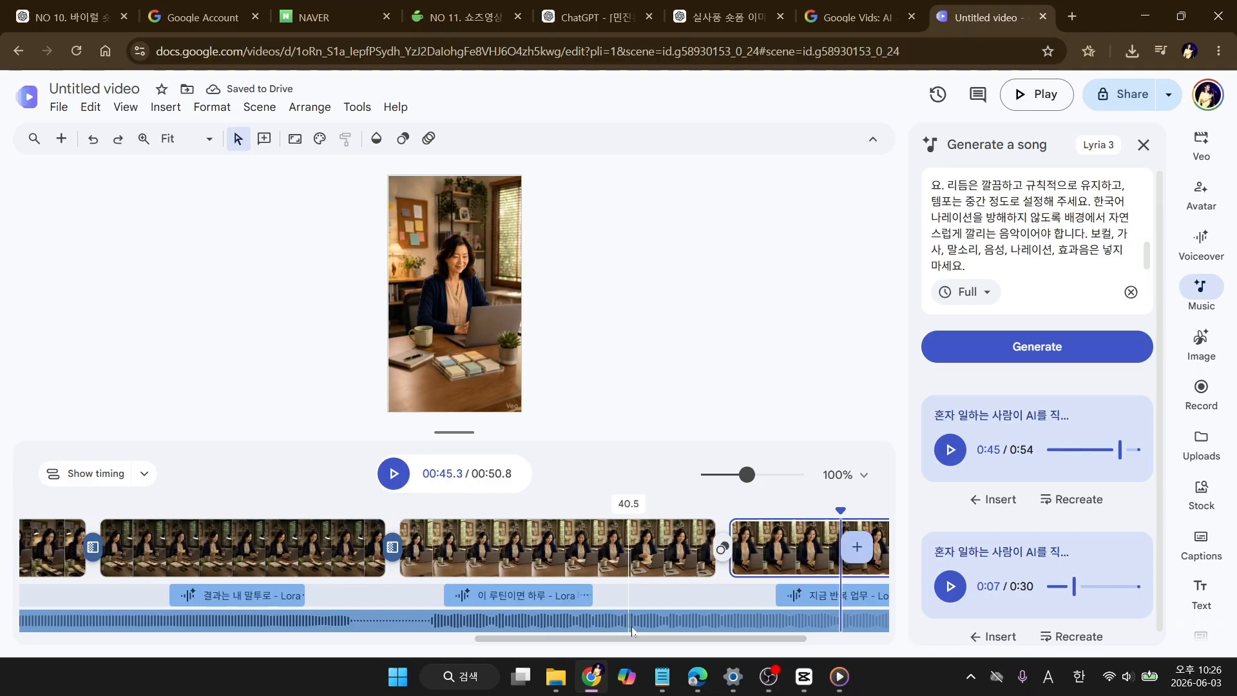
Play the ending from about 45 seconds, then replay the 50.8-second video from the start.
click(846, 518)
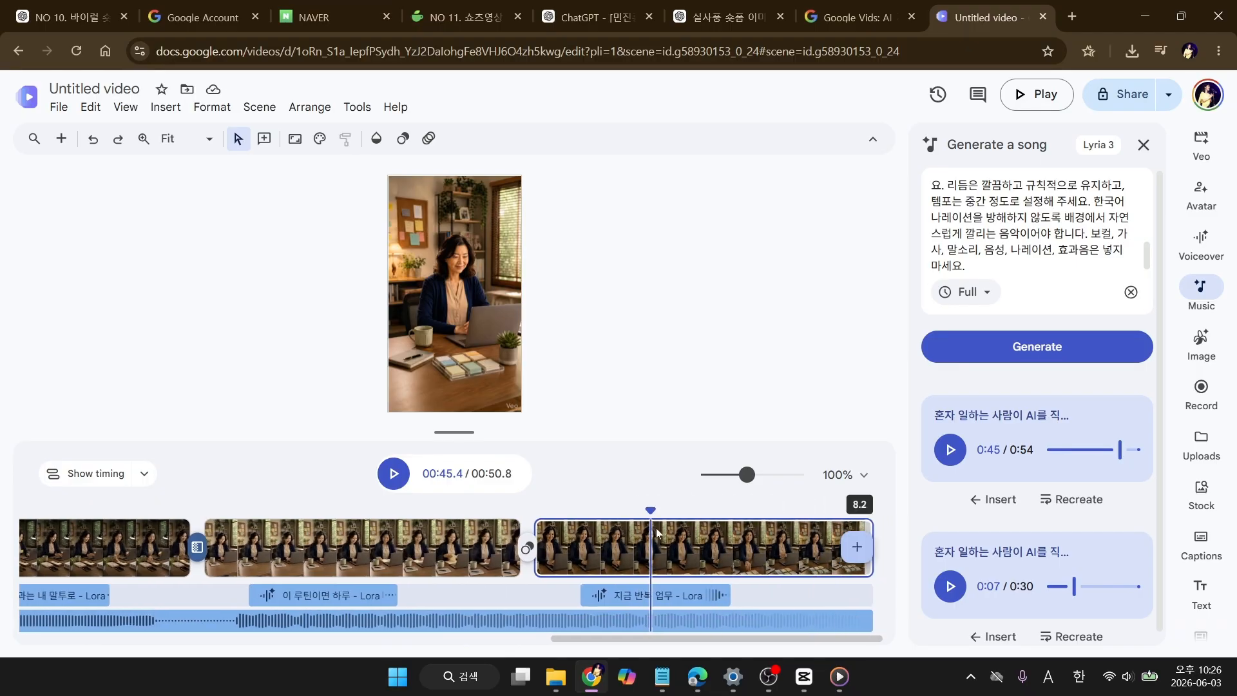
drag(651, 513, 216, 515)
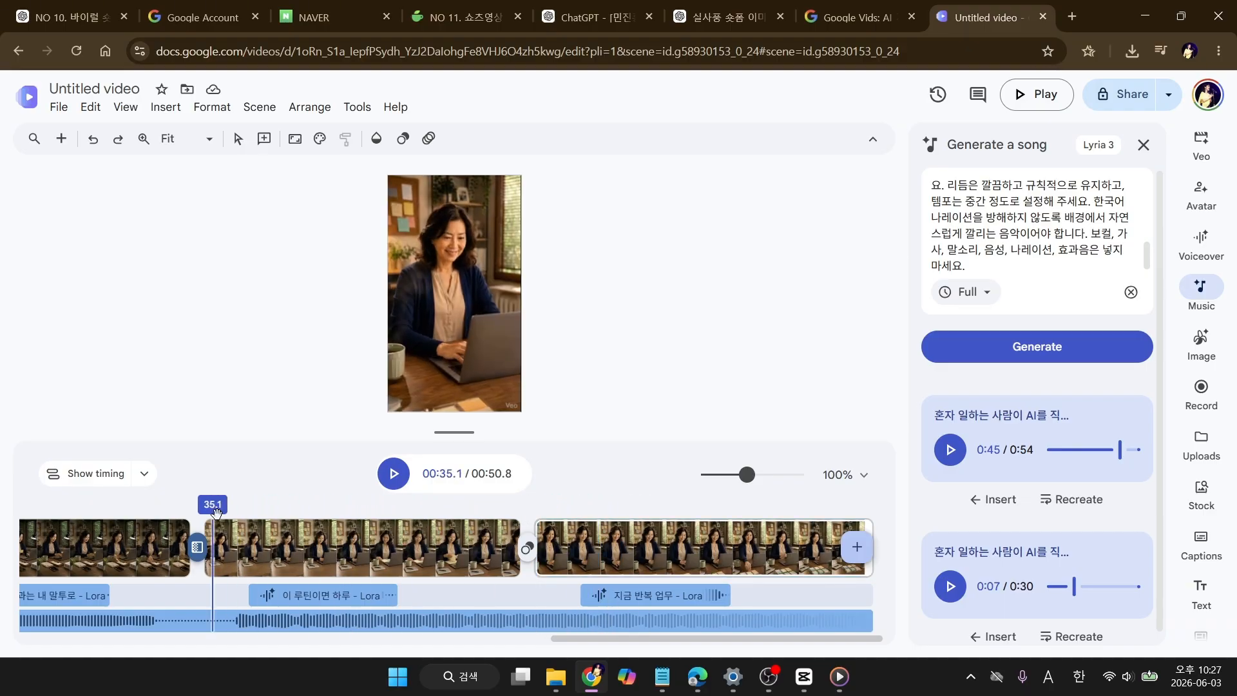
click(395, 474)
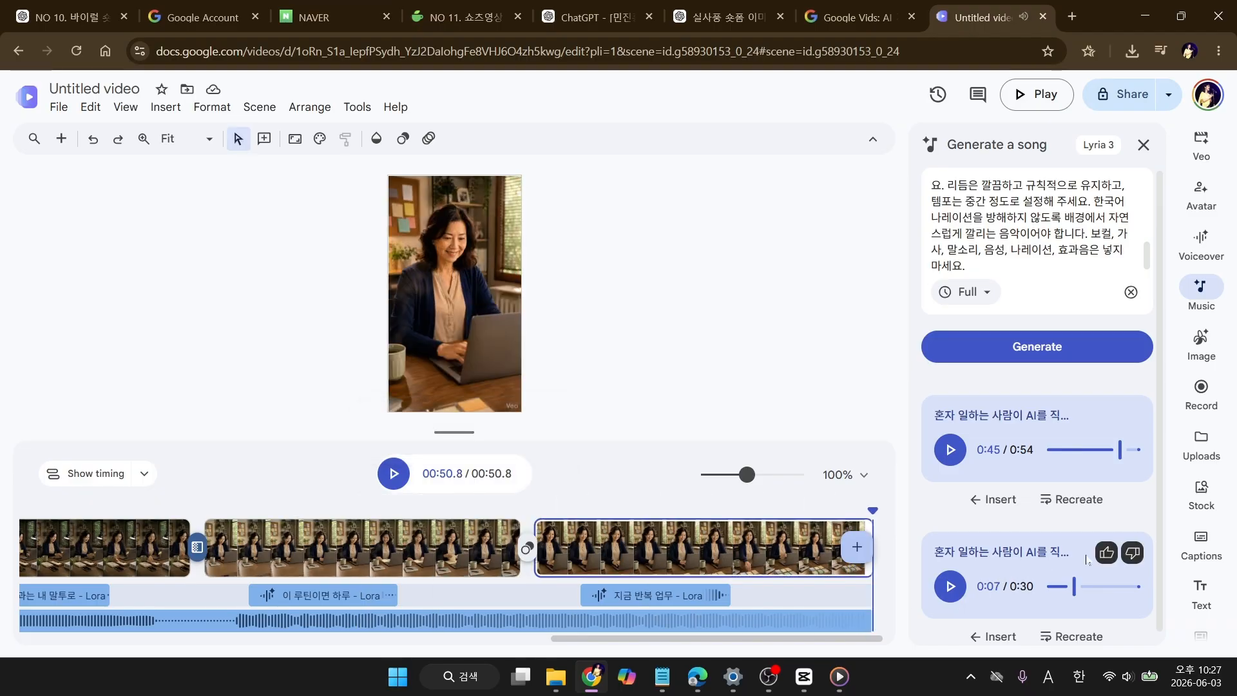
right_click(1055, 564)
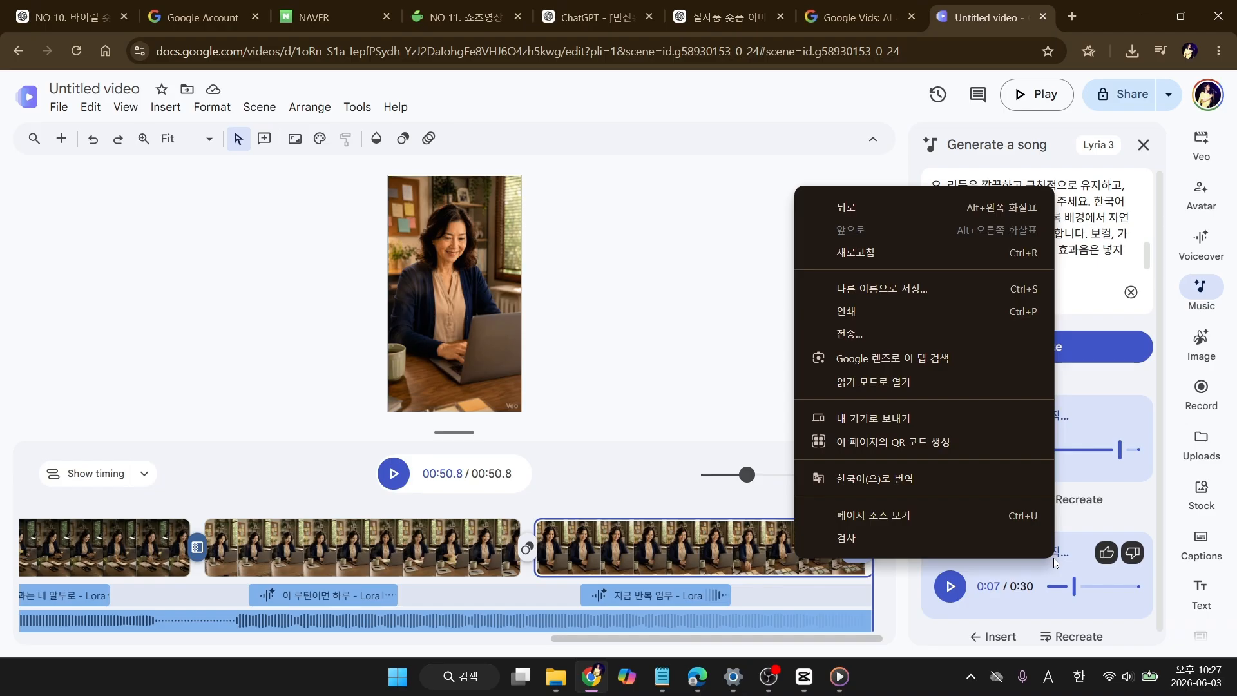
click(746, 362)
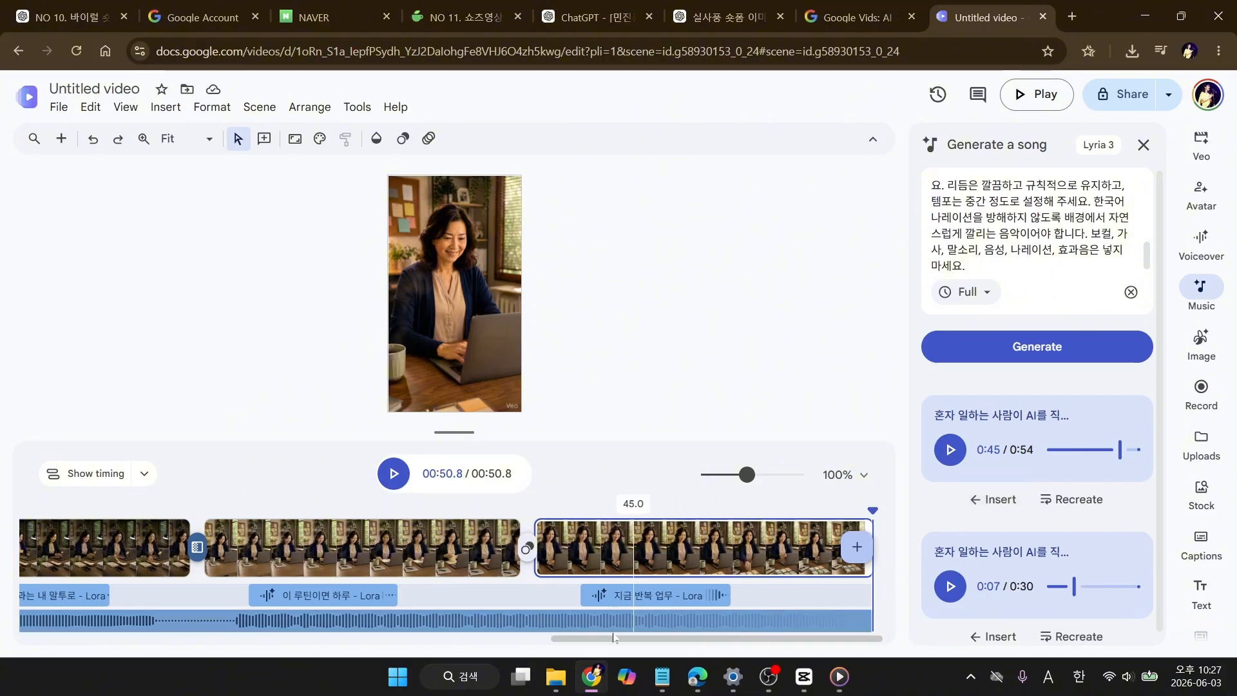
drag(650, 641, 675, 695)
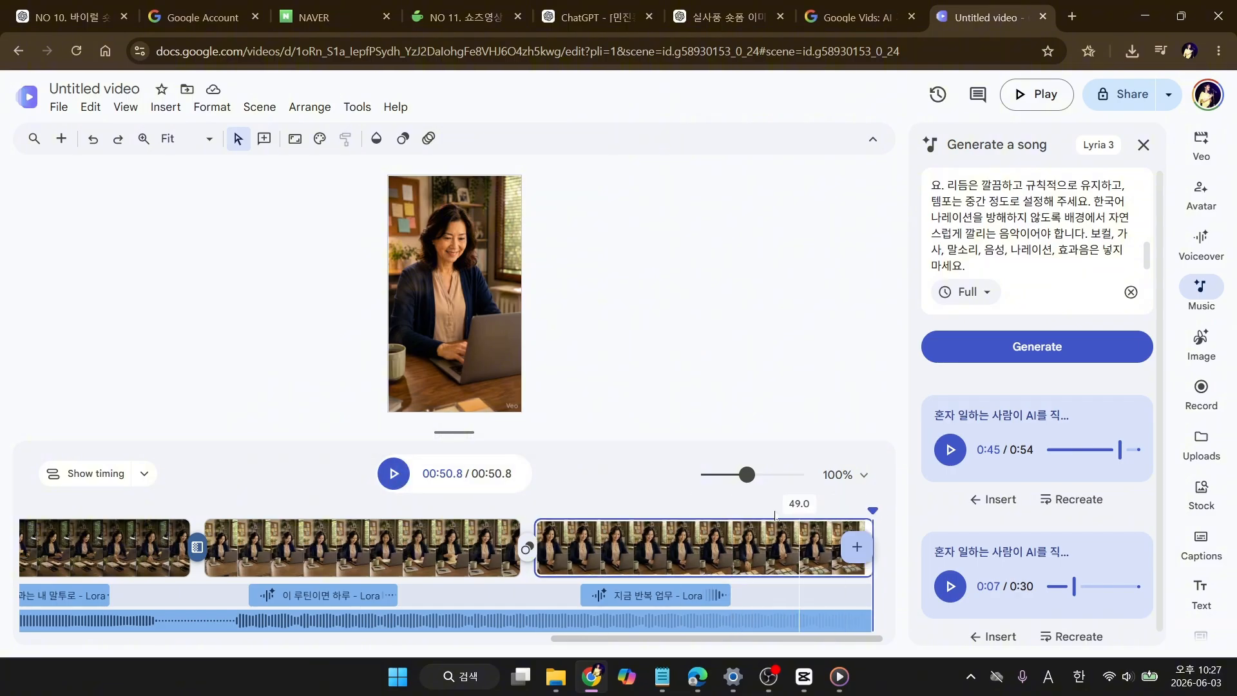
click(394, 475)
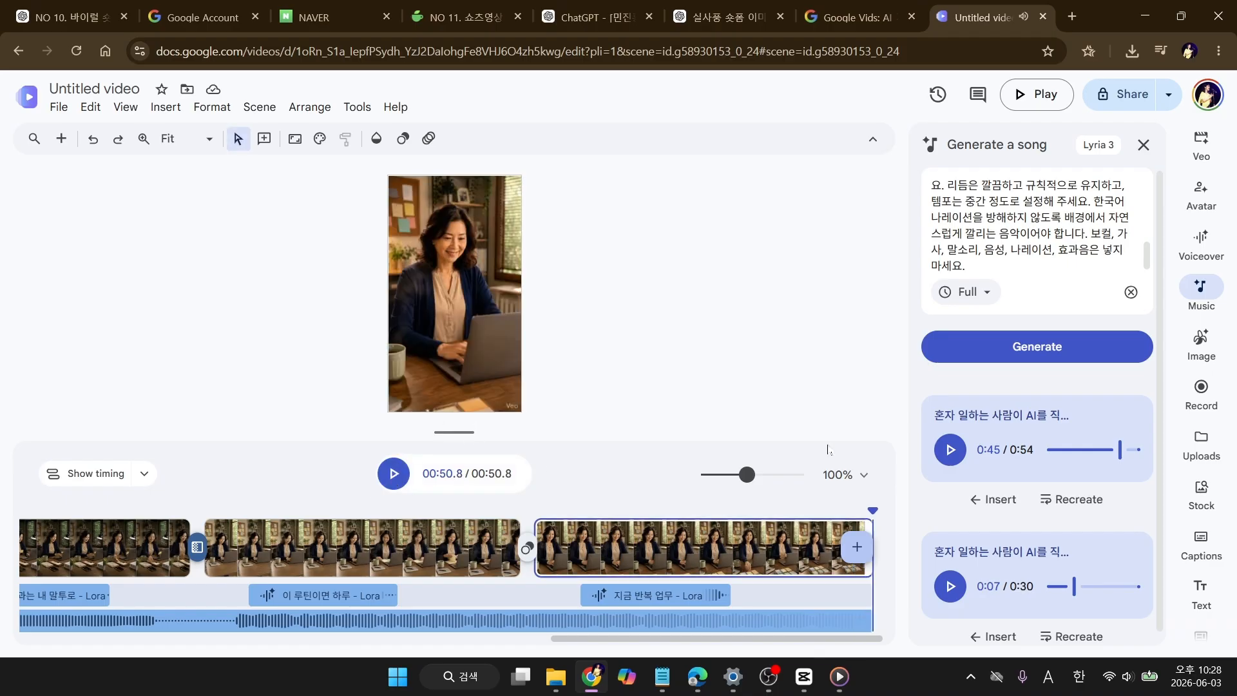
Trim the last clip from 8.2 to 8.0 seconds and scrub the final half-second to check it.
click(837, 519)
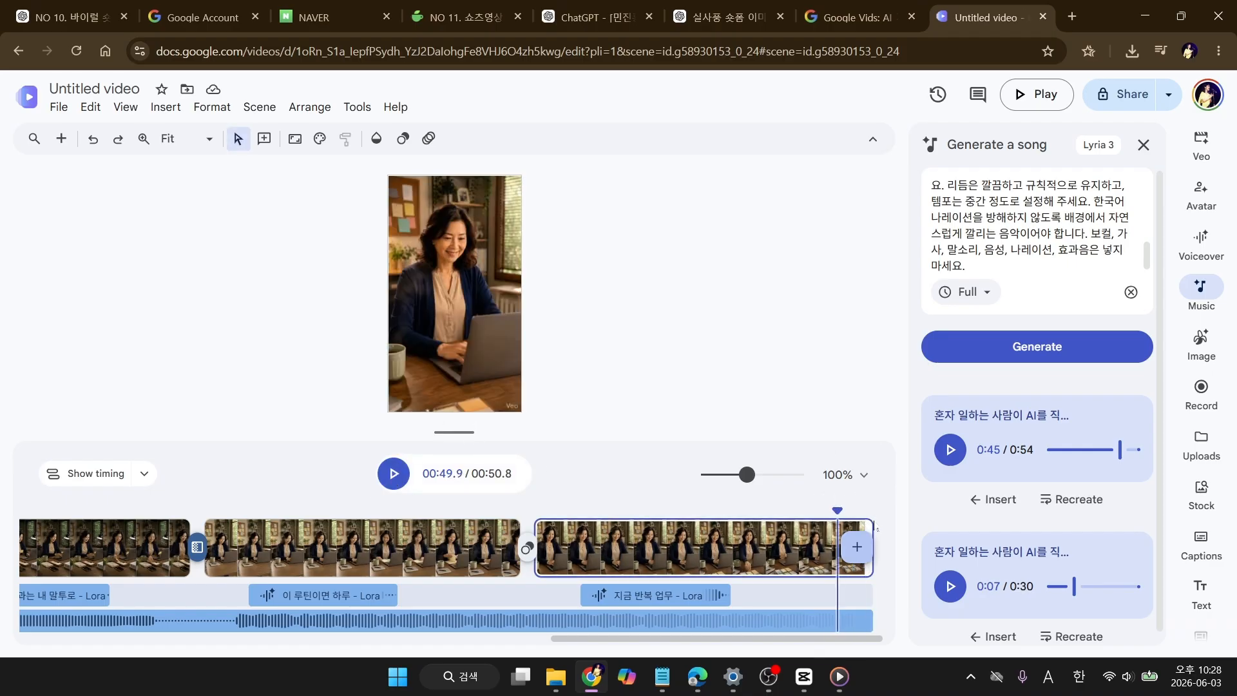
drag(870, 522, 861, 521)
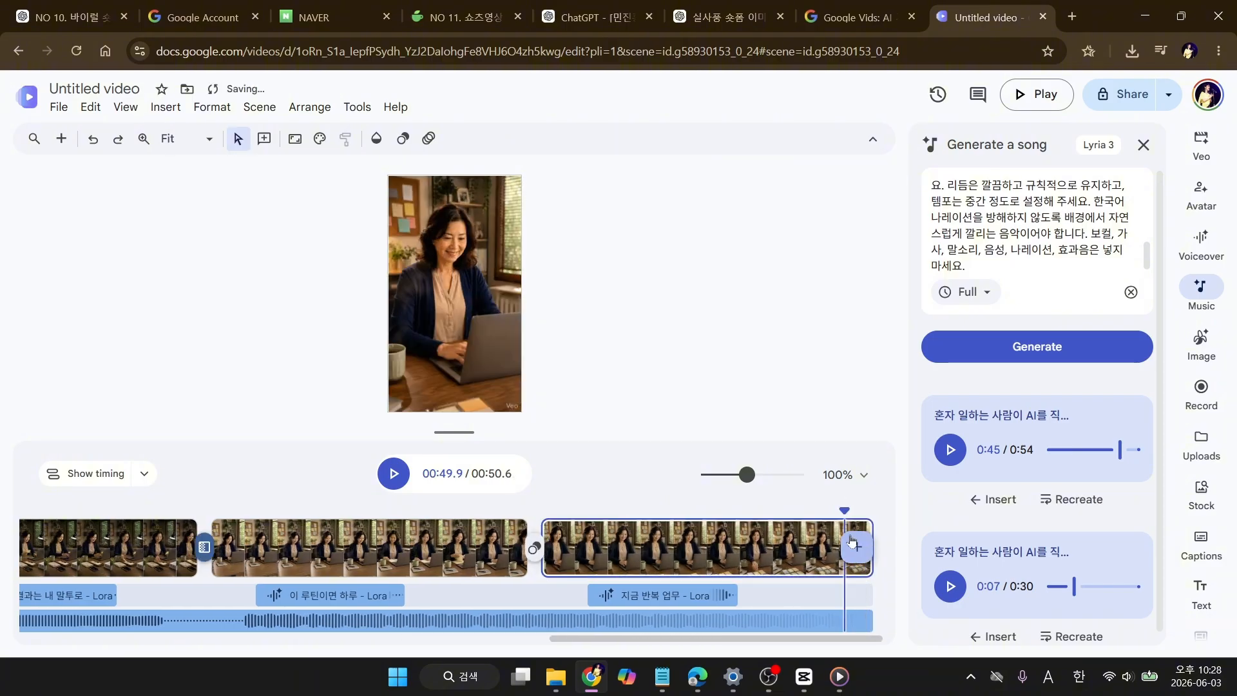
drag(841, 511, 870, 512)
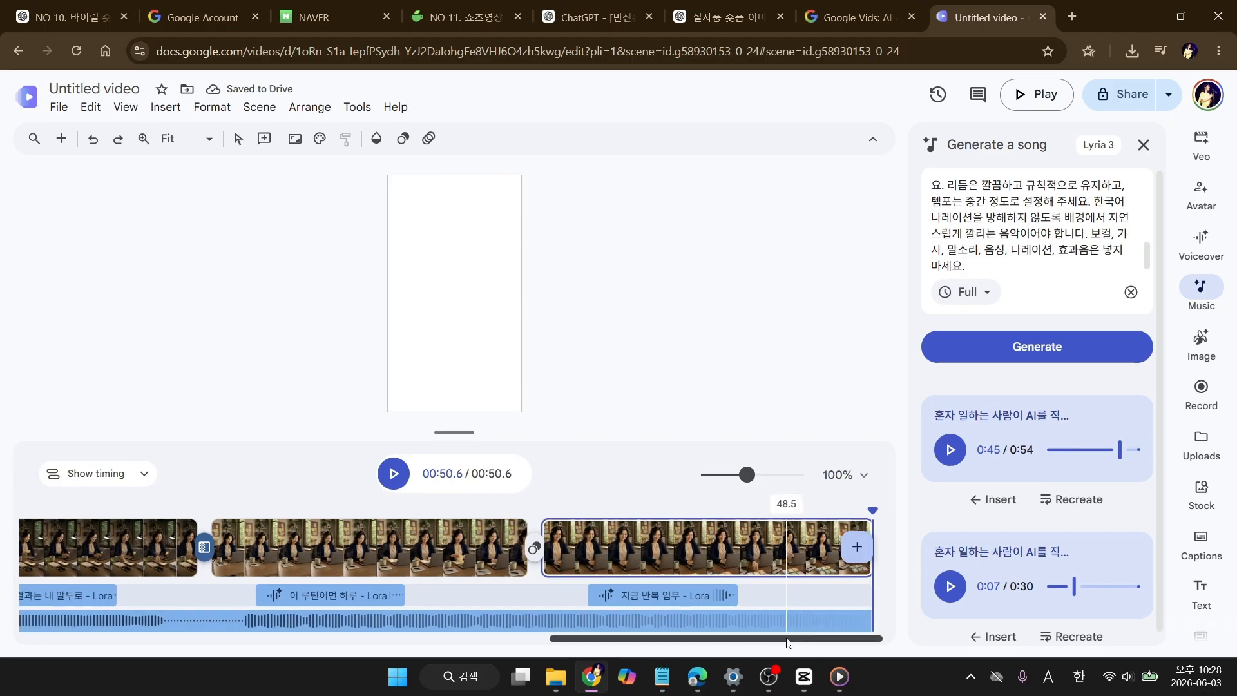
drag(788, 639, 756, 644)
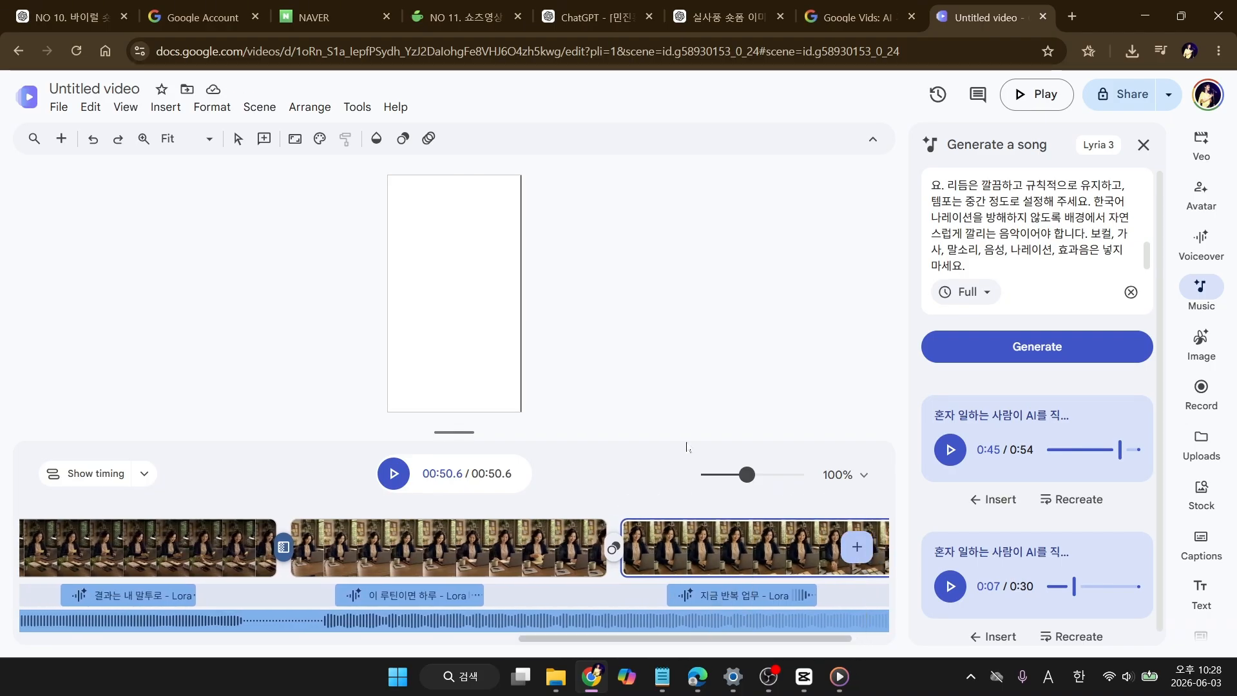
drag(814, 640, 858, 644)
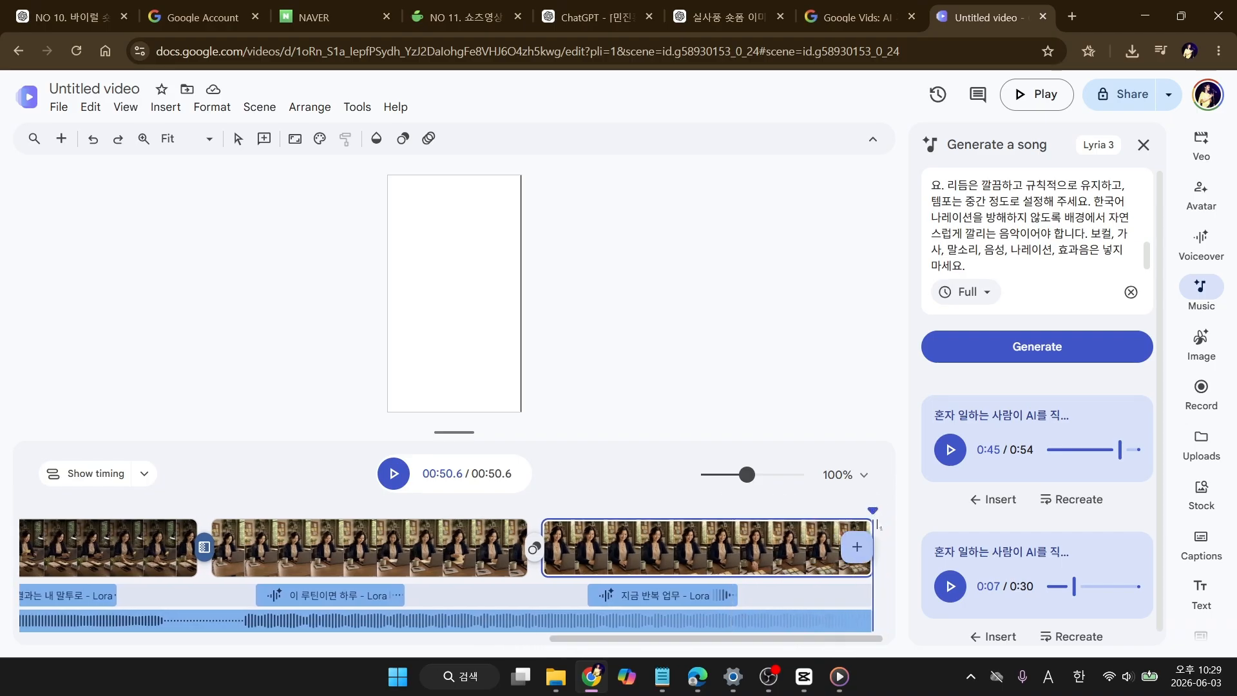
click(872, 513)
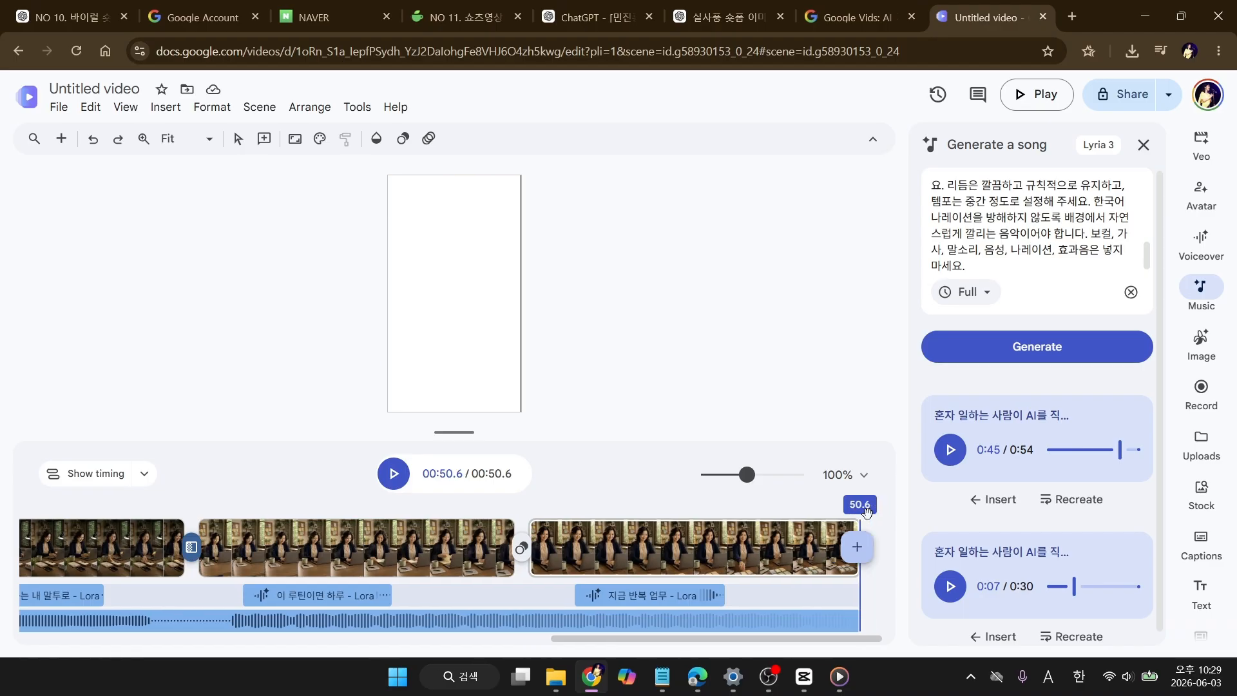
click(861, 513)
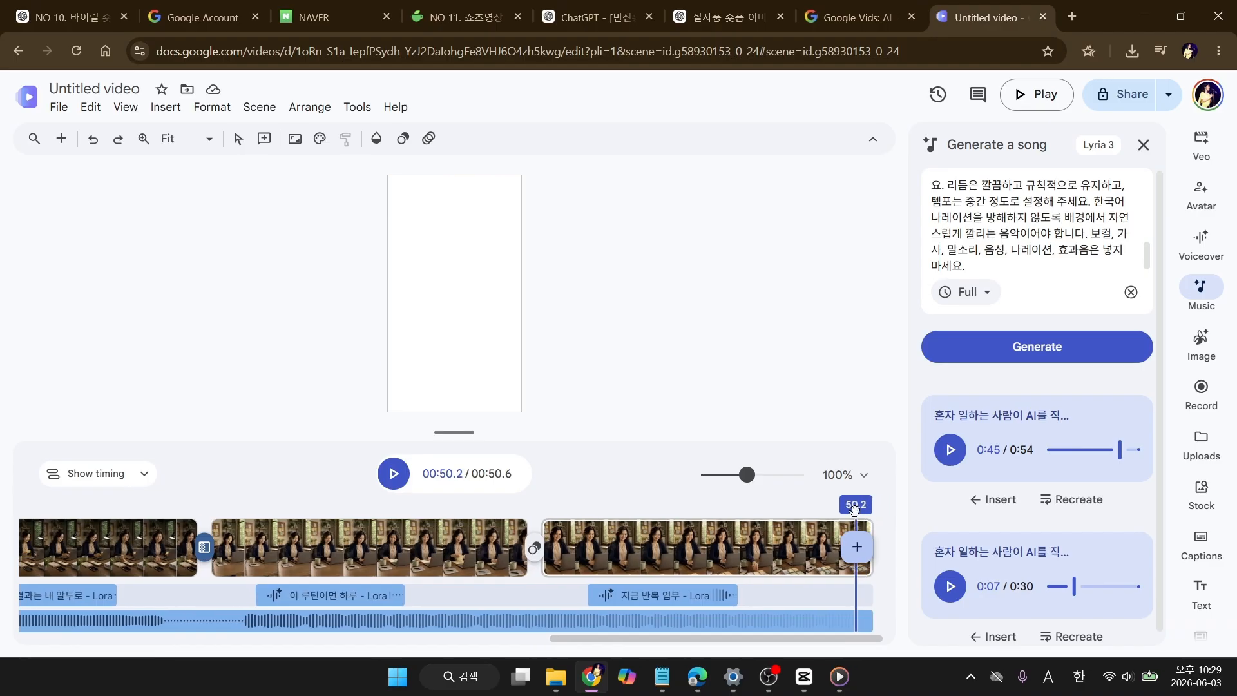
drag(860, 512, 860, 512)
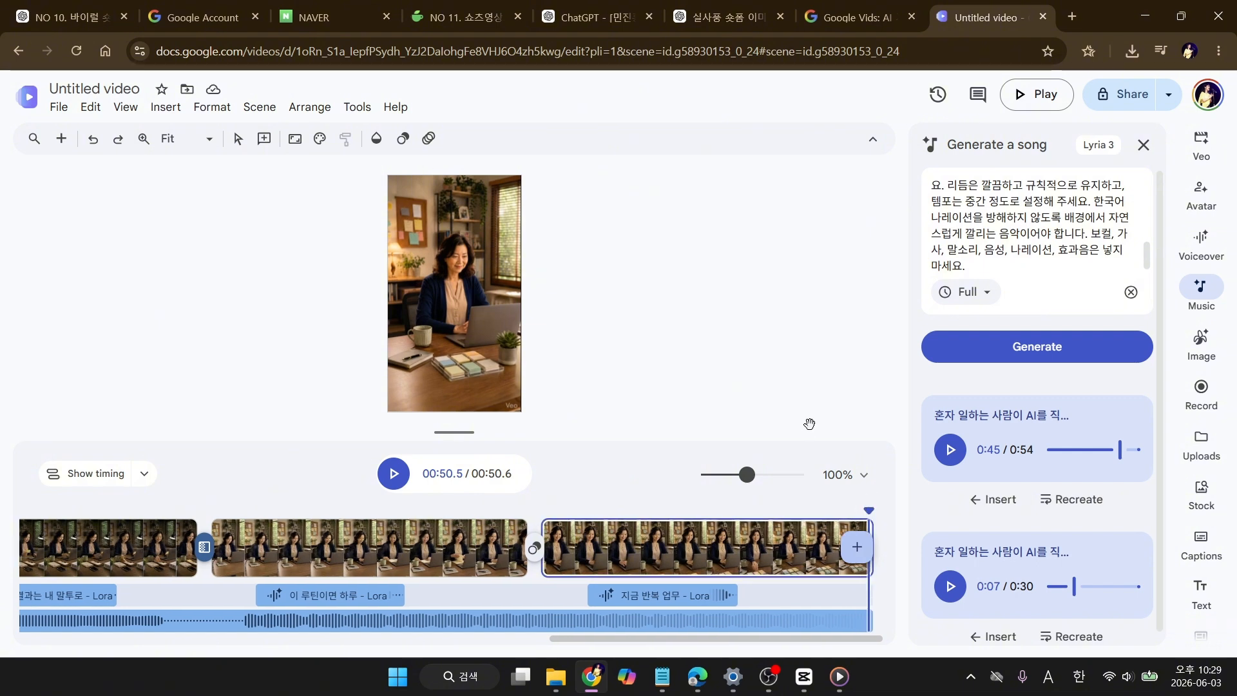
Skip naming and leave sharing unchanged so the video stays private, then bring up the download options.
click(1119, 102)
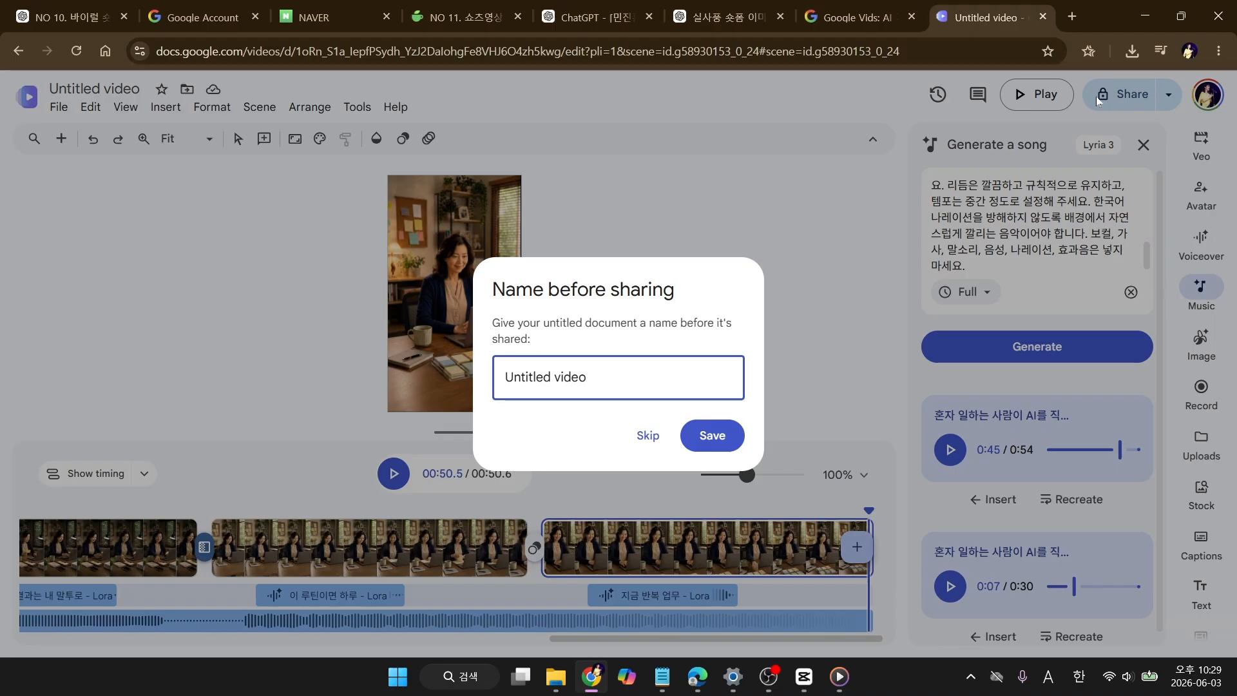
key(Return)
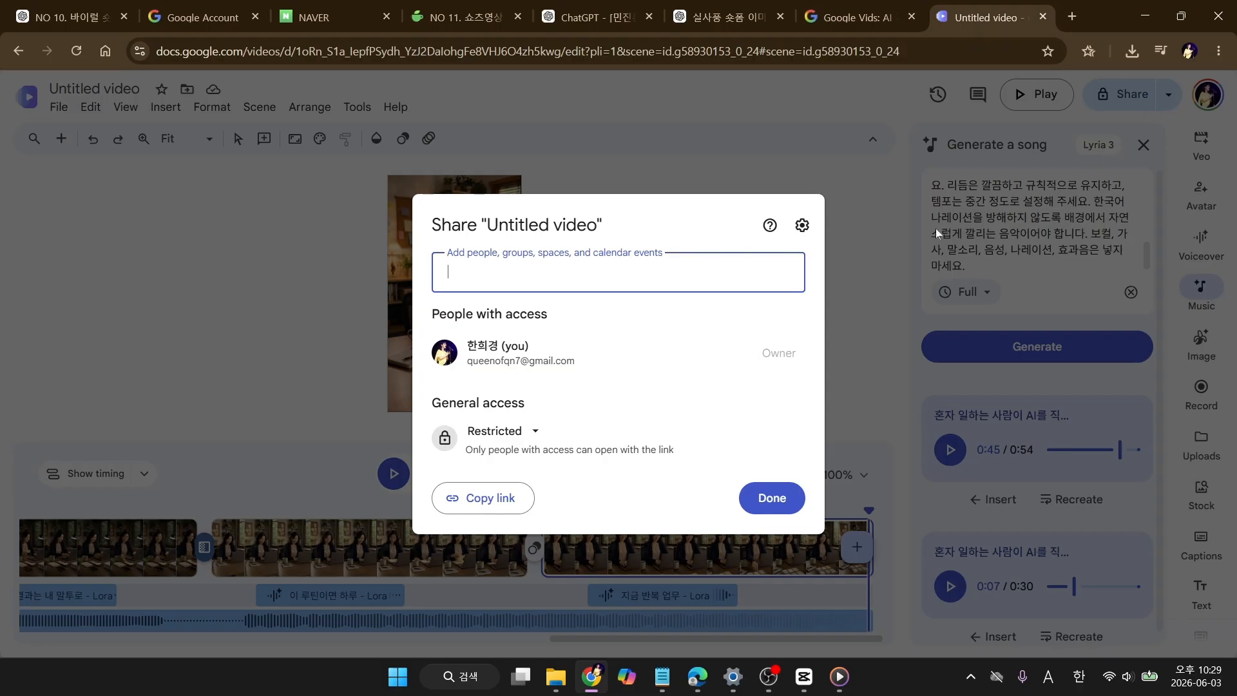
click(783, 163)
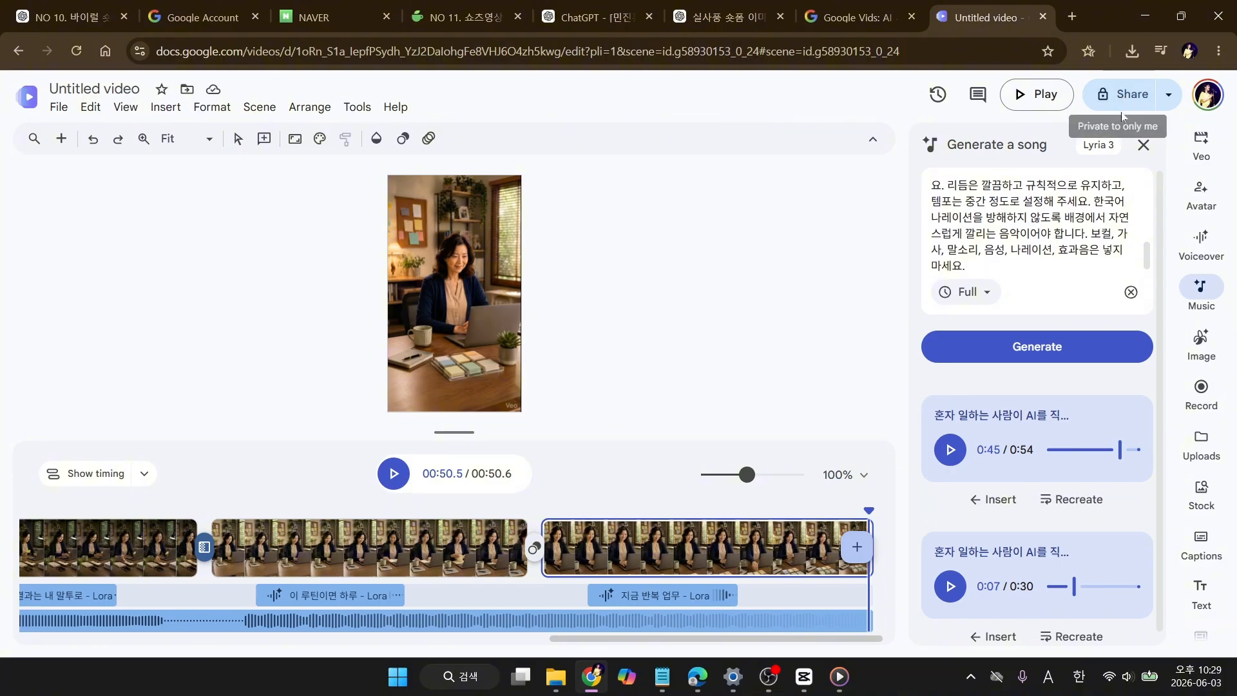
click(1169, 102)
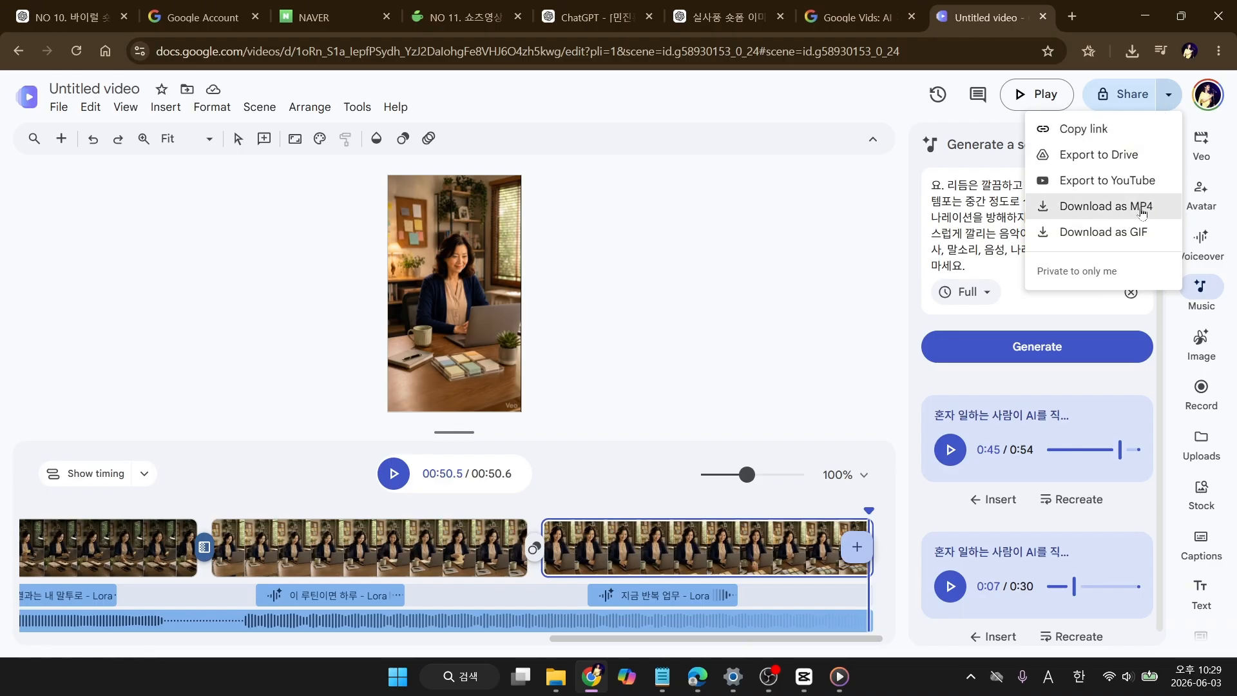
Save the video to the Desktop as MP4 named 260603여성숏츠베오영상.mp4.
click(1046, 216)
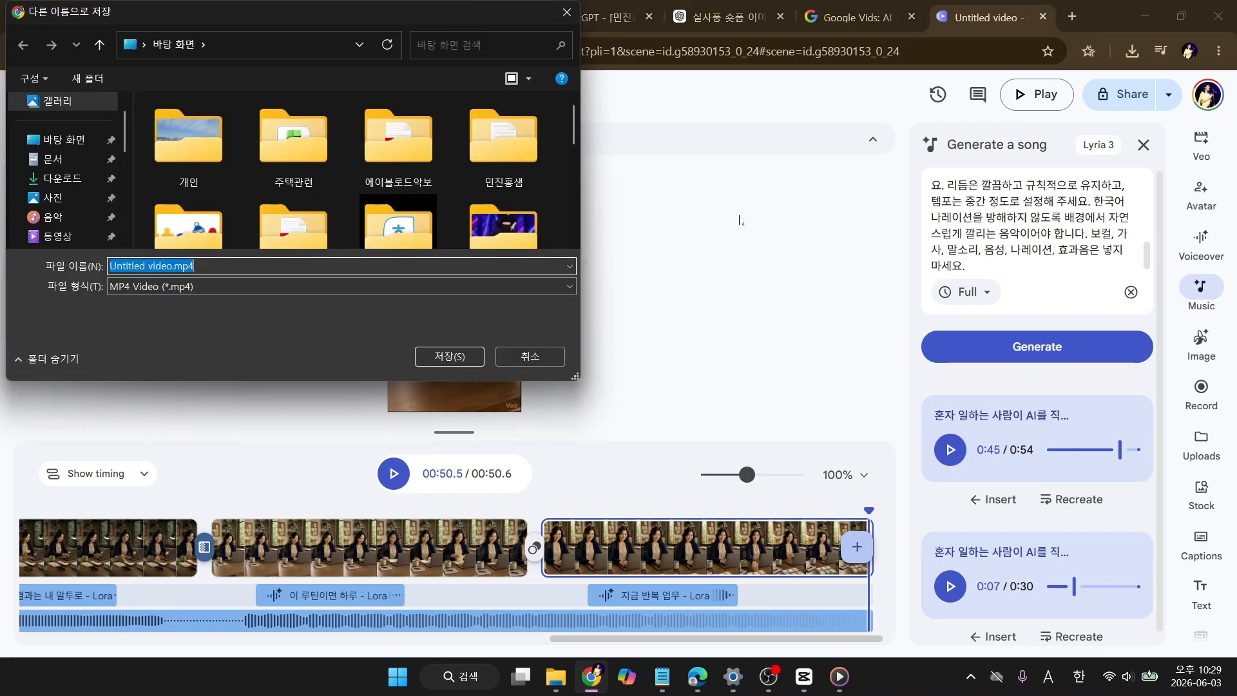
click(67, 140)
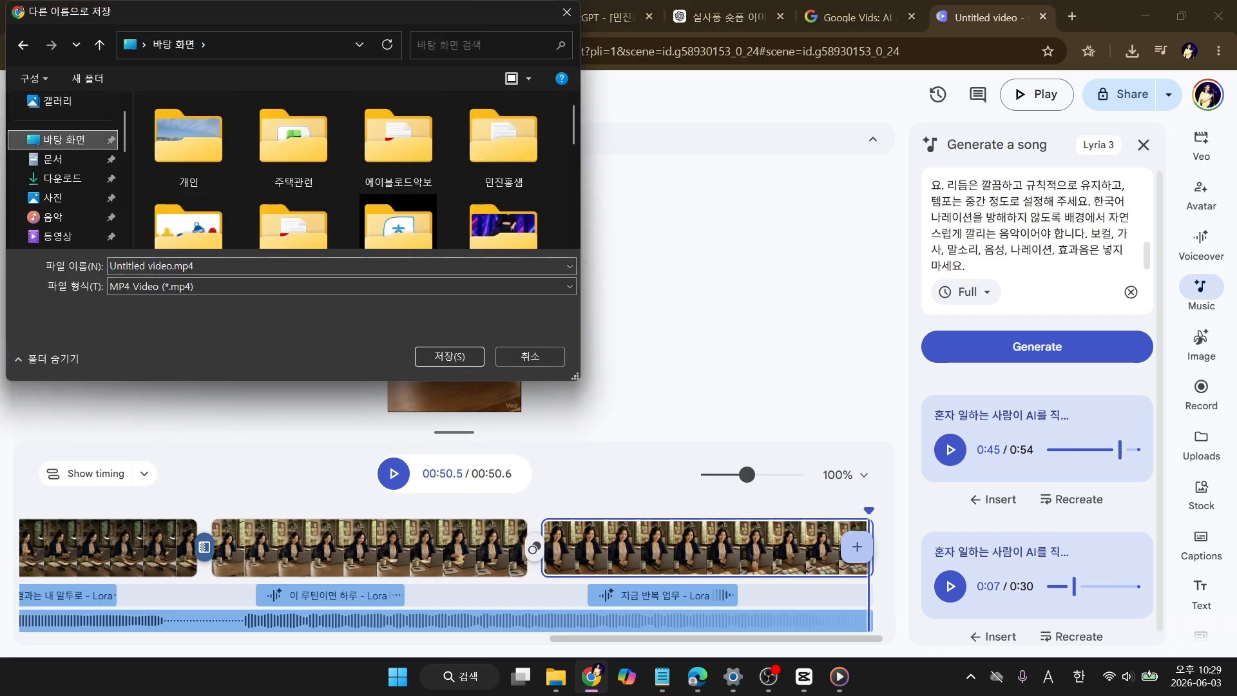
click(151, 266)
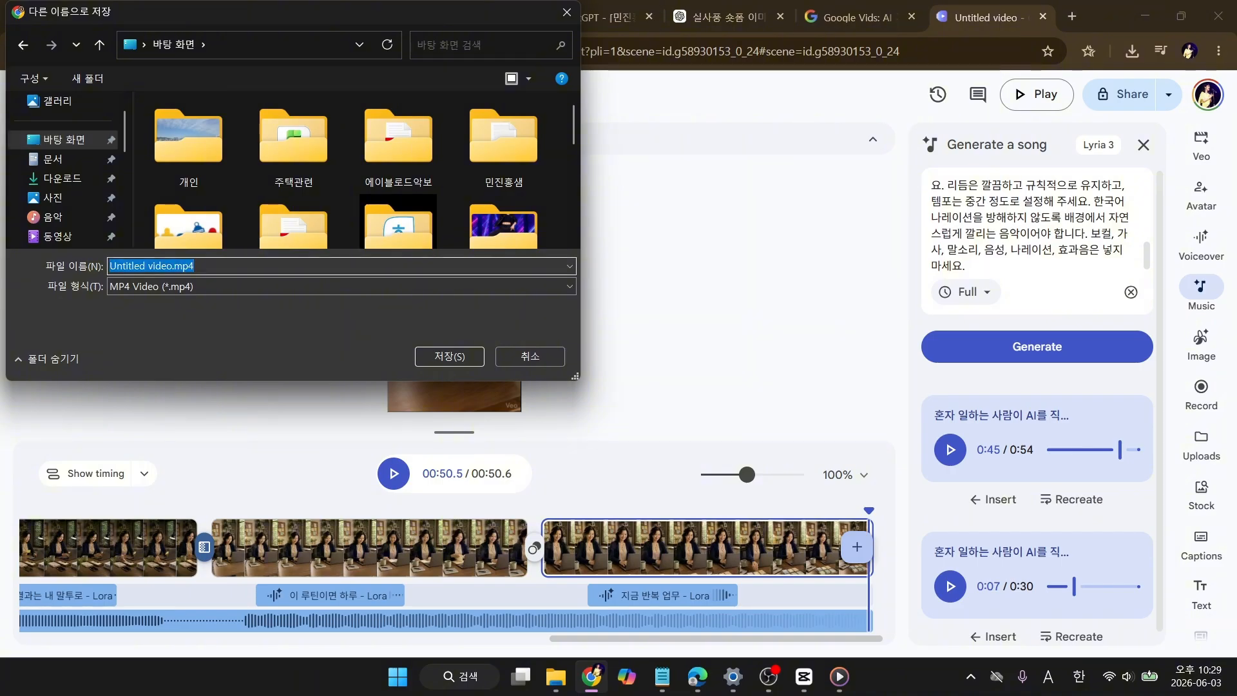
text(26)
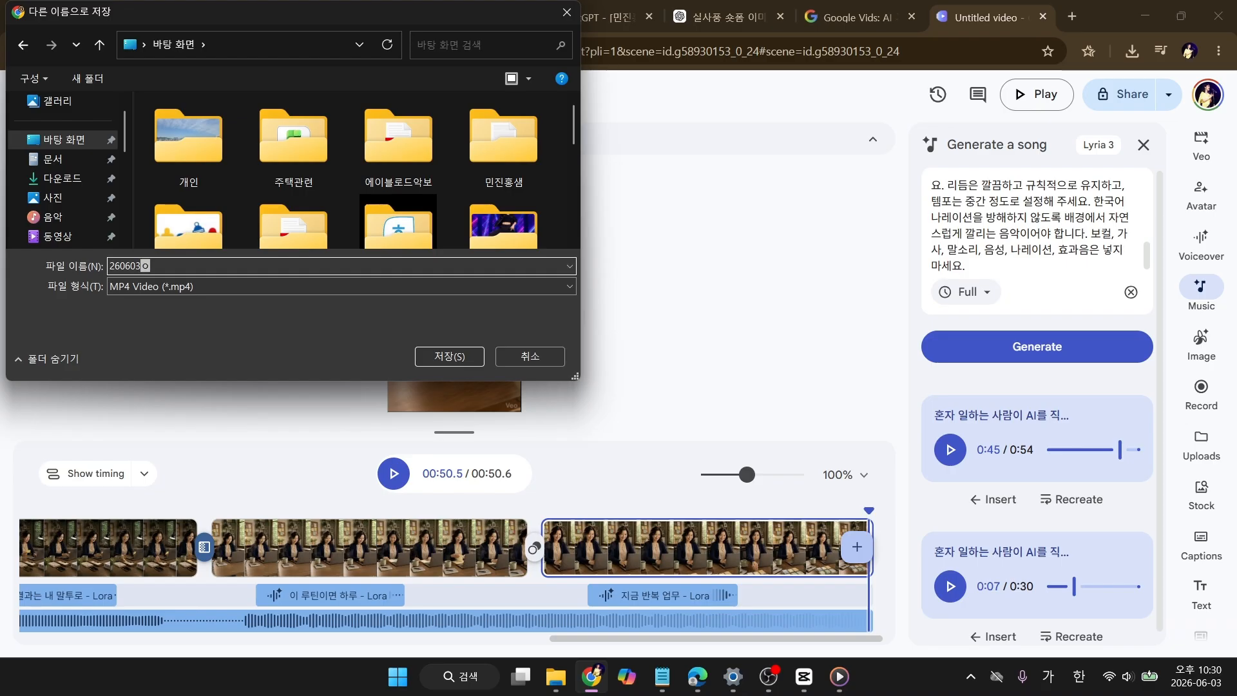
text(0603여성숏츠베오영상)
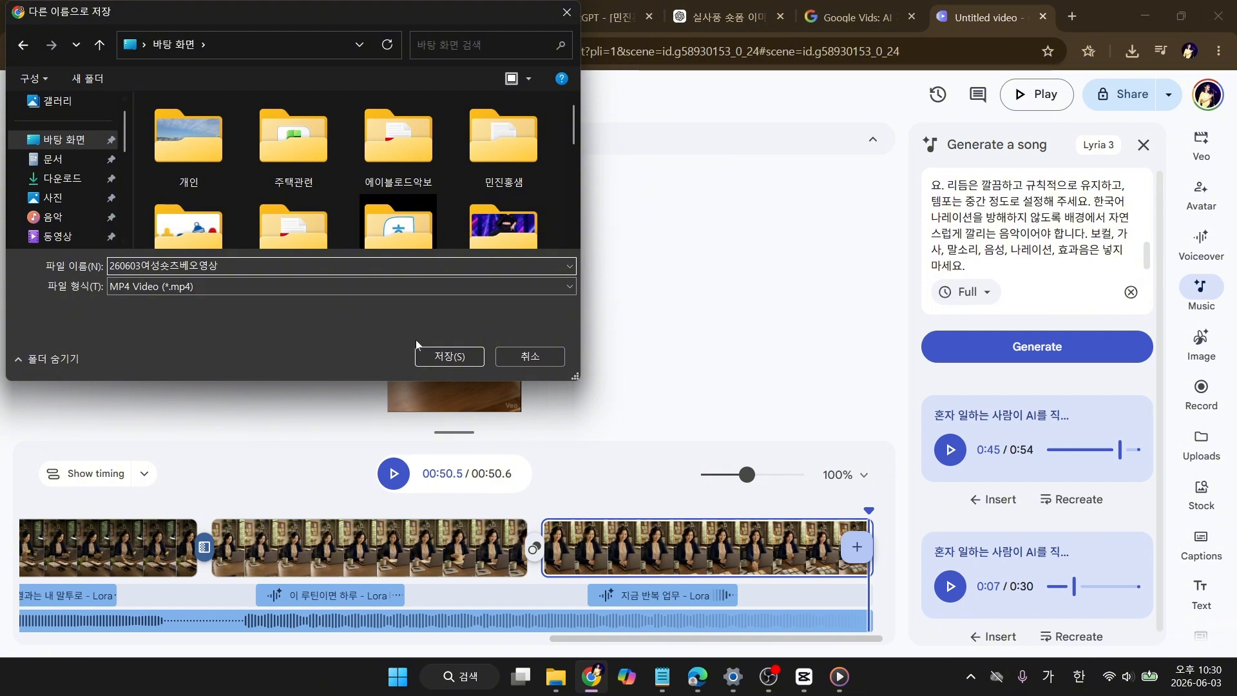
click(442, 355)
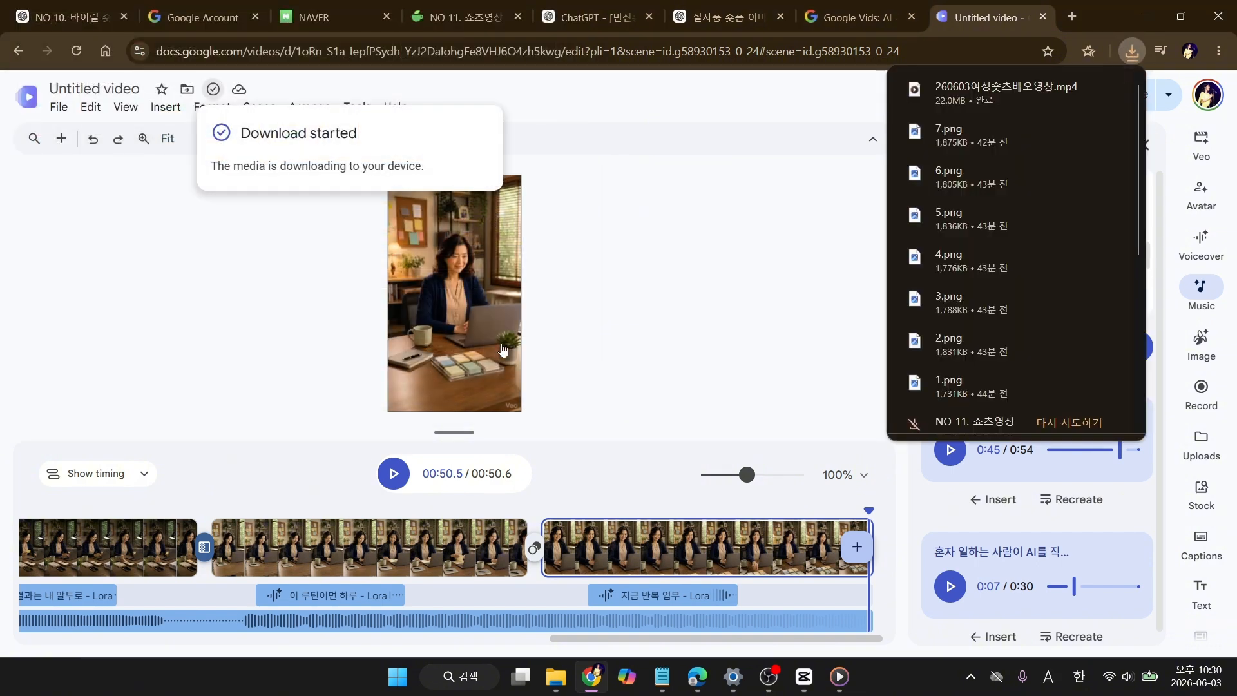
Ask ChatGPT to write a YouTube title, description and hashtags for this short.
click(603, 17)
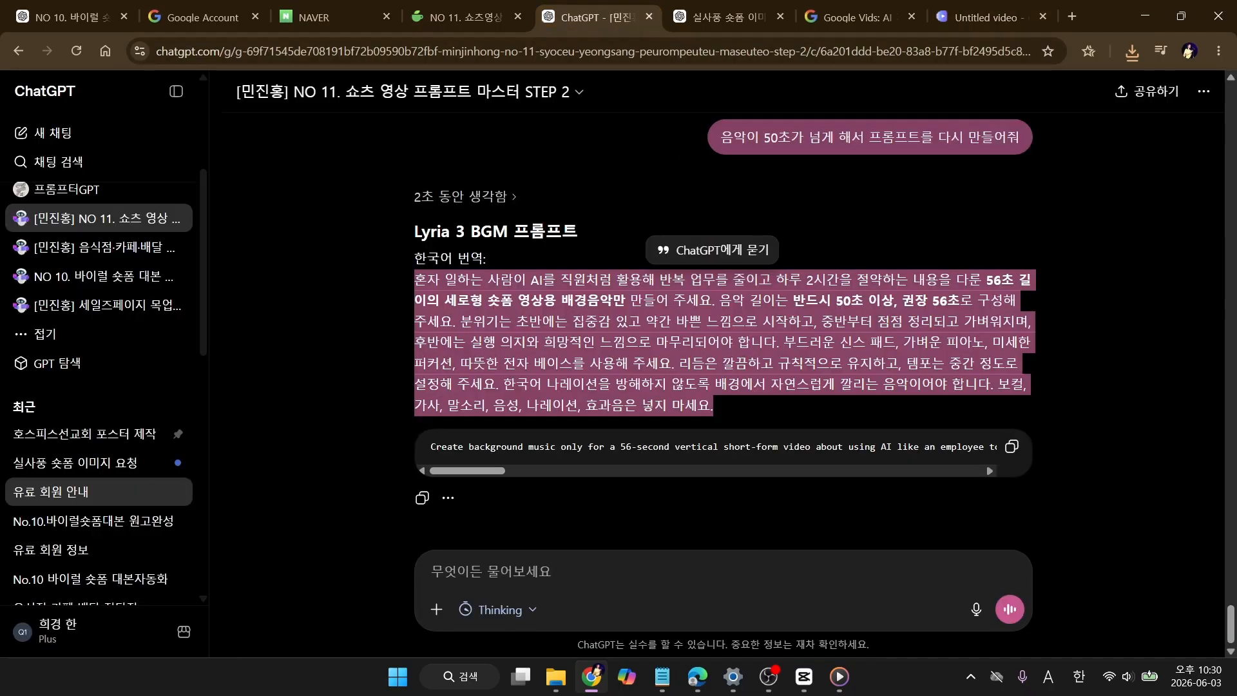
click(431, 571)
text(이것의)
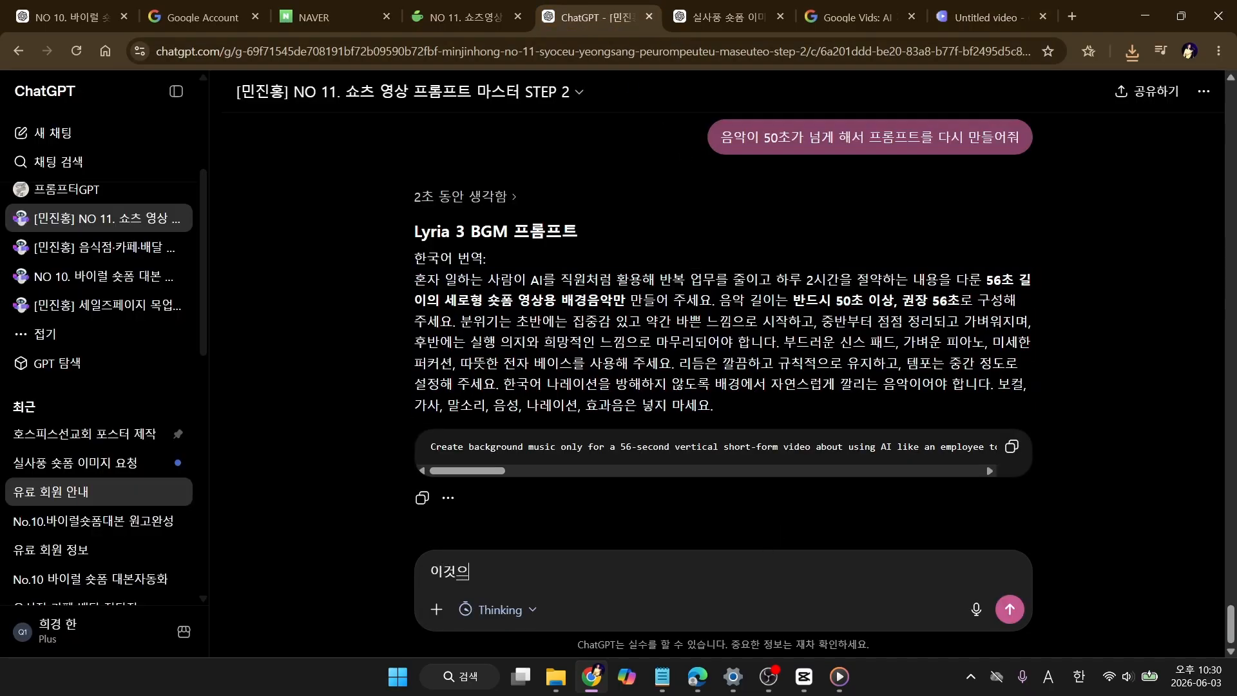
text( 유튜브로)
text( 올리려고해. ㅣ ㅔ지)
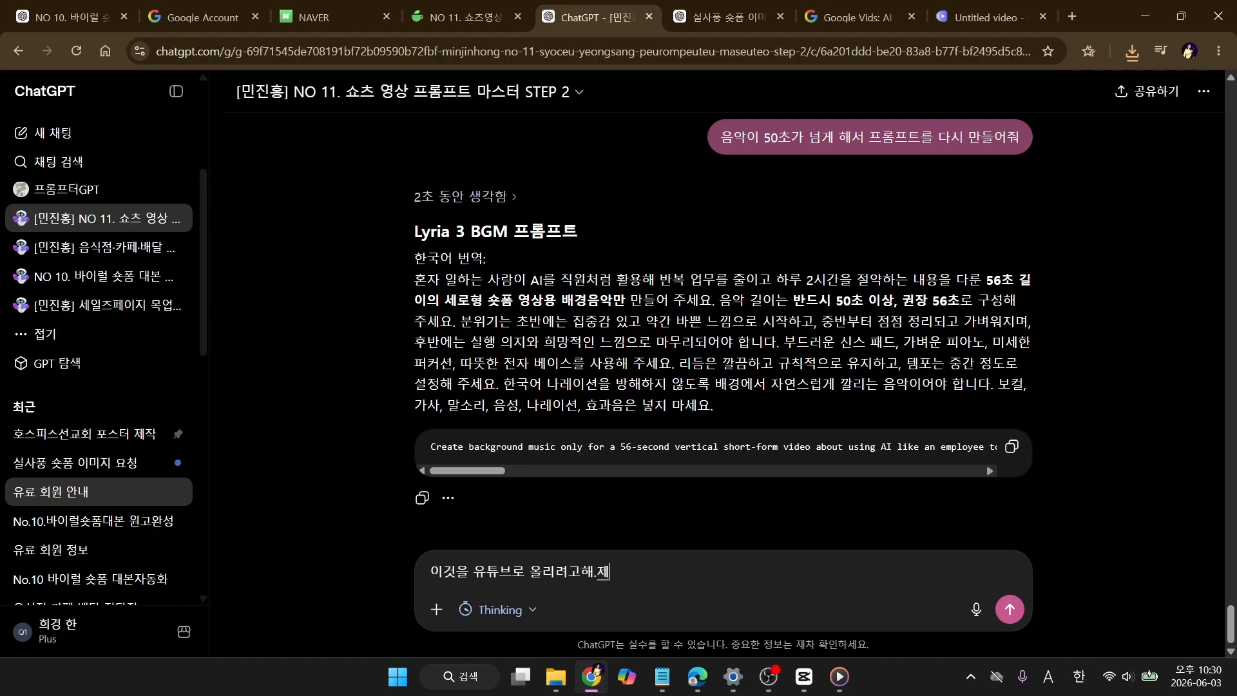
text(모)
text(ㄱ, 설명, 해시태그)
text(만들어줘)
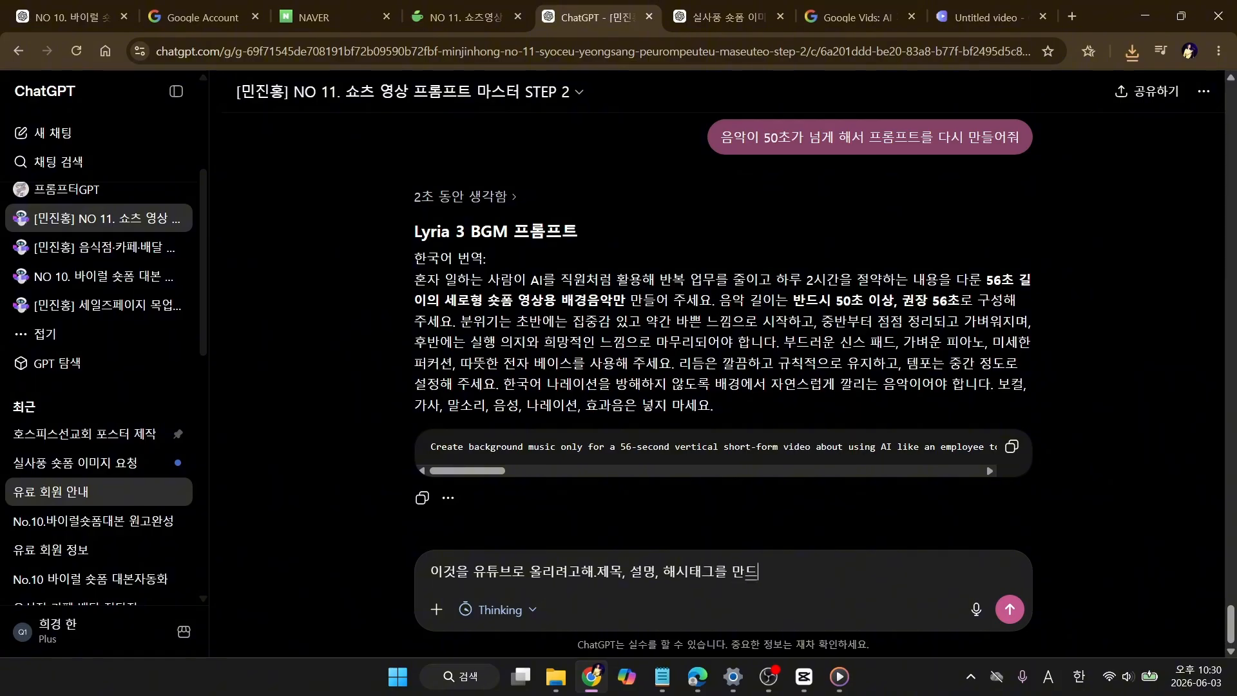
key(Return)
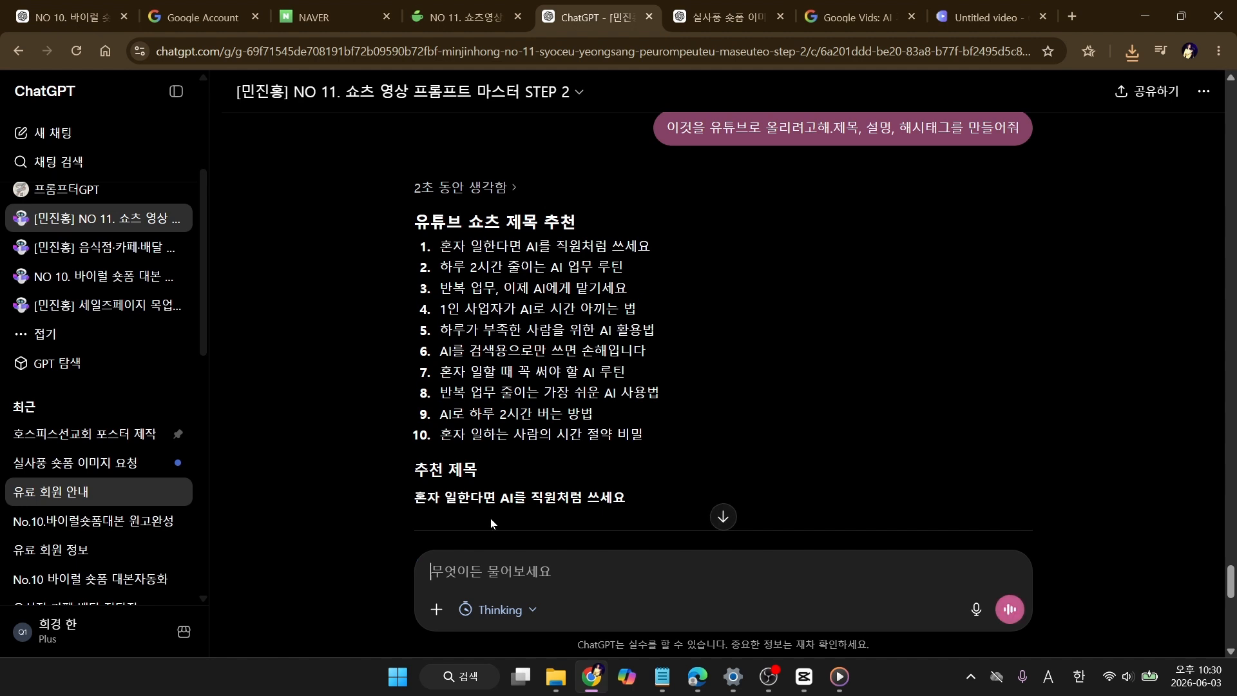
Read through the suggested Shorts titles, description, pinned comment and hashtags.
scroll(557, 514, down, 1)
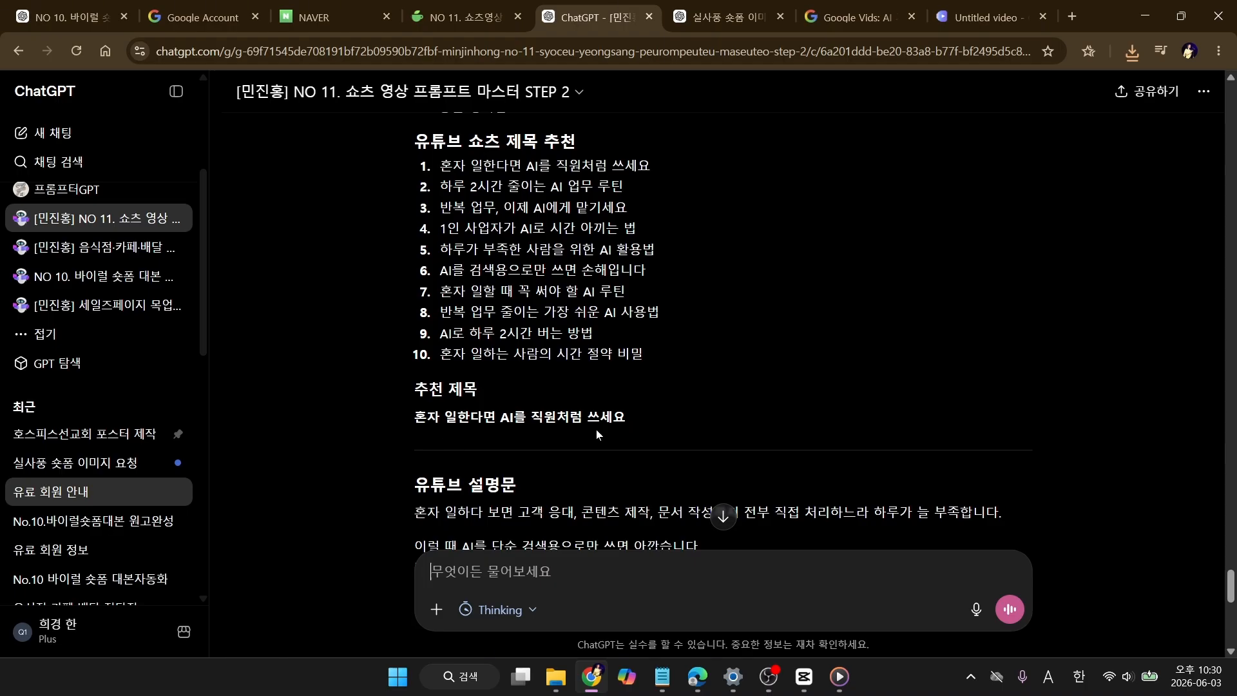
scroll(662, 419, down, 4)
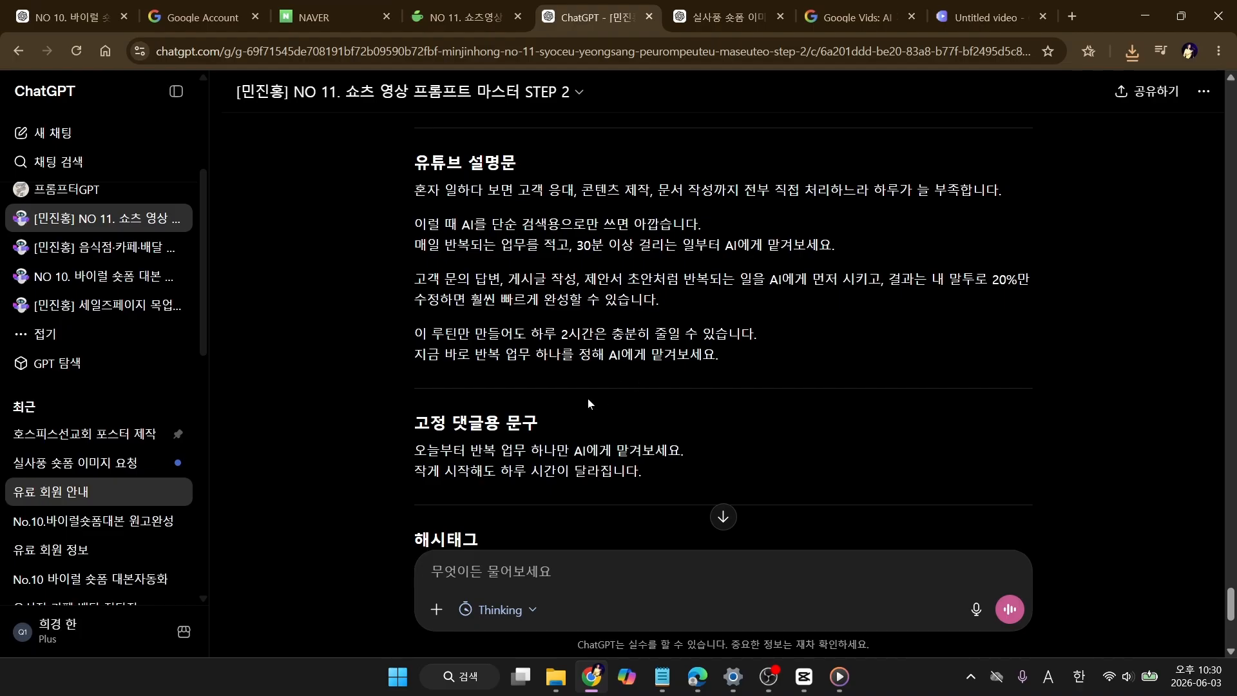
scroll(716, 411, down, 2)
scroll(596, 333, down, 3)
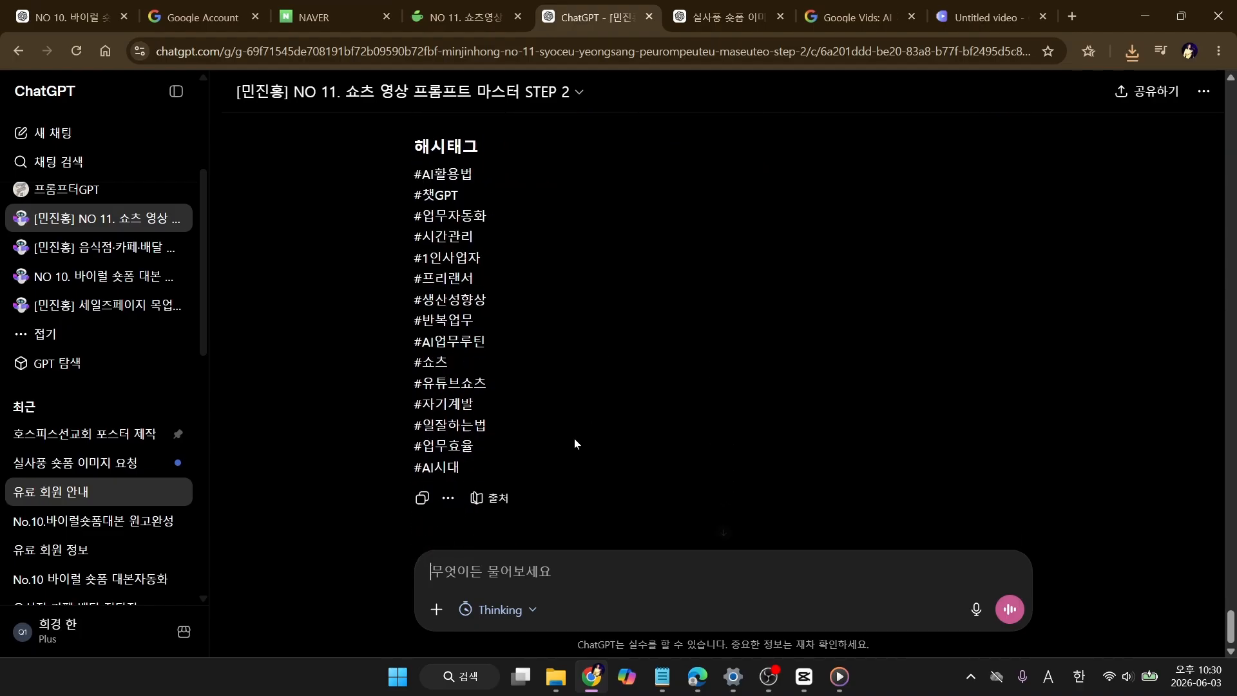
scroll(683, 359, up, 4)
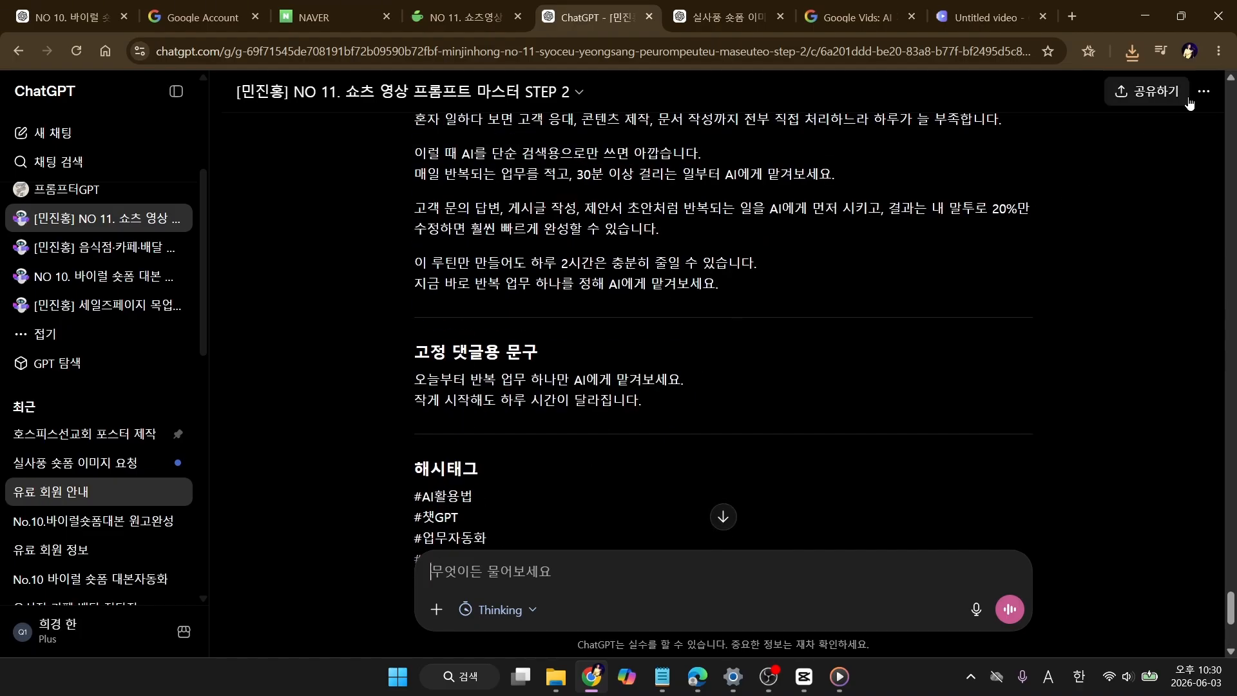
scroll(926, 250, up, 5)
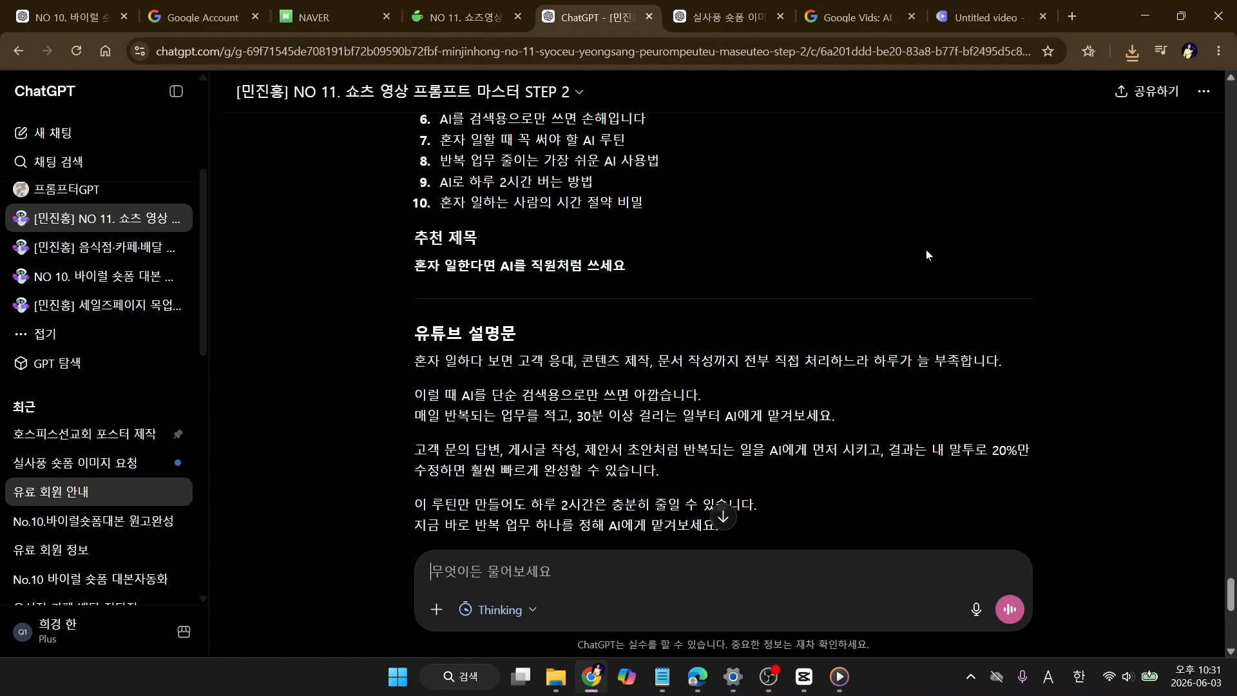
click(1191, 53)
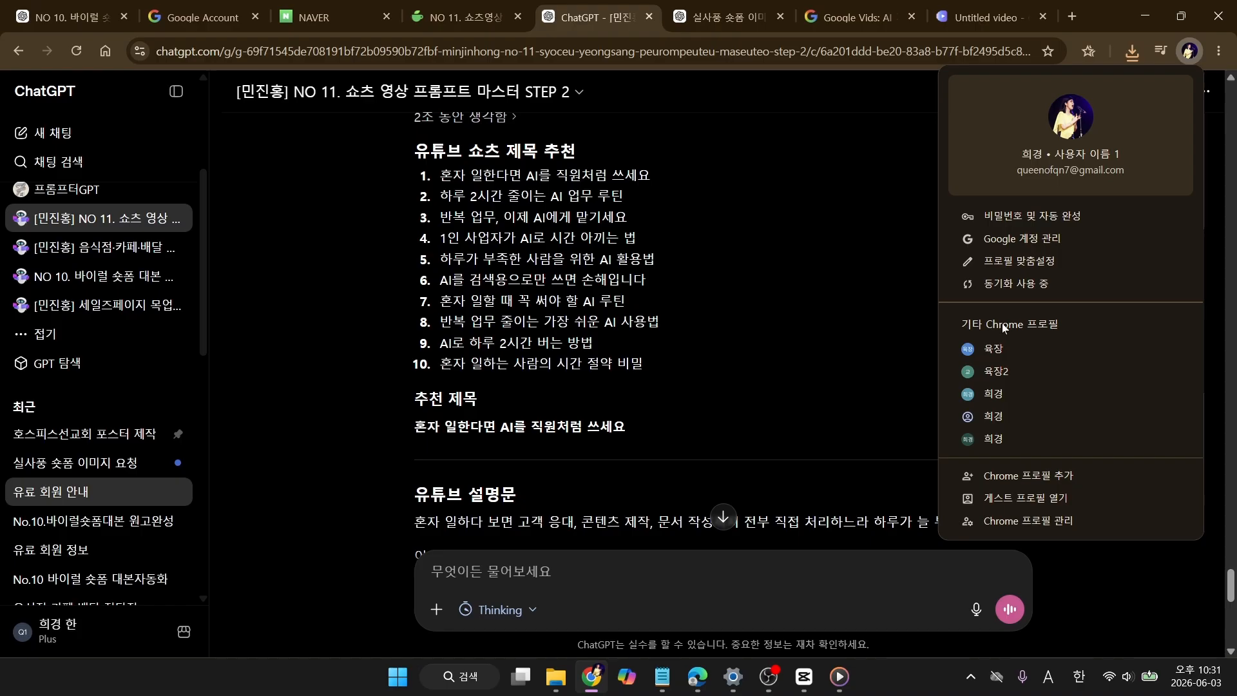
Open YouTube from the Google apps grid and go to your own channel page.
click(1046, 238)
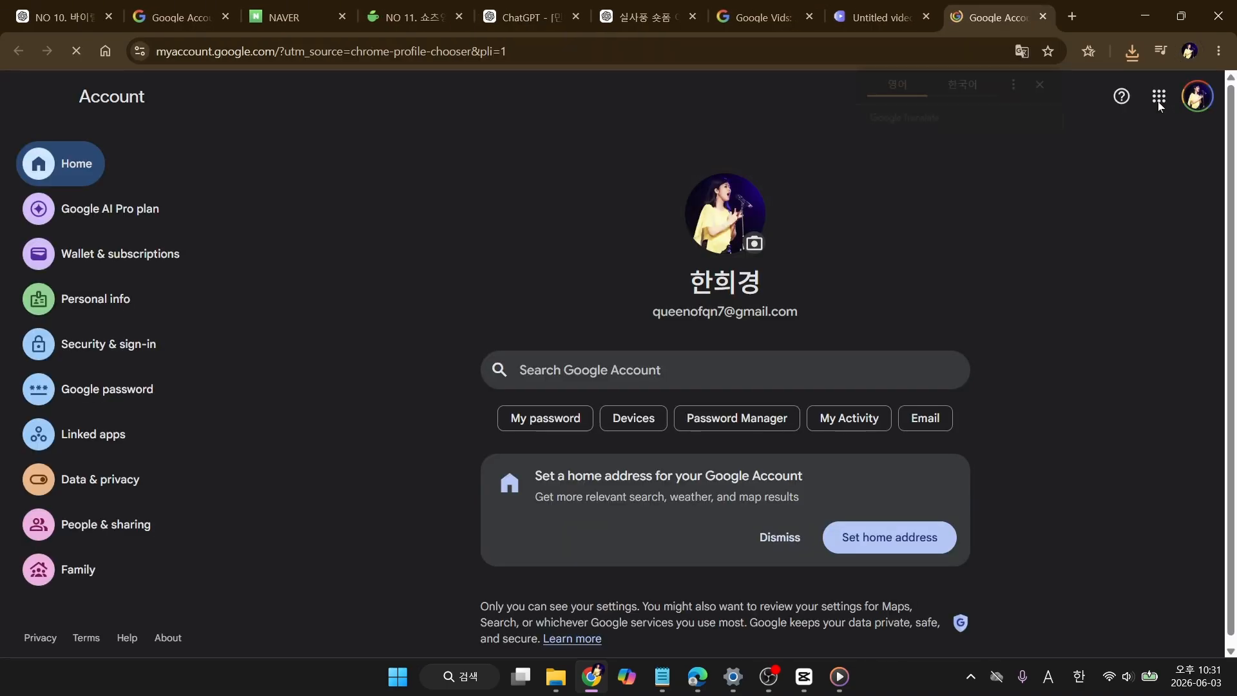
click(1161, 98)
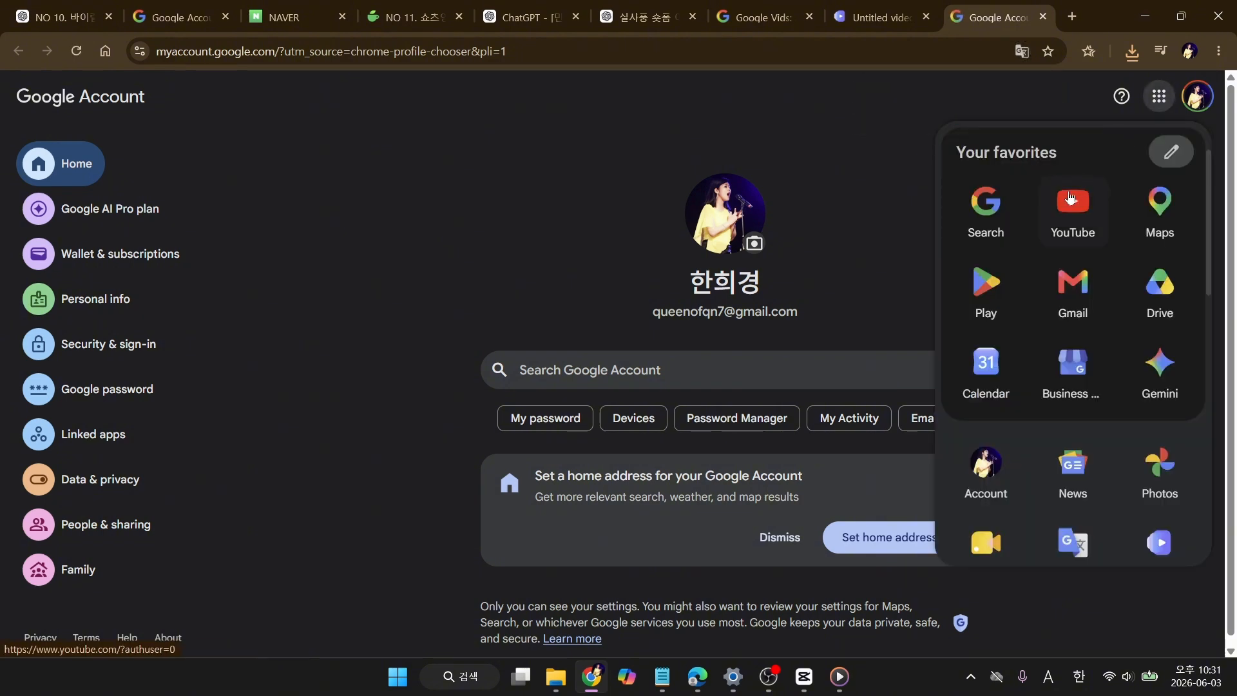
click(1073, 203)
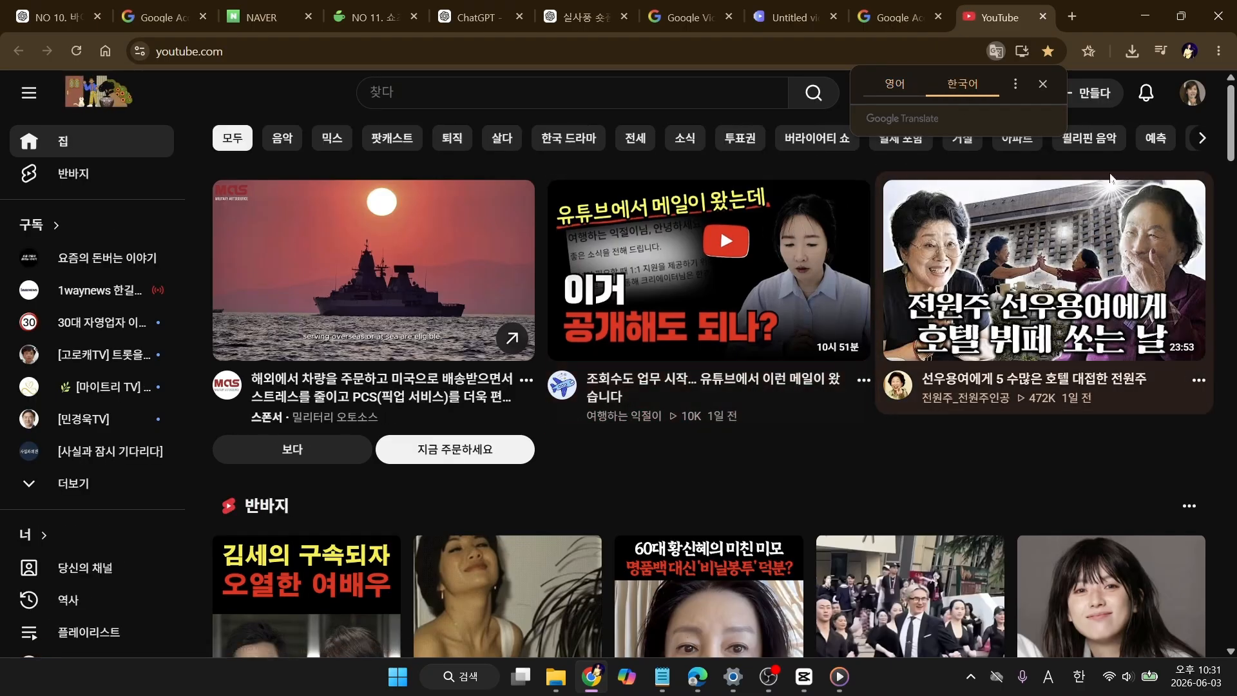
click(1193, 92)
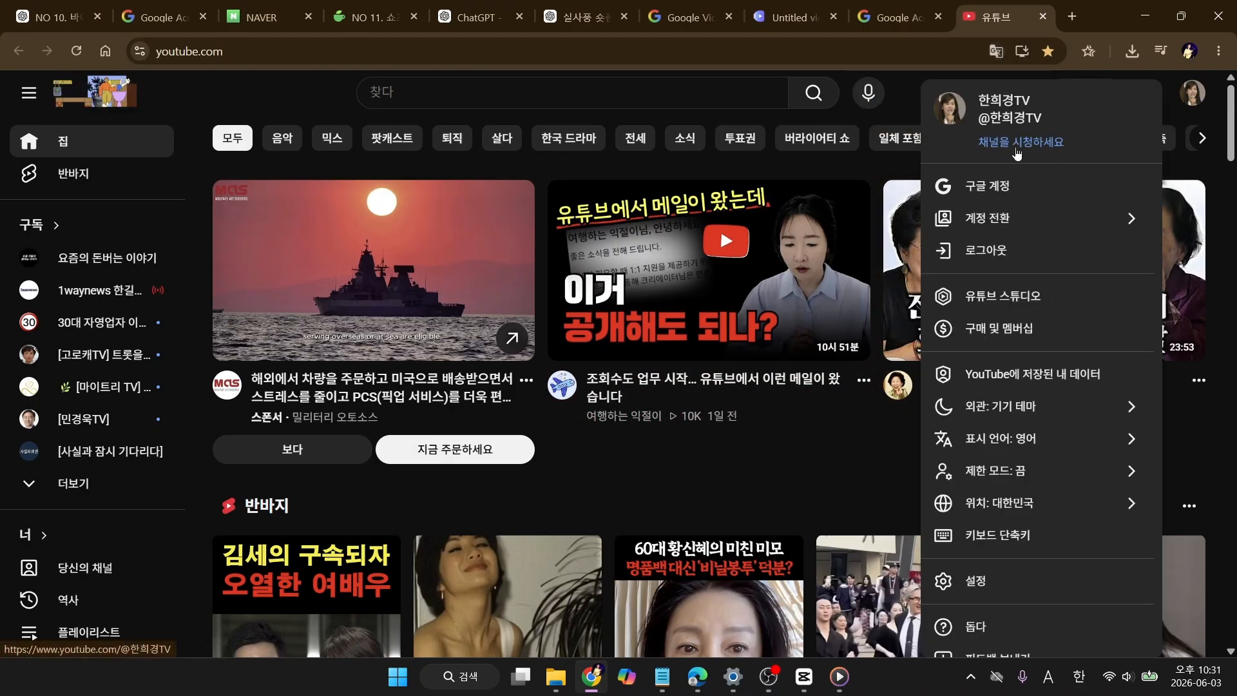
click(1024, 142)
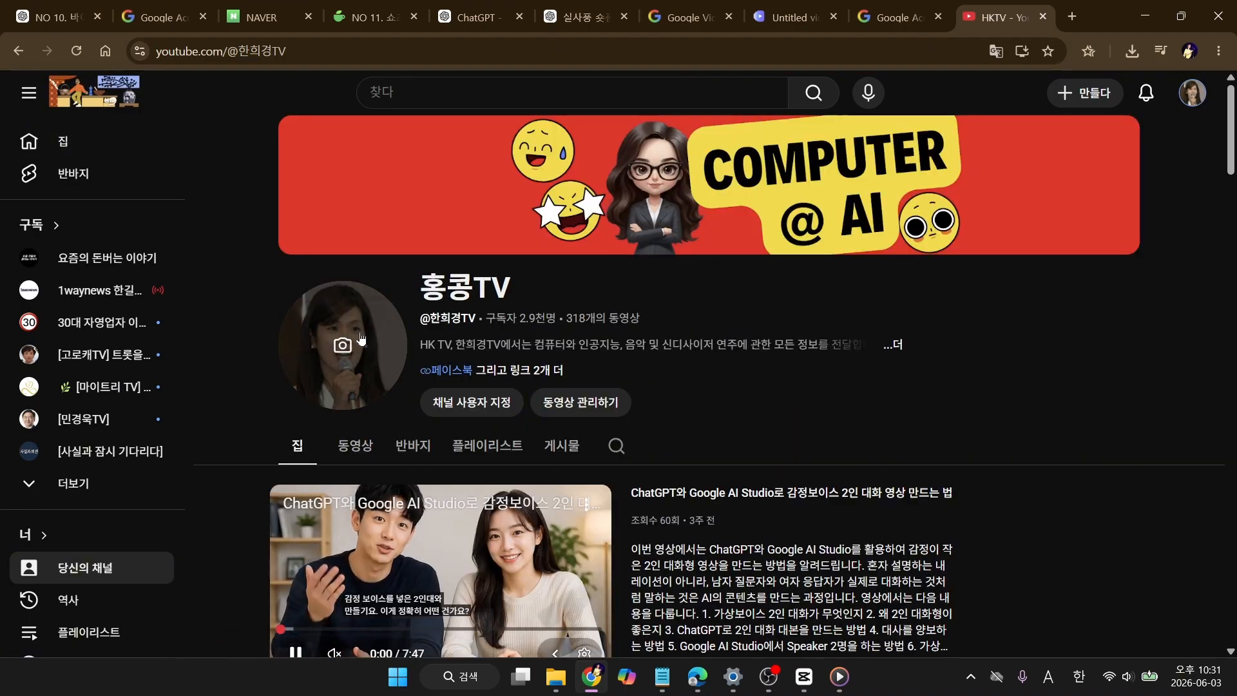
Browse the channel's uploaded videos, then switch to its Shorts list.
scroll(638, 400, down, 3)
scroll(575, 398, down, 1)
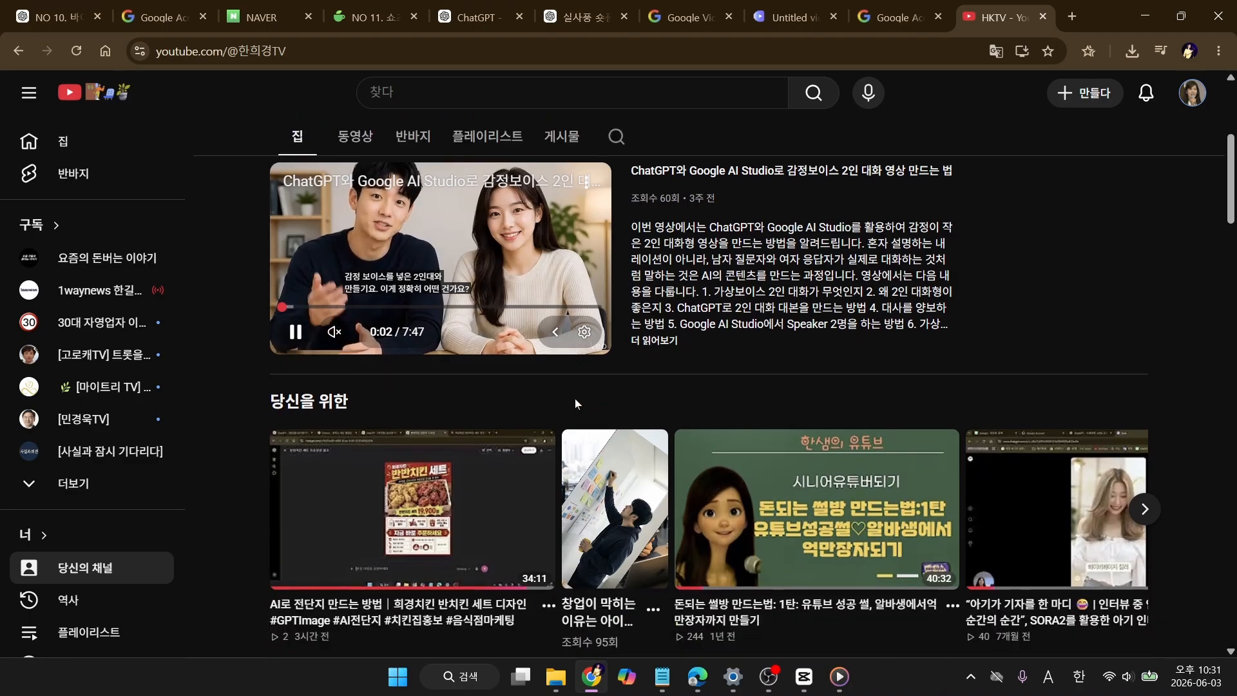
click(350, 143)
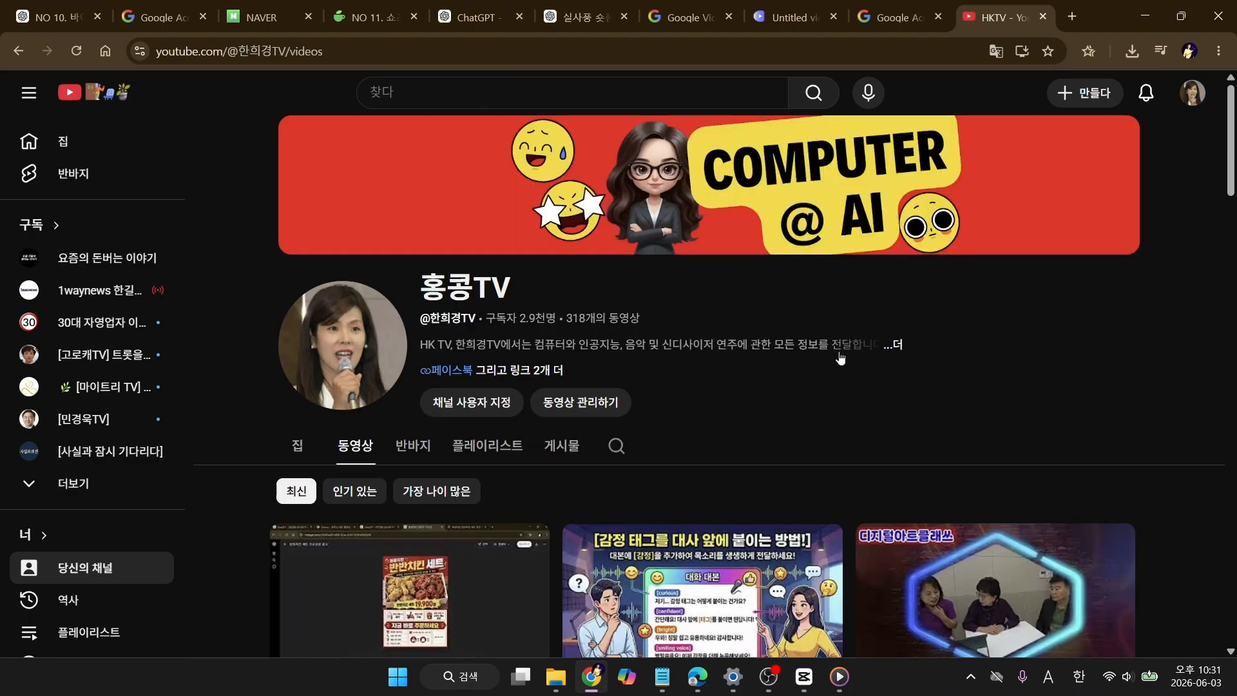
scroll(840, 357, down, 1)
scroll(841, 357, down, 1)
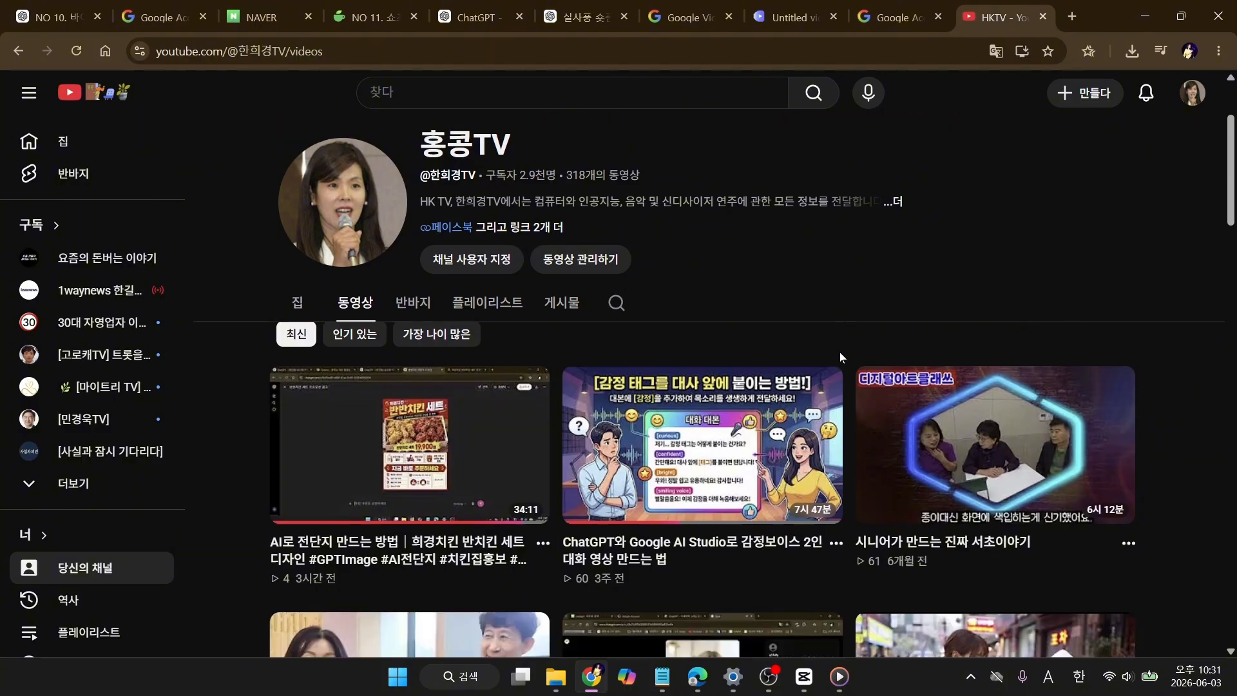
right_click(815, 255)
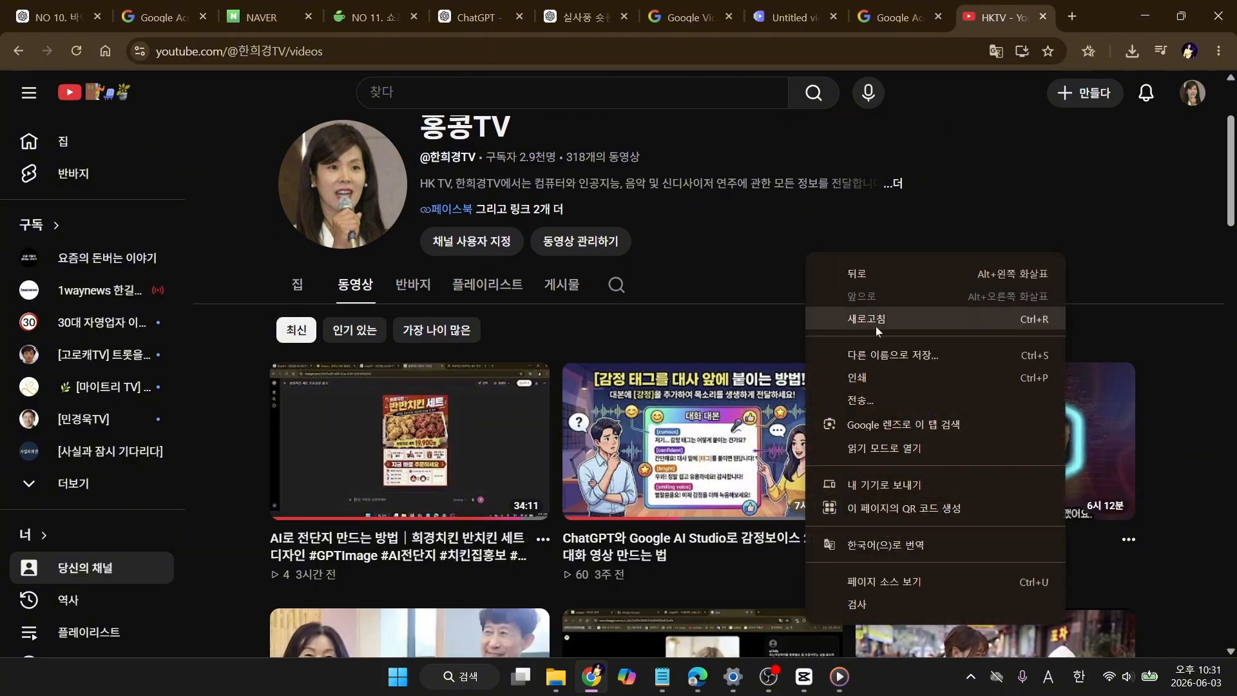
click(745, 252)
click(413, 284)
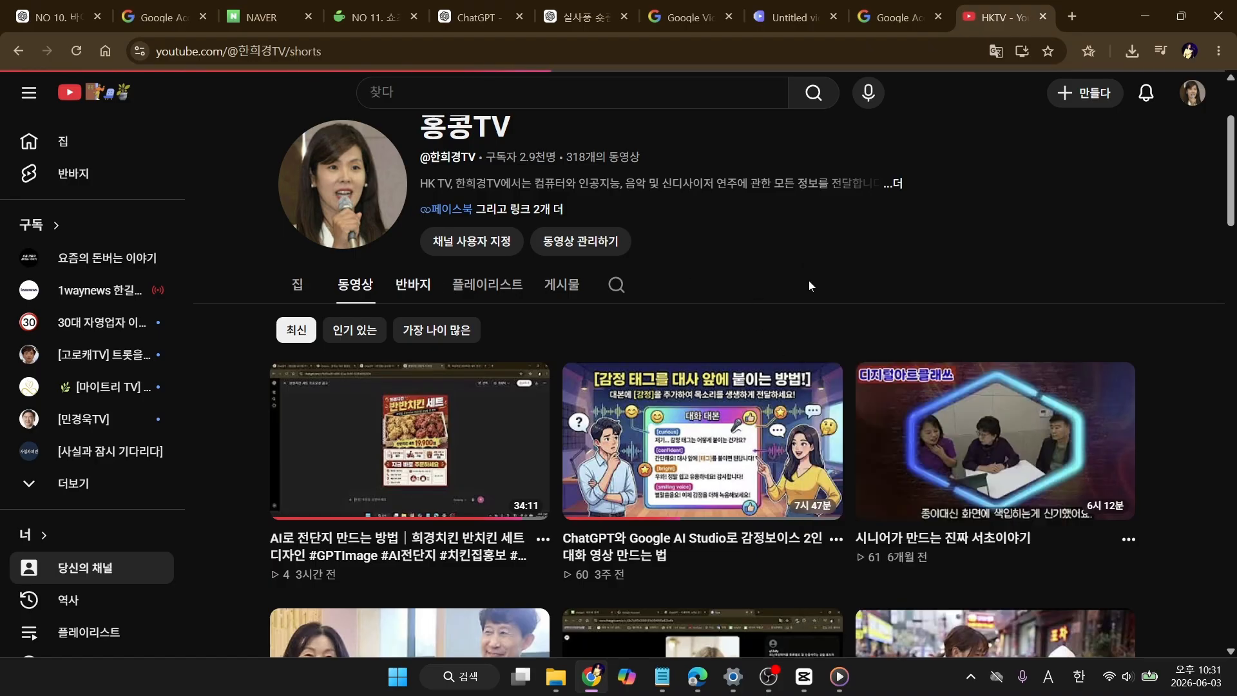
Start a new video upload from the Create menu.
scroll(810, 286, down, 1)
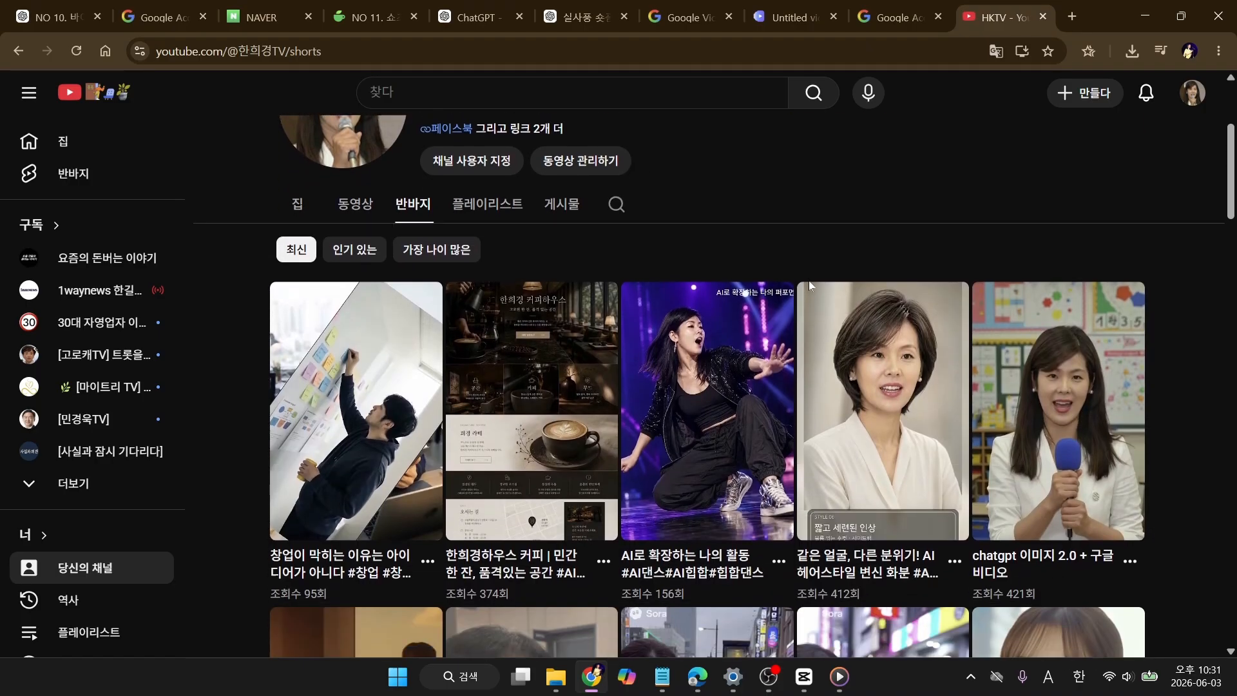
scroll(809, 283, down, 1)
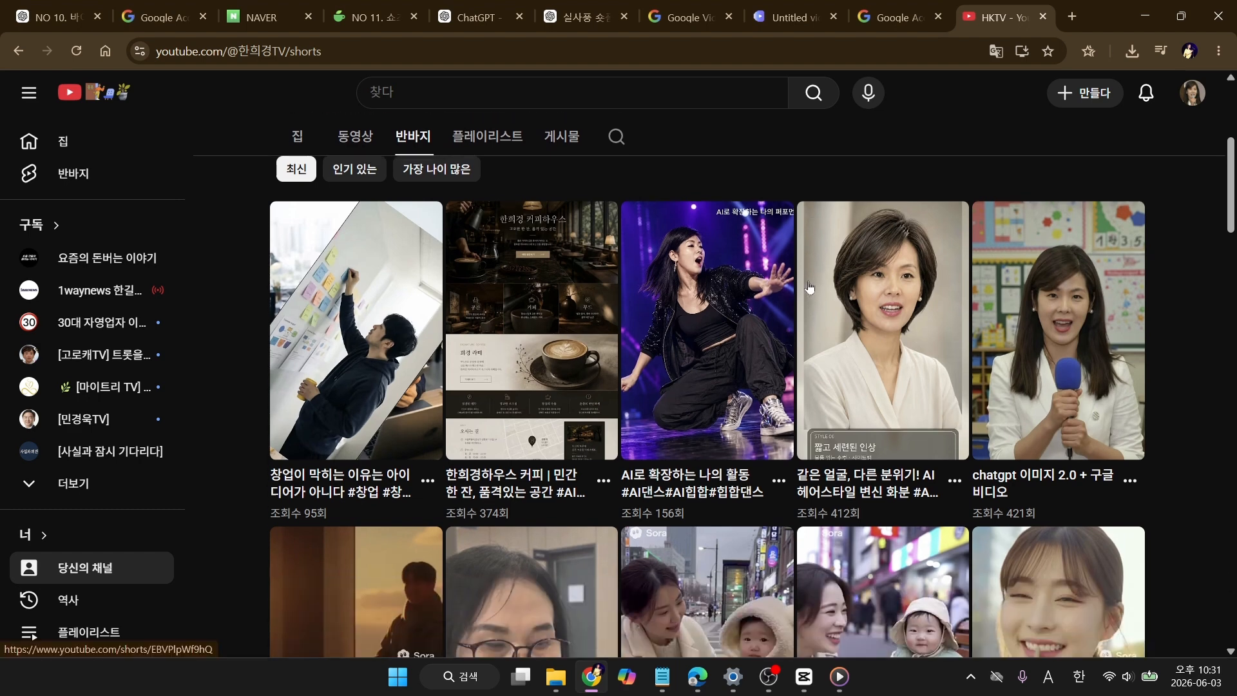
click(1085, 93)
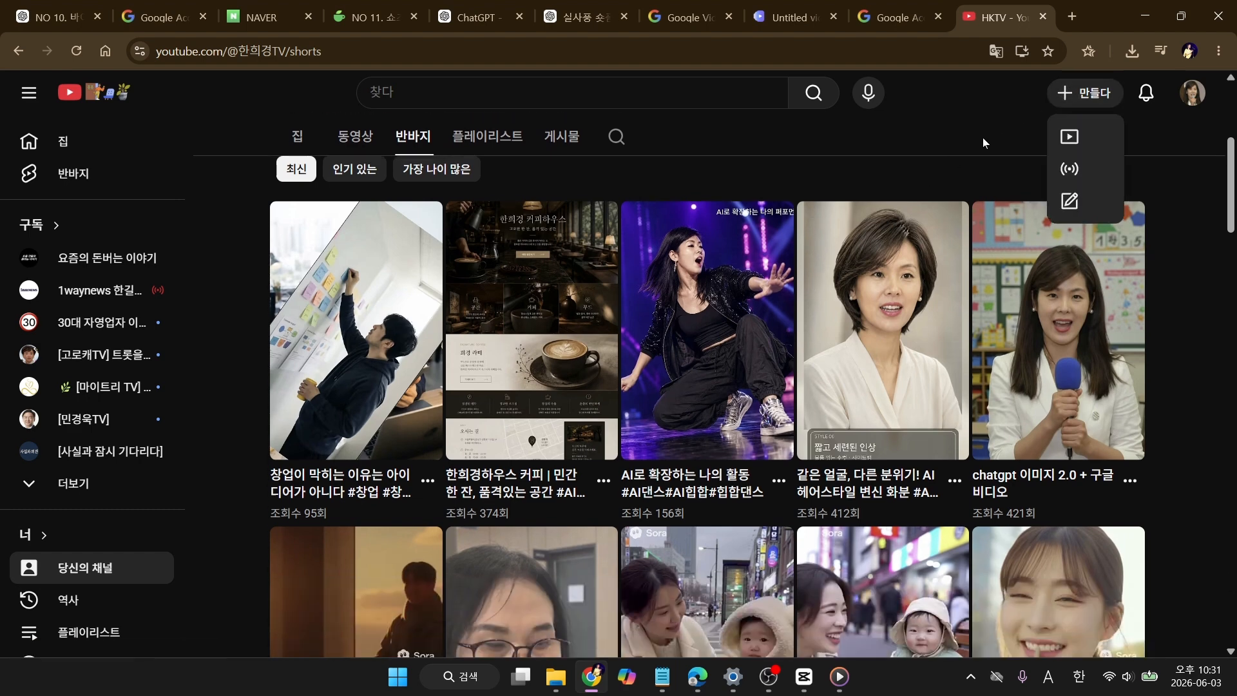
click(1070, 137)
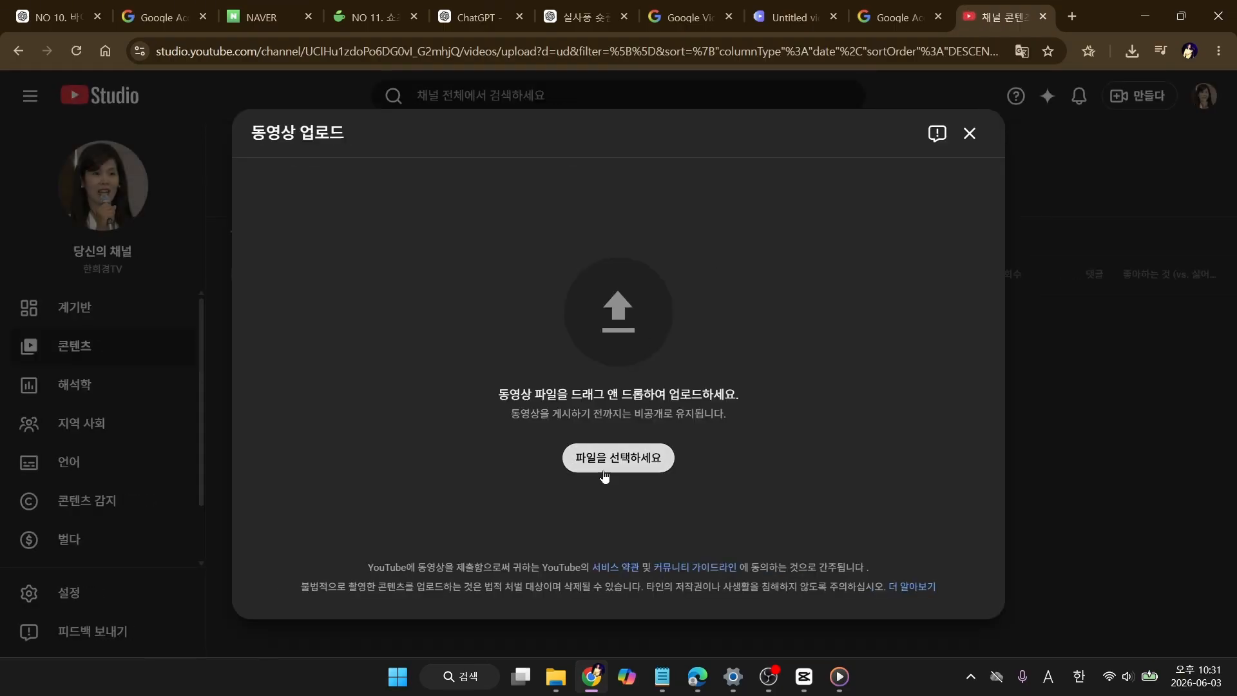
Select 260603여성숏츠베오영상.mp4 from the Desktop to begin the upload.
click(613, 459)
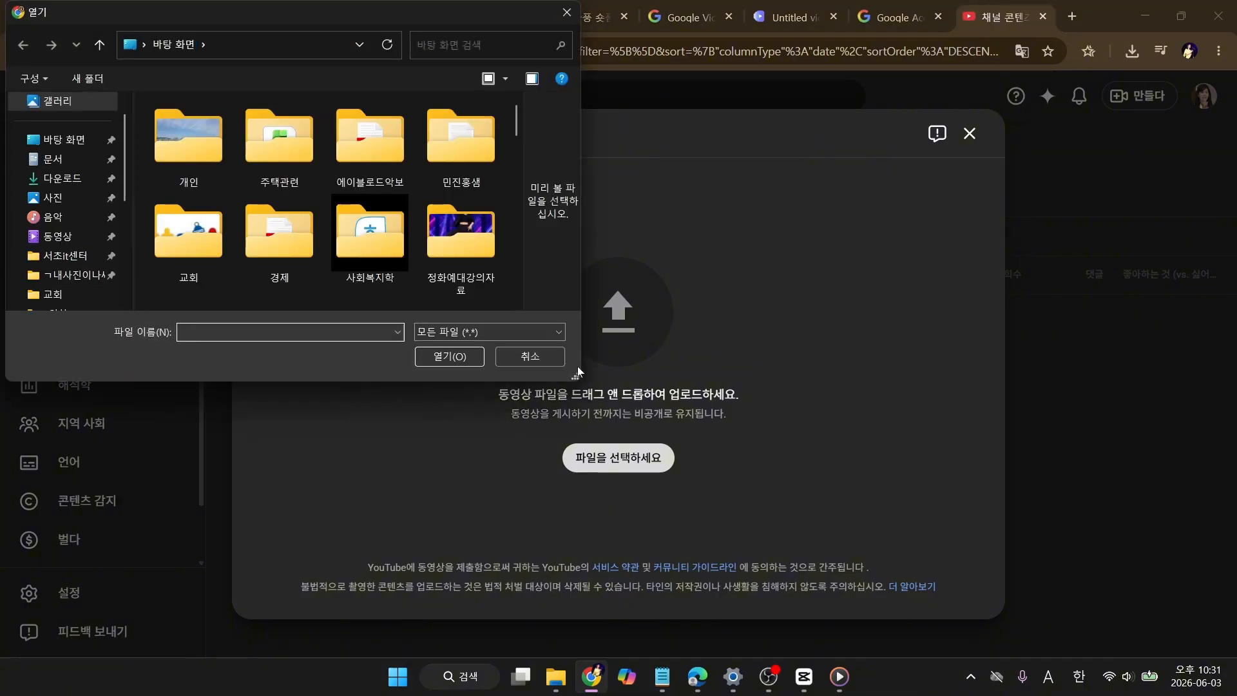
click(64, 139)
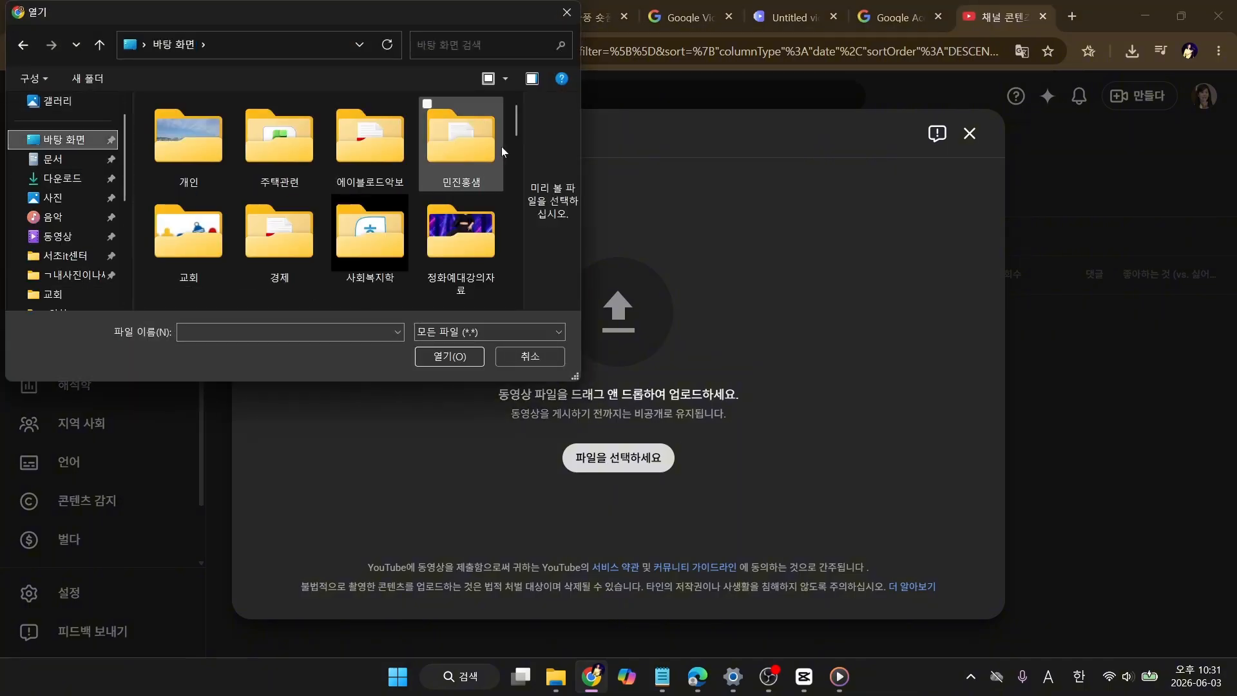
drag(515, 128, 508, 300)
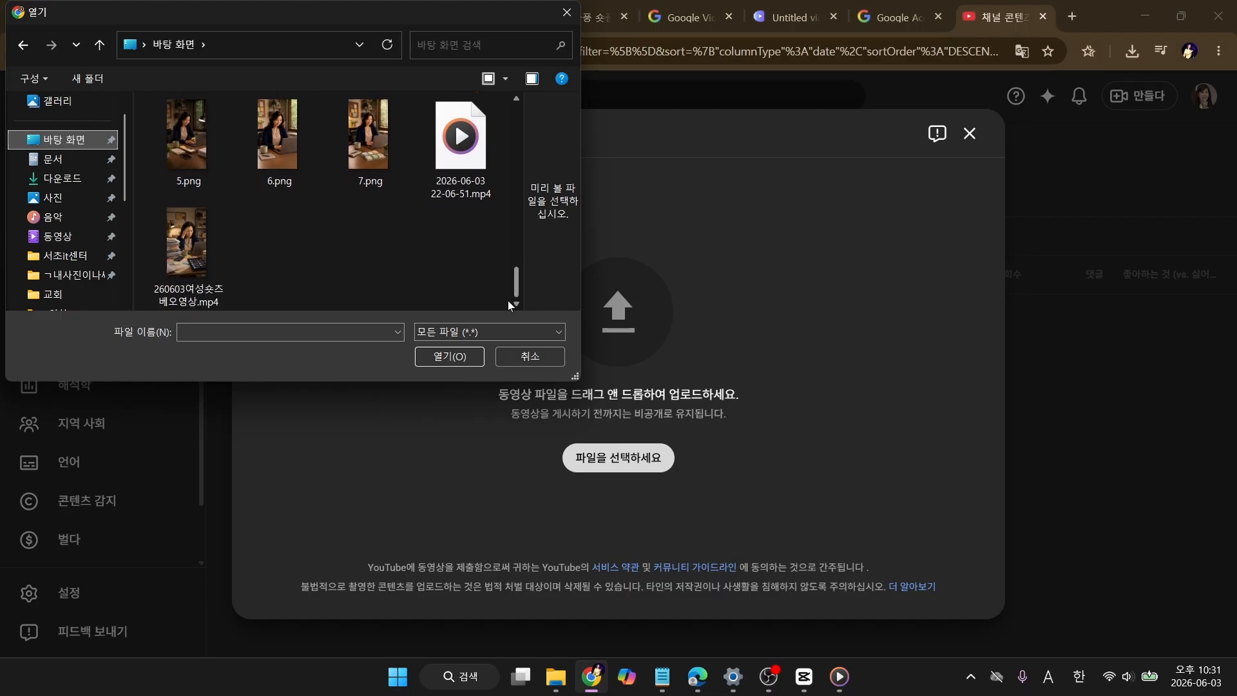
click(198, 272)
click(470, 355)
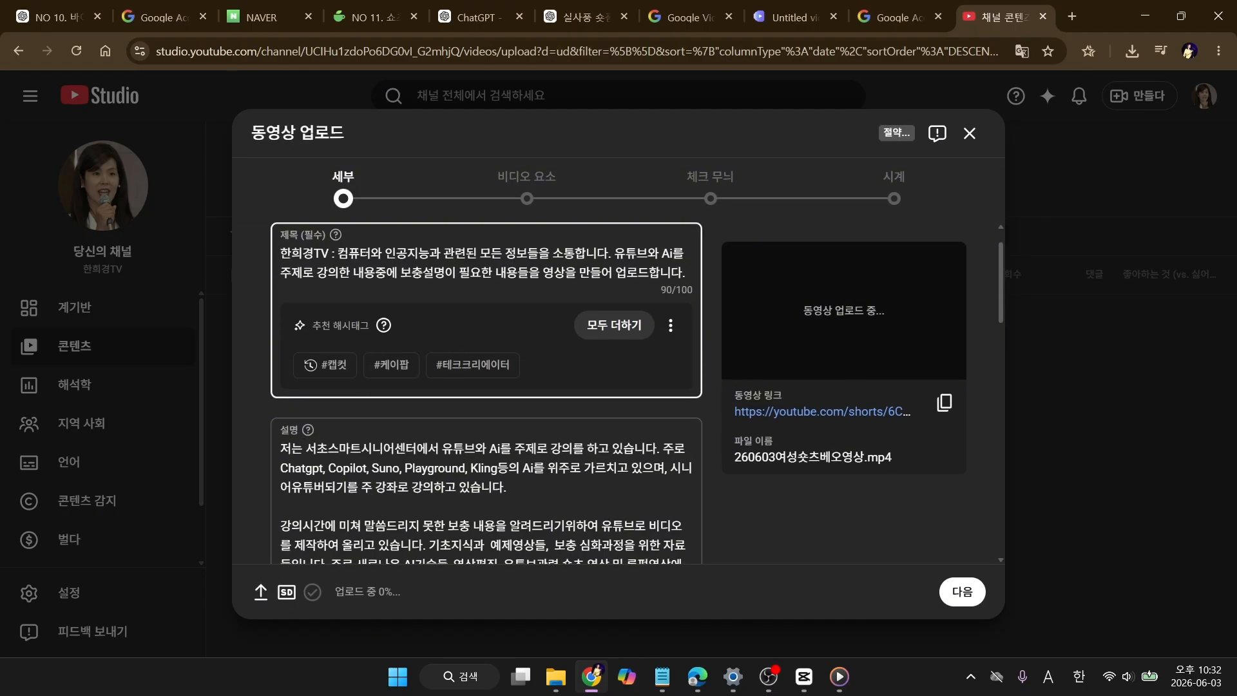
Replace the upload's default title with ChatGPT's recommended title '혼자 일한다면 AI를 직원처럼 쓰세요'.
drag(281, 253, 686, 273)
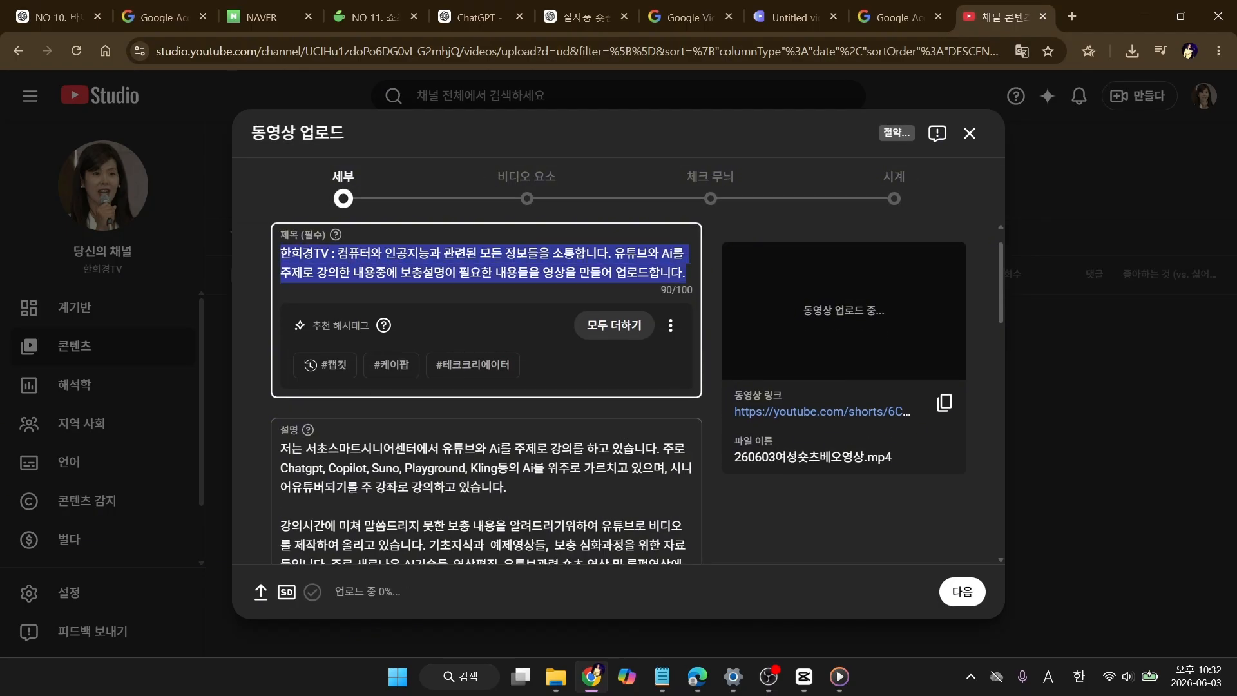
key(BackSpace)
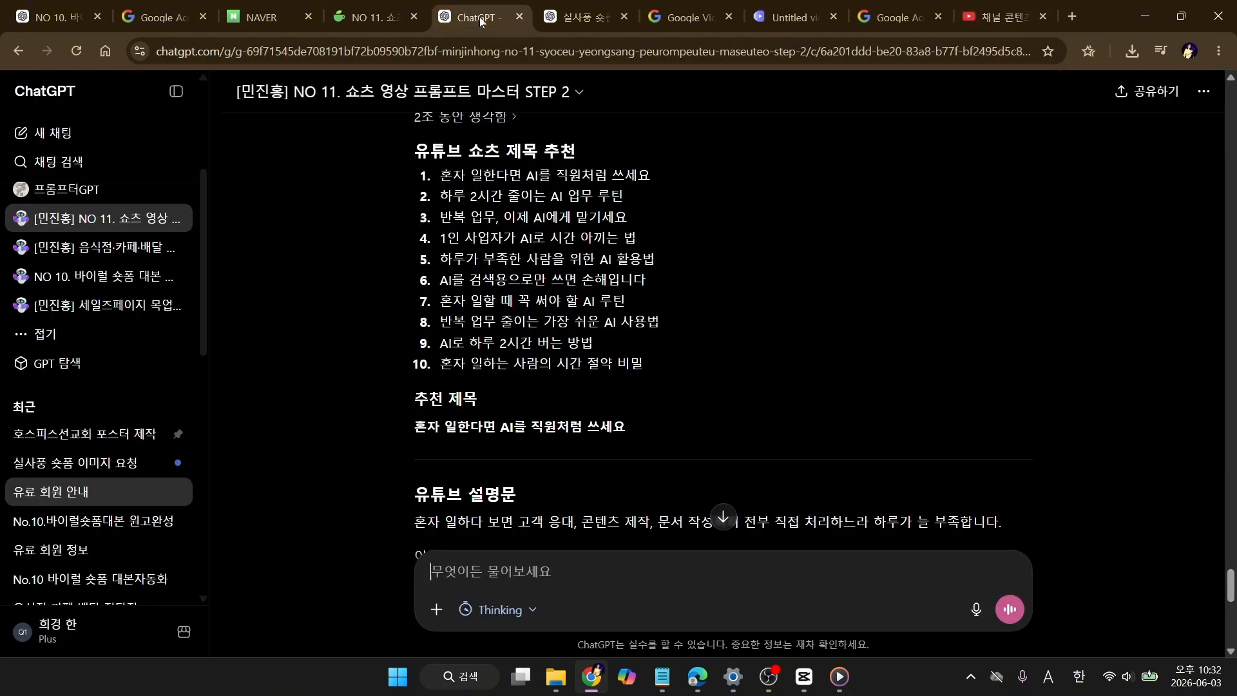
click(477, 18)
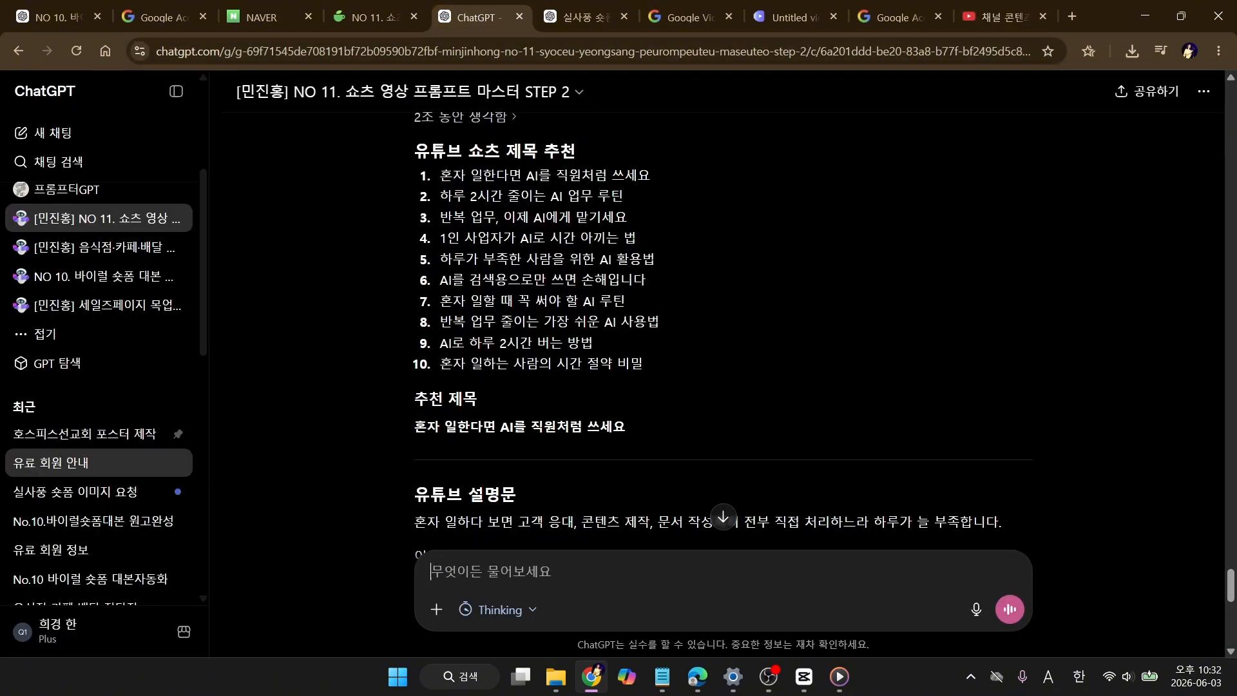
drag(414, 427, 659, 431)
key(ctrl+c)
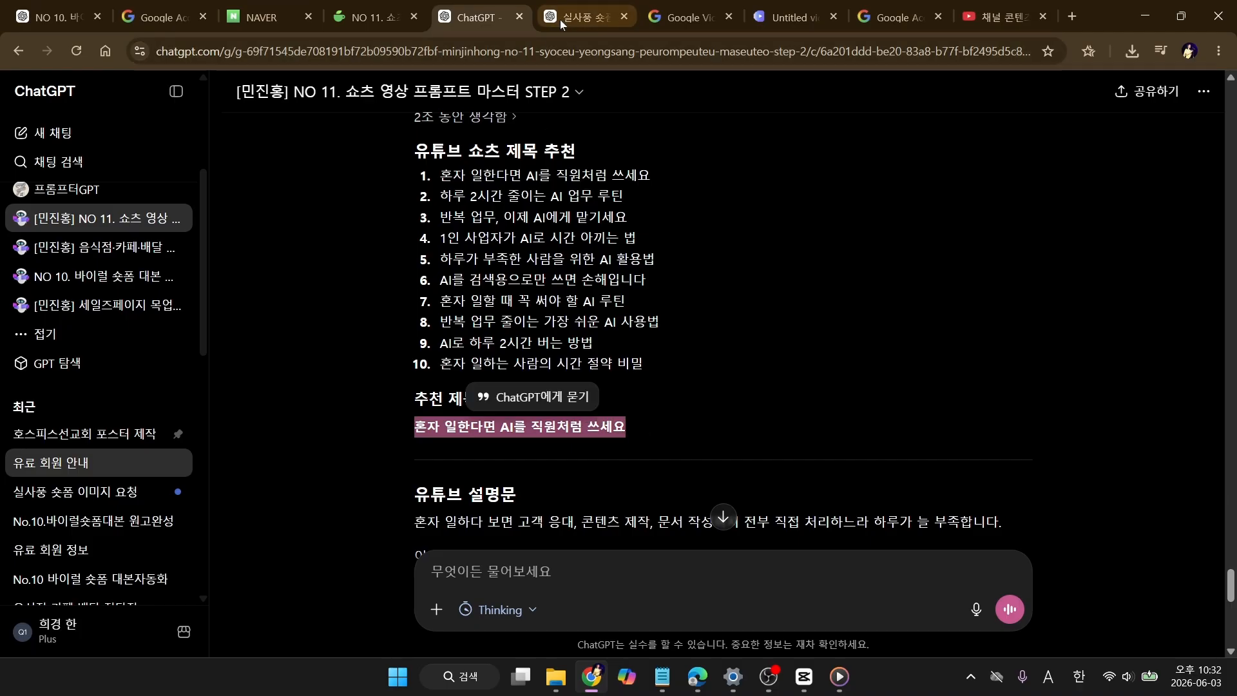
click(993, 19)
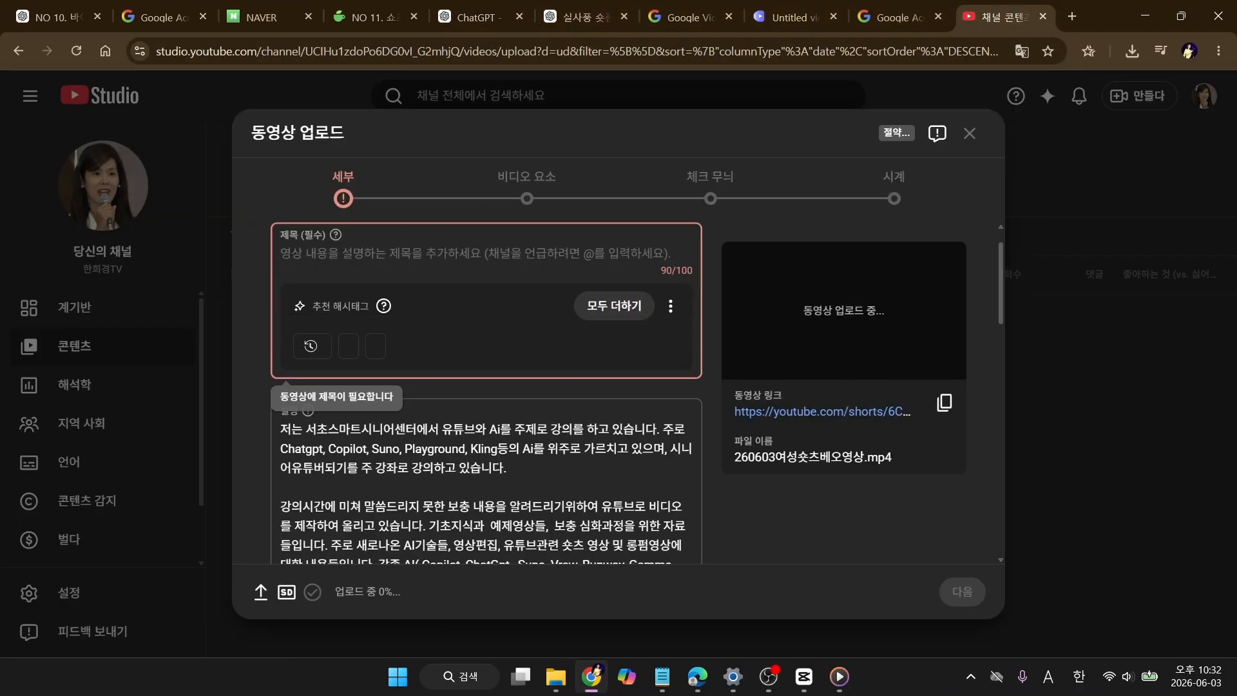
key(ctrl+v)
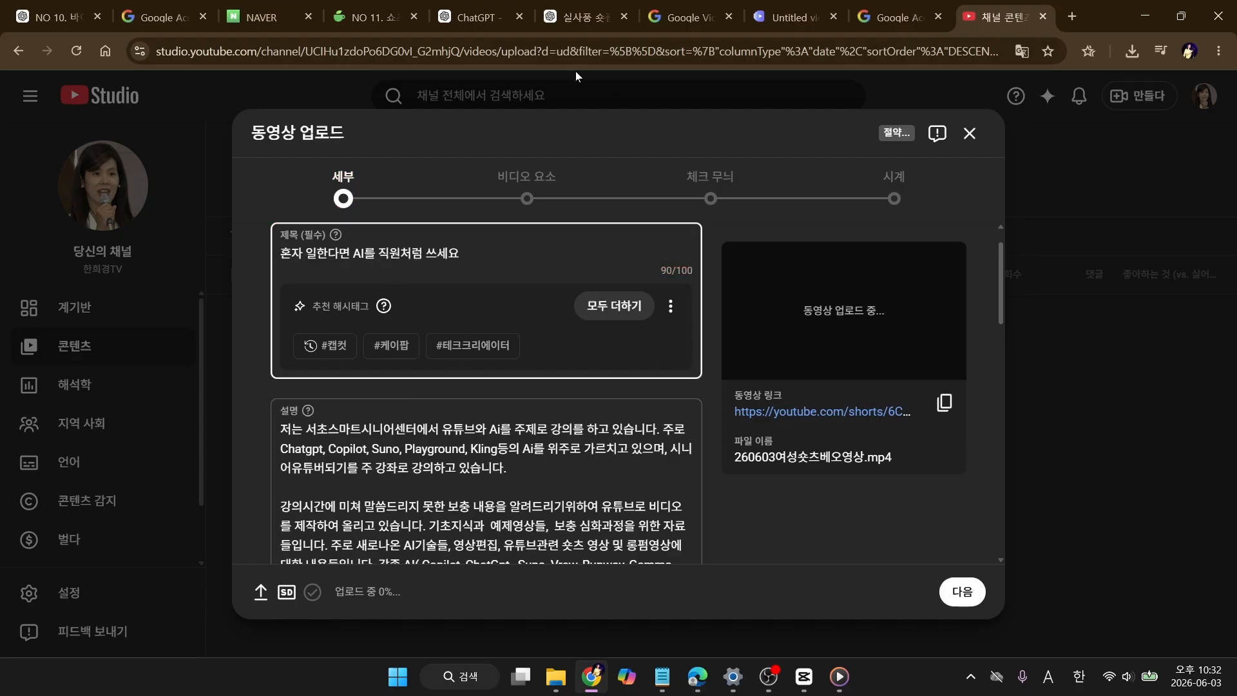
Replace the old description with ChatGPT's suggested YouTube description text.
click(489, 21)
scroll(535, 428, down, 5)
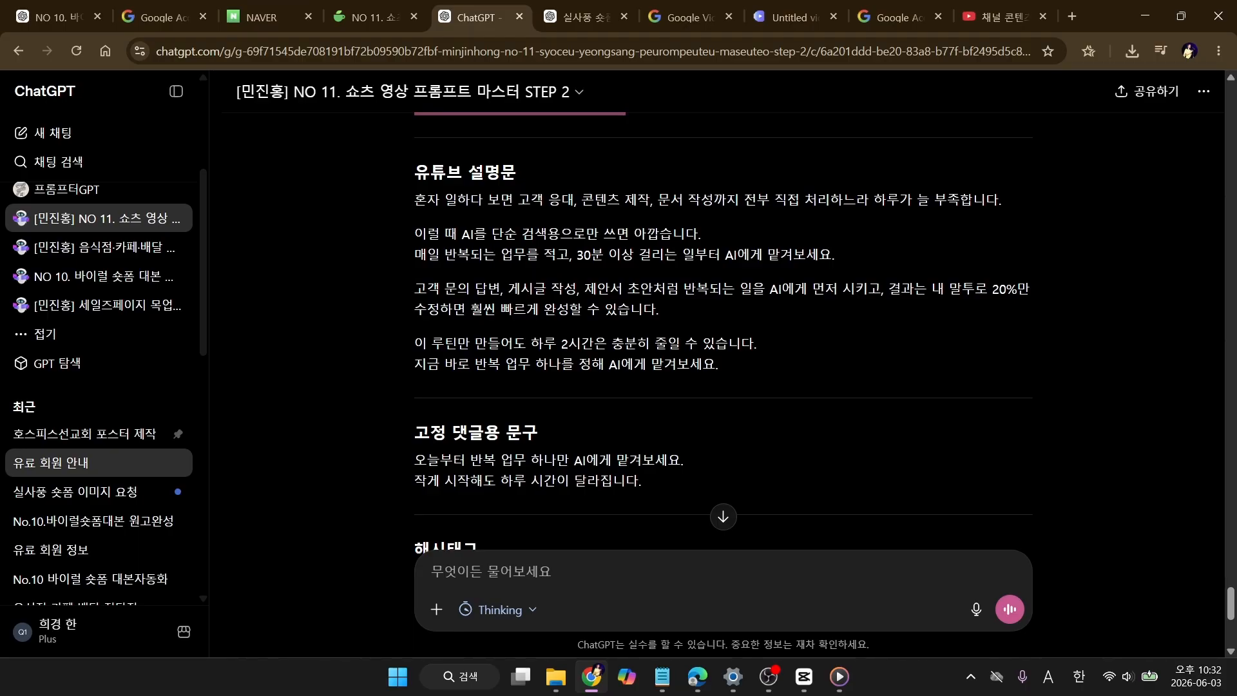
drag(415, 199, 1034, 355)
key(ctrl+c)
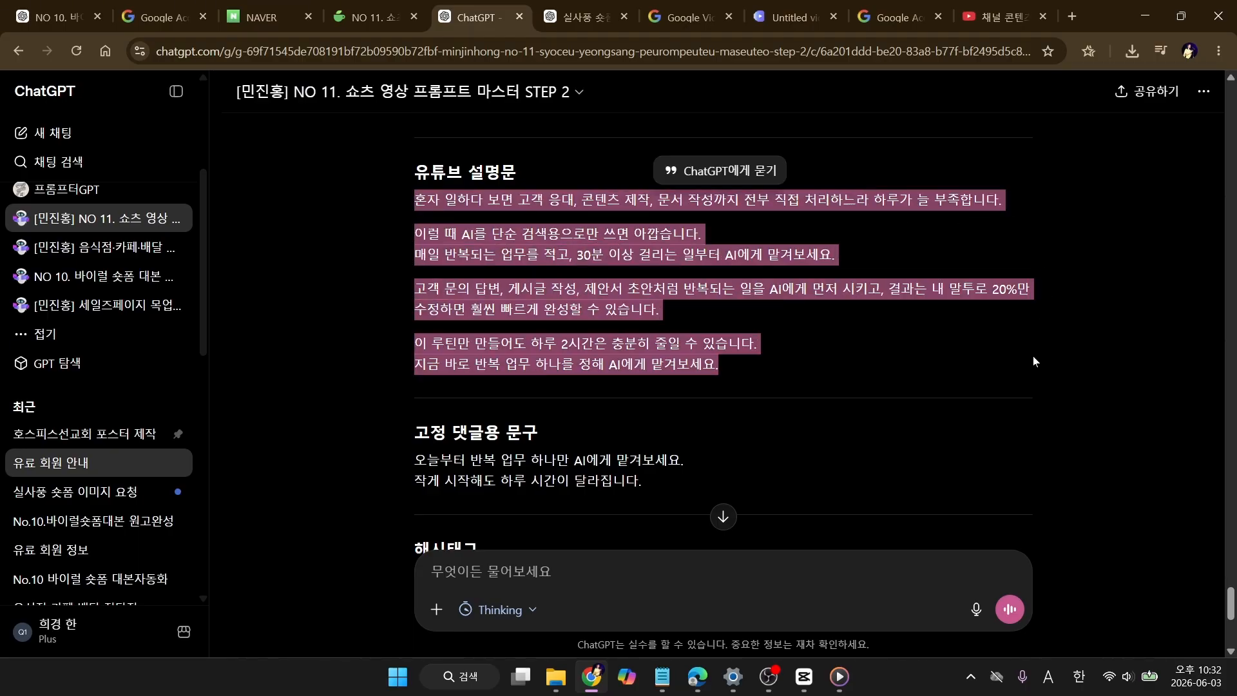
click(1002, 17)
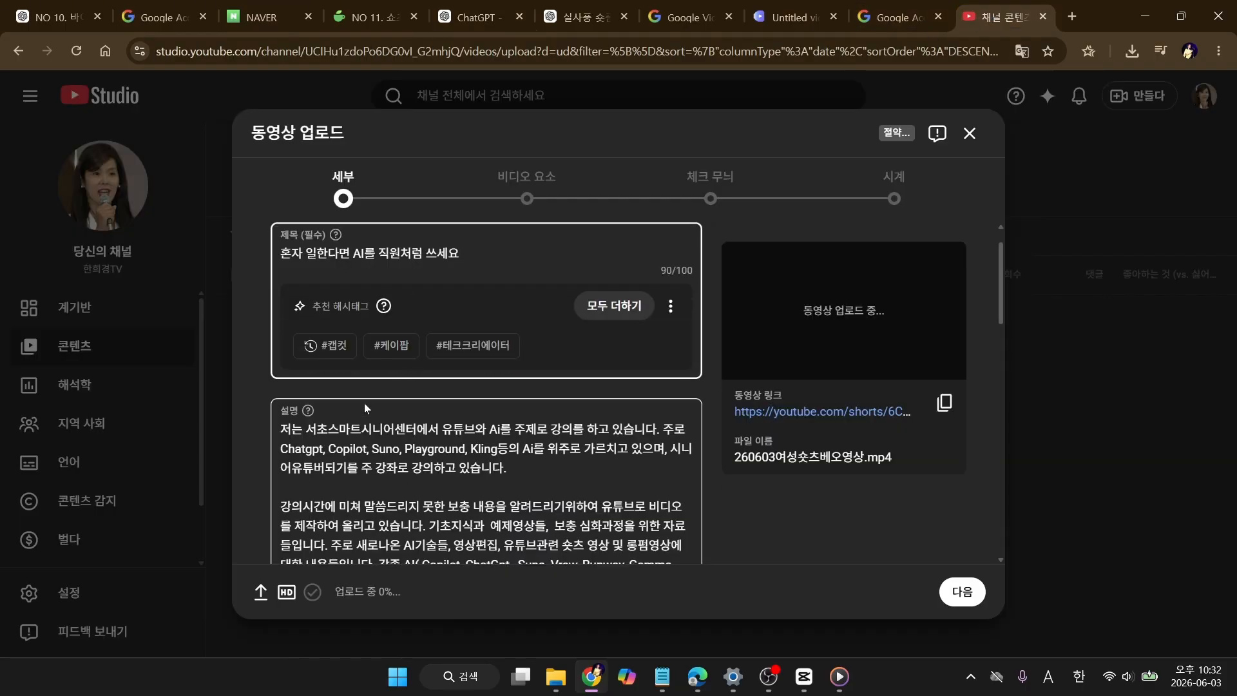
drag(281, 429, 644, 571)
scroll(486, 387, up, 5)
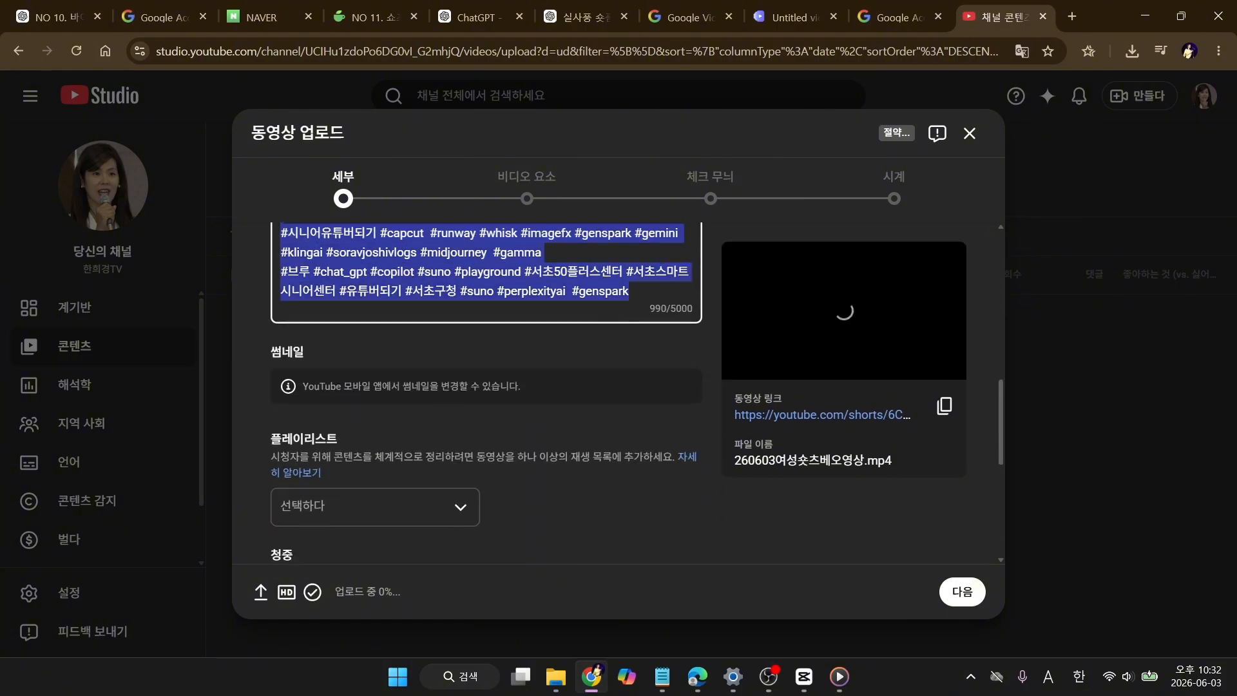
key(BackSpace)
key(ctrl+v)
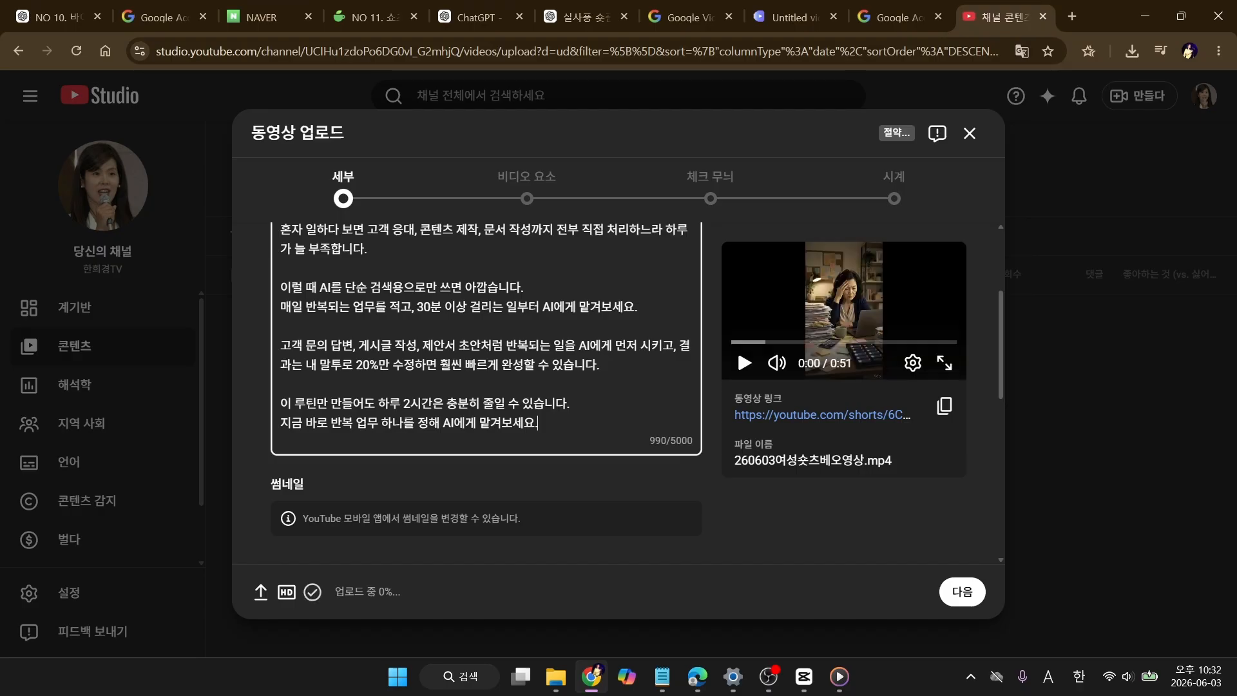
Paste ChatGPT's fifteen suggested hashtags below the description.
click(478, 17)
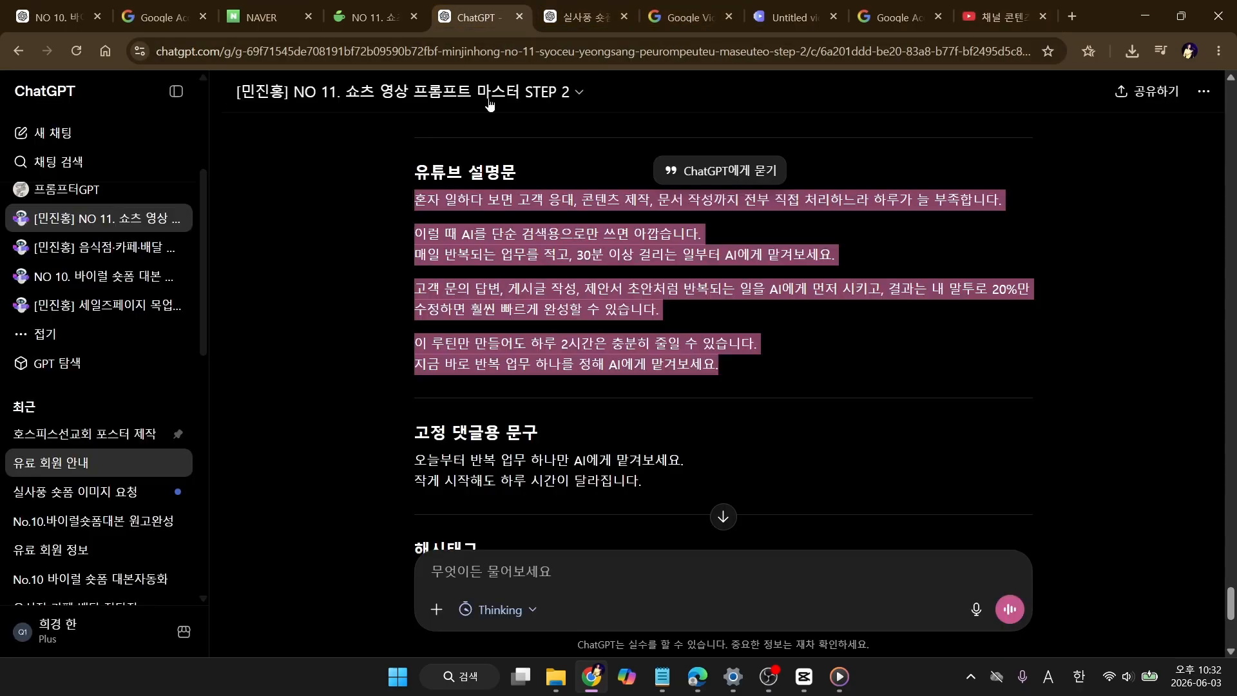
scroll(540, 435, down, 6)
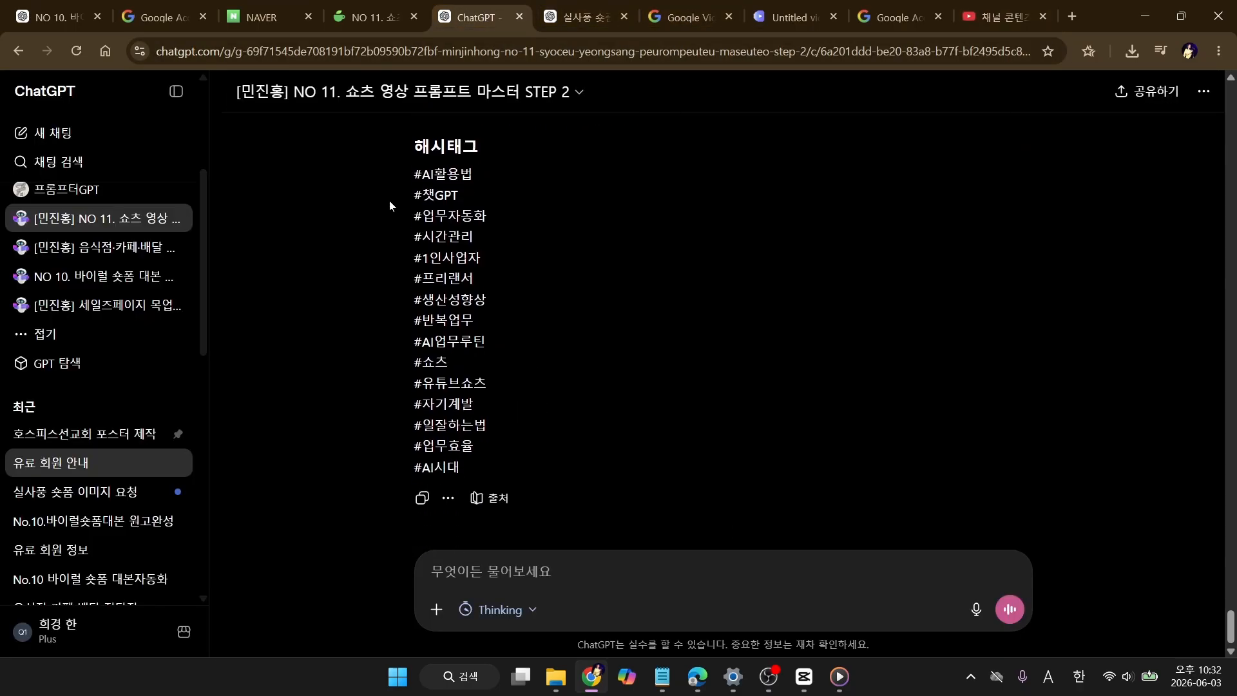
drag(413, 174, 492, 216)
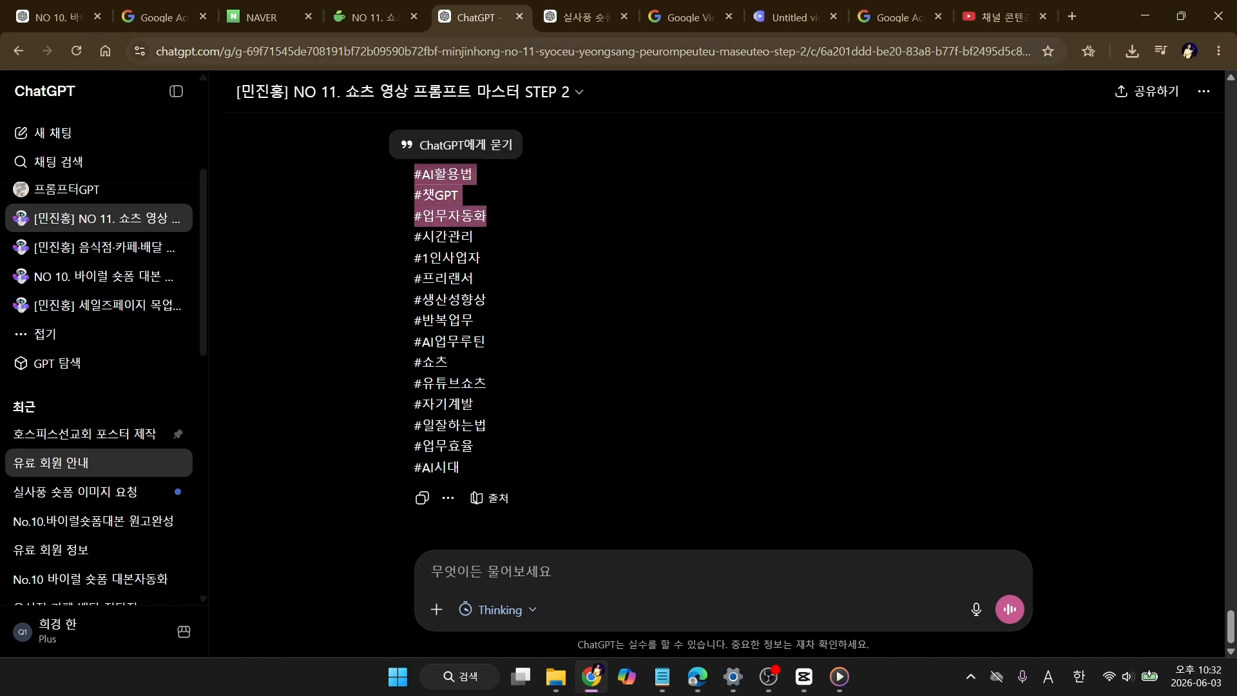
click(562, 216)
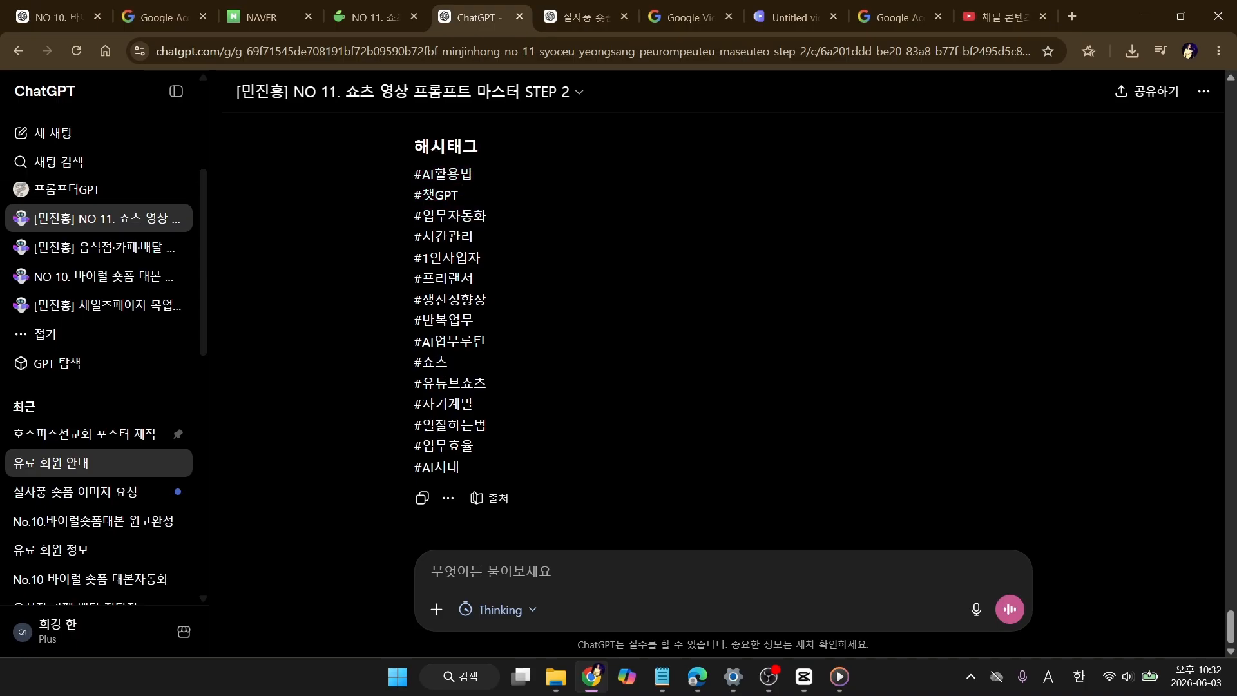
drag(413, 172, 497, 480)
click(996, 18)
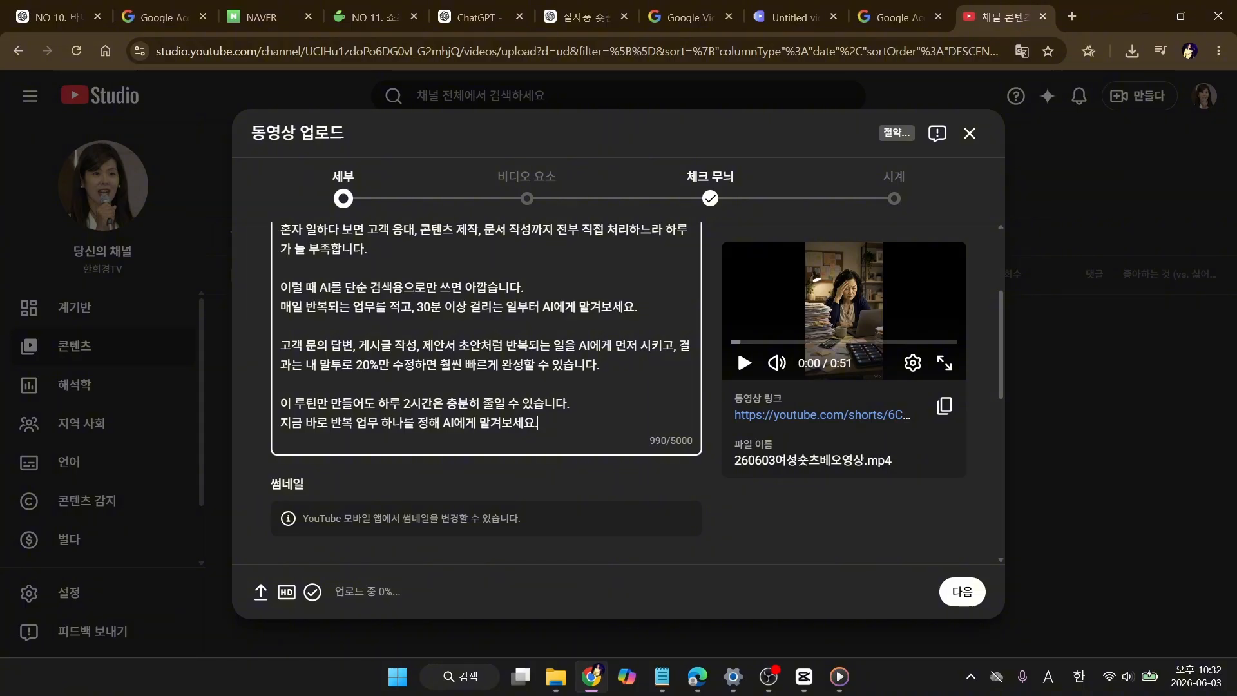
key(ctrl+v)
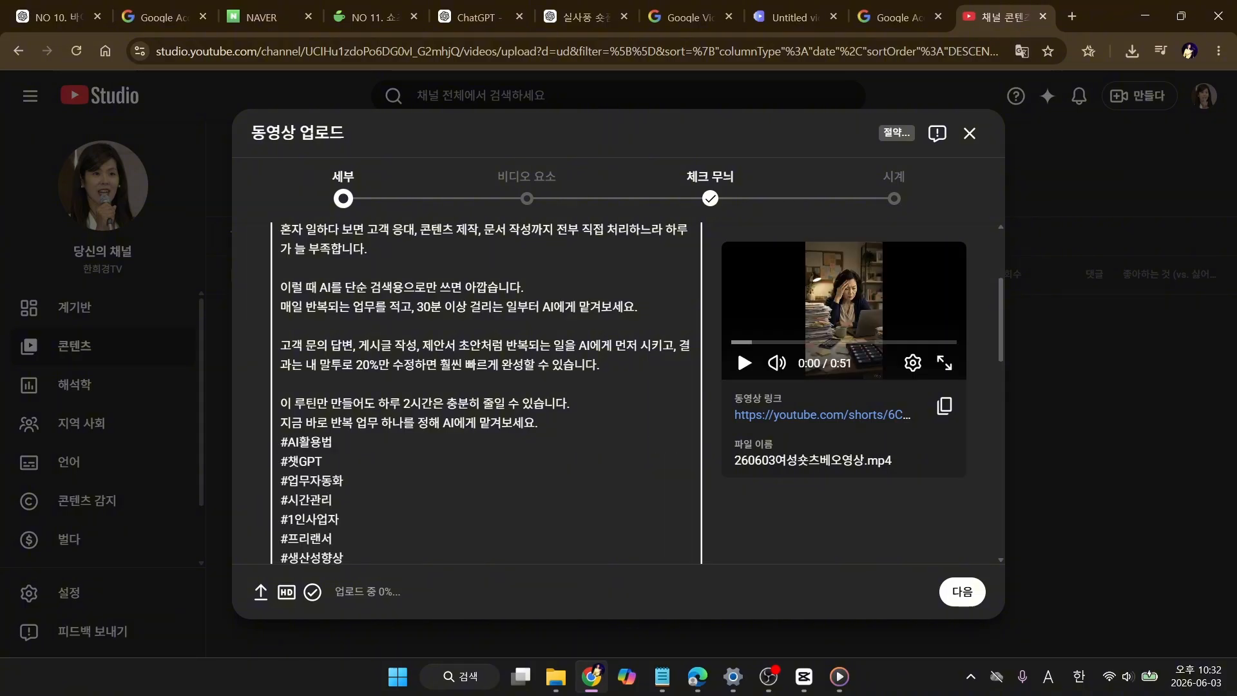
Add the Short to the first listed playlist.
scroll(587, 431, down, 6)
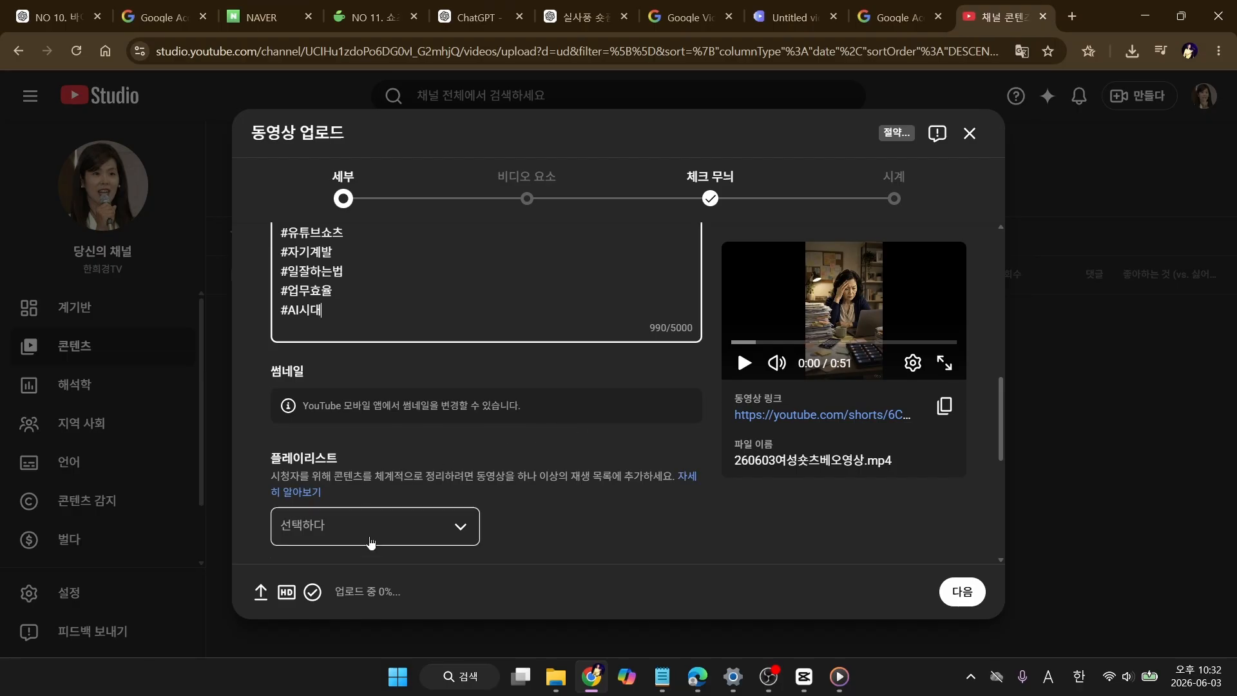
scroll(371, 544, down, 1)
click(404, 459)
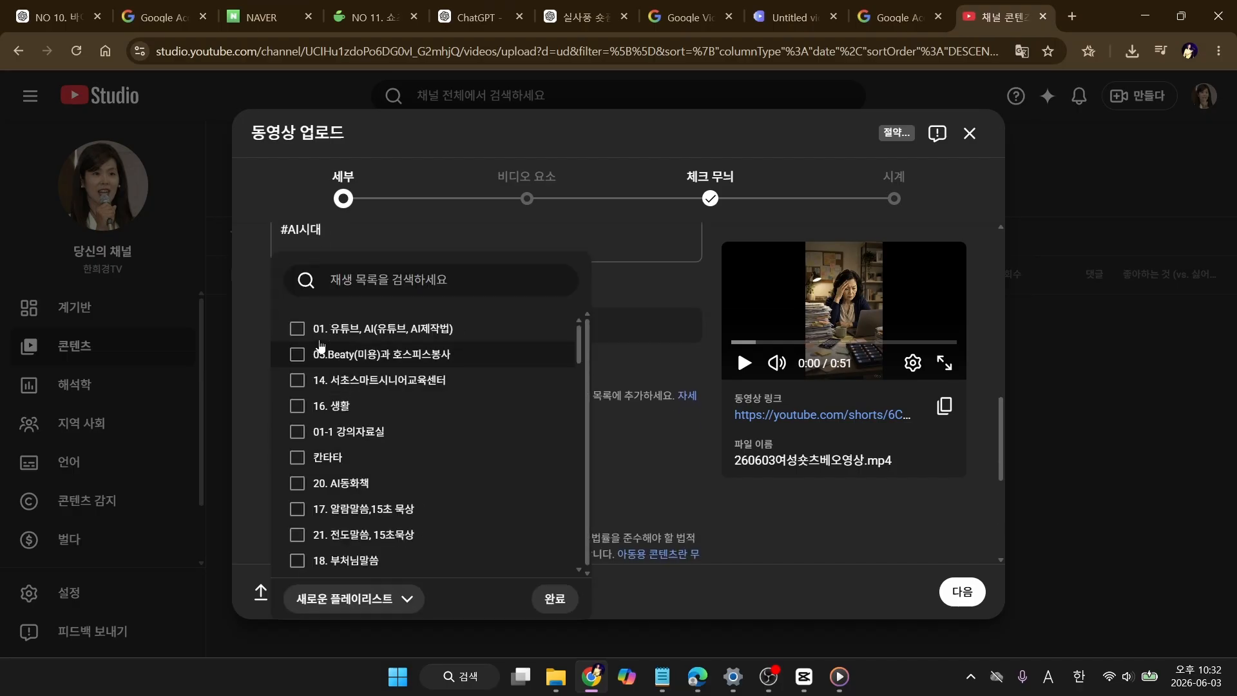
click(297, 329)
click(637, 455)
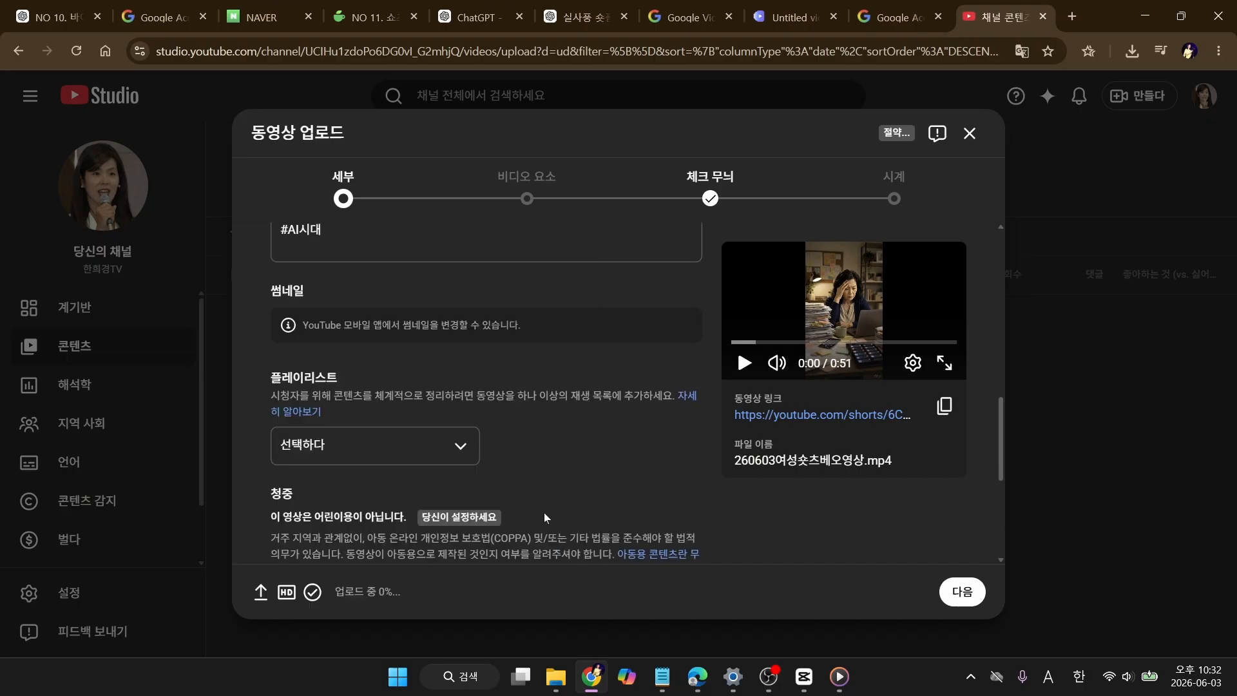
Append a period and the first three hashtags to the end of the title.
scroll(563, 505, down, 5)
scroll(563, 505, up, 10)
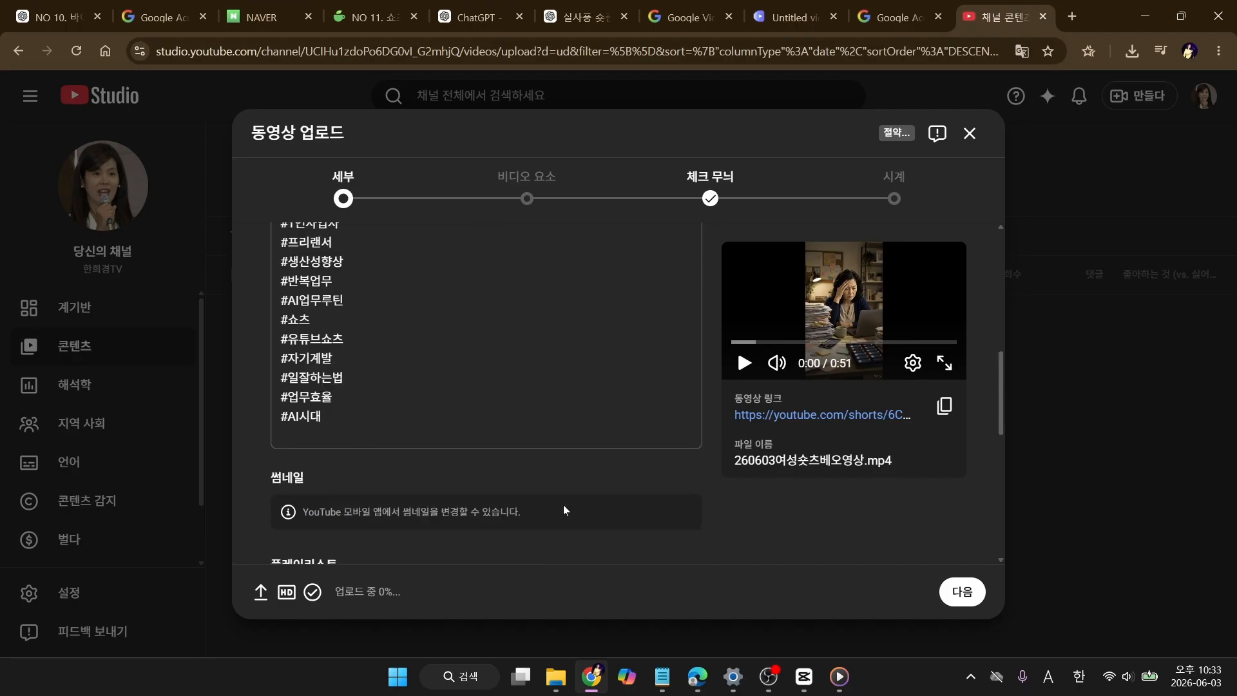
scroll(564, 505, down, 5)
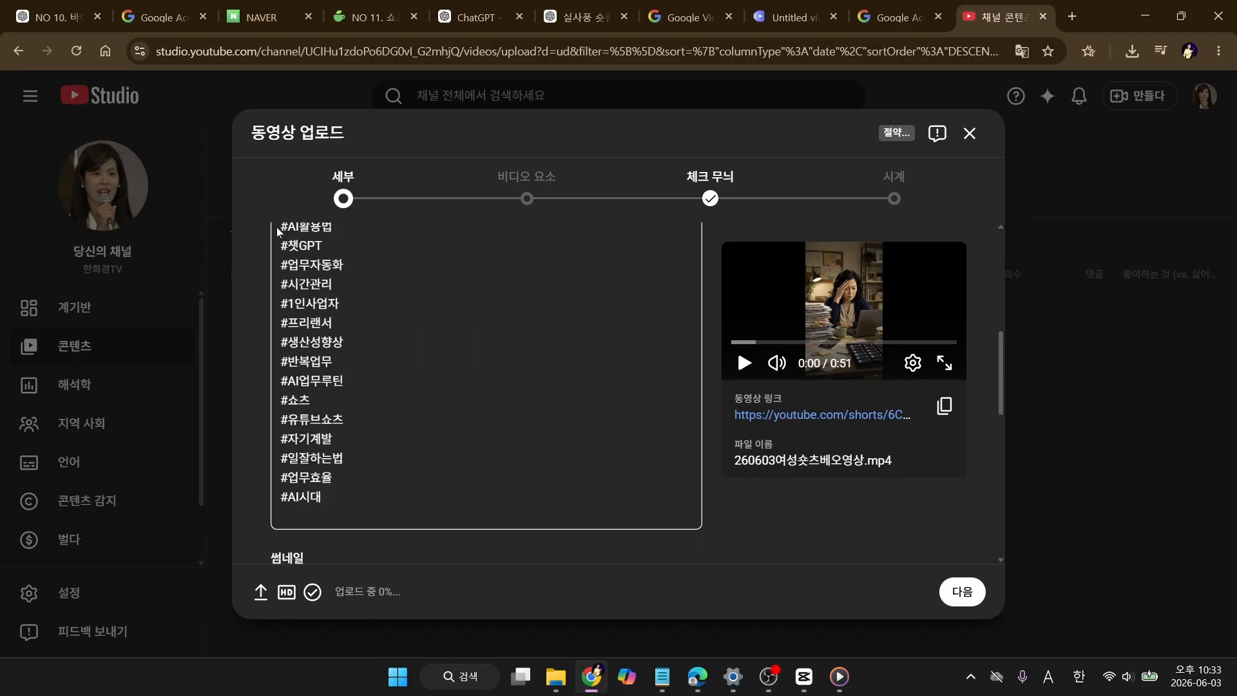
drag(281, 226, 344, 265)
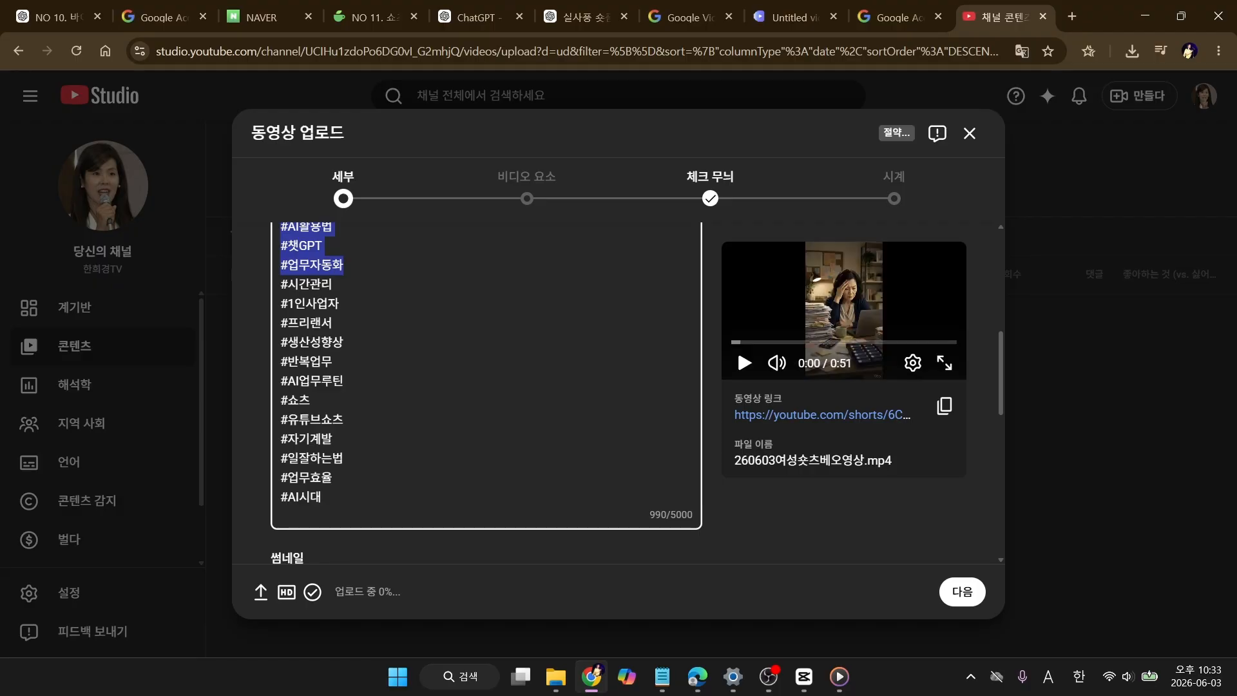
scroll(513, 325, up, 8)
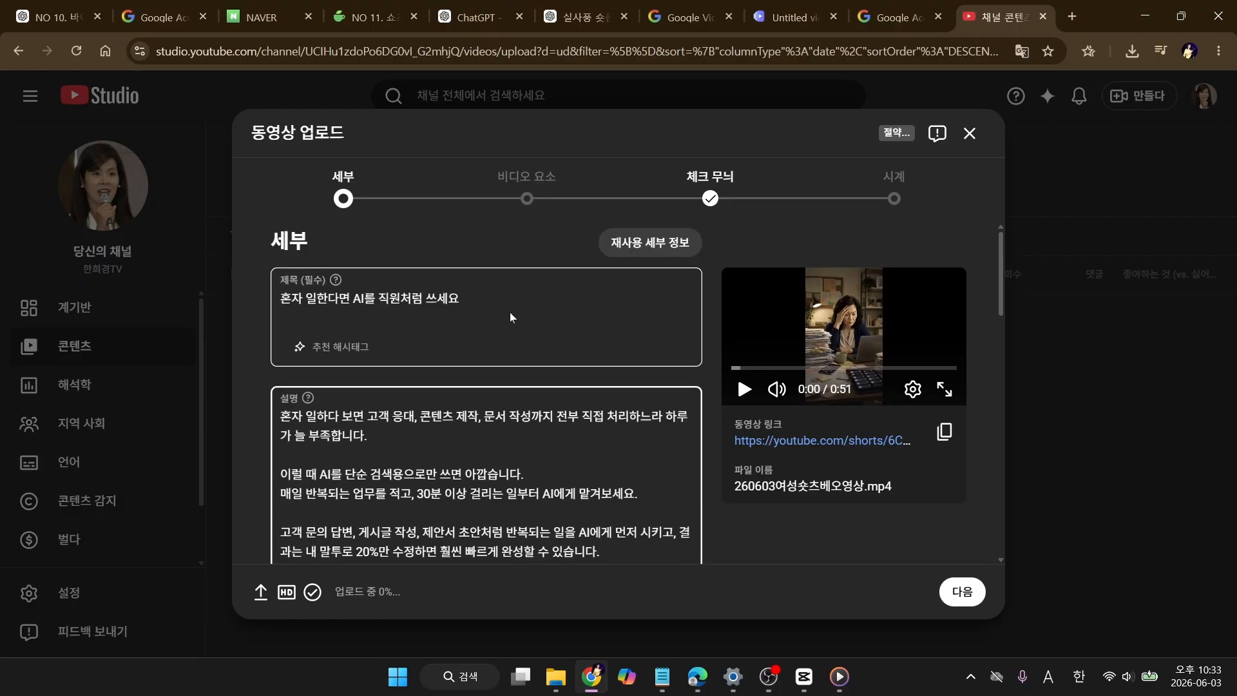
click(512, 317)
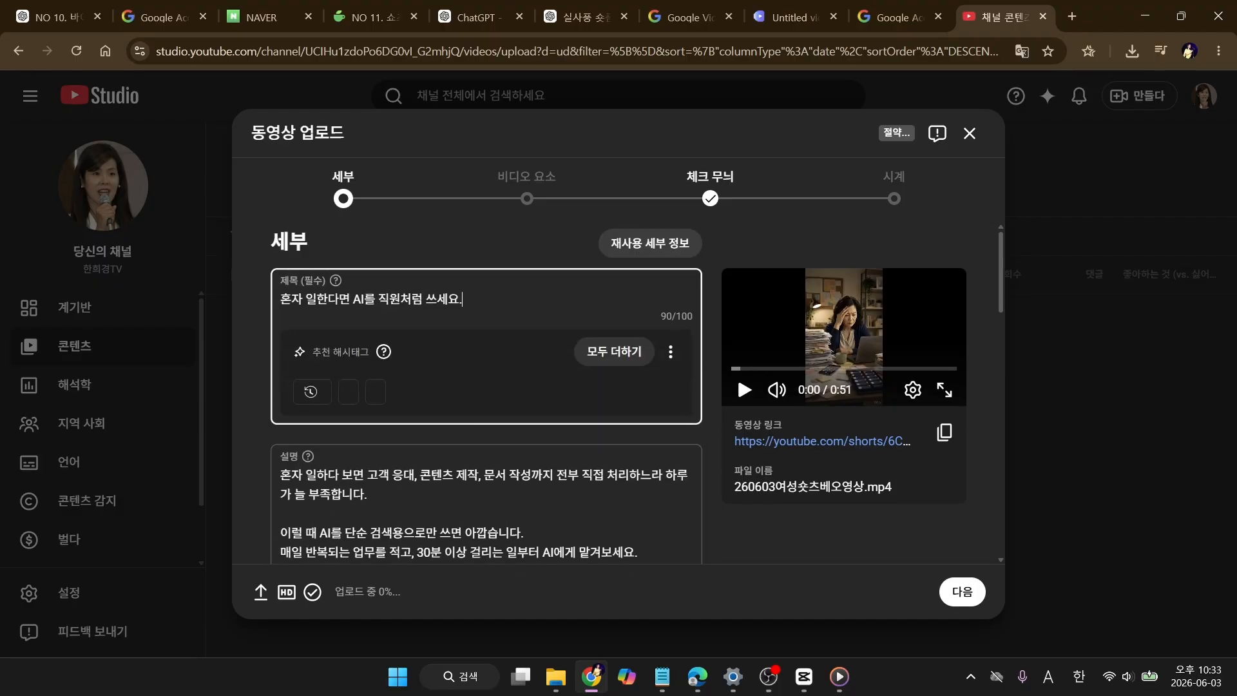
text(.)
text(#AI활용법#챗GPT#업무자동화)
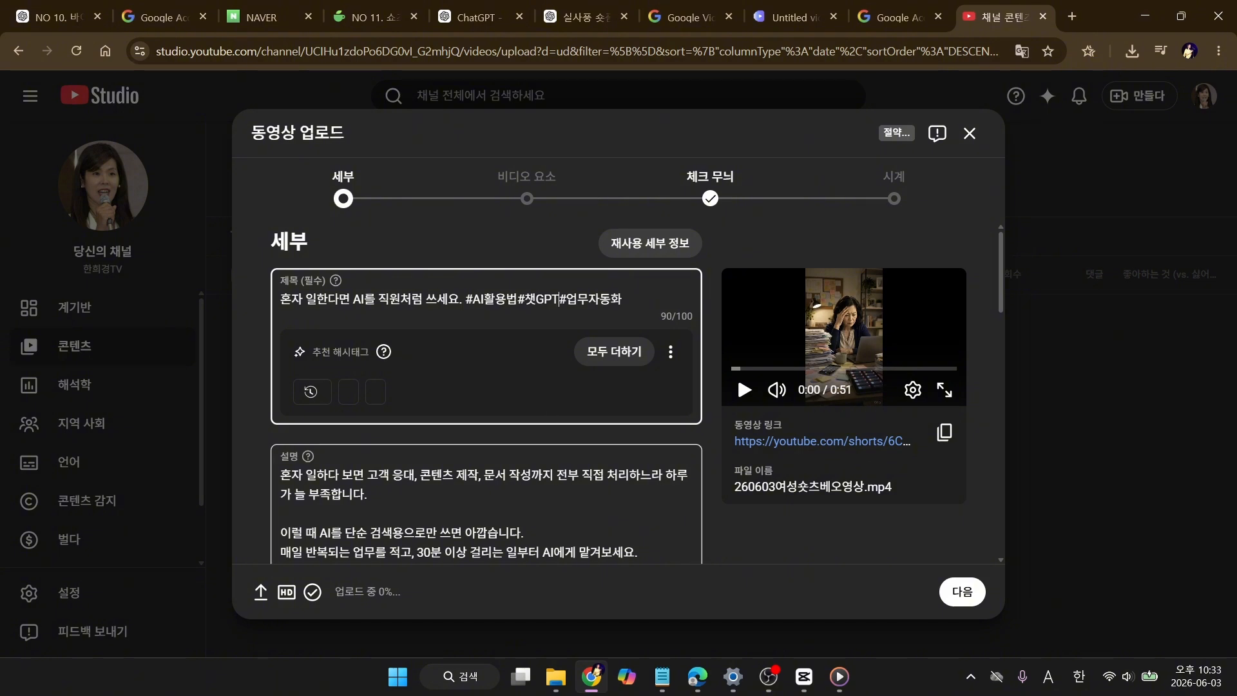
In the expanded advanced settings, answer 아니요 to realistic AI-altered content.
scroll(486, 400, down, 3)
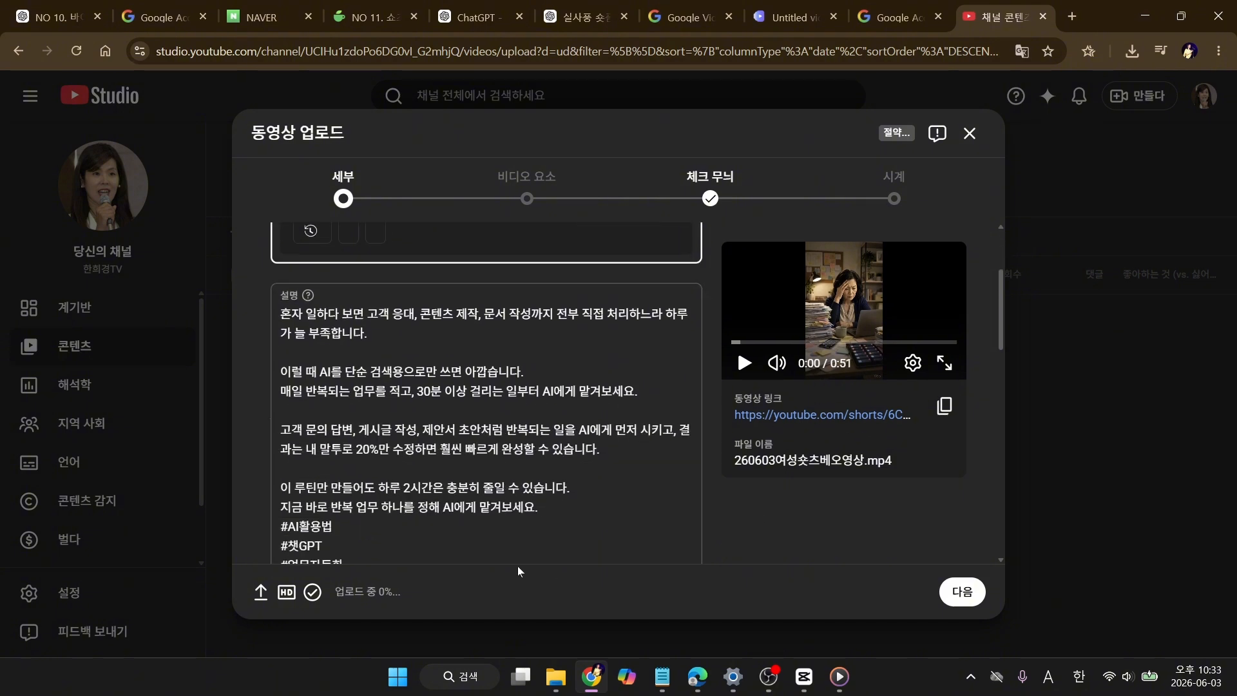
scroll(748, 550, down, 15)
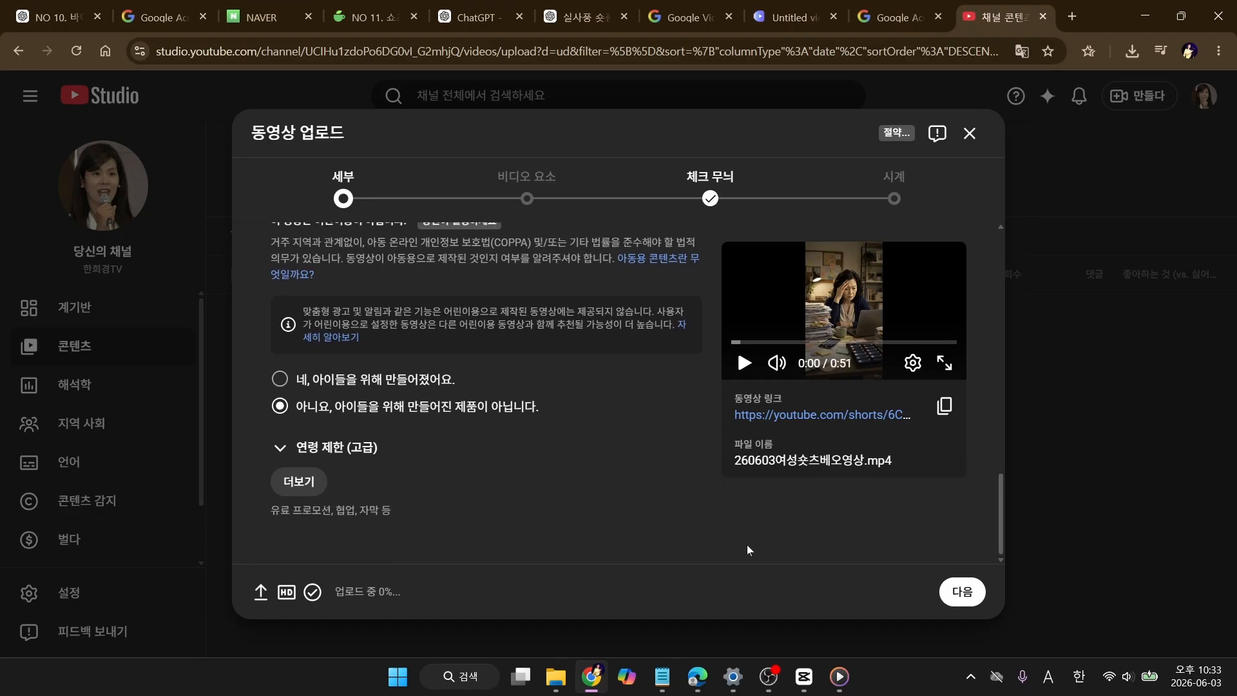
scroll(748, 544, up, 15)
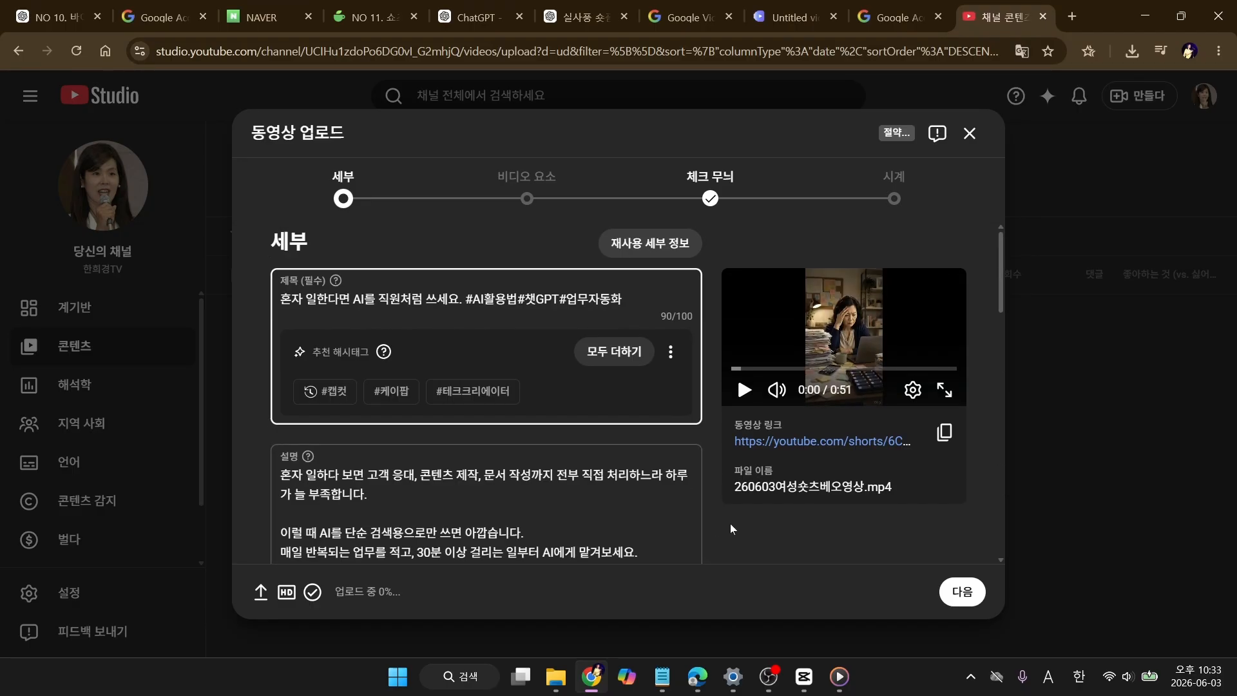
scroll(731, 529, down, 10)
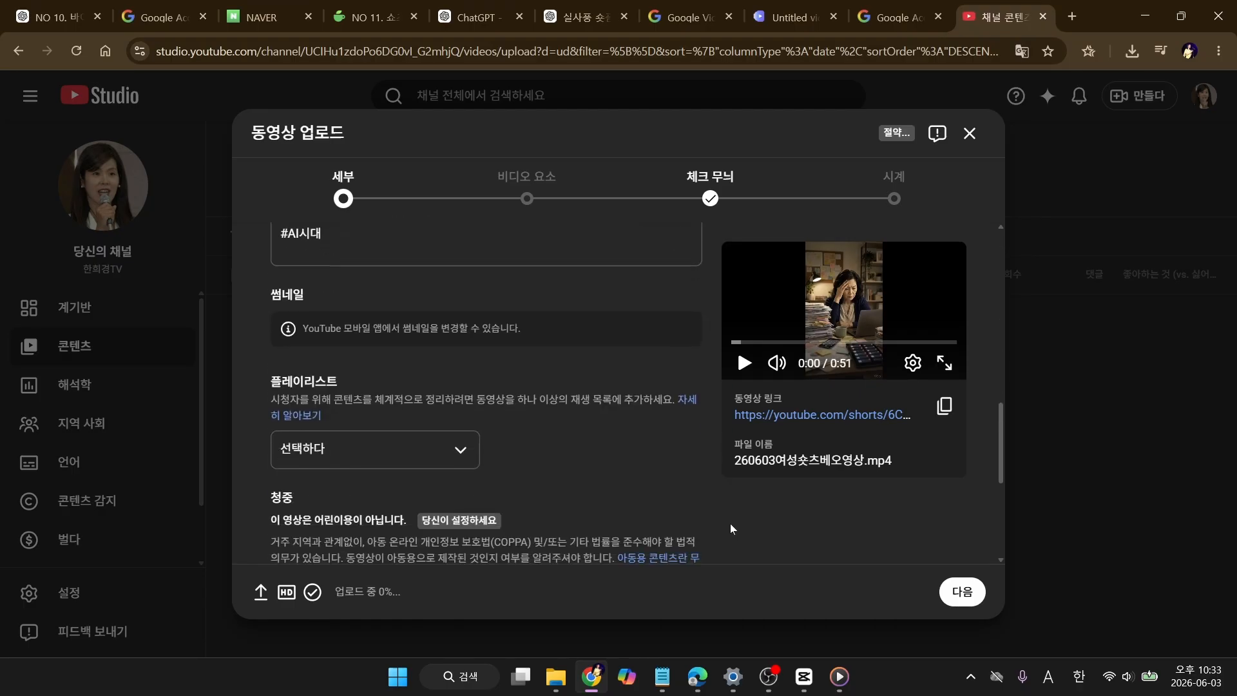
scroll(731, 529, down, 5)
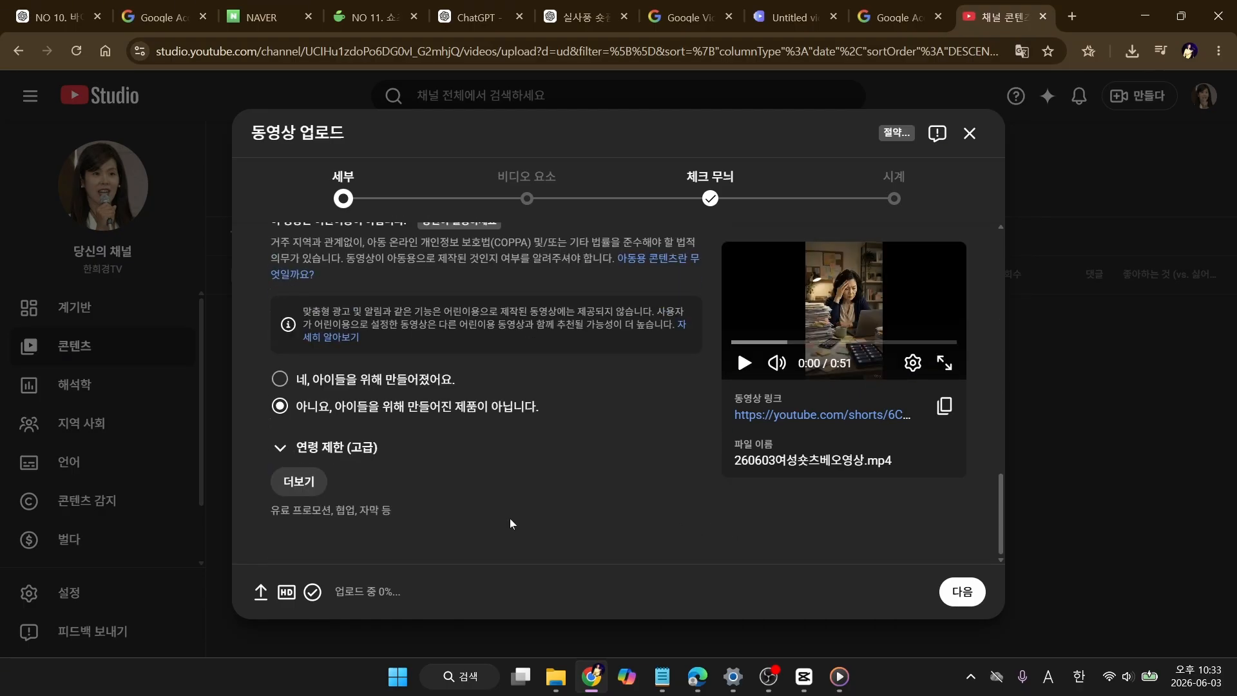
click(298, 481)
scroll(392, 465, down, 5)
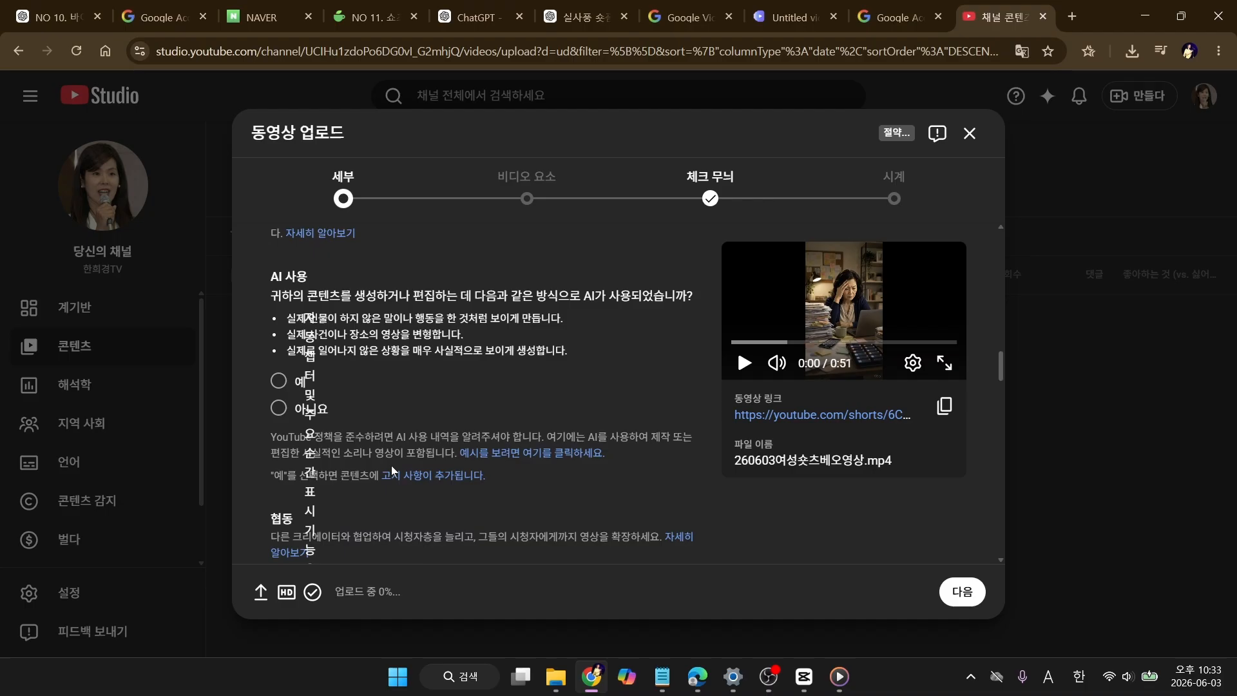
click(278, 408)
Advance the upload from Details to the Video elements step.
scroll(350, 428, down, 5)
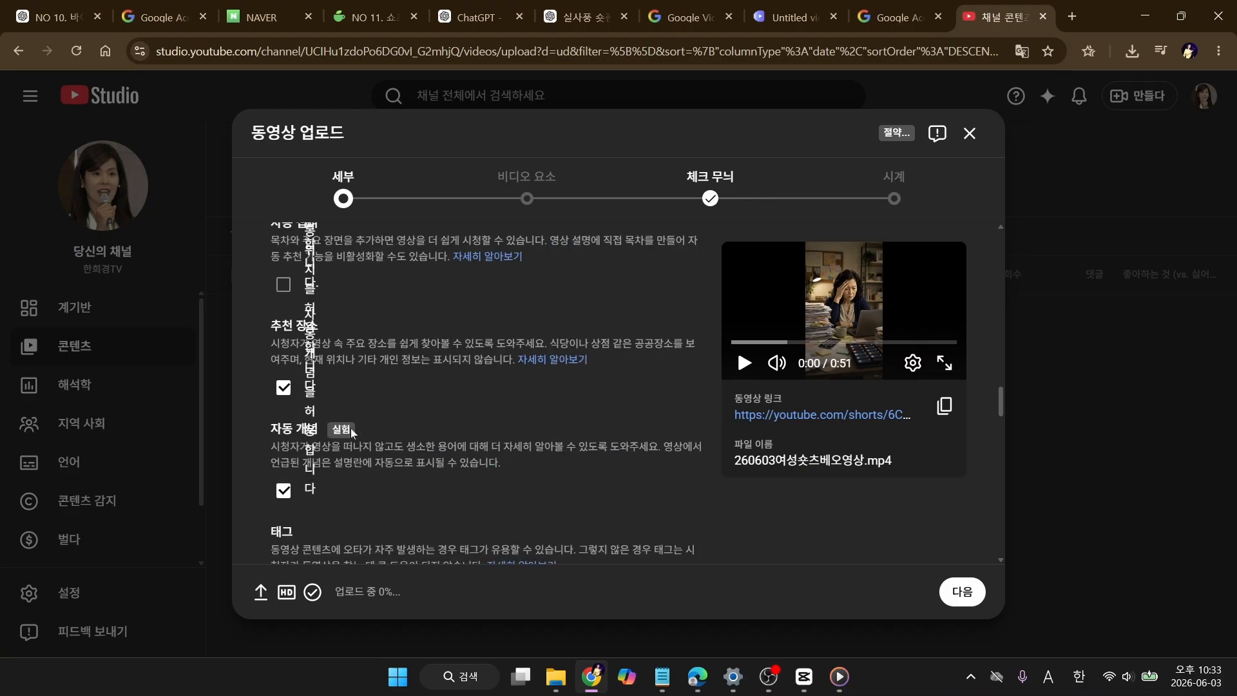
scroll(350, 428, down, 10)
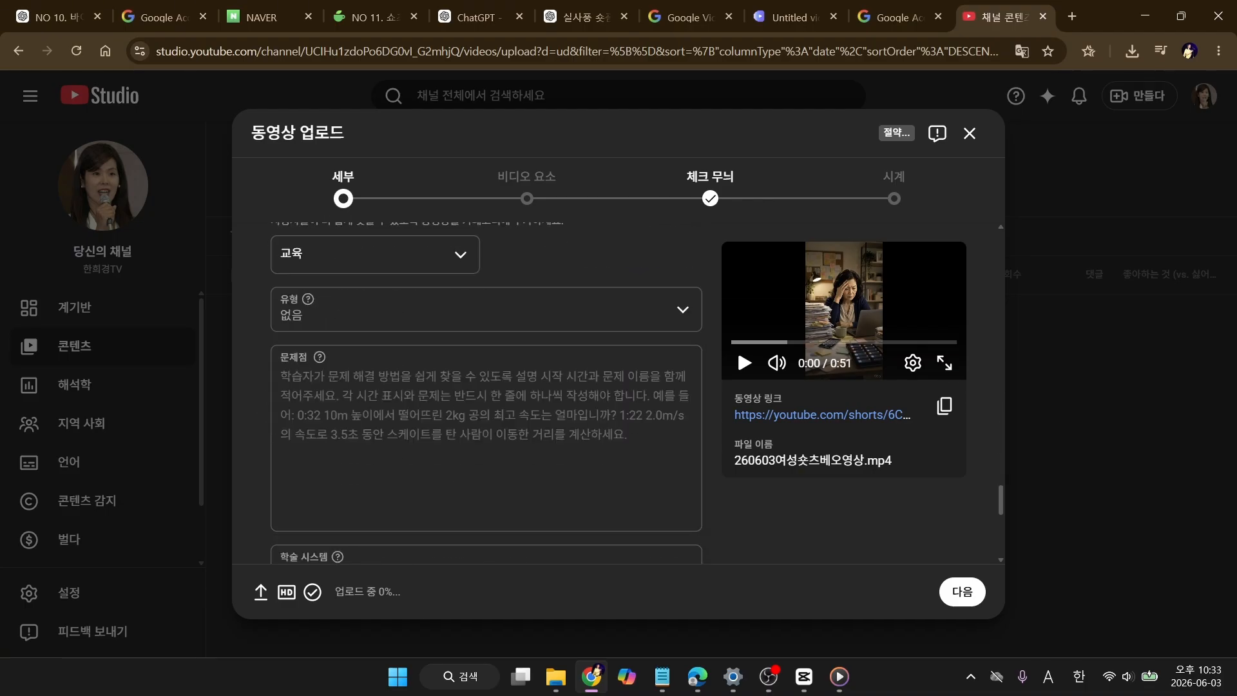
scroll(347, 441, up, 3)
scroll(347, 440, down, 5)
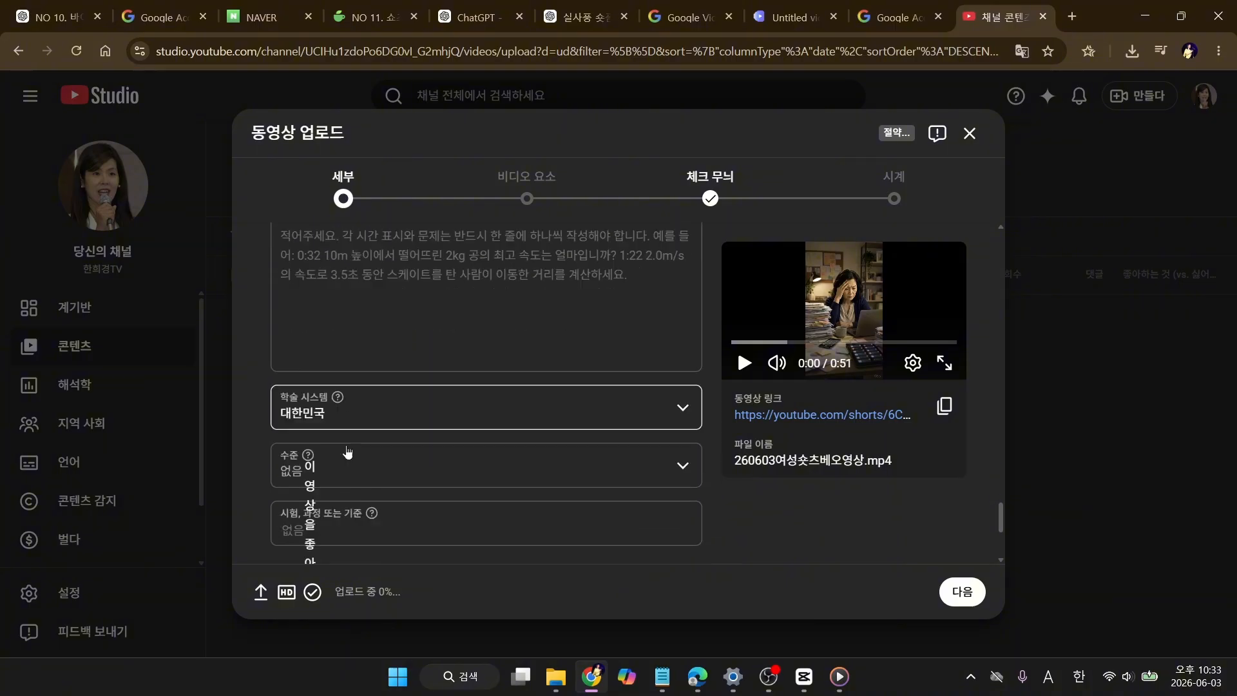
scroll(348, 452, down, 5)
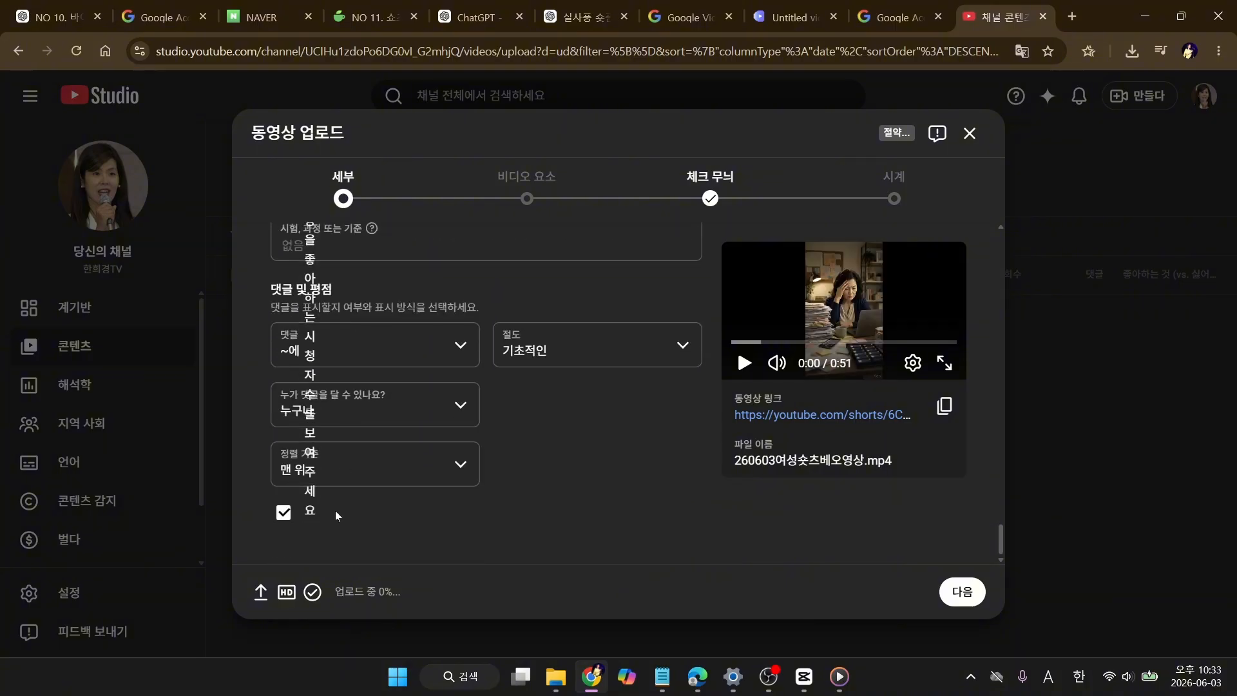
click(984, 599)
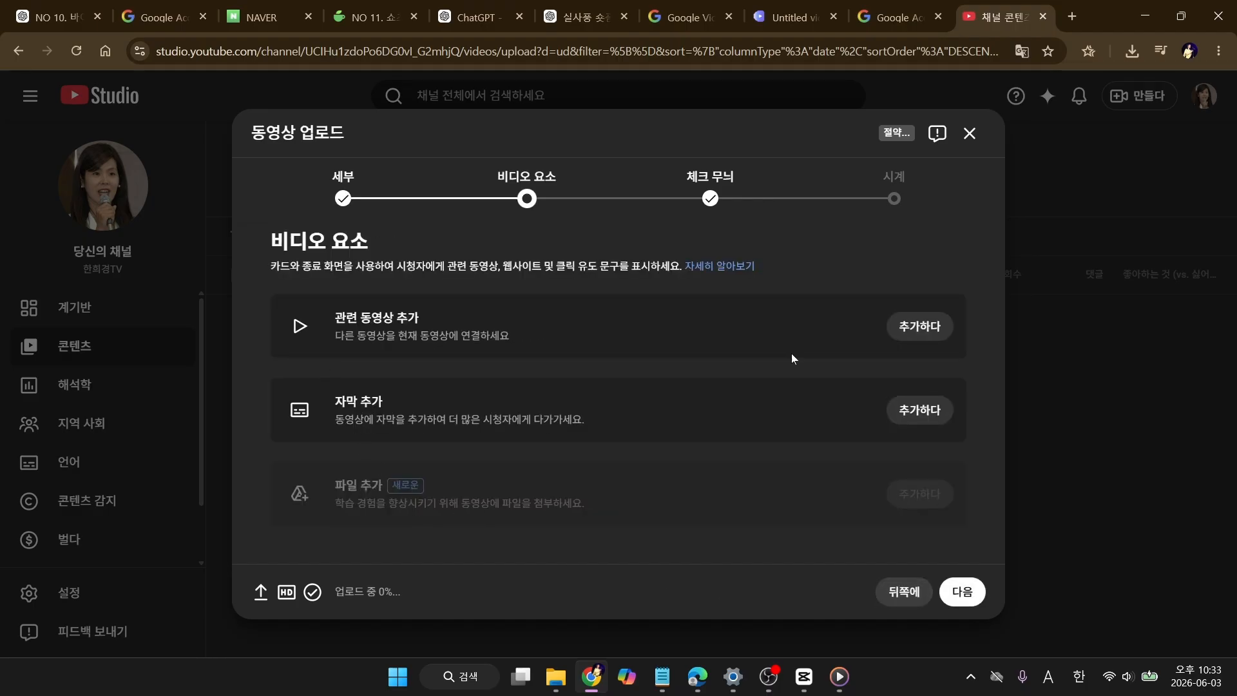
Link 'ChatGPT와 Google AI Studio로…' as the related video and continue to copyright checks.
click(914, 327)
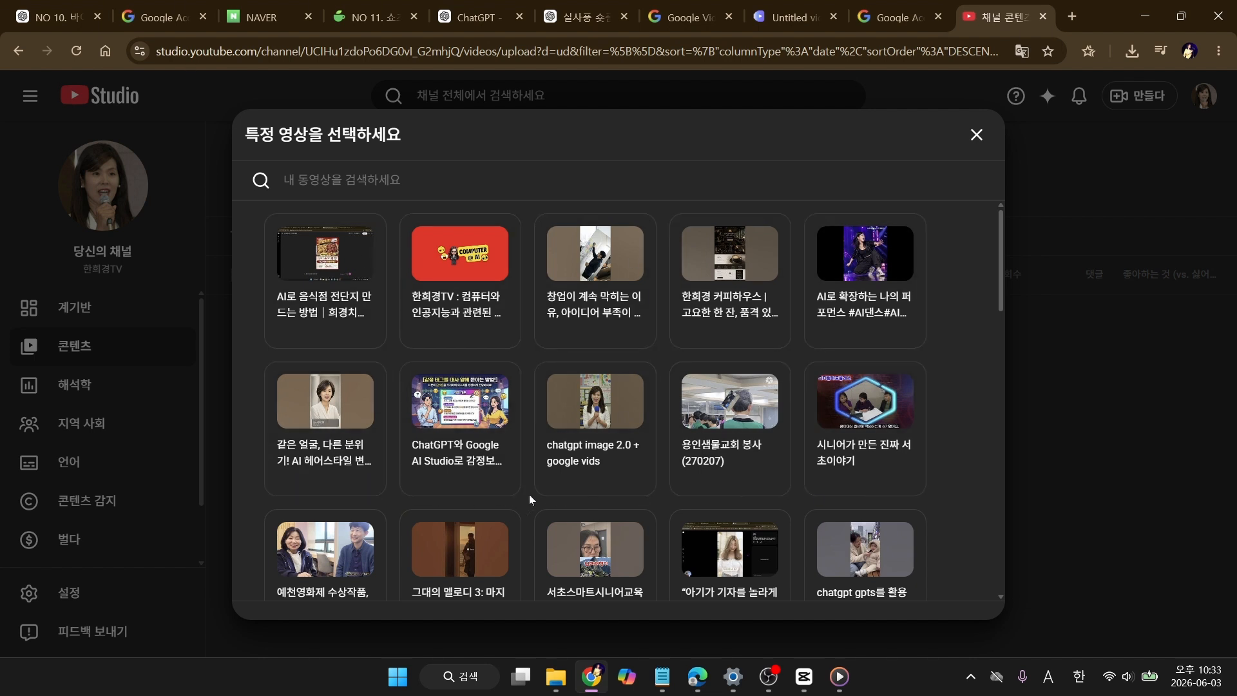
scroll(530, 495, down, 3)
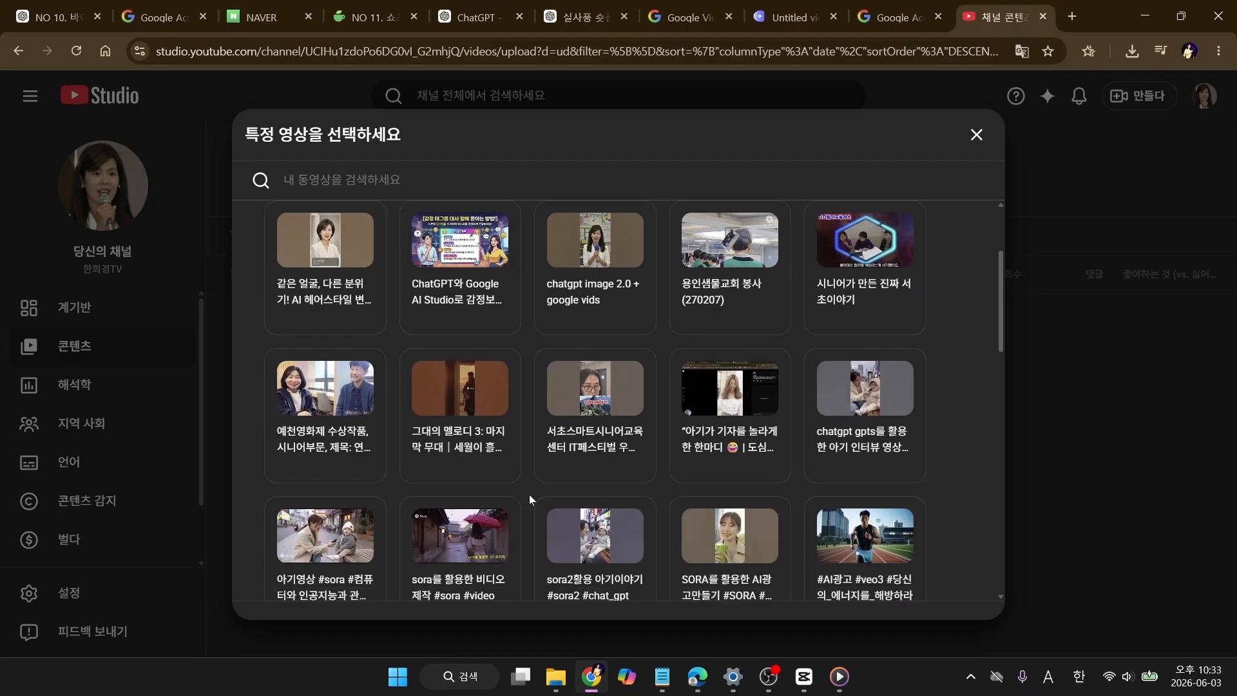
scroll(529, 499, up, 3)
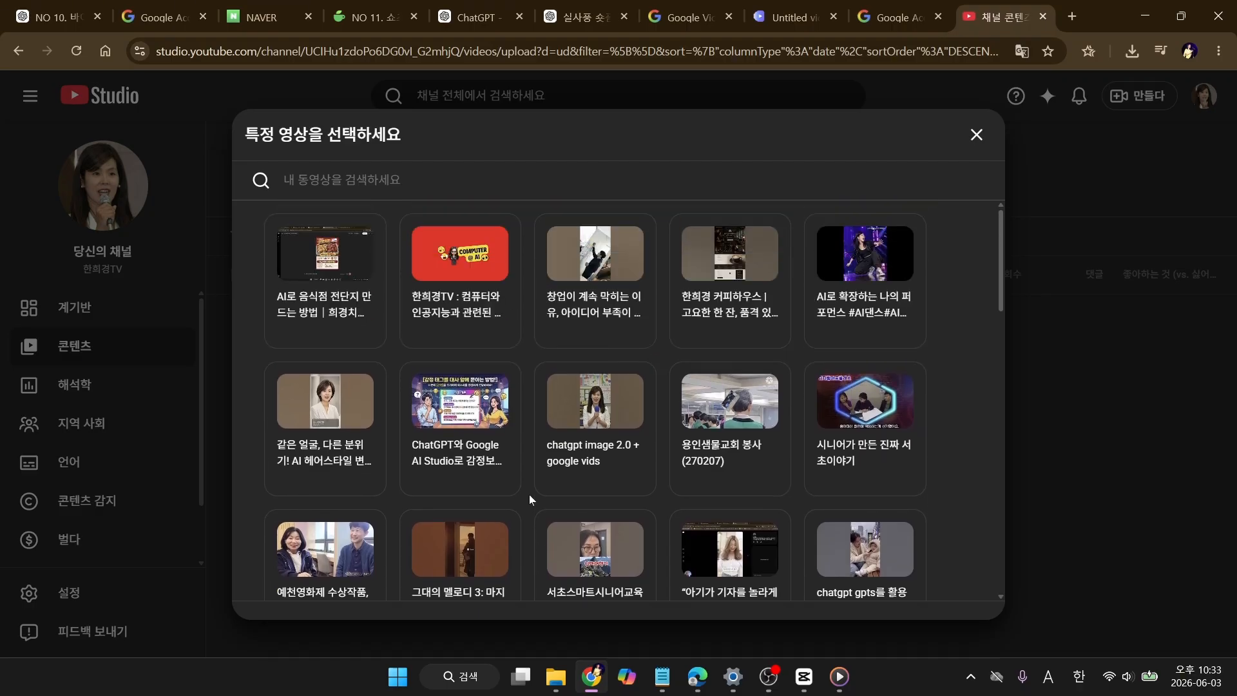
scroll(528, 498, down, 1)
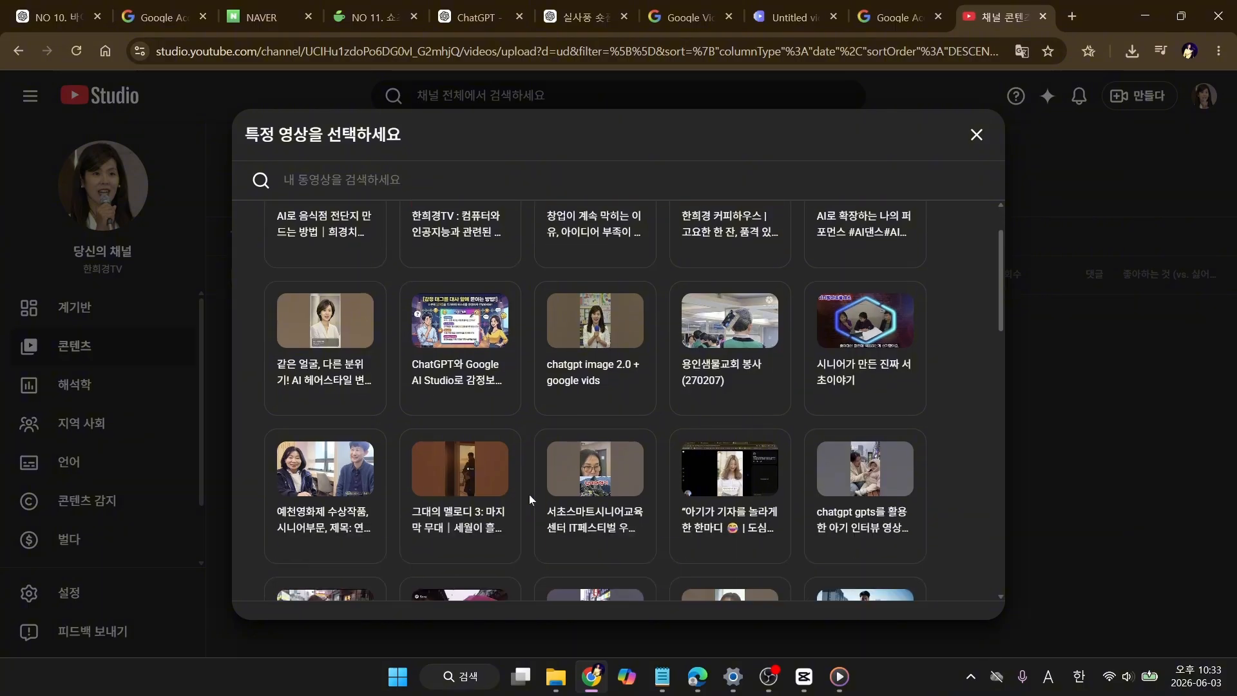
click(481, 354)
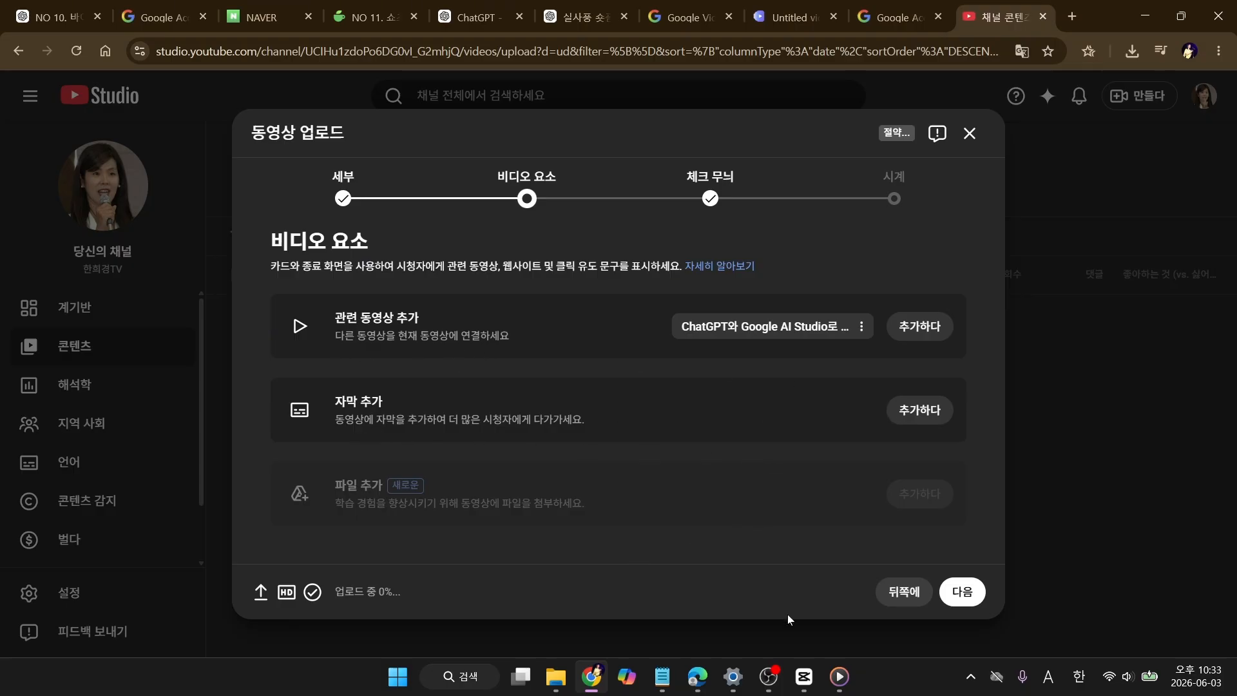
click(967, 601)
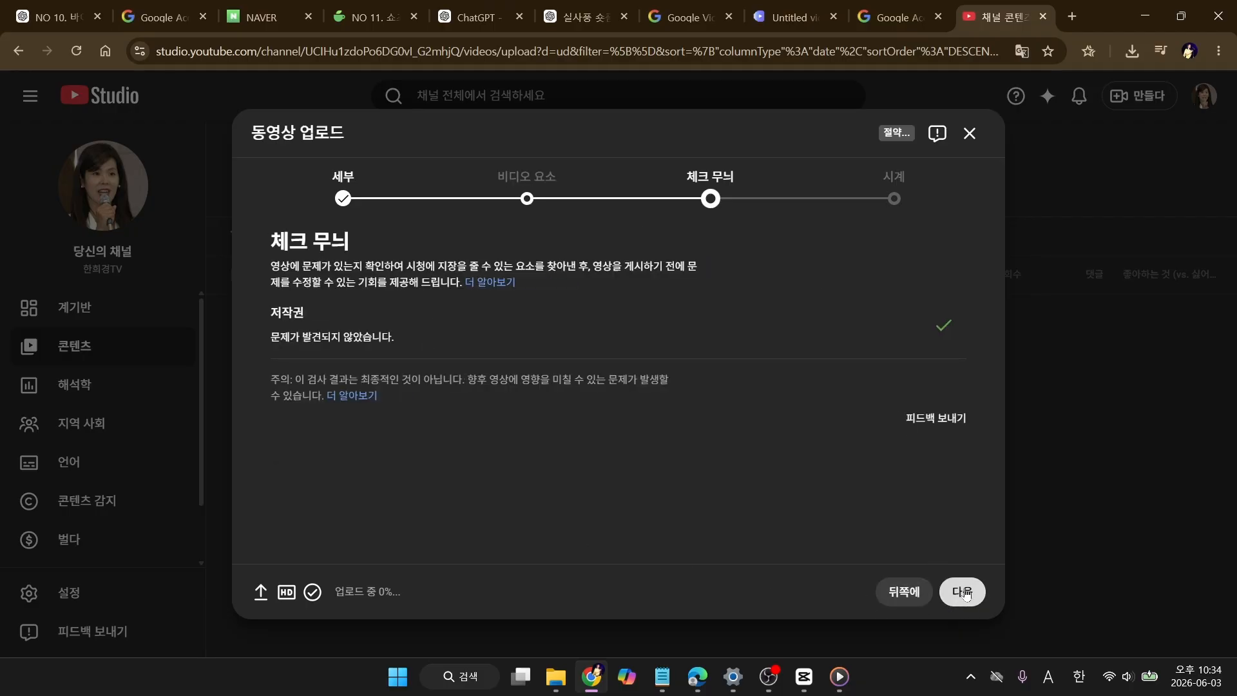
Save the Short with 공공의 (Public) visibility and close the published confirmation.
click(966, 593)
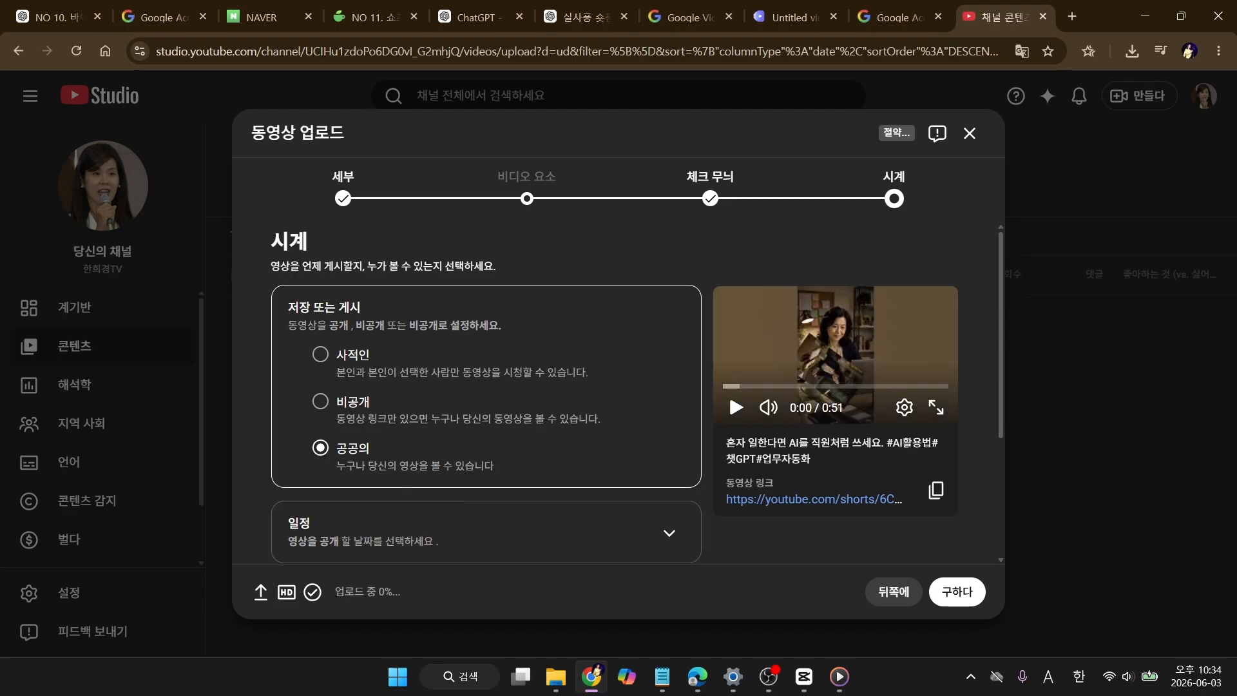
scroll(501, 454, down, 3)
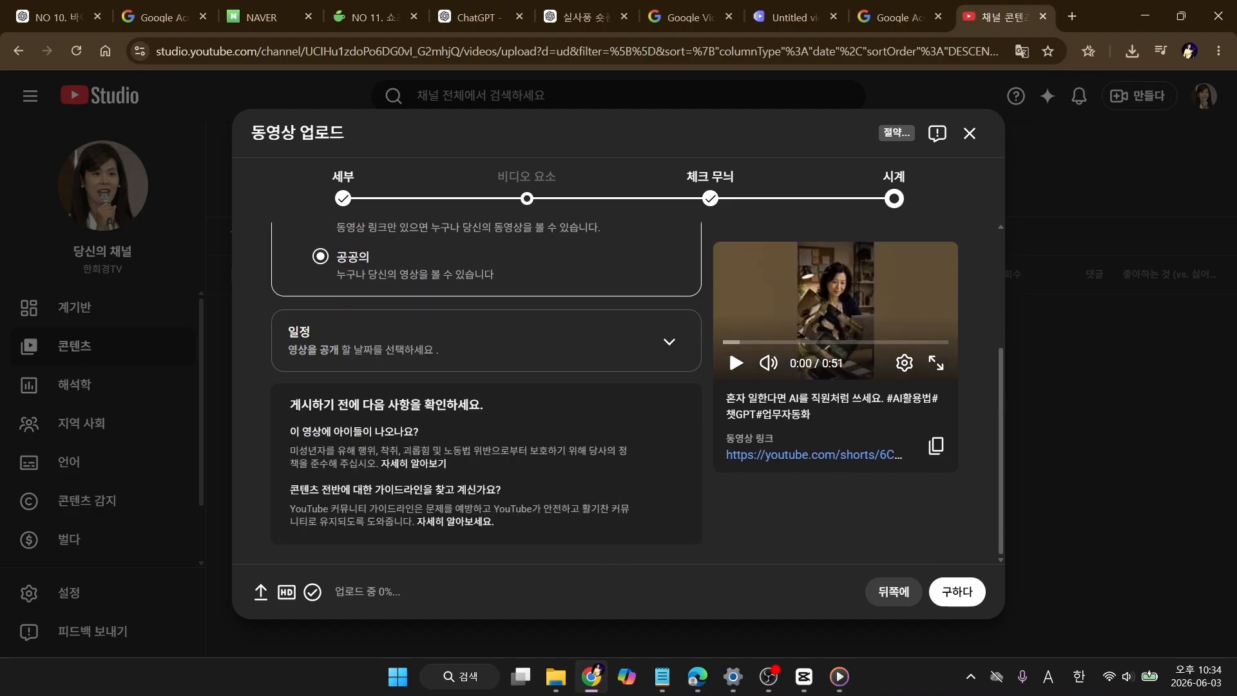
click(946, 588)
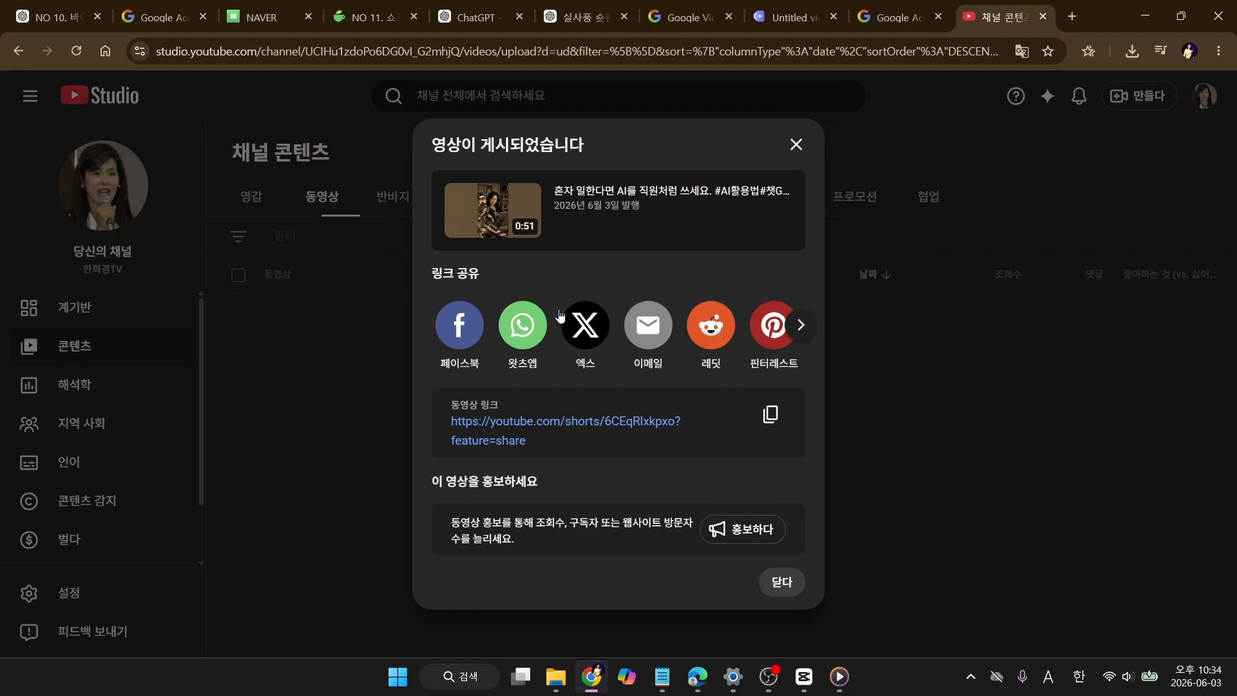
click(782, 582)
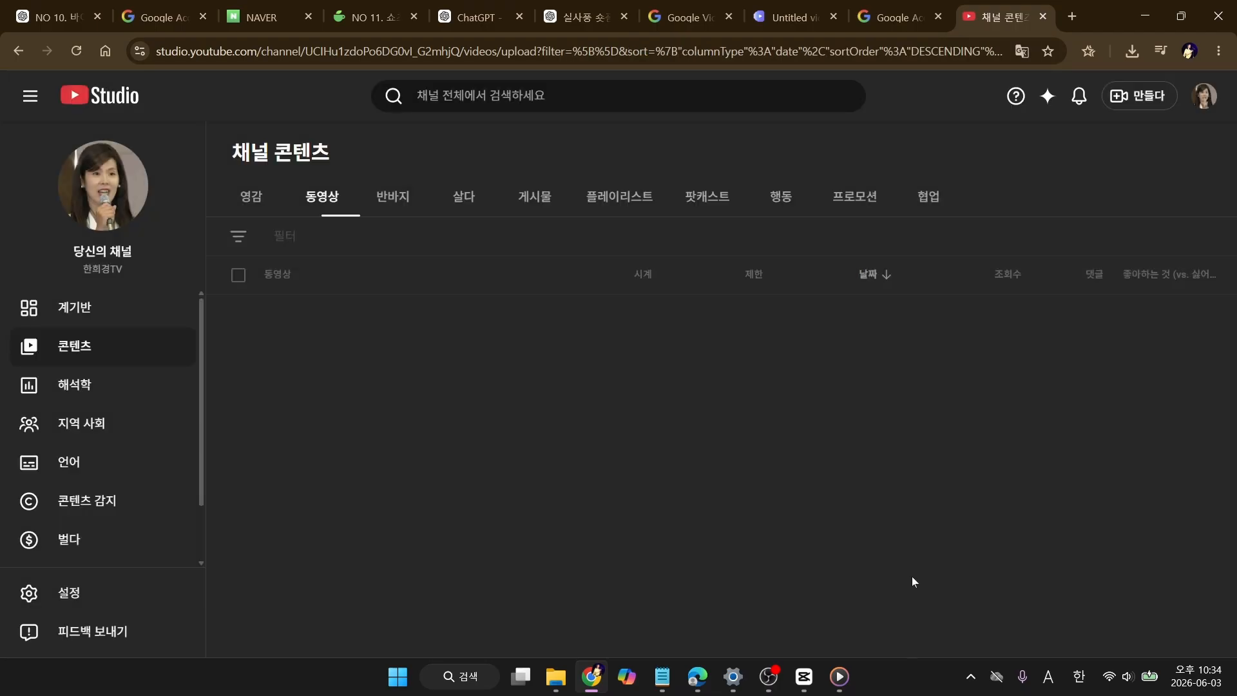
Go to the public channel page and browse its Shorts and home views.
click(1203, 98)
click(1048, 203)
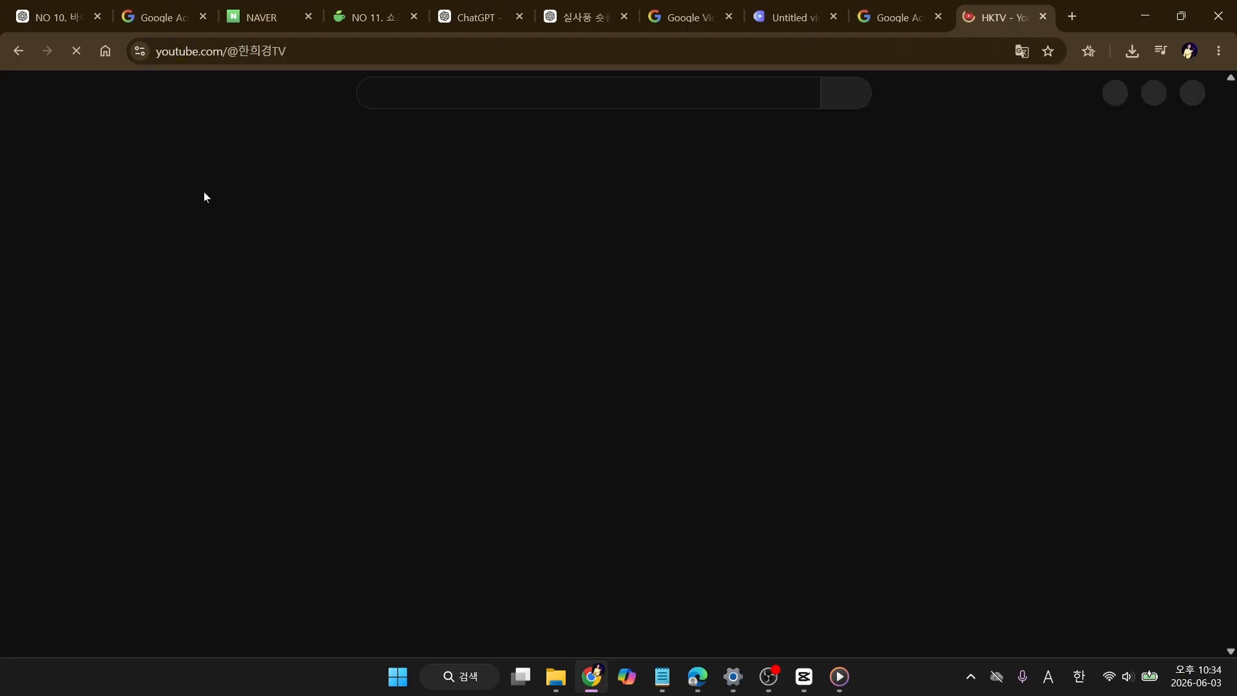
scroll(411, 321, down, 5)
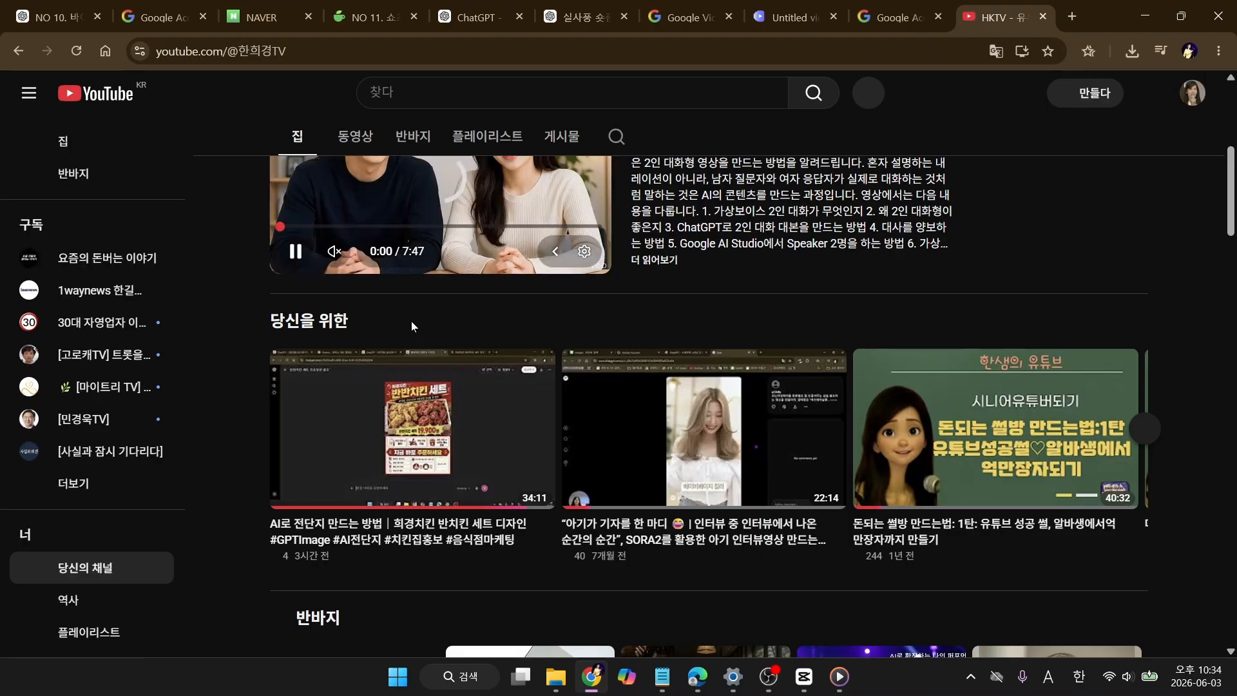
click(425, 141)
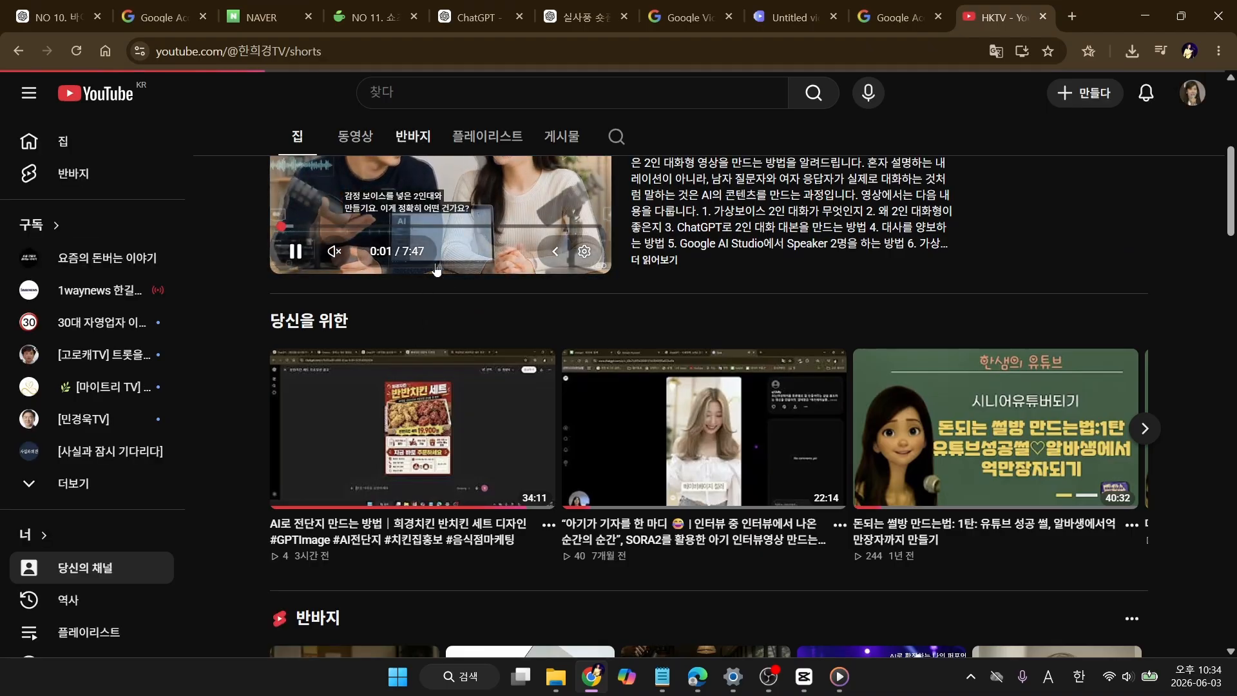
scroll(535, 398, down, 3)
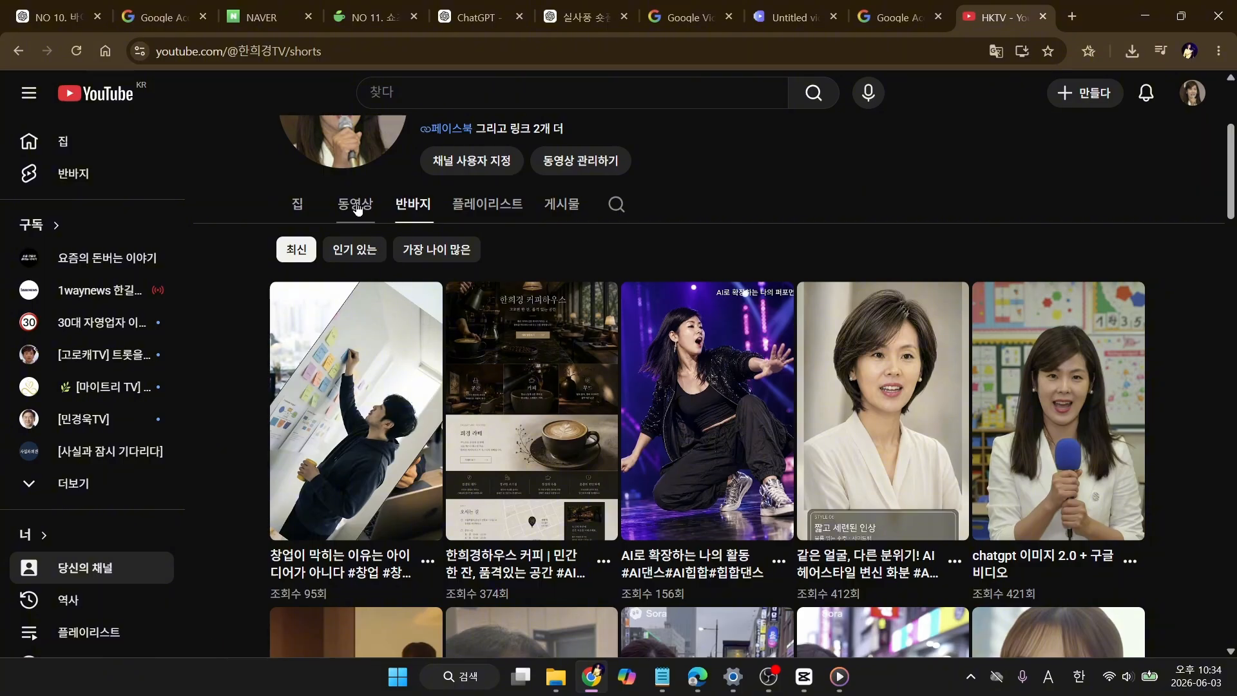
click(1191, 96)
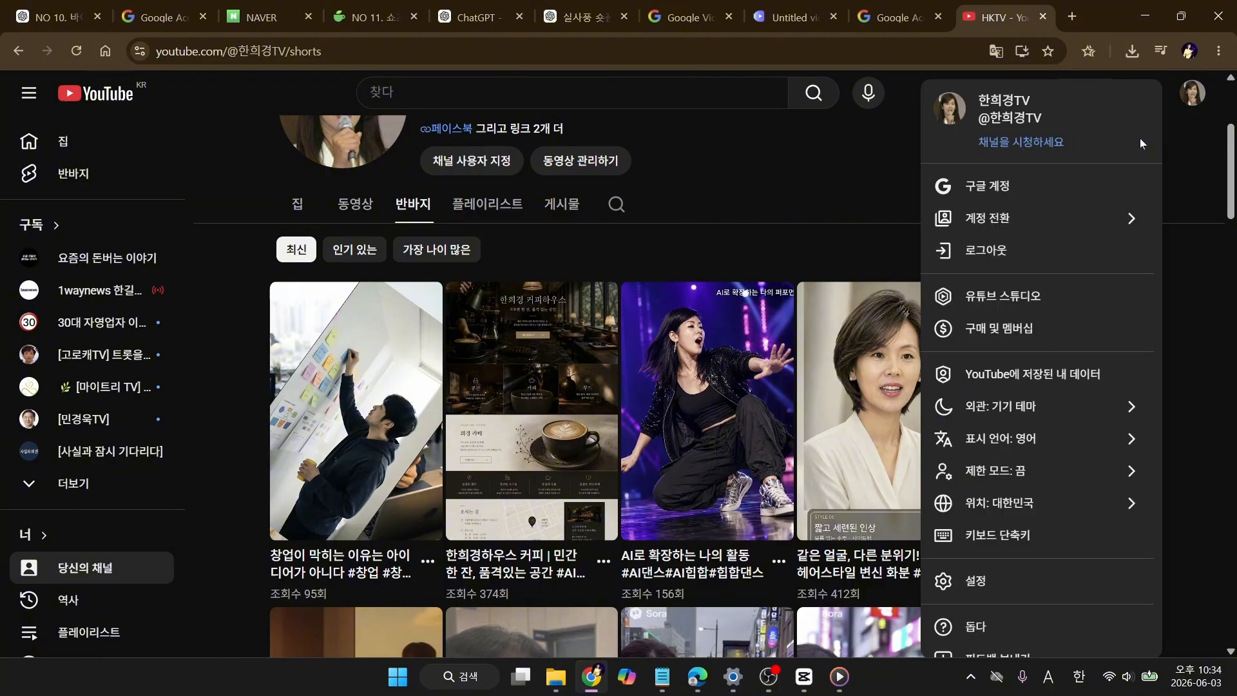
click(1029, 147)
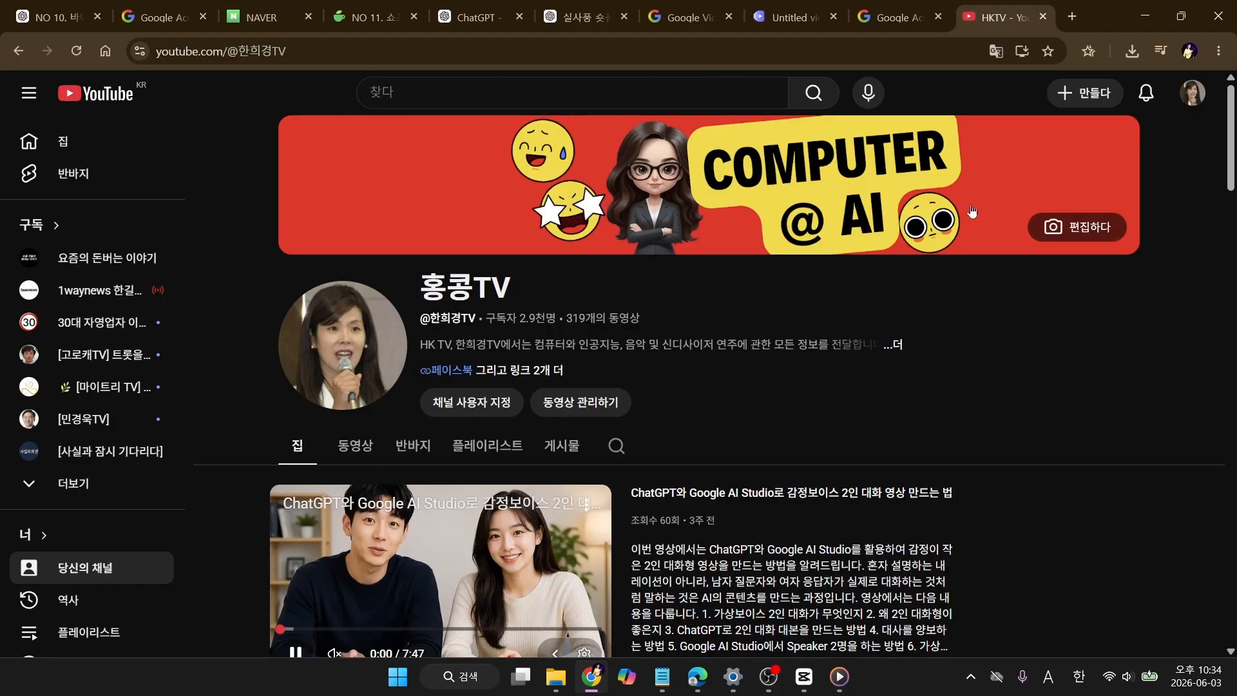
scroll(887, 307, down, 2)
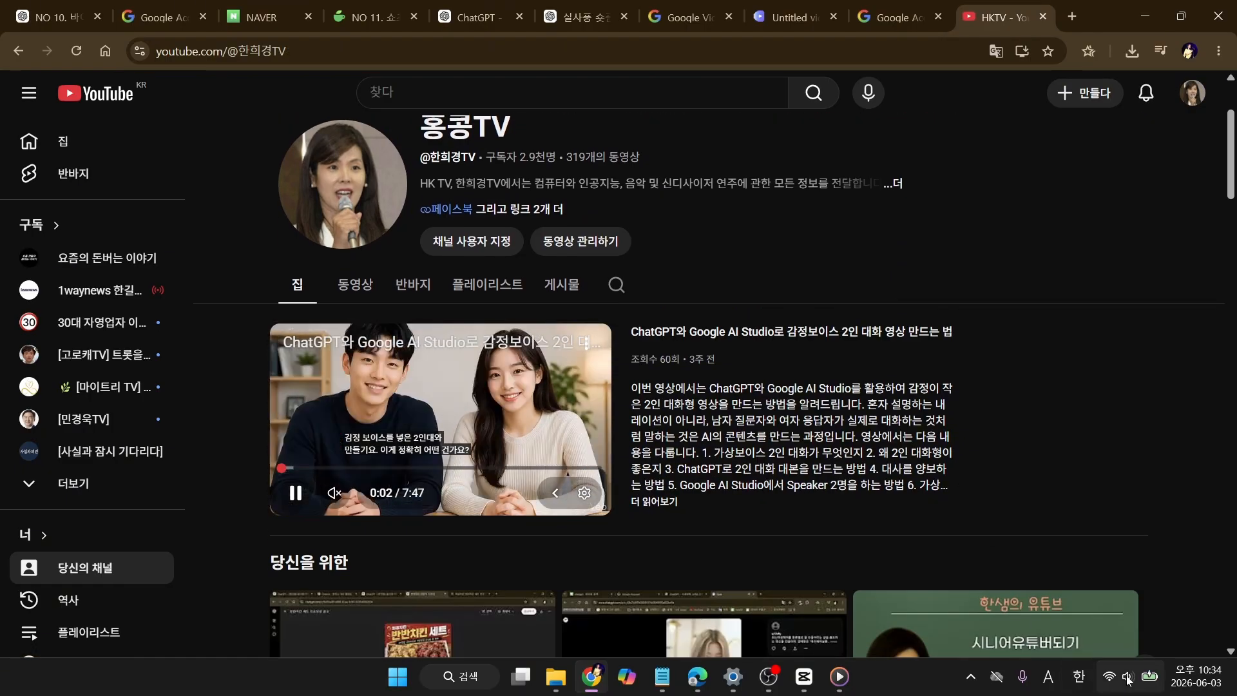
From the channel's Shorts list, play the newest Short about using AI like an employee.
click(1127, 680)
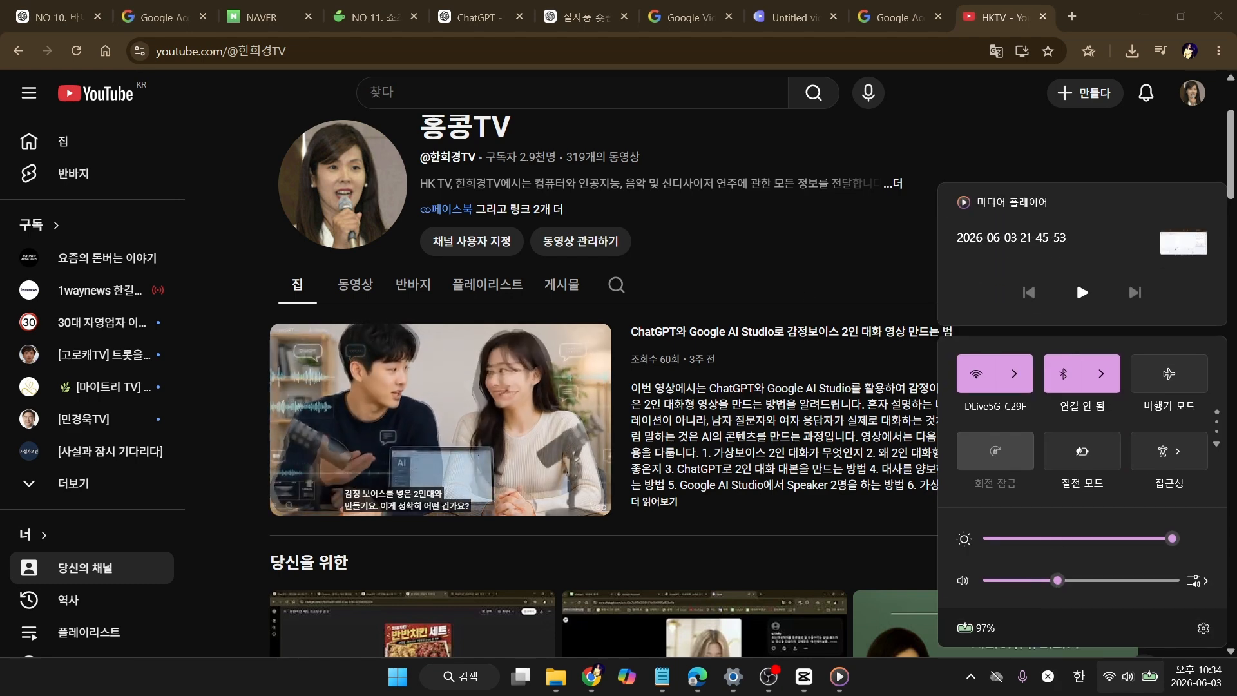
click(788, 281)
click(355, 284)
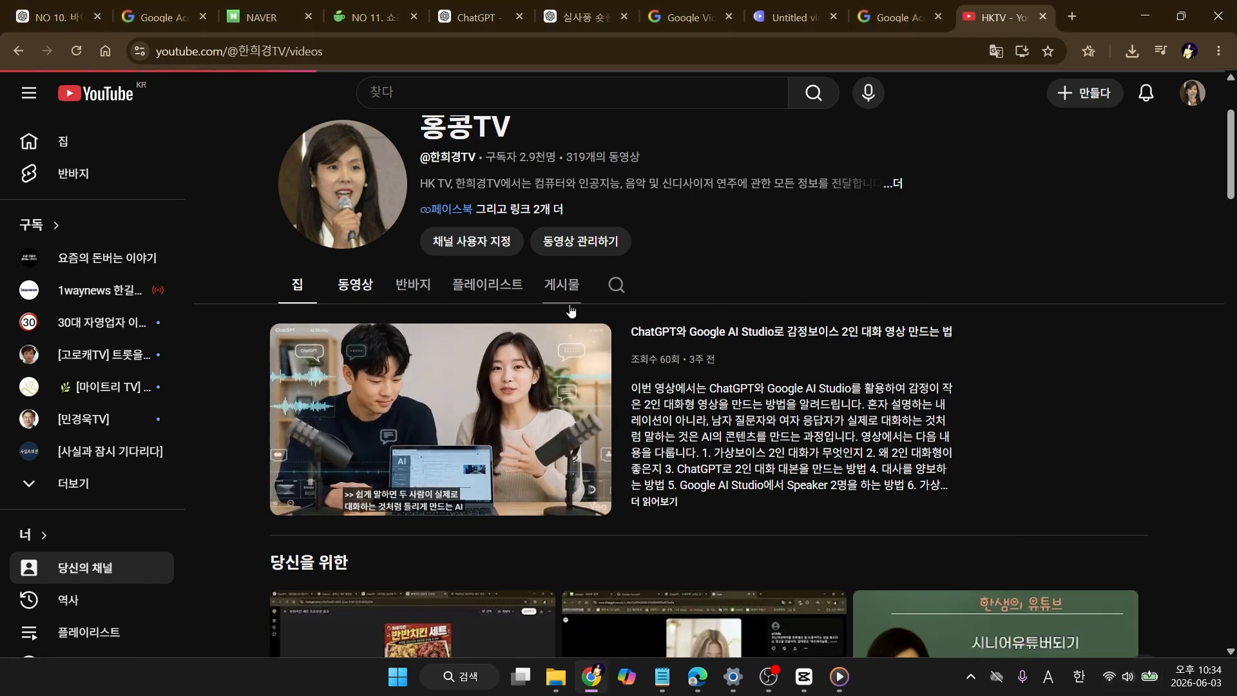
scroll(686, 323, down, 2)
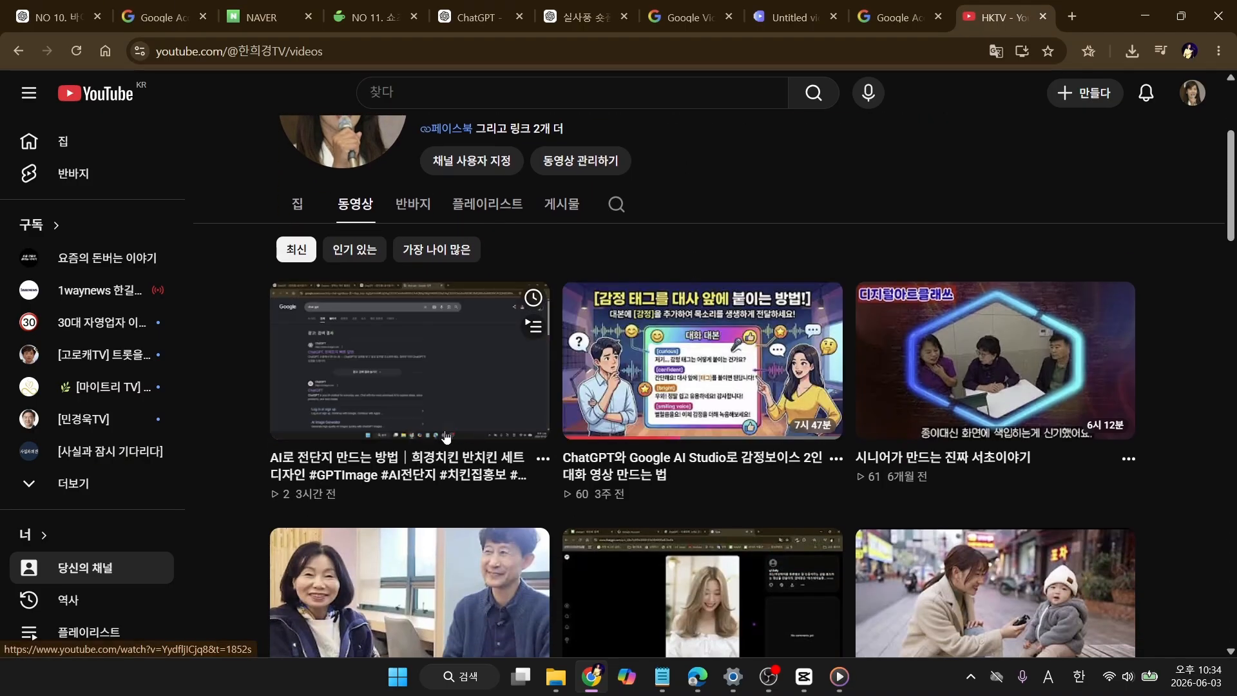
click(419, 207)
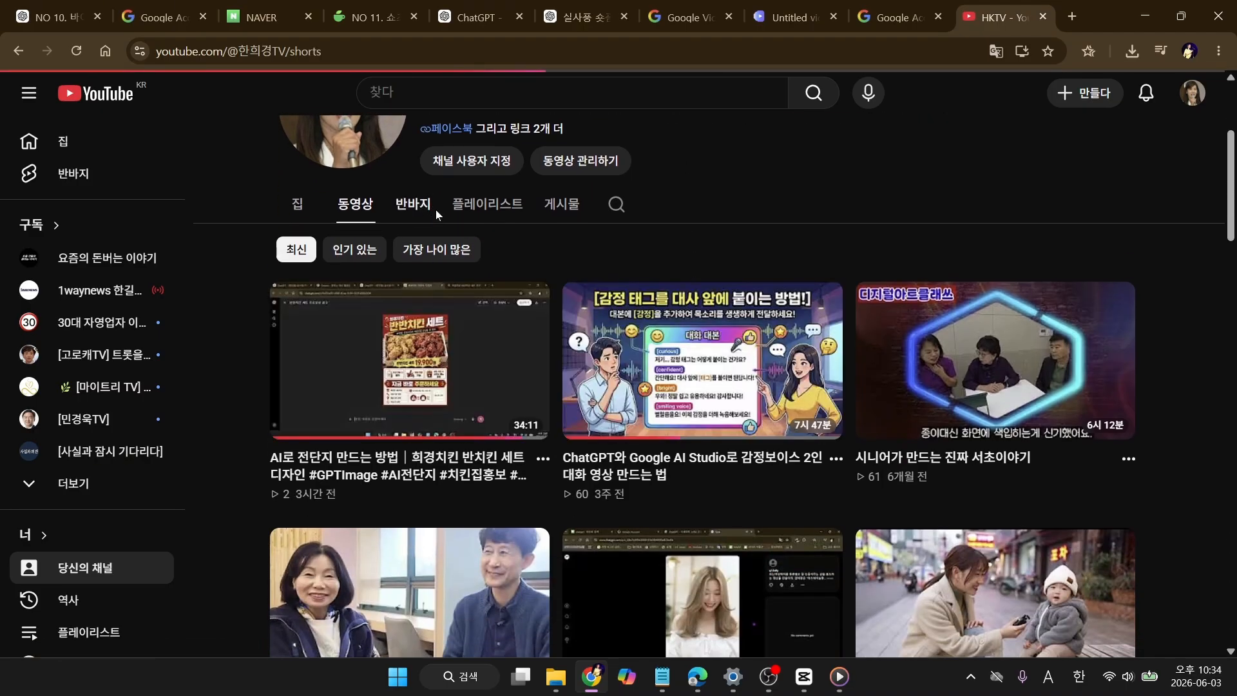
scroll(610, 357, down, 1)
scroll(610, 357, down, 1)
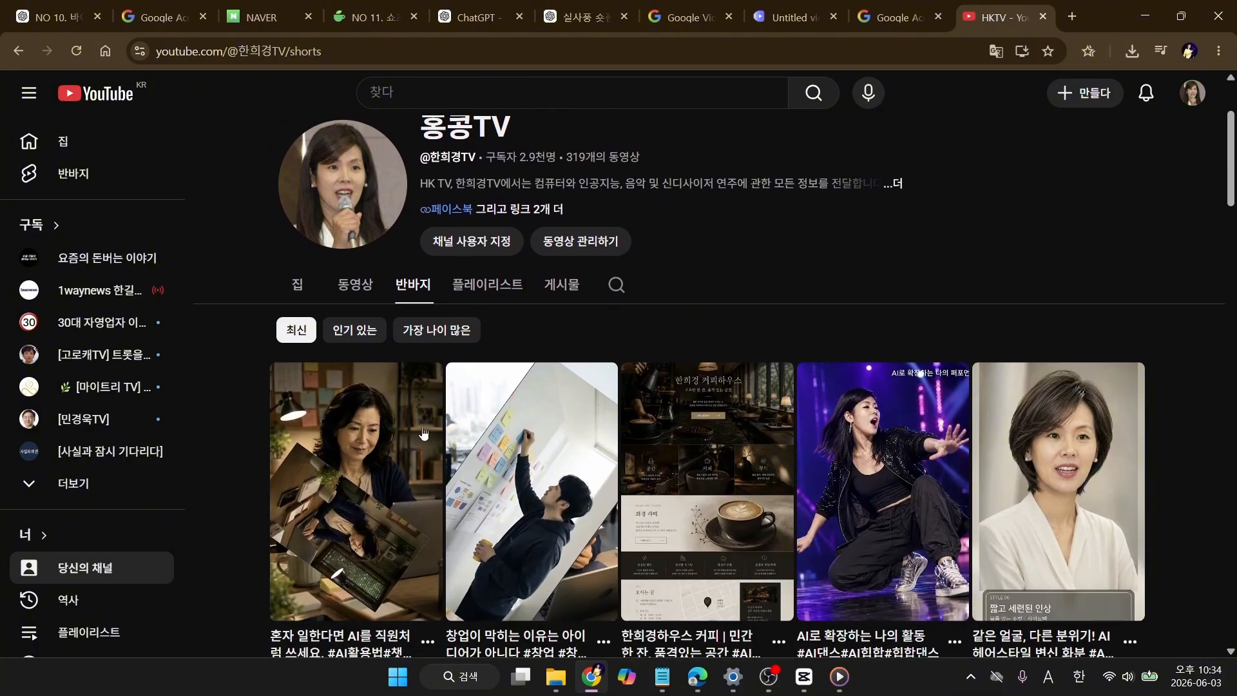
click(374, 451)
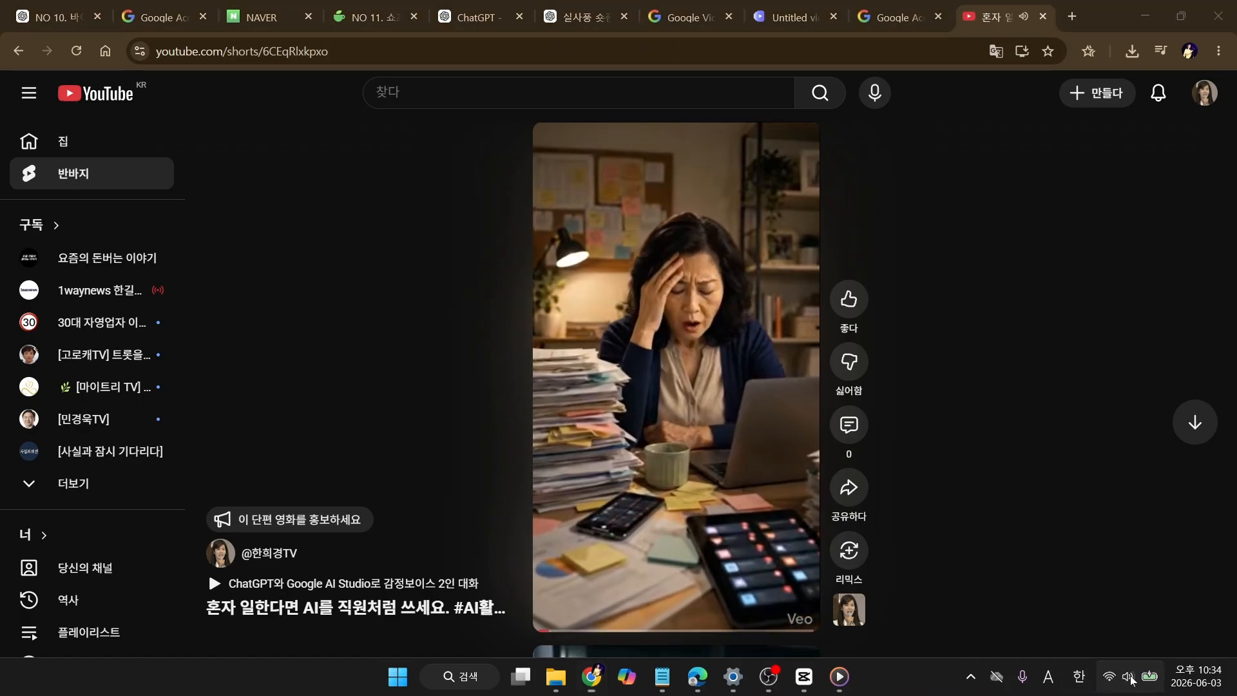
Lower the system volume to 23, watch the Short through, then pause it.
click(1109, 677)
drag(1096, 581, 1035, 582)
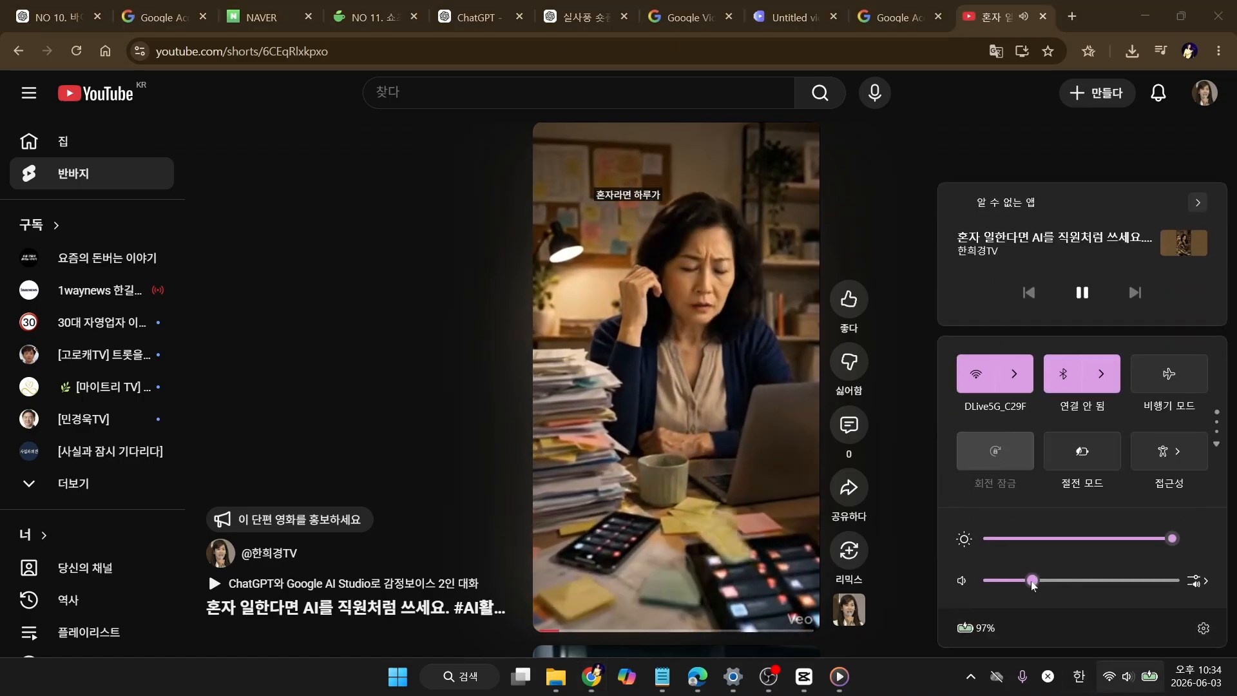
click(903, 390)
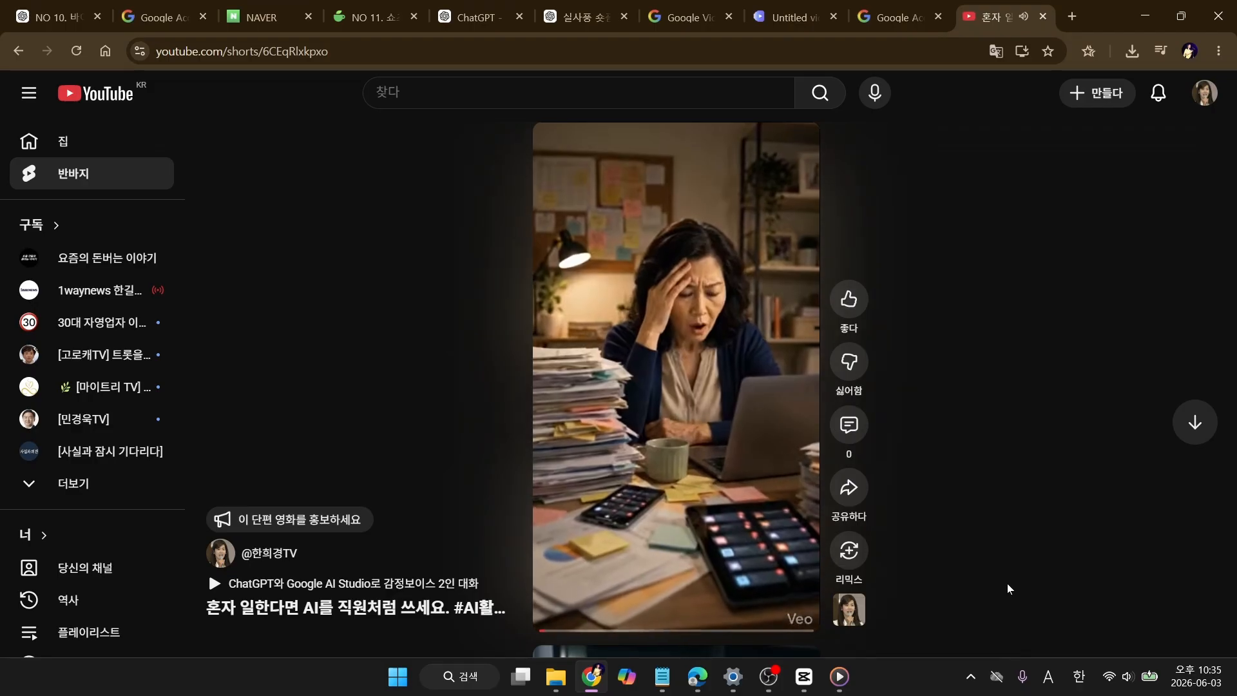
mouse_move(580, 615)
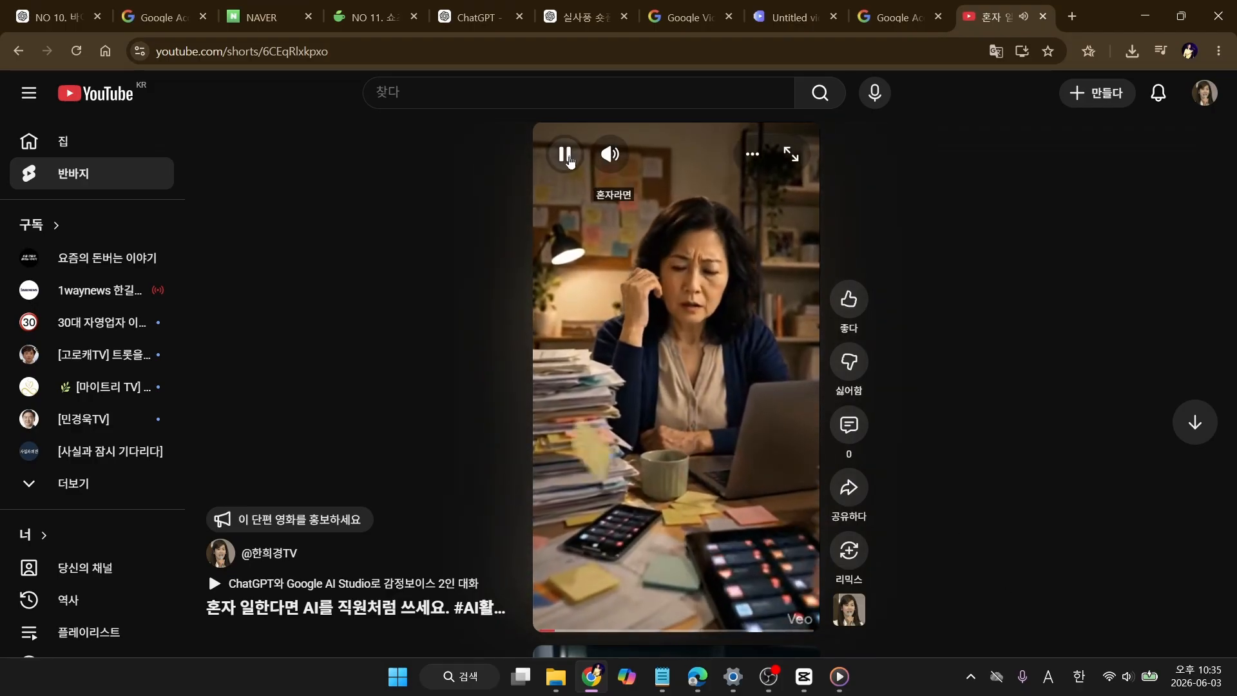
click(773, 258)
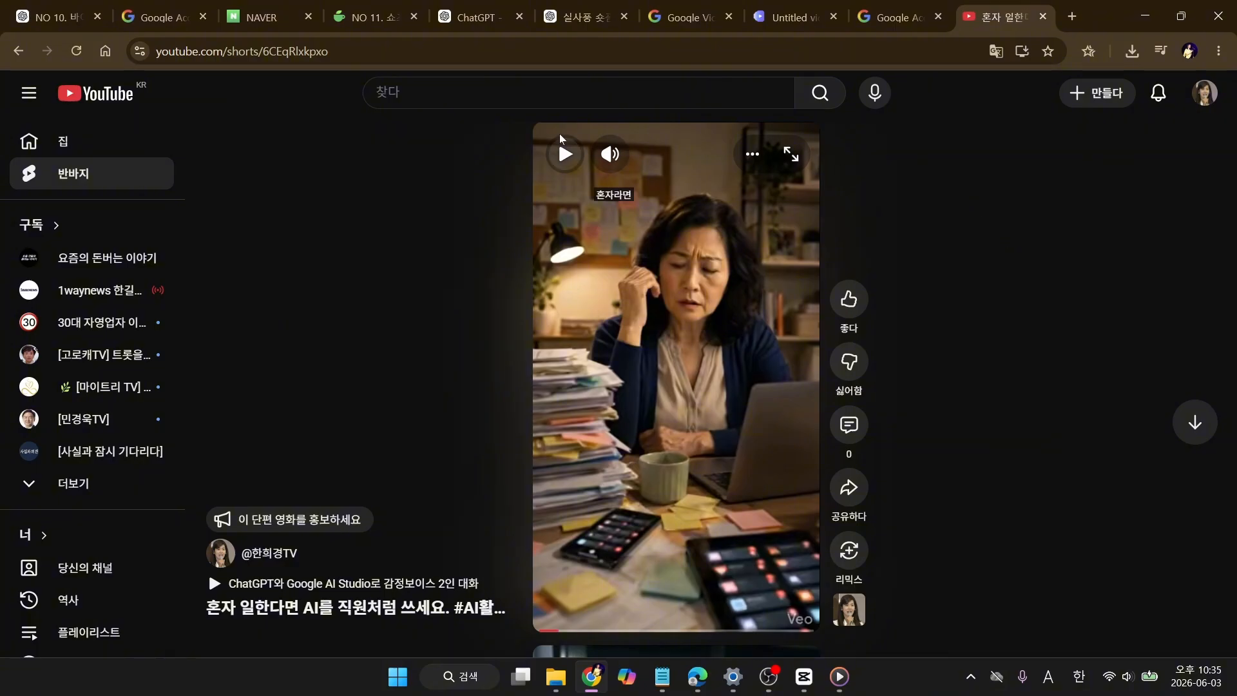
Ask ChatGPT to summarize how this video was made for a one-page A4 blog post.
click(493, 22)
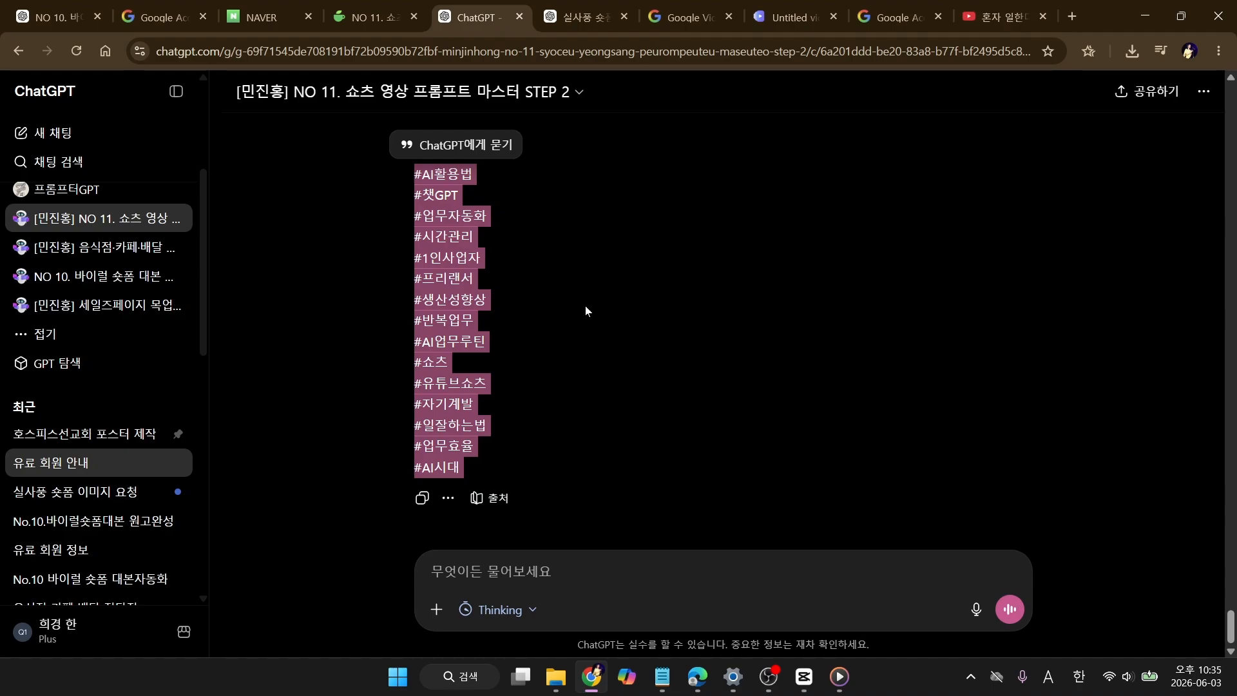
click(430, 571)
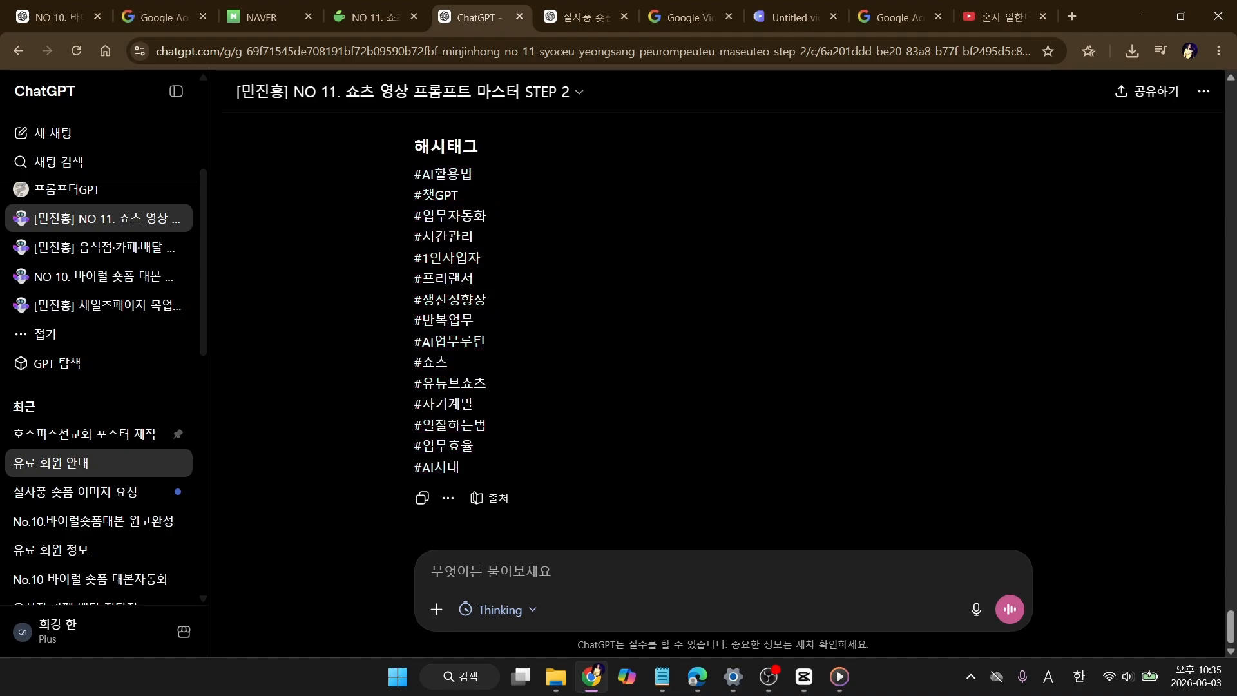
text(이 영상을 )
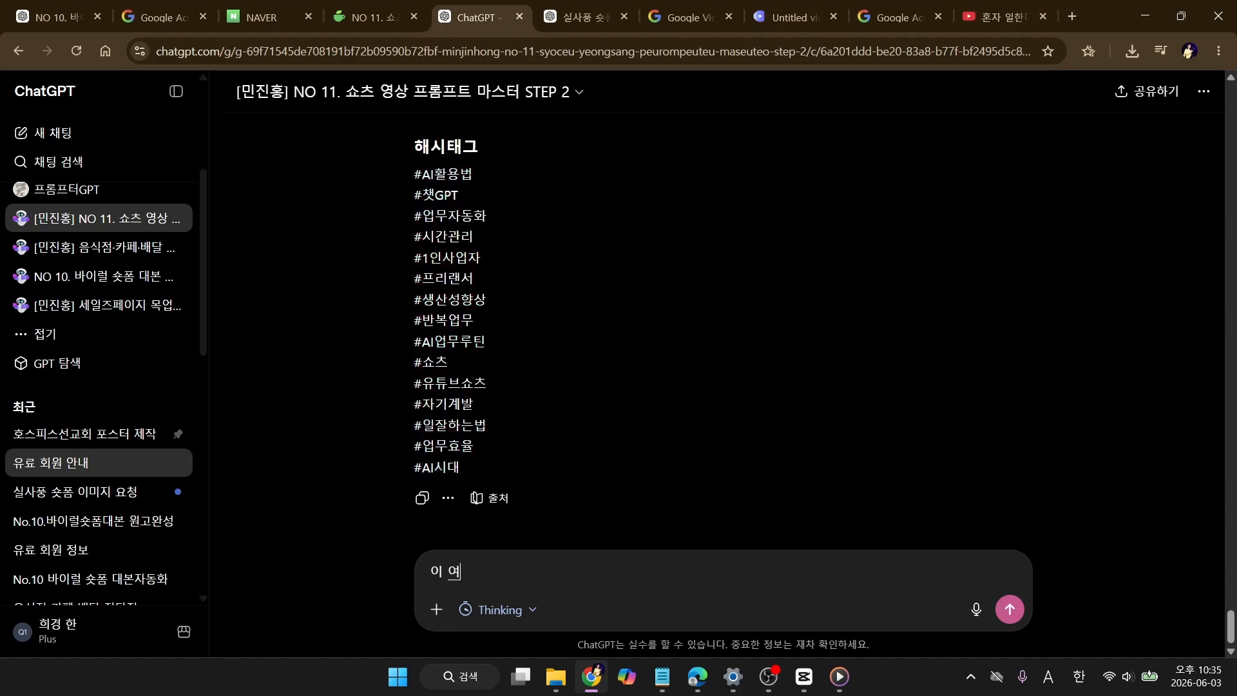
text(만든 방베법을 블로그)
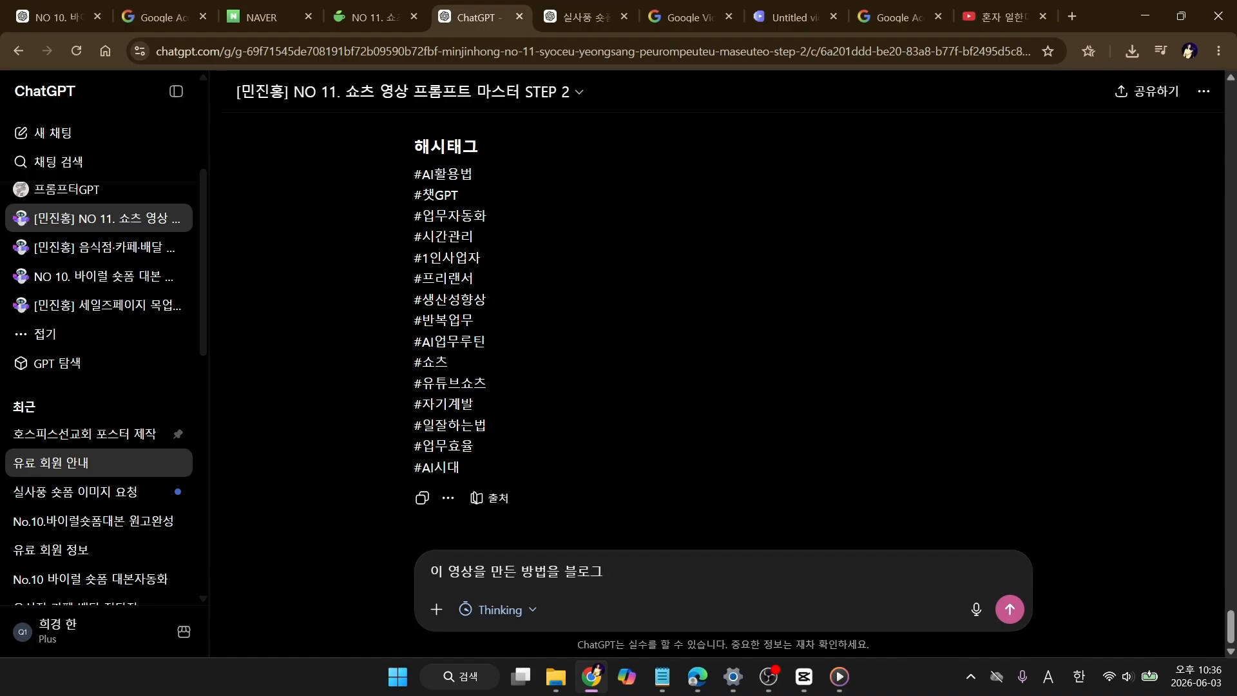
text( A)
text(4)
text(dp)
key(BackSpace)
key(BackSpace)
key(BackSpace)
key(Hangul)
text(에 )
text(한장으로 올리)
text(ㄹ수있게 ㄴ)
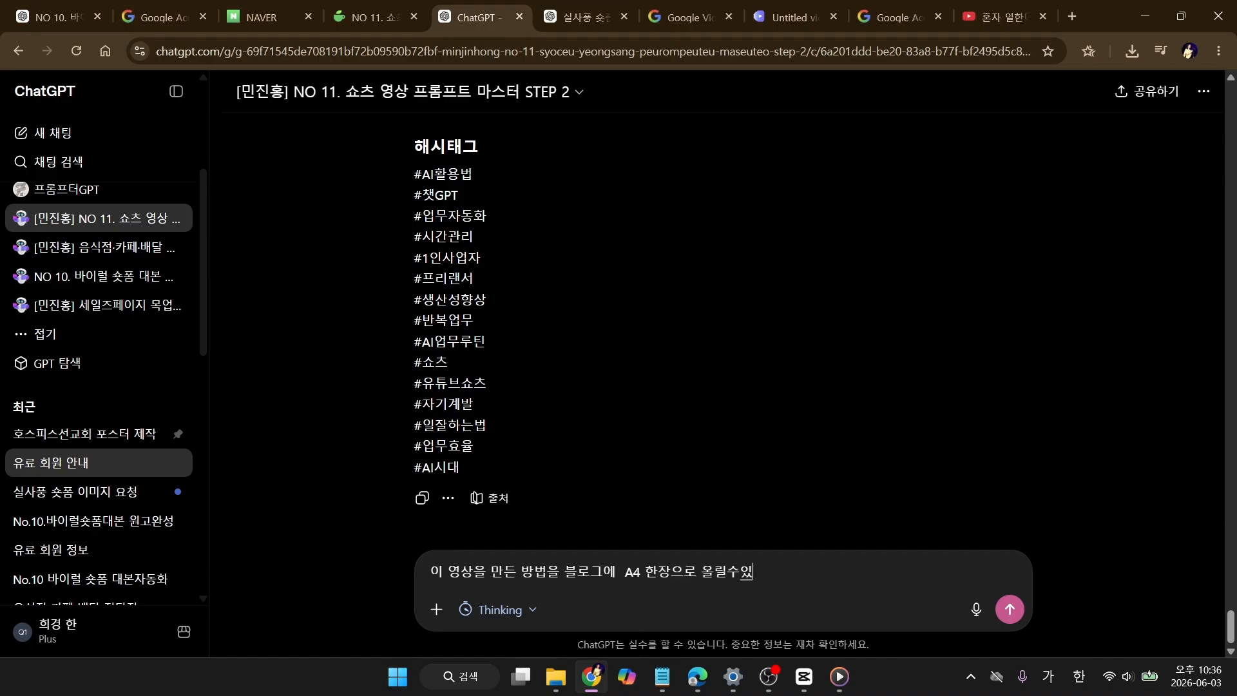
text(ㅐ용을 요약해줘)
key(Return)
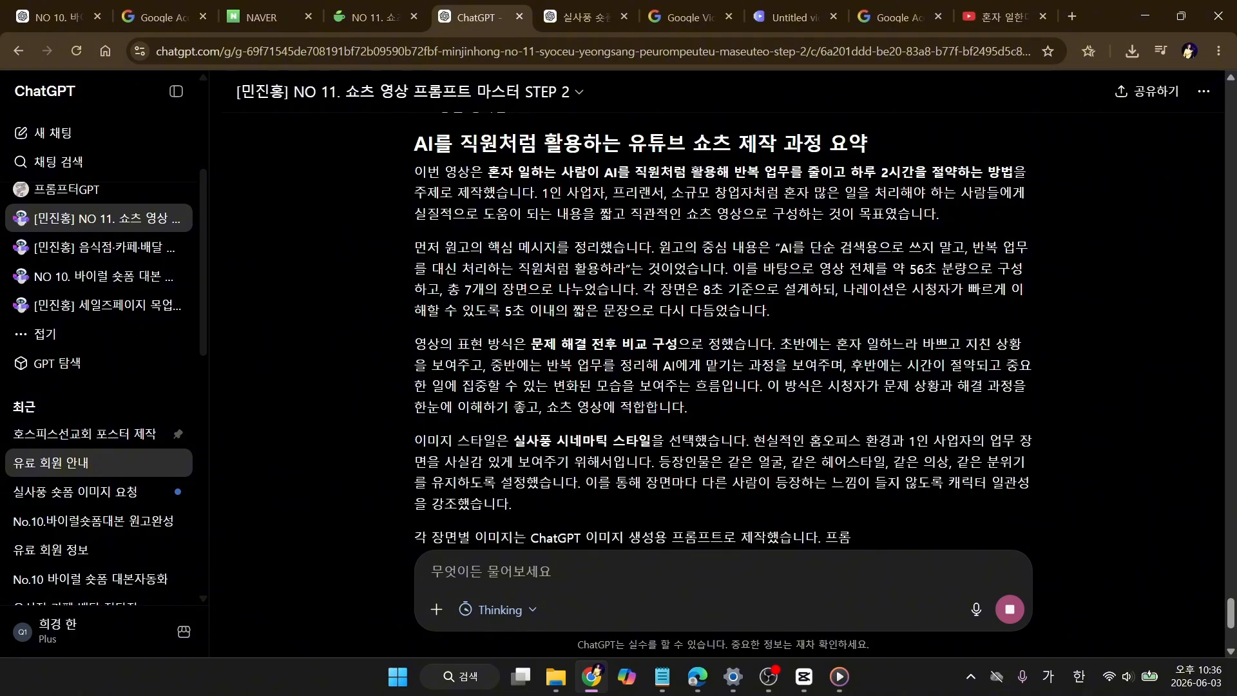
Read through ChatGPT's Shorts production summary to the end and copy the whole reply.
scroll(750, 391, down, 3)
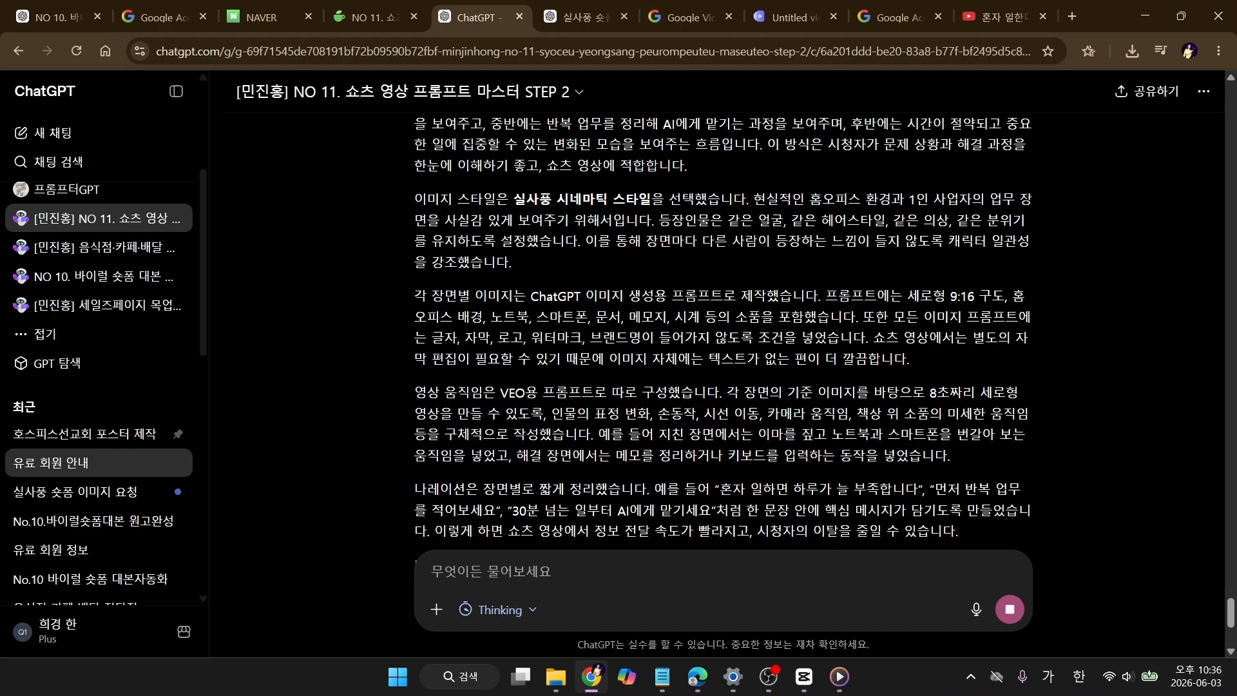
scroll(748, 389, up, 2)
scroll(748, 388, up, 3)
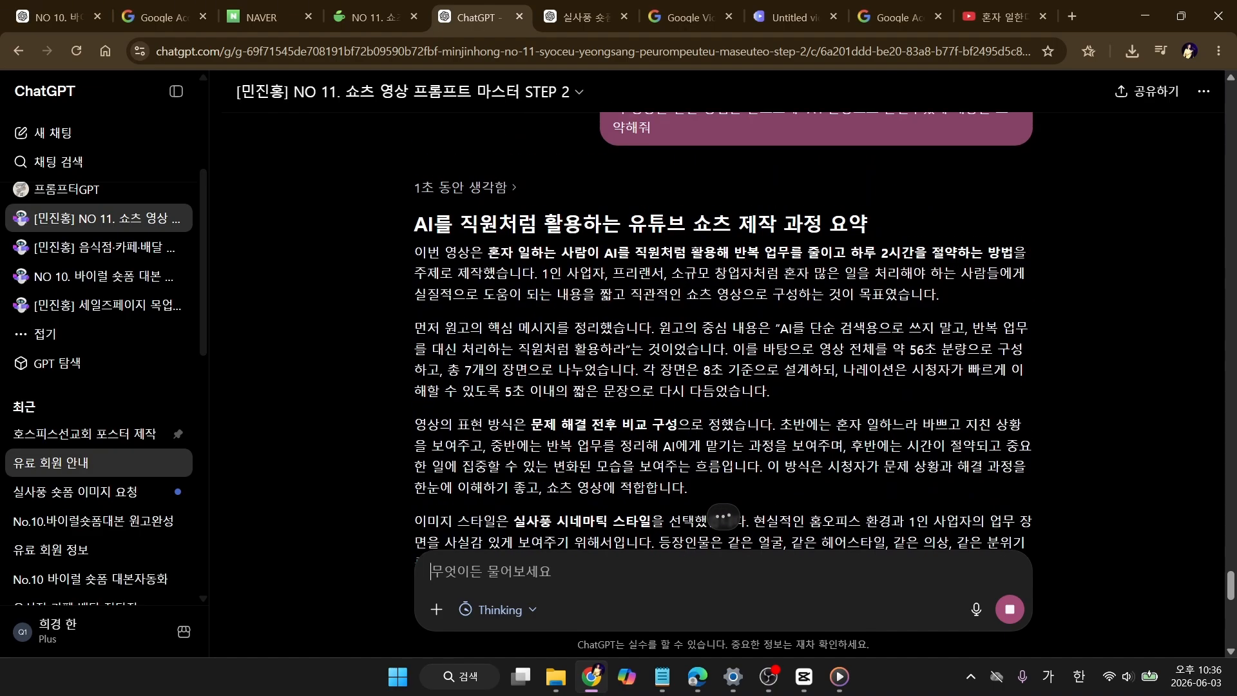
scroll(722, 335, down, 1)
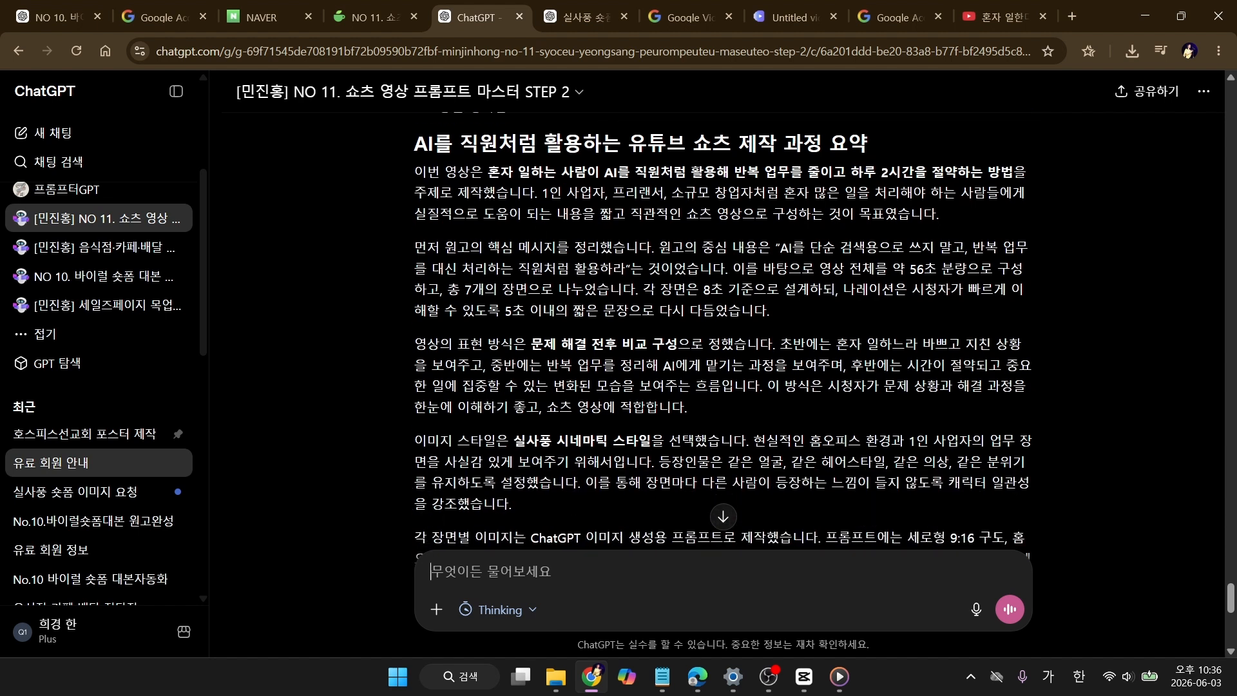
scroll(723, 329, down, 1)
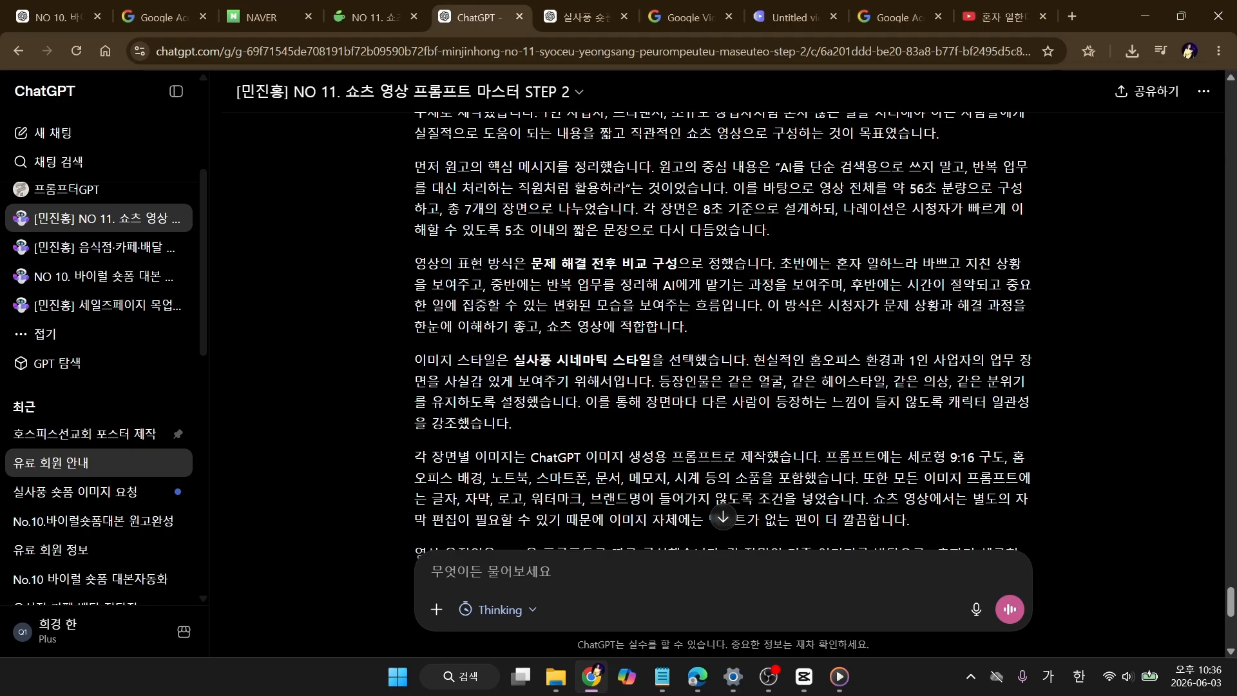
scroll(722, 330, down, 1)
scroll(766, 390, down, 1)
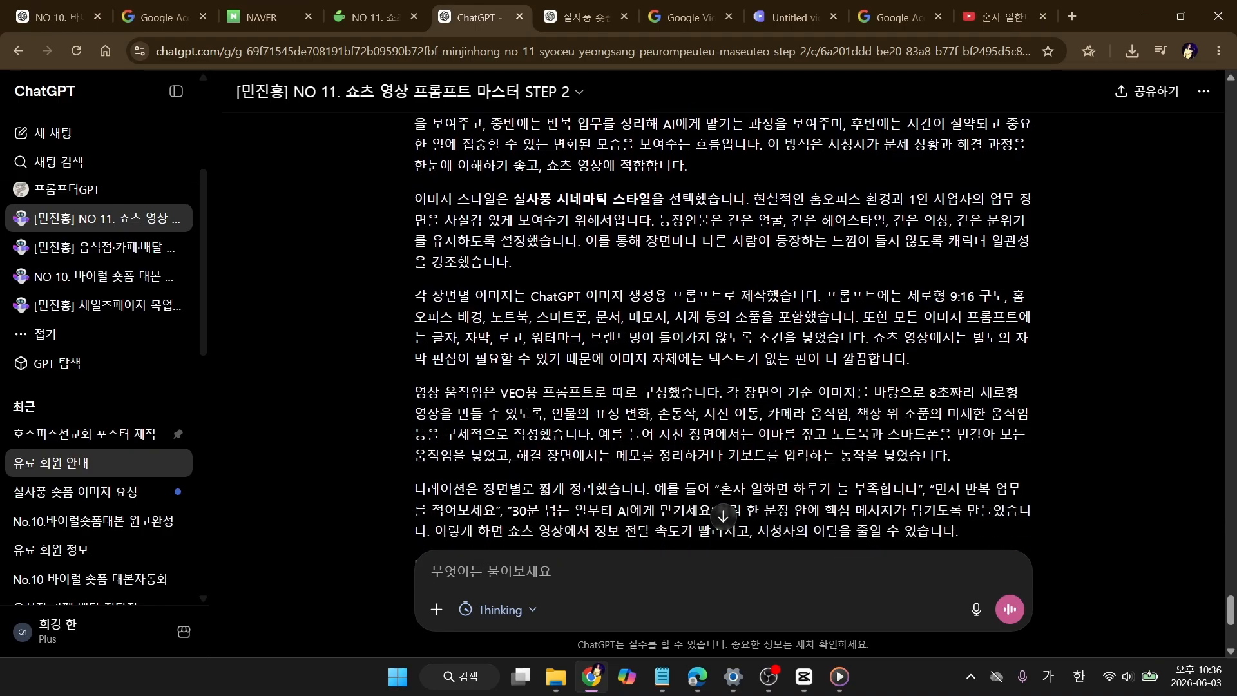
scroll(723, 329, down, 1)
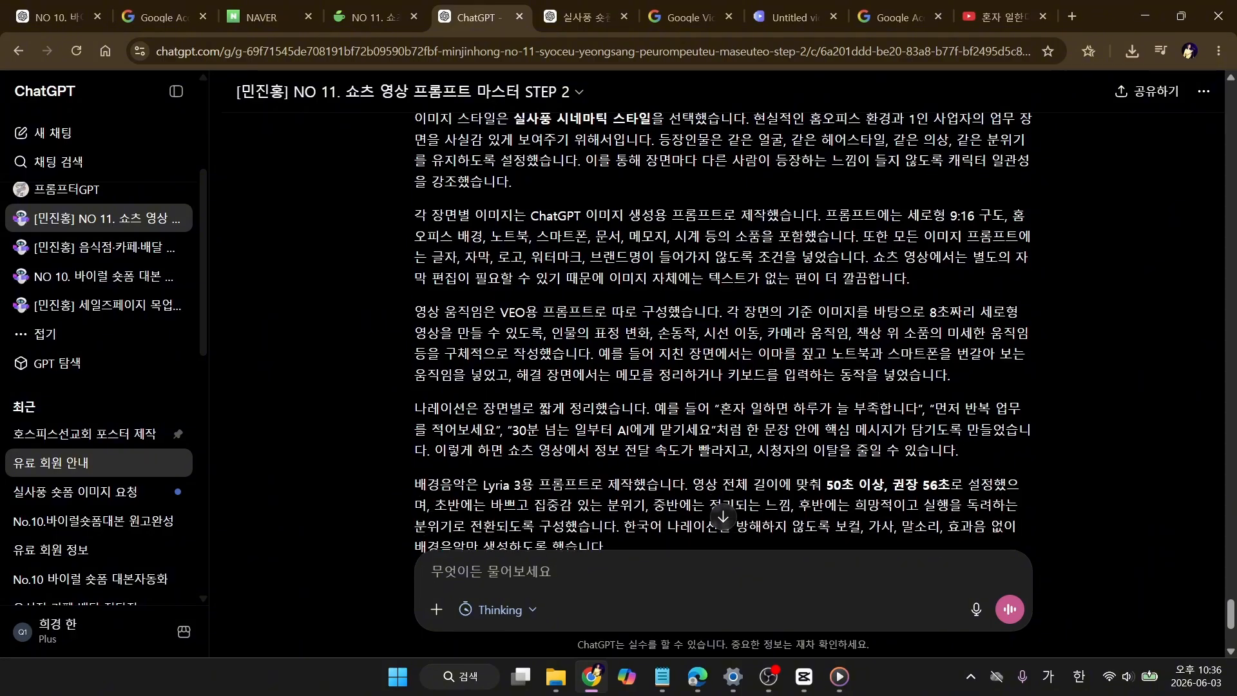
scroll(722, 329, down, 1)
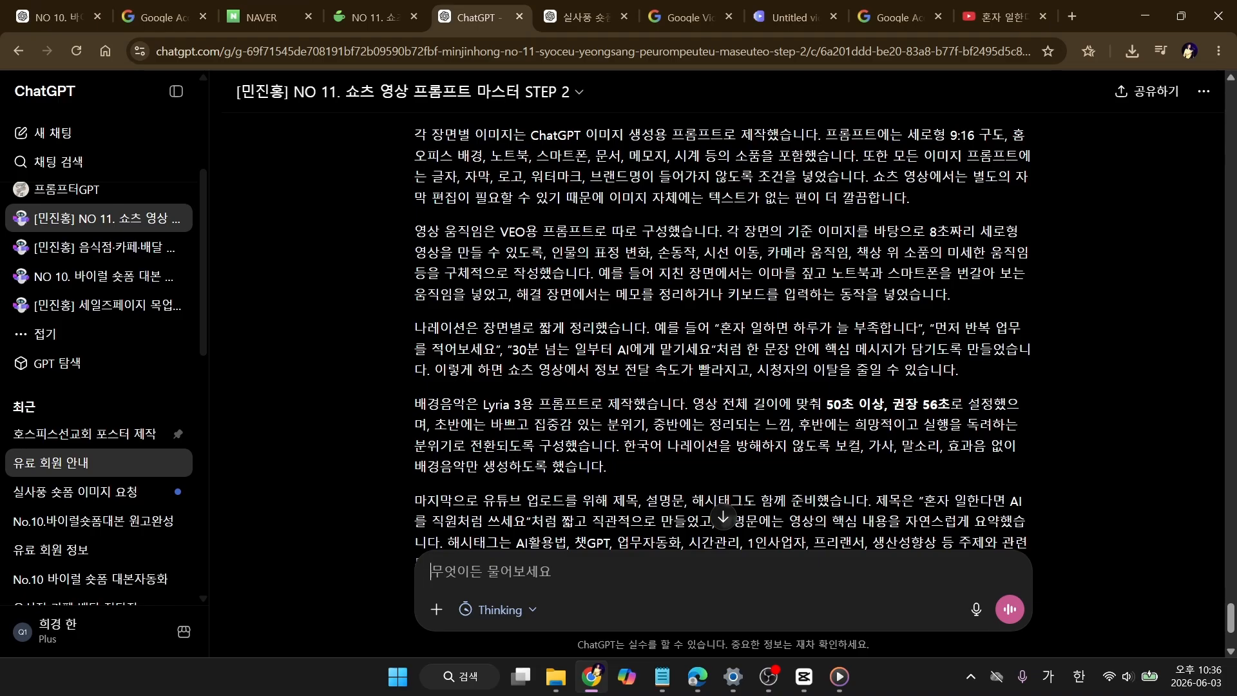
scroll(862, 440, down, 1)
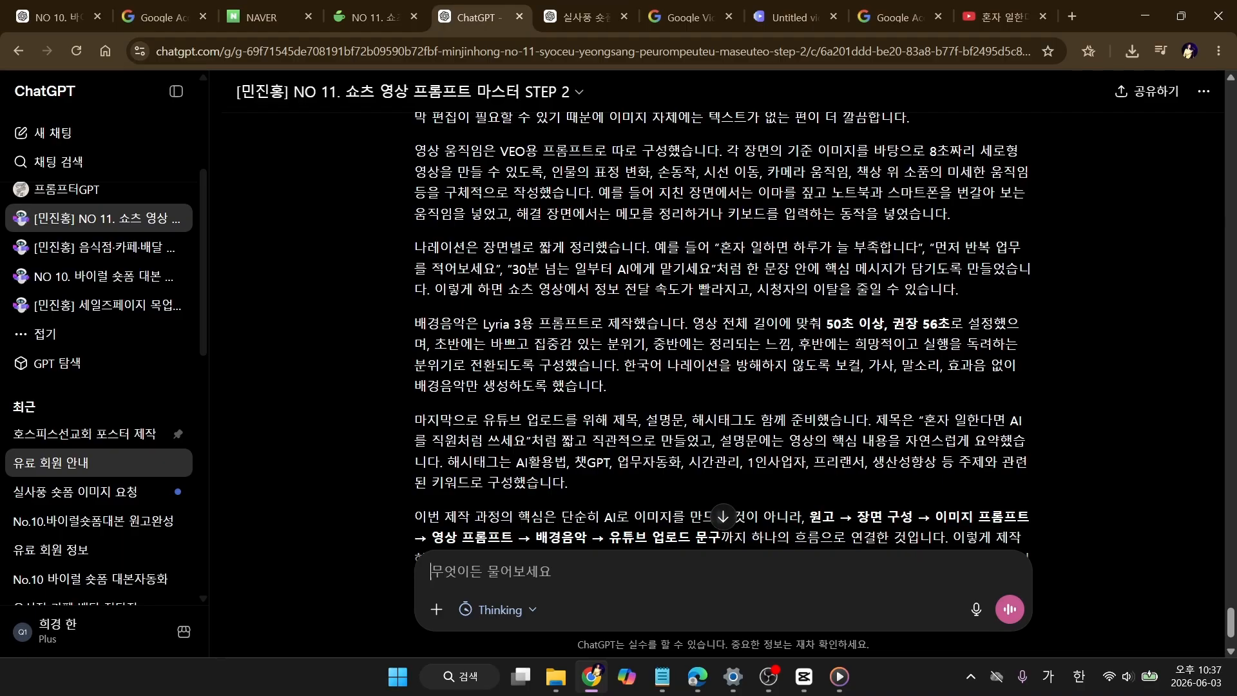
scroll(779, 467, down, 2)
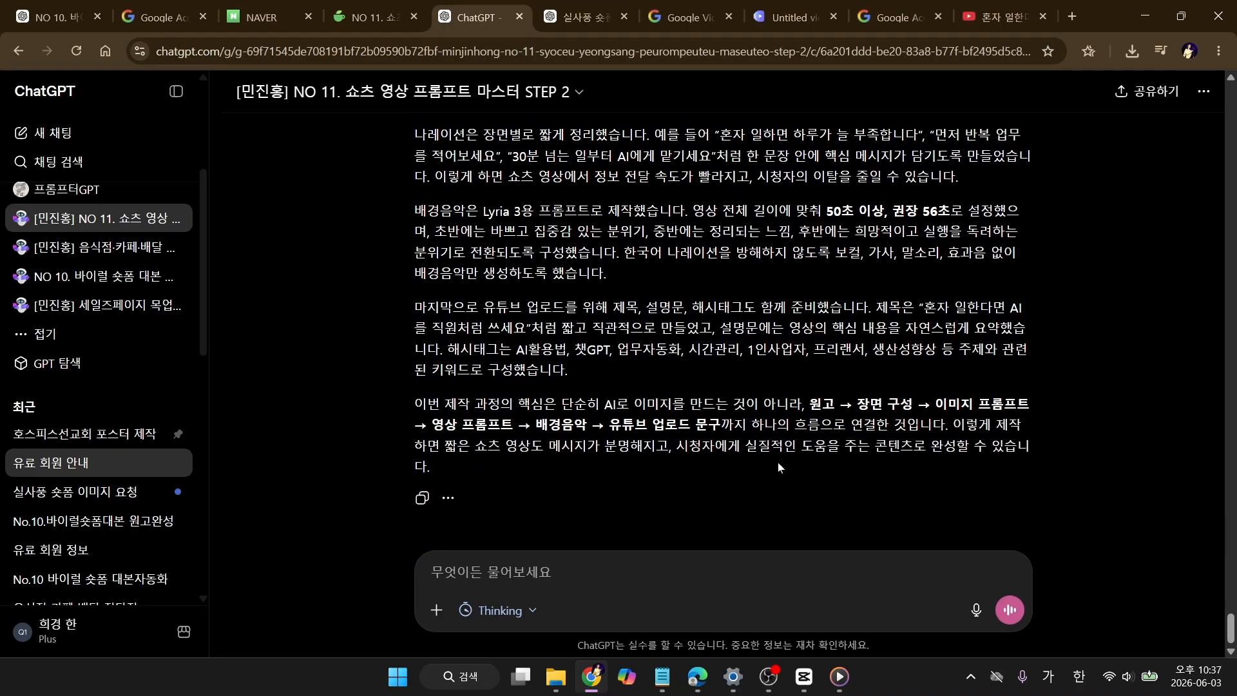
scroll(483, 467, up, 5)
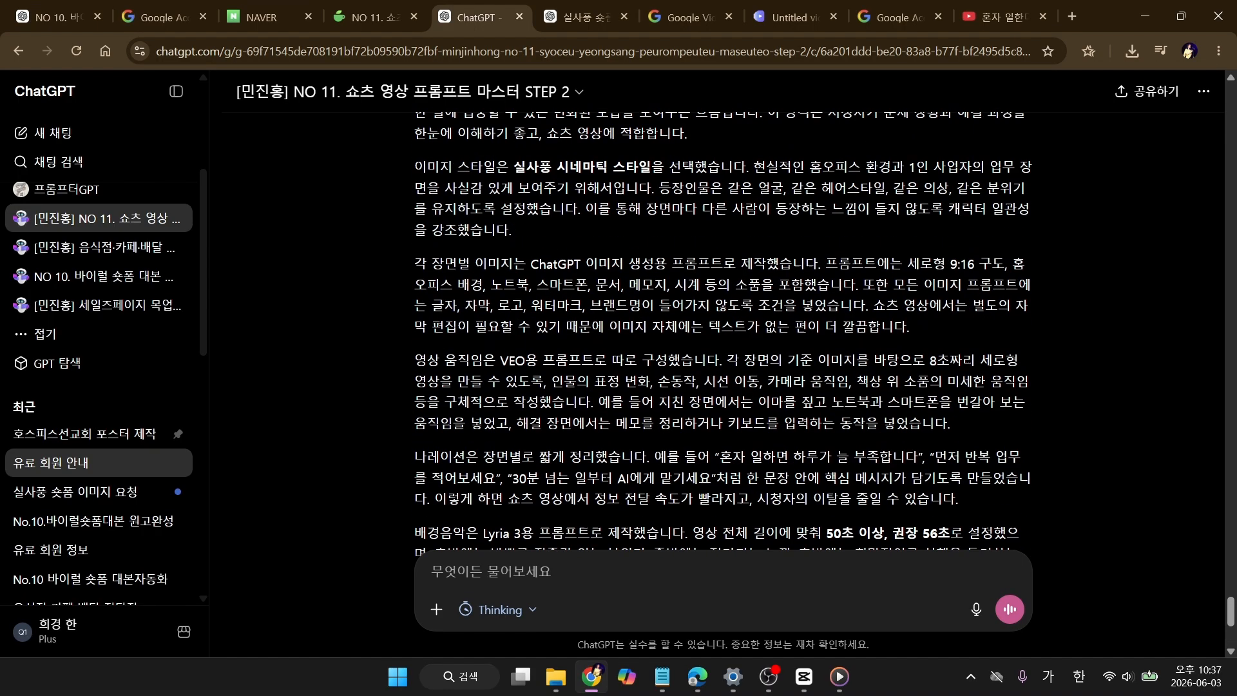
scroll(483, 466, down, 5)
click(422, 497)
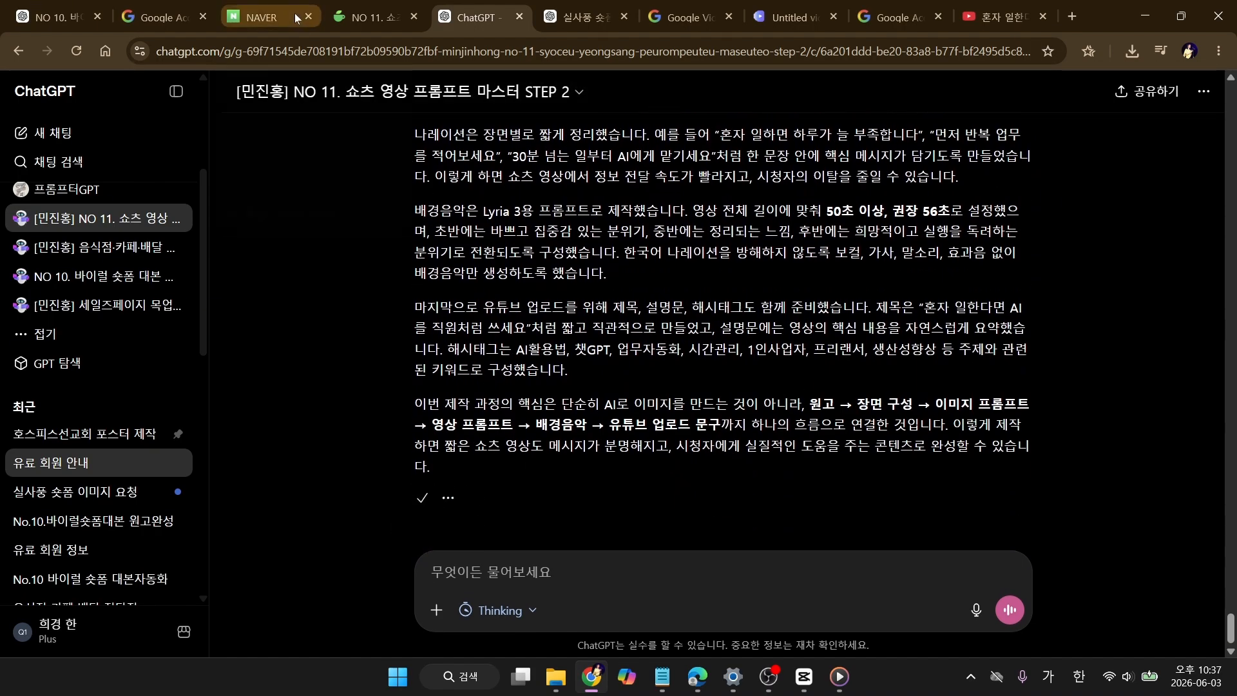
Start a new NO 11. 실습자료 post titled with the lesson name plus '혼자 일한다면 AI를 직원처럼 쓰세요.'.
click(367, 18)
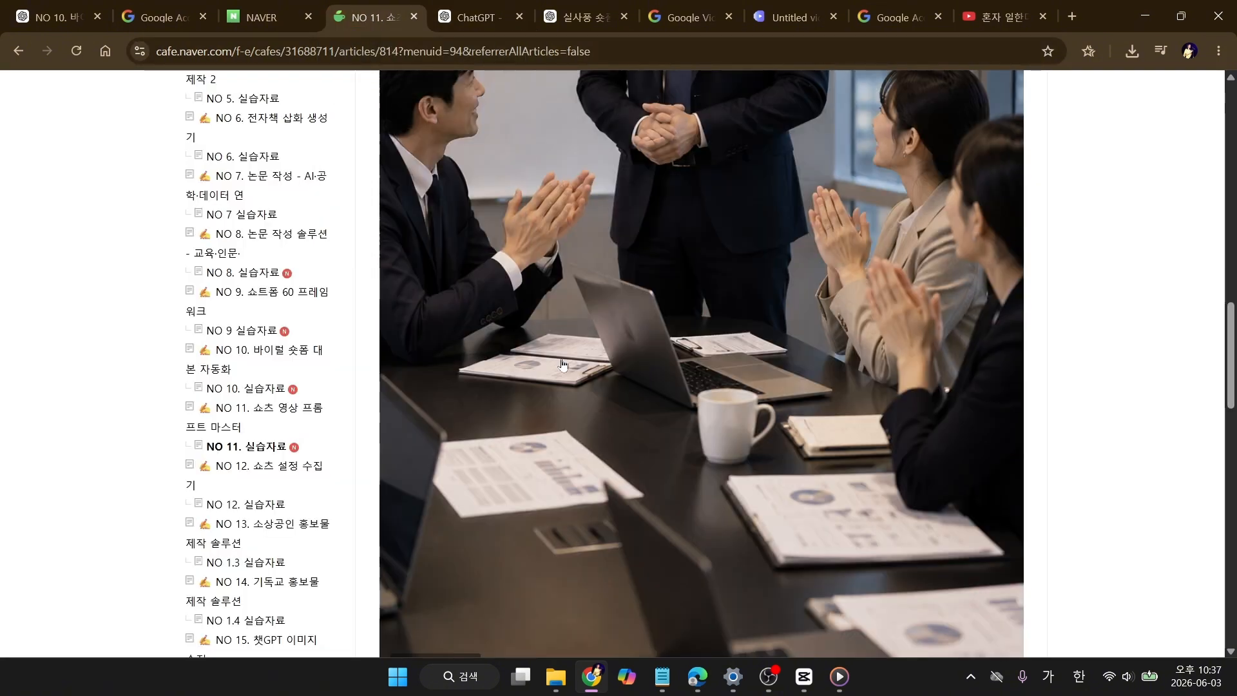
click(258, 452)
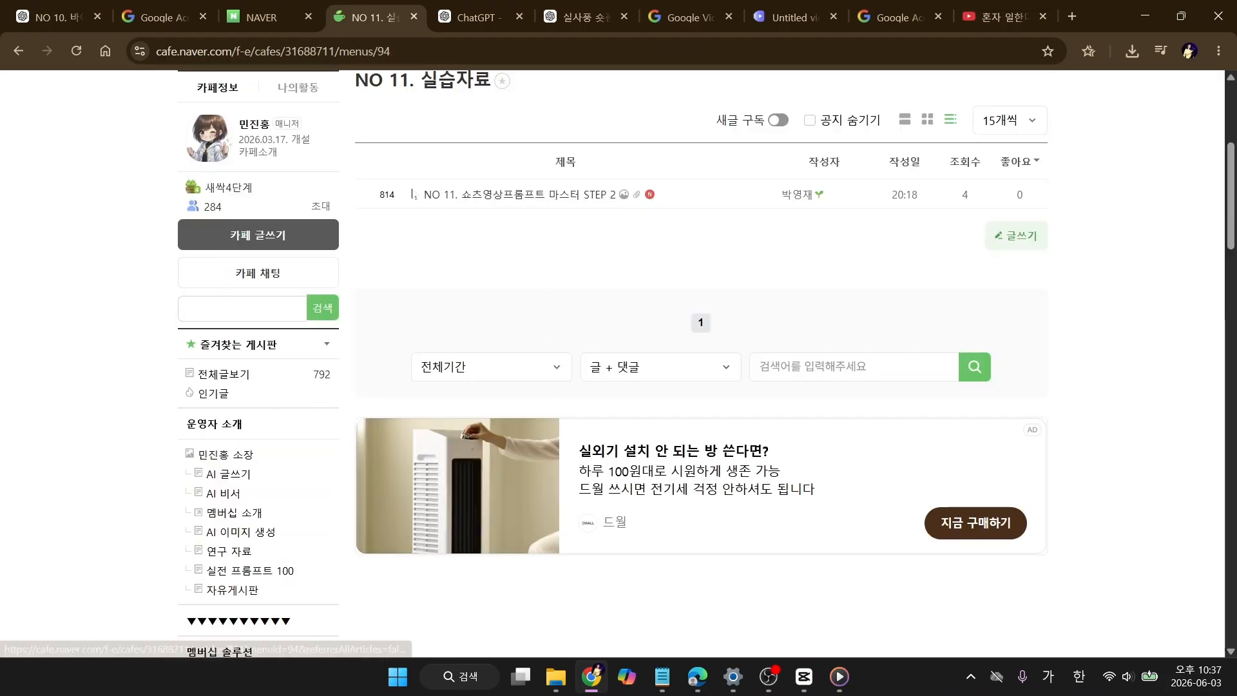
drag(418, 194, 619, 203)
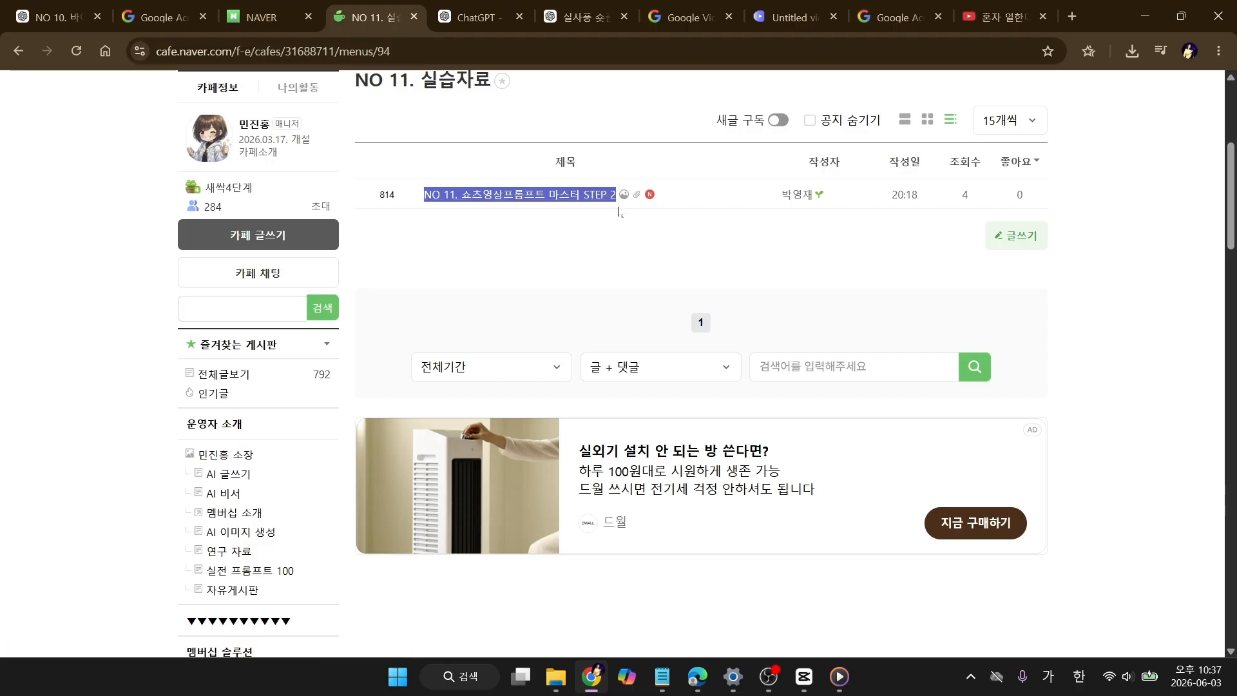
click(1014, 236)
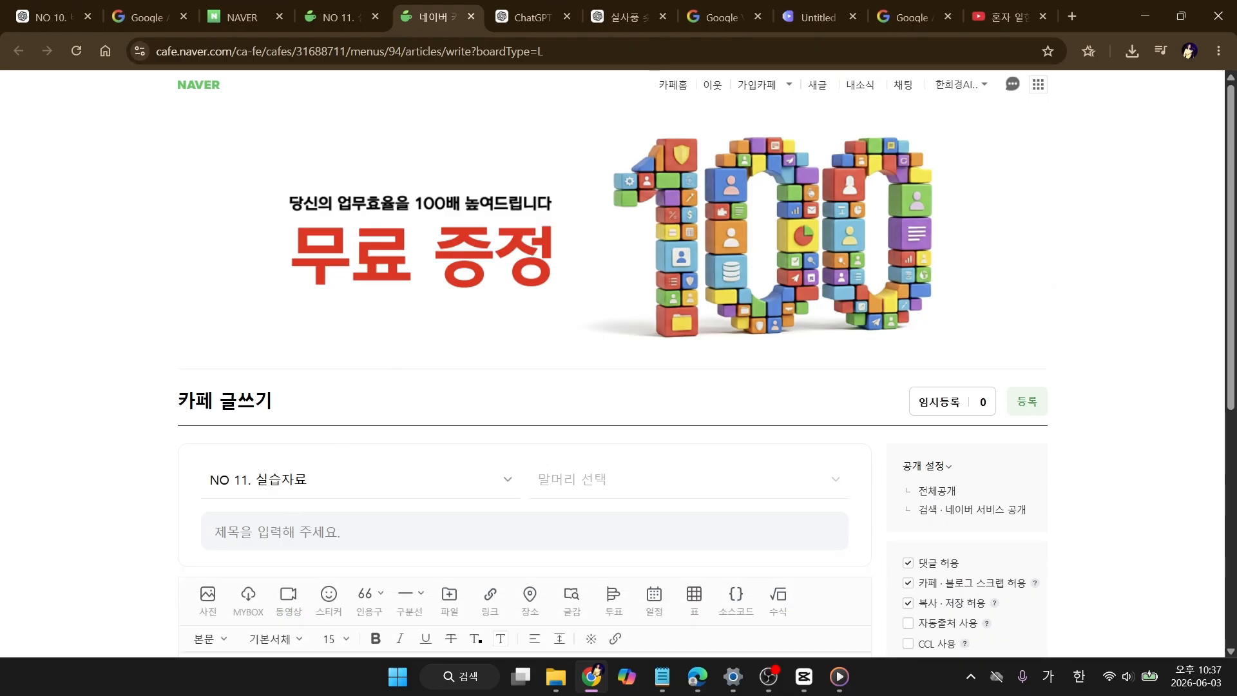
key(ctrl+v)
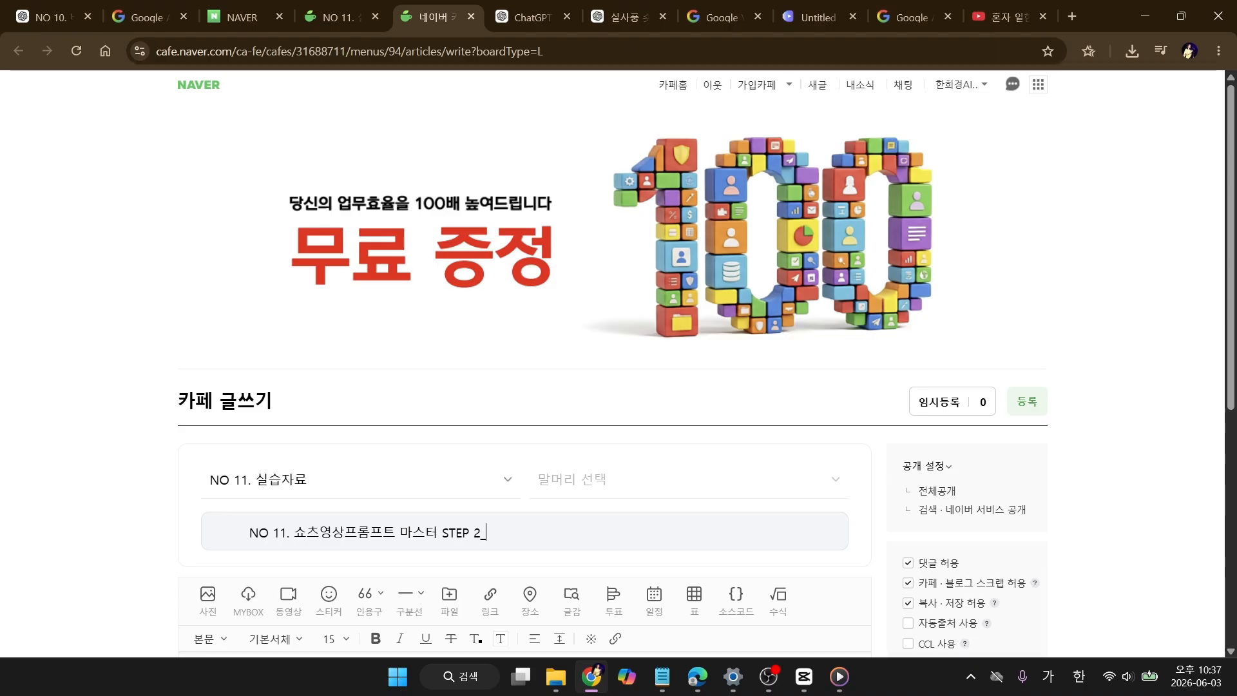
text(혼자 읿)
text(한다면 )
text(AI루)
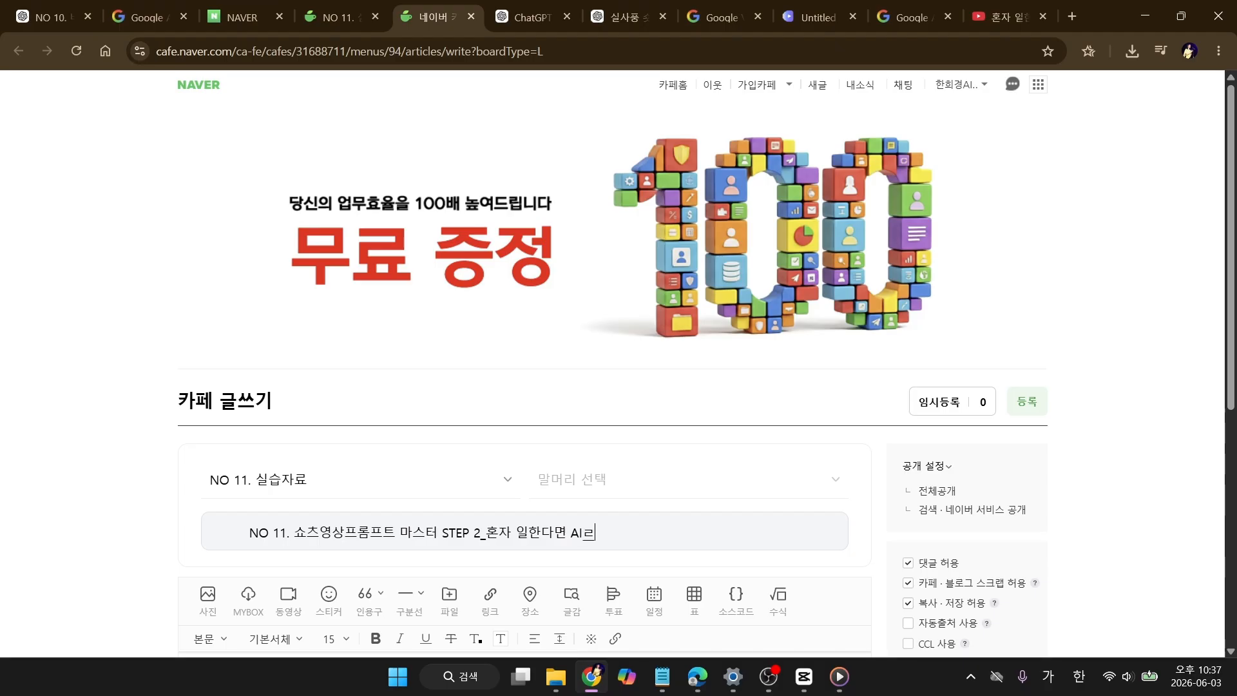
text(를 직원처럼 쓰세요.)
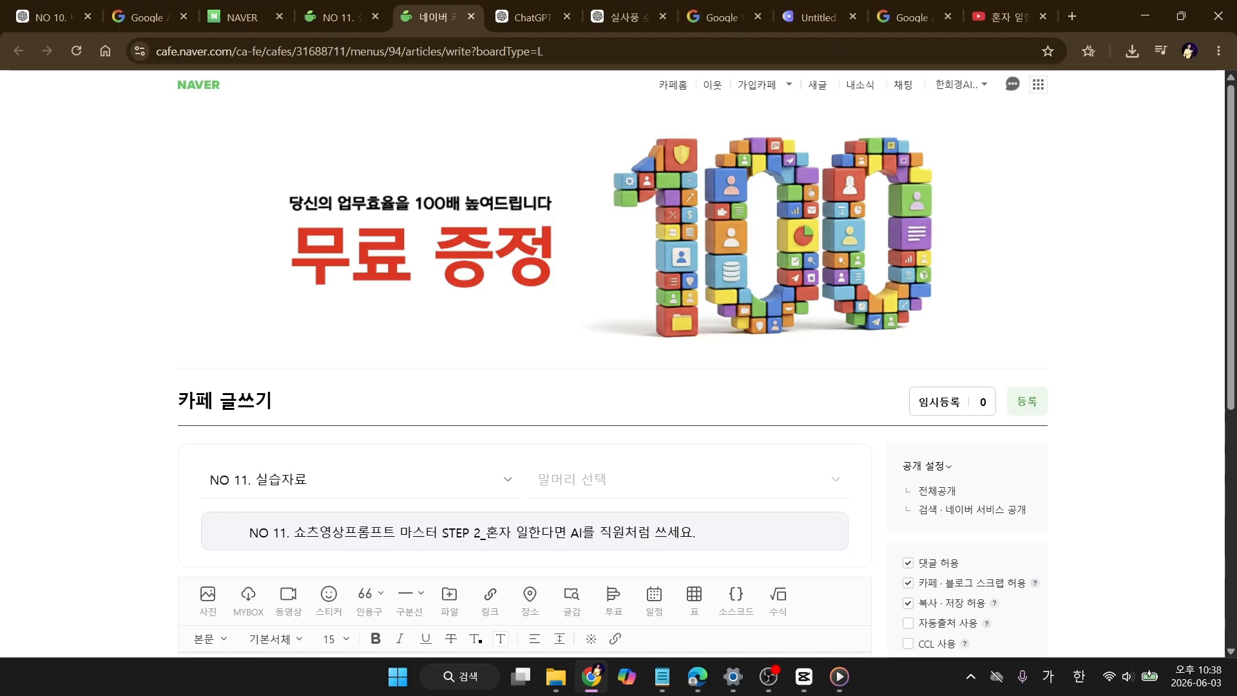
Remove the pasted lesson link box so the post body is empty.
scroll(525, 574, down, 5)
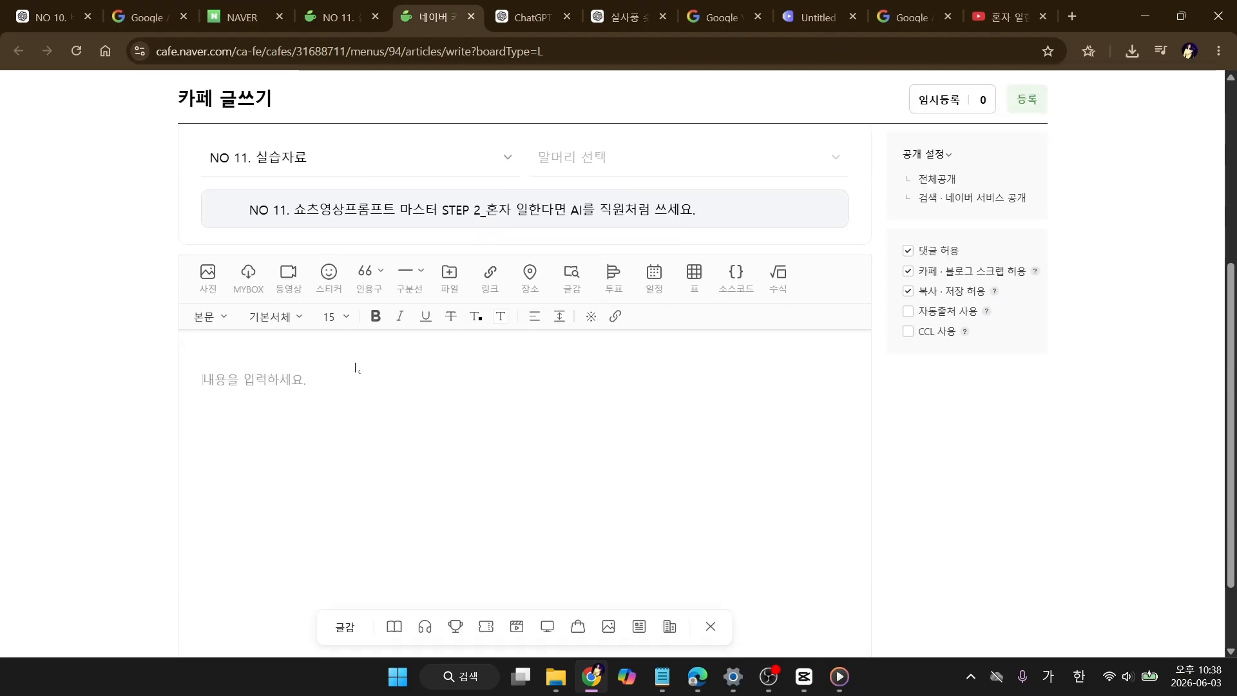
click(355, 368)
key(ctrl+v)
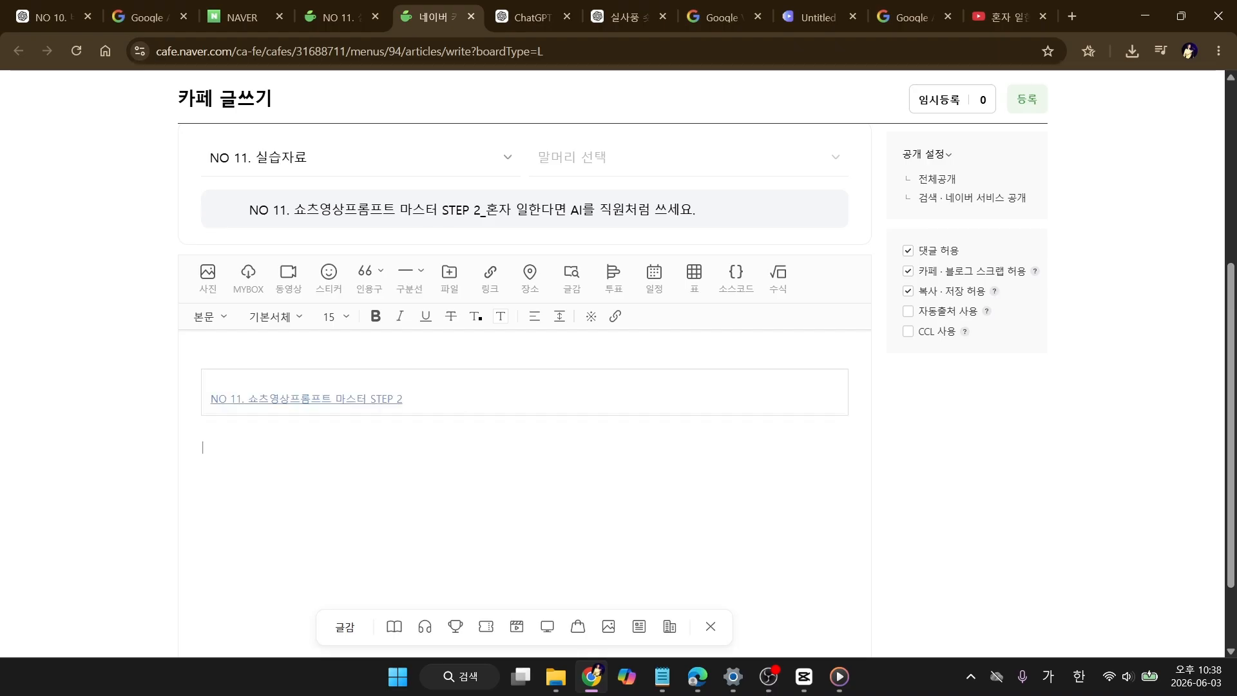
click(207, 409)
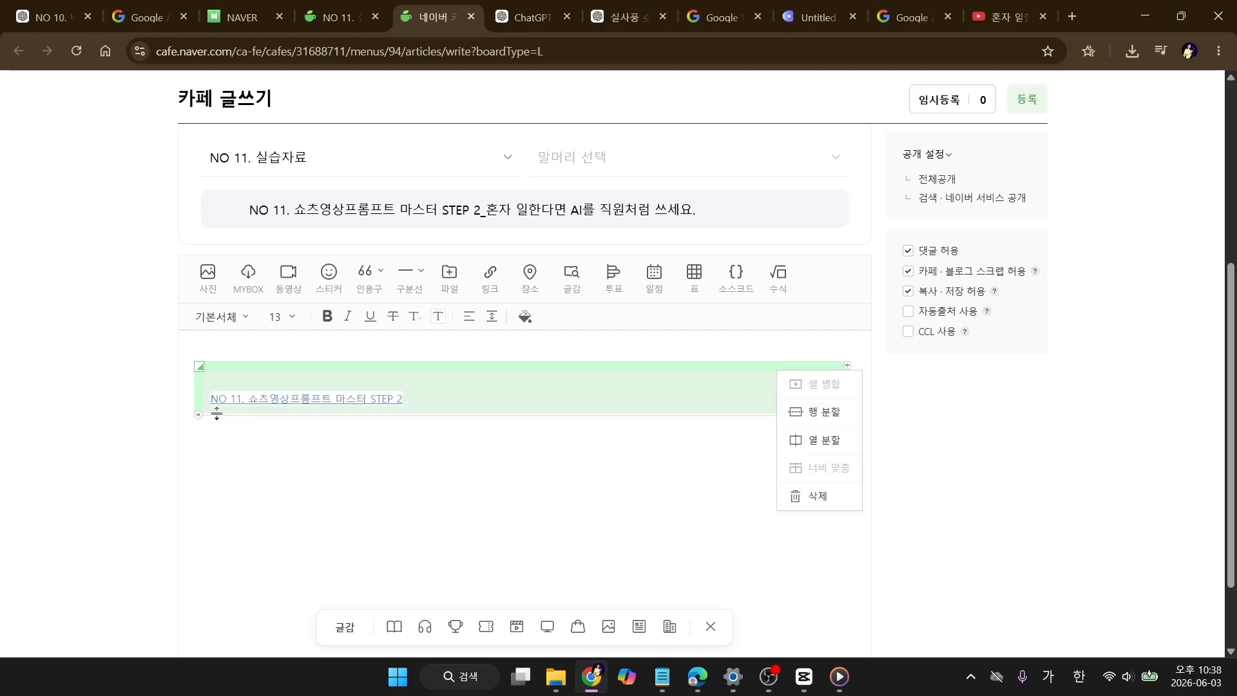
key(Delete)
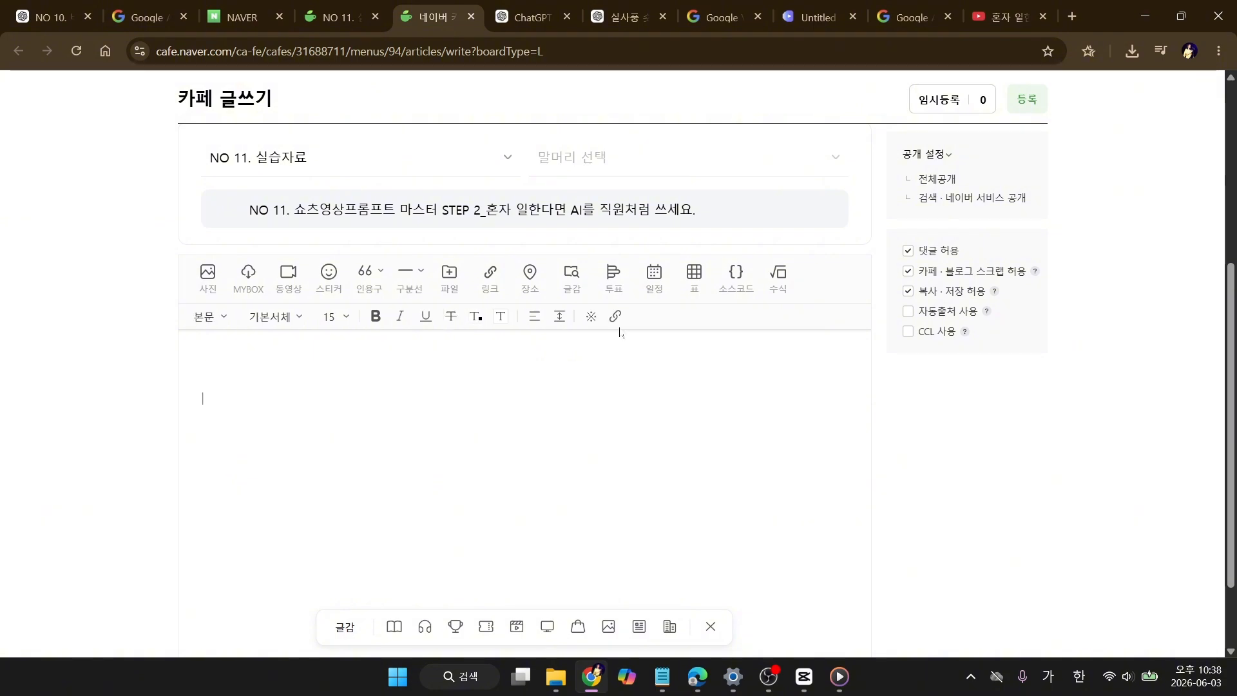
Select and copy ChatGPT's full summary reply from its heading, then return to the NO 11 board.
click(537, 16)
scroll(606, 357, up, 15)
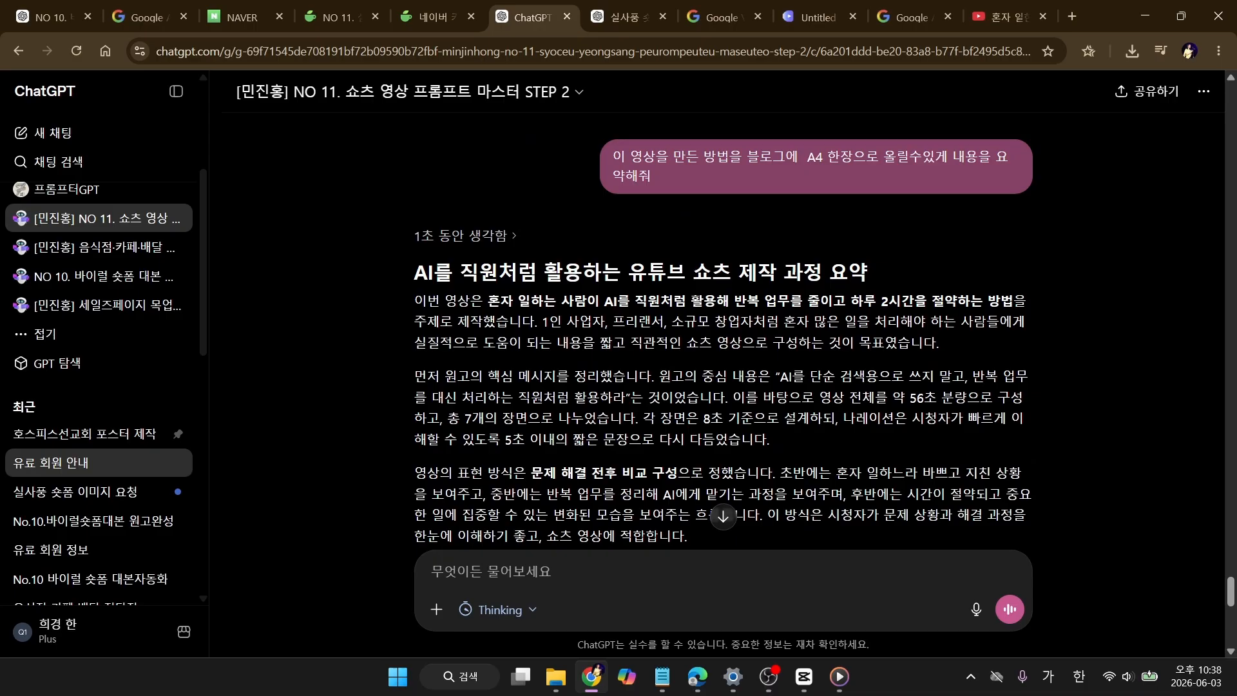
drag(413, 265, 902, 566)
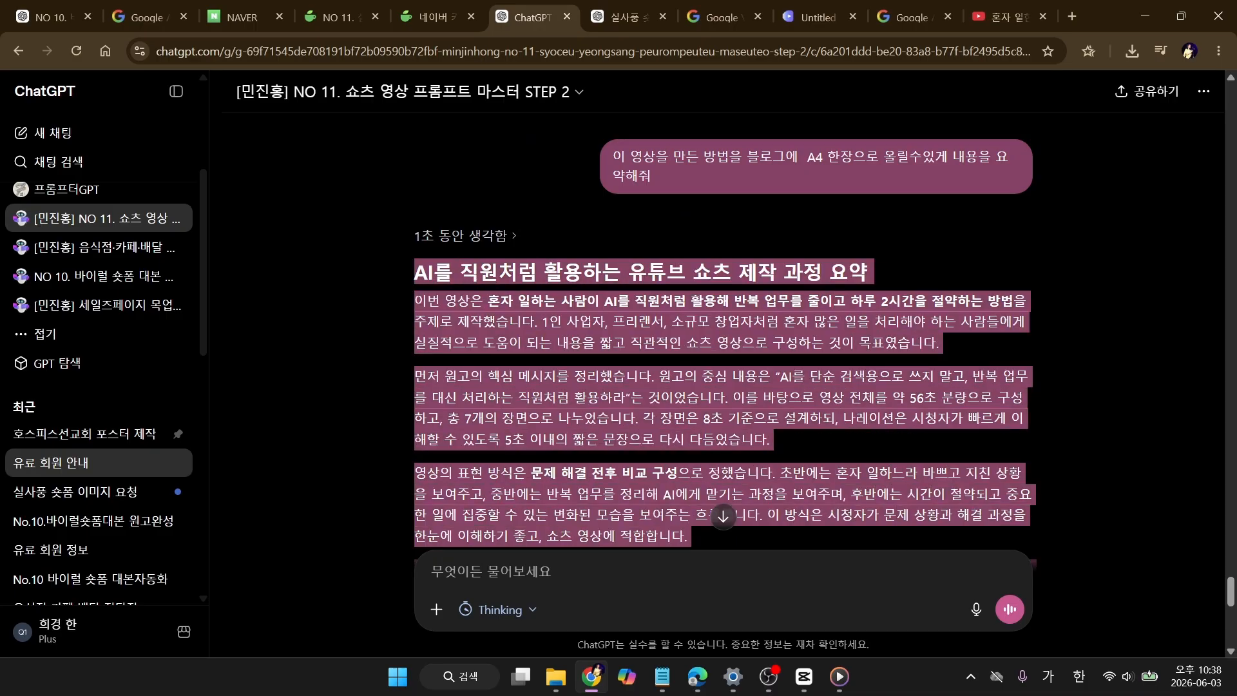
drag(381, 609, 382, 609)
scroll(389, 595, down, 15)
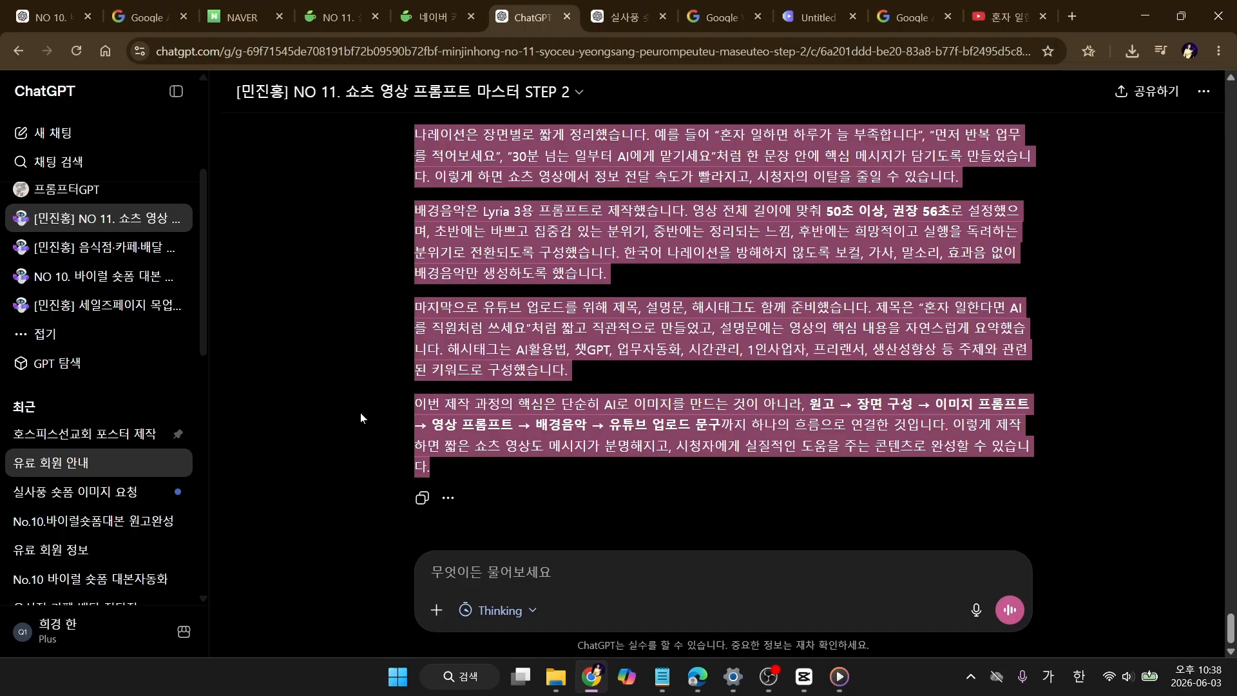
click(340, 17)
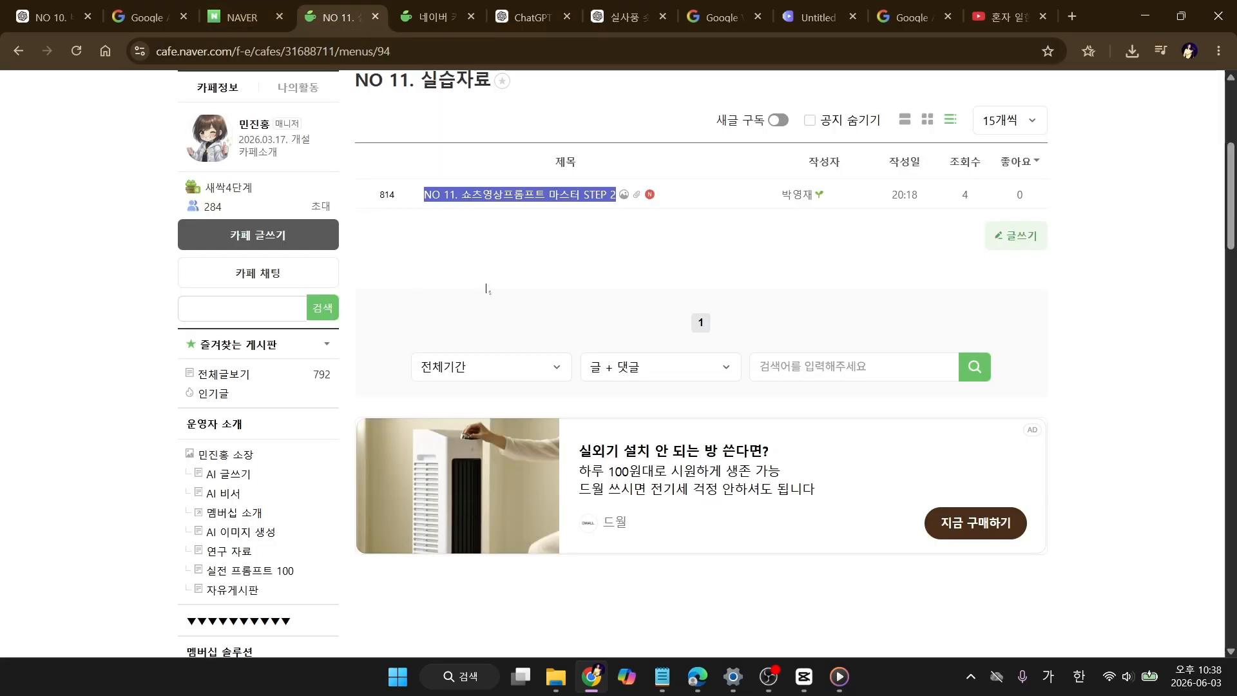
Start a new cafe post with the ChatGPT Shorts summary as its body and begin the title 'No11.'.
scroll(609, 248, up, 1)
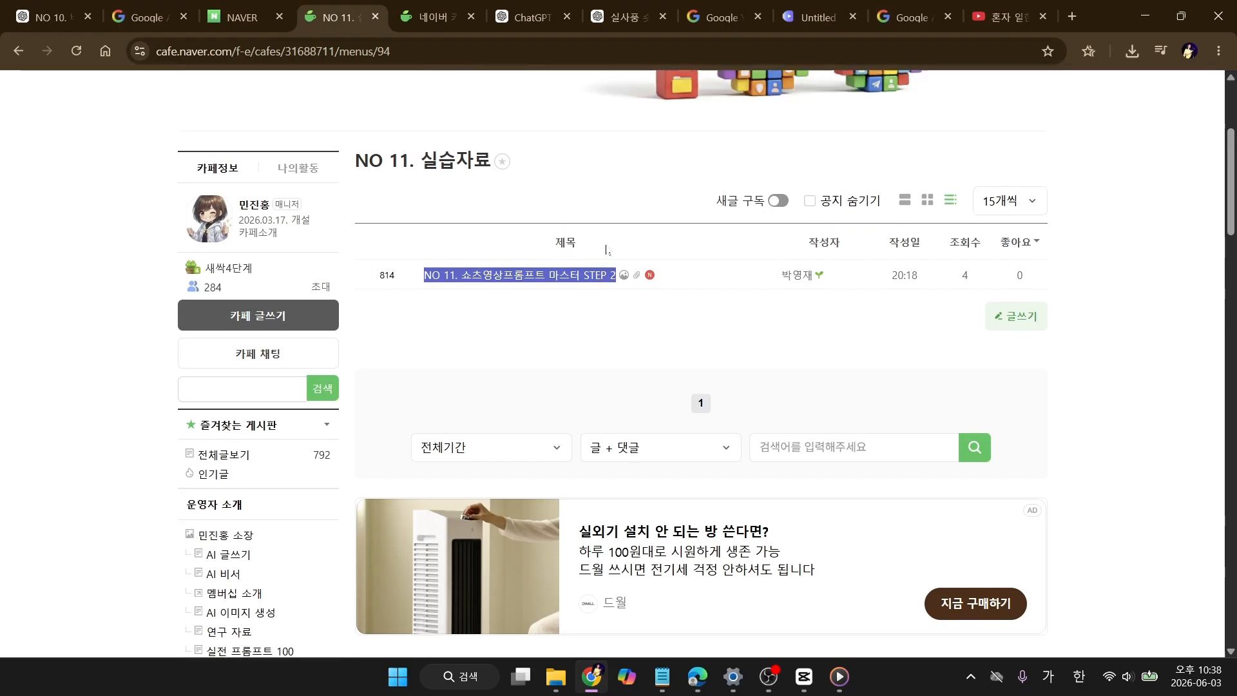
click(1017, 316)
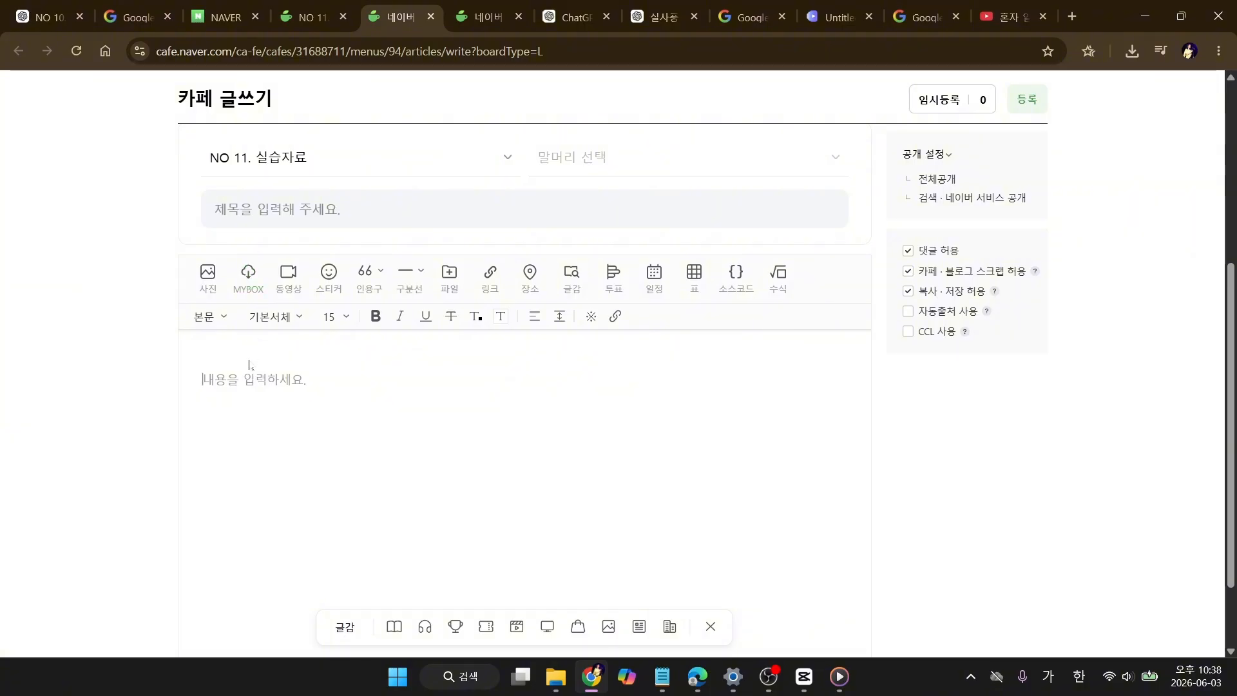
key(ctrl+v)
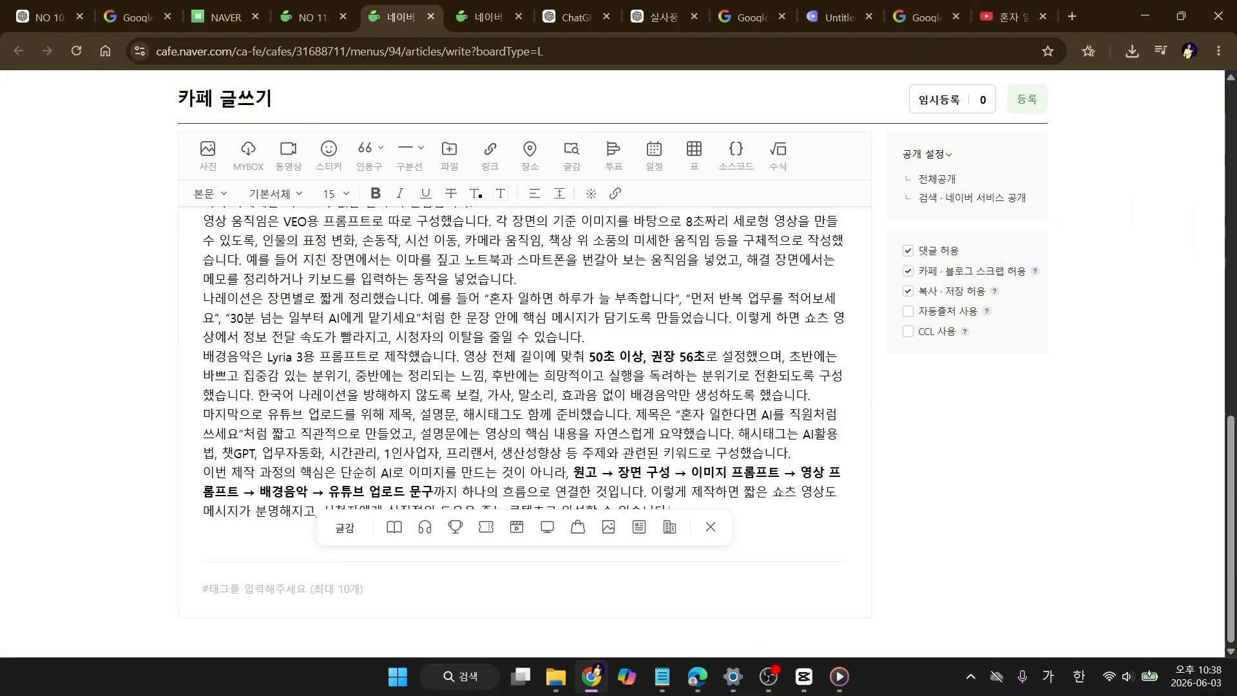
scroll(400, 312, up, 11)
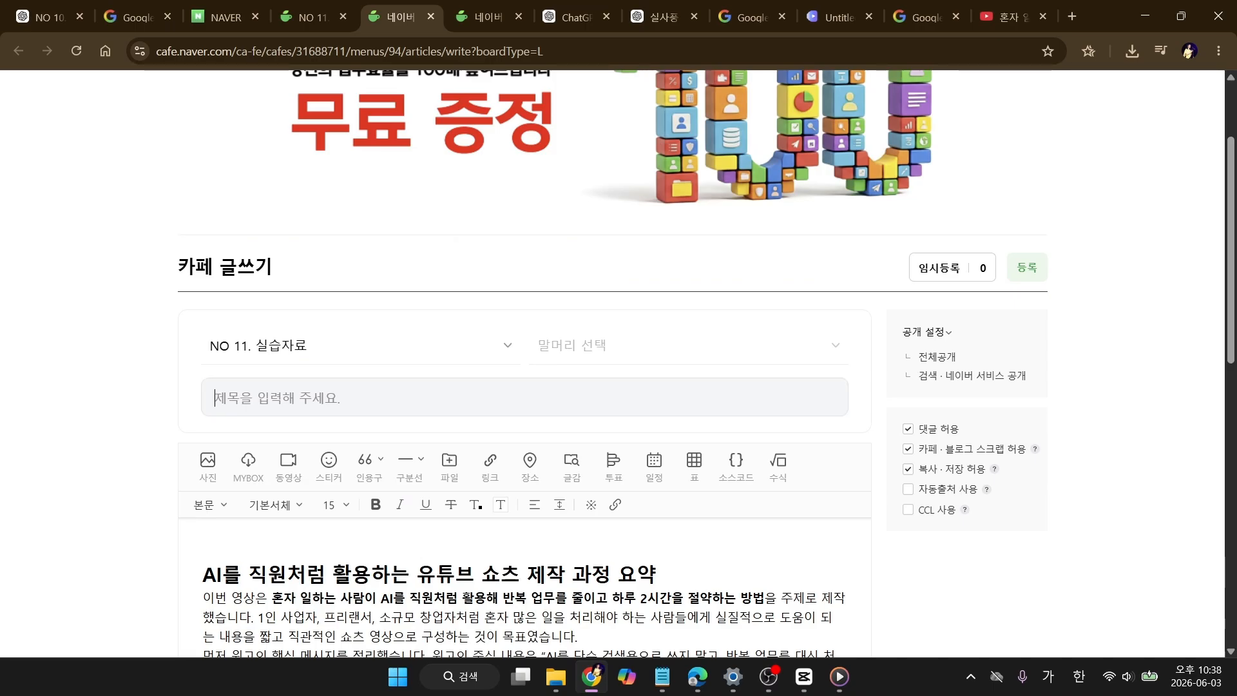
text(ㅜㅐ.)
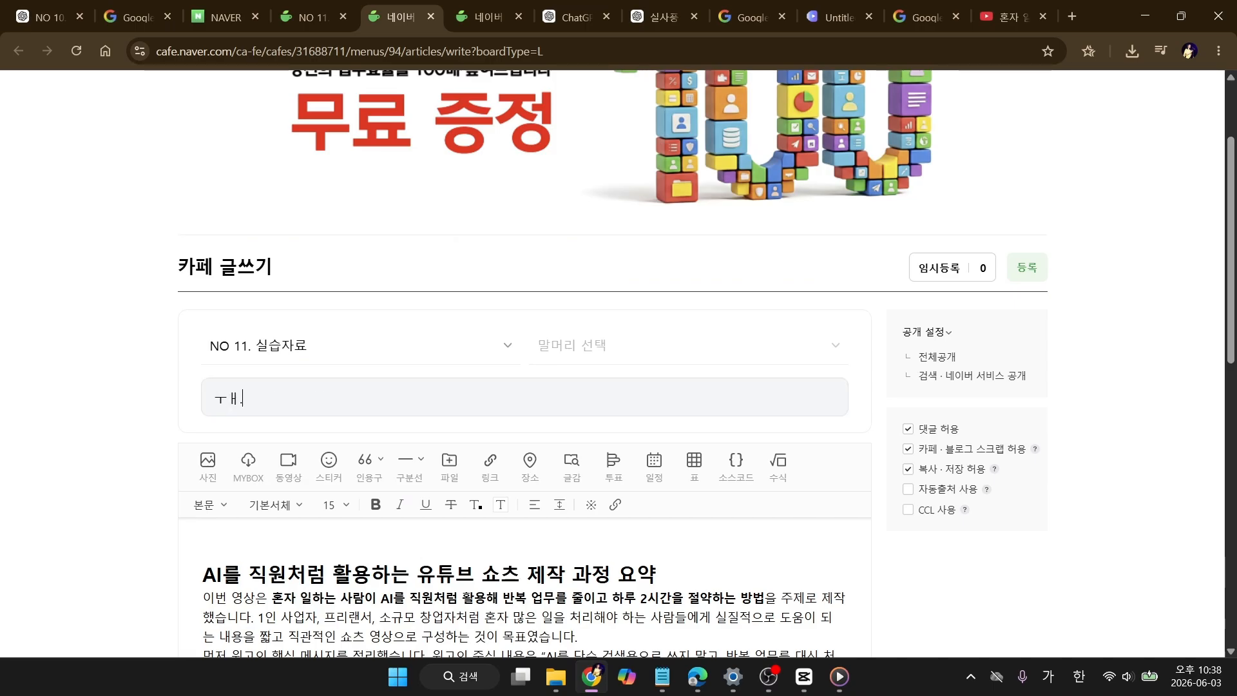
text(11)
key(BackSpace)
key(BackSpace)
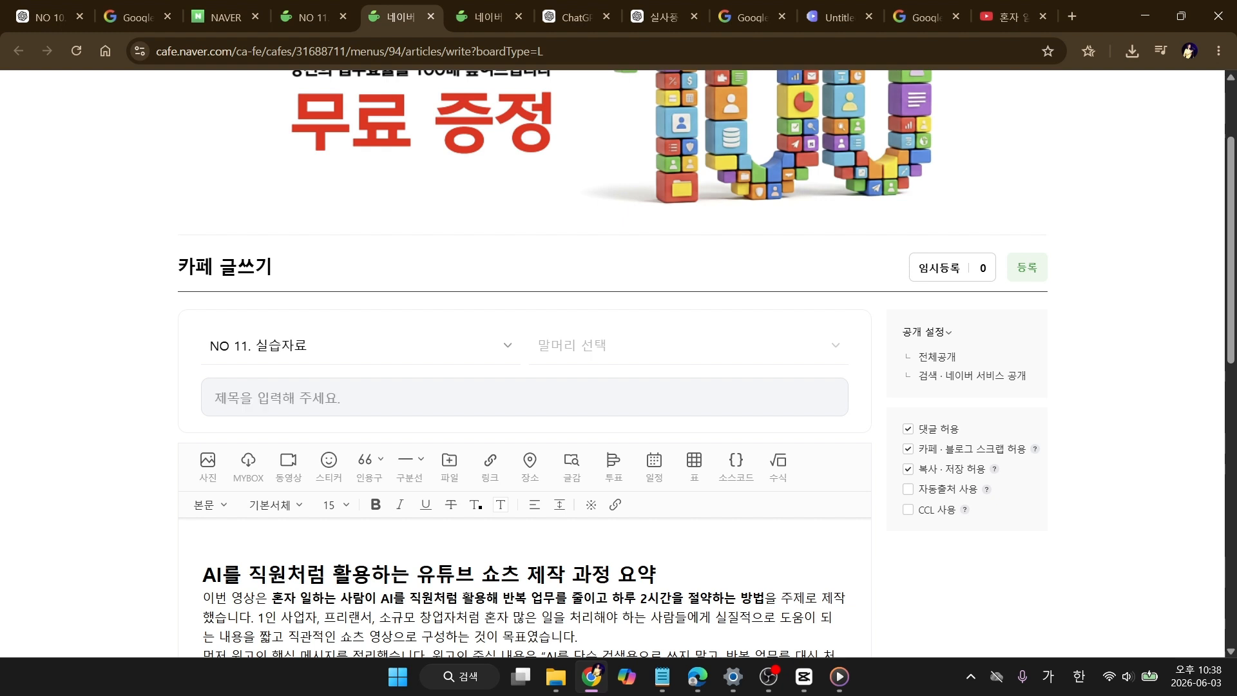
key(Hangul)
text(N)
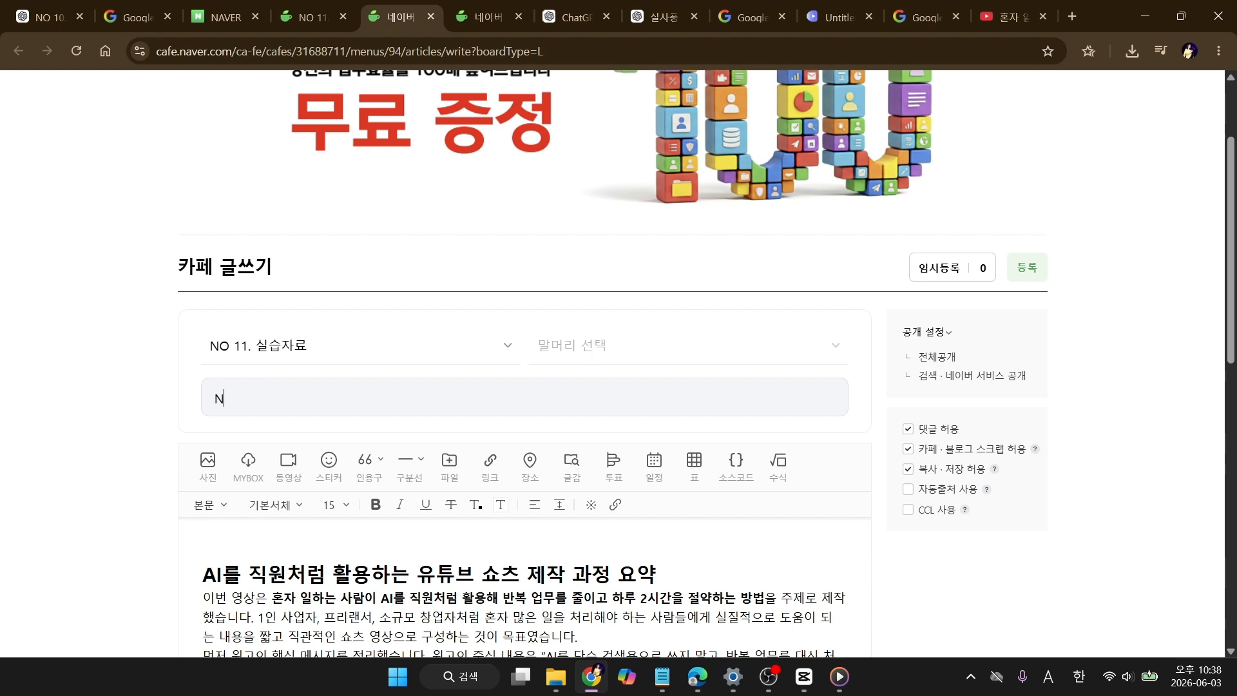
text(o11.)
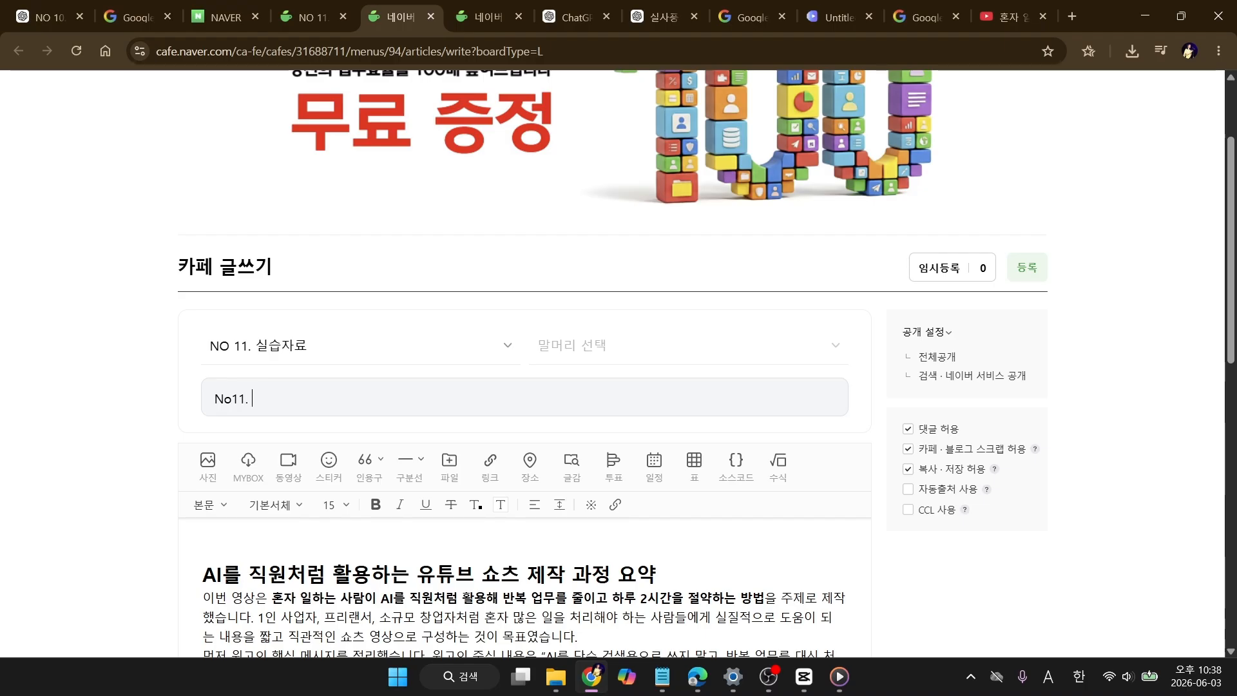
Copy the full NO 11 post title from the board list.
click(318, 20)
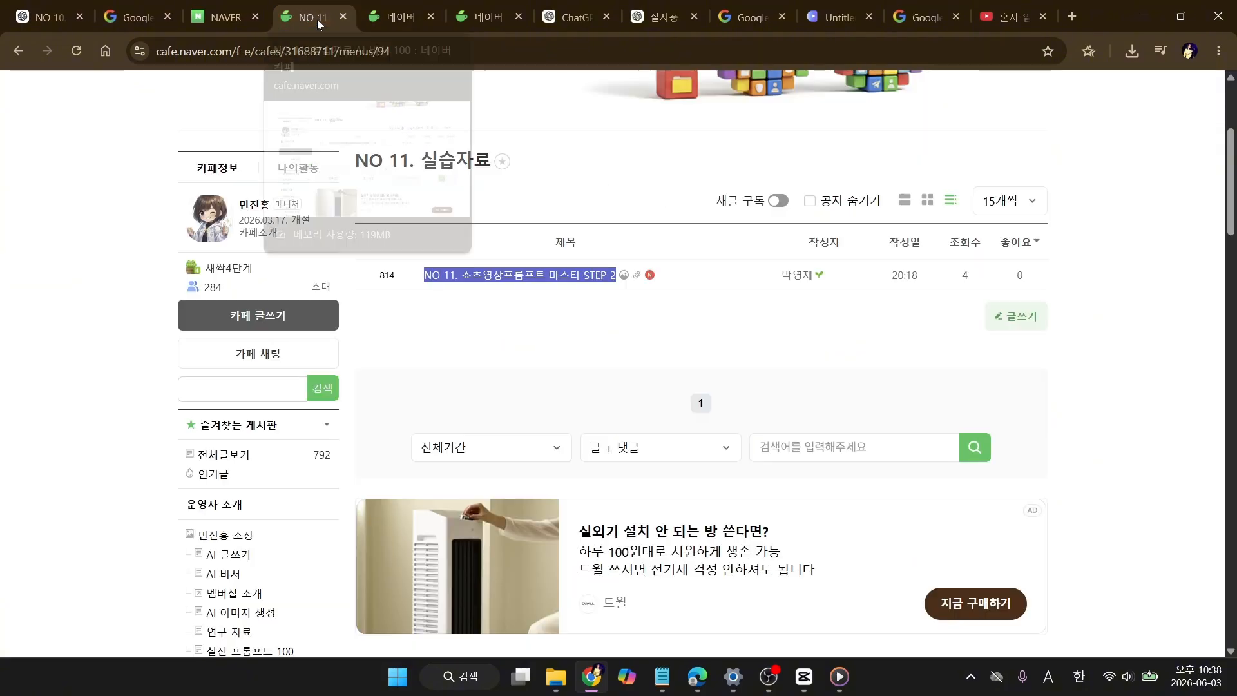
click(493, 287)
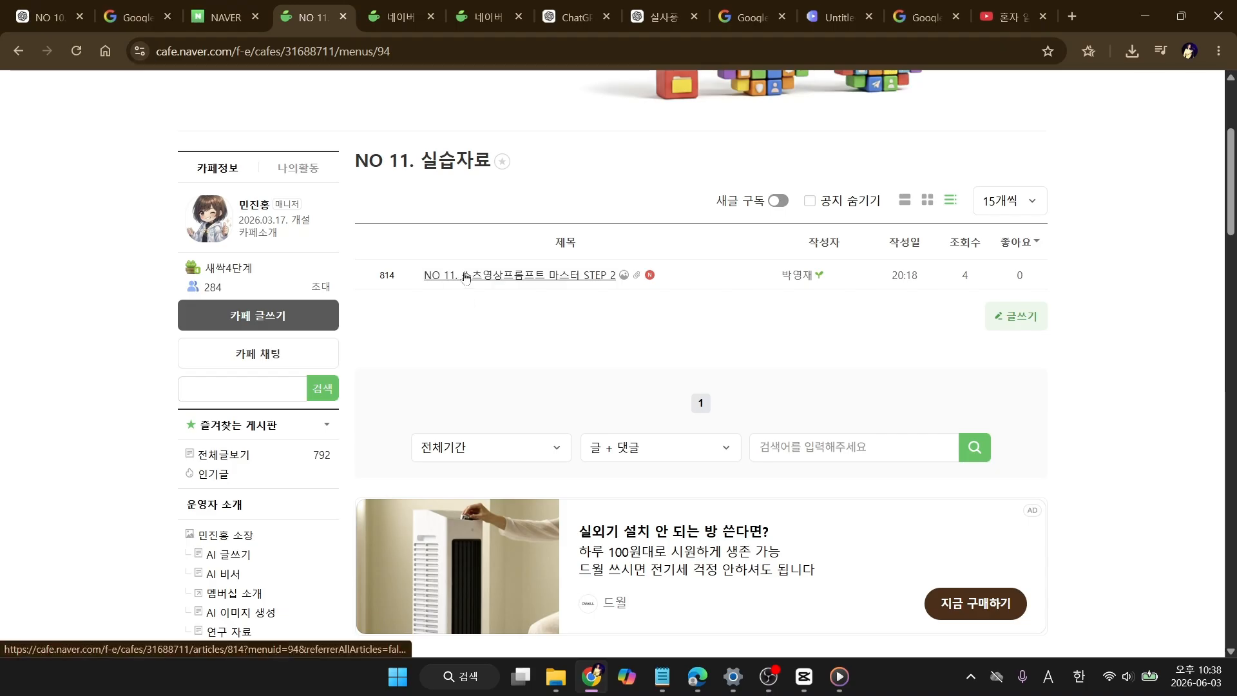
drag(415, 275, 616, 275)
key(ctrl+c)
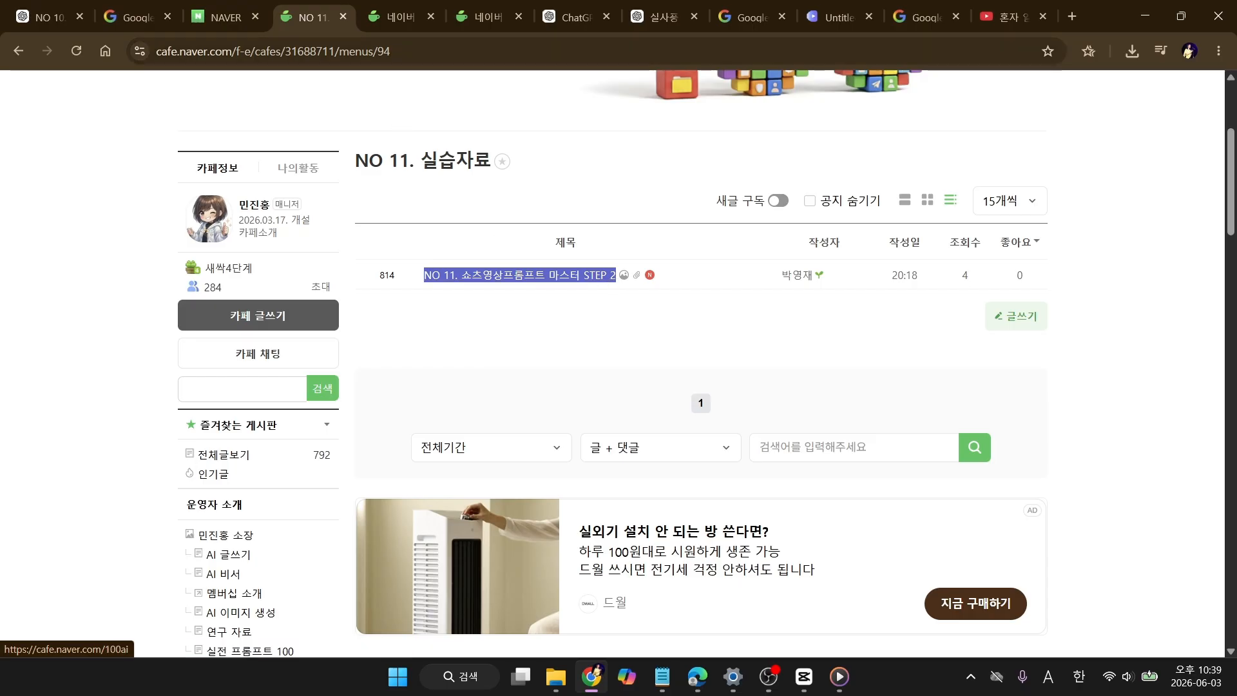
click(384, 18)
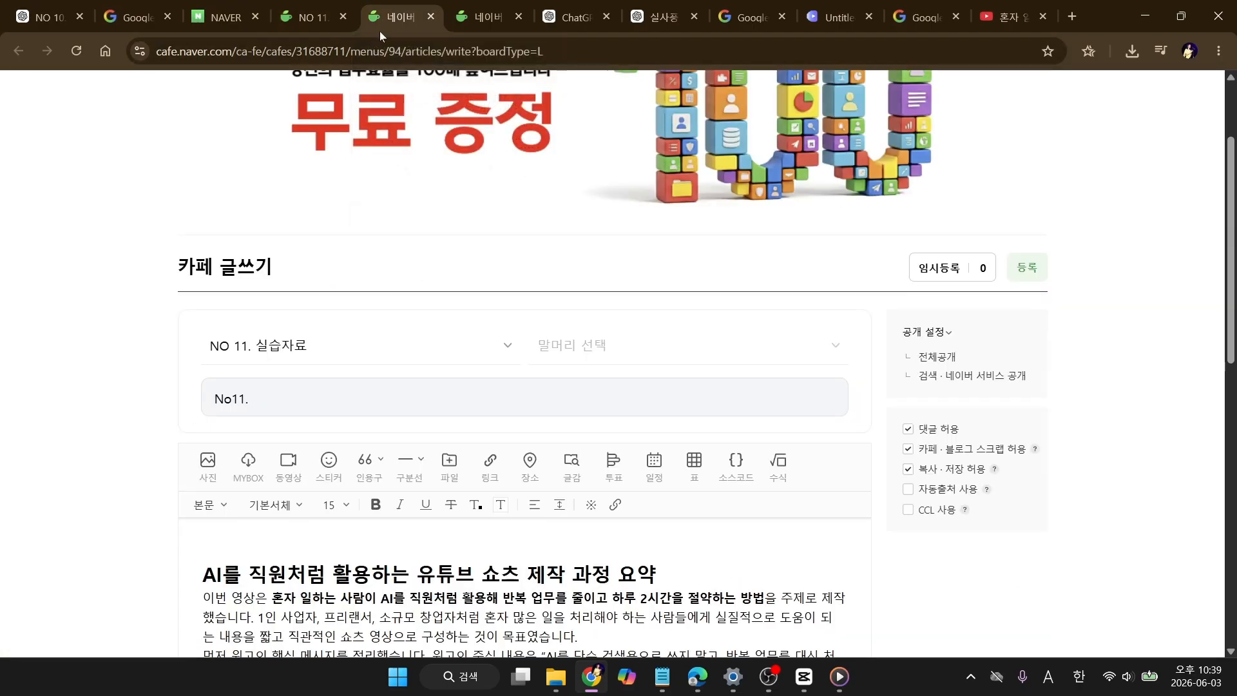
Replace 'No11.' with the pasted NO 11 lesson title and continue it with '혼자 일한다면'.
scroll(395, 322, down, 1)
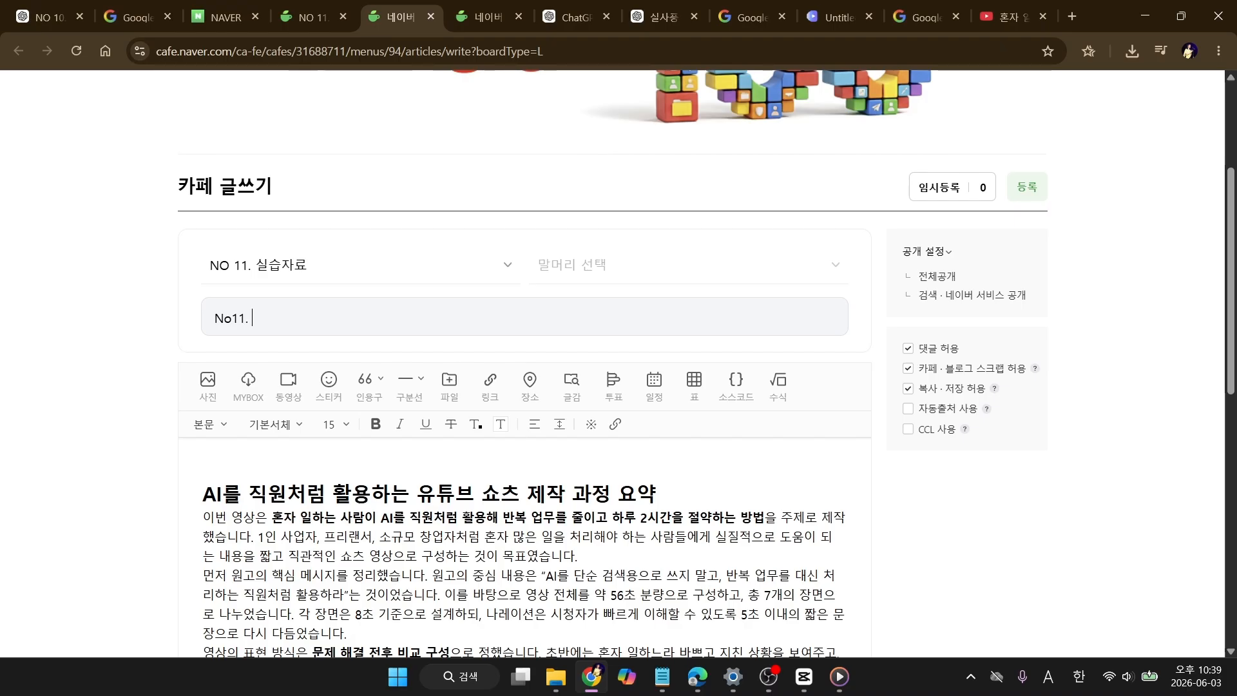
key(BackSpace)
key(BackSpace)
key(BackSpace)
key(BackSpace)
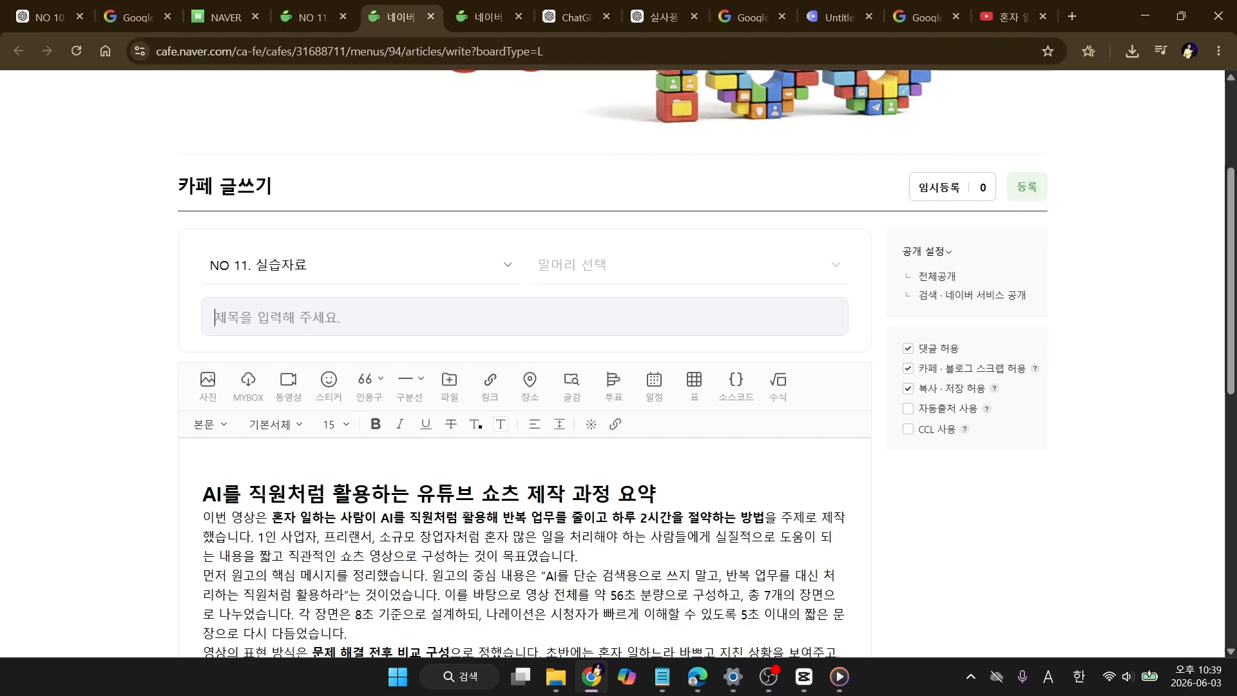
key(ctrl+v)
text(_ ghsw)
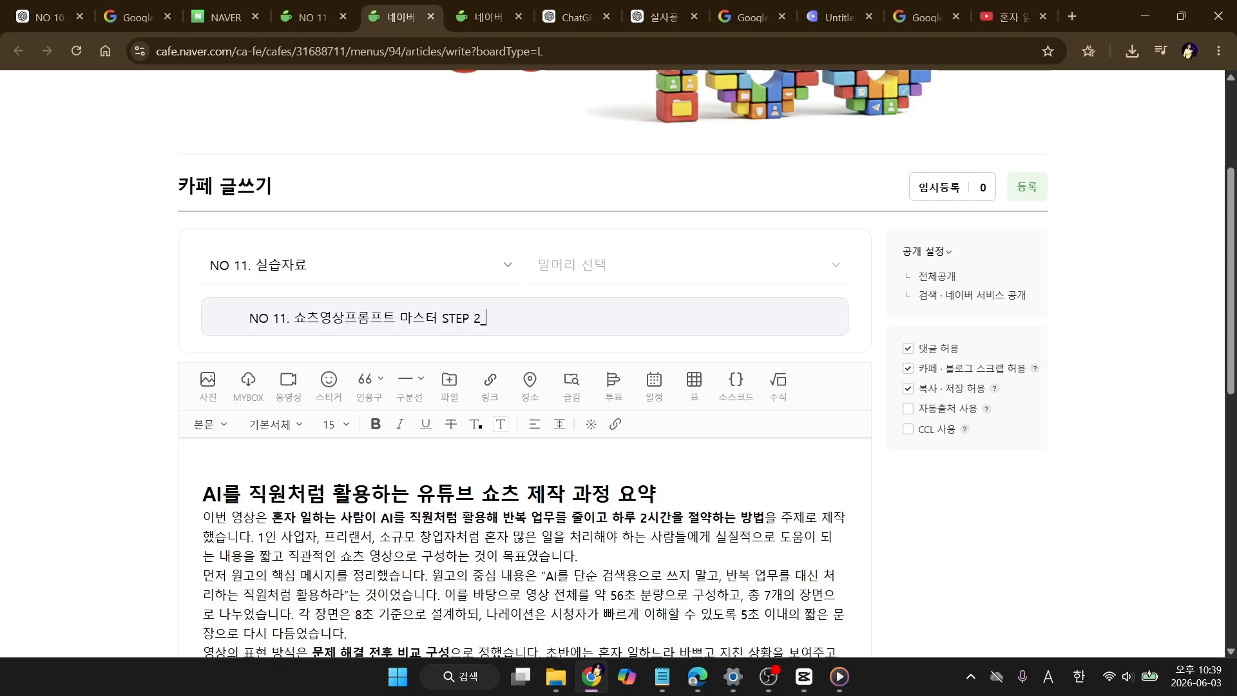
key(BackSpace)
key(BackSpace)
key(BackSpace)
key(BackSpace)
key(Hangul)
text(혼자)
text( 일한다면 먀)
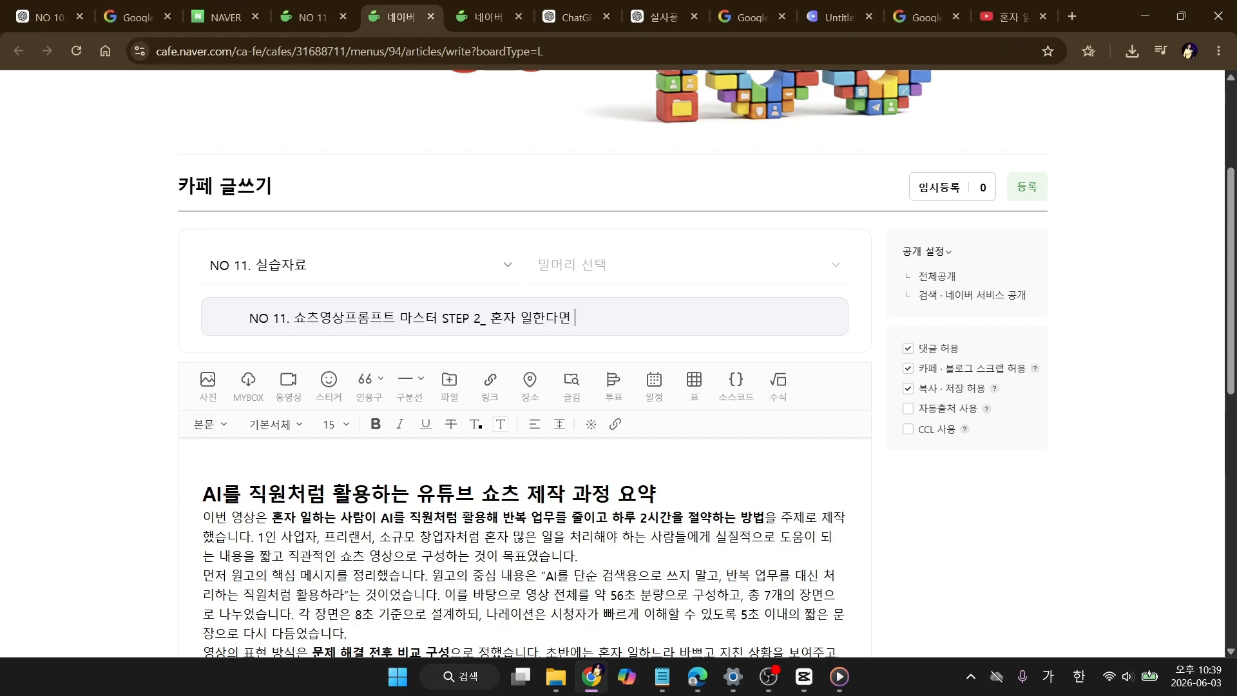
Append 'Ai를 직원처럼 쓰세요' to the title after '혼자 일한다면', fixing a mistyped syllable.
text(먀)
key(BackSpace)
key(BackSpace)
key(Hangul)
text(Ai)
key(Hangul)
text(ㄹ를 직원처럼 쓰세요)
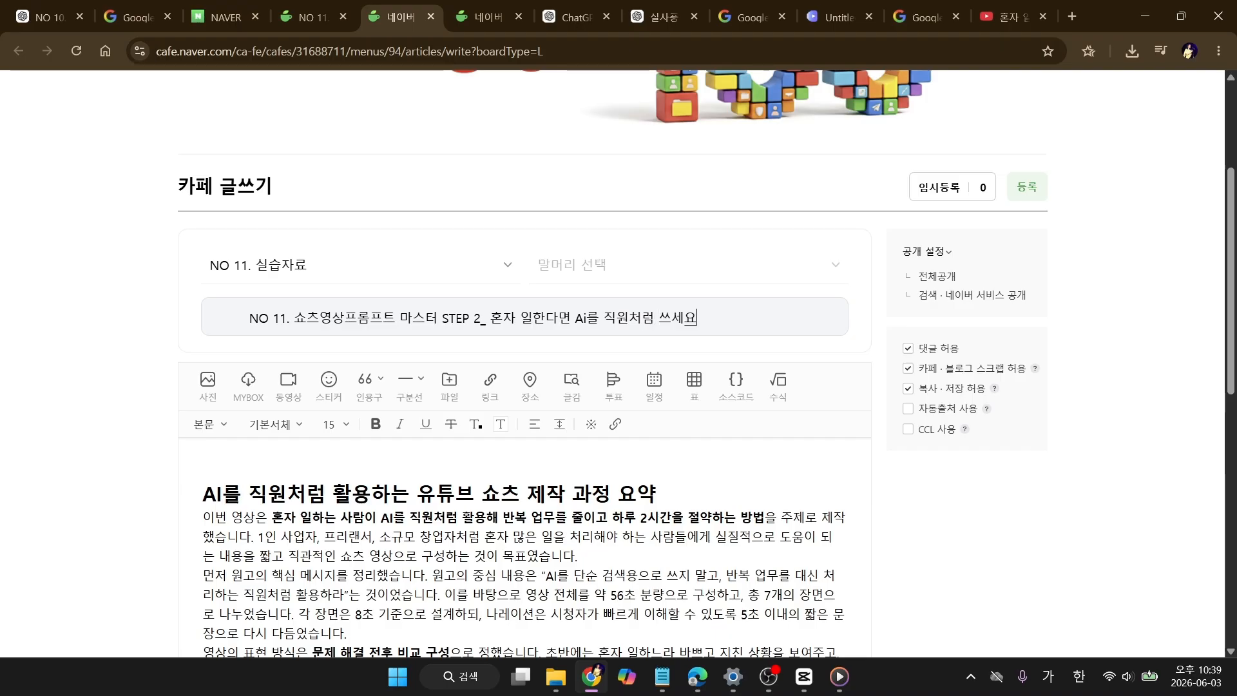
scroll(707, 363, down, 3)
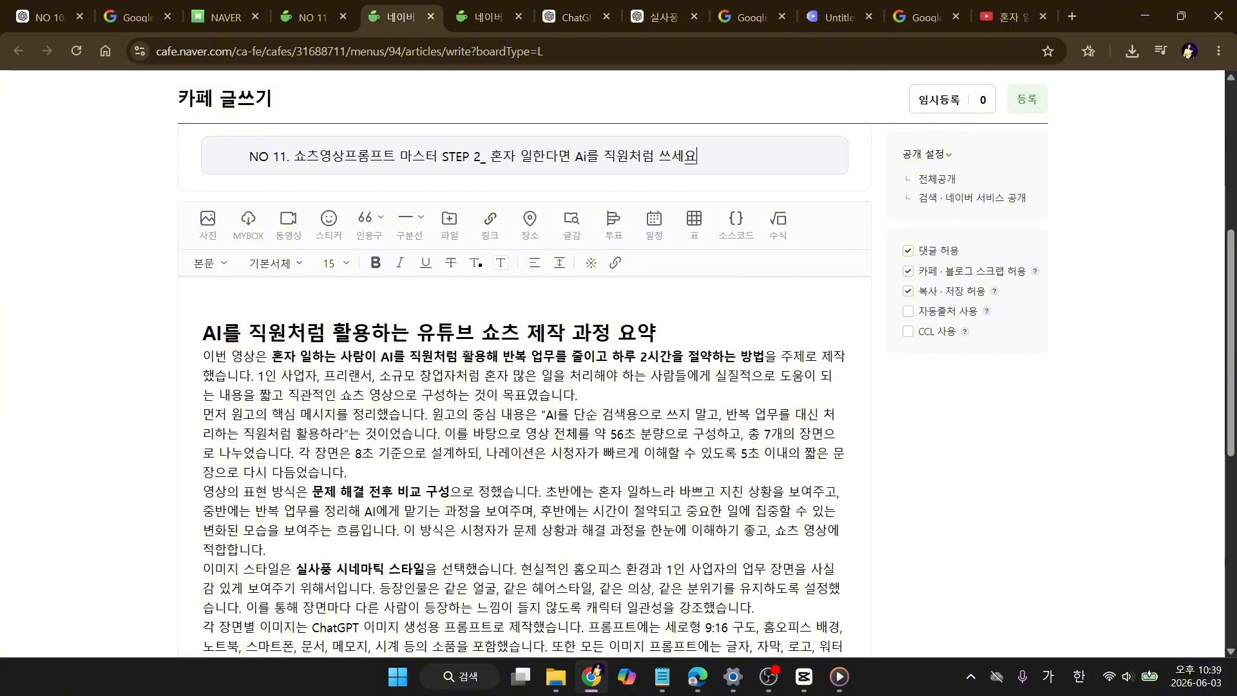
Add the Desktop file 260603여성숏츠베오영상.mp4 through the 동영상 button and upload it.
click(287, 227)
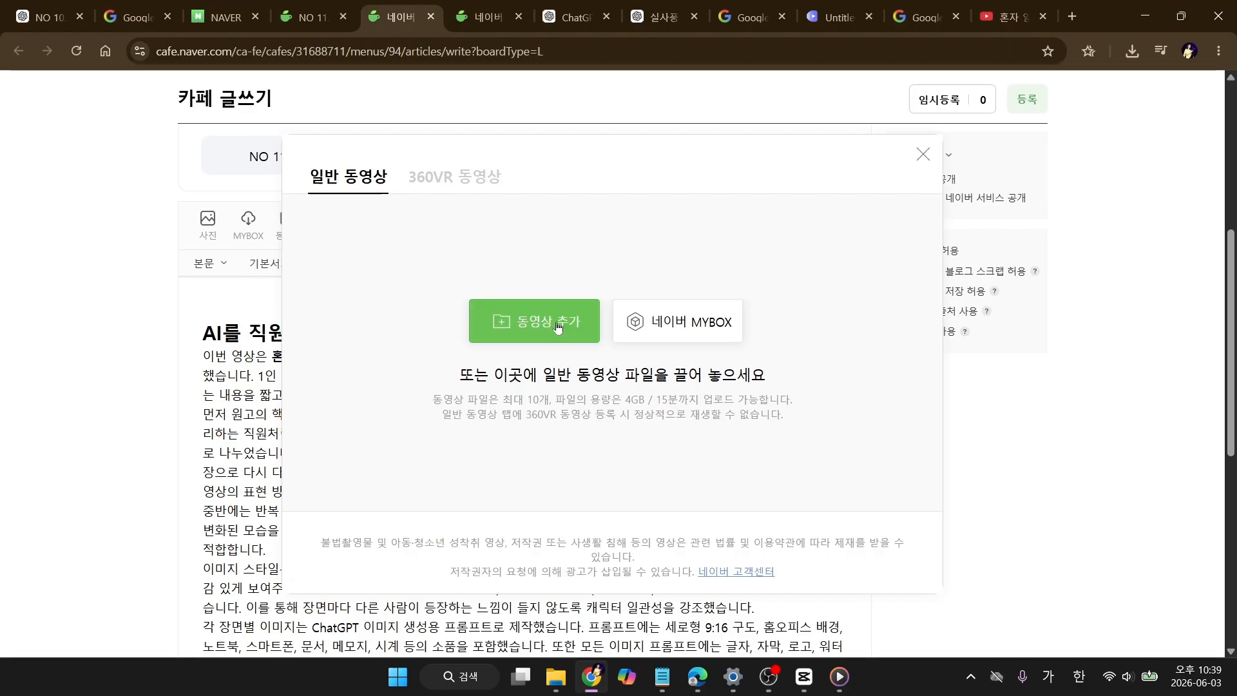
click(558, 327)
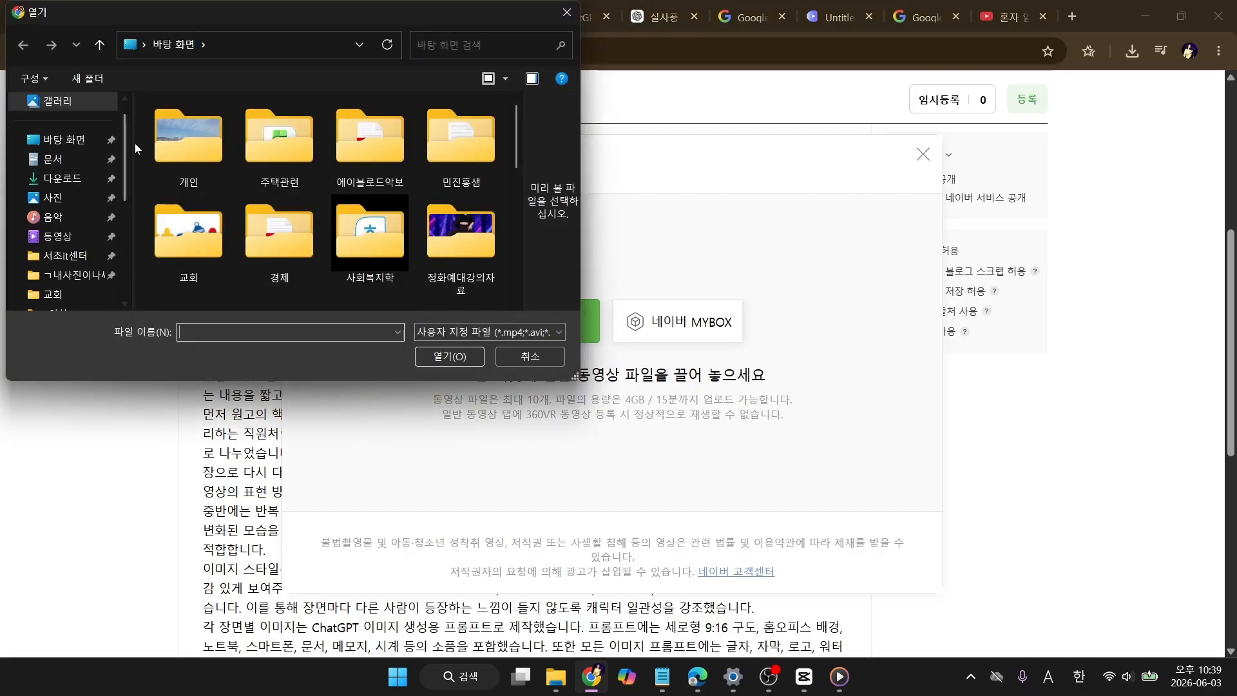
click(79, 148)
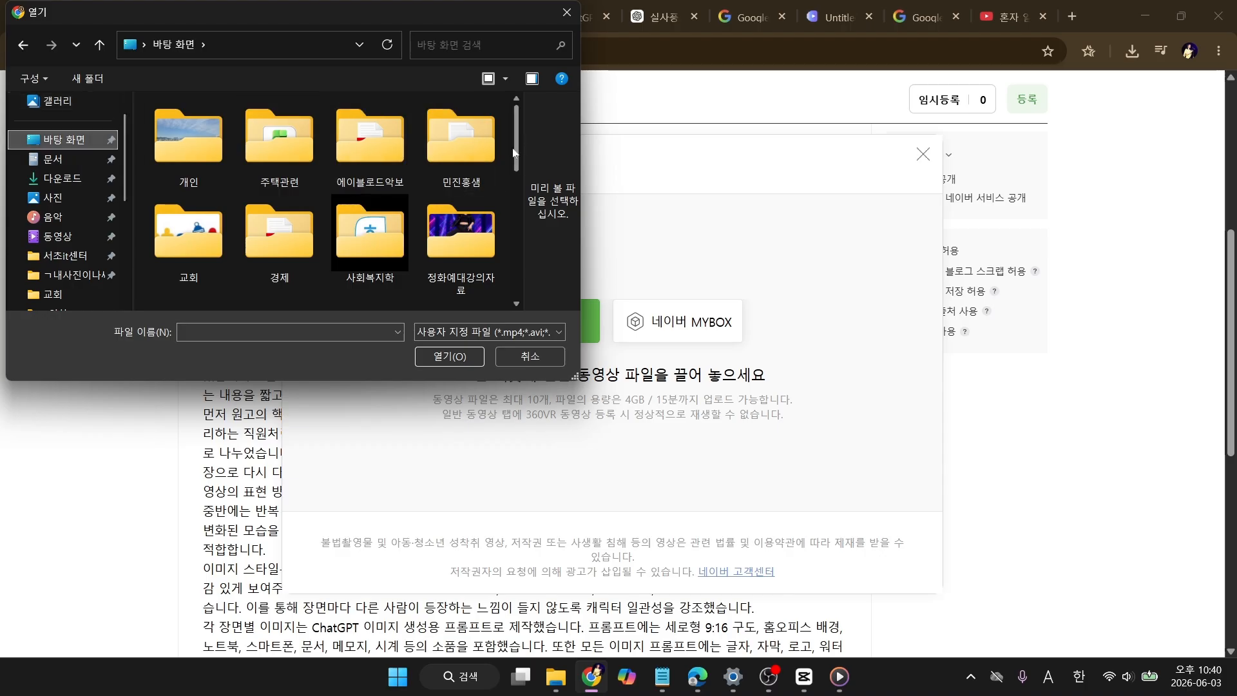
scroll(501, 258, down, 5)
click(193, 252)
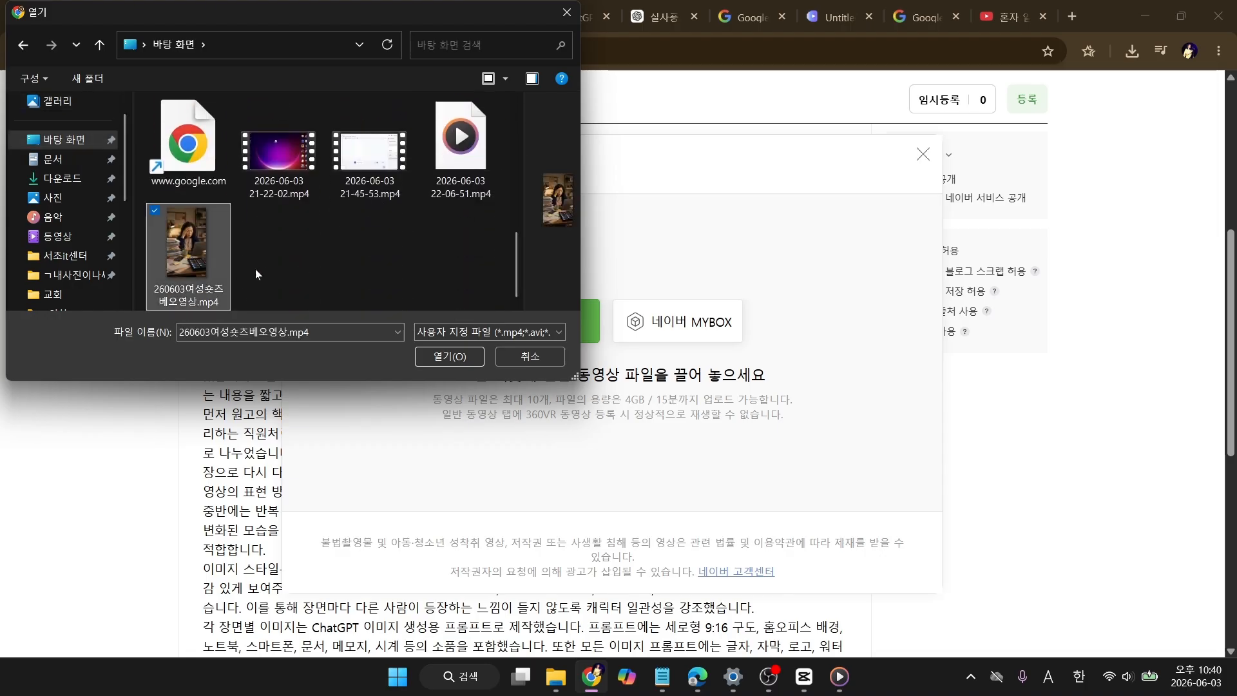
click(451, 357)
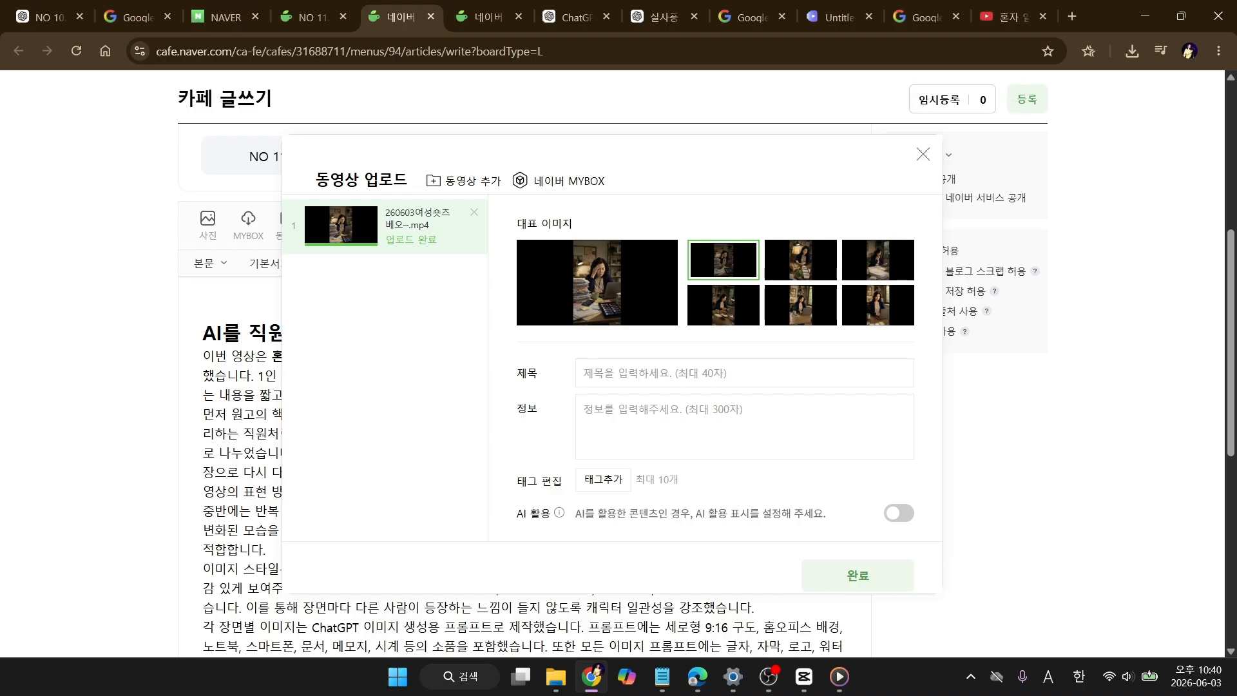
Enter '혼자 일한다면 AI를 직원처럼 쓰세요.' in the uploaded video's 제목 field.
click(584, 372)
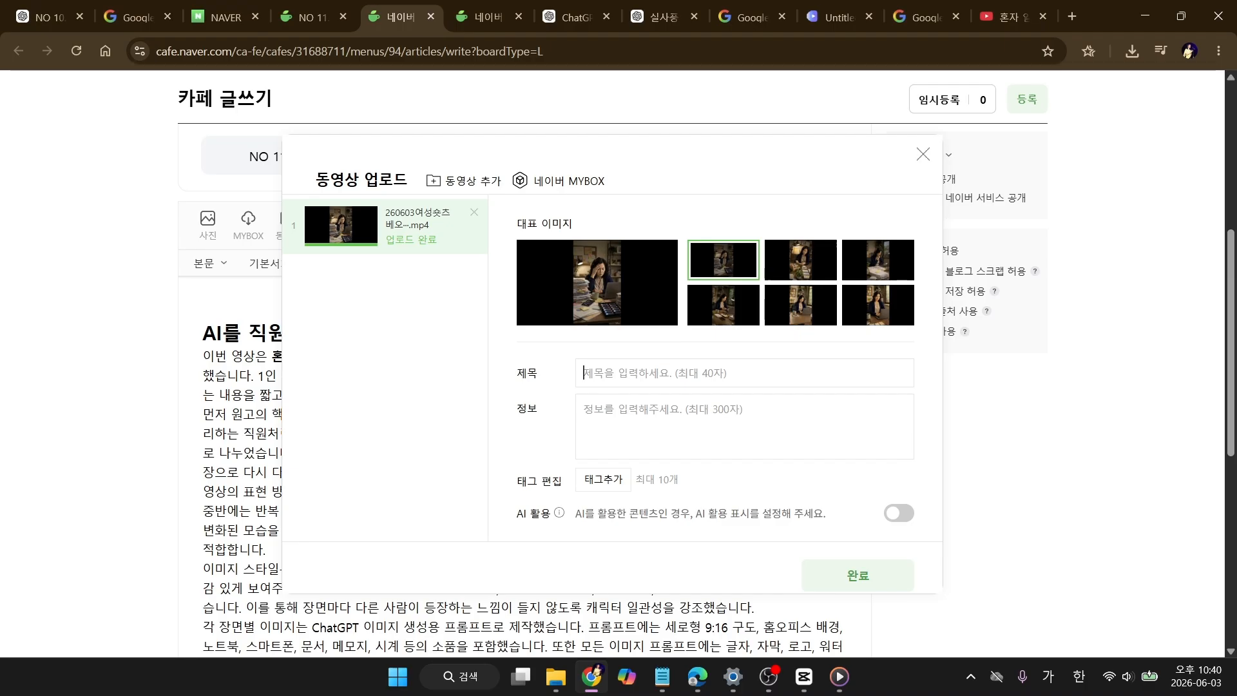
text(혼자 읾)
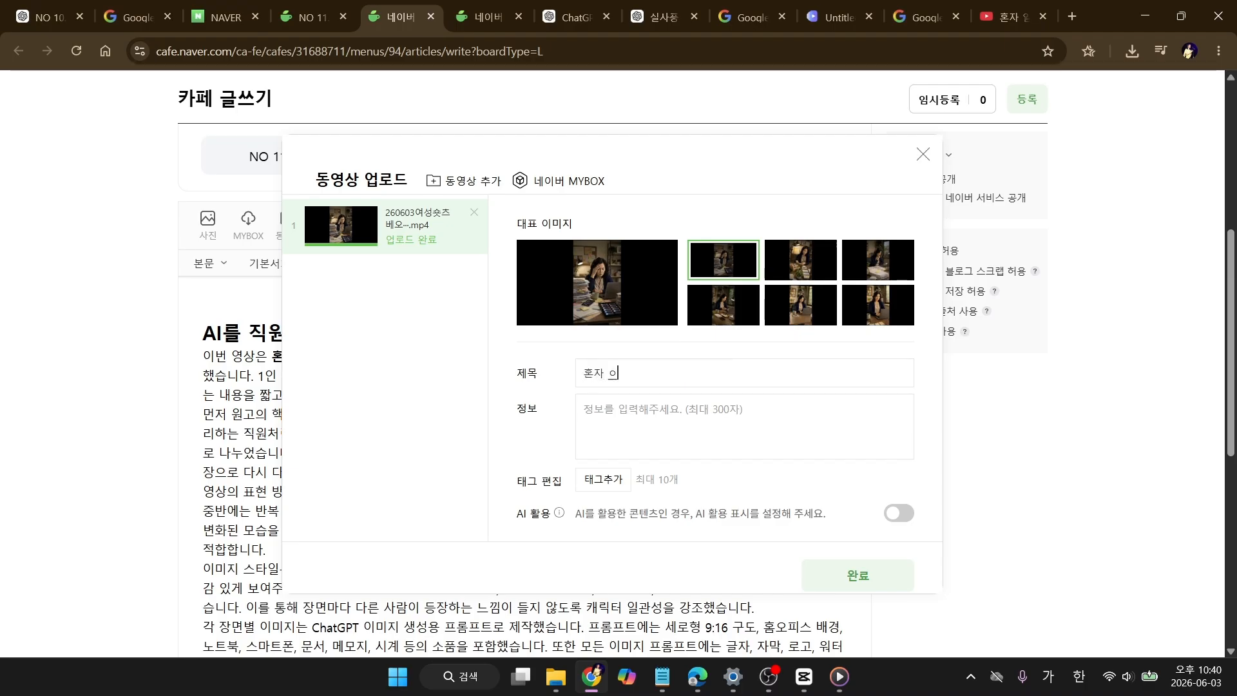
text(한다고)
key(BackSpace)
key(BackSpace)
key(BackSpace)
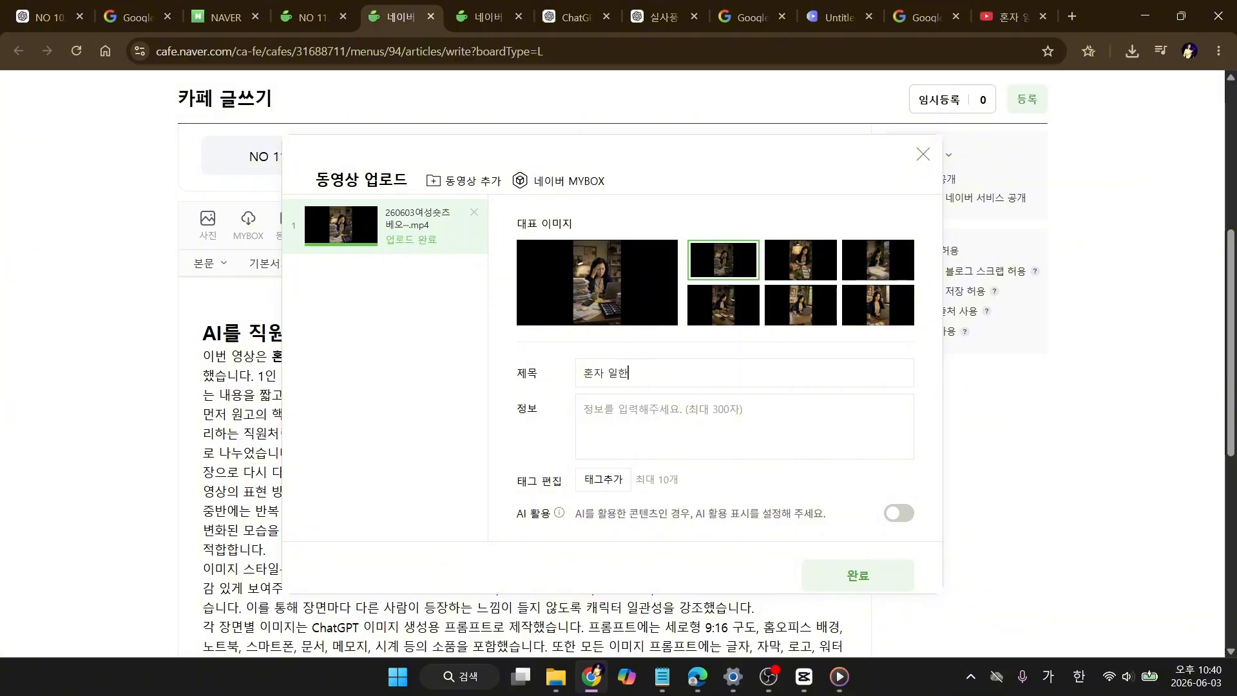
text(다마ㅓㄴ)
key(BackSpace)
key(BackSpace)
key(BackSpace)
text(ㅁㅕㄴ)
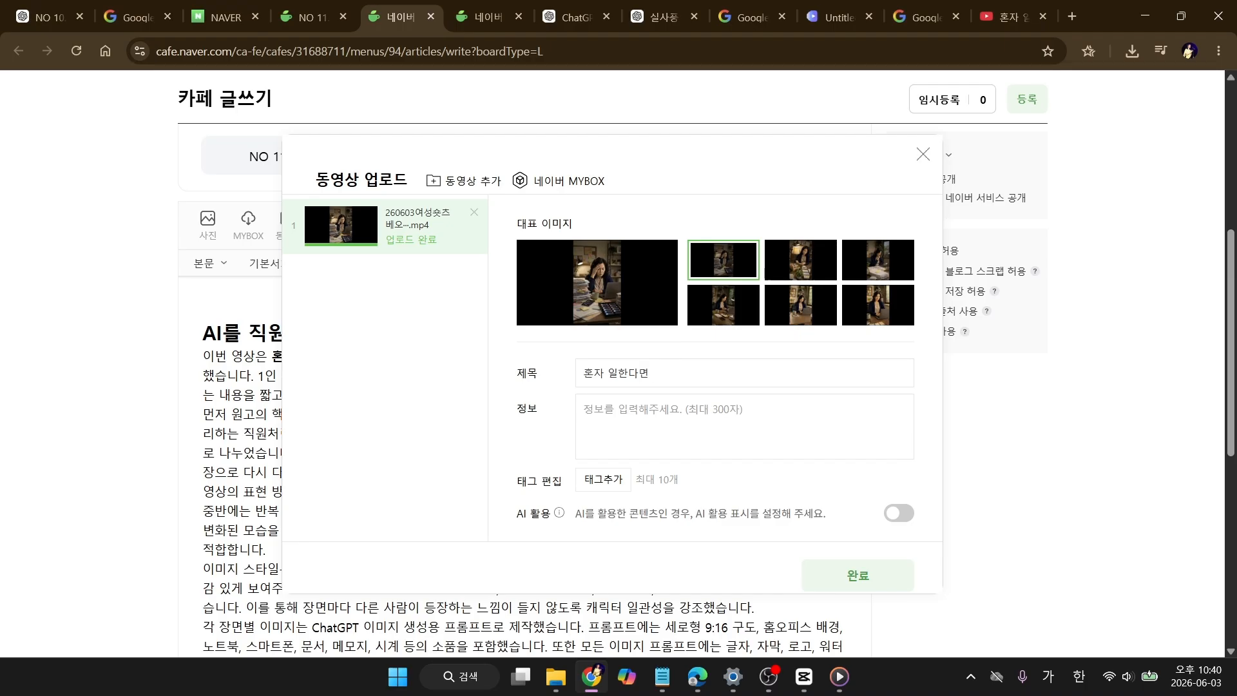
key(Hangul)
text(AI)
key(Hangul)
text(를 직원ㅊㅓ럼 쓰세요.)
Copy the ChatGPT hashtag list from #AI활용법 to #AI시대, then go back to the NO 11 cafe tab.
click(589, 18)
click(634, 477)
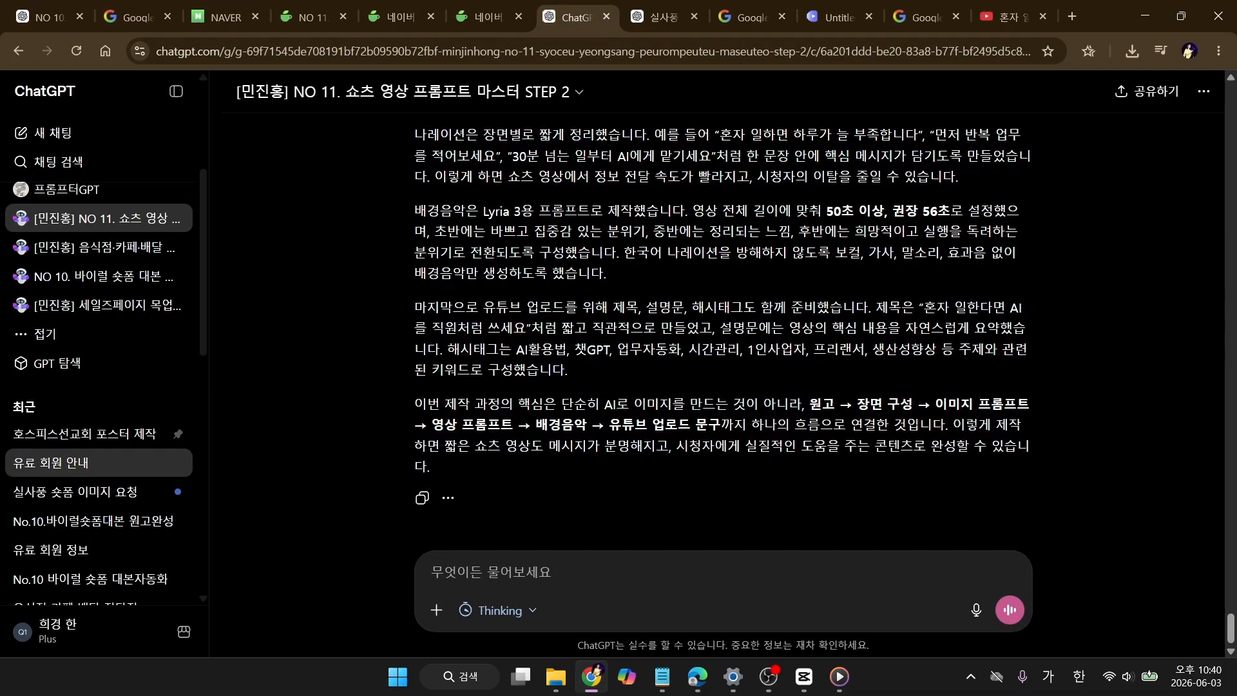
scroll(539, 279, up, 15)
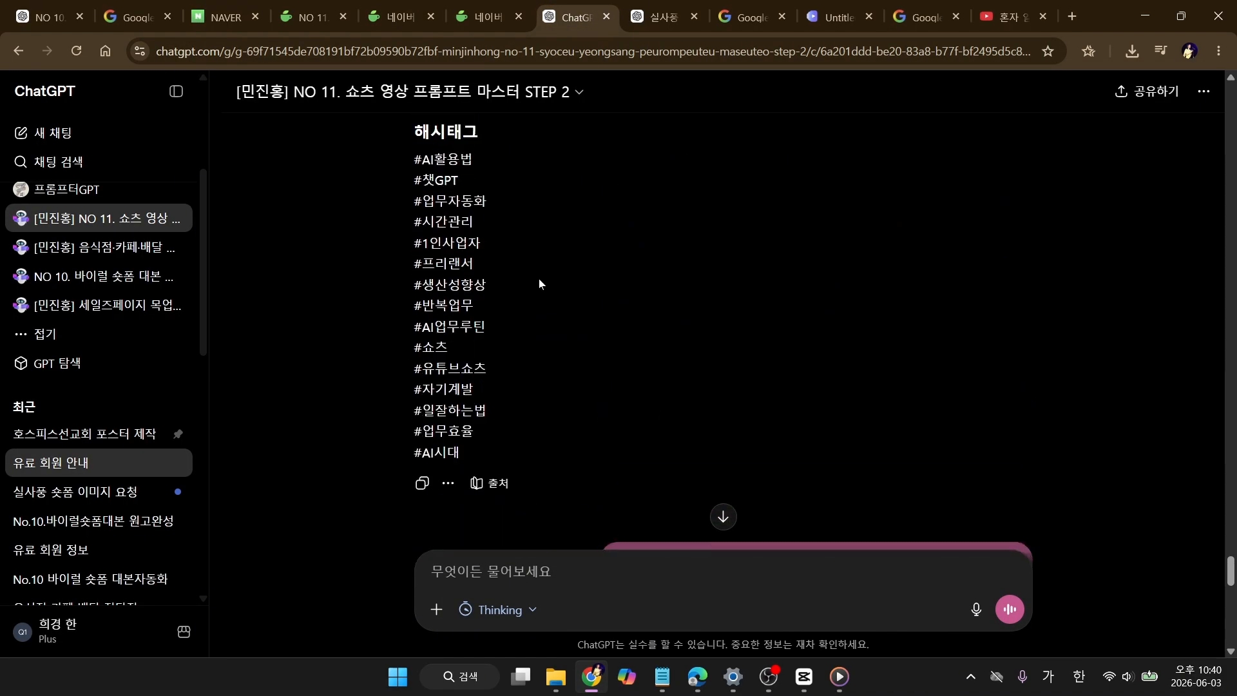
drag(411, 163, 541, 419)
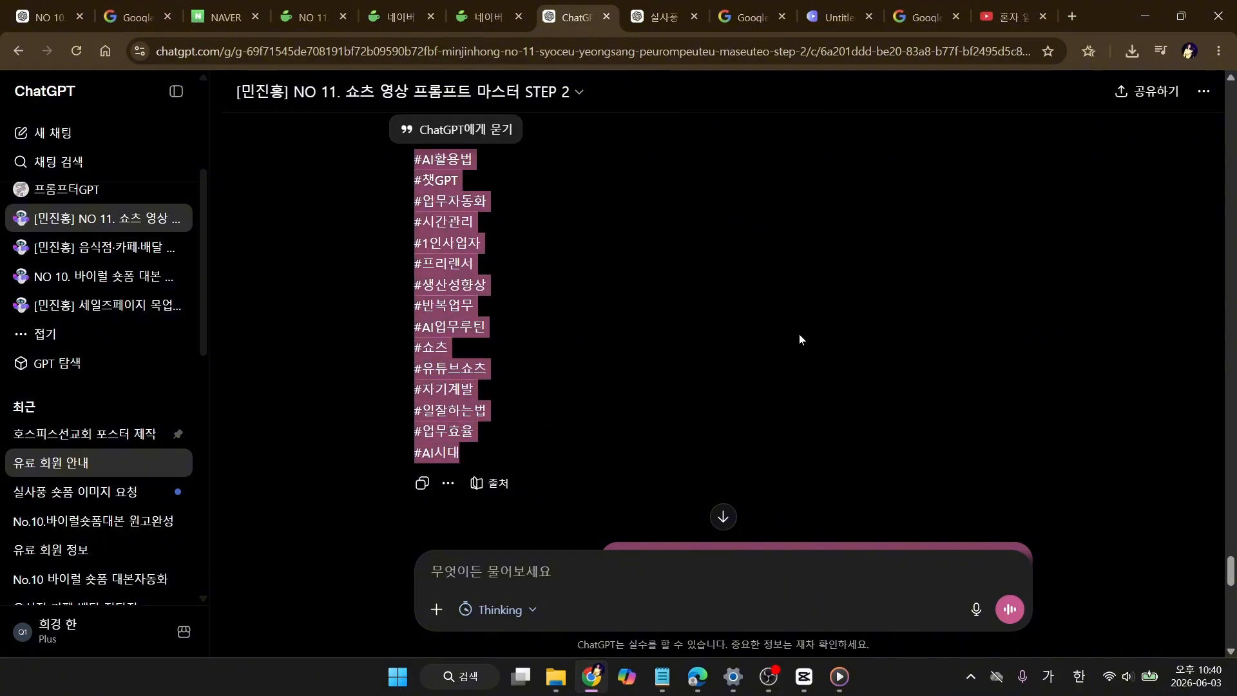
mouse_move(811, 677)
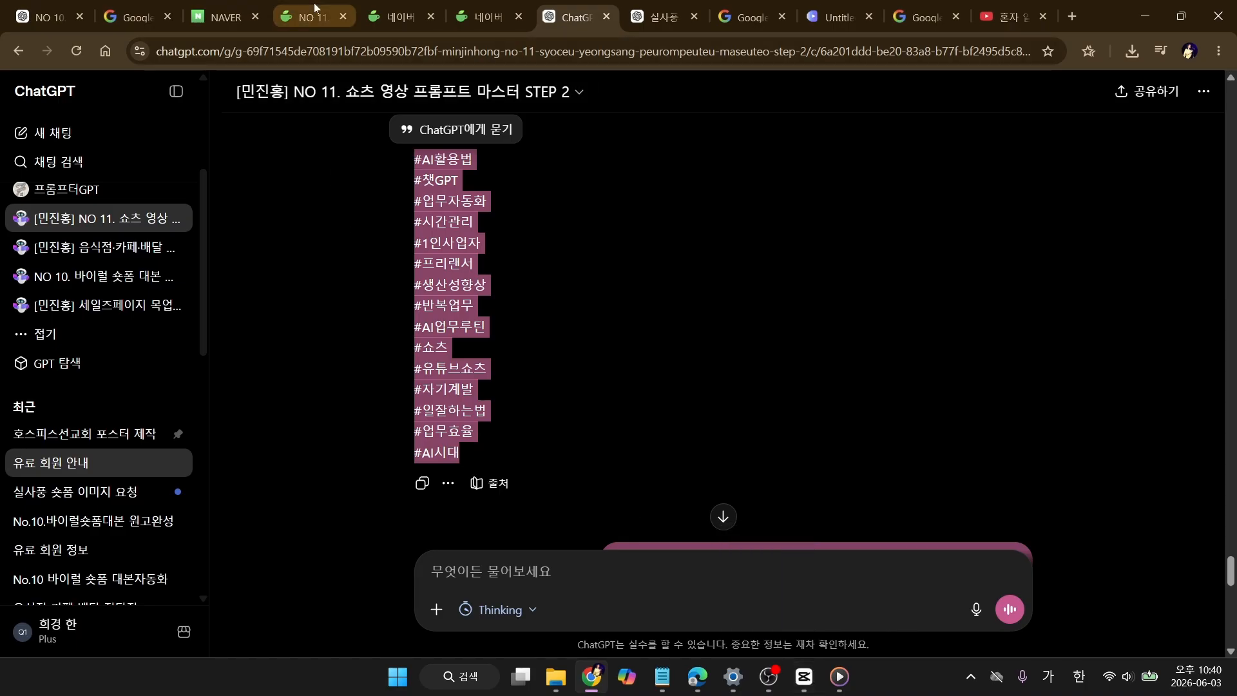
click(315, 14)
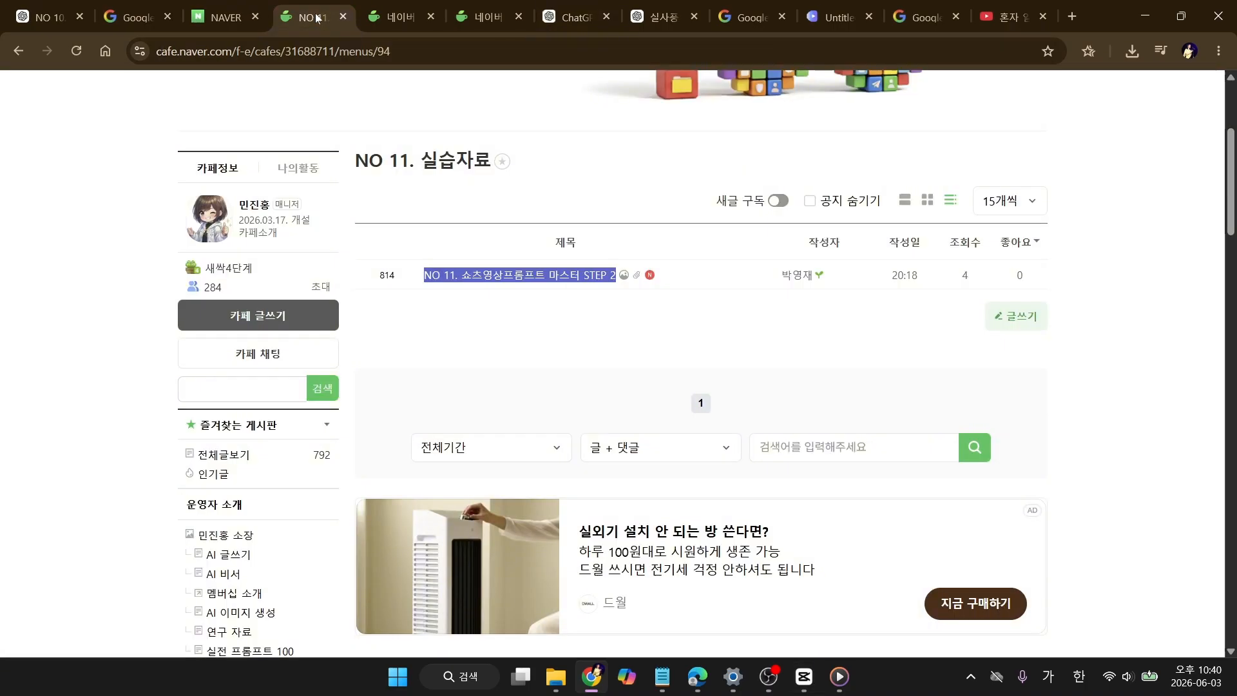
Paste the hashtags into the video's tag field and delete the extra tags from #시간관리 onward.
click(403, 18)
click(617, 476)
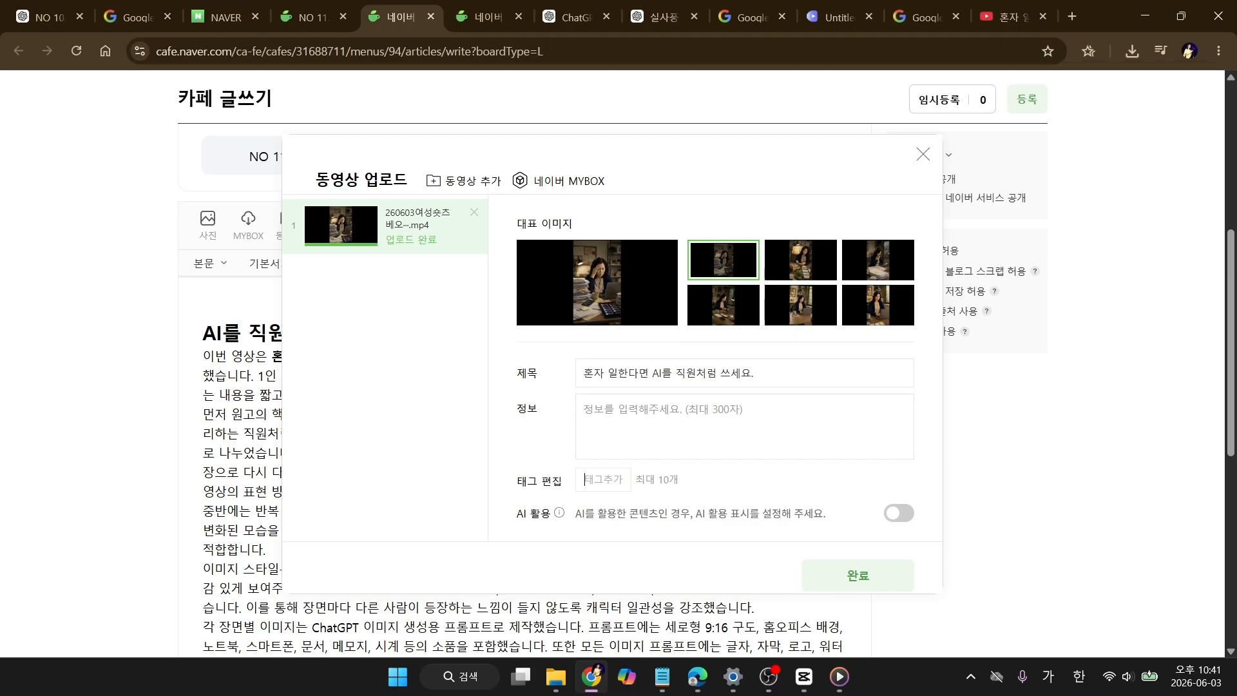
key(ctrl+v)
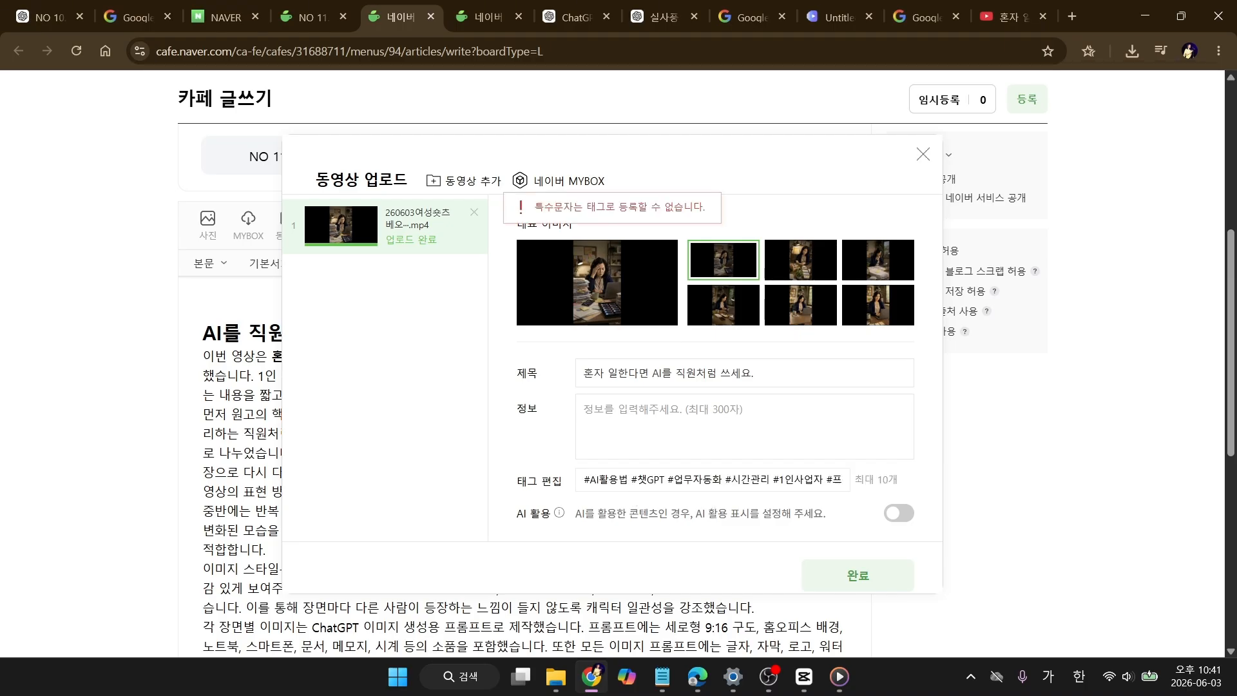
drag(726, 479, 846, 479)
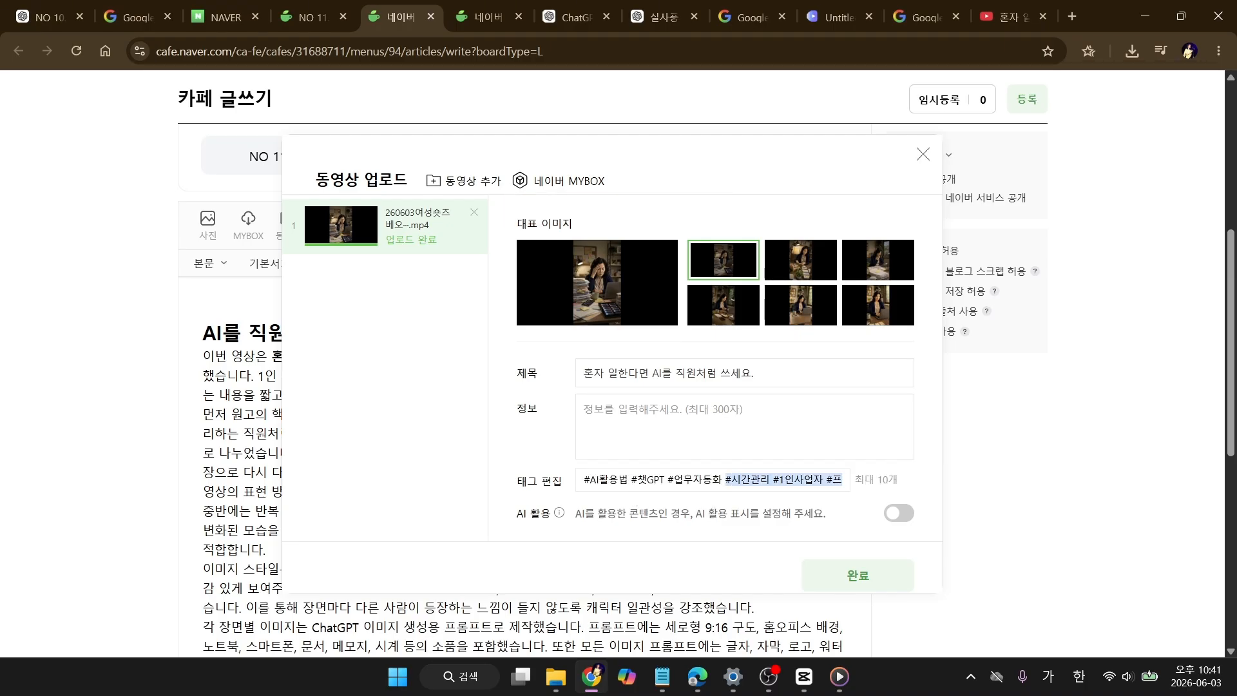
key(BackSpace)
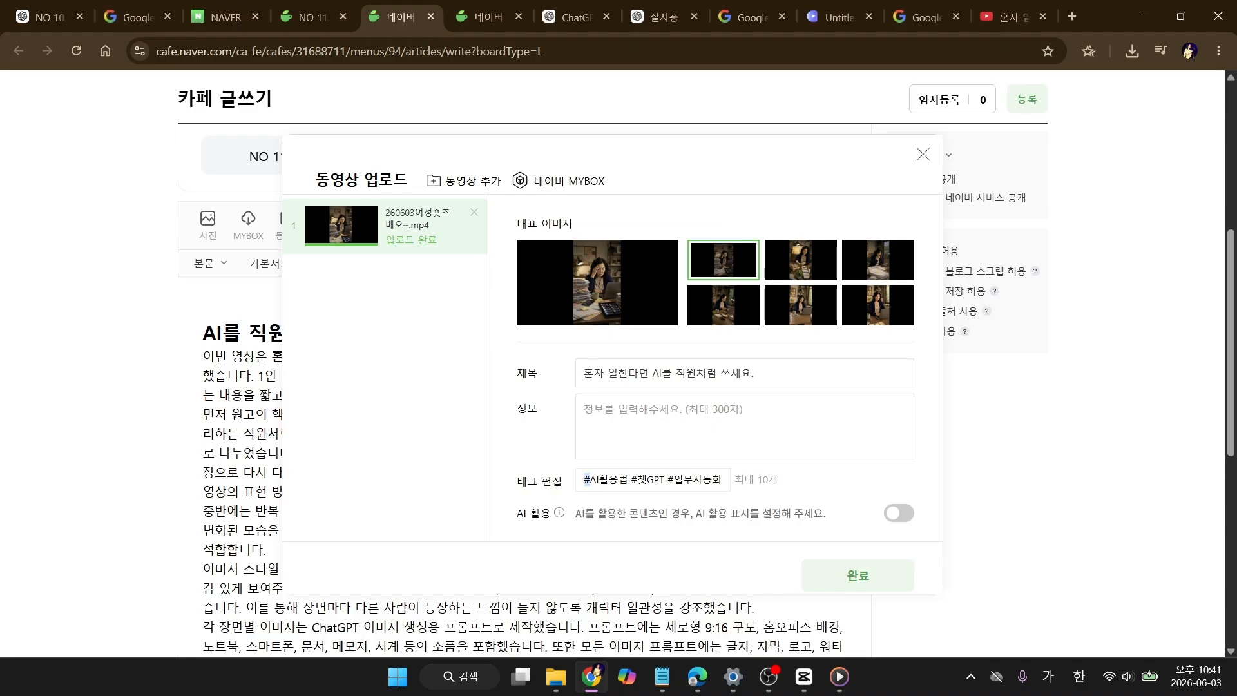
Clean the tags to AI활용법, 챗GPT, 사무자동화 and insert the video into the post with 완료.
key(BackSpace)
key(BackSpace)
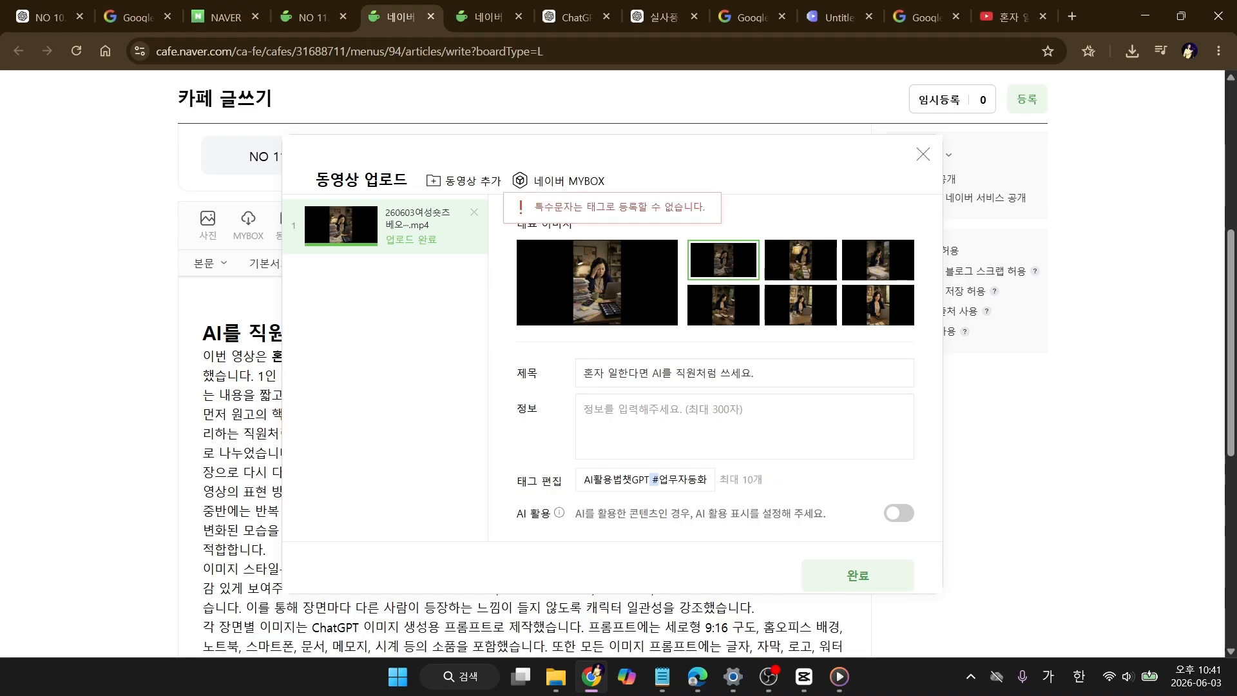
key(Delete)
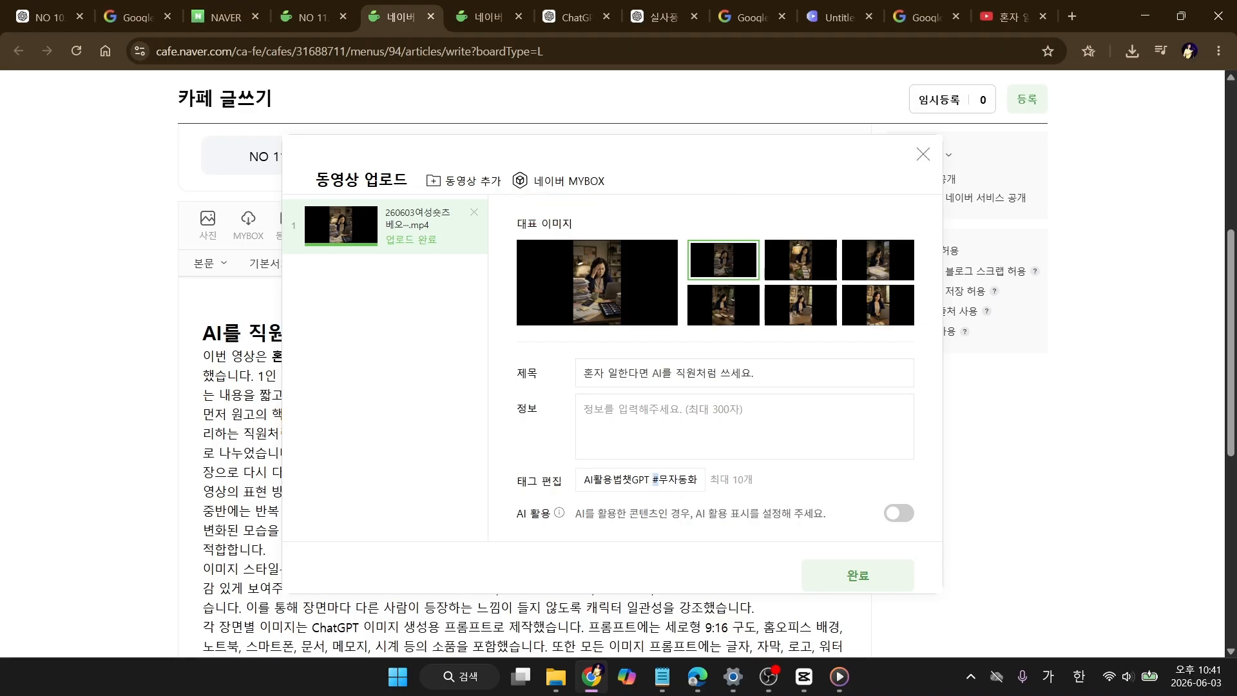
key(BackSpace)
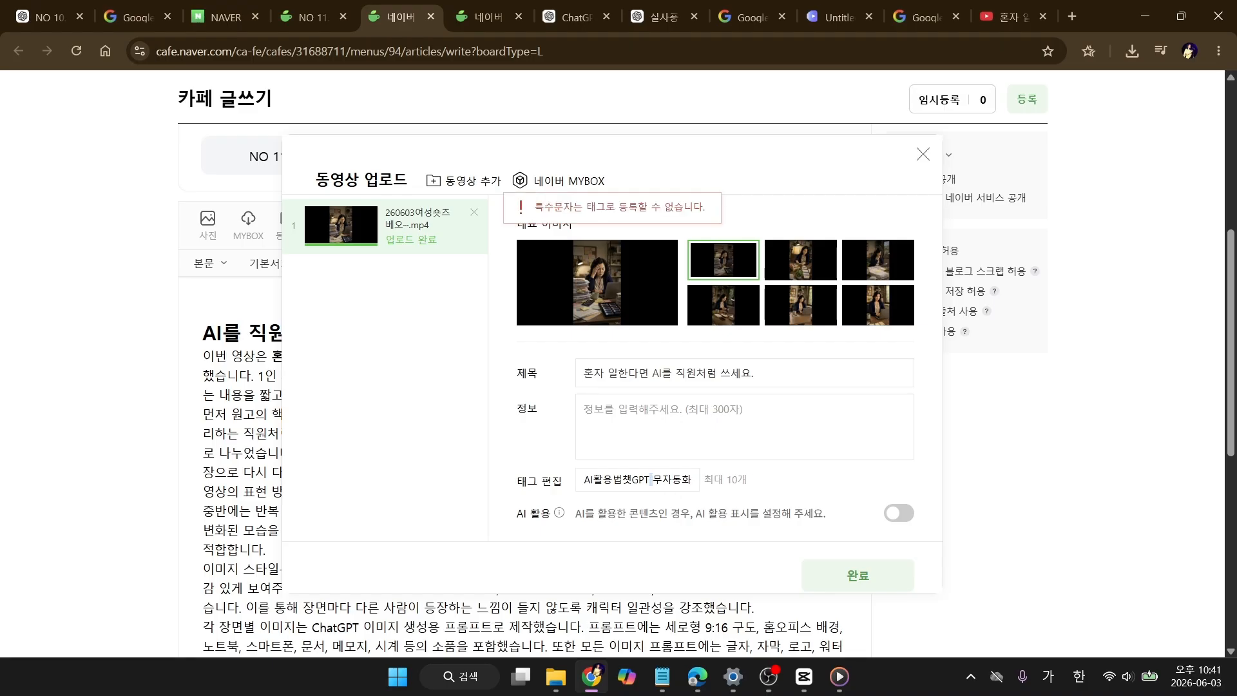
text(ㅅ)
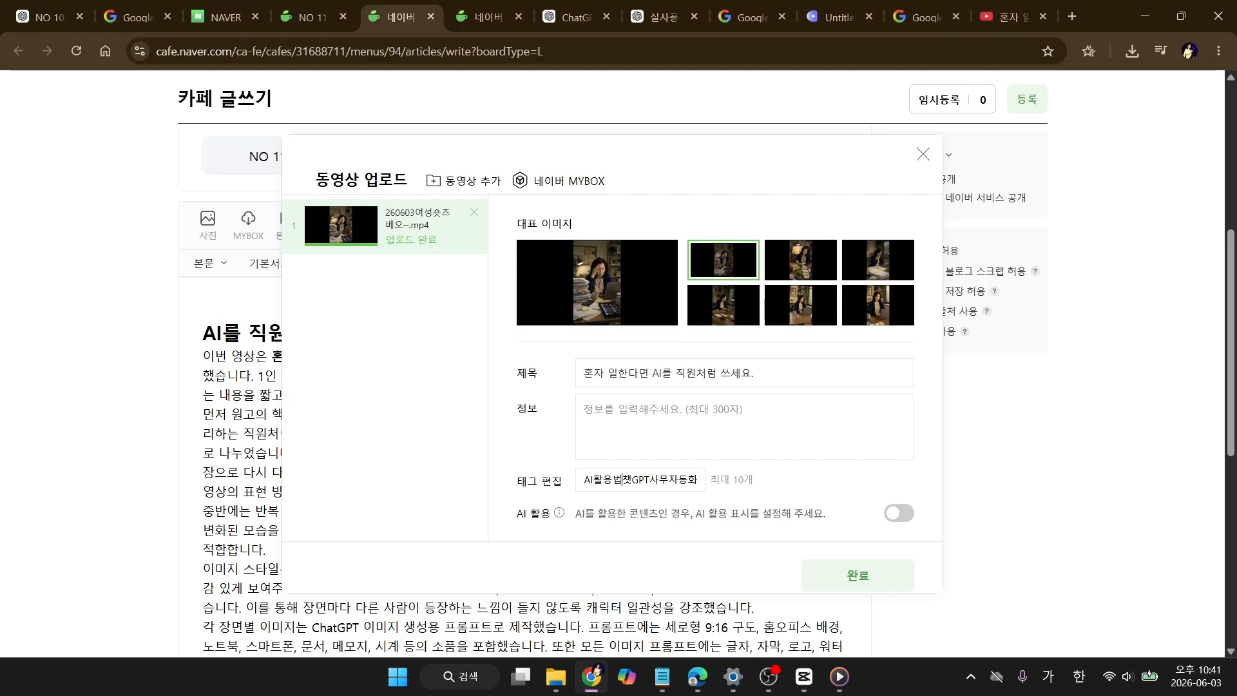
text(,)
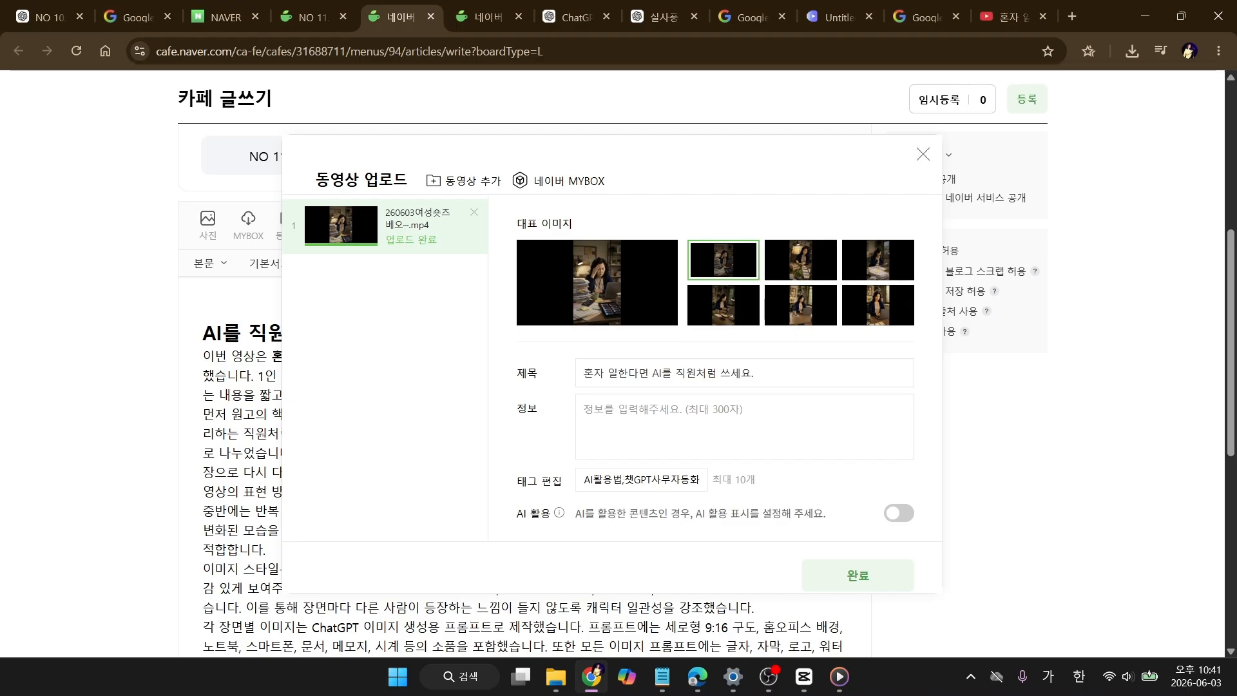
click(653, 480)
text(,)
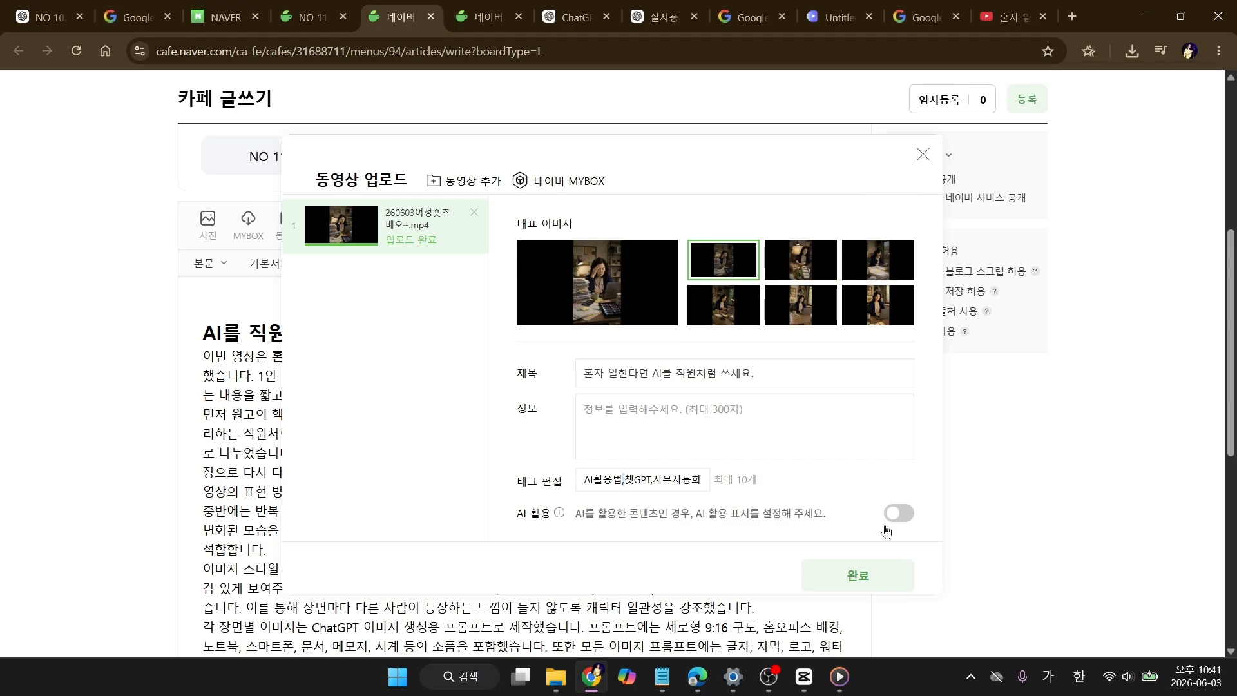
click(856, 572)
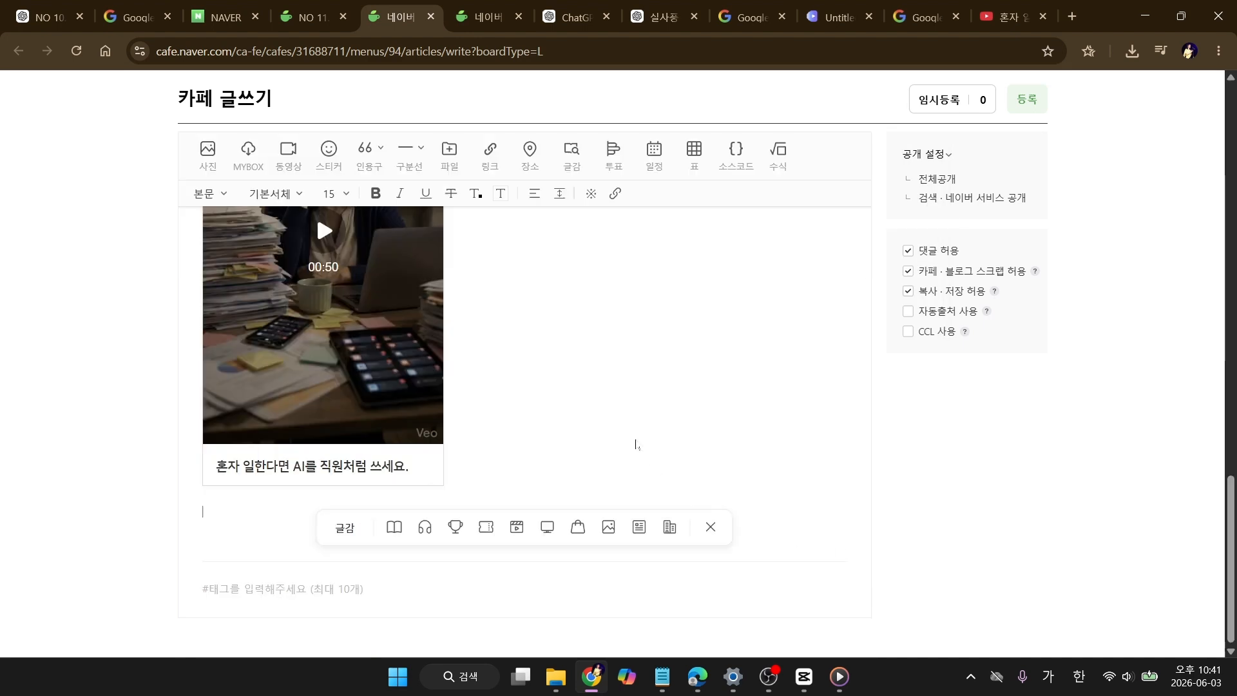
scroll(636, 444, up, 7)
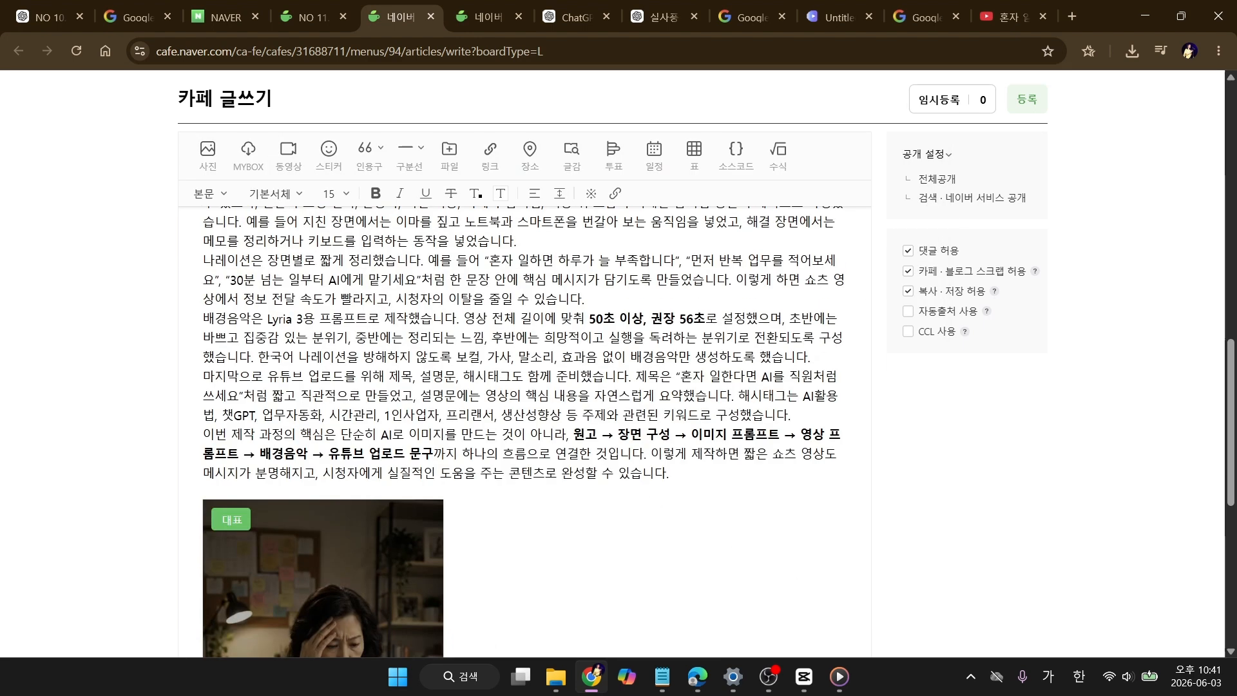
scroll(585, 193, up, 6)
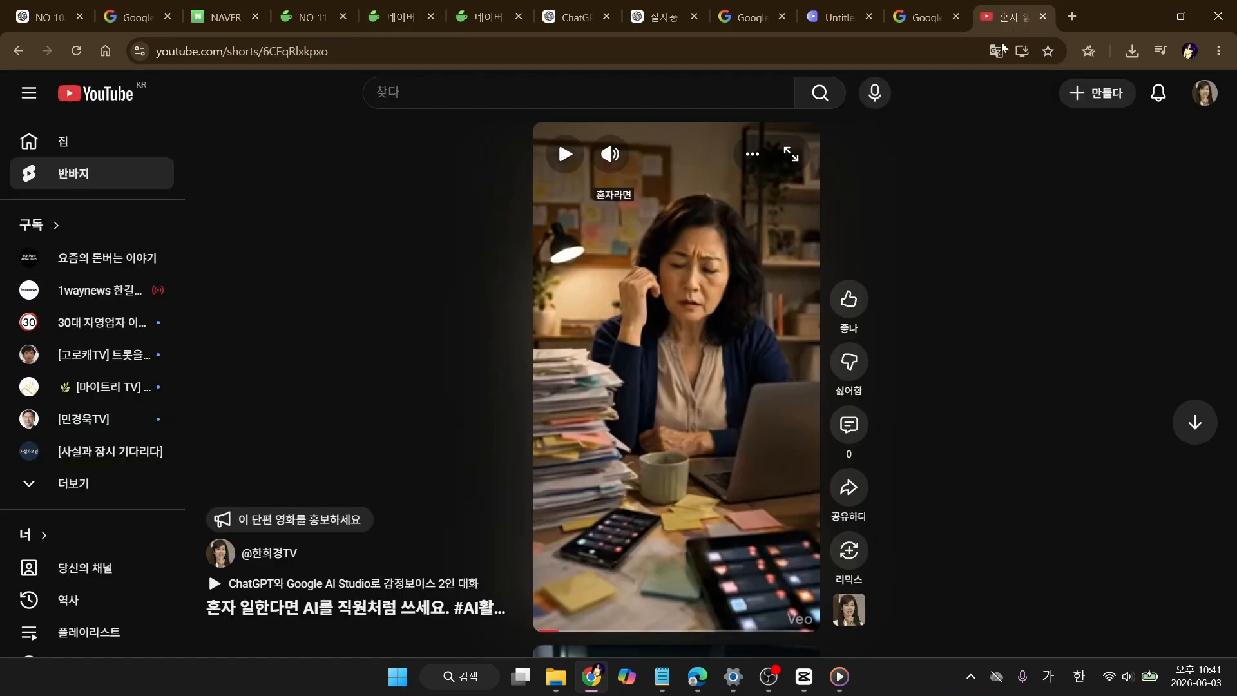
Copy the YouTube Shorts video's URL and return to the cafe writing tab.
click(1009, 17)
click(191, 58)
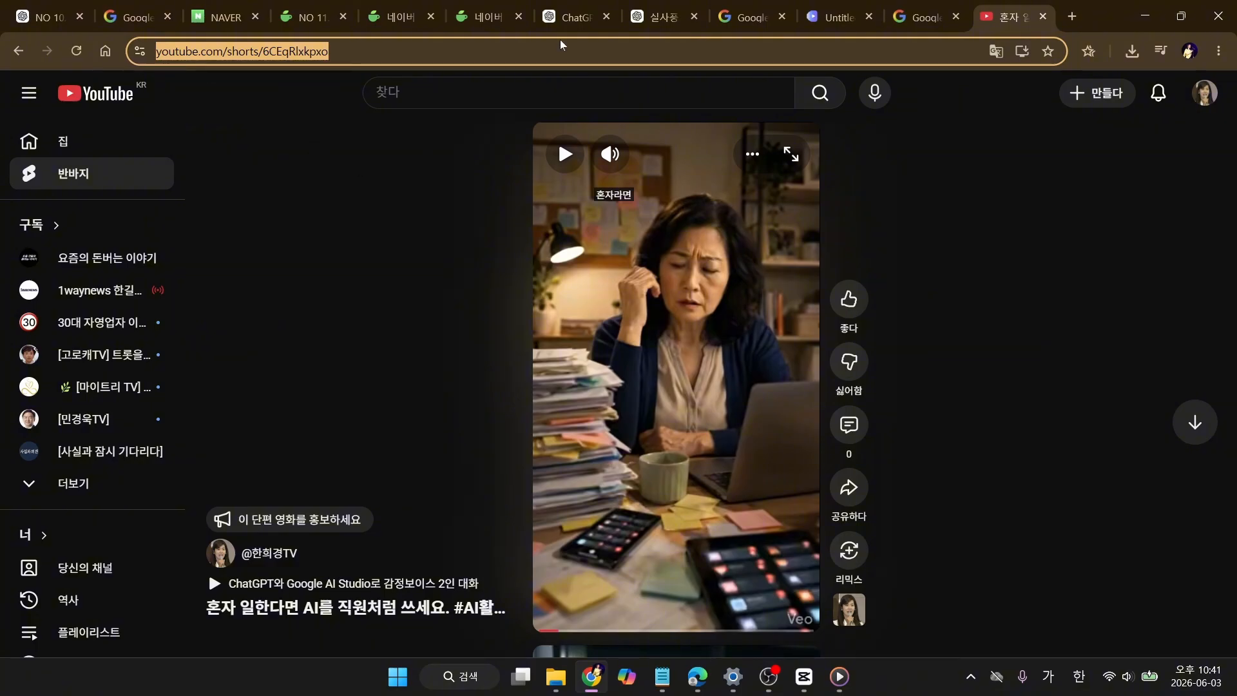
click(310, 17)
click(393, 17)
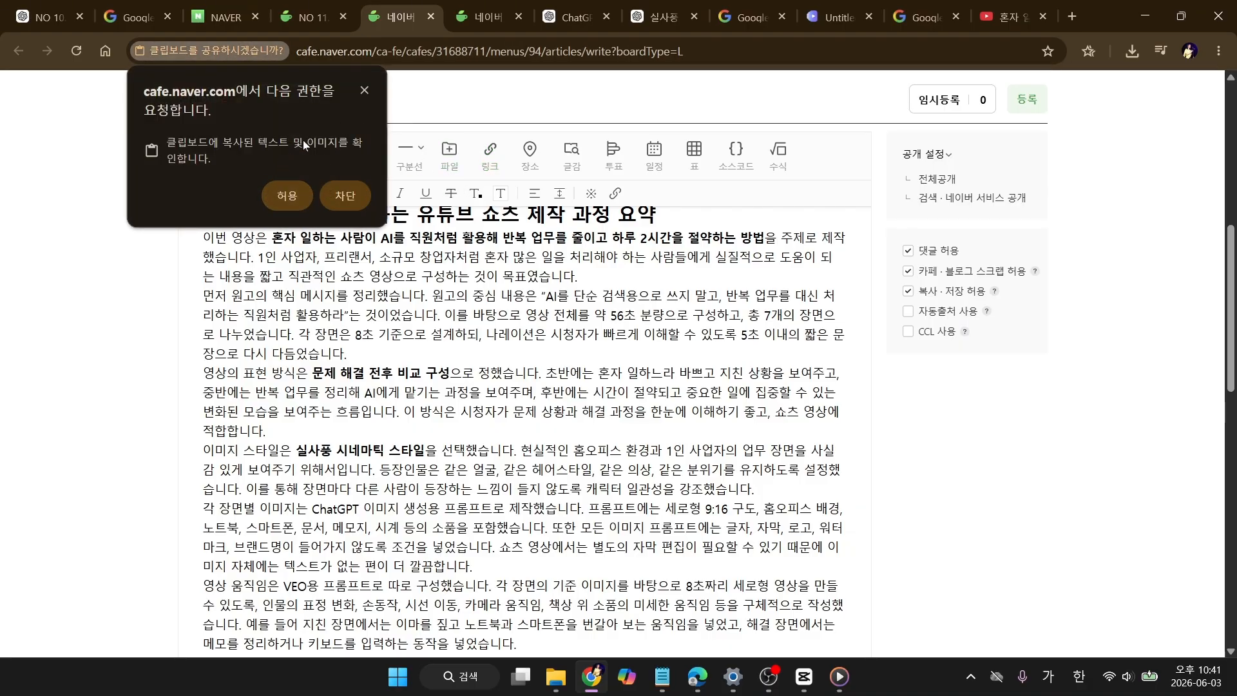
Allow clipboard access and confirm the auto-filled YouTube Shorts link.
click(295, 192)
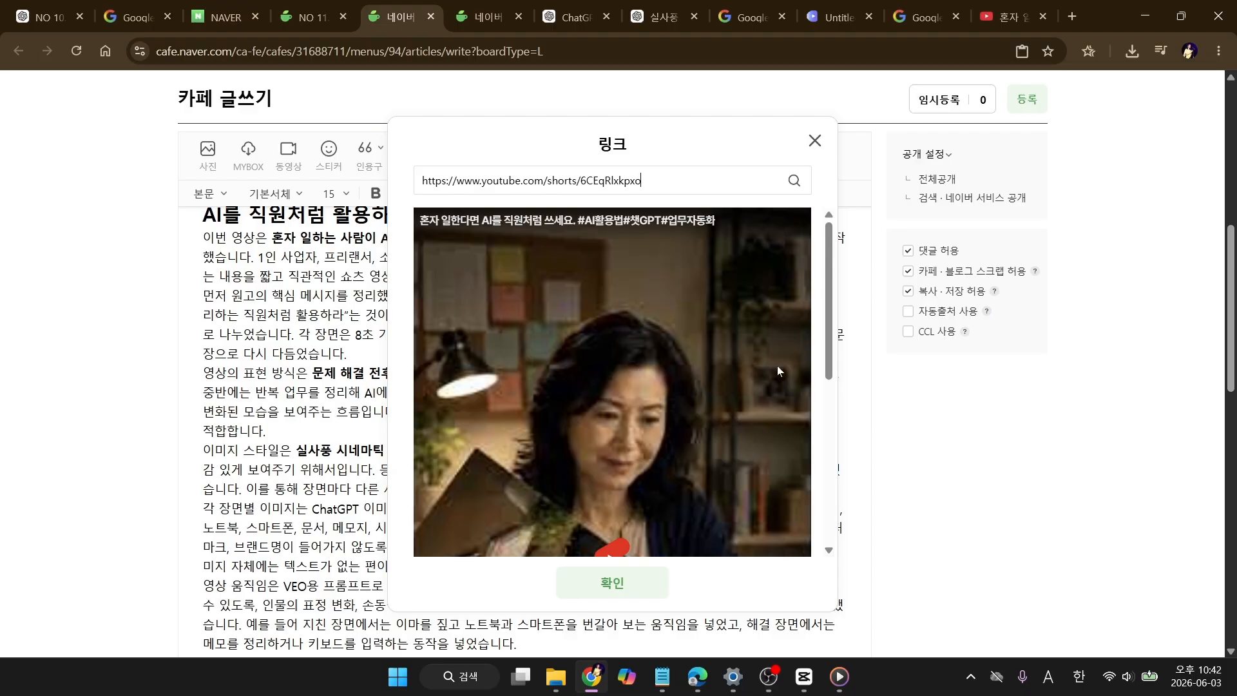
click(624, 583)
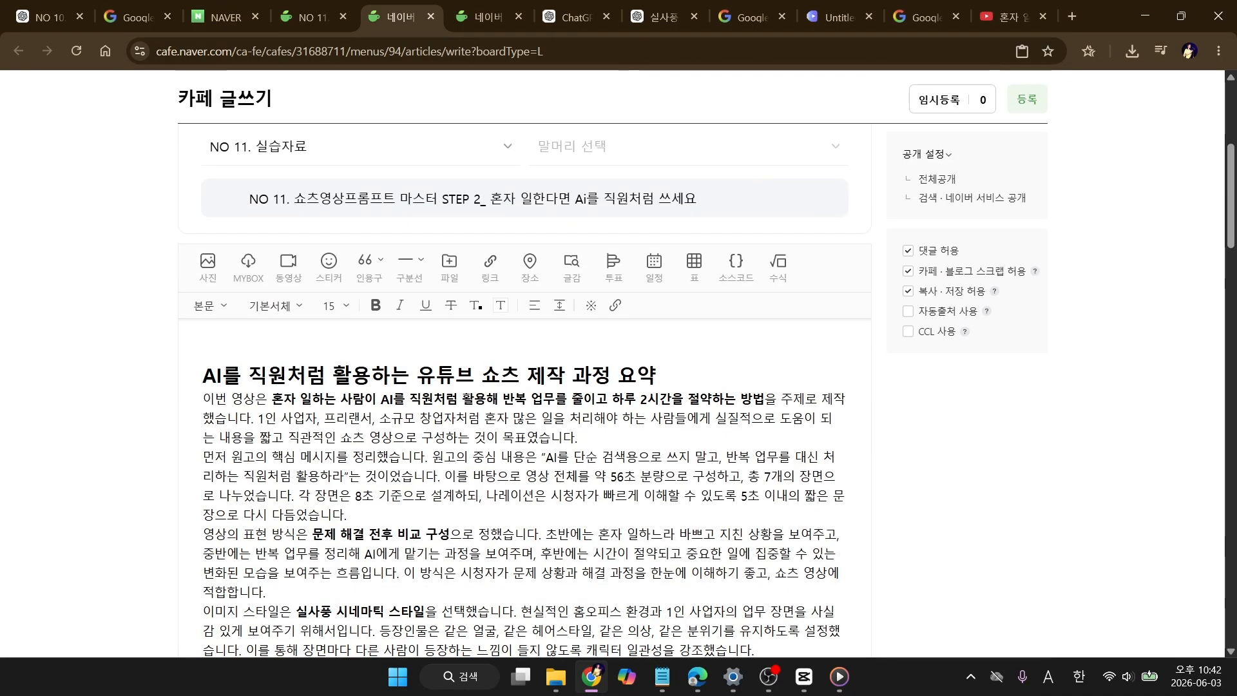
Insert blank lines after the title and the opening paragraphs, through the one ending 깔끔합니다.
key(Return)
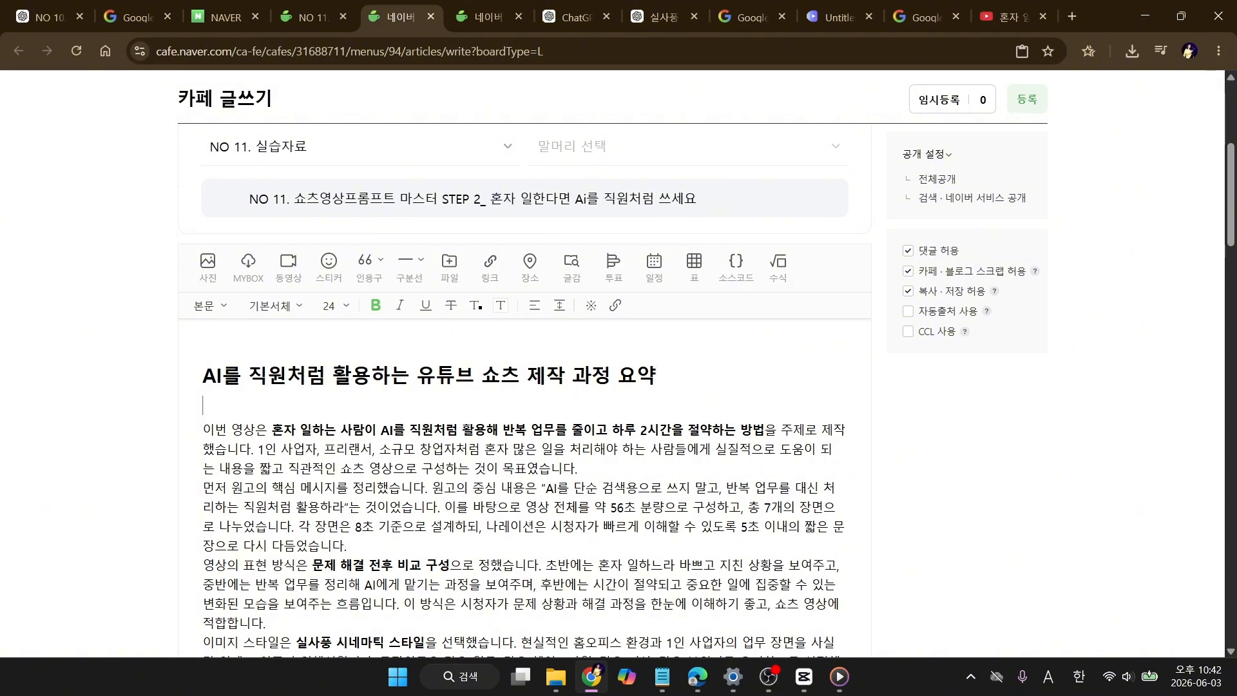
click(579, 468)
key(Return)
key(Return)
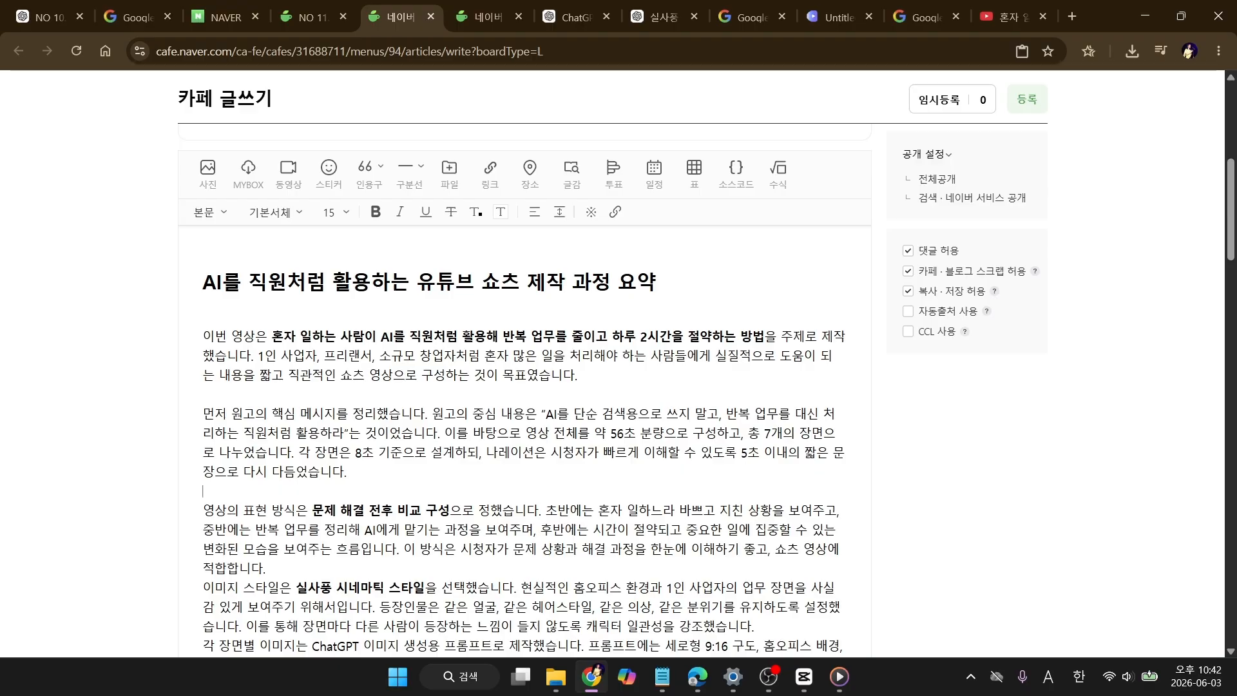
scroll(525, 432, down, 8)
scroll(524, 432, up, 4)
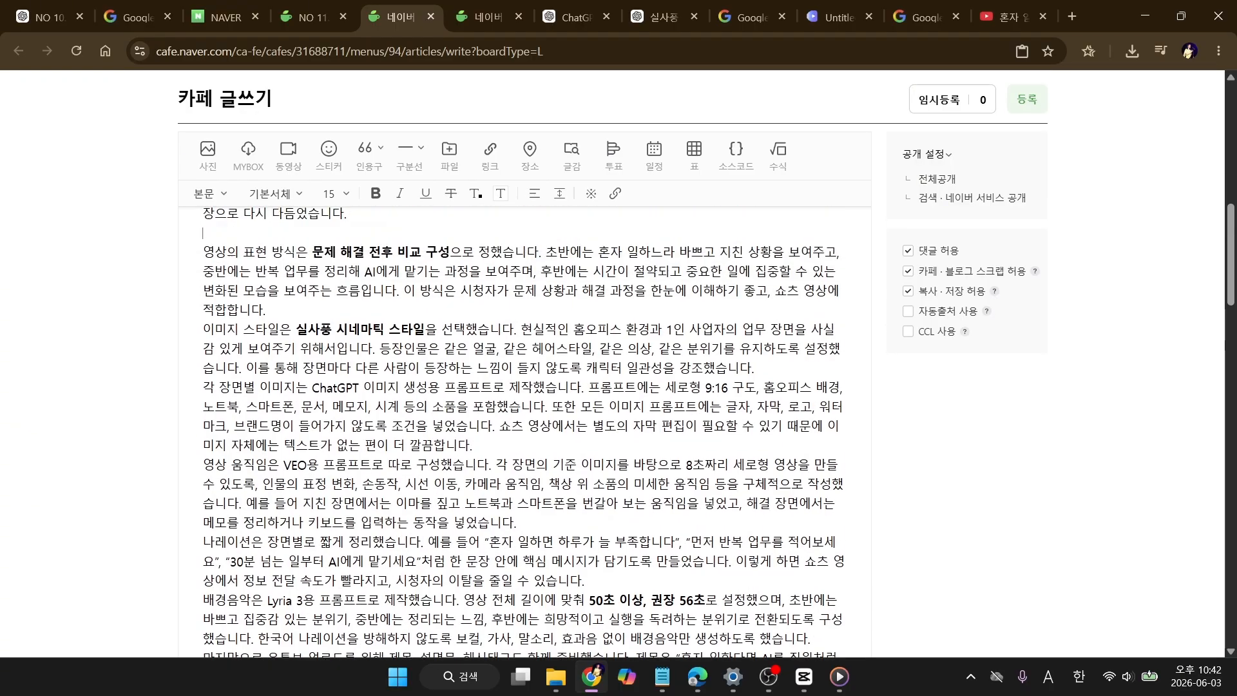
scroll(524, 432, up, 1)
key(Return)
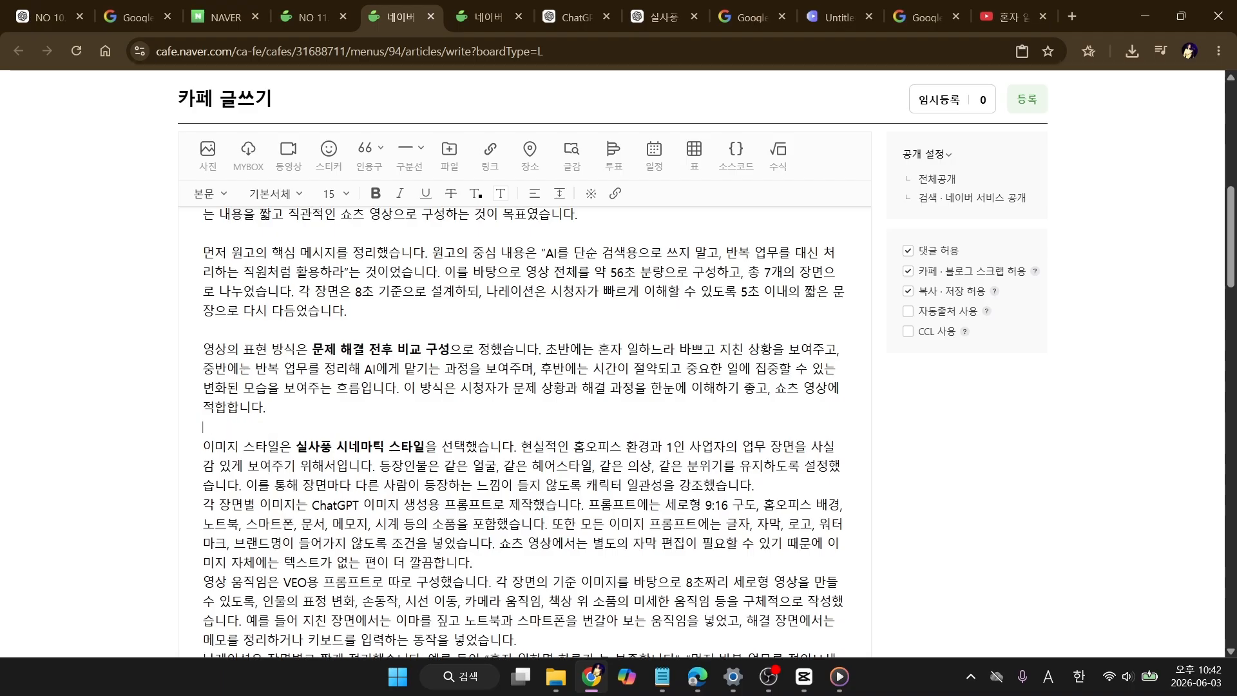
click(754, 486)
key(Return)
click(472, 568)
key(Return)
Add blank lines after the narration, background music, YouTube upload and final paragraphs.
scroll(472, 451, down, 3)
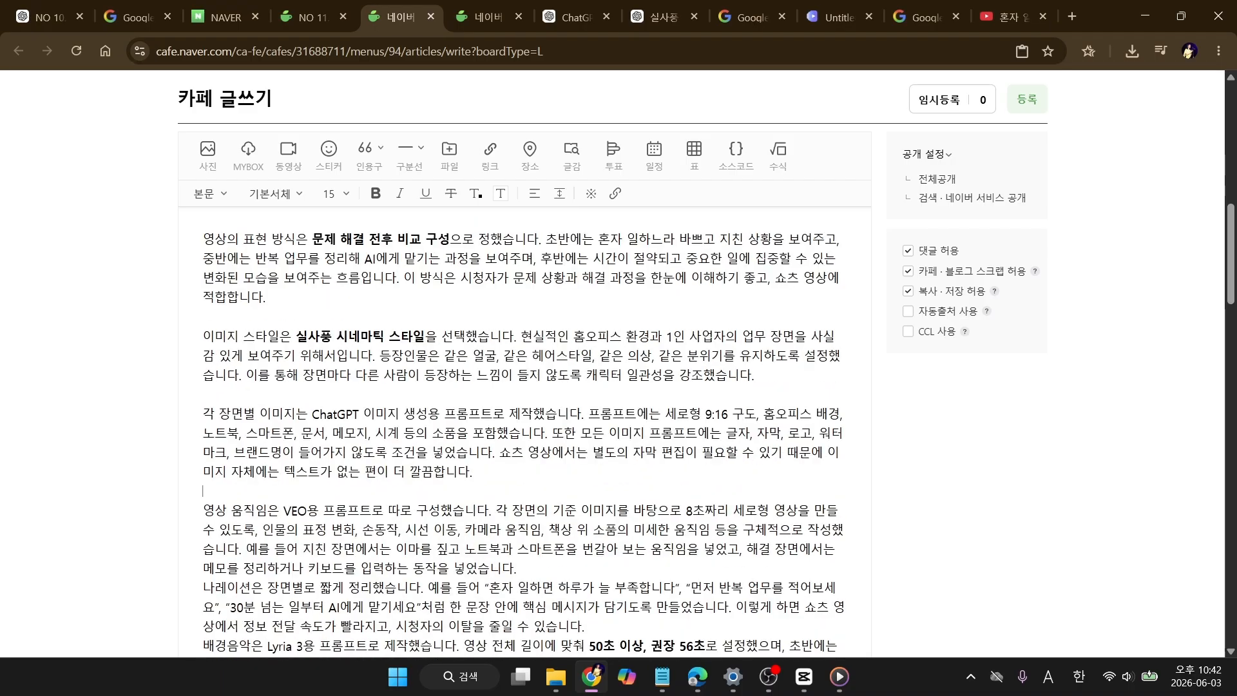
click(674, 546)
key(Return)
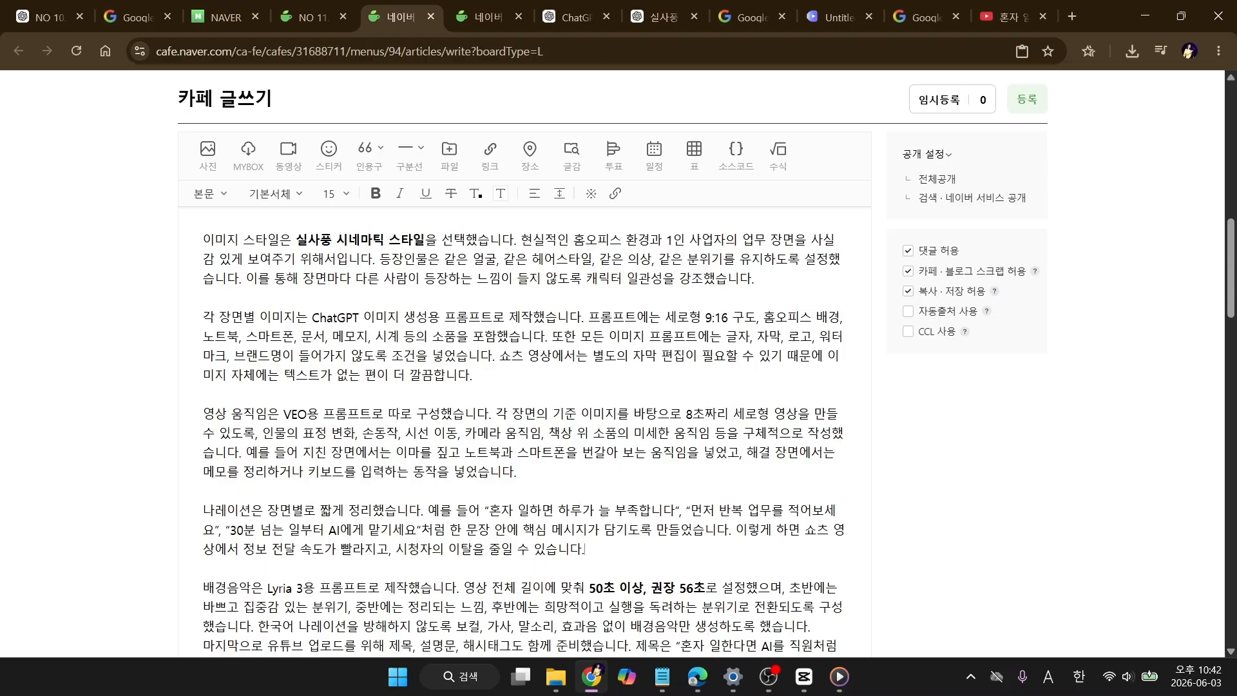
scroll(674, 570, down, 5)
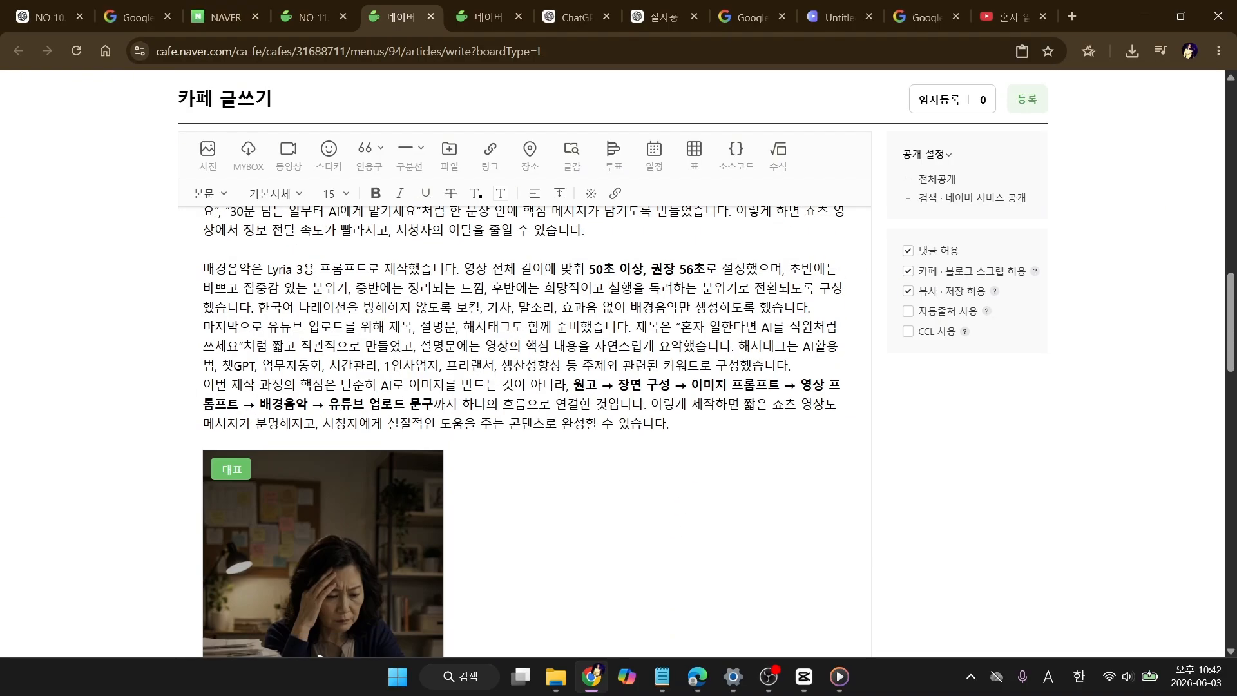
click(811, 308)
key(Return)
click(791, 385)
key(Return)
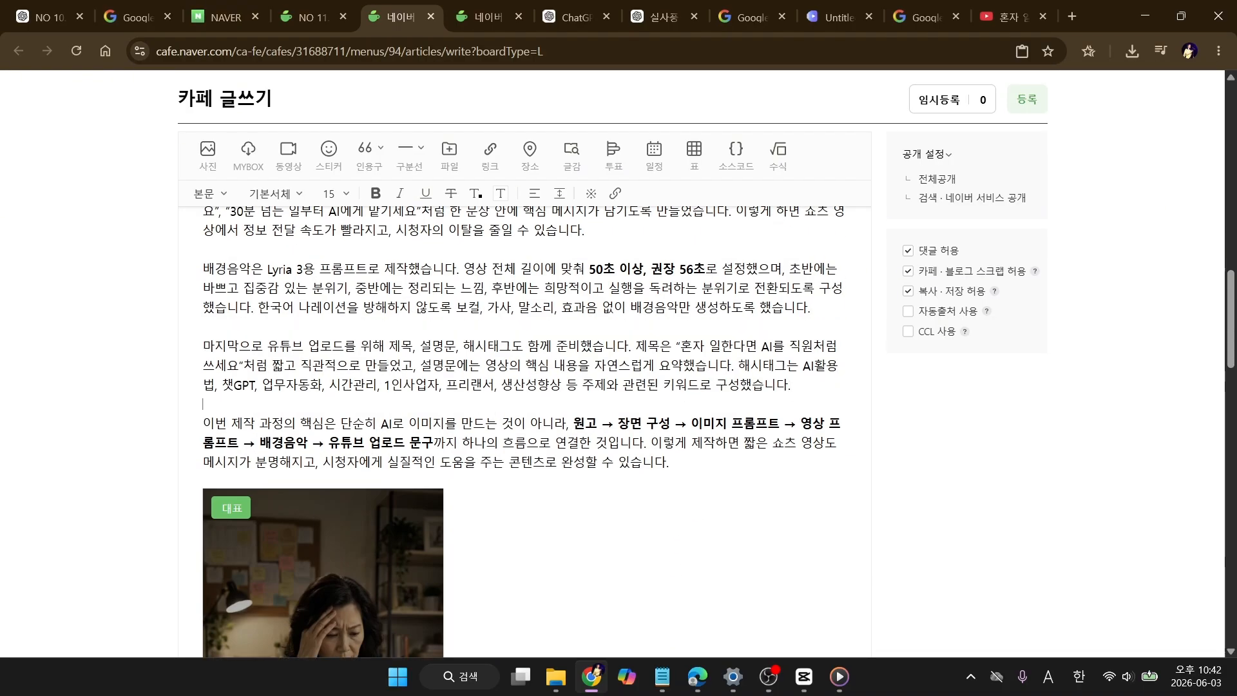
click(670, 463)
key(Return)
scroll(525, 431, up, 3)
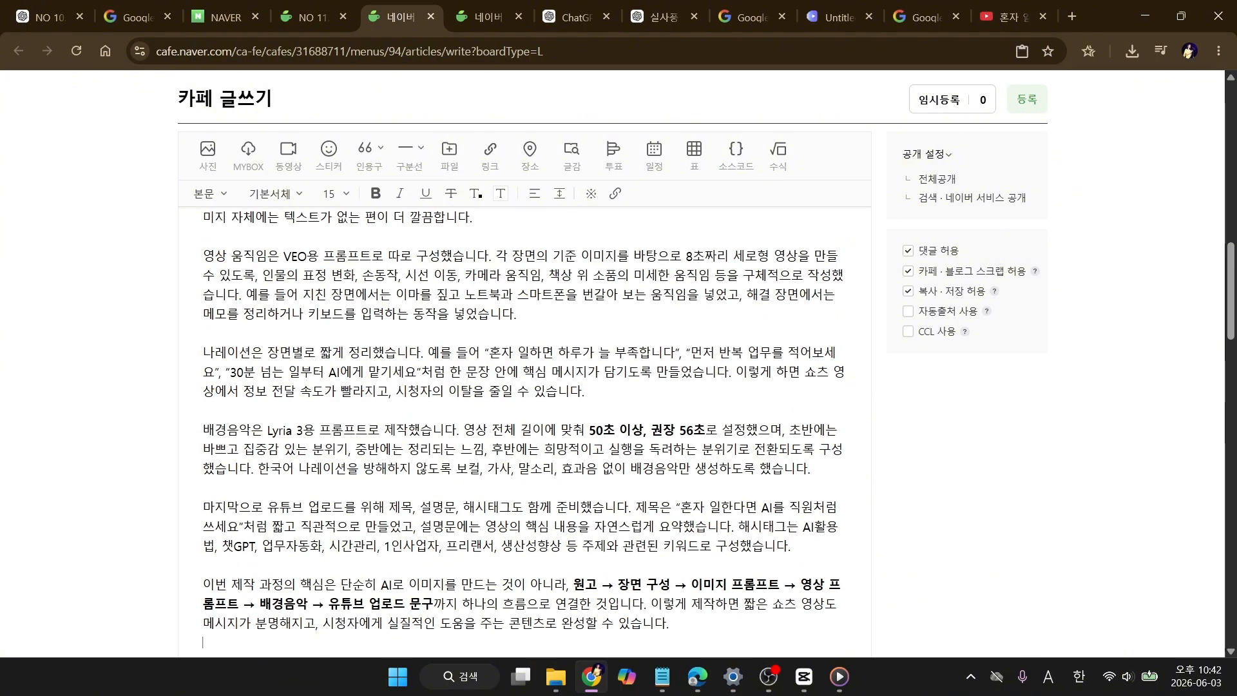
scroll(525, 431, up, 10)
scroll(525, 431, down, 8)
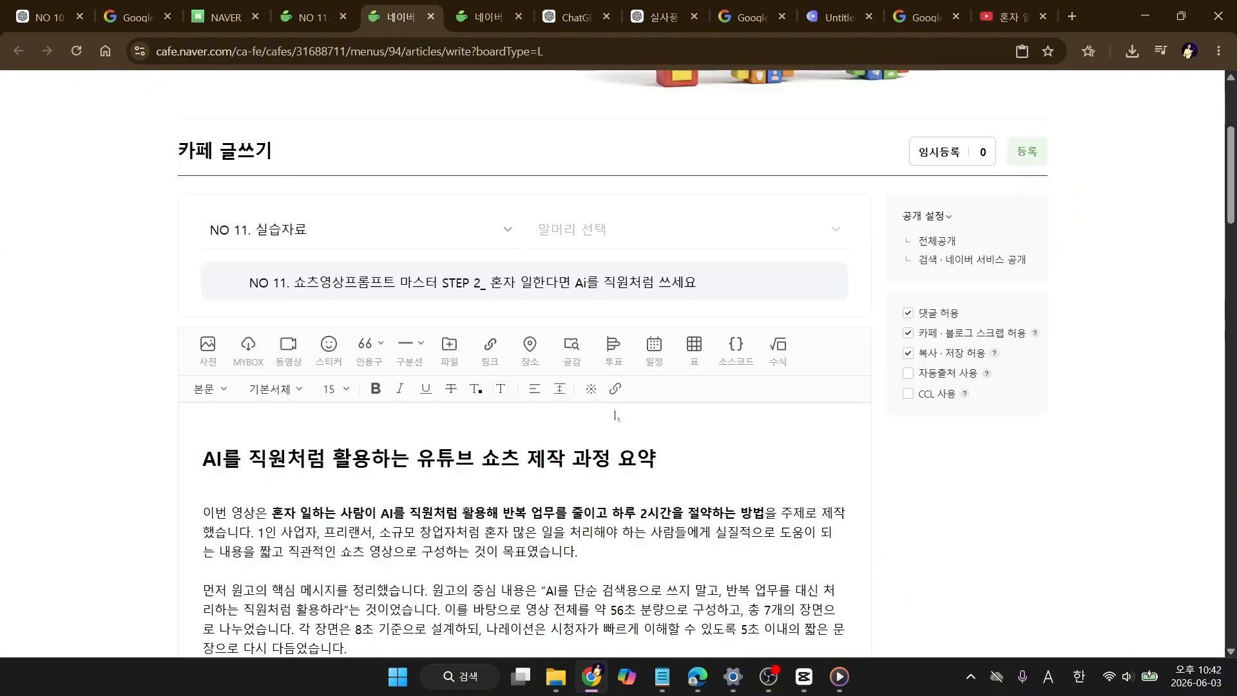
scroll(615, 410, down, 15)
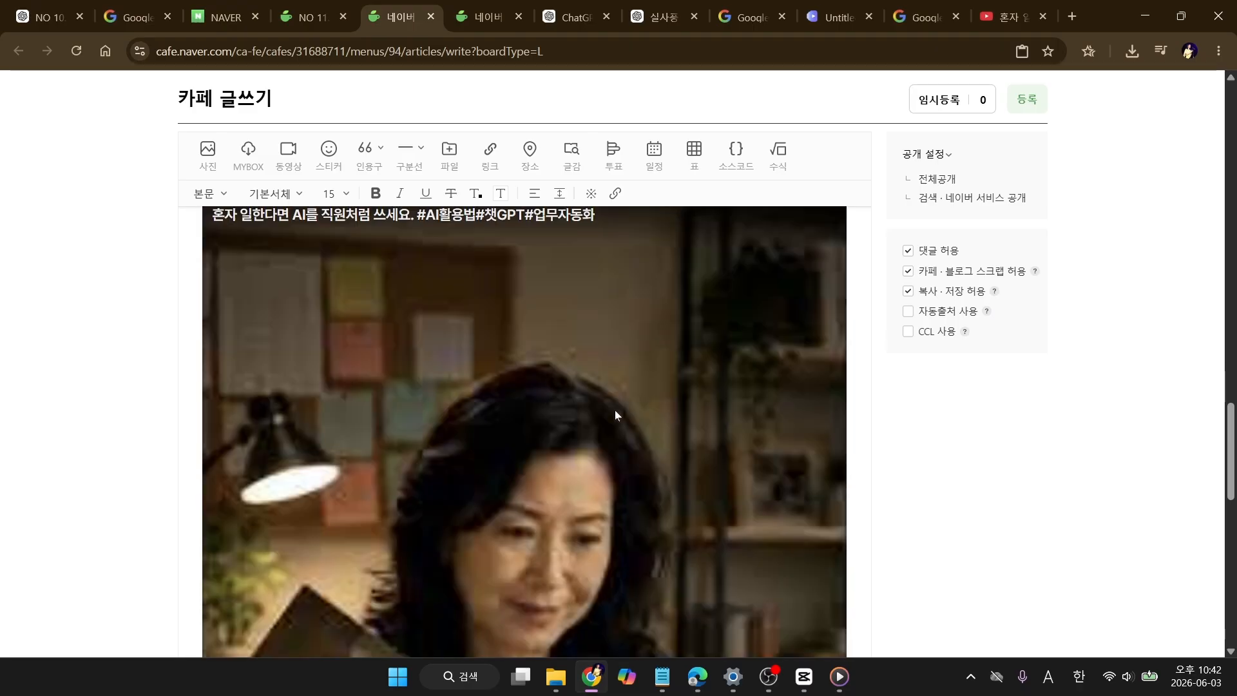
scroll(615, 410, down, 5)
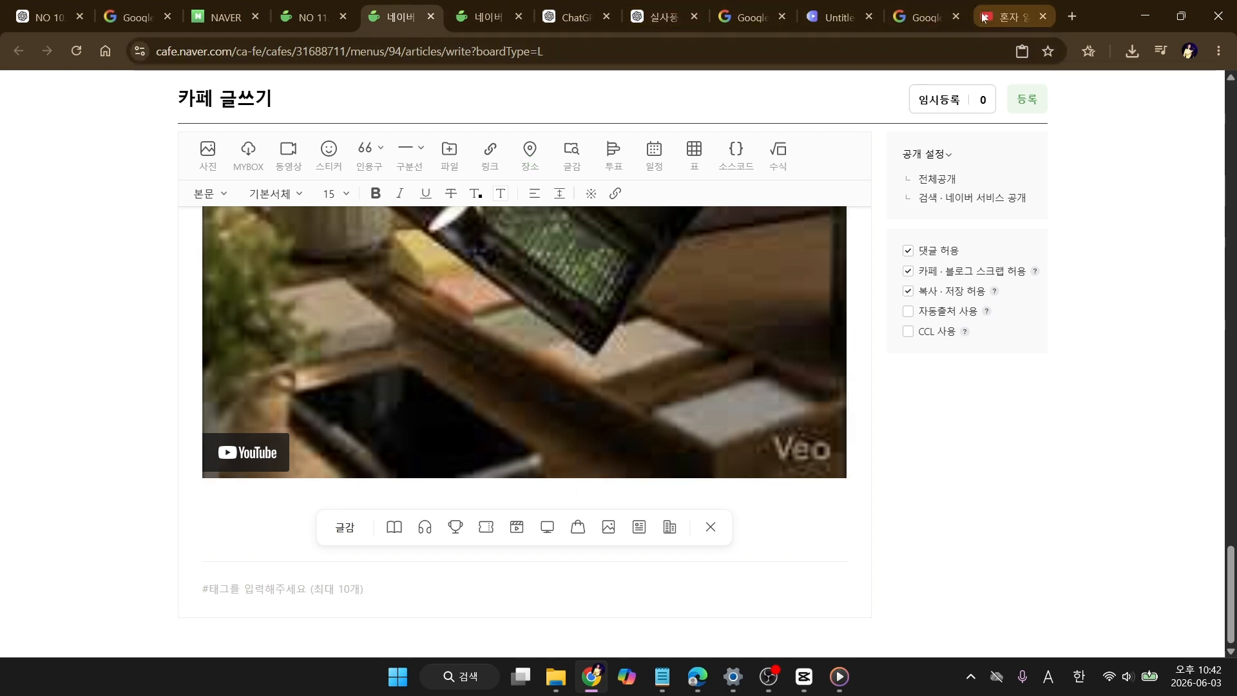
click(573, 15)
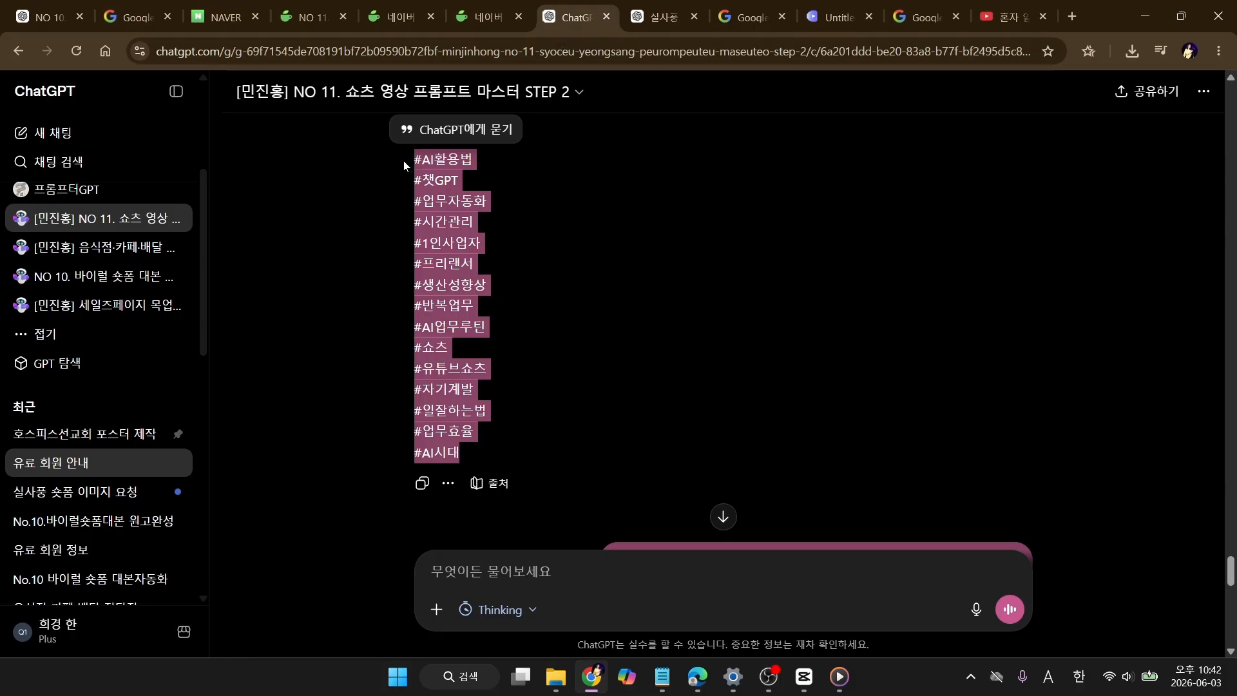
click(395, 18)
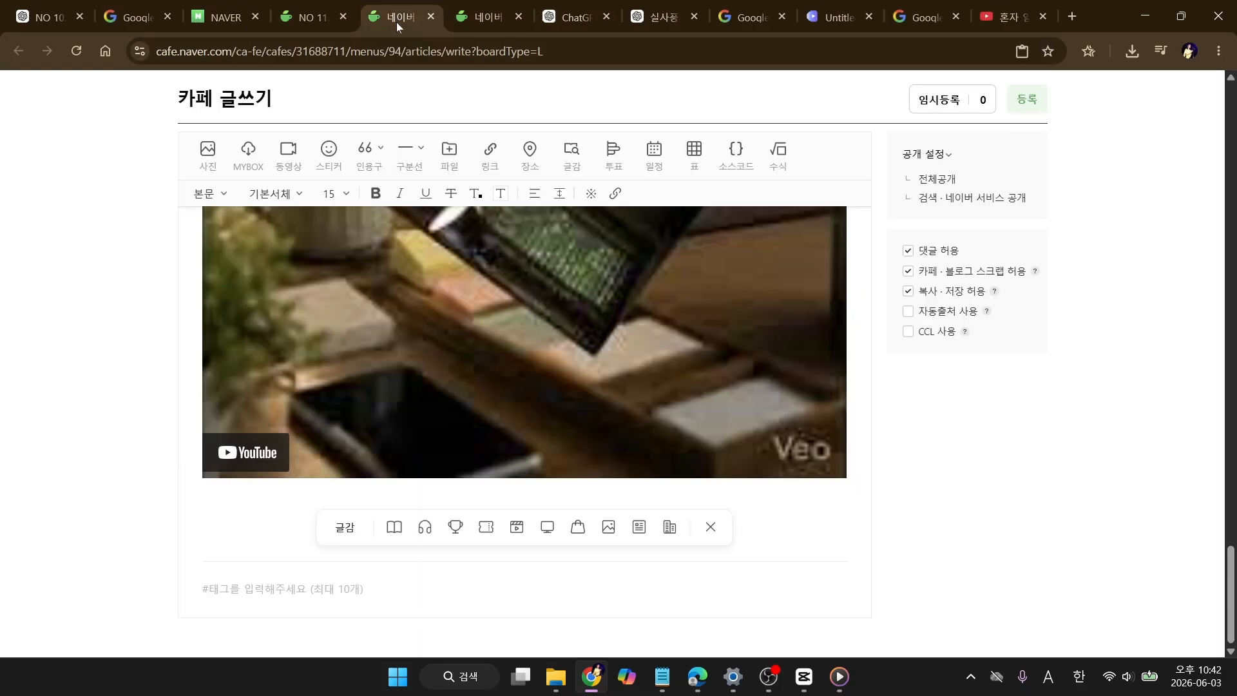
click(408, 598)
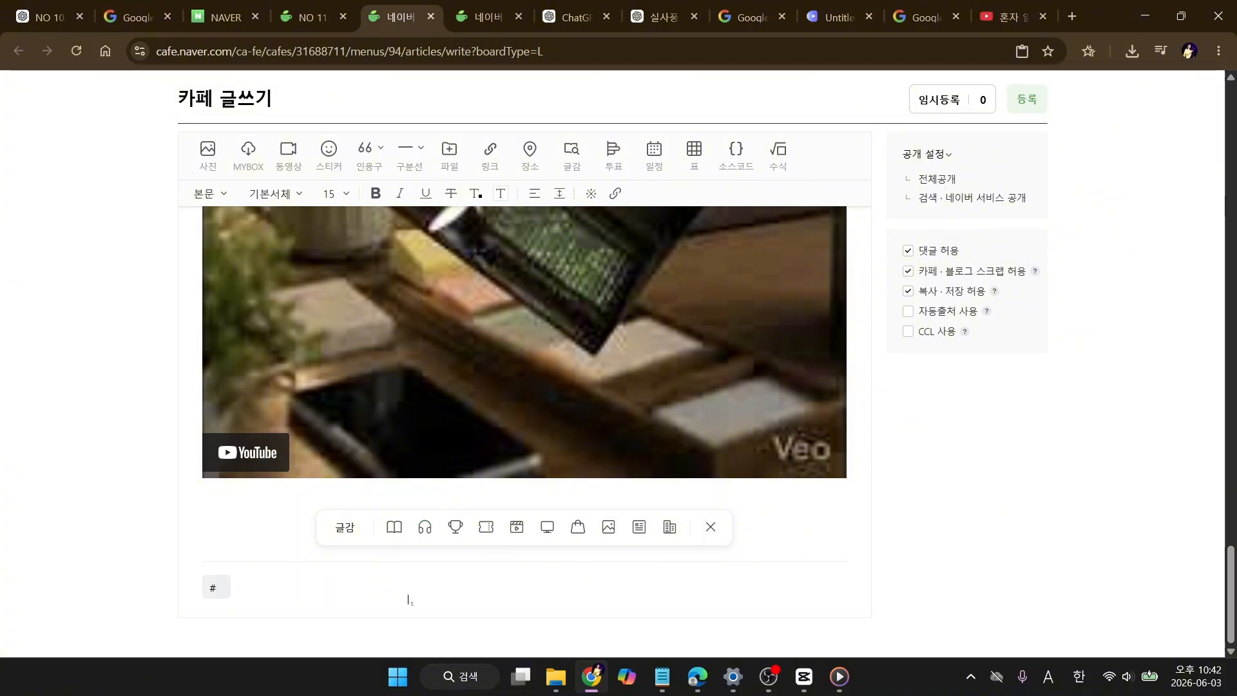
key(ctrl+v)
click(203, 511)
click(382, 604)
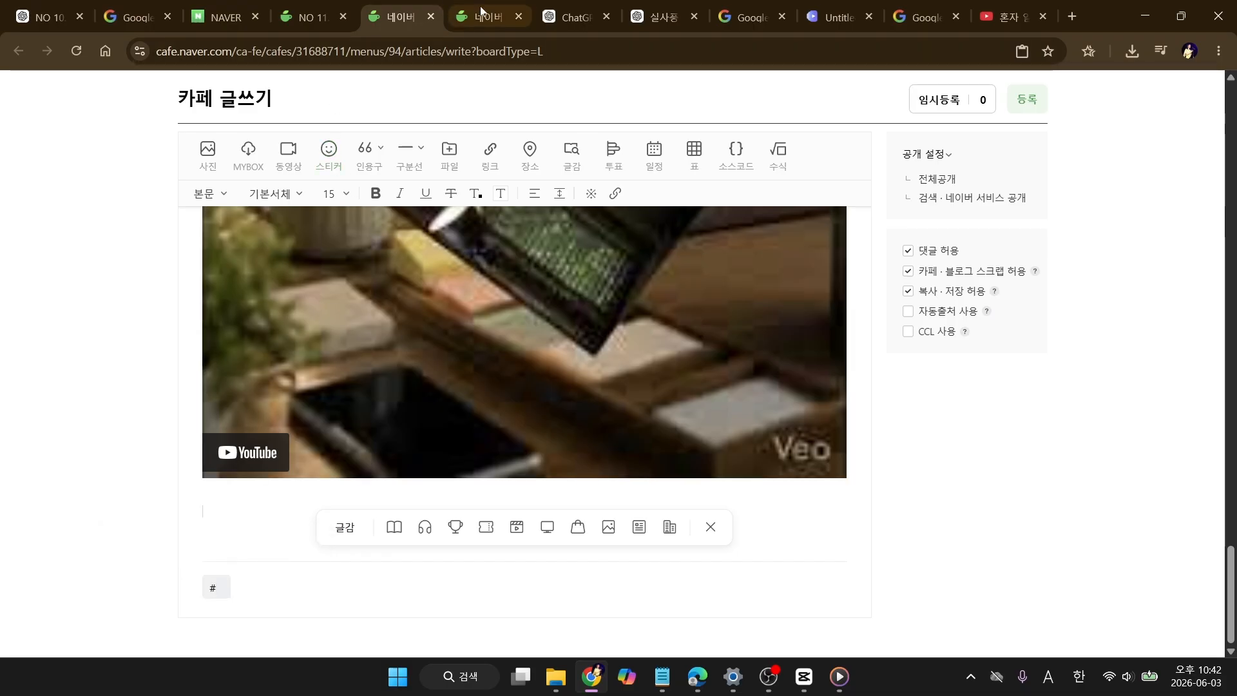
click(586, 17)
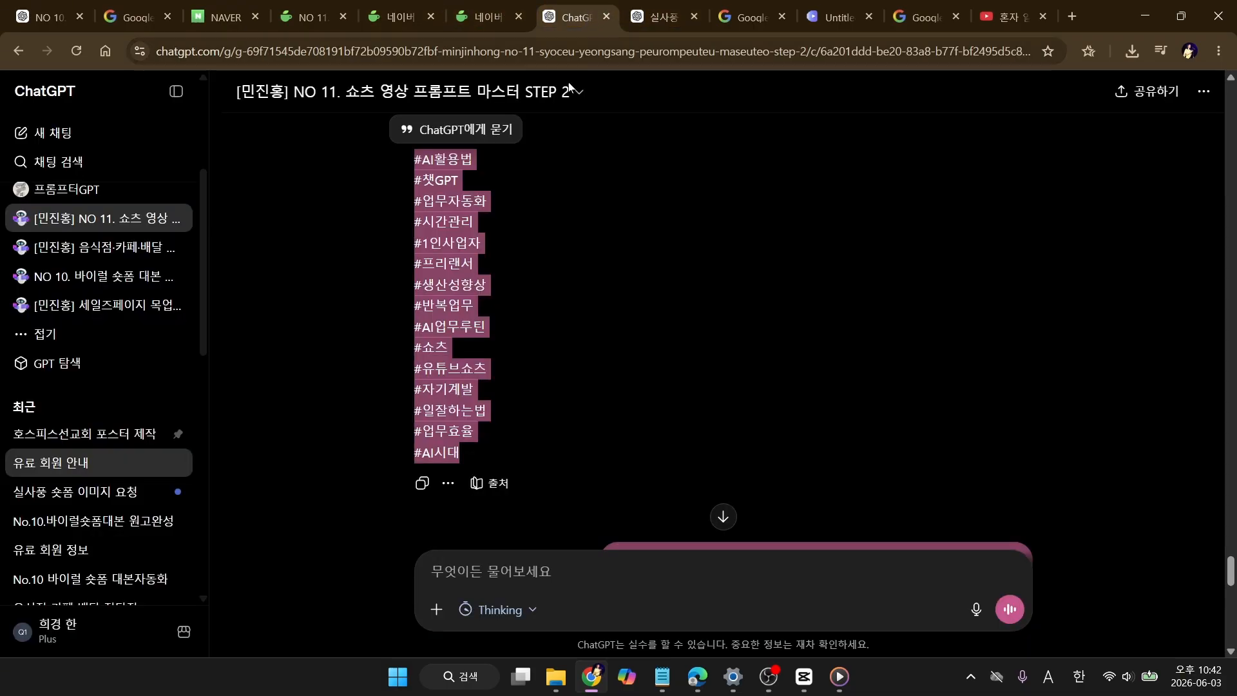
click(532, 245)
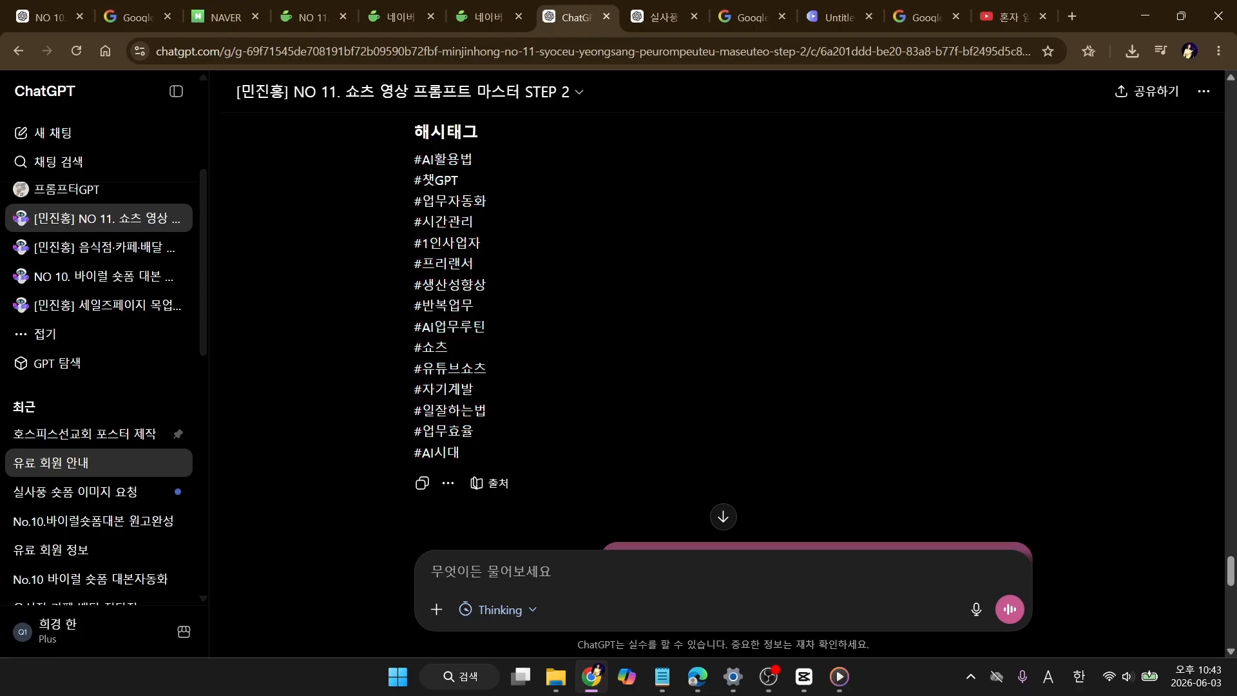
drag(413, 155, 494, 443)
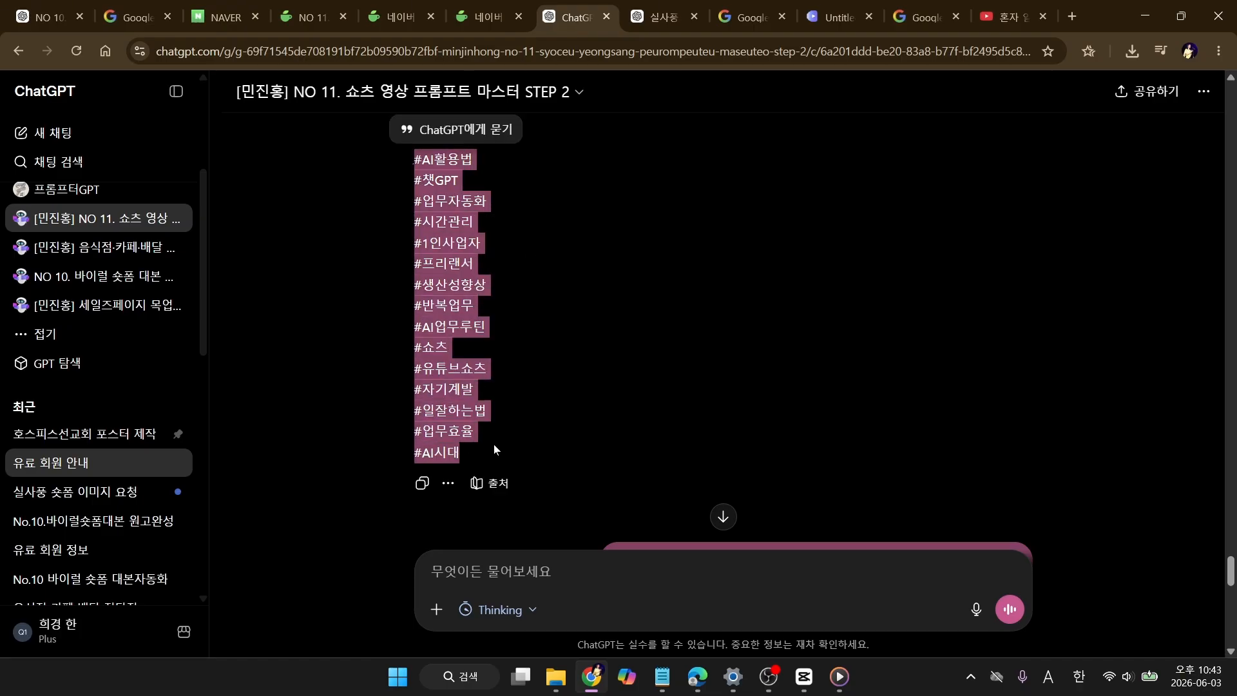
click(399, 17)
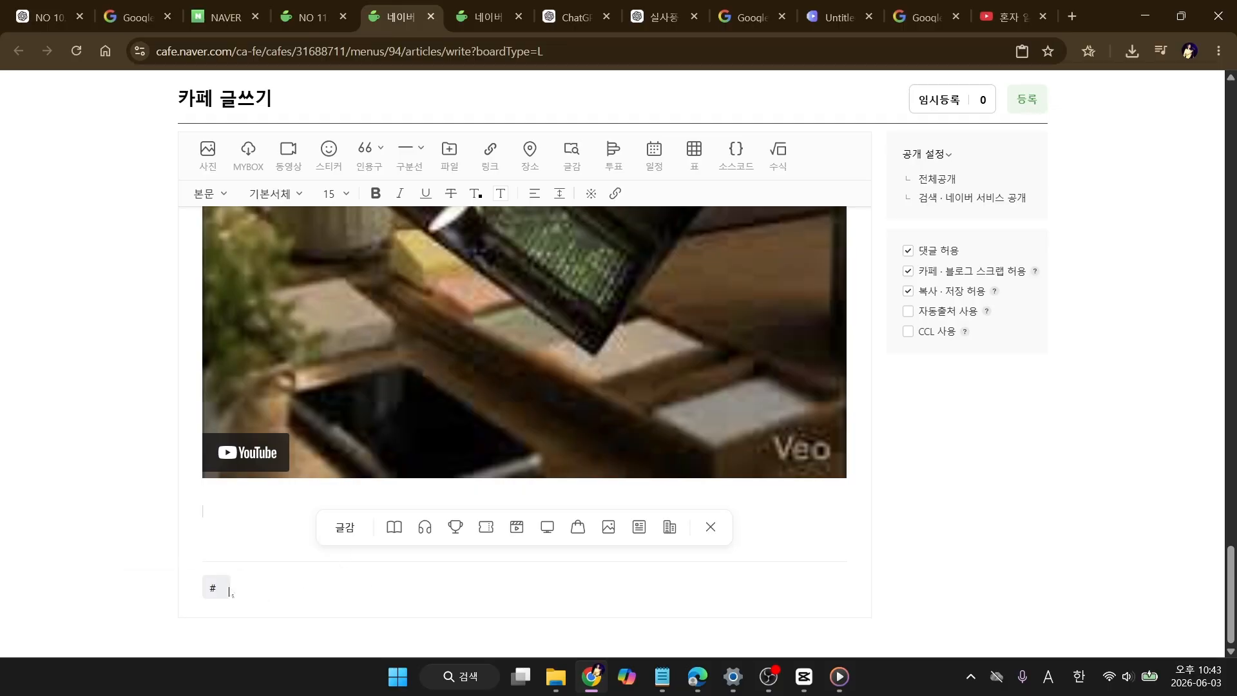
key(ctrl+v)
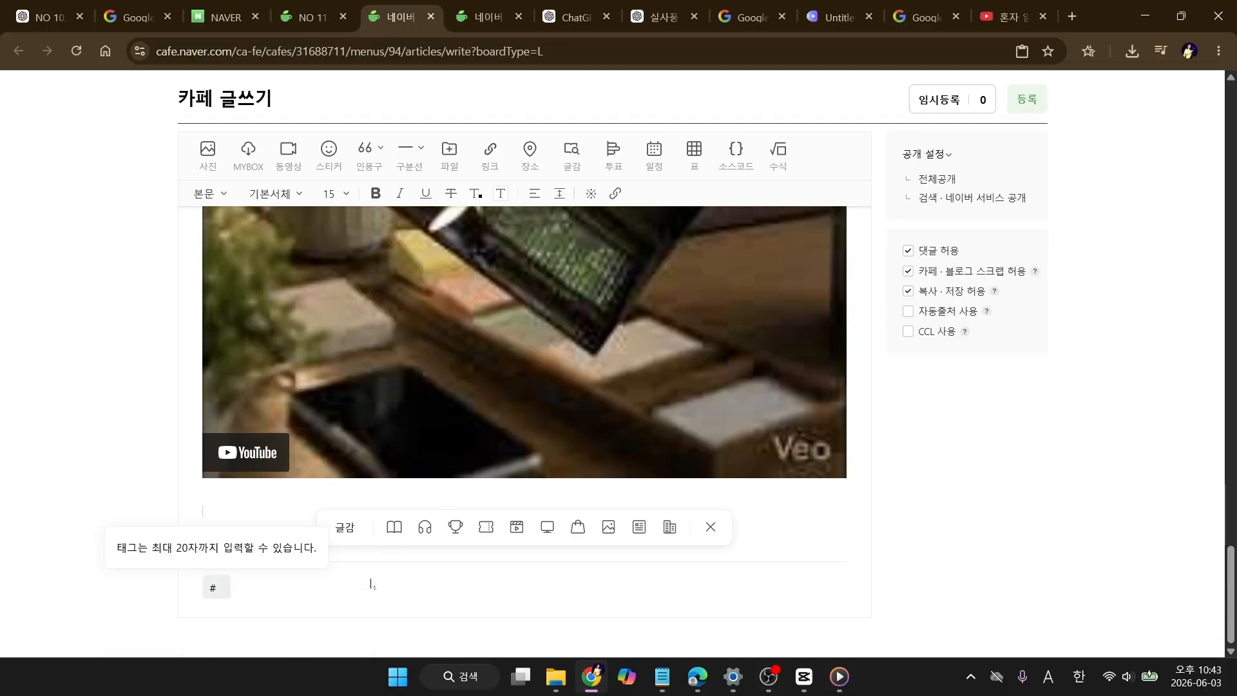
Scroll back to the top and publish the post with 등록.
scroll(965, 377, up, 5)
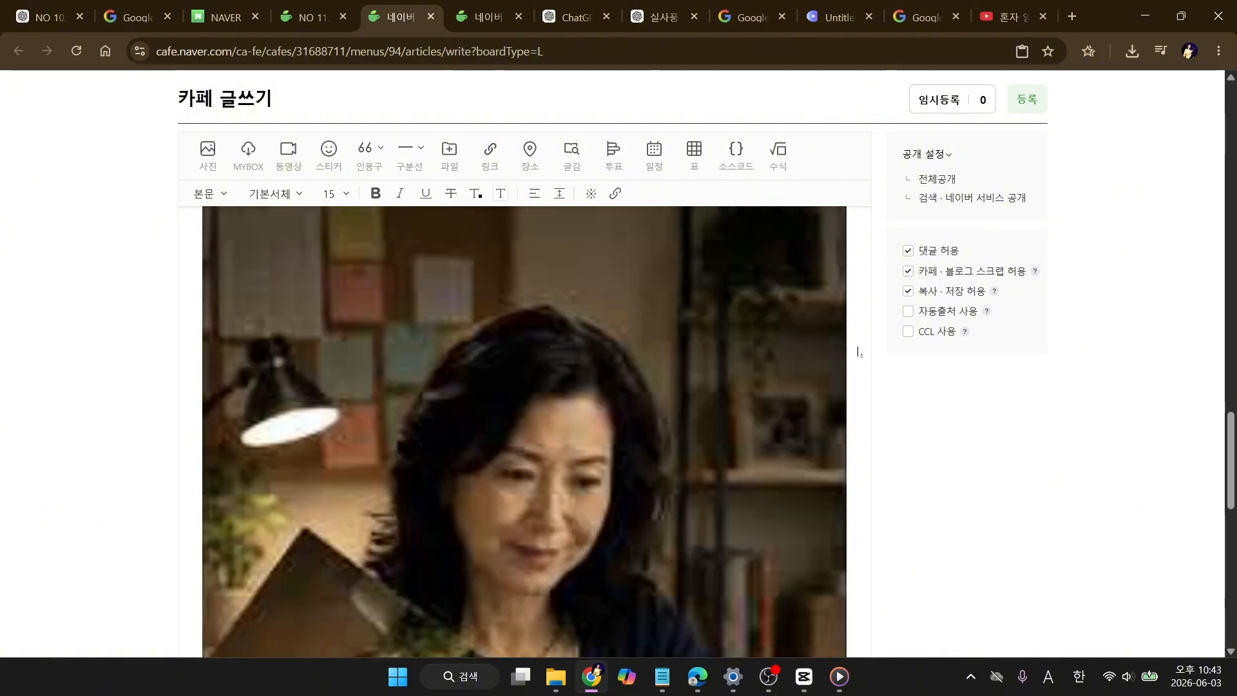
scroll(768, 436, up, 5)
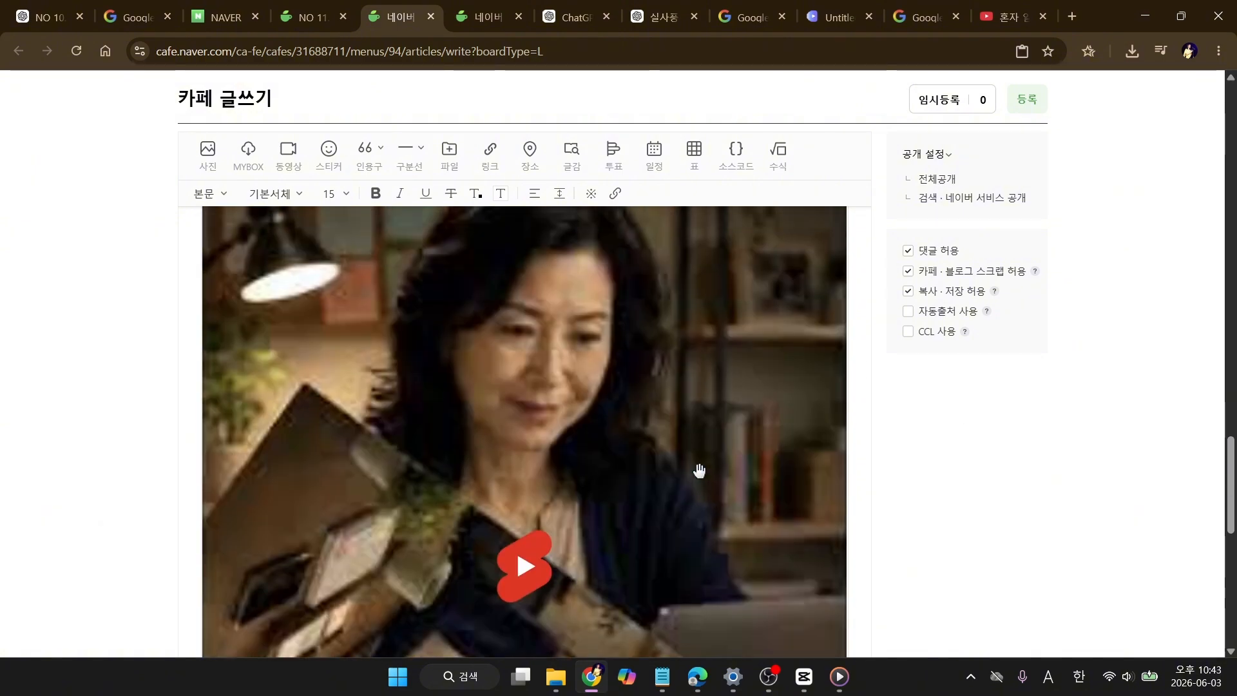
scroll(700, 470, up, 10)
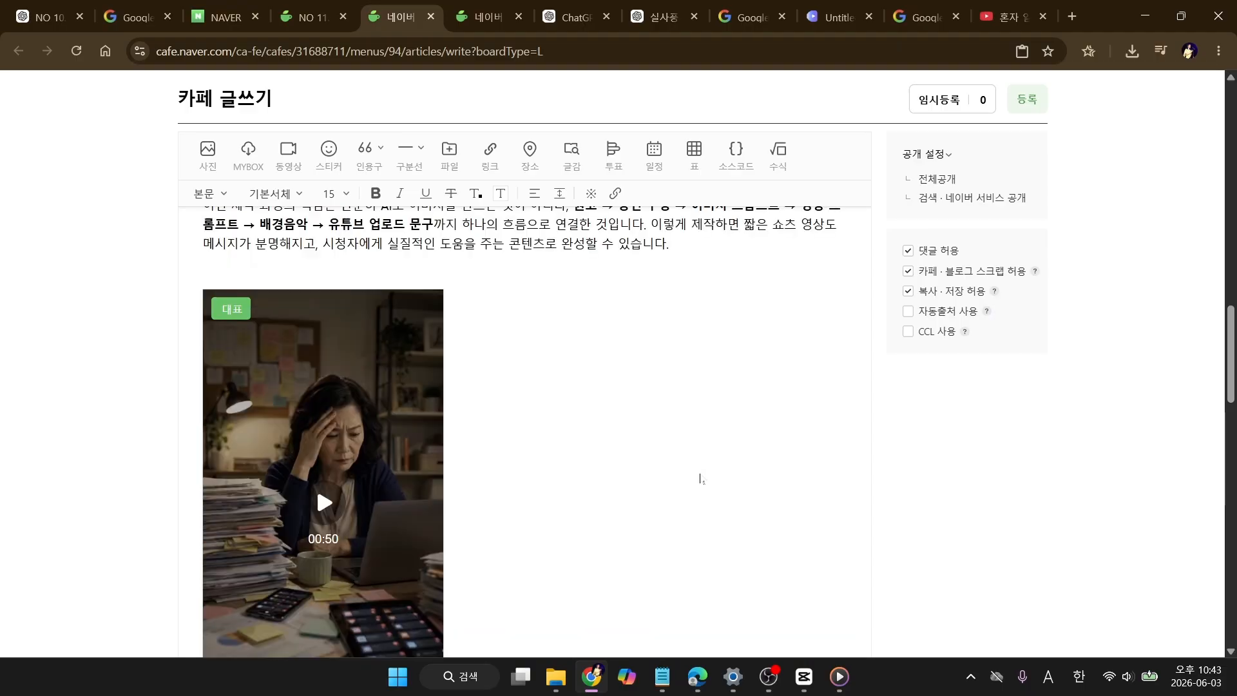
scroll(701, 478, up, 15)
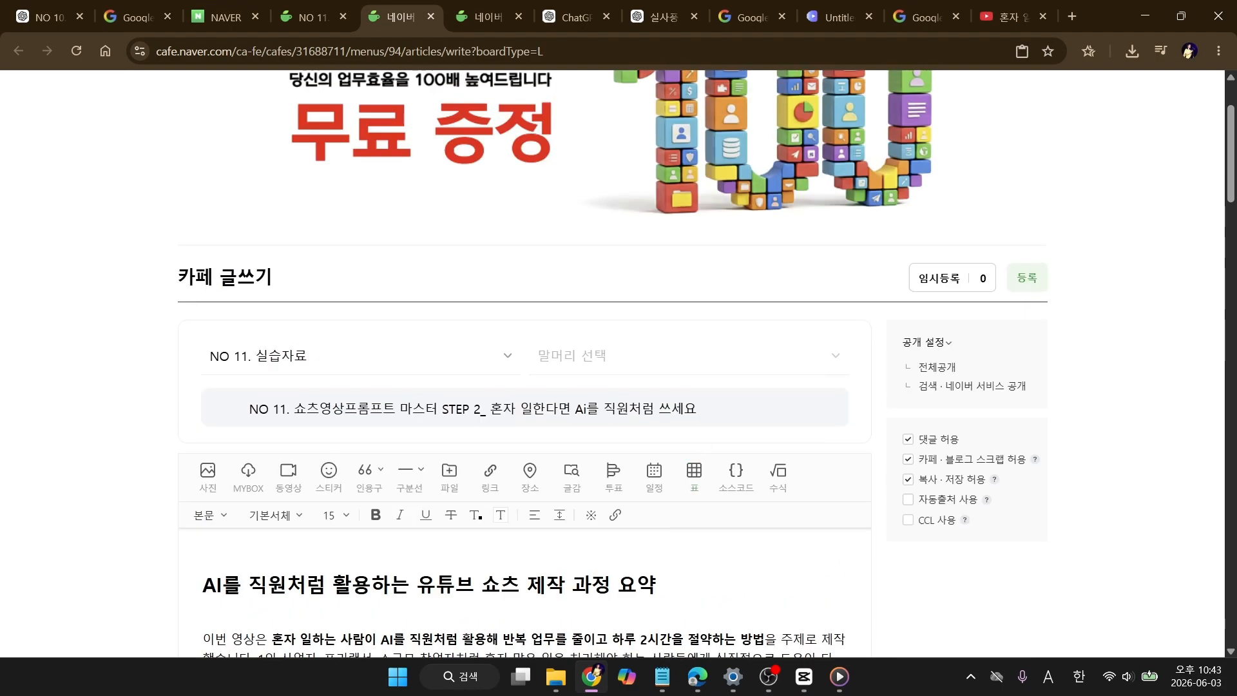
click(1030, 285)
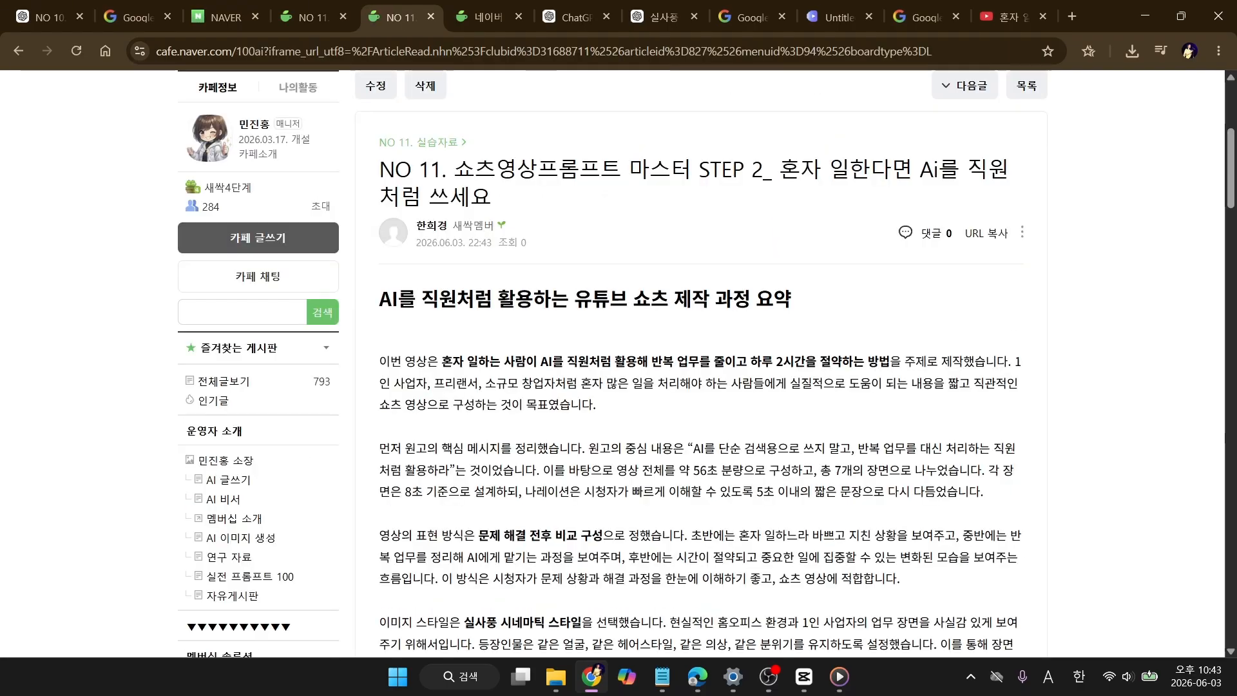
Look over the published article, then minimize Chrome and switch to OBS Studio.
scroll(618, 363, down, 12)
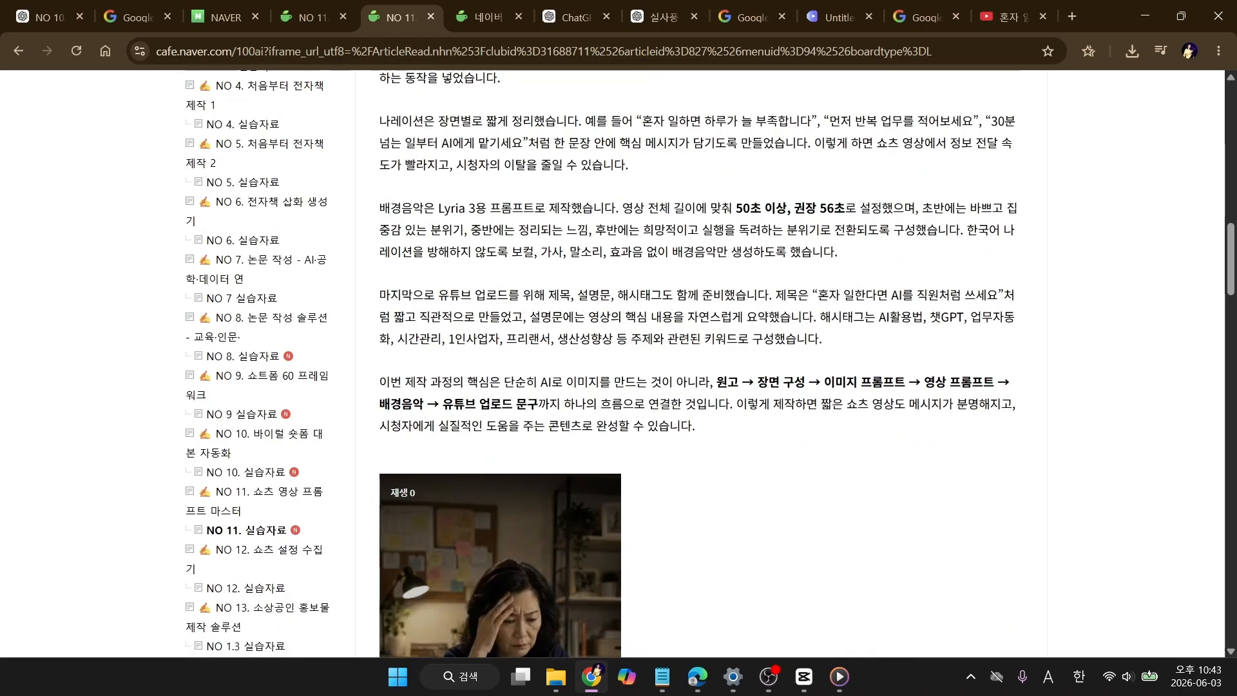
scroll(988, 384, down, 20)
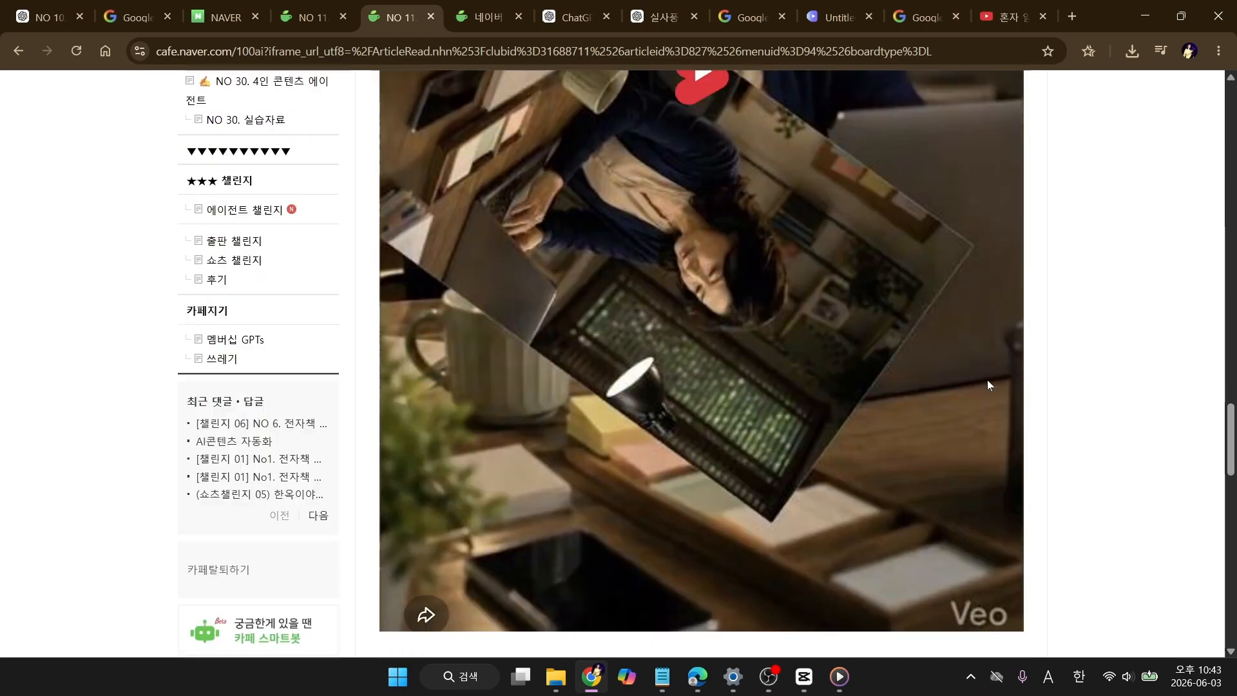
scroll(988, 385, down, 6)
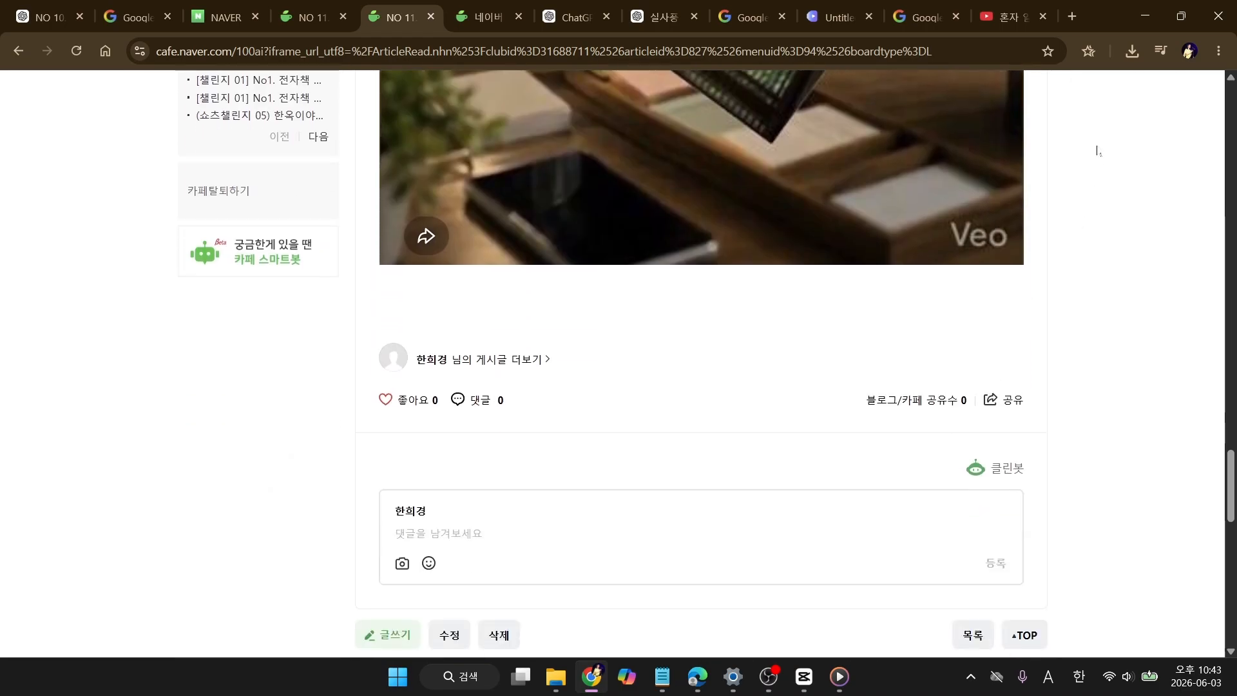
click(1144, 9)
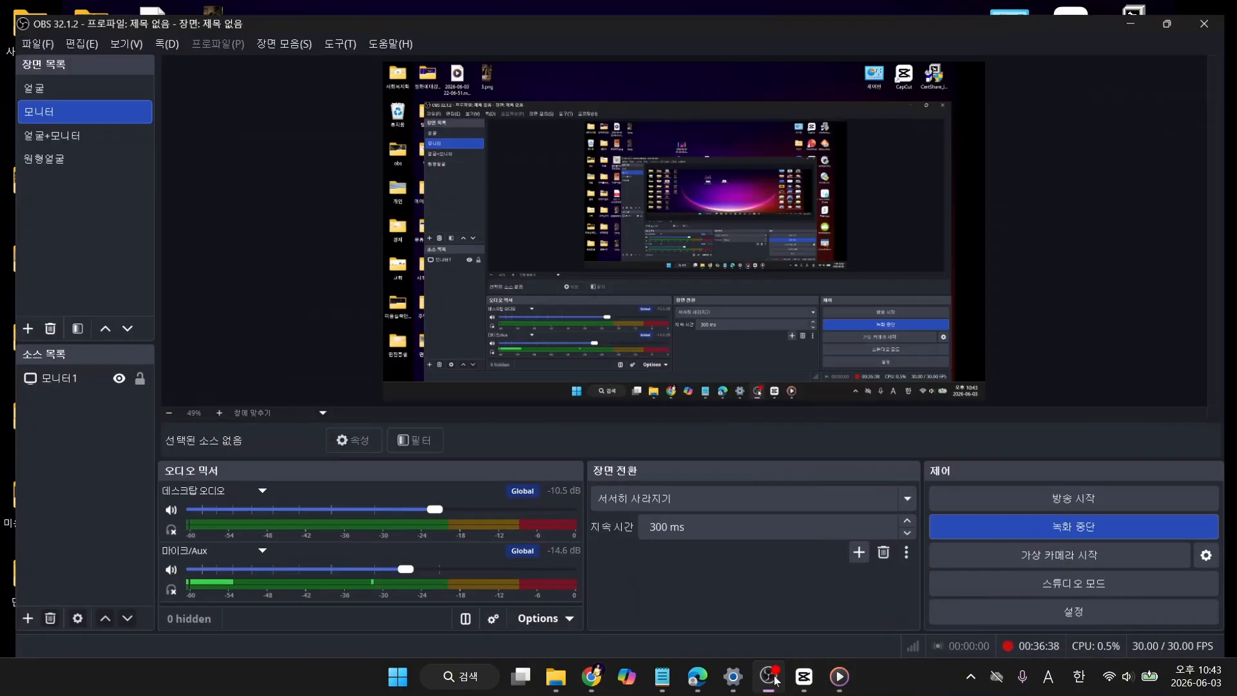
click(769, 677)
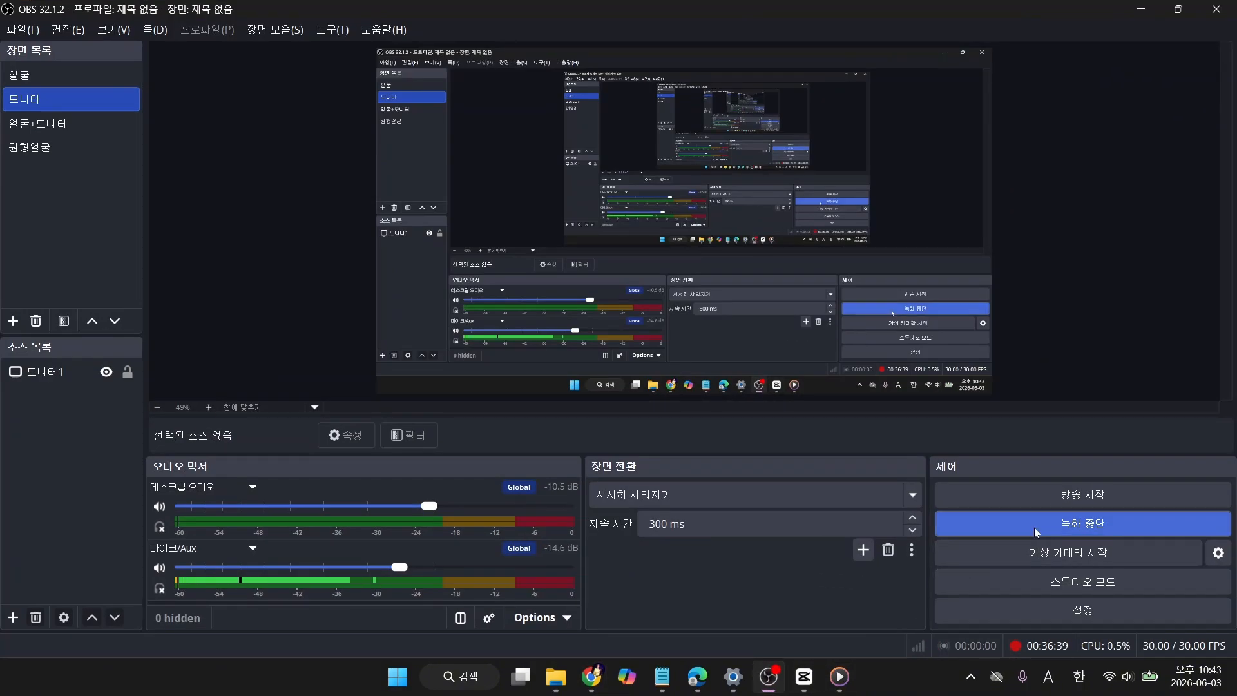